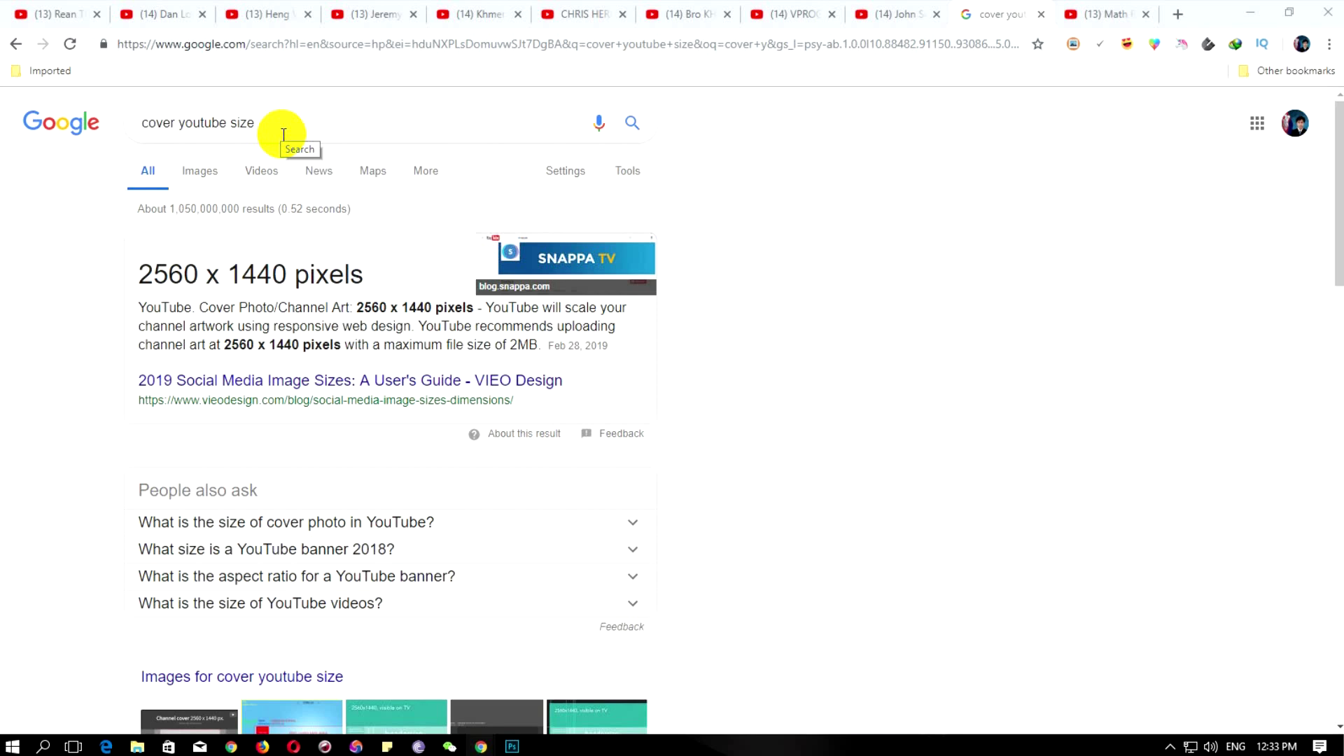
Switch the YouTube cover size search to image results and browse them
{"action": "left_click", "coordinate": [283, 134]}
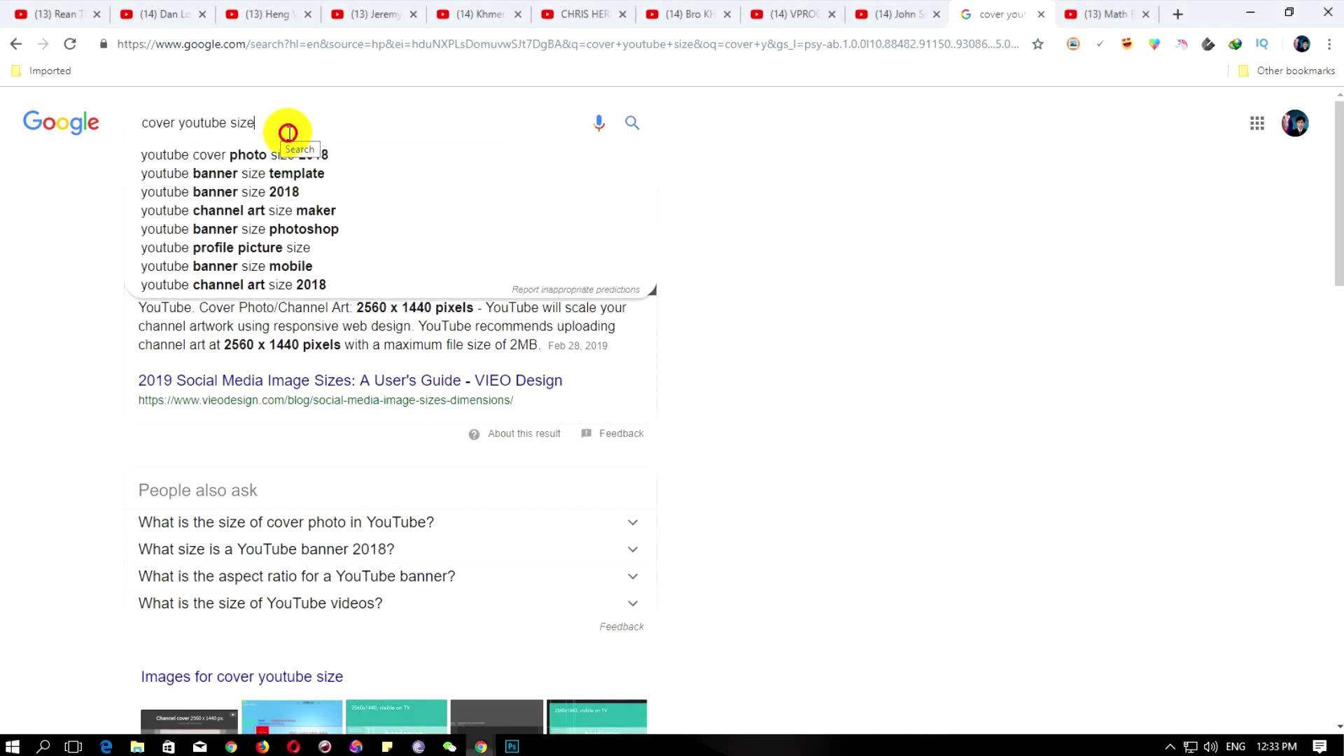
{"action": "left_click", "coordinate": [848, 216]}
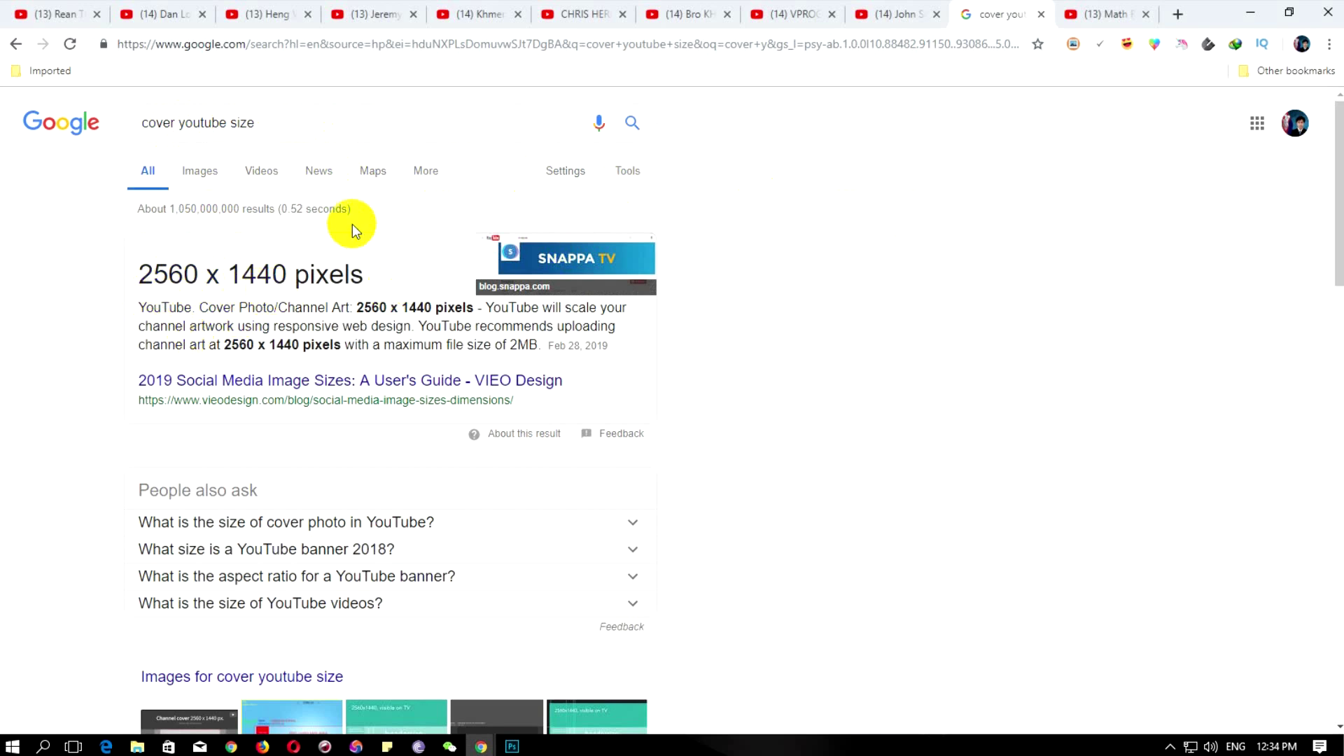
{"action": "scroll", "coordinate": [369, 266], "scroll_direction": "down", "scroll_amount": 2}
{"action": "scroll", "coordinate": [369, 265], "scroll_direction": "down", "scroll_amount": 3}
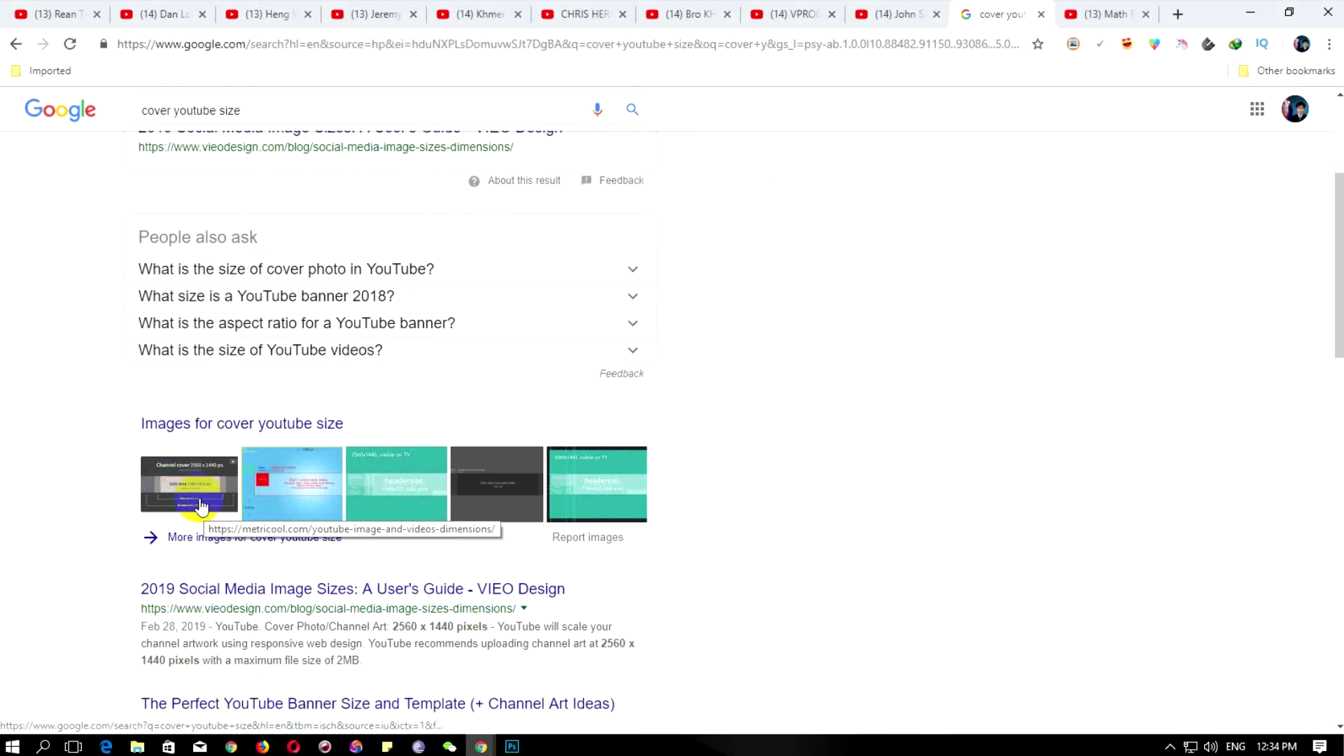
{"action": "scroll", "coordinate": [202, 511], "scroll_direction": "down", "scroll_amount": 3}
{"action": "scroll", "coordinate": [205, 441], "scroll_direction": "up", "scroll_amount": 6}
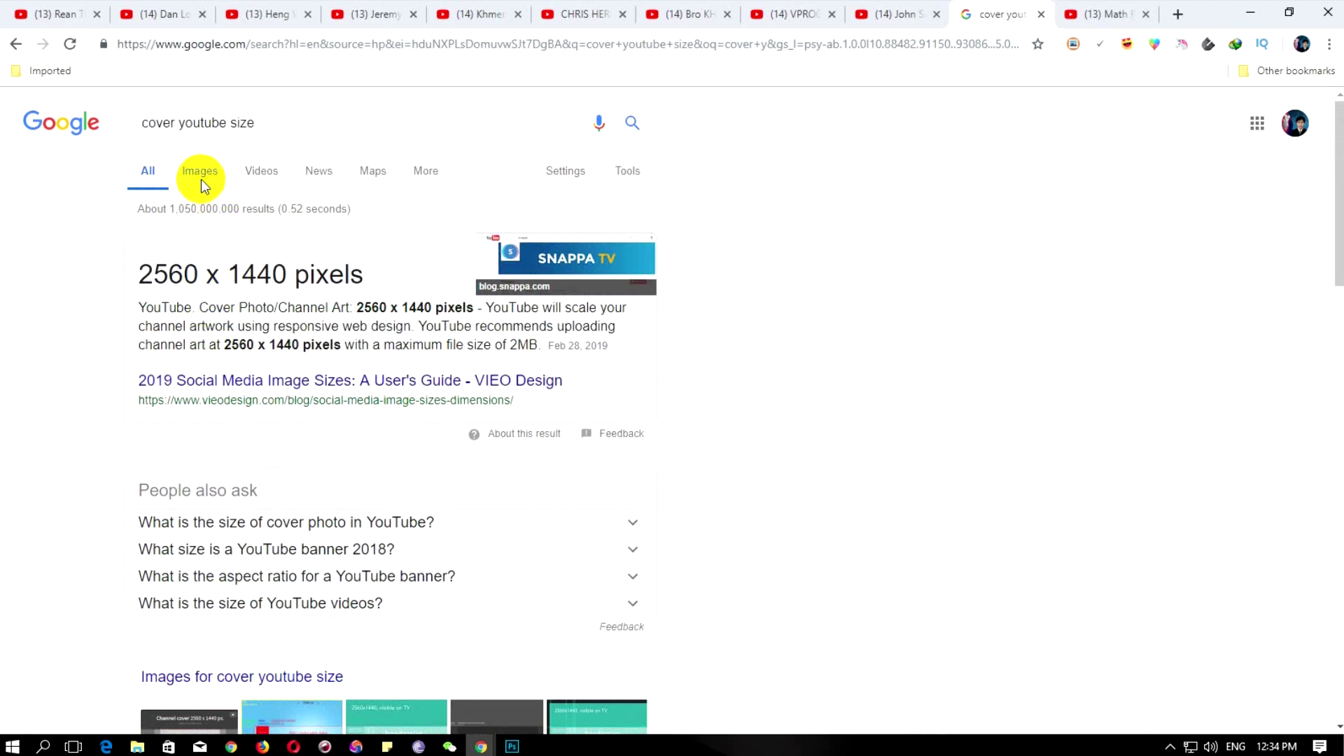
{"action": "left_click", "coordinate": [200, 175]}
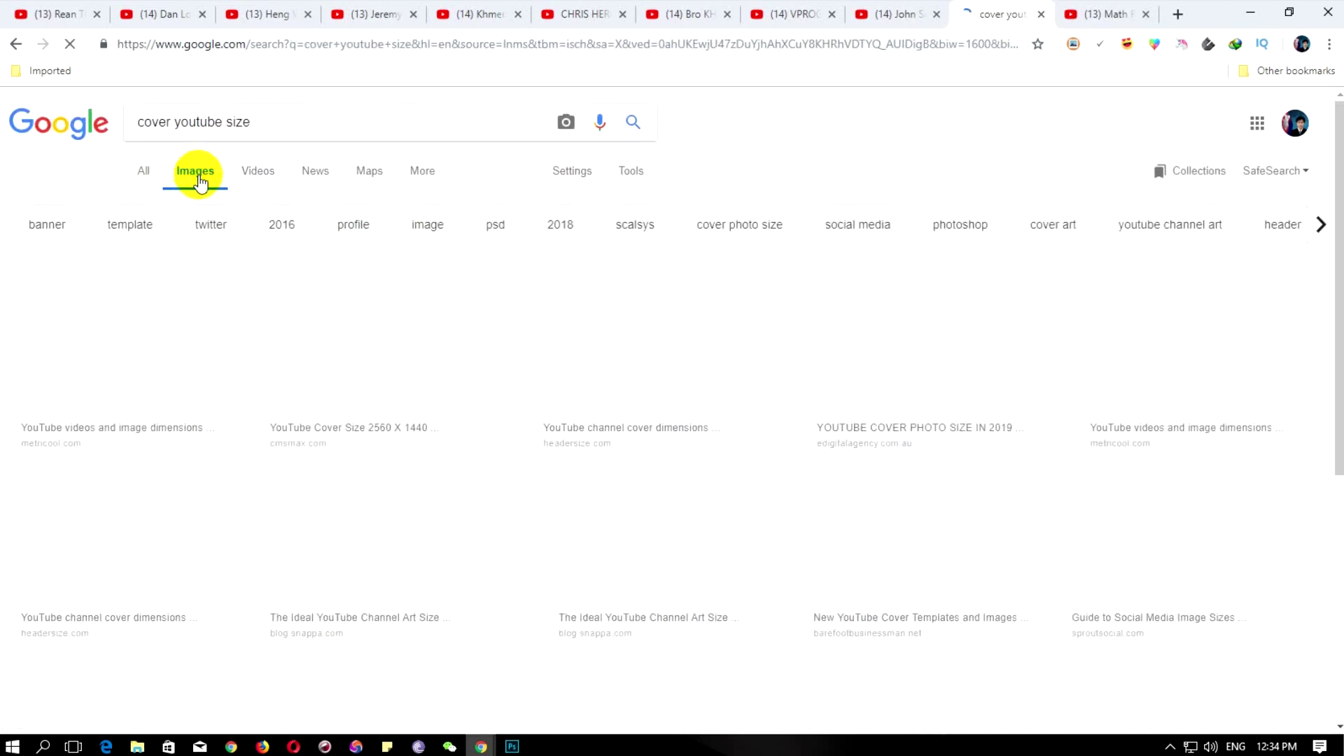
{"action": "scroll", "coordinate": [563, 315], "scroll_direction": "down", "scroll_amount": 5}
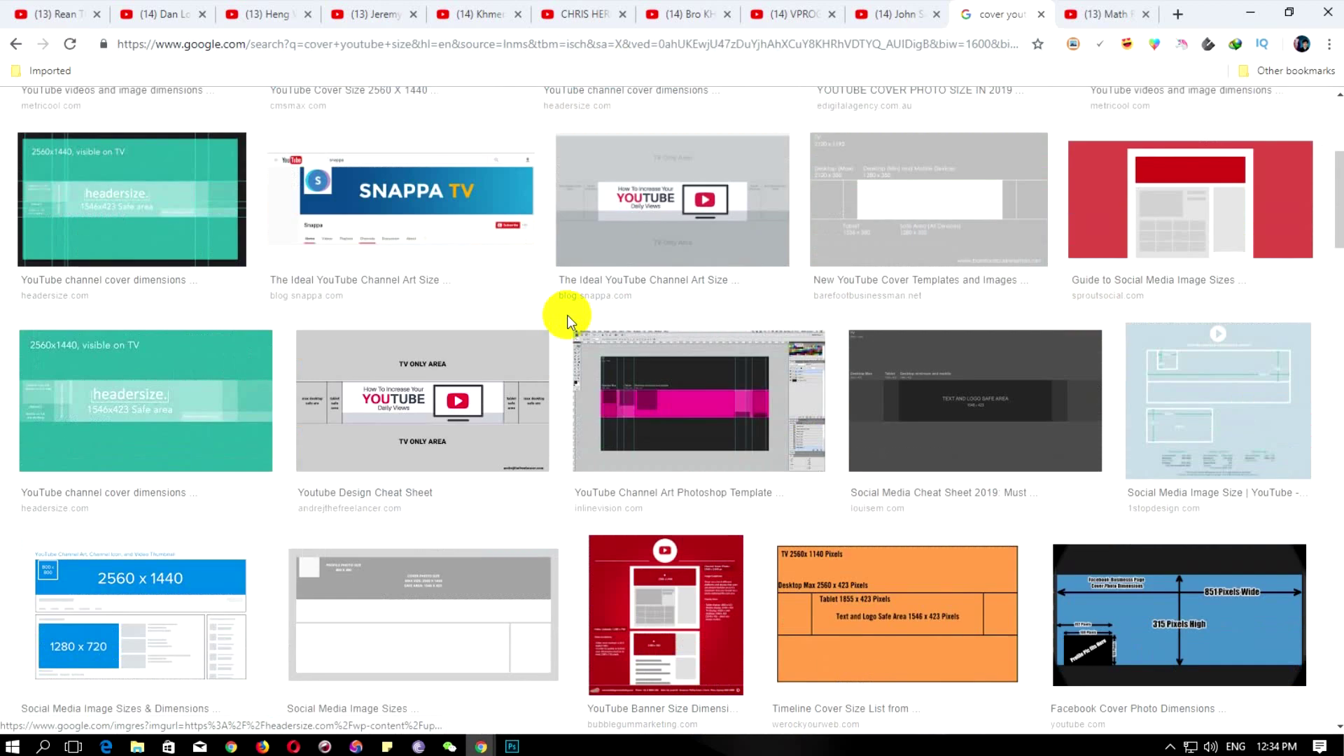
{"action": "scroll", "coordinate": [560, 314], "scroll_direction": "up", "scroll_amount": 2}
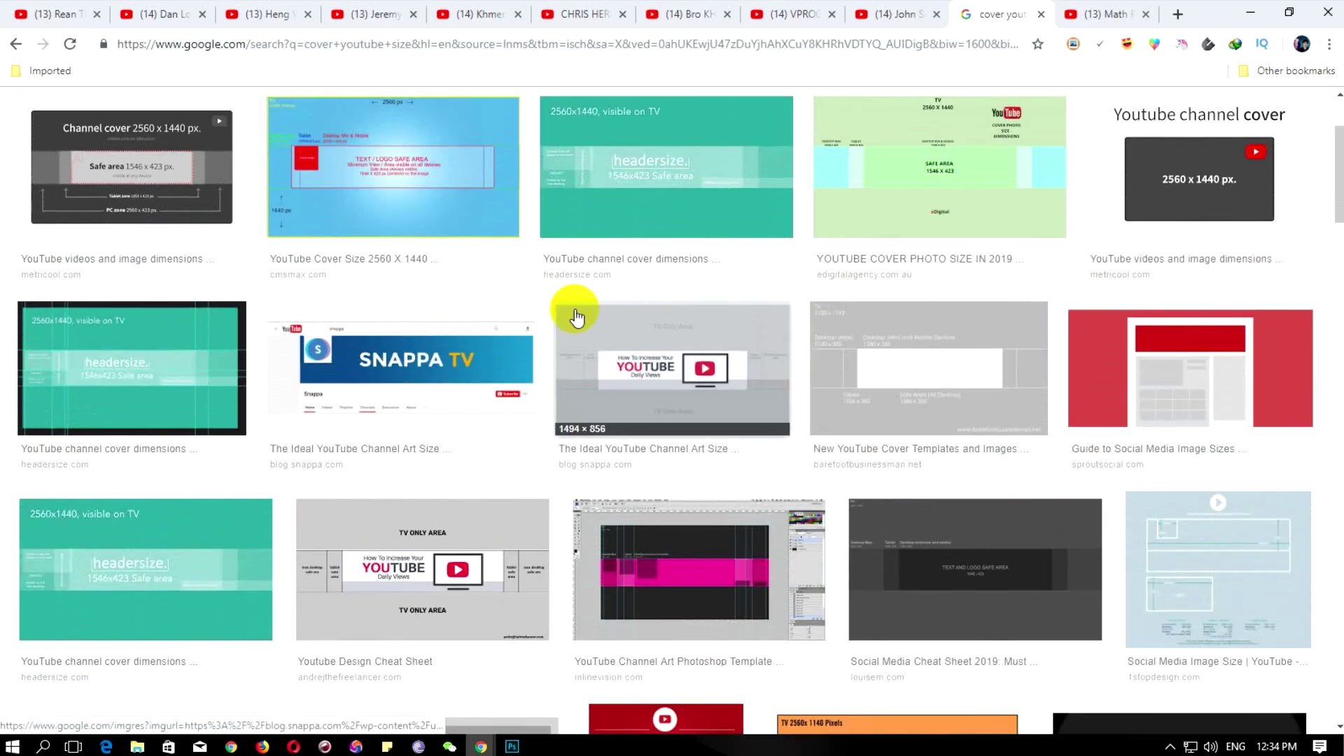
{"action": "scroll", "coordinate": [574, 308], "scroll_direction": "down", "scroll_amount": 1}
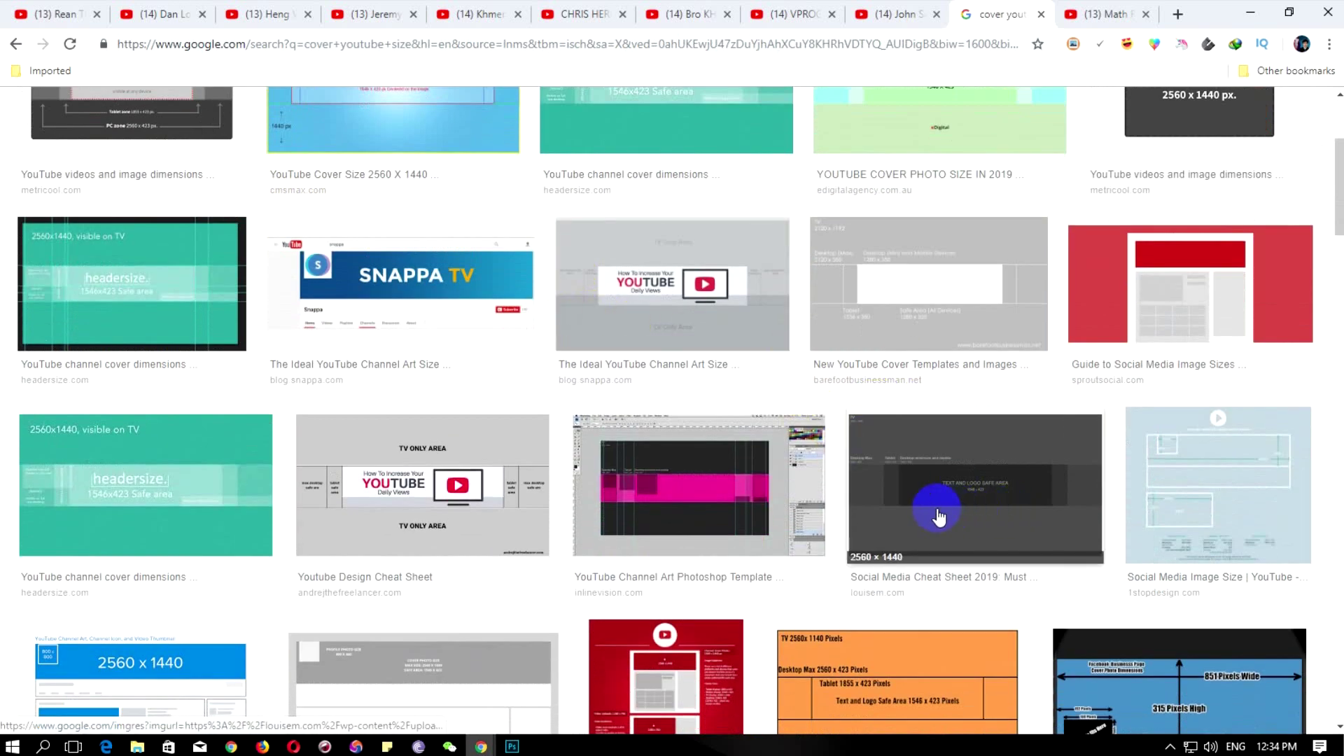
Save the 2560 x 1440 channel art template image as a JPG in the banner project folder
{"action": "middle_click", "coordinate": [937, 517]}
{"action": "left_click", "coordinate": [1001, 14]}
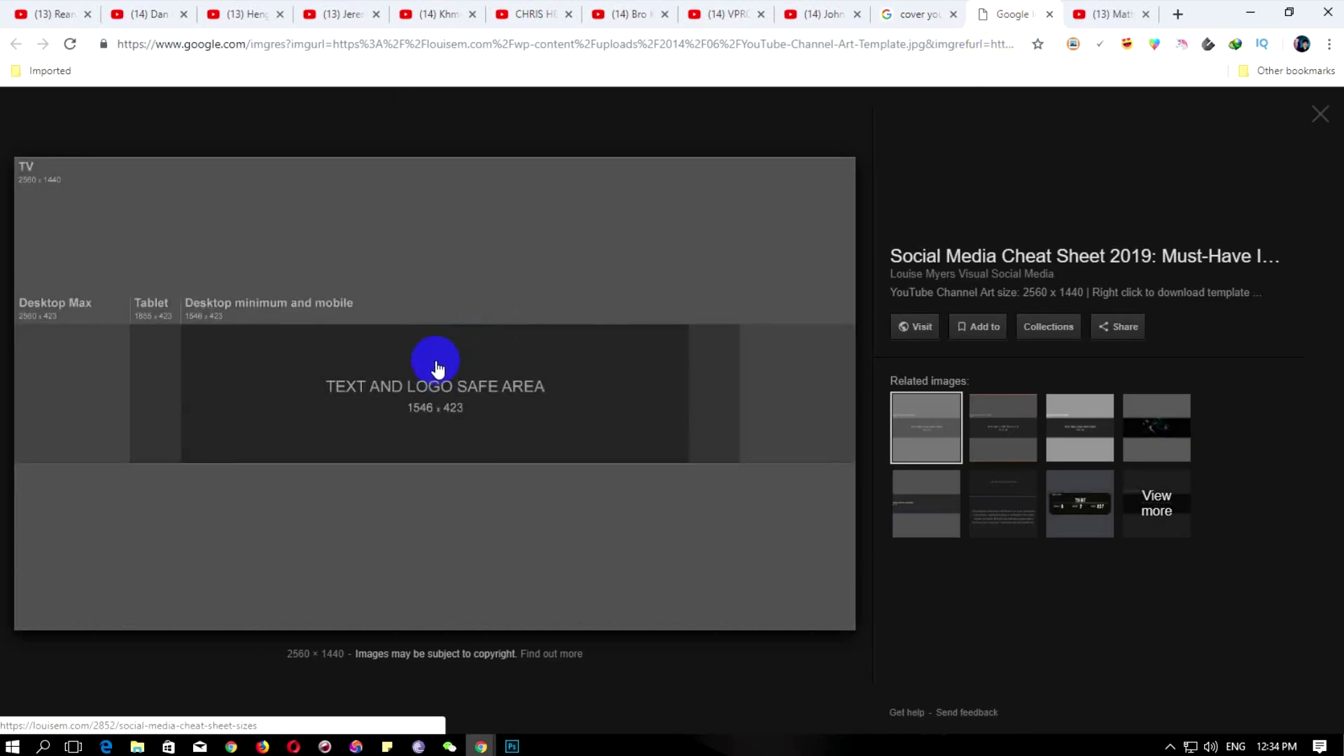
{"action": "right_click", "coordinate": [425, 307]}
{"action": "left_click", "coordinate": [482, 447]}
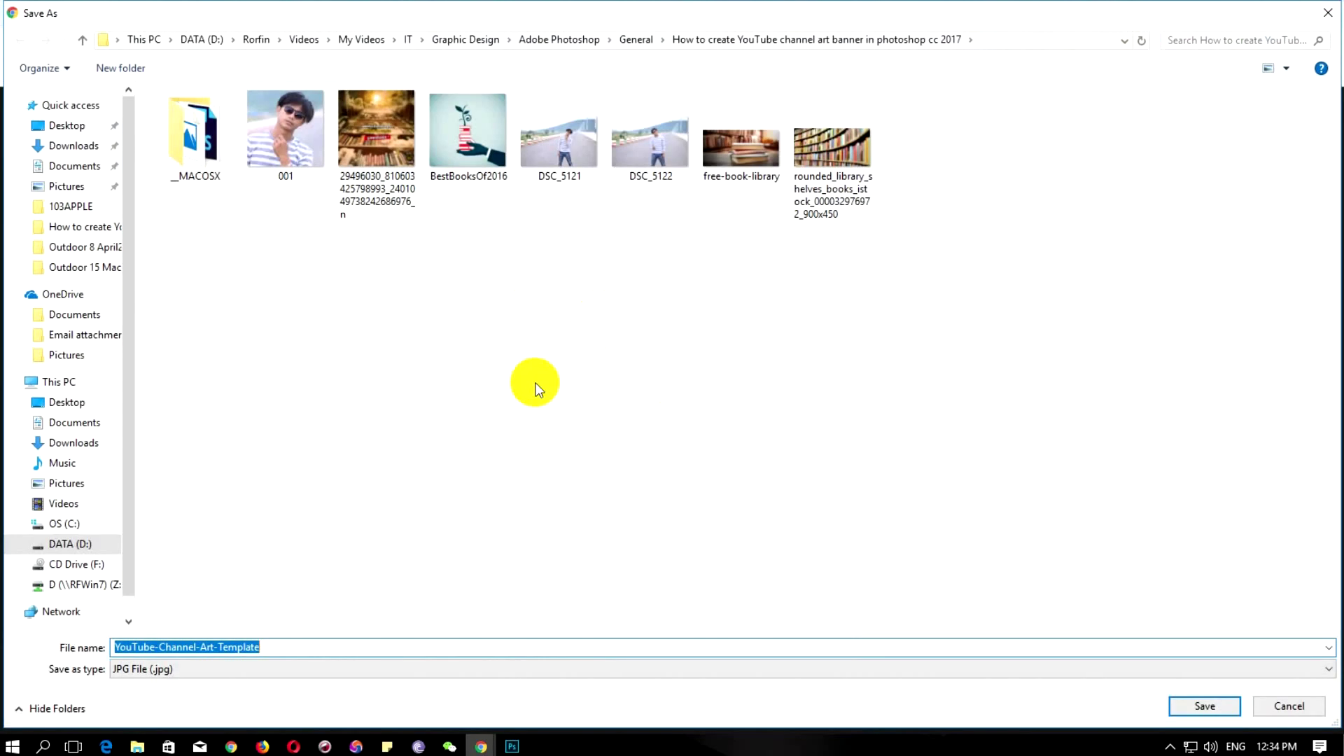
{"action": "left_click", "coordinate": [1224, 707]}
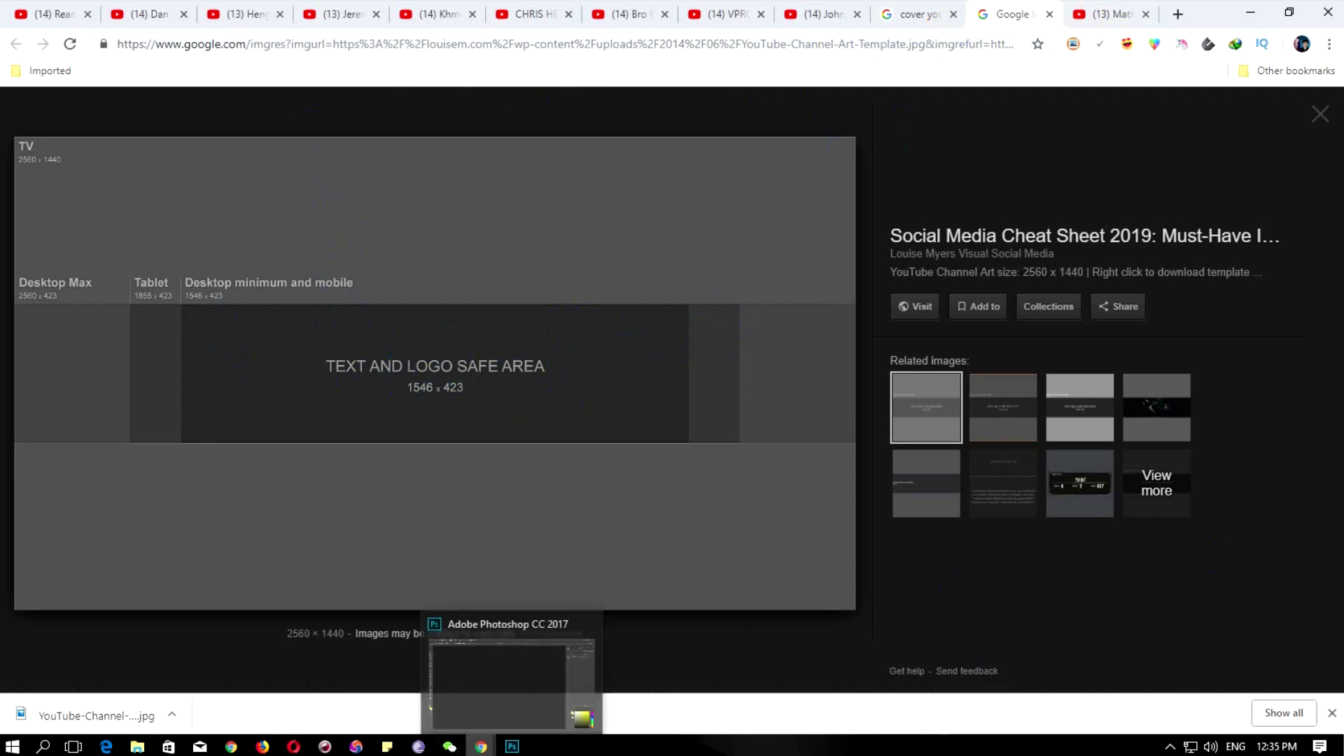
View the first YouTube channel page's finished cover banner as a reference
{"action": "left_click", "coordinate": [47, 14]}
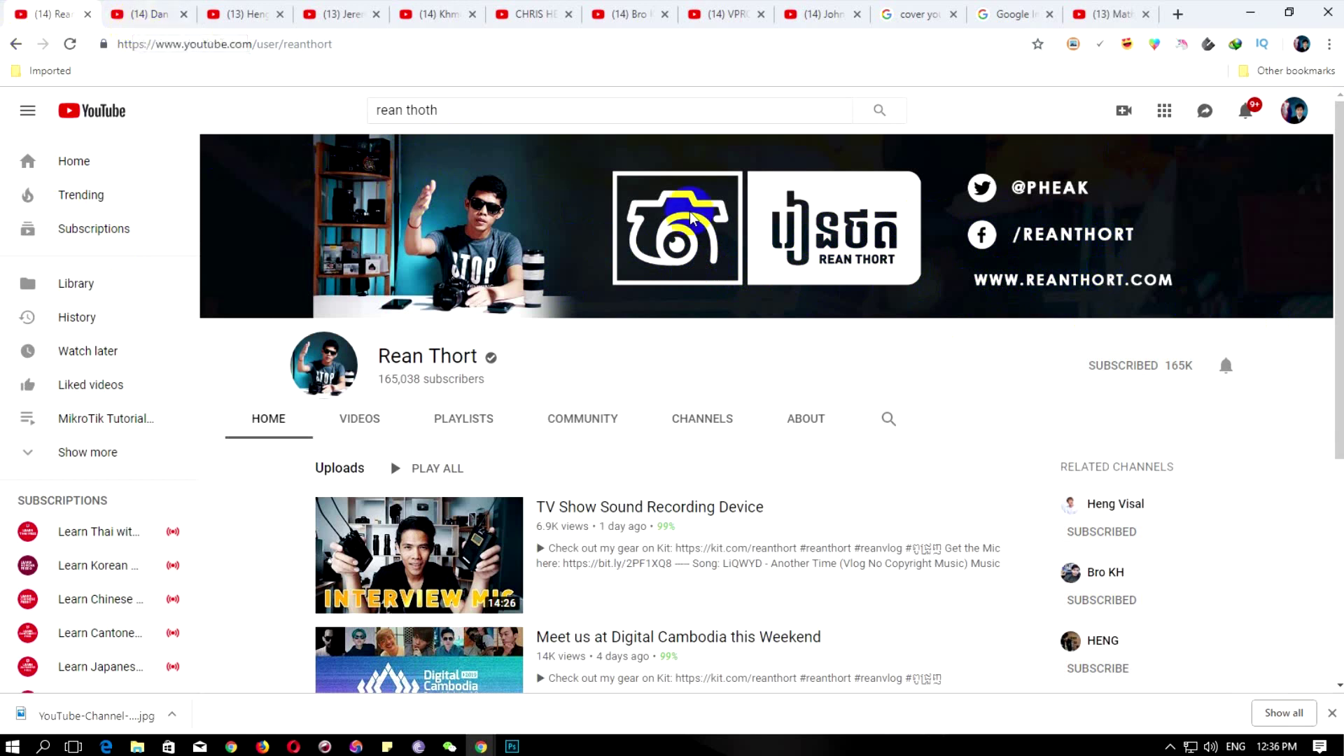
Review the second channel's banner: its tagline, portrait, book promo and social links
{"action": "left_click", "coordinate": [647, 249]}
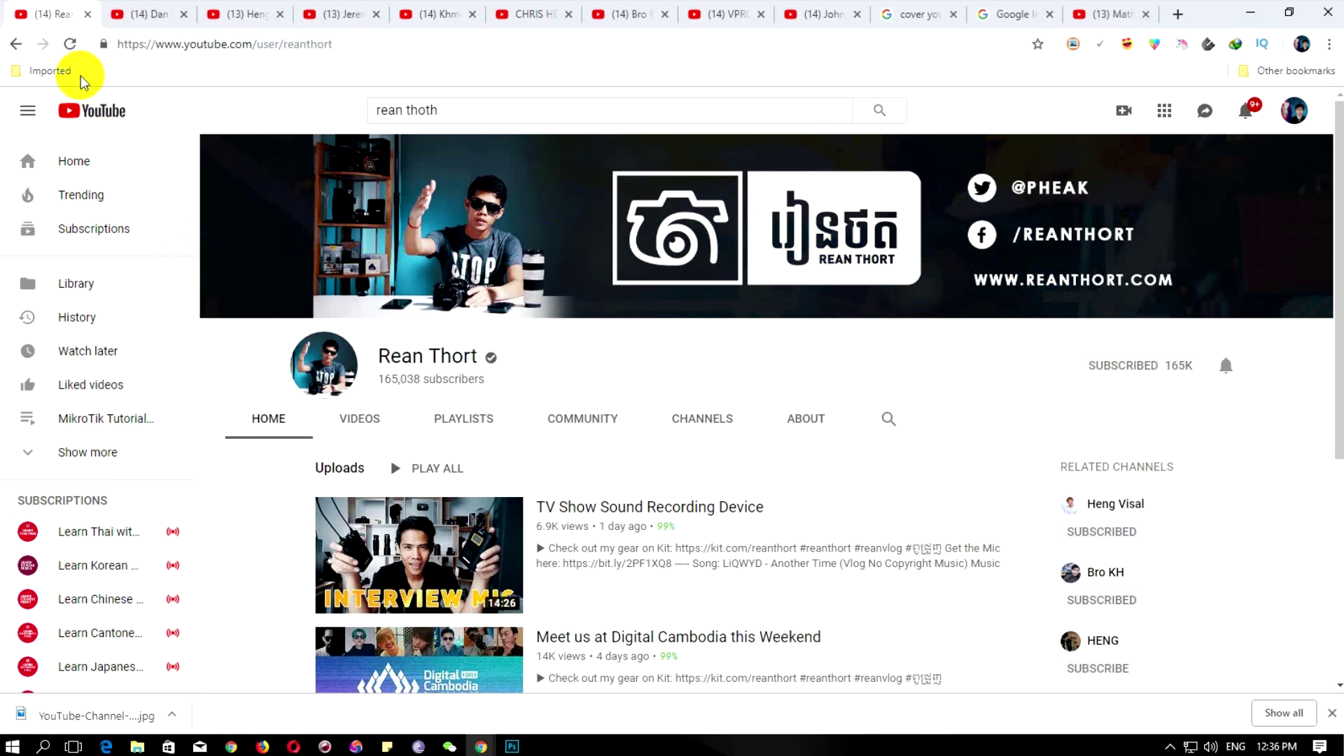
{"action": "left_click", "coordinate": [154, 23]}
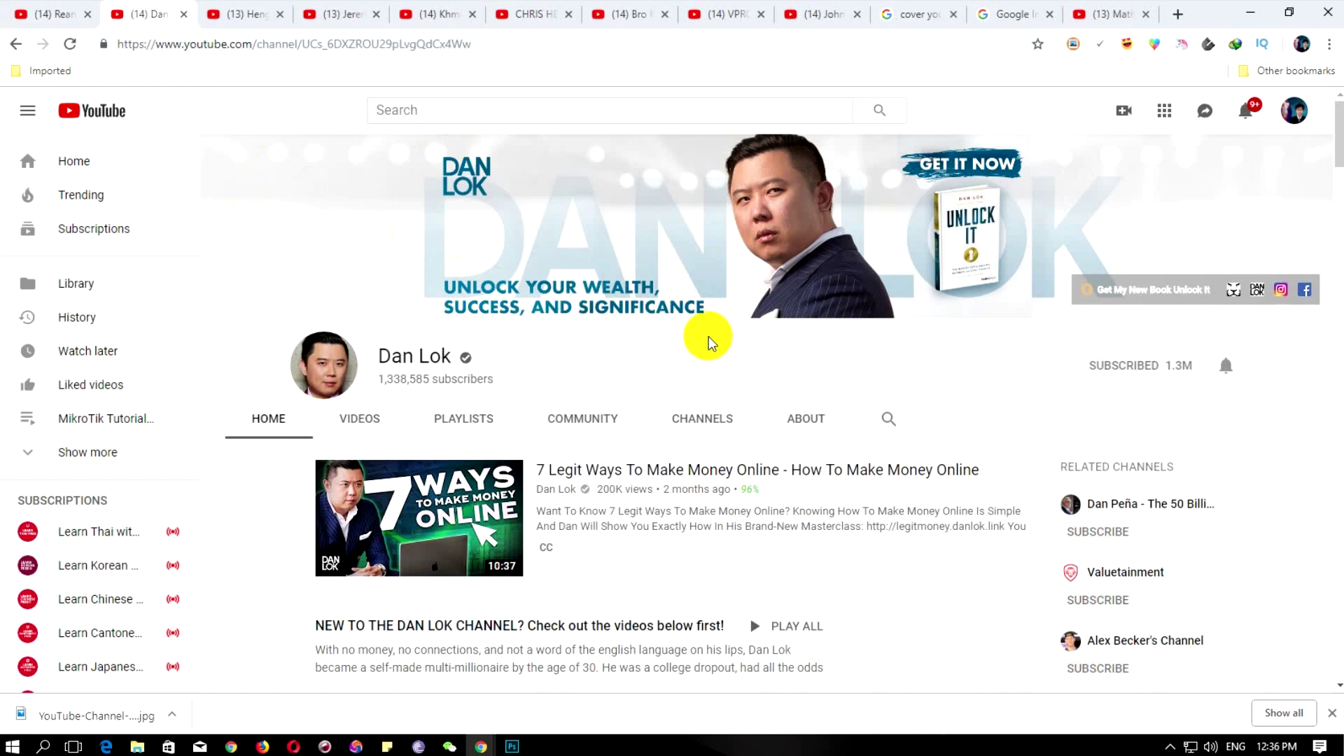
{"action": "left_click", "coordinate": [766, 266]}
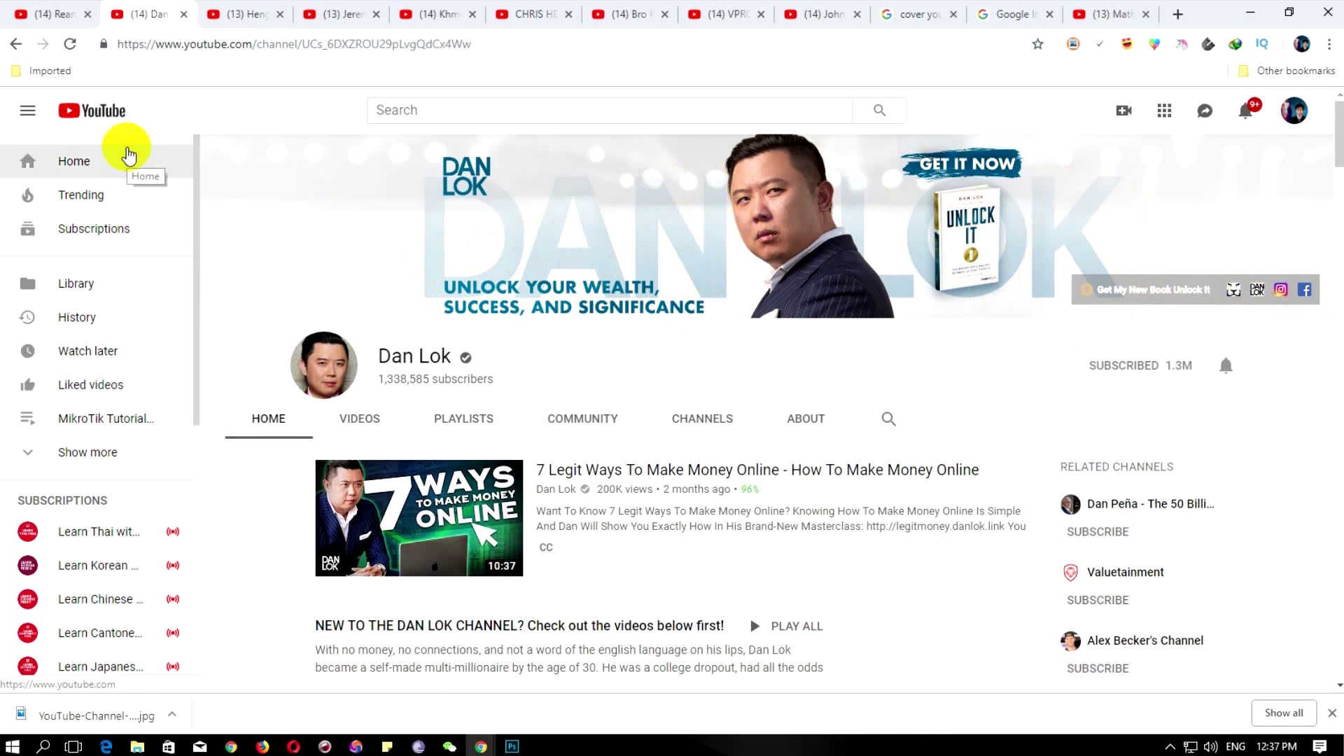
Browse the third through ninth channel banners, including gaming and tech-review examples, ending on the first
{"action": "left_click", "coordinate": [240, 17]}
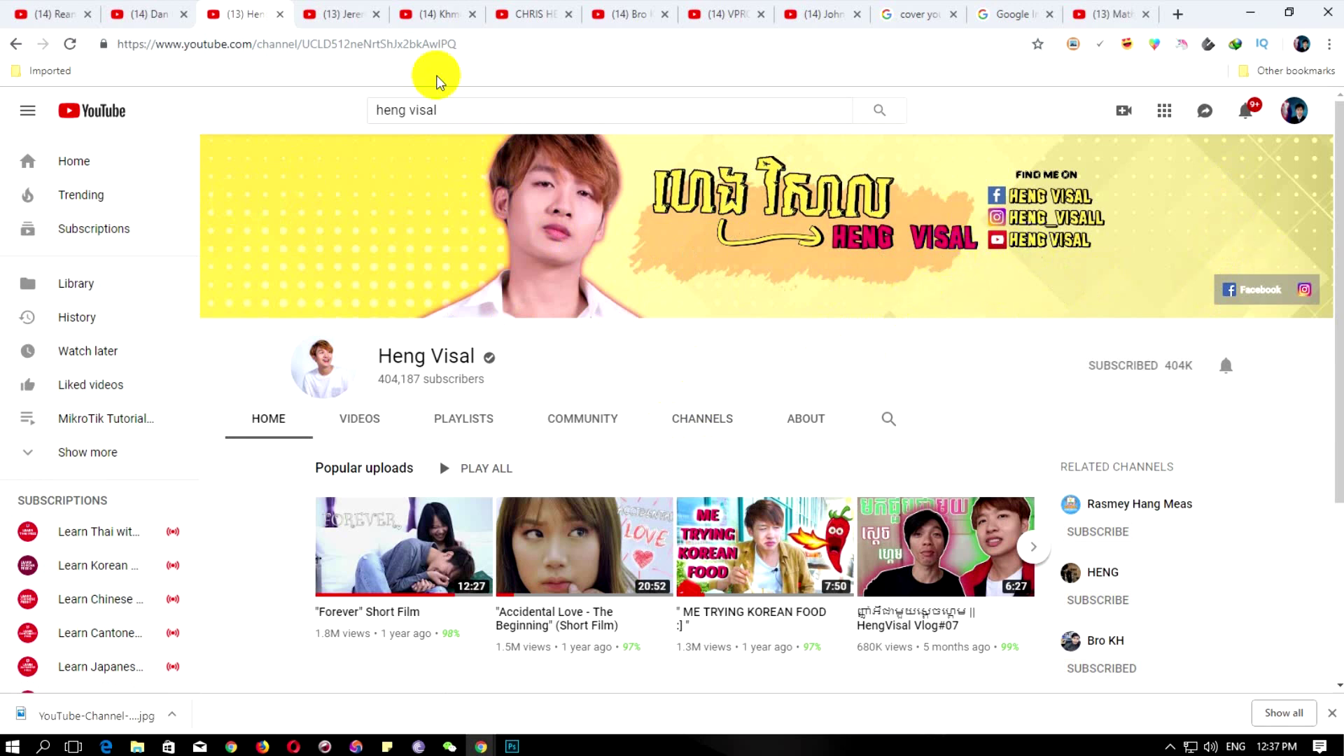
{"action": "left_click", "coordinate": [338, 14]}
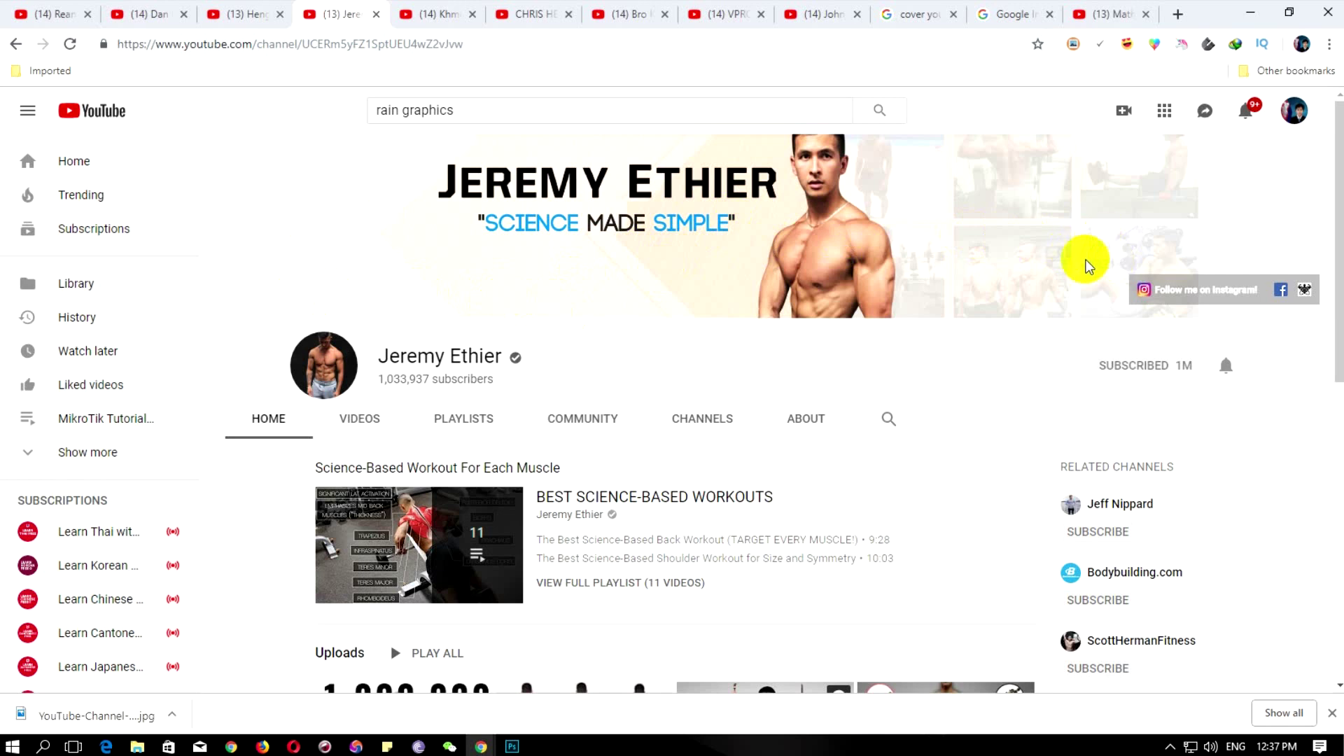
{"action": "left_click", "coordinate": [438, 15]}
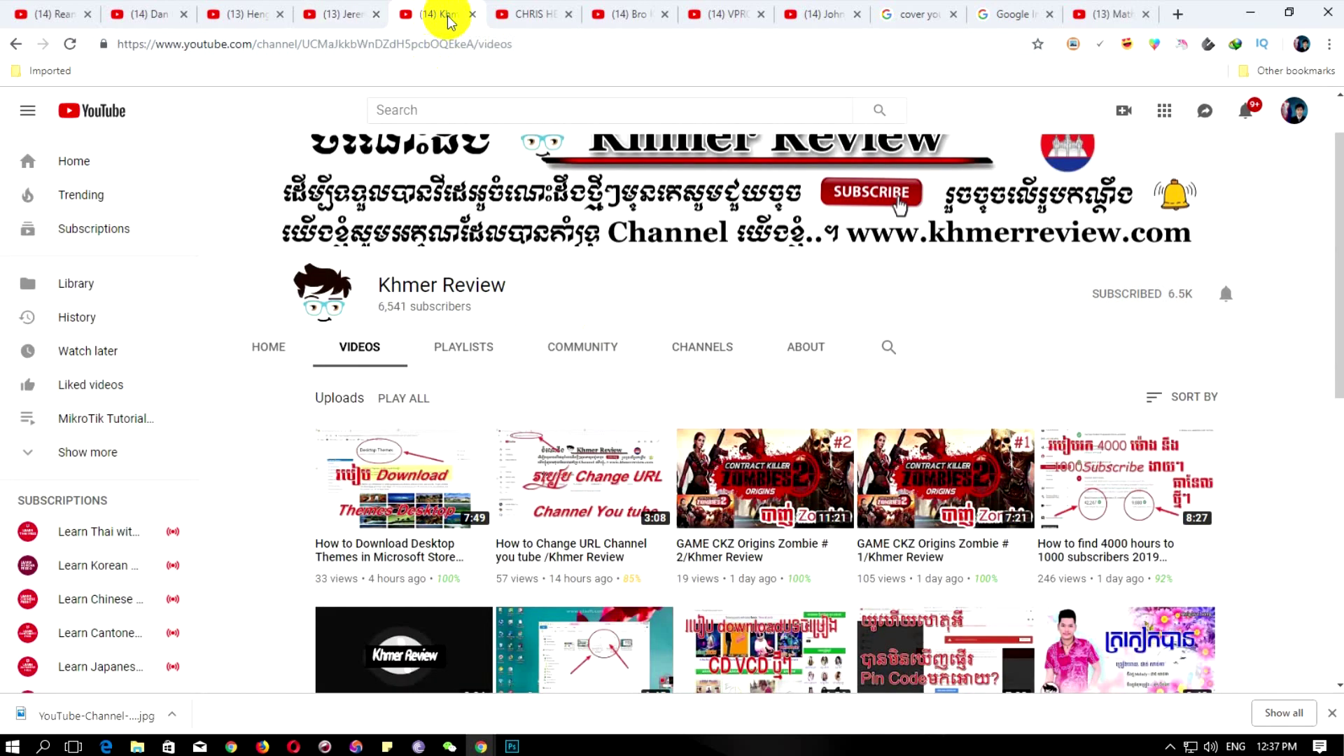
{"action": "left_click_drag", "start_coordinate": [1339, 264], "coordinate": [1338, 201]}
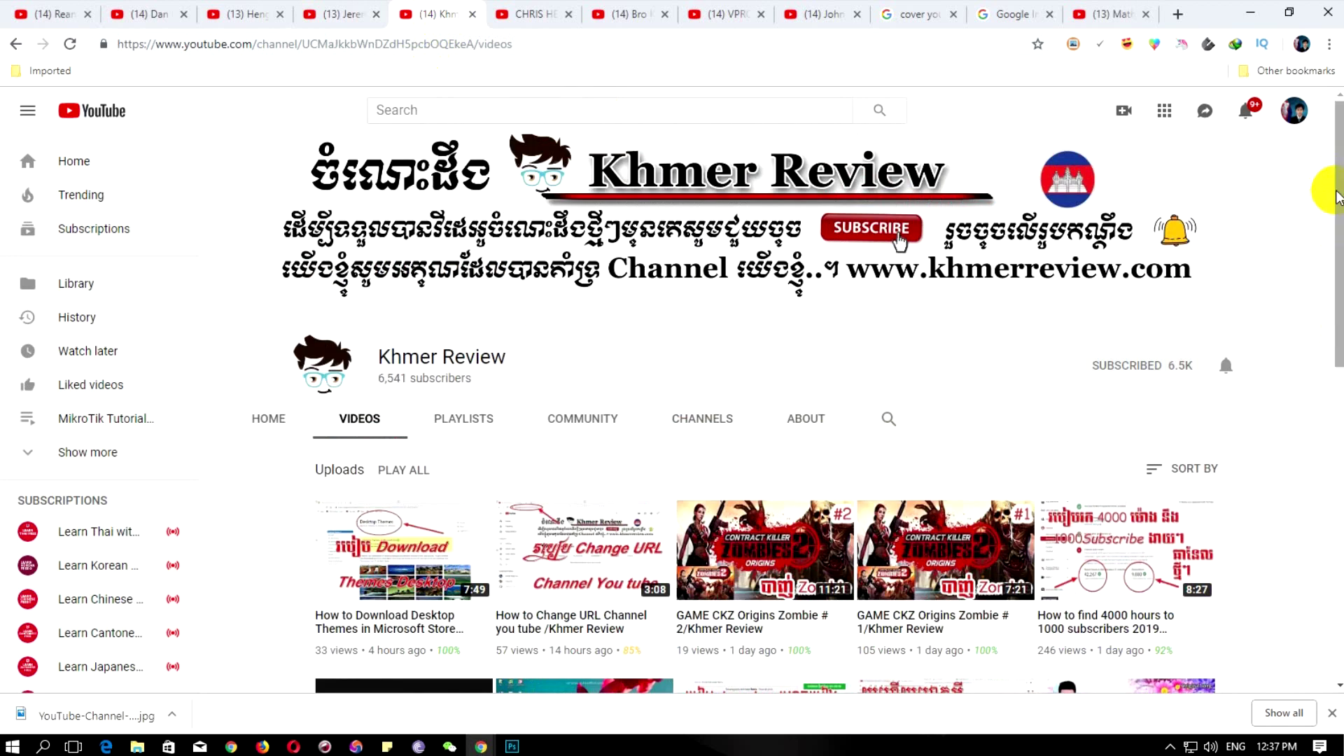
{"action": "left_click", "coordinate": [522, 14]}
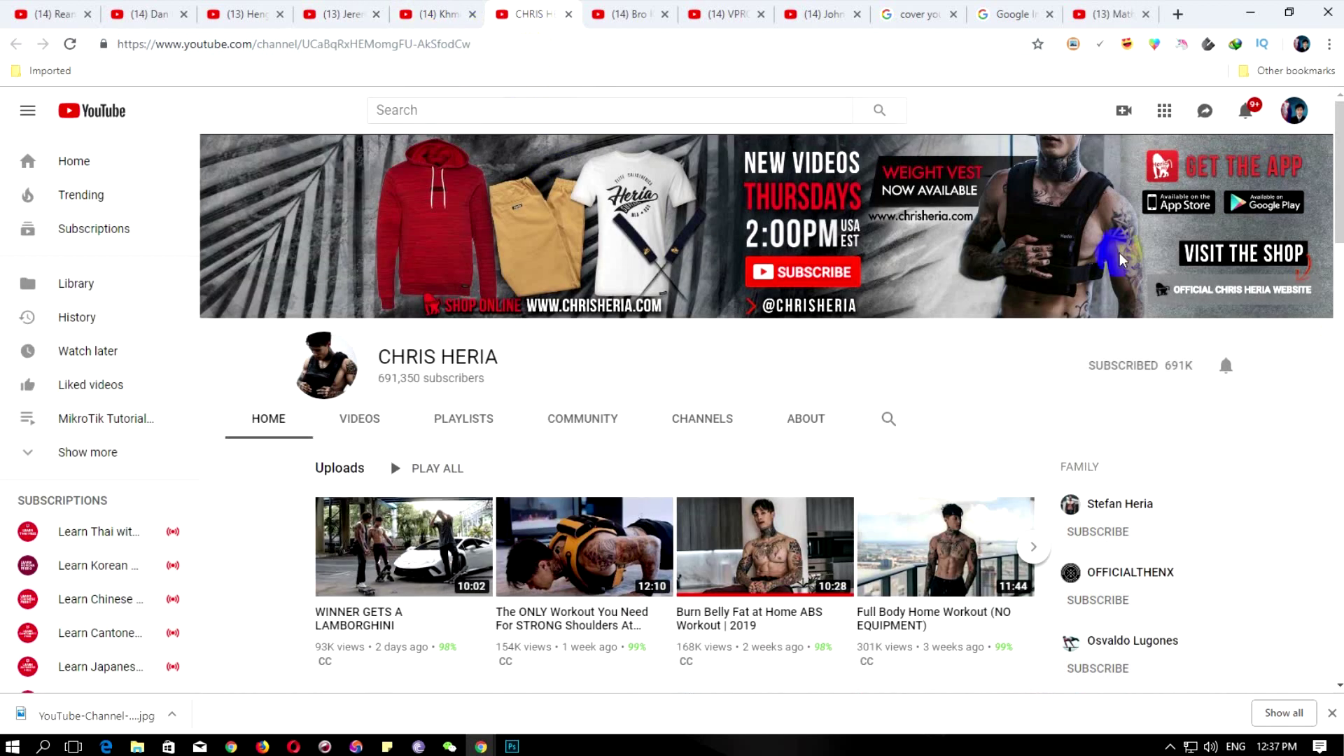
{"action": "left_click", "coordinate": [637, 14]}
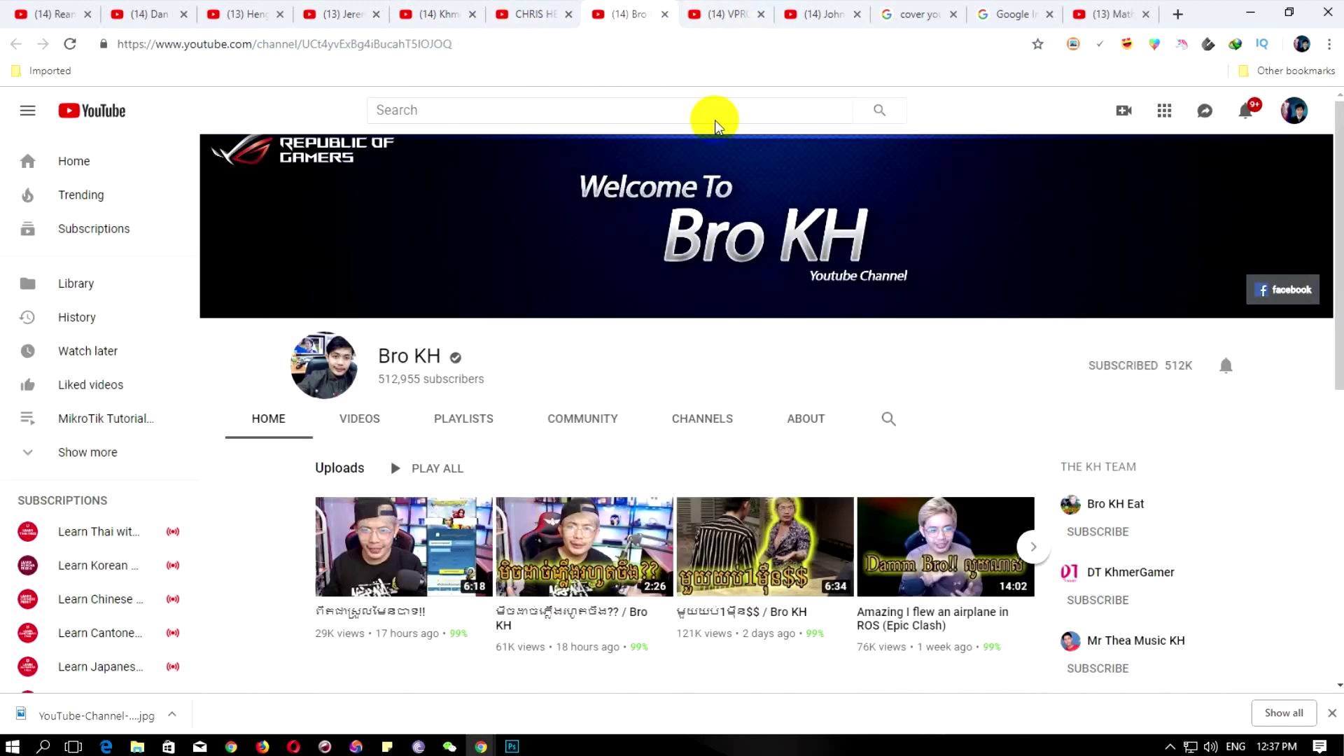
{"action": "left_click", "coordinate": [719, 16]}
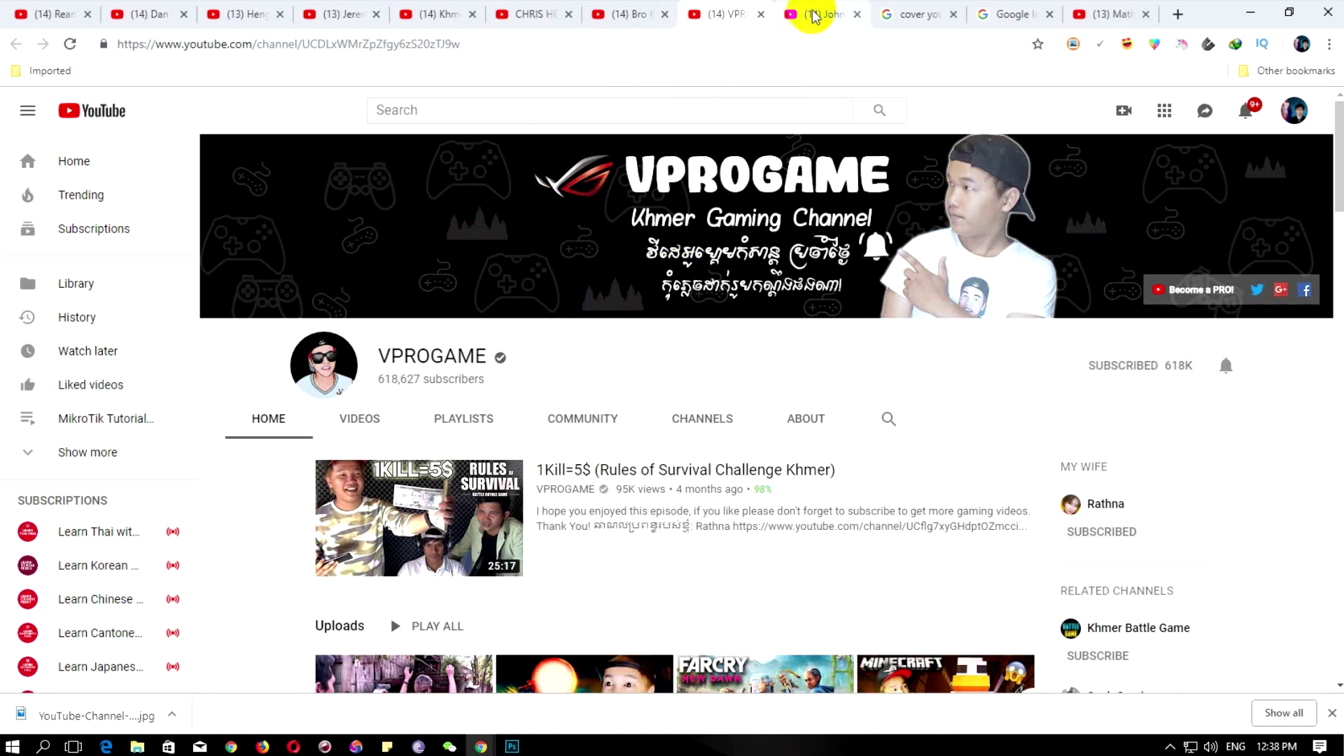
{"action": "left_click", "coordinate": [609, 14]}
{"action": "left_click", "coordinate": [821, 14]}
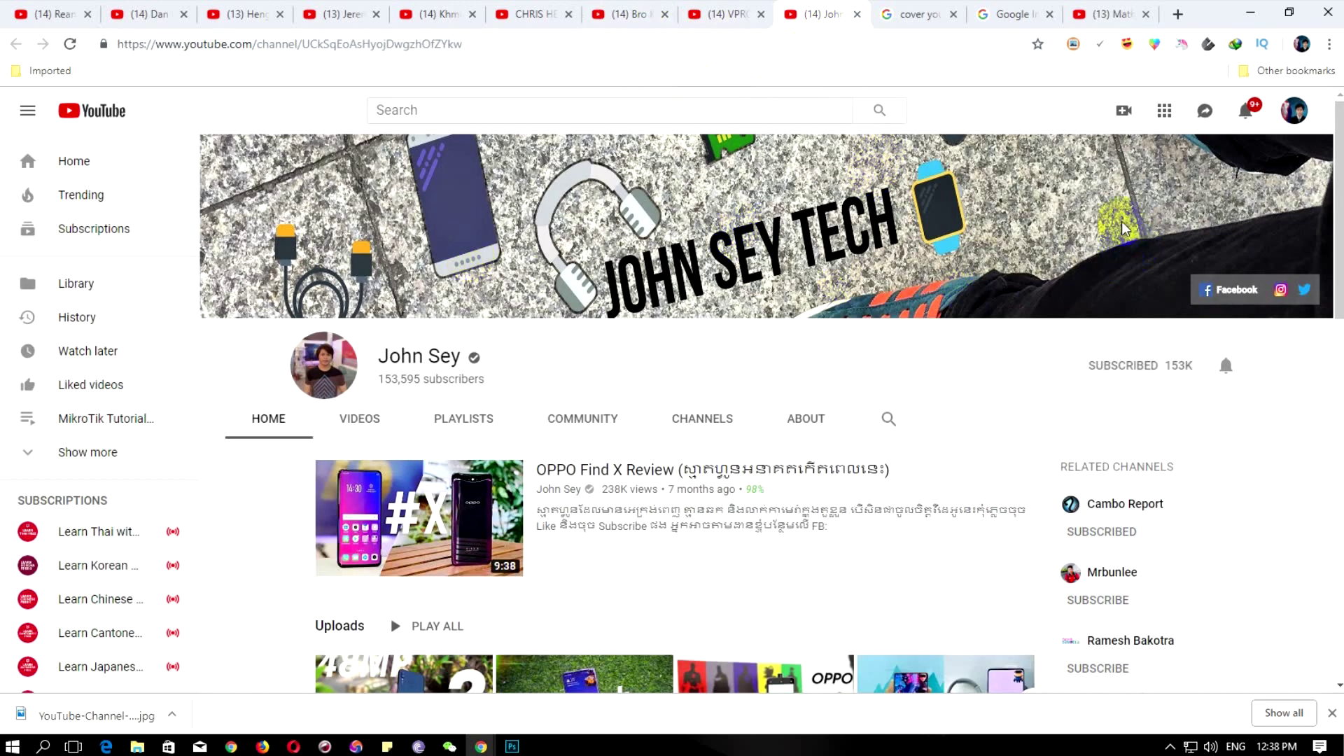
{"action": "left_click", "coordinate": [140, 17]}
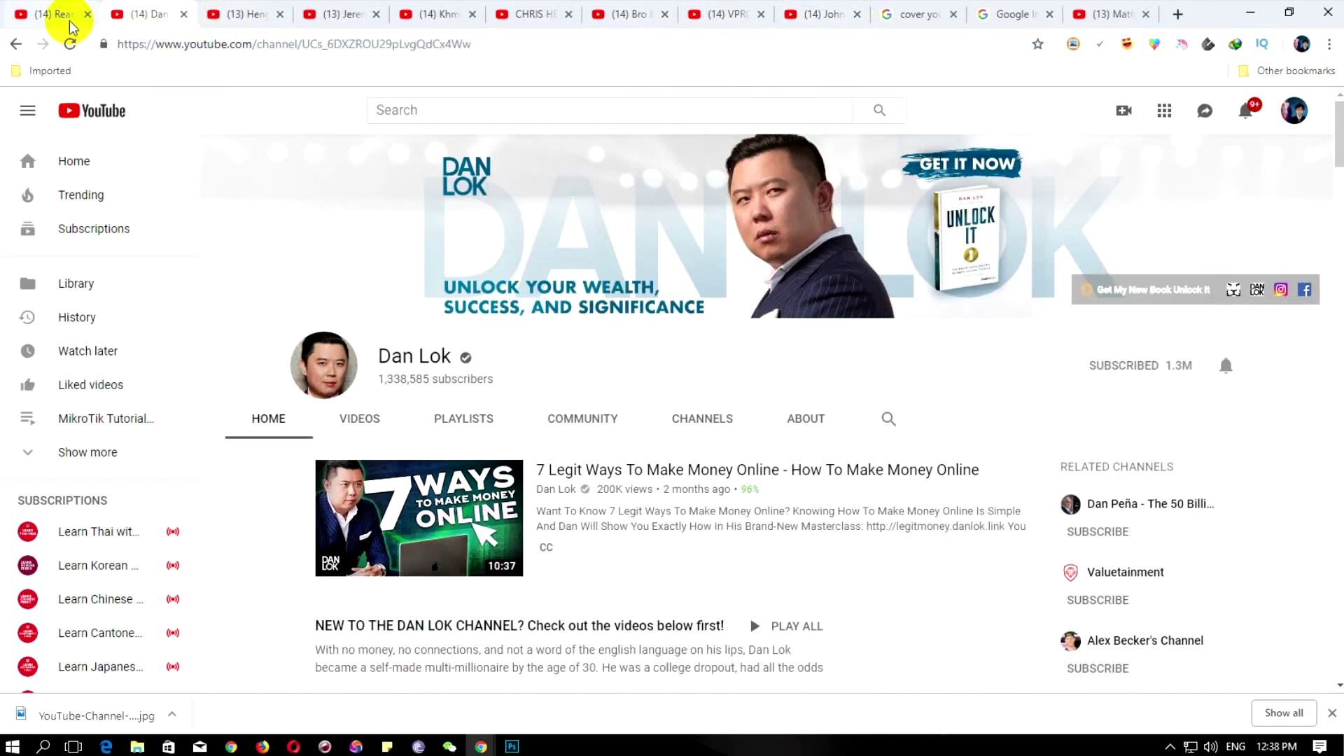
{"action": "left_click", "coordinate": [45, 15]}
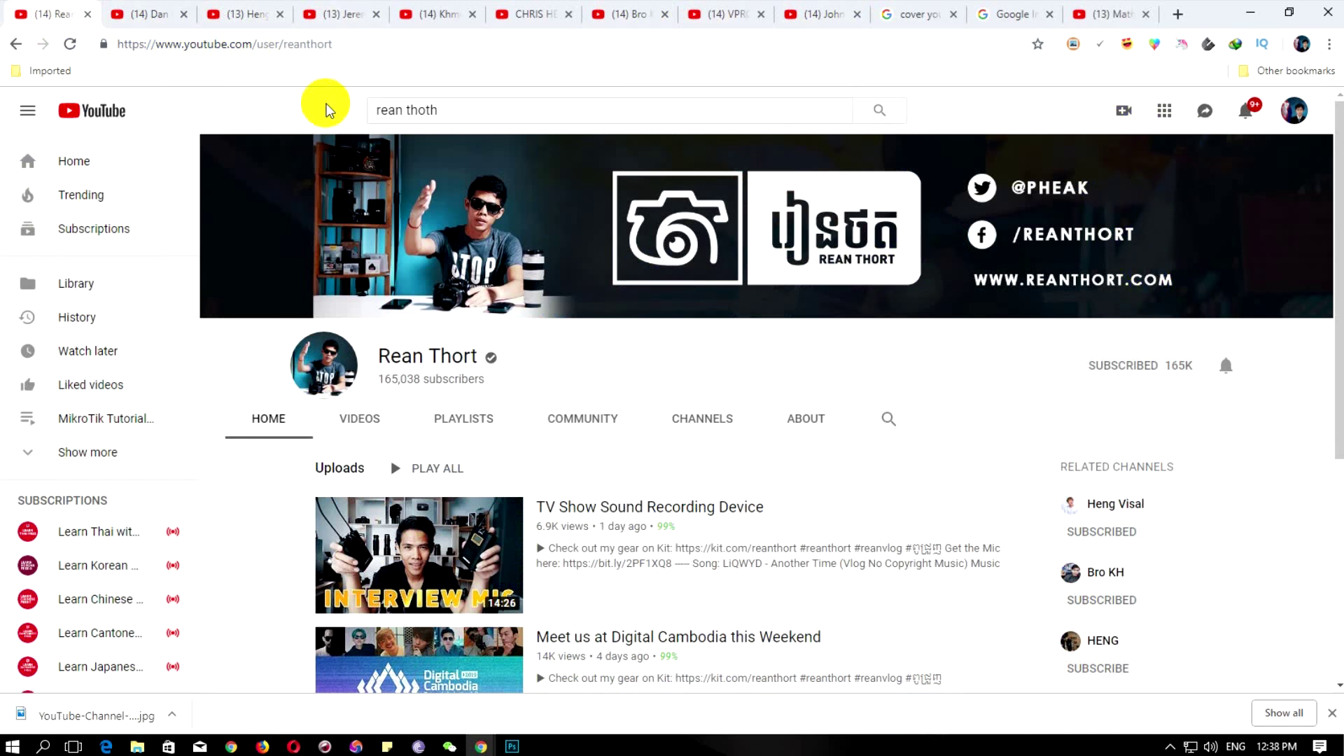
Examine a photography channel's banner with its camera logo and social links
{"action": "left_click", "coordinate": [997, 180]}
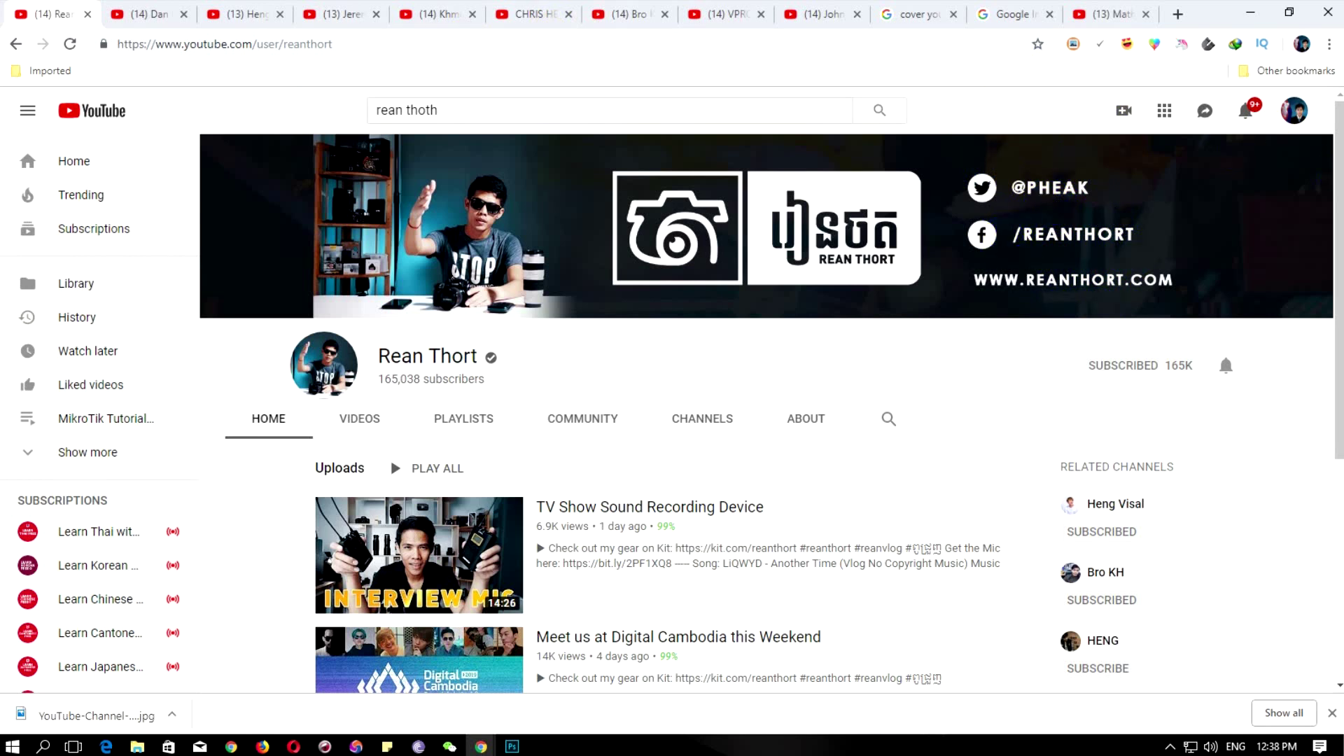
{"action": "left_click", "coordinate": [560, 153]}
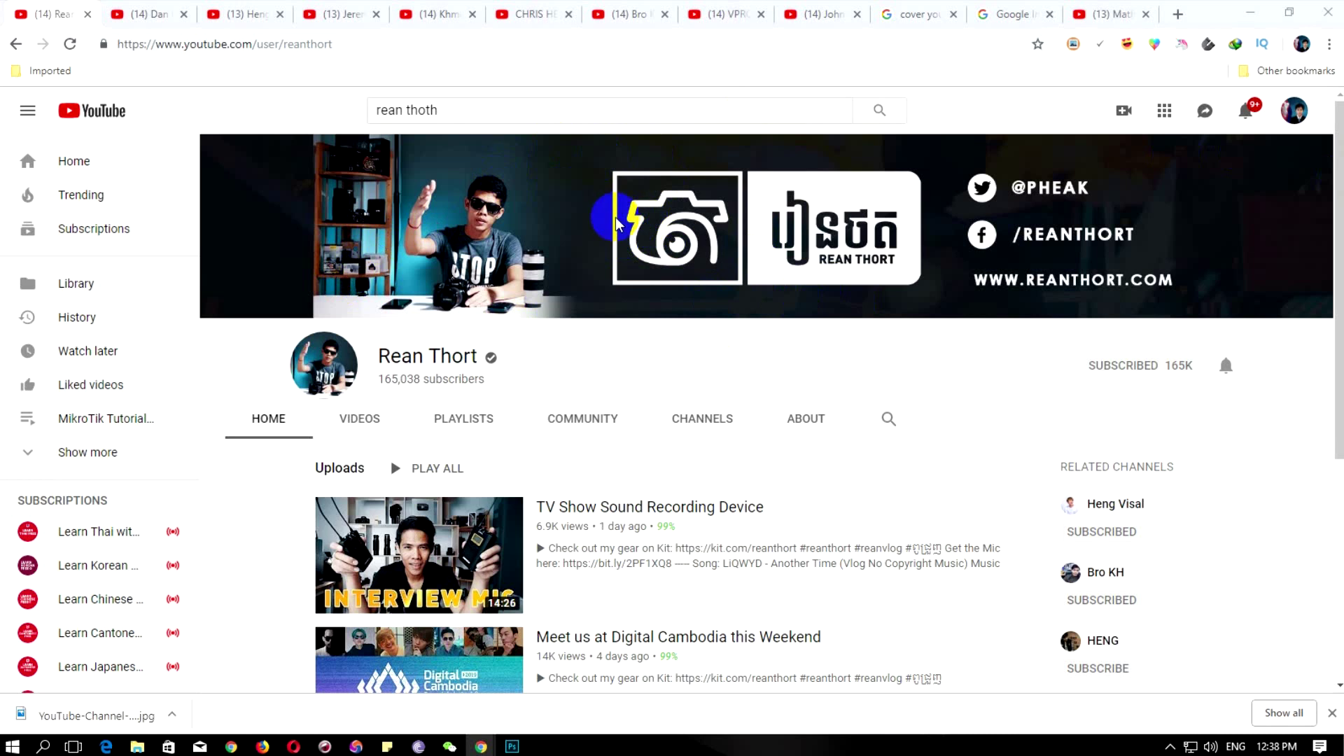
{"action": "left_click", "coordinate": [573, 306]}
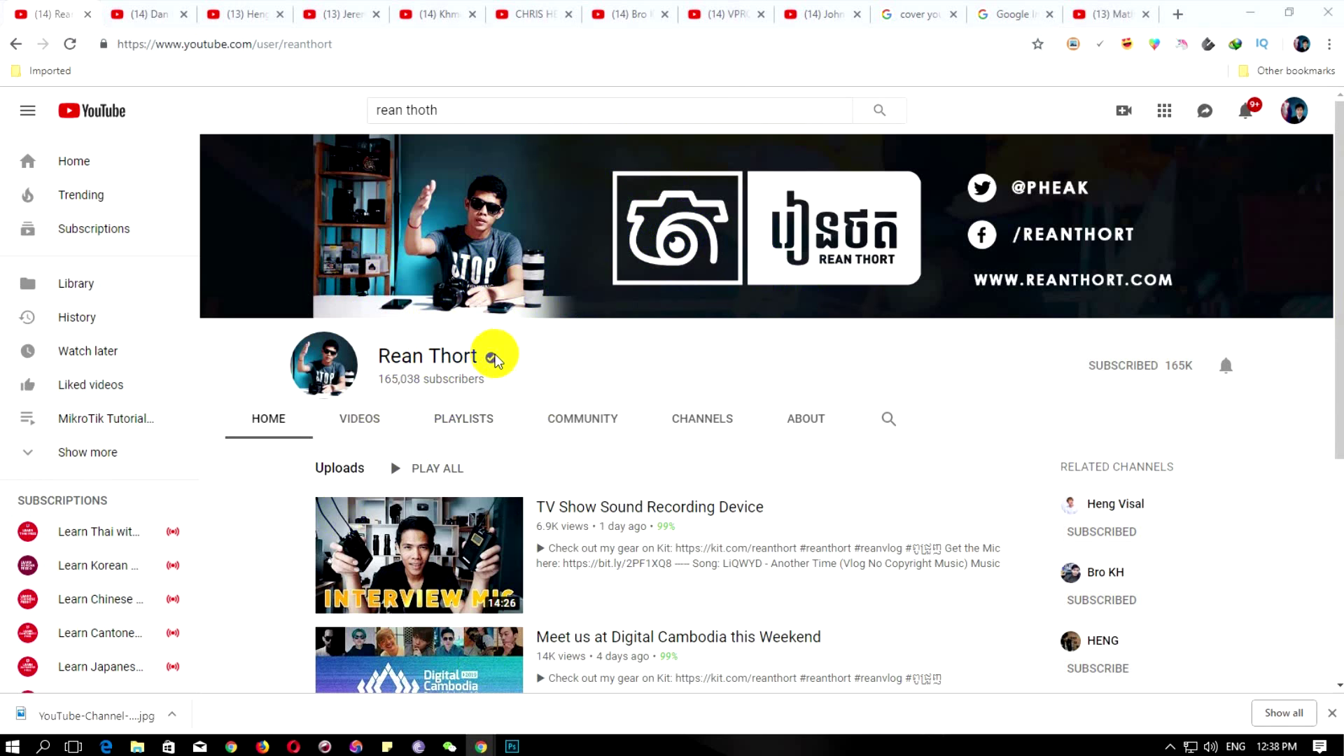
{"action": "left_click", "coordinate": [529, 189]}
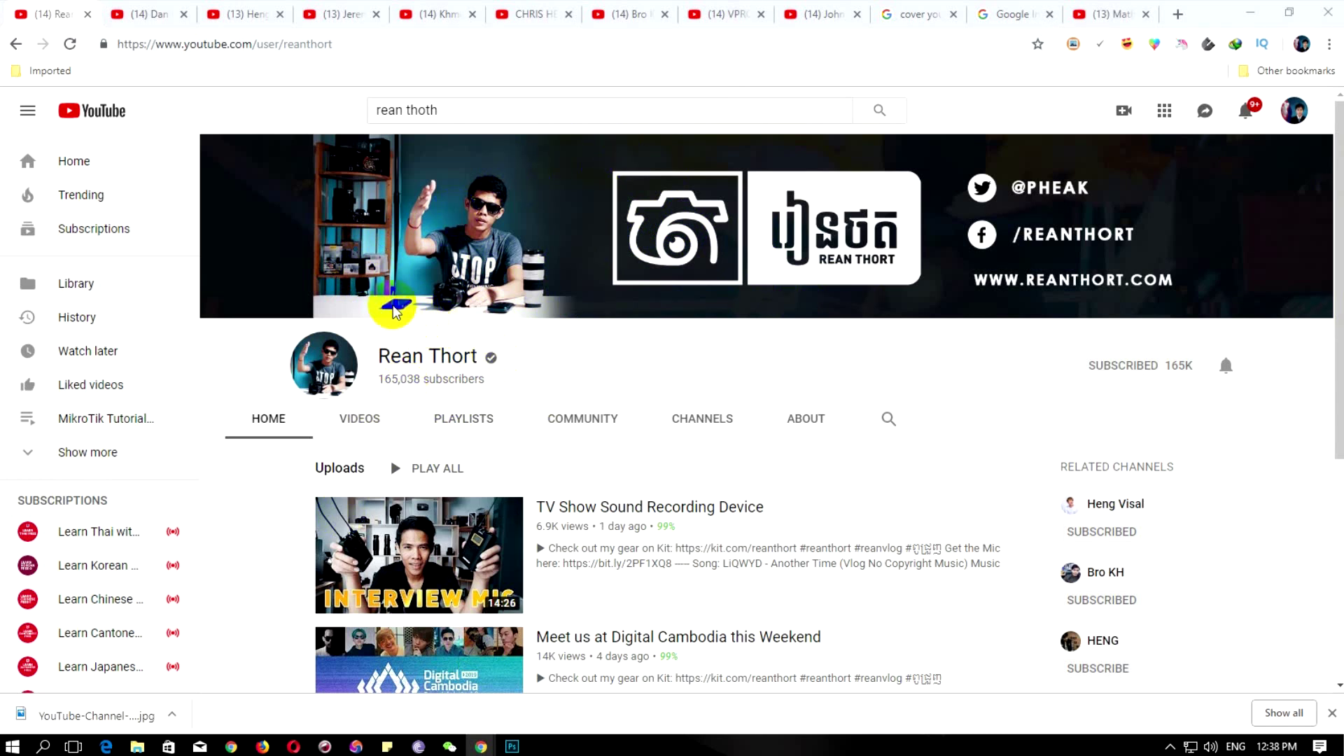
{"action": "mouse_move", "coordinate": [672, 645]}
{"action": "left_click", "coordinate": [436, 599]}
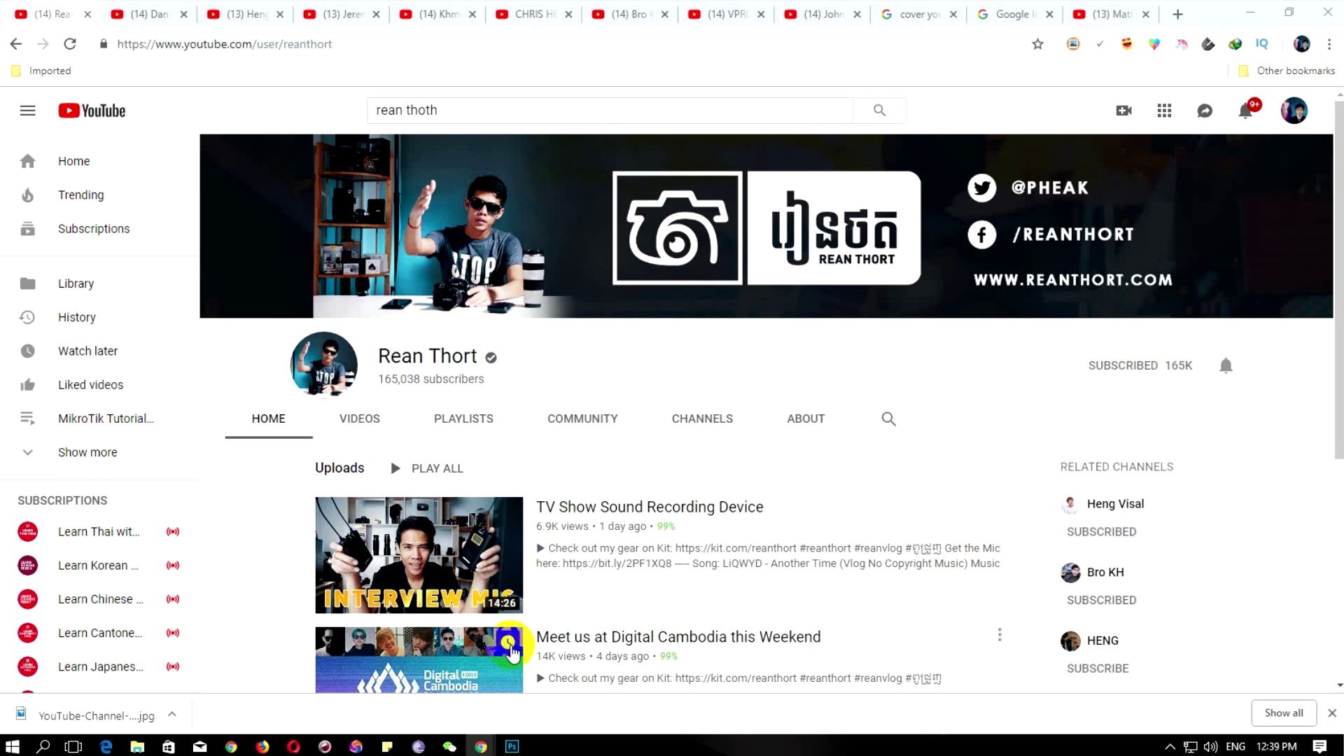
{"action": "left_click", "coordinate": [510, 746]}
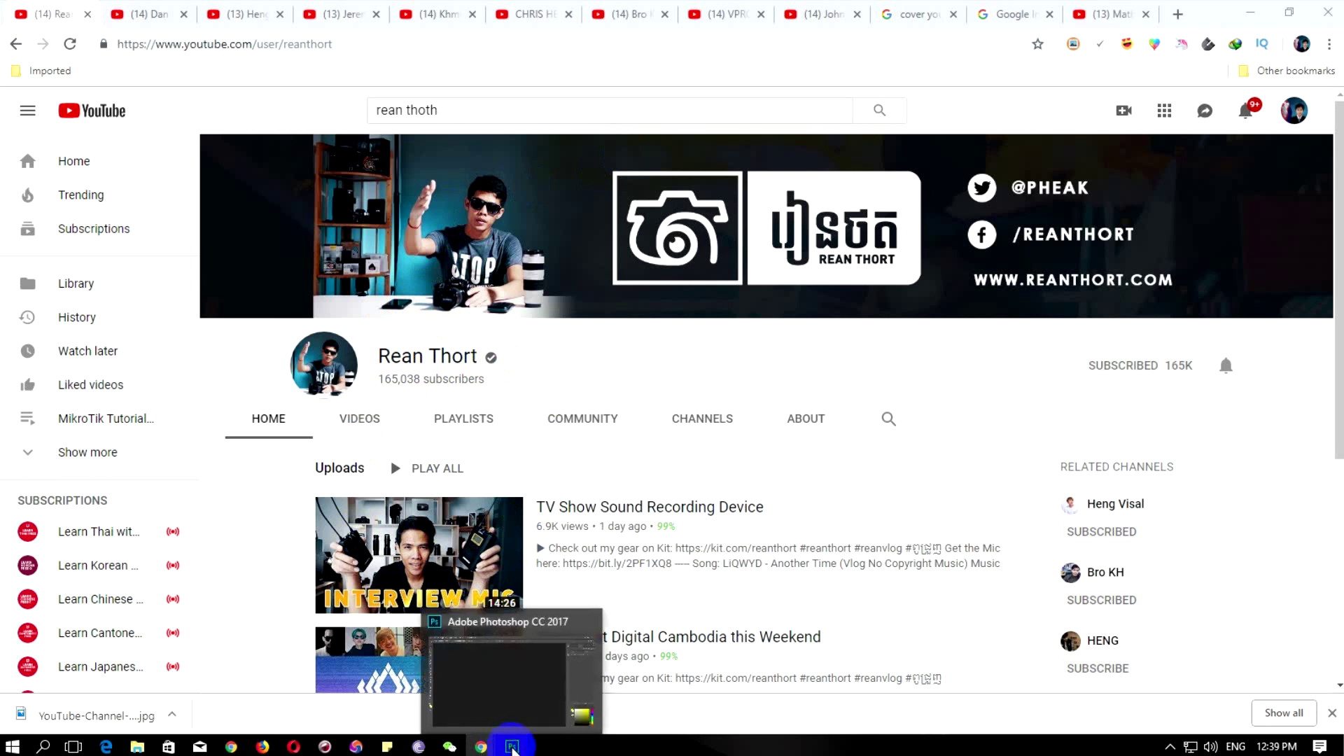
Drag Channel Art Template (Fireworks).png from the tutorial folder into Photoshop, accepting the Fireworks warning
{"action": "left_click", "coordinate": [579, 254]}
{"action": "left_click", "coordinate": [510, 746]}
{"action": "left_click", "coordinate": [515, 710]}
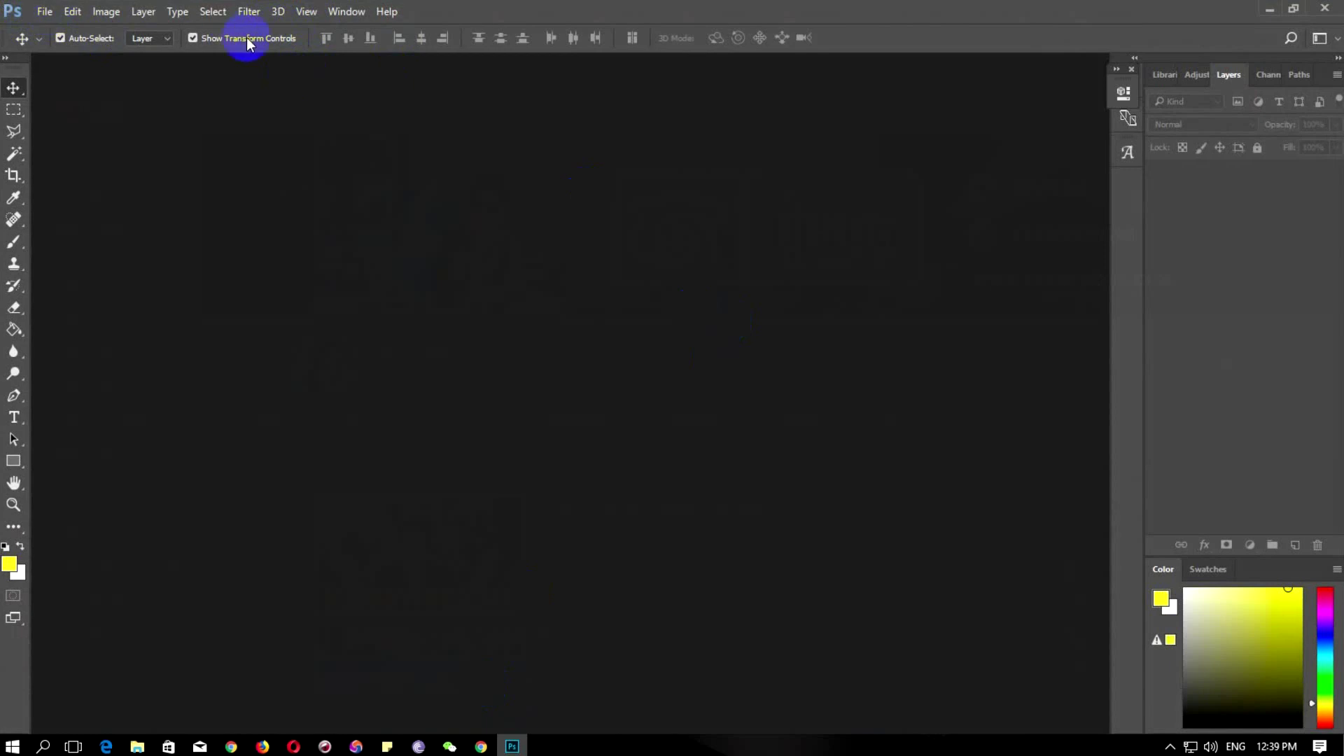
{"action": "left_click", "coordinate": [137, 746]}
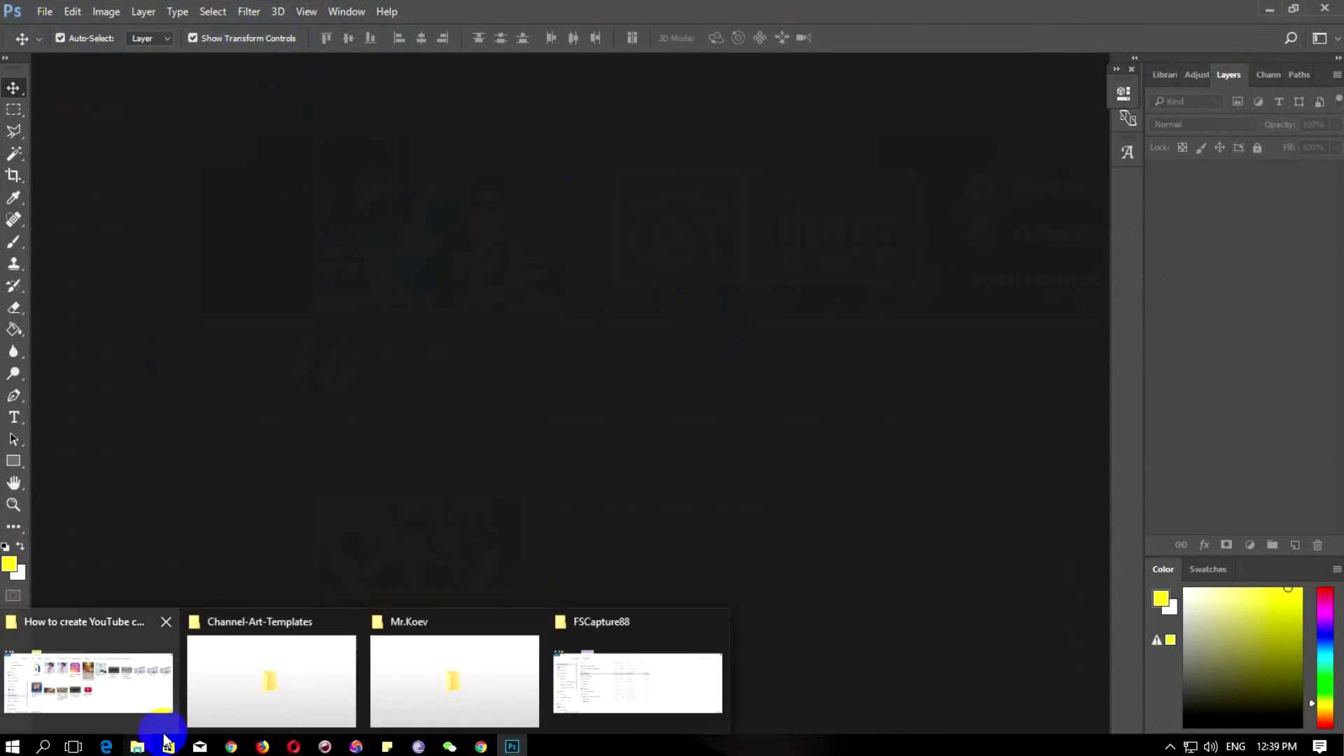
{"action": "left_click", "coordinate": [133, 690]}
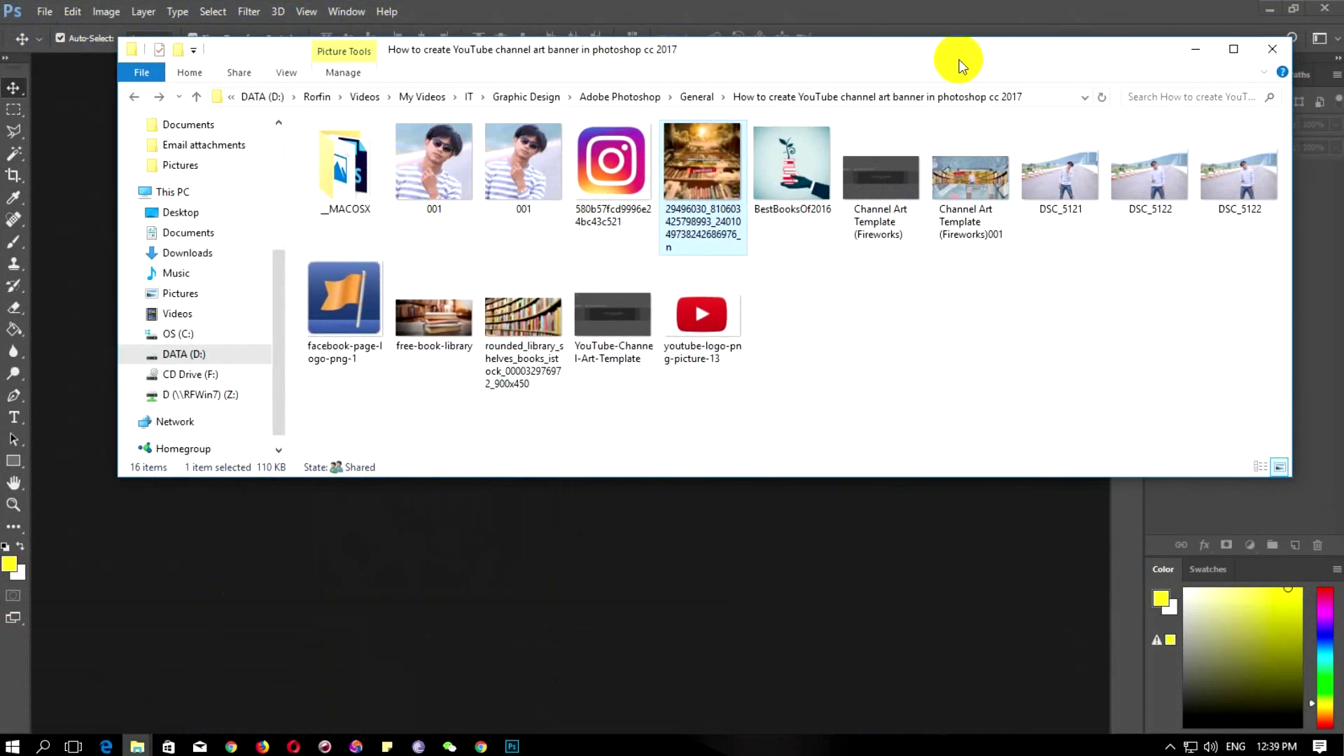
{"action": "left_click_drag", "start_coordinate": [959, 60], "coordinate": [968, 157]}
{"action": "left_click_drag", "start_coordinate": [898, 273], "coordinate": [322, 668]}
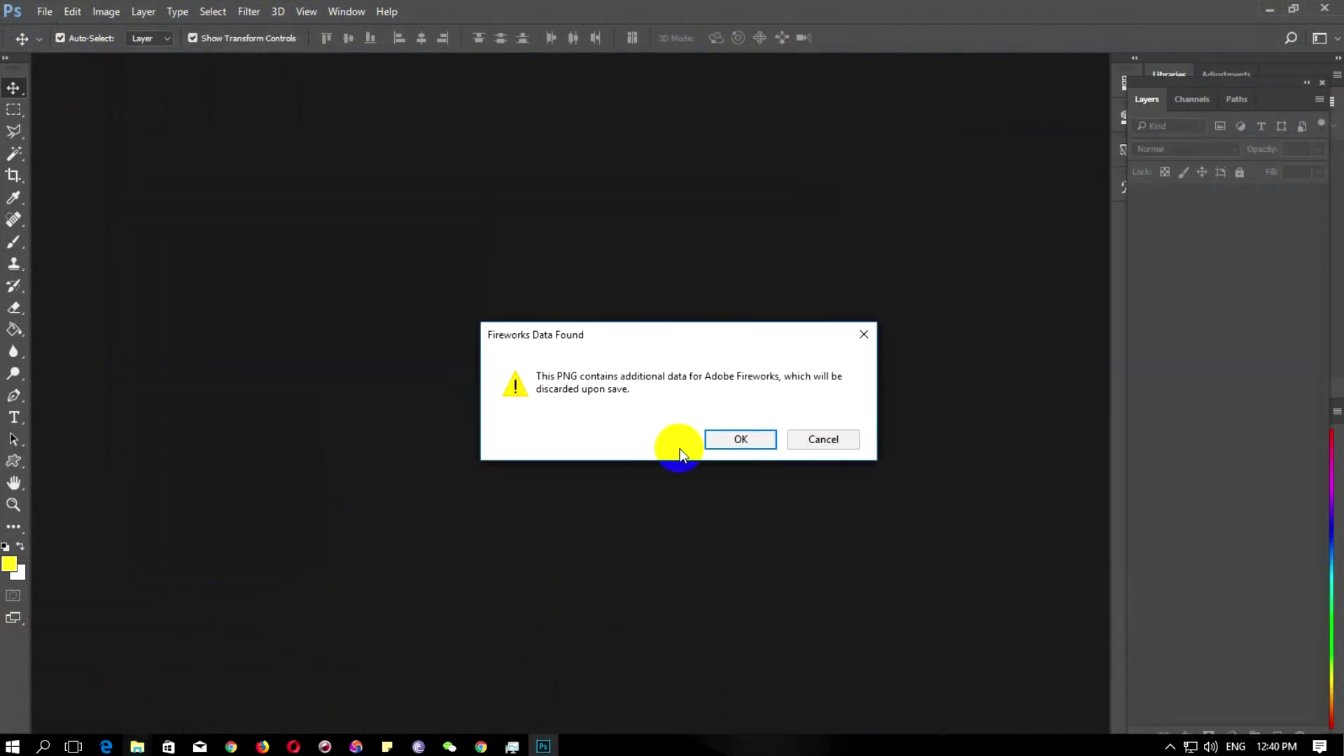
{"action": "left_click", "coordinate": [739, 440]}
Accept the profile warning and float the template in its own repositioned window
{"action": "left_click", "coordinate": [773, 378]}
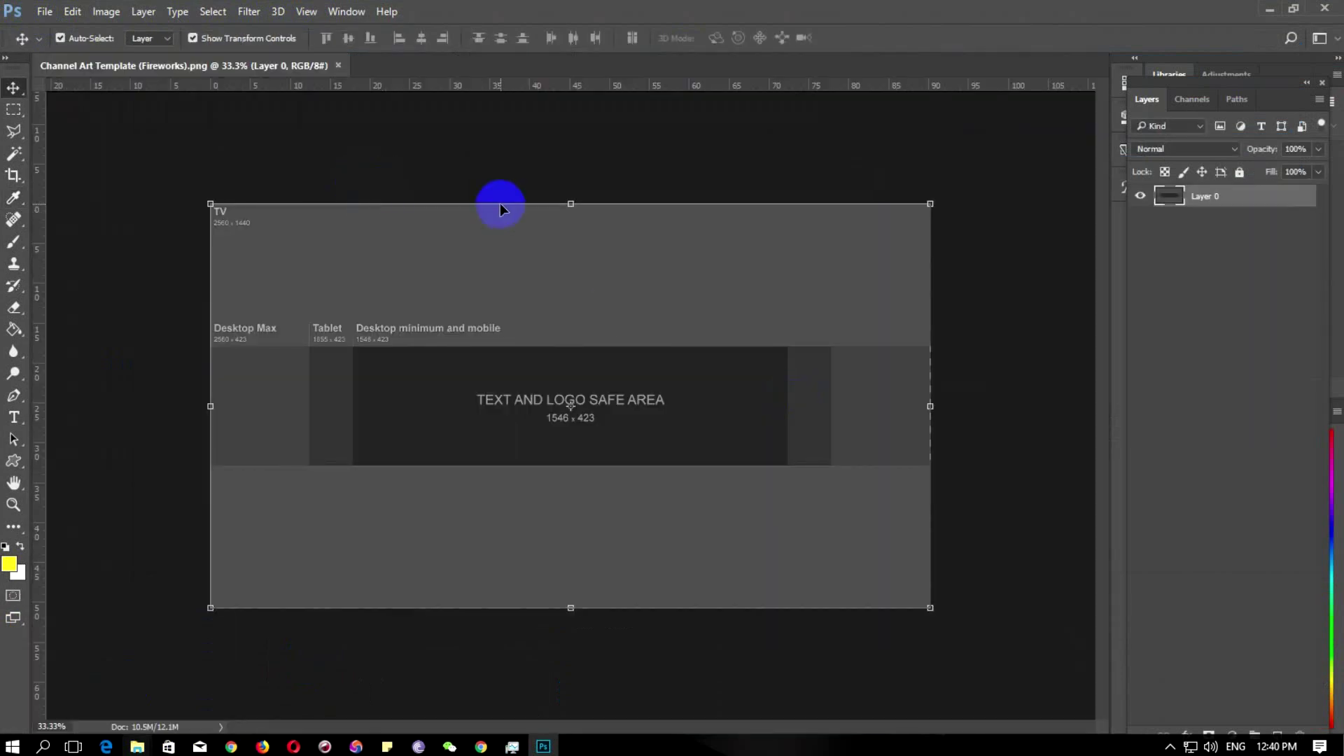
{"action": "mouse_move", "coordinate": [216, 69]}
{"action": "left_mouse_down"}
{"action": "mouse_move", "coordinate": [243, 119]}
{"action": "mouse_move", "coordinate": [380, 112]}
{"action": "left_mouse_up"}
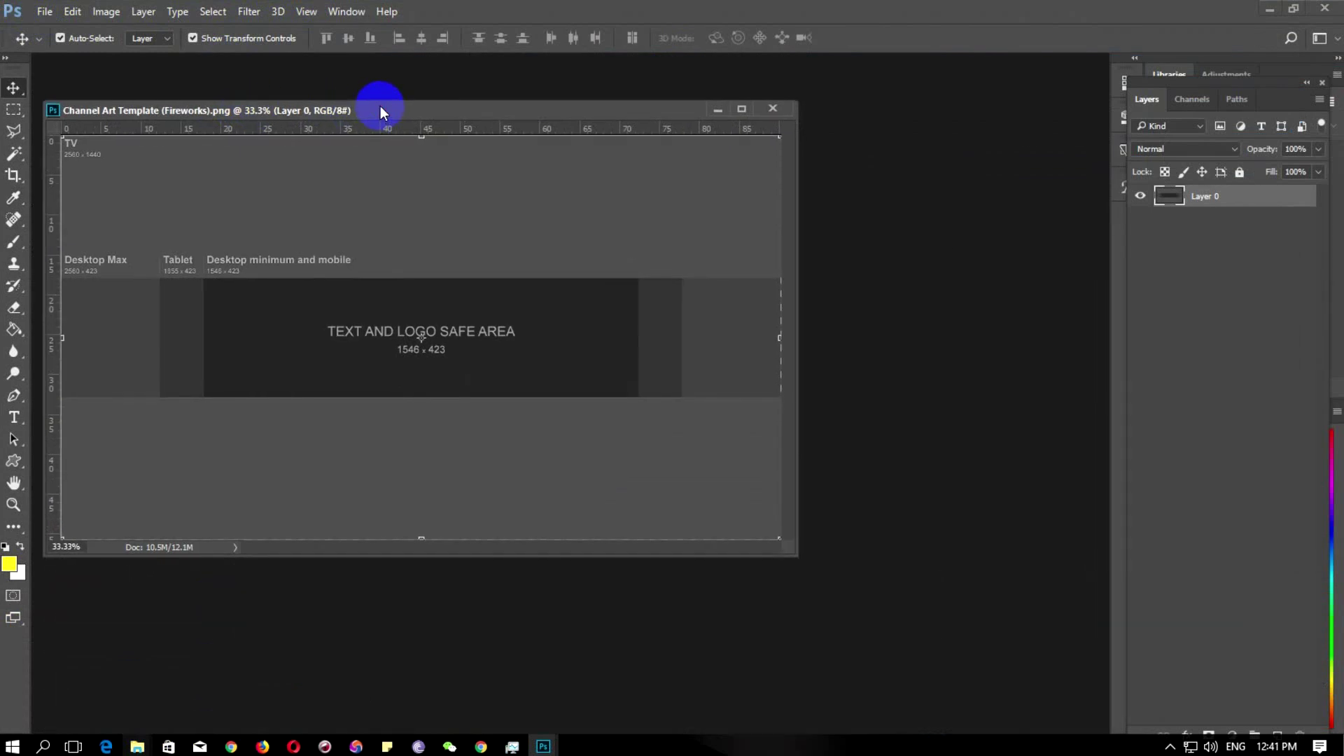
{"action": "left_click_drag", "start_coordinate": [476, 109], "coordinate": [665, 112]}
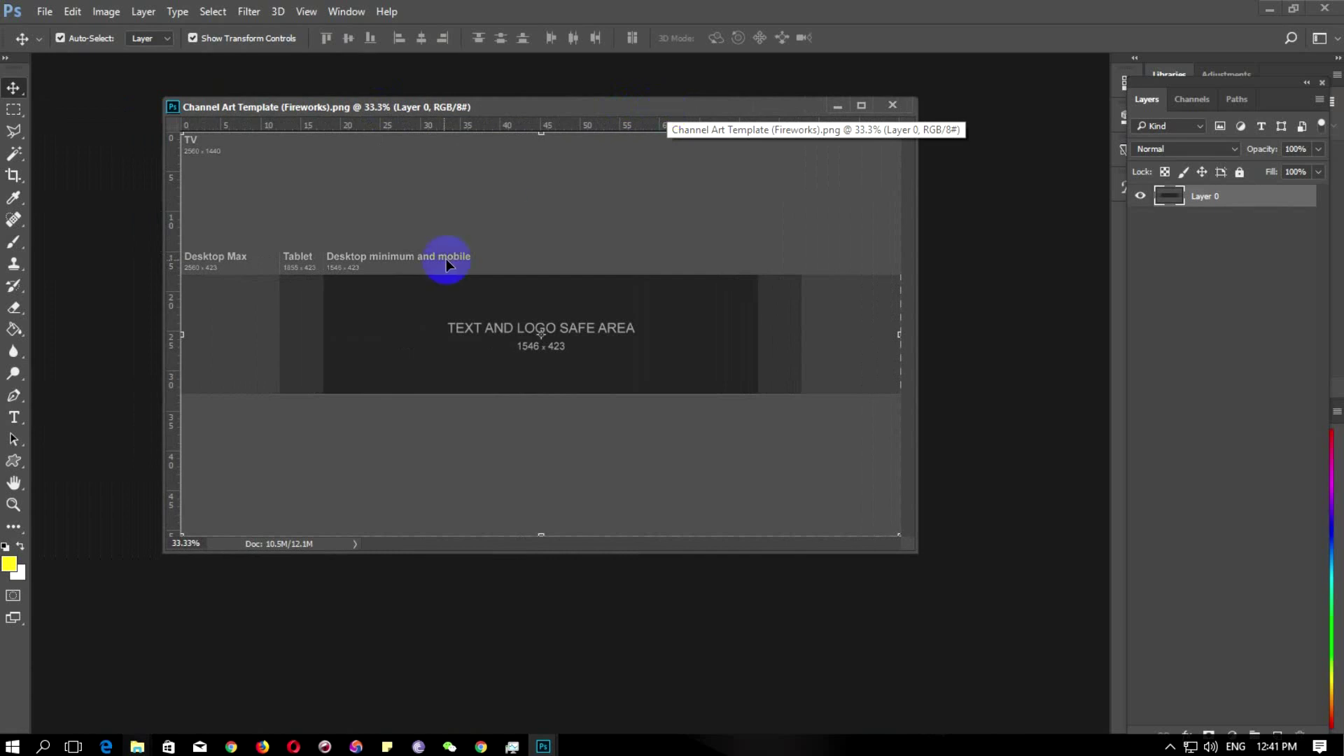
{"action": "left_click_drag", "start_coordinate": [568, 109], "coordinate": [560, 111]}
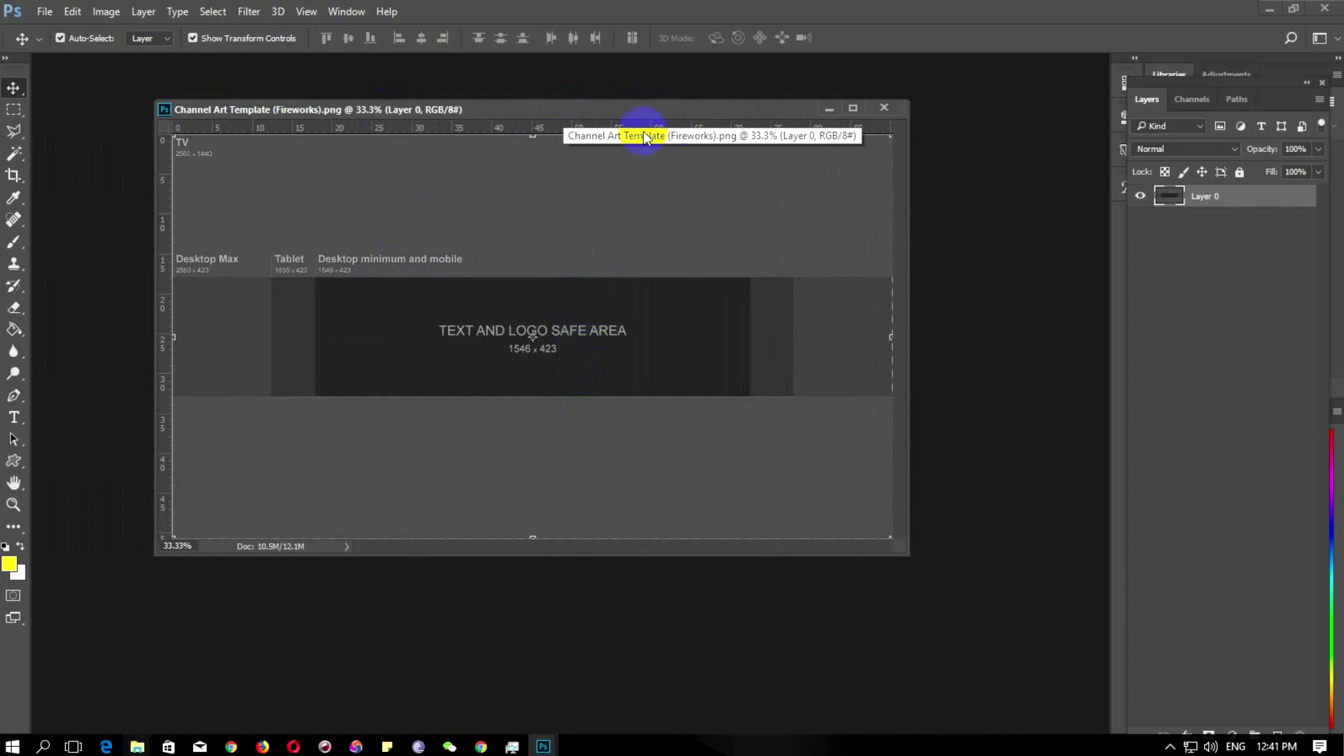
{"action": "left_click_drag", "start_coordinate": [633, 110], "coordinate": [613, 113]}
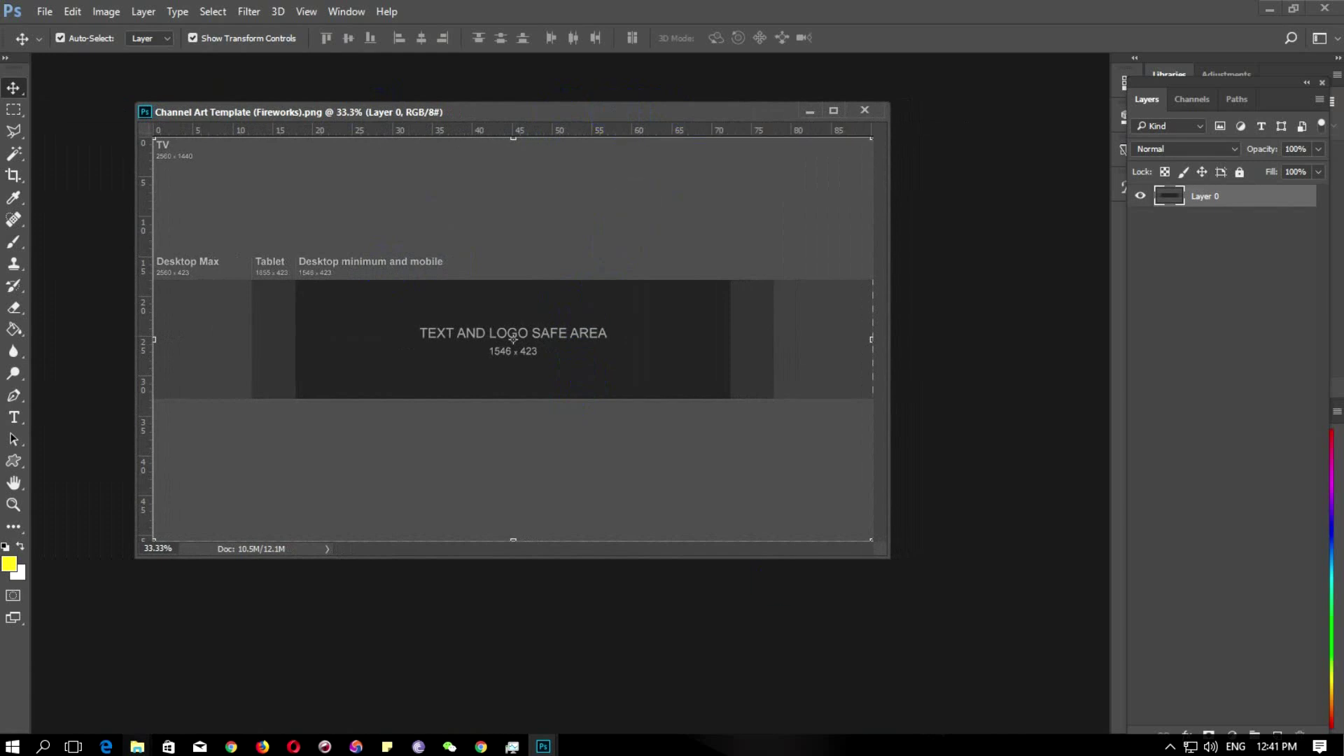
{"action": "left_click_drag", "start_coordinate": [594, 124], "coordinate": [544, 106]}
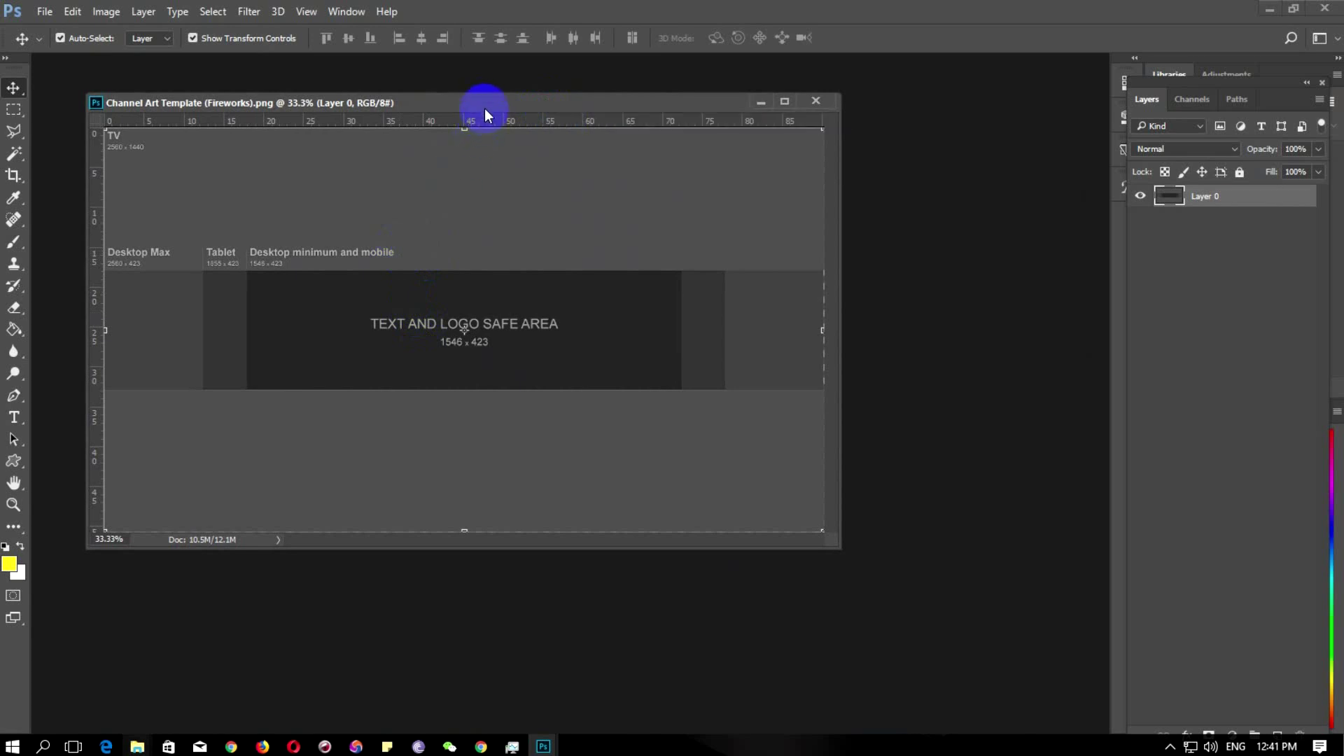
{"action": "left_click_drag", "start_coordinate": [485, 104], "coordinate": [480, 99]}
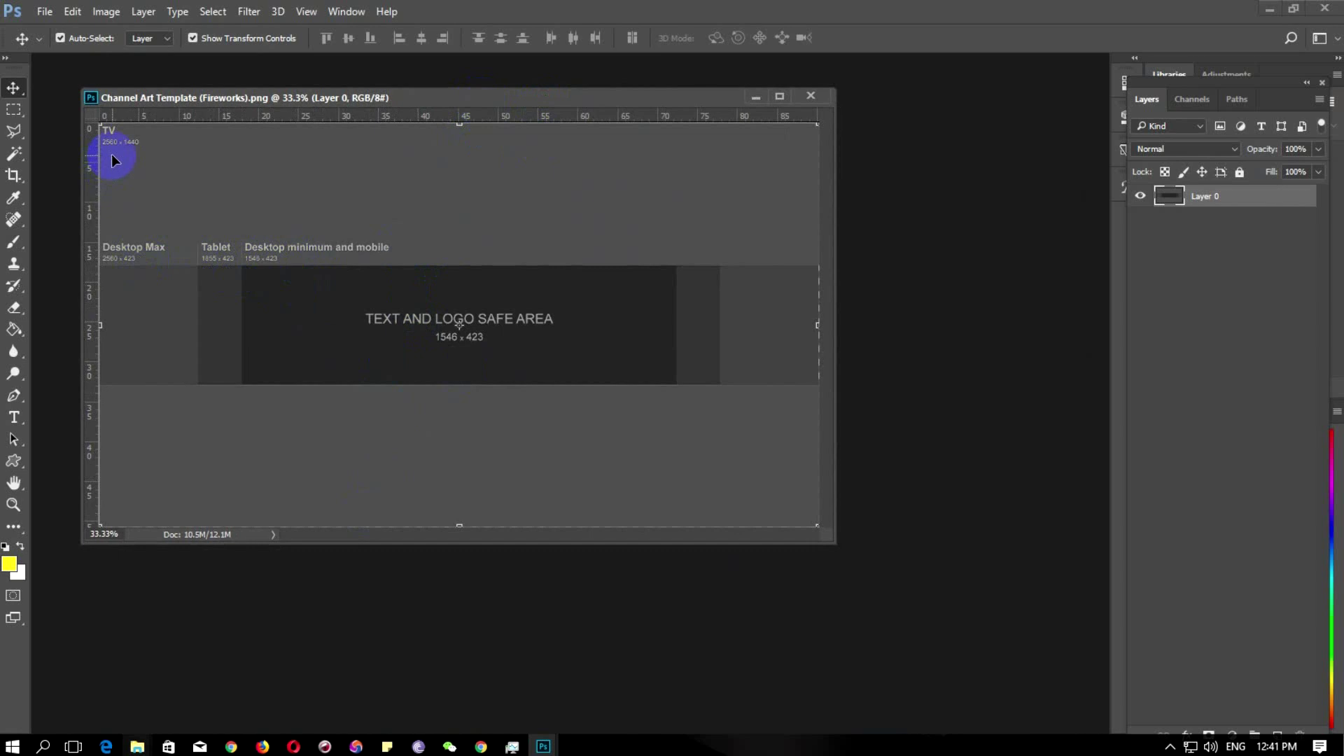
{"action": "left_click", "coordinate": [137, 746]}
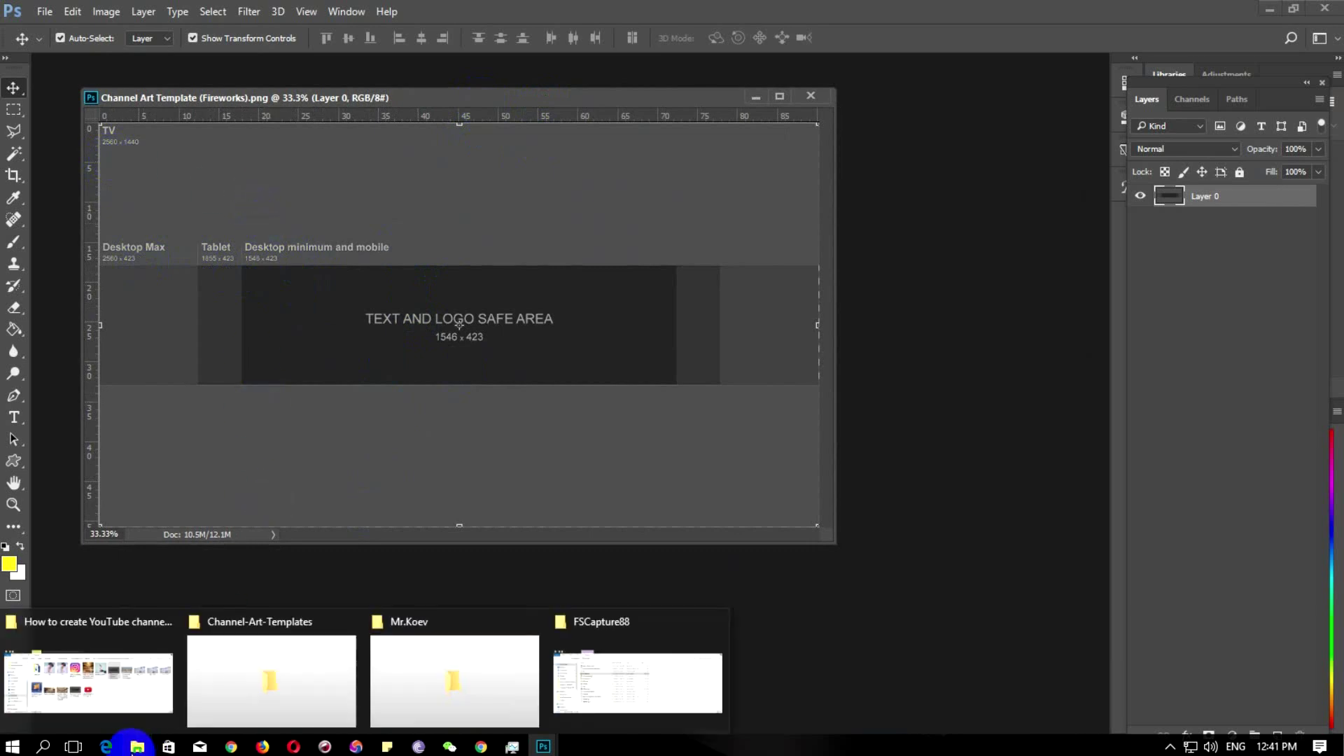
Restore the tutorial folder and drag the DSC_5122 road photo into Photoshop
{"action": "left_click", "coordinate": [102, 683]}
{"action": "left_click_drag", "start_coordinate": [684, 149], "coordinate": [691, 347]}
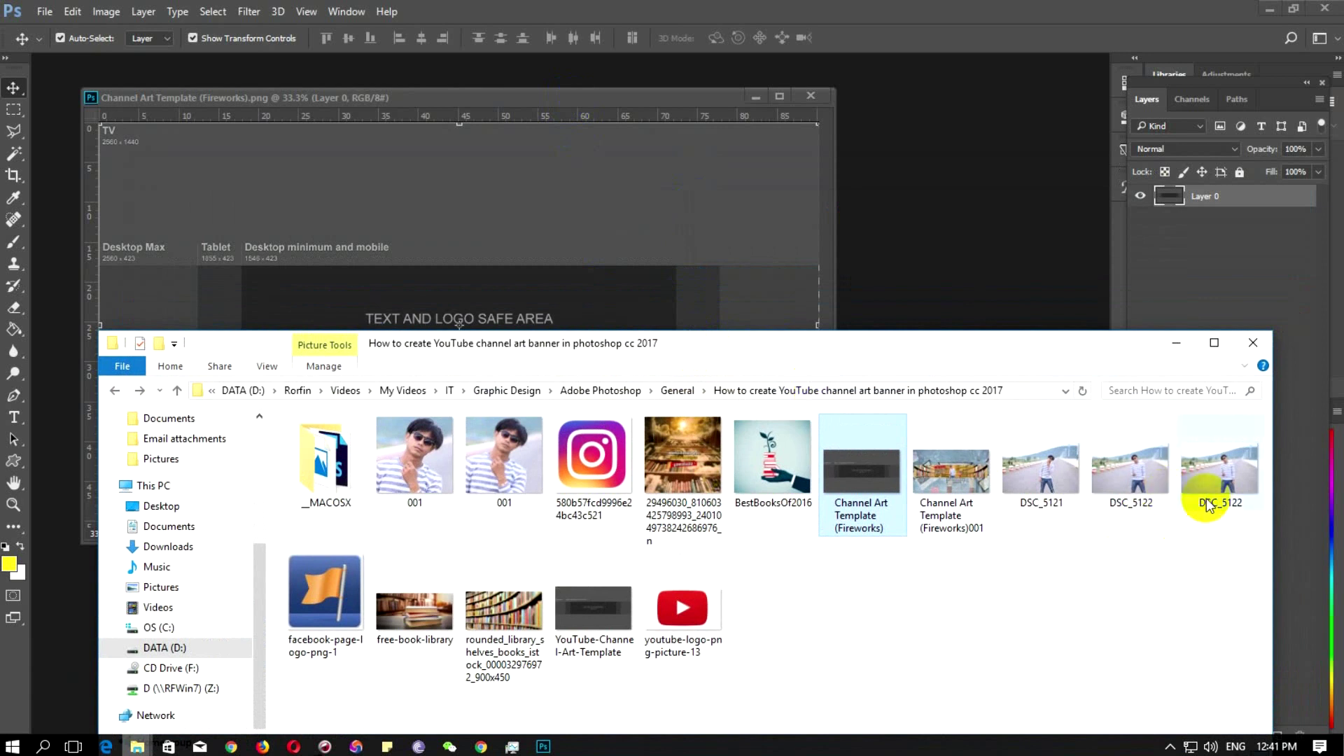
{"action": "mouse_move", "coordinate": [1223, 488]}
{"action": "left_mouse_down"}
{"action": "mouse_move", "coordinate": [994, 280]}
{"action": "mouse_move", "coordinate": [998, 306]}
{"action": "left_mouse_up"}
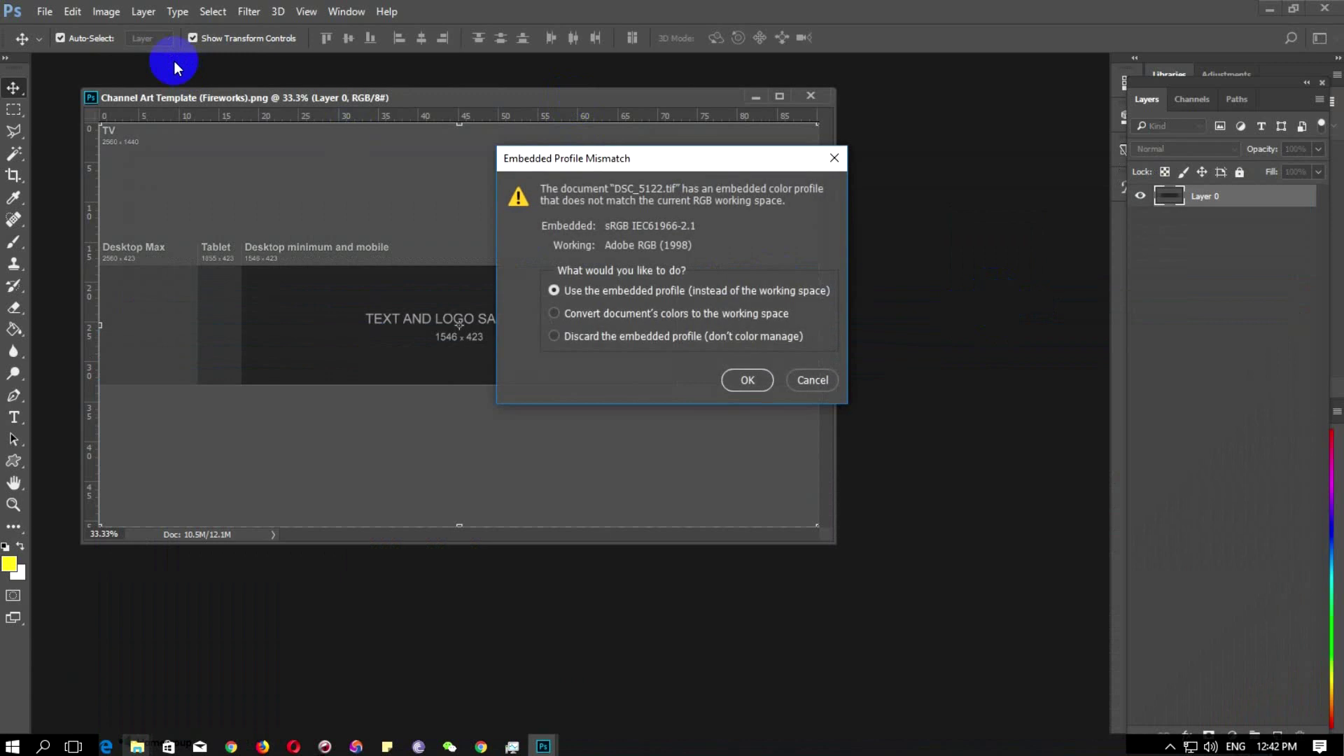
Keep DSC_5122.tif's embedded profile, float its window, and minimize it to reveal the template
{"action": "left_click", "coordinate": [748, 381]}
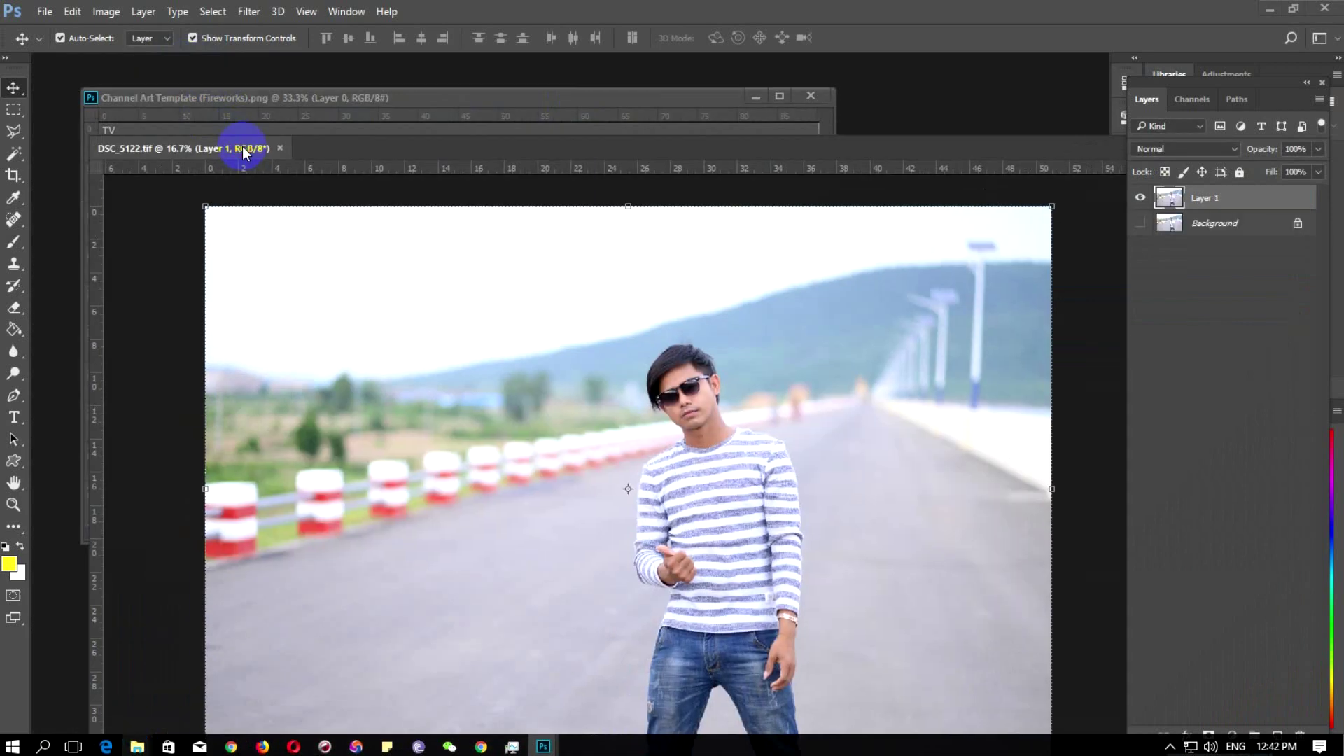
{"action": "left_click_drag", "start_coordinate": [211, 73], "coordinate": [287, 164]}
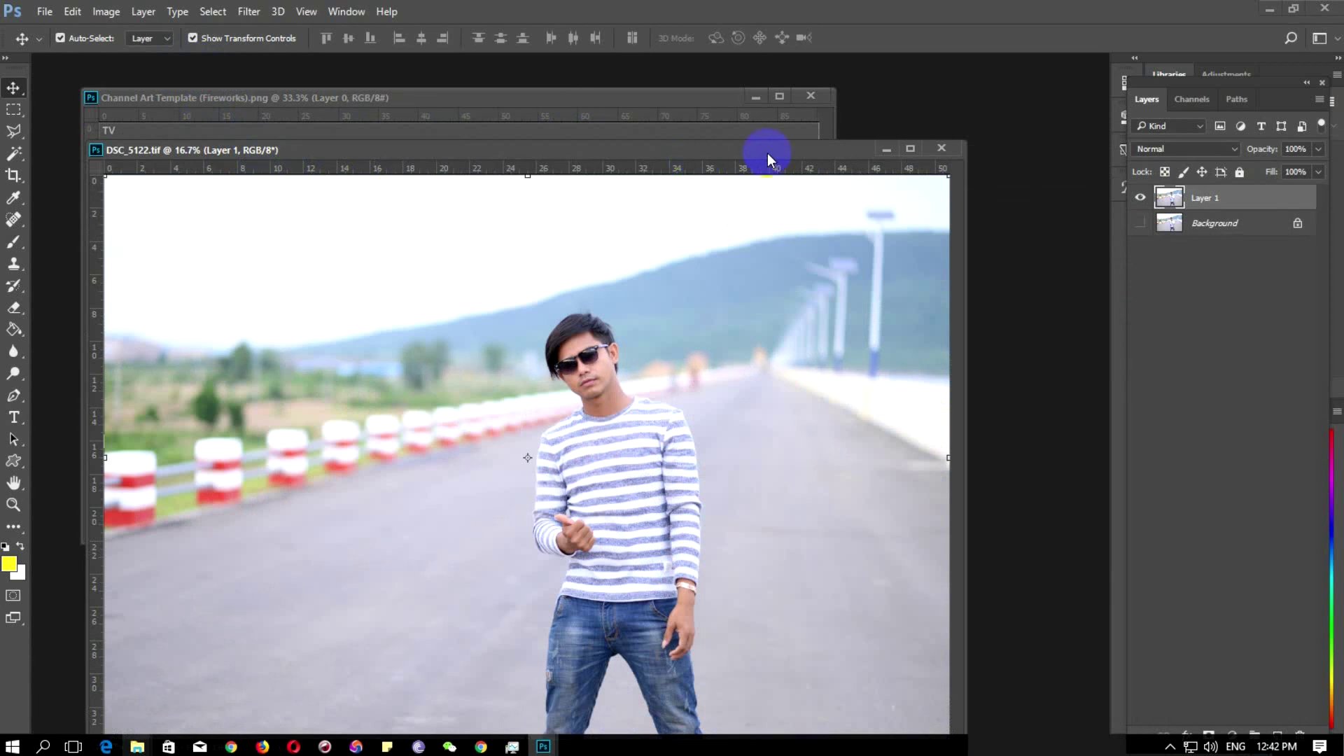
{"action": "left_click_drag", "start_coordinate": [780, 156], "coordinate": [916, 196]}
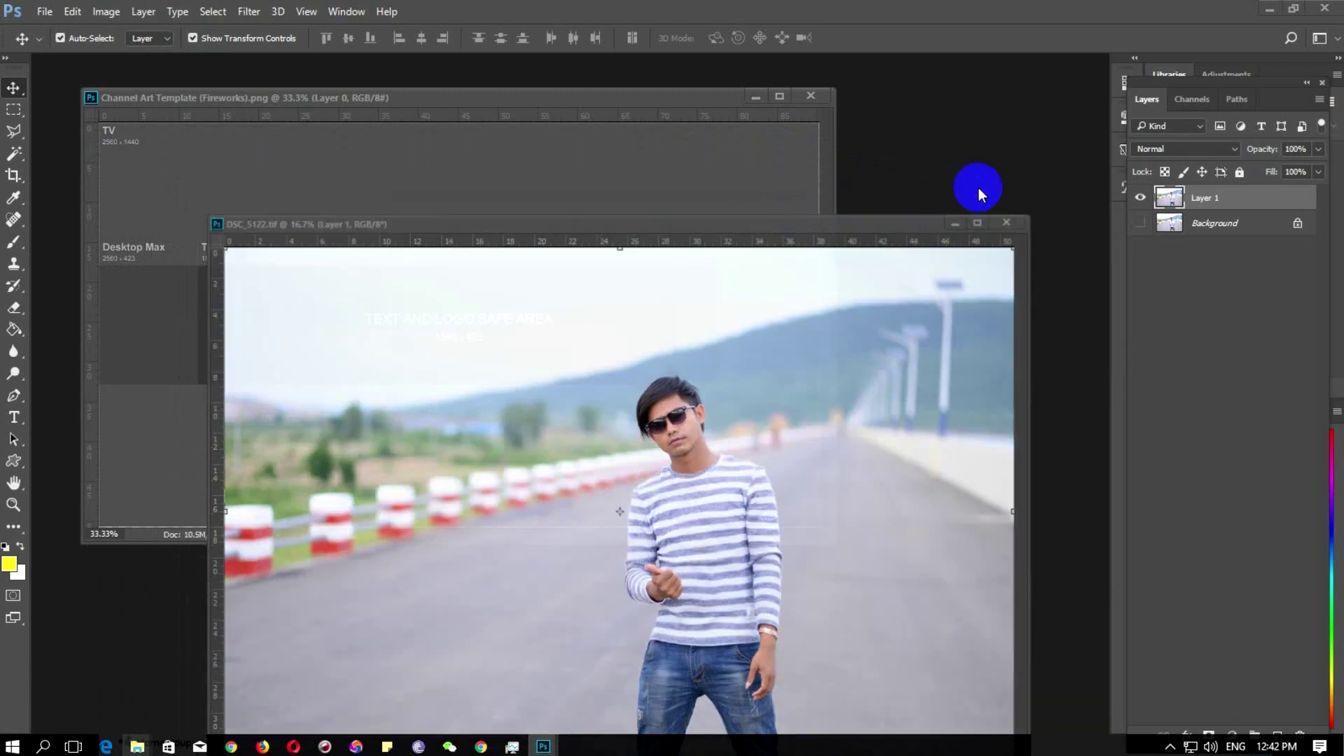
{"action": "left_click", "coordinate": [977, 188]}
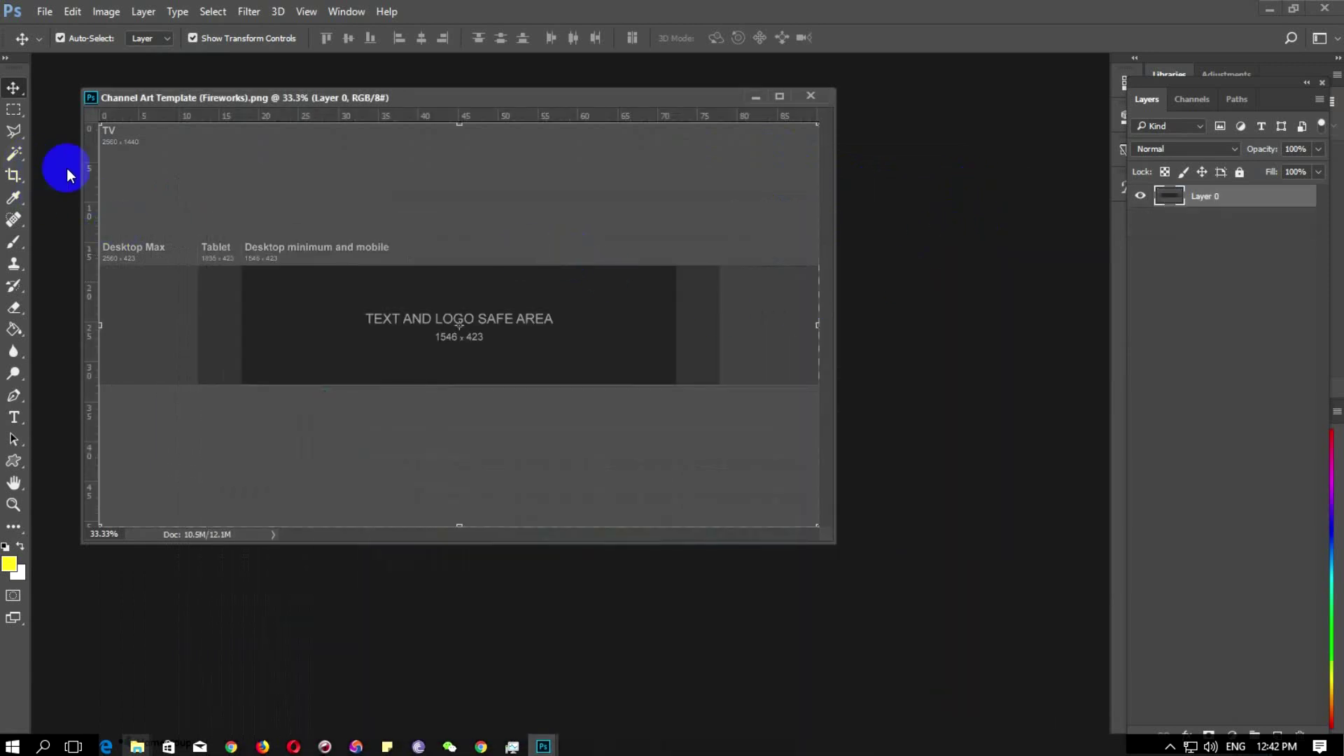
Dock the template as a tab and add guides at the tablet's left edge and safe-area top
{"action": "left_click_drag", "start_coordinate": [724, 98], "coordinate": [661, 70]}
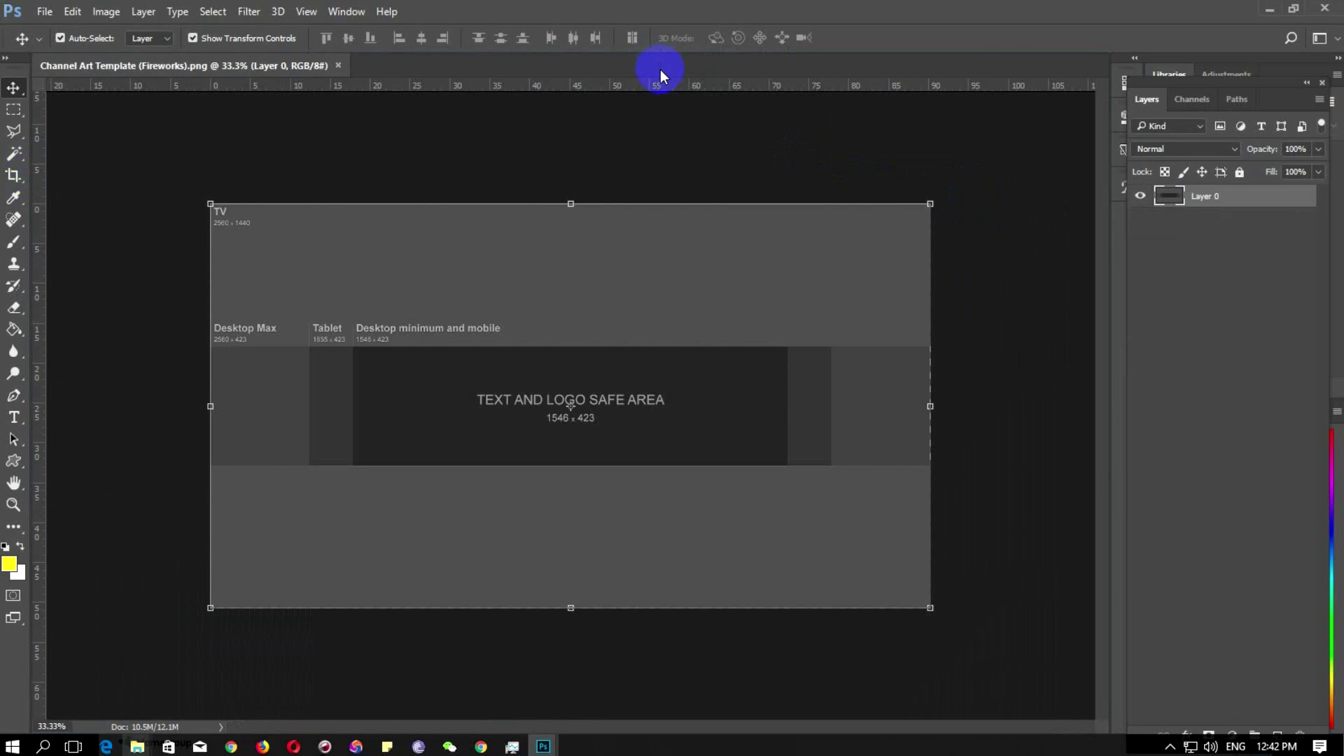
{"action": "left_click_drag", "start_coordinate": [38, 231], "coordinate": [309, 251]}
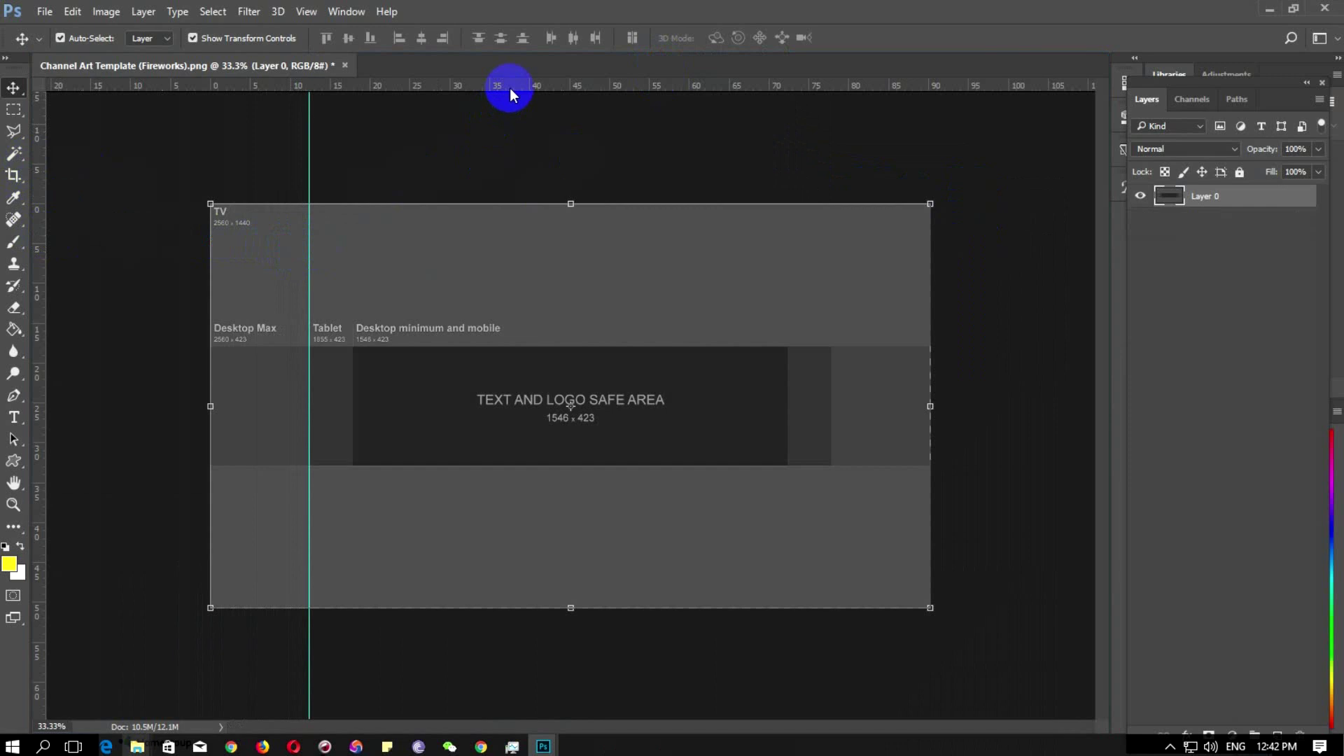
{"action": "key", "text": "ctrl+r"}
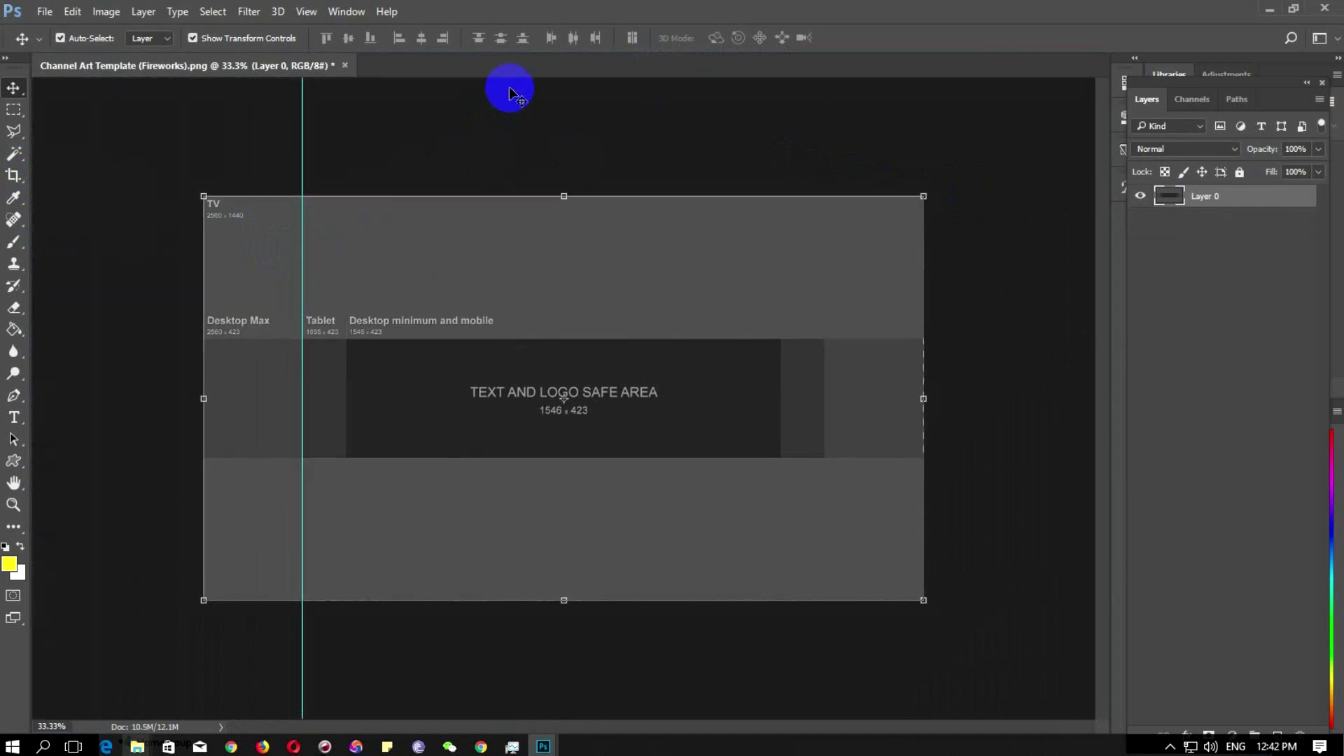
{"action": "key", "text": "ctrl+r"}
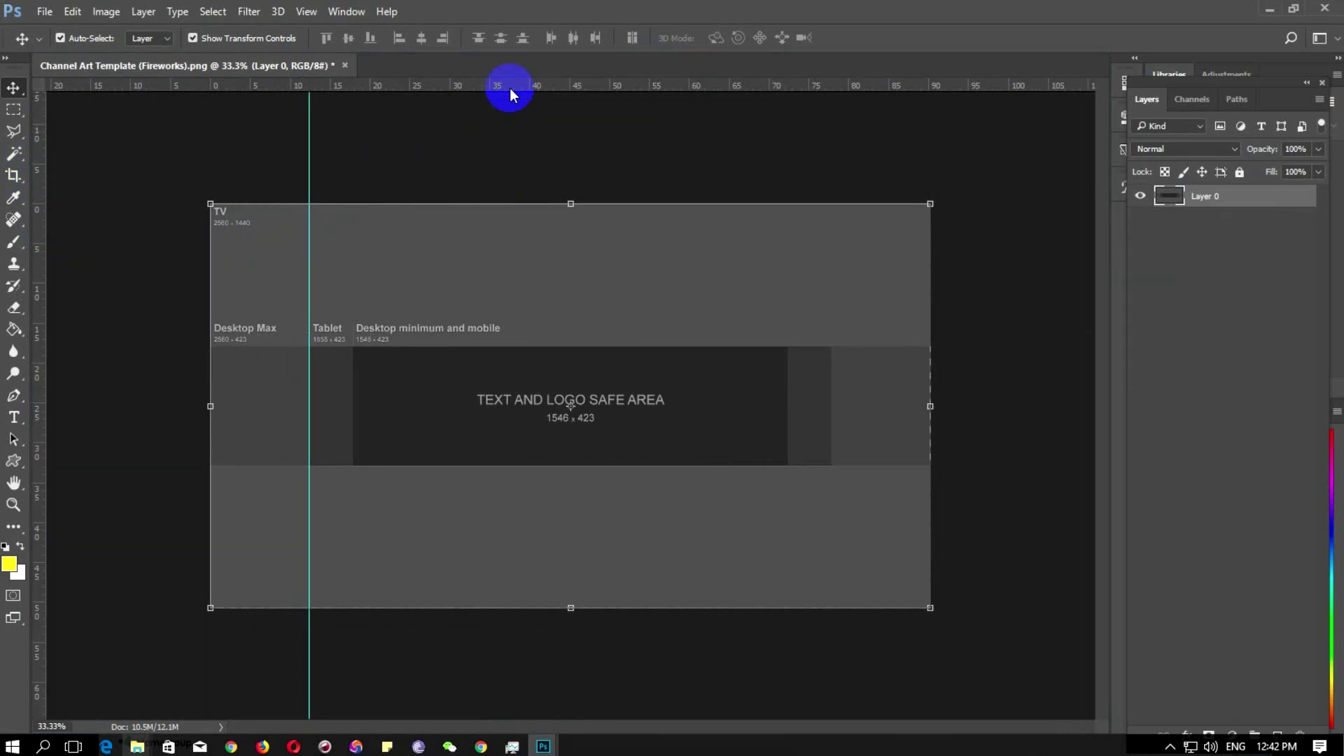
{"action": "left_click_drag", "start_coordinate": [510, 87], "coordinate": [524, 324]}
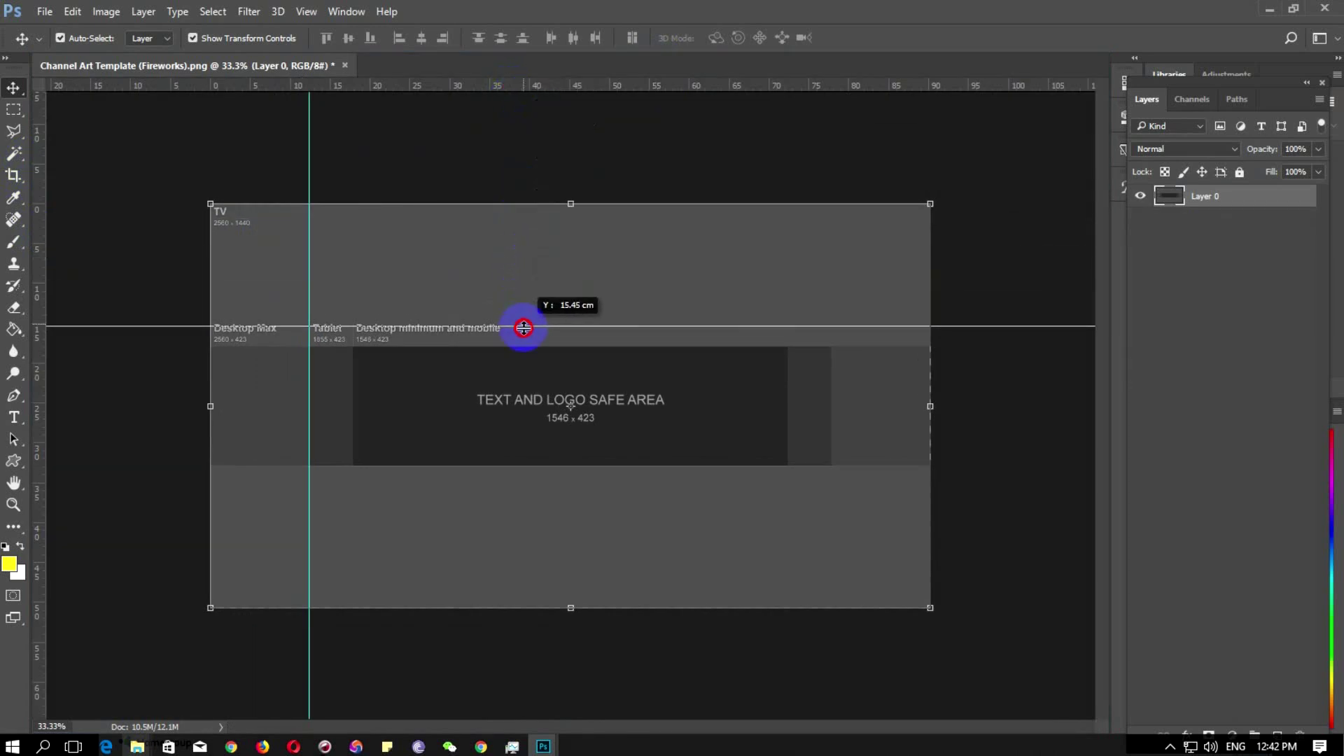
{"action": "left_click_drag", "start_coordinate": [524, 324], "coordinate": [524, 347]}
Add guides at the safe area's bottom, left and right edges and the tablet's right edge
{"action": "left_click_drag", "start_coordinate": [570, 86], "coordinate": [607, 466]}
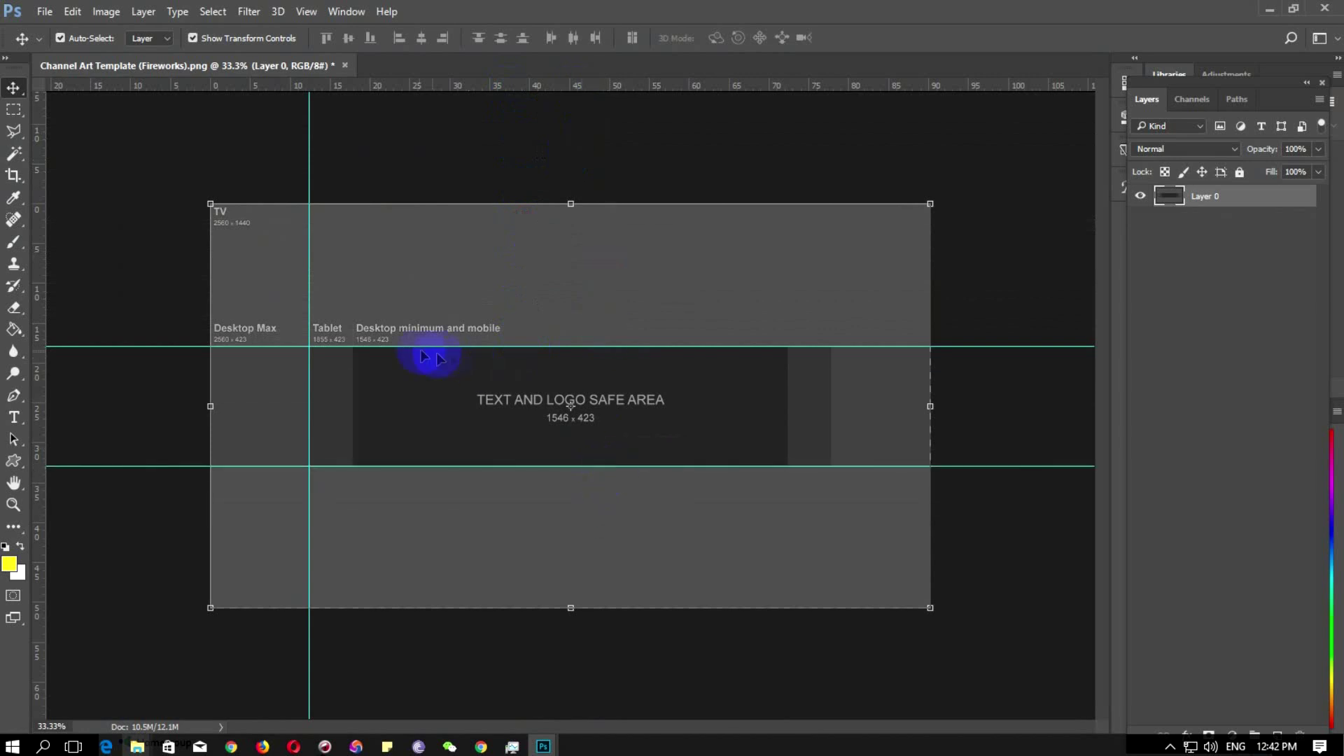
{"action": "left_click_drag", "start_coordinate": [40, 297], "coordinate": [352, 316]}
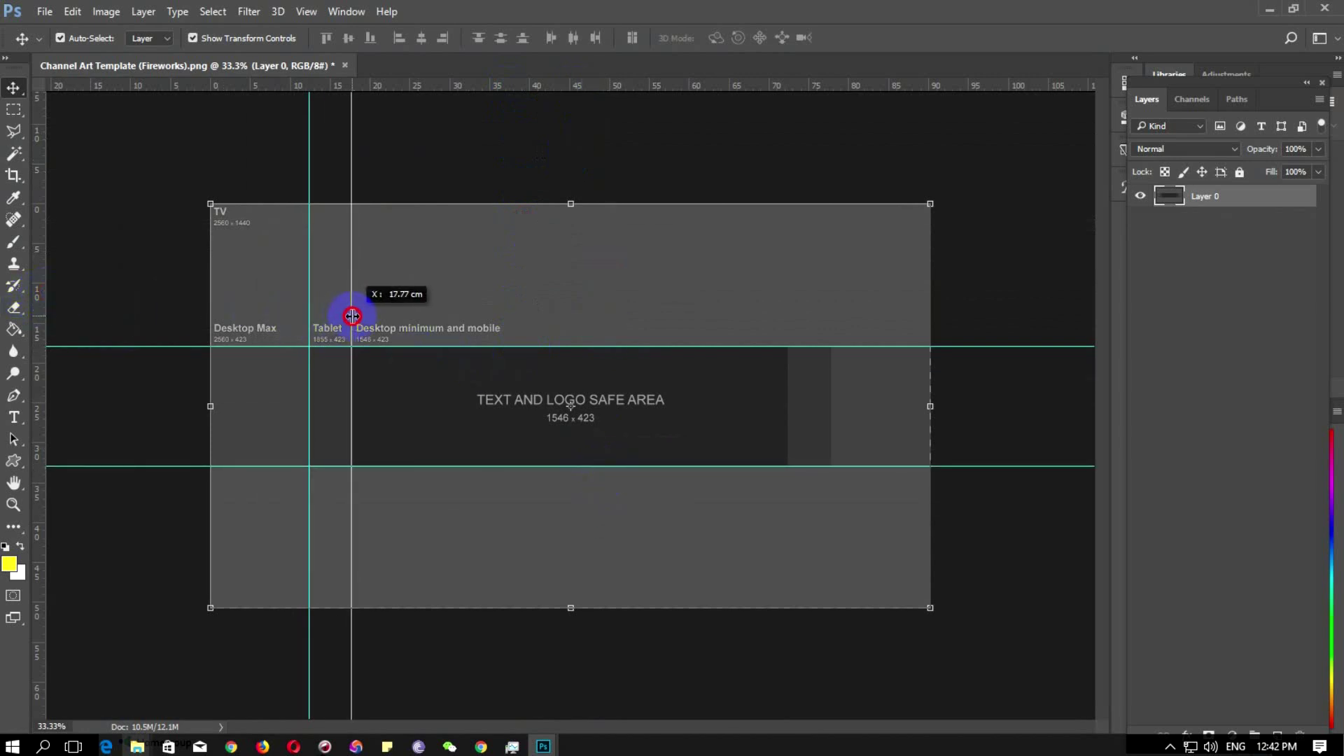
{"action": "left_click_drag", "start_coordinate": [352, 316], "coordinate": [351, 314]}
{"action": "left_click_drag", "start_coordinate": [42, 280], "coordinate": [787, 342]}
{"action": "left_click_drag", "start_coordinate": [41, 291], "coordinate": [832, 300]}
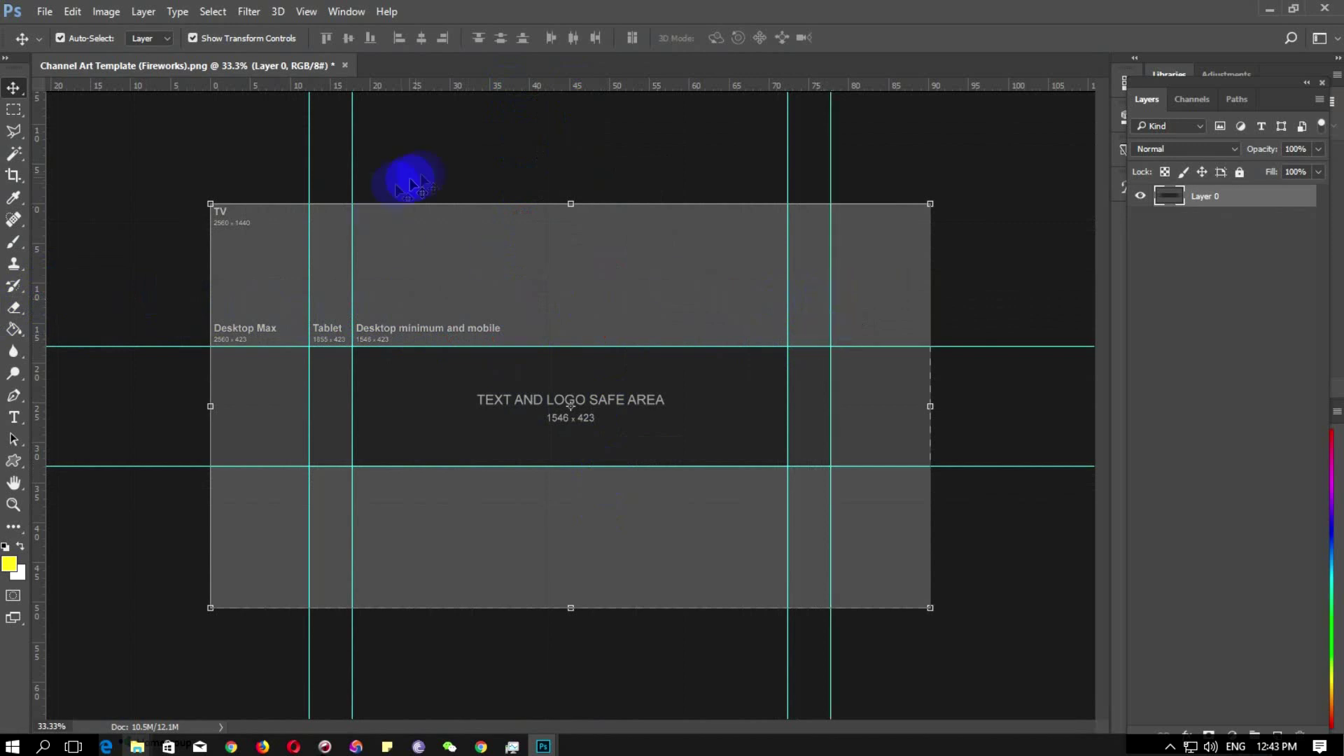
{"action": "left_click", "coordinate": [509, 237]}
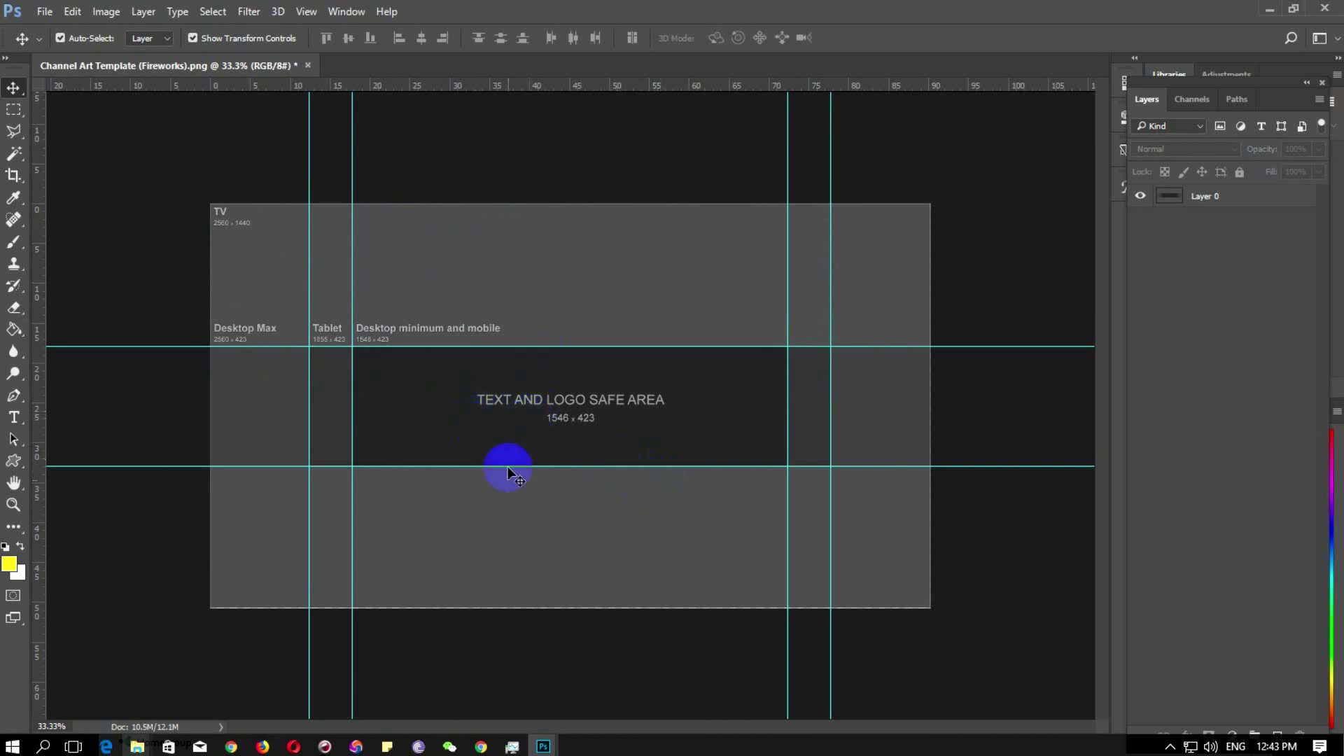
Bring DSC_5122.tif forward, pick the Magnetic Lasso, and zoom in on the man's torso and jeans
{"action": "mouse_move", "coordinate": [543, 746]}
{"action": "left_click", "coordinate": [615, 683]}
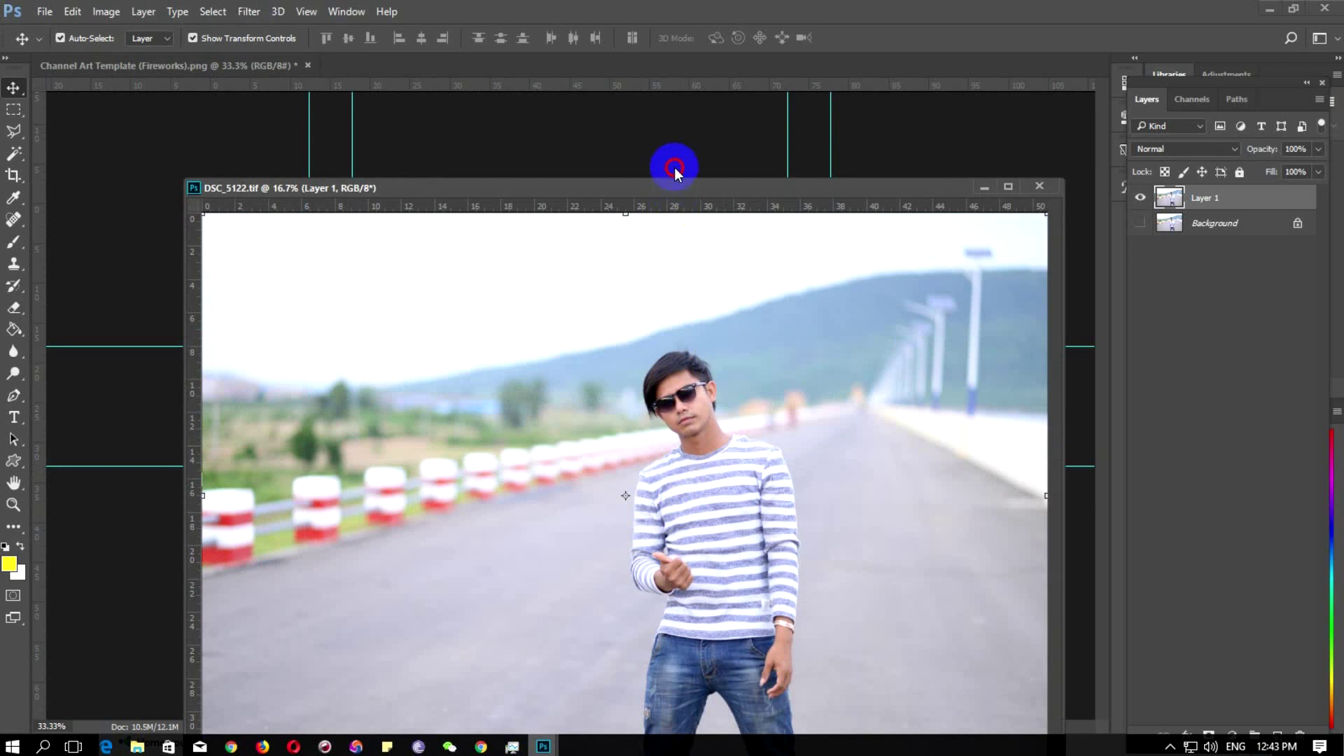
{"action": "left_click_drag", "start_coordinate": [680, 188], "coordinate": [655, 153]}
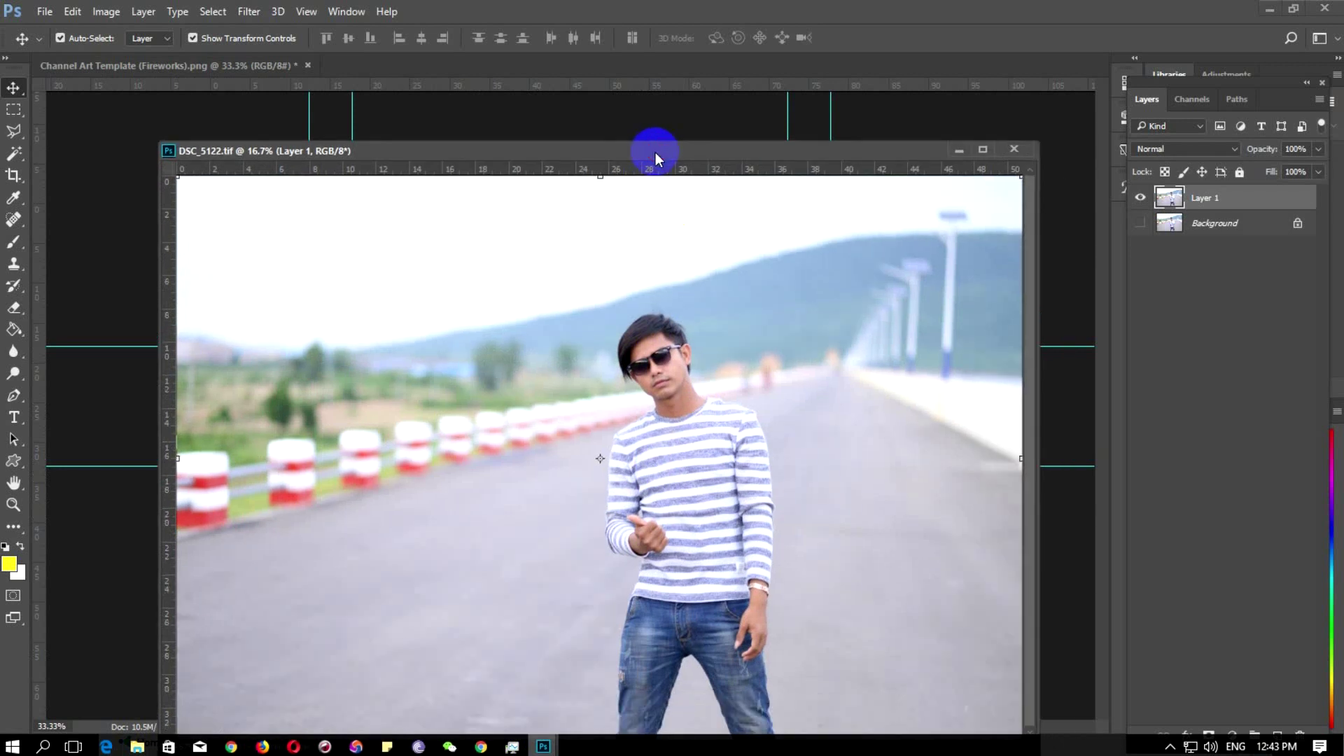
{"action": "left_click", "coordinate": [539, 152]}
{"action": "left_click_drag", "start_coordinate": [539, 152], "coordinate": [517, 165]}
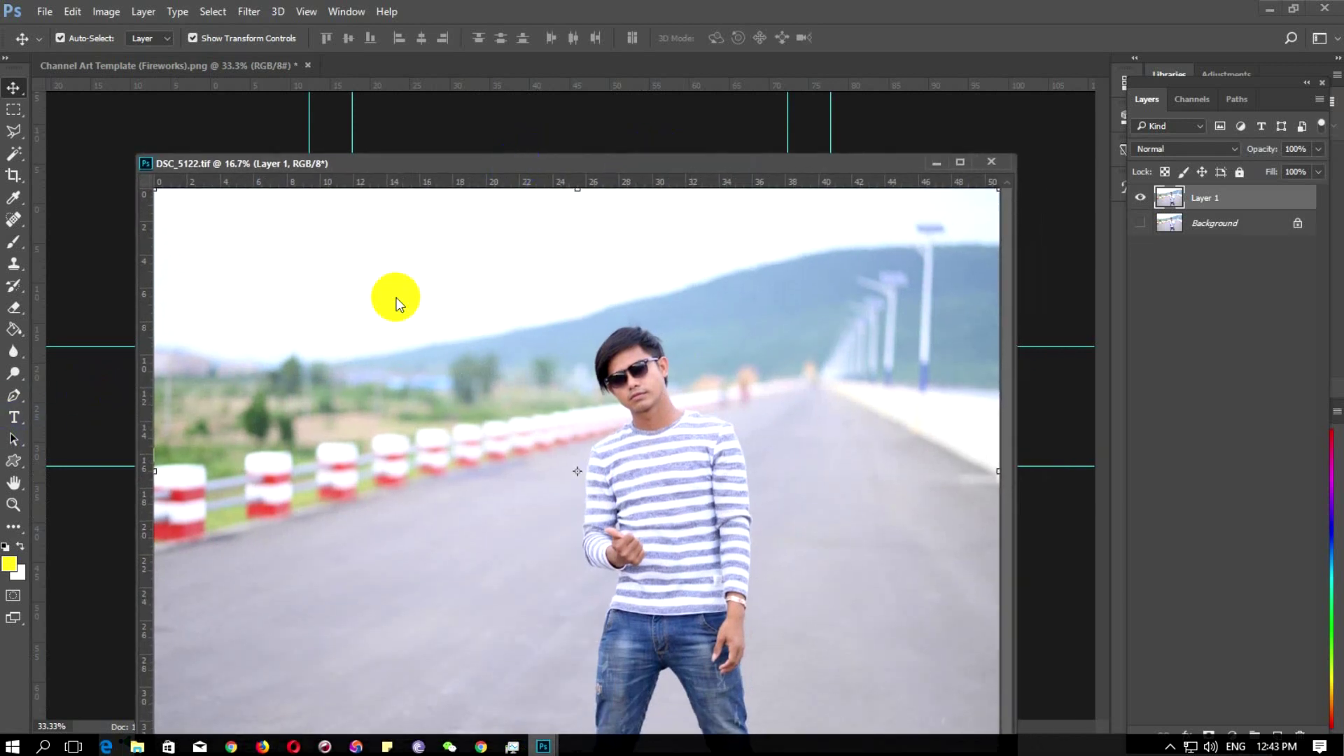
{"action": "left_click", "coordinate": [14, 133]}
{"action": "scroll", "coordinate": [560, 490], "scroll_direction": "up", "scroll_amount": 1}
{"action": "scroll", "coordinate": [554, 498], "scroll_direction": "up", "scroll_amount": 2}
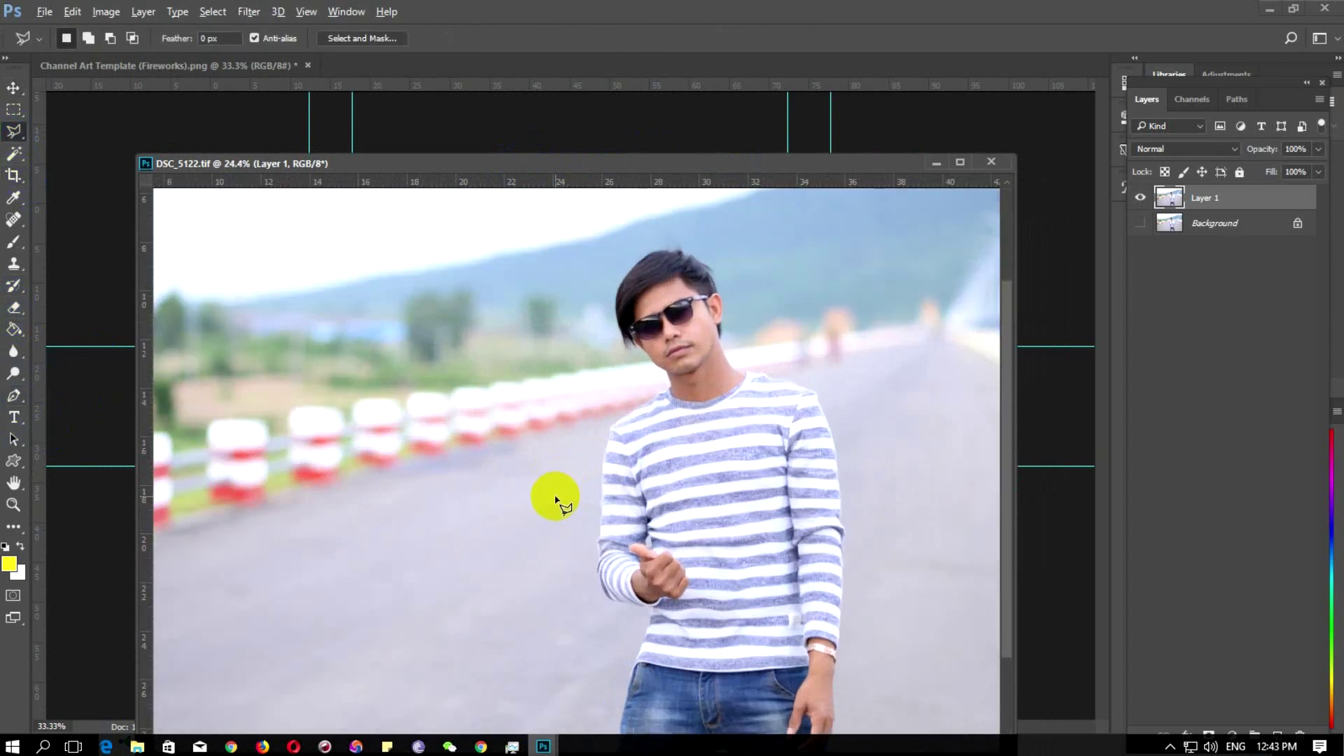
{"action": "scroll", "coordinate": [554, 500], "scroll_direction": "up", "scroll_amount": 1}
{"action": "scroll", "coordinate": [554, 500], "scroll_direction": "up", "scroll_amount": 2}
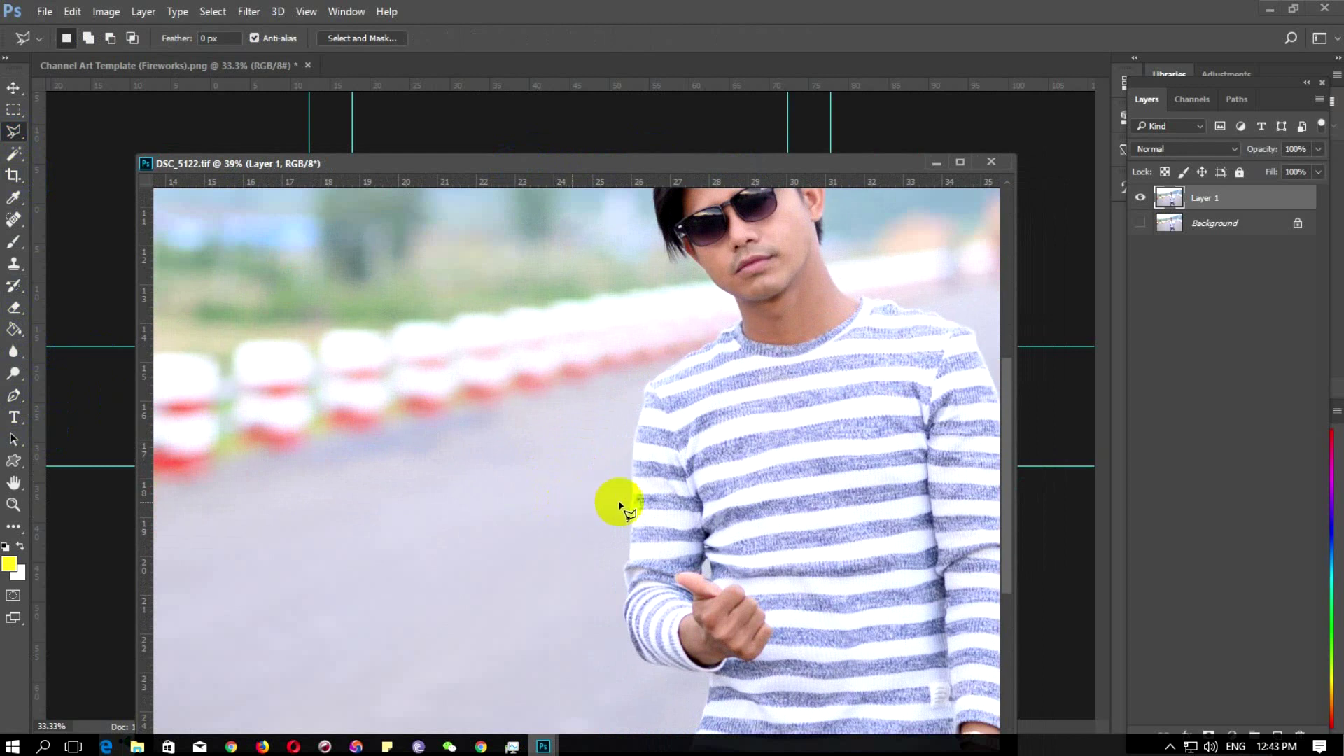
{"action": "left_click_drag", "start_coordinate": [626, 555], "coordinate": [576, 418]}
{"action": "mouse_move", "coordinate": [645, 569]}
{"action": "left_mouse_down"}
{"action": "mouse_move", "coordinate": [618, 510]}
{"action": "mouse_move", "coordinate": [609, 399]}
{"action": "left_mouse_up"}
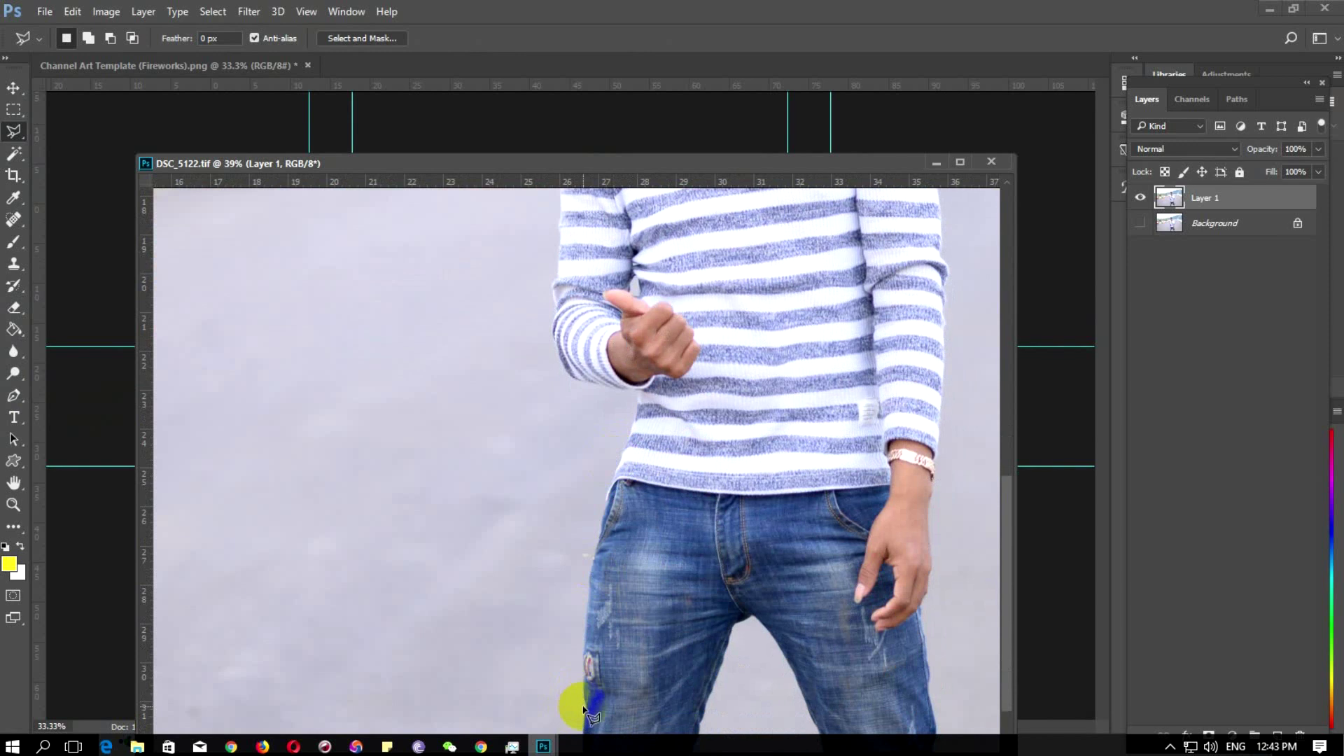
Trace the outline from the jeans' left edge up the shirt neckline, chin and hair
{"action": "mouse_move", "coordinate": [585, 675]}
{"action": "left_mouse_down"}
{"action": "mouse_move", "coordinate": [637, 399]}
{"action": "mouse_move", "coordinate": [594, 384]}
{"action": "mouse_move", "coordinate": [553, 330]}
{"action": "mouse_move", "coordinate": [555, 240]}
{"action": "mouse_move", "coordinate": [624, 422]}
{"action": "mouse_move", "coordinate": [621, 309]}
{"action": "mouse_move", "coordinate": [703, 253]}
{"action": "left_mouse_up"}
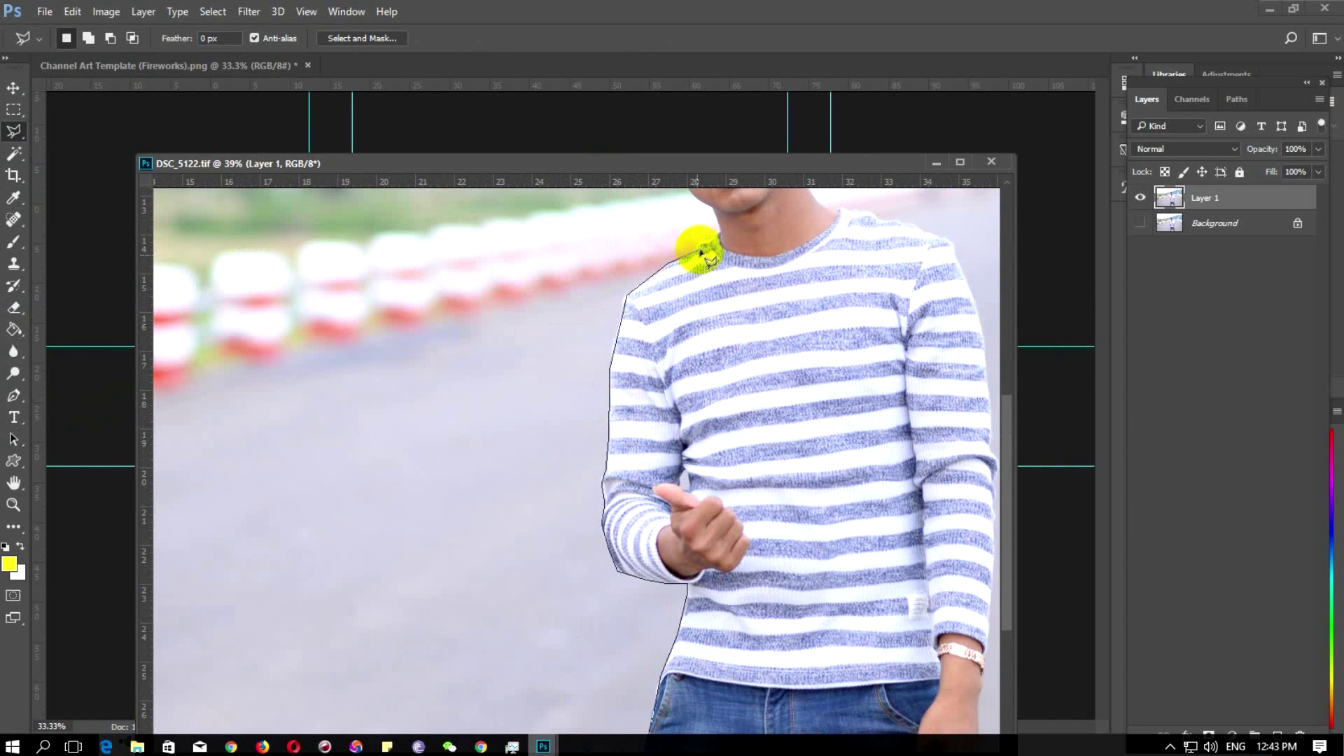
{"action": "scroll", "coordinate": [702, 254], "scroll_direction": "up", "scroll_amount": 2}
{"action": "scroll", "coordinate": [702, 253], "scroll_direction": "up", "scroll_amount": 3}
{"action": "key", "text": "ctrl+plus"}
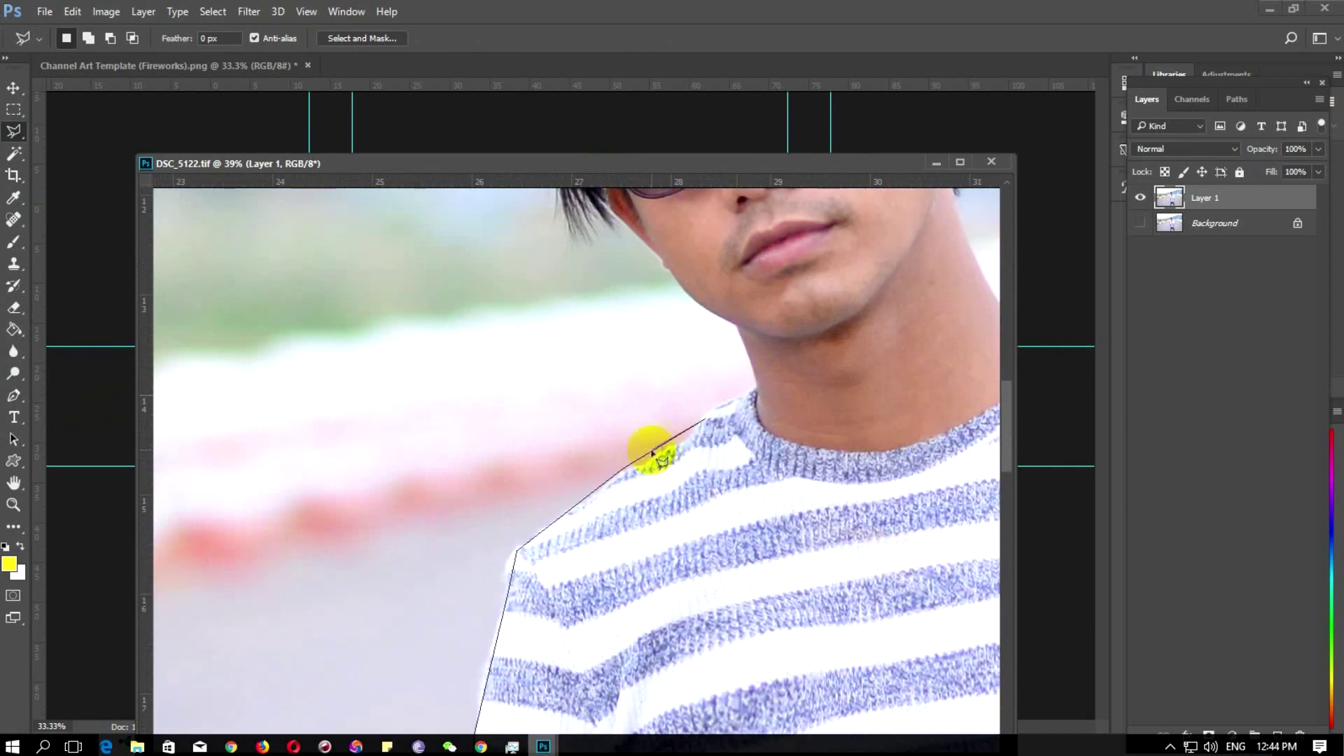
{"action": "left_click", "coordinate": [756, 385]}
{"action": "left_click", "coordinate": [707, 310]}
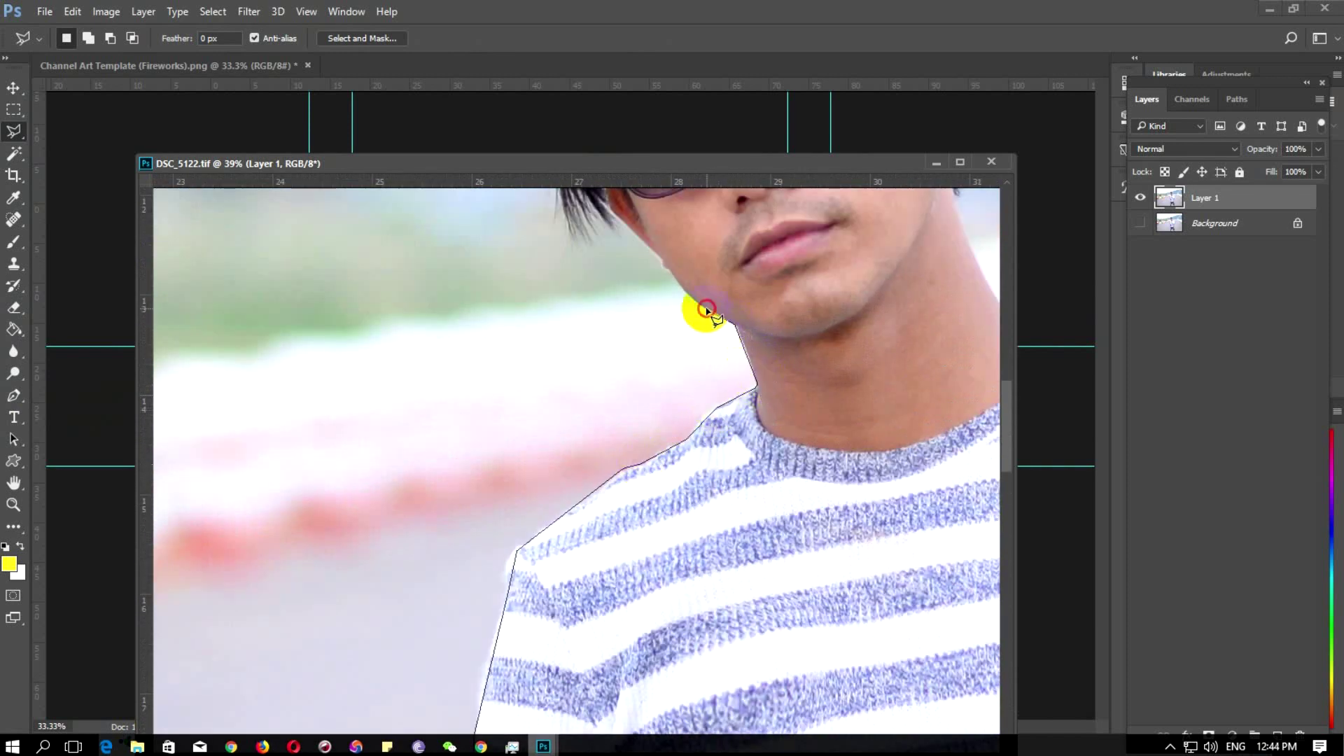
{"action": "mouse_move", "coordinate": [628, 231]}
{"action": "left_mouse_down"}
{"action": "mouse_move", "coordinate": [717, 326]}
{"action": "mouse_move", "coordinate": [728, 441]}
{"action": "left_mouse_up"}
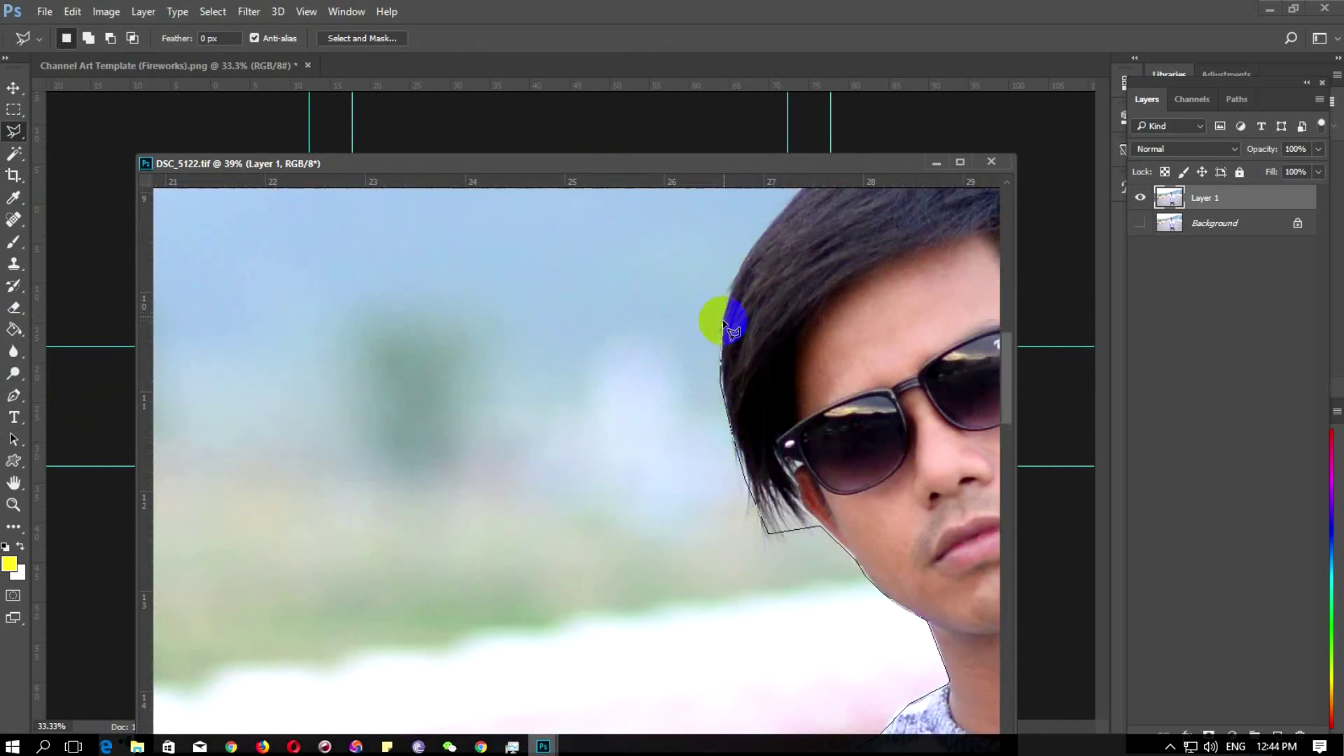
{"action": "left_click_drag", "start_coordinate": [744, 240], "coordinate": [684, 384]}
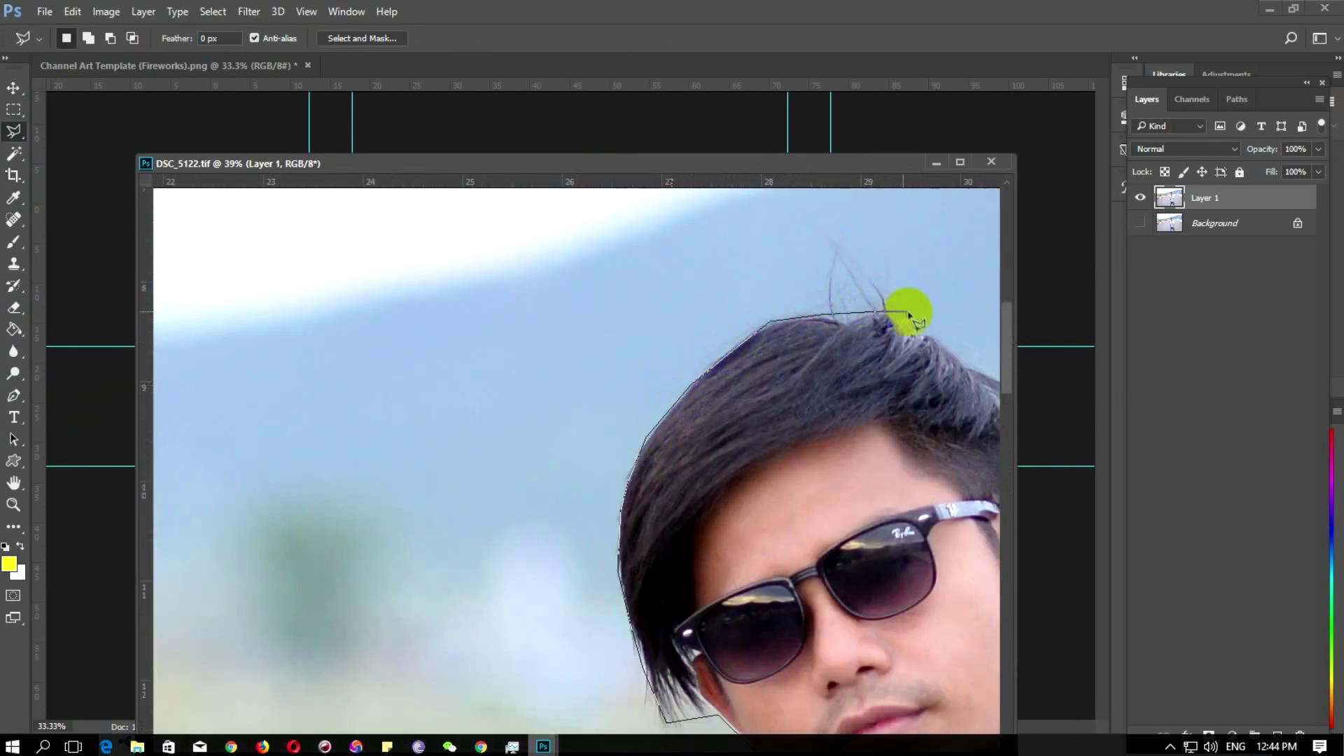
{"action": "left_click_drag", "start_coordinate": [881, 314], "coordinate": [618, 257]}
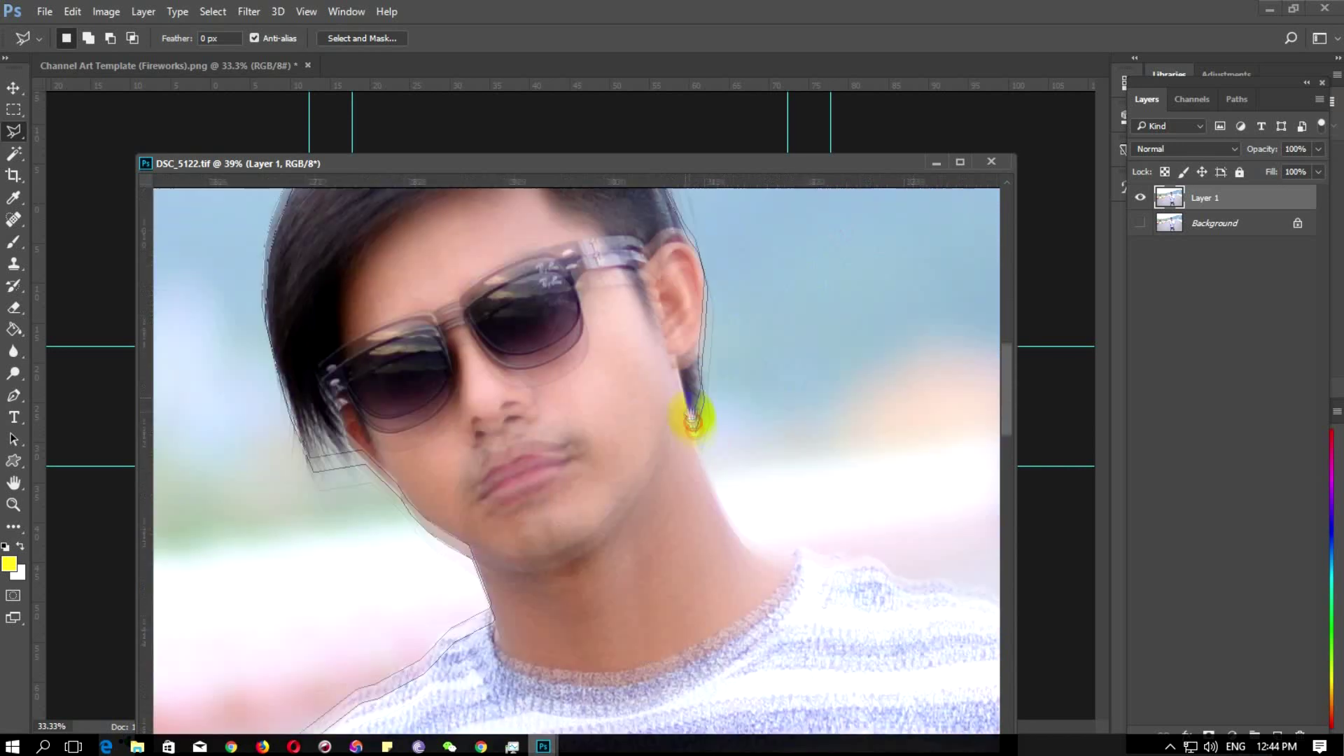
Trace the neck, shoulder, sleeve and legs, close the selection, and zoom out to fit
{"action": "left_click_drag", "start_coordinate": [791, 620], "coordinate": [697, 420]}
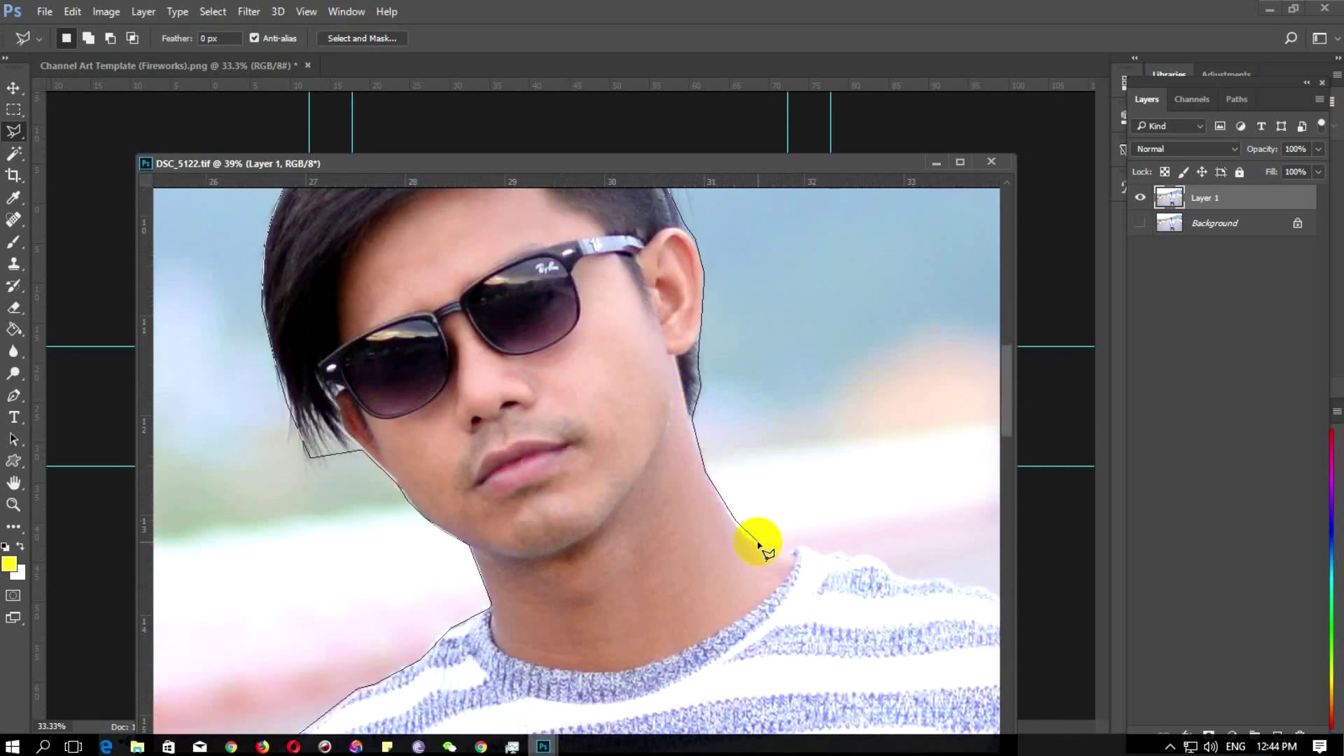
{"action": "left_click_drag", "start_coordinate": [931, 571], "coordinate": [556, 353]}
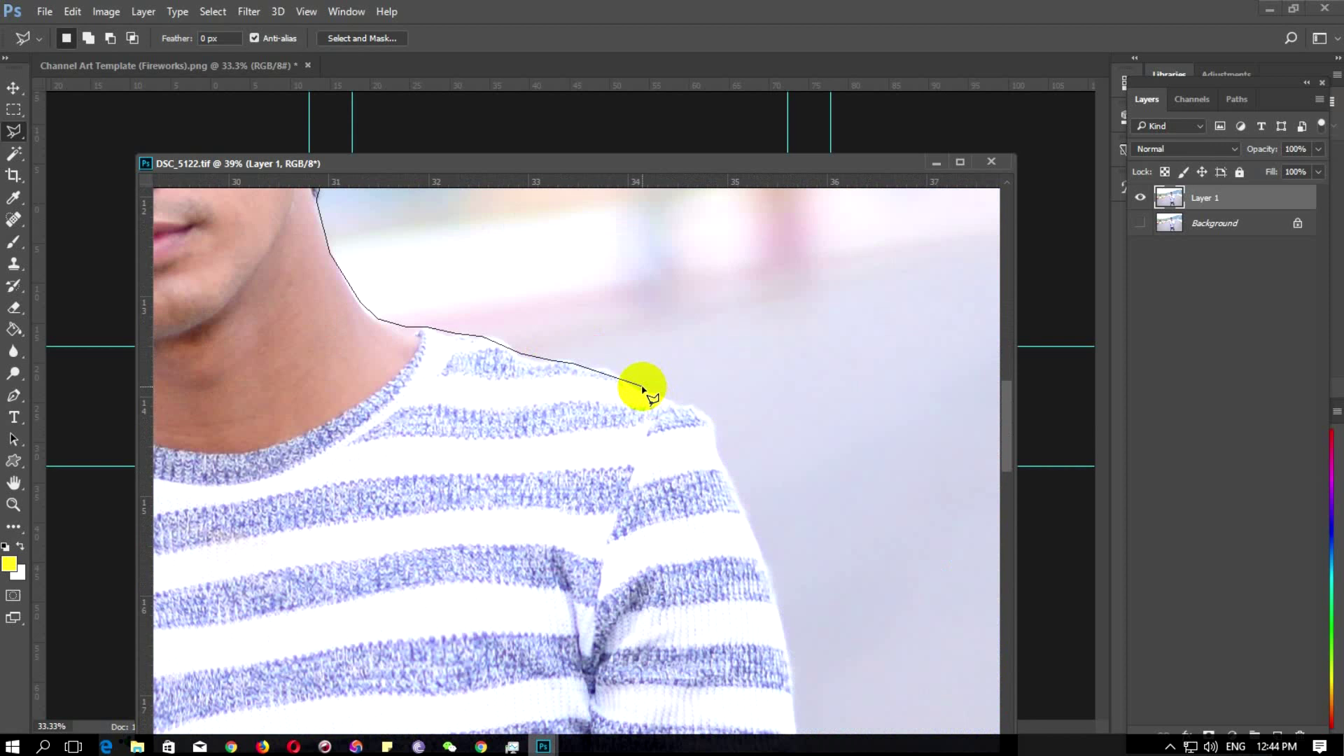
{"action": "left_click_drag", "start_coordinate": [721, 466], "coordinate": [668, 276]}
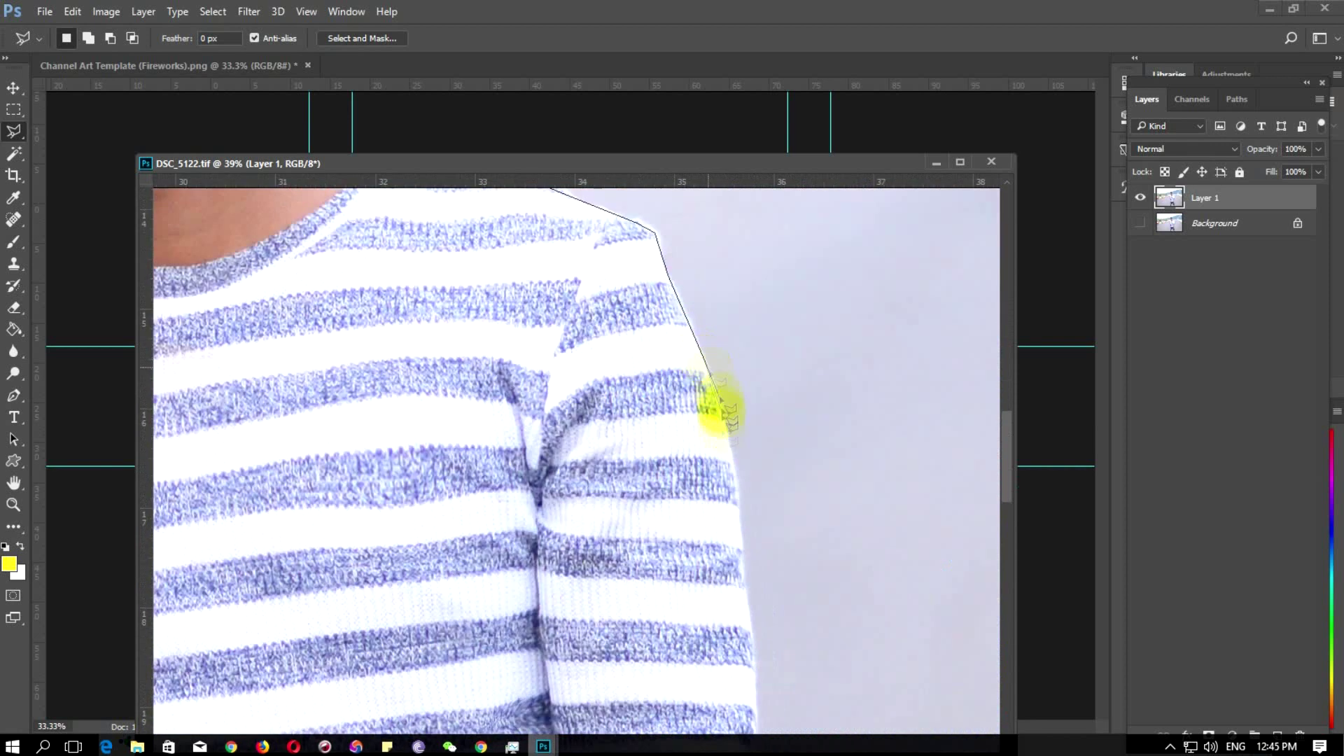
{"action": "left_click_drag", "start_coordinate": [744, 550], "coordinate": [697, 321]}
{"action": "mouse_move", "coordinate": [712, 498]}
{"action": "left_mouse_down"}
{"action": "mouse_move", "coordinate": [617, 223]}
{"action": "mouse_move", "coordinate": [602, 441]}
{"action": "mouse_move", "coordinate": [665, 539]}
{"action": "mouse_move", "coordinate": [348, 530]}
{"action": "mouse_move", "coordinate": [273, 354]}
{"action": "left_mouse_up"}
{"action": "left_click_drag", "start_coordinate": [241, 308], "coordinate": [577, 287]}
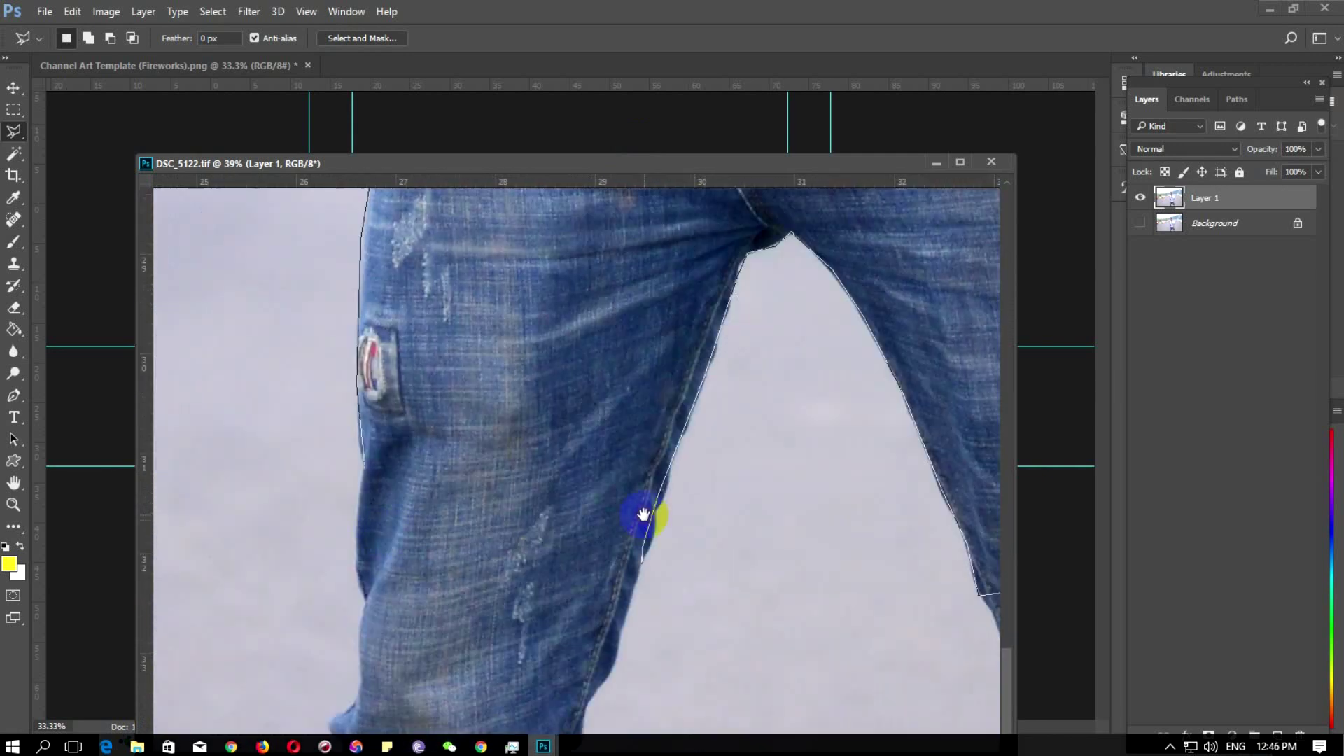
{"action": "left_click_drag", "start_coordinate": [572, 287], "coordinate": [357, 536]}
{"action": "left_click", "coordinate": [354, 465]}
{"action": "key", "text": "ctrl+0"}
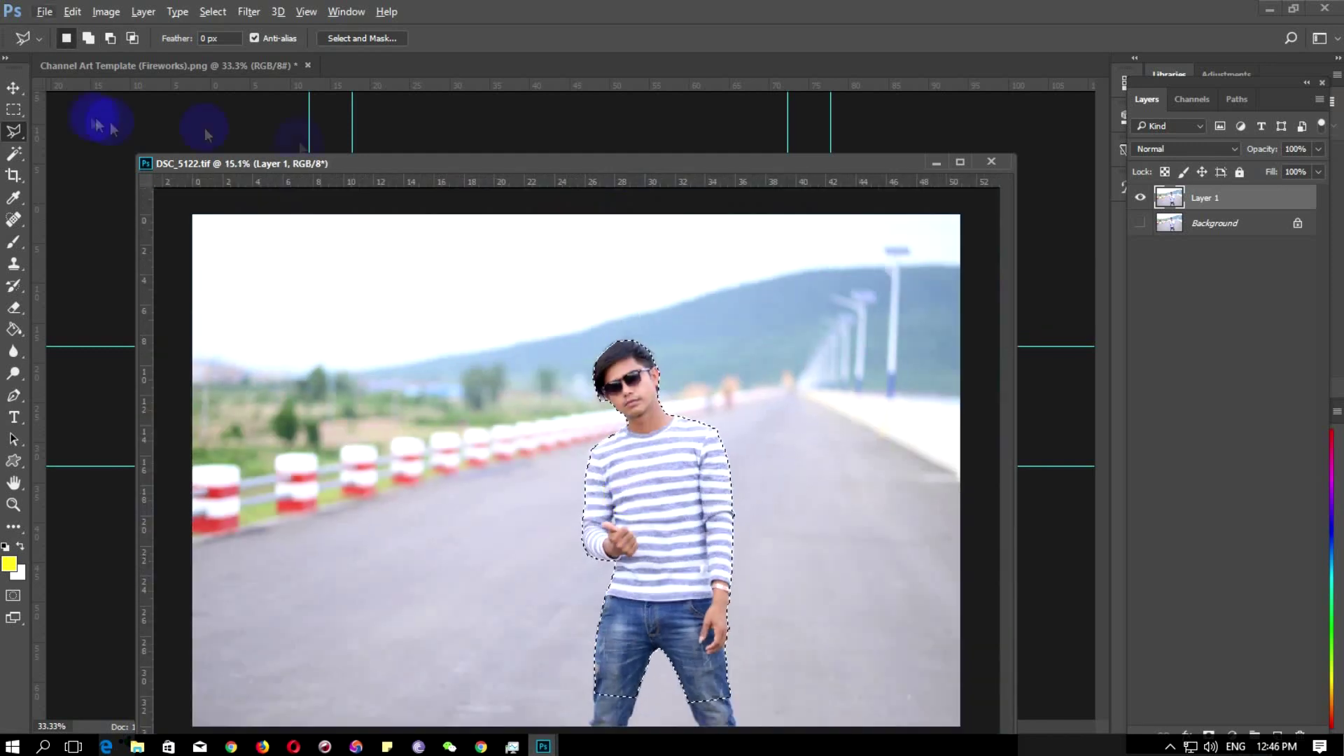
Move the selected man into the Channel Art template, then shrink and centre him in the safe area
{"action": "key", "text": "v"}
{"action": "left_click_drag", "start_coordinate": [651, 490], "coordinate": [784, 455]}
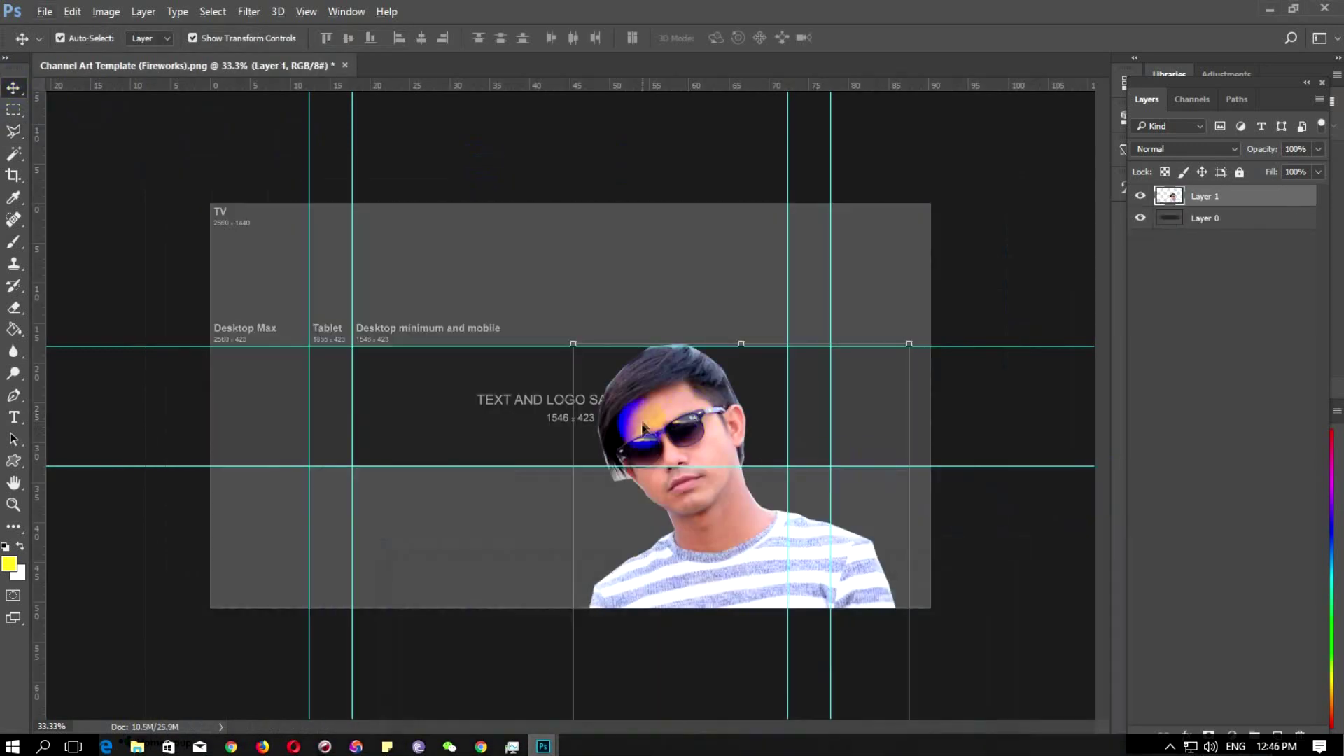
{"action": "key", "text": "ctrl+t"}
{"action": "mouse_move", "coordinate": [585, 204]}
{"action": "left_mouse_down"}
{"action": "mouse_move", "coordinate": [532, 280]}
{"action": "mouse_move", "coordinate": [627, 498]}
{"action": "left_mouse_up"}
{"action": "left_click_drag", "start_coordinate": [578, 419], "coordinate": [570, 396]}
{"action": "left_click_drag", "start_coordinate": [616, 490], "coordinate": [639, 420]}
{"action": "left_click_drag", "start_coordinate": [541, 331], "coordinate": [543, 345]}
{"action": "left_click_drag", "start_coordinate": [616, 550], "coordinate": [597, 530]}
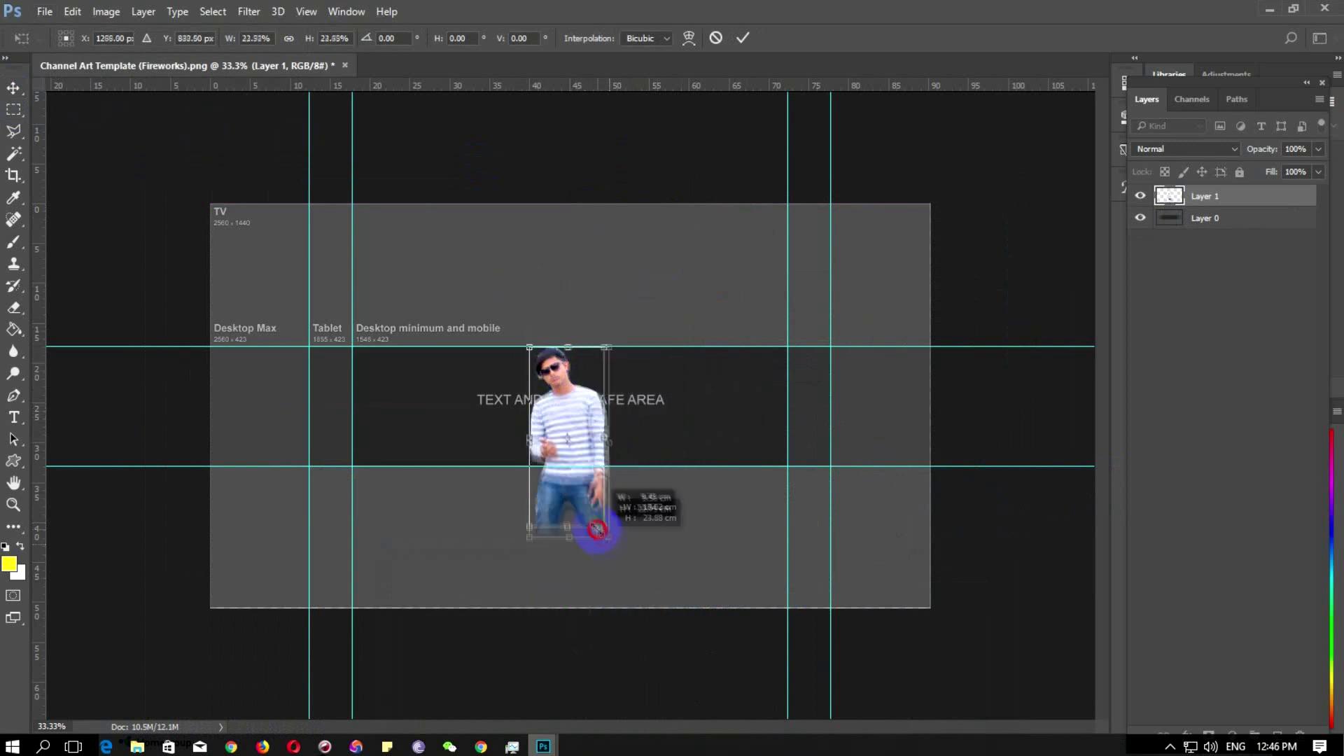
{"action": "left_click", "coordinate": [743, 38]}
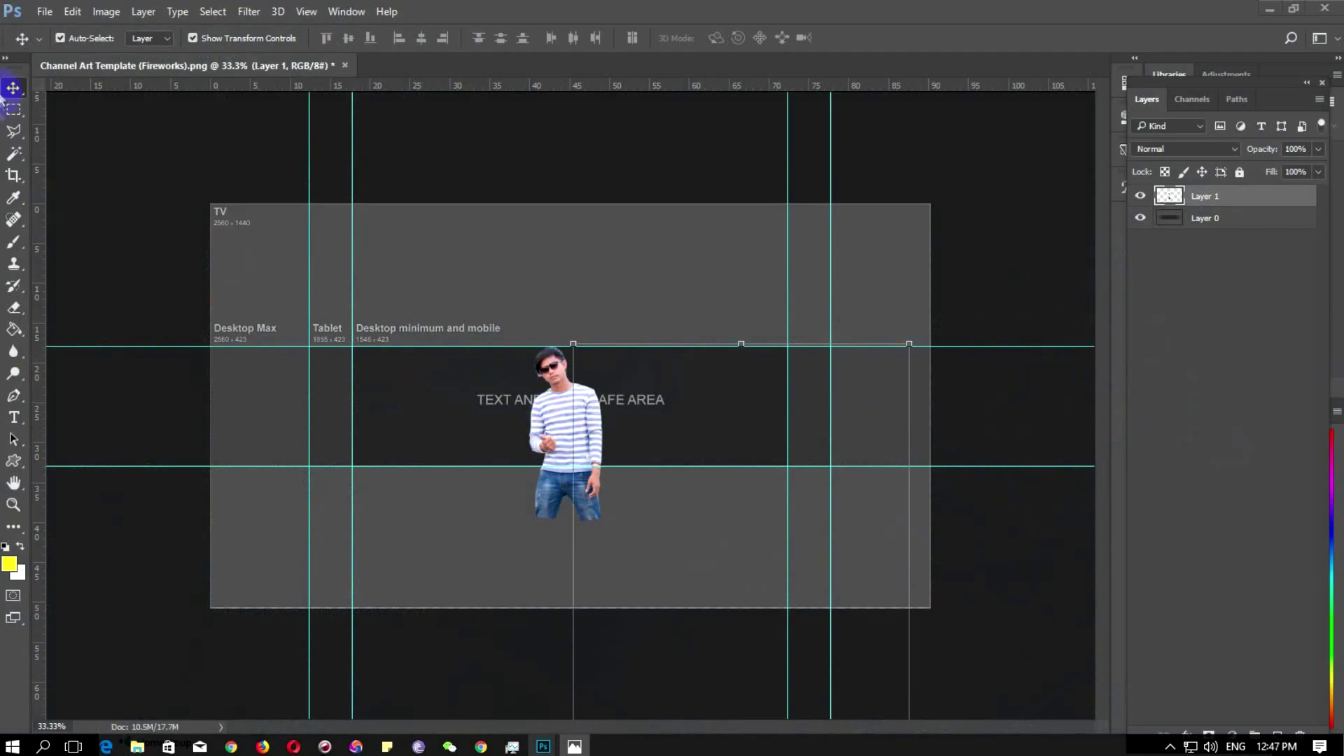
Shrink the man further to about 79% and confirm the resize
{"action": "left_click", "coordinate": [558, 439]}
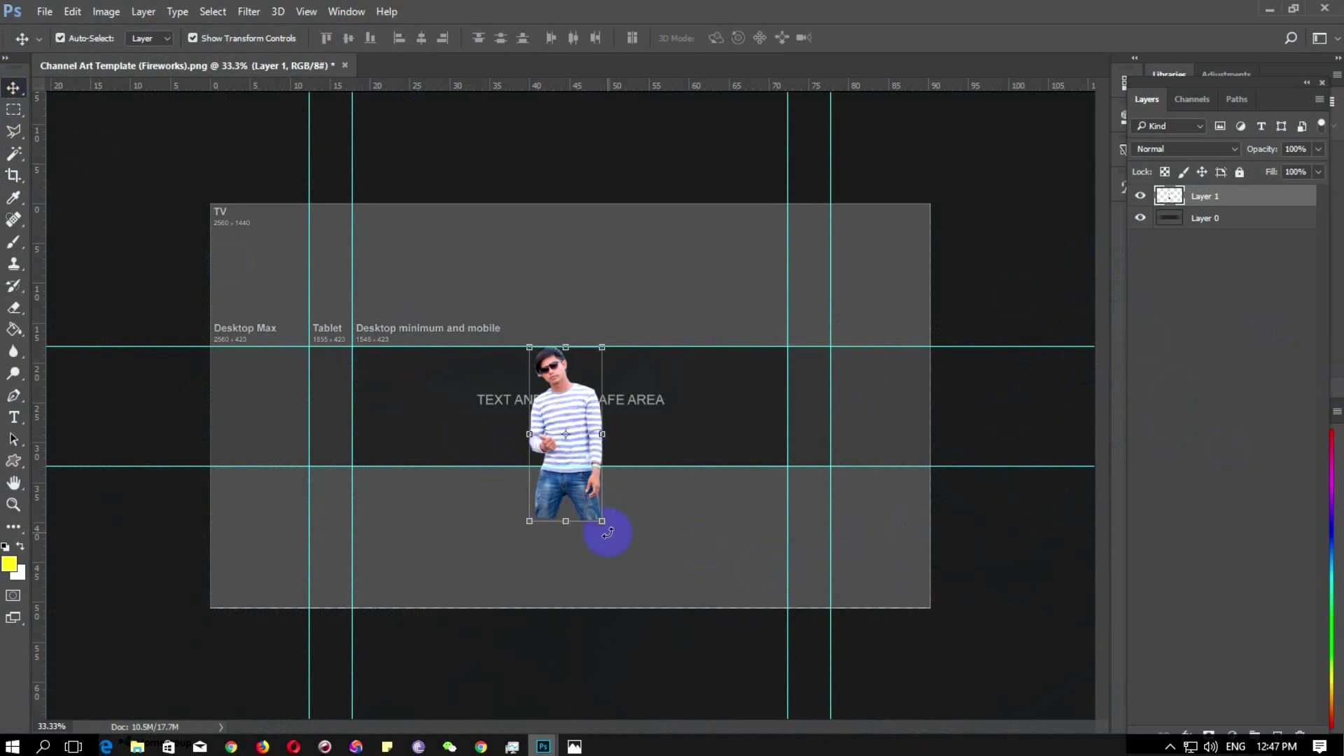
{"action": "left_click_drag", "start_coordinate": [602, 522], "coordinate": [598, 515]}
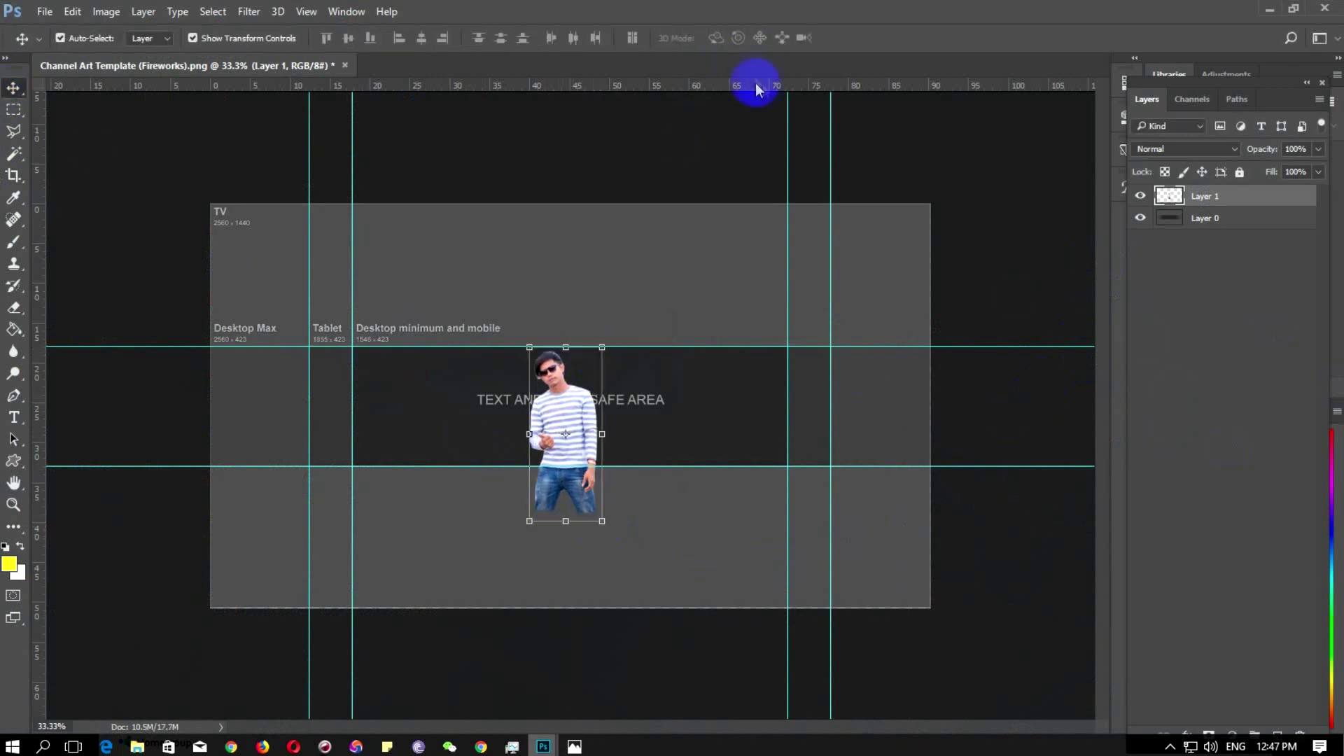
{"action": "left_click_drag", "start_coordinate": [532, 520], "coordinate": [544, 479]}
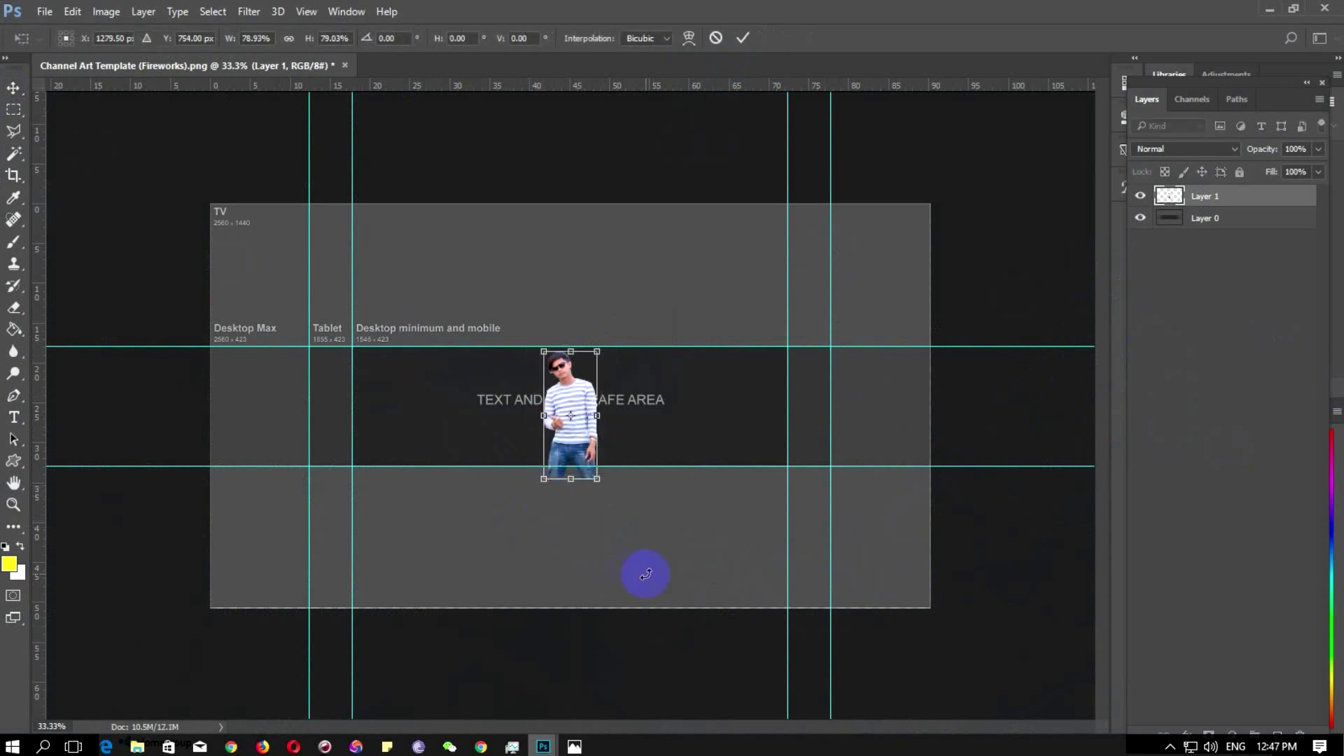
{"action": "key", "text": "Return"}
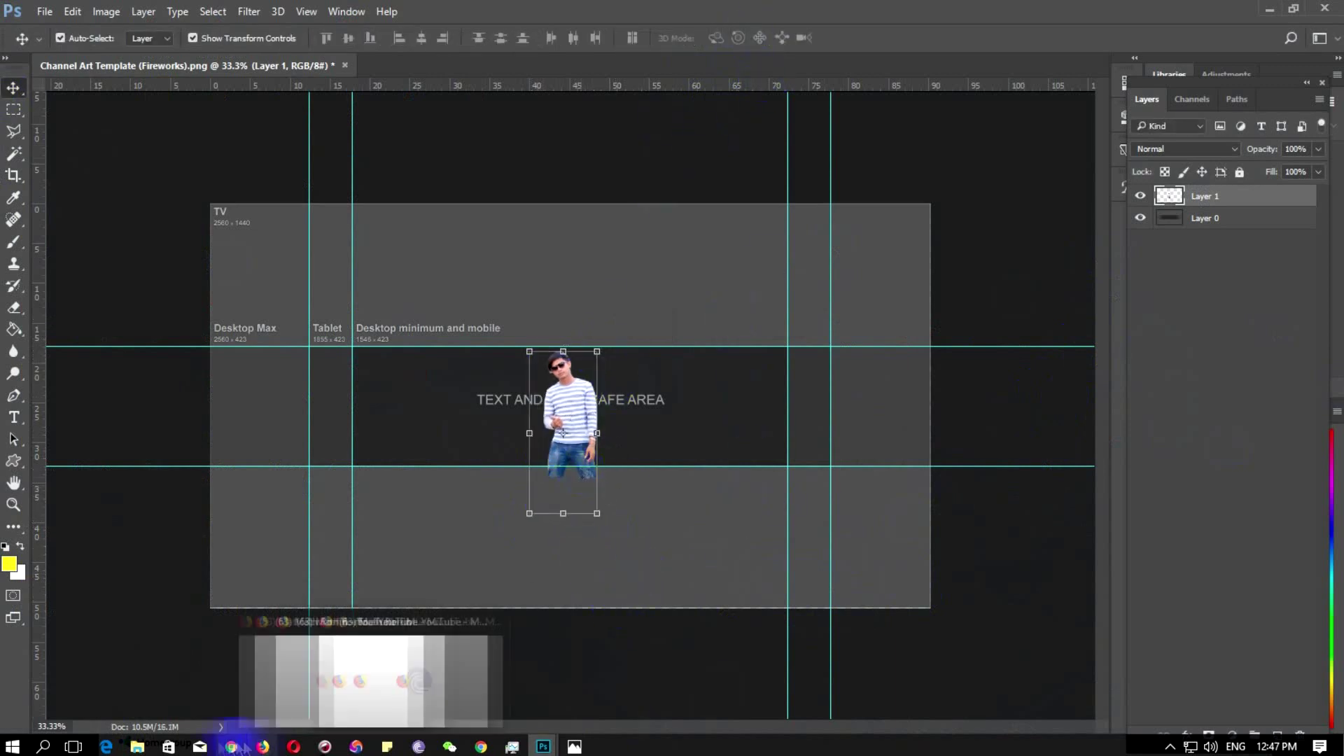
Open the bookshelf image from the folder and float it and the template in separate windows
{"action": "left_click", "coordinate": [146, 692]}
{"action": "left_click_drag", "start_coordinate": [763, 346], "coordinate": [784, 502]}
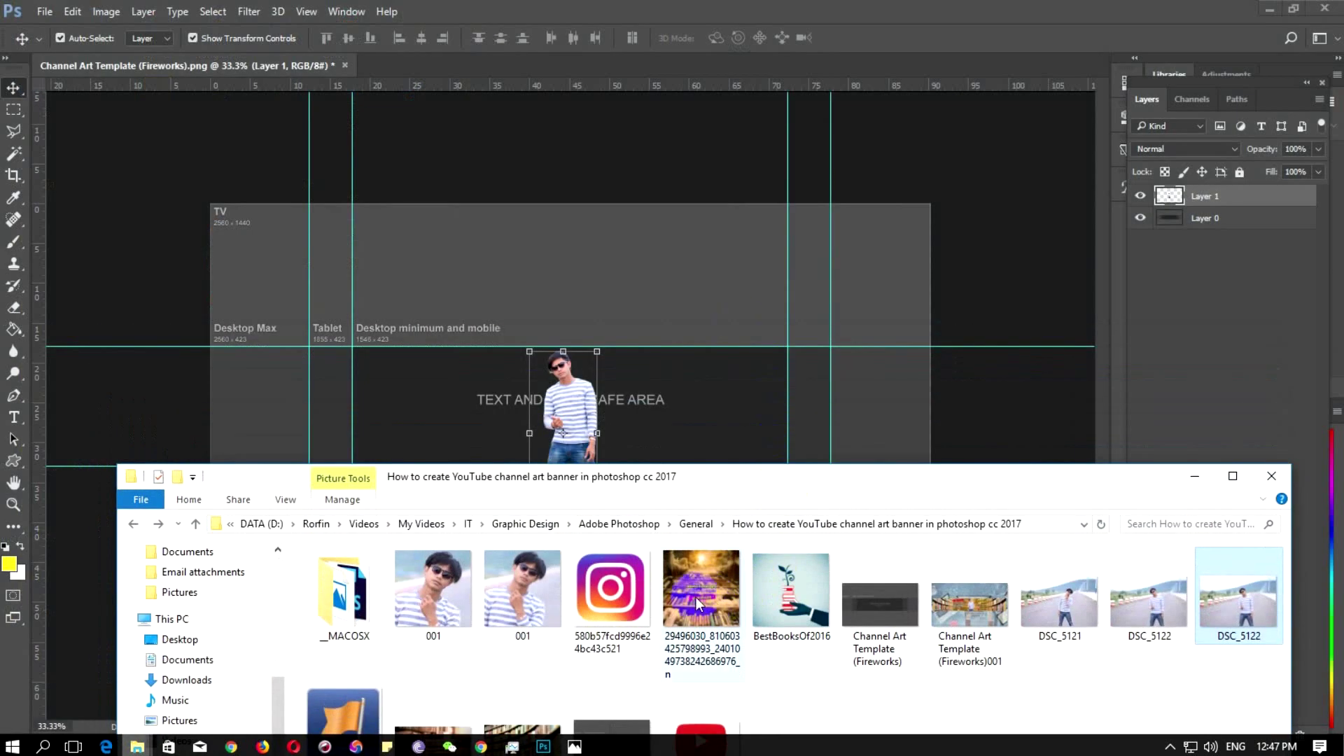
{"action": "left_click_drag", "start_coordinate": [702, 605], "coordinate": [539, 224]}
{"action": "key", "text": "Escape"}
{"action": "left_click_drag", "start_coordinate": [230, 83], "coordinate": [498, 102]}
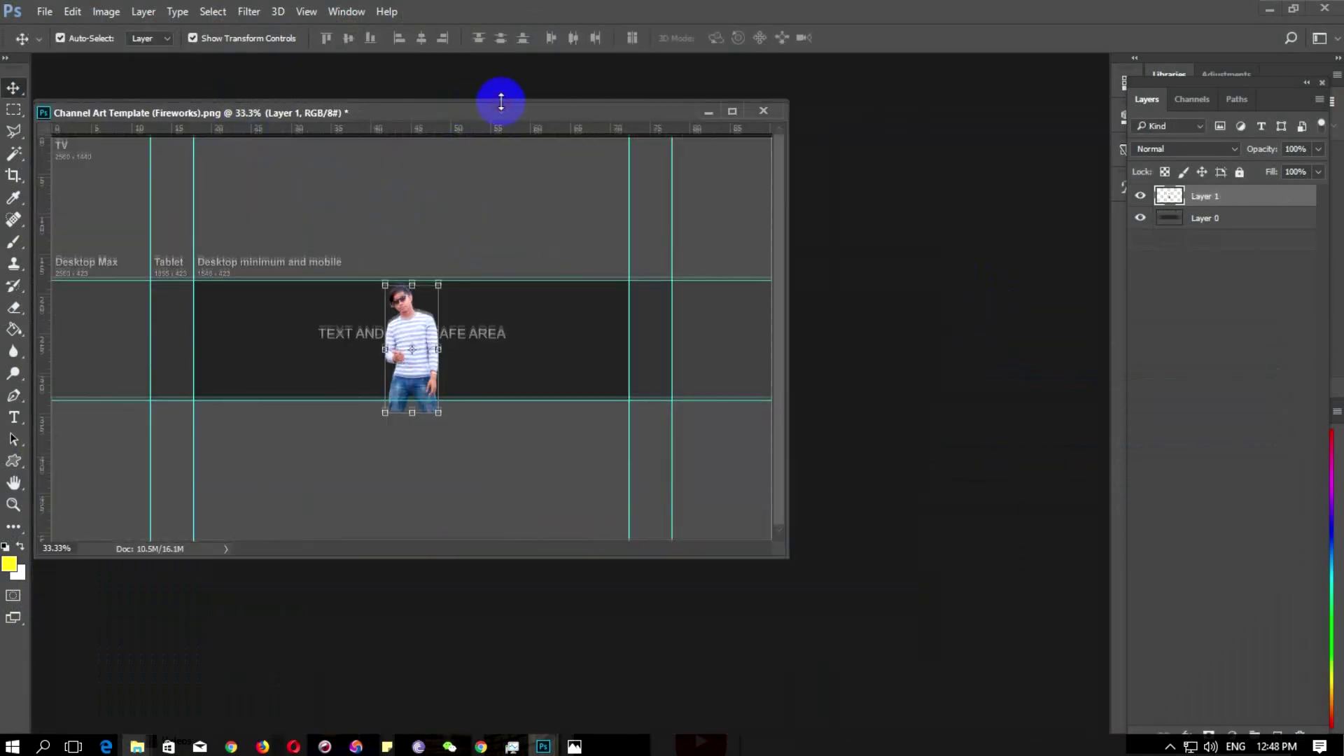
{"action": "key", "text": "Return"}
{"action": "mouse_move", "coordinate": [229, 66]}
{"action": "left_mouse_down"}
{"action": "mouse_move", "coordinate": [735, 591]}
{"action": "mouse_move", "coordinate": [375, 270]}
{"action": "left_mouse_up"}
Copy the bookshelf image in as Layer 2, shrink it to about 45%, and place it below the man
{"action": "key", "text": "ctrl+t"}
{"action": "left_click_drag", "start_coordinate": [651, 525], "coordinate": [480, 384]}
{"action": "left_click_drag", "start_coordinate": [455, 322], "coordinate": [480, 322]}
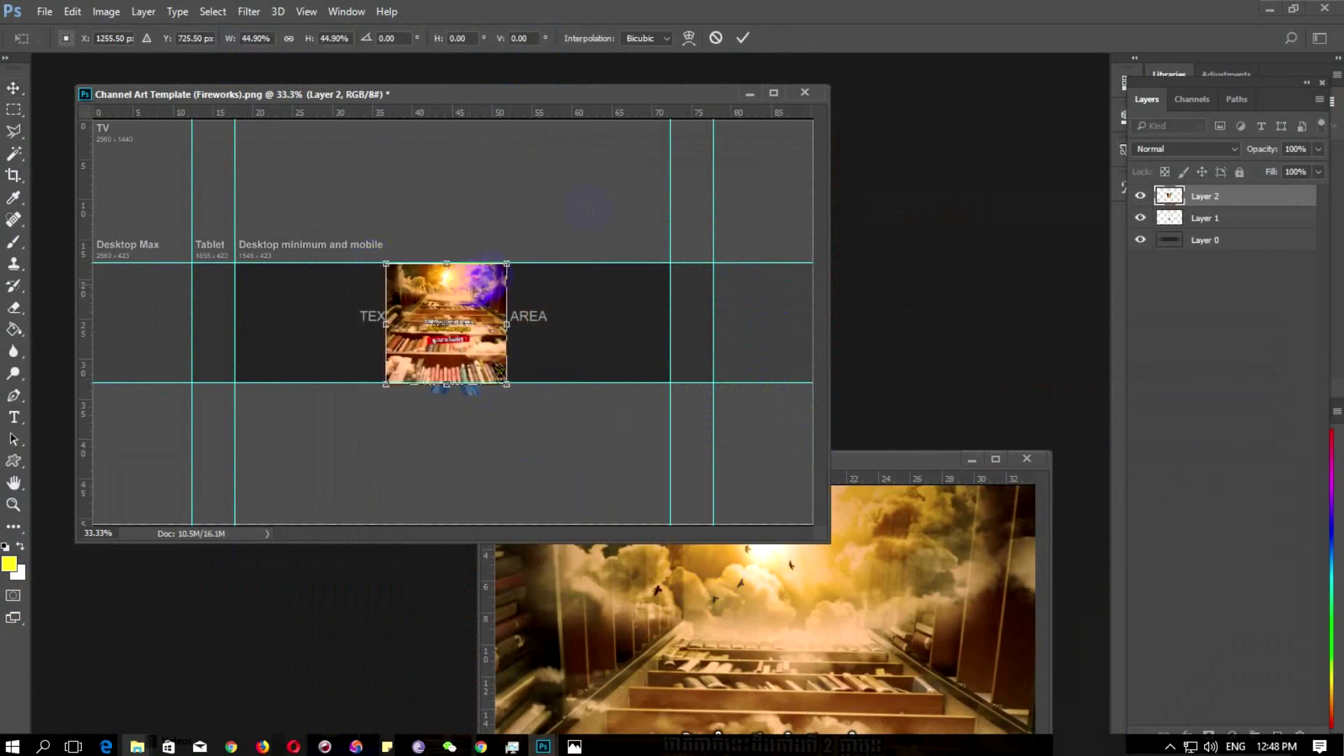
{"action": "left_click", "coordinate": [743, 38]}
{"action": "left_click_drag", "start_coordinate": [1209, 229], "coordinate": [1208, 229]}
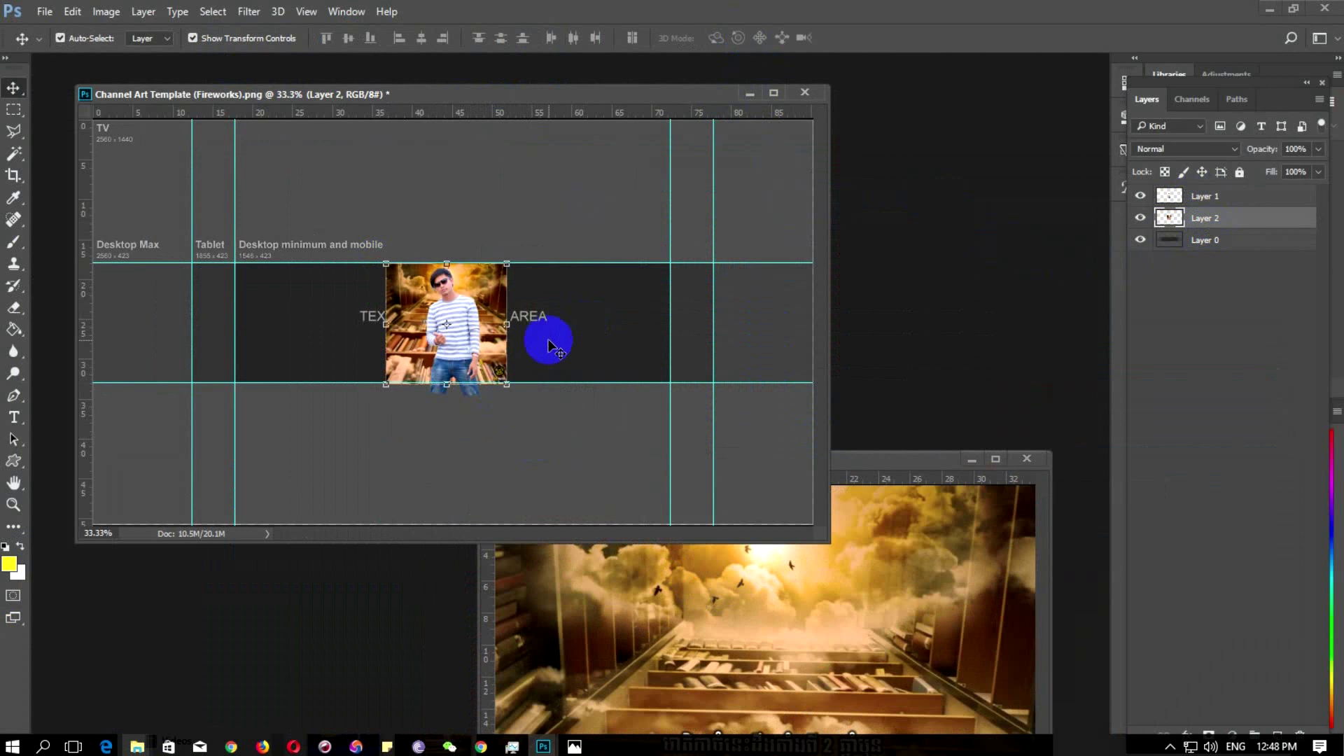
Draw a trial rectangle over the centre photo, then delete it
{"action": "left_click", "coordinate": [590, 328]}
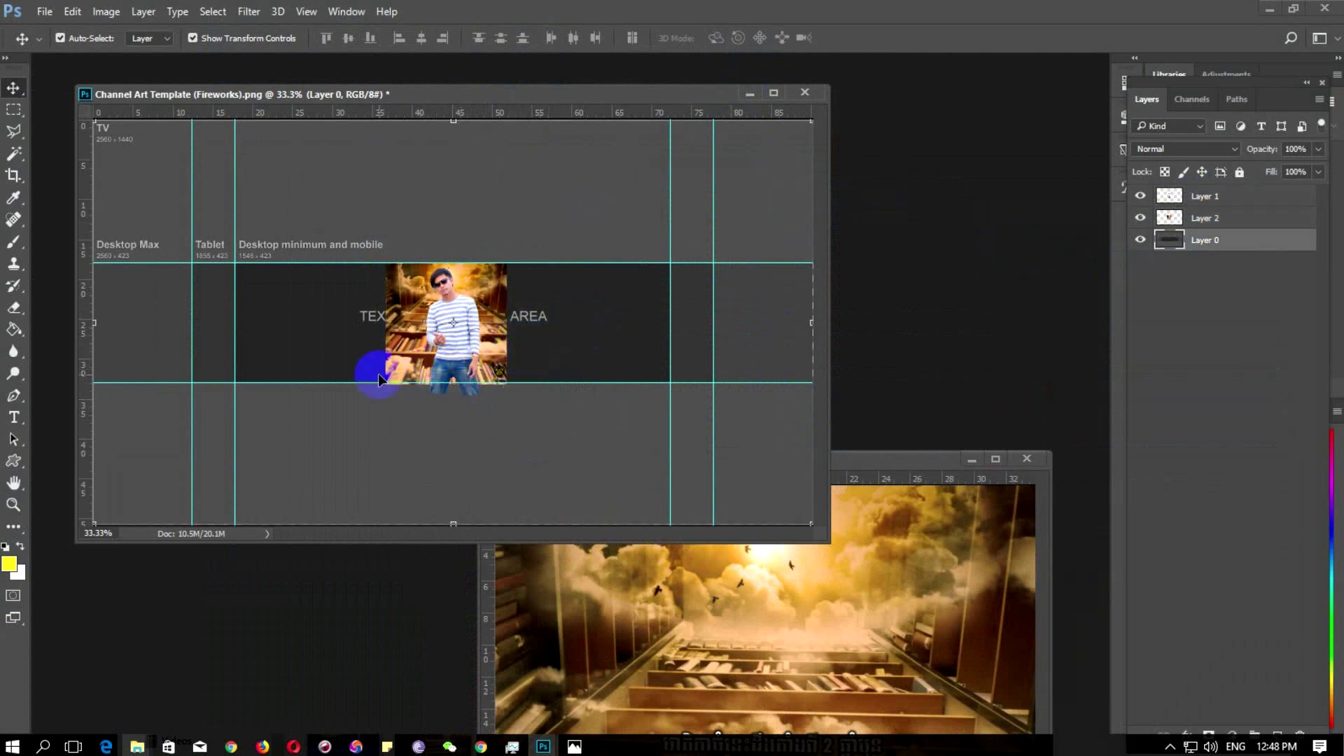
{"action": "left_click", "coordinate": [13, 460]}
{"action": "left_click", "coordinate": [77, 460]}
{"action": "left_click_drag", "start_coordinate": [384, 264], "coordinate": [509, 383]}
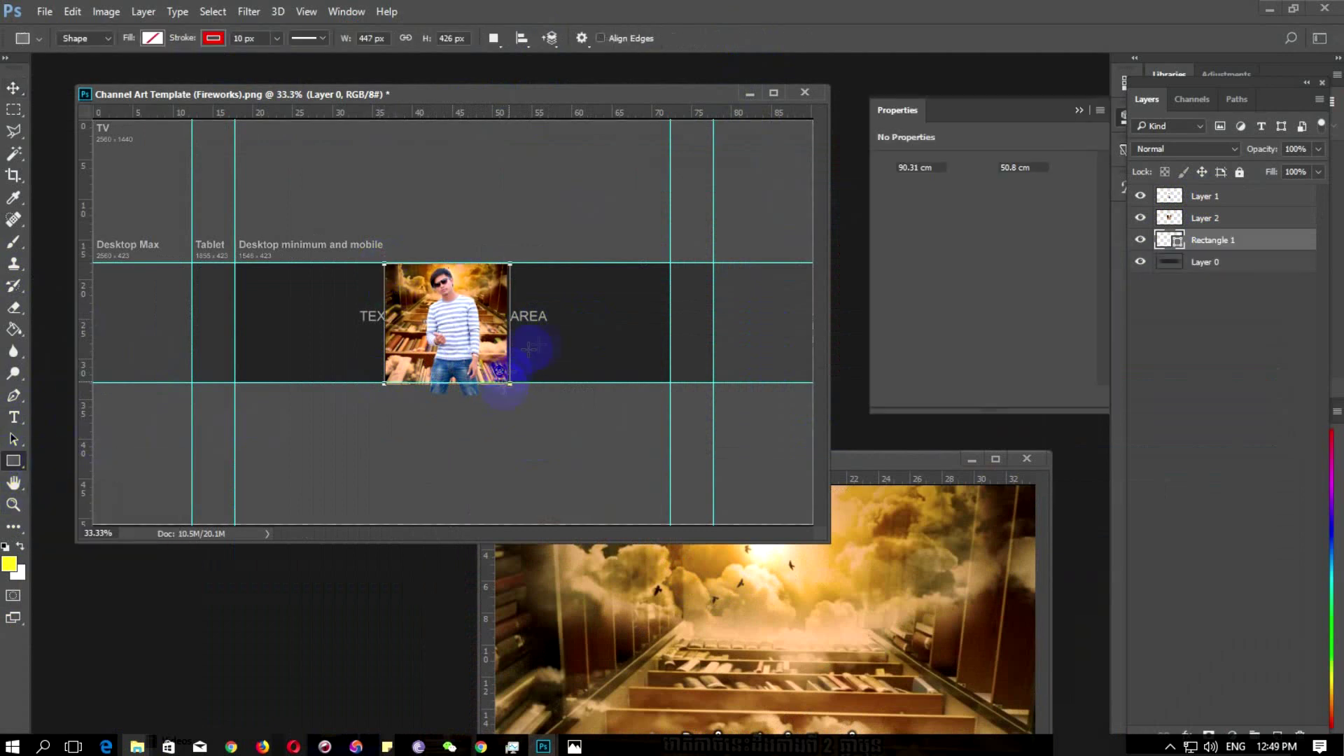
{"action": "left_click", "coordinate": [152, 38]}
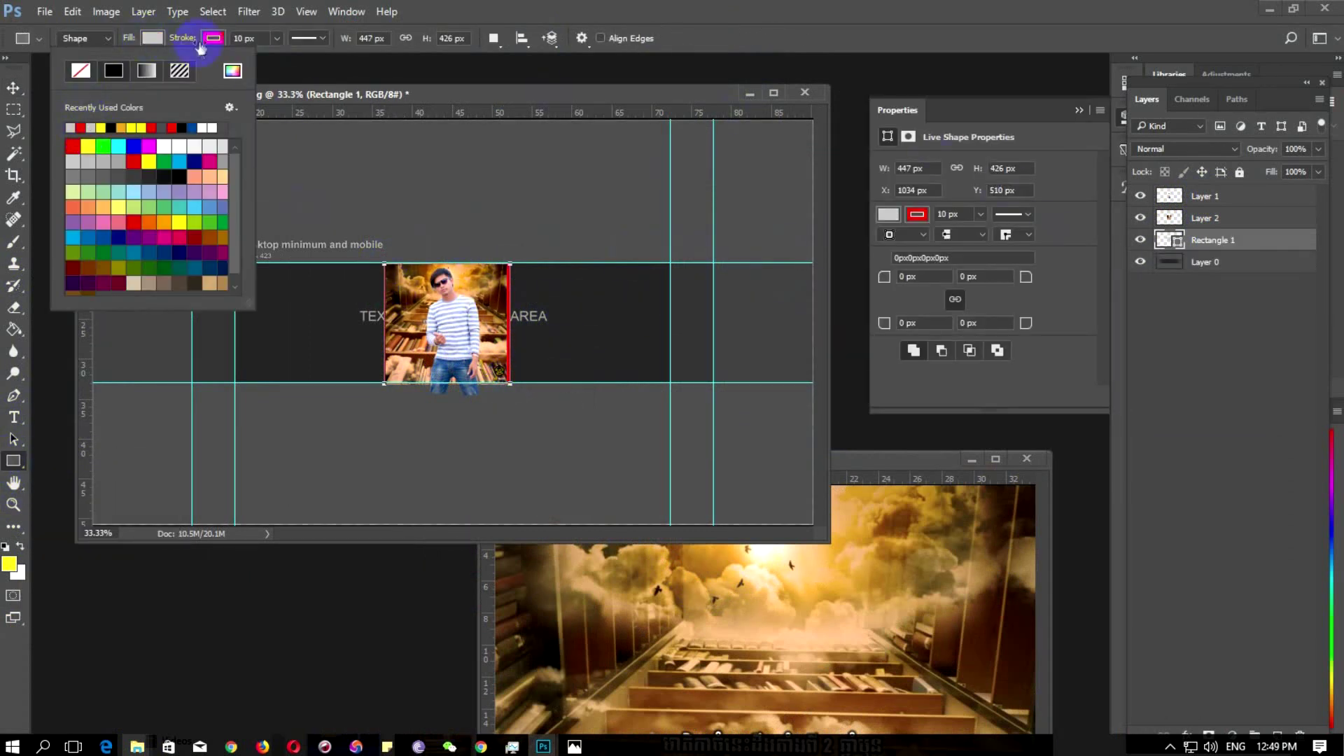
{"action": "key", "text": "v"}
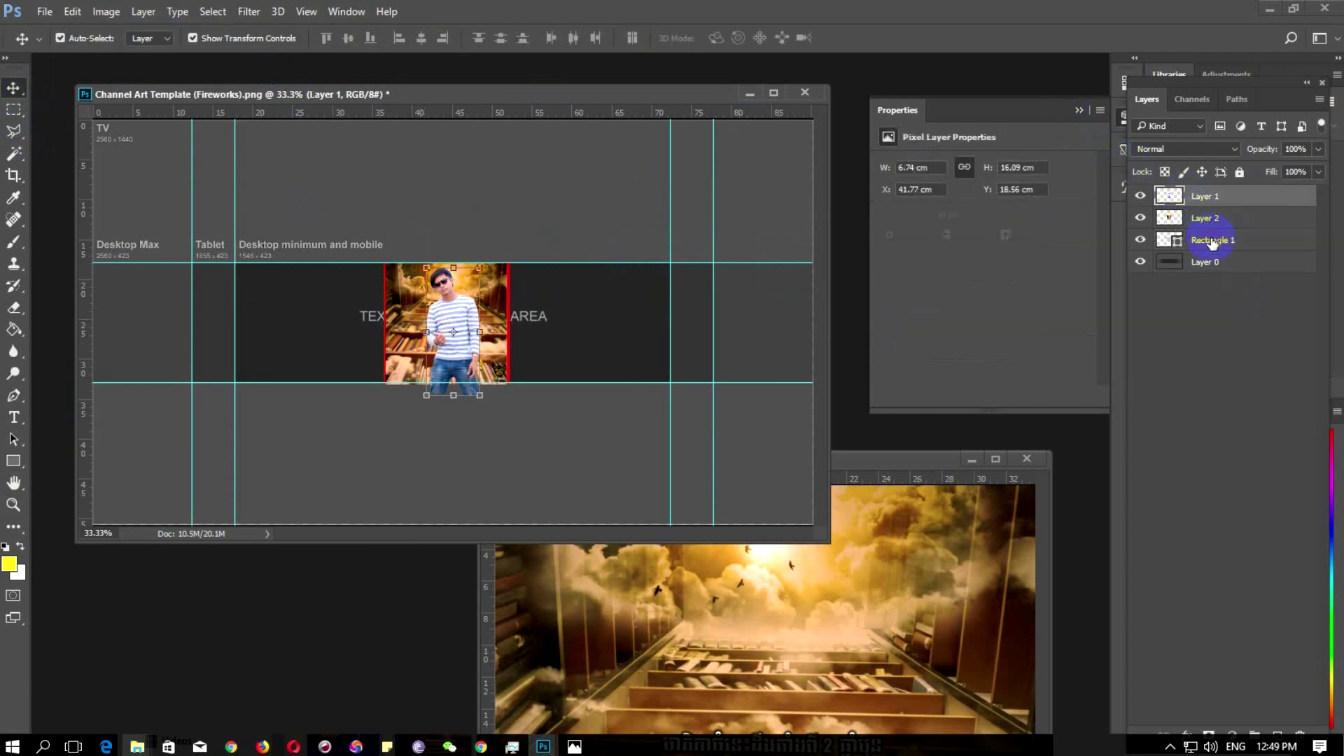
{"action": "left_click_drag", "start_coordinate": [1186, 199], "coordinate": [1120, 238]}
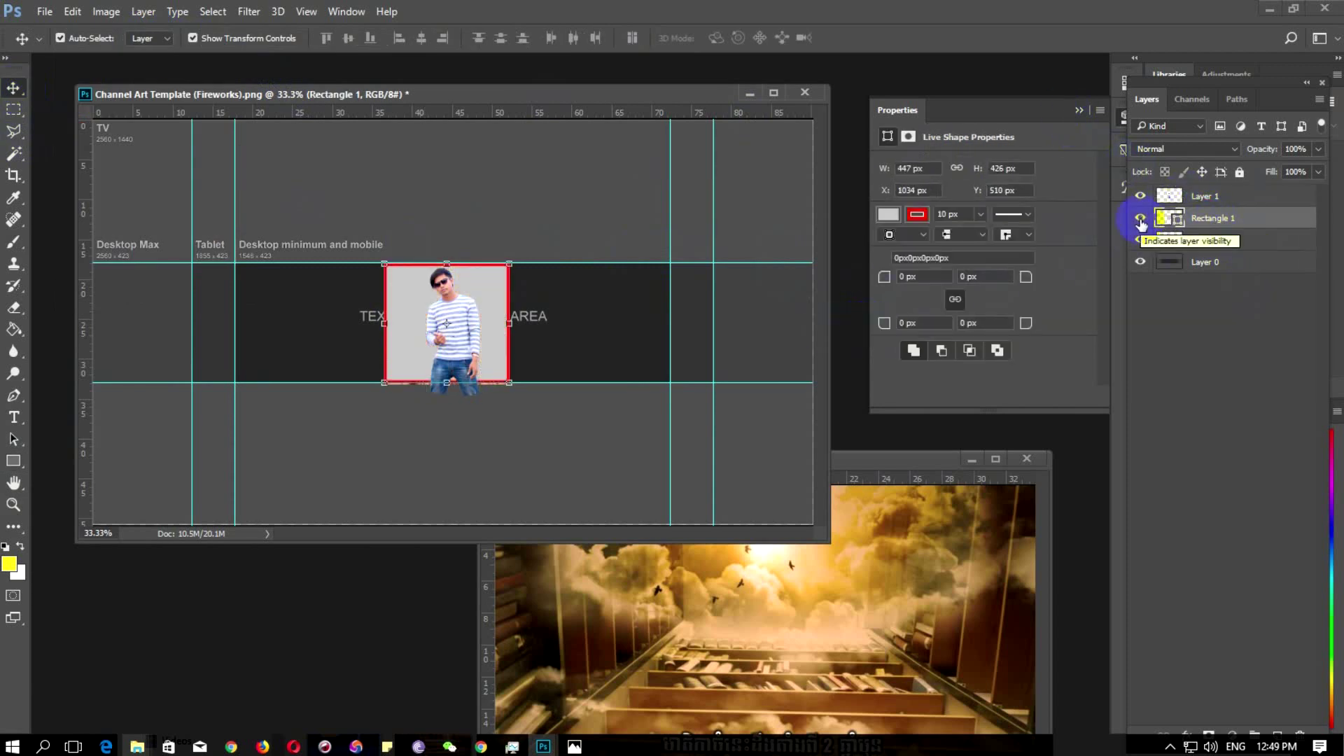
{"action": "key", "text": "Delete"}
Select Layer 1 and marquee the photo strip below the bottom guide, opening its context menu
{"action": "left_click", "coordinate": [473, 398]}
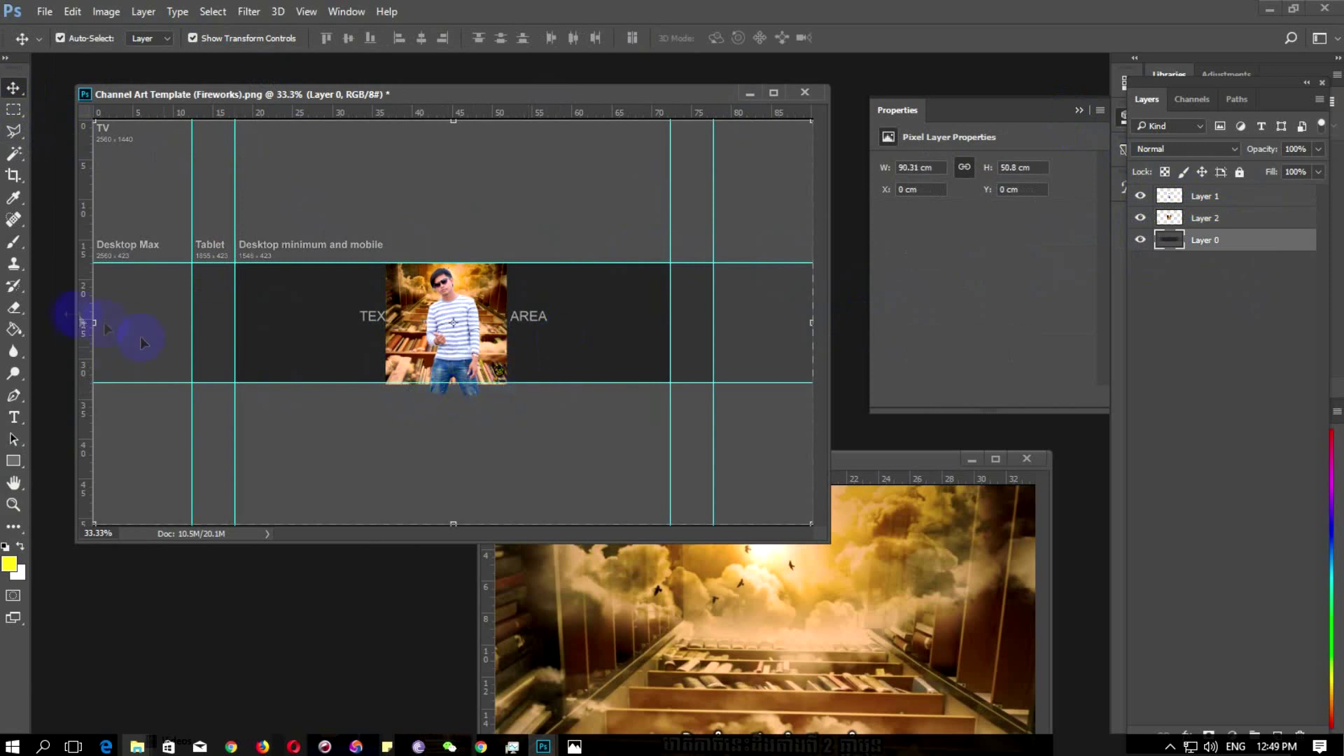
{"action": "left_click", "coordinate": [448, 364]}
{"action": "left_click", "coordinate": [456, 378]}
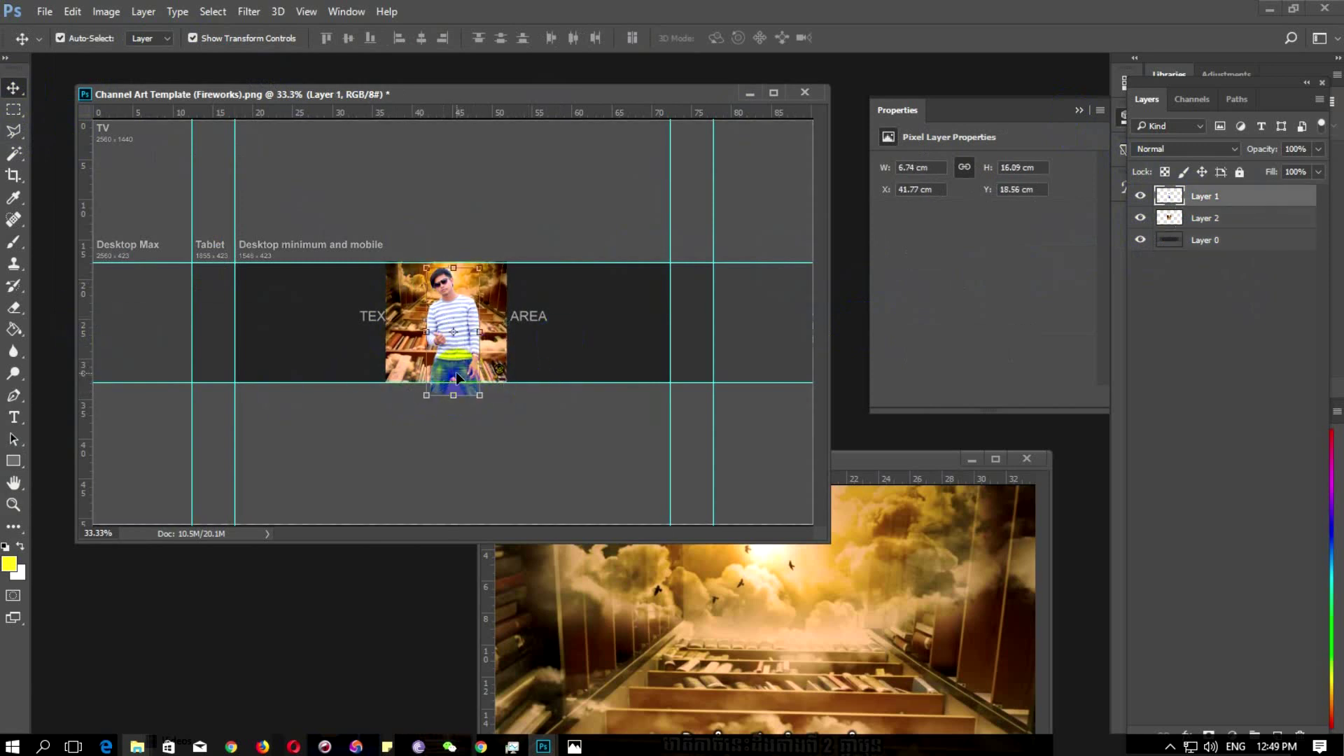
{"action": "key", "text": "m"}
{"action": "left_click_drag", "start_coordinate": [422, 384], "coordinate": [499, 408]}
{"action": "right_click", "coordinate": [463, 399]}
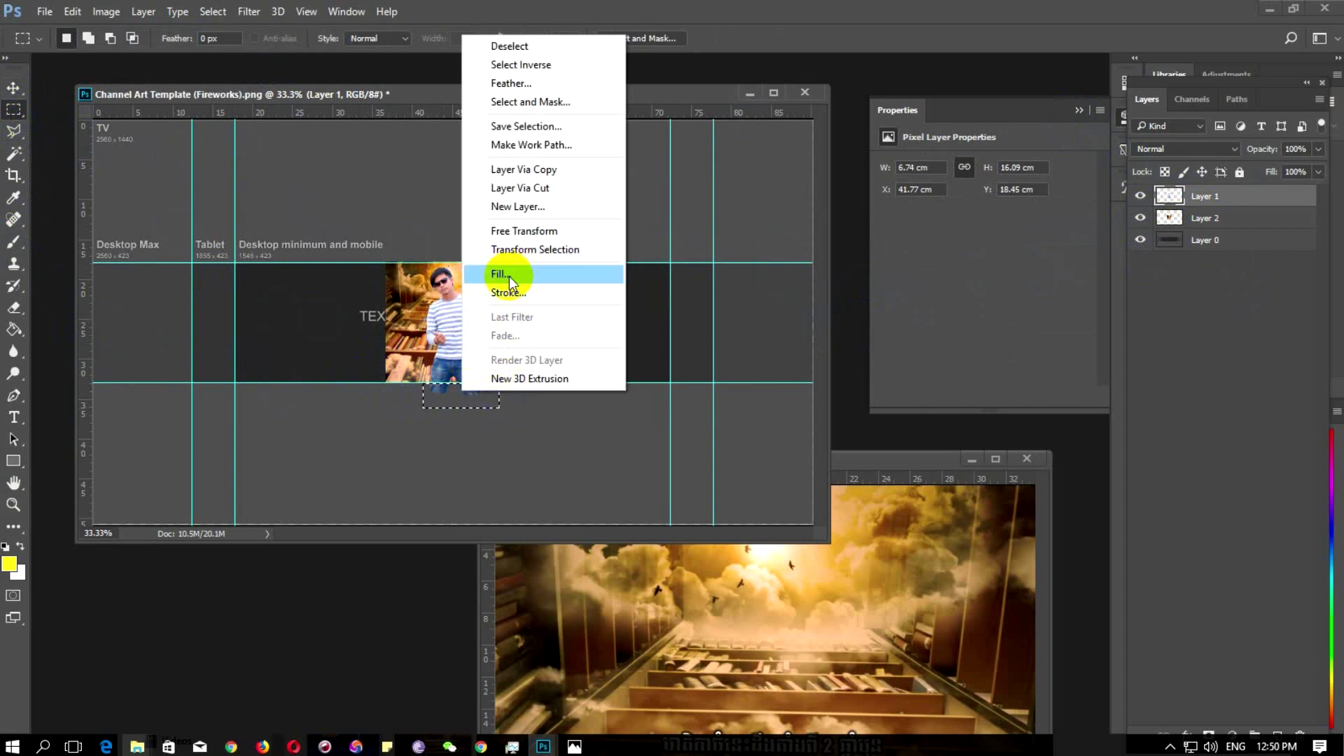
Delete the selected strip so the man's photo ends at the bottom guide, then pick the Move tool
{"action": "left_click", "coordinate": [454, 404]}
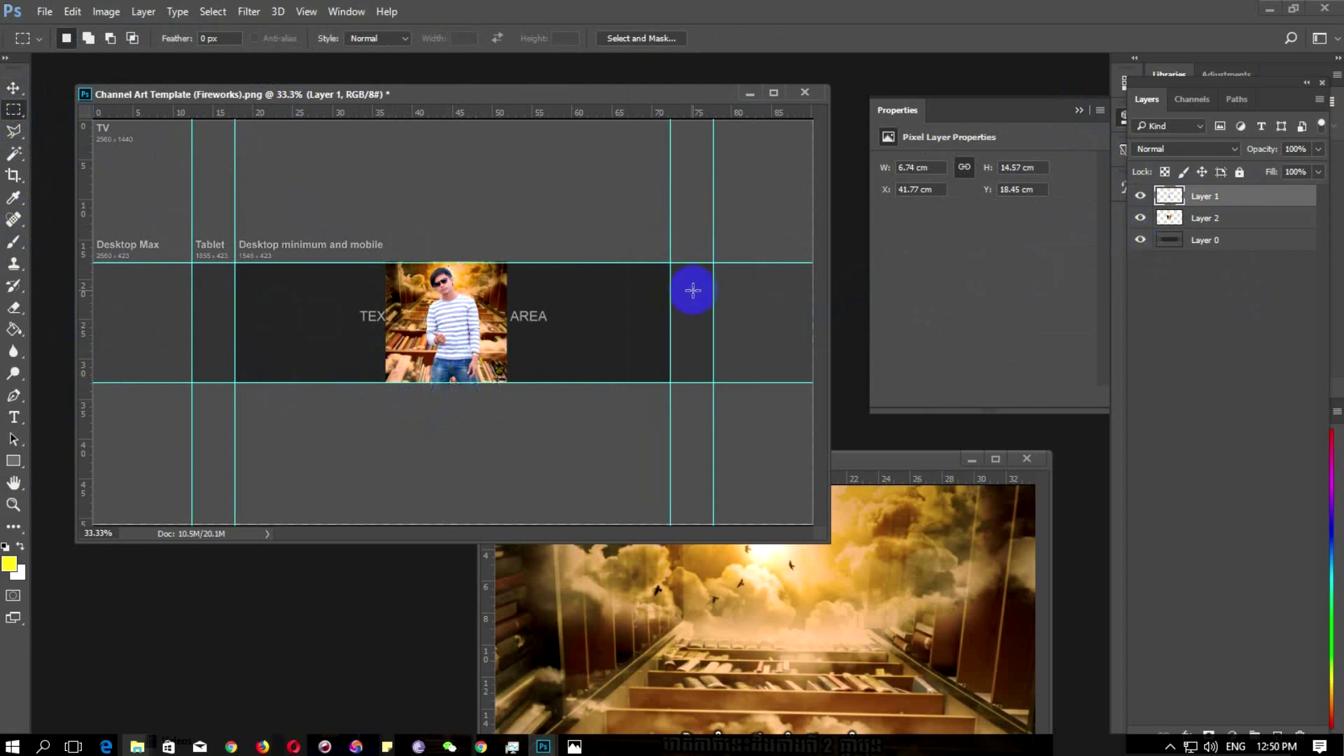
{"action": "left_click", "coordinate": [20, 89]}
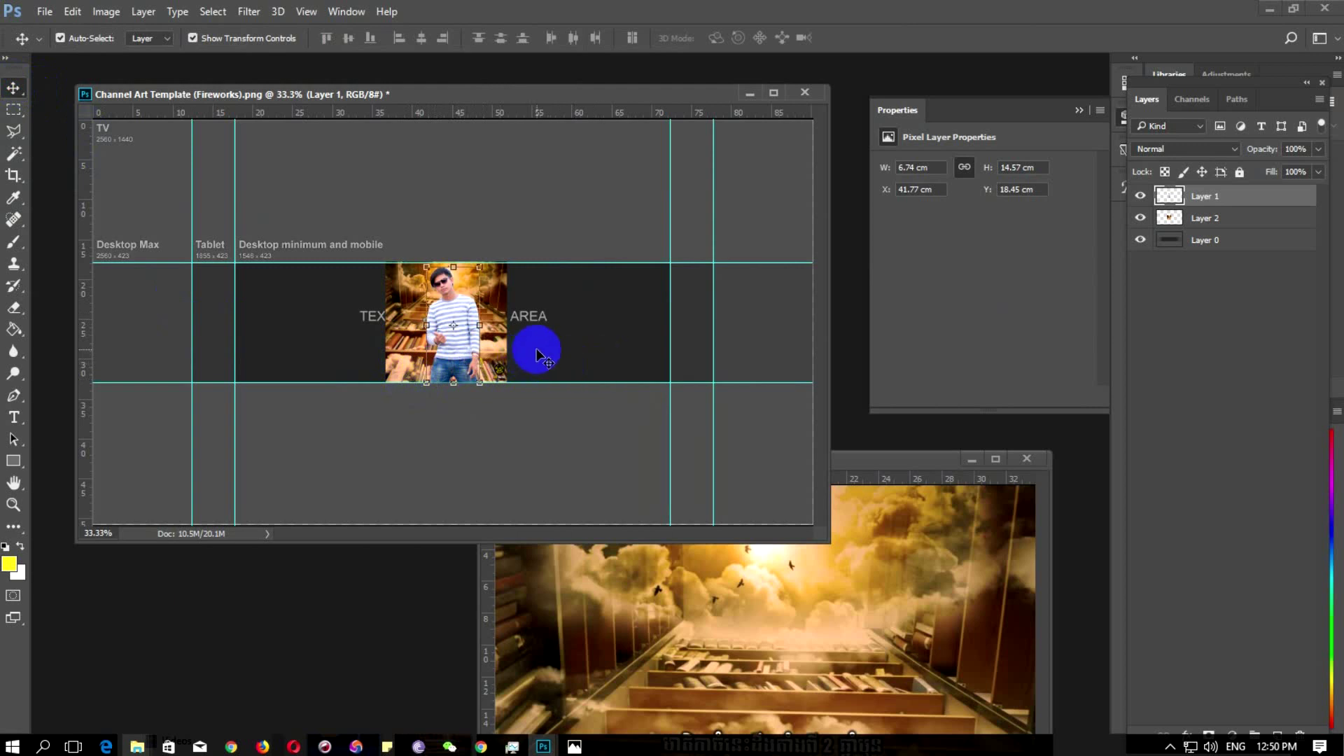
{"action": "mouse_move", "coordinate": [136, 746]}
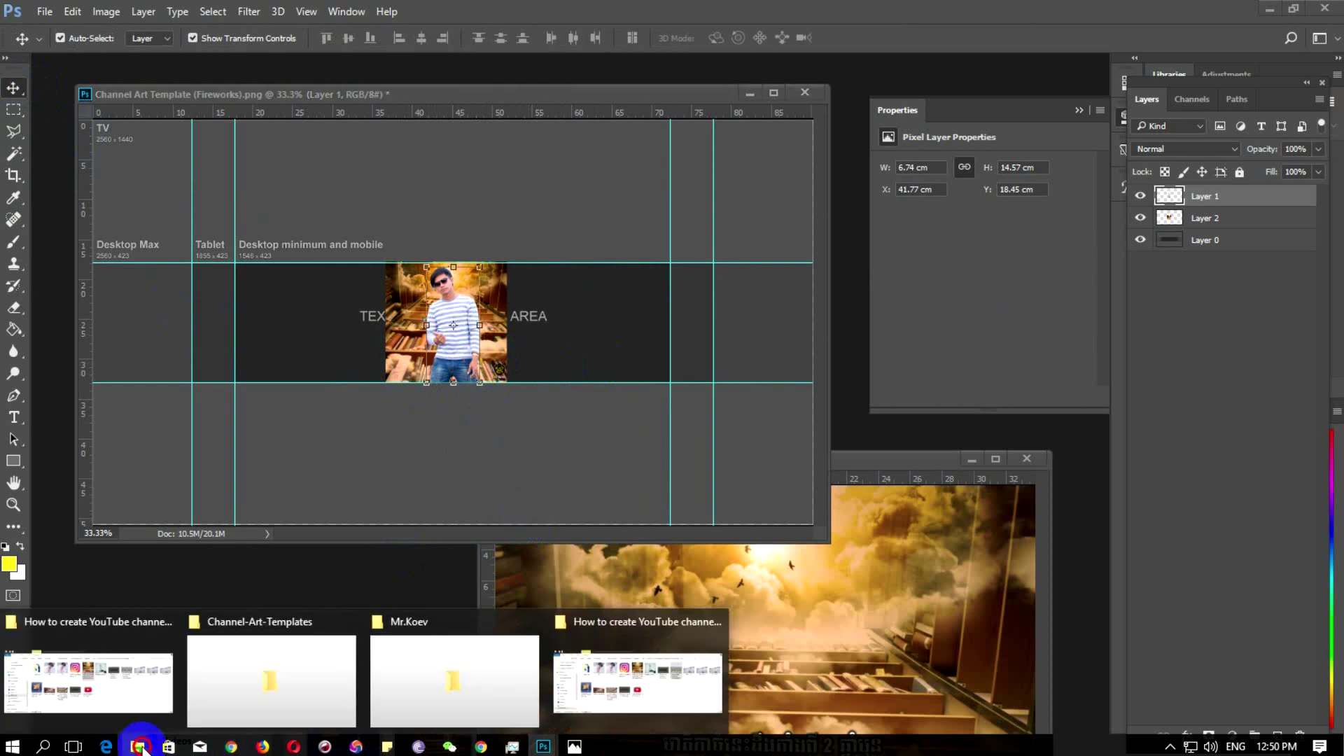
Open the bookshelf JPG without a colour profile and copy it into the banner's right side as Layer 3
{"action": "left_click", "coordinate": [102, 697]}
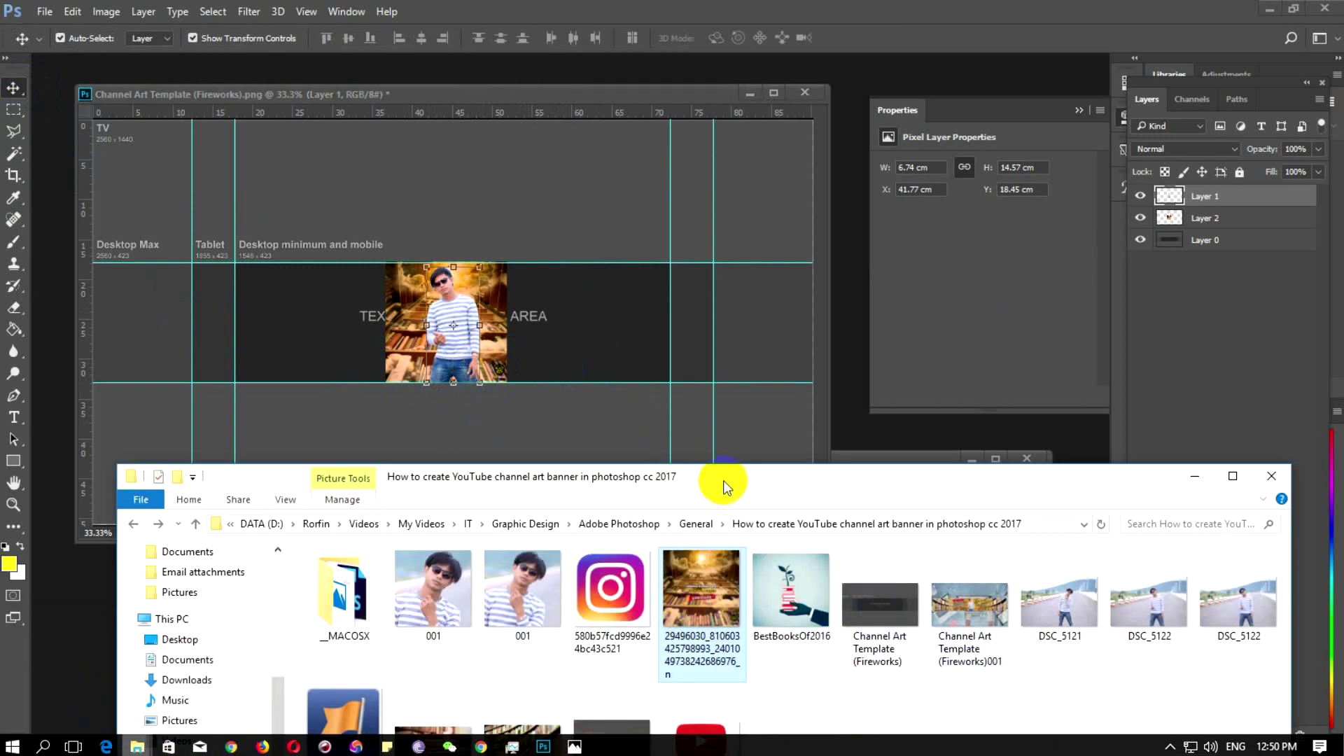
{"action": "left_click_drag", "start_coordinate": [723, 481], "coordinate": [850, 473]}
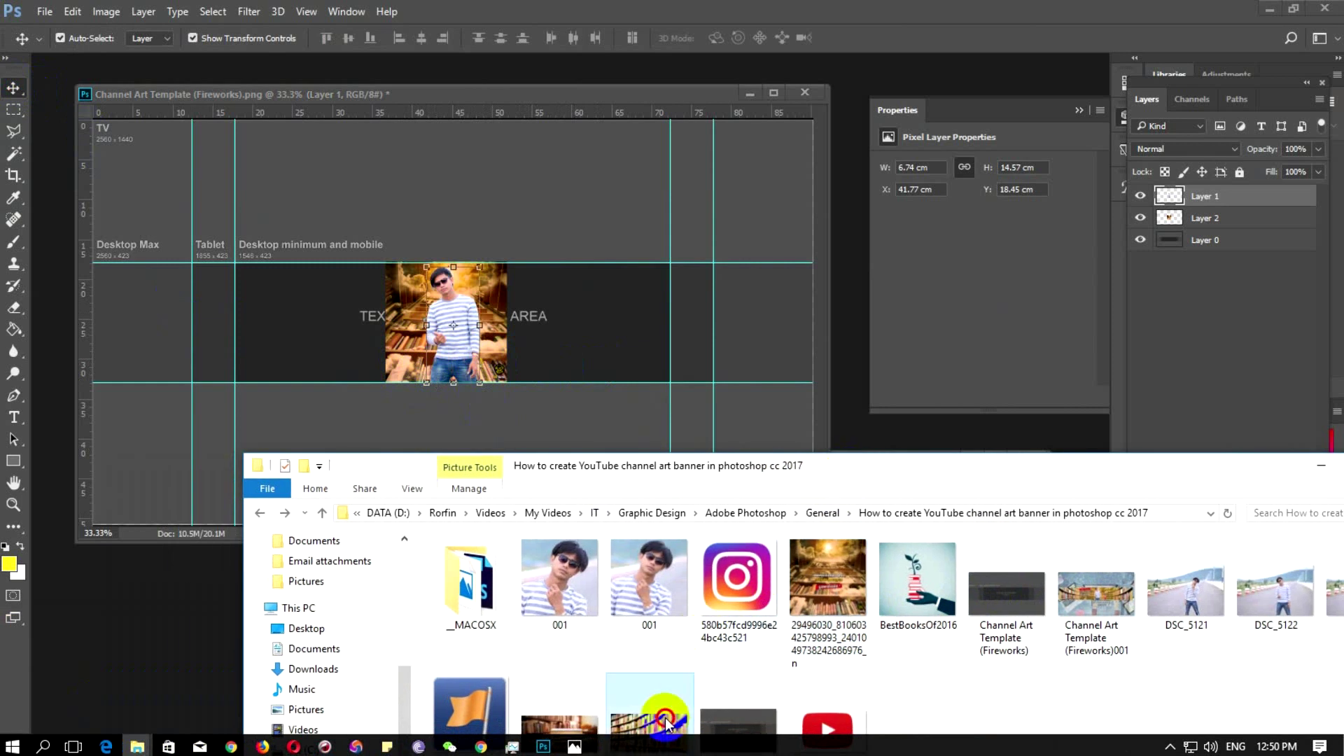
{"action": "mouse_move", "coordinate": [662, 721]}
{"action": "left_mouse_down"}
{"action": "mouse_move", "coordinate": [967, 520]}
{"action": "mouse_move", "coordinate": [964, 444]}
{"action": "left_mouse_up"}
{"action": "left_click", "coordinate": [778, 378]}
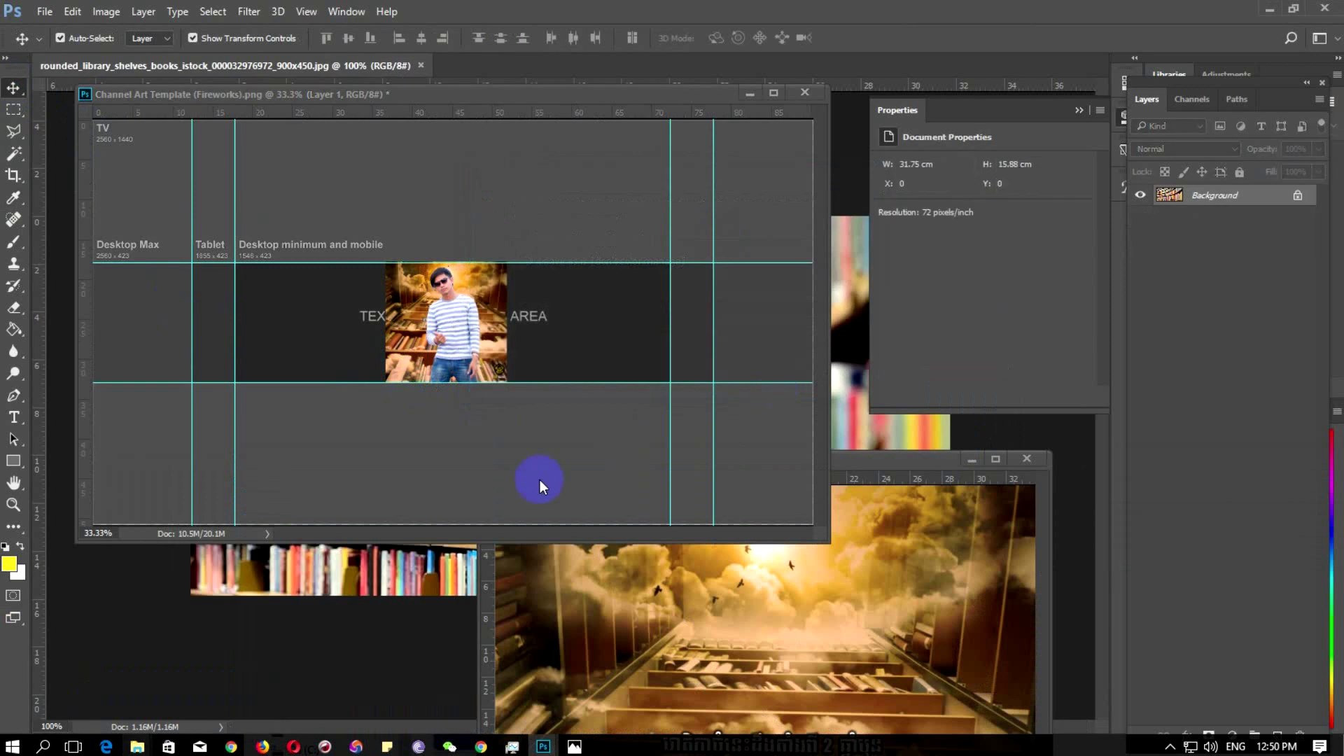
{"action": "left_click_drag", "start_coordinate": [238, 65], "coordinate": [490, 187]}
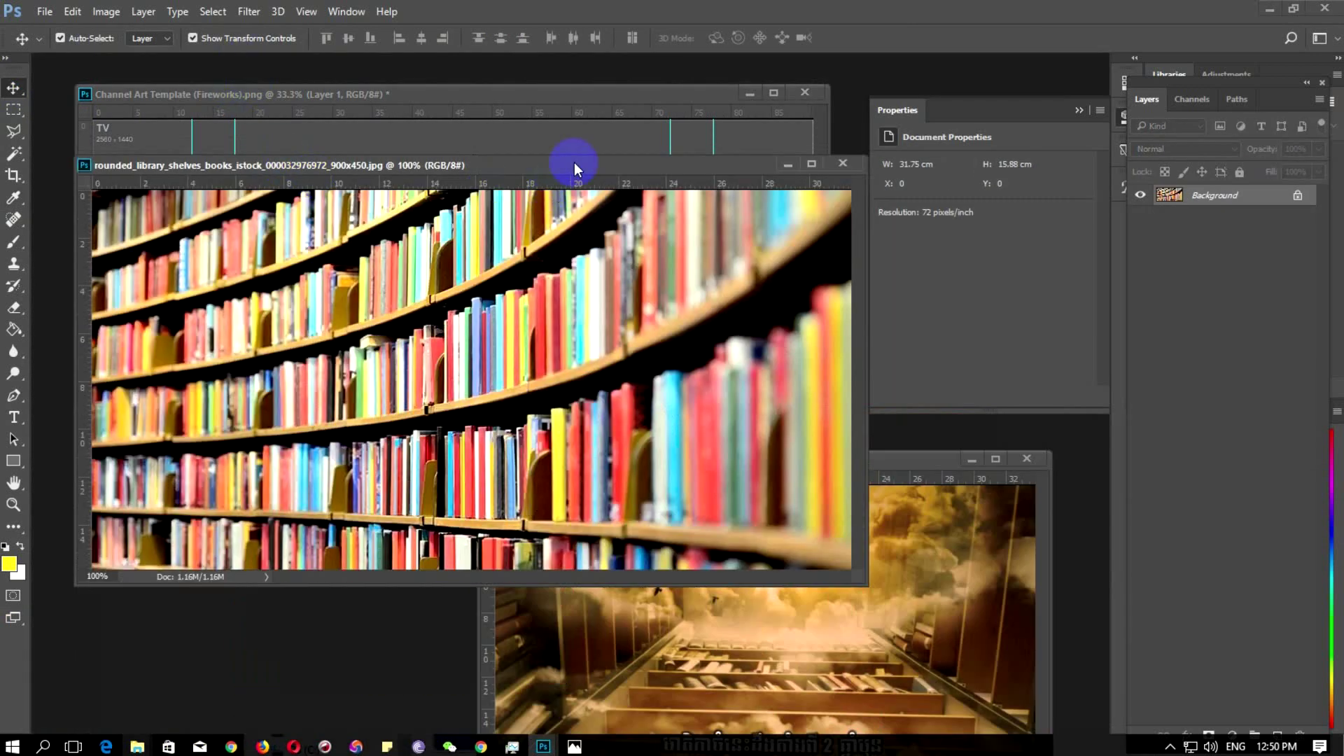
{"action": "left_click_drag", "start_coordinate": [565, 166], "coordinate": [615, 410]}
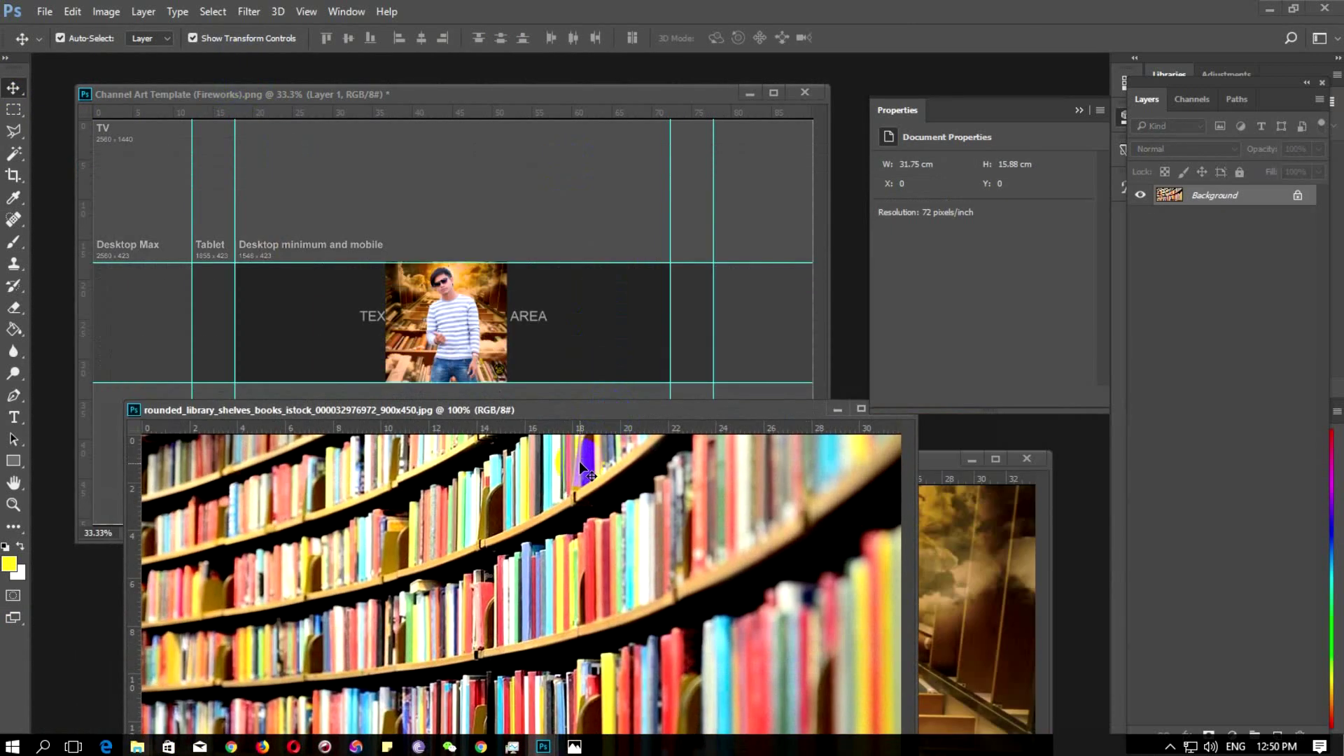
{"action": "mouse_move", "coordinate": [580, 464]}
{"action": "left_mouse_down"}
{"action": "mouse_move", "coordinate": [596, 344]}
{"action": "mouse_move", "coordinate": [690, 294]}
{"action": "left_mouse_up"}
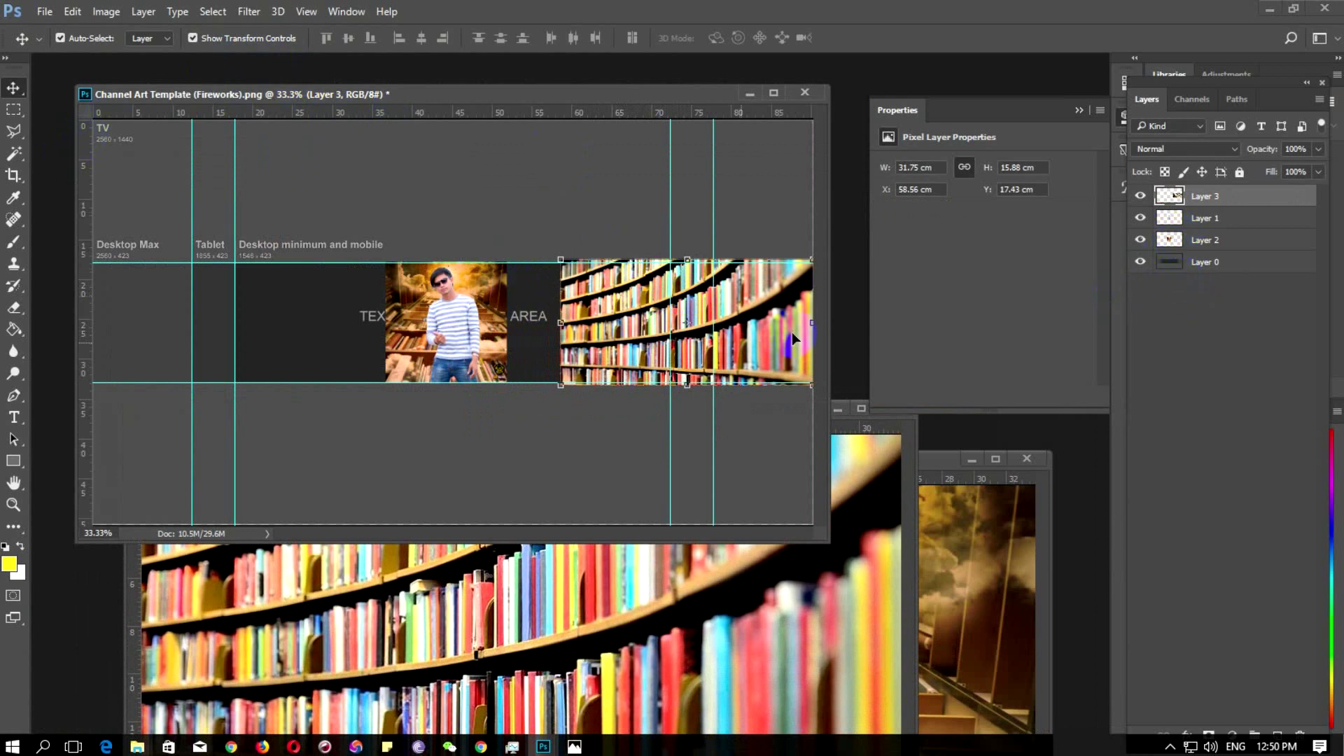
{"action": "left_click", "coordinate": [13, 461]}
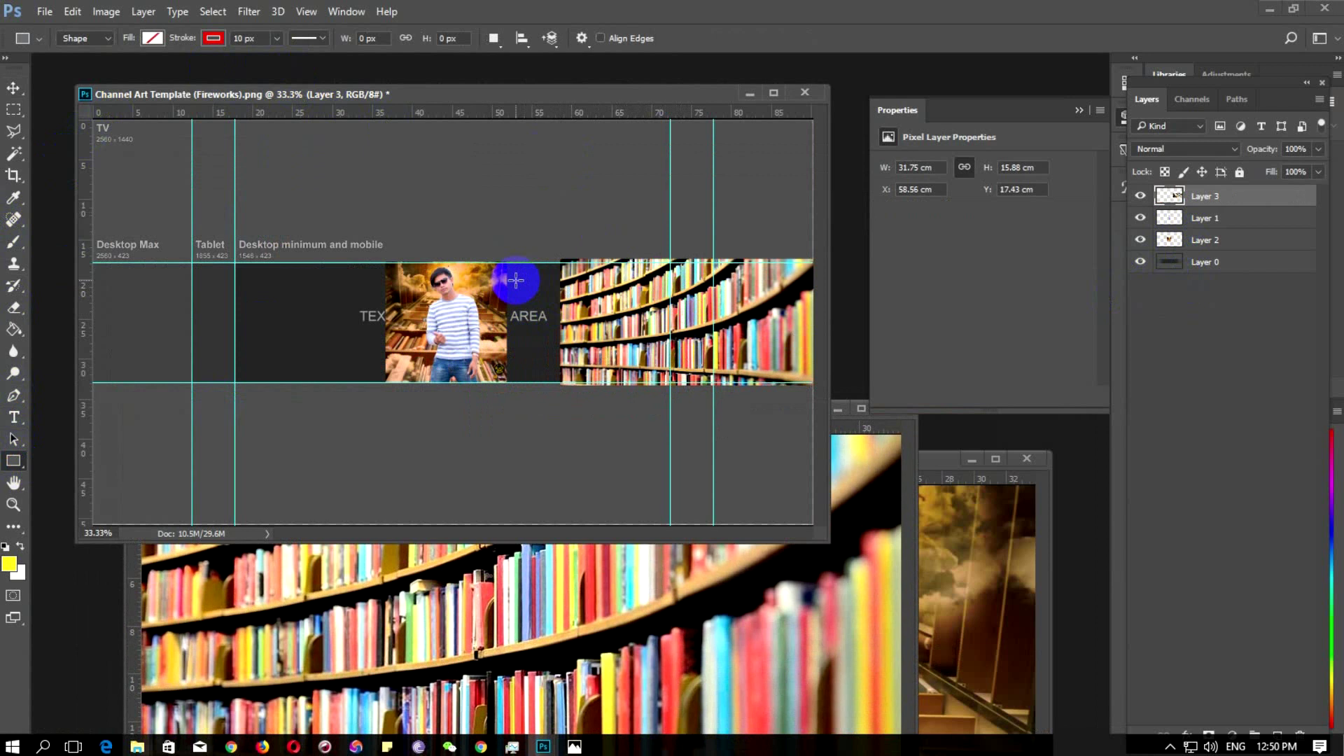
Undo a red-outlined rectangle and set the shape fill to light grey with no stroke
{"action": "left_click_drag", "start_coordinate": [506, 263], "coordinate": [810, 382]}
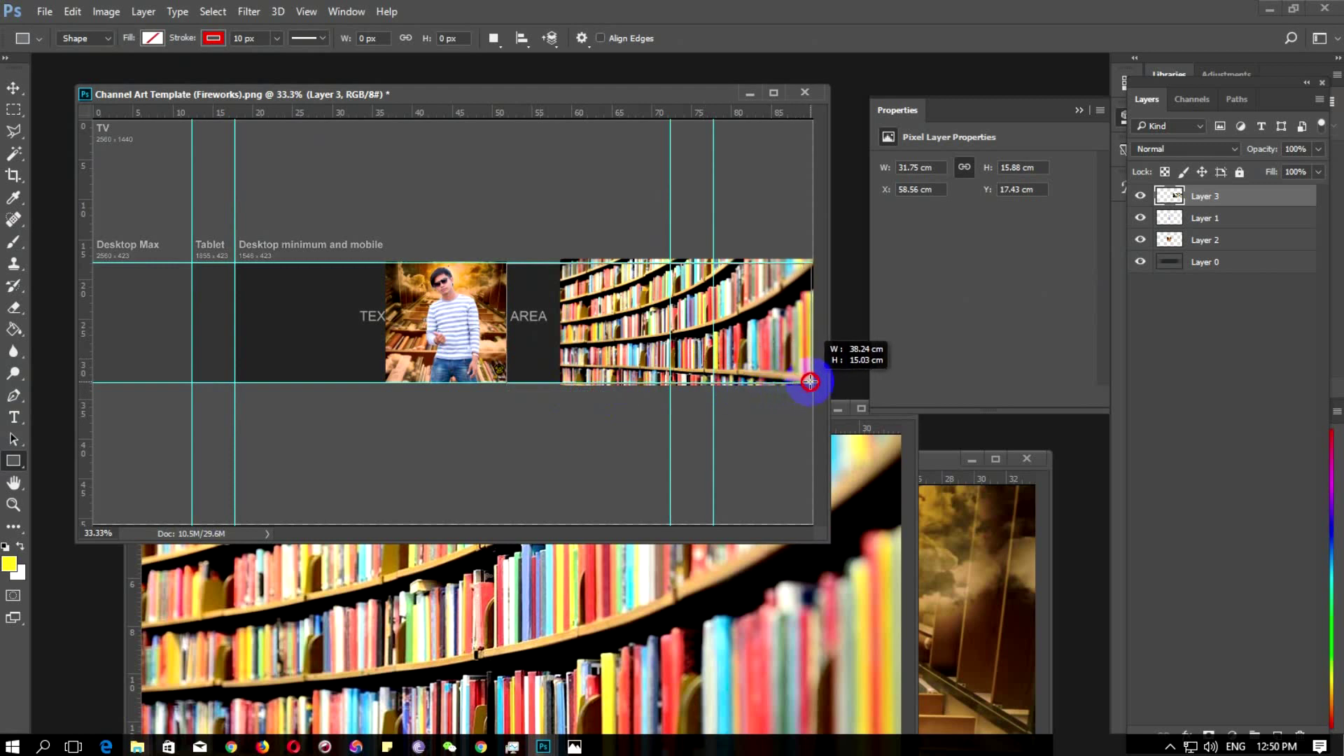
{"action": "left_click_drag", "start_coordinate": [810, 381], "coordinate": [813, 382]}
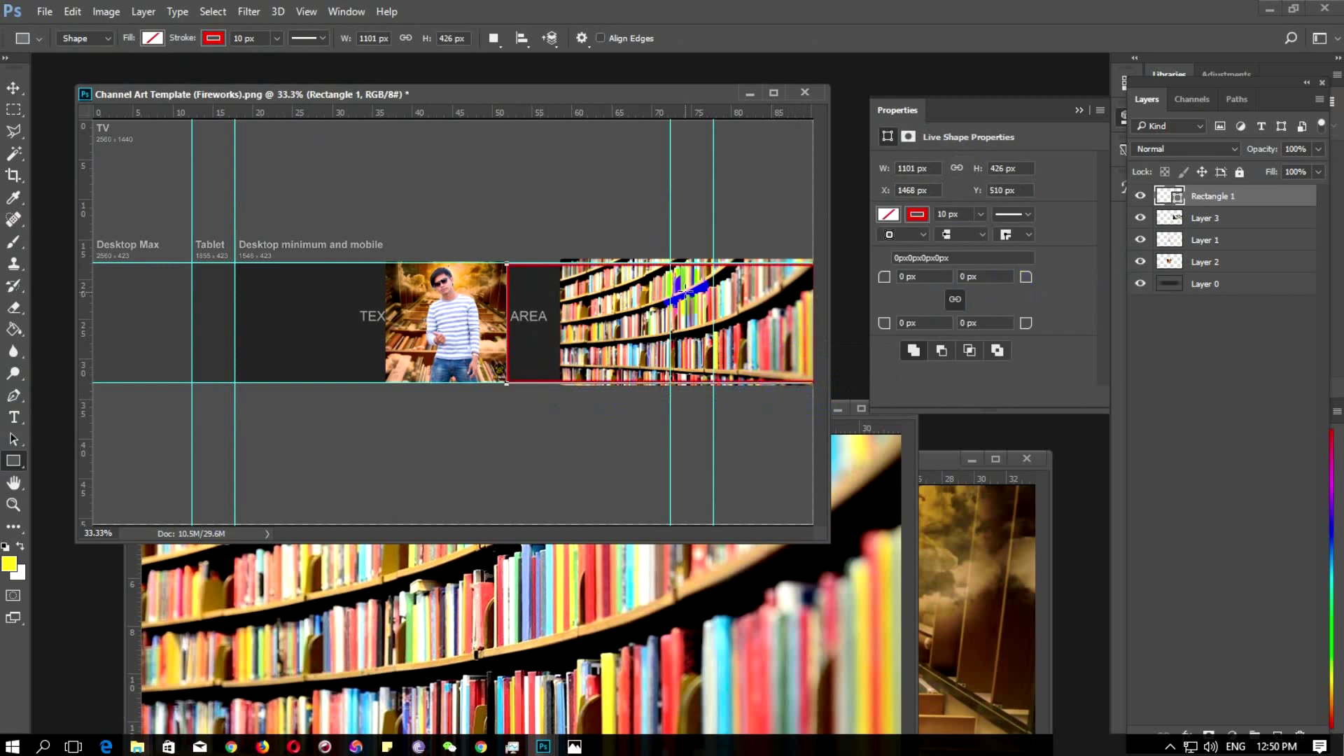
{"action": "key", "text": "ctrl+z"}
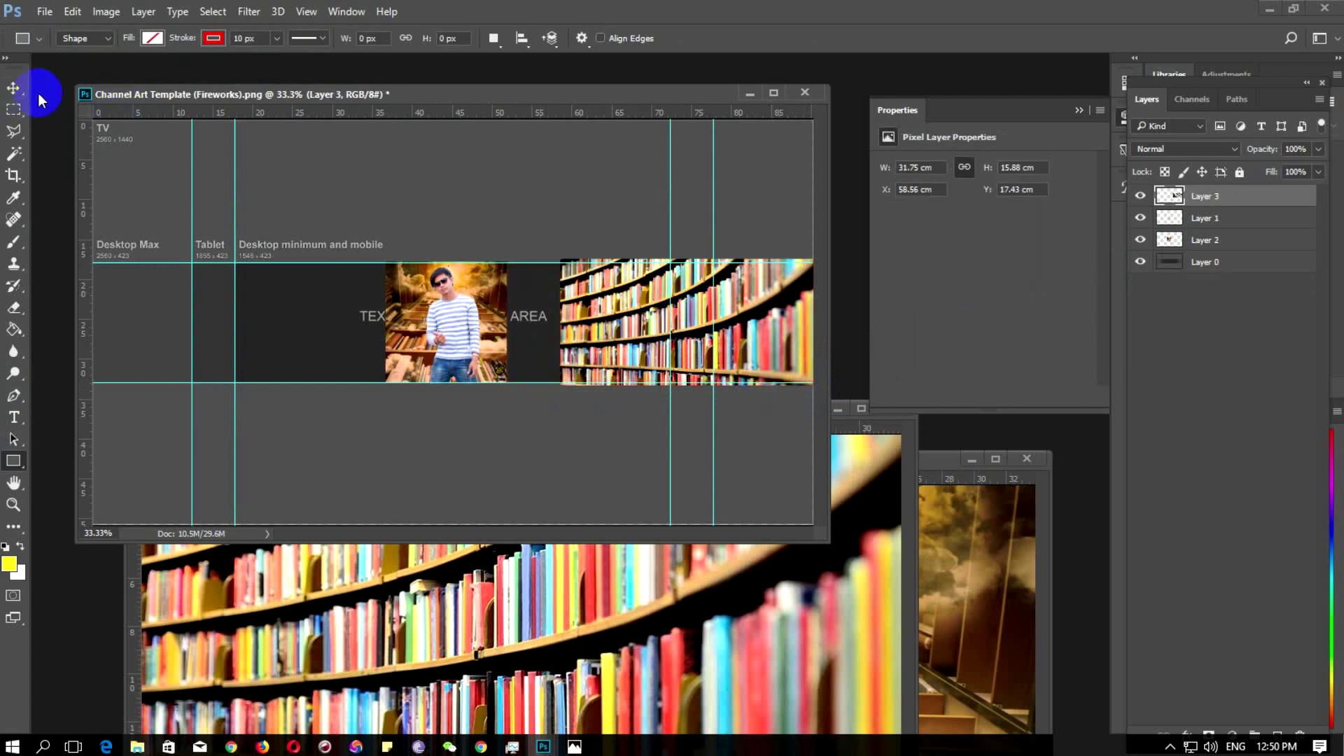
{"action": "left_click", "coordinate": [143, 44]}
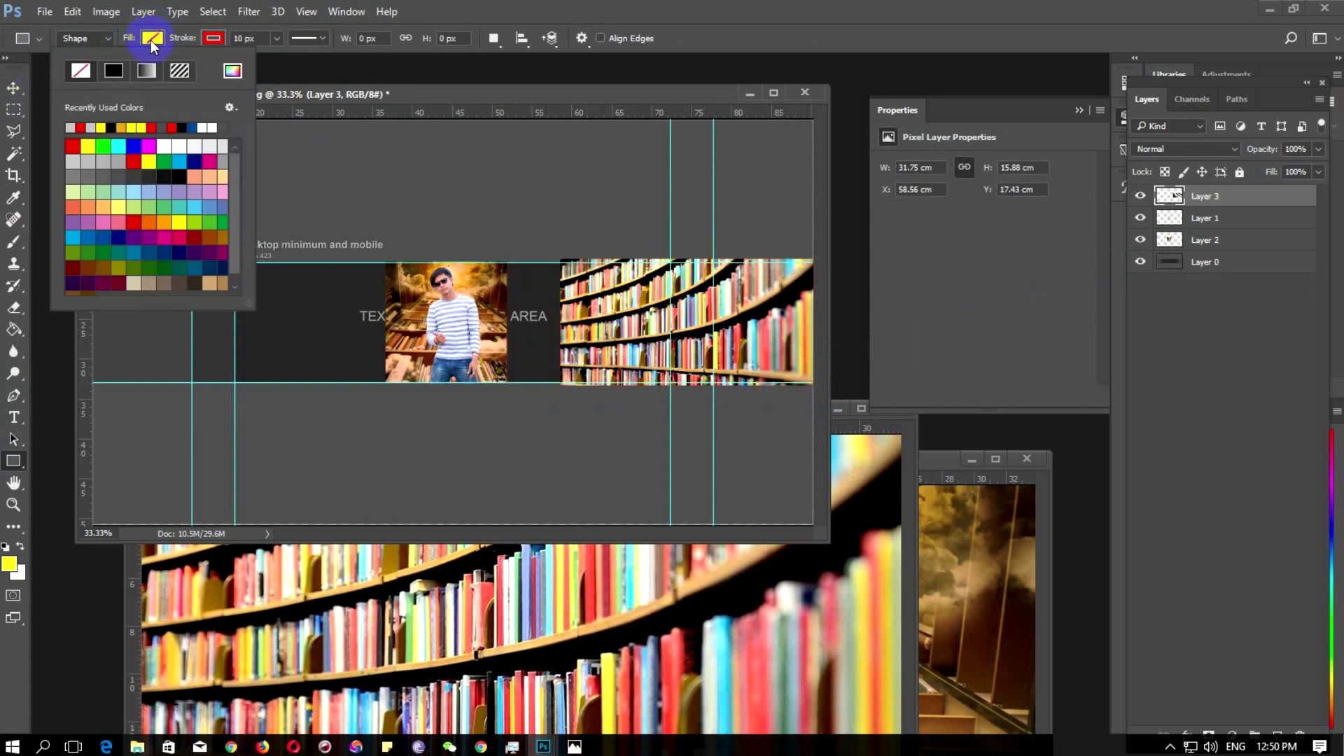
{"action": "left_click", "coordinate": [84, 162]}
{"action": "left_click", "coordinate": [213, 39]}
{"action": "left_click", "coordinate": [141, 78]}
Draw a 1087 x 426 px grey rectangle reaching the man's photo, beneath the bookshelf layer
{"action": "left_click_drag", "start_coordinate": [563, 262], "coordinate": [812, 380]}
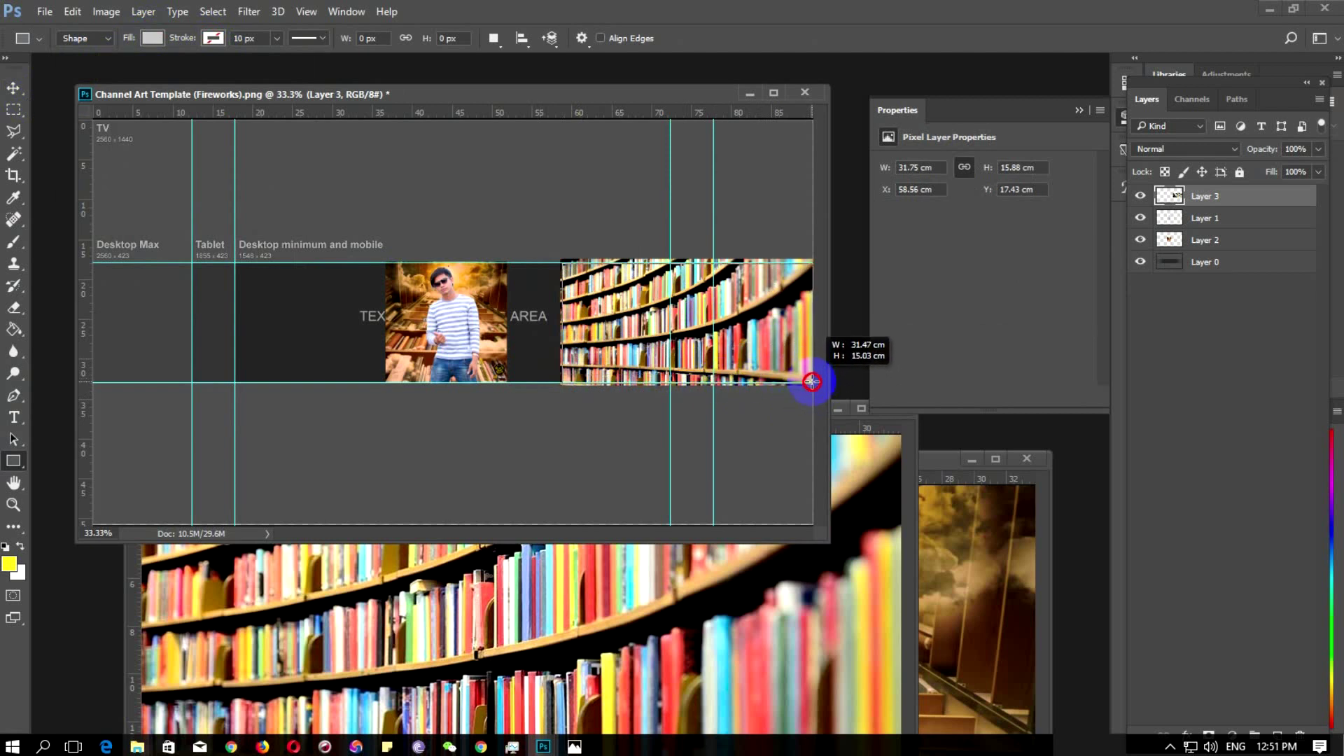
{"action": "left_click_drag", "start_coordinate": [812, 382], "coordinate": [811, 381]}
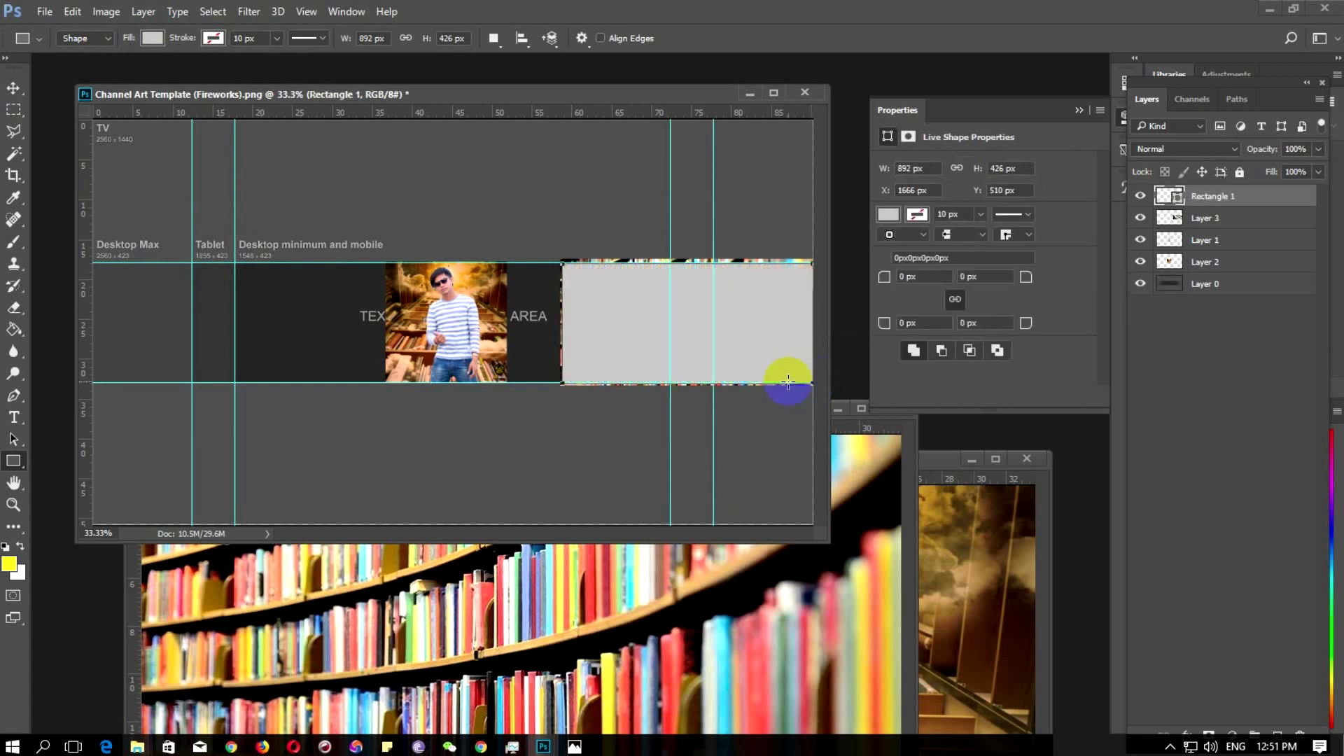
{"action": "left_click", "coordinate": [12, 87]}
{"action": "left_click_drag", "start_coordinate": [562, 318], "coordinate": [515, 316]}
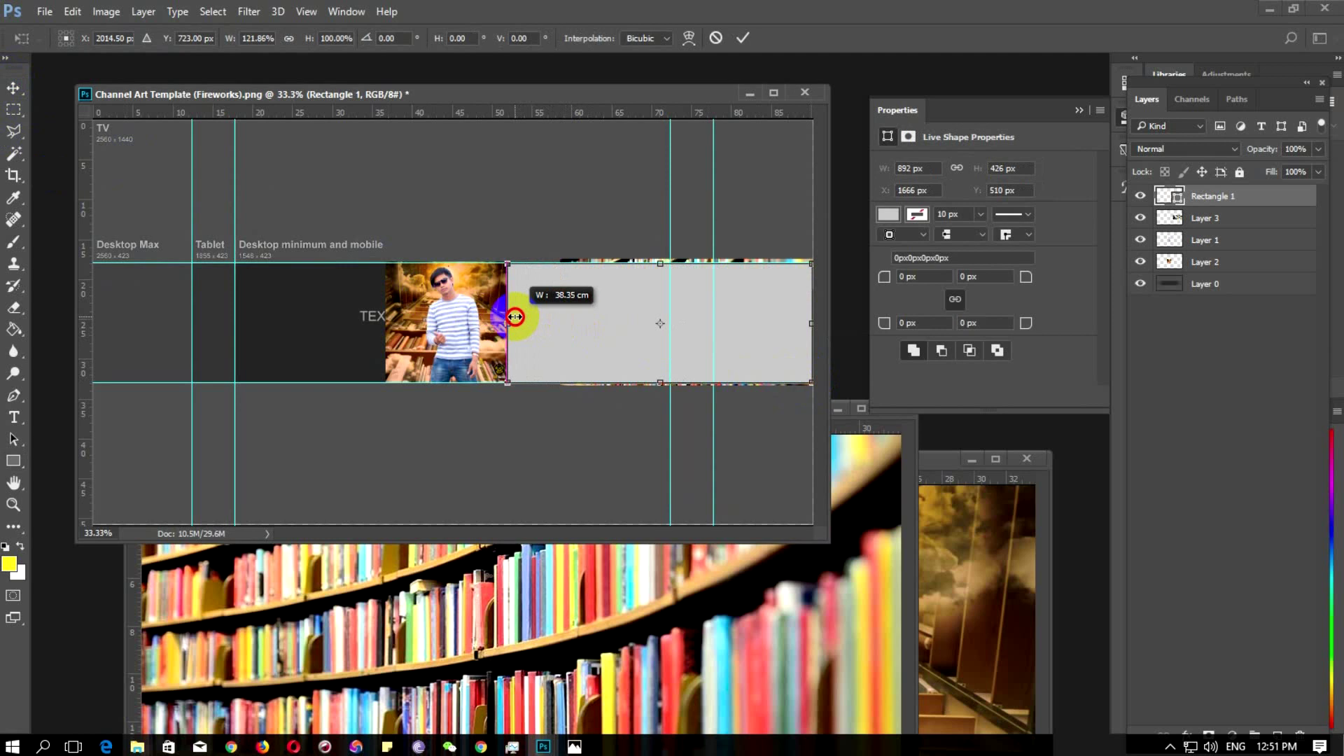
{"action": "left_click", "coordinate": [742, 37]}
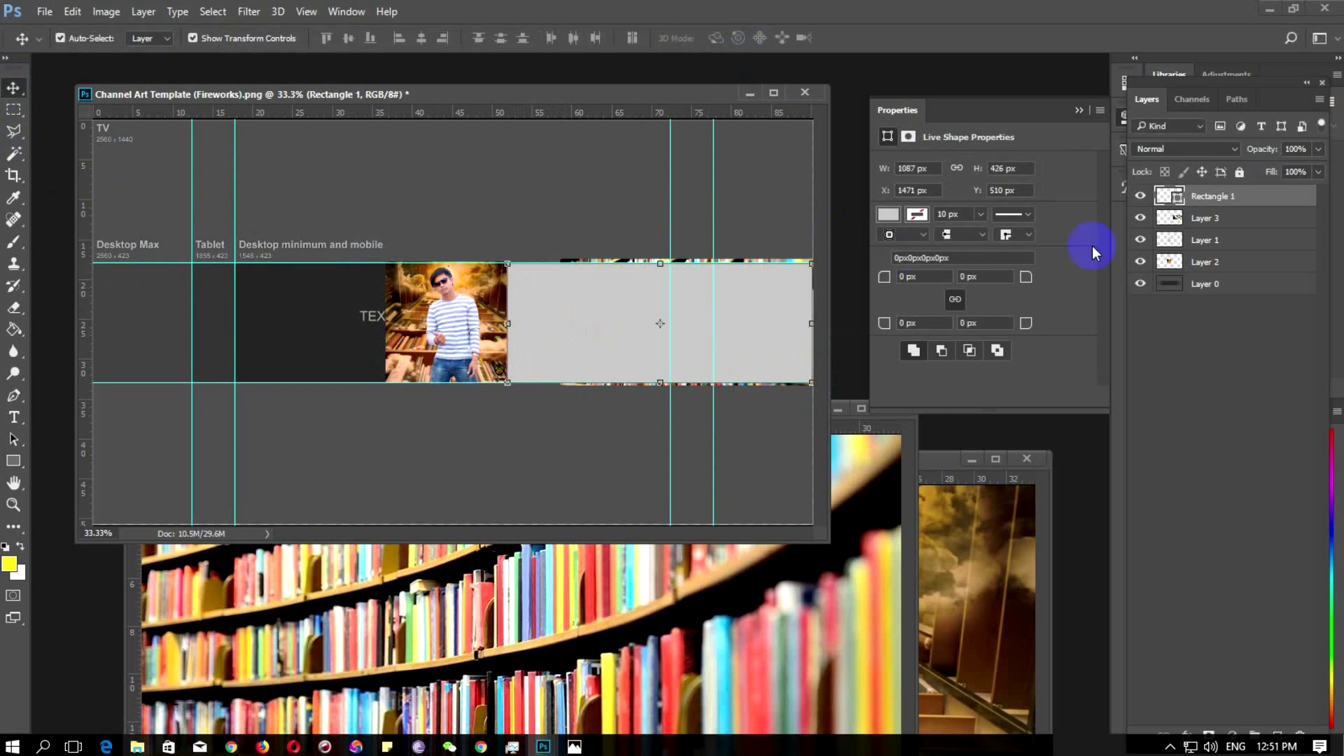
{"action": "left_click_drag", "start_coordinate": [1208, 201], "coordinate": [1208, 223]}
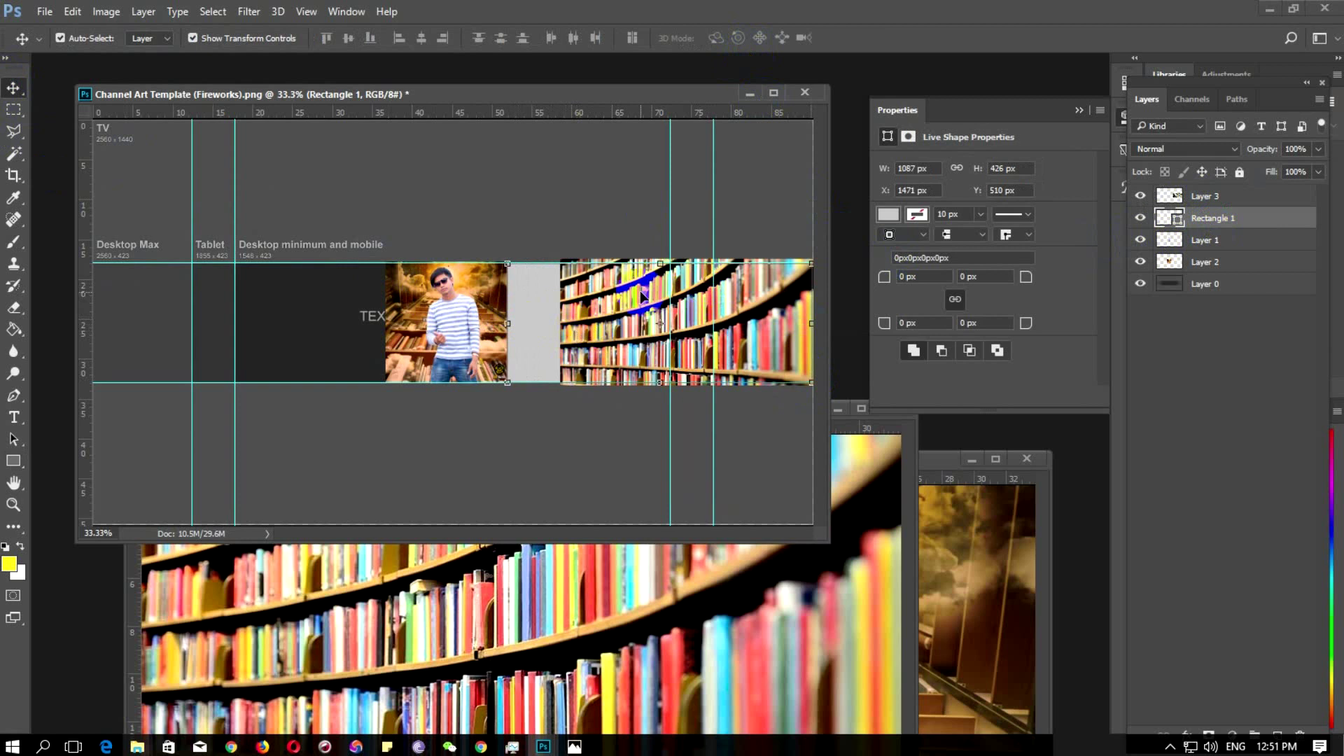
Create a clipping mask of bookshelf Layer 3 onto grey Rectangle 1
{"action": "left_click", "coordinate": [1199, 198]}
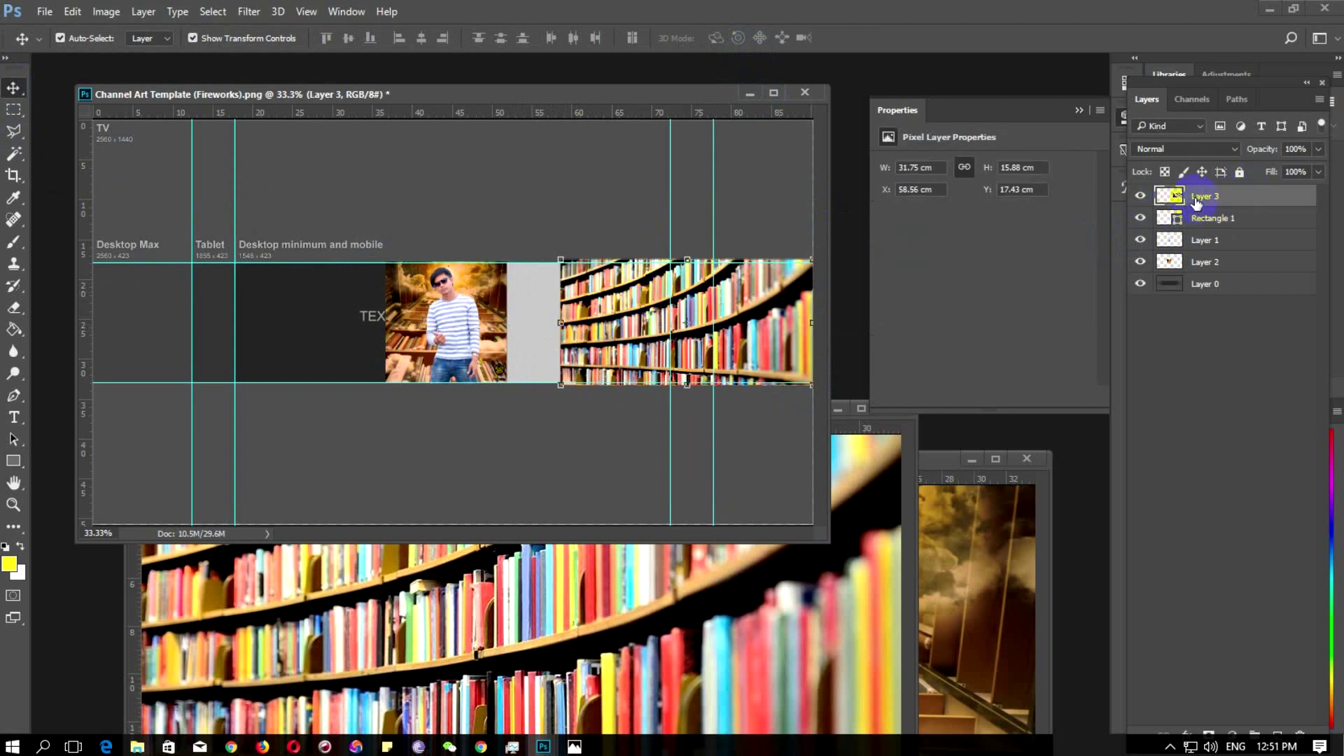
{"action": "right_click", "coordinate": [1197, 203]}
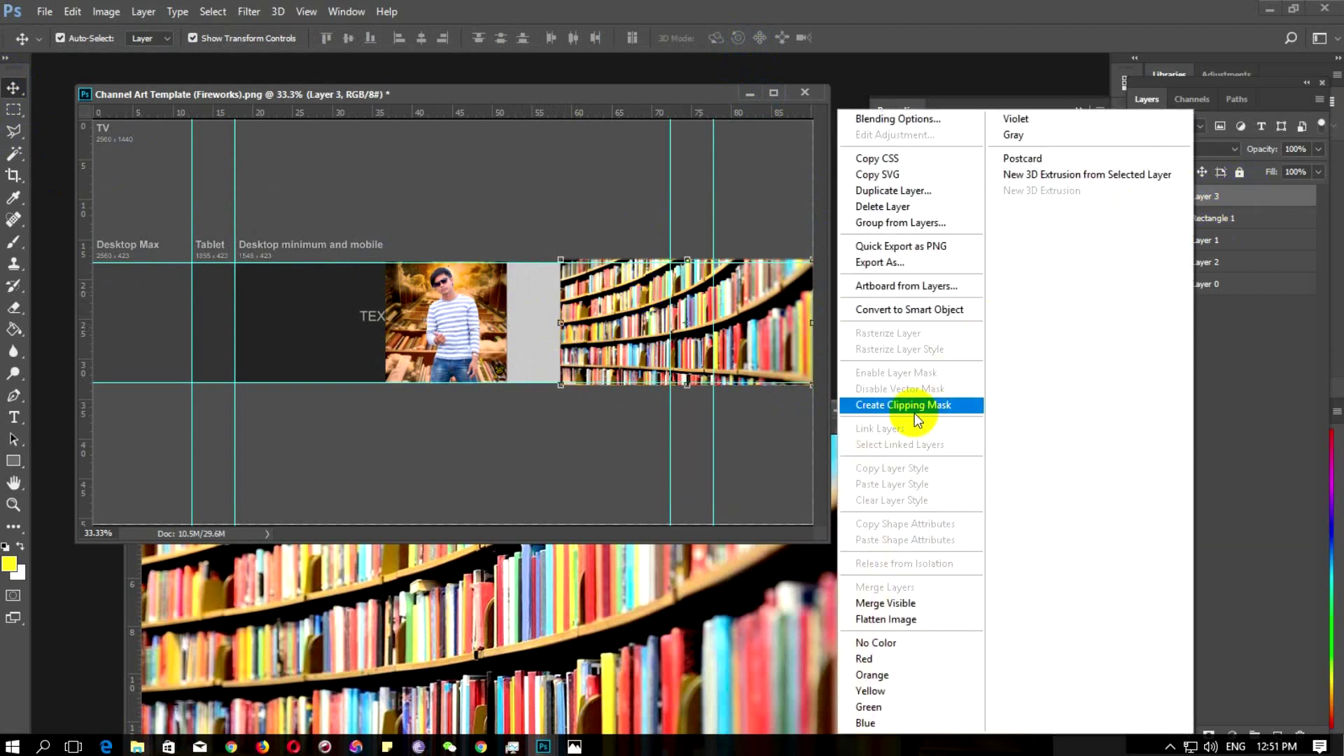
{"action": "left_click", "coordinate": [914, 412]}
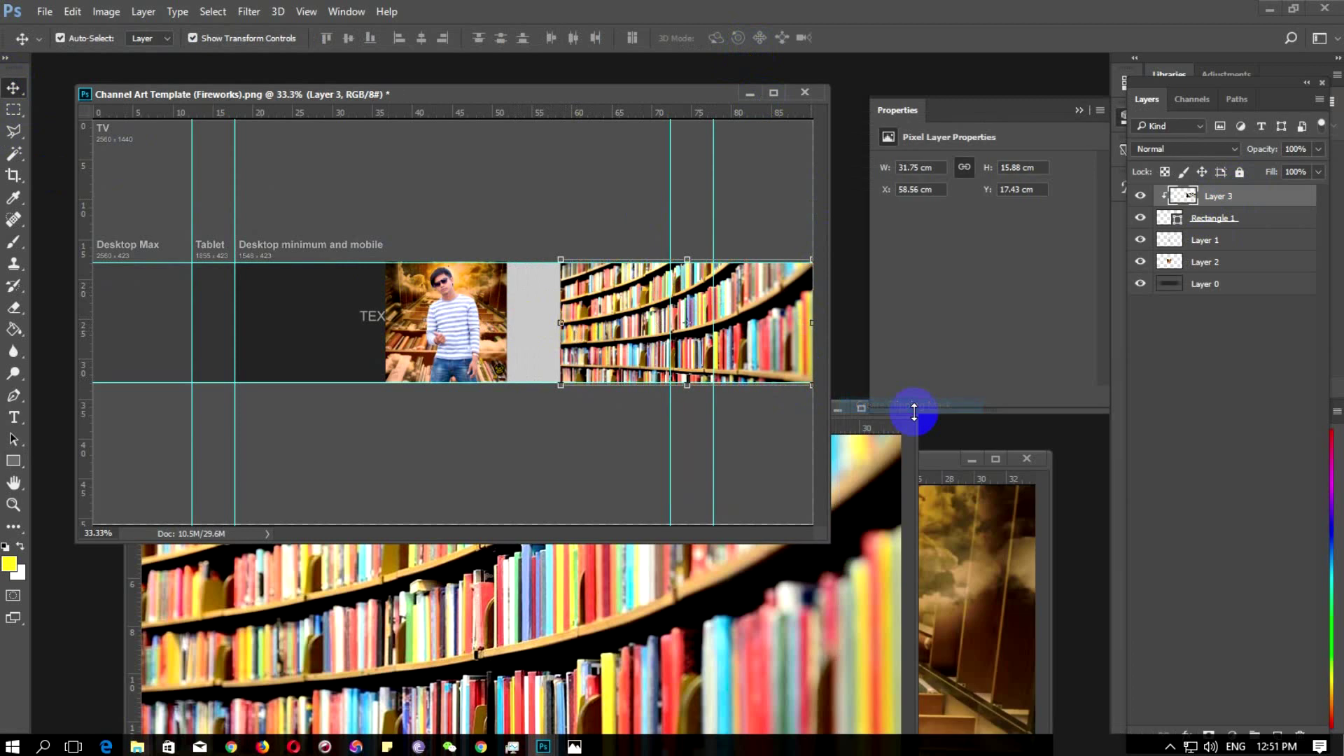
{"action": "left_click", "coordinate": [561, 387]}
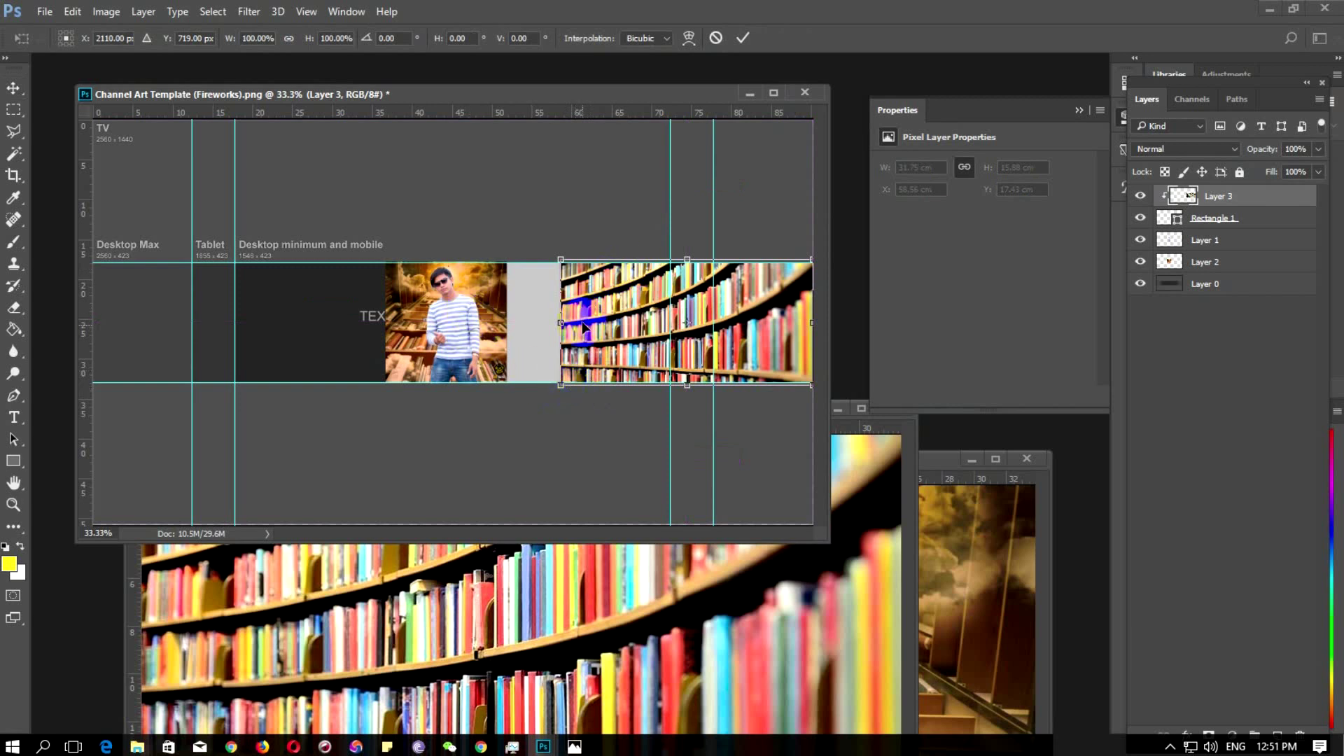
{"action": "left_click", "coordinate": [743, 39]}
{"action": "left_click", "coordinate": [570, 276]}
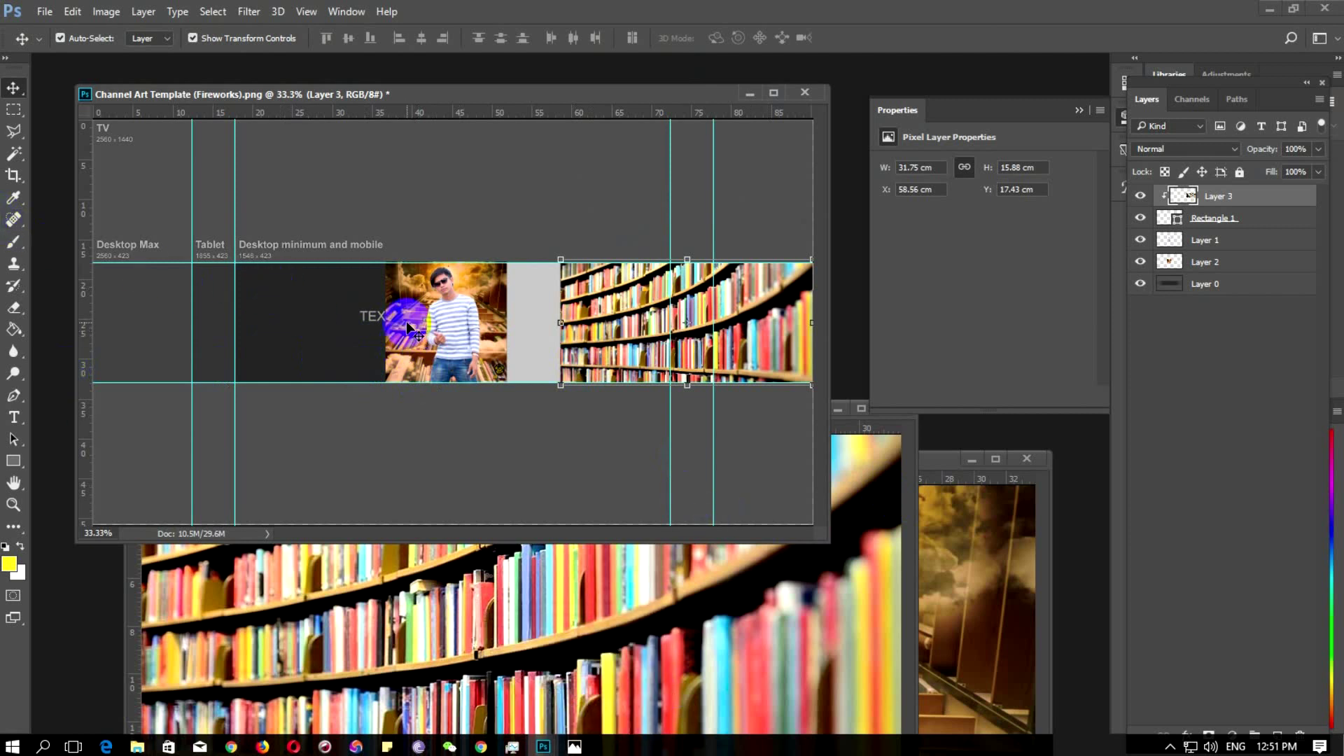
{"action": "left_click", "coordinate": [308, 330]}
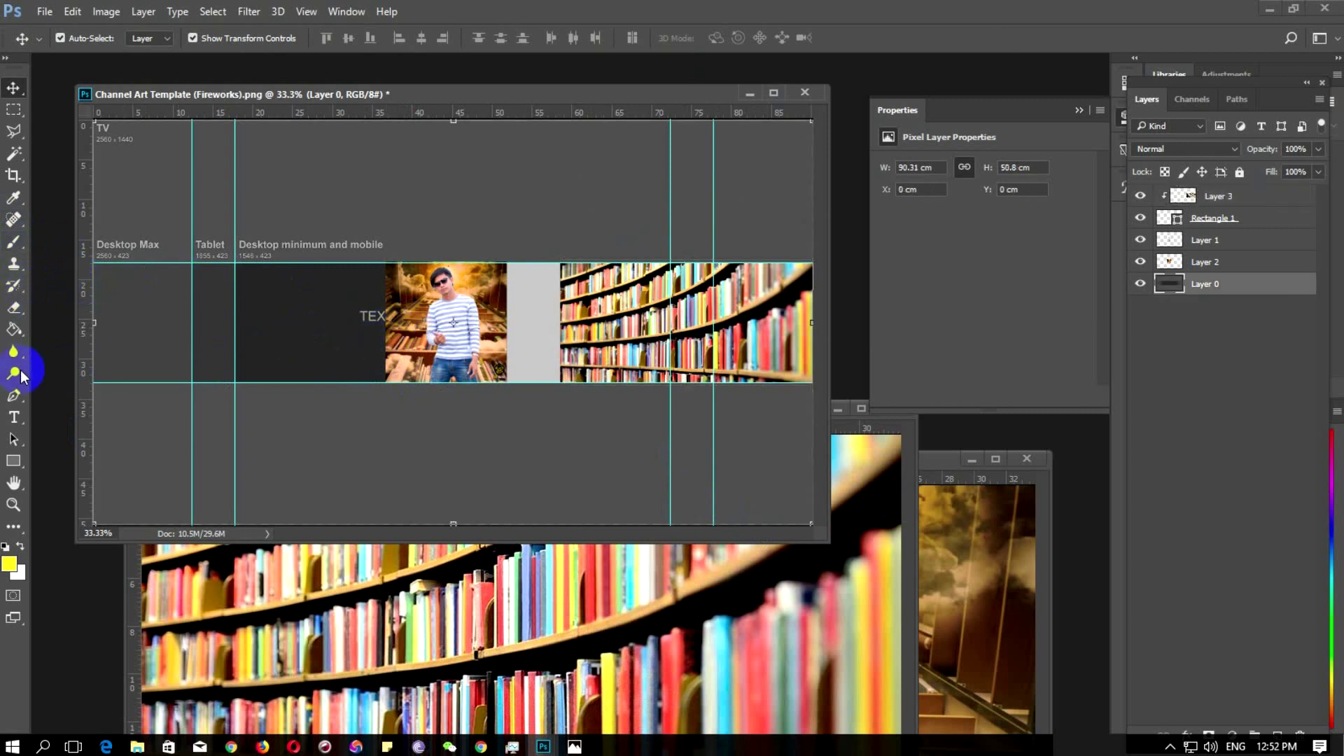
Draw a grey rectangle across the banner's left area and add a vertical guide at the photo's centre
{"action": "left_click", "coordinate": [13, 460]}
{"action": "mouse_move", "coordinate": [236, 264]}
{"action": "left_mouse_down"}
{"action": "mouse_move", "coordinate": [577, 367]}
{"action": "mouse_move", "coordinate": [676, 381]}
{"action": "left_mouse_up"}
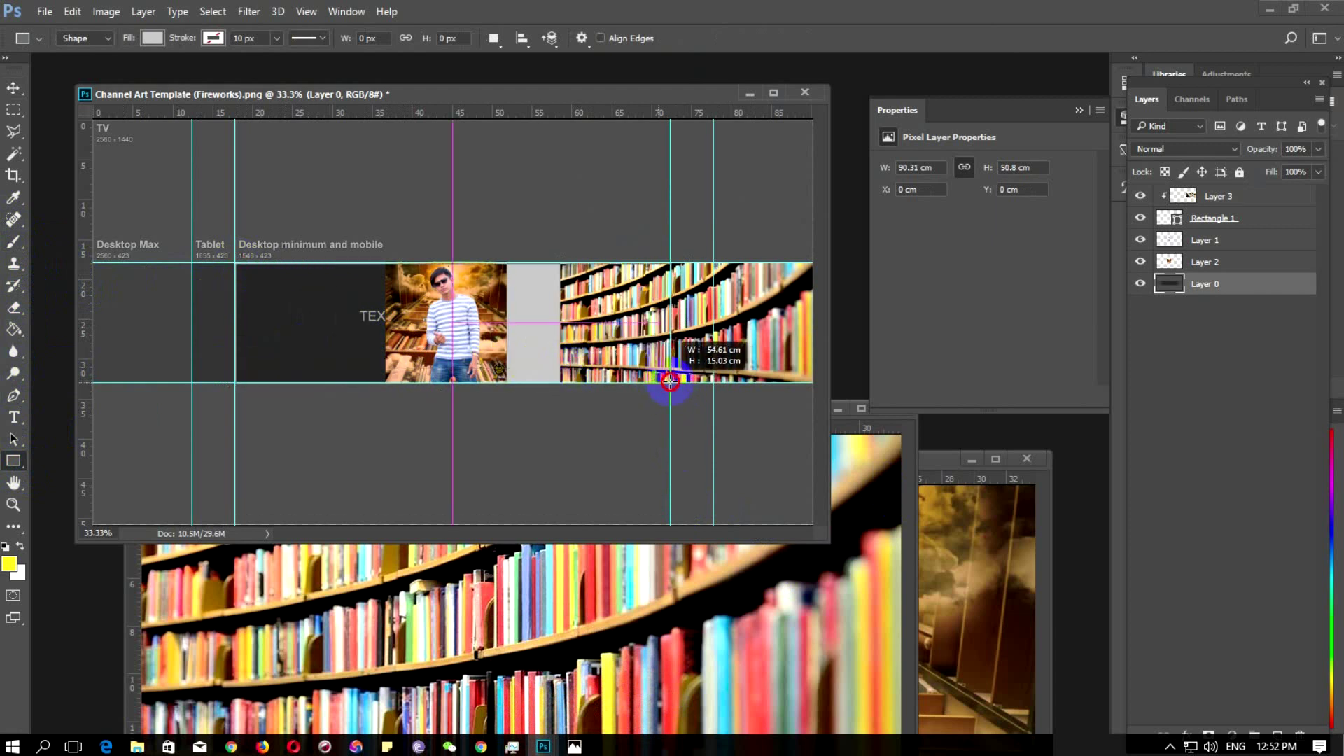
{"action": "left_click_drag", "start_coordinate": [674, 384], "coordinate": [672, 384]}
{"action": "left_click", "coordinate": [12, 89]}
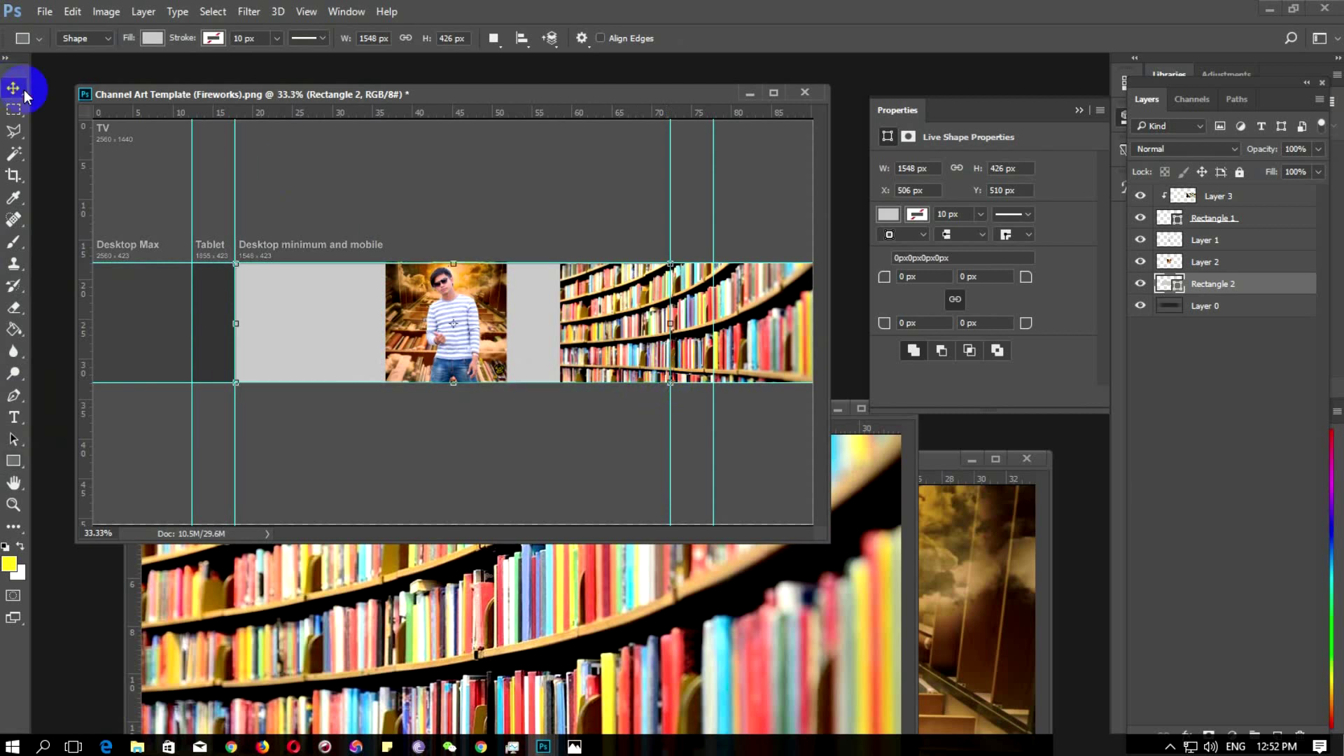
{"action": "left_click_drag", "start_coordinate": [97, 285], "coordinate": [453, 308]}
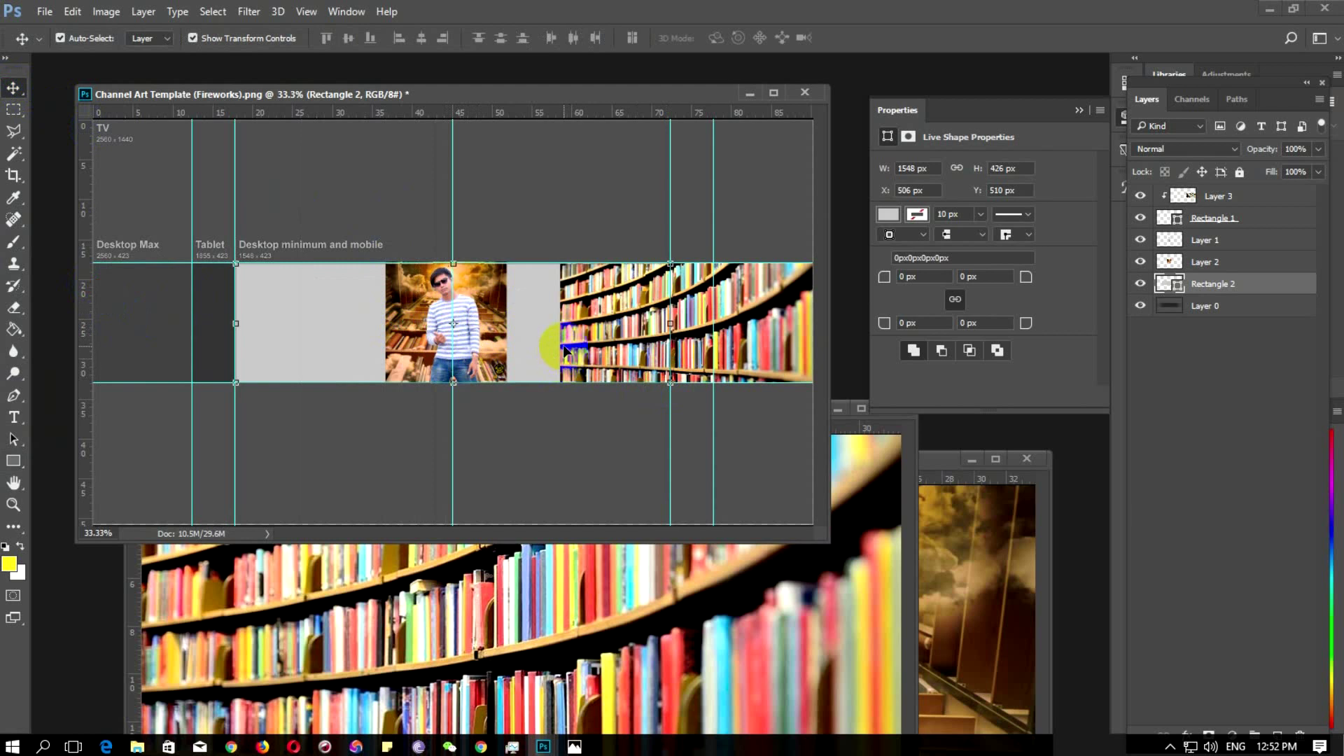
{"action": "left_click", "coordinate": [492, 325]}
{"action": "left_click", "coordinate": [381, 325]}
{"action": "left_click", "coordinate": [114, 285]}
{"action": "left_click", "coordinate": [402, 311]}
Resize Rectangle 2 to 1040 x 440 px, from the left edge up to the man's photo
{"action": "left_click_drag", "start_coordinate": [342, 320], "coordinate": [201, 315]}
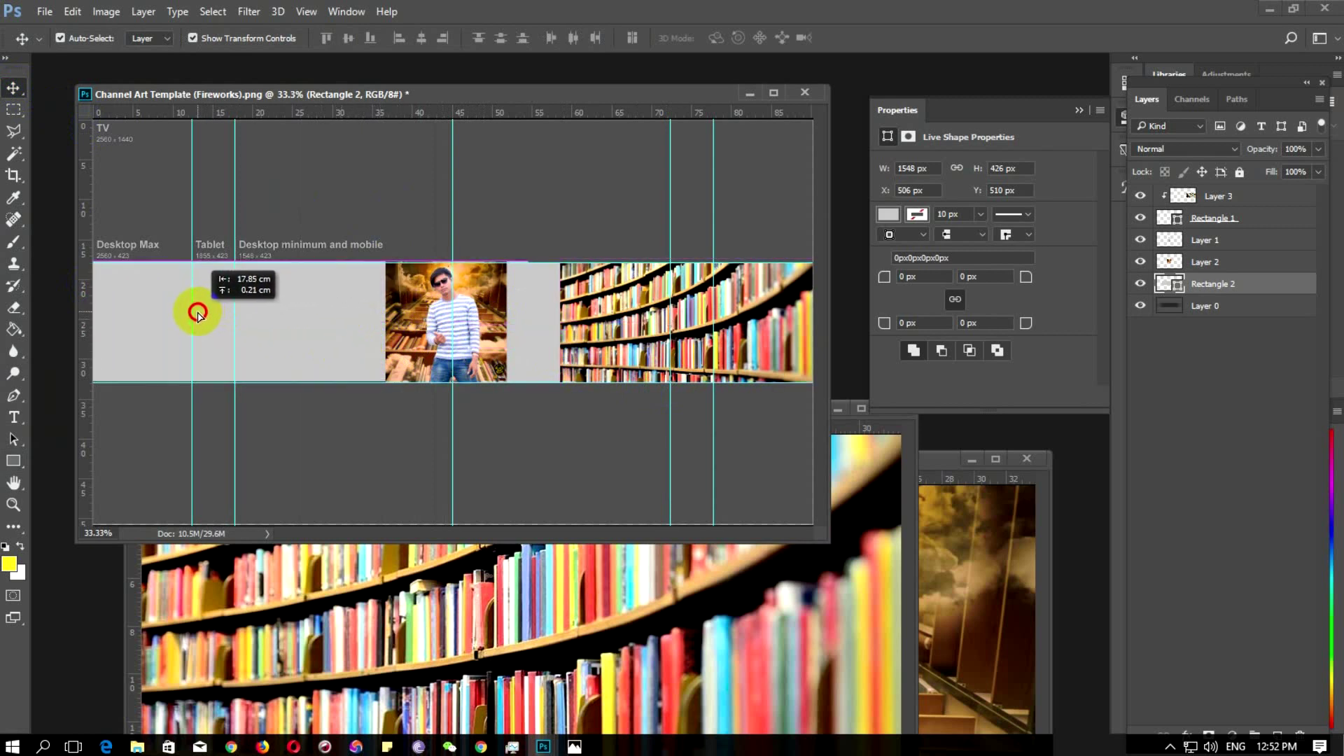
{"action": "left_click_drag", "start_coordinate": [201, 315], "coordinate": [199, 313]}
{"action": "left_click_drag", "start_coordinate": [529, 321], "coordinate": [387, 322]}
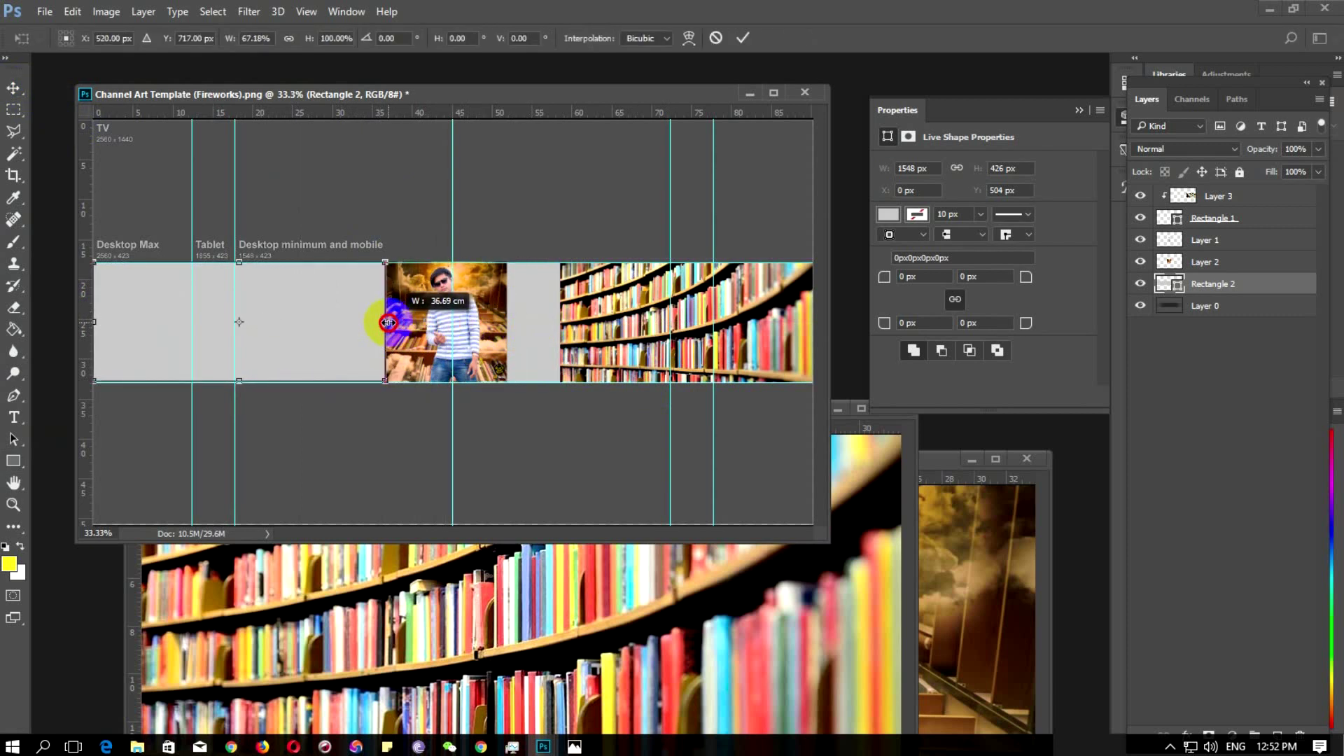
{"action": "left_click_drag", "start_coordinate": [239, 381], "coordinate": [240, 382]}
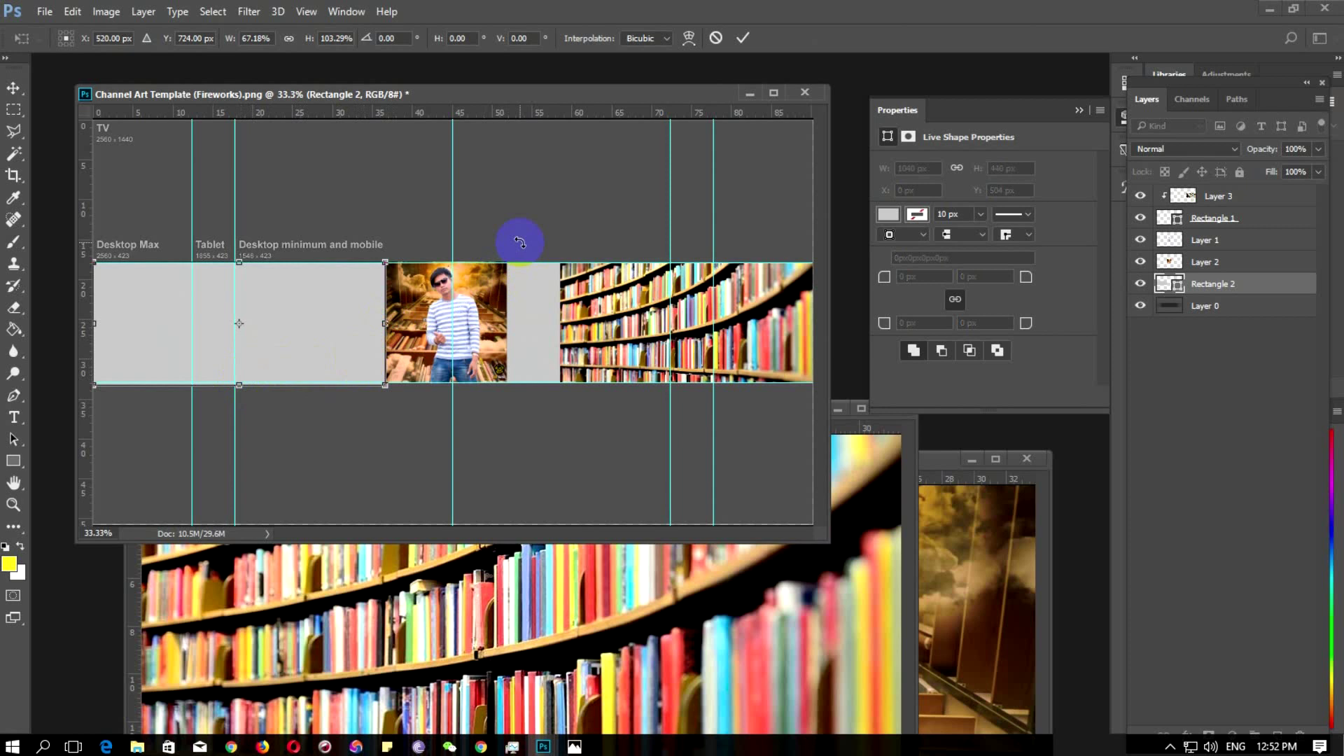
{"action": "left_click", "coordinate": [743, 38]}
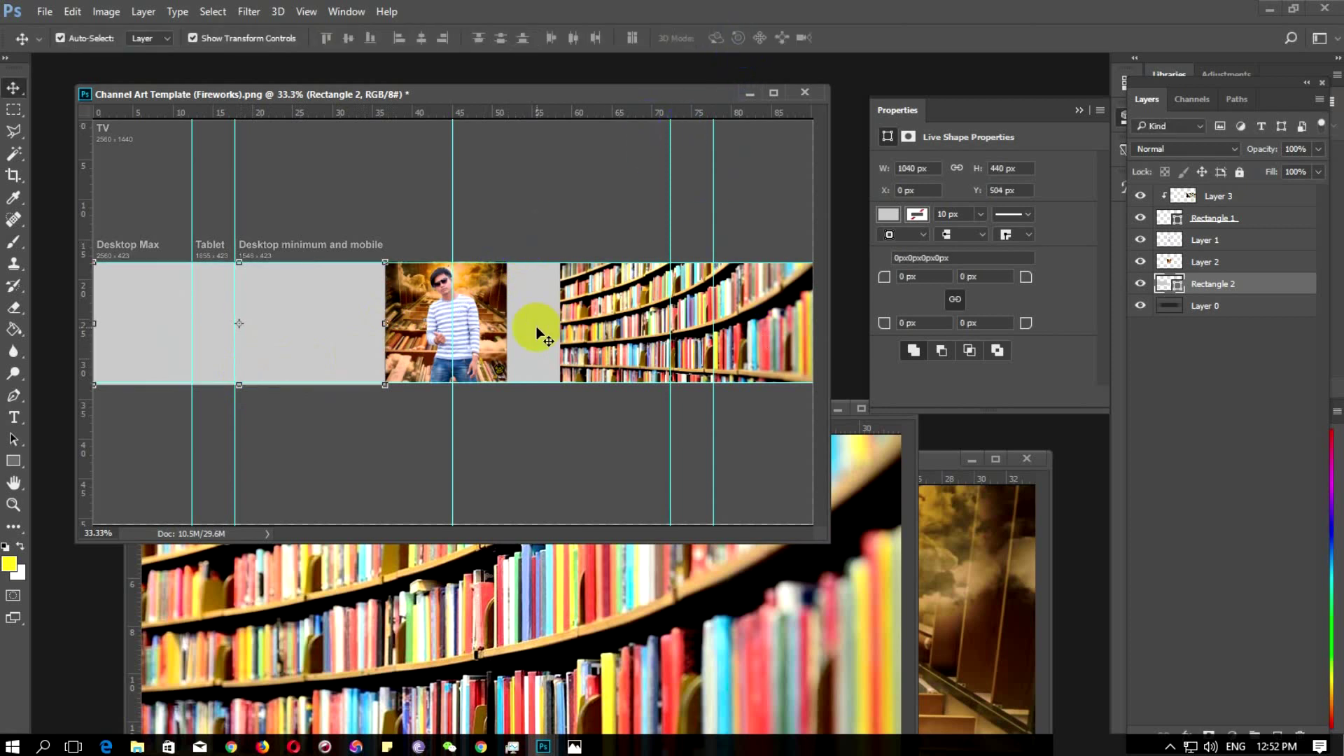
Copy the bookshelf photo in as Layer 4, flip it horizontally, and stretch it across the left side
{"action": "left_click_drag", "start_coordinate": [886, 504], "coordinate": [546, 515]}
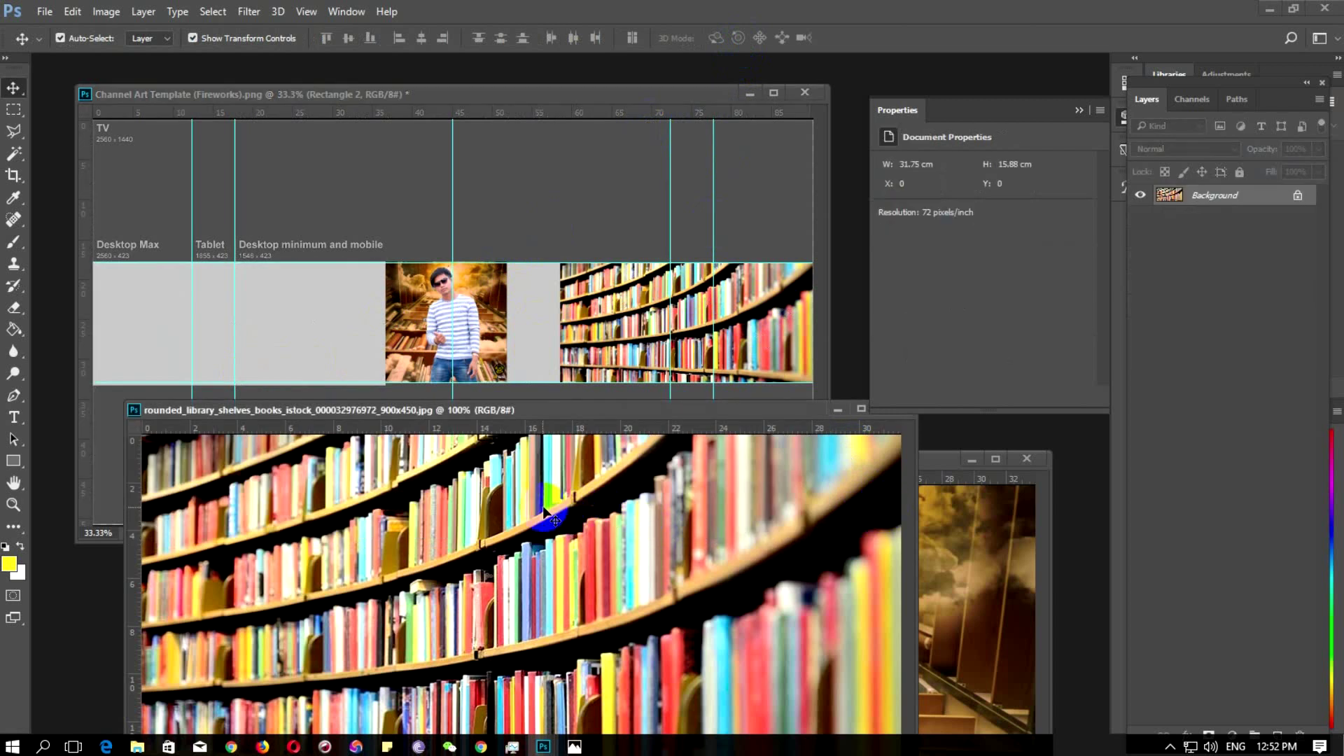
{"action": "left_click_drag", "start_coordinate": [545, 511], "coordinate": [256, 287]}
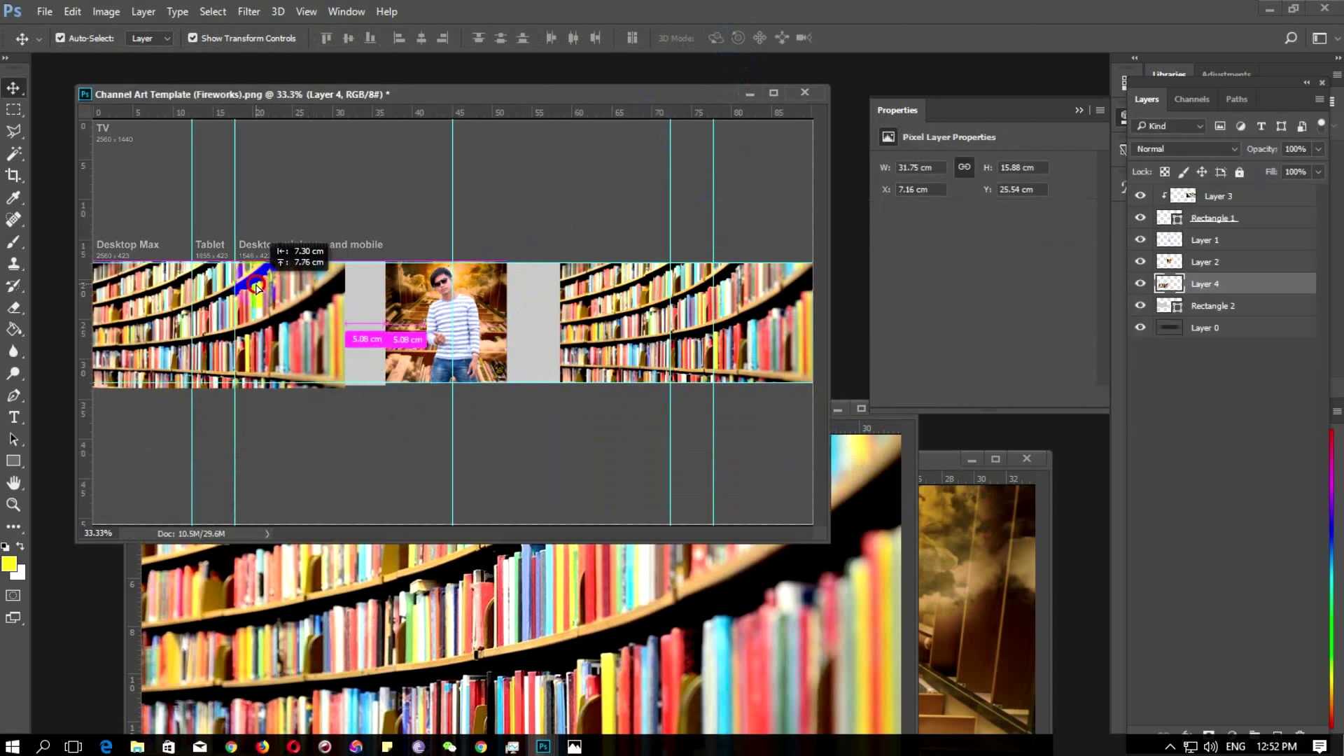
{"action": "left_click_drag", "start_coordinate": [256, 287], "coordinate": [283, 287]}
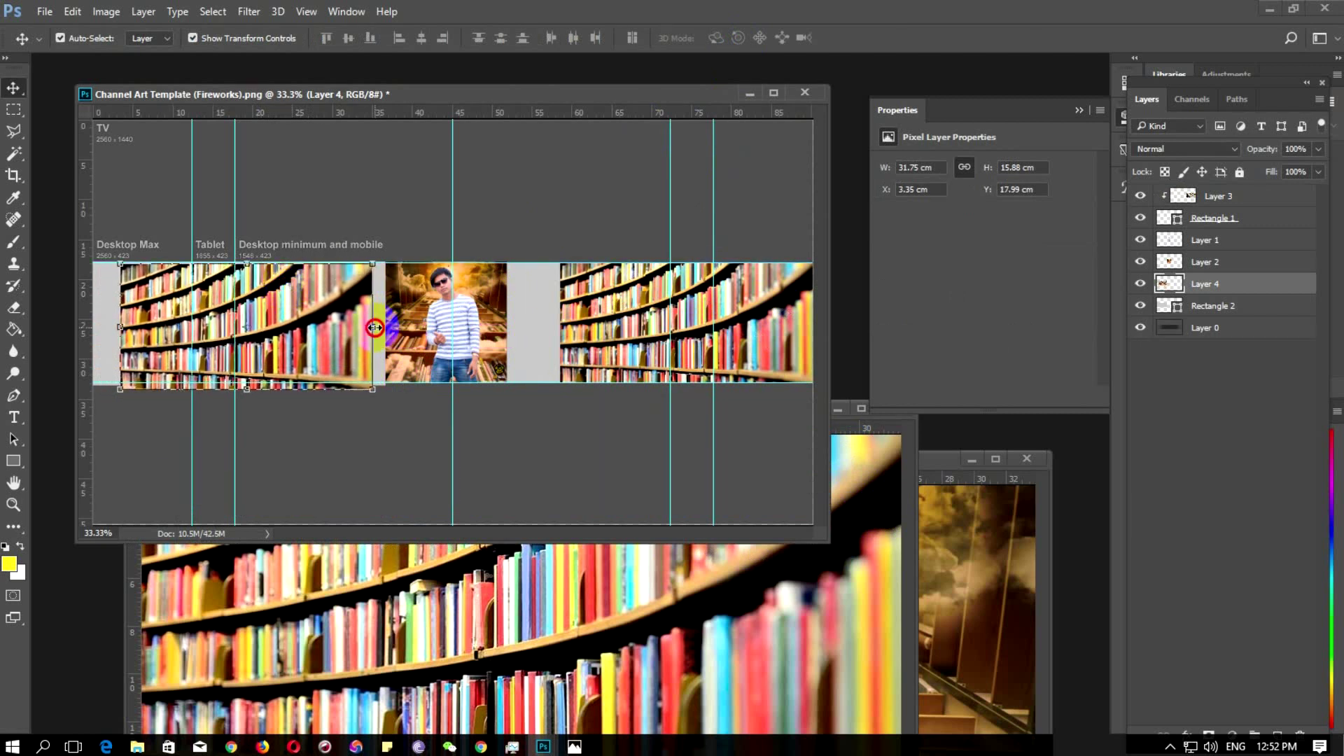
{"action": "left_click_drag", "start_coordinate": [374, 327], "coordinate": [175, 327]}
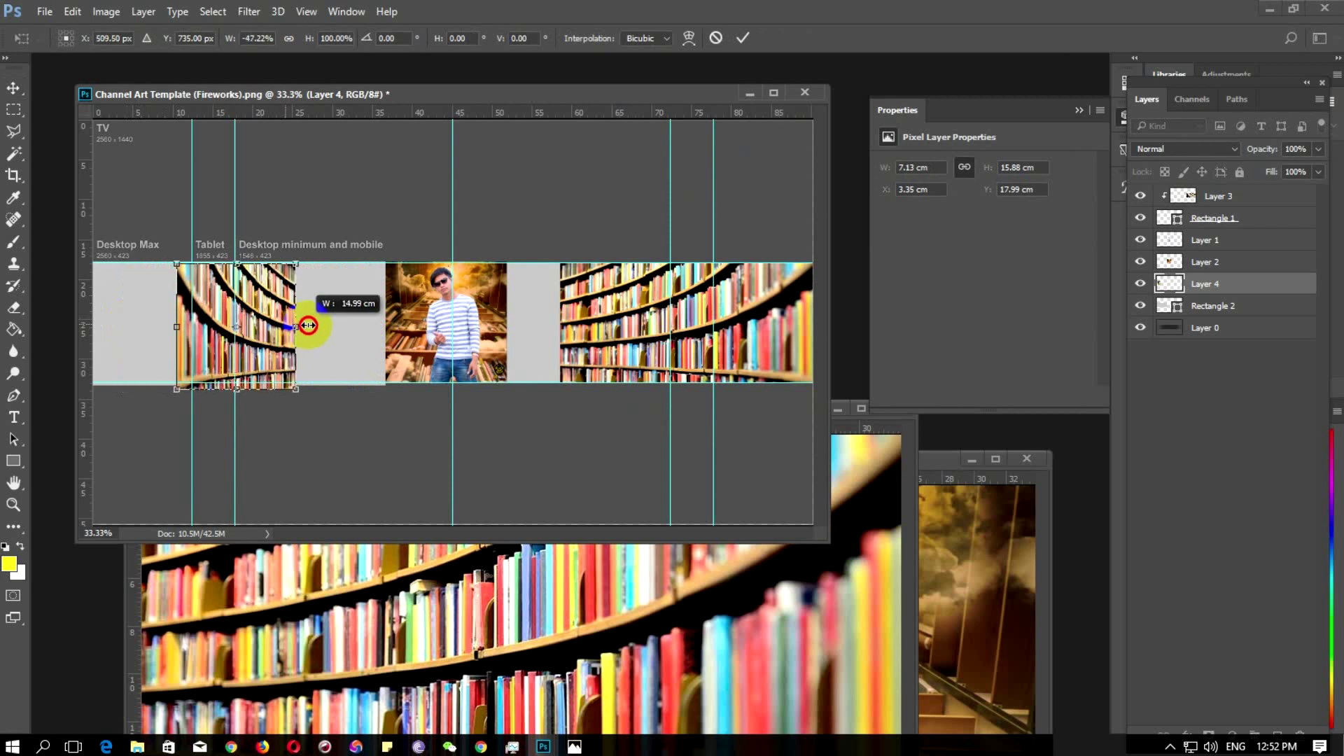
{"action": "mouse_move", "coordinate": [121, 326]}
{"action": "left_mouse_down"}
{"action": "mouse_move", "coordinate": [385, 327]}
{"action": "mouse_move", "coordinate": [236, 308]}
{"action": "left_mouse_up"}
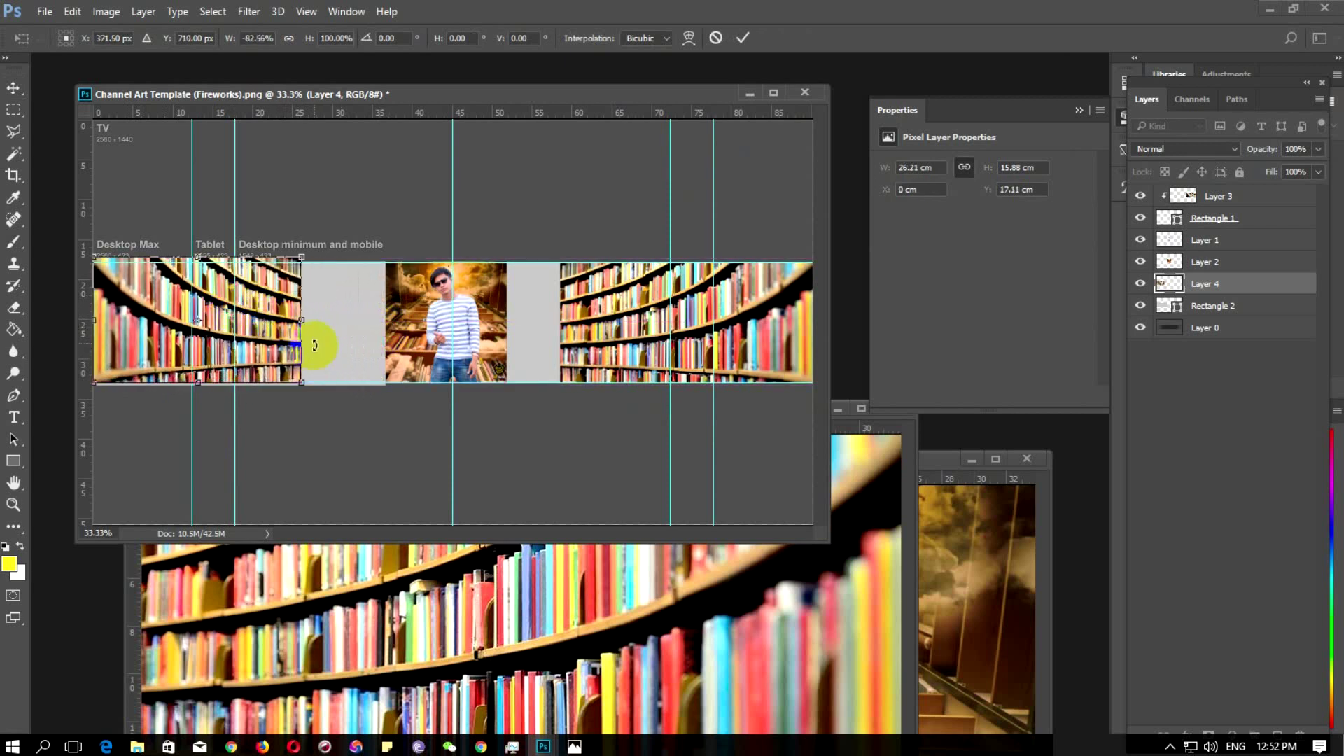
{"action": "left_click_drag", "start_coordinate": [302, 319], "coordinate": [353, 322]}
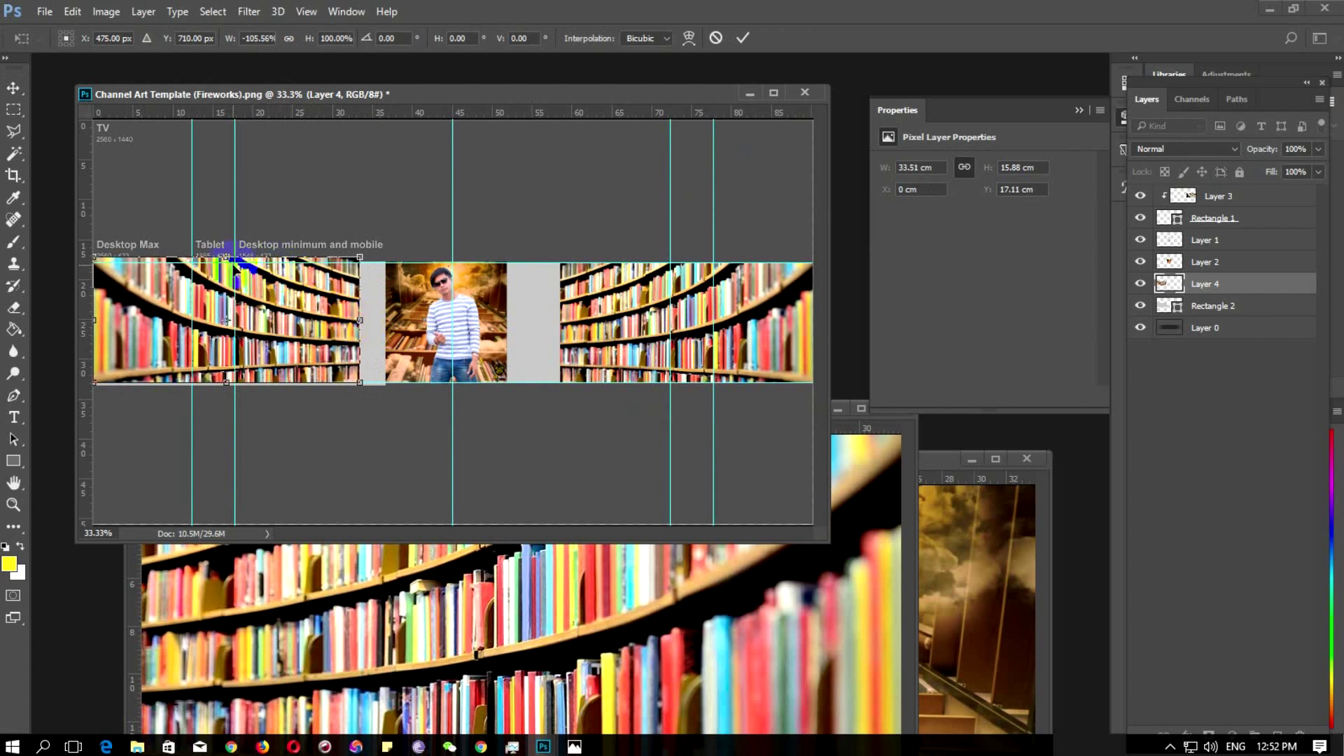
{"action": "left_click_drag", "start_coordinate": [226, 259], "coordinate": [226, 263]}
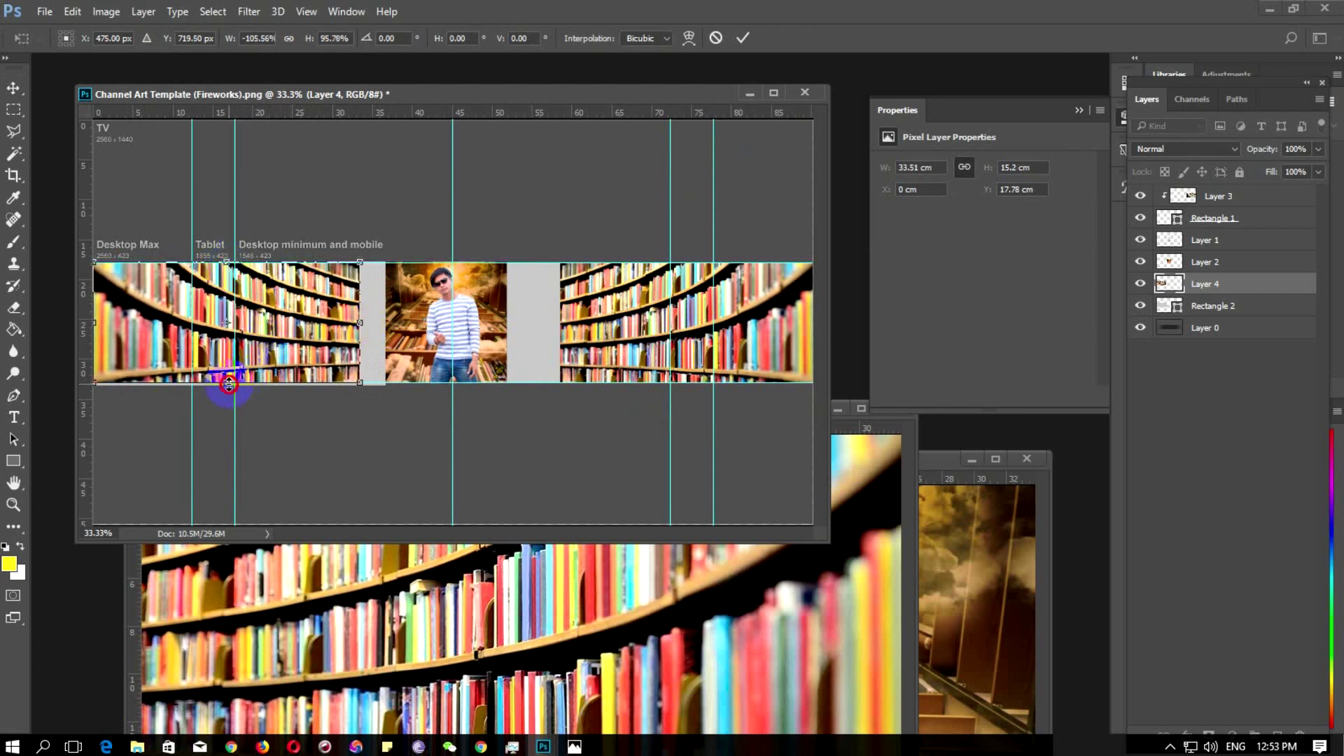
{"action": "left_click_drag", "start_coordinate": [228, 386], "coordinate": [229, 389]}
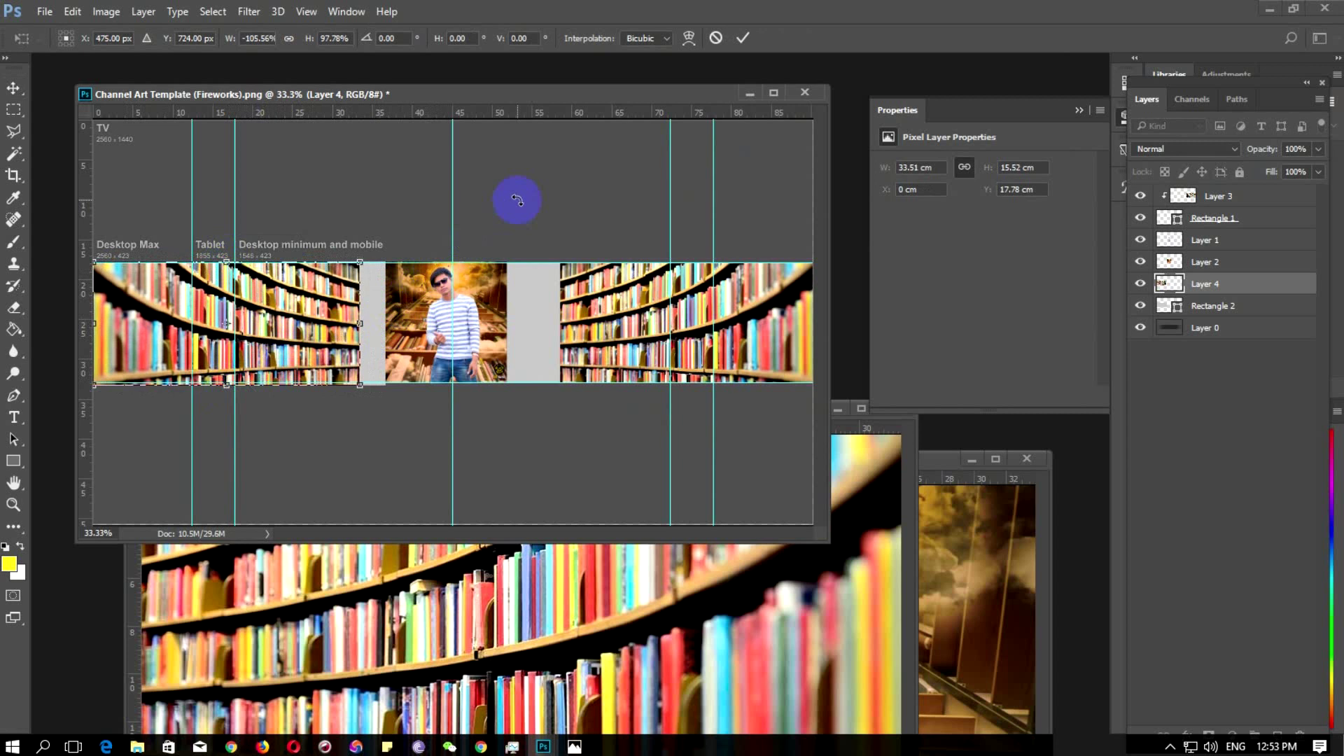
{"action": "left_click", "coordinate": [746, 40]}
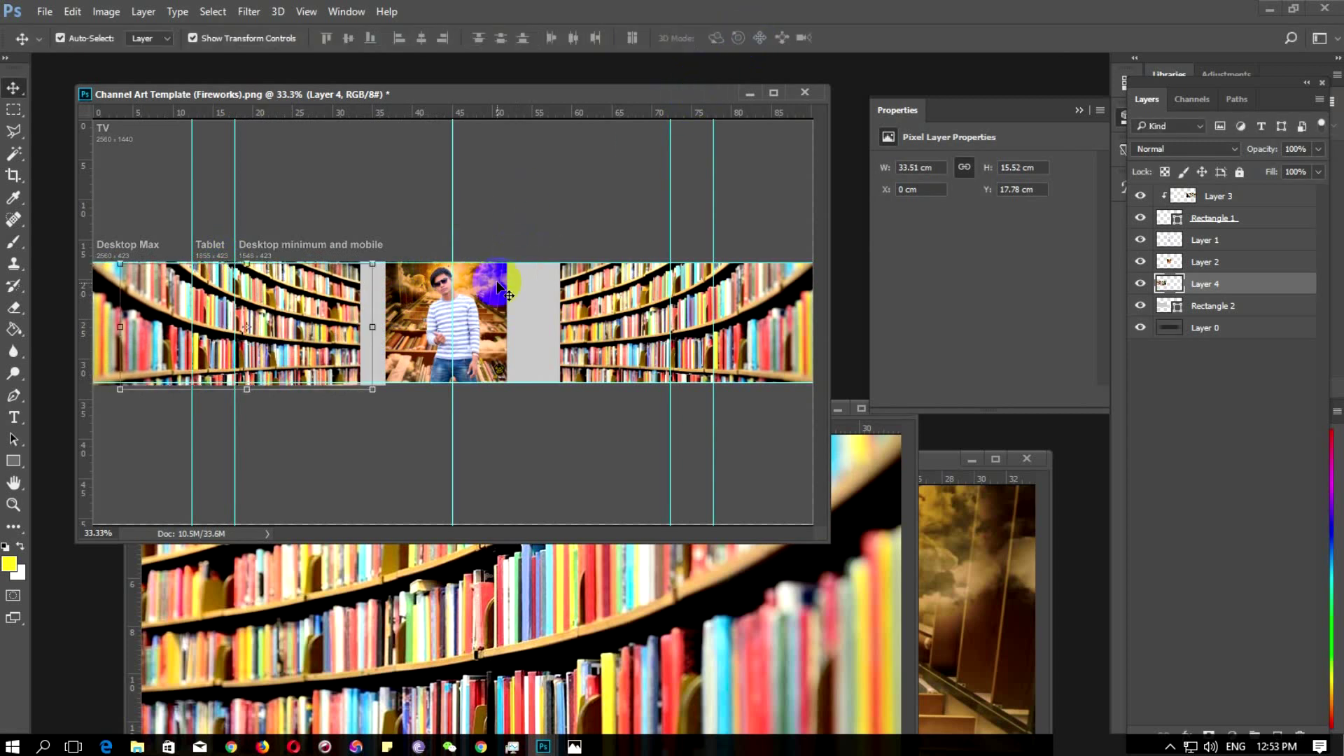
{"action": "left_click", "coordinate": [489, 287]}
{"action": "key", "text": "shift+Right"}
{"action": "key", "text": "shift+Right"}
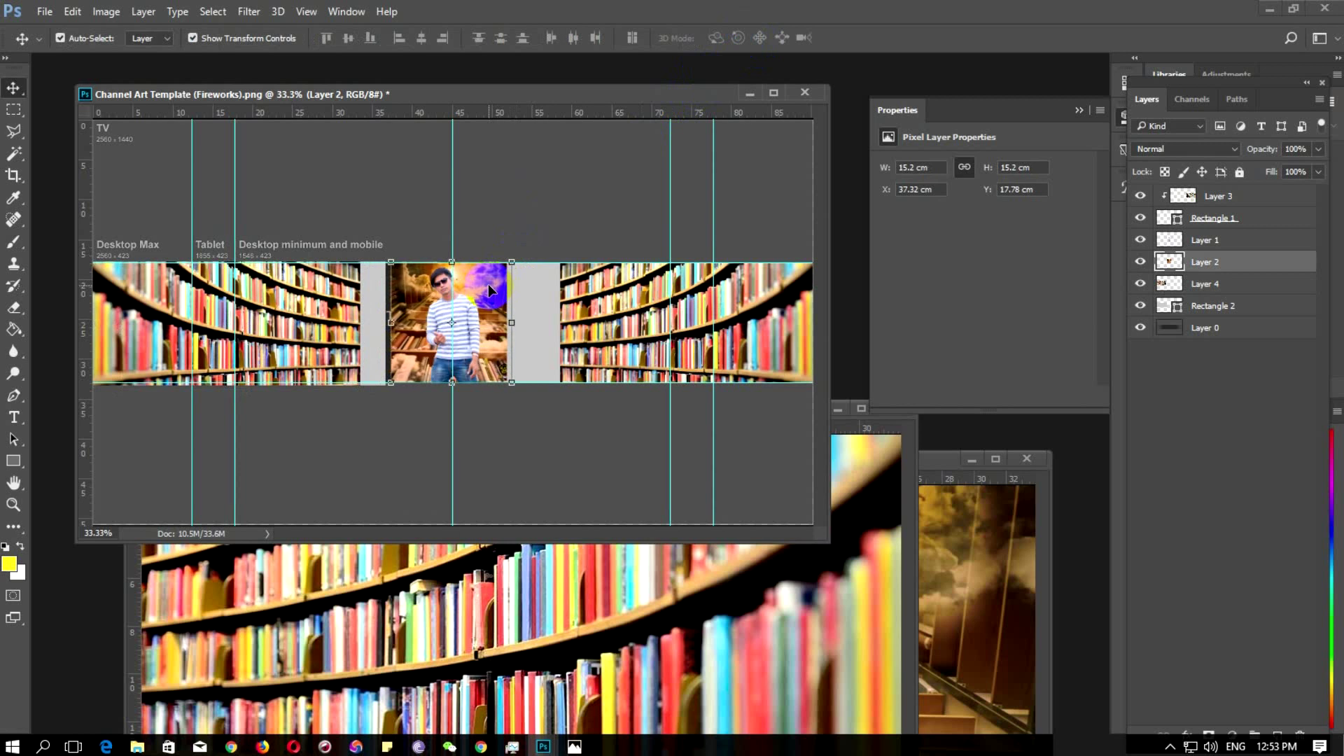
{"action": "key", "text": "shift+Left"}
{"action": "key", "text": "shift+Left"}
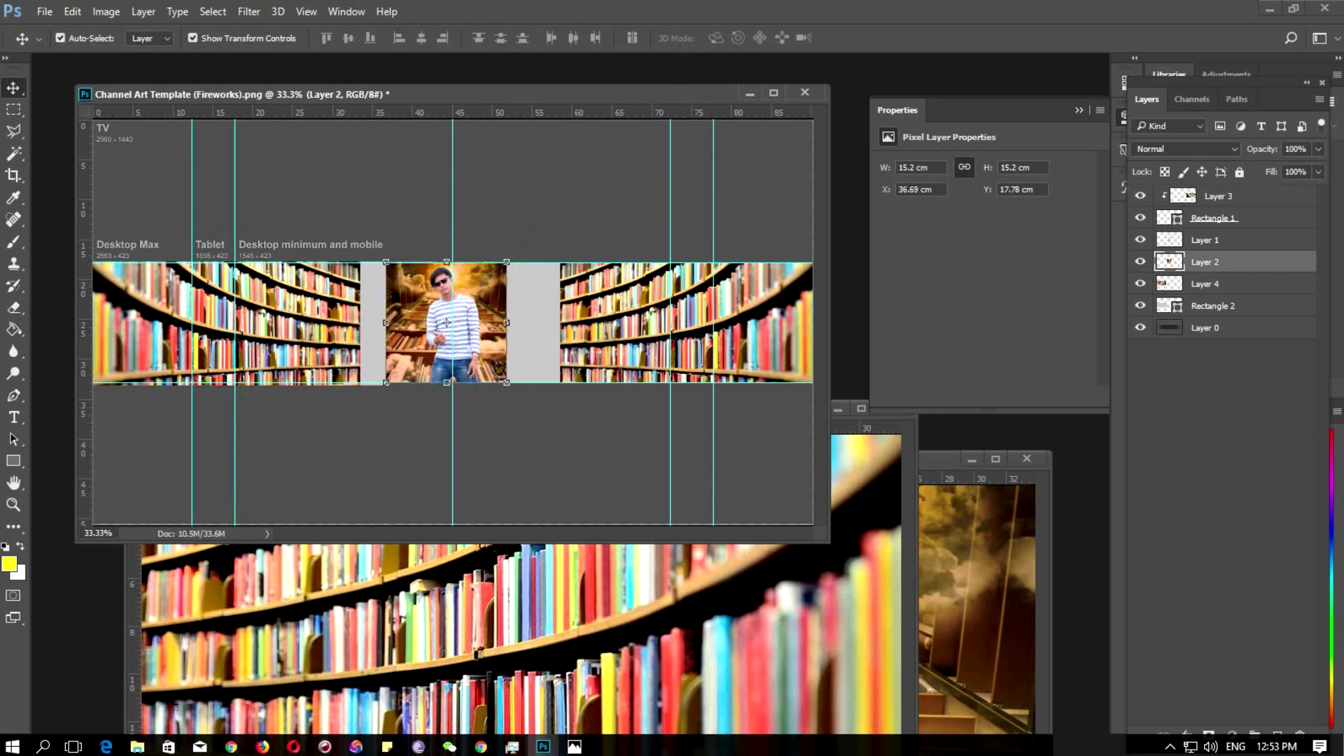
{"action": "left_click", "coordinate": [1211, 222], "text": "shift"}
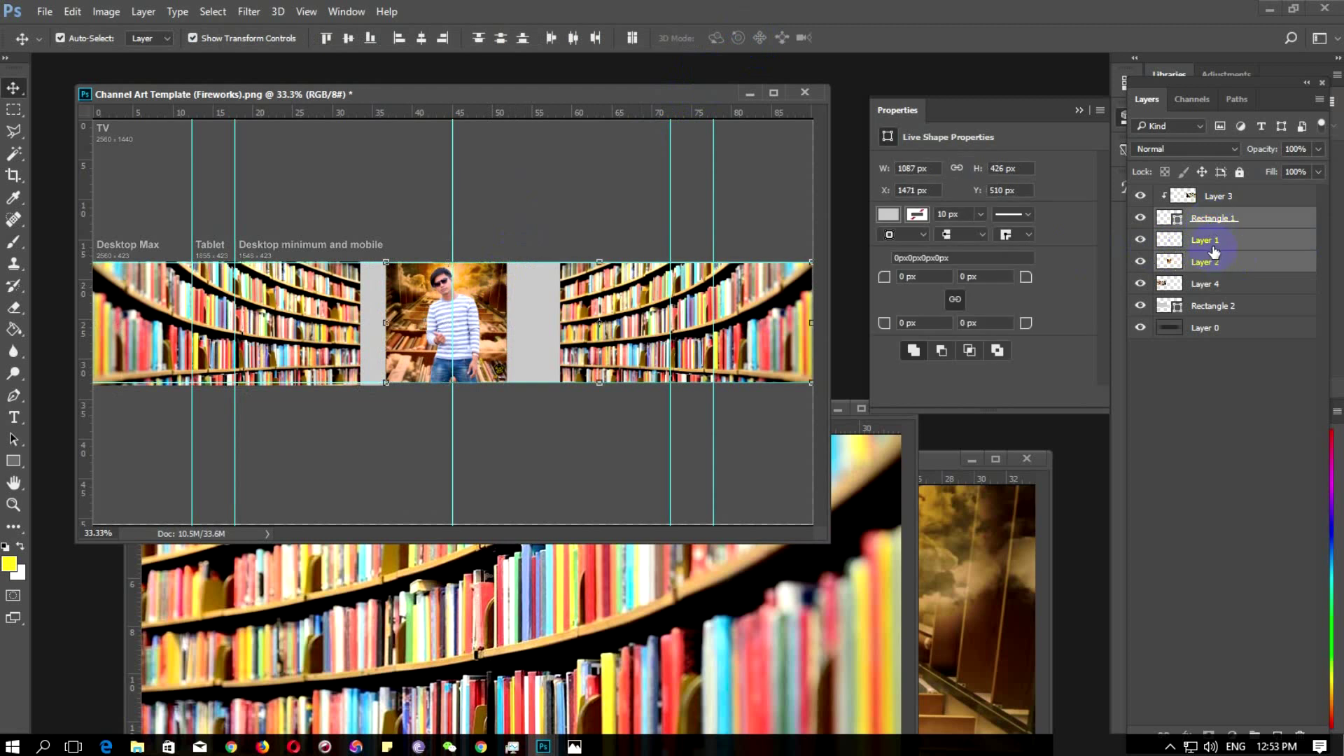
{"action": "left_click", "coordinate": [1211, 241]}
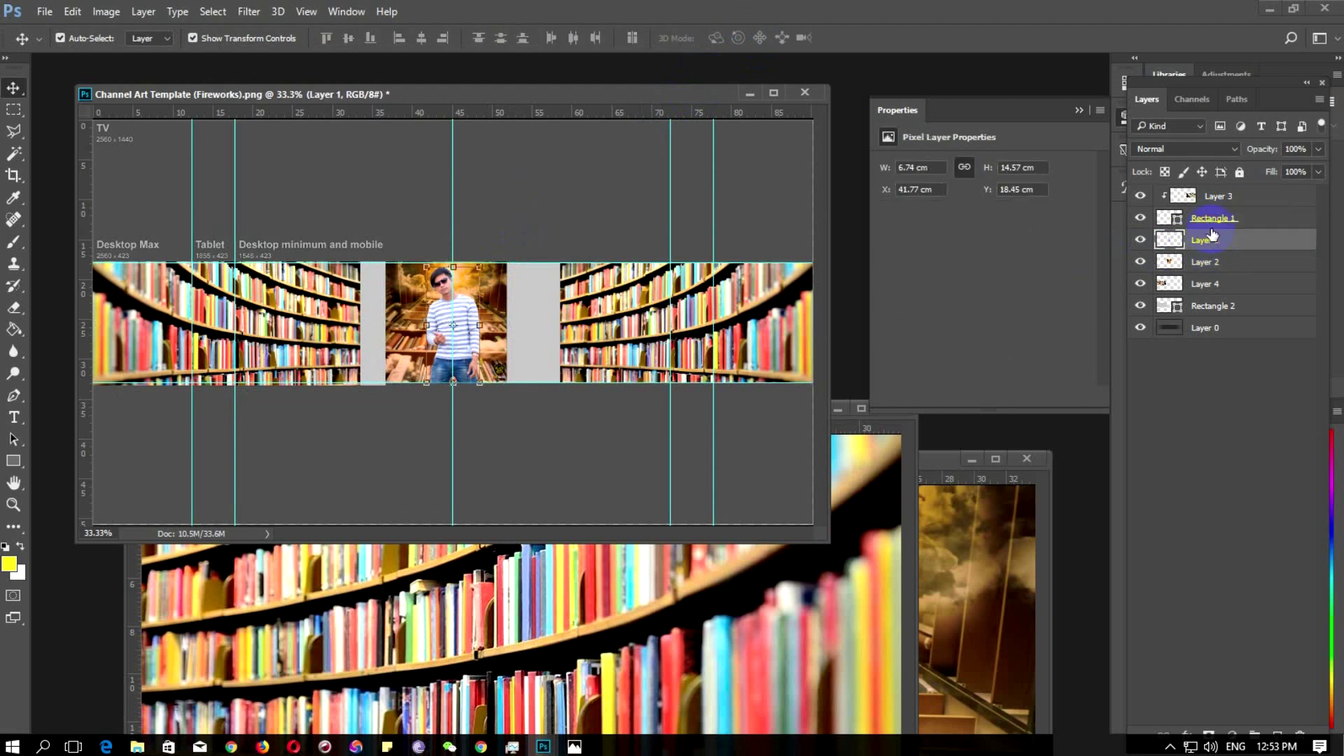
{"action": "left_click", "coordinate": [1210, 222]}
{"action": "left_click", "coordinate": [1210, 199], "text": "shift"}
{"action": "left_click", "coordinate": [1210, 242]}
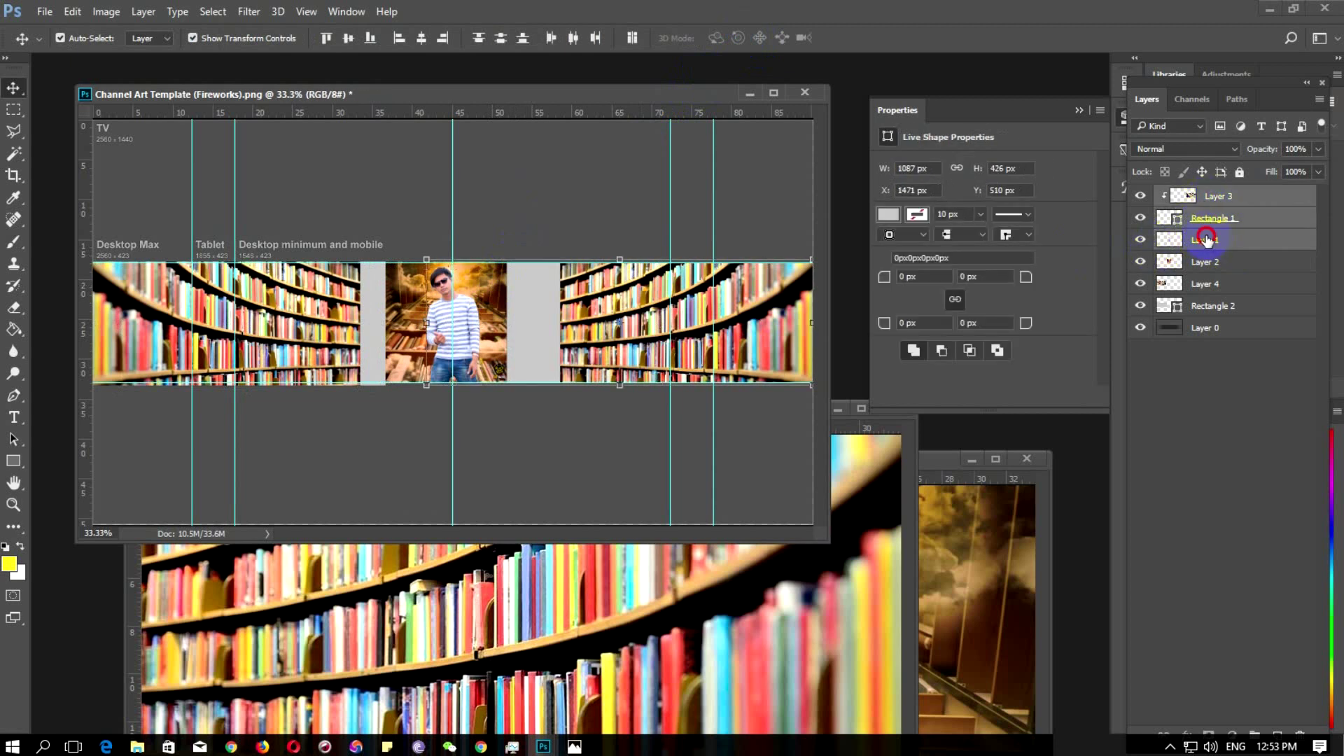
{"action": "left_click", "coordinate": [1206, 240]}
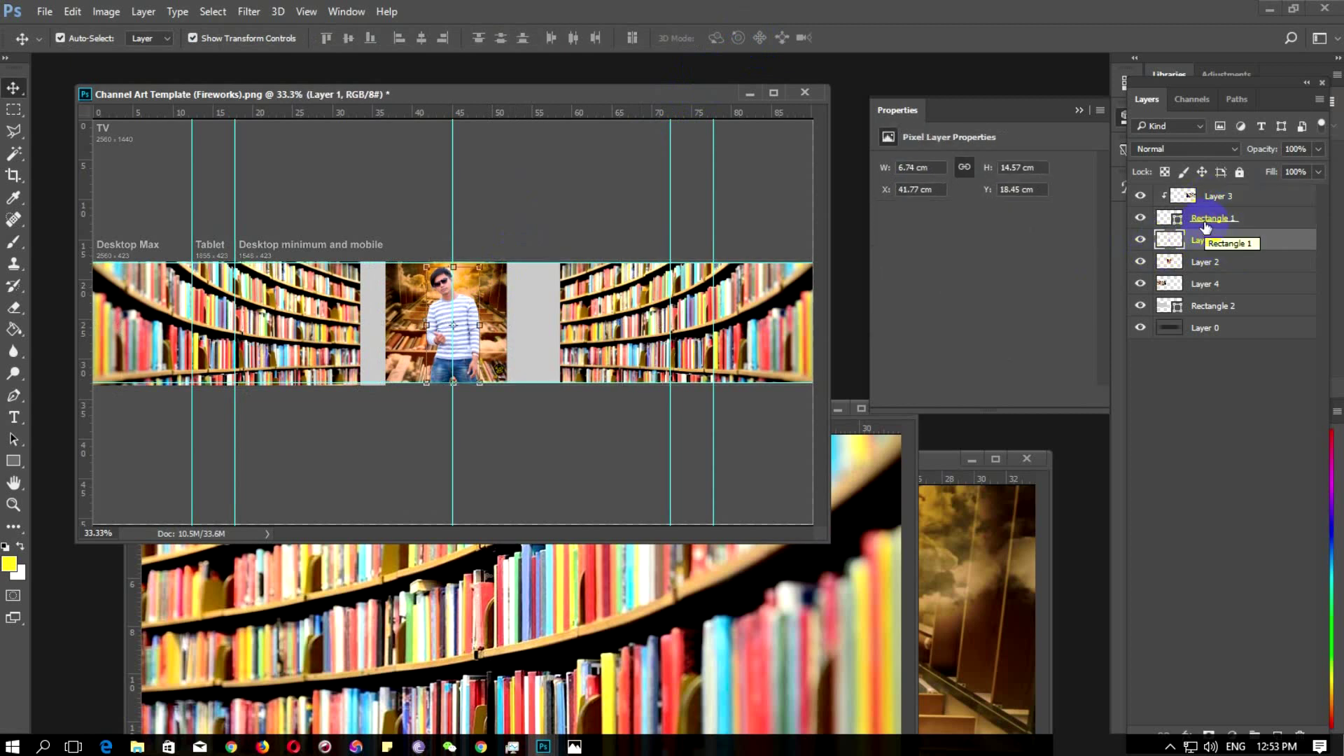
{"action": "left_click", "coordinate": [1205, 222], "text": "shift"}
{"action": "left_click", "coordinate": [1194, 242]}
{"action": "left_click_drag", "start_coordinate": [1192, 247], "coordinate": [1199, 245]}
{"action": "left_click", "coordinate": [1201, 263], "text": "shift"}
{"action": "left_click", "coordinate": [1216, 308]}
{"action": "left_click", "coordinate": [1216, 220]}
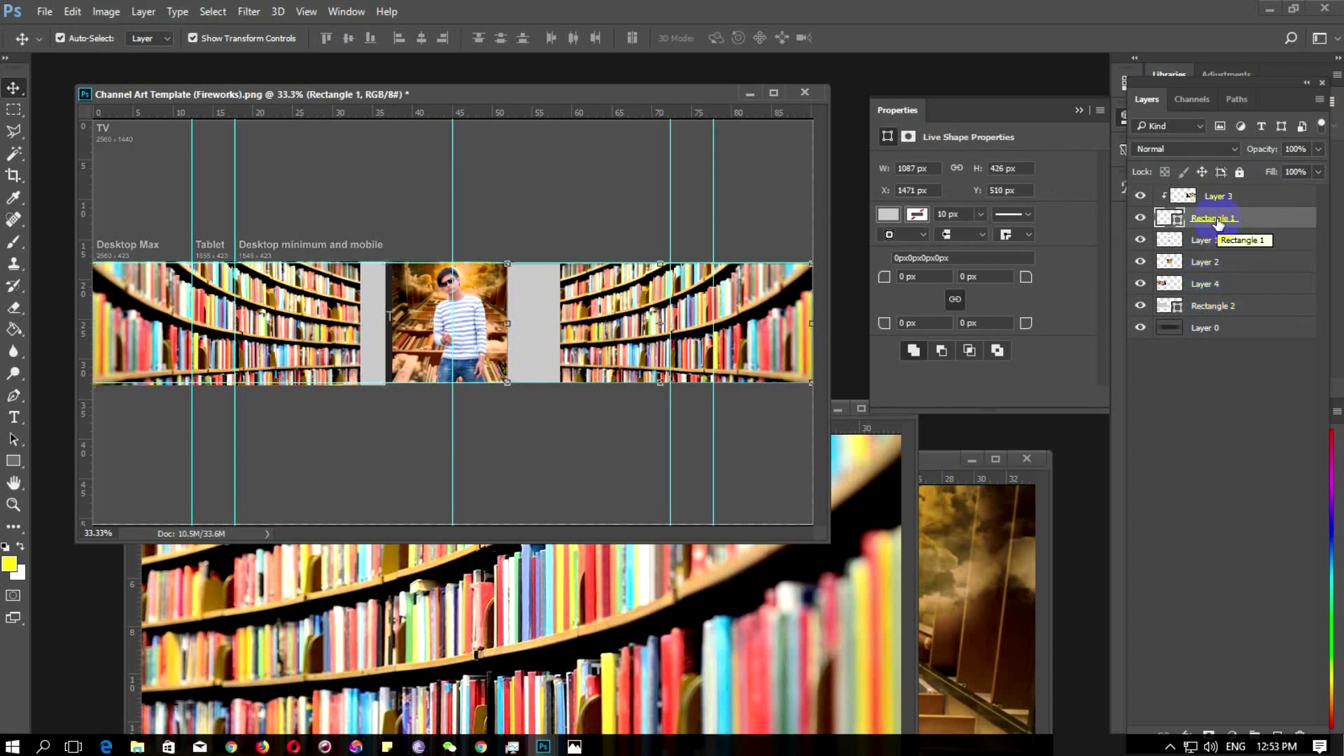
{"action": "left_click", "coordinate": [1204, 326]}
{"action": "left_click", "coordinate": [382, 308]}
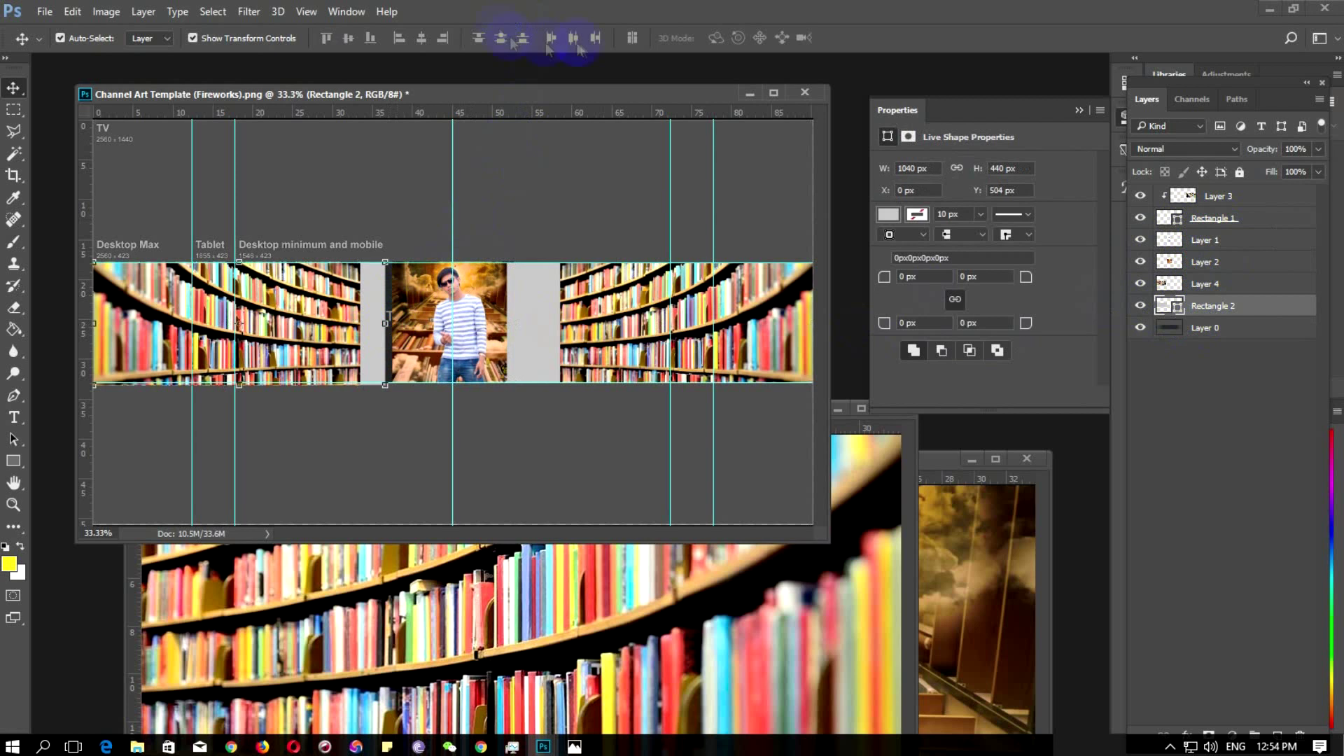
Widen the left bookshelf photo with Free Transform so it meets the man's photo
{"action": "left_click", "coordinate": [324, 322]}
{"action": "key", "text": "ctrl+t"}
{"action": "left_click_drag", "start_coordinate": [360, 323], "coordinate": [392, 322]}
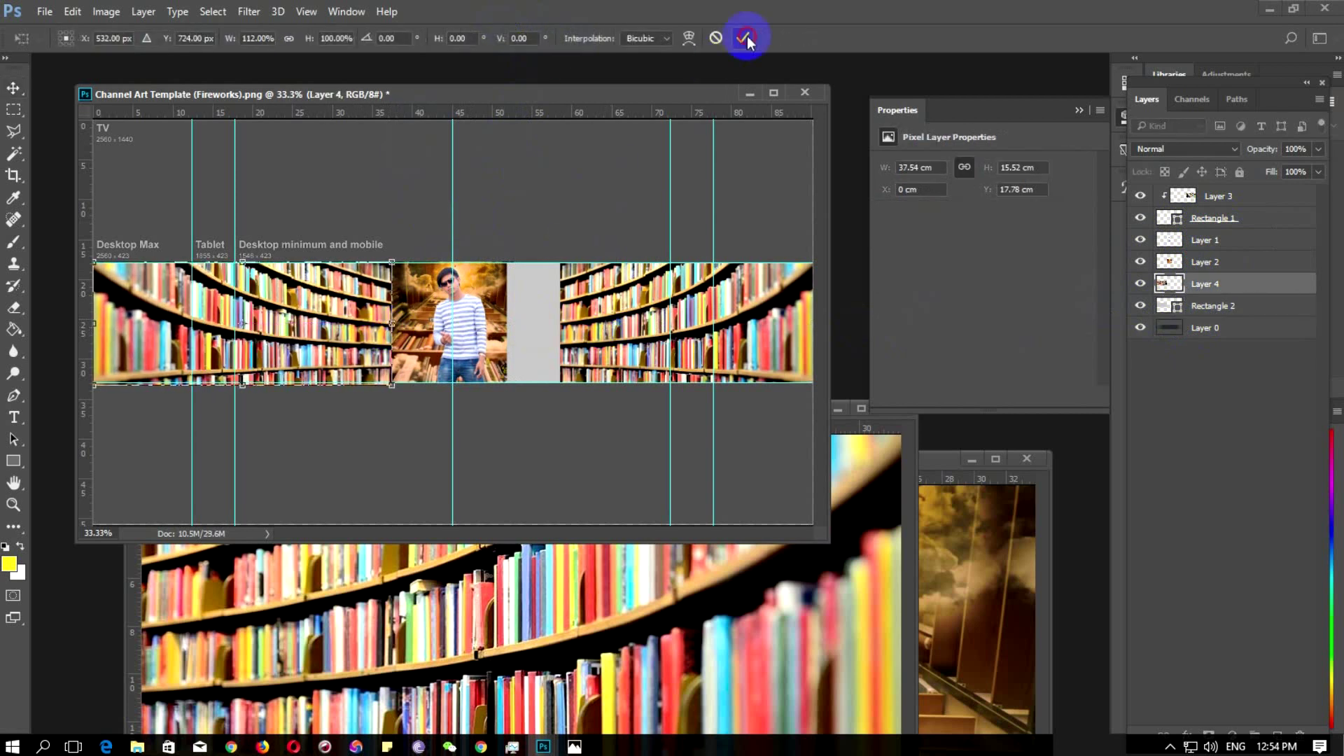
{"action": "left_click", "coordinate": [743, 38]}
{"action": "left_click", "coordinate": [562, 323]}
{"action": "key", "text": "ctrl+t"}
{"action": "left_click", "coordinate": [743, 38]}
Adjust the man's photo with Free Transform, keeping it at its original width
{"action": "left_click", "coordinate": [350, 308]}
{"action": "key", "text": "ctrl+t"}
{"action": "left_click", "coordinate": [743, 38]}
{"action": "left_click_drag", "start_coordinate": [392, 322], "coordinate": [376, 323]}
{"action": "left_click", "coordinate": [448, 322]}
{"action": "key", "text": "ctrl+t"}
{"action": "mouse_move", "coordinate": [507, 322]}
{"action": "left_mouse_down"}
{"action": "mouse_move", "coordinate": [546, 321]}
{"action": "mouse_move", "coordinate": [514, 323]}
{"action": "left_mouse_up"}
{"action": "left_click_drag", "start_coordinate": [375, 322], "coordinate": [393, 322]}
{"action": "left_click", "coordinate": [743, 38]}
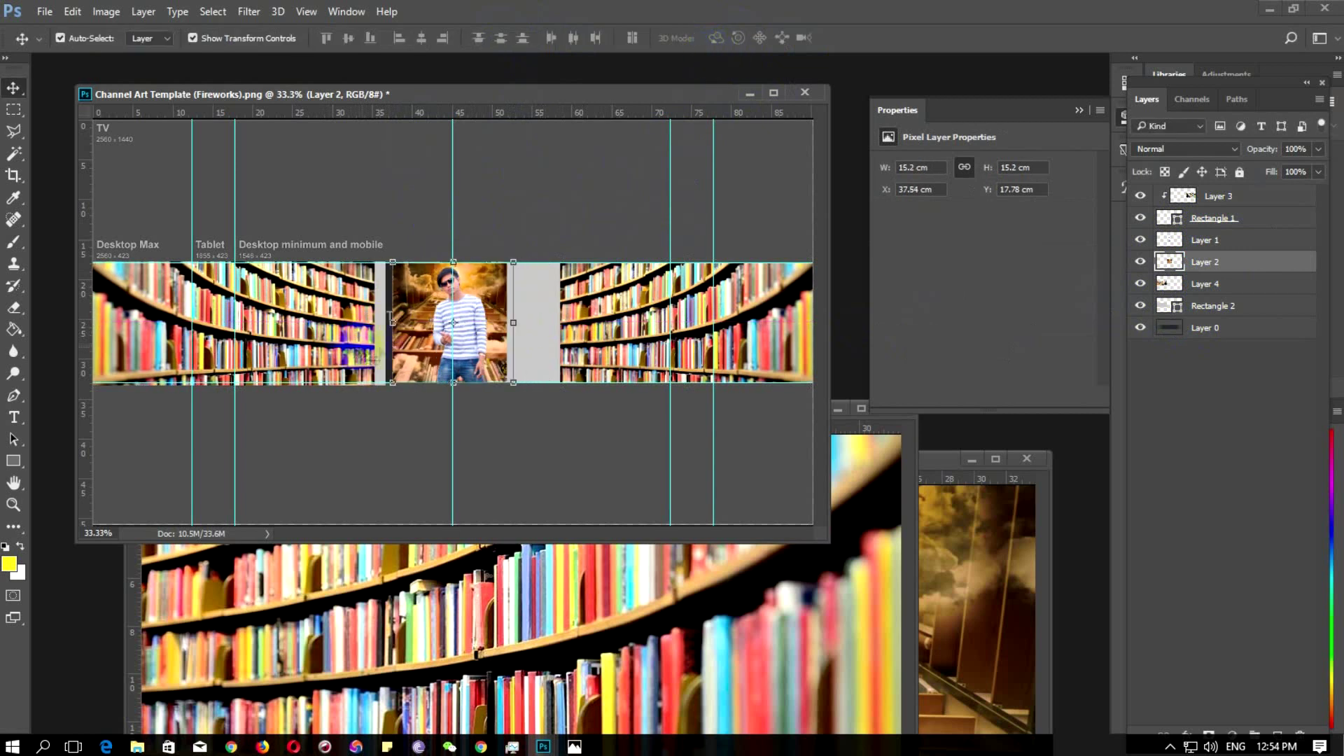
Stretch the right bookshelf photo left toward the man's photo
{"action": "left_click", "coordinate": [595, 322]}
{"action": "key", "text": "ctrl+t"}
{"action": "left_click_drag", "start_coordinate": [560, 322], "coordinate": [509, 323]}
{"action": "key", "text": "Escape"}
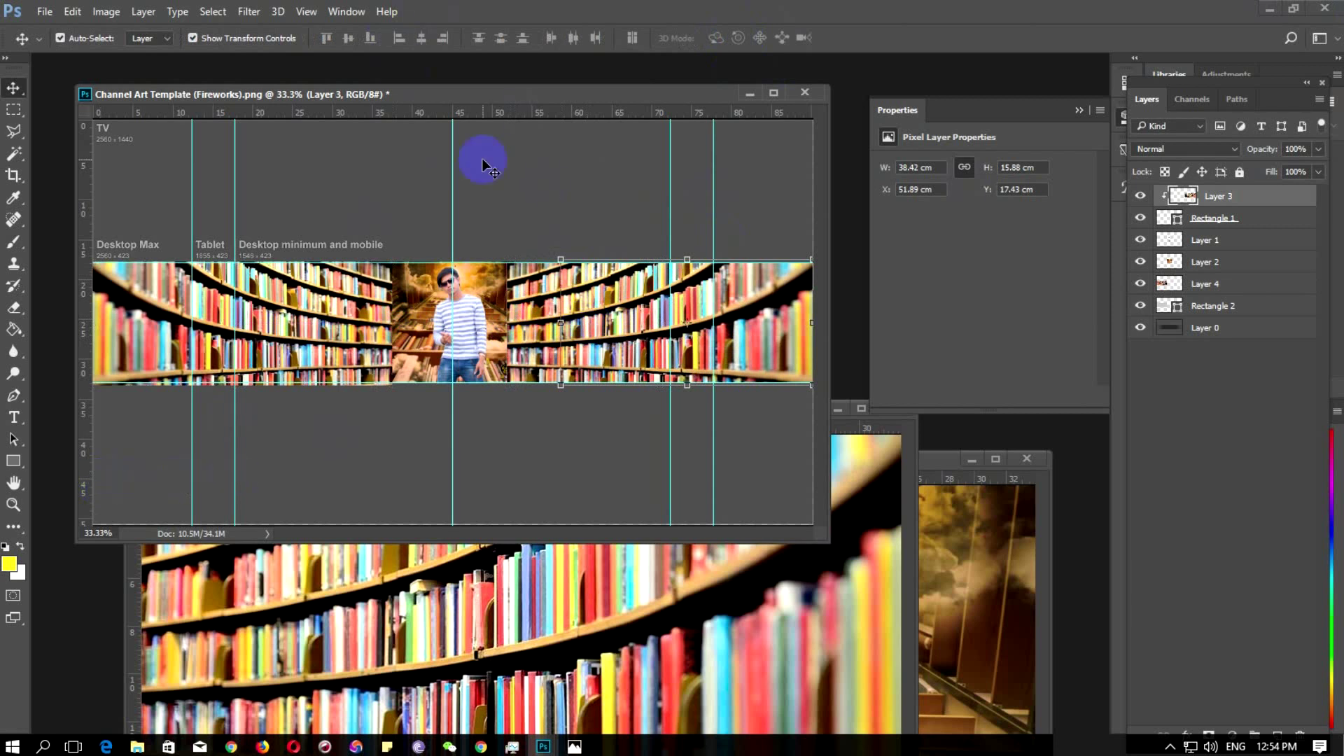
{"action": "left_click", "coordinate": [1209, 218]}
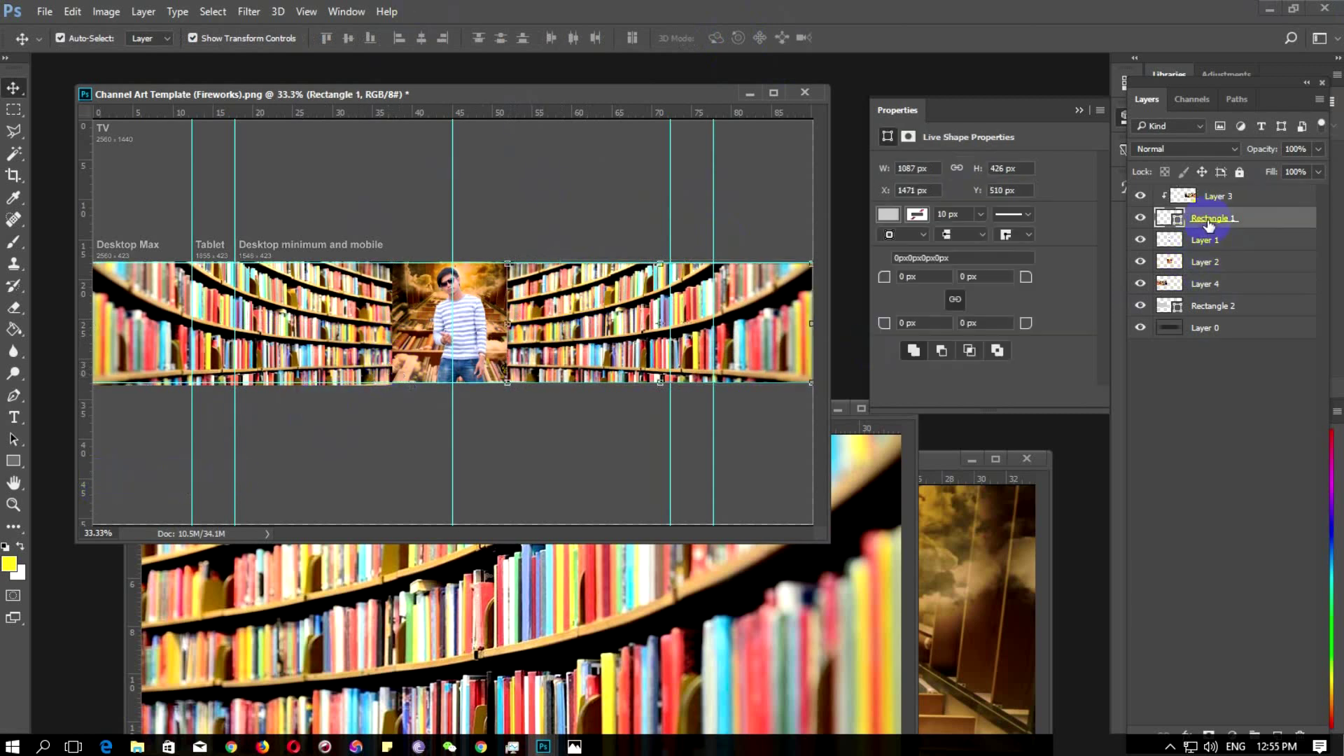
Clip Layer 4, the left bookshelf, into the grey Rectangle 2 as a clipping mask
{"action": "left_click", "coordinate": [1201, 283]}
{"action": "left_click", "coordinate": [1213, 306]}
{"action": "right_click", "coordinate": [1201, 284]}
{"action": "left_click", "coordinate": [882, 402]}
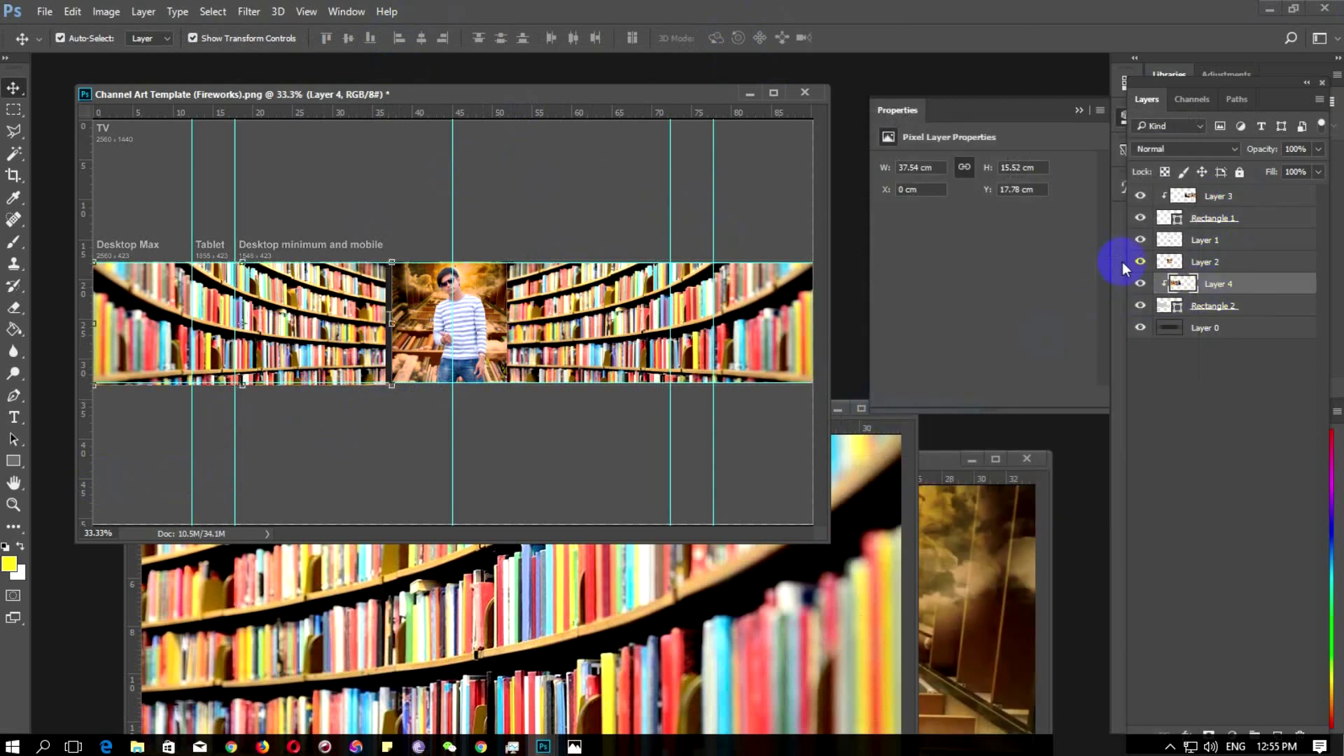
{"action": "left_click", "coordinate": [1190, 306]}
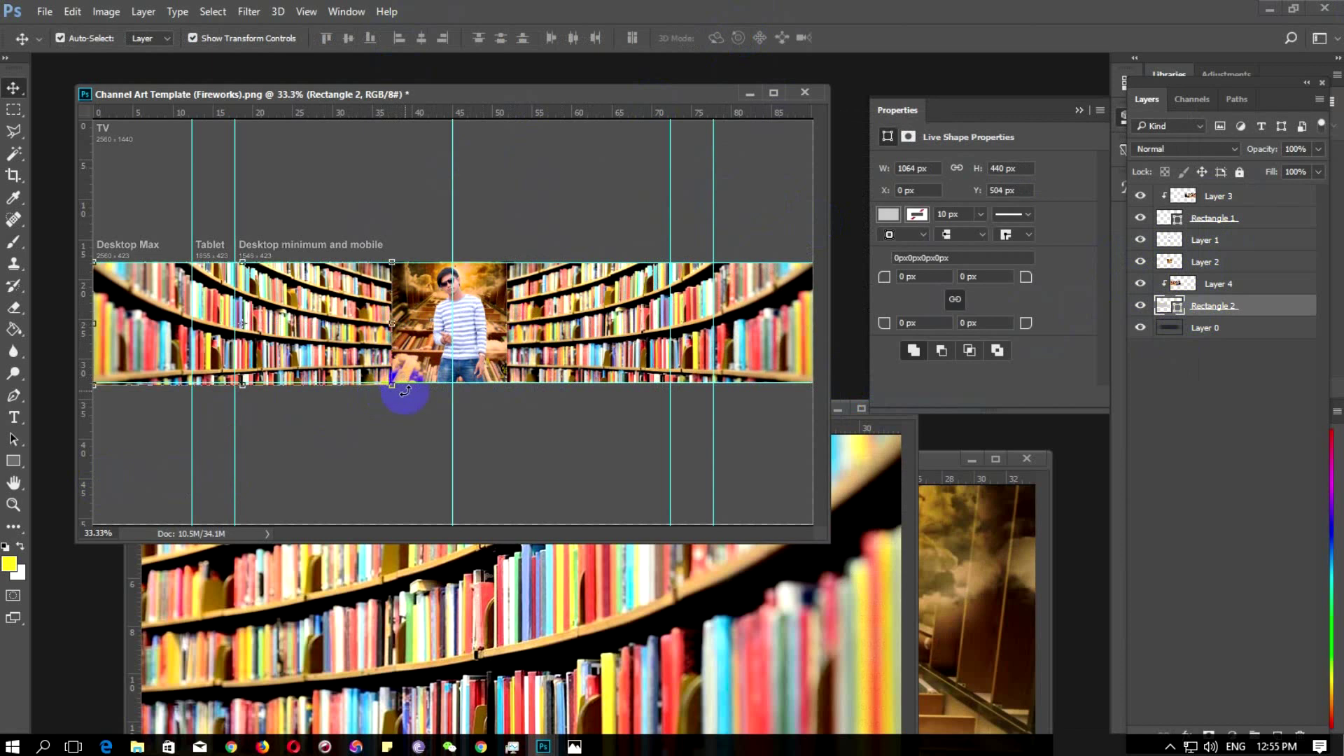
Move Layer 1 and Layer 2, the man, to the top of the layer stack
{"action": "left_click", "coordinate": [532, 248]}
{"action": "left_click", "coordinate": [19, 462]}
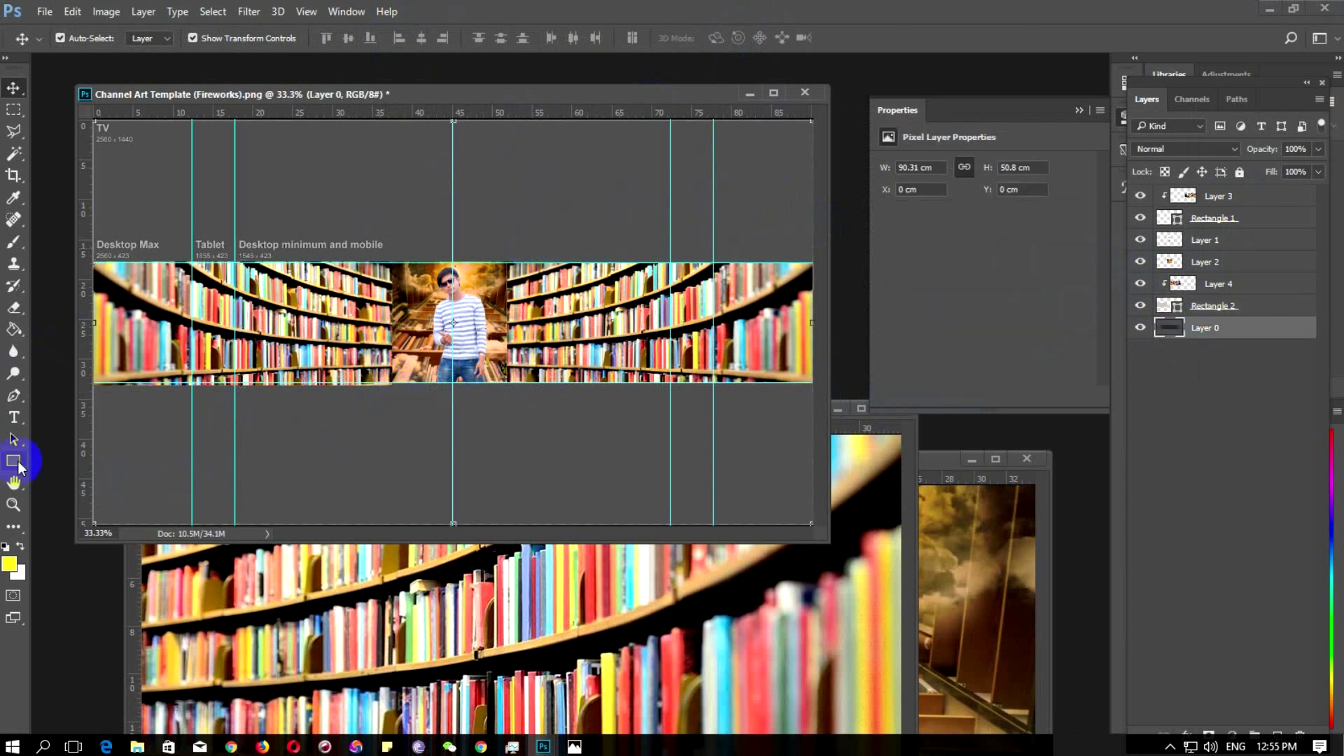
{"action": "left_click", "coordinate": [1202, 240]}
{"action": "left_click", "coordinate": [1202, 262], "text": "shift"}
{"action": "left_click_drag", "start_coordinate": [1202, 262], "coordinate": [1202, 188]}
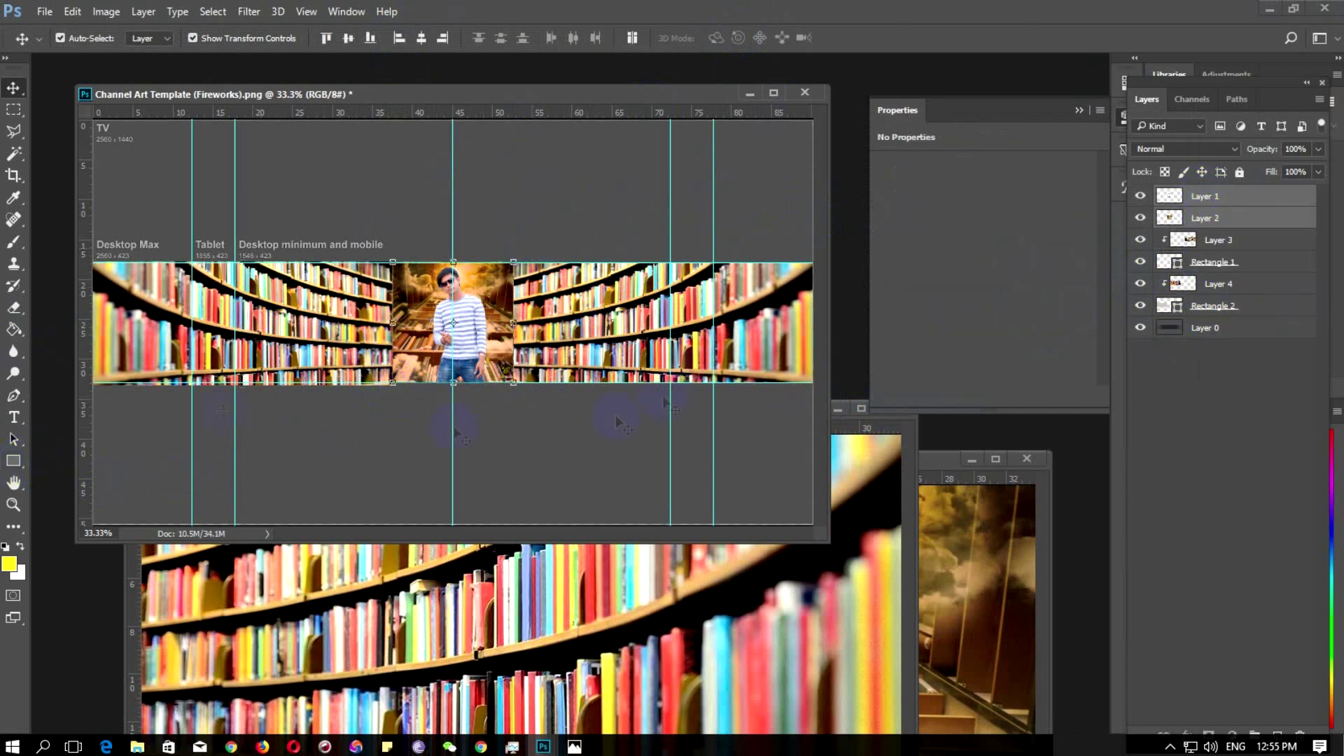
Draw a rectangle across the banner centre and open its Blending Options
{"action": "left_click", "coordinate": [13, 461]}
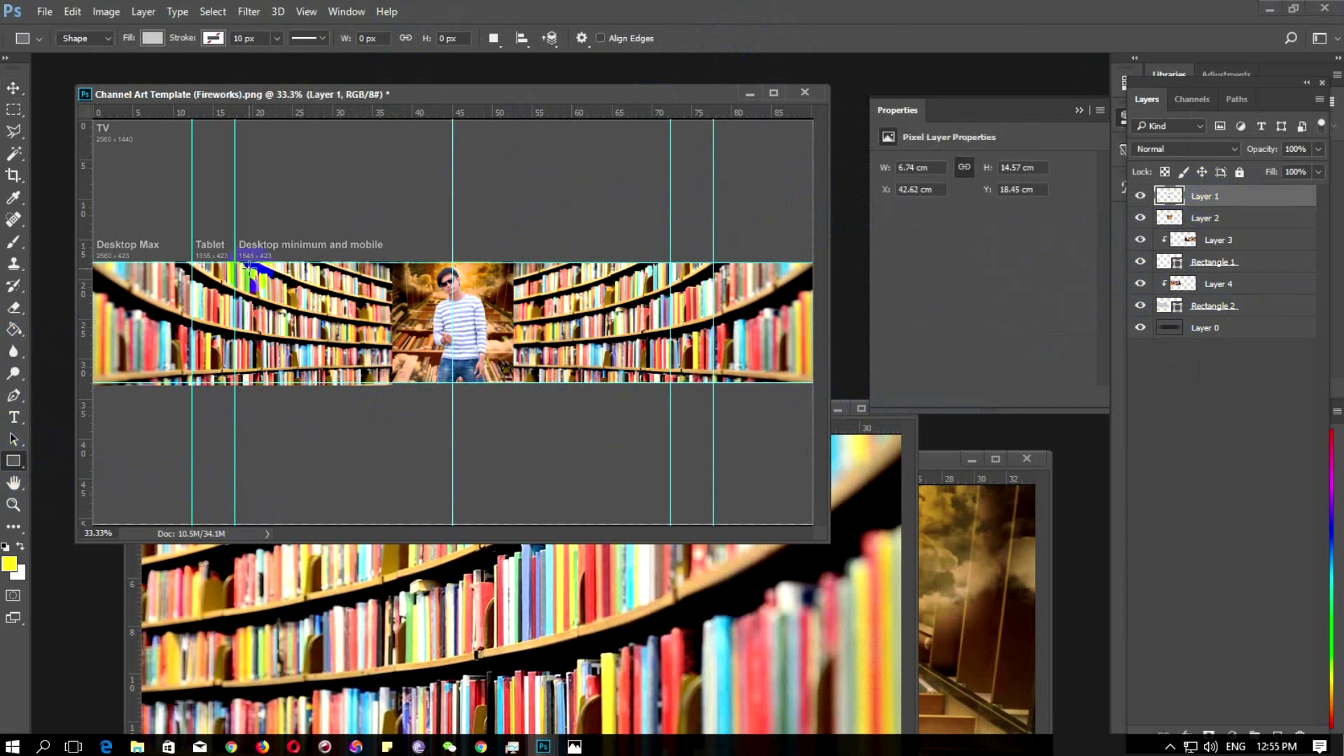
{"action": "left_click_drag", "start_coordinate": [247, 266], "coordinate": [672, 382]}
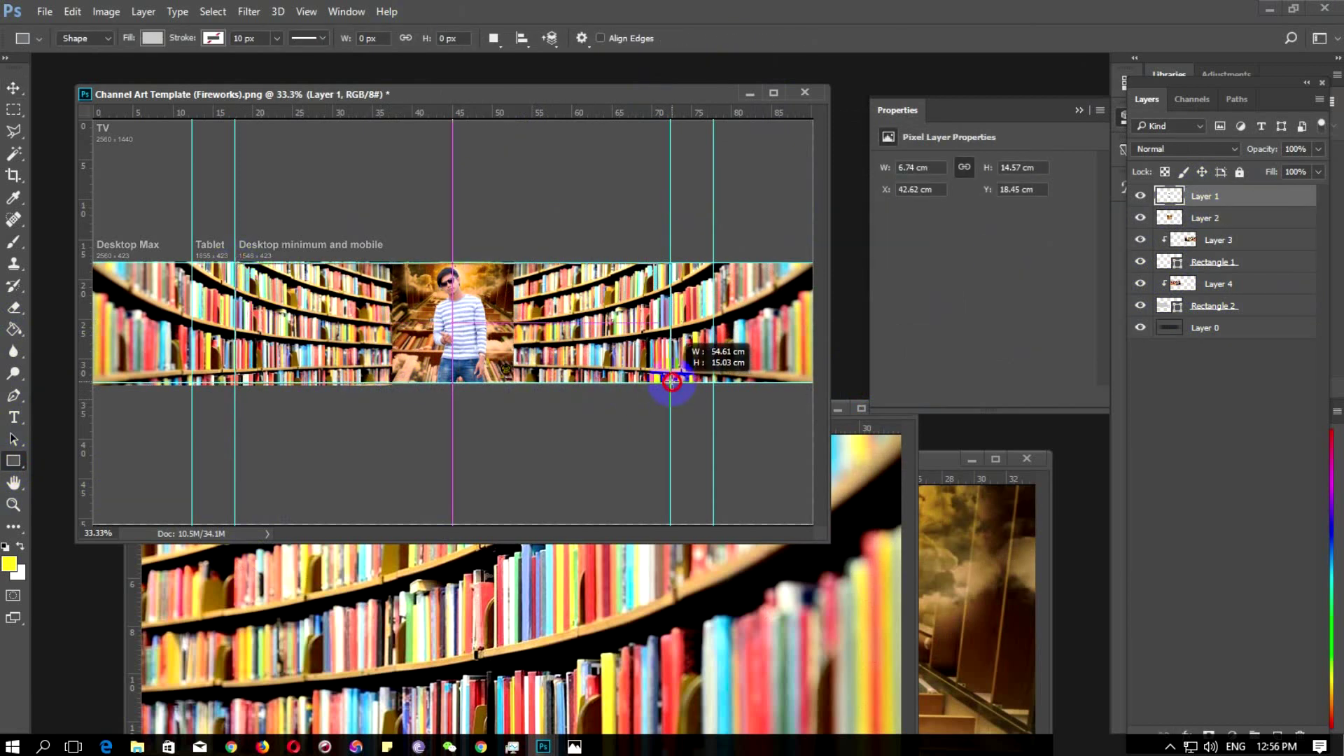
{"action": "right_click", "coordinate": [1197, 196]}
{"action": "left_click", "coordinate": [924, 175]}
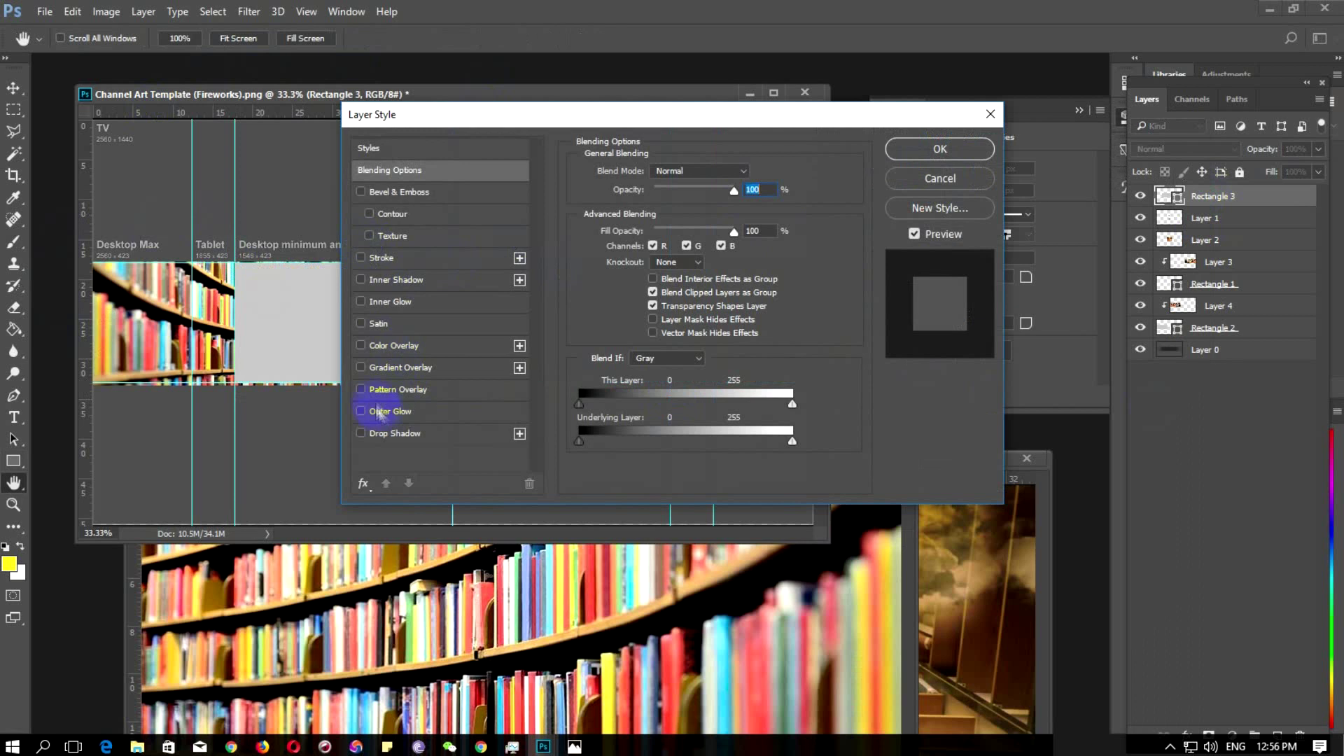
Add a Gradient Overlay to the rectangle and make the gradient's end stop orange
{"action": "left_click", "coordinate": [382, 370]}
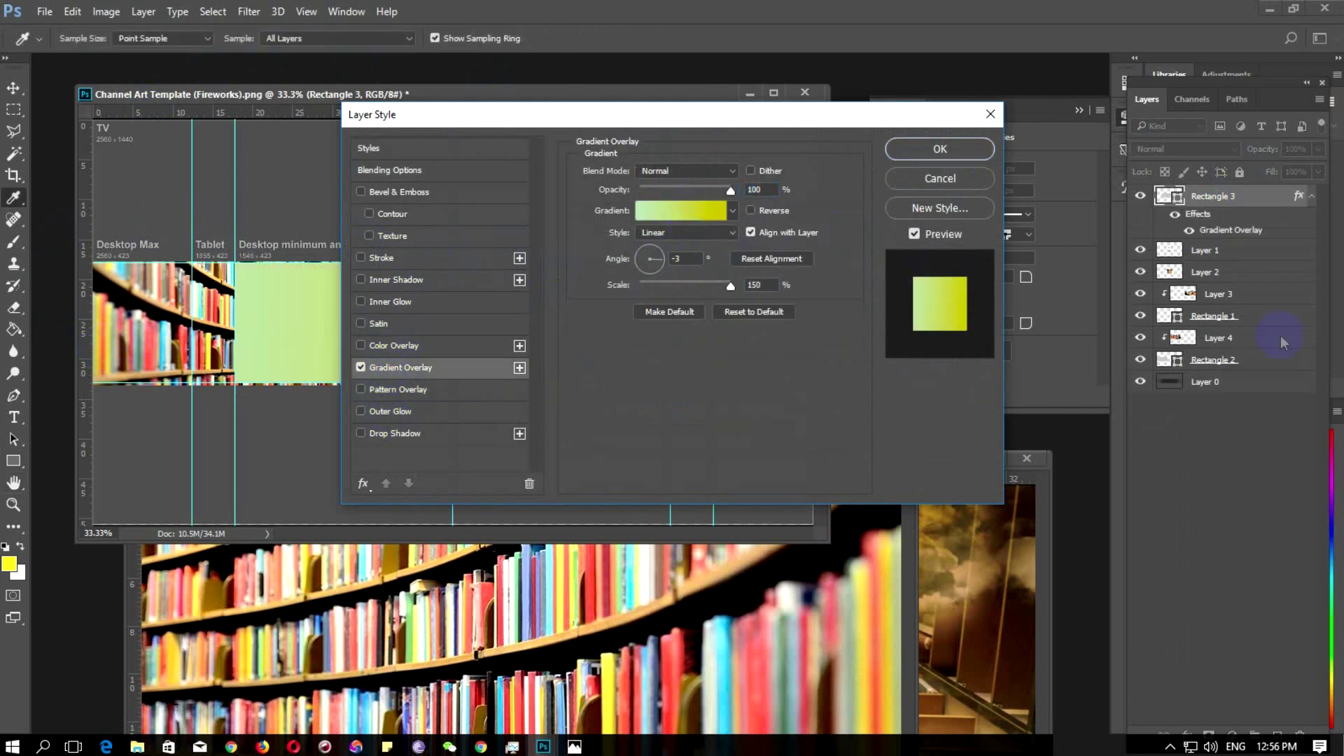
{"action": "left_click", "coordinate": [679, 210]}
{"action": "left_click", "coordinate": [646, 557]}
{"action": "left_click", "coordinate": [967, 558]}
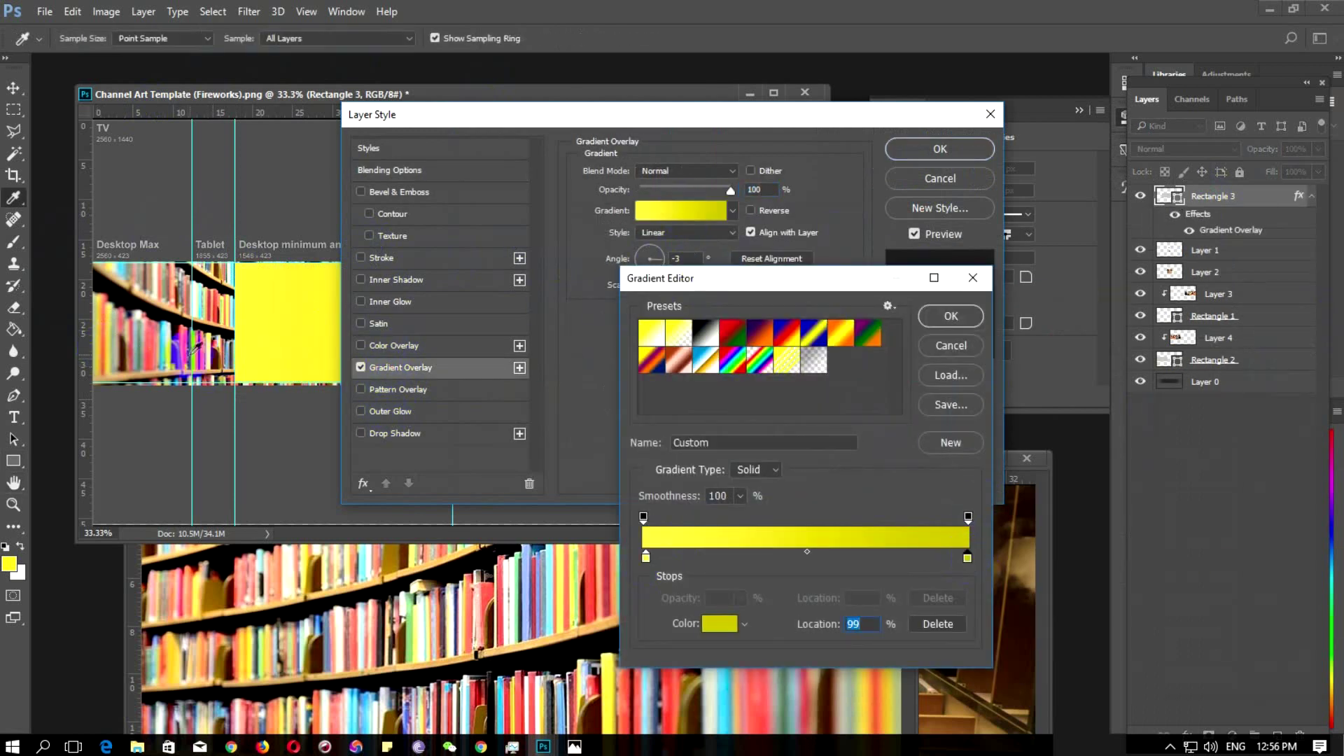
{"action": "left_click", "coordinate": [213, 354]}
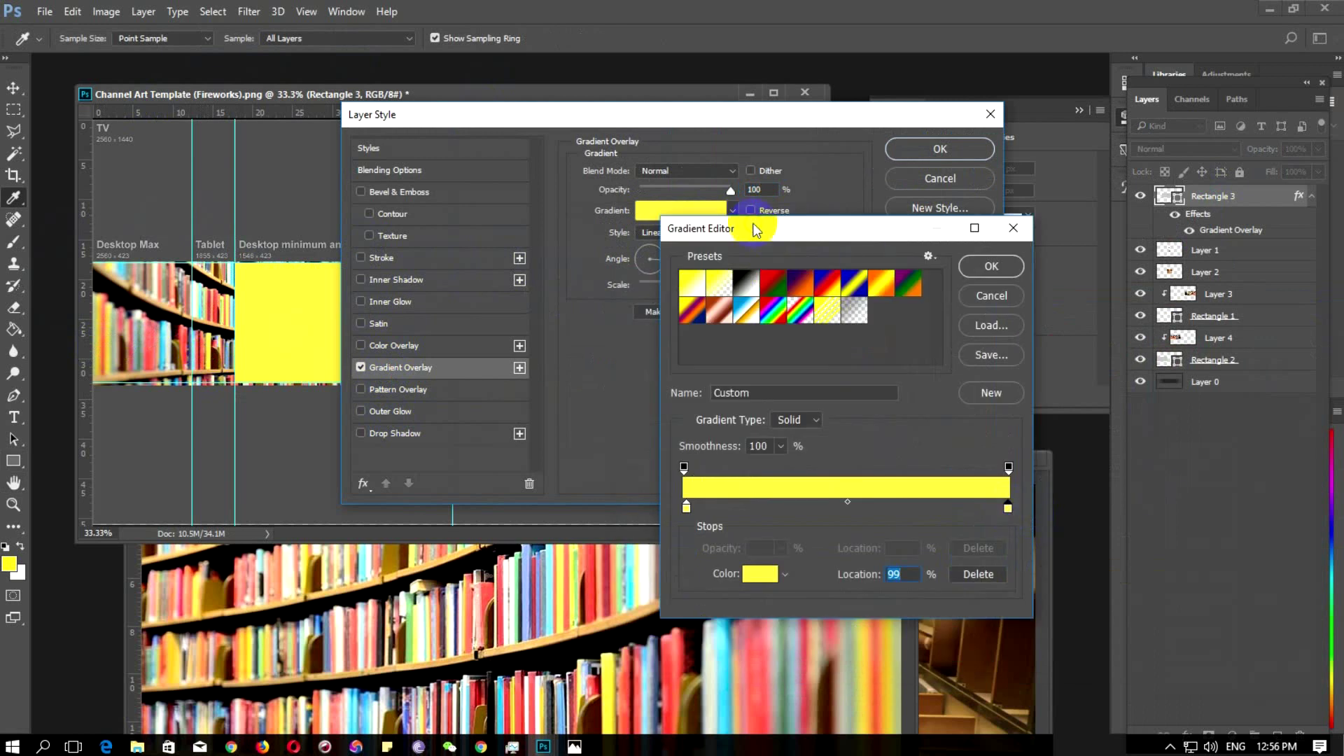
{"action": "left_click_drag", "start_coordinate": [700, 277], "coordinate": [803, 178]}
{"action": "left_click", "coordinate": [821, 523]}
{"action": "left_click_drag", "start_coordinate": [1096, 371], "coordinate": [1096, 389]}
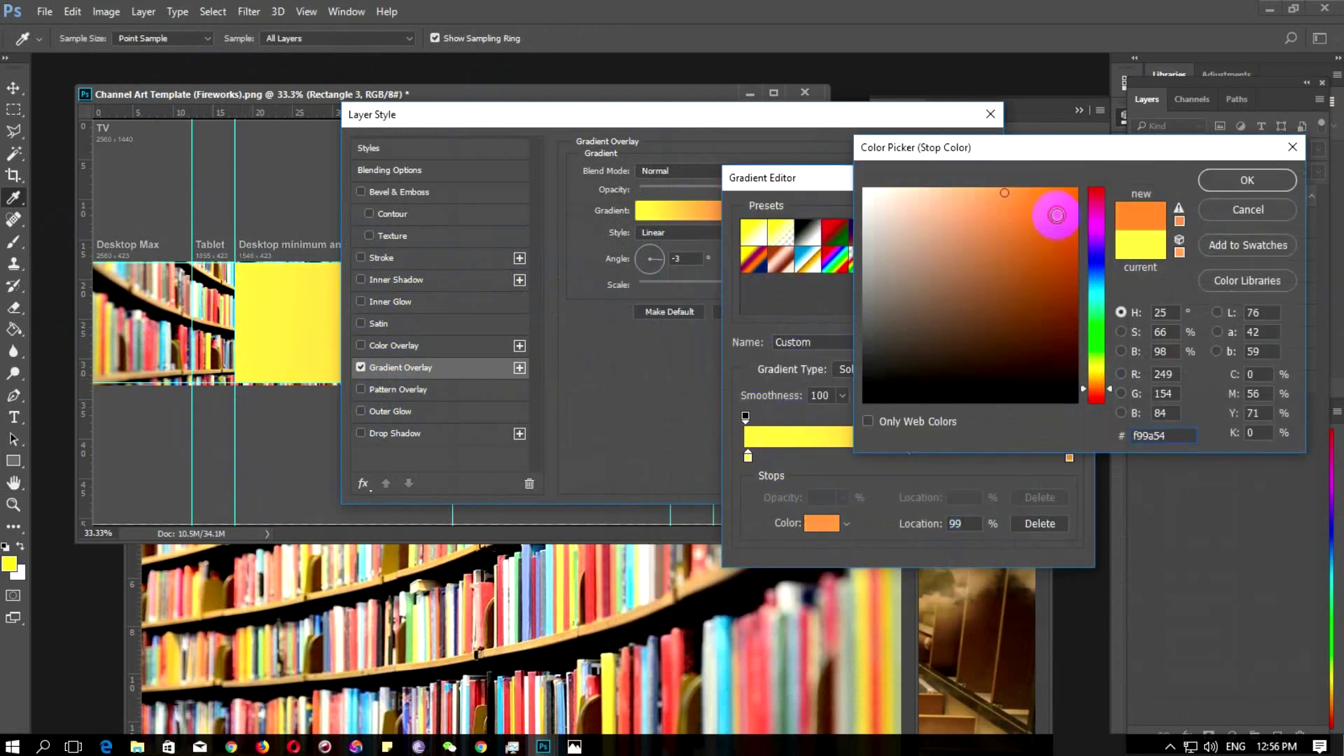
{"action": "left_click_drag", "start_coordinate": [1065, 274], "coordinate": [1068, 202]}
{"action": "left_click", "coordinate": [1247, 180]}
Make the start stop golden yellow and apply the overlay at 33° angle, 150% scale
{"action": "double_click", "coordinate": [747, 456]}
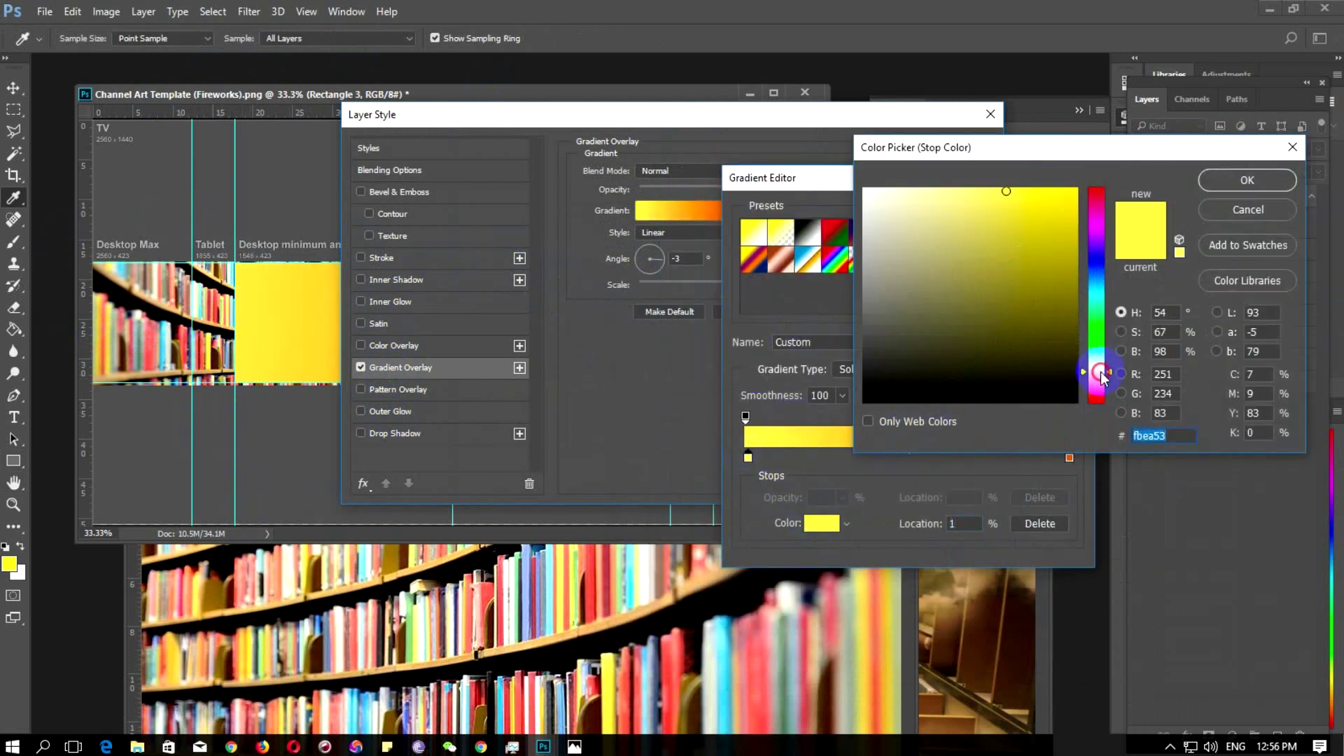
{"action": "left_click", "coordinate": [1041, 225]}
{"action": "left_click", "coordinate": [1247, 180]}
{"action": "left_click", "coordinate": [1052, 217]}
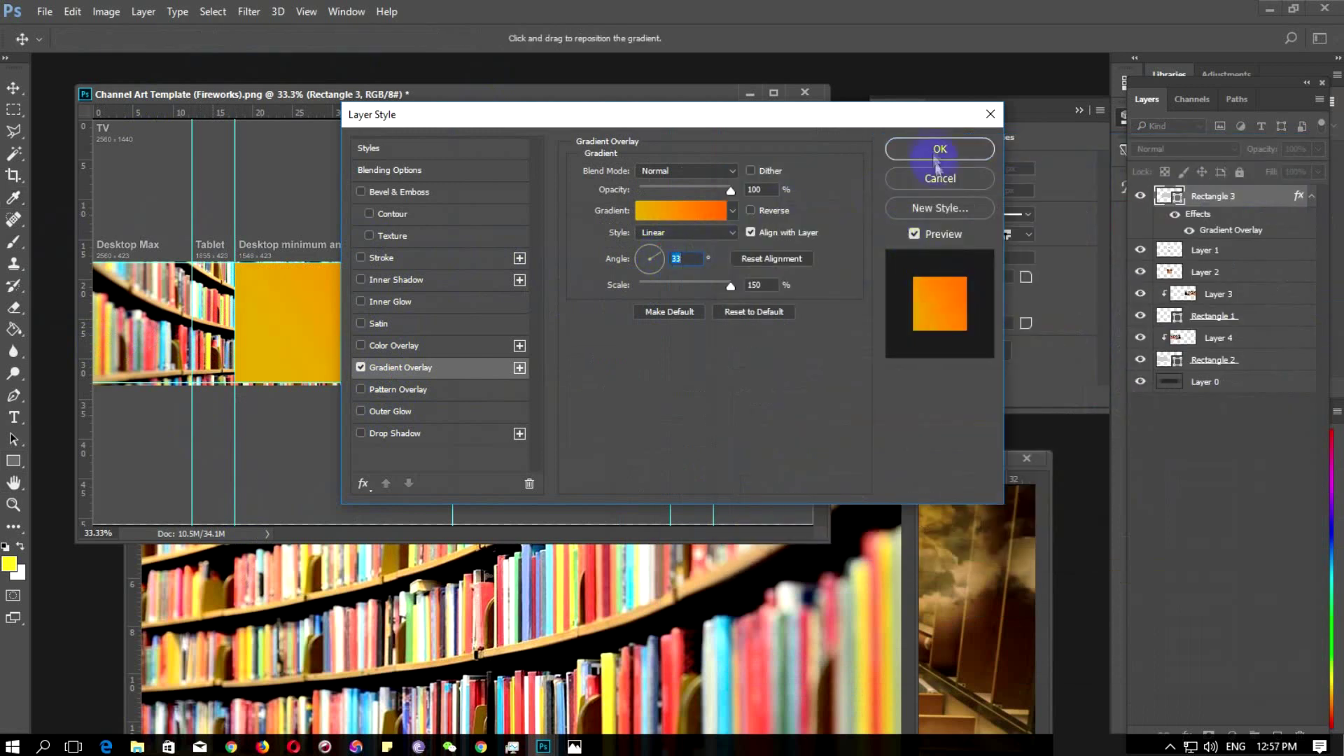
{"action": "left_click", "coordinate": [939, 148]}
{"action": "left_click", "coordinate": [1318, 148]}
Lower Rectangle 3's opacity to 47% and move the man's Layer 1 above it
{"action": "left_click_drag", "start_coordinate": [1319, 168], "coordinate": [1276, 172]}
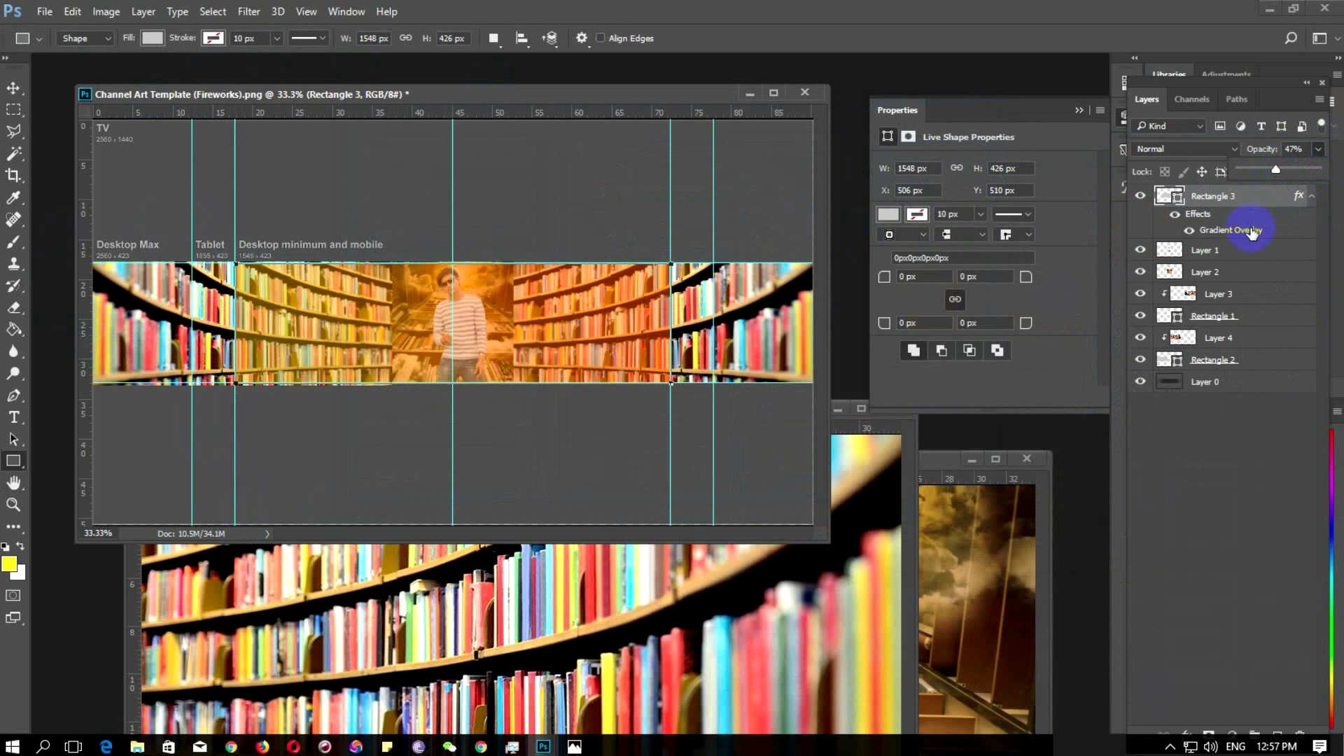
{"action": "left_click_drag", "start_coordinate": [1216, 265], "coordinate": [1211, 199]}
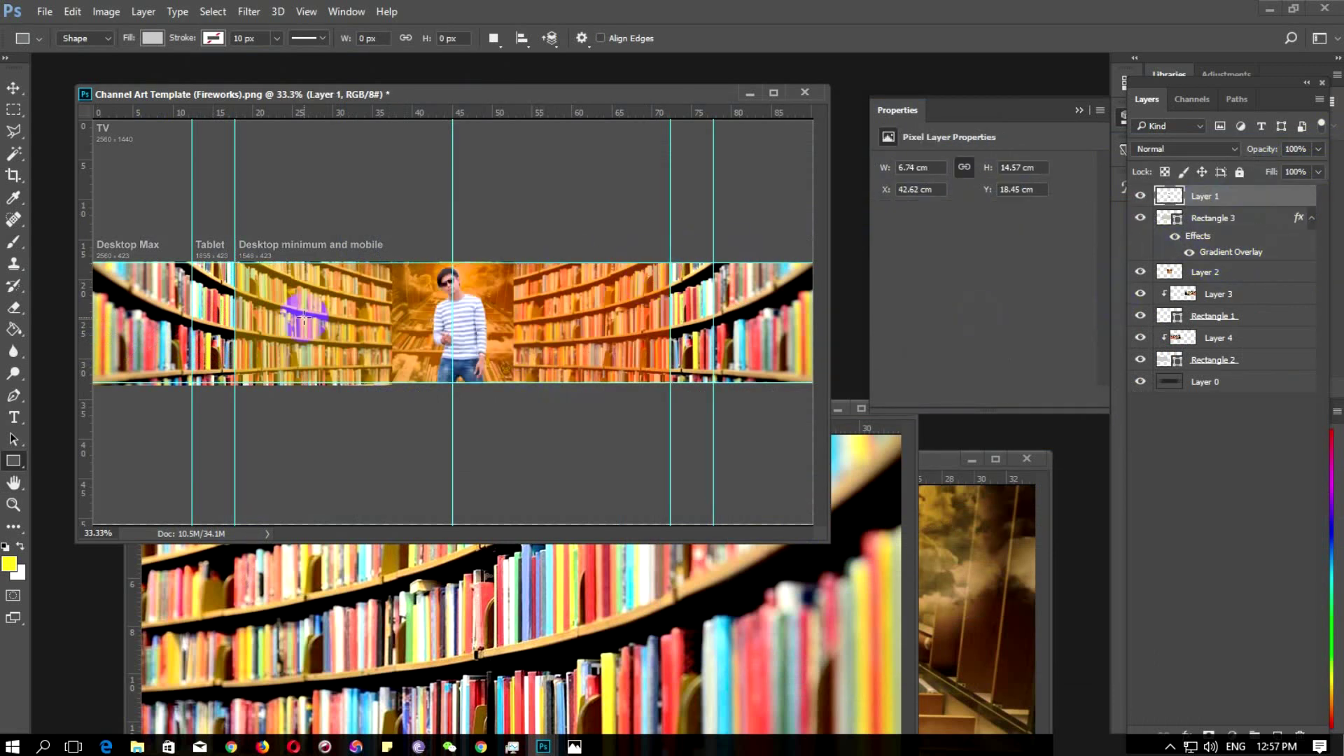
{"action": "key", "text": "v"}
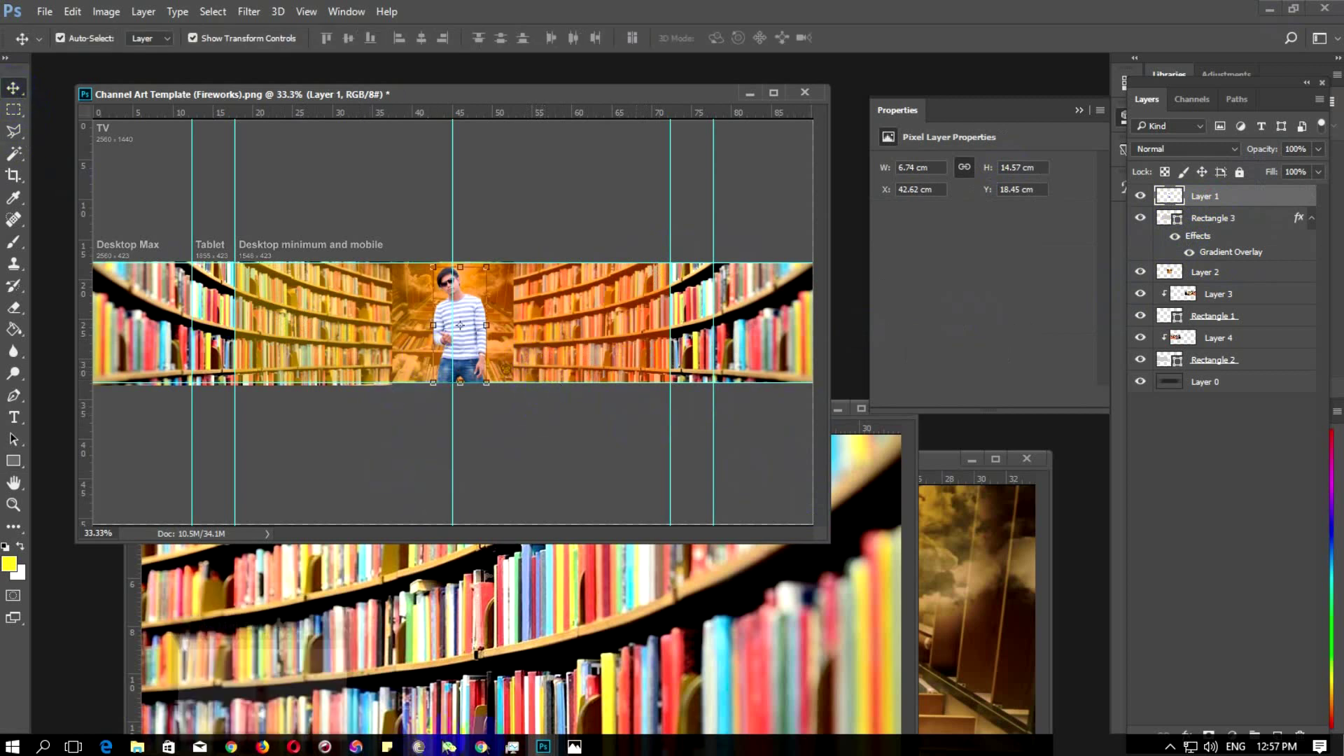
{"action": "mouse_move", "coordinate": [480, 746]}
{"action": "left_click", "coordinate": [266, 672]}
Replace the YouTube cover size search with a Google Images search for 'facebook page logo png'
{"action": "left_click", "coordinate": [998, 15]}
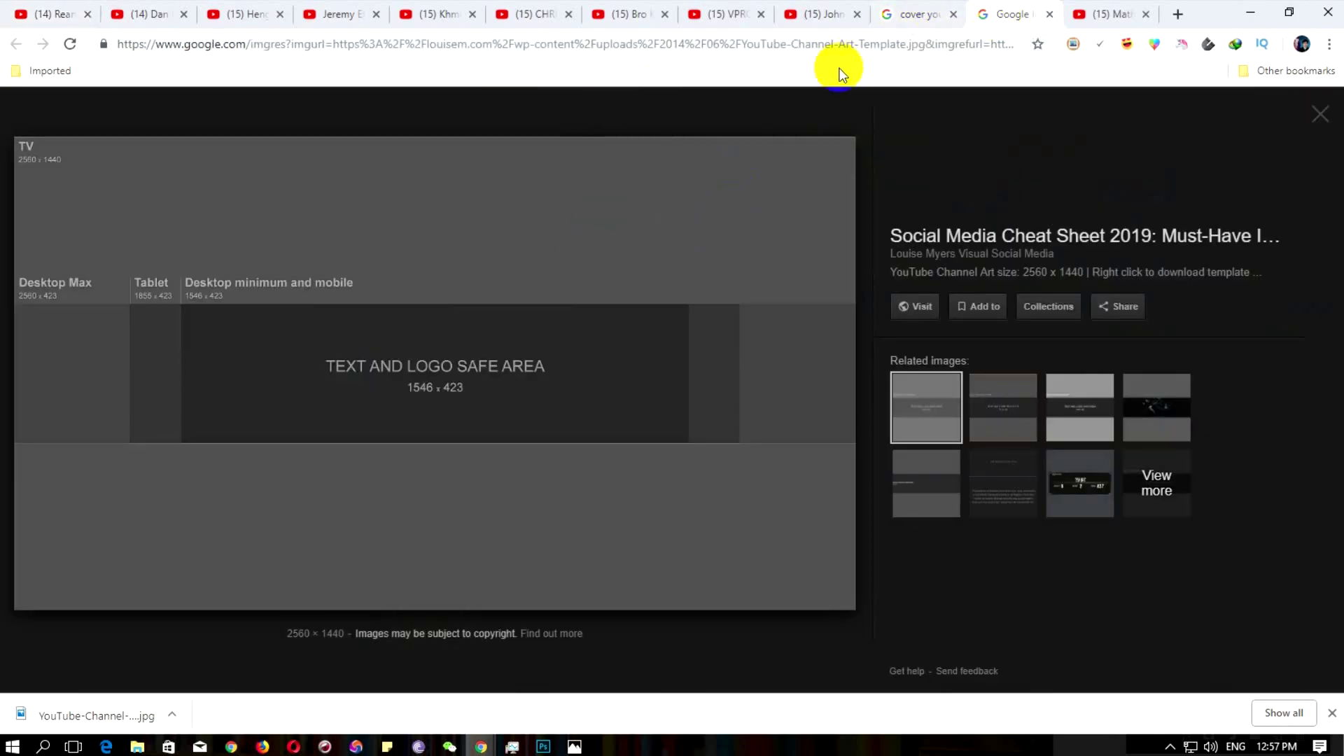
{"action": "left_click", "coordinate": [905, 20]}
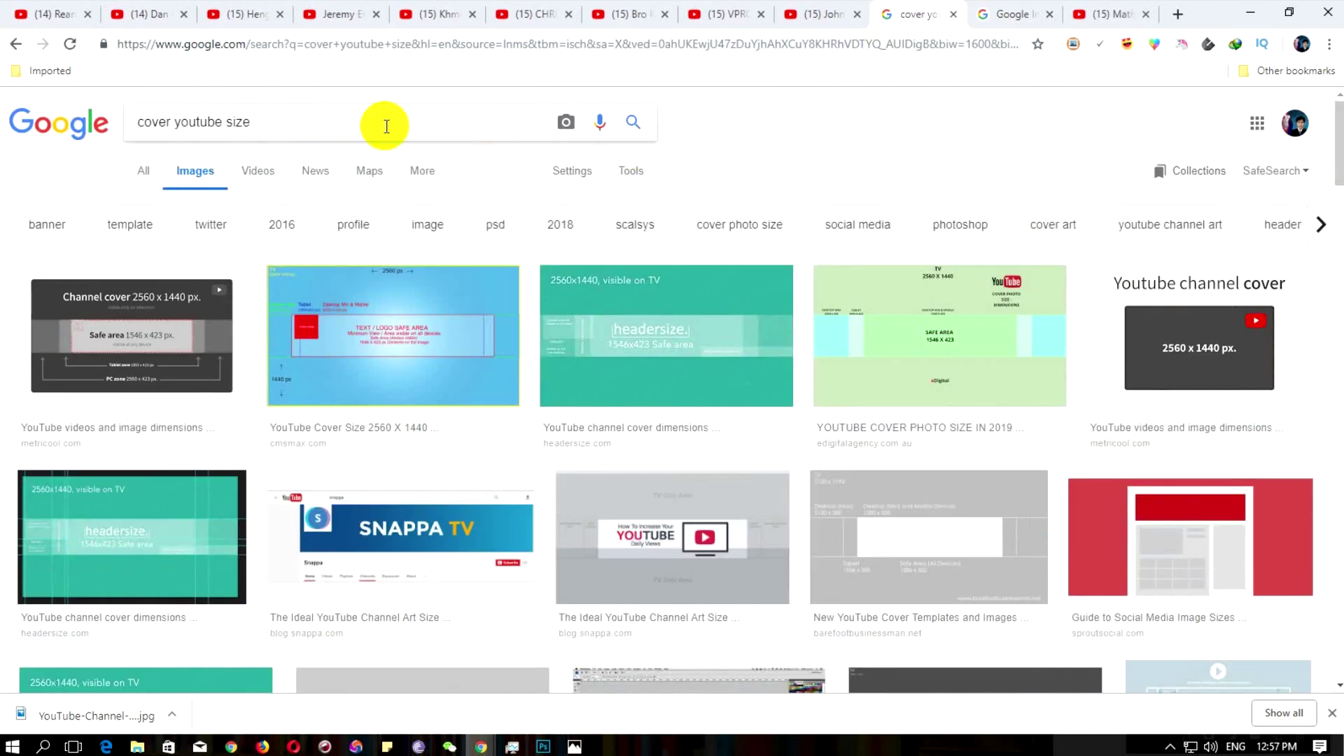
{"action": "left_click_drag", "start_coordinate": [390, 126], "coordinate": [2, 126]}
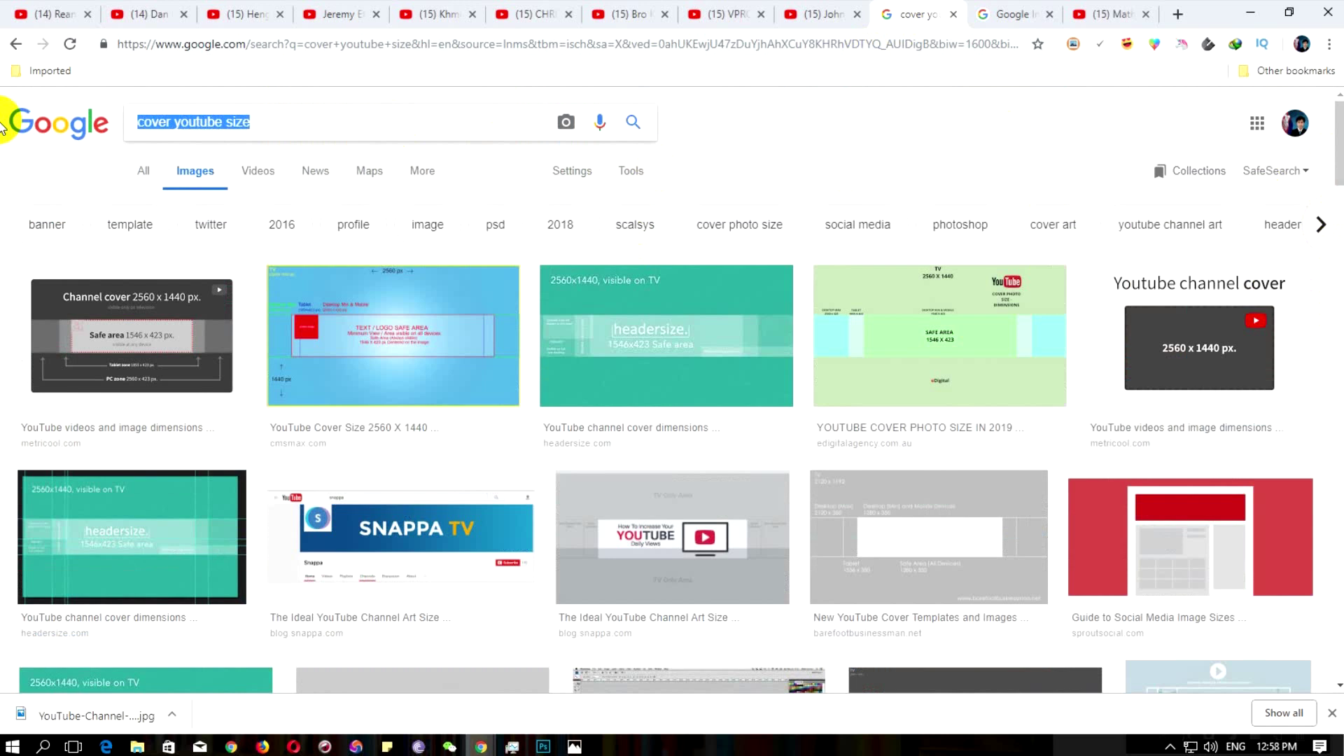
{"action": "type", "text": "fac"}
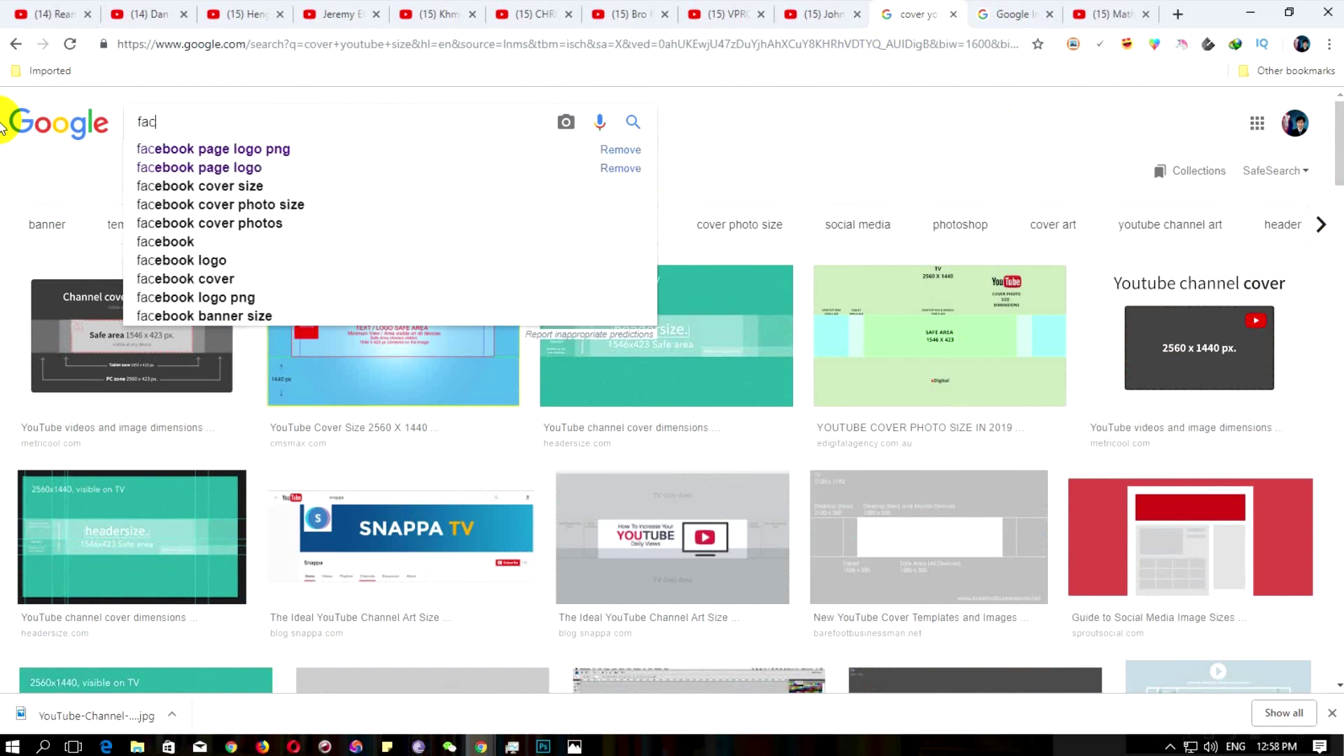
{"action": "type", "text": "e"}
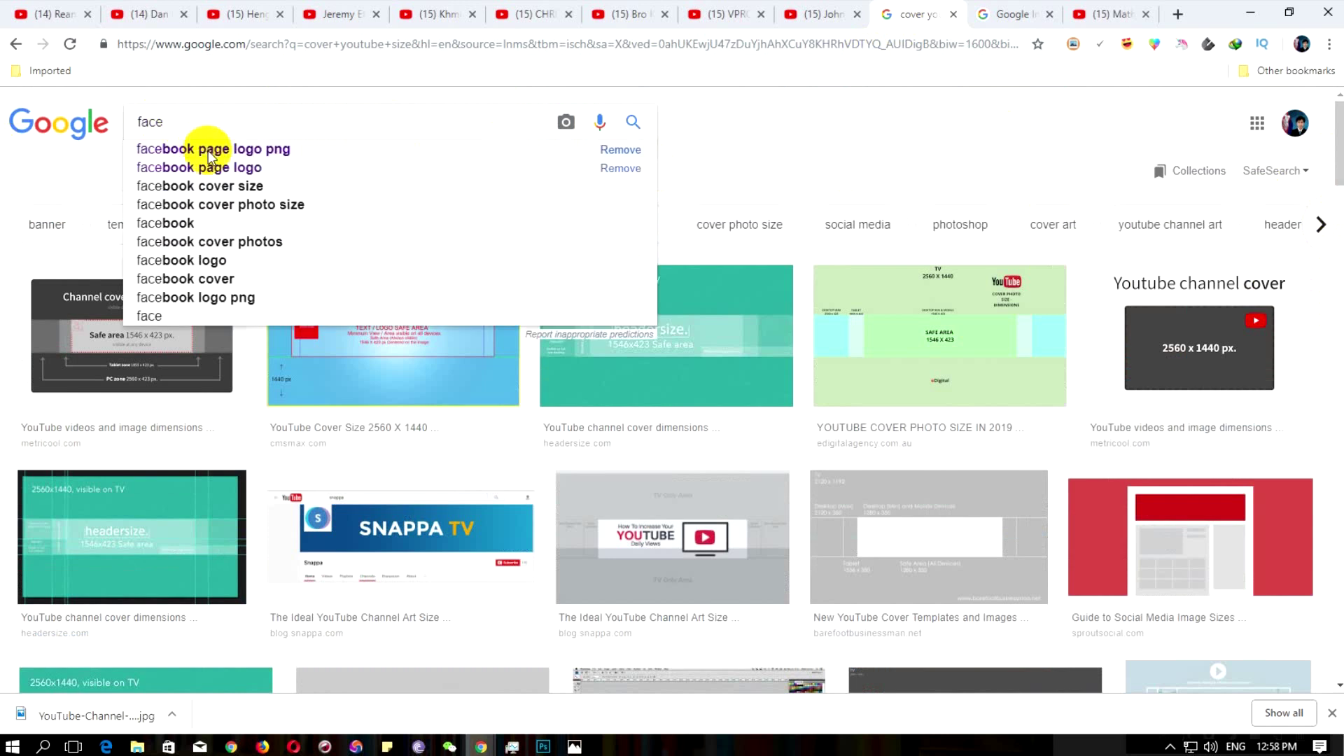
{"action": "left_click", "coordinate": [209, 155]}
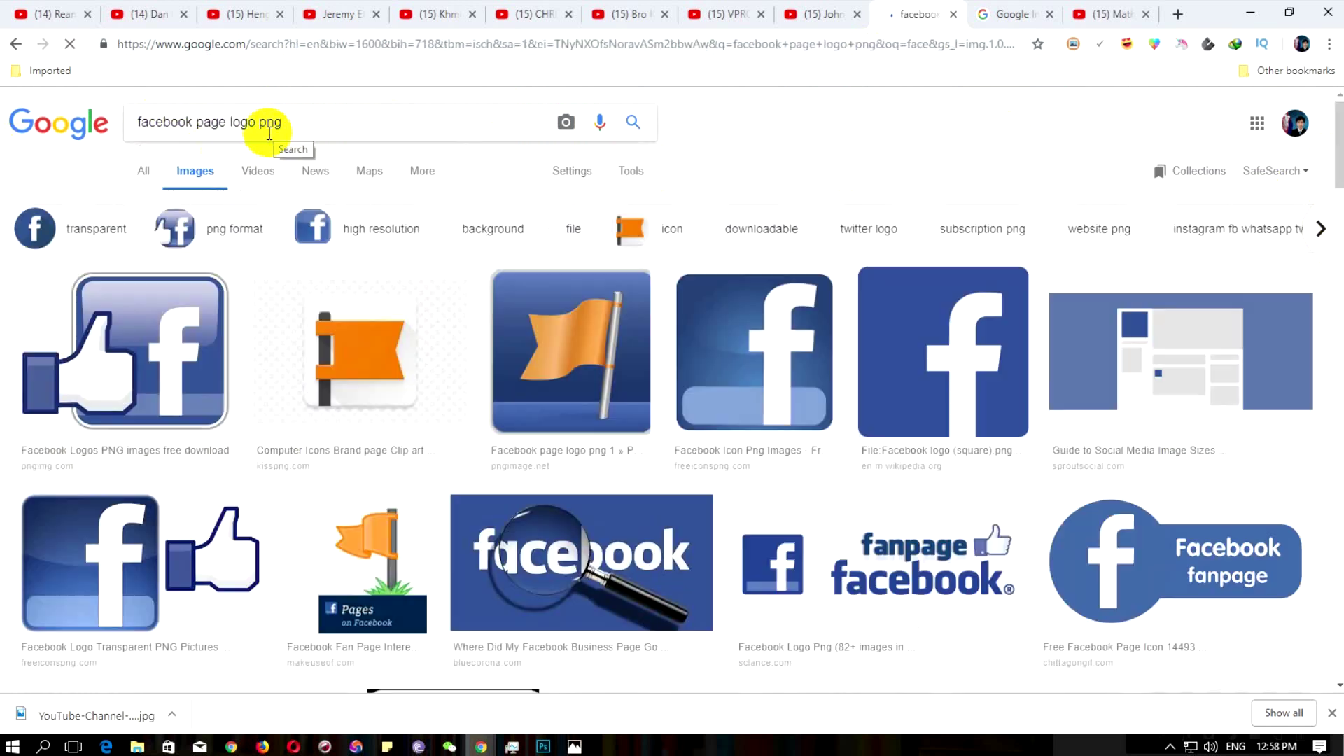
{"action": "left_click", "coordinate": [588, 419]}
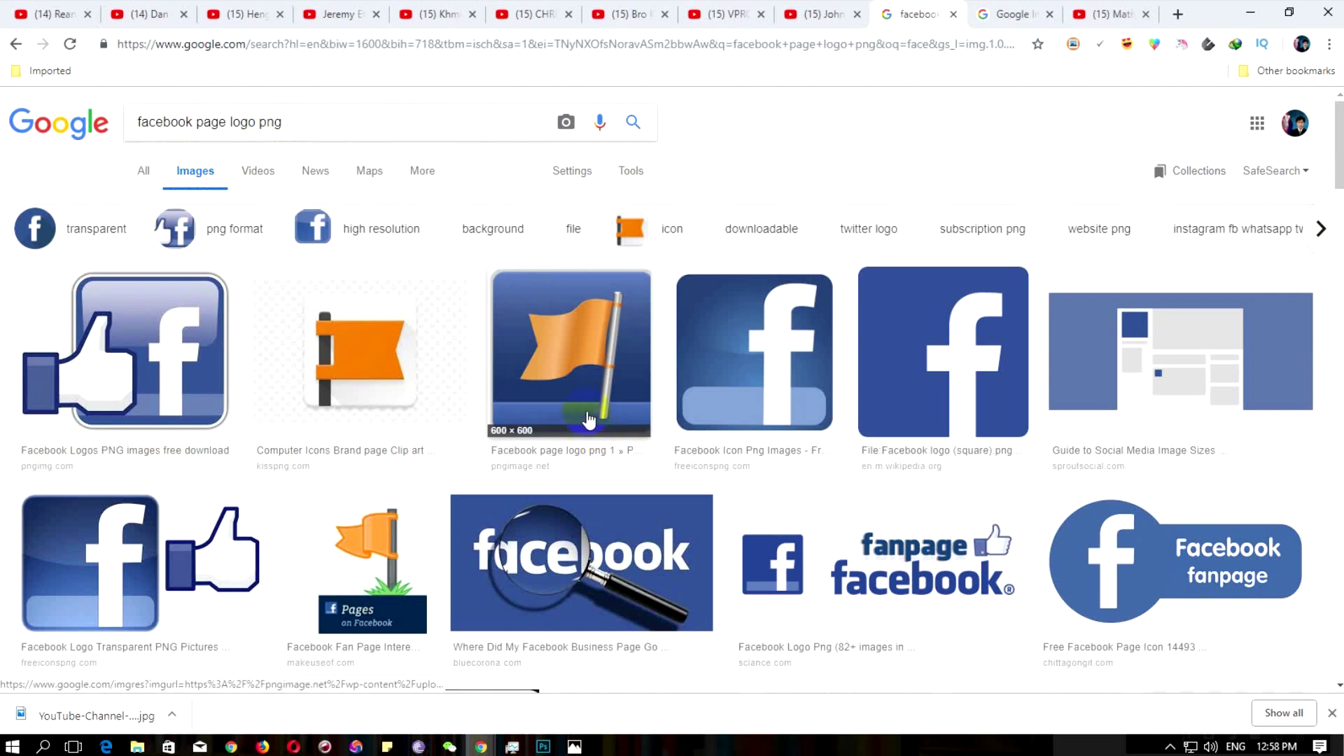
Preview the orange-flag Facebook page logo, cancel saving it, and minimize Chrome
{"action": "left_click", "coordinate": [559, 376]}
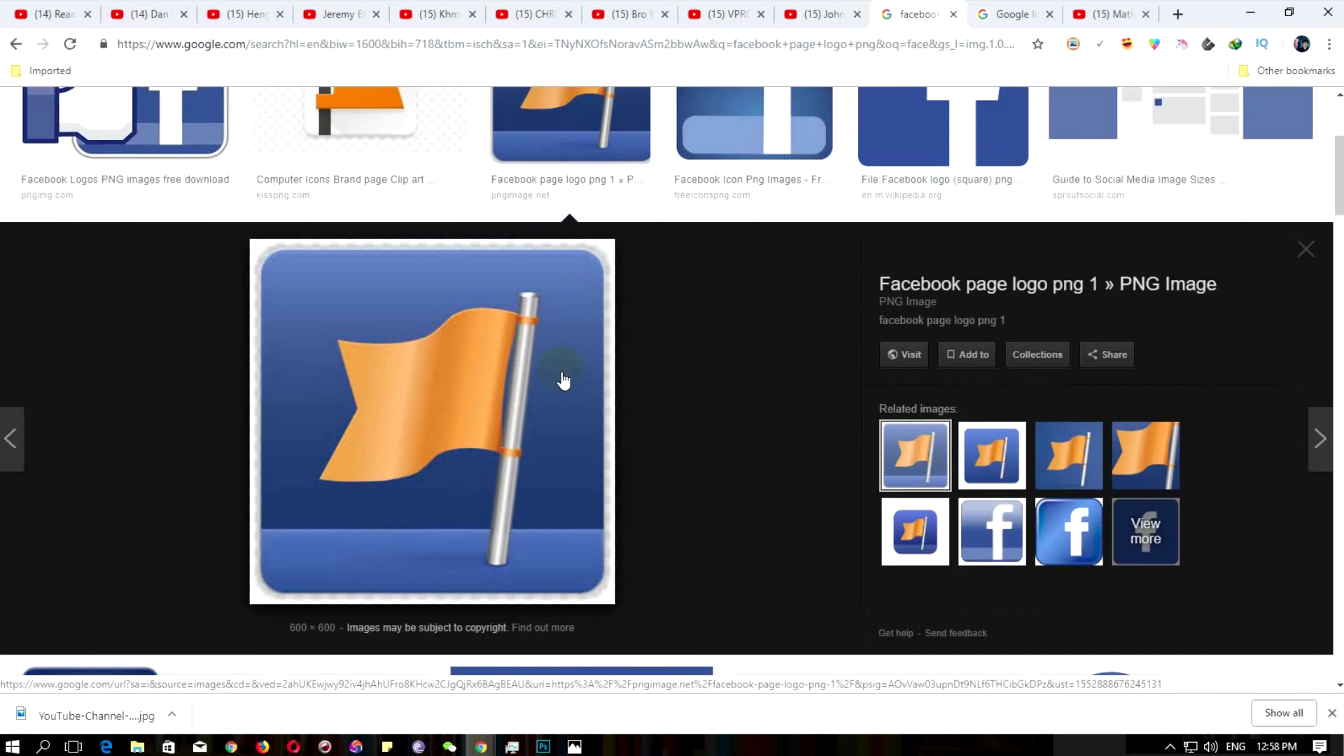
{"action": "right_click", "coordinate": [446, 390]}
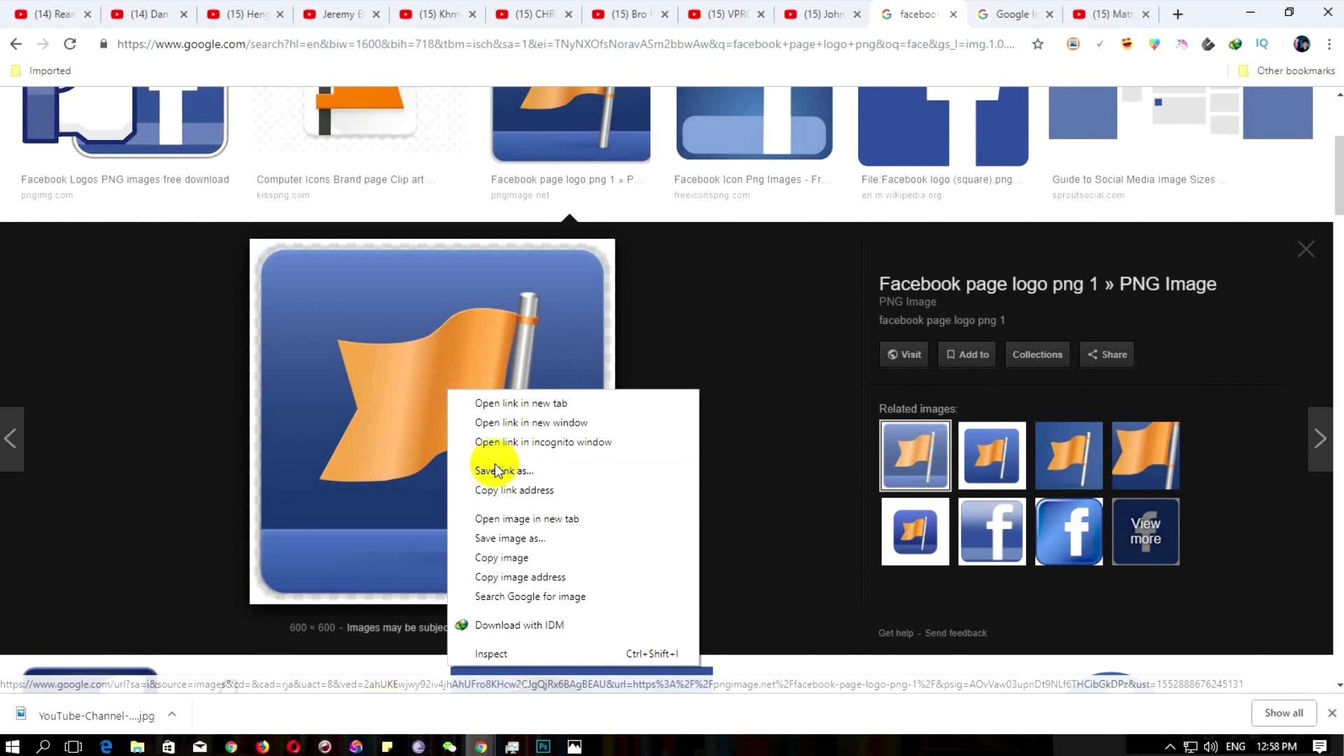
{"action": "left_click", "coordinate": [505, 539]}
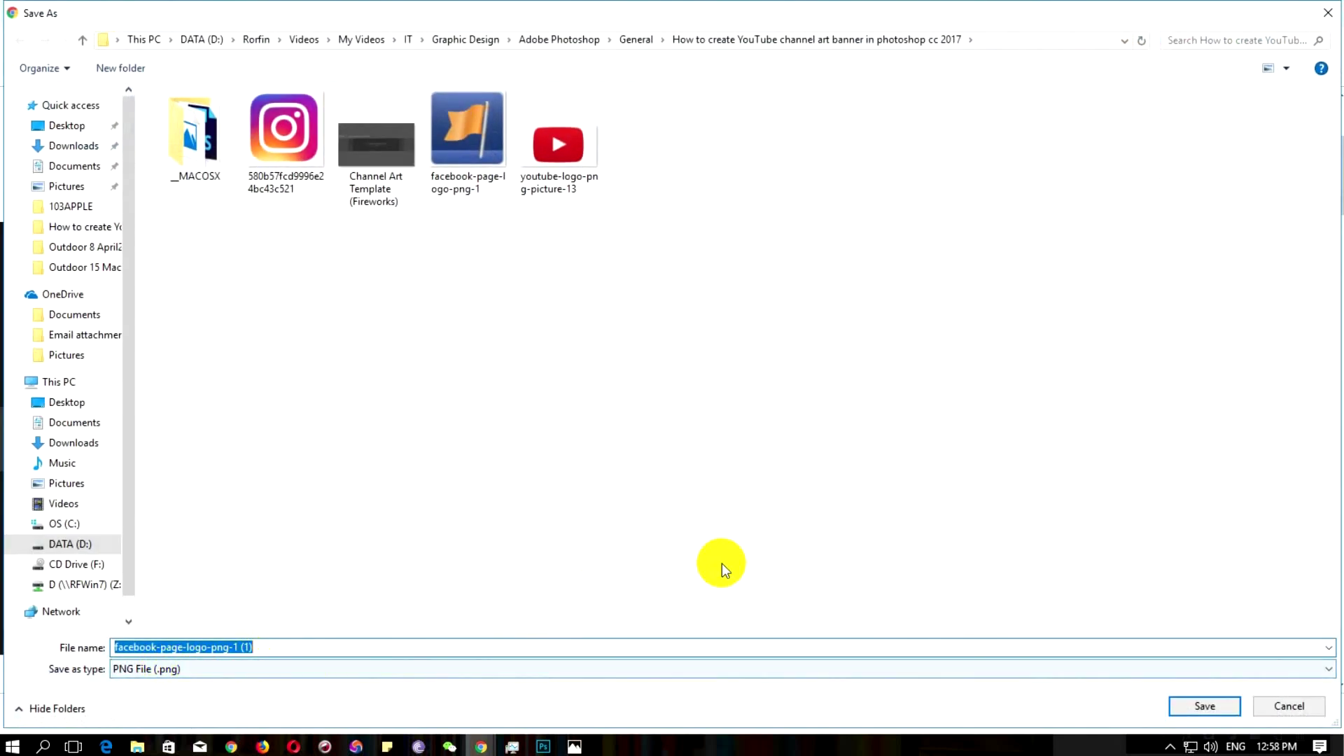
{"action": "left_click", "coordinate": [1276, 707]}
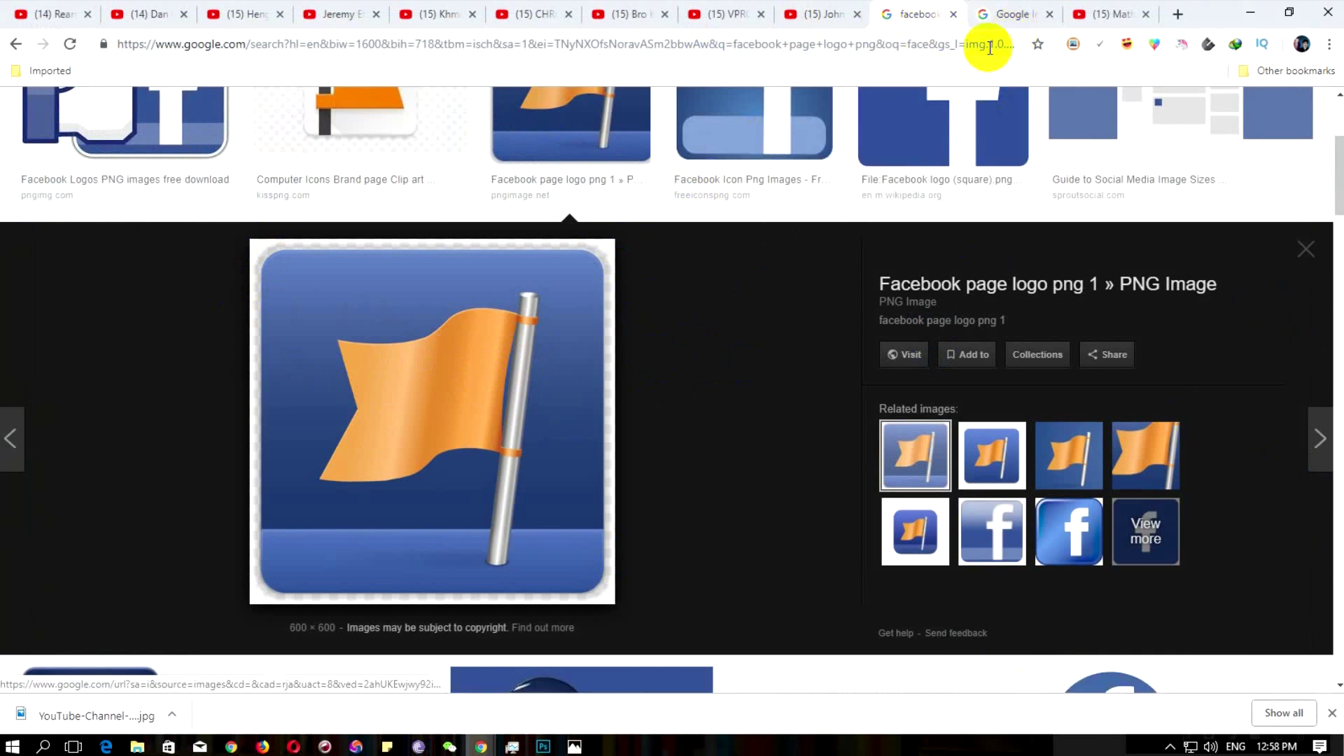
{"action": "left_click", "coordinate": [707, 231]}
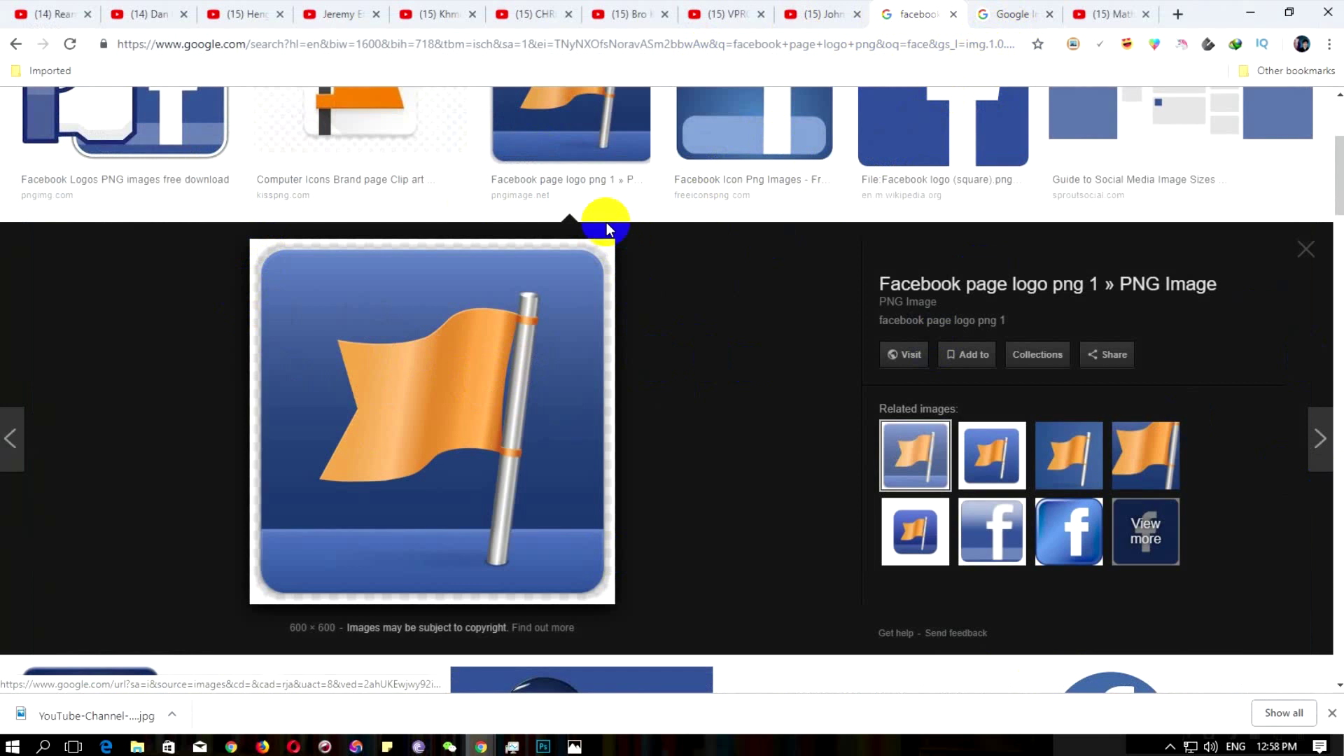
{"action": "left_click", "coordinate": [1251, 16]}
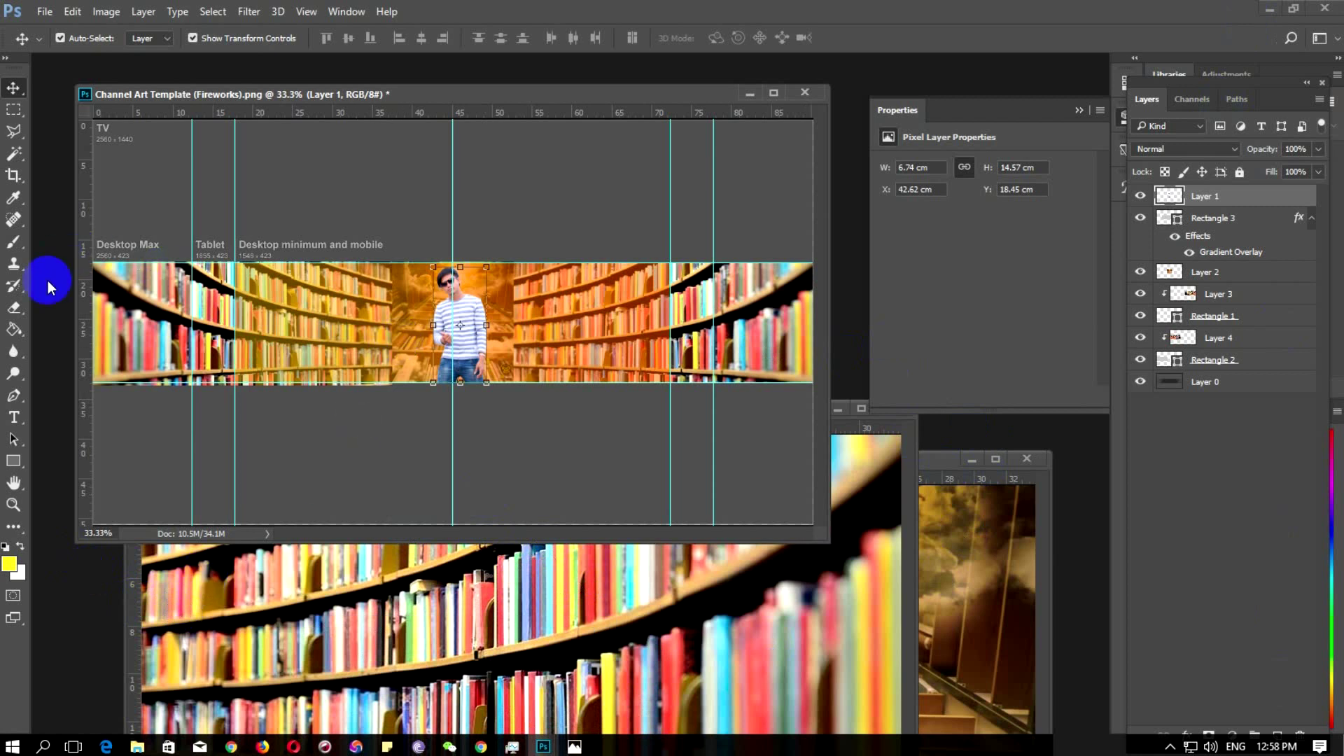
Set the text colour to golden yellow dab903 and start a text layer right of the man
{"action": "left_click", "coordinate": [14, 417]}
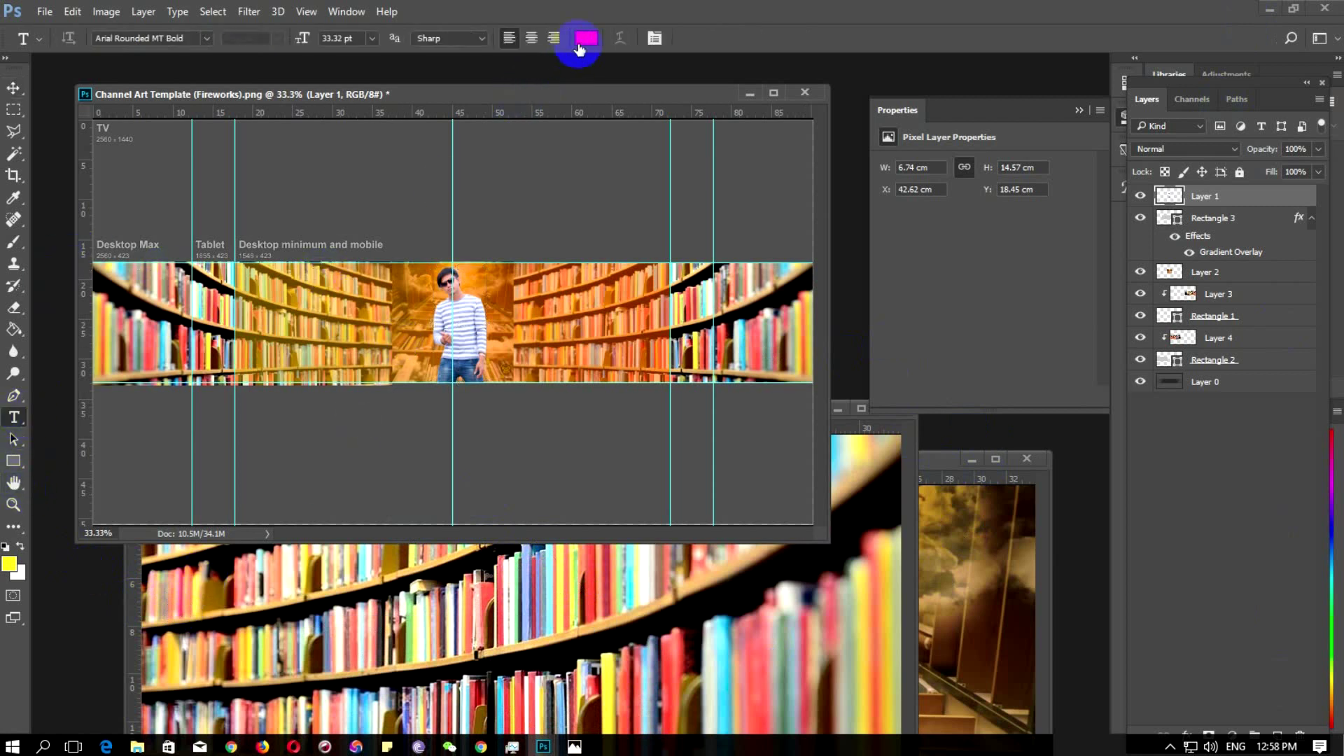
{"action": "left_click", "coordinate": [585, 43]}
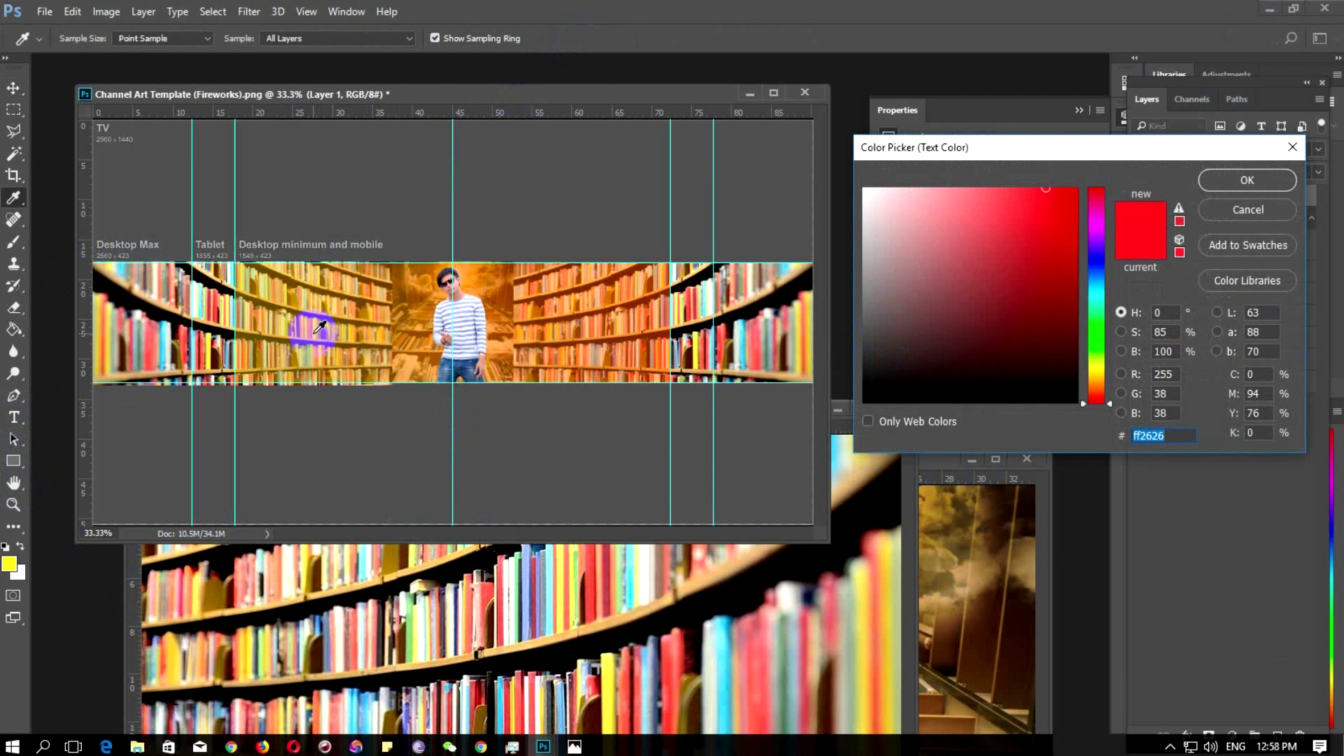
{"action": "left_click_drag", "start_coordinate": [1098, 391], "coordinate": [1096, 369]}
{"action": "left_click", "coordinate": [1073, 191]}
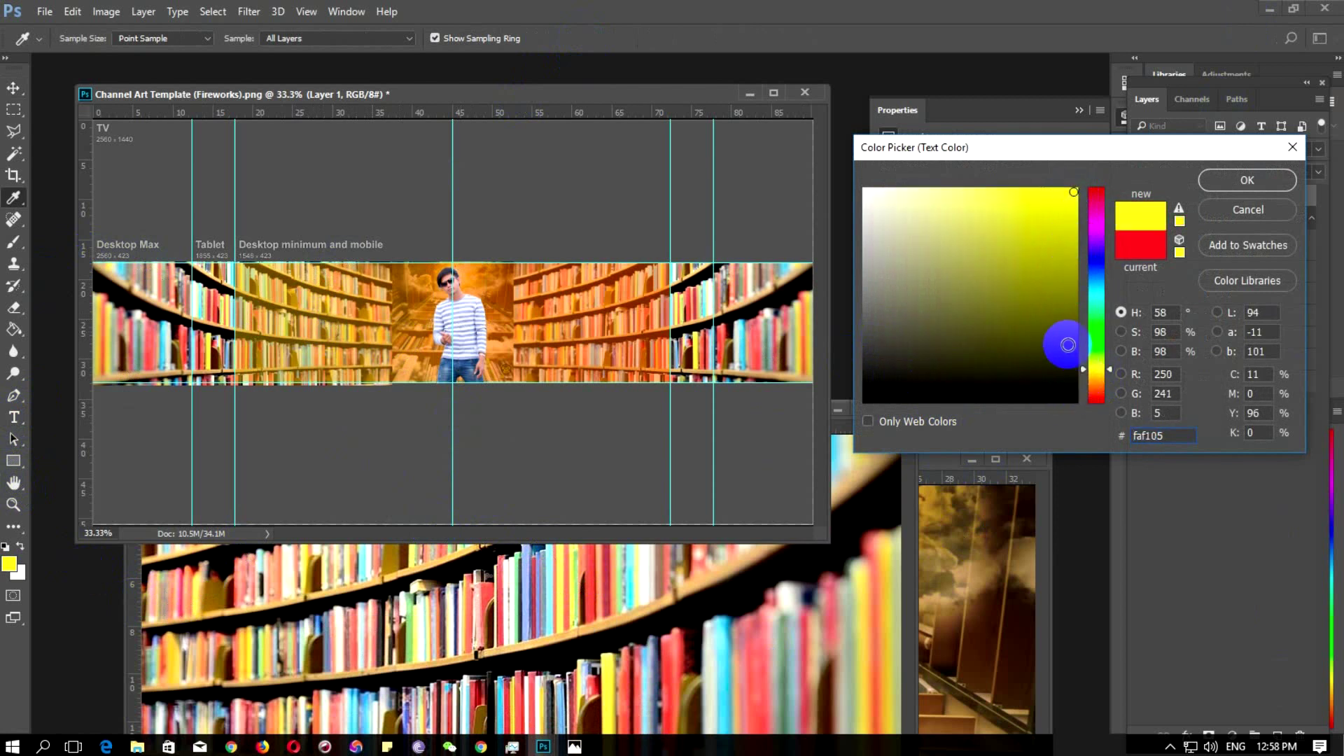
{"action": "left_click", "coordinate": [1067, 322]}
{"action": "left_click_drag", "start_coordinate": [1108, 400], "coordinate": [1097, 373]}
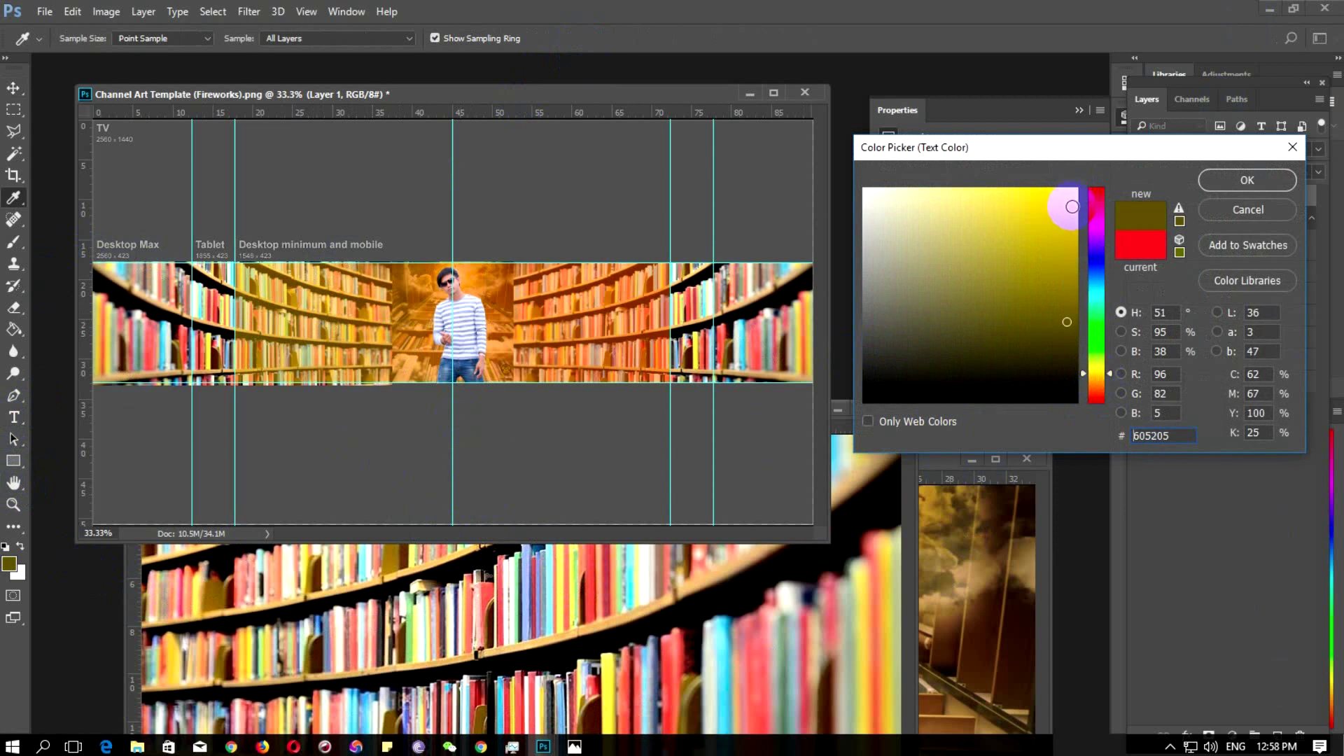
{"action": "left_click", "coordinate": [1072, 192]}
{"action": "left_click", "coordinate": [1074, 219]}
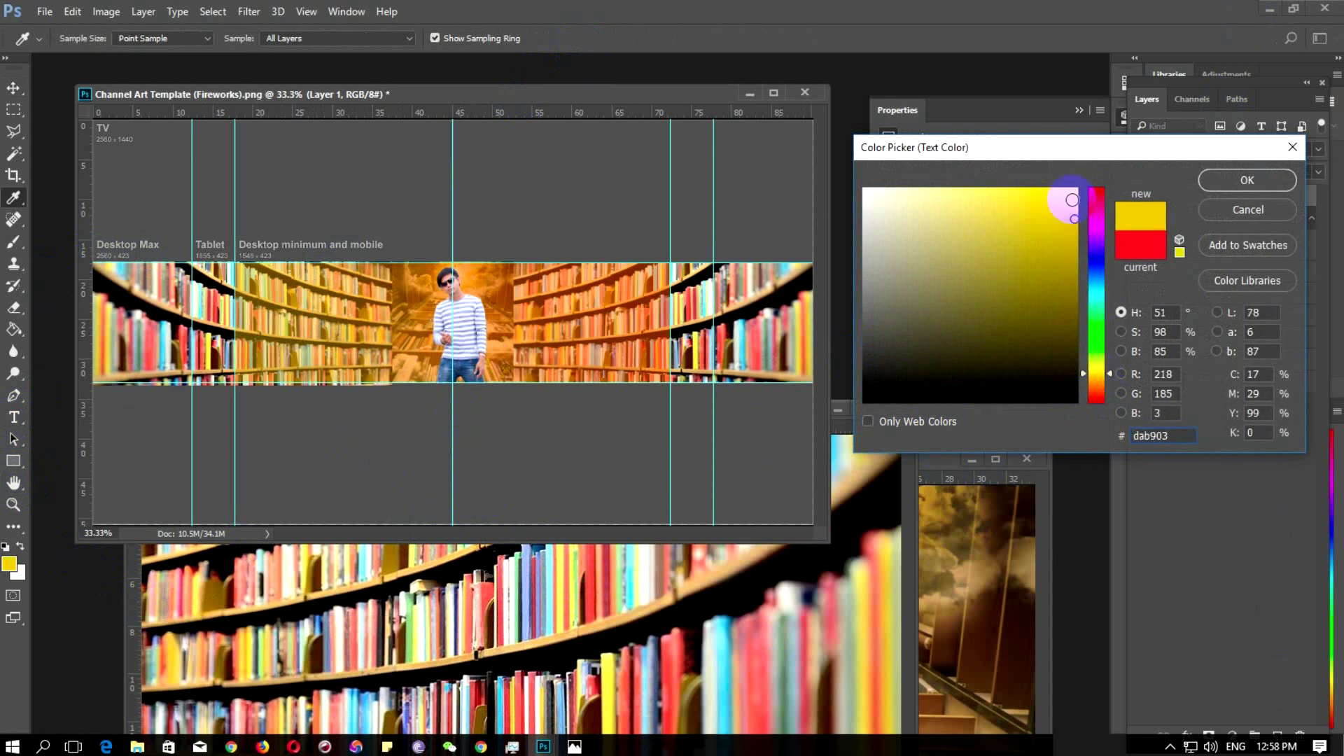
{"action": "left_click", "coordinate": [1216, 180]}
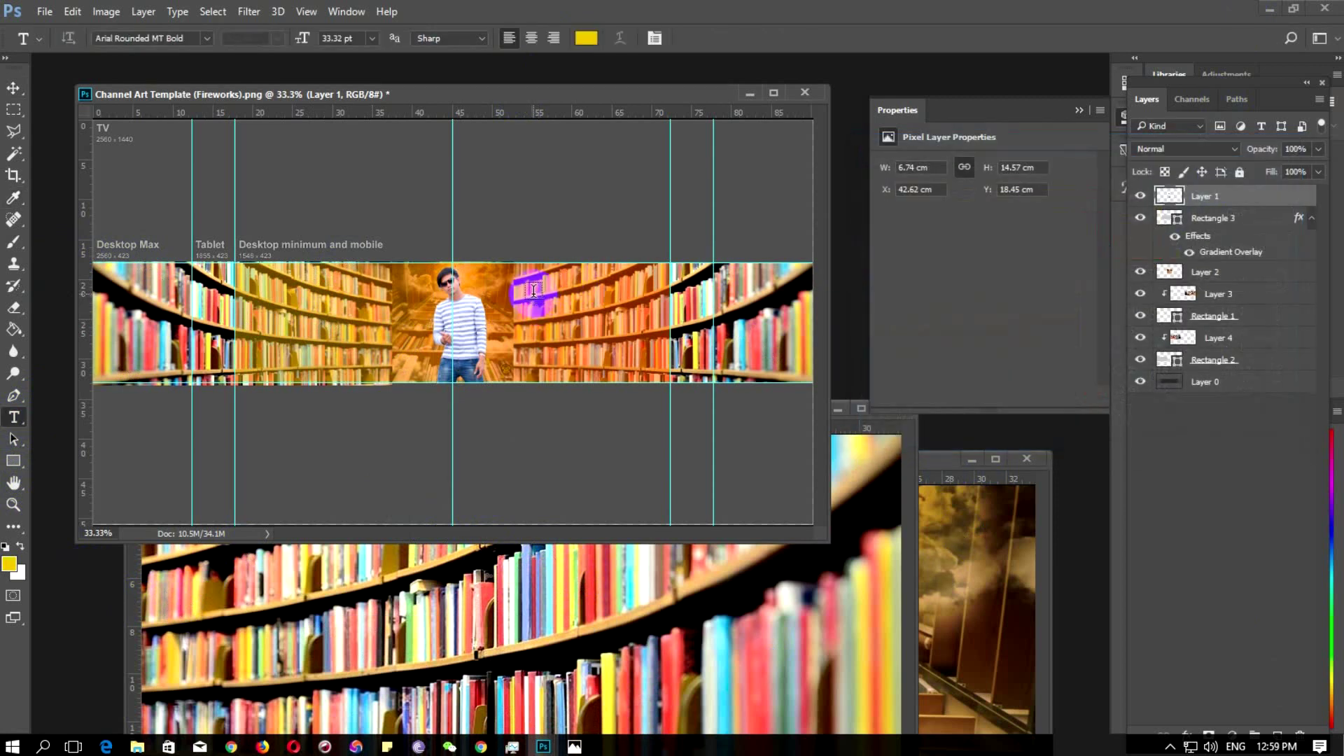
{"action": "left_click", "coordinate": [546, 315]}
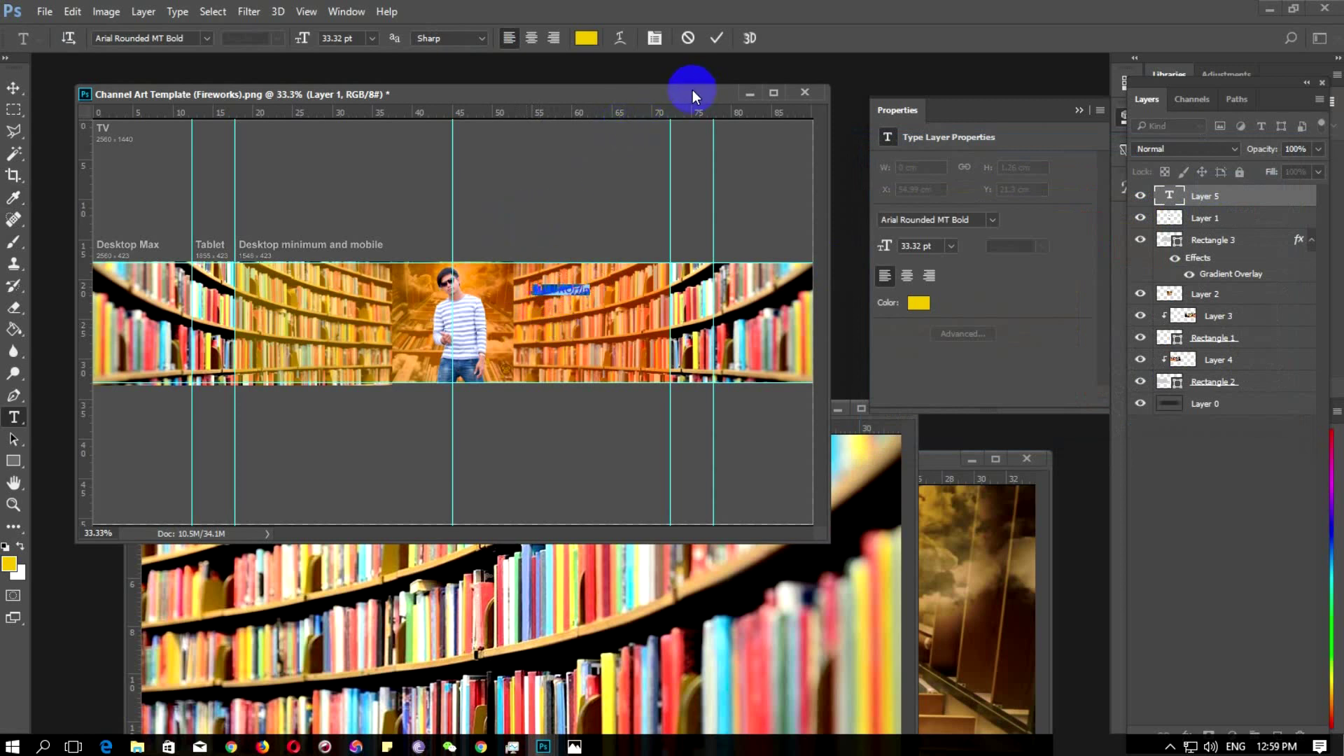
{"action": "left_click", "coordinate": [204, 40]}
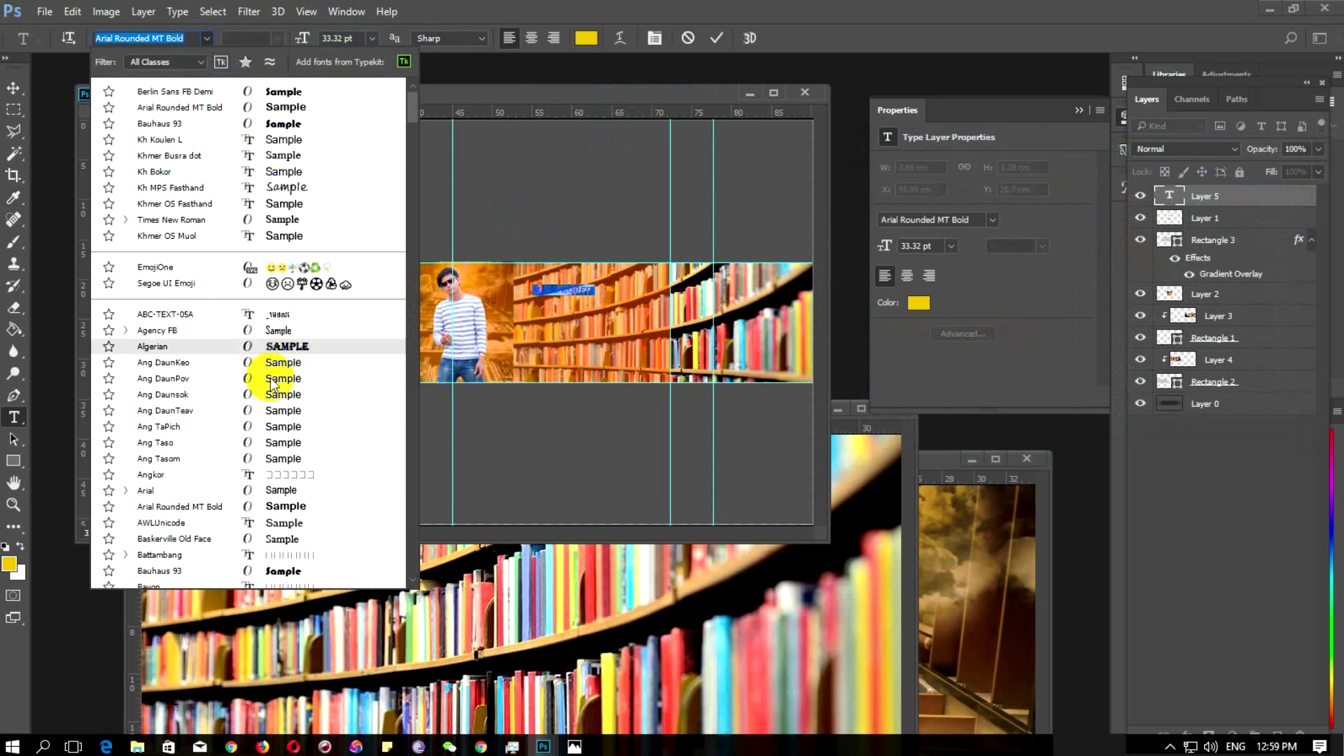
Apply the Broadway font to the yellow name text and commit it
{"action": "scroll", "coordinate": [267, 441], "scroll_direction": "down", "scroll_amount": 1}
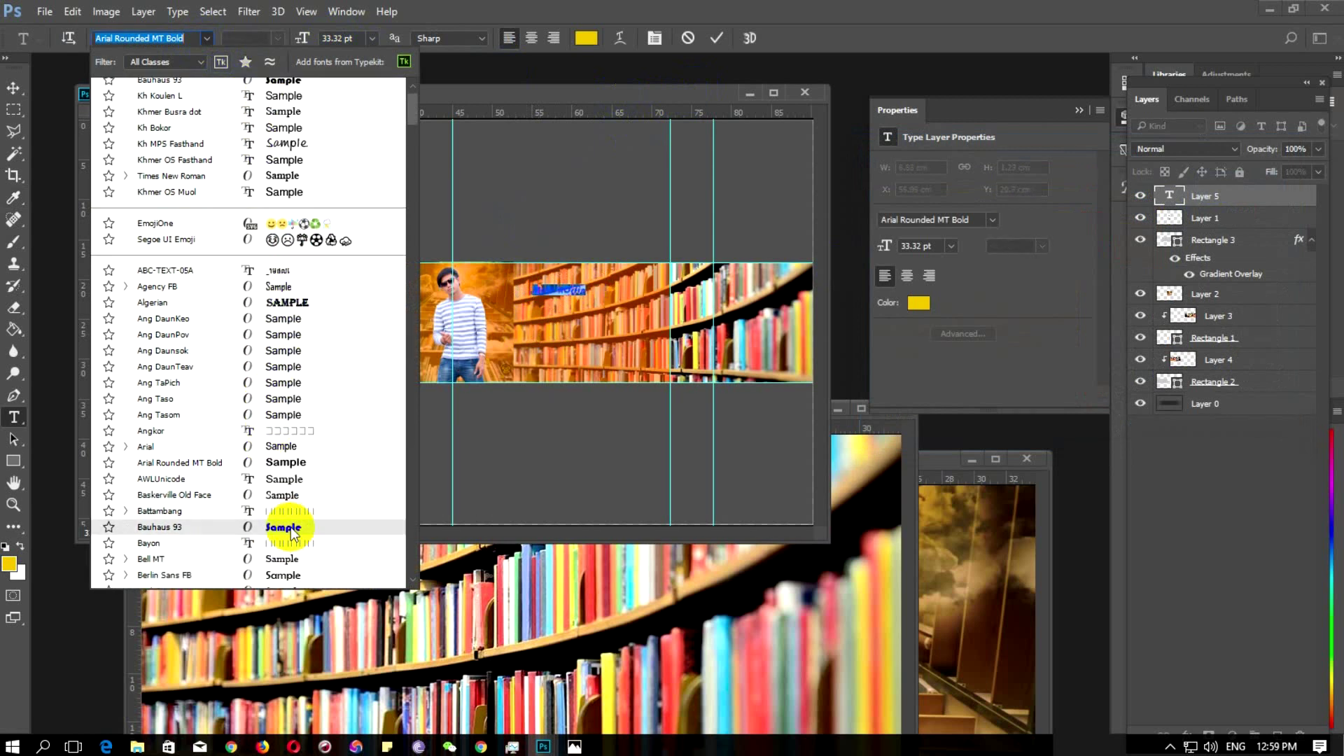
{"action": "scroll", "coordinate": [329, 98], "scroll_direction": "up", "scroll_amount": 1}
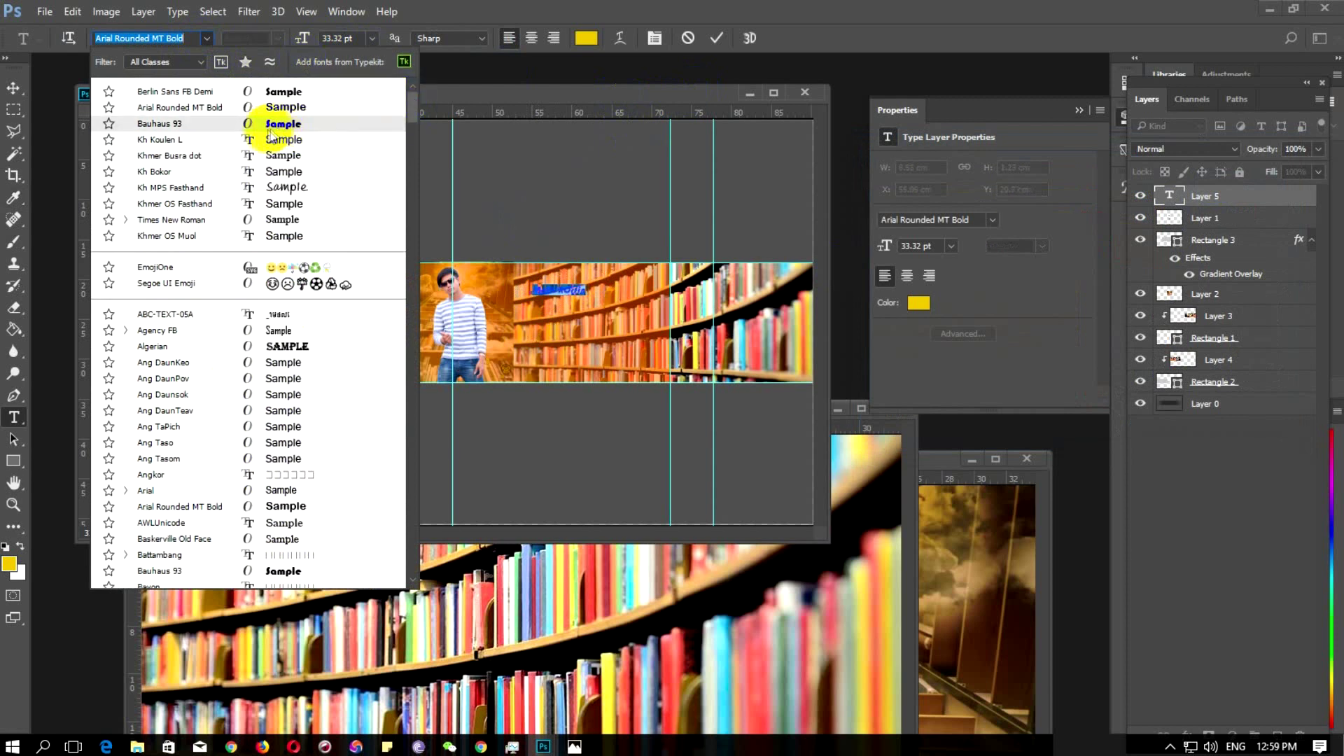
{"action": "scroll", "coordinate": [222, 343], "scroll_direction": "down", "scroll_amount": 3}
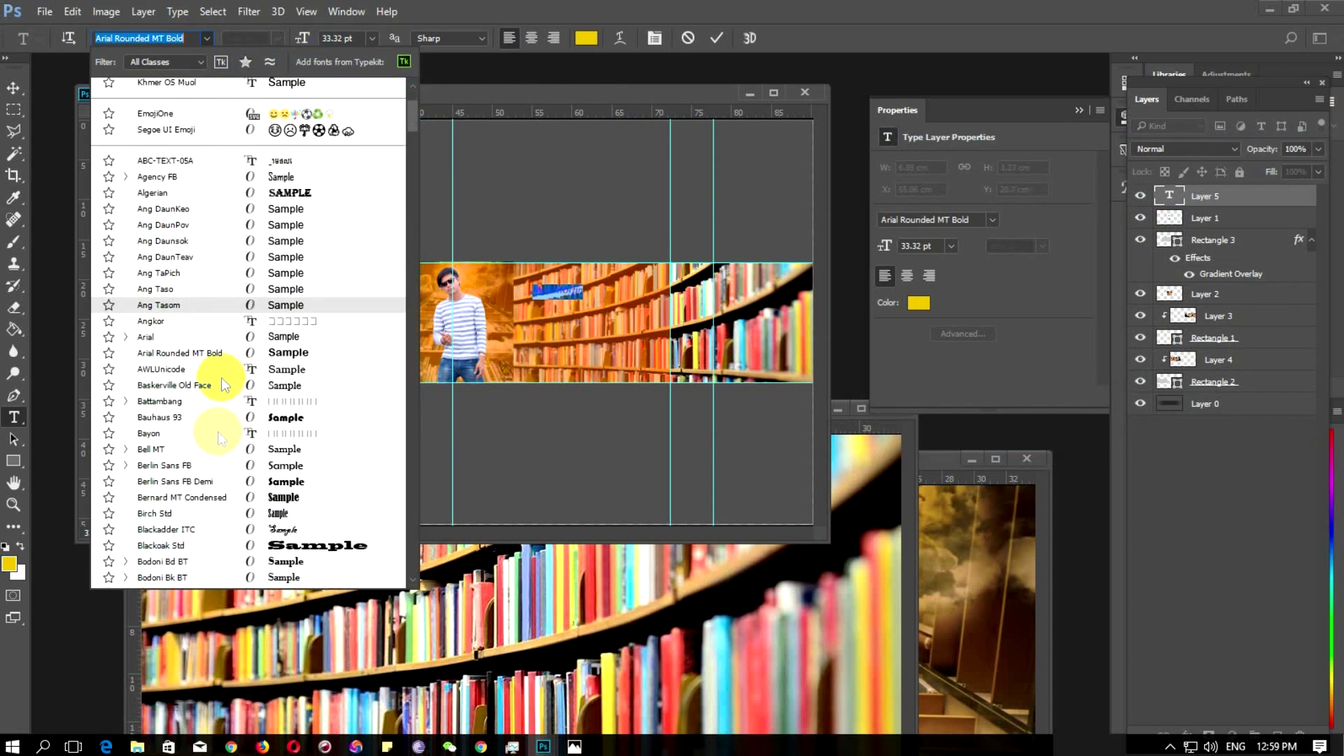
{"action": "scroll", "coordinate": [294, 546], "scroll_direction": "down", "scroll_amount": 2}
{"action": "scroll", "coordinate": [294, 532], "scroll_direction": "down", "scroll_amount": 2}
{"action": "left_click", "coordinate": [291, 509]}
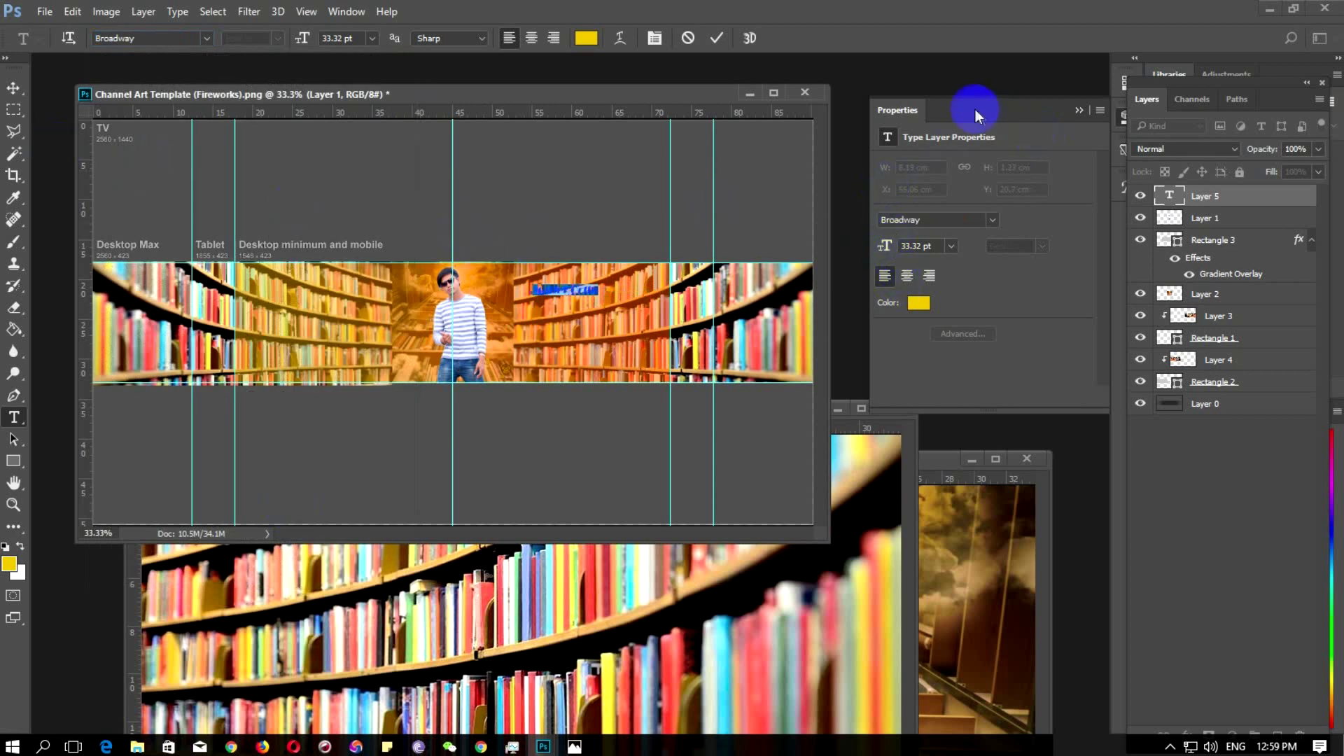
{"action": "left_click_drag", "start_coordinate": [976, 109], "coordinate": [947, 154]}
{"action": "left_click", "coordinate": [14, 89]}
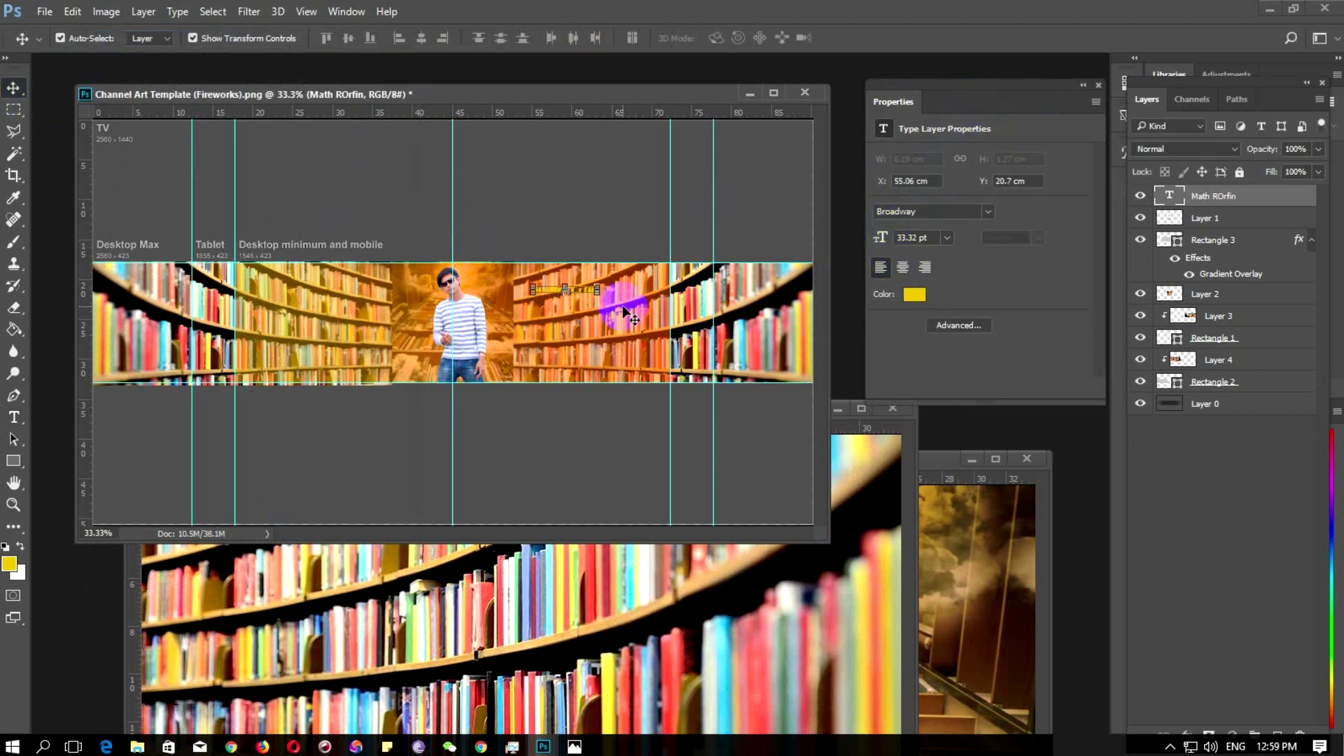
Zoom in on the name text and reselect it for editing
{"action": "scroll", "coordinate": [586, 309], "scroll_direction": "up", "scroll_amount": 5}
{"action": "left_click", "coordinate": [1083, 85]}
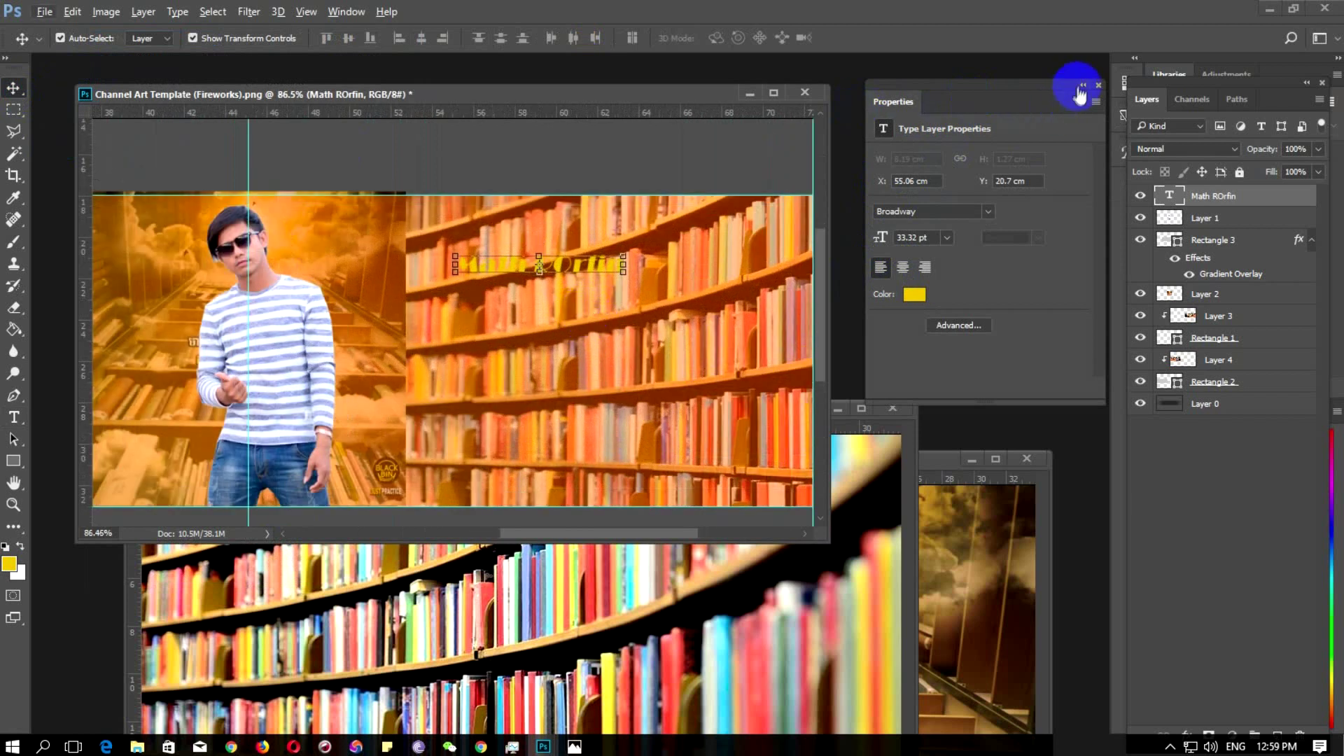
{"action": "left_click", "coordinate": [774, 92]}
{"action": "left_click", "coordinate": [634, 266]}
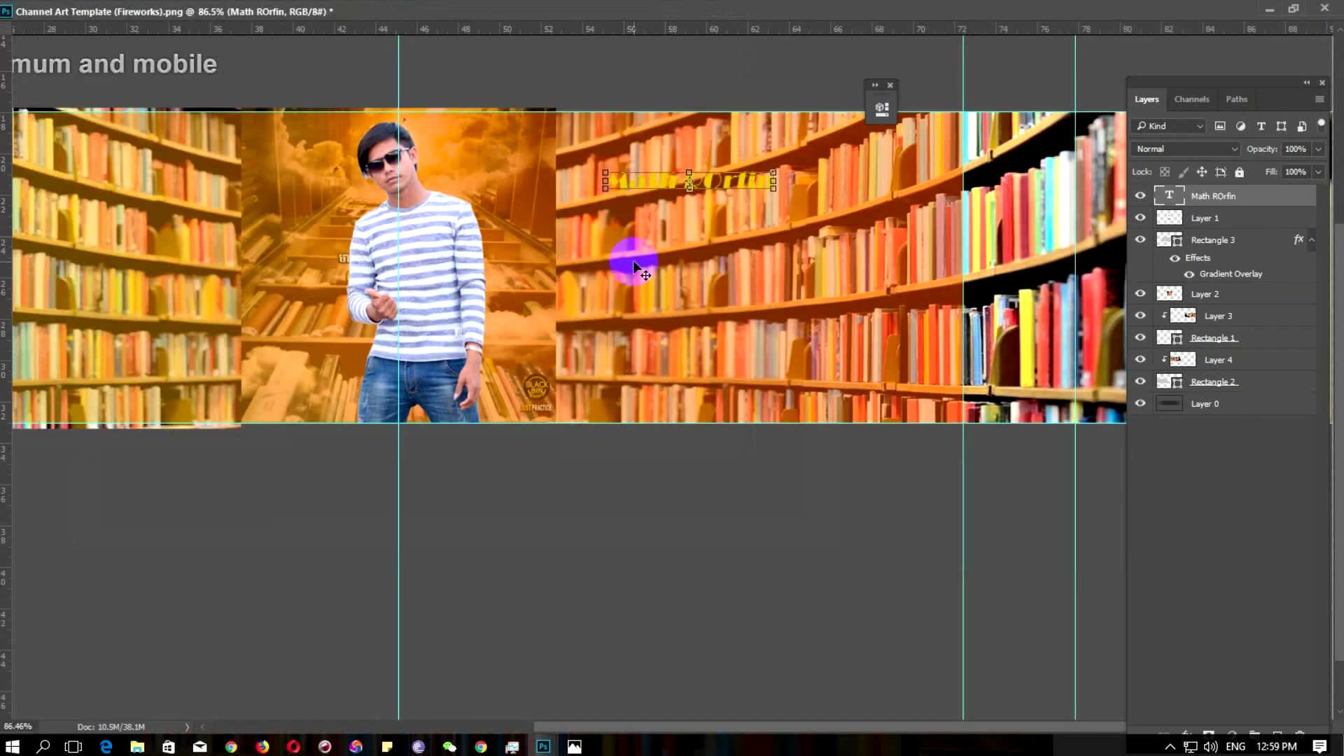
{"action": "double_click", "coordinate": [660, 184]}
{"action": "left_click", "coordinate": [411, 30]}
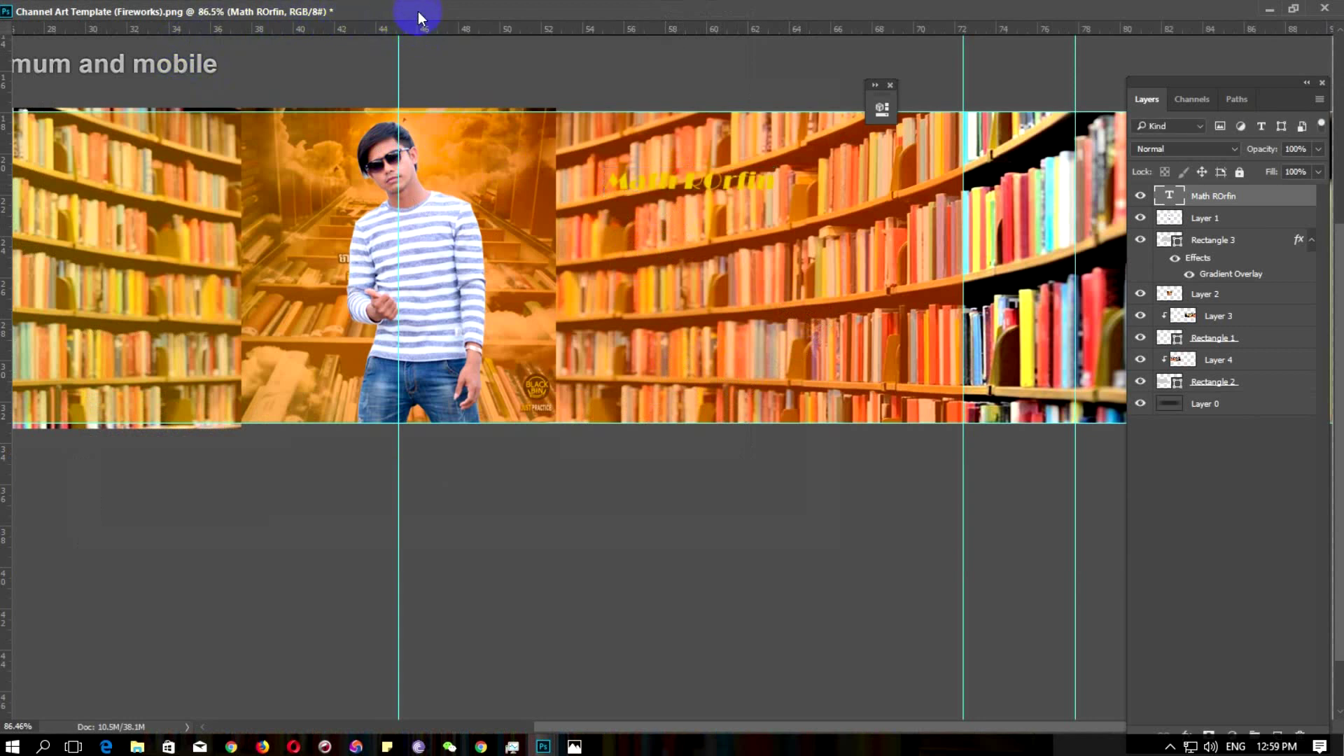
{"action": "left_click", "coordinate": [1262, 27]}
{"action": "left_click", "coordinate": [740, 279]}
{"action": "double_click", "coordinate": [739, 272]}
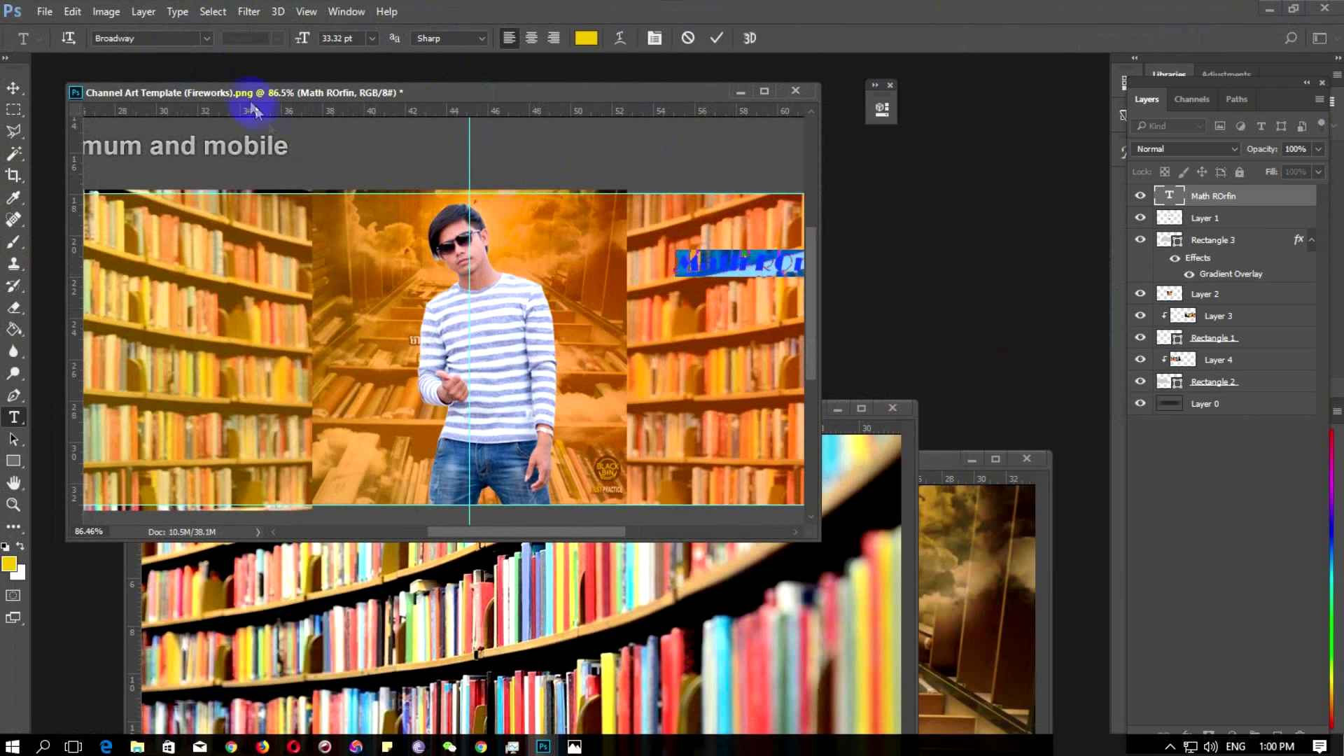
Commit the pending text edit and enlarge the banner document window
{"action": "left_click", "coordinate": [652, 39]}
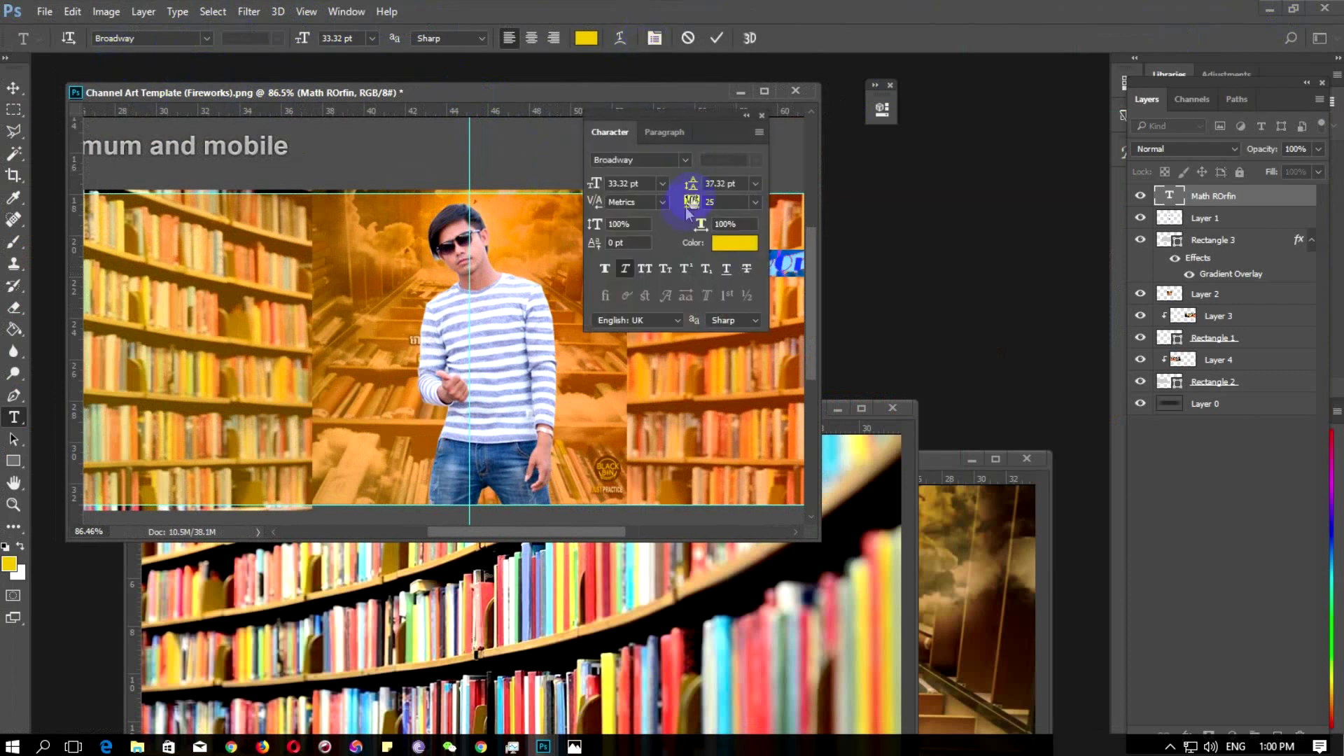
{"action": "left_click", "coordinate": [747, 115]}
{"action": "left_click_drag", "start_coordinate": [728, 644], "coordinate": [733, 669]}
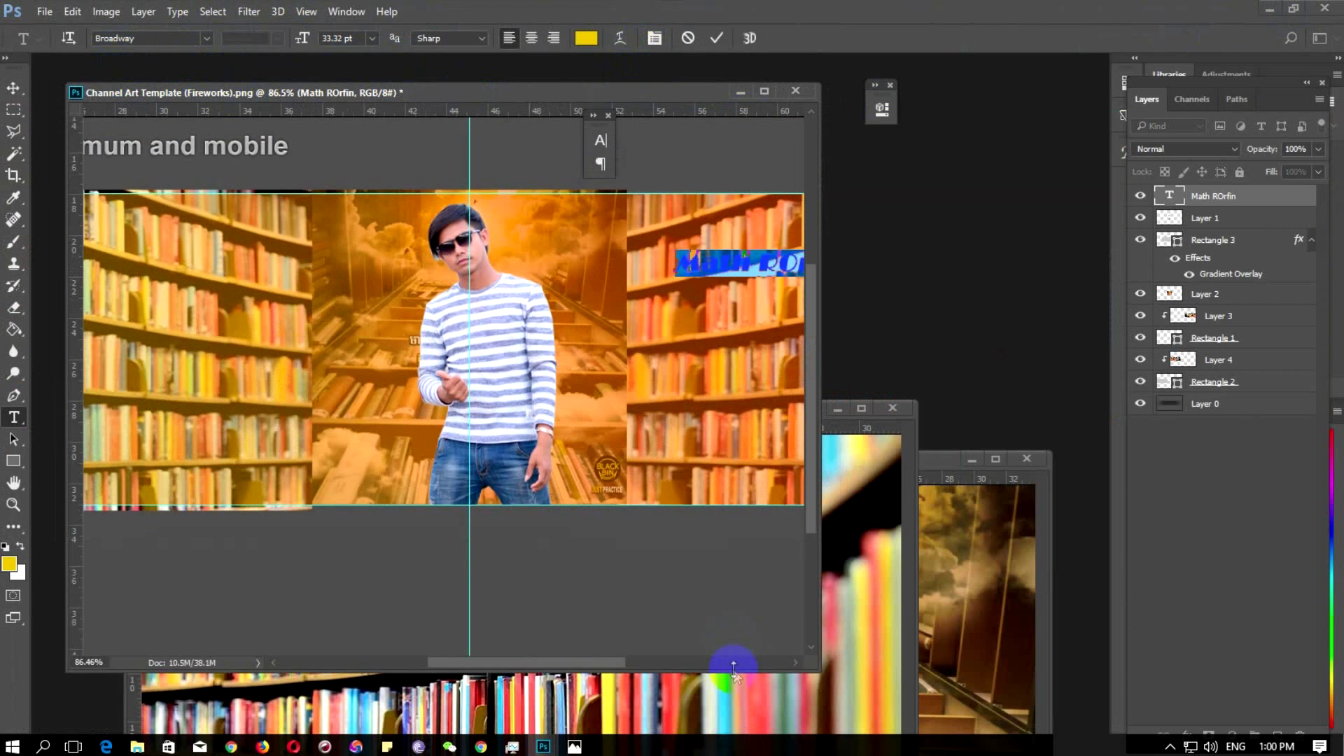
{"action": "left_click", "coordinate": [733, 673]}
{"action": "left_click", "coordinate": [591, 96]}
{"action": "left_click_drag", "start_coordinate": [641, 665], "coordinate": [651, 728]}
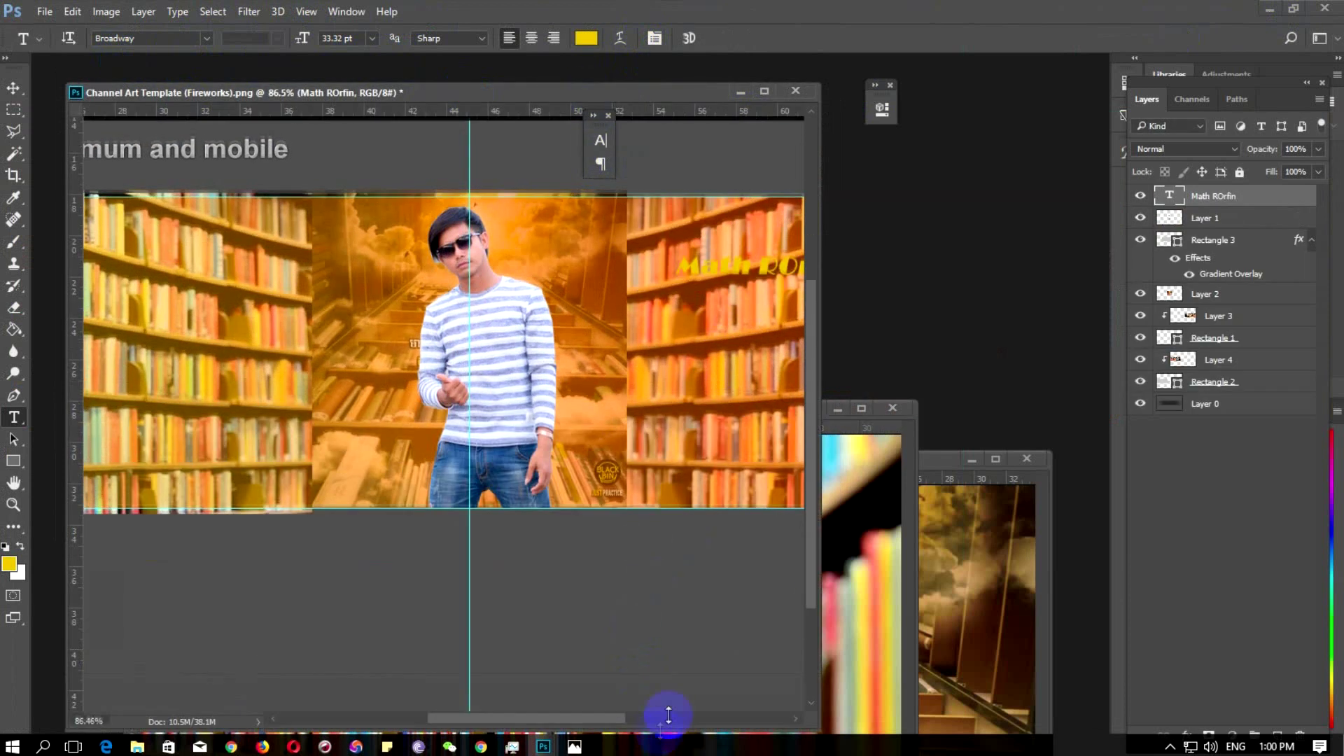
{"action": "left_click_drag", "start_coordinate": [821, 619], "coordinate": [1044, 619]}
Change the name text's font to Bauhaus 93 and commit the edit
{"action": "left_click", "coordinate": [730, 280]}
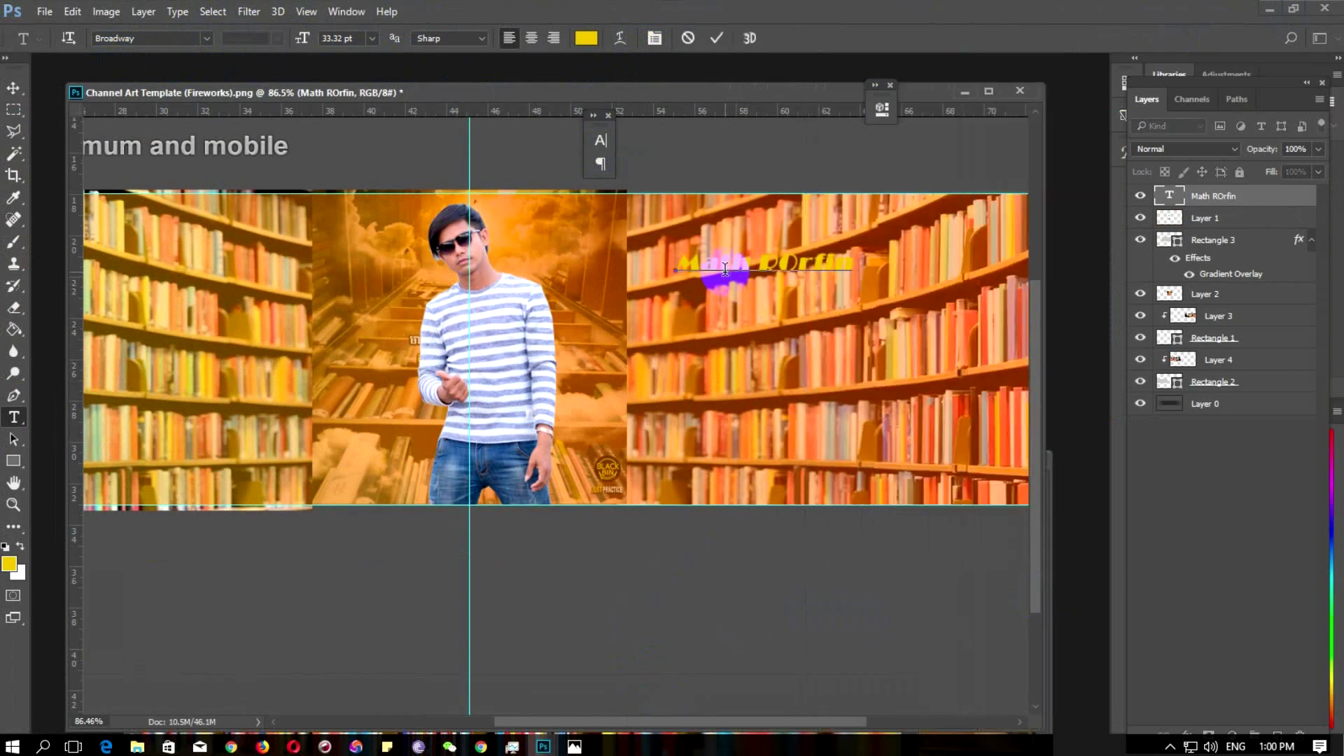
{"action": "triple_click", "coordinate": [724, 275]}
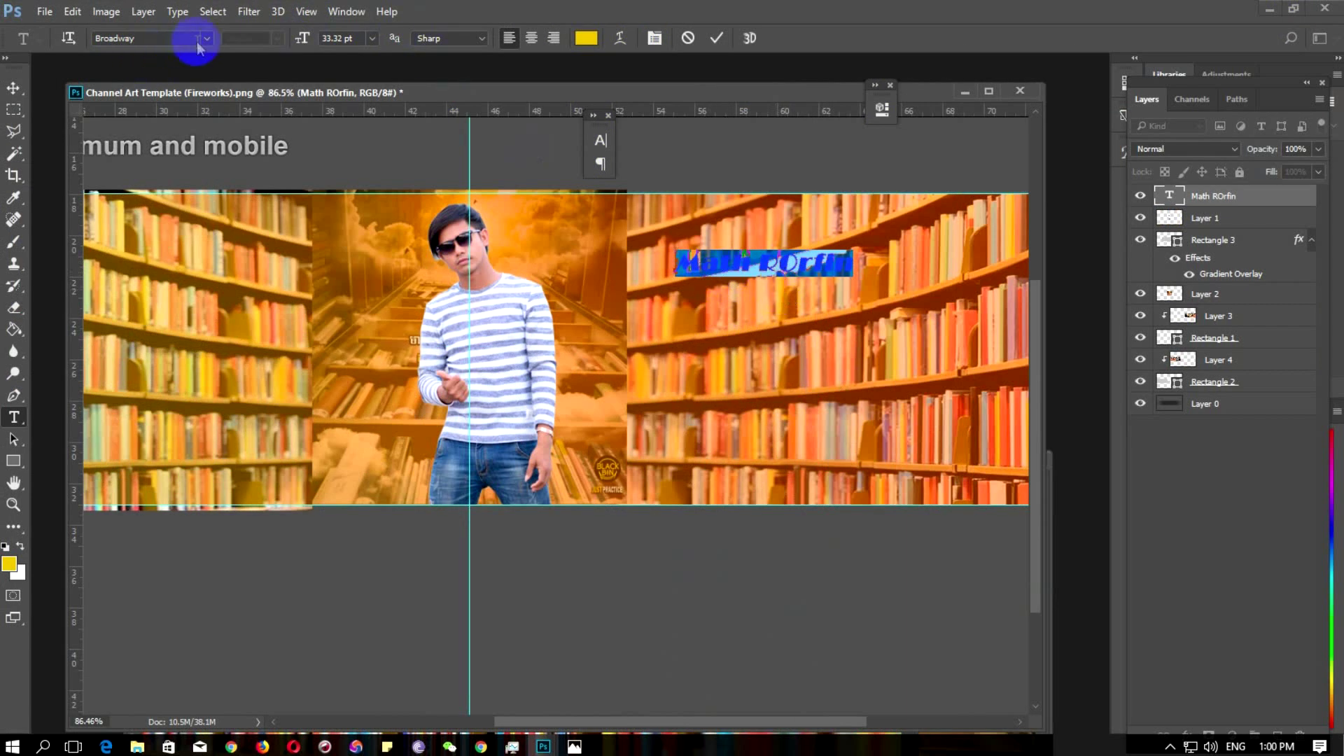
{"action": "left_click", "coordinate": [205, 39]}
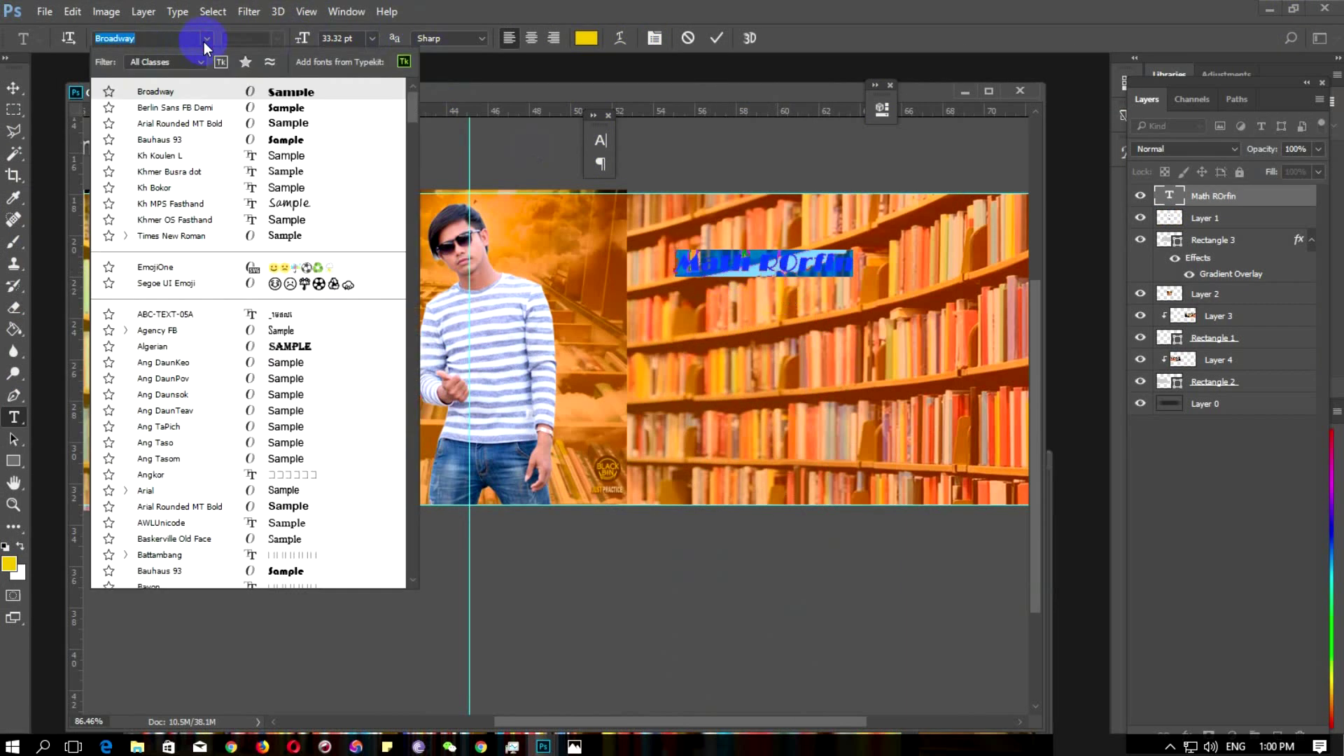
{"action": "left_click", "coordinate": [287, 145]}
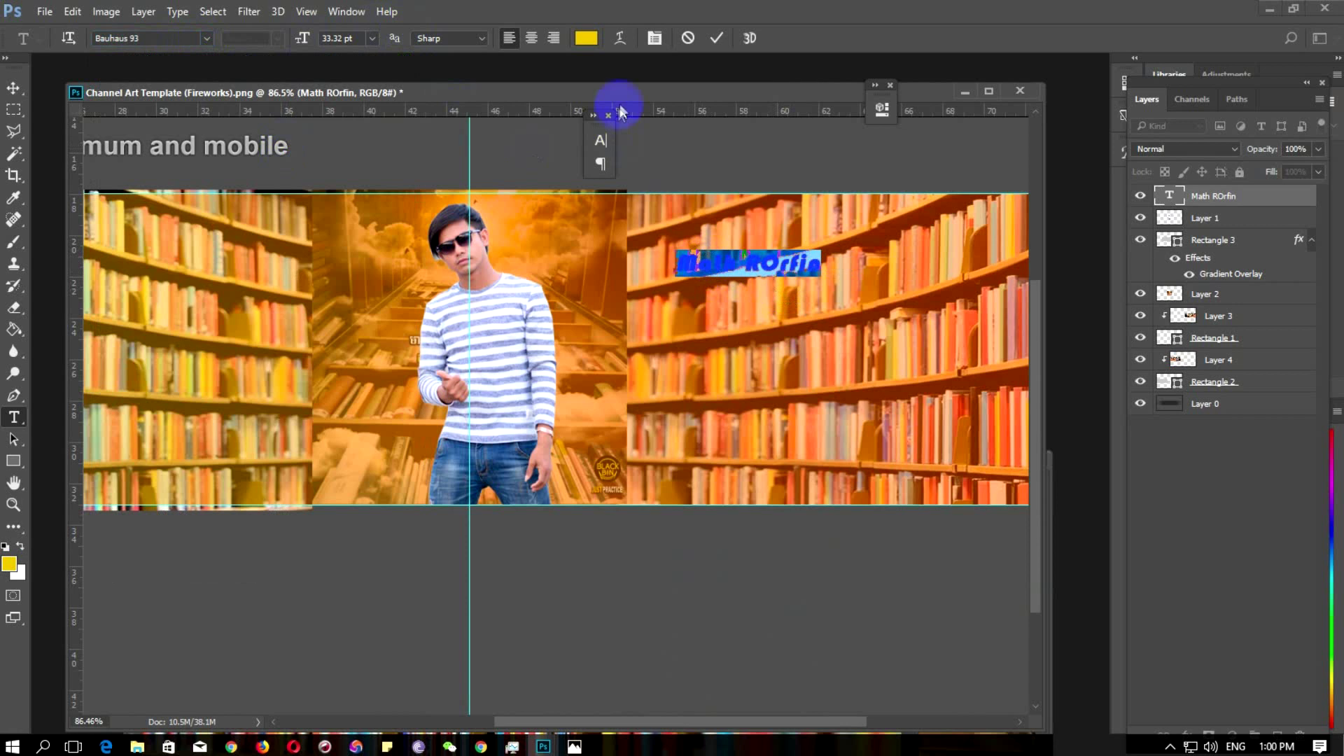
{"action": "left_click", "coordinate": [13, 88]}
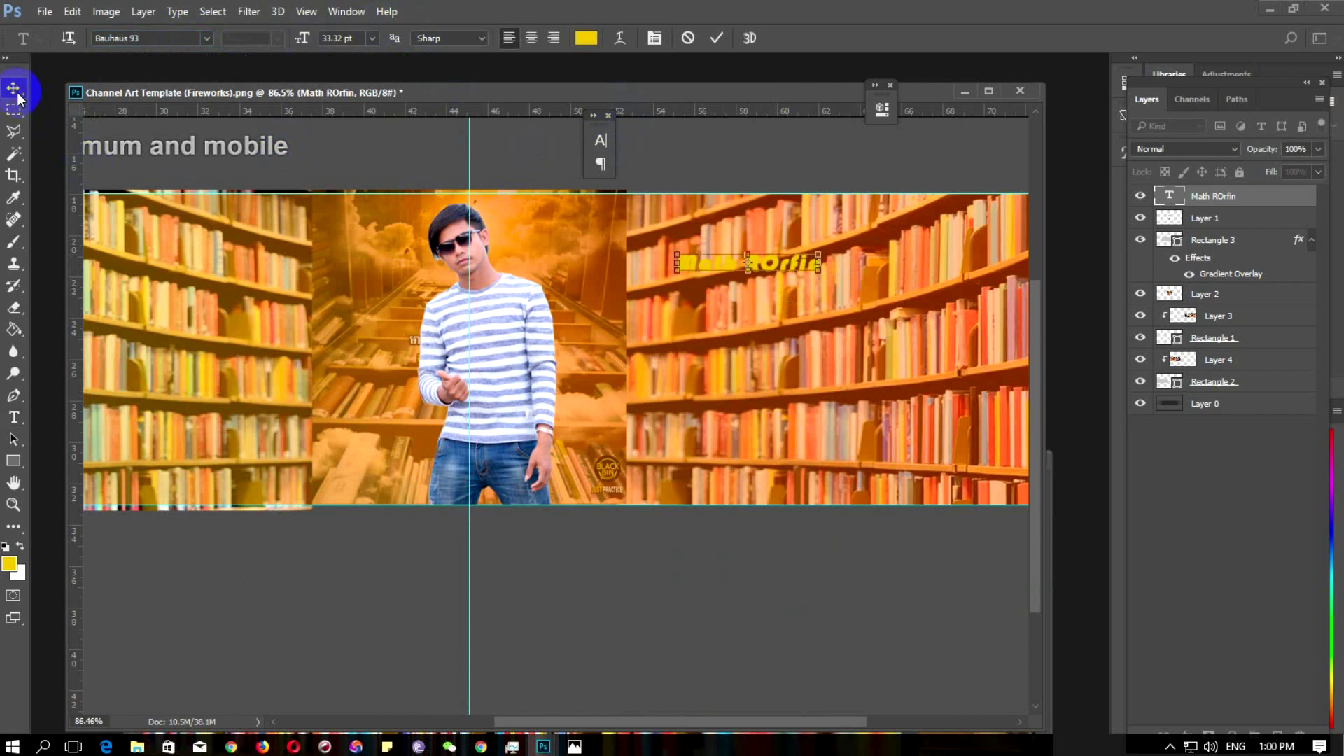
Add a black 4 px Stroke layer style to the name text layer
{"action": "right_click", "coordinate": [1209, 200]}
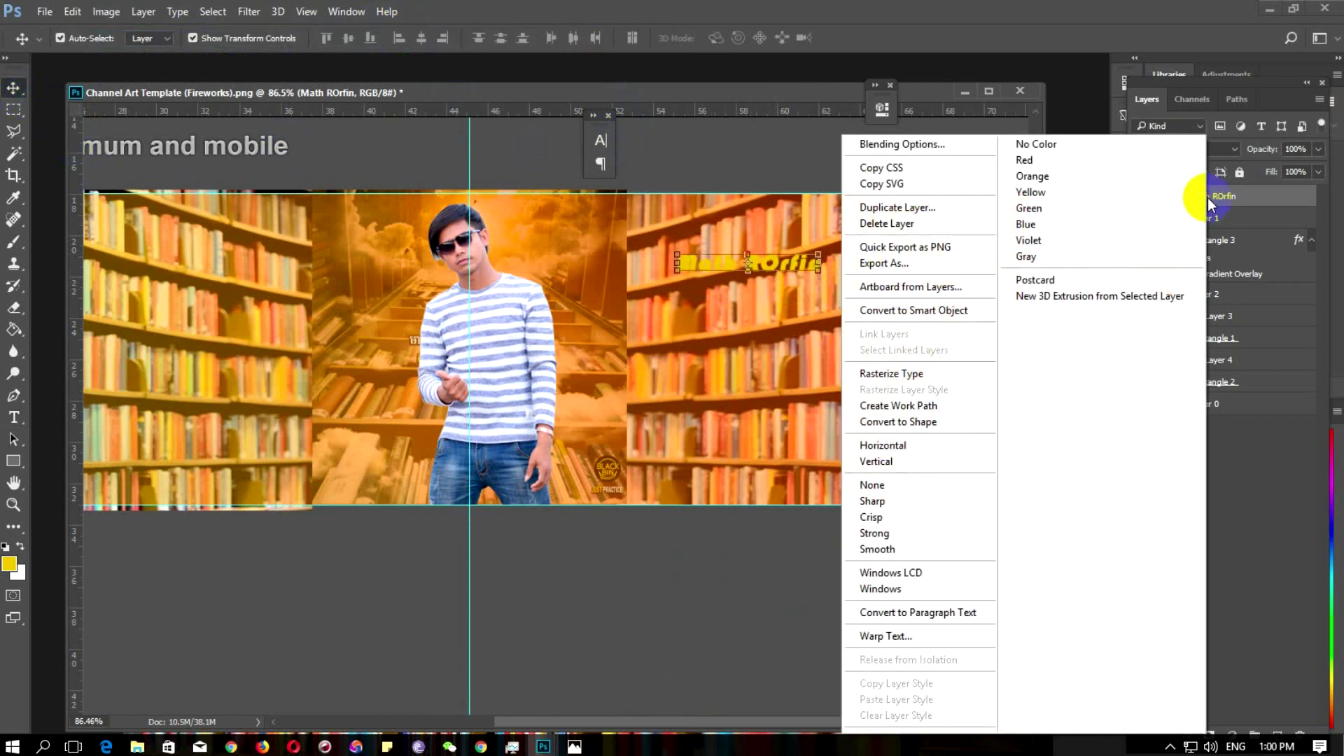
{"action": "left_click", "coordinate": [882, 147]}
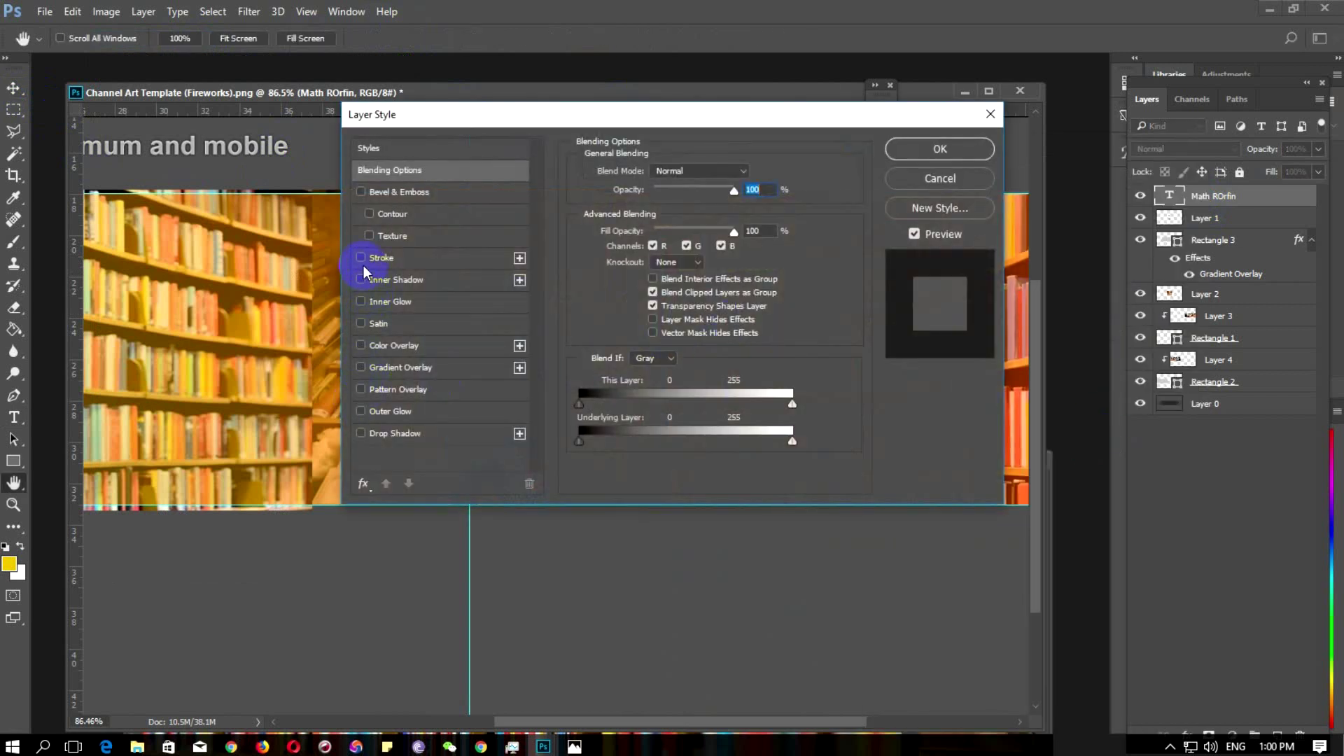
{"action": "left_click", "coordinate": [360, 259]}
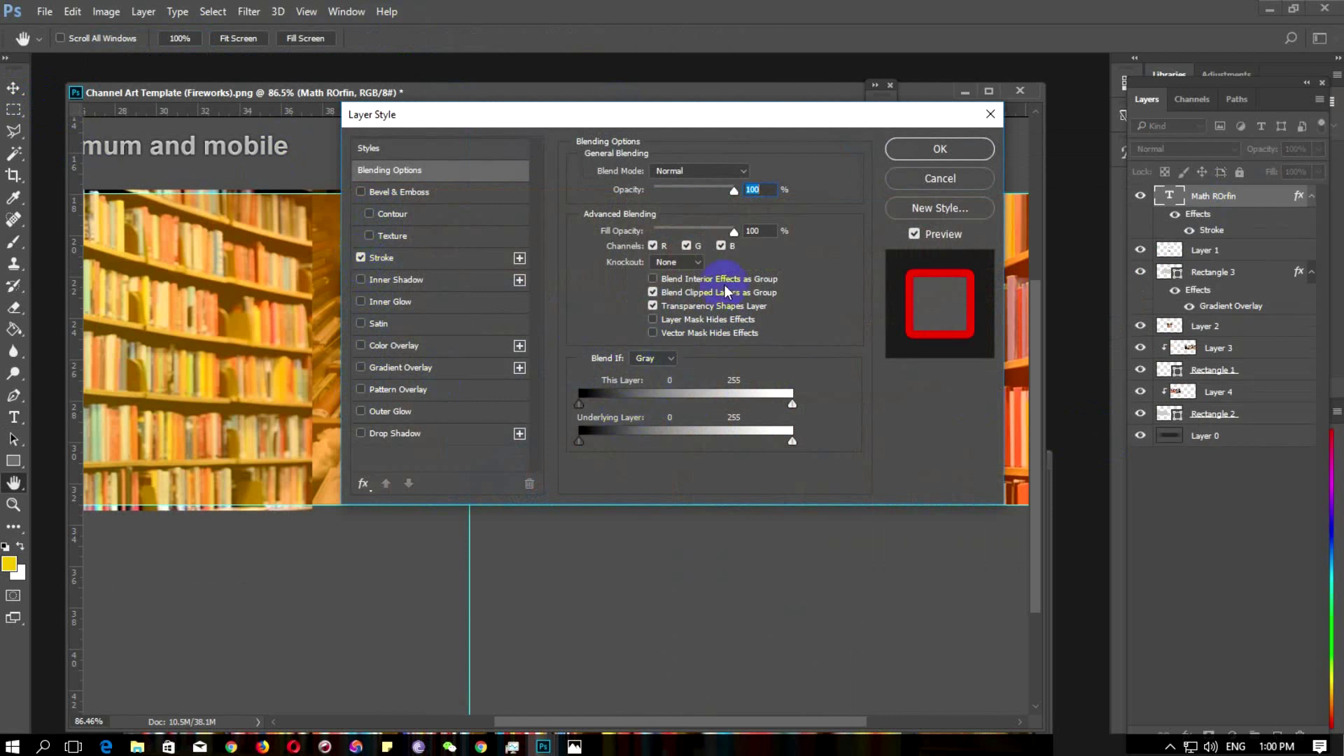
{"action": "left_click", "coordinate": [424, 259]}
{"action": "left_click", "coordinate": [622, 306]}
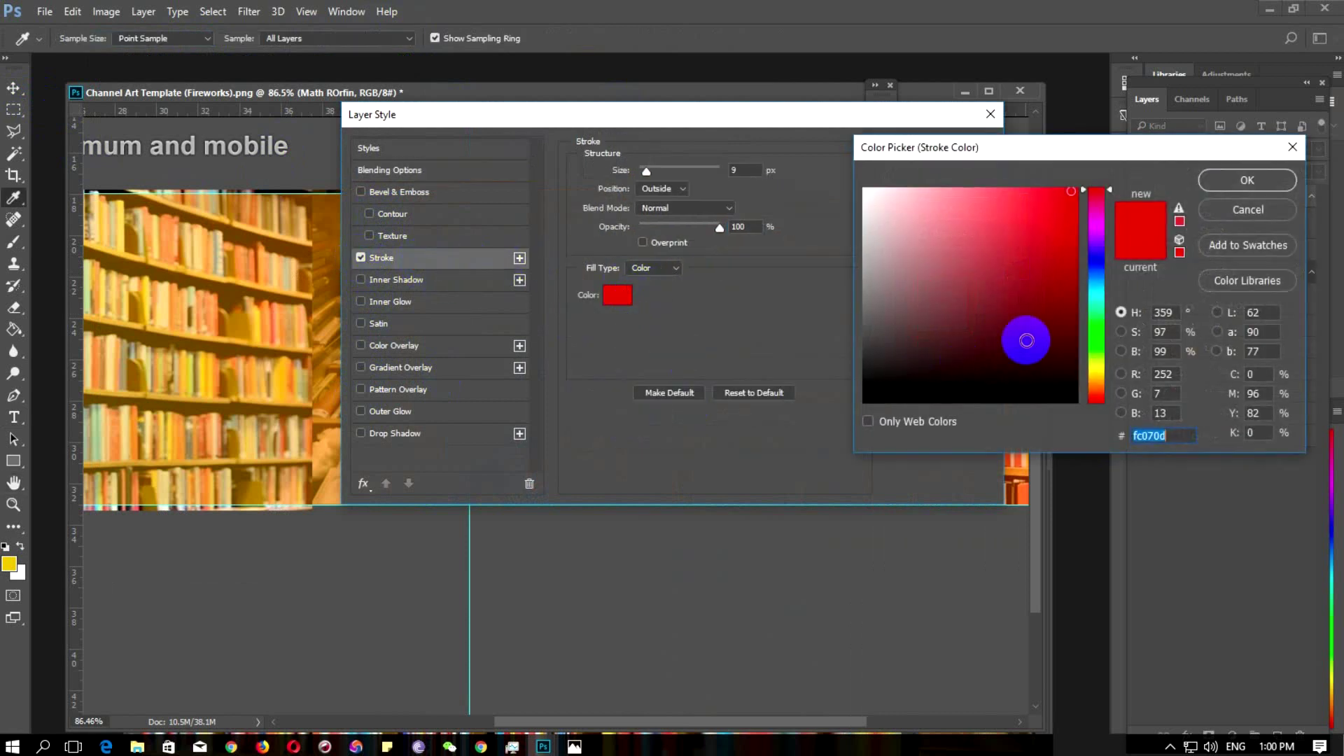
{"action": "left_click", "coordinate": [1073, 401]}
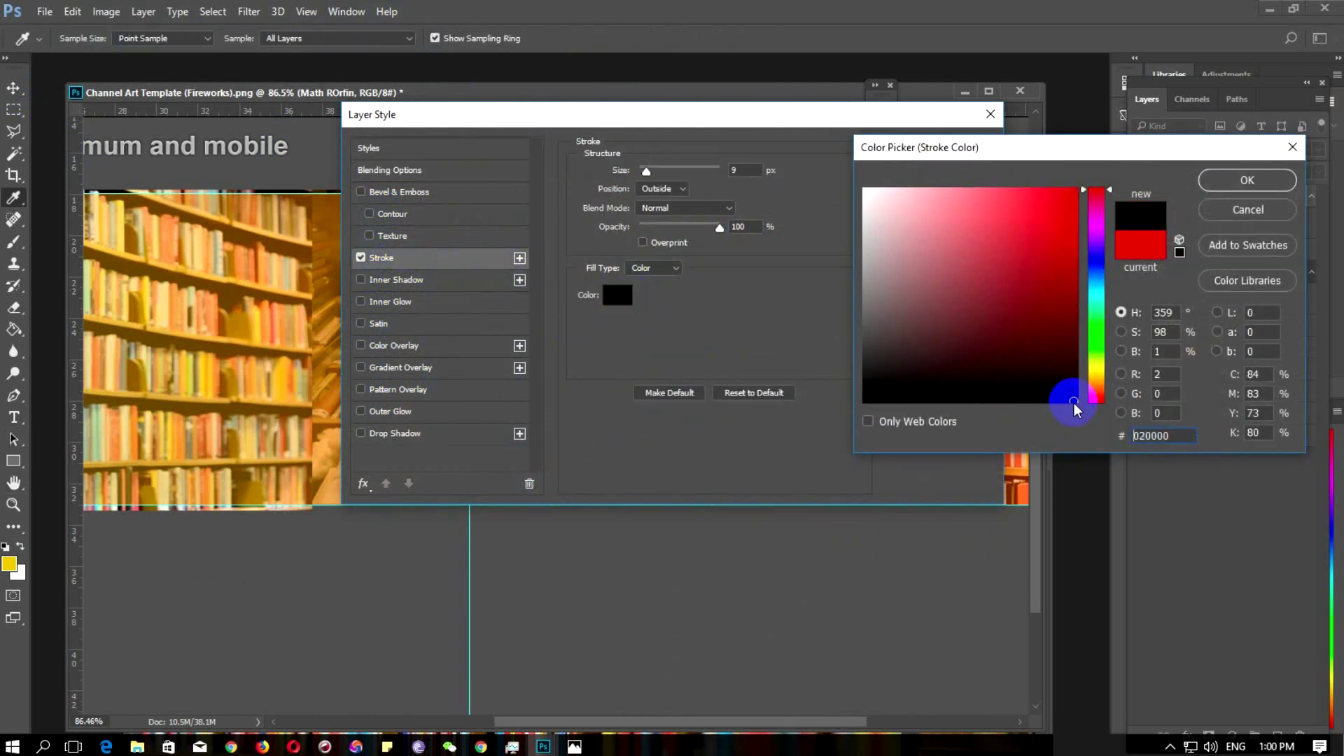
{"action": "left_click", "coordinate": [1246, 182]}
{"action": "left_click_drag", "start_coordinate": [824, 138], "coordinate": [833, 473]}
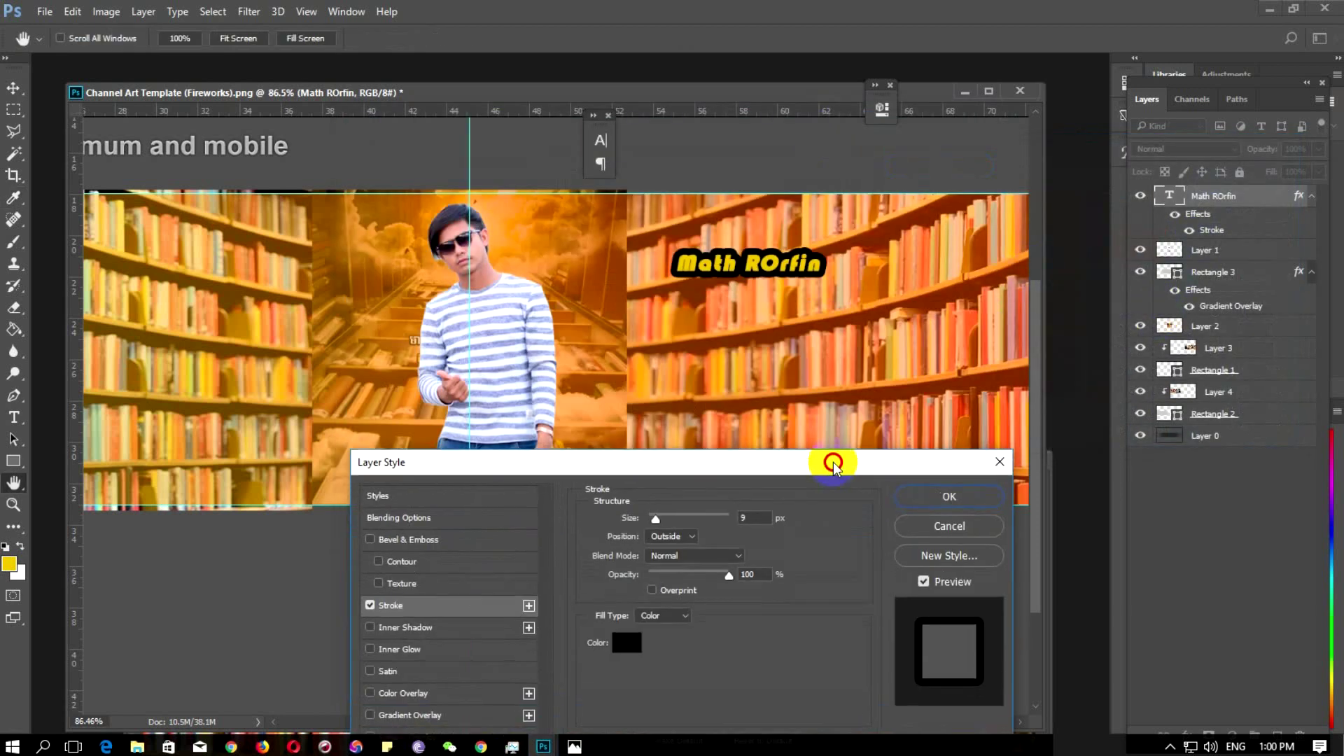
{"action": "left_click_drag", "start_coordinate": [655, 517], "coordinate": [650, 509]}
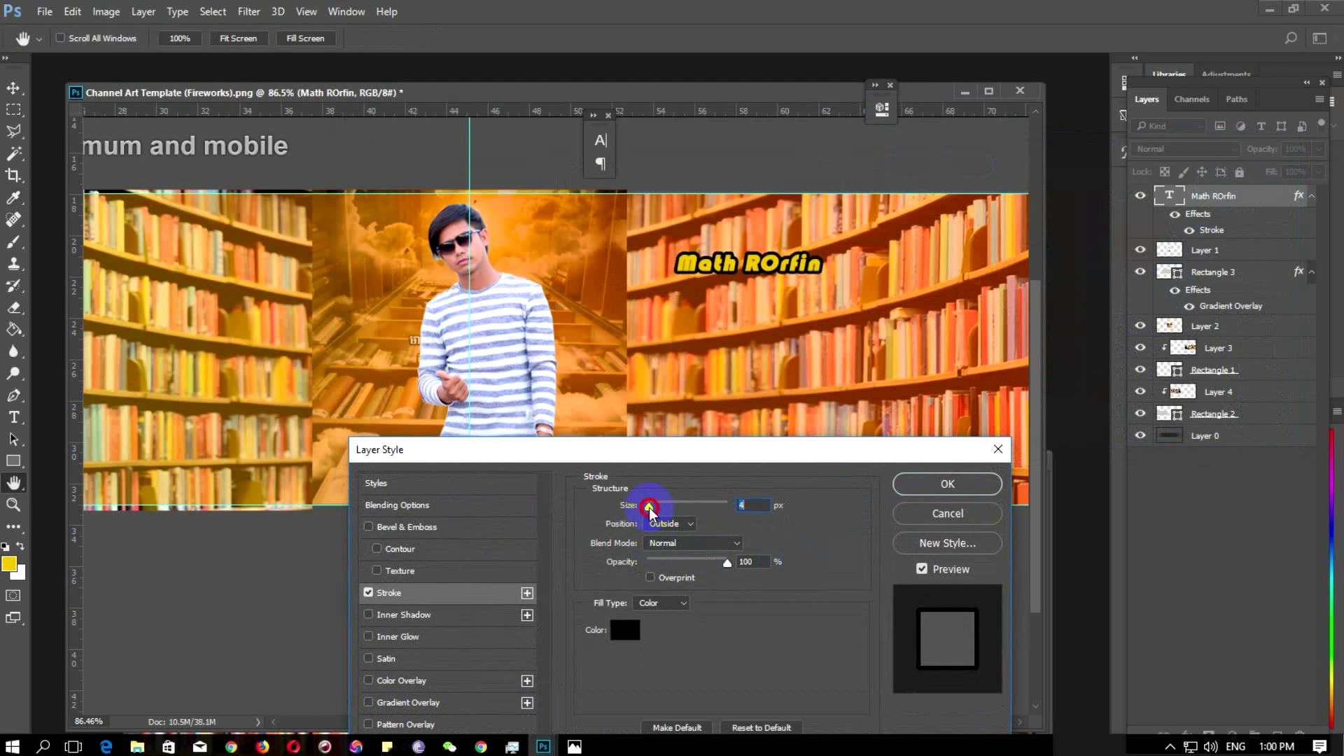
{"action": "left_click", "coordinate": [947, 483]}
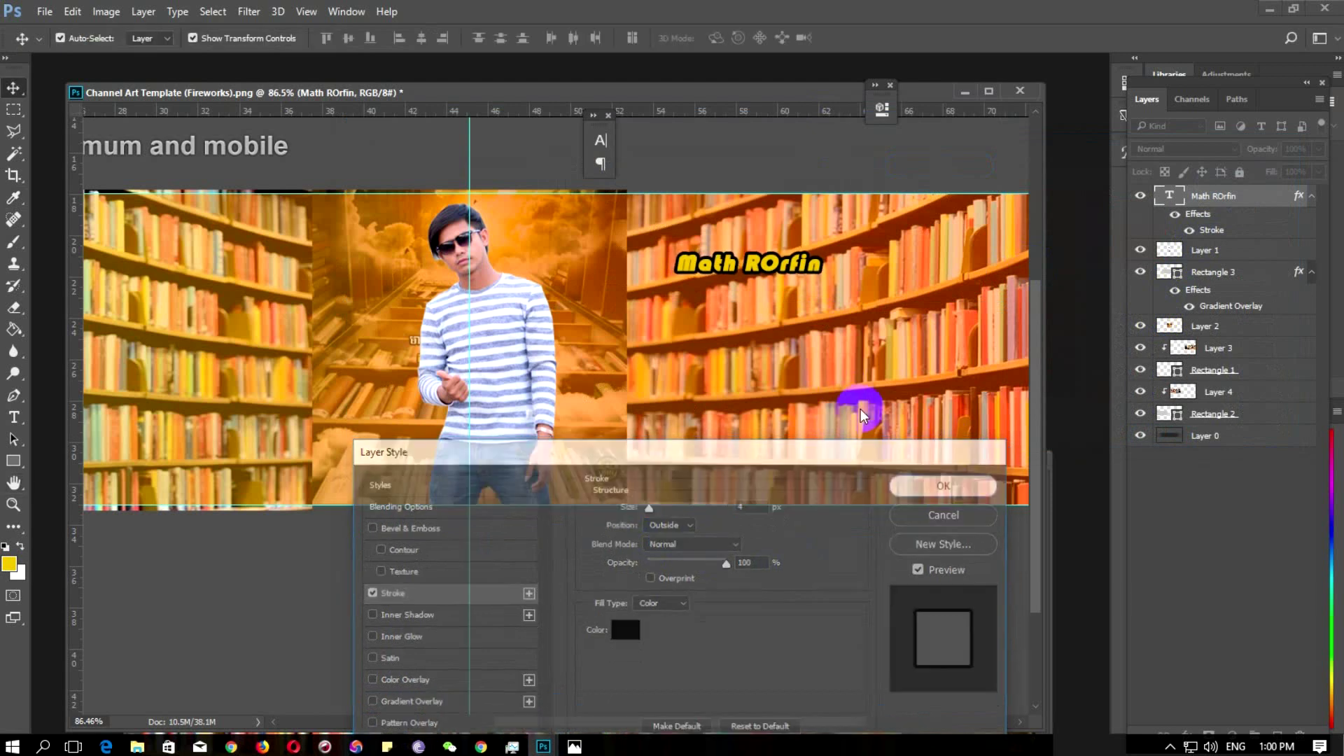
Set the whole name text in Times New Roman Bold
{"action": "double_click", "coordinate": [728, 265]}
{"action": "key", "text": "ctrl+a"}
{"action": "left_click", "coordinate": [140, 42]}
{"action": "type", "text": "t"}
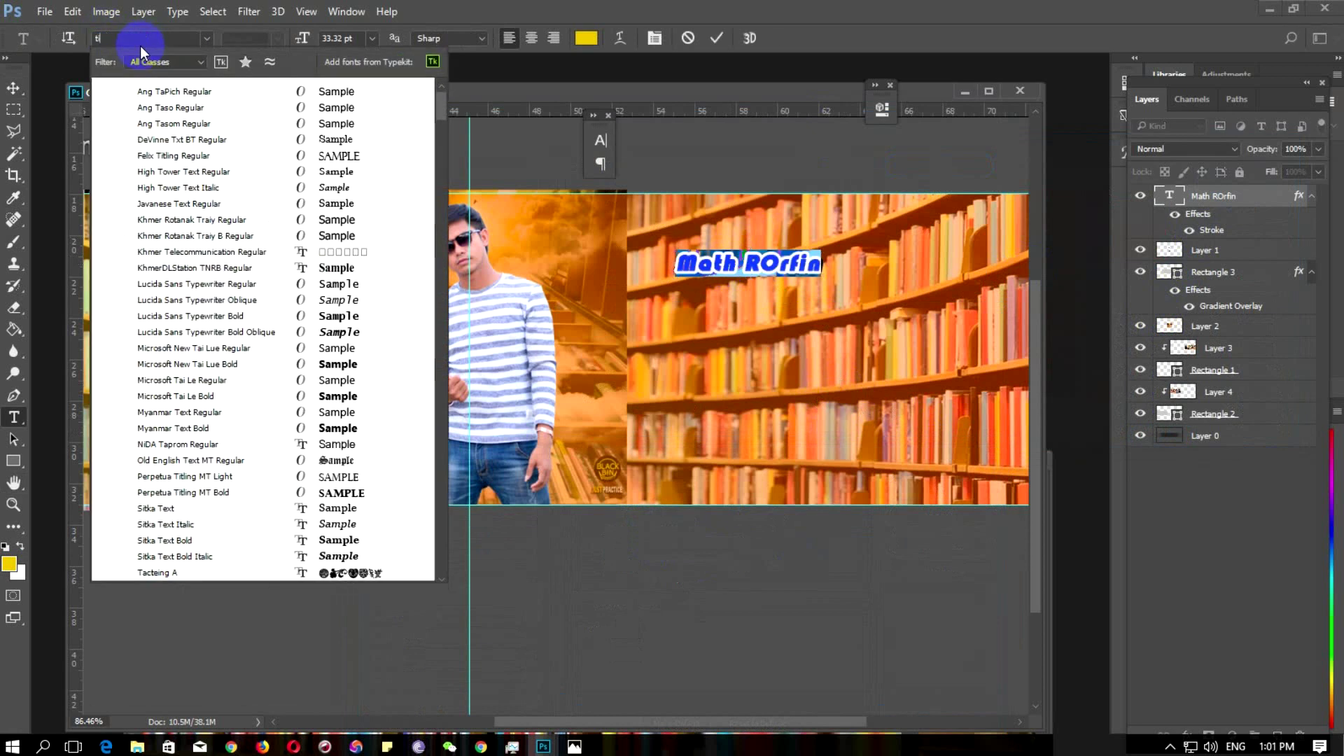
{"action": "type", "text": "im"}
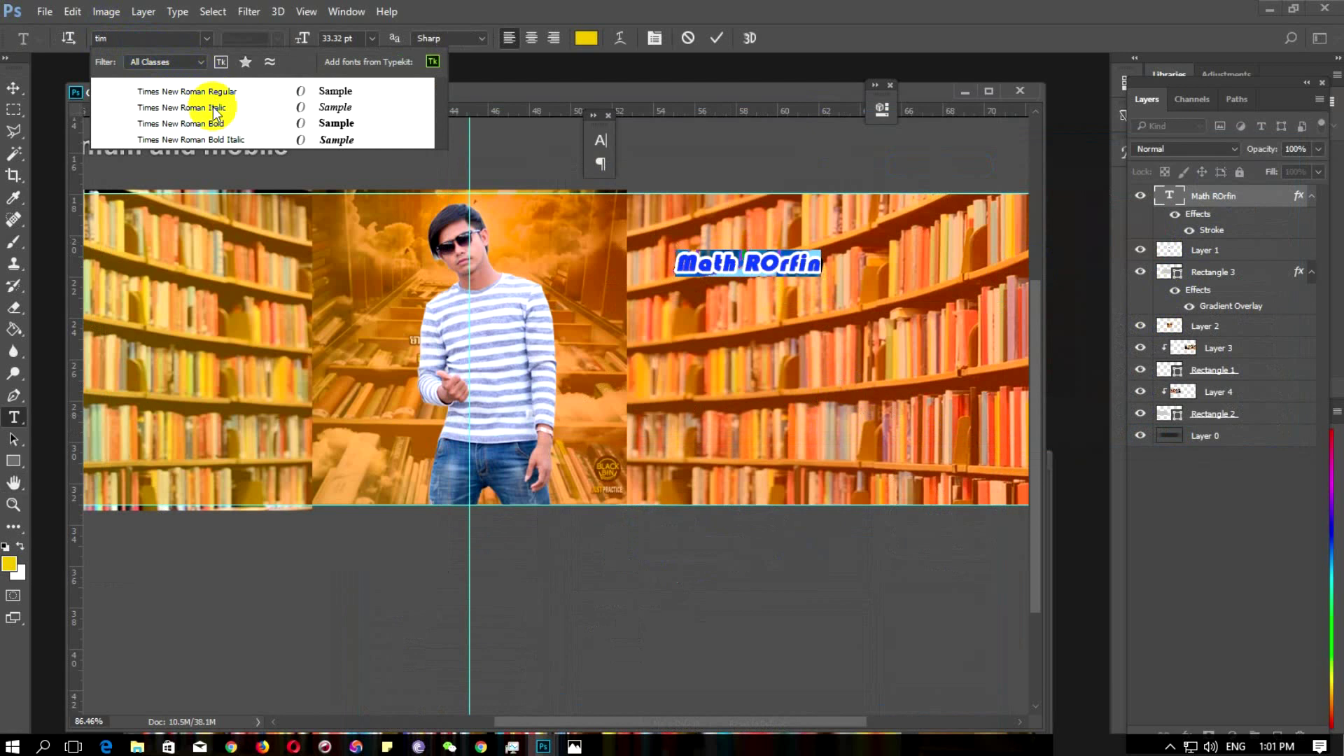
{"action": "left_click", "coordinate": [217, 123]}
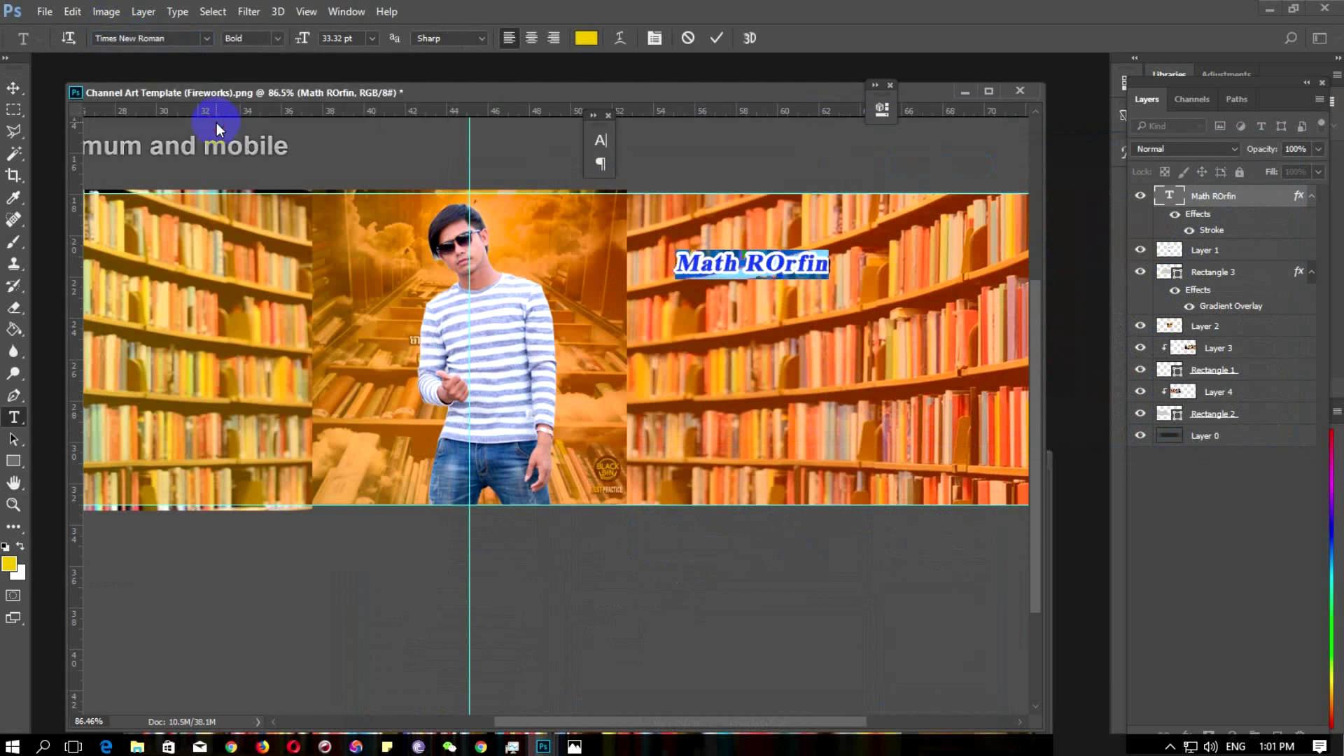
Replace the stray capital O in the name with a lowercase o
{"action": "left_click", "coordinate": [778, 267]}
{"action": "key", "text": "BackSpace"}
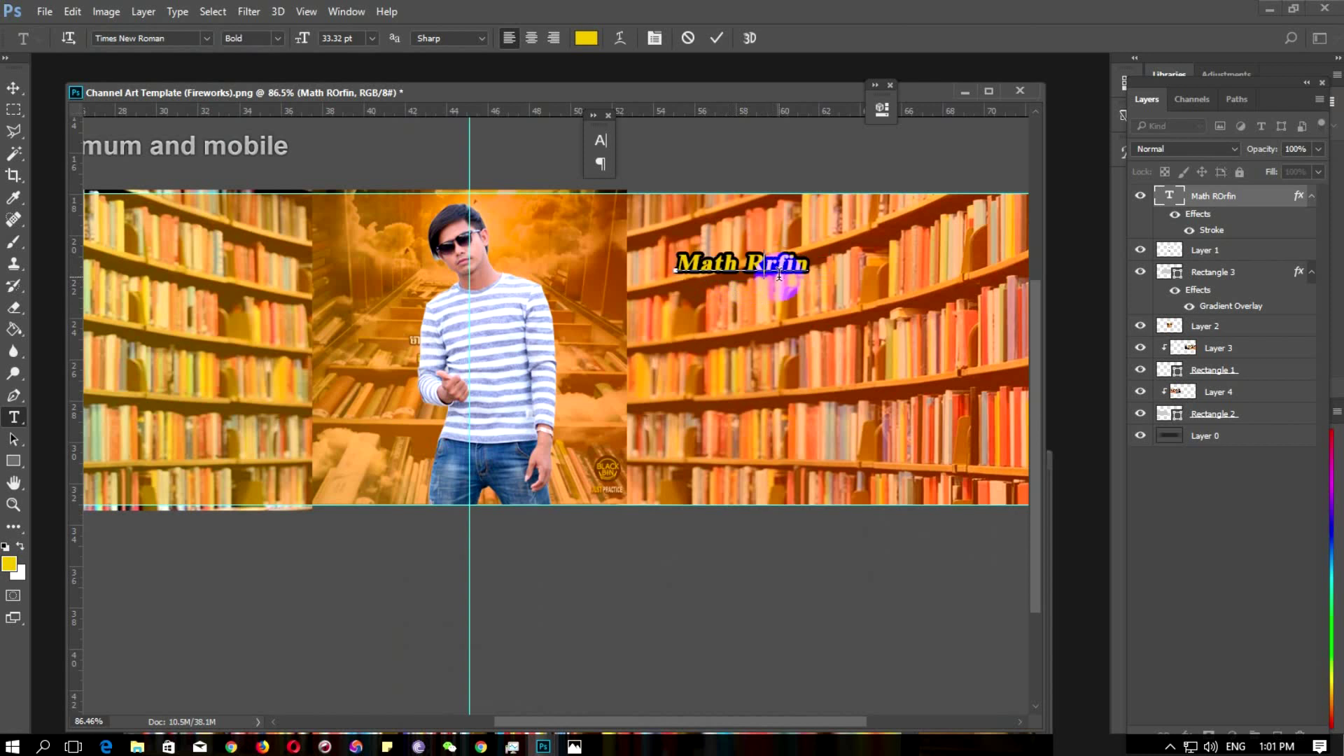
{"action": "type", "text": "o"}
{"action": "left_click", "coordinate": [13, 88]}
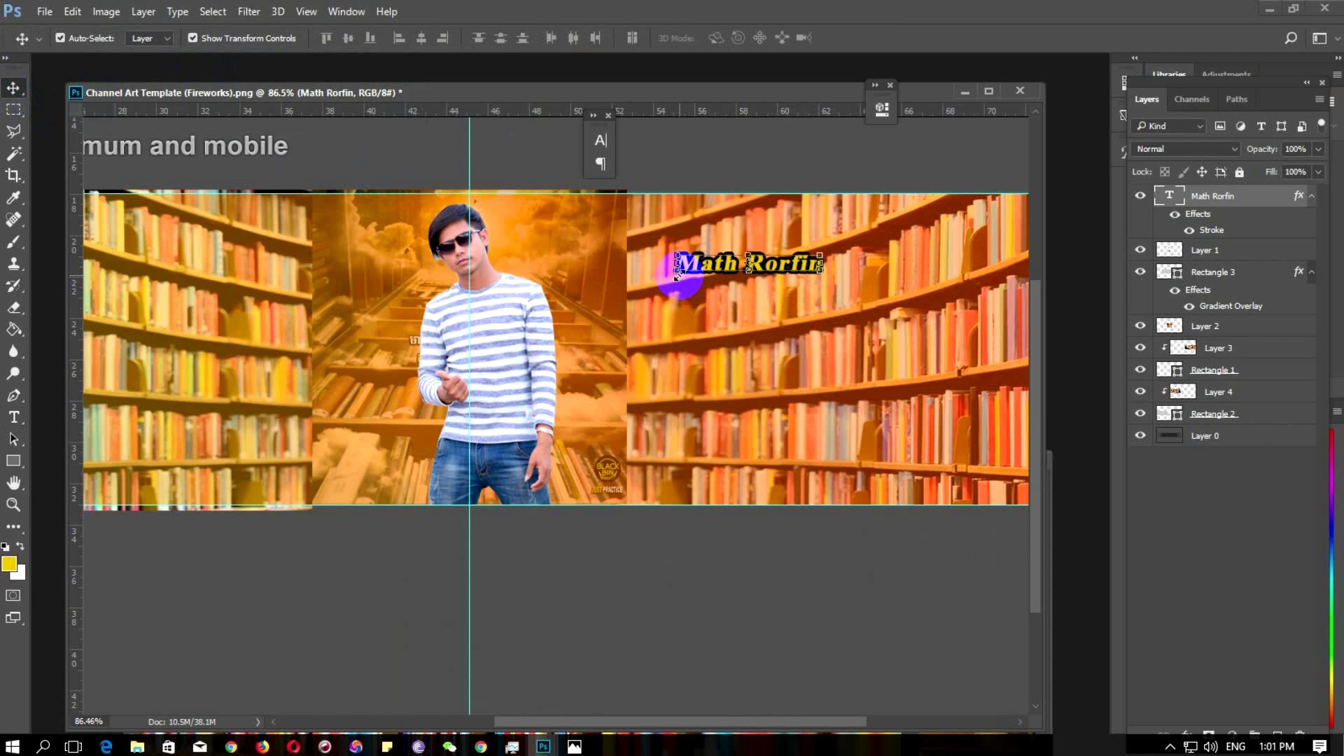
Scale the name text up to about 154% and commit the transform
{"action": "left_click_drag", "start_coordinate": [676, 276], "coordinate": [654, 283]}
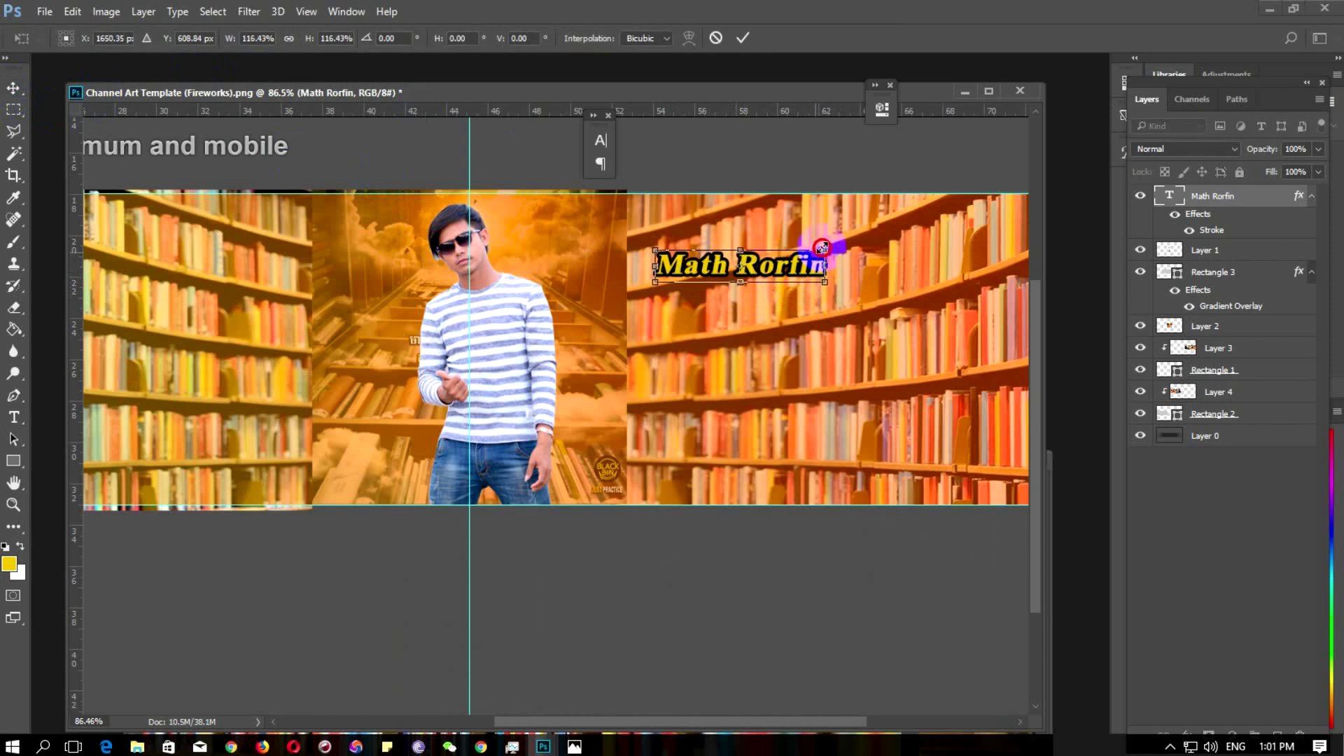
{"action": "left_click_drag", "start_coordinate": [821, 247], "coordinate": [853, 215]}
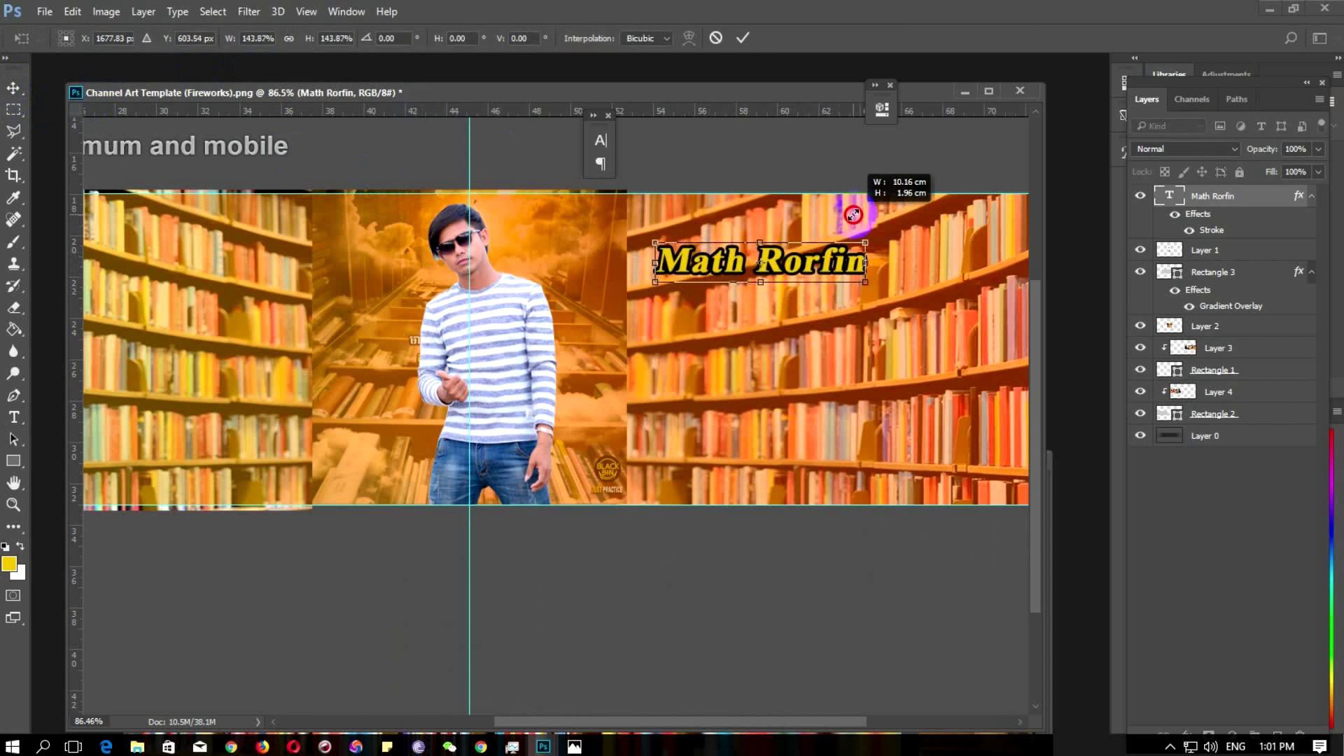
{"action": "left_click_drag", "start_coordinate": [854, 215], "coordinate": [863, 204]}
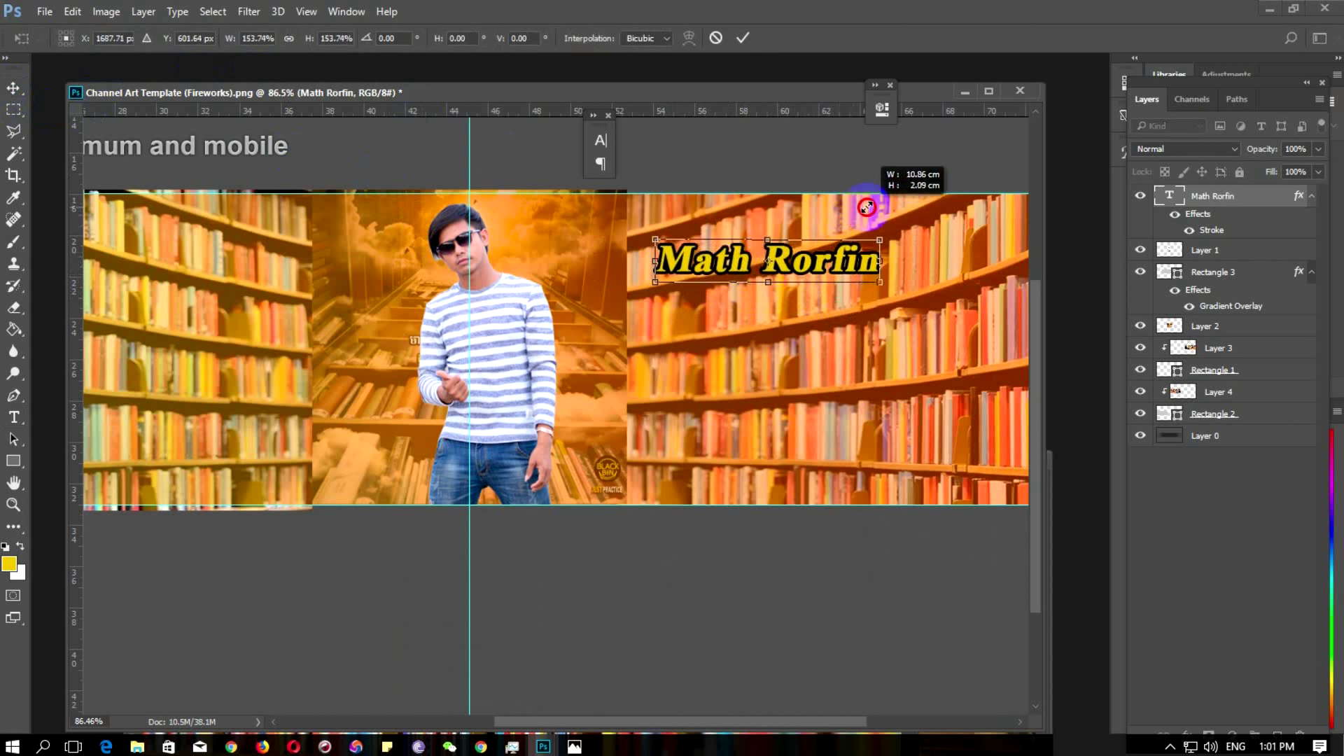
{"action": "left_click", "coordinate": [743, 38]}
{"action": "left_click", "coordinate": [736, 282]}
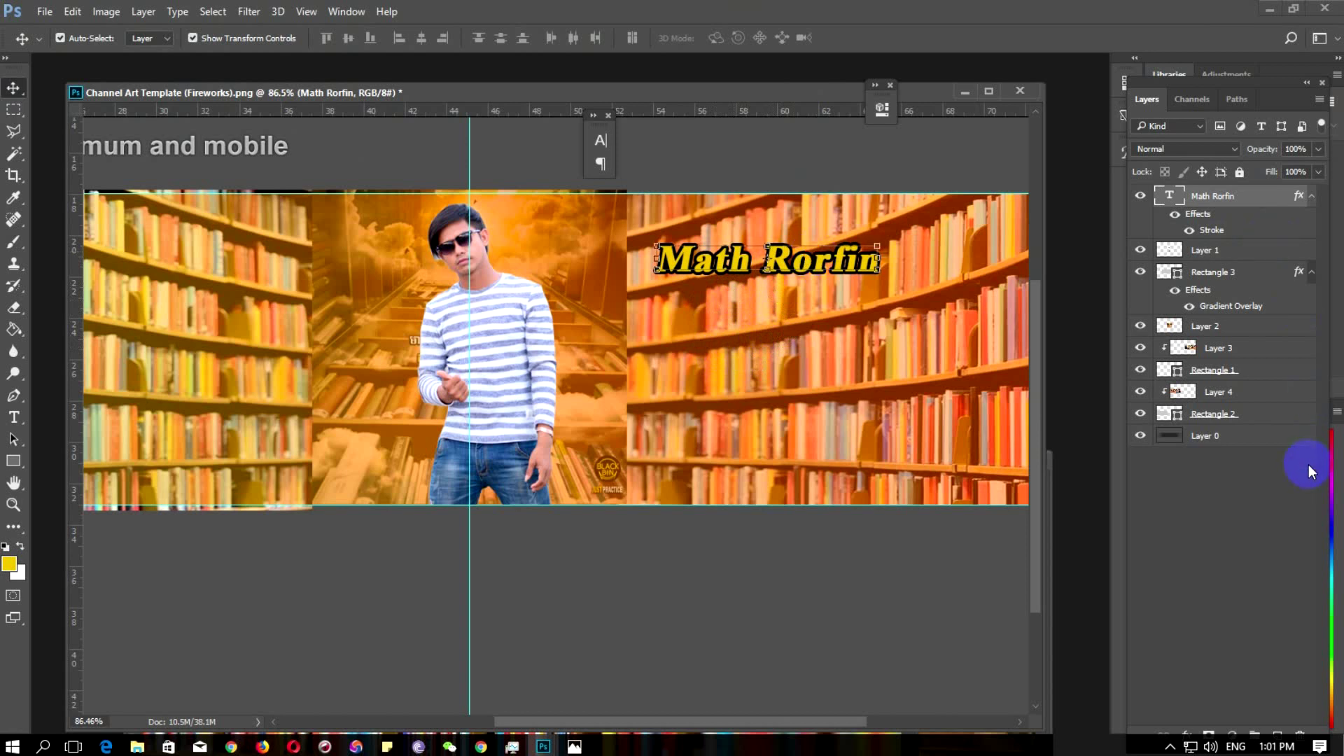
Group the Math Rorfin text layer and name the group Text
{"action": "left_click", "coordinate": [1254, 734]}
{"action": "double_click", "coordinate": [1202, 196]}
{"action": "type", "text": "Text"}
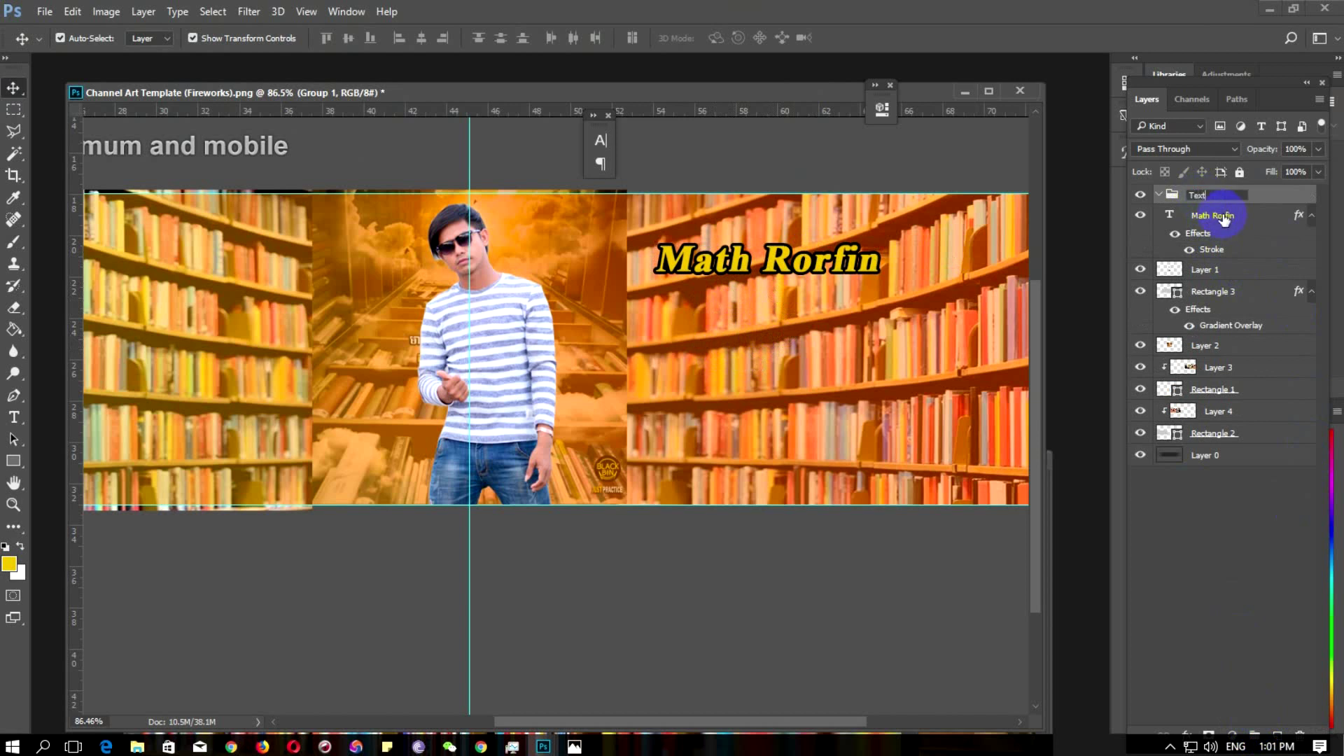
{"action": "key", "text": "Return"}
Alt-drag a copy of the name just below it and retype it as FINME ON
{"action": "left_click_drag", "start_coordinate": [1223, 218], "coordinate": [1218, 197]}
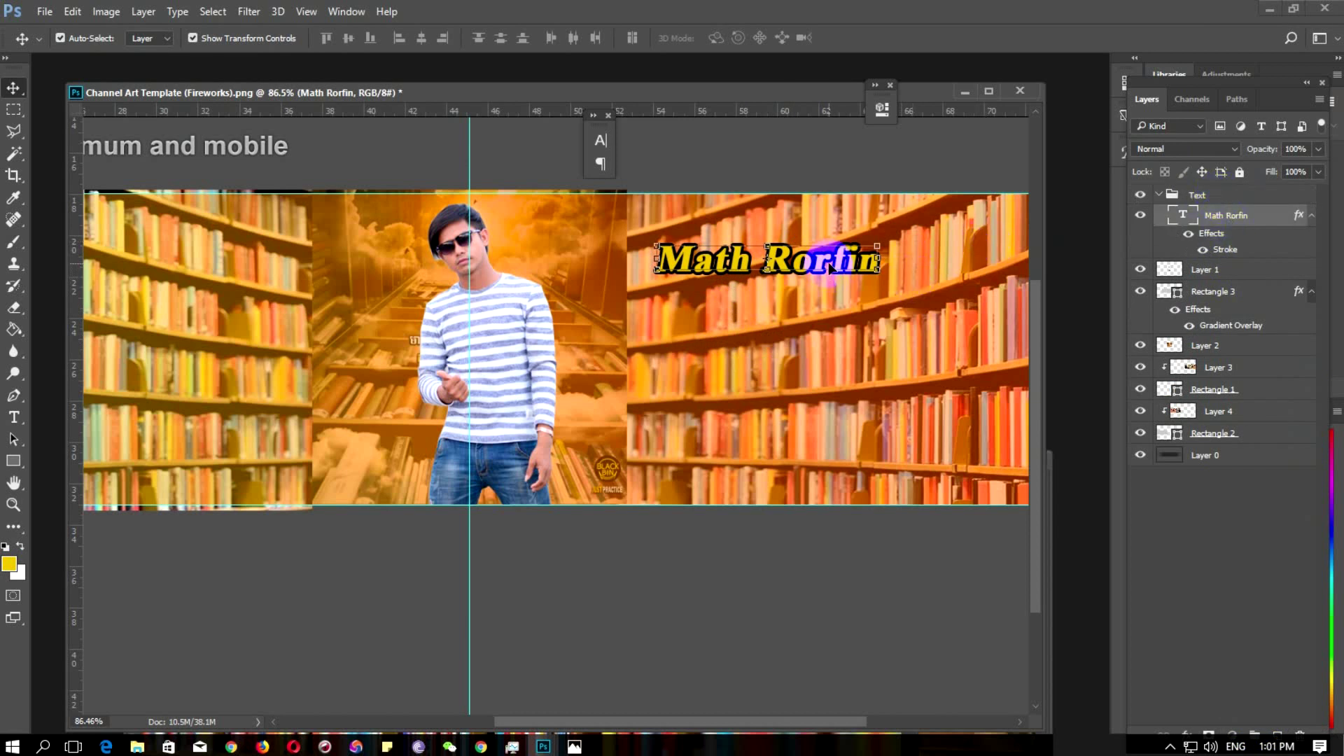
{"action": "left_click_drag", "start_coordinate": [833, 266], "coordinate": [845, 312]}
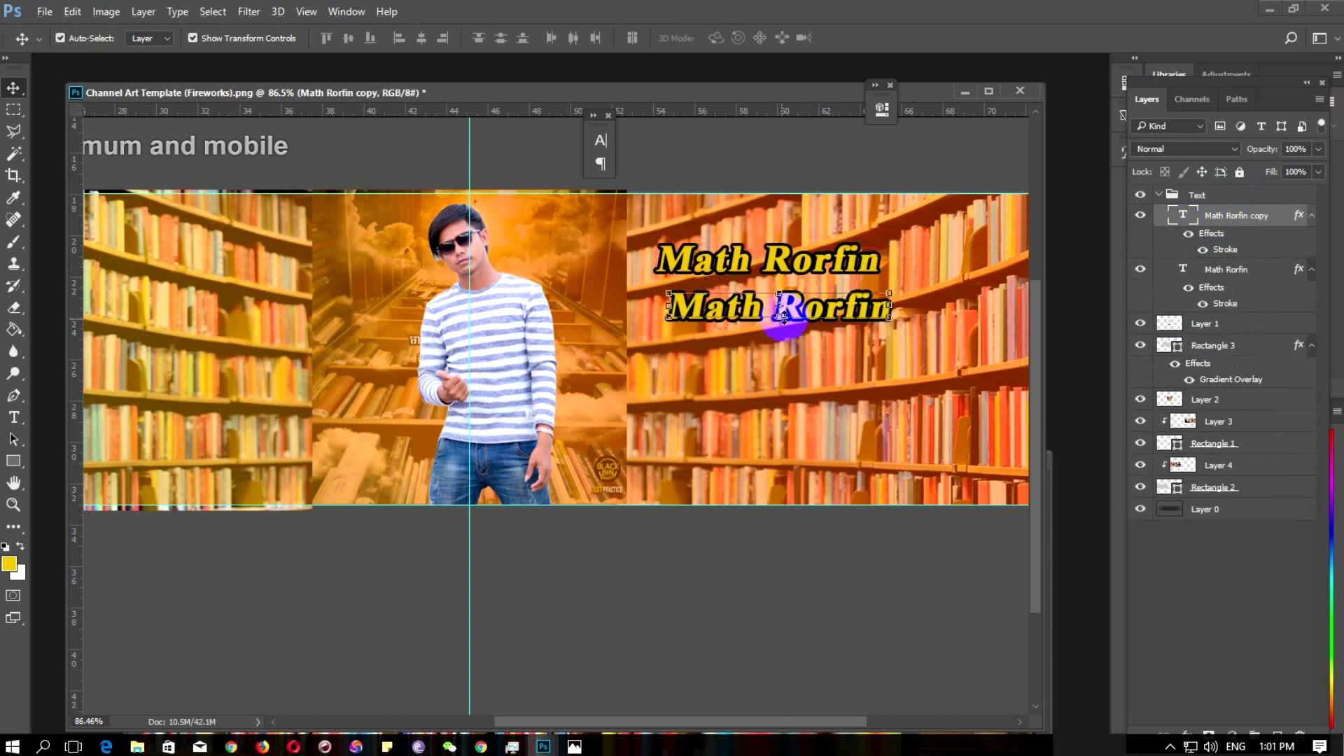
{"action": "double_click", "coordinate": [760, 311]}
{"action": "key", "text": "ctrl+a"}
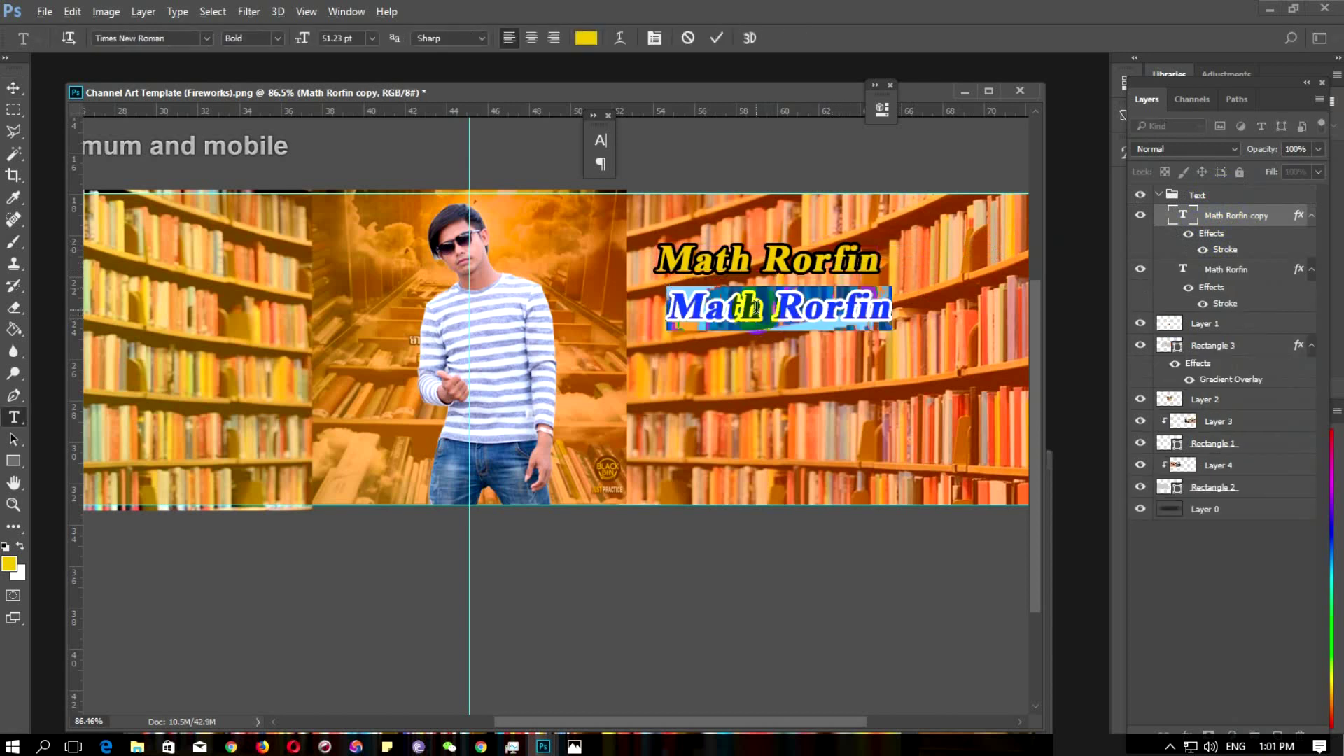
{"action": "type", "text": "F"}
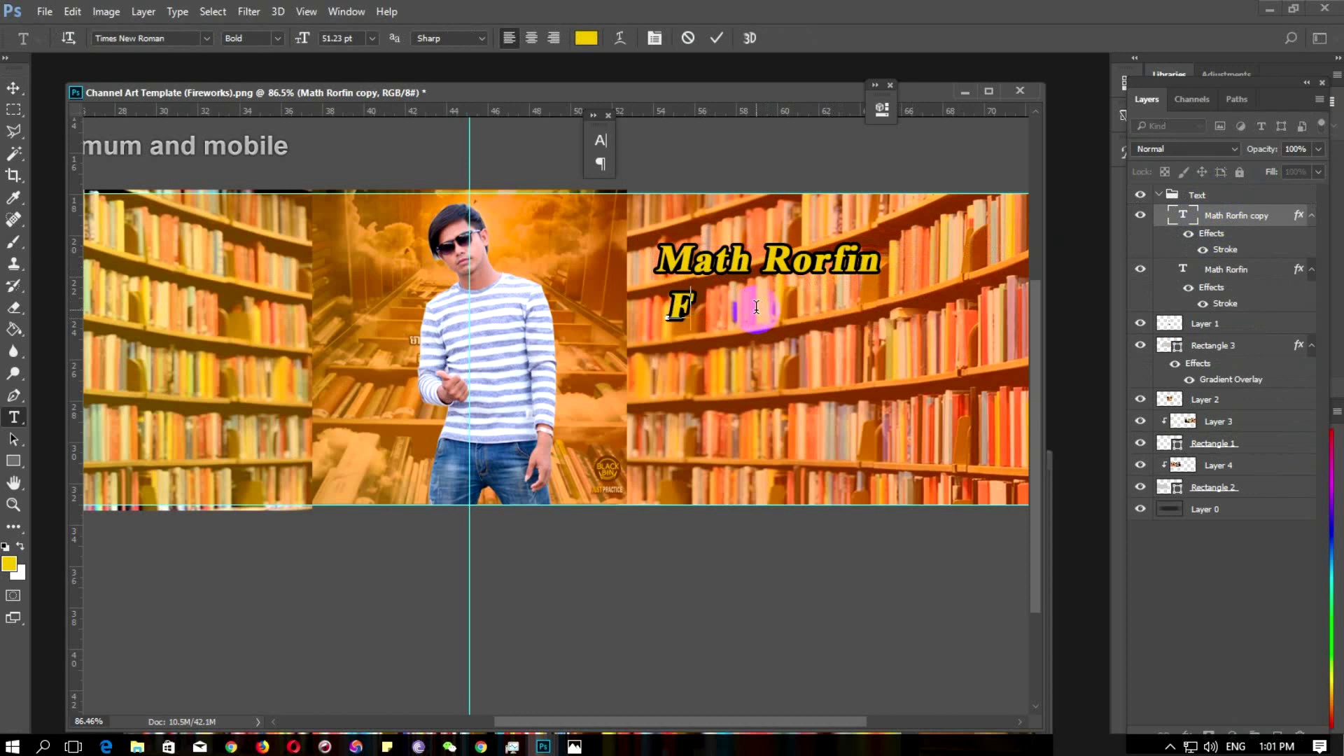
{"action": "type", "text": "in"}
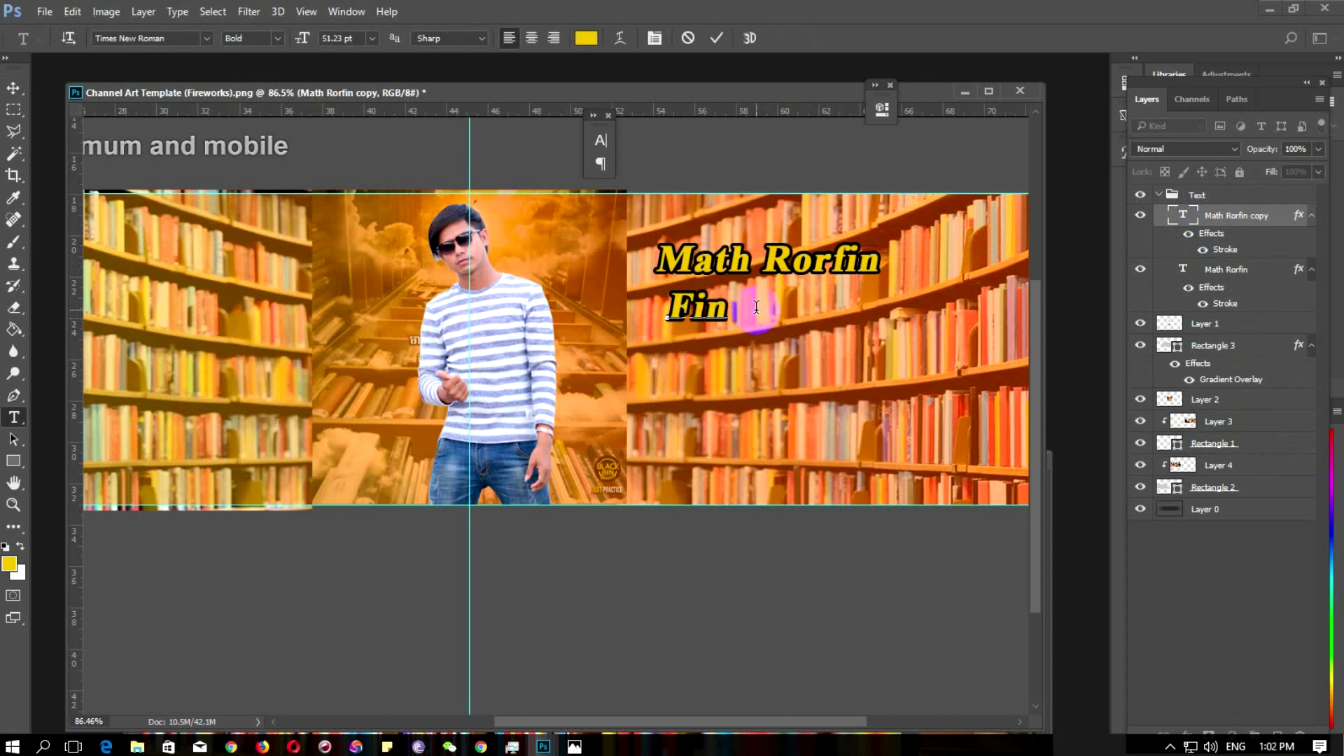
{"action": "key", "text": "BackSpace"}
{"action": "key", "text": "BackSpace"}
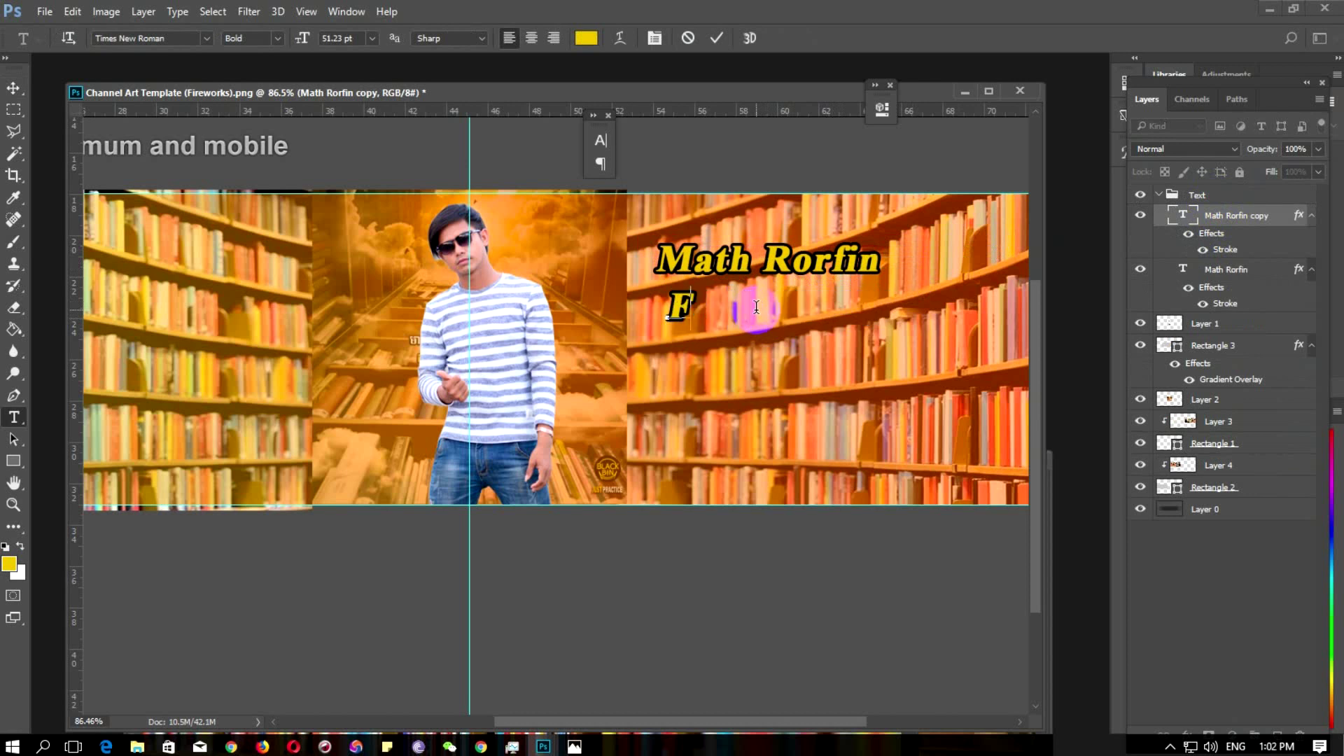
{"action": "type", "text": "INME "}
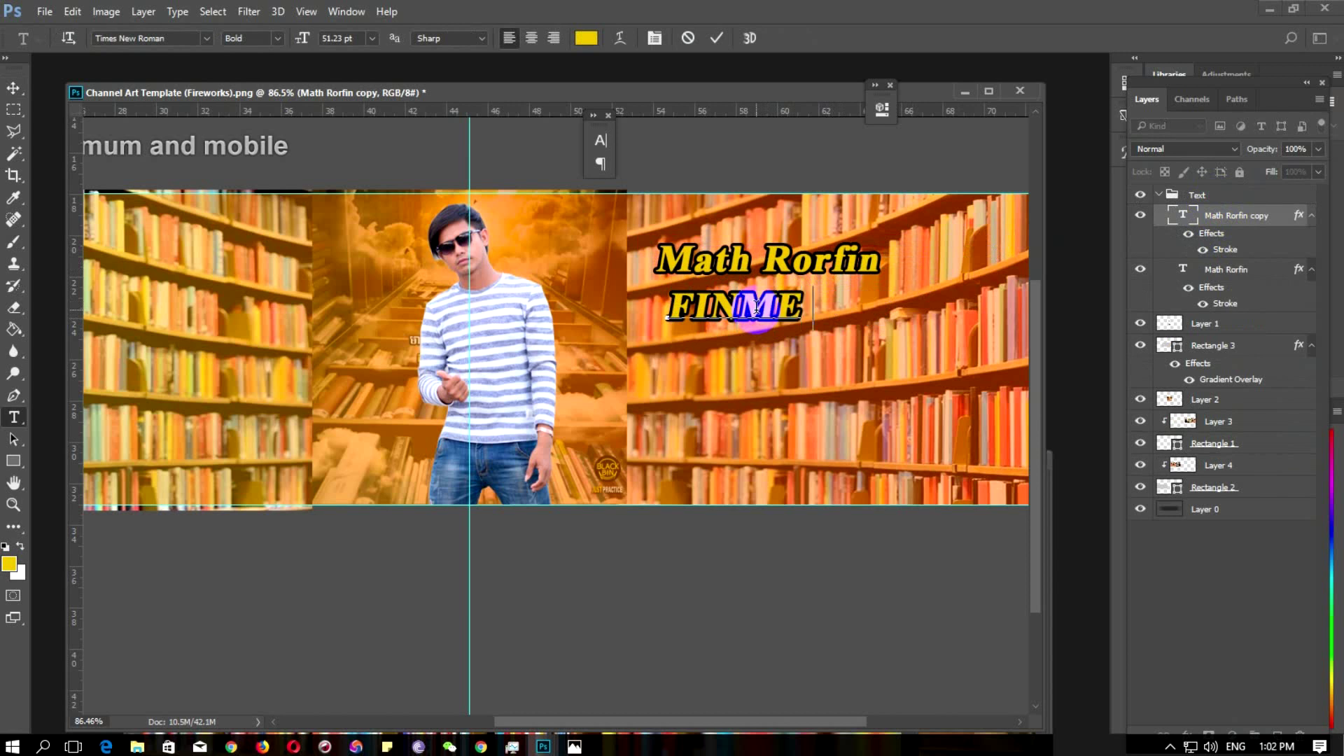
{"action": "type", "text": "ON"}
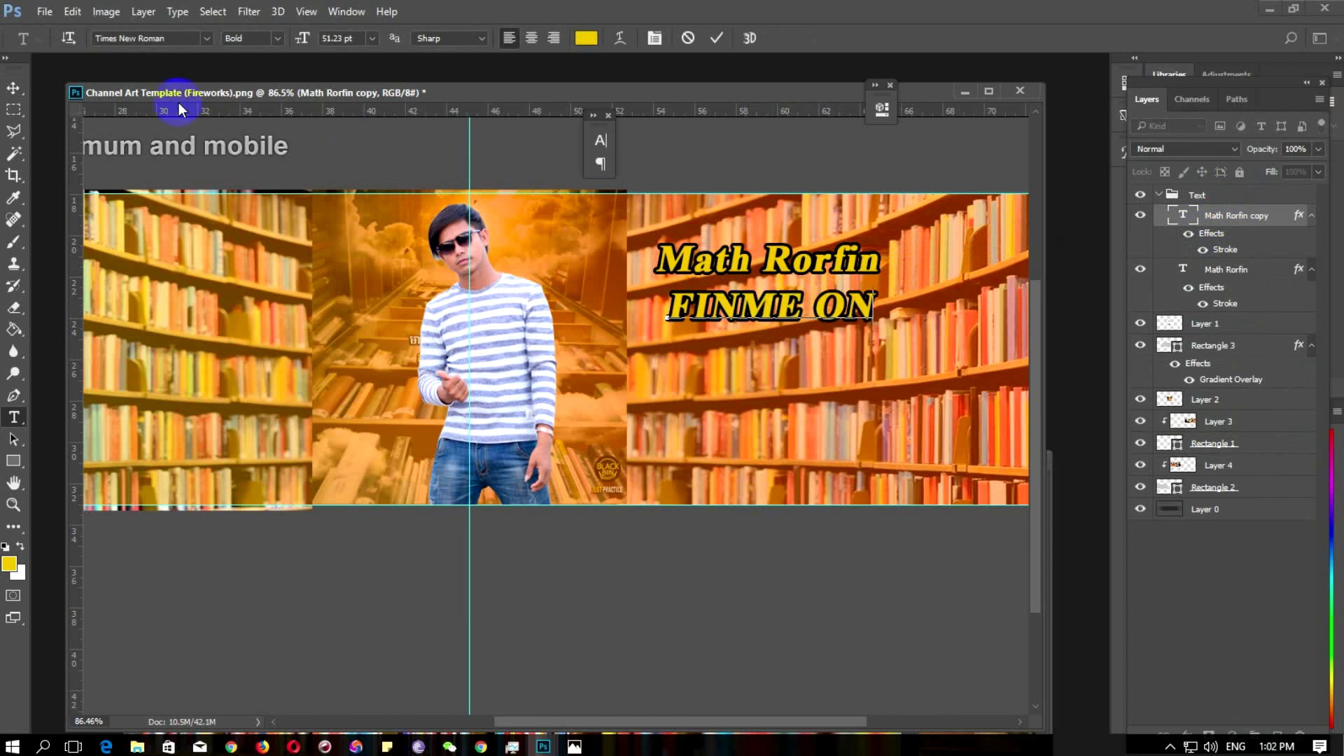
{"action": "left_click", "coordinate": [14, 87]}
{"action": "left_click", "coordinate": [598, 257]}
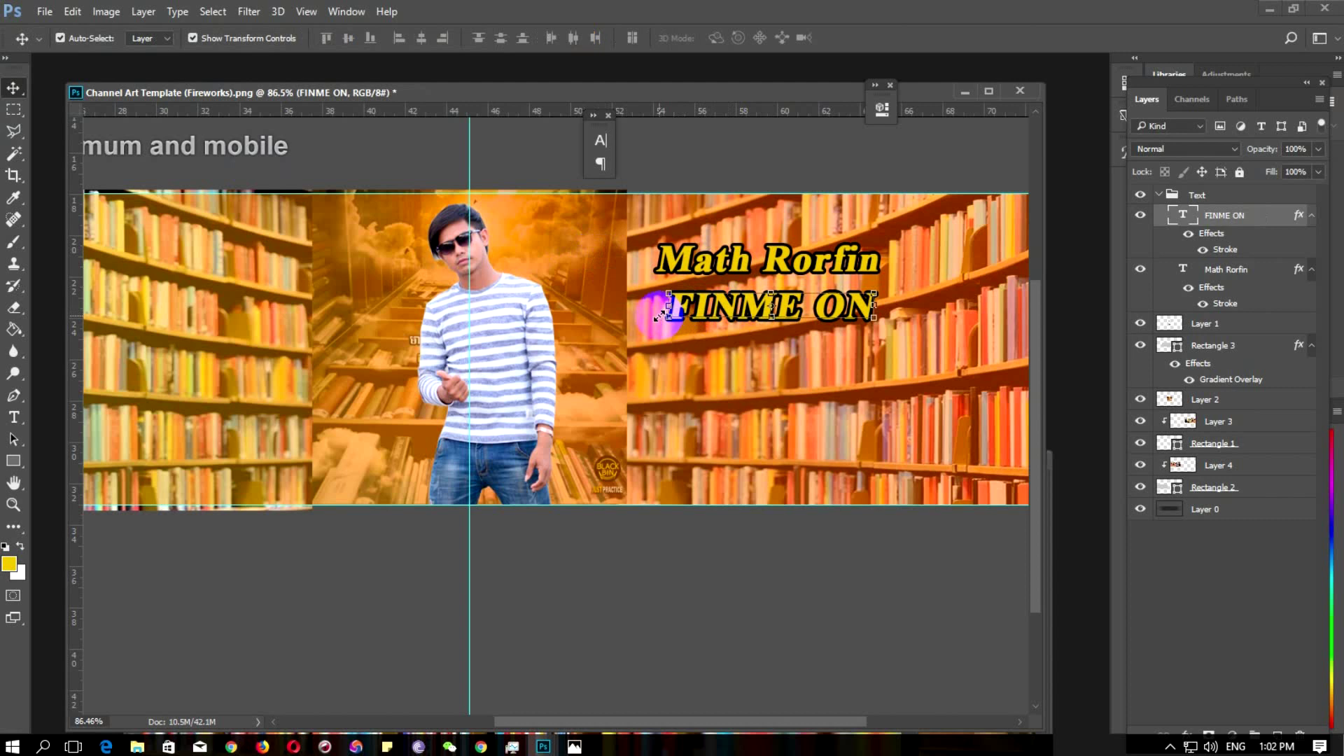
Shrink FINME ON to about 51% and centre it beneath Math Rorfin
{"action": "key", "text": "ctrl+t"}
{"action": "left_click_drag", "start_coordinate": [667, 306], "coordinate": [726, 308]}
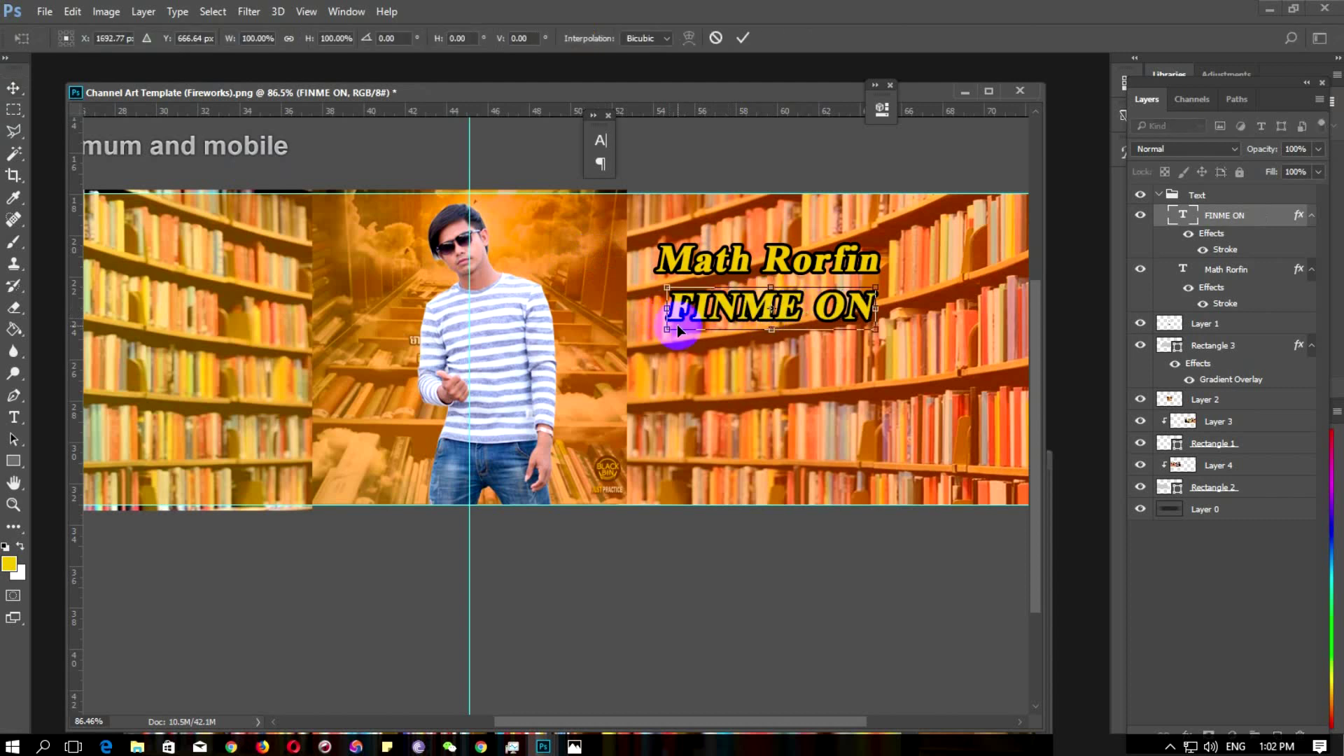
{"action": "mouse_move", "coordinate": [726, 329]}
{"action": "left_mouse_down"}
{"action": "mouse_move", "coordinate": [714, 304]}
{"action": "mouse_move", "coordinate": [840, 313]}
{"action": "mouse_move", "coordinate": [826, 311]}
{"action": "left_mouse_up"}
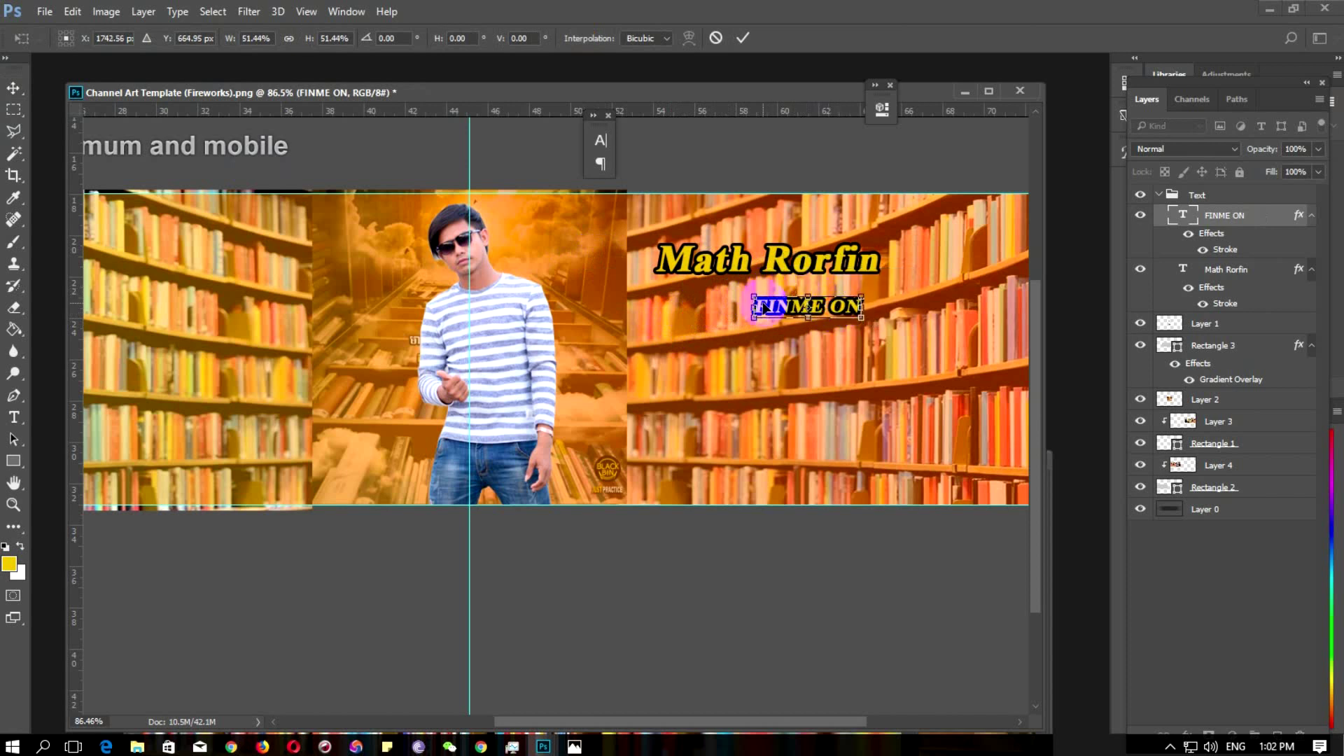
{"action": "left_click_drag", "start_coordinate": [840, 311], "coordinate": [833, 309]}
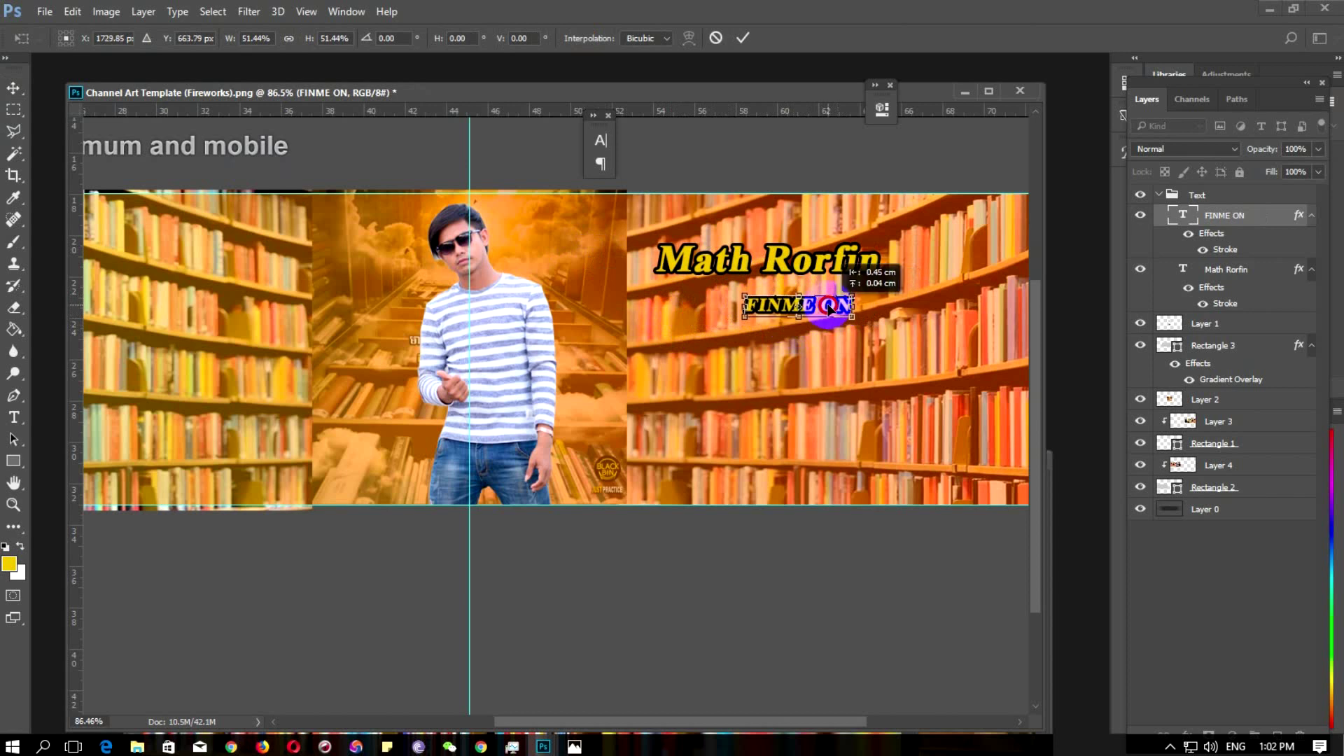
{"action": "left_click_drag", "start_coordinate": [833, 309], "coordinate": [820, 306]}
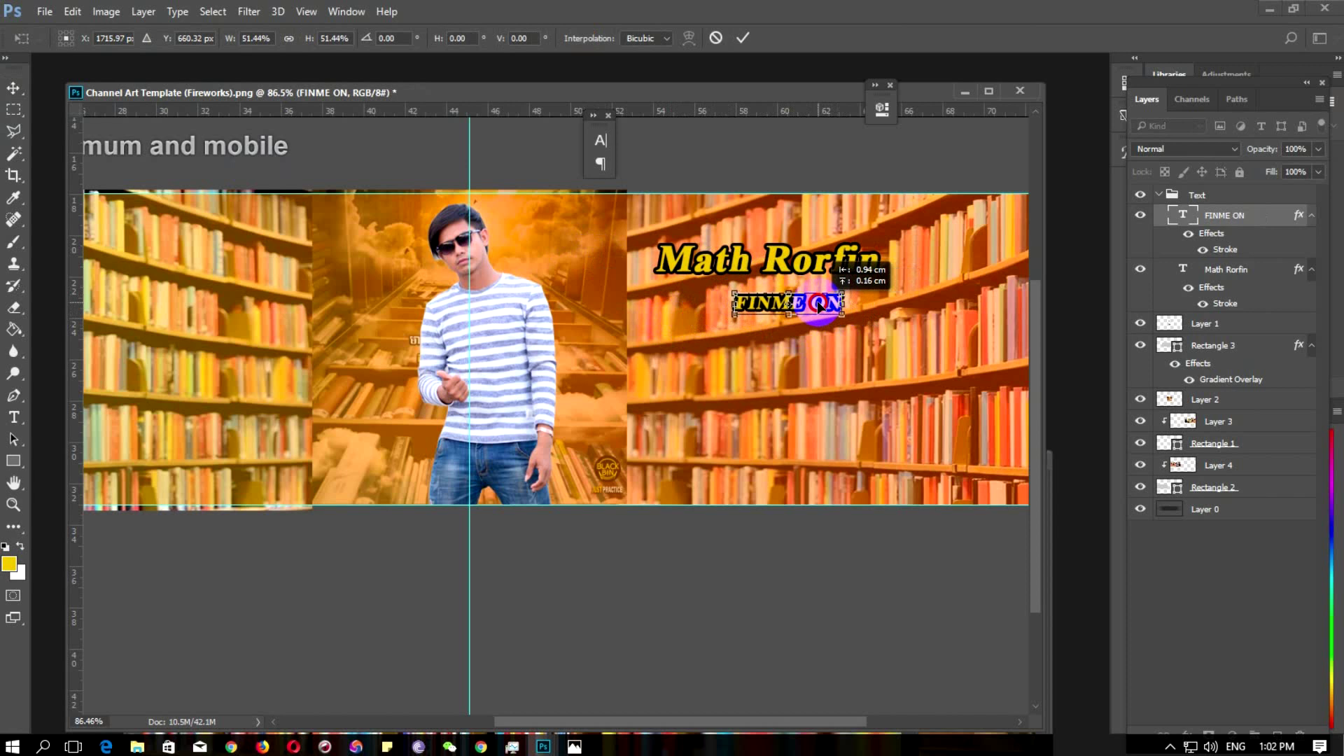
{"action": "left_click", "coordinate": [743, 38]}
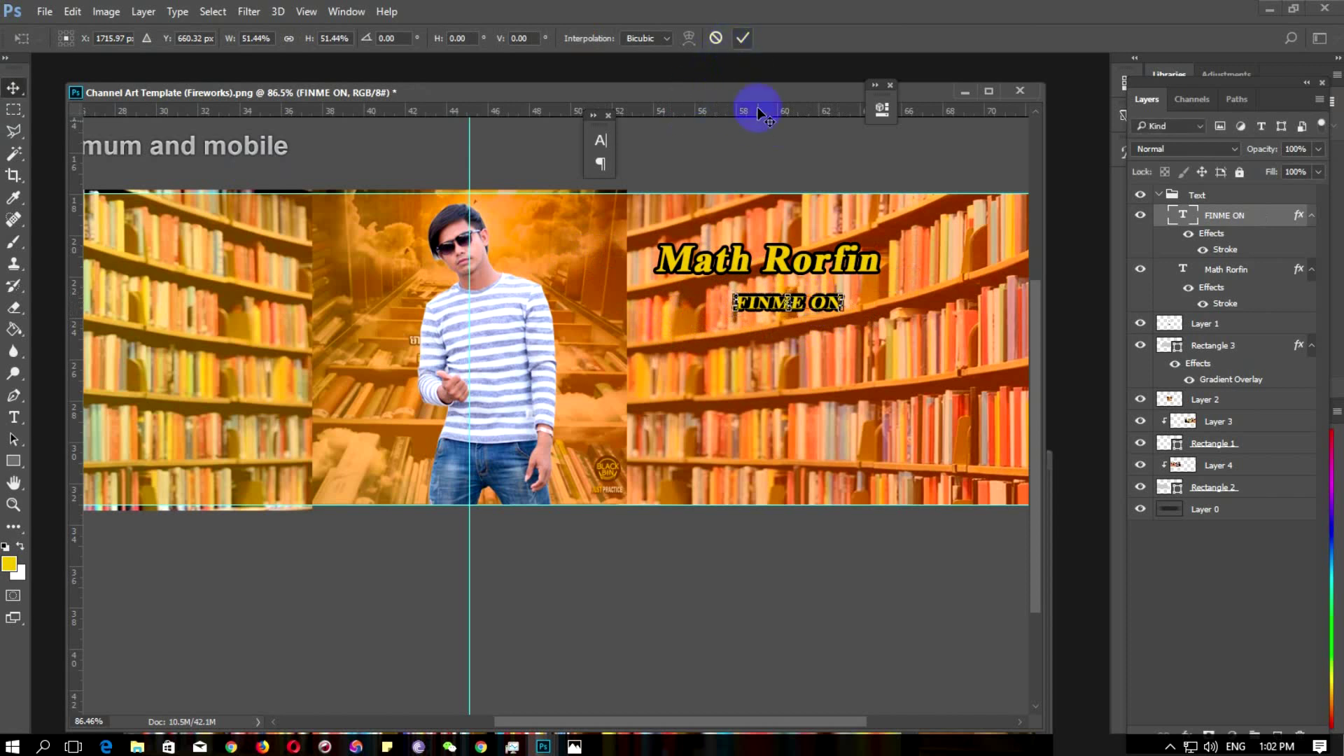
Turn off Faux Italic on FINME ON and set it in Algerian
{"action": "double_click", "coordinate": [762, 300]}
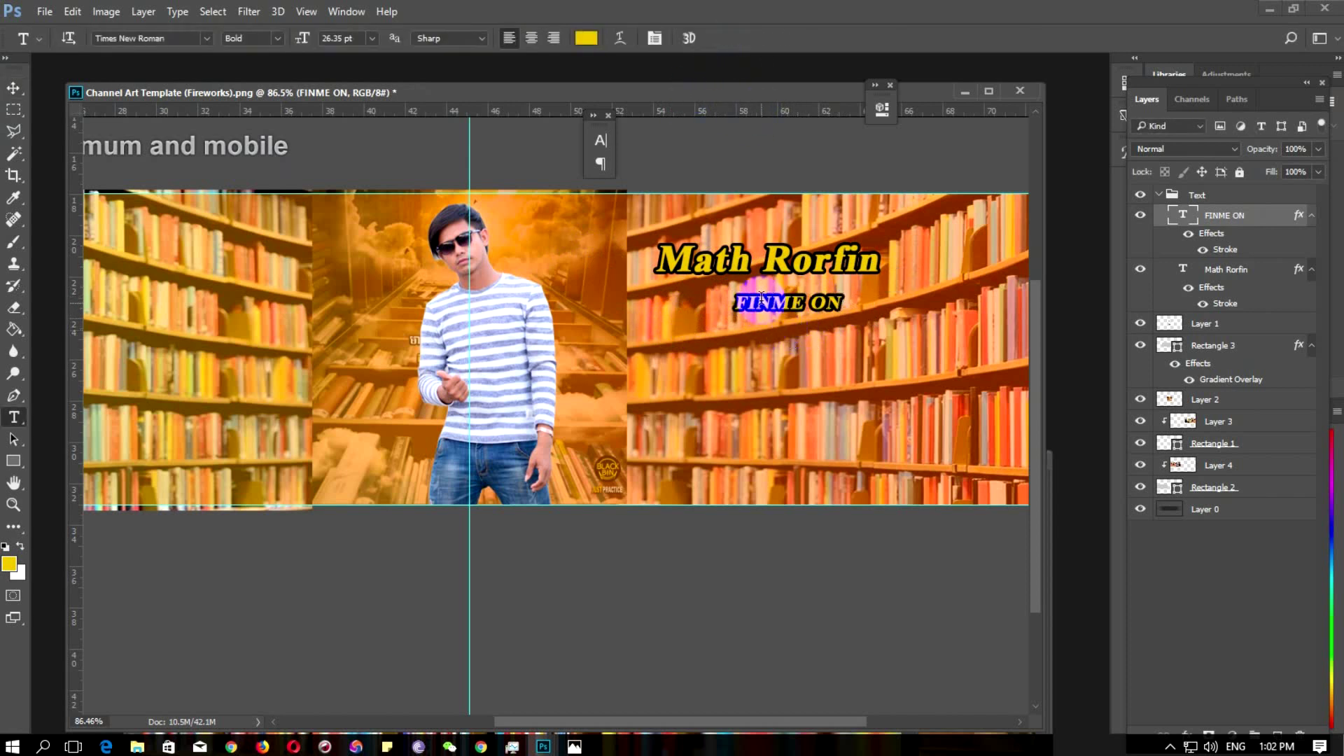
{"action": "left_click_drag", "start_coordinate": [762, 299], "coordinate": [843, 302]}
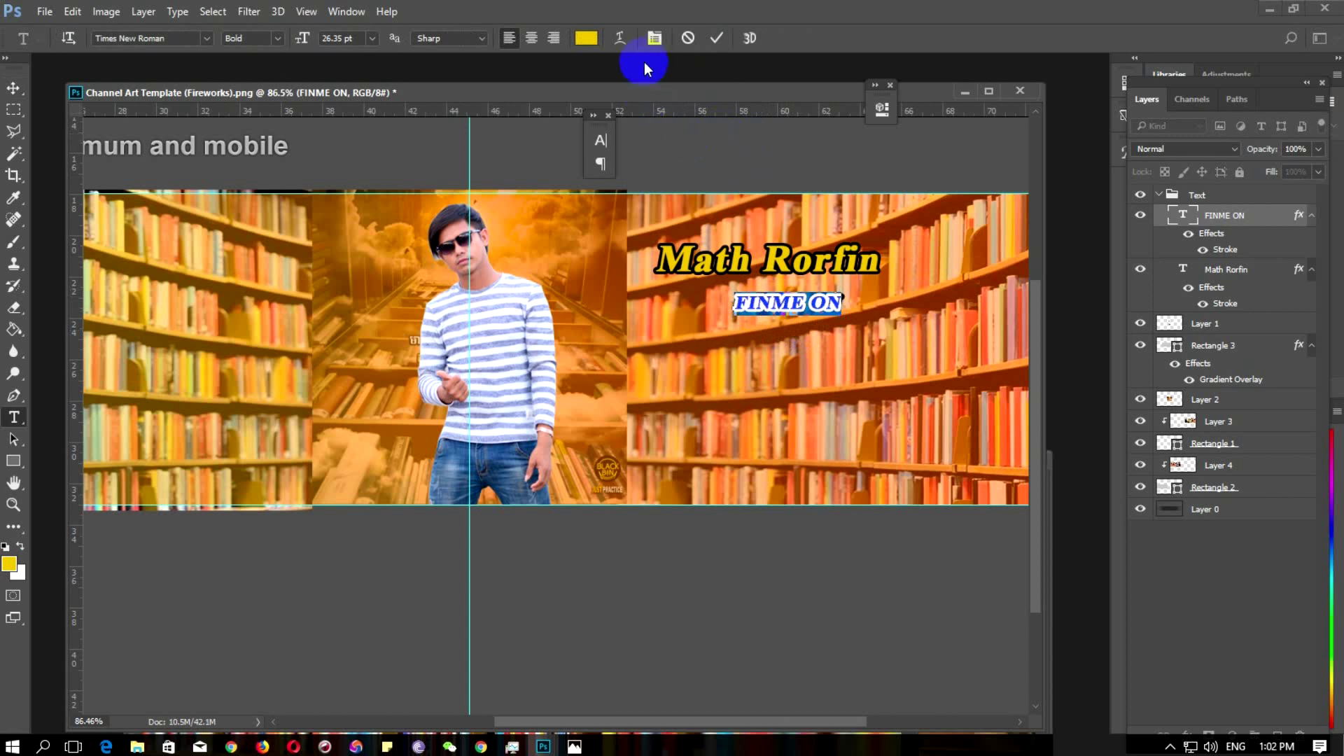
{"action": "left_click", "coordinate": [651, 39]}
{"action": "left_click", "coordinate": [442, 295]}
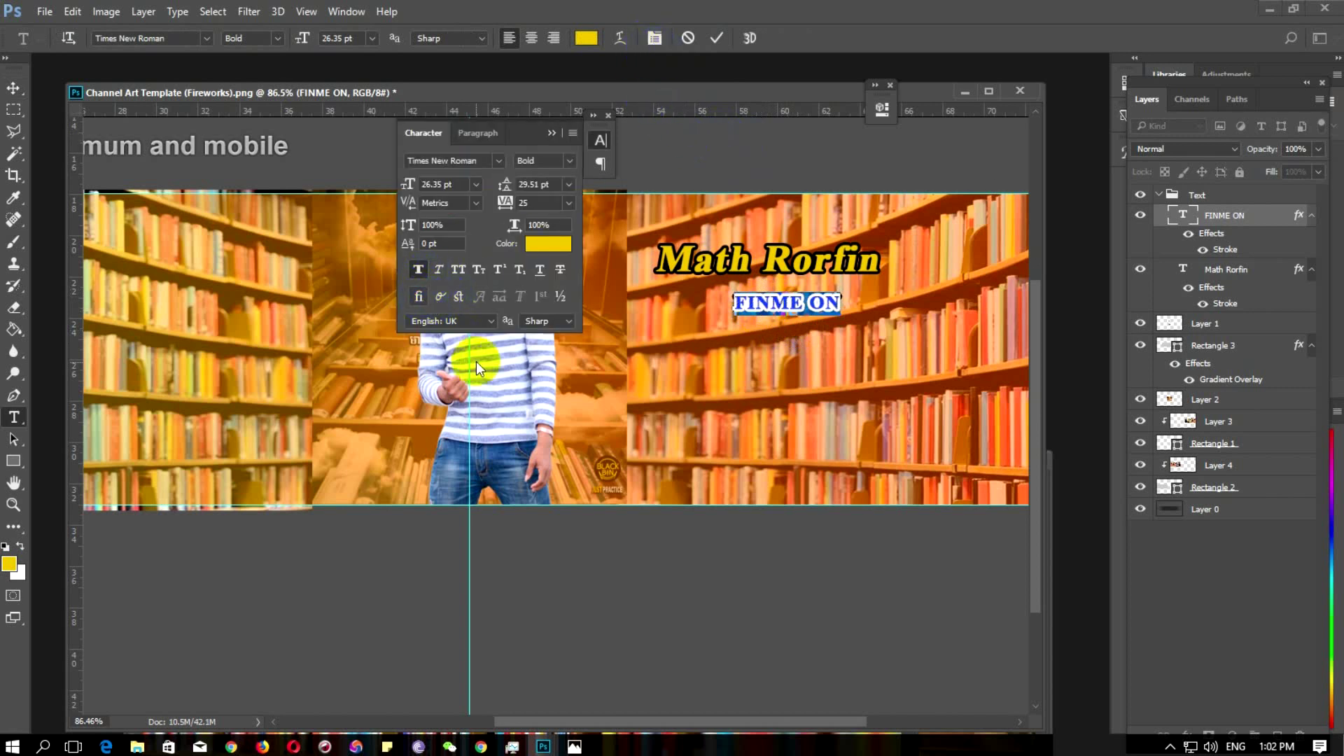
{"action": "left_click", "coordinate": [636, 272]}
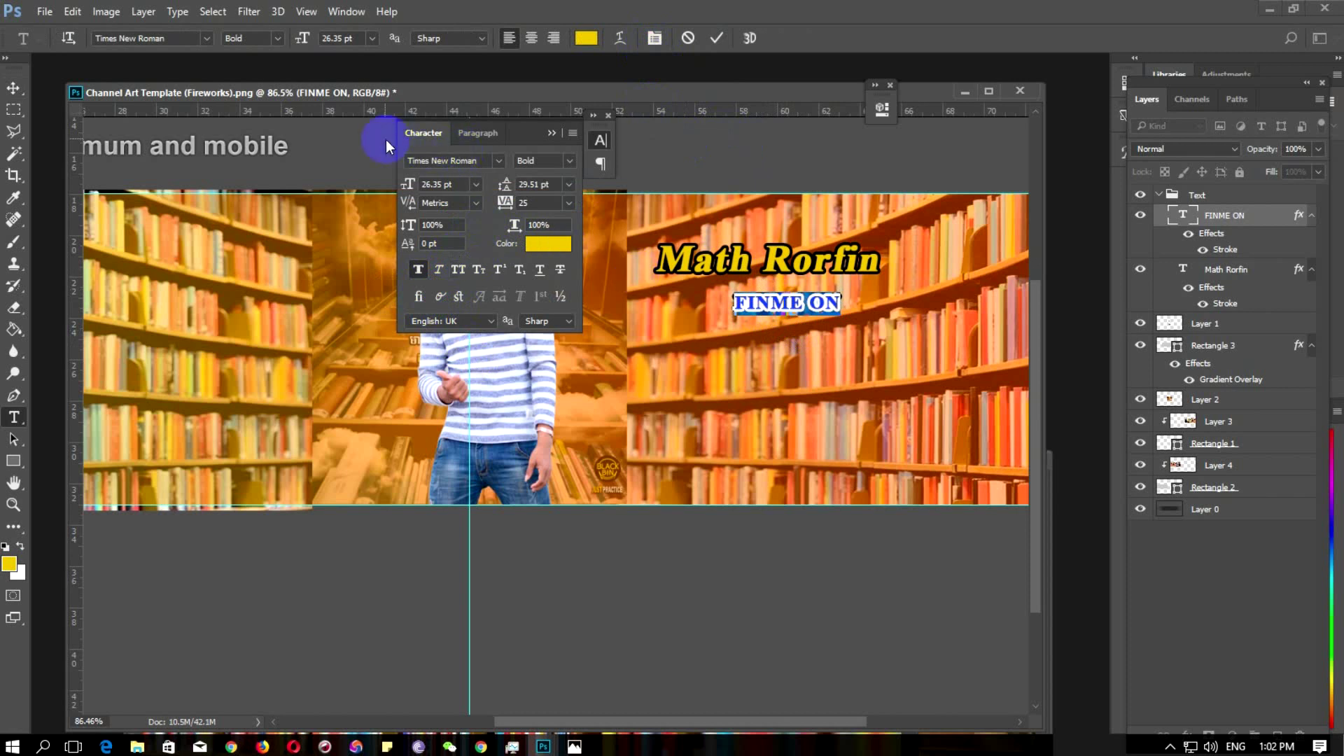
{"action": "left_click", "coordinate": [172, 38]}
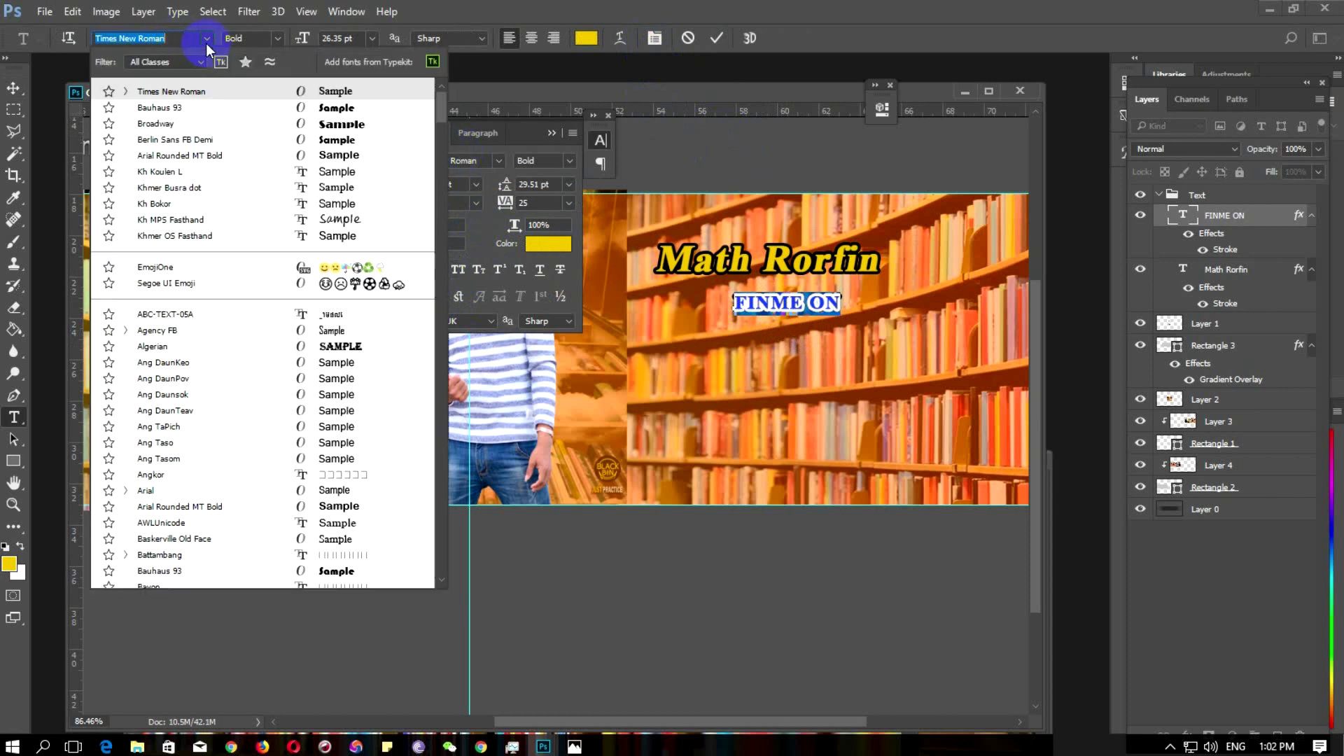
{"action": "left_click", "coordinate": [315, 346]}
{"action": "left_click", "coordinate": [455, 274]}
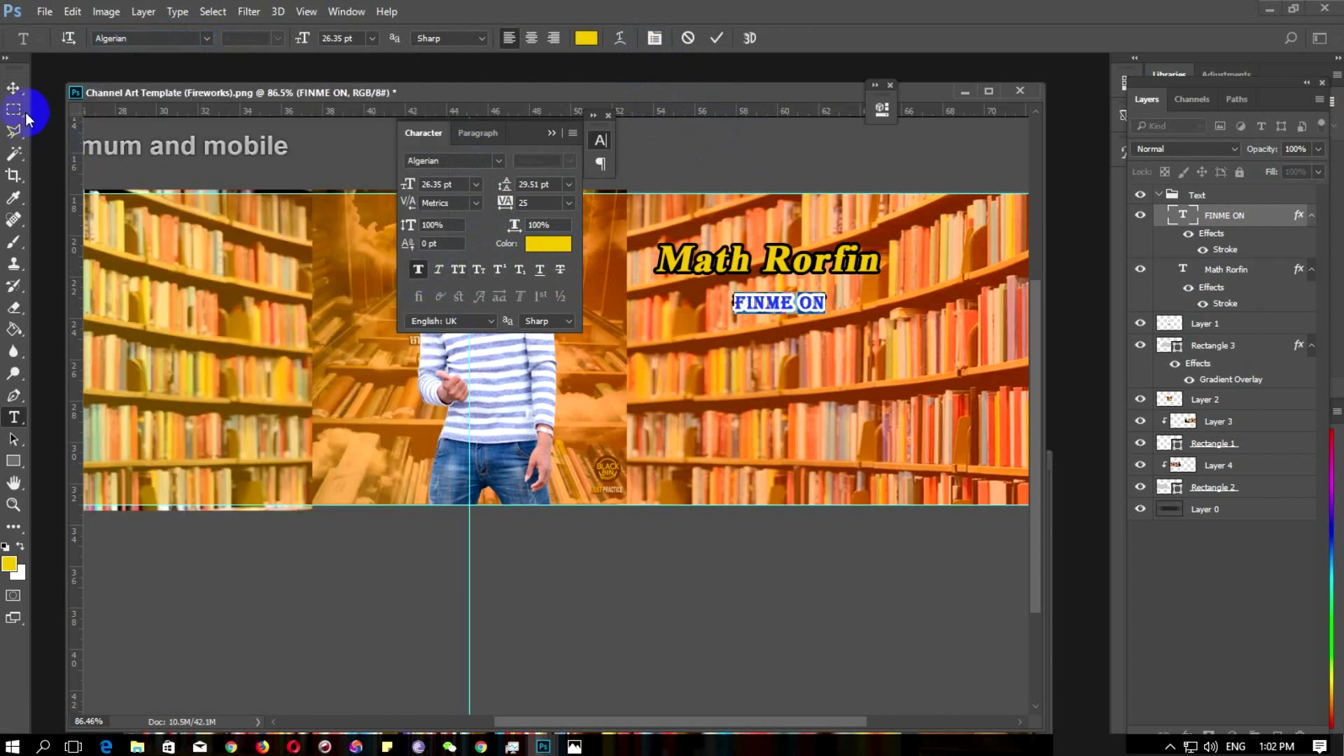
{"action": "left_click", "coordinate": [13, 87]}
Close the Character panel and select the FINME ON and Math Rorfin layers
{"action": "left_click", "coordinate": [714, 170]}
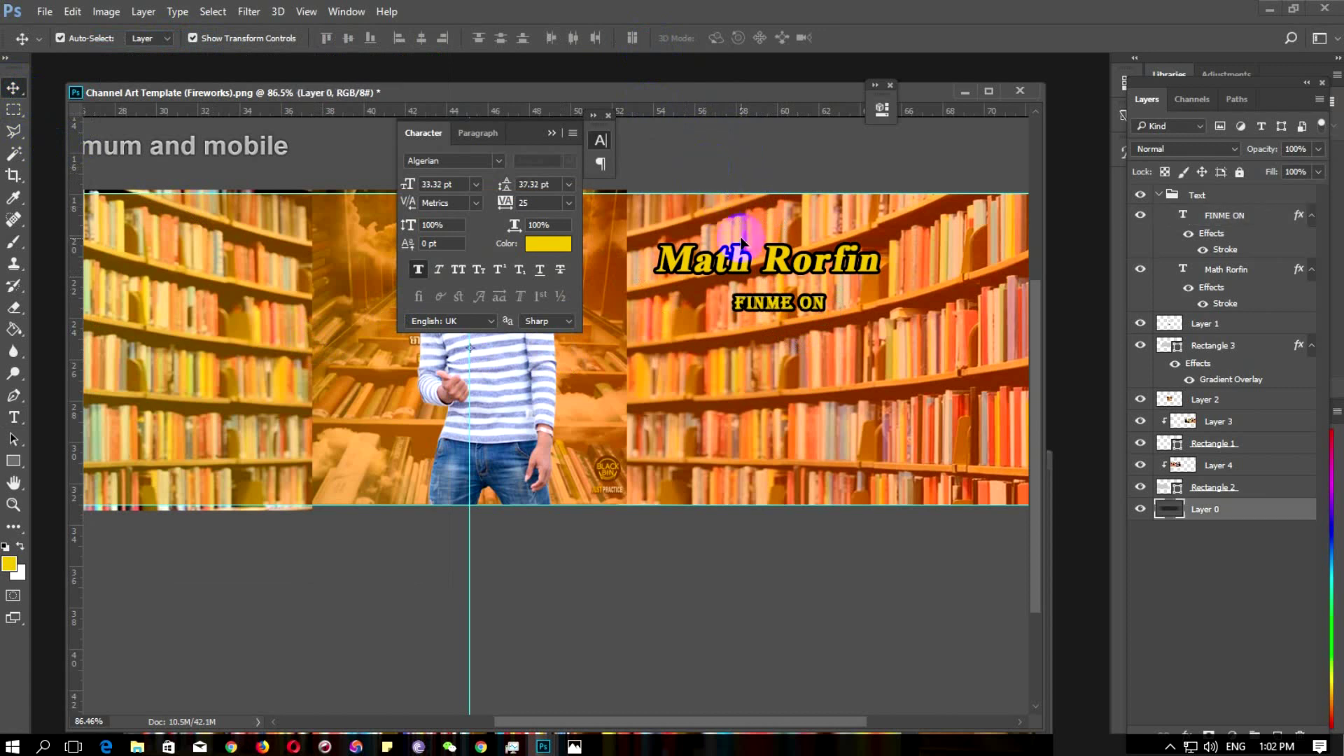
{"action": "left_click", "coordinate": [708, 218]}
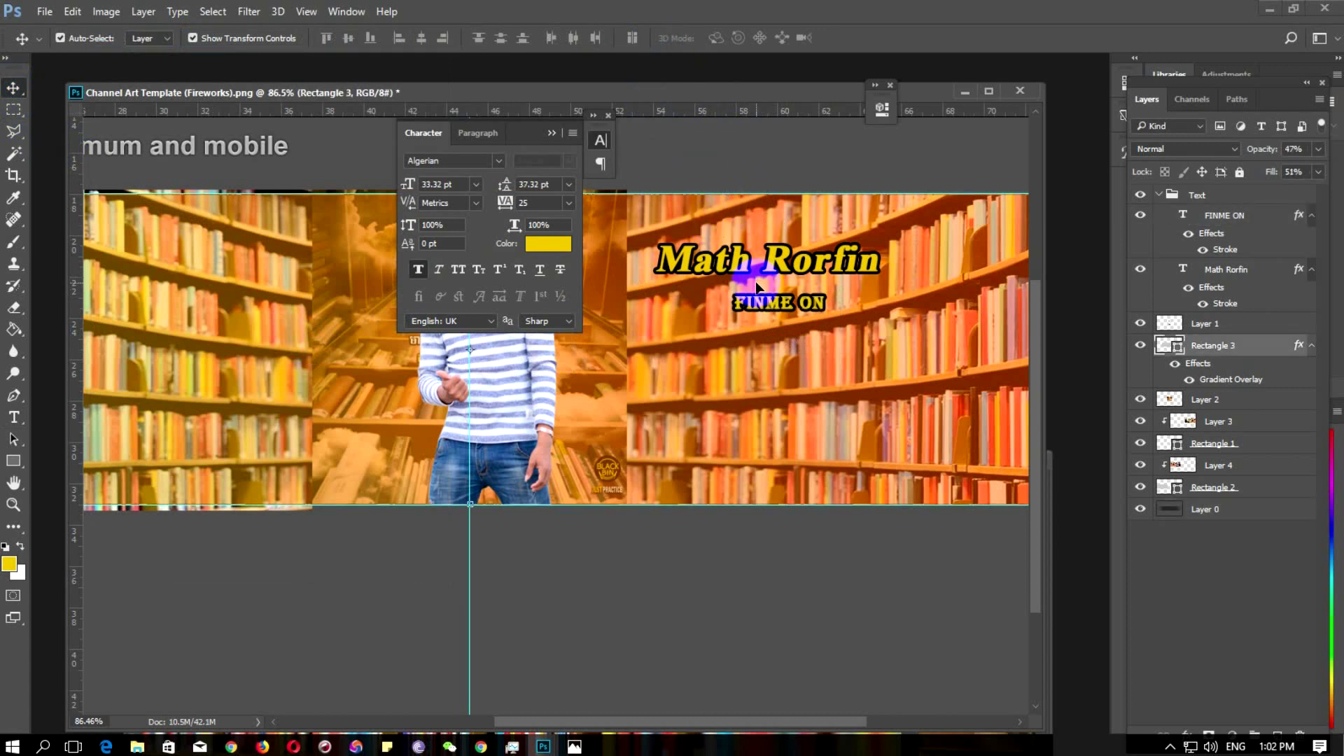
{"action": "left_click", "coordinate": [767, 320]}
{"action": "left_click", "coordinate": [551, 133]}
{"action": "left_click", "coordinate": [677, 231]}
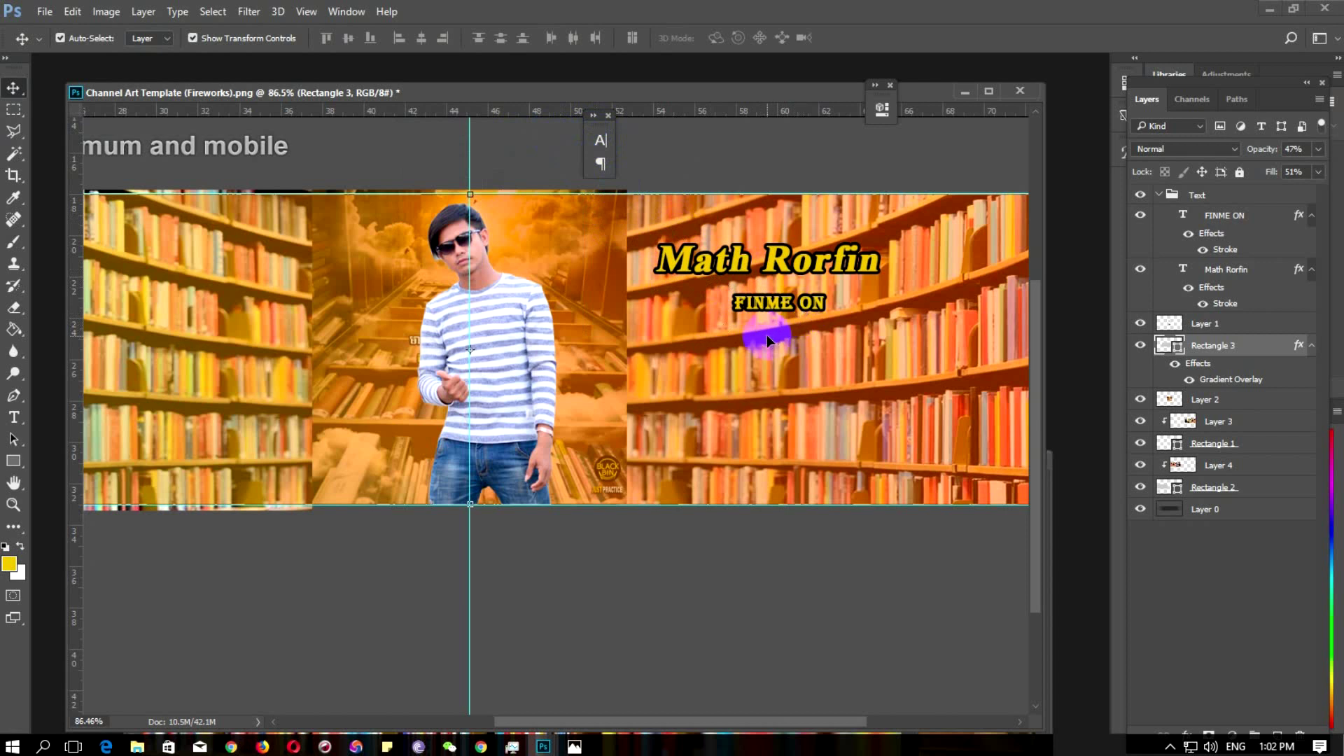
{"action": "left_click", "coordinate": [1221, 216]}
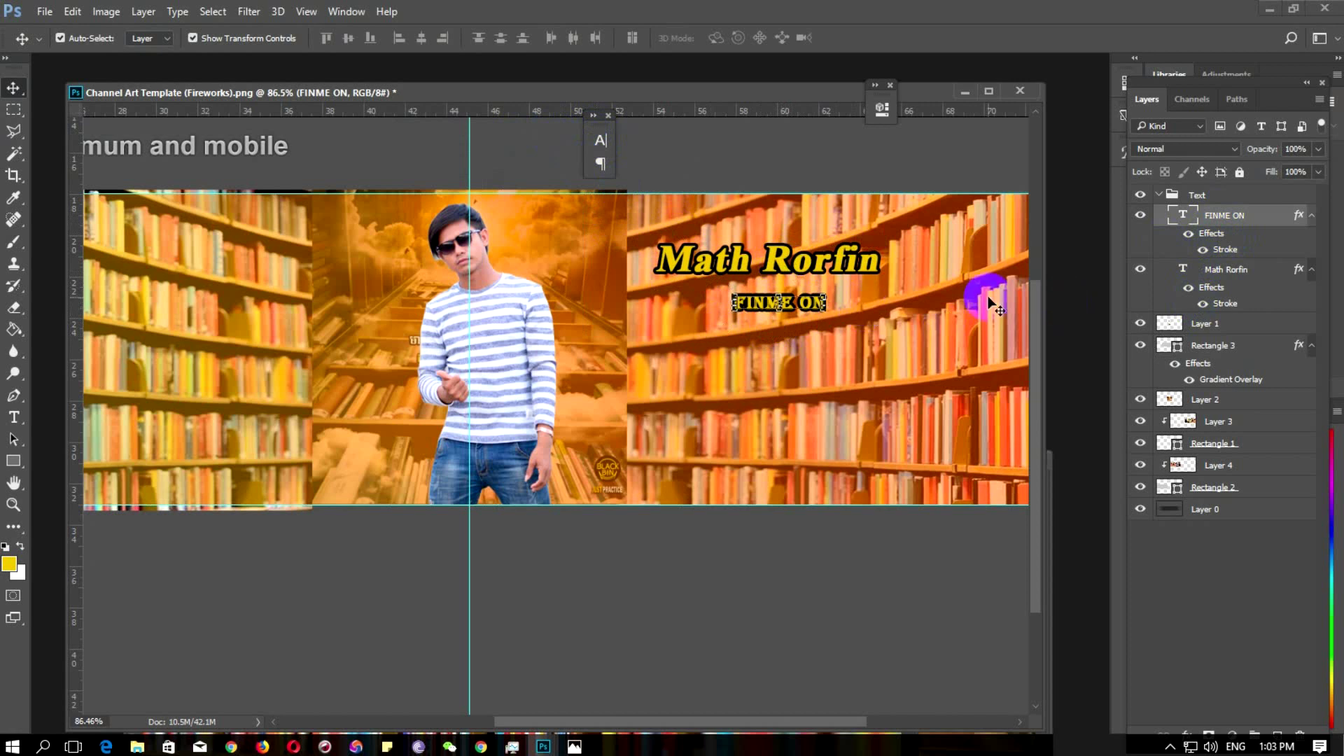
{"action": "left_click", "coordinate": [802, 266]}
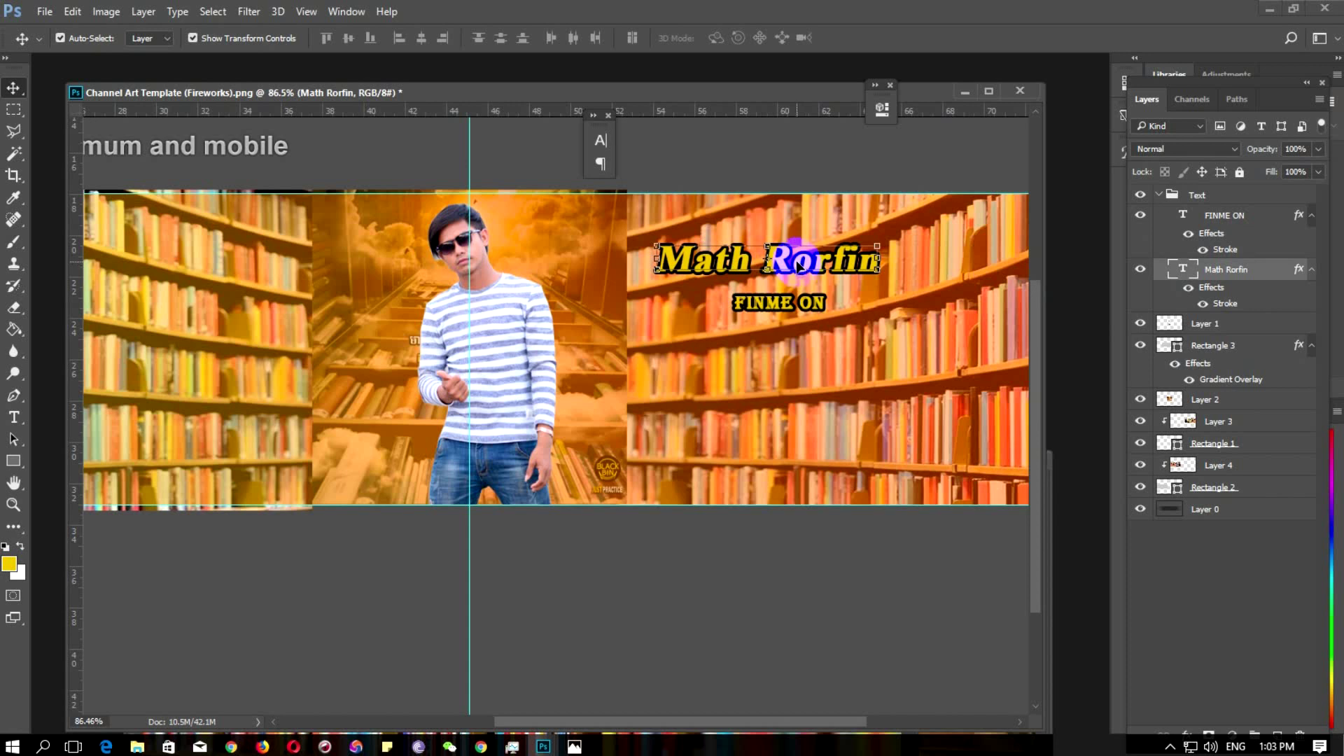
Duplicate the Math Rorfin text below FINME ON and scale the copy down to about 78%
{"action": "left_click_drag", "start_coordinate": [808, 262], "coordinate": [823, 352], "text": "alt"}
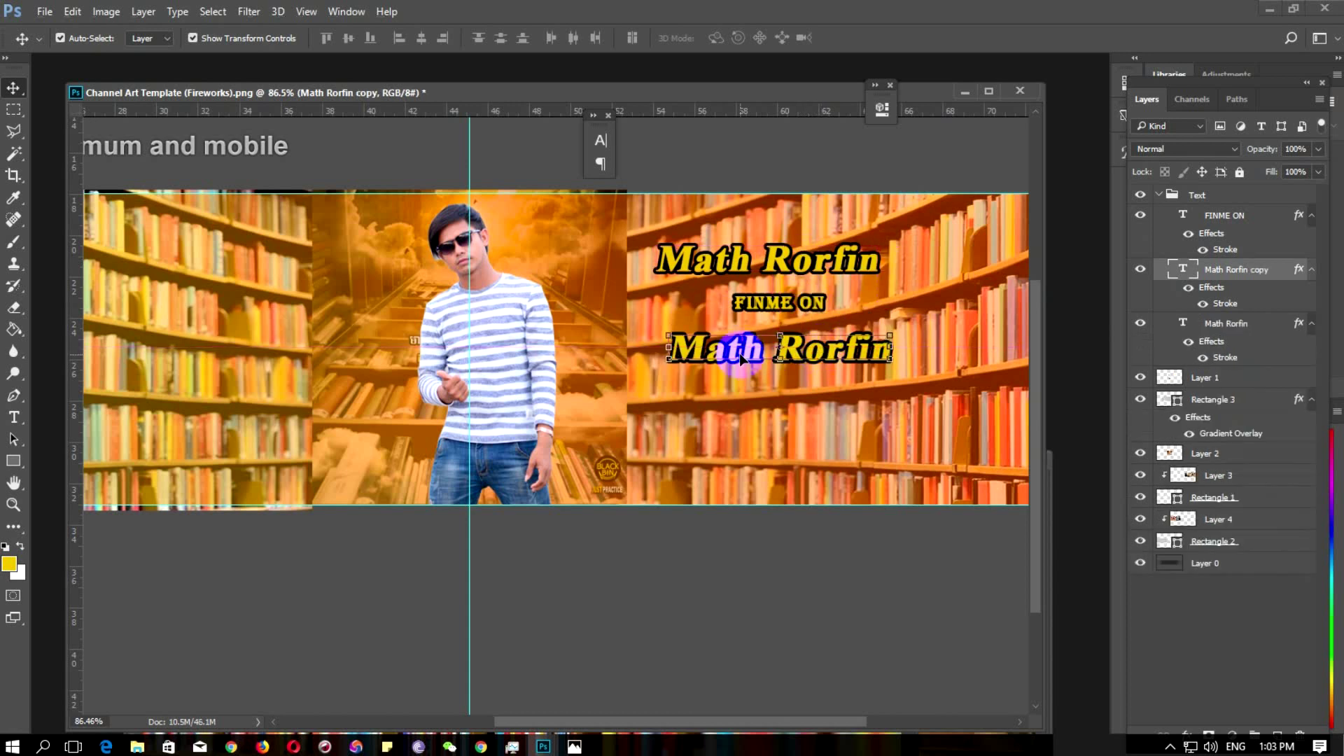
{"action": "left_click", "coordinate": [667, 361]}
{"action": "left_click_drag", "start_coordinate": [696, 343], "coordinate": [721, 343]}
{"action": "left_click_drag", "start_coordinate": [917, 330], "coordinate": [828, 352]}
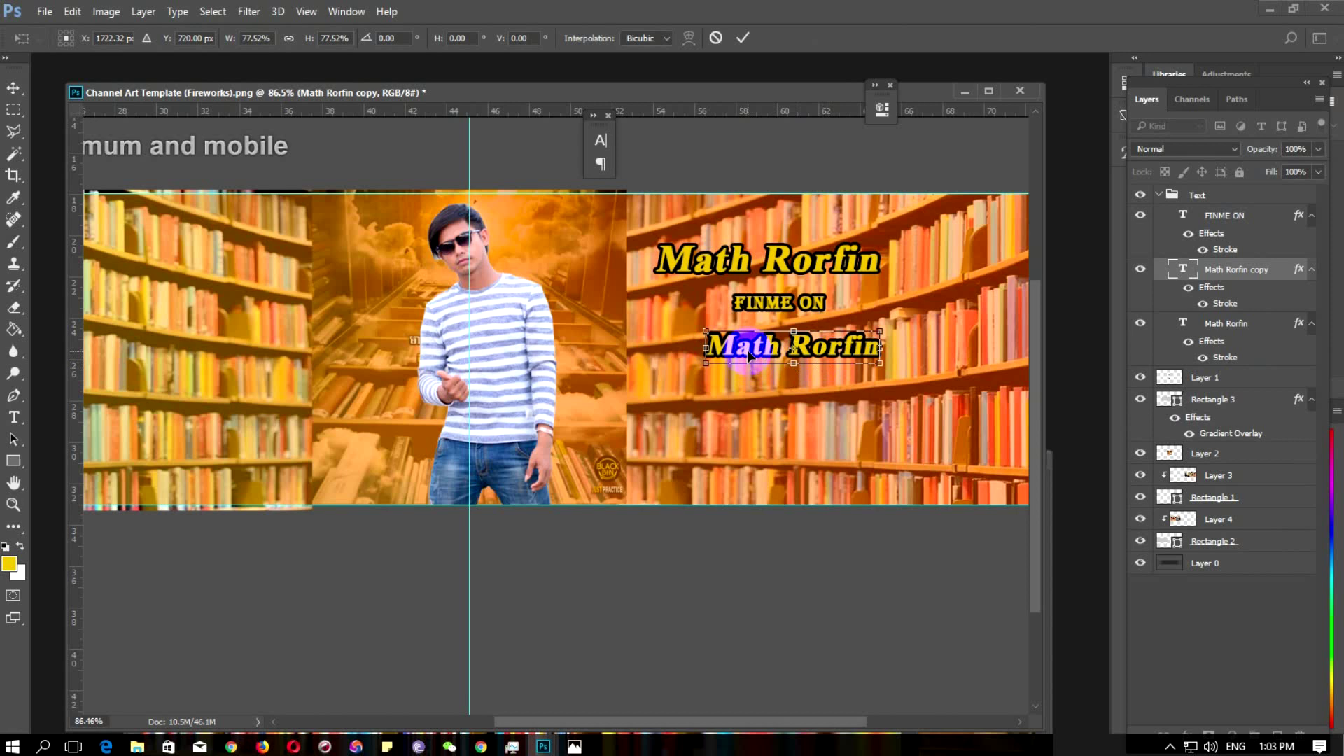
{"action": "left_click", "coordinate": [742, 40]}
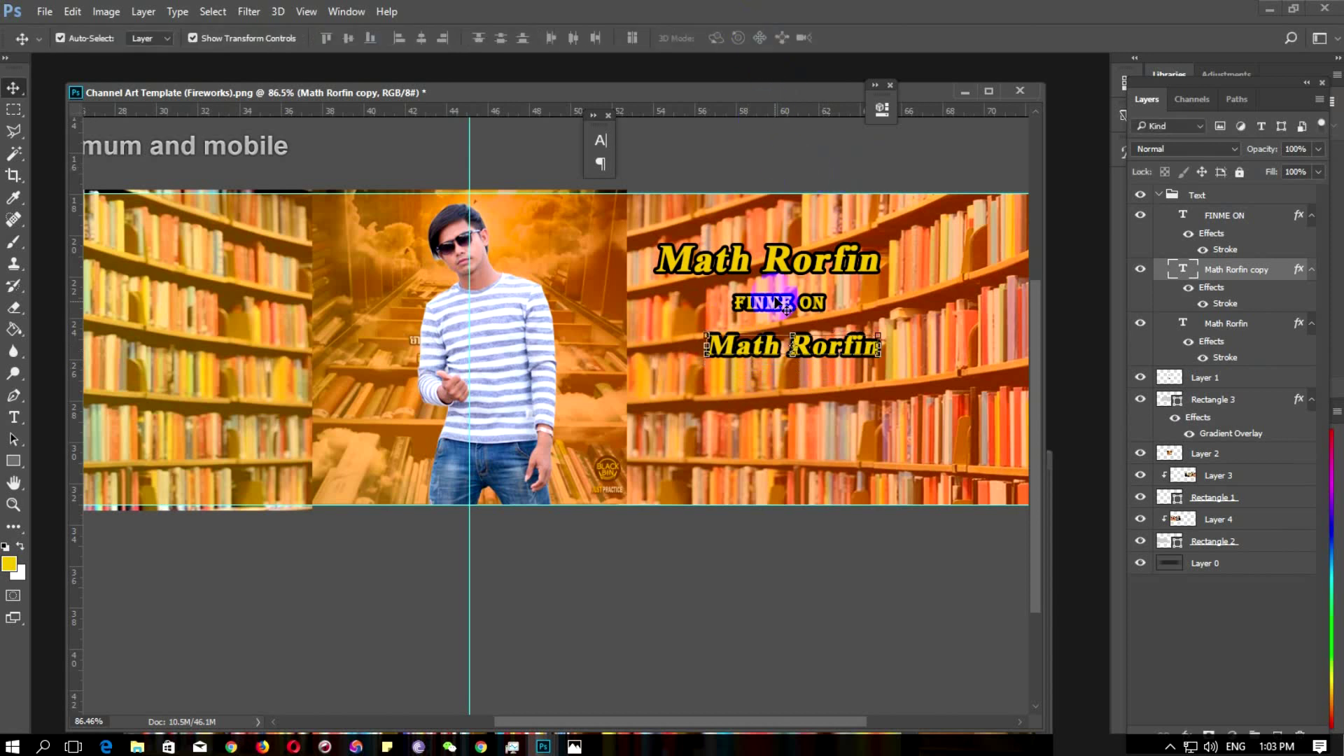
{"action": "key", "text": "t"}
Set the copied Math Rorfin line's font size to 35 pt
{"action": "left_click", "coordinate": [768, 354]}
{"action": "key", "text": "ctrl+a"}
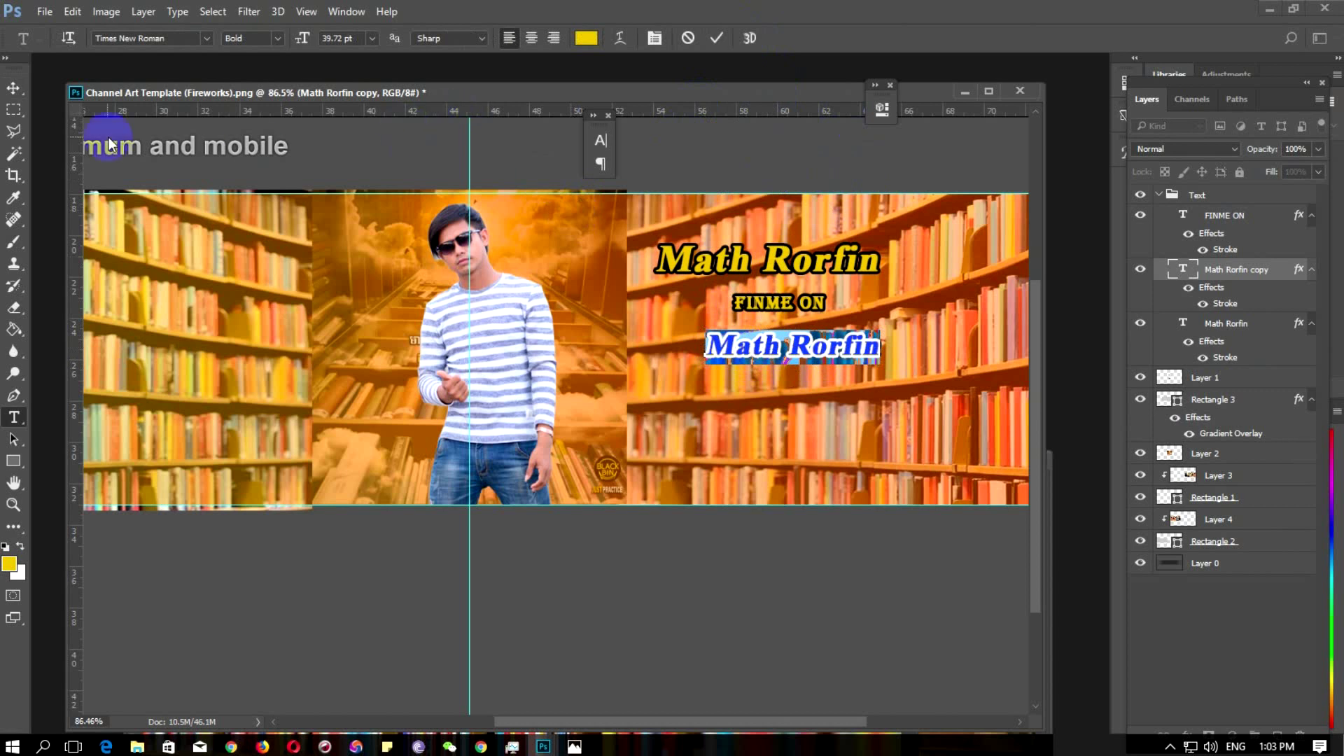
{"action": "left_click", "coordinate": [375, 38]}
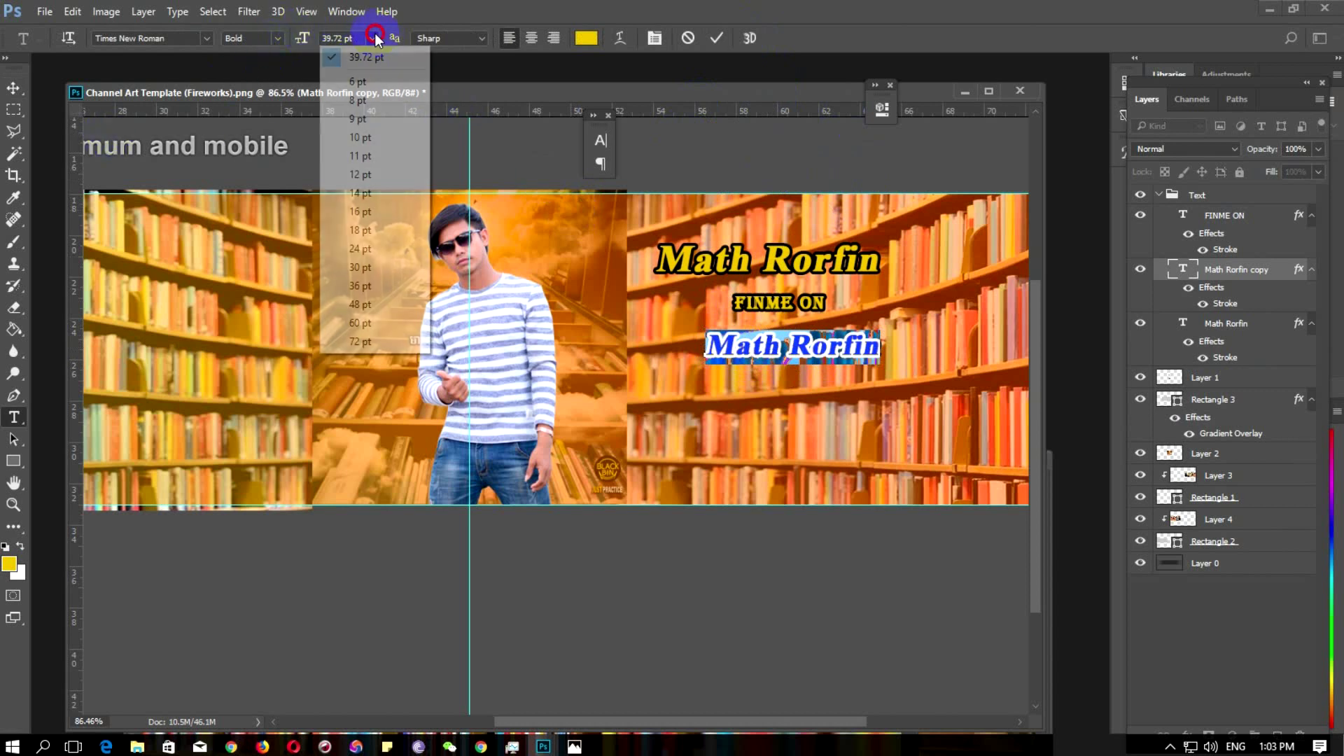
{"action": "left_click", "coordinate": [361, 268]}
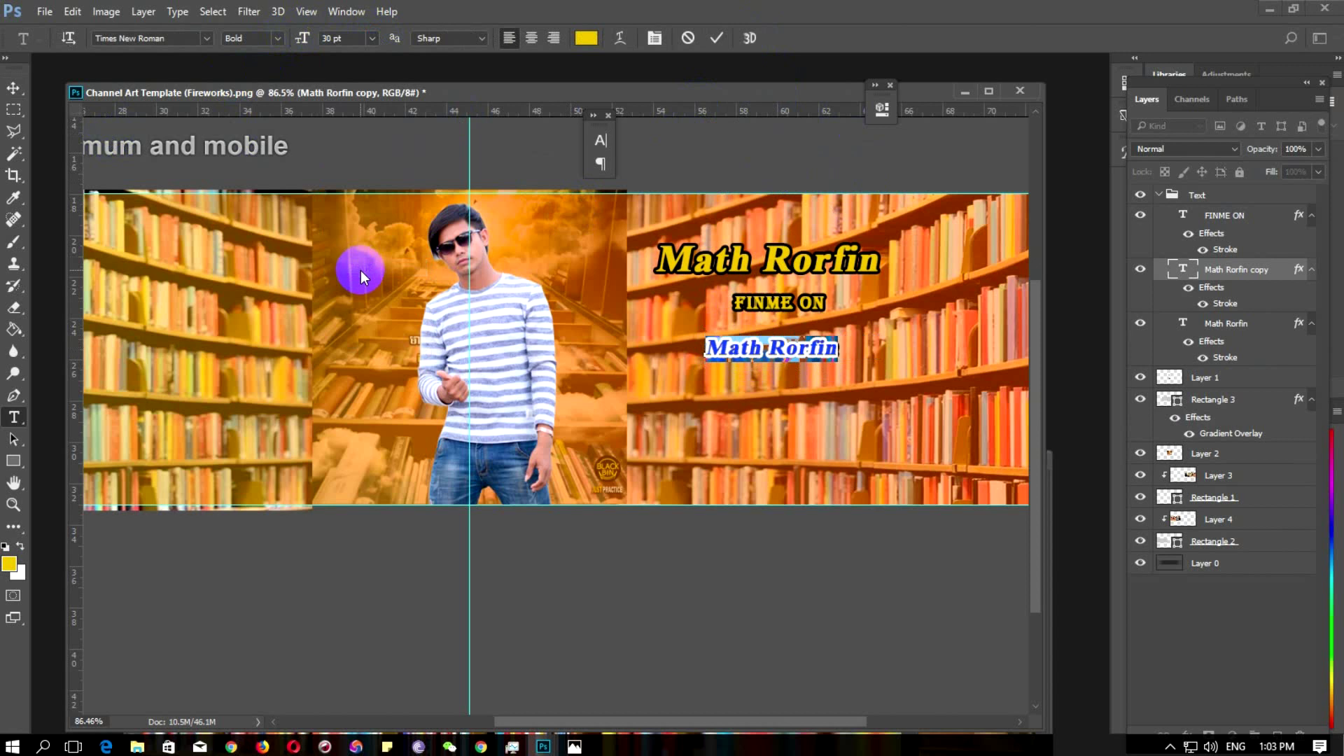
{"action": "left_click", "coordinate": [334, 38]}
{"action": "type", "text": "35"}
{"action": "key", "text": "Return"}
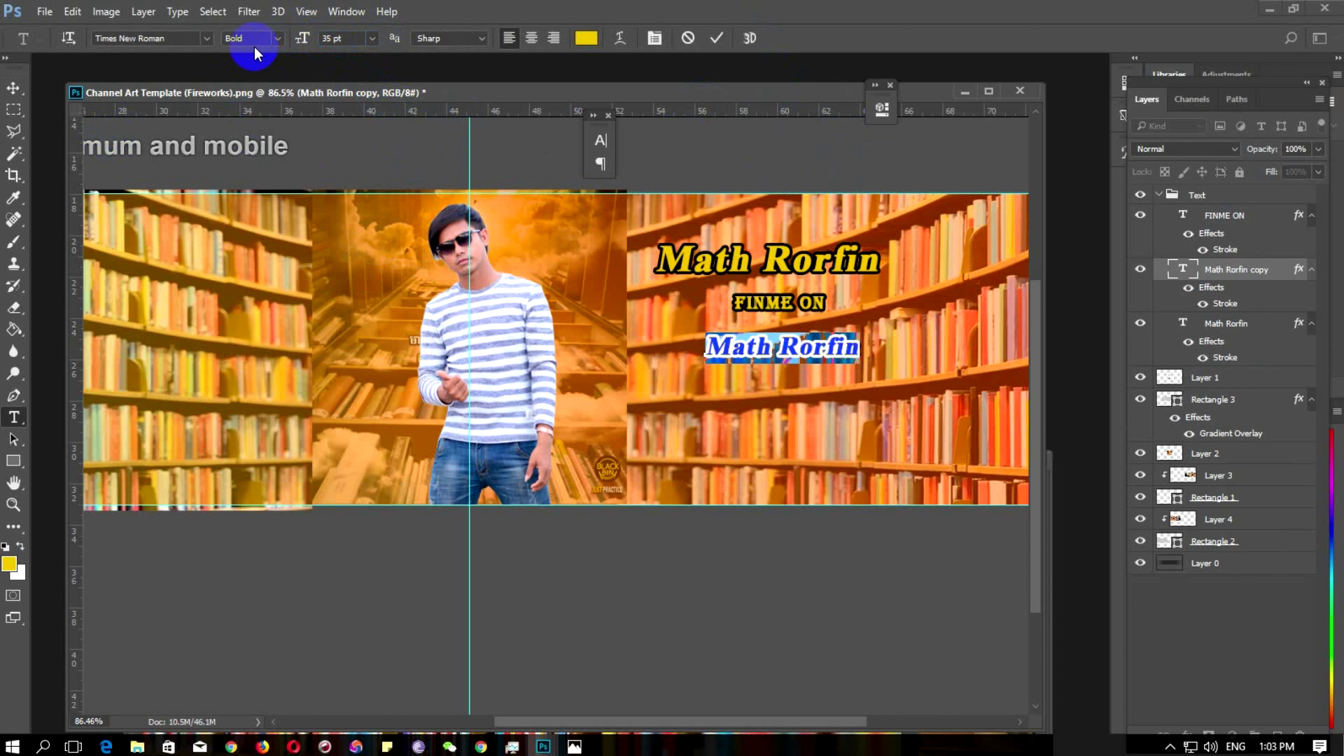
{"action": "left_click", "coordinate": [14, 88]}
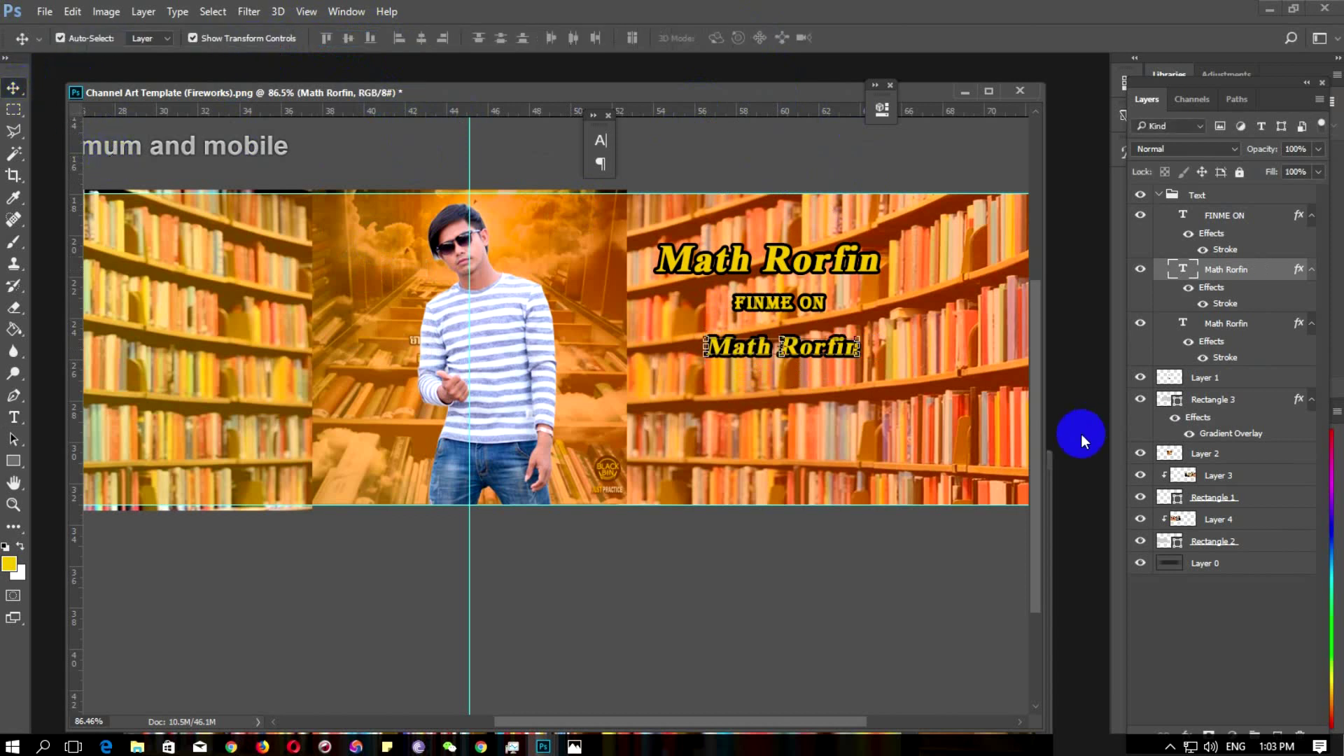
{"action": "double_click", "coordinate": [836, 354]}
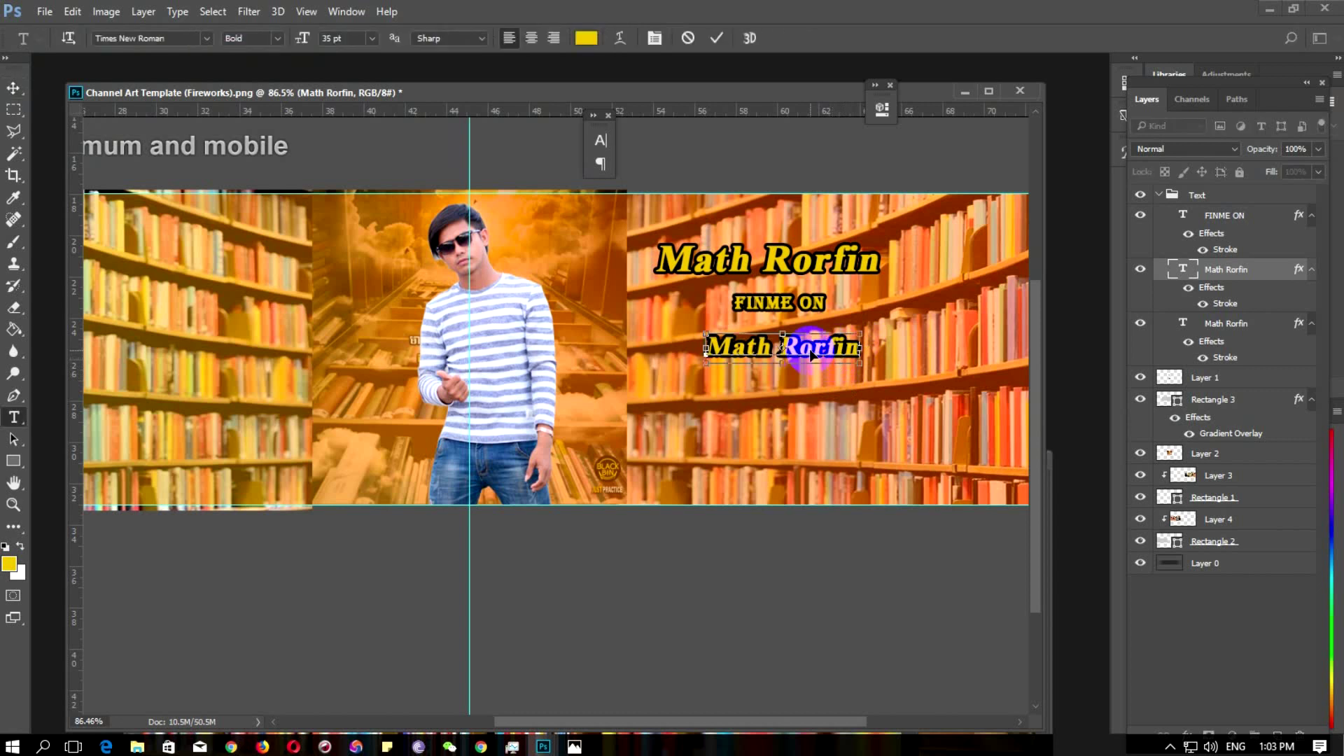
Turn off Faux Italic on the lower 35 pt Math Rorfin line and commit the edit
{"action": "key", "text": "ctrl+a"}
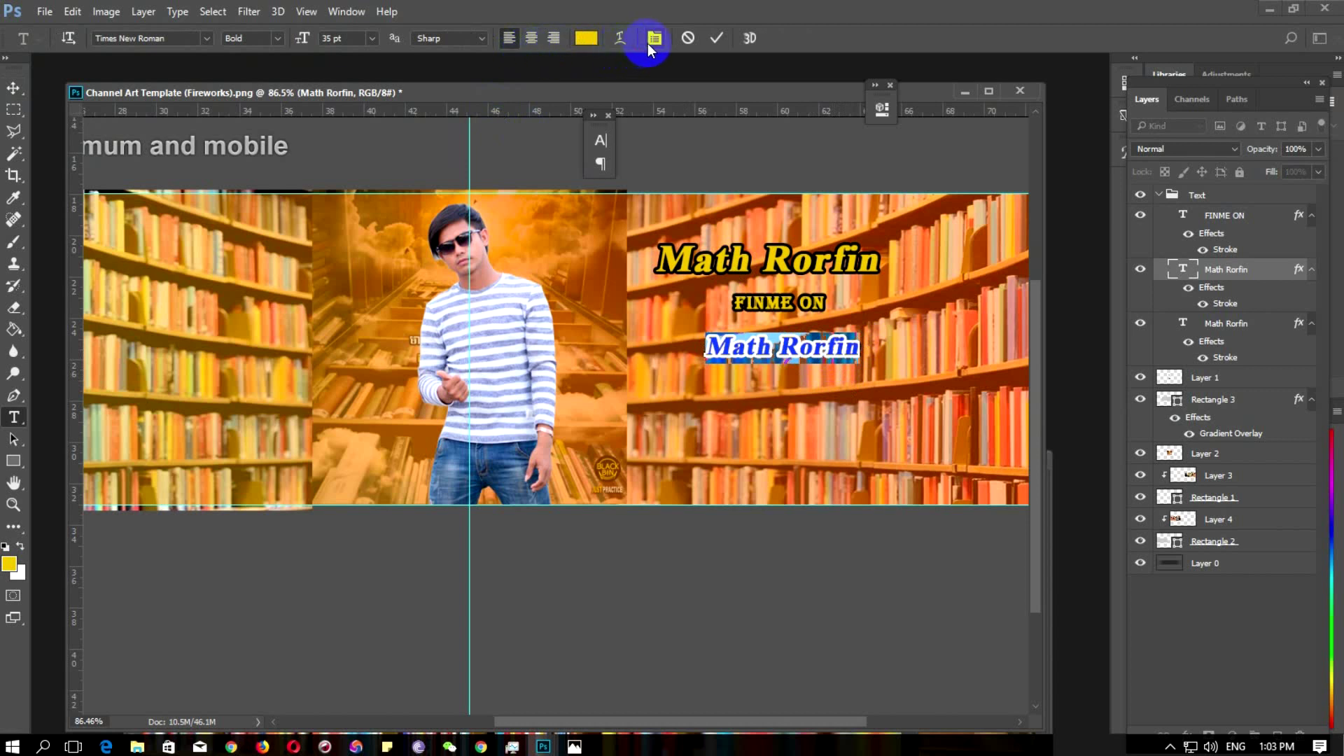
{"action": "left_click", "coordinate": [654, 39]}
{"action": "left_click", "coordinate": [438, 297]}
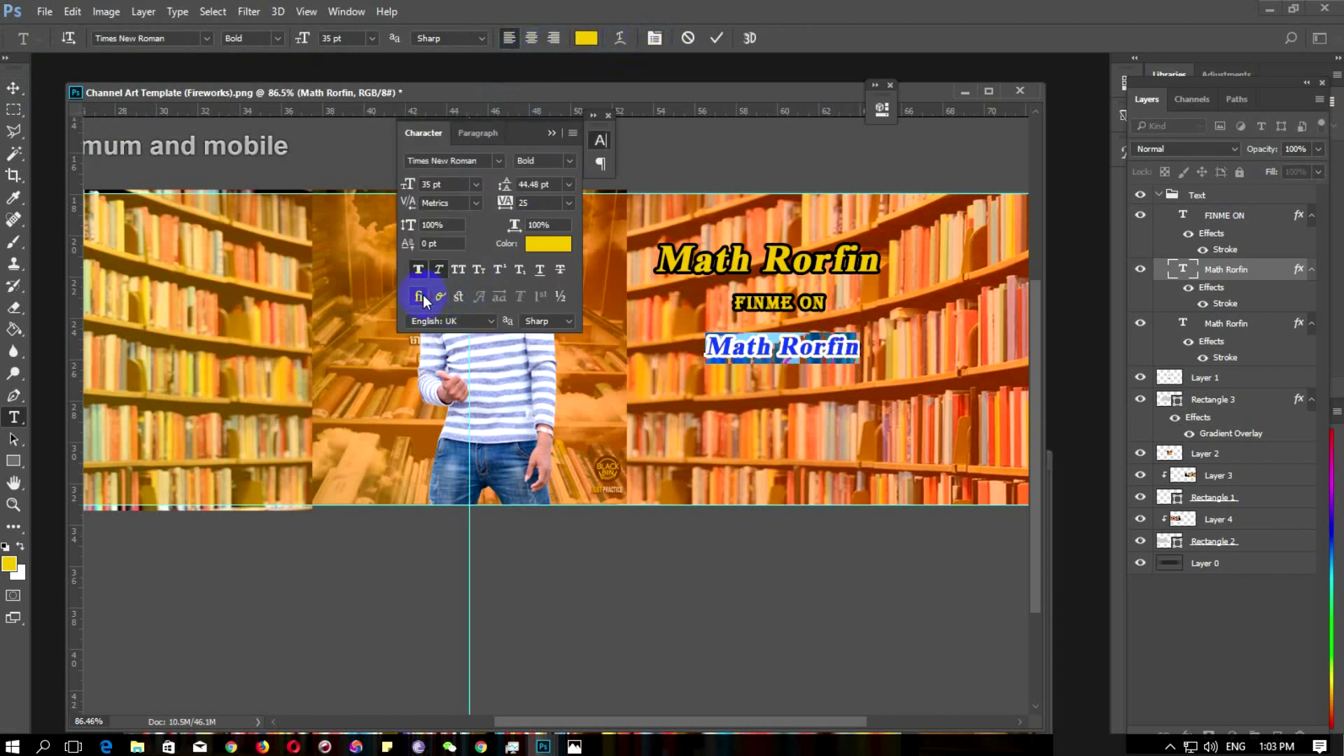
{"action": "left_click", "coordinate": [438, 268]}
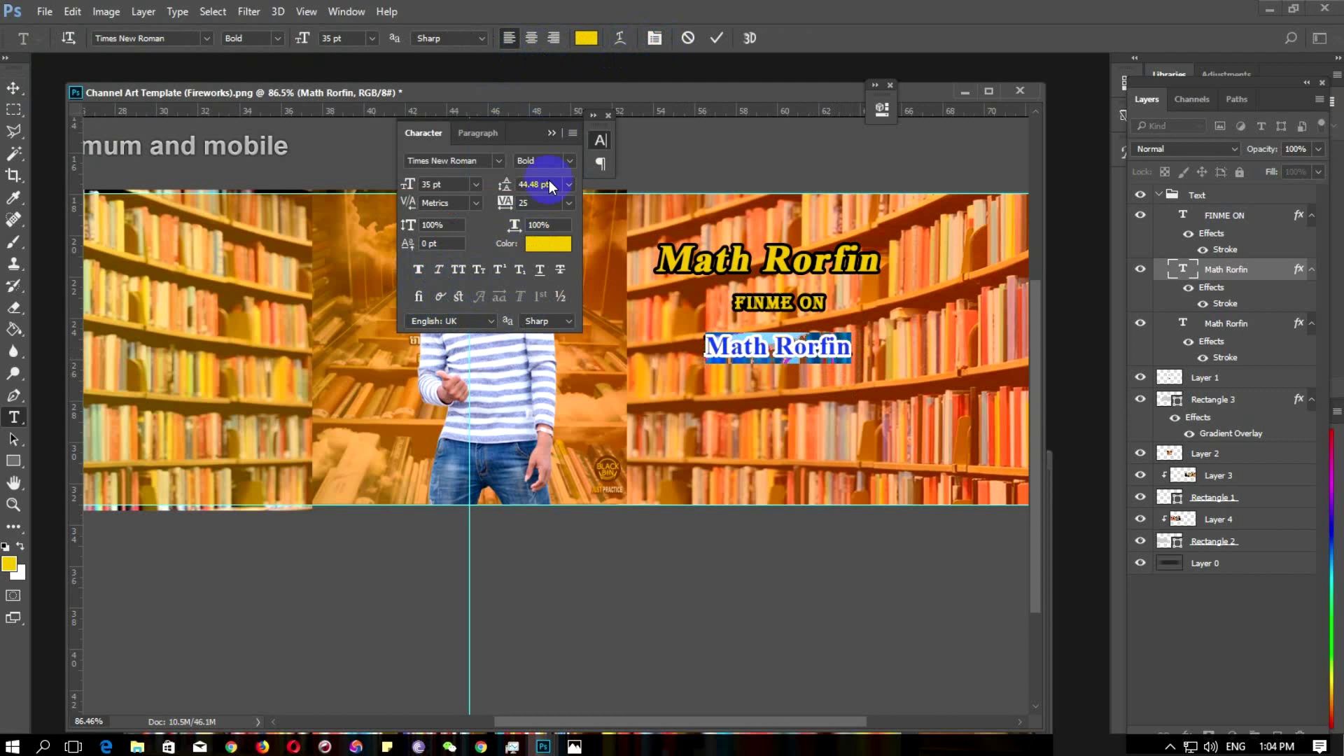
{"action": "left_click", "coordinate": [717, 38]}
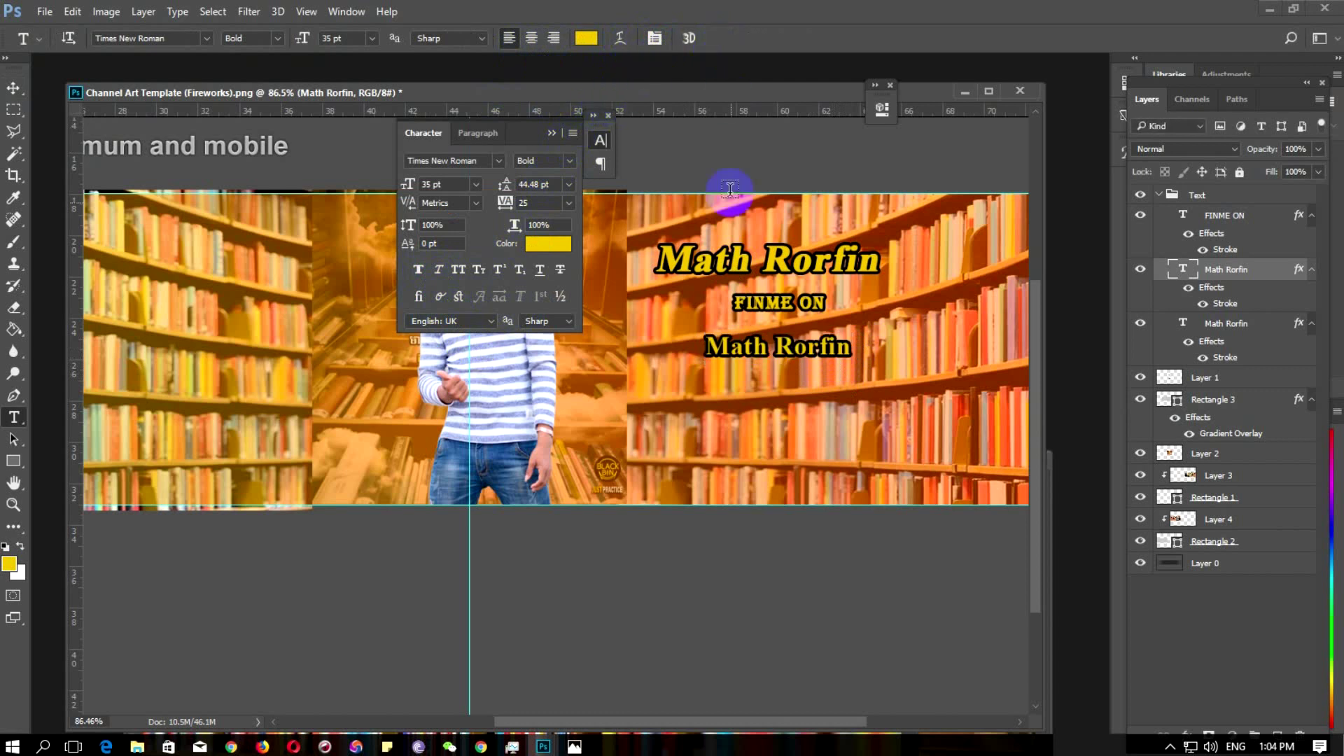
{"action": "left_click", "coordinate": [14, 88]}
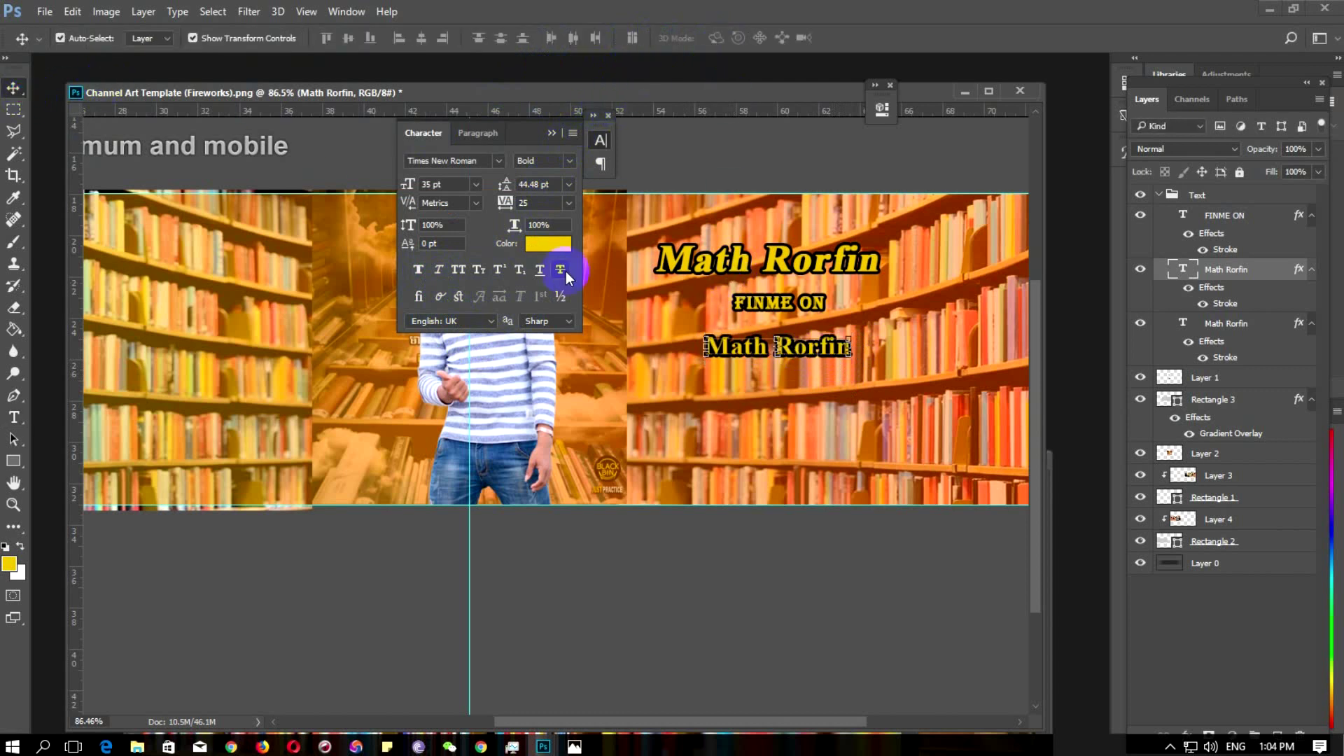
{"action": "left_click", "coordinate": [552, 134]}
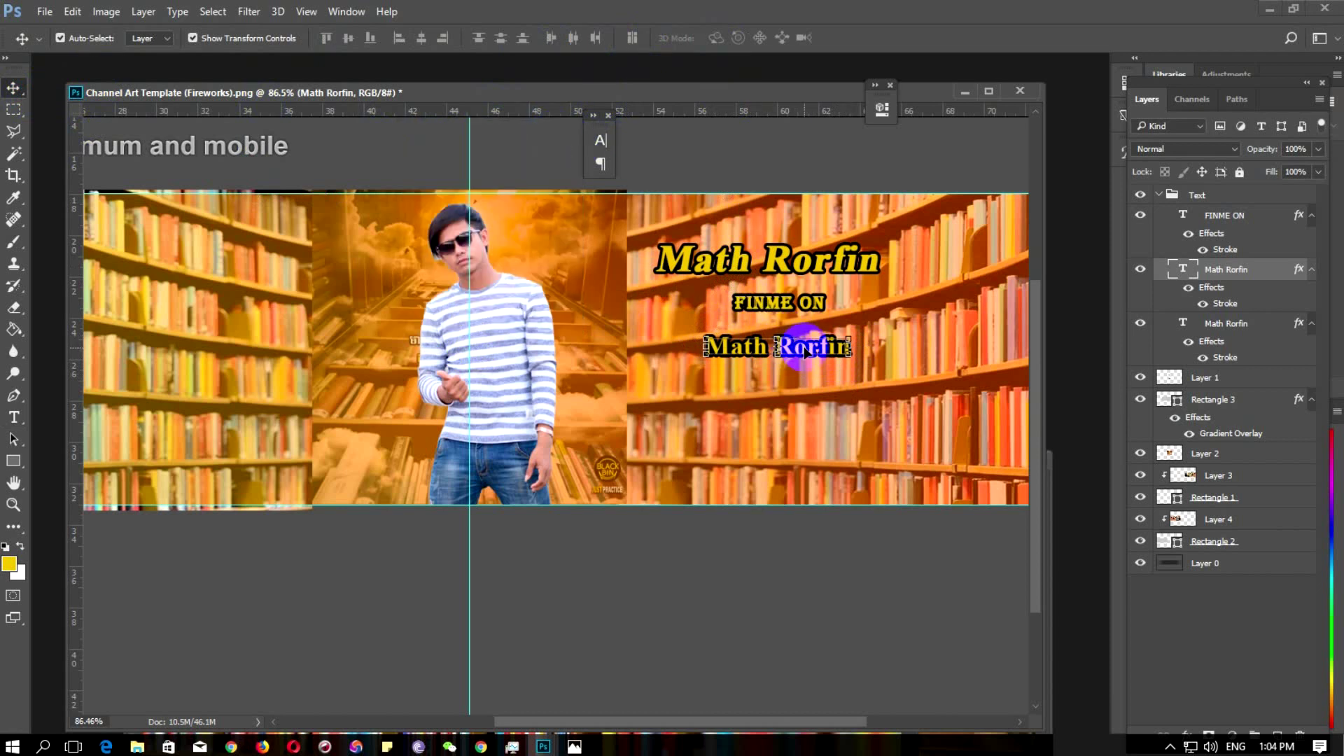
Duplicate the lower Math Rorfin line further down and nudge the middle copy down for even spacing
{"action": "left_click_drag", "start_coordinate": [810, 381], "coordinate": [811, 394]}
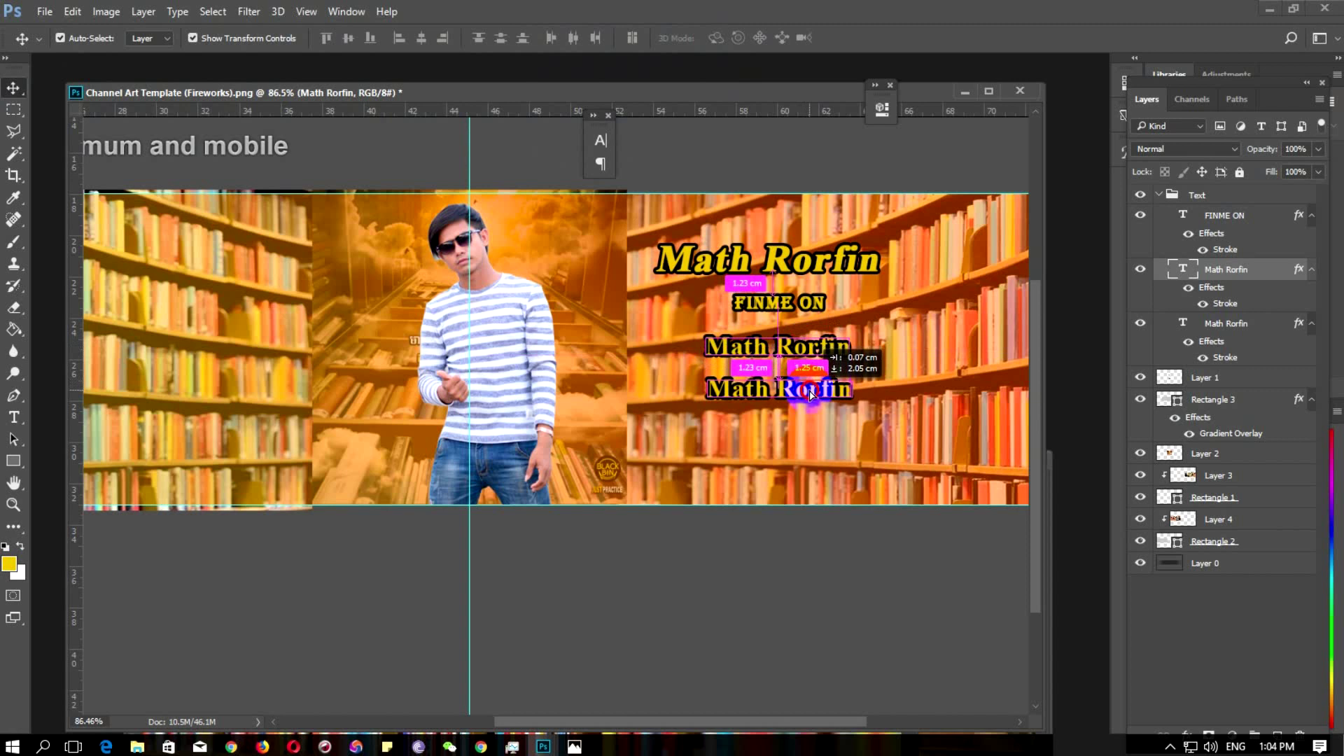
{"action": "left_click_drag", "start_coordinate": [812, 392], "coordinate": [816, 448]}
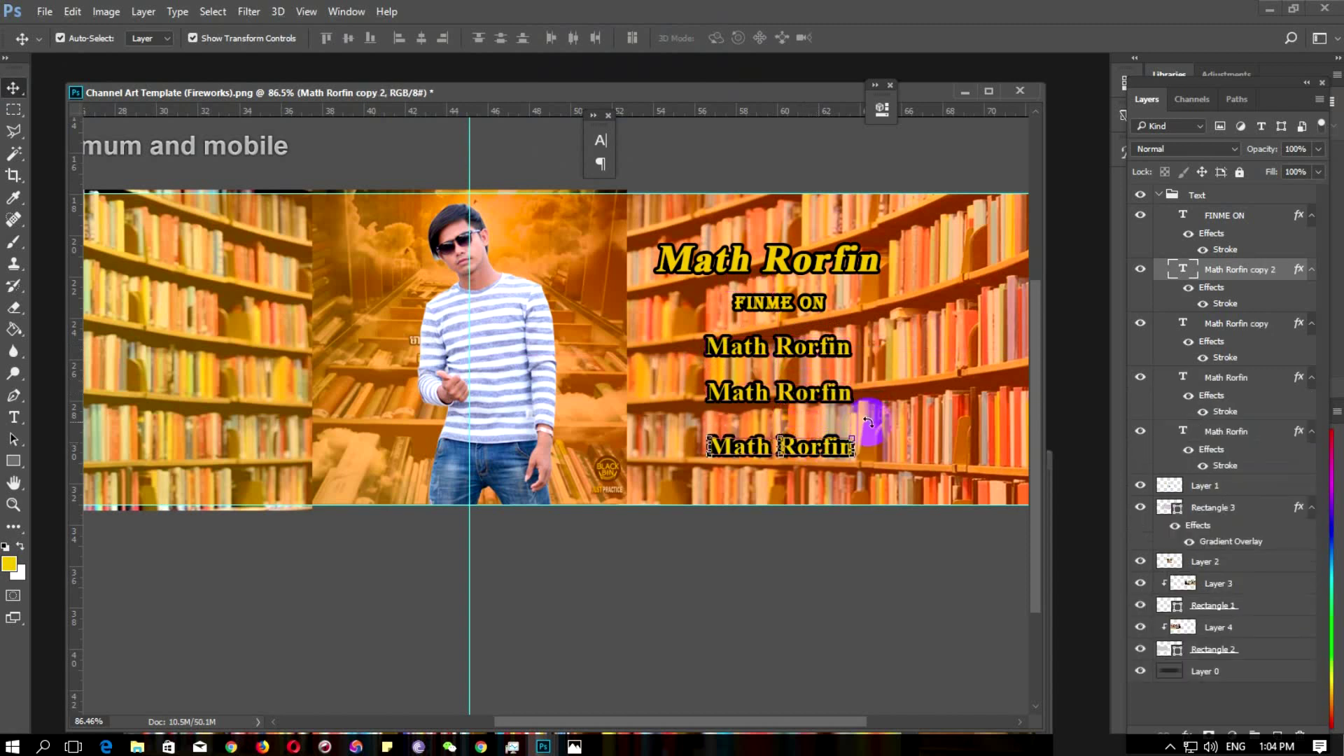
{"action": "left_click", "coordinate": [822, 397]}
{"action": "key", "text": "Down"}
{"action": "key", "text": "Down"}
{"action": "key", "text": "Down"}
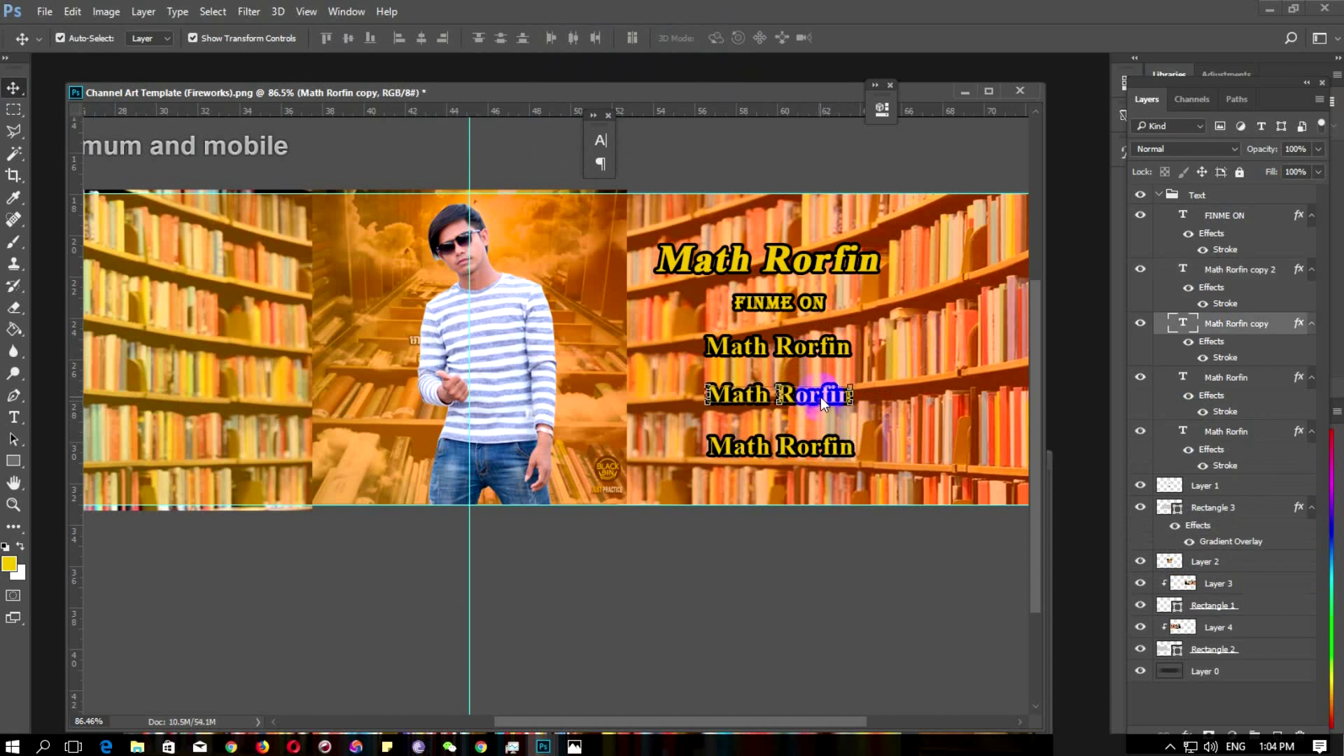
{"action": "key", "text": "Down"}
{"action": "key", "text": "Down"}
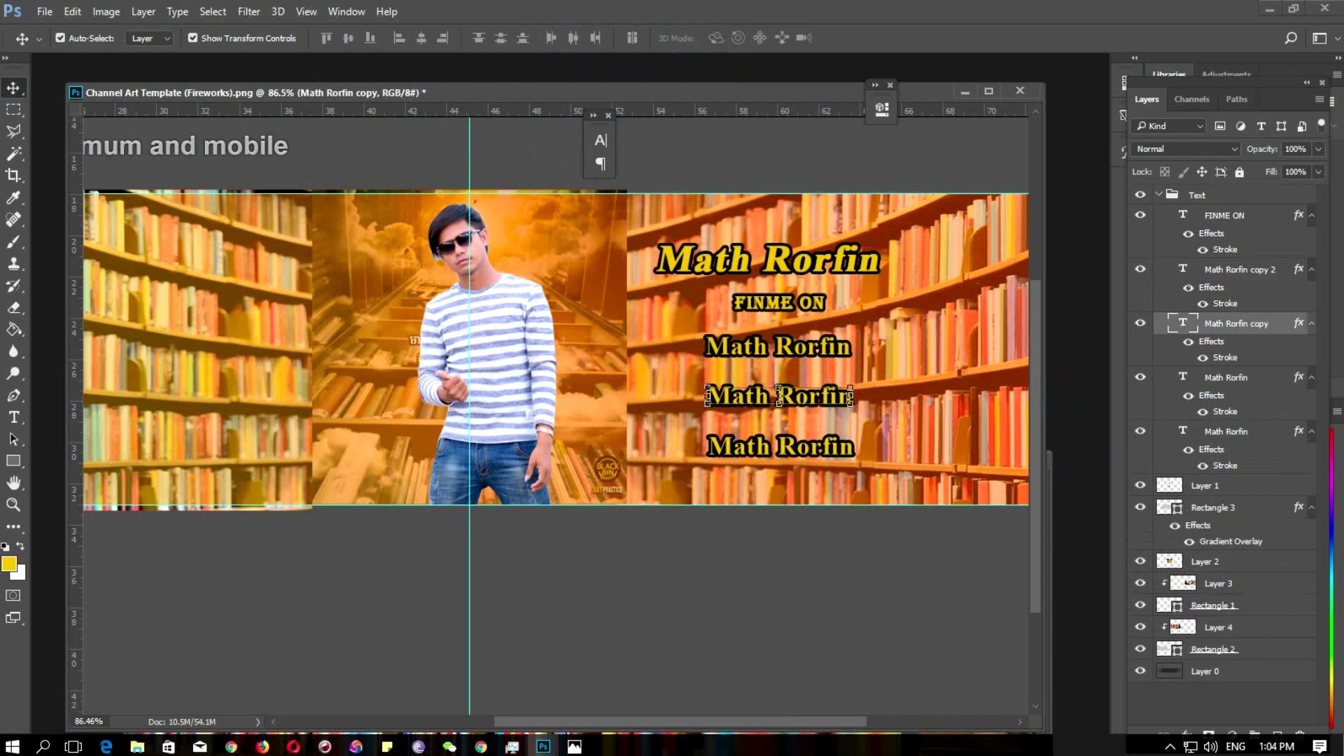
{"action": "left_click", "coordinate": [784, 610]}
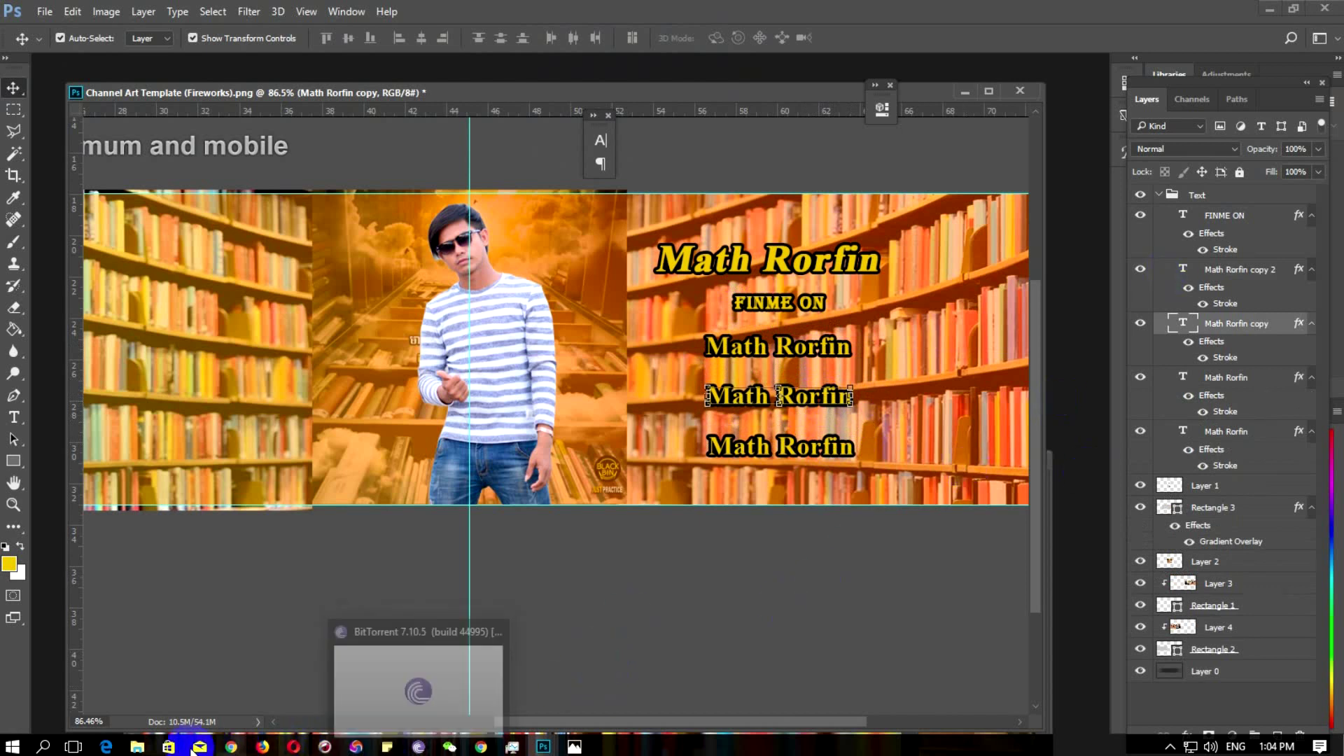
Open the tutorial's image folder in File Explorer and position it over Photoshop
{"action": "left_click", "coordinate": [105, 684]}
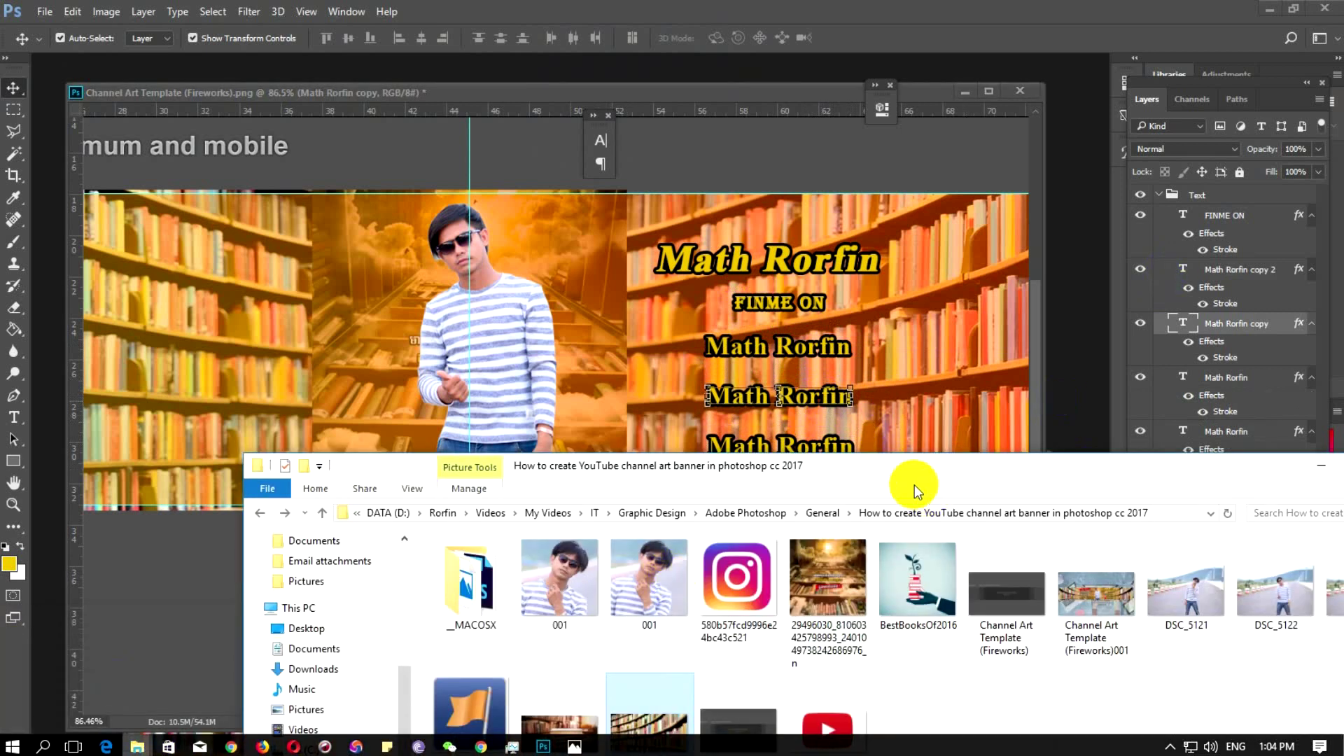
{"action": "mouse_move", "coordinate": [880, 473]}
{"action": "left_mouse_down"}
{"action": "mouse_move", "coordinate": [942, 466]}
{"action": "mouse_move", "coordinate": [910, 420]}
{"action": "left_mouse_up"}
{"action": "left_click_drag", "start_coordinate": [514, 646], "coordinate": [96, 677]}
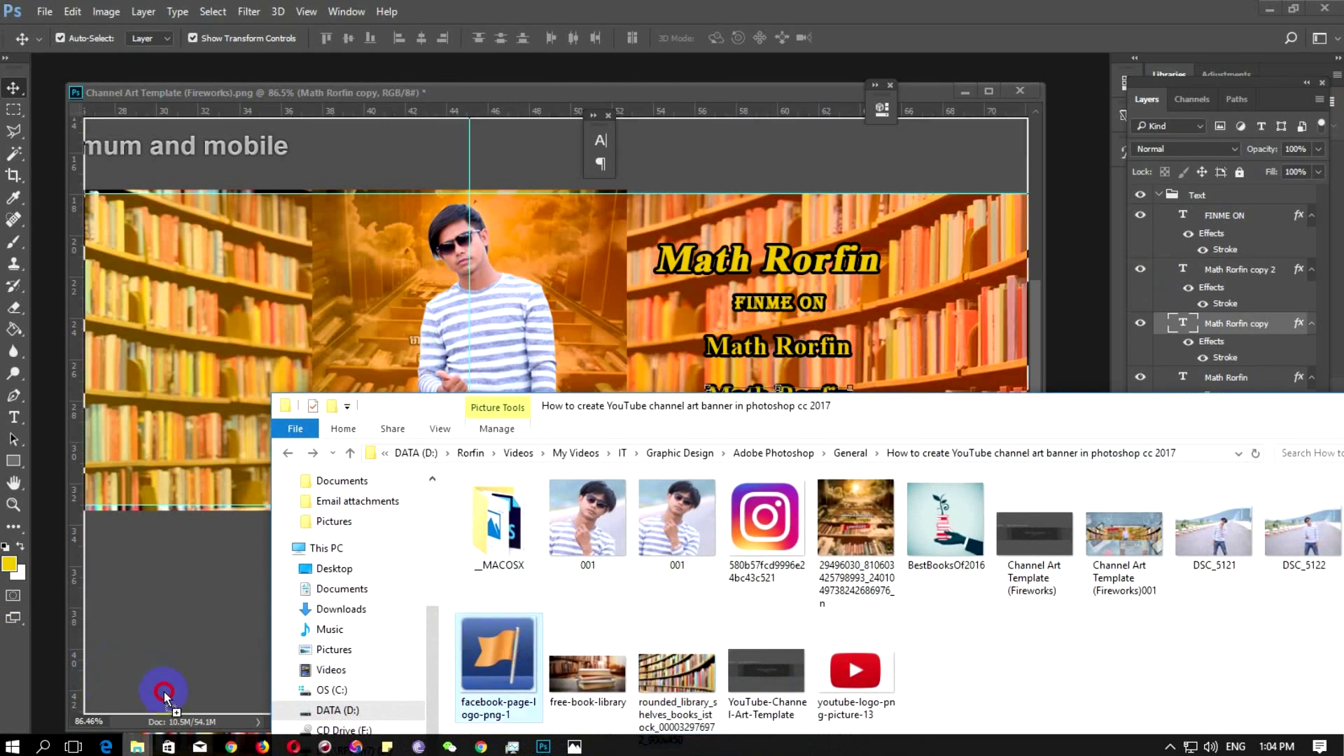
{"action": "mouse_move", "coordinate": [119, 665]}
{"action": "left_mouse_down"}
{"action": "mouse_move", "coordinate": [882, 110]}
{"action": "mouse_move", "coordinate": [861, 81]}
{"action": "left_mouse_up"}
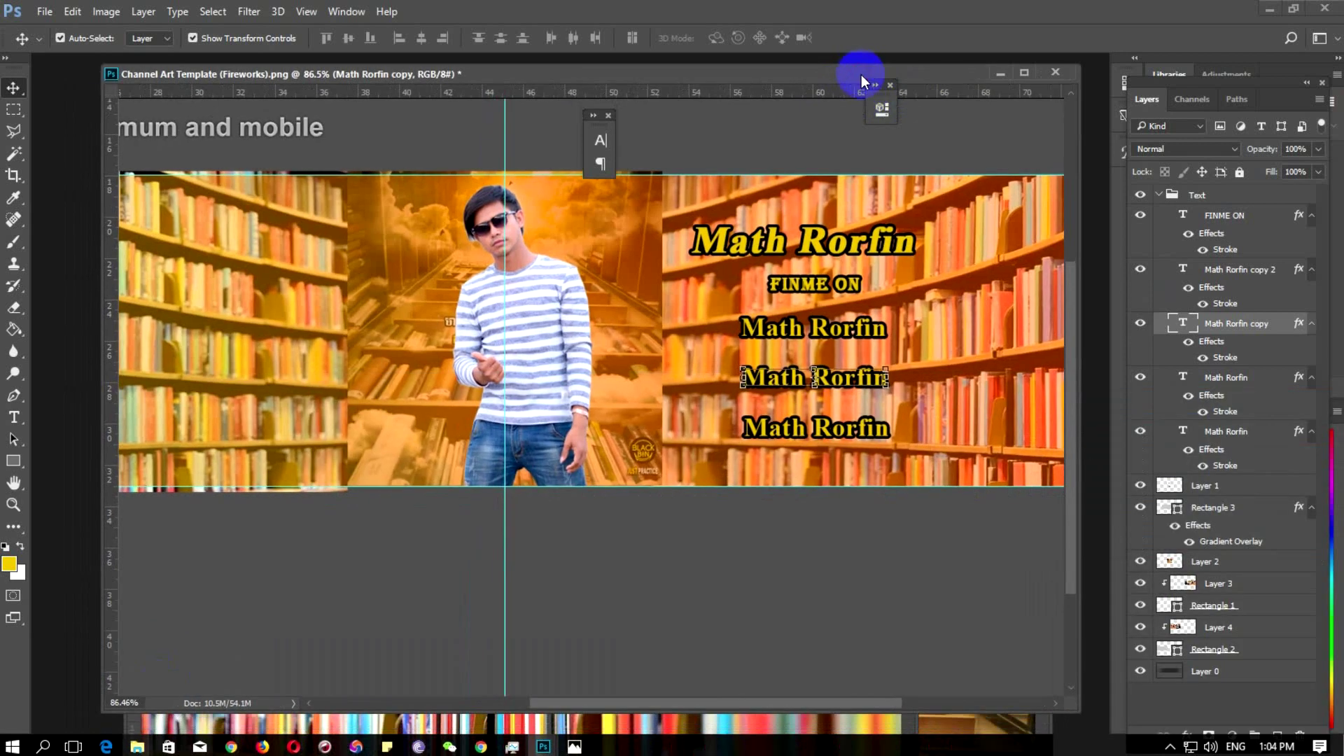
Minimize the extra background documents and bring the tutorial image folder back up
{"action": "left_click_drag", "start_coordinate": [1038, 712], "coordinate": [846, 406]}
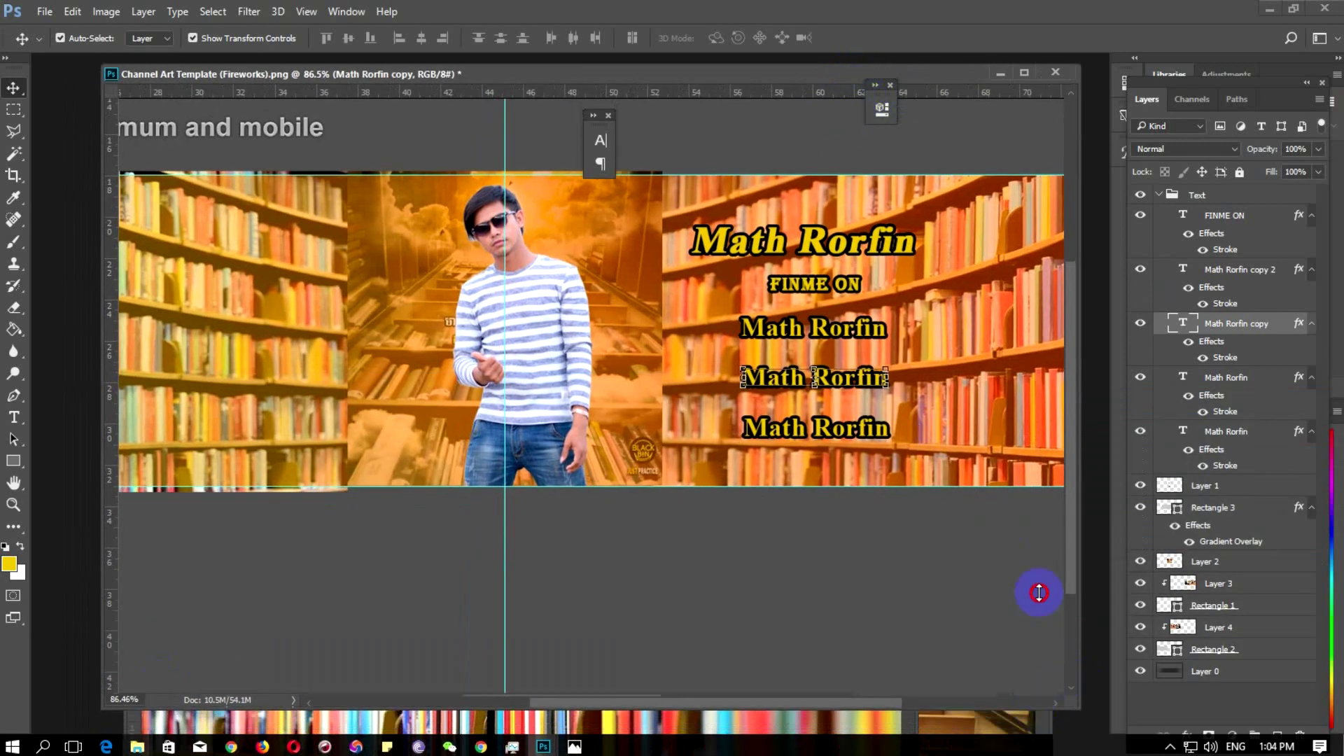
{"action": "left_click", "coordinate": [844, 410]}
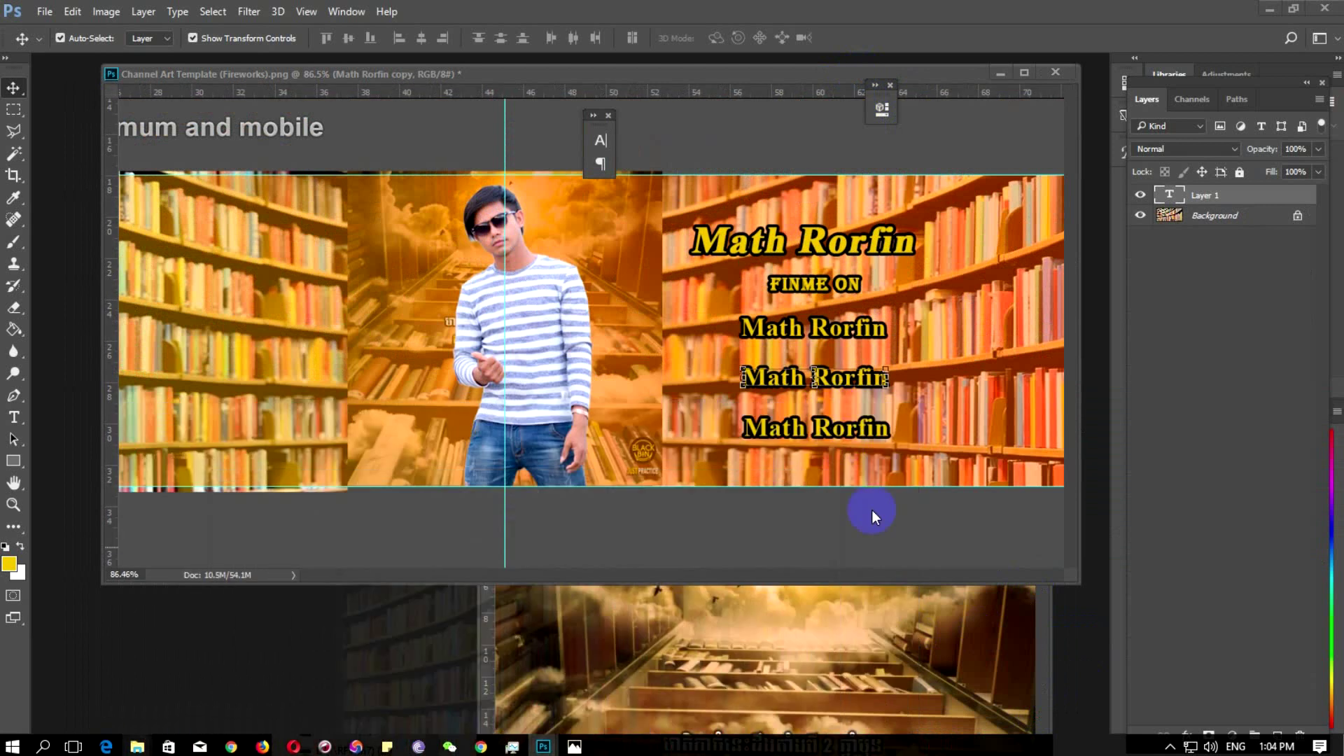
{"action": "left_click", "coordinate": [915, 639]}
{"action": "left_click", "coordinate": [976, 428]}
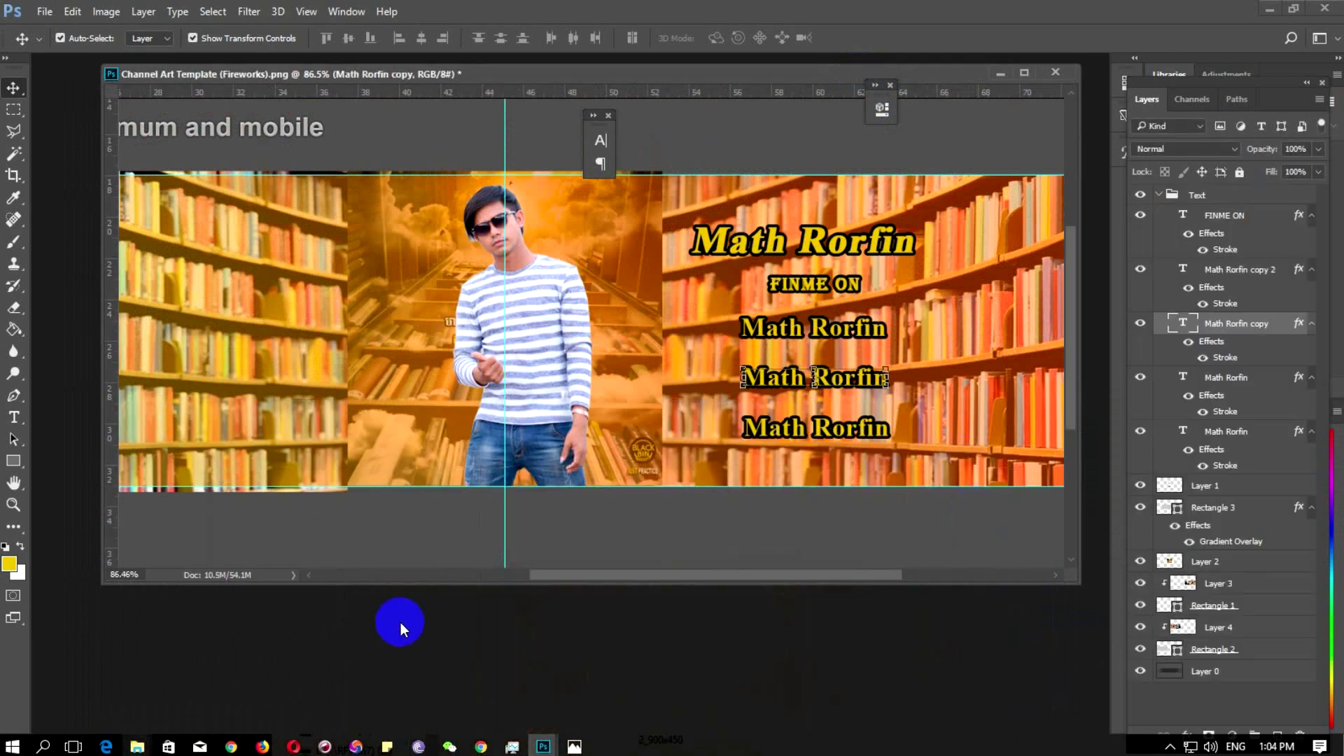
{"action": "left_click", "coordinate": [152, 747]}
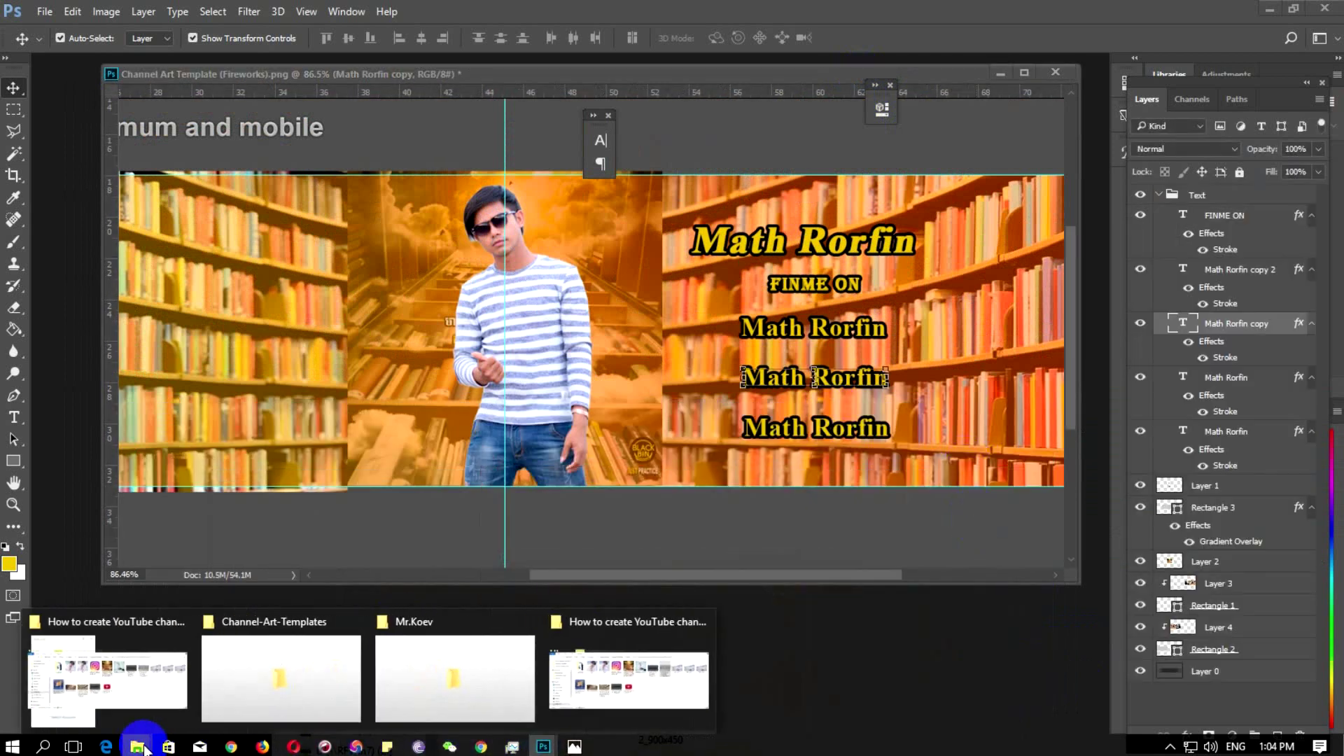
{"action": "left_click", "coordinate": [135, 696]}
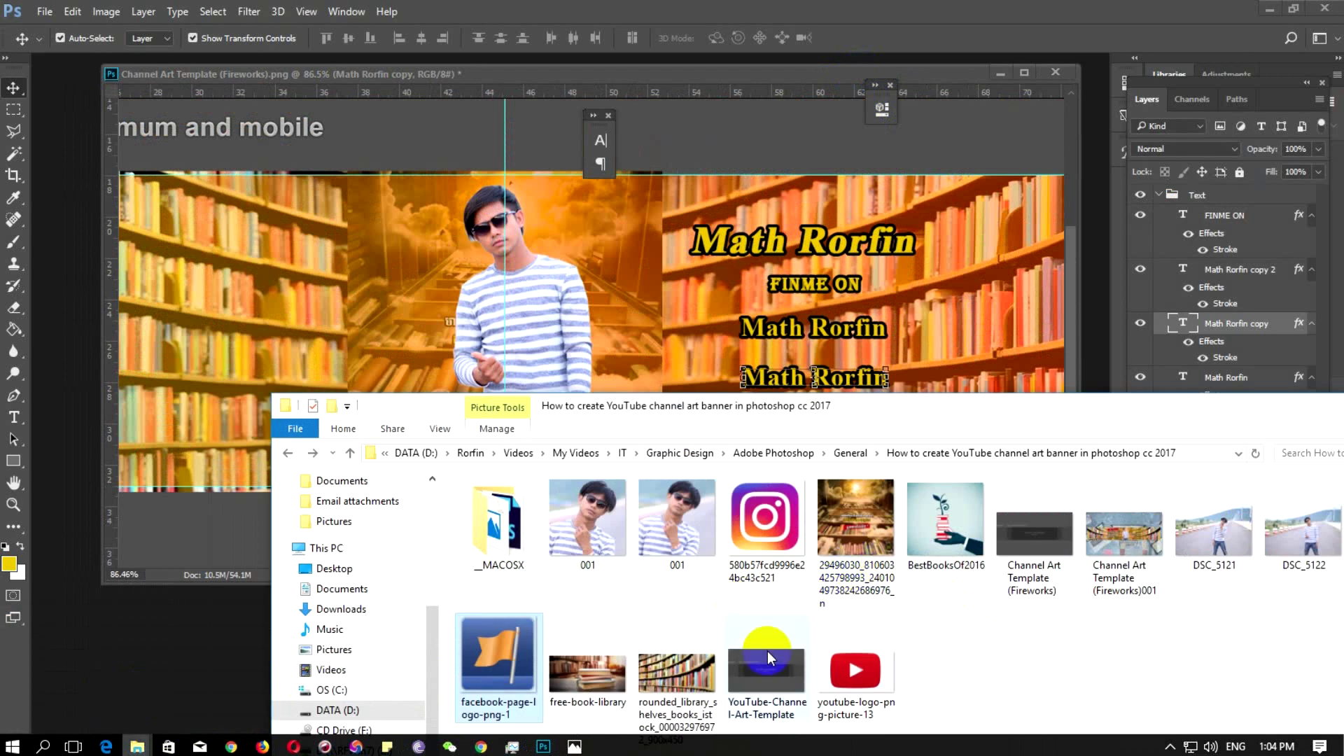
Open the facebook-page-logo image, keeping its embedded colour profile, as a floating window
{"action": "left_click_drag", "start_coordinate": [490, 665], "coordinate": [257, 619]}
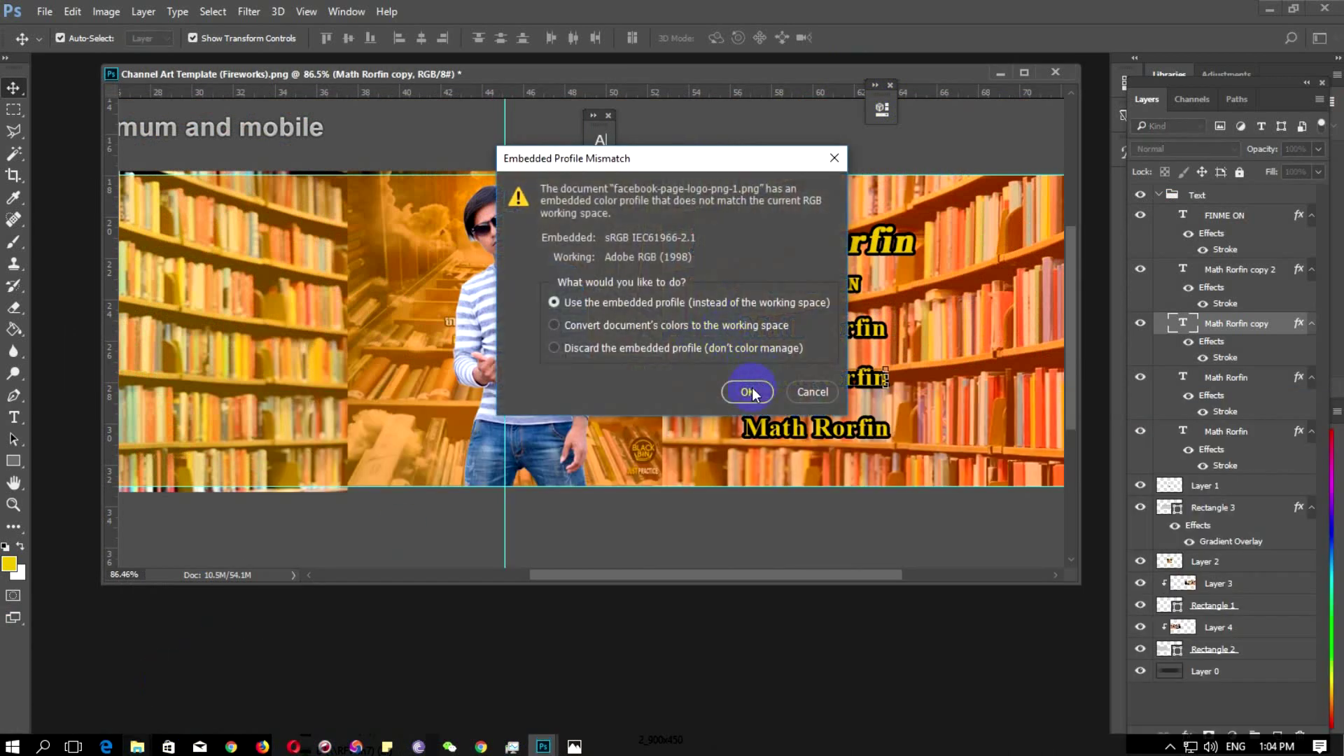
{"action": "left_click", "coordinate": [749, 391]}
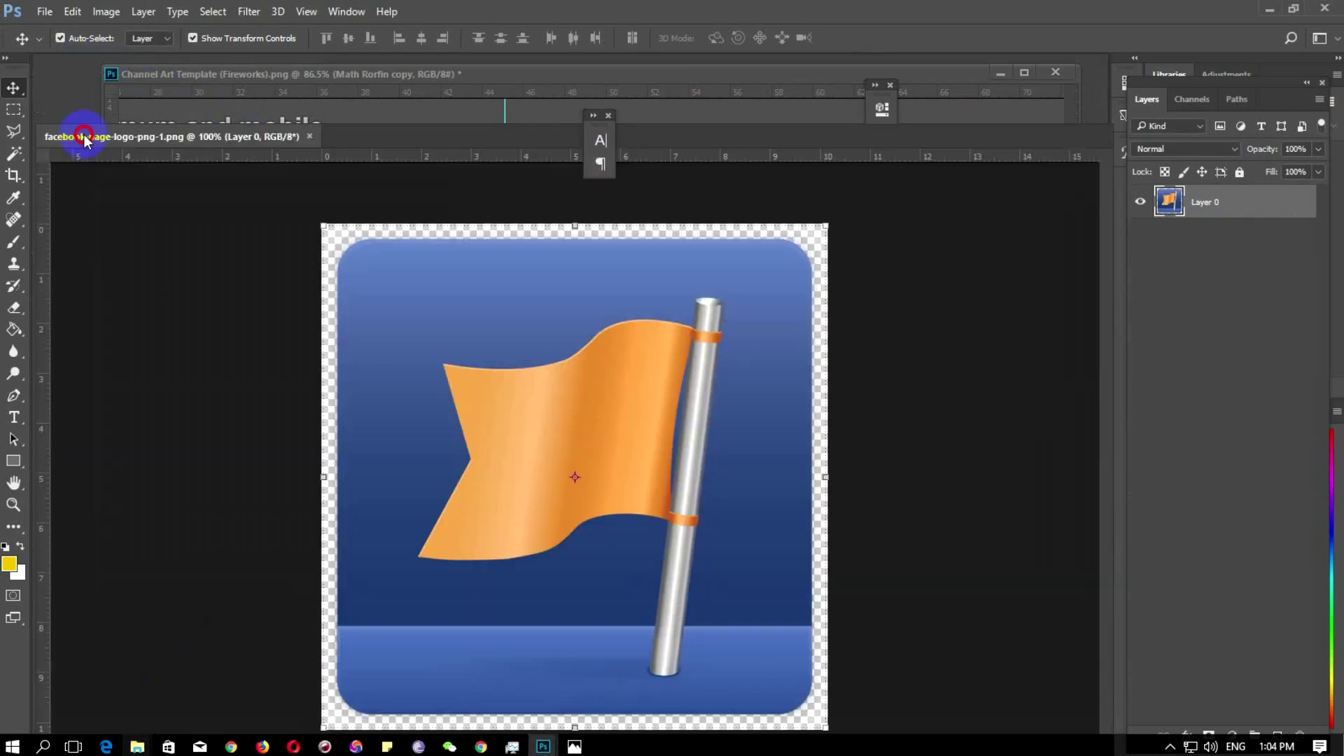
{"action": "left_click_drag", "start_coordinate": [89, 63], "coordinate": [90, 144]}
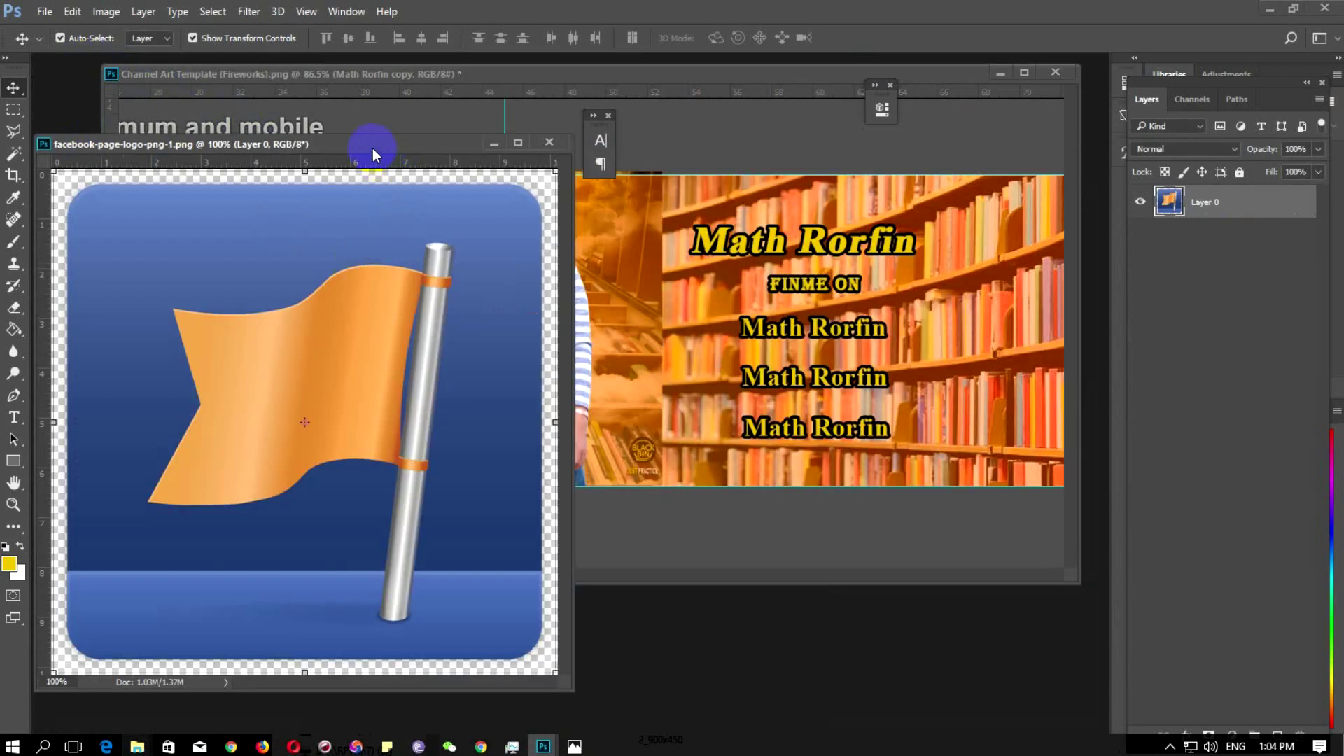
{"action": "left_click_drag", "start_coordinate": [372, 150], "coordinate": [413, 245]}
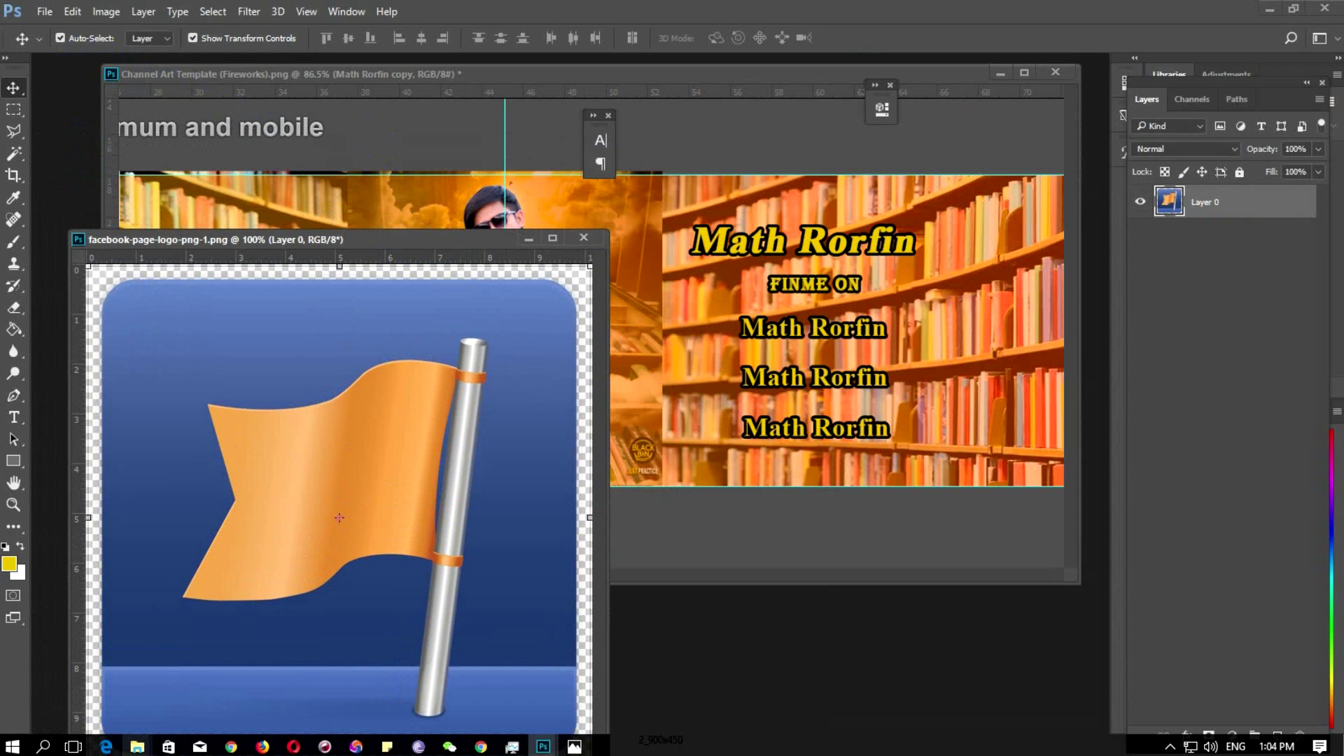
Copy the logo into the banner and scale it to a 9.56% icon beside the first Math Rorfin line
{"action": "left_click_drag", "start_coordinate": [375, 459], "coordinate": [696, 382]}
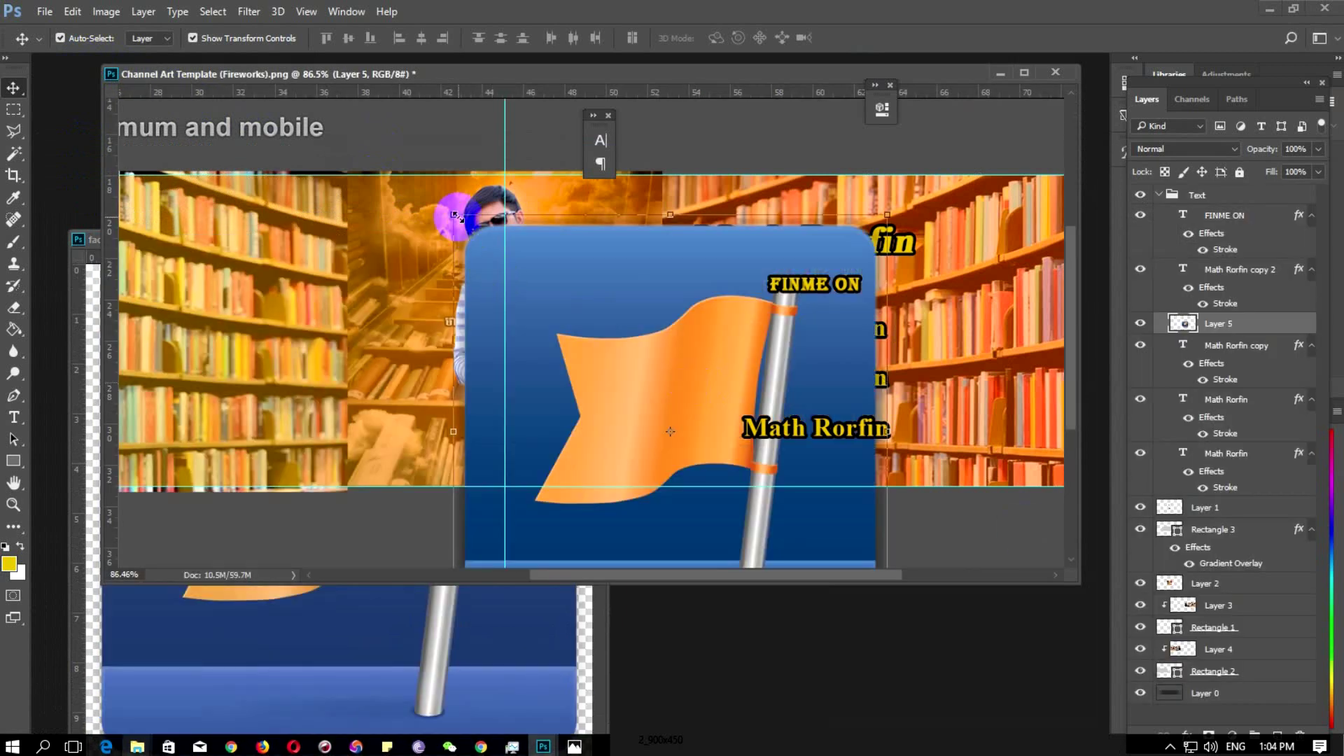
{"action": "left_click_drag", "start_coordinate": [455, 217], "coordinate": [746, 480]}
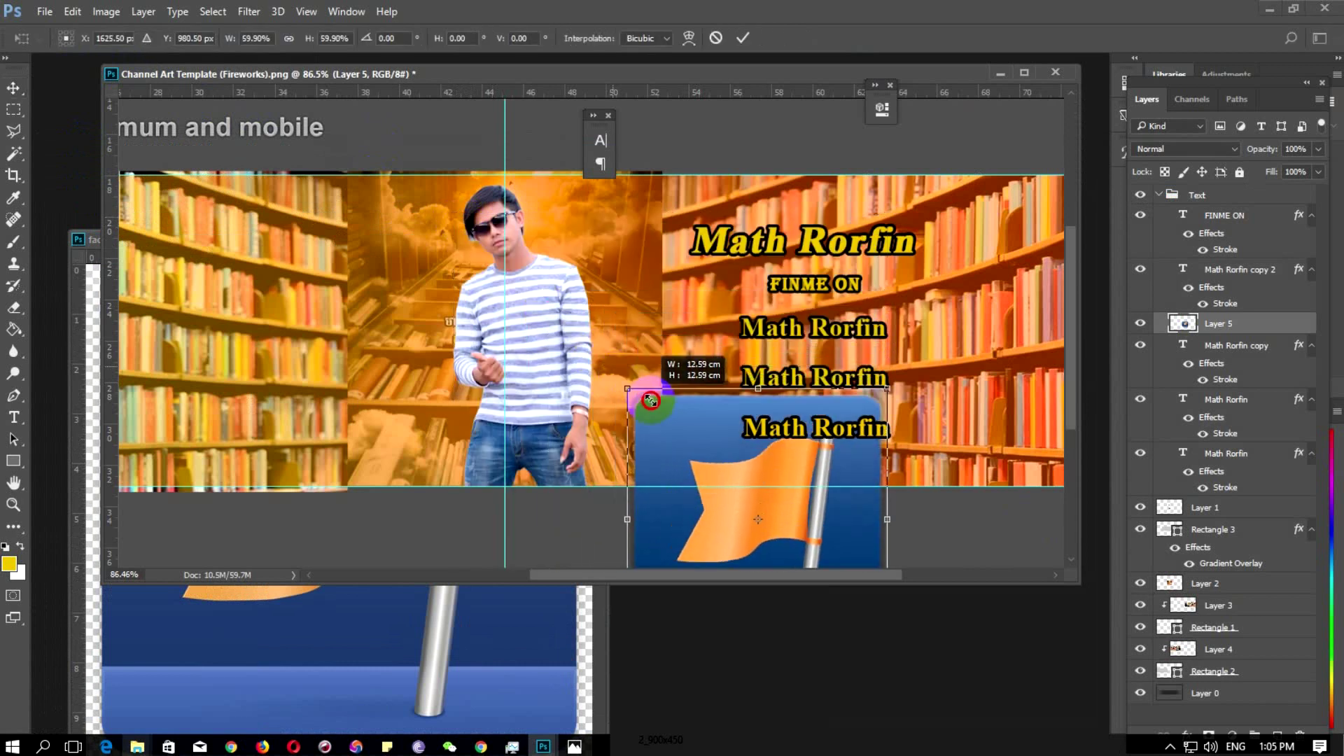
{"action": "left_click_drag", "start_coordinate": [808, 553], "coordinate": [692, 332]}
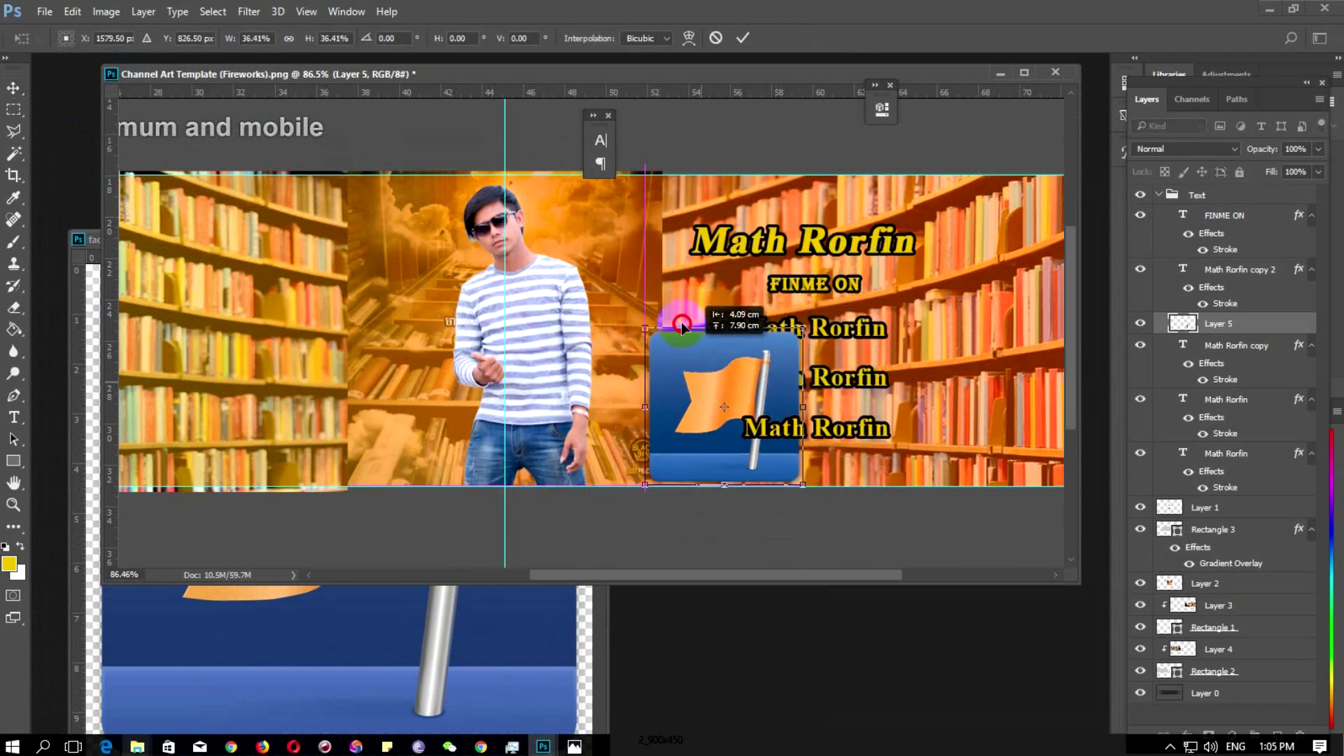
{"action": "mouse_move", "coordinate": [611, 252]}
{"action": "left_mouse_down"}
{"action": "mouse_move", "coordinate": [675, 301]}
{"action": "mouse_move", "coordinate": [696, 294]}
{"action": "mouse_move", "coordinate": [684, 303]}
{"action": "left_mouse_up"}
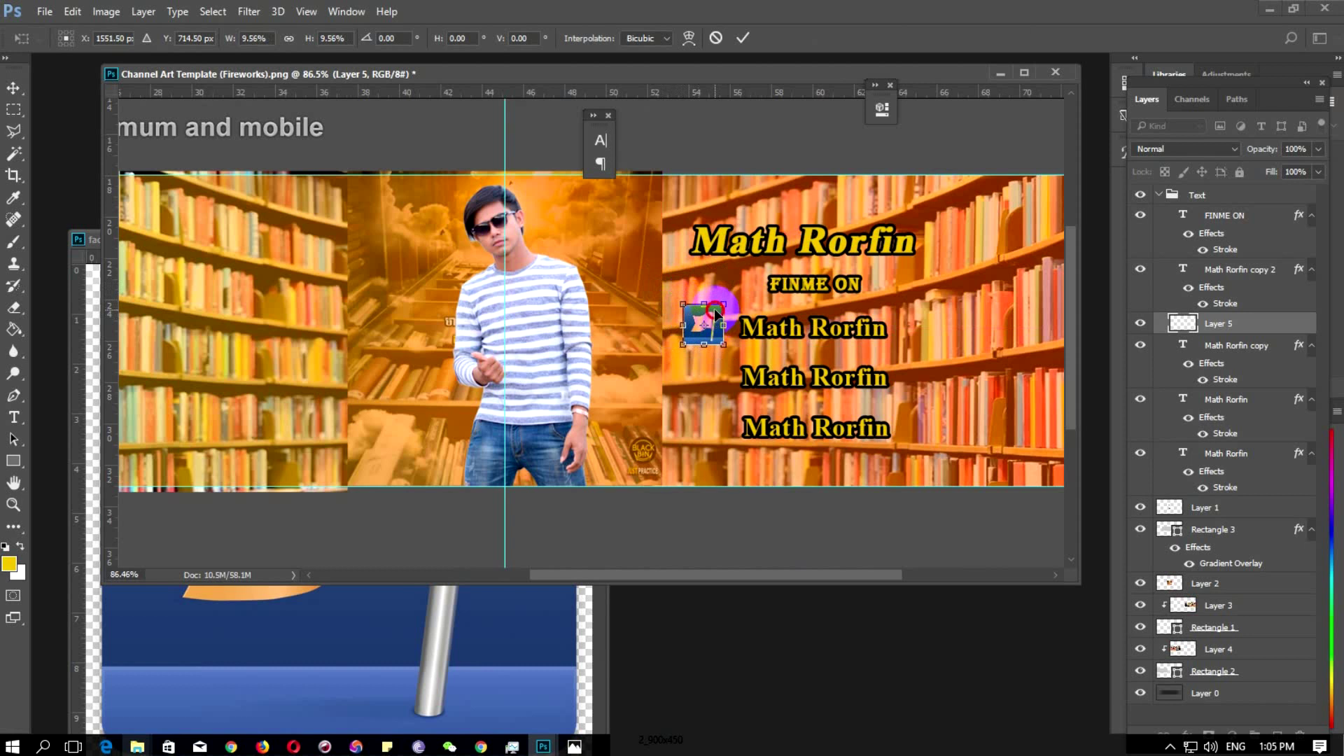
{"action": "left_click_drag", "start_coordinate": [728, 324], "coordinate": [737, 324]}
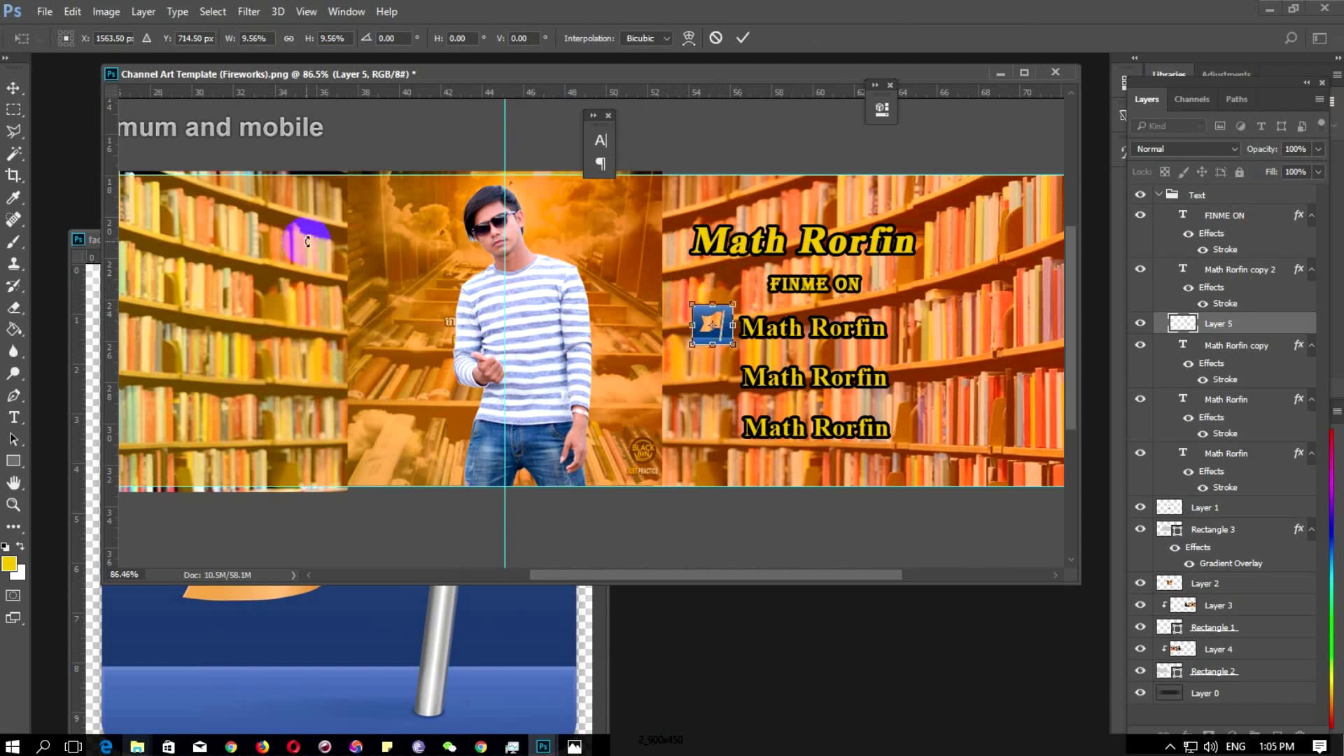
{"action": "left_click", "coordinate": [744, 42]}
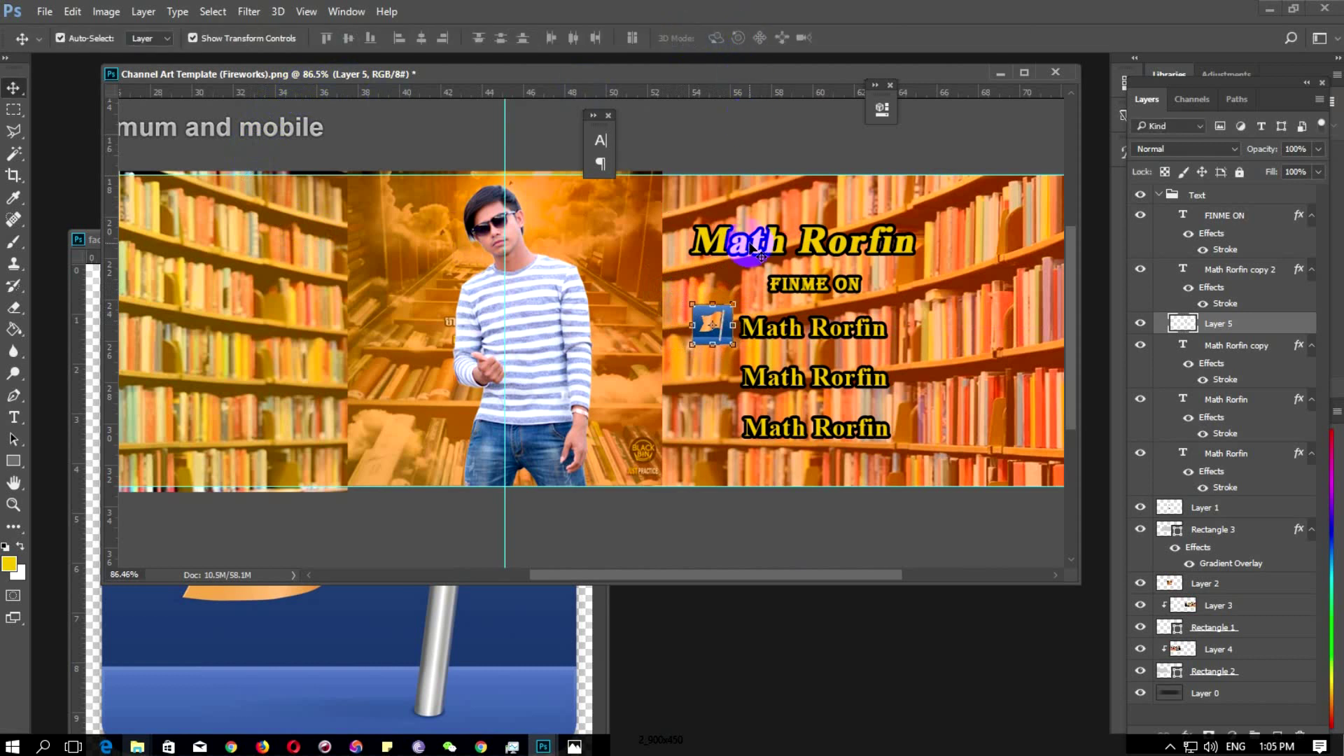
Add a vertical guide along the icons' left edge and close the logo file
{"action": "left_click_drag", "start_coordinate": [112, 294], "coordinate": [694, 294]}
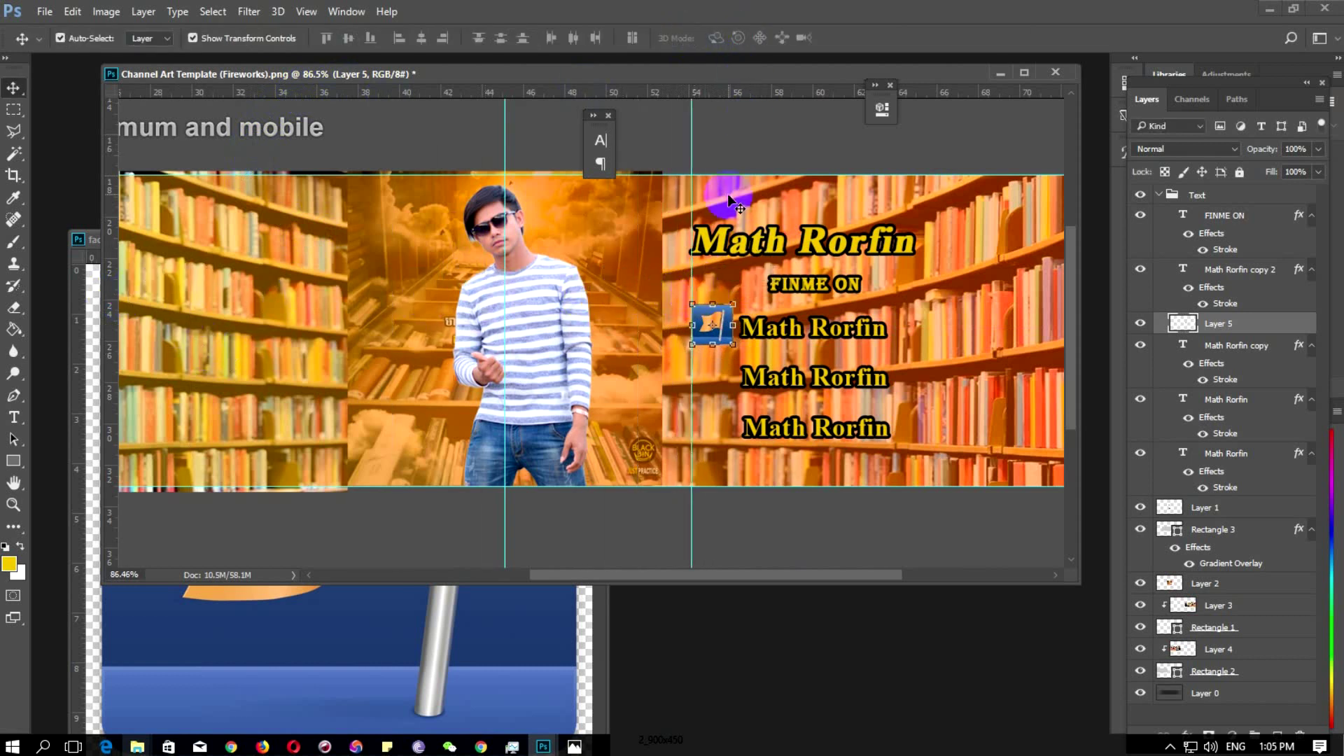
{"action": "left_click", "coordinate": [582, 668]}
{"action": "key", "text": "ctrl+w"}
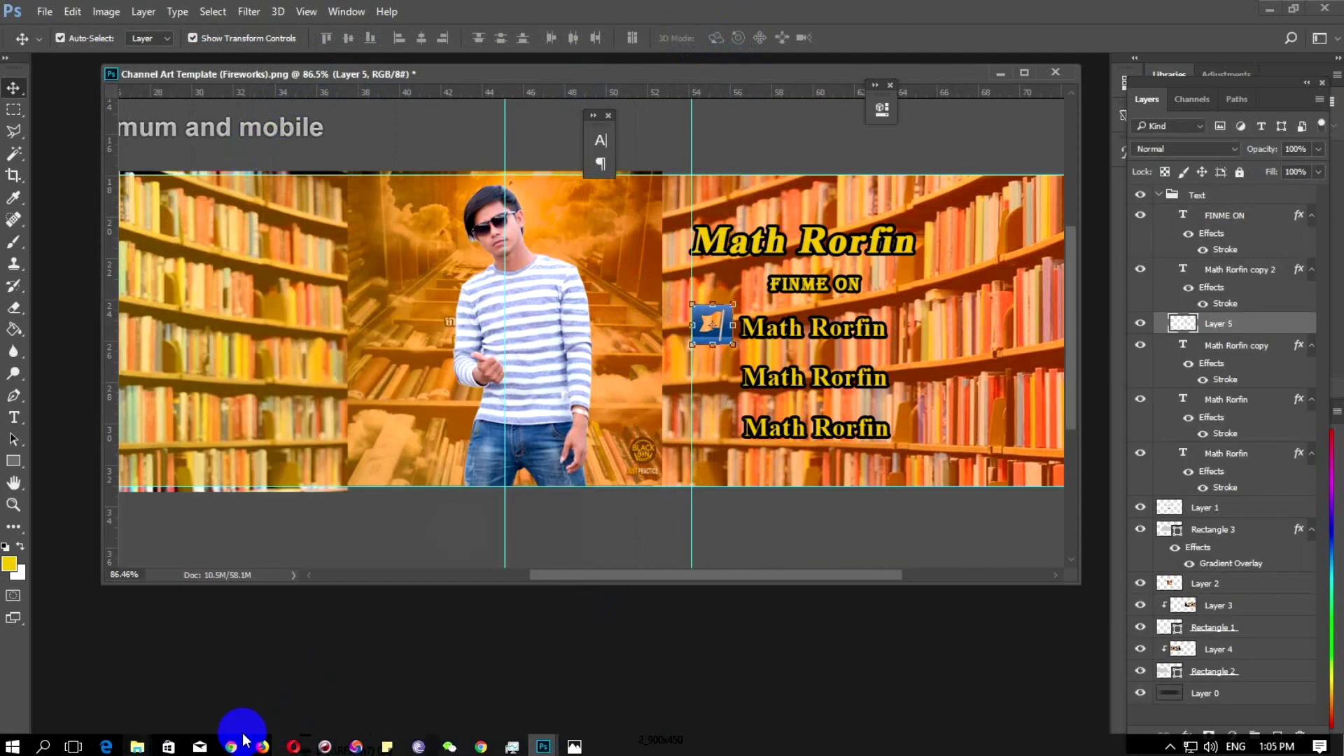
Open the Instagram logo image from the folder and drag it into the banner
{"action": "mouse_move", "coordinate": [137, 746]}
{"action": "left_click", "coordinate": [119, 708]}
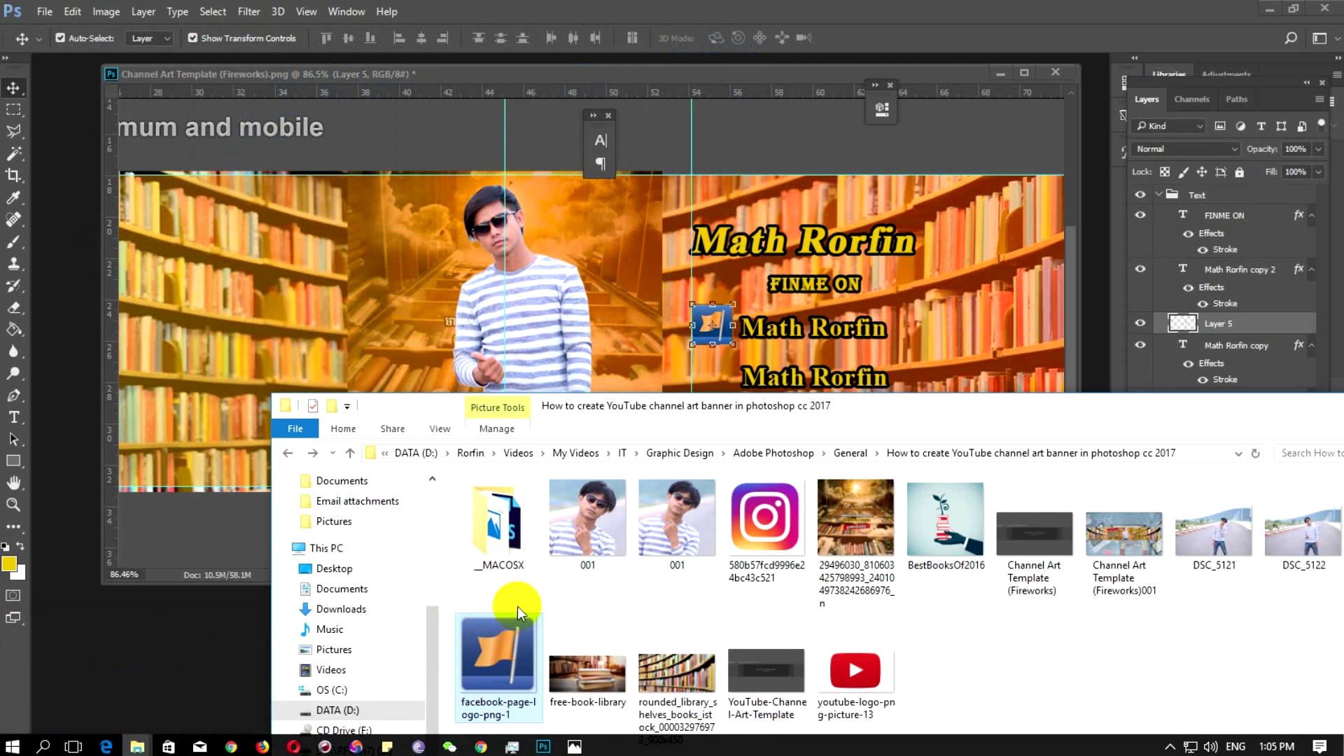
{"action": "left_click_drag", "start_coordinate": [766, 518], "coordinate": [165, 709]}
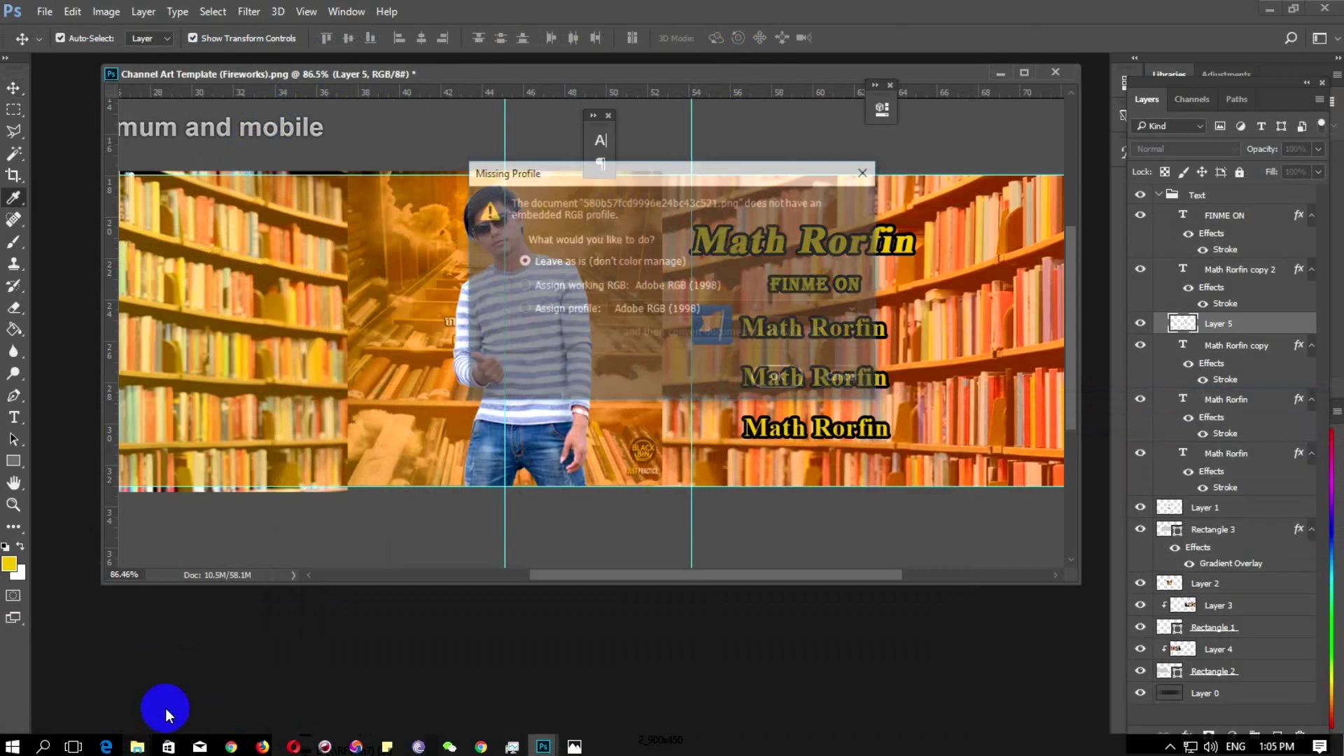
{"action": "left_click", "coordinate": [786, 378]}
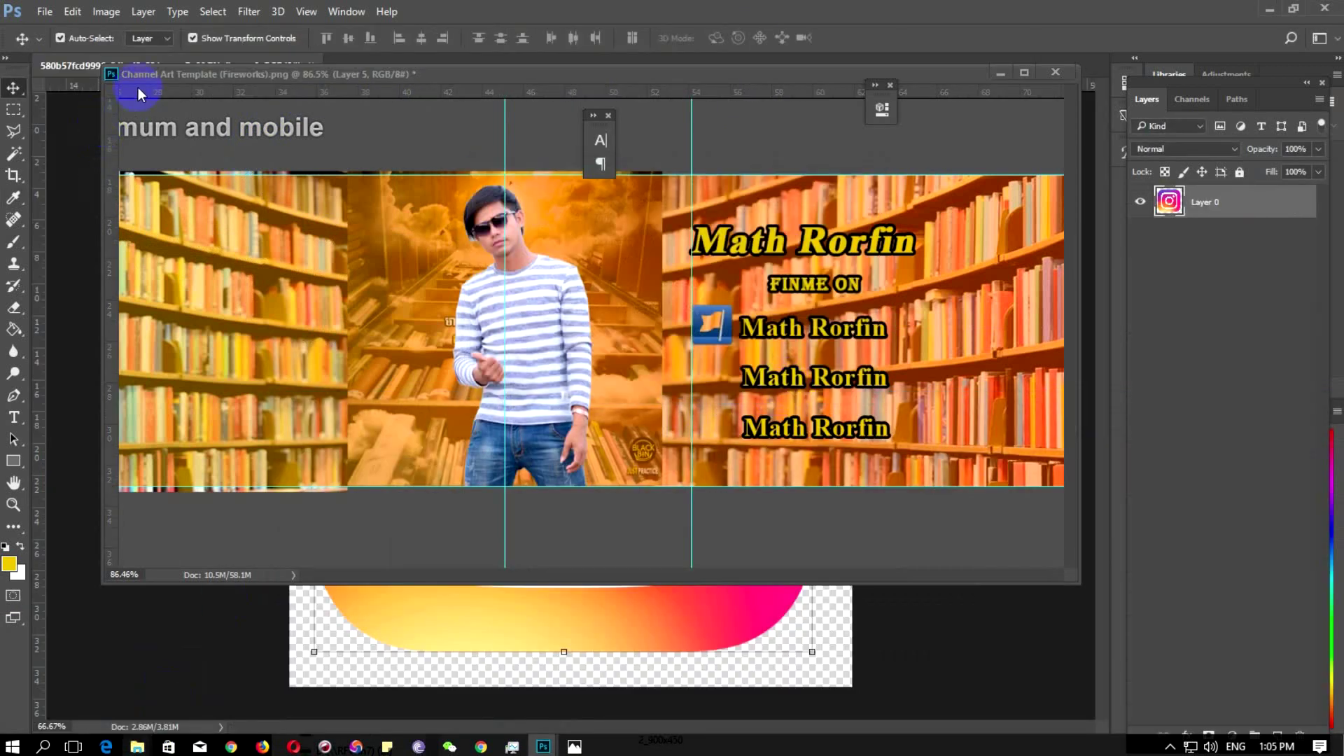
{"action": "left_click_drag", "start_coordinate": [80, 65], "coordinate": [405, 175]}
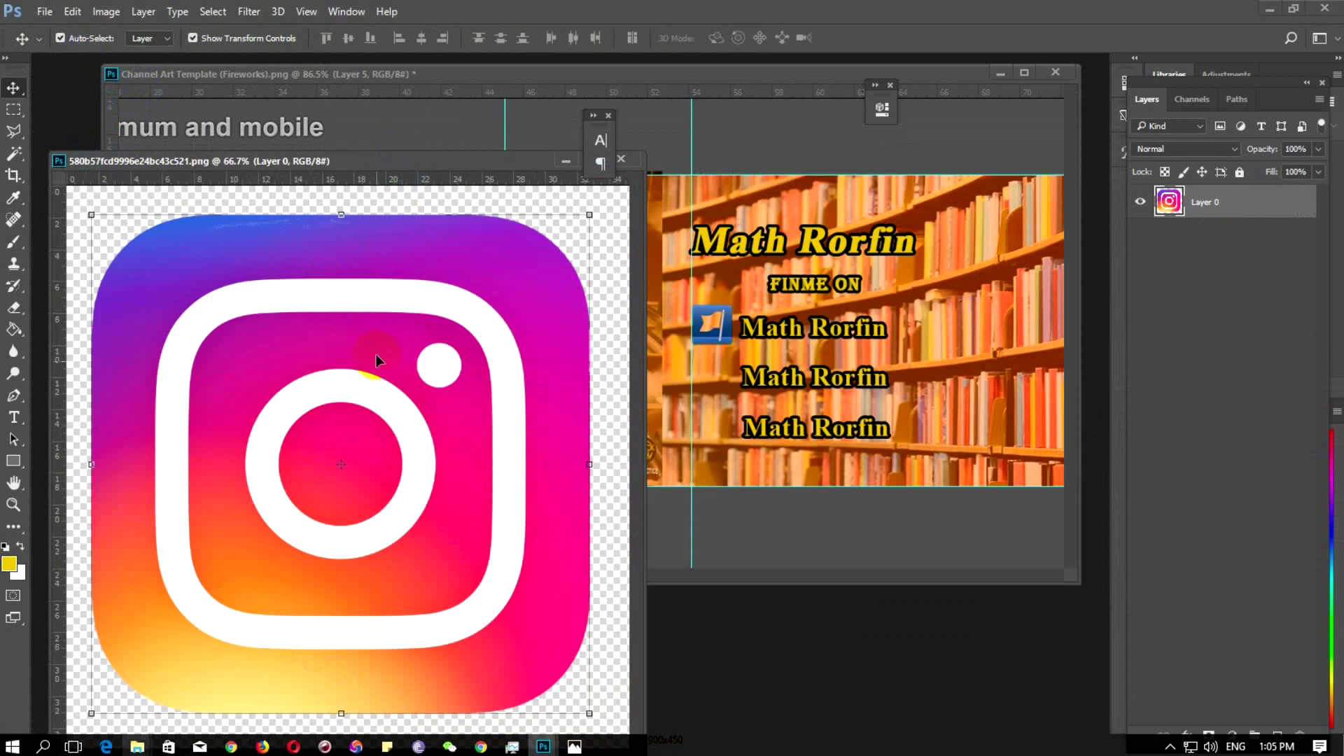
{"action": "left_click_drag", "start_coordinate": [375, 360], "coordinate": [712, 391]}
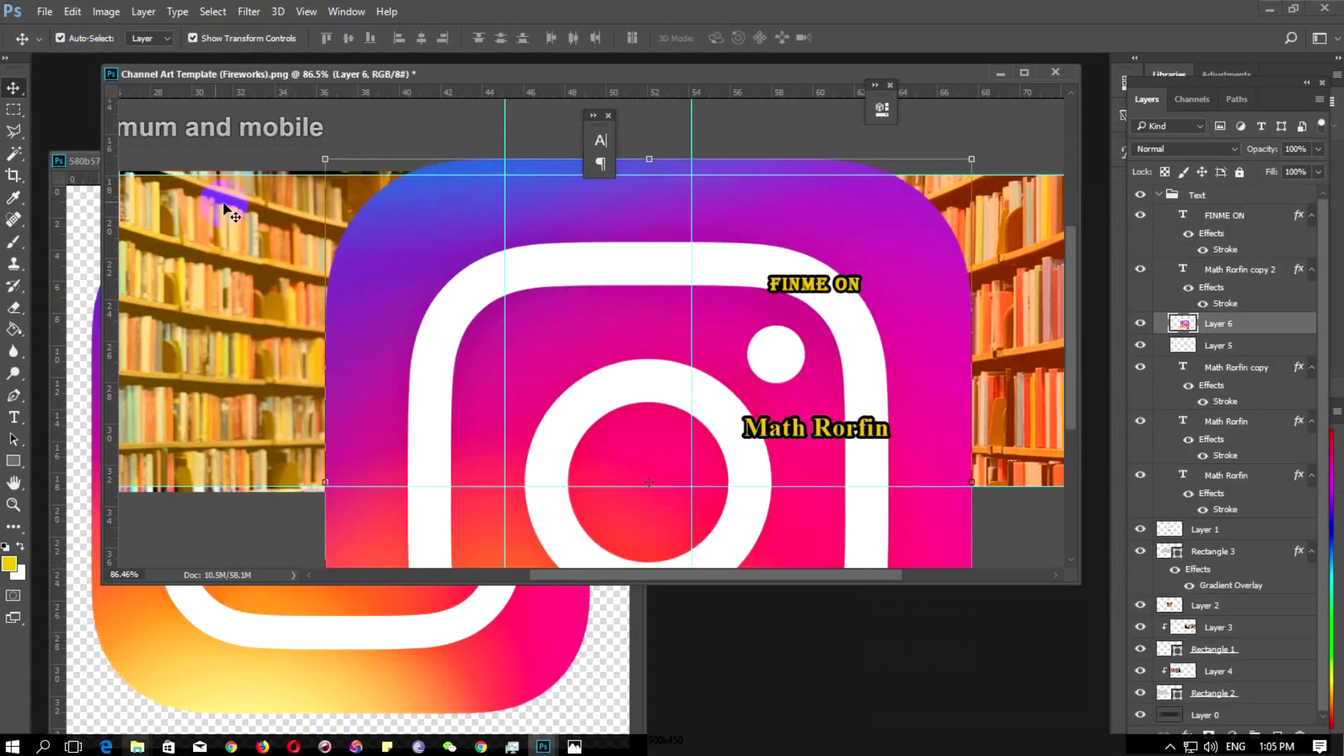
Scale the Instagram logo to about 6.43% and set it beside the second Math Rorfin line
{"action": "mouse_move", "coordinate": [325, 159]}
{"action": "left_mouse_down"}
{"action": "mouse_move", "coordinate": [697, 530]}
{"action": "mouse_move", "coordinate": [671, 205]}
{"action": "mouse_move", "coordinate": [714, 296]}
{"action": "left_mouse_up"}
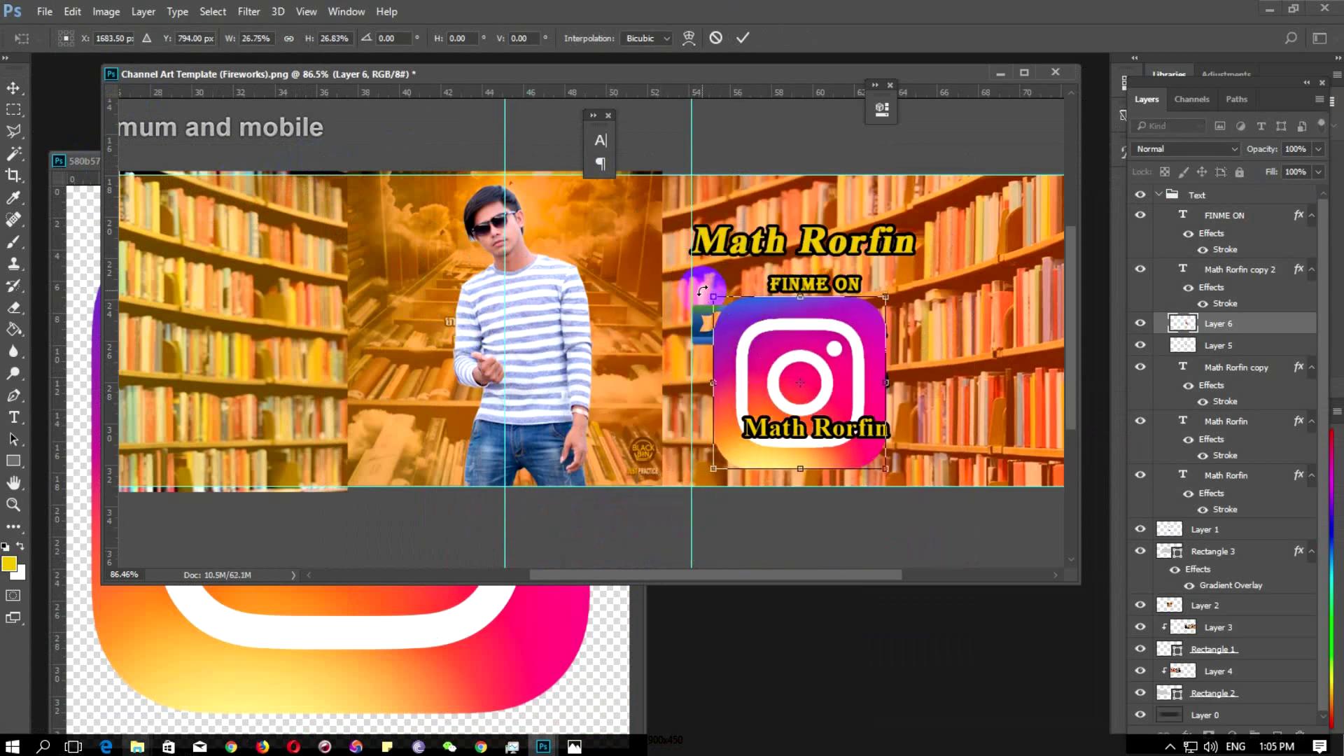
{"action": "left_click_drag", "start_coordinate": [889, 472], "coordinate": [768, 391]}
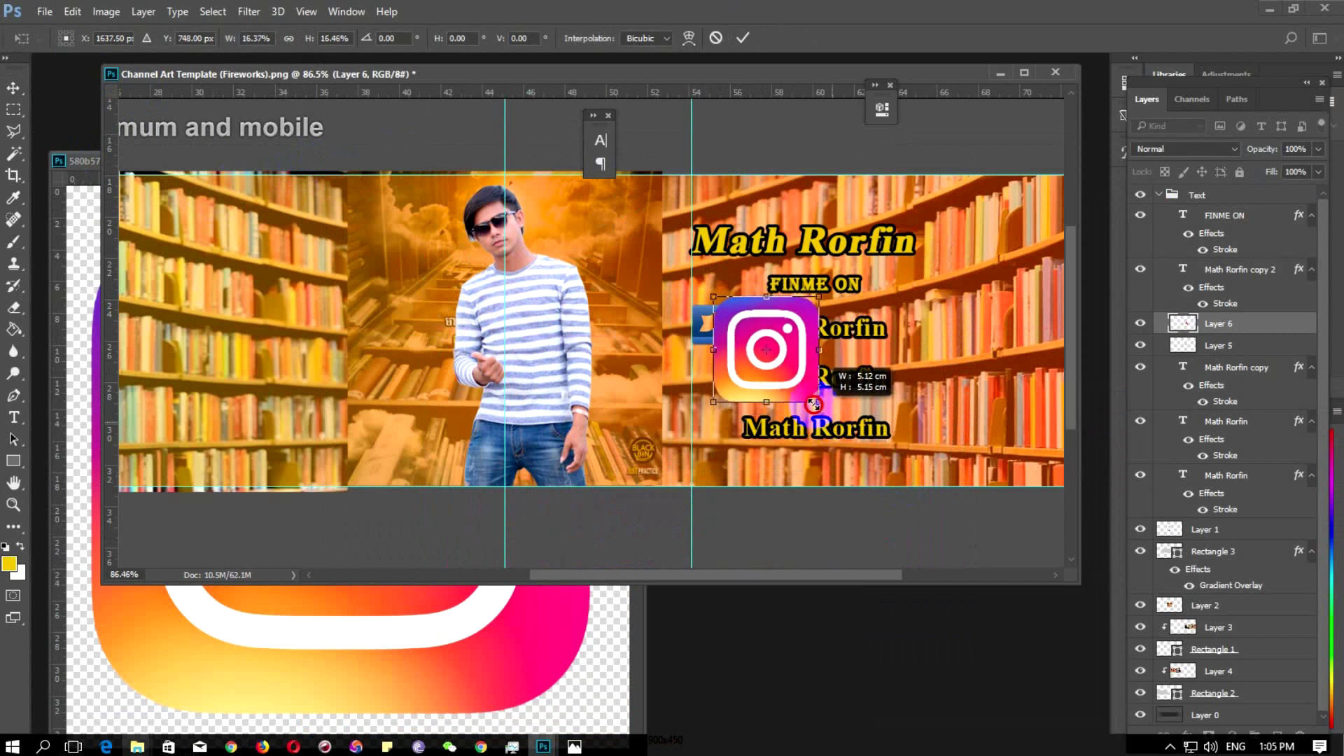
{"action": "mouse_move", "coordinate": [765, 332]}
{"action": "left_mouse_down"}
{"action": "mouse_move", "coordinate": [733, 341]}
{"action": "mouse_move", "coordinate": [723, 363]}
{"action": "mouse_move", "coordinate": [692, 355]}
{"action": "left_mouse_up"}
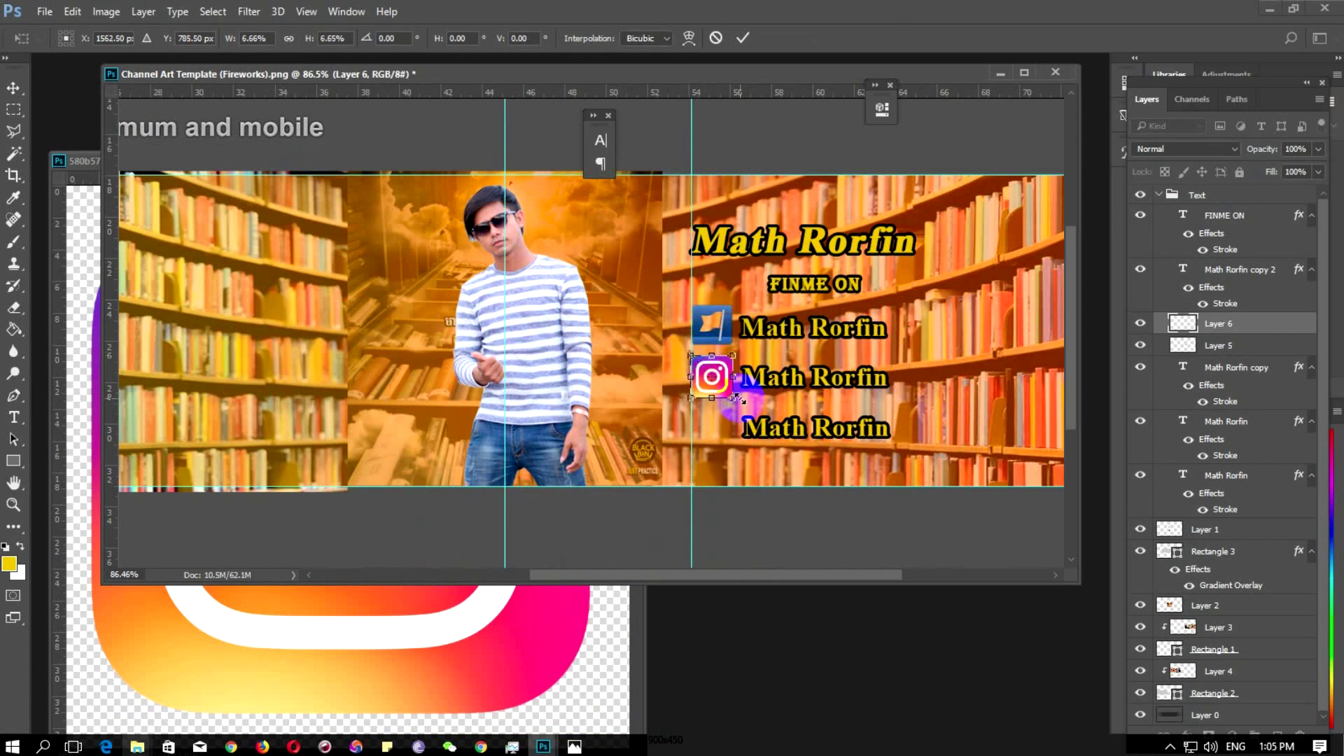
{"action": "left_click_drag", "start_coordinate": [732, 397], "coordinate": [732, 397]}
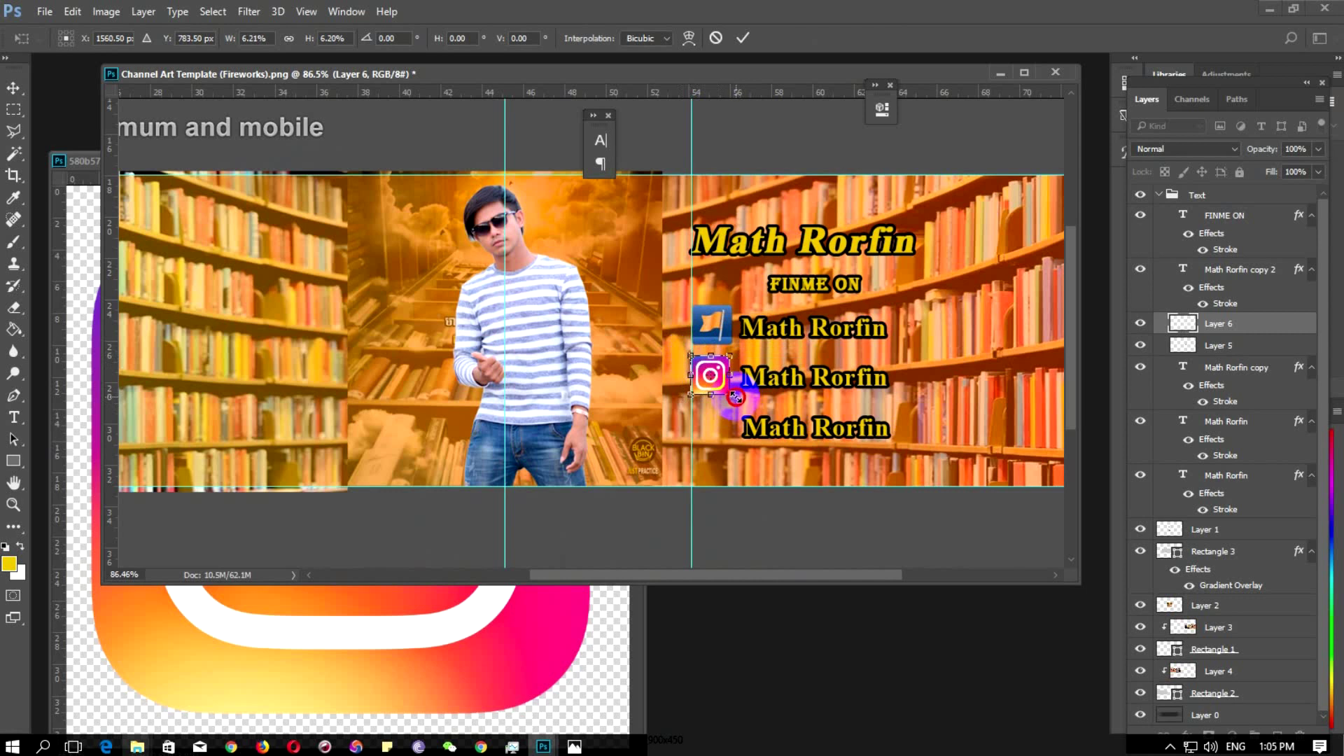
{"action": "left_click_drag", "start_coordinate": [735, 397], "coordinate": [732, 396]}
{"action": "key", "text": "Up"}
{"action": "key", "text": "Right"}
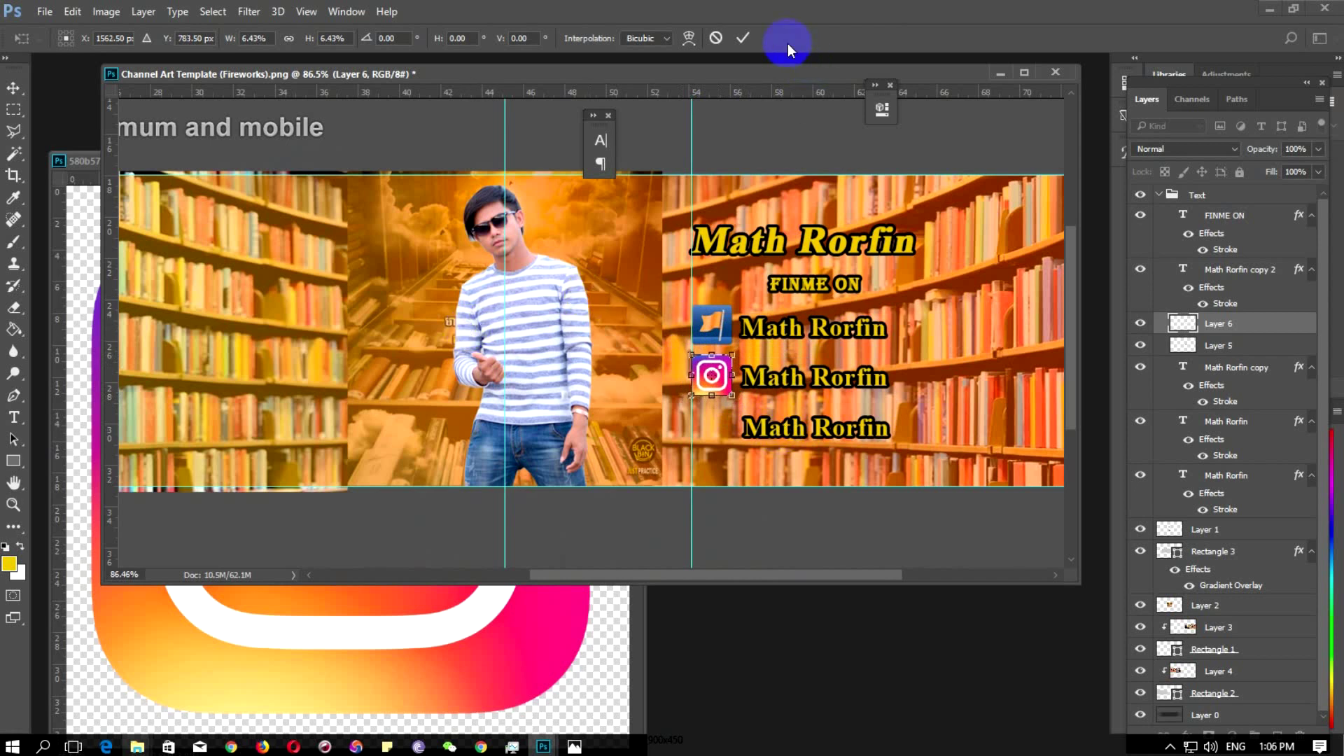
{"action": "left_click", "coordinate": [743, 38]}
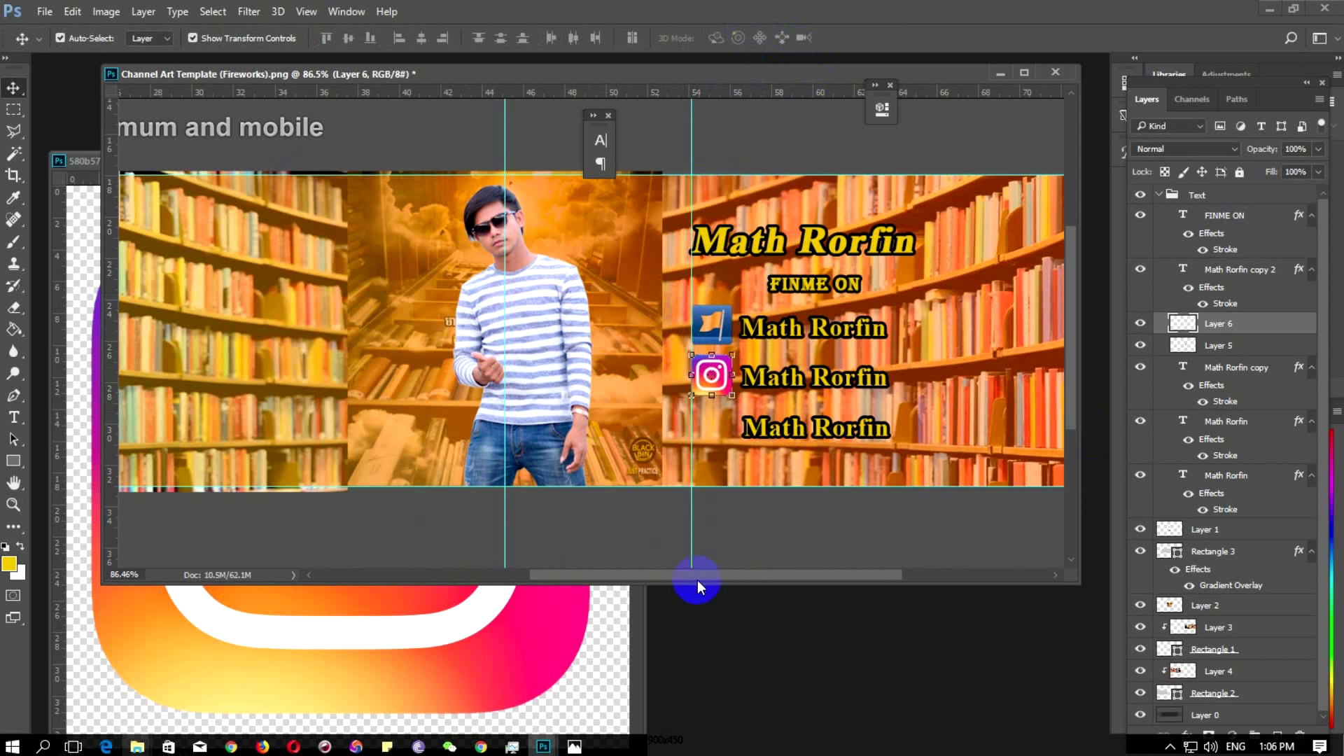
{"action": "left_click", "coordinate": [59, 161]}
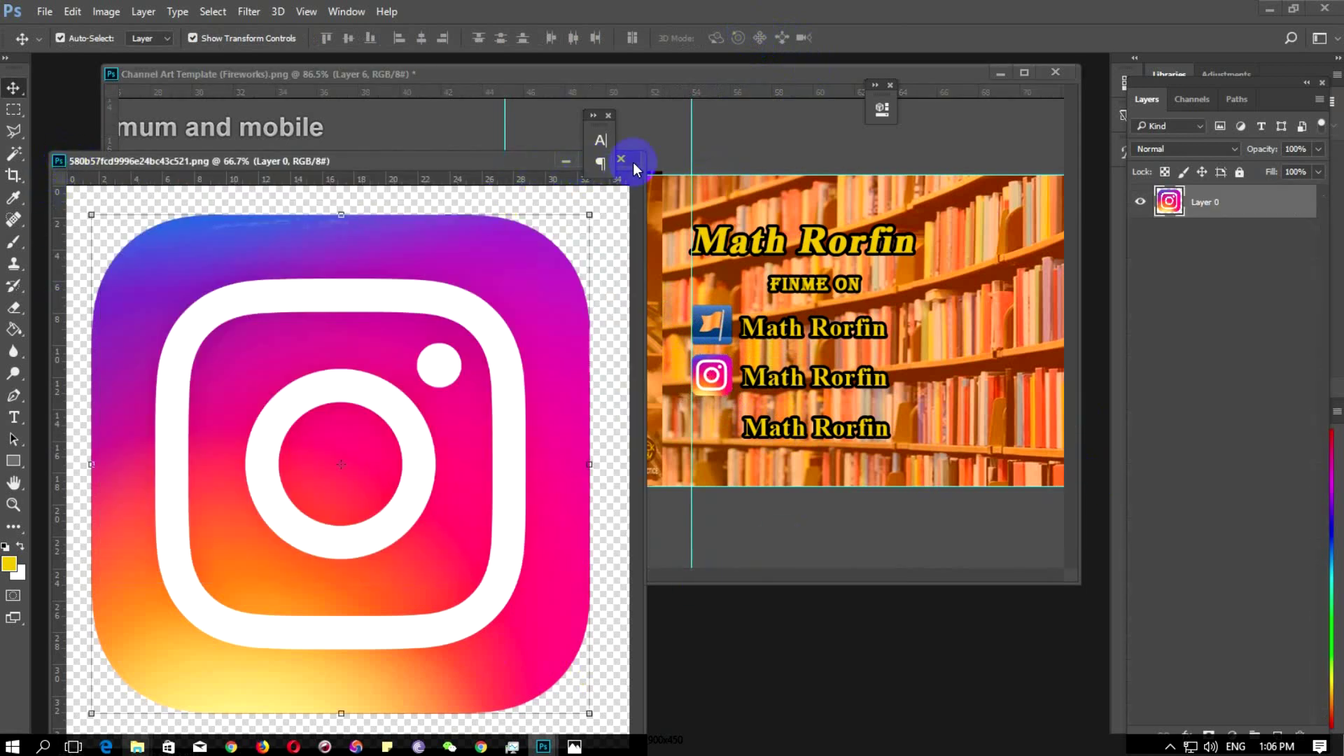
Close the Instagram file, then open the YouTube logo image and drag it into the banner
{"action": "left_click", "coordinate": [602, 156]}
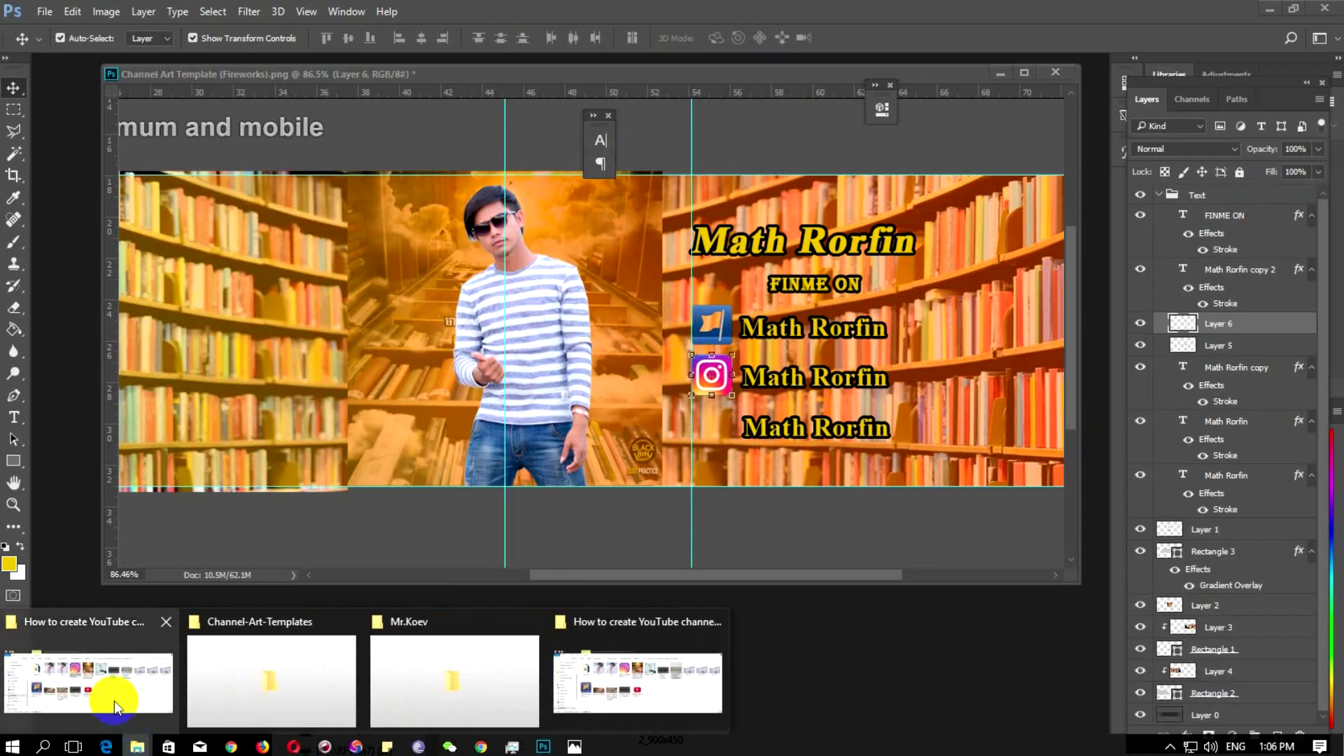
{"action": "left_click", "coordinate": [126, 710]}
{"action": "left_click_drag", "start_coordinate": [855, 671], "coordinate": [186, 660]}
{"action": "left_click", "coordinate": [779, 377]}
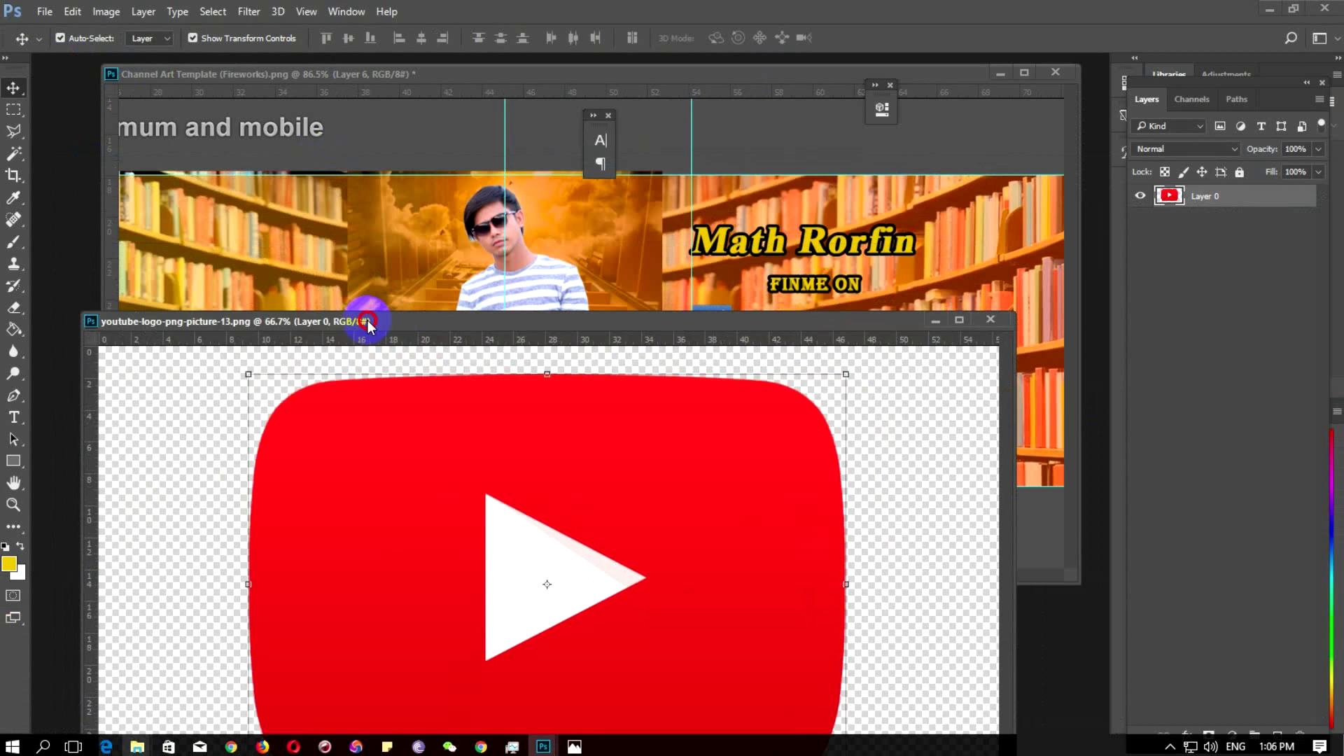
{"action": "left_click_drag", "start_coordinate": [70, 67], "coordinate": [368, 350]}
{"action": "left_click_drag", "start_coordinate": [513, 451], "coordinate": [561, 301]}
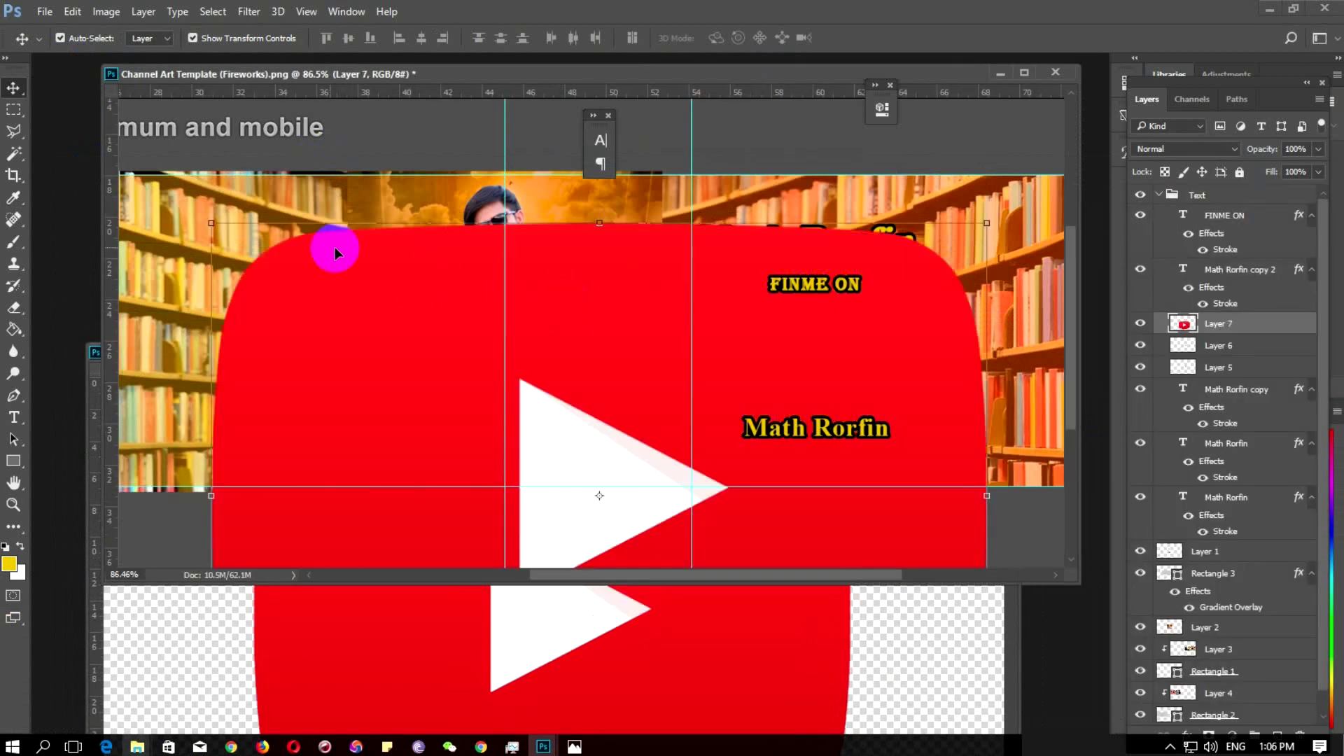
Scale the YouTube logo to about 6.4% and place it beside the third Math Rorfin line
{"action": "left_click_drag", "start_coordinate": [208, 223], "coordinate": [668, 302]}
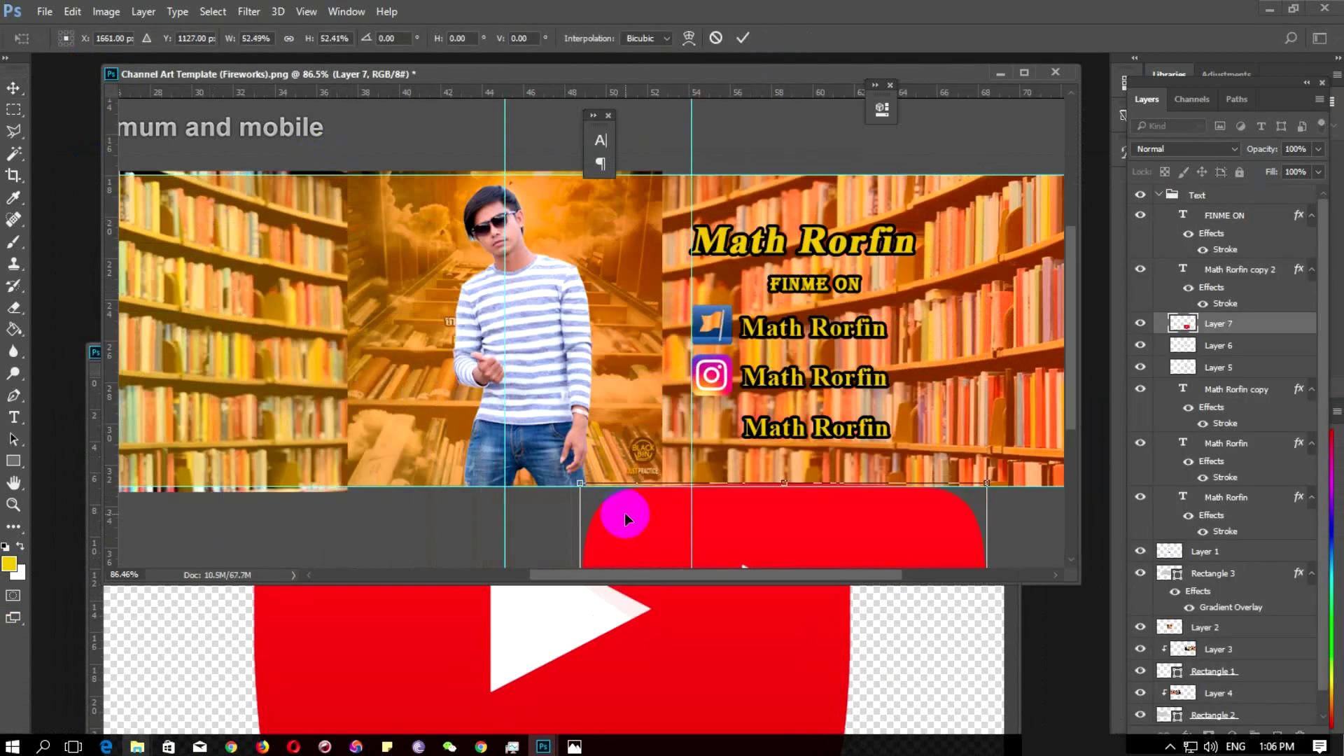
{"action": "left_click_drag", "start_coordinate": [668, 302], "coordinate": [799, 373]}
{"action": "left_click_drag", "start_coordinate": [1017, 397], "coordinate": [875, 344]}
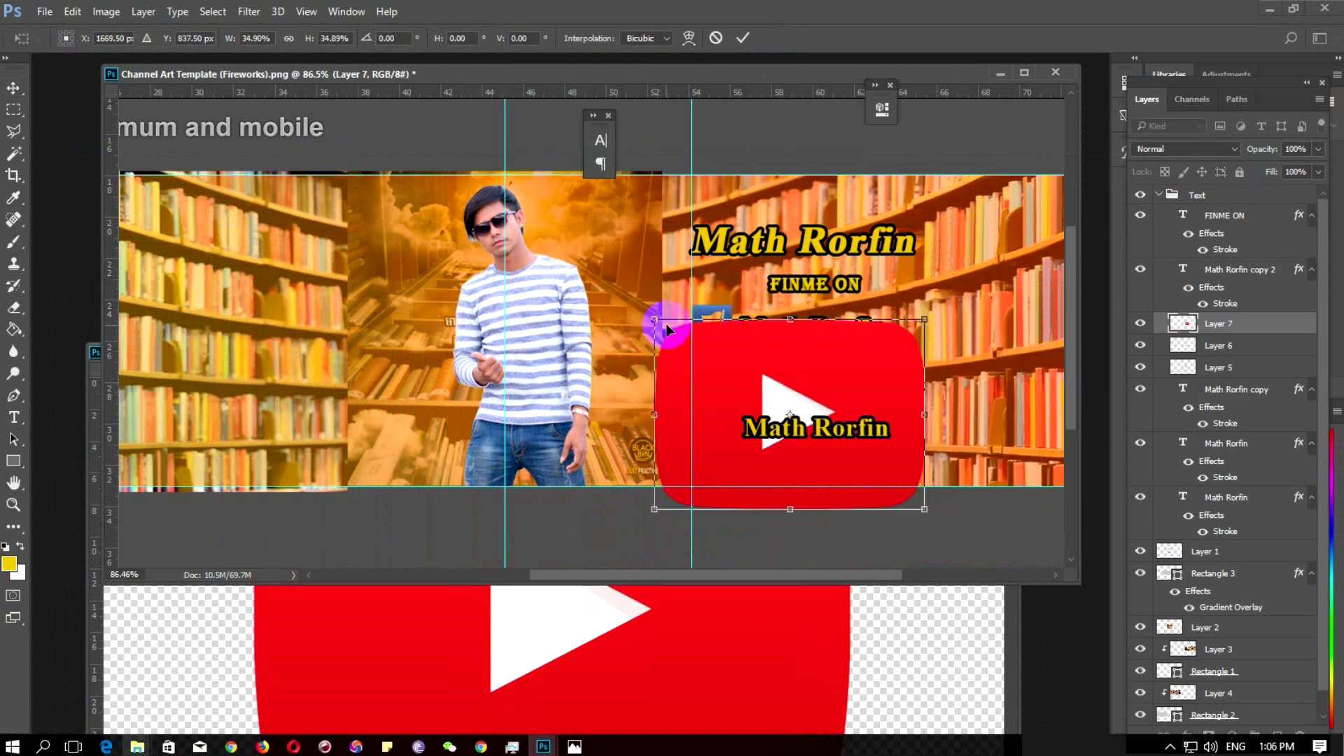
{"action": "left_click_drag", "start_coordinate": [659, 320], "coordinate": [778, 394]}
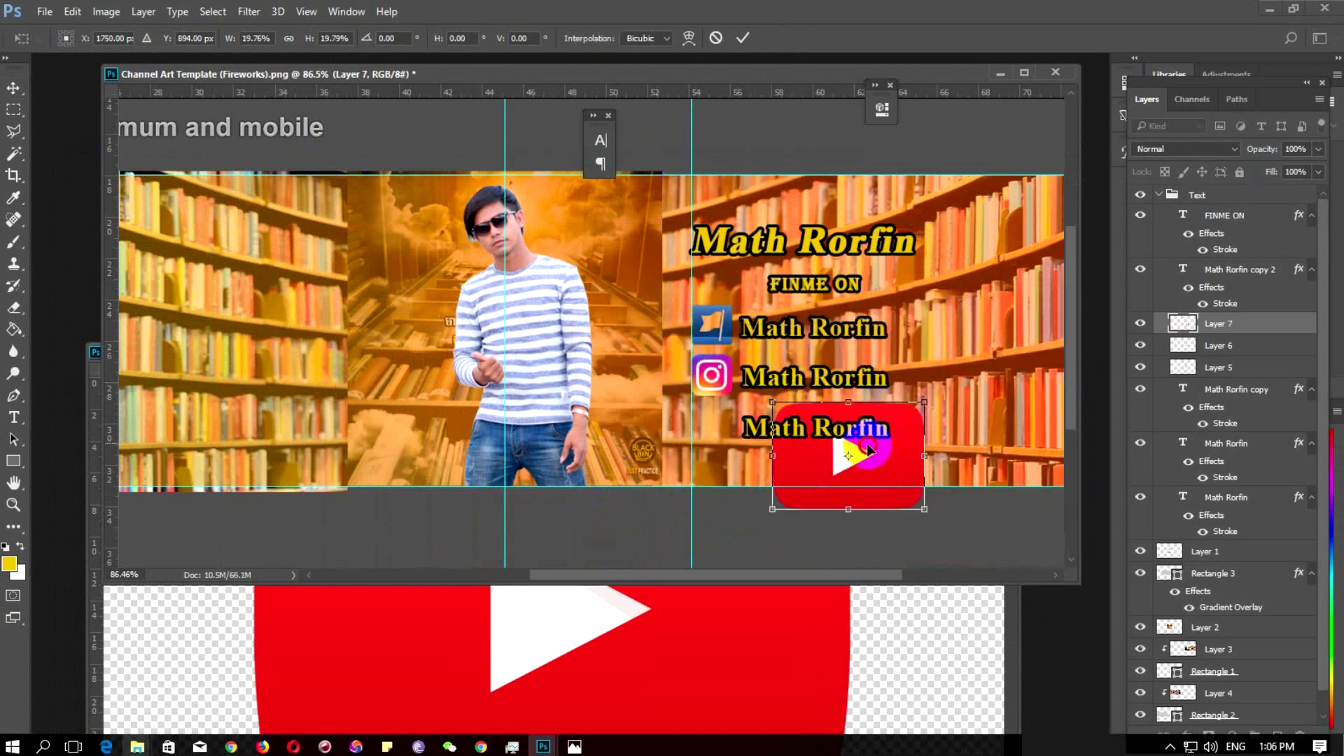
{"action": "left_click_drag", "start_coordinate": [872, 443], "coordinate": [753, 440]}
{"action": "mouse_move", "coordinate": [805, 508]}
{"action": "left_mouse_down"}
{"action": "mouse_move", "coordinate": [730, 435]}
{"action": "mouse_move", "coordinate": [725, 401]}
{"action": "mouse_move", "coordinate": [728, 420]}
{"action": "left_mouse_up"}
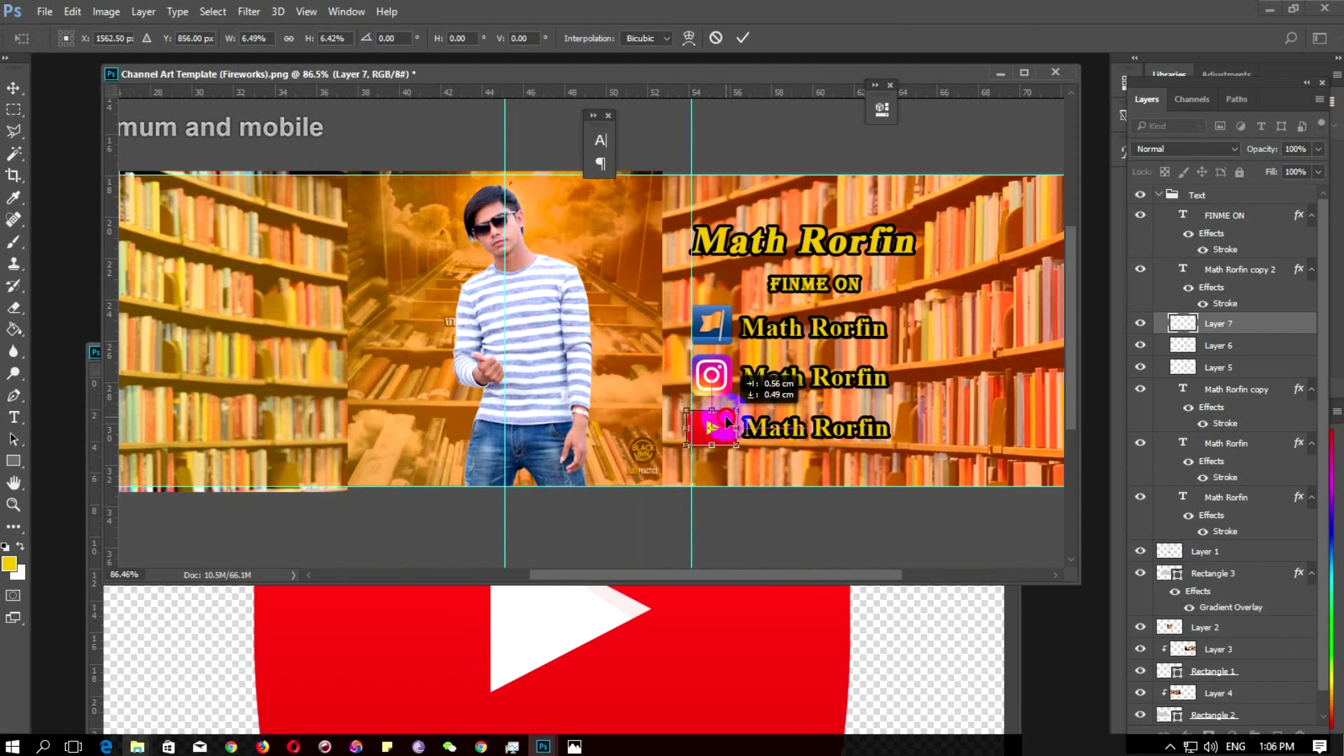
{"action": "left_click", "coordinate": [749, 45]}
{"action": "left_click", "coordinate": [805, 518]}
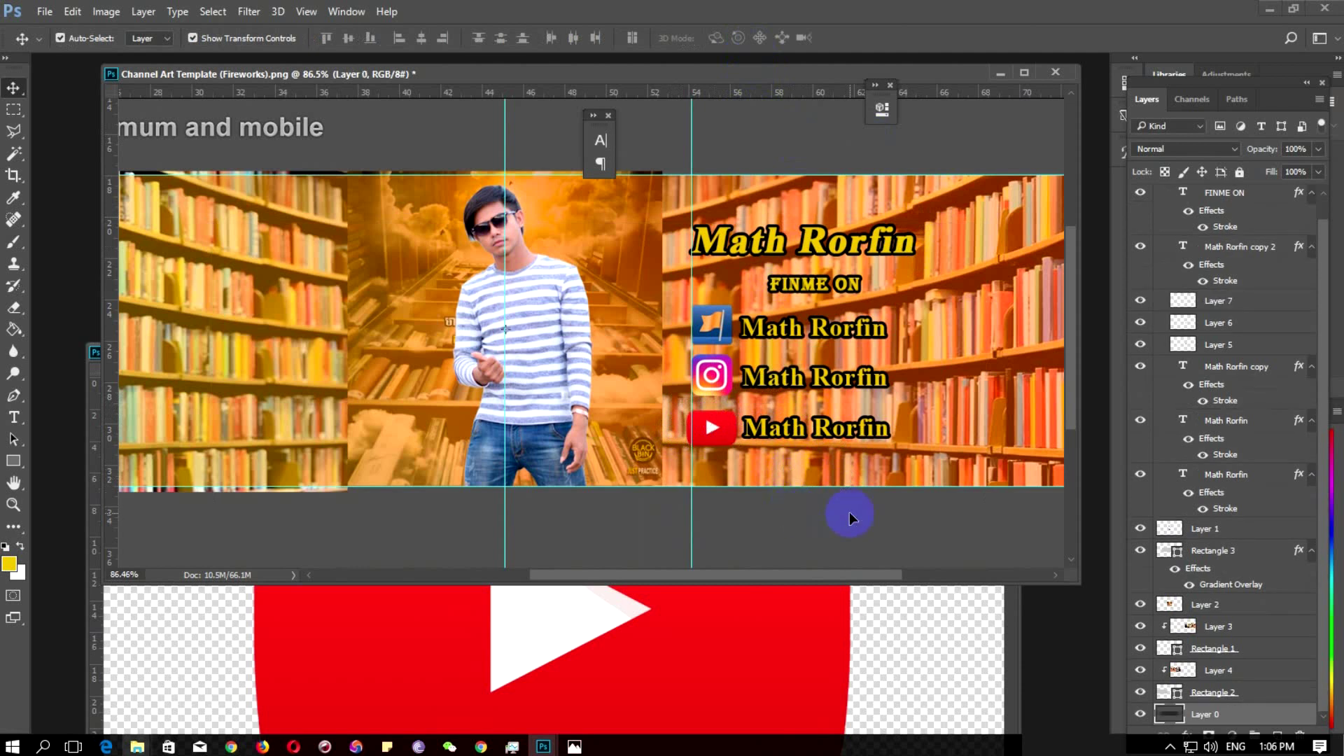
Nudge the YouTube icon right and select the three Math Rorfin handle text layers
{"action": "left_click", "coordinate": [705, 455]}
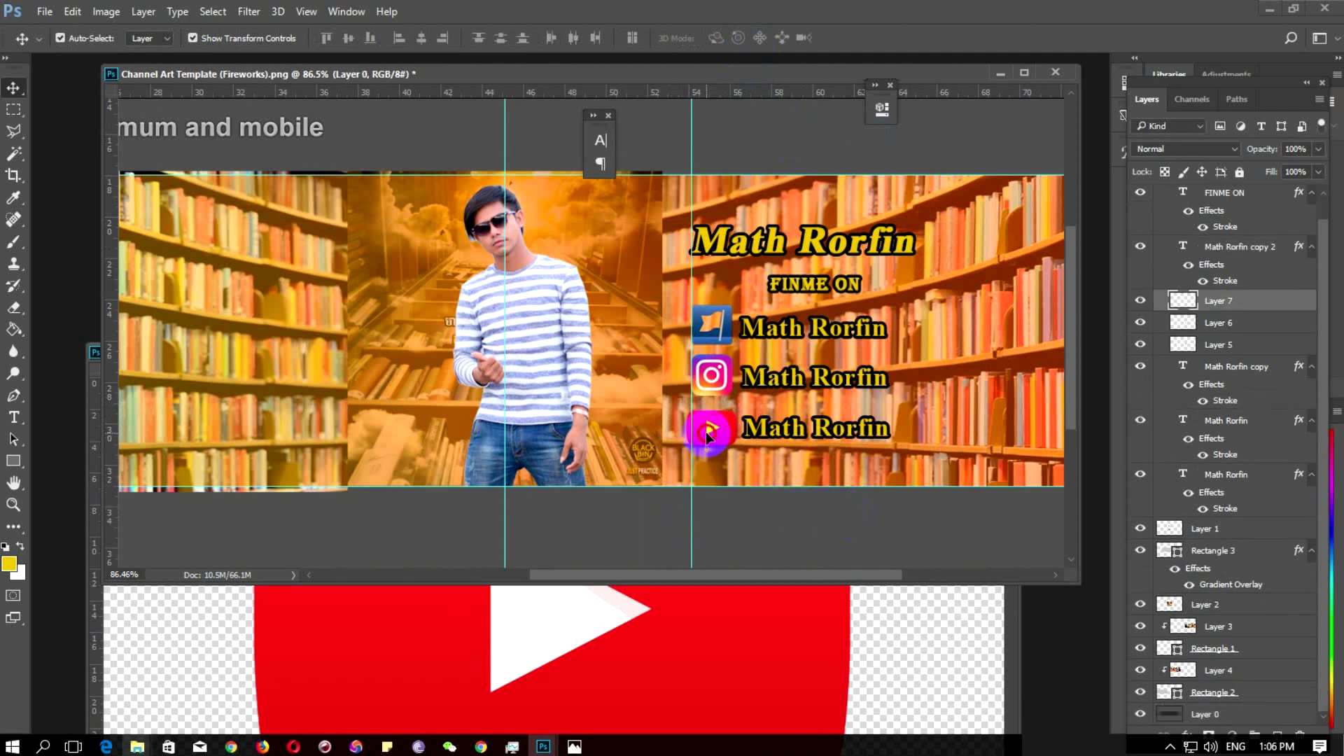
{"action": "key", "text": "Right"}
{"action": "key", "text": "Right"}
{"action": "key", "text": "Right"}
{"action": "key", "text": "Right"}
{"action": "key", "text": "Right"}
{"action": "key", "text": "Right"}
{"action": "key", "text": "Right"}
{"action": "key", "text": "Right"}
{"action": "key", "text": "Right"}
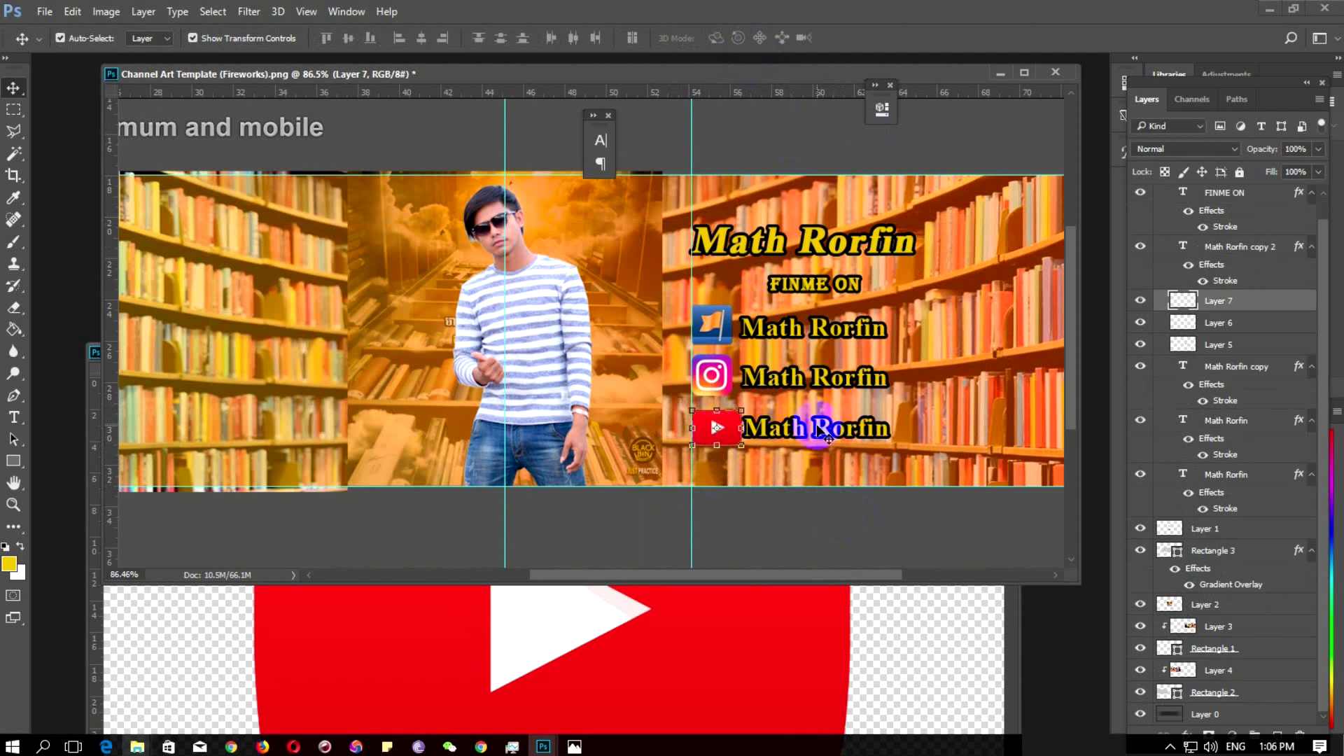
{"action": "left_click", "coordinate": [819, 430]}
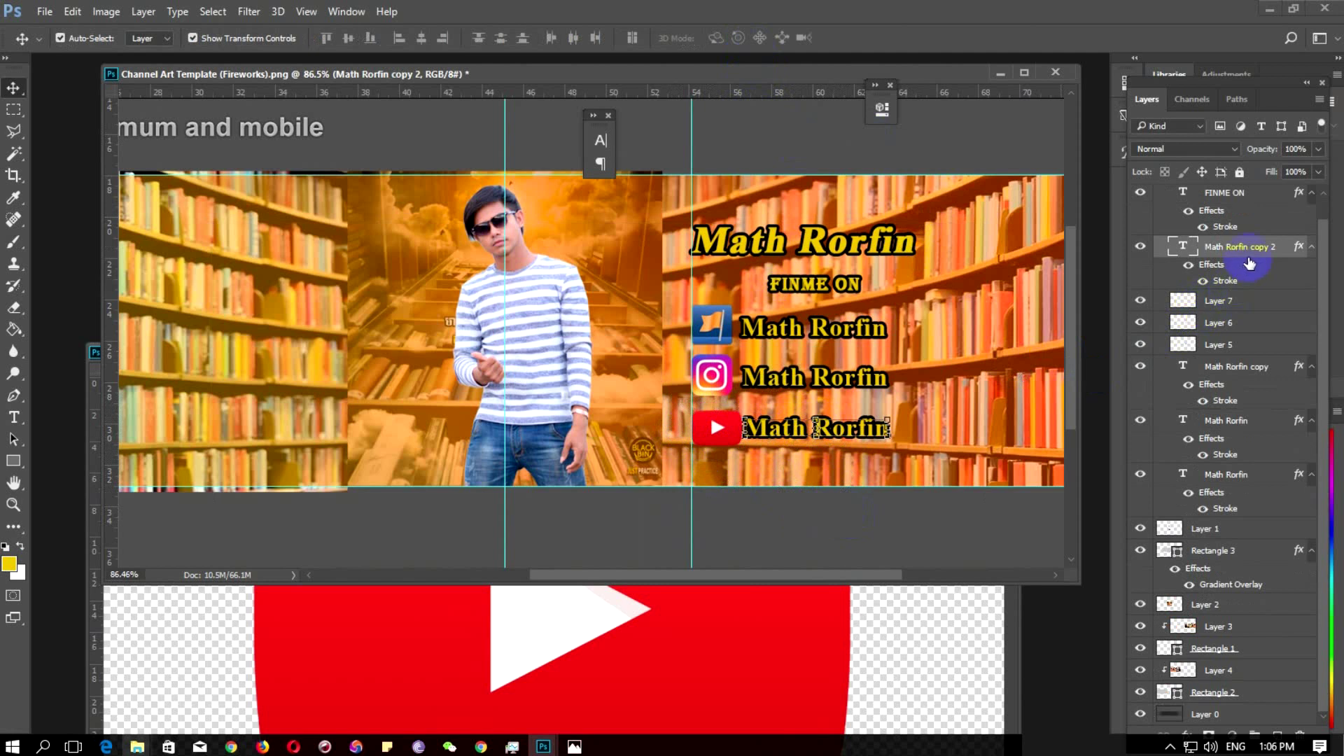
{"action": "left_click", "coordinate": [1325, 308]}
{"action": "left_click", "coordinate": [1237, 367], "text": "ctrl"}
{"action": "left_click", "coordinate": [1242, 488], "text": "ctrl"}
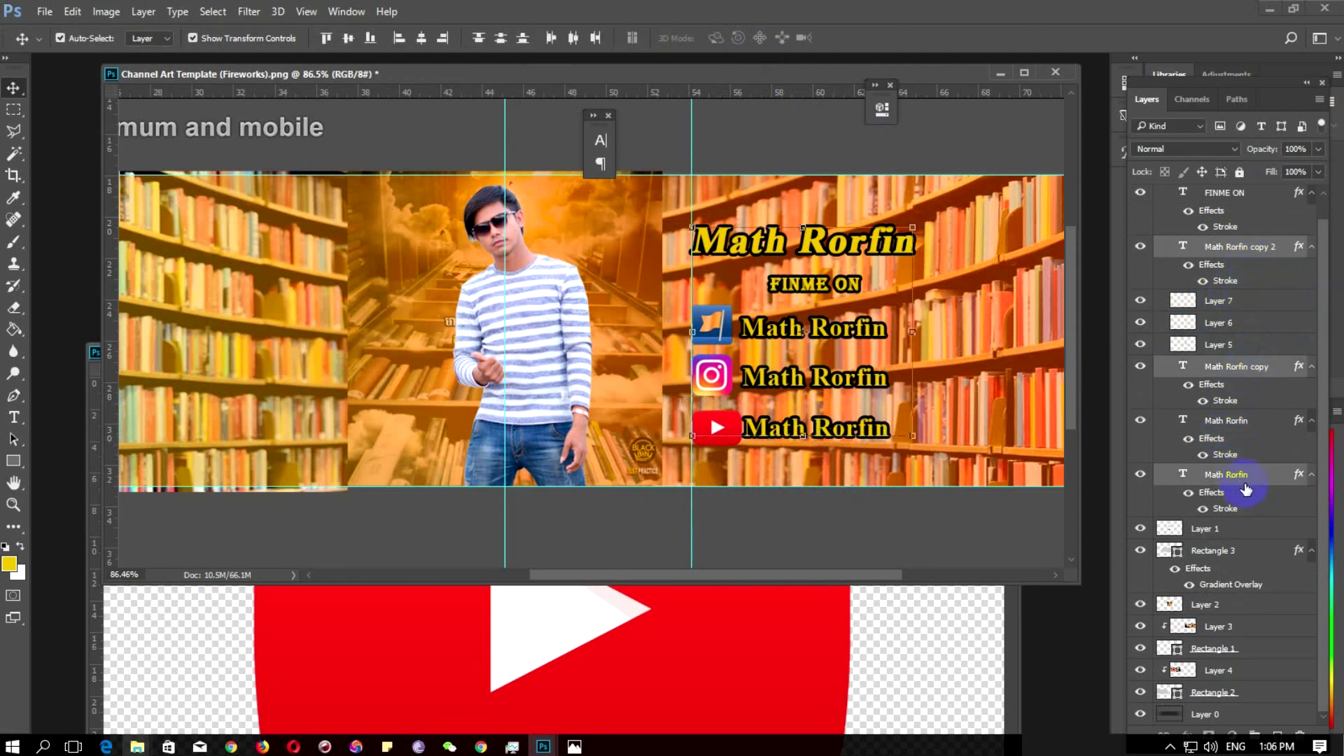
{"action": "key", "text": "Right"}
{"action": "key", "text": "Right"}
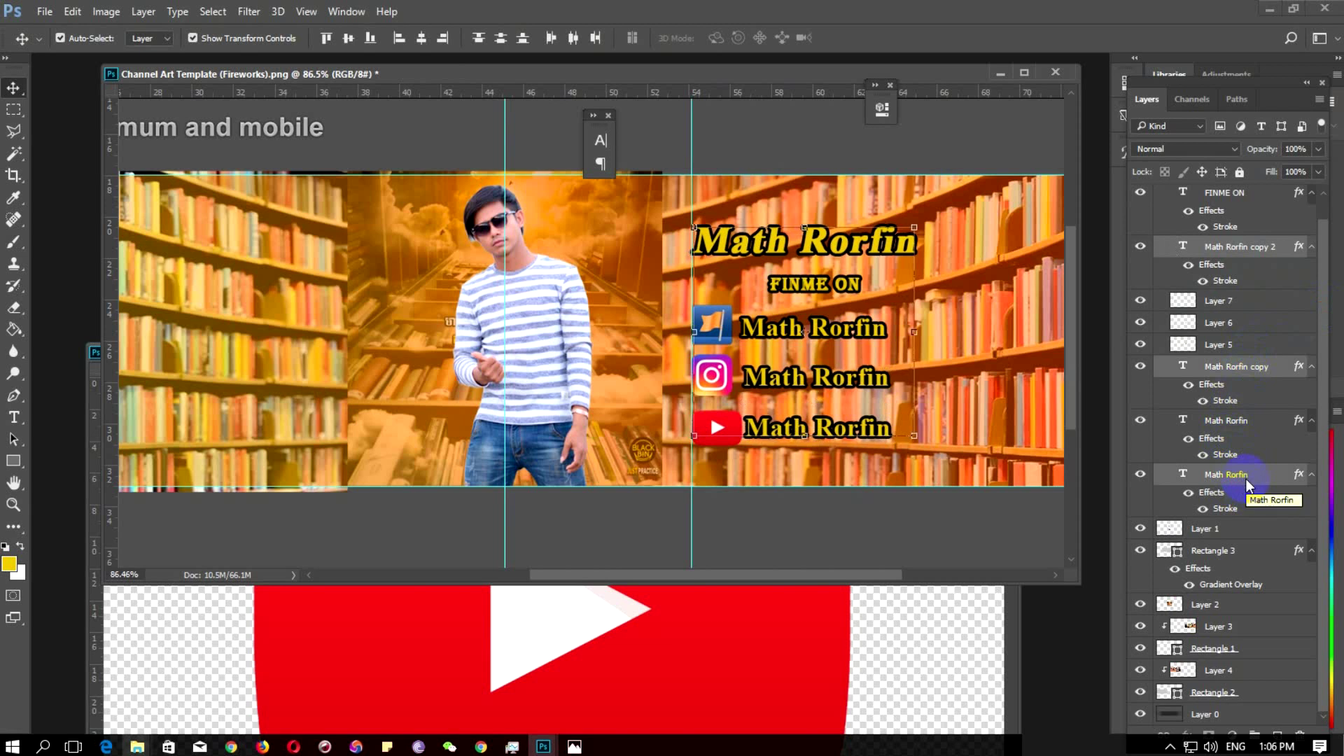
{"action": "key", "text": "Left"}
{"action": "key", "text": "Left"}
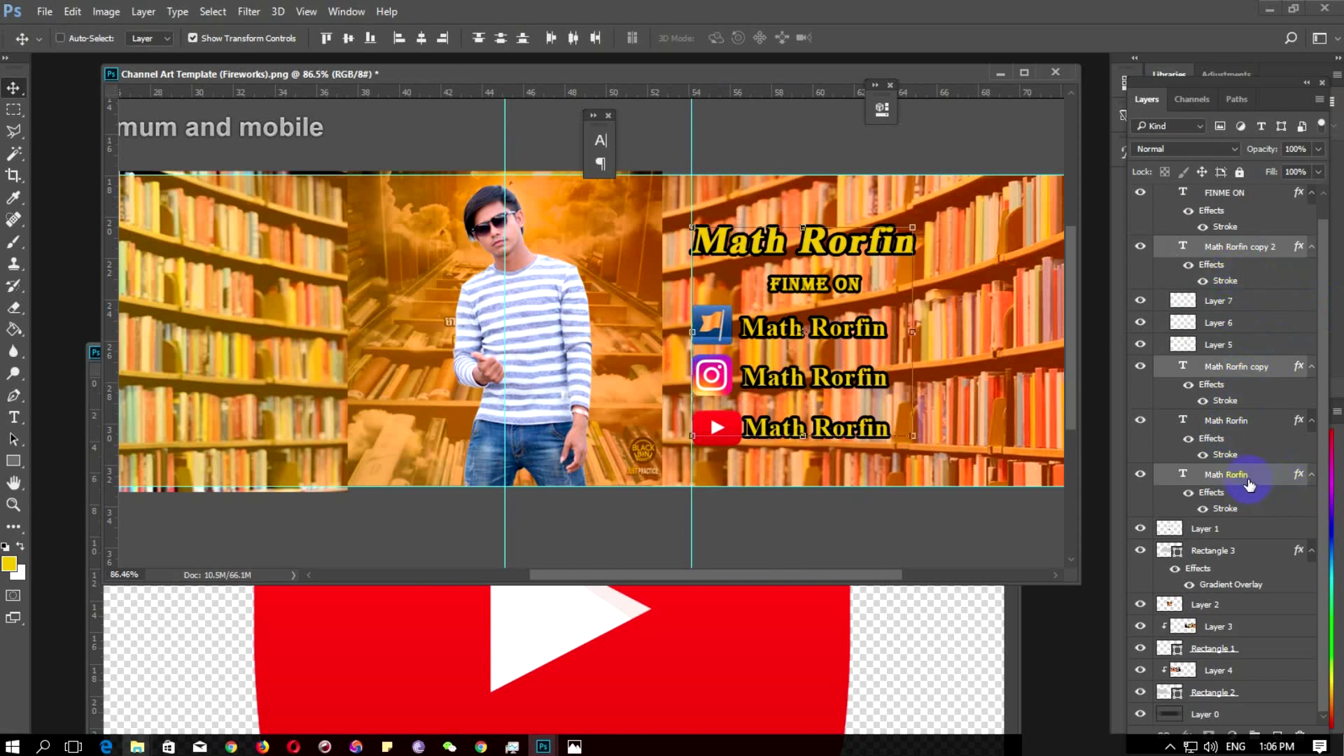
Nudge the two lower handle texts right so they align beside their icons
{"action": "left_click", "coordinate": [1244, 477], "text": "ctrl"}
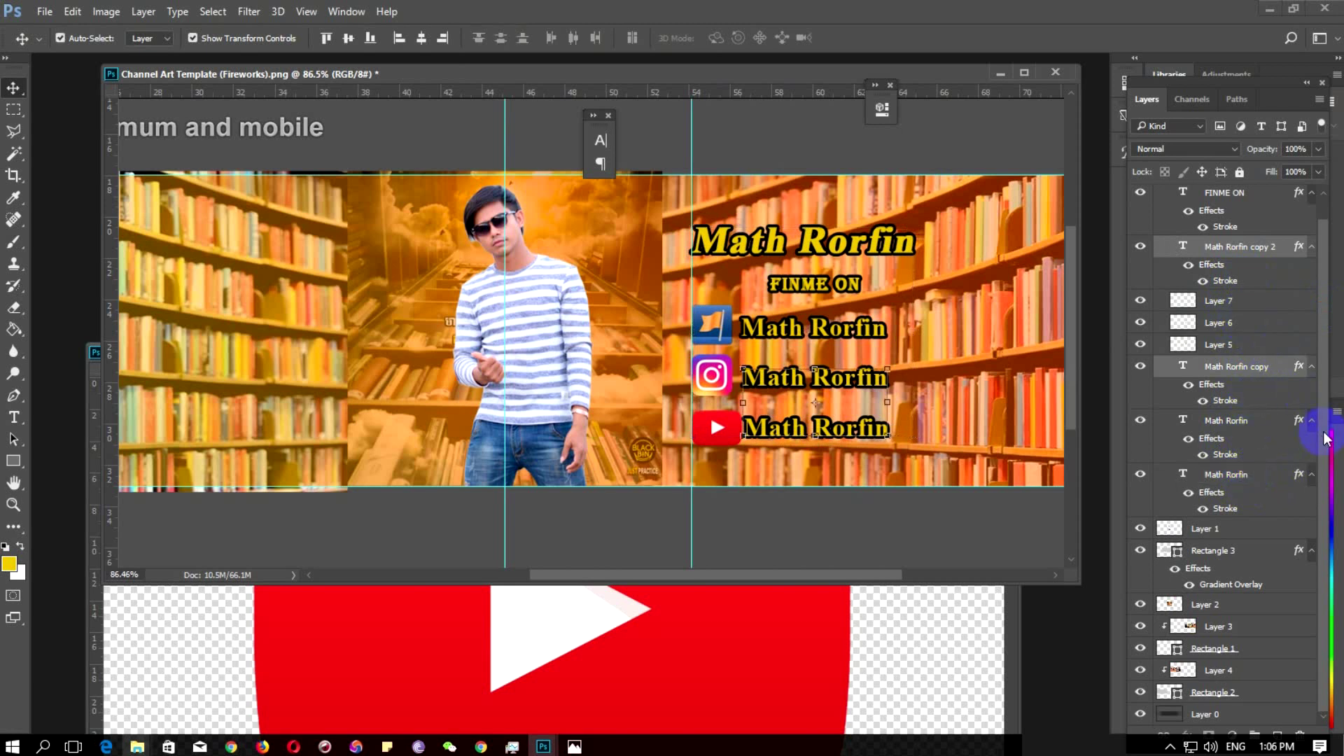
{"action": "key", "text": "Right"}
{"action": "key", "text": "Right"}
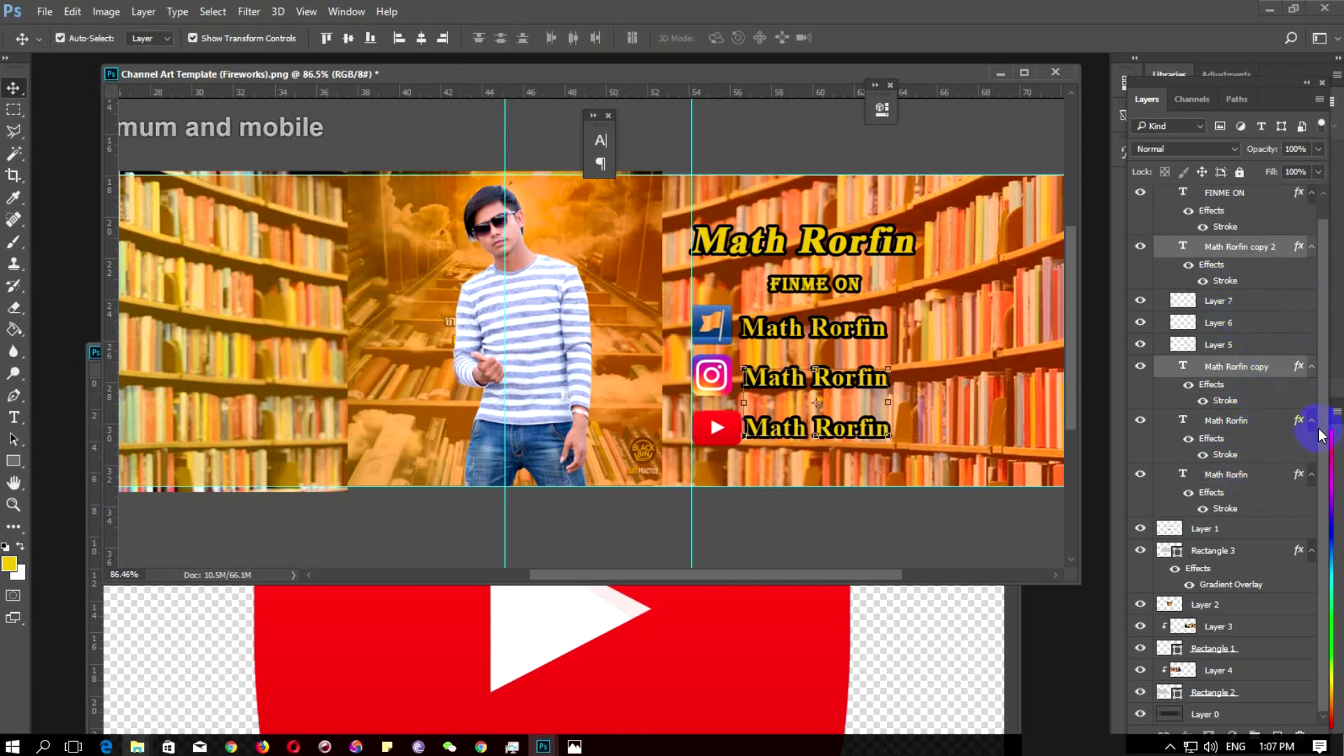
{"action": "key", "text": "Right"}
{"action": "key", "text": "Right"}
{"action": "key", "text": "Right"}
{"action": "key", "text": "Right"}
{"action": "key", "text": "Right"}
{"action": "key", "text": "Right"}
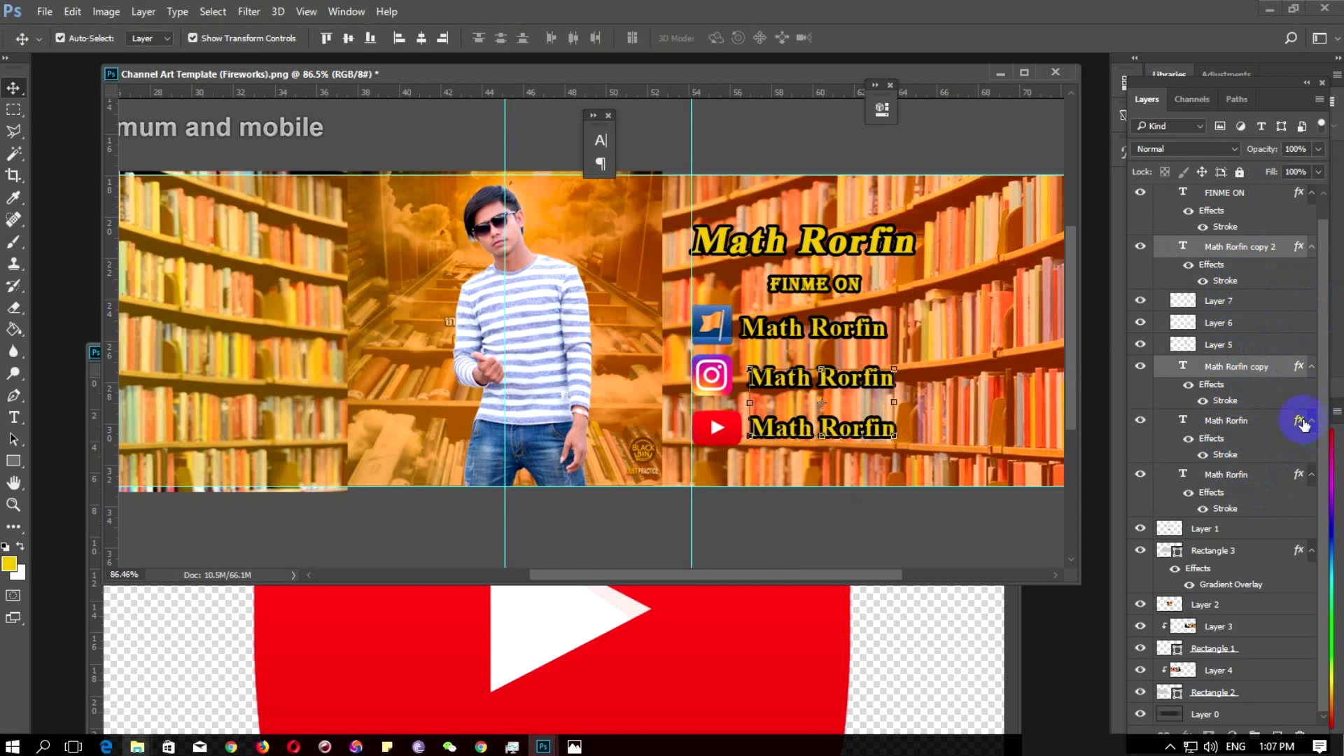
{"action": "double_click", "coordinate": [865, 334]}
{"action": "key", "text": "Right"}
{"action": "key", "text": "Right"}
{"action": "key", "text": "Right"}
{"action": "key", "text": "Right"}
{"action": "key", "text": "Right"}
{"action": "key", "text": "Right"}
{"action": "key", "text": "Right"}
{"action": "key", "text": "Right"}
{"action": "key", "text": "Right"}
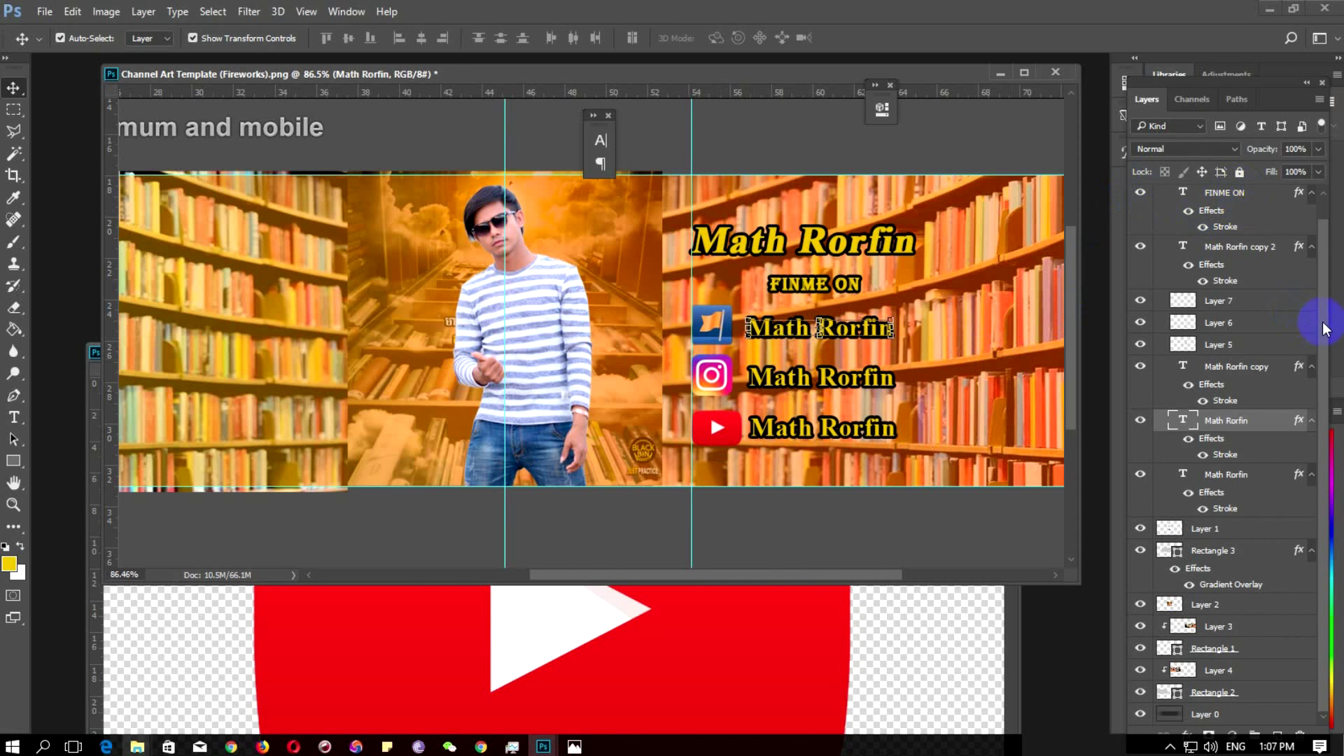
With Auto-Select off, move the whole Text group left and down toward the man
{"action": "scroll", "coordinate": [1323, 308], "scroll_direction": "up", "scroll_amount": 1}
{"action": "left_click", "coordinate": [1197, 199]}
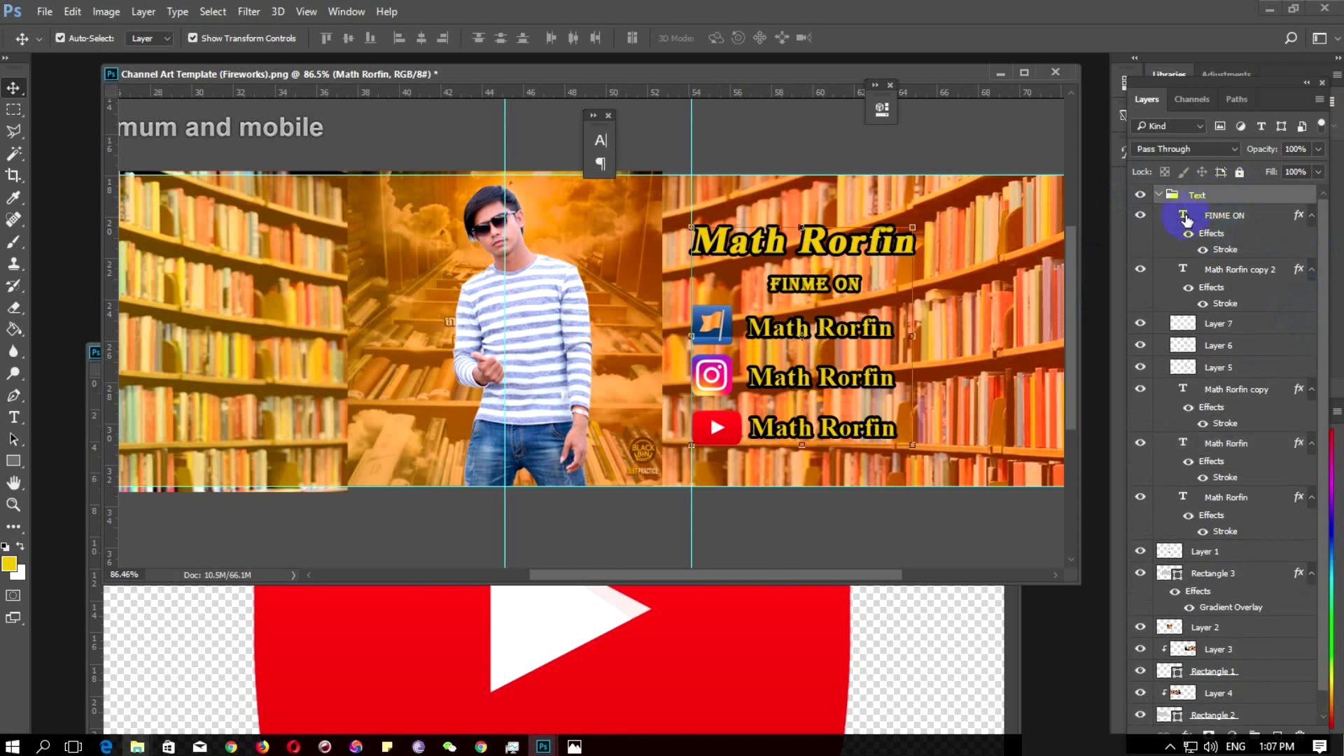
{"action": "mouse_move", "coordinate": [799, 288]}
{"action": "left_mouse_down"}
{"action": "mouse_move", "coordinate": [780, 303]}
{"action": "mouse_move", "coordinate": [799, 289]}
{"action": "left_mouse_up"}
{"action": "left_click", "coordinate": [1197, 195]}
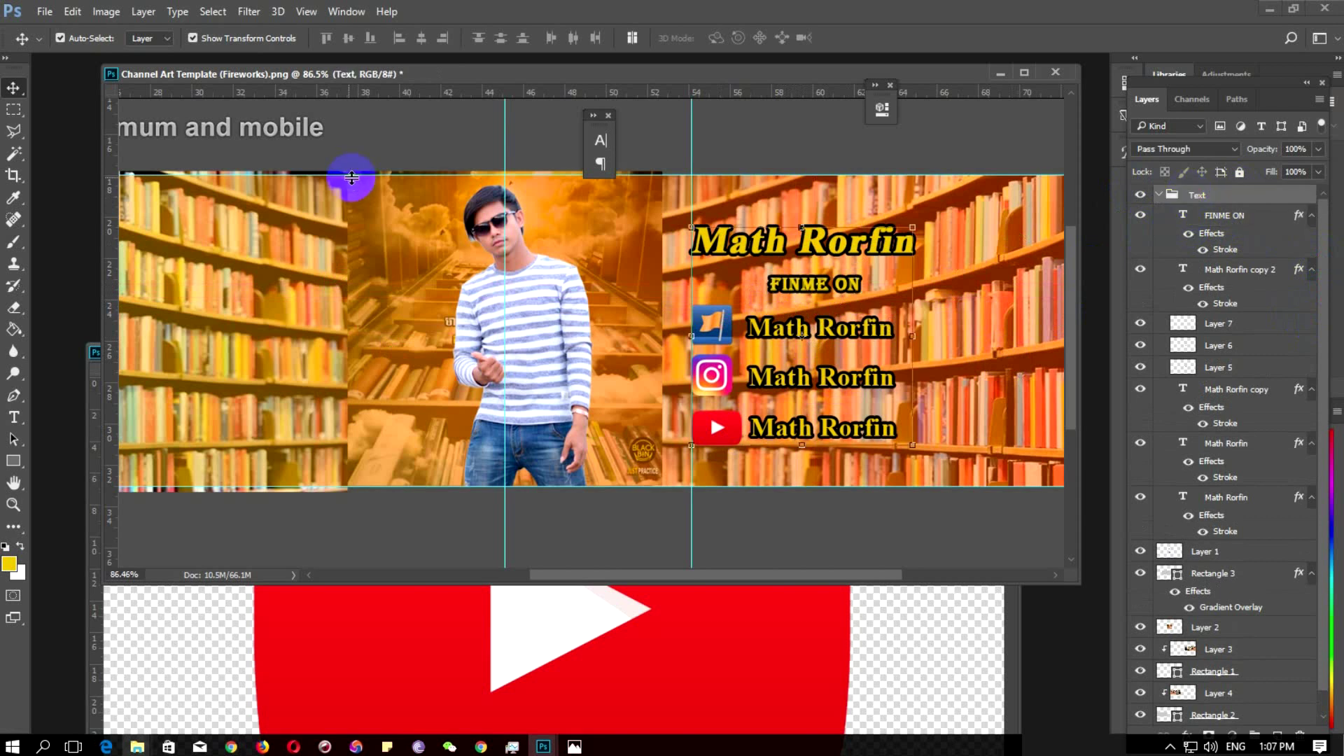
{"action": "left_click", "coordinate": [77, 38]}
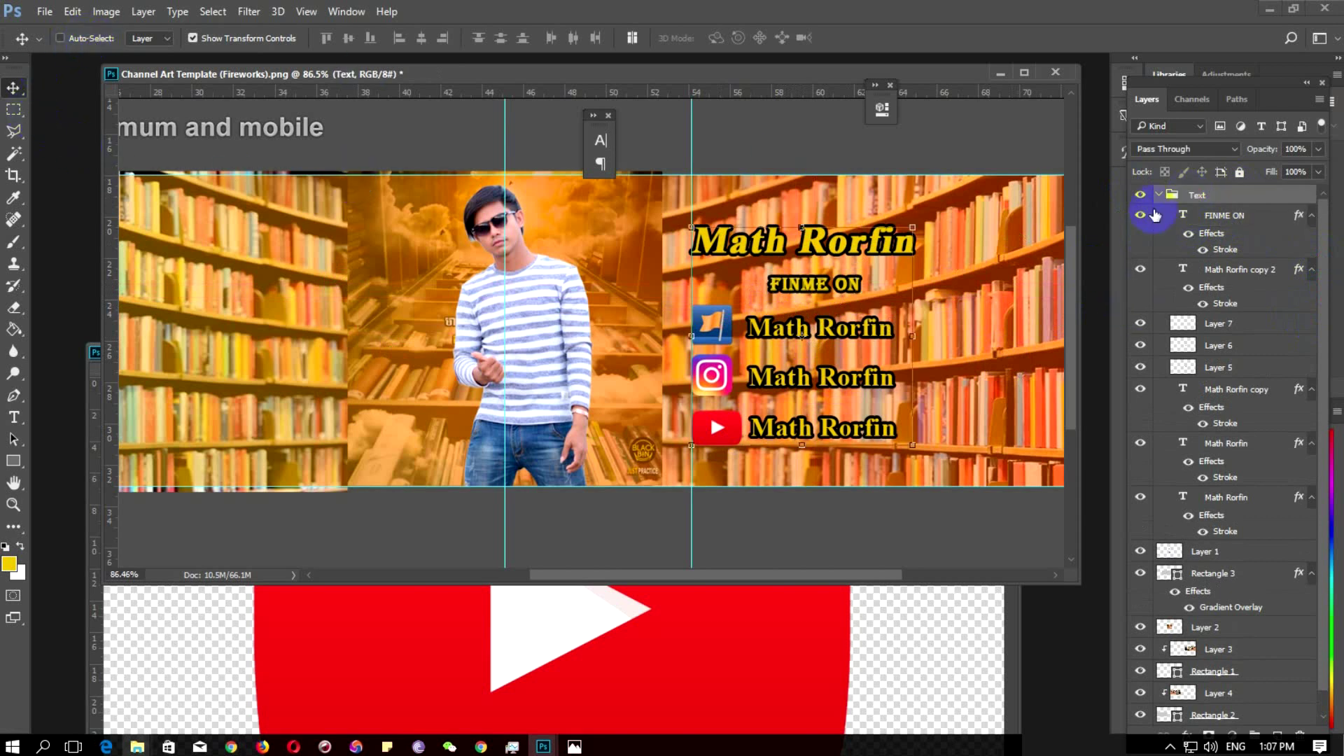
{"action": "left_click_drag", "start_coordinate": [822, 294], "coordinate": [763, 312]}
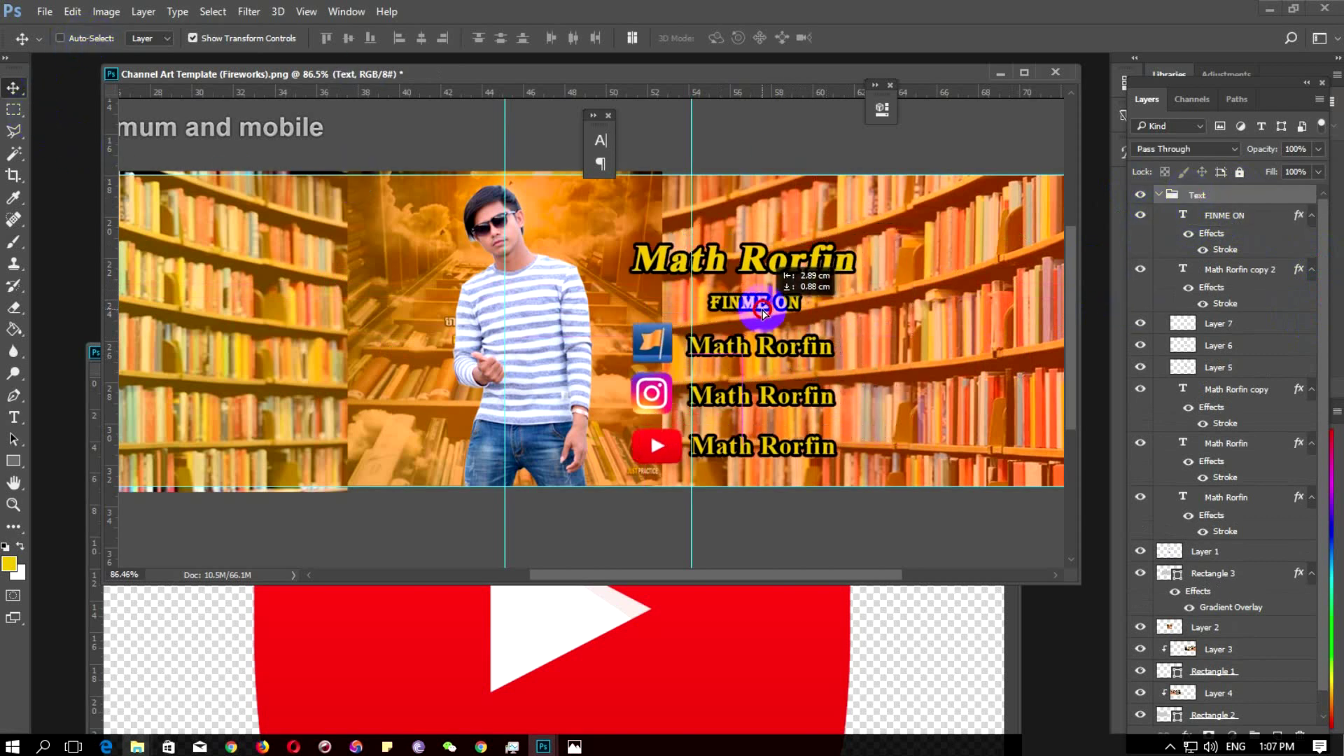
{"action": "left_click_drag", "start_coordinate": [763, 311], "coordinate": [759, 321]}
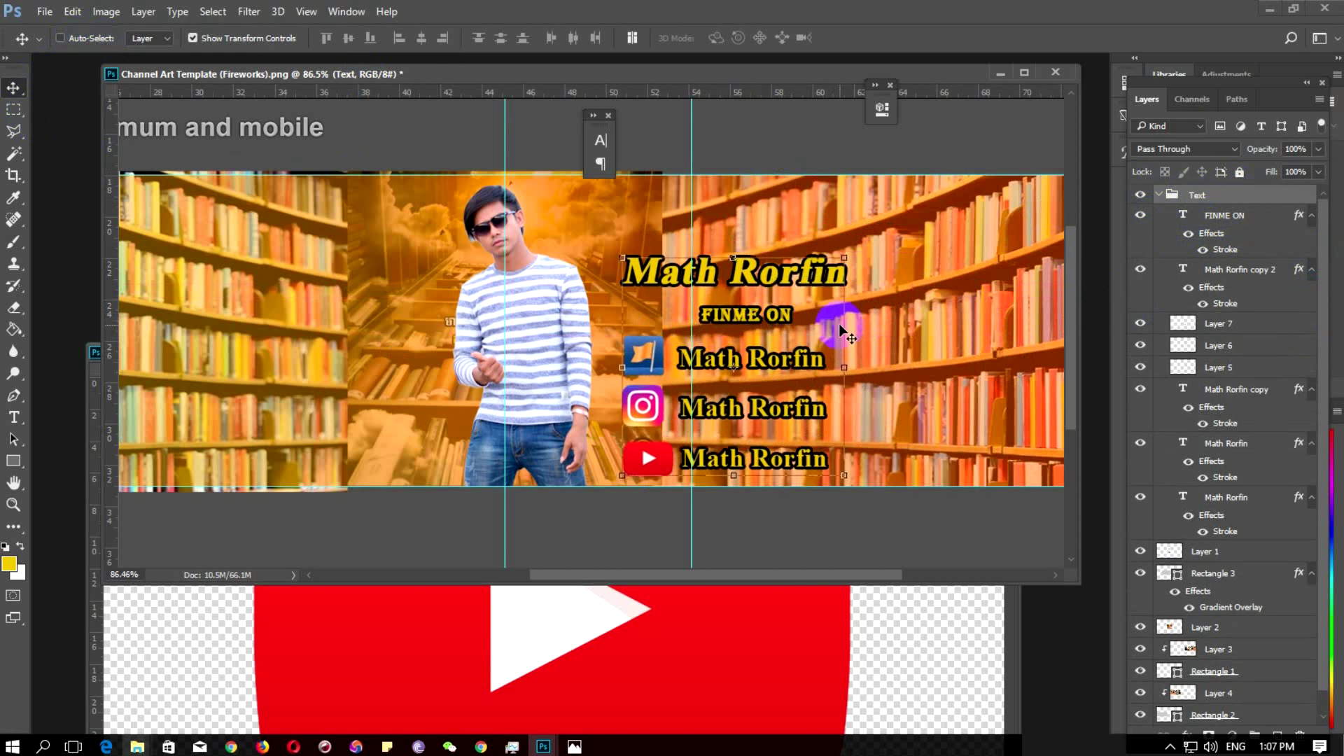
{"action": "key", "text": "Up"}
{"action": "key", "text": "Up"}
{"action": "key", "text": "Left"}
{"action": "key", "text": "Left"}
{"action": "key", "text": "Left"}
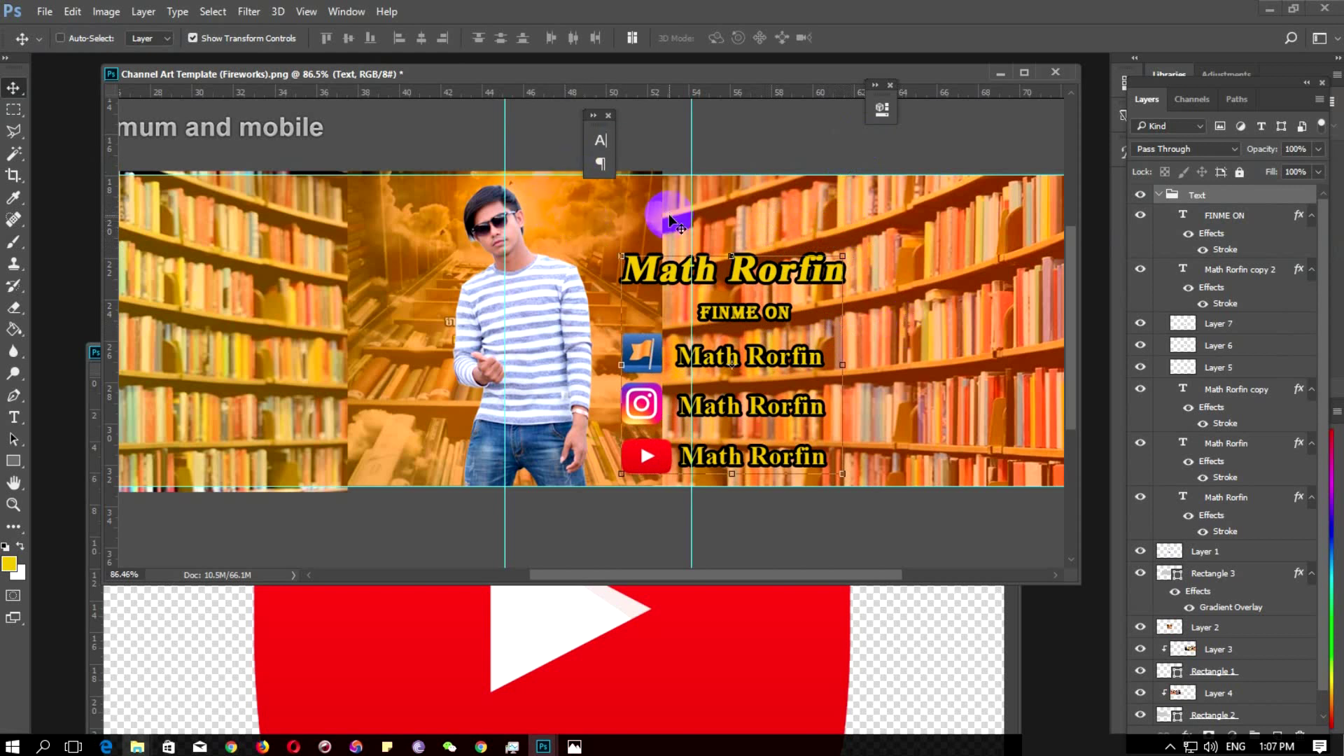
Toggle Auto-Select and pick the large Math Rorfin title text layer
{"action": "left_click", "coordinate": [60, 38]}
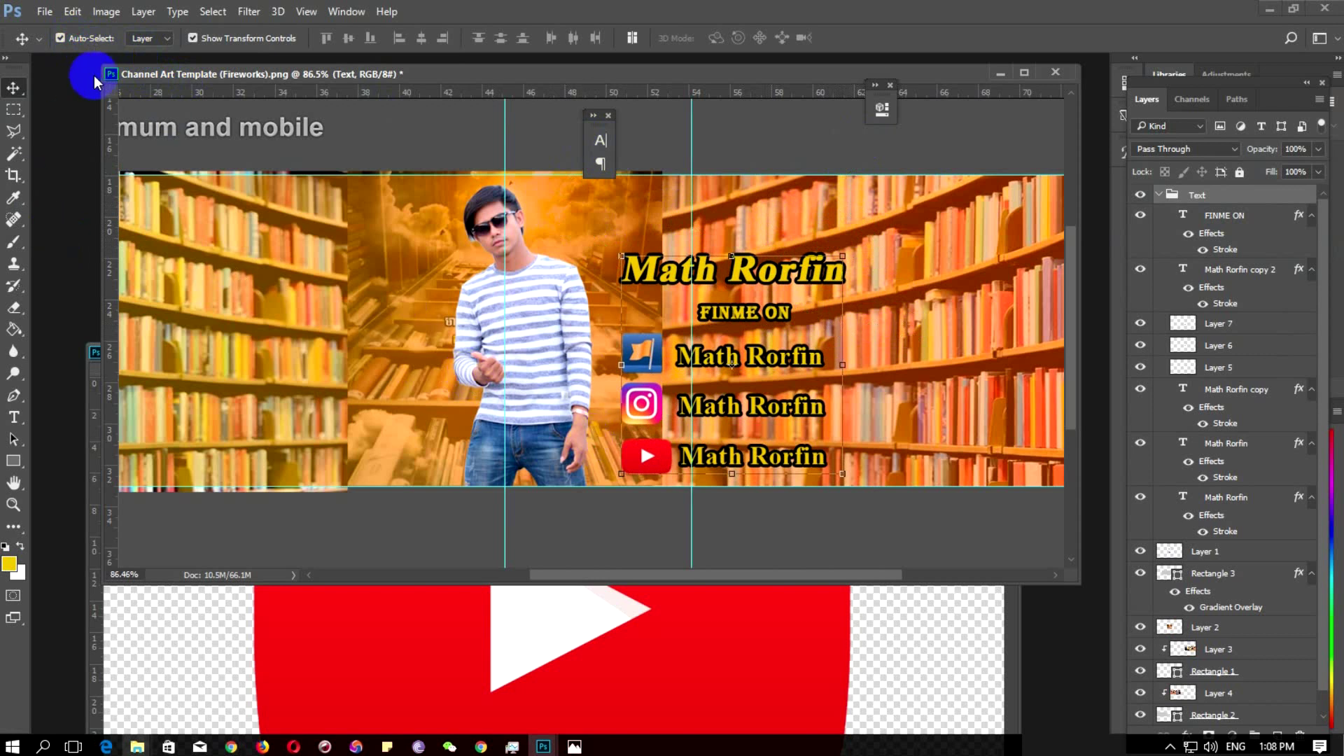
{"action": "left_click", "coordinate": [60, 38]}
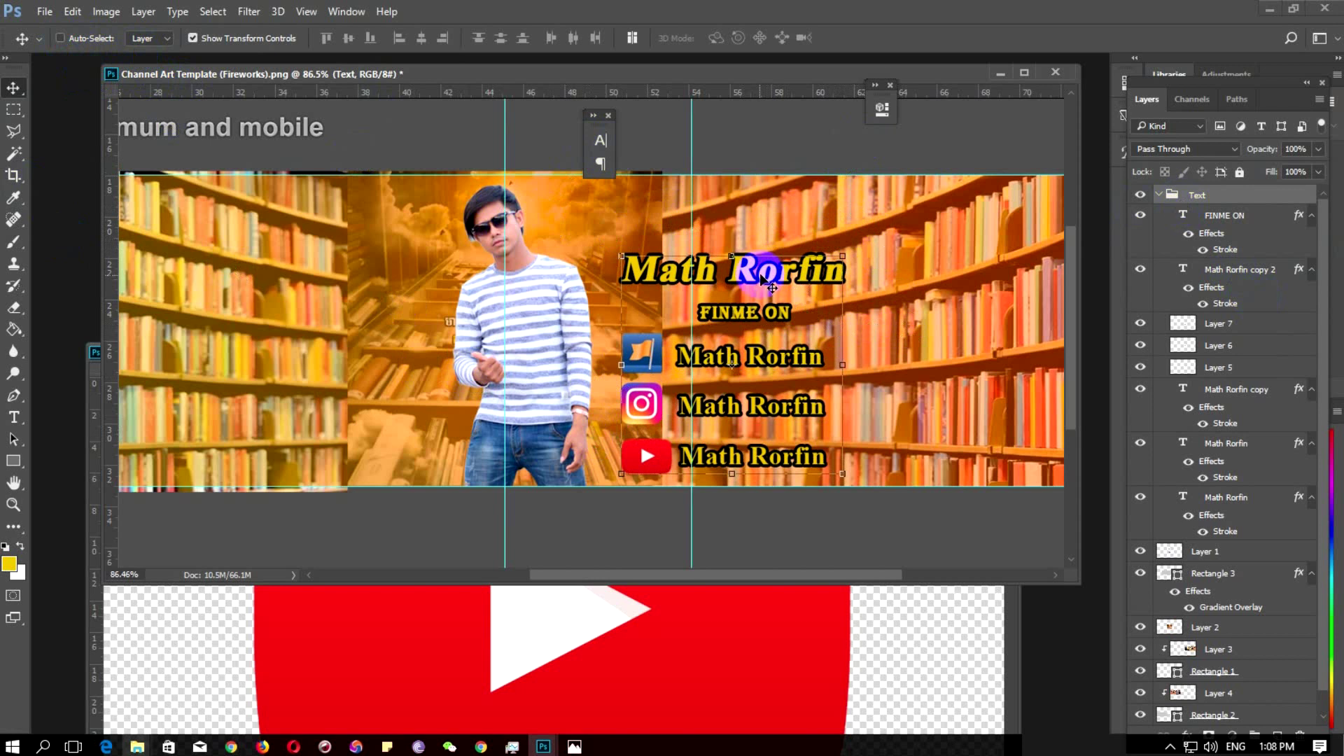
{"action": "left_click", "coordinate": [60, 38]}
{"action": "left_click", "coordinate": [940, 322]}
{"action": "left_click", "coordinate": [812, 274]}
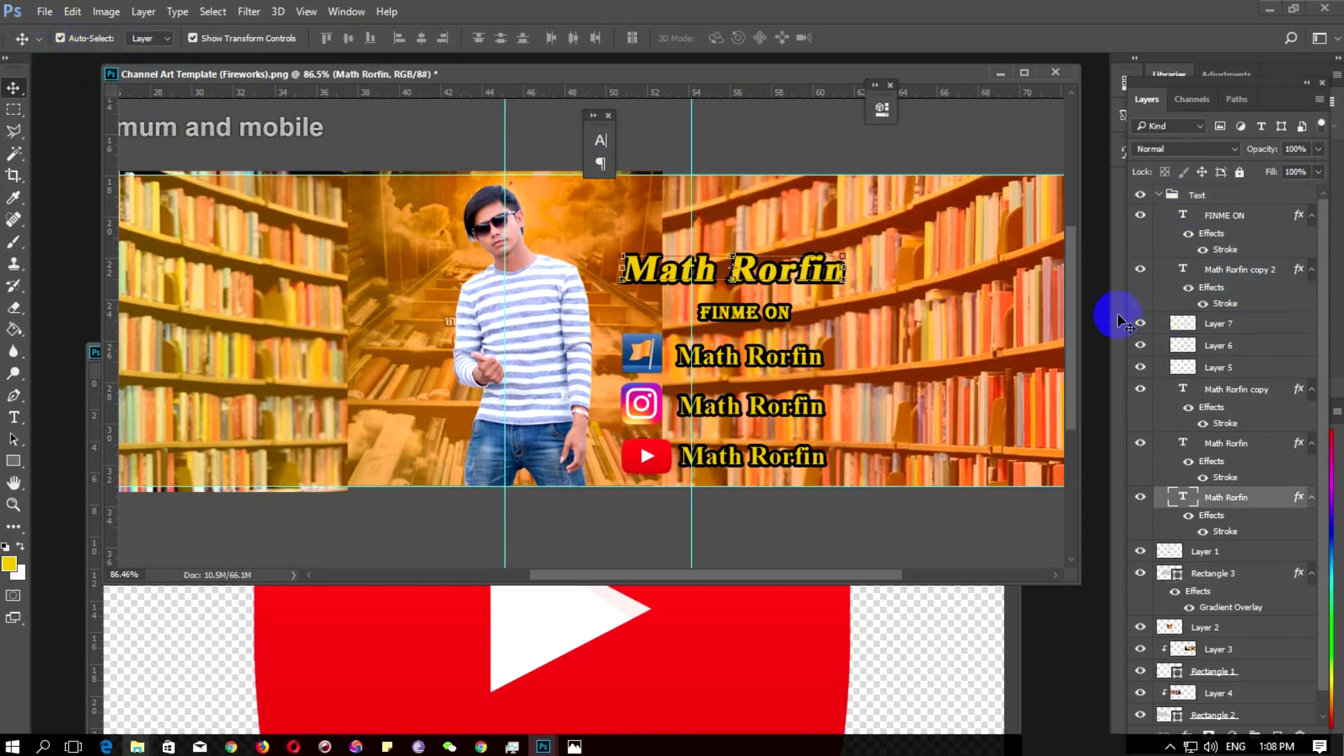
{"action": "left_click", "coordinate": [98, 38]}
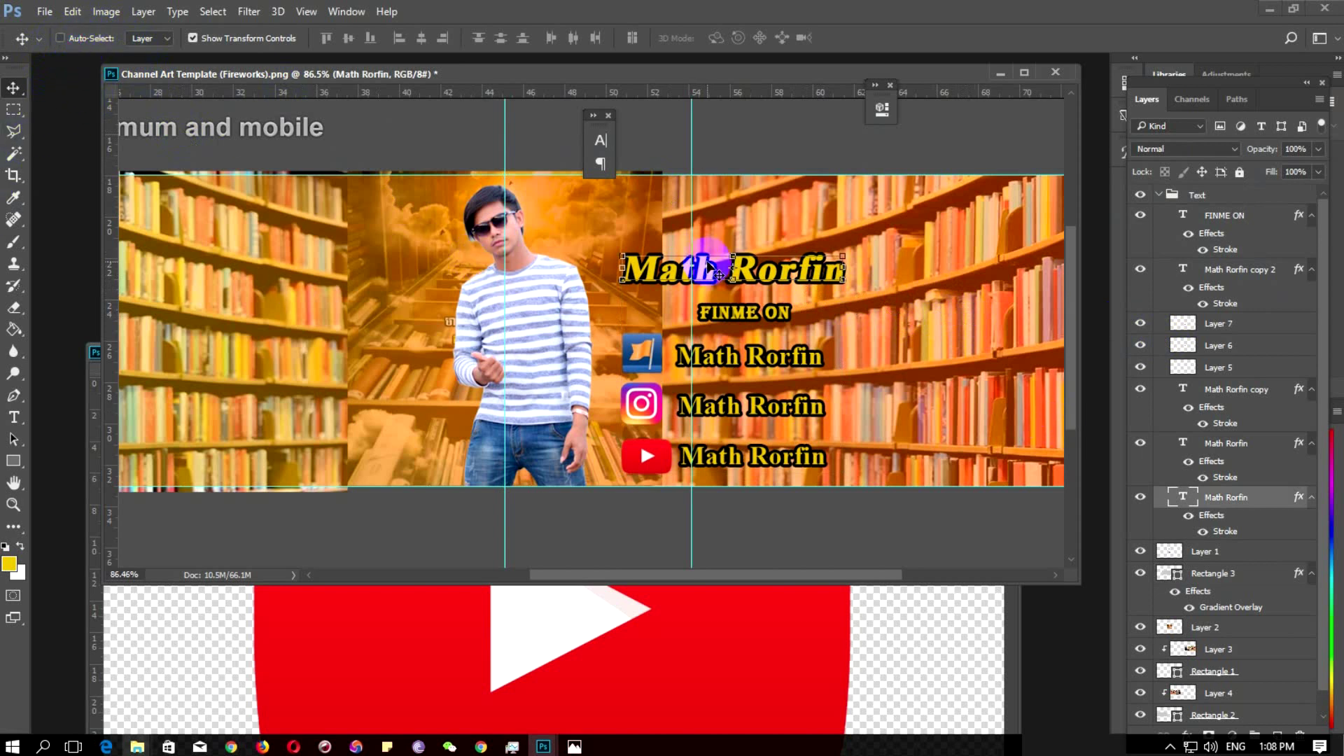
{"action": "left_click_drag", "start_coordinate": [765, 574], "coordinate": [687, 572]}
{"action": "left_click", "coordinate": [697, 379]}
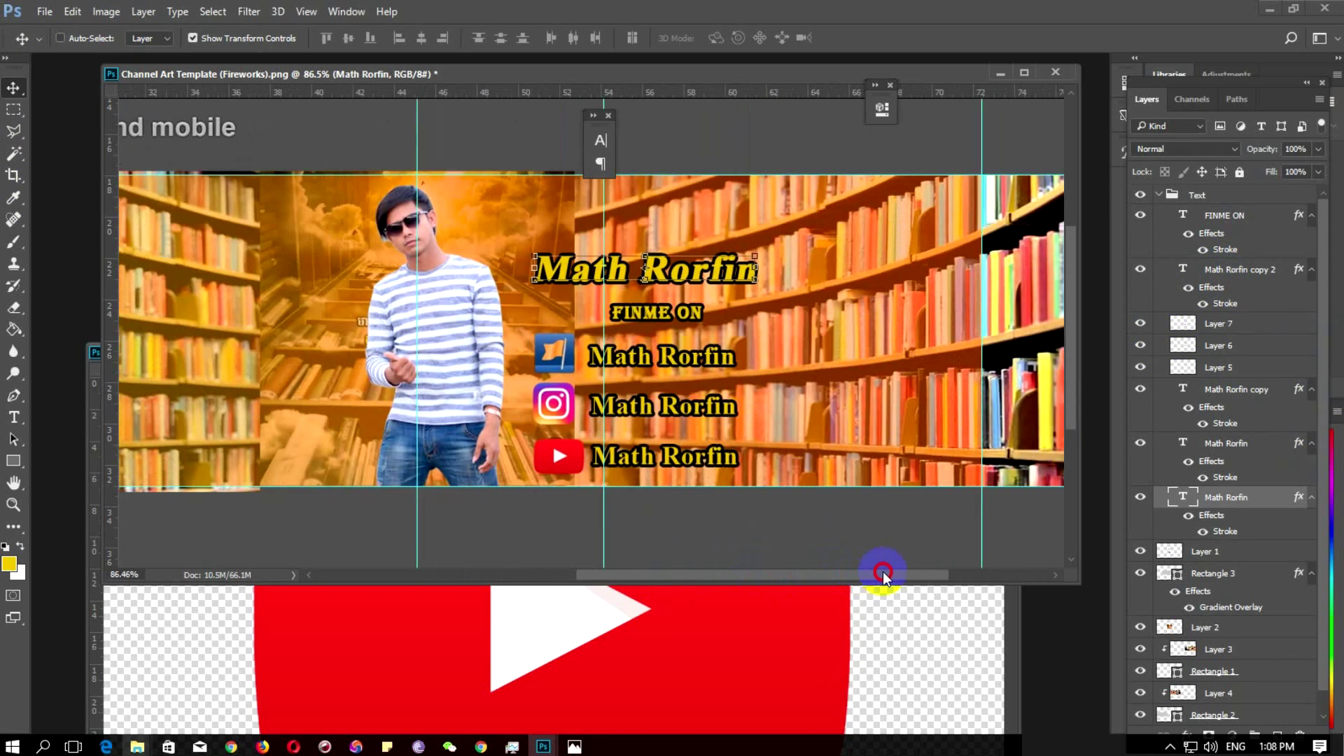
Nudge the man's photo (Layer 1) a few pixels left, then select Rectangle 3
{"action": "left_click_drag", "start_coordinate": [752, 574], "coordinate": [1014, 574]}
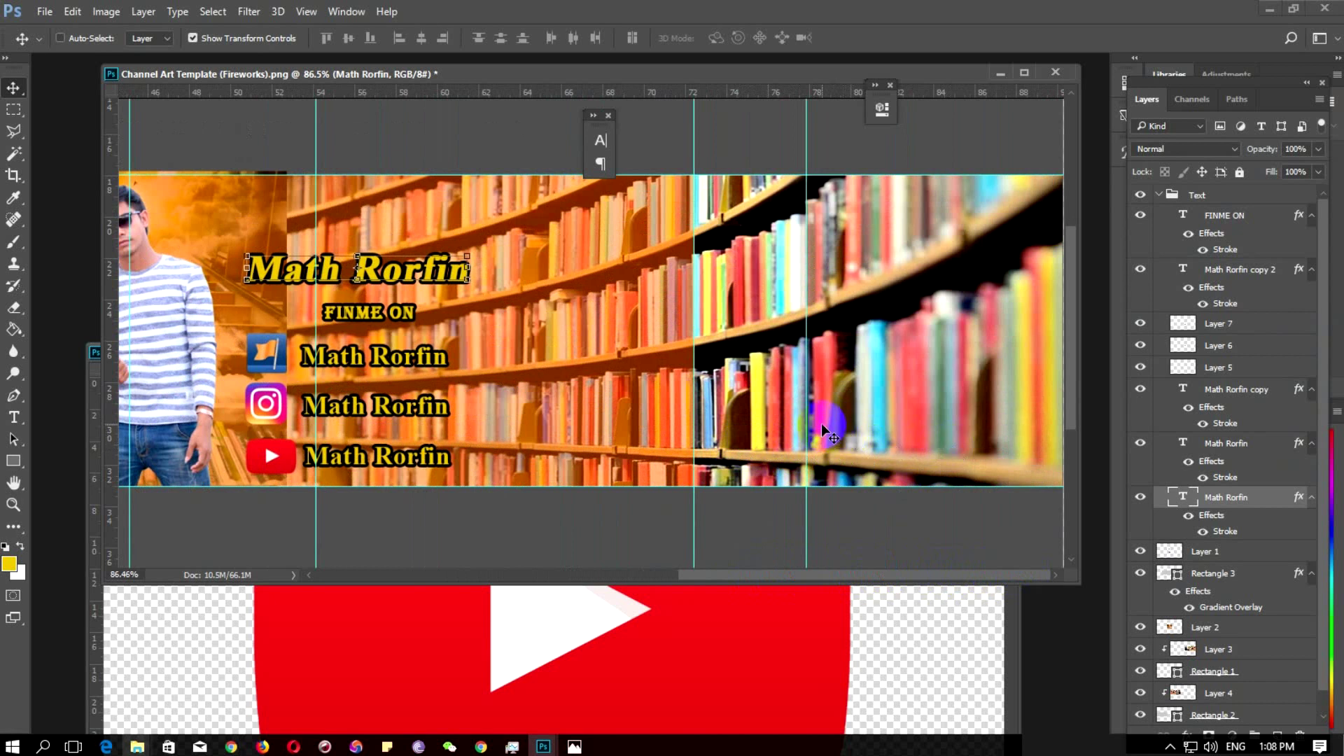
{"action": "scroll", "coordinate": [812, 572], "scroll_direction": "left", "scroll_amount": 2}
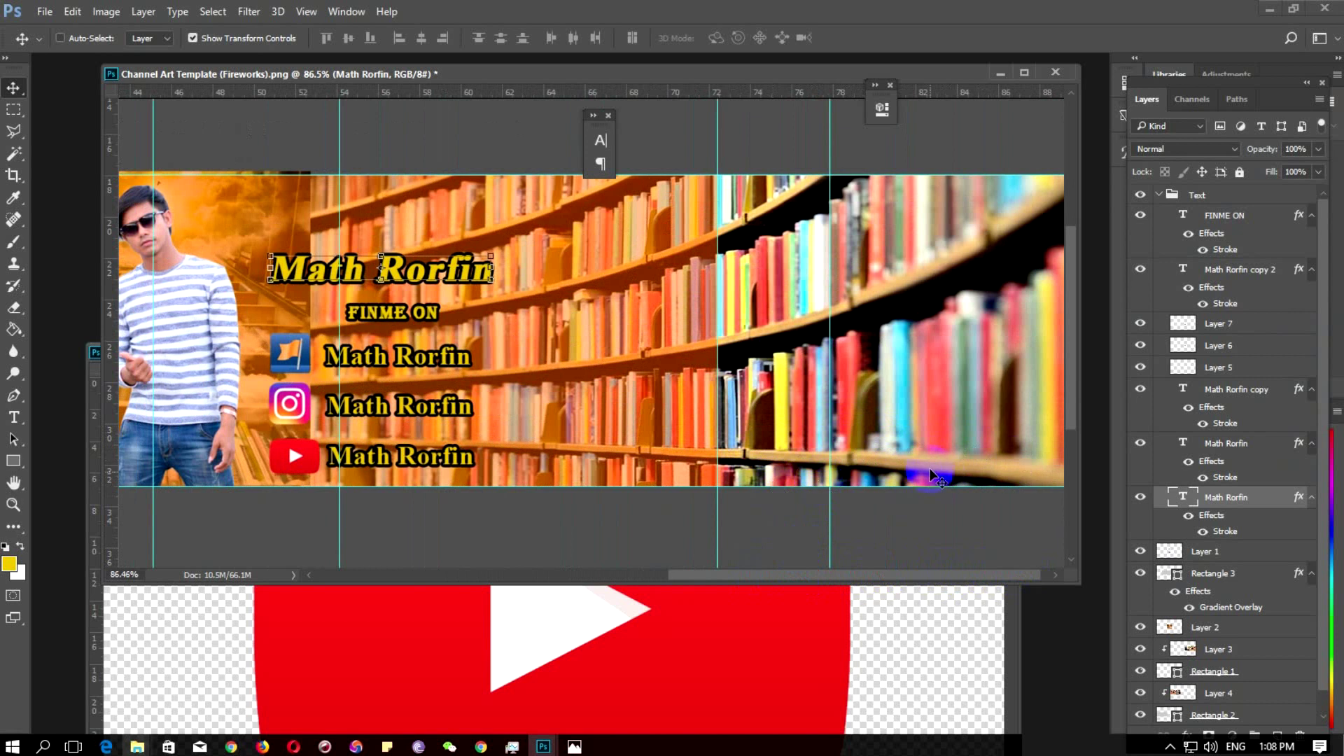
{"action": "scroll", "coordinate": [905, 582], "scroll_direction": "left", "scroll_amount": 1}
{"action": "scroll", "coordinate": [917, 580], "scroll_direction": "left", "scroll_amount": 1}
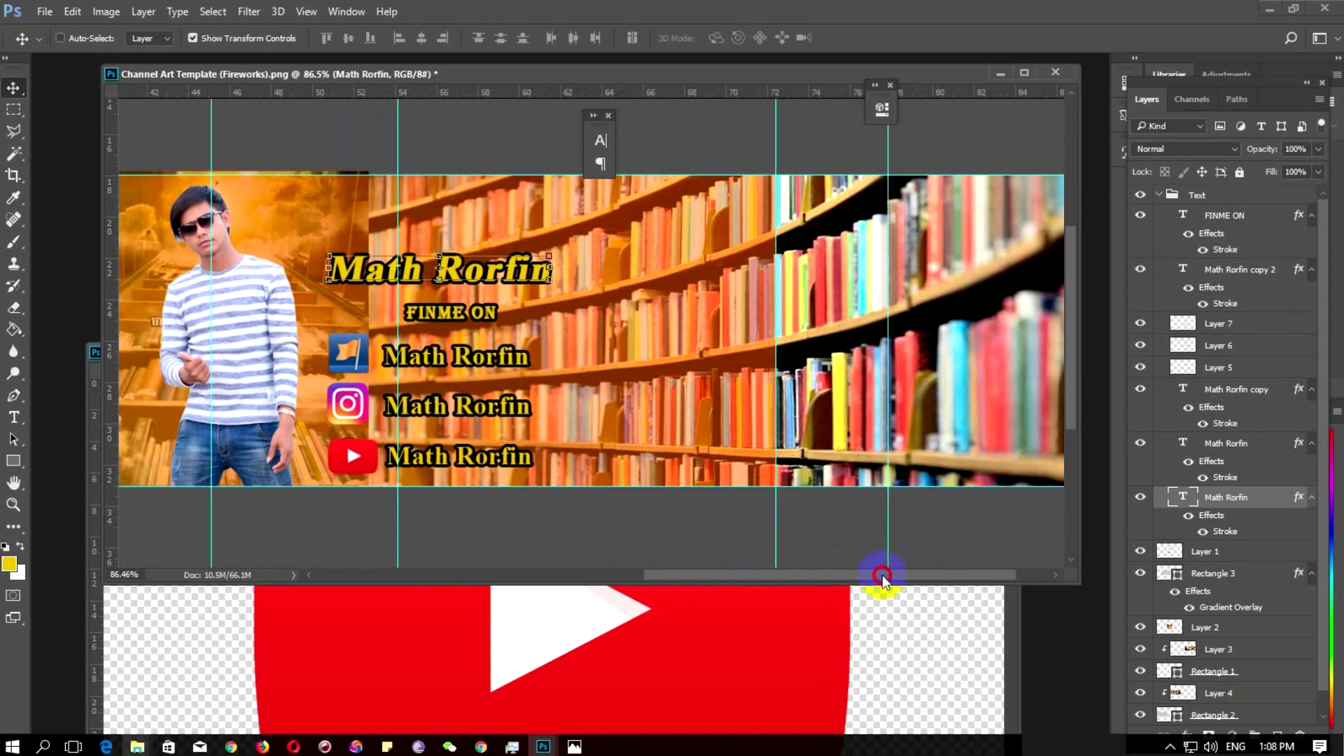
{"action": "scroll", "coordinate": [882, 574], "scroll_direction": "left", "scroll_amount": 1}
{"action": "left_click_drag", "start_coordinate": [781, 571], "coordinate": [589, 571]}
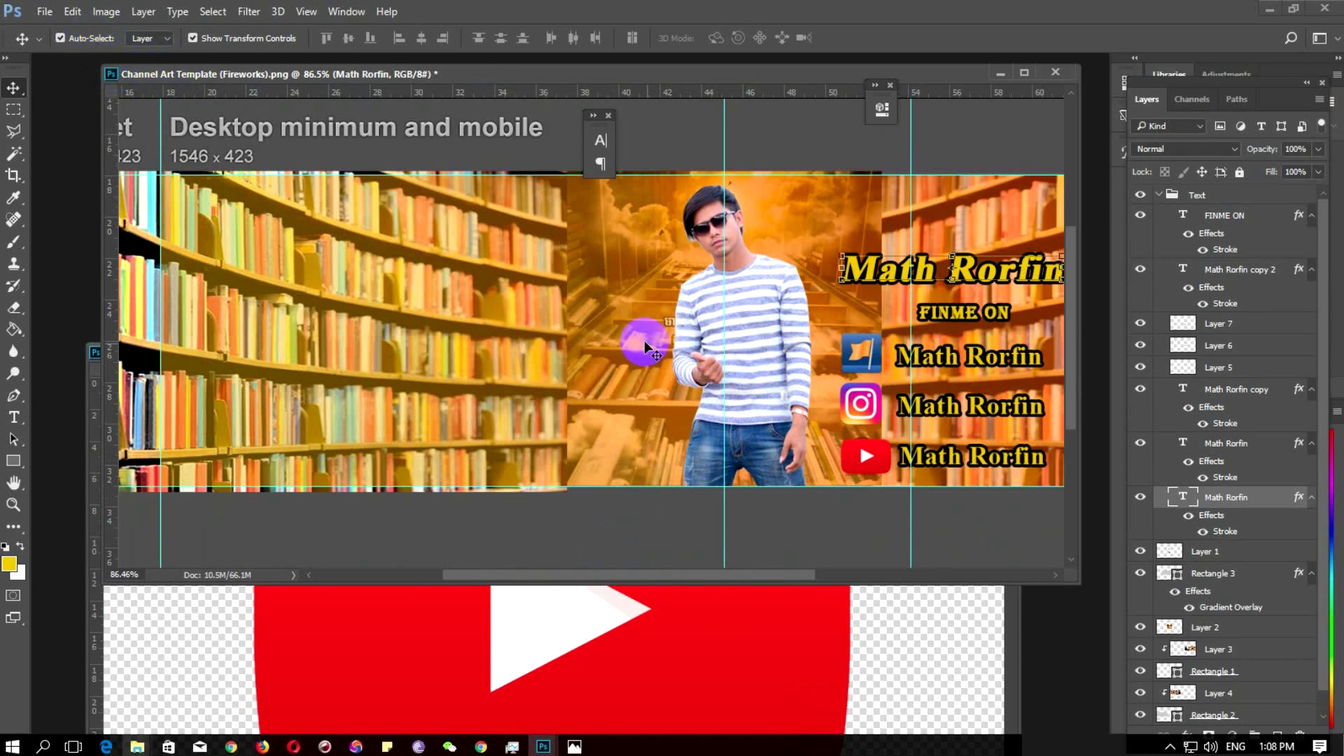
{"action": "left_click", "coordinate": [763, 323]}
{"action": "key", "text": "Left"}
{"action": "key", "text": "Left"}
{"action": "key", "text": "Left"}
{"action": "key", "text": "Left"}
{"action": "key", "text": "Left"}
{"action": "key", "text": "Left"}
{"action": "key", "text": "Left"}
{"action": "key", "text": "Left"}
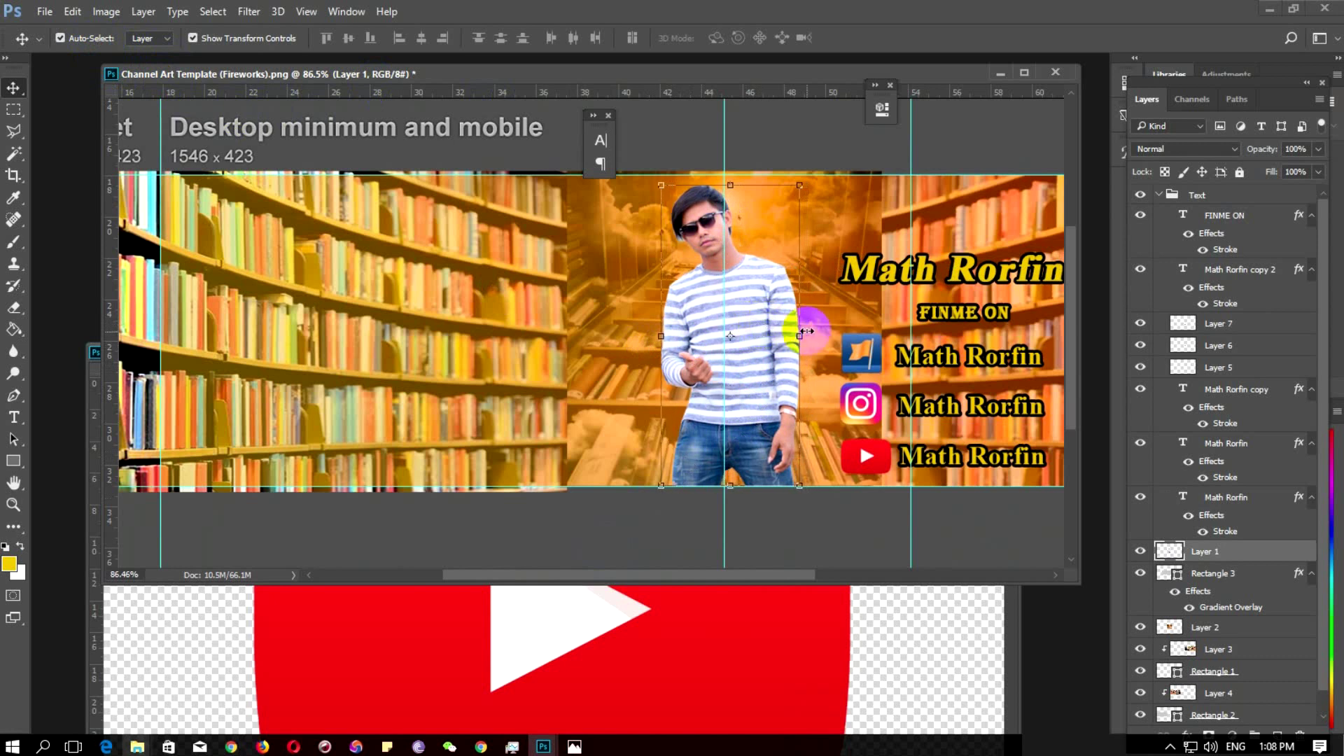
{"action": "left_click", "coordinate": [512, 363]}
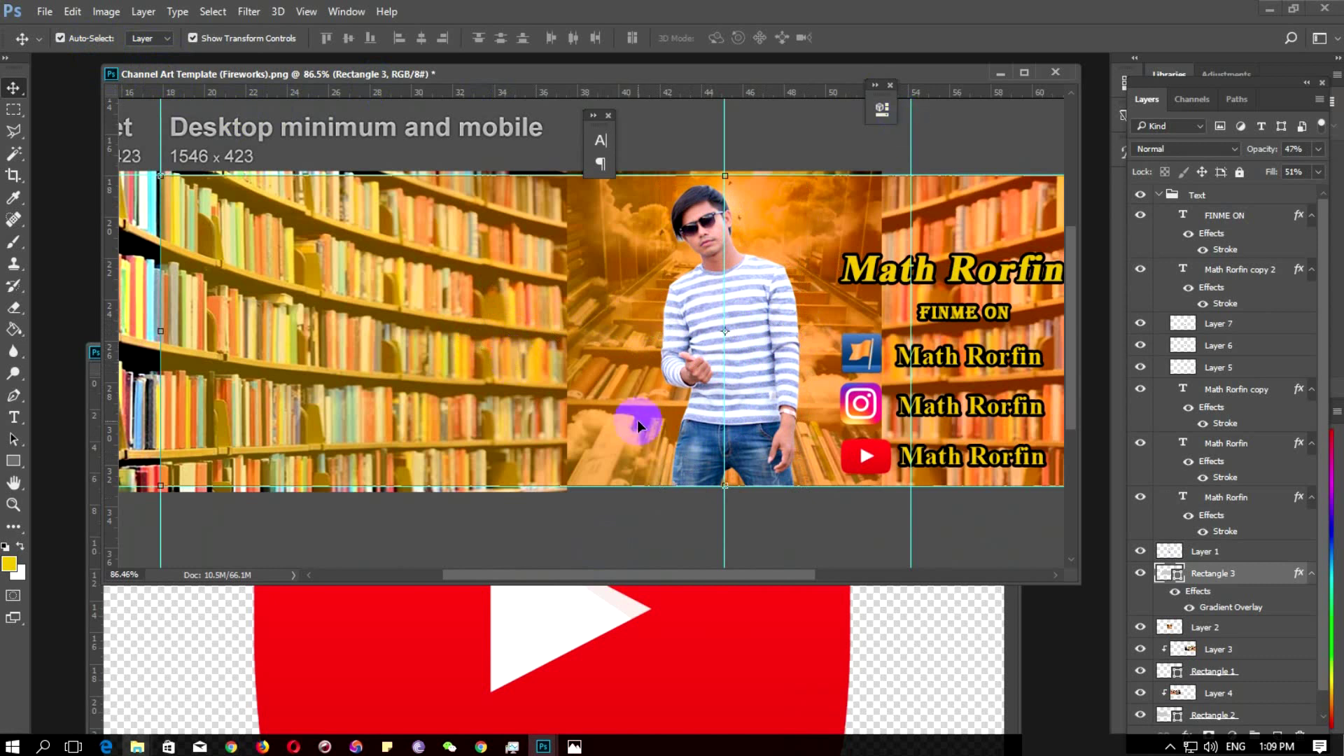
{"action": "mouse_move", "coordinate": [609, 576]}
{"action": "left_mouse_down"}
{"action": "mouse_move", "coordinate": [536, 573]}
{"action": "mouse_move", "coordinate": [549, 572]}
{"action": "left_mouse_up"}
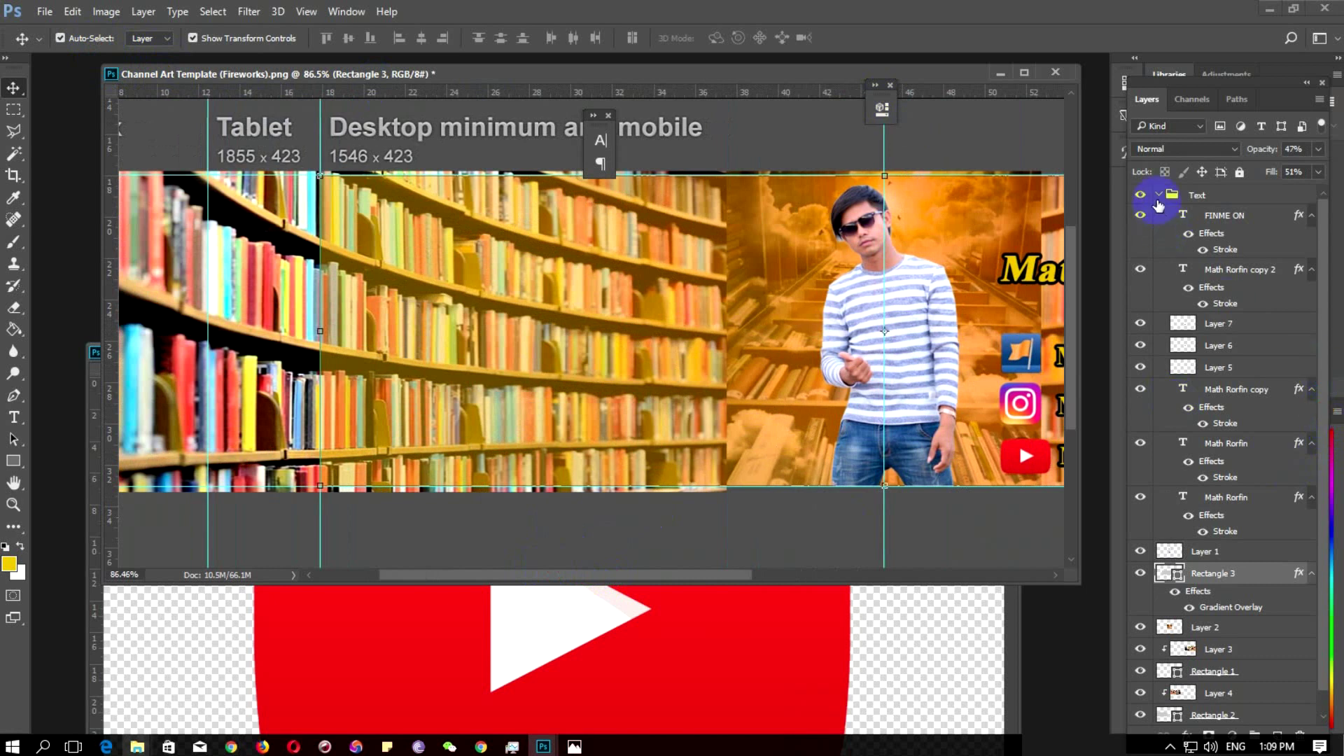
Rename the existing Text layer group to 'Text Right'
{"action": "left_click", "coordinate": [1159, 195]}
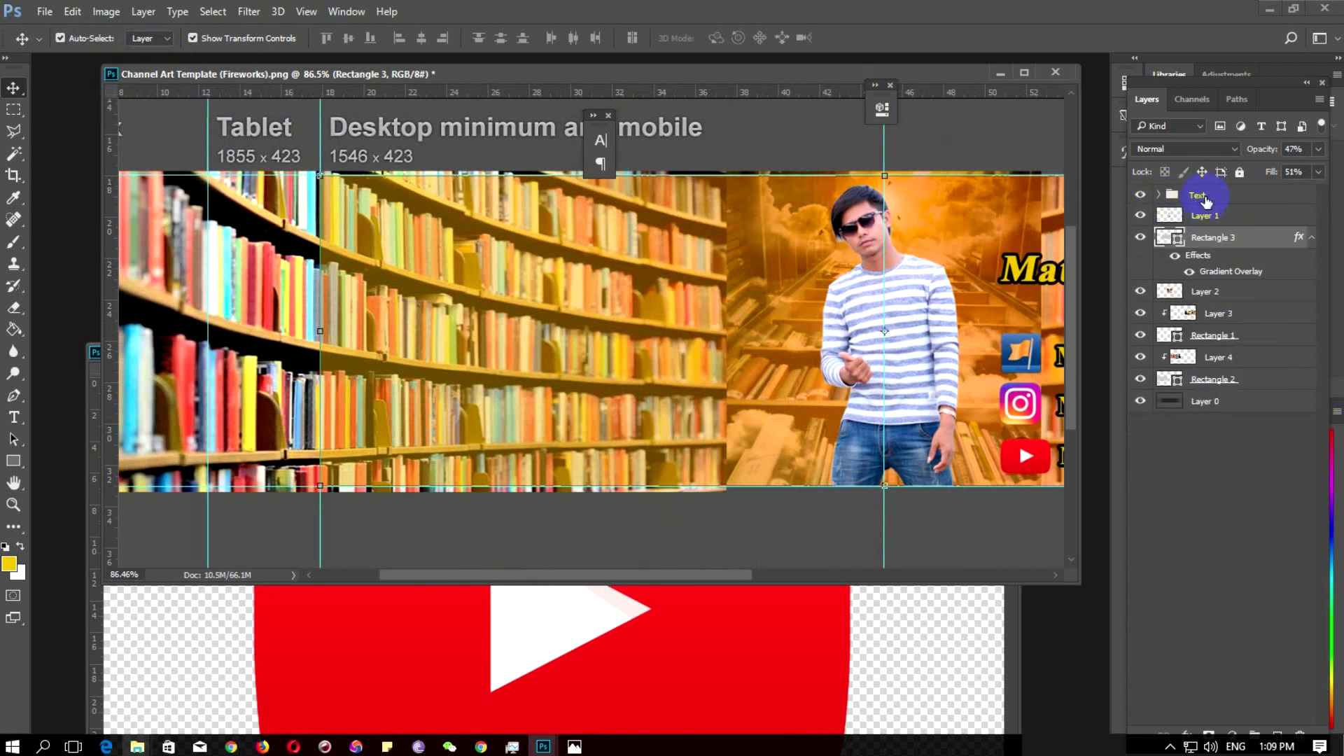
{"action": "left_click", "coordinate": [1206, 202]}
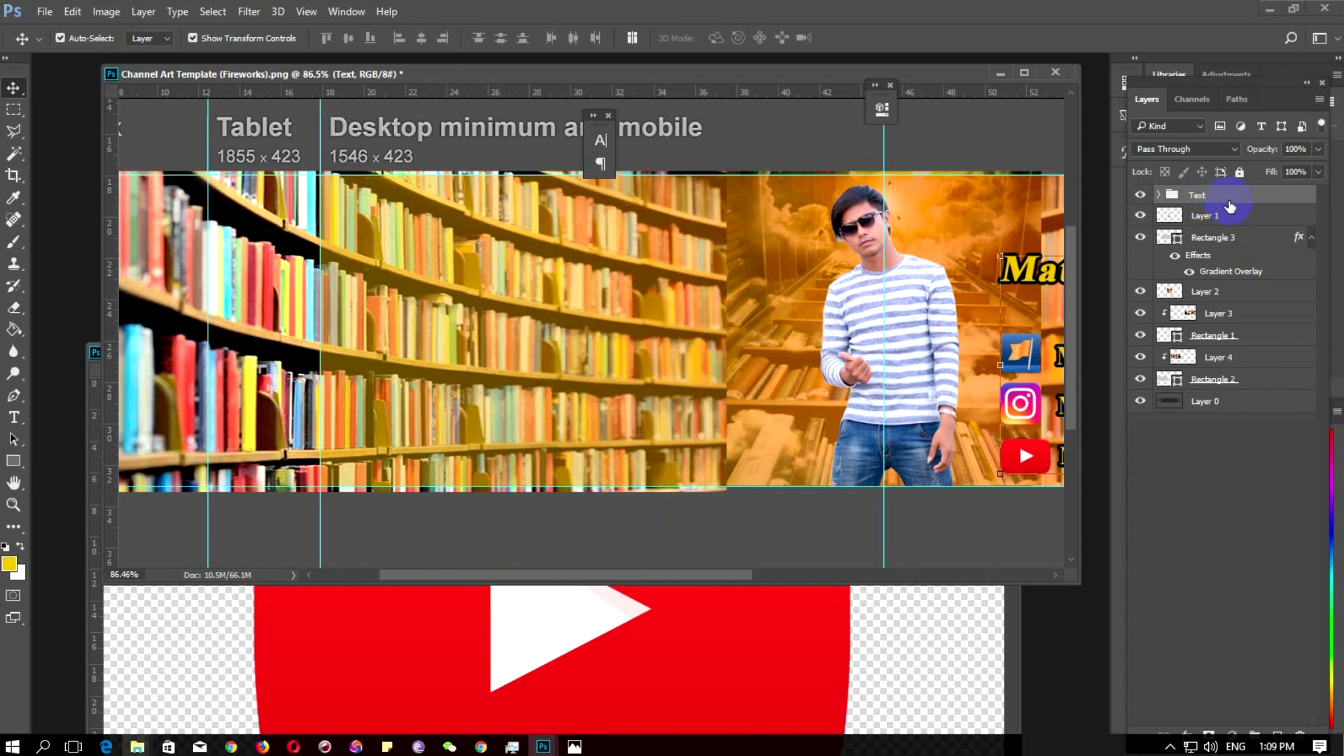
{"action": "double_click", "coordinate": [1230, 203]}
{"action": "left_click", "coordinate": [1002, 119]}
{"action": "double_click", "coordinate": [1195, 195]}
{"action": "type", "text": "Right"}
{"action": "left_click", "coordinate": [1221, 216]}
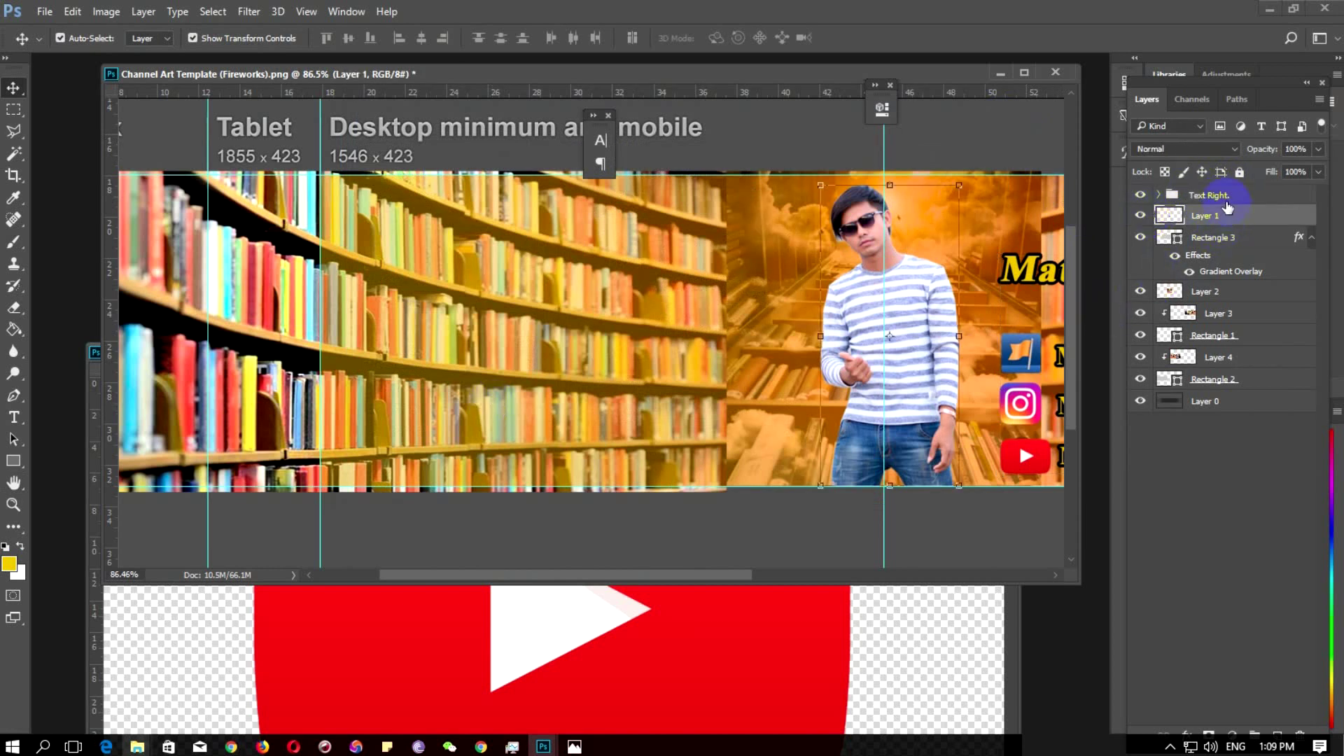
Create a new group named 'Text Lefe', then reselect Text Right and the Math Rorfin title
{"action": "left_click", "coordinate": [1229, 198]}
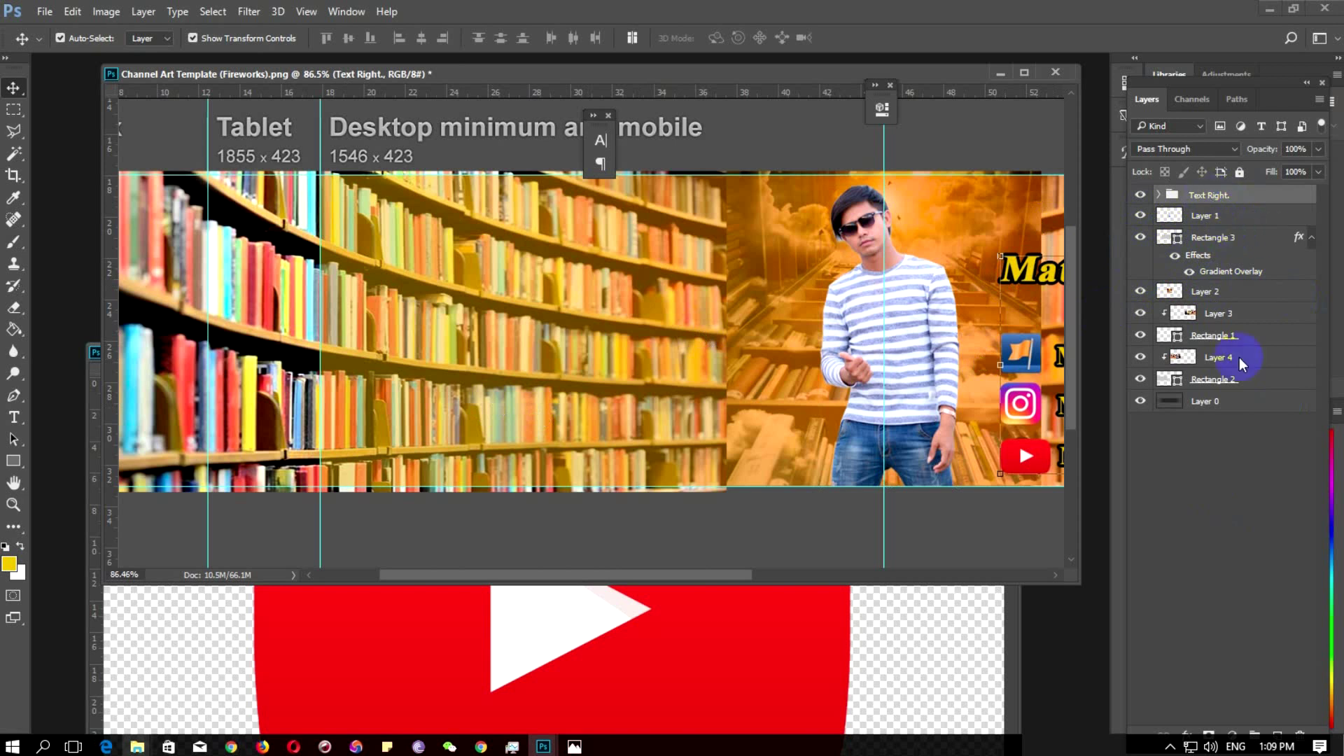
{"action": "left_click", "coordinate": [1255, 734]}
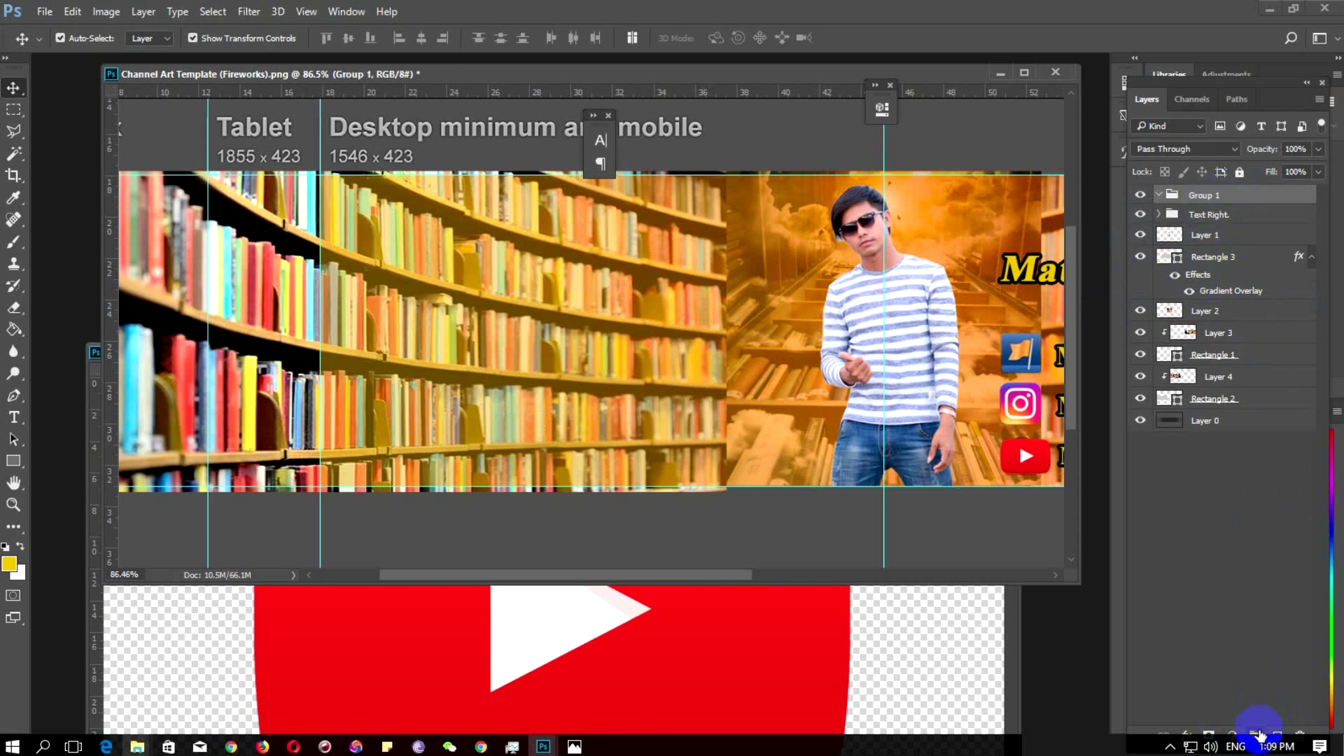
{"action": "double_click", "coordinate": [1199, 196]}
{"action": "type", "text": "Text Left"}
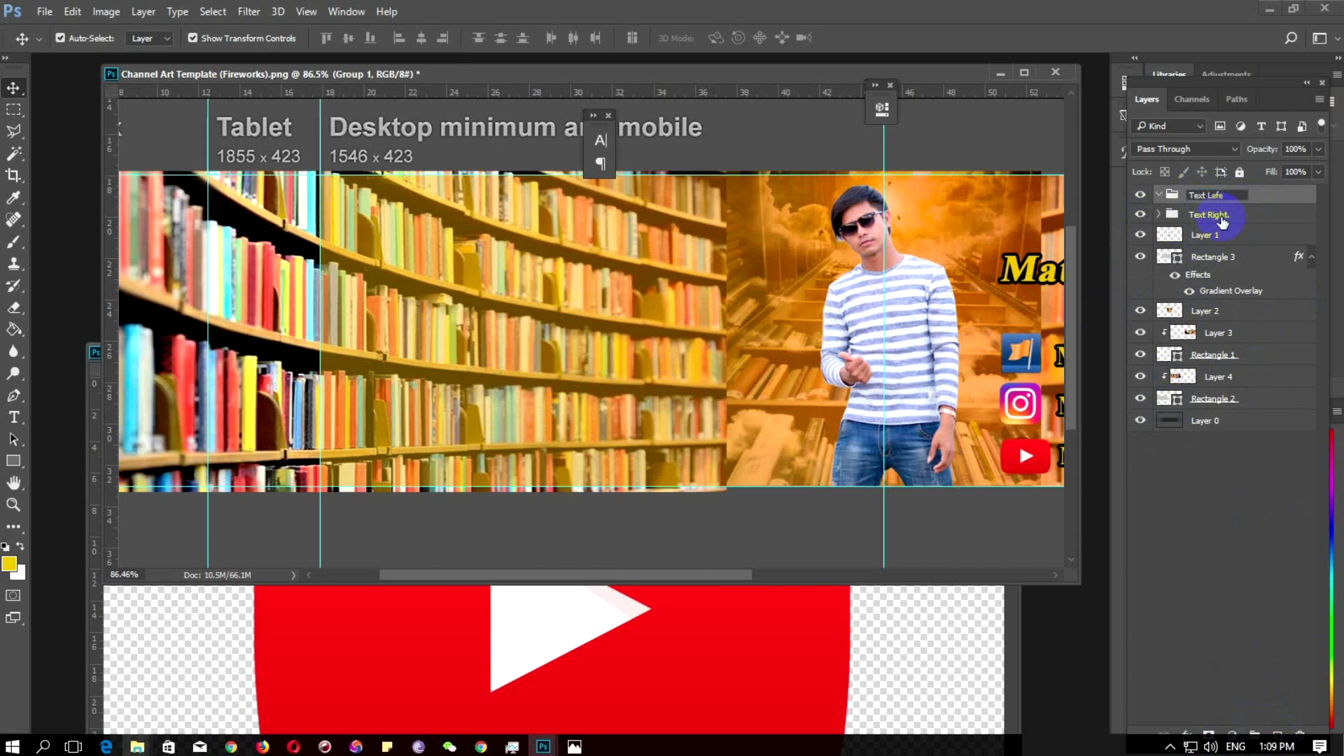
{"action": "type", "text": "e"}
{"action": "key", "text": "Return"}
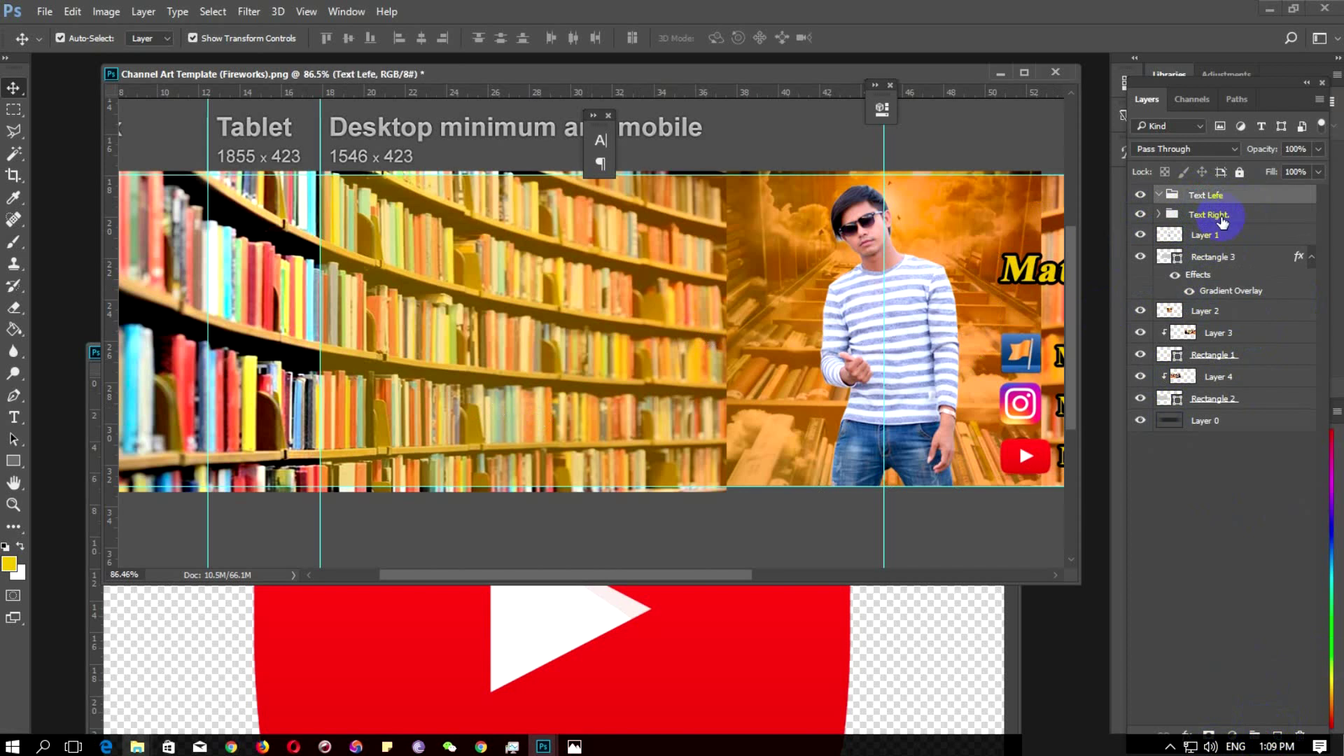
{"action": "left_click", "coordinate": [1186, 229]}
{"action": "left_click", "coordinate": [1190, 217]}
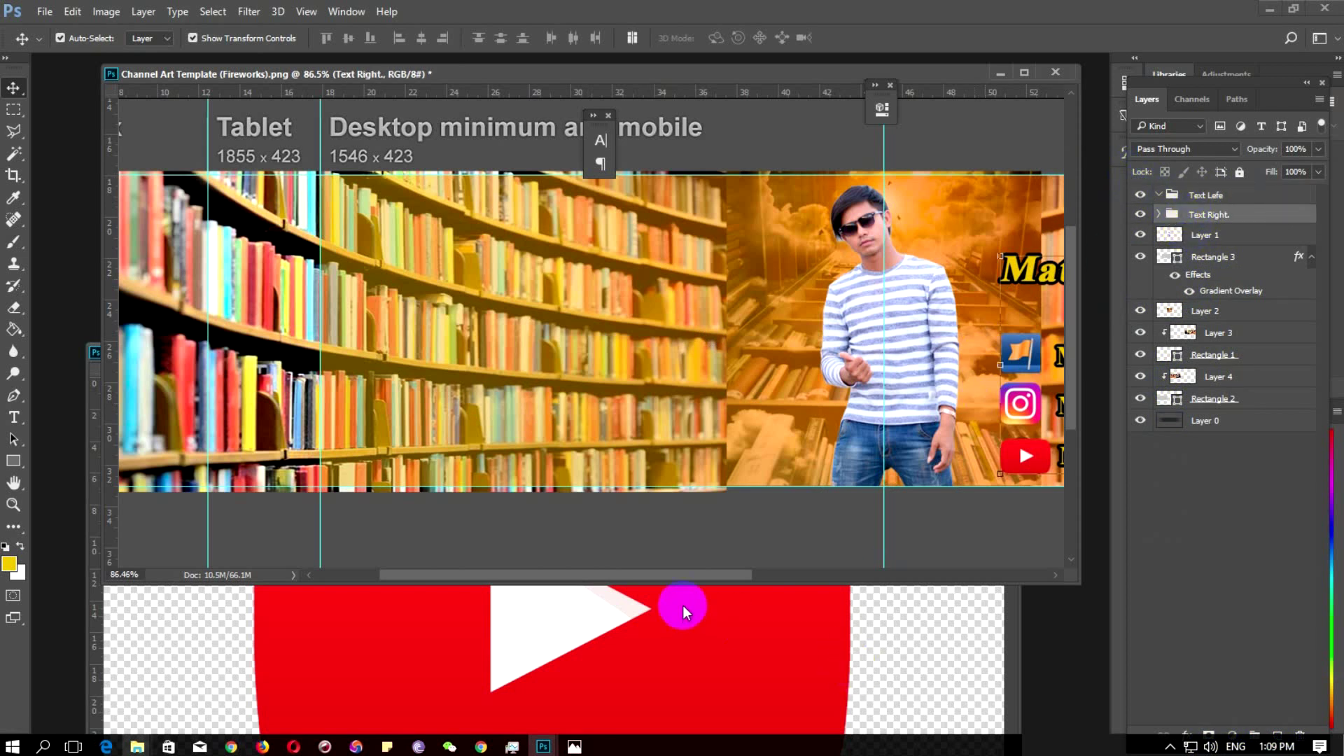
{"action": "left_click_drag", "start_coordinate": [703, 577], "coordinate": [821, 579]}
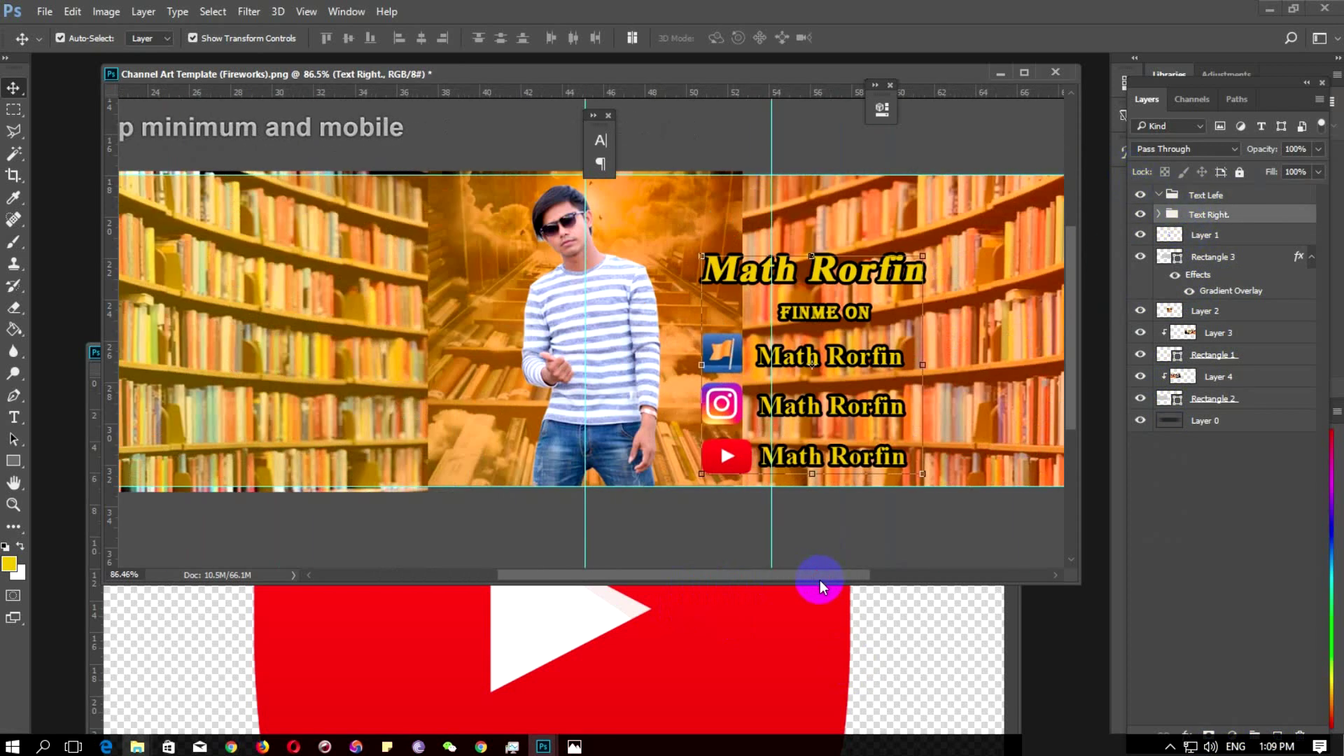
{"action": "left_click", "coordinate": [822, 316]}
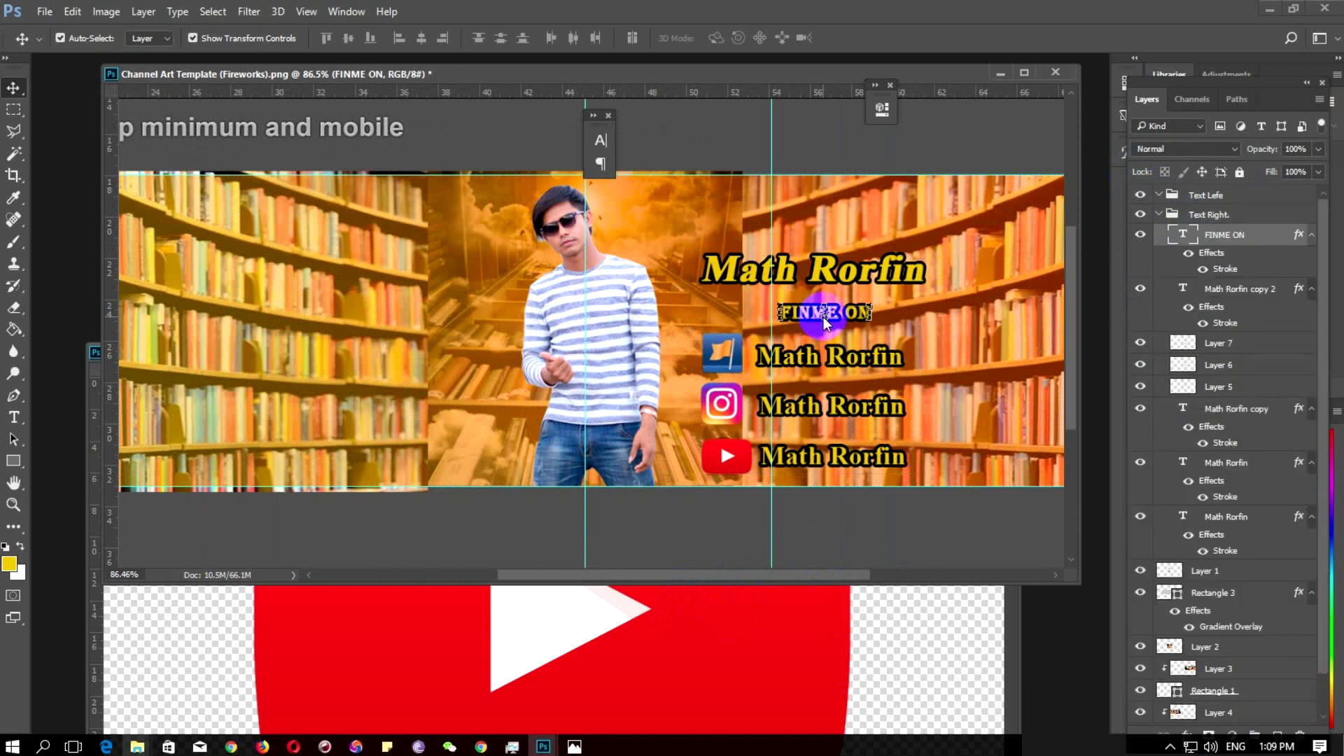
Duplicate the Math Rorfin title onto the left shelf inside Text Lefe, tilted about -4°
{"action": "left_click", "coordinate": [798, 269]}
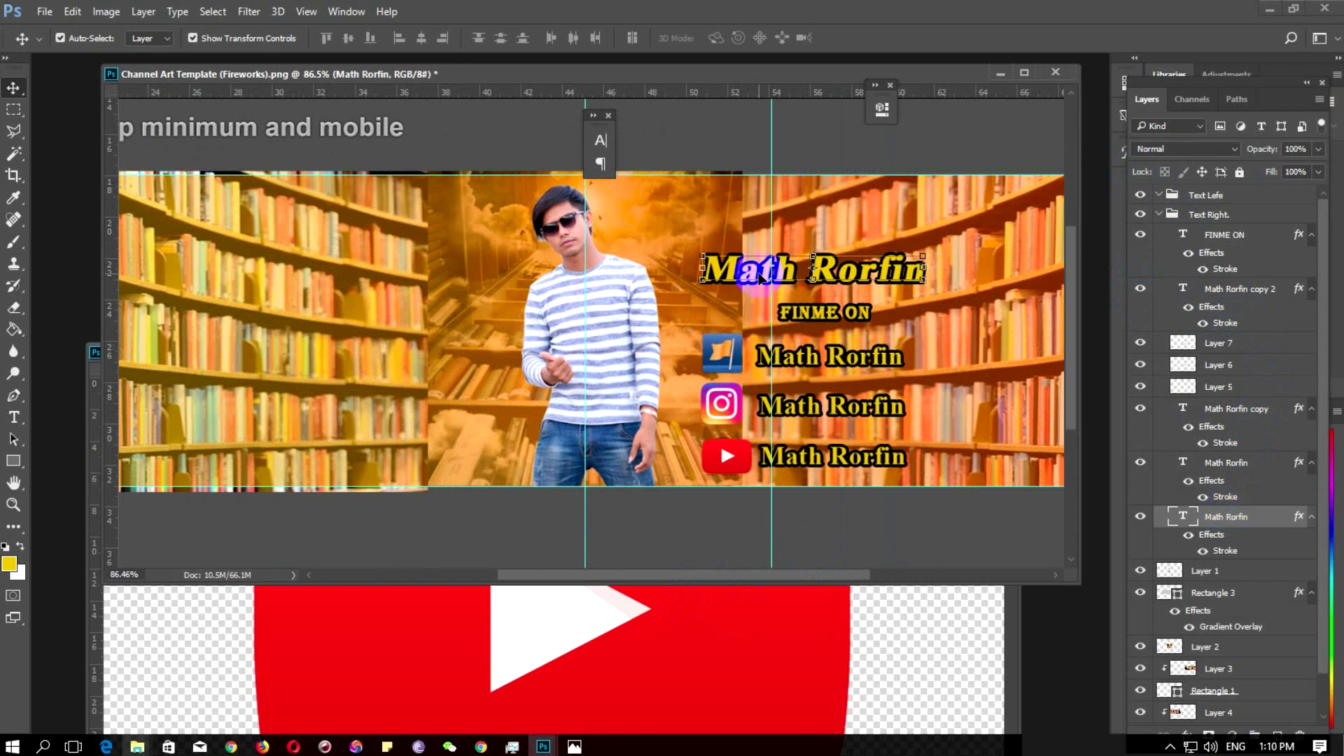
{"action": "left_click_drag", "start_coordinate": [759, 276], "coordinate": [276, 246]}
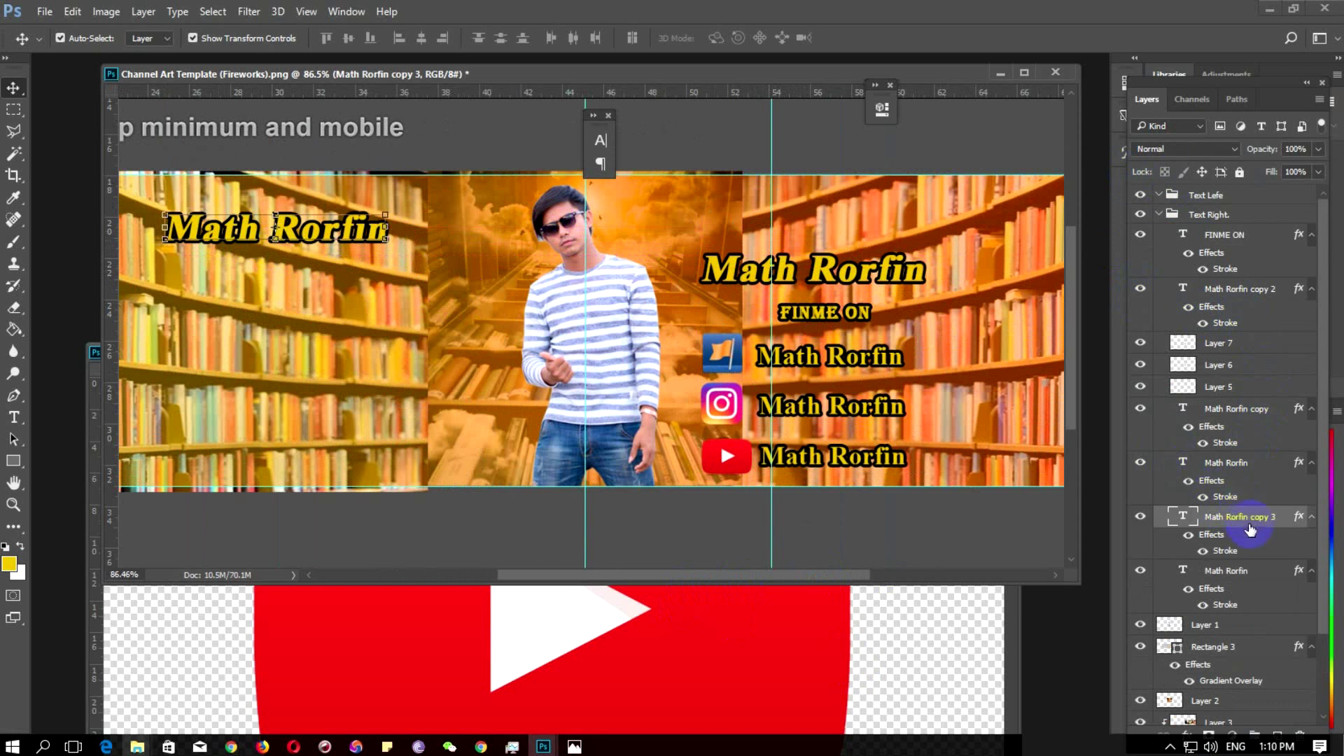
{"action": "left_click_drag", "start_coordinate": [1247, 522], "coordinate": [1211, 214]}
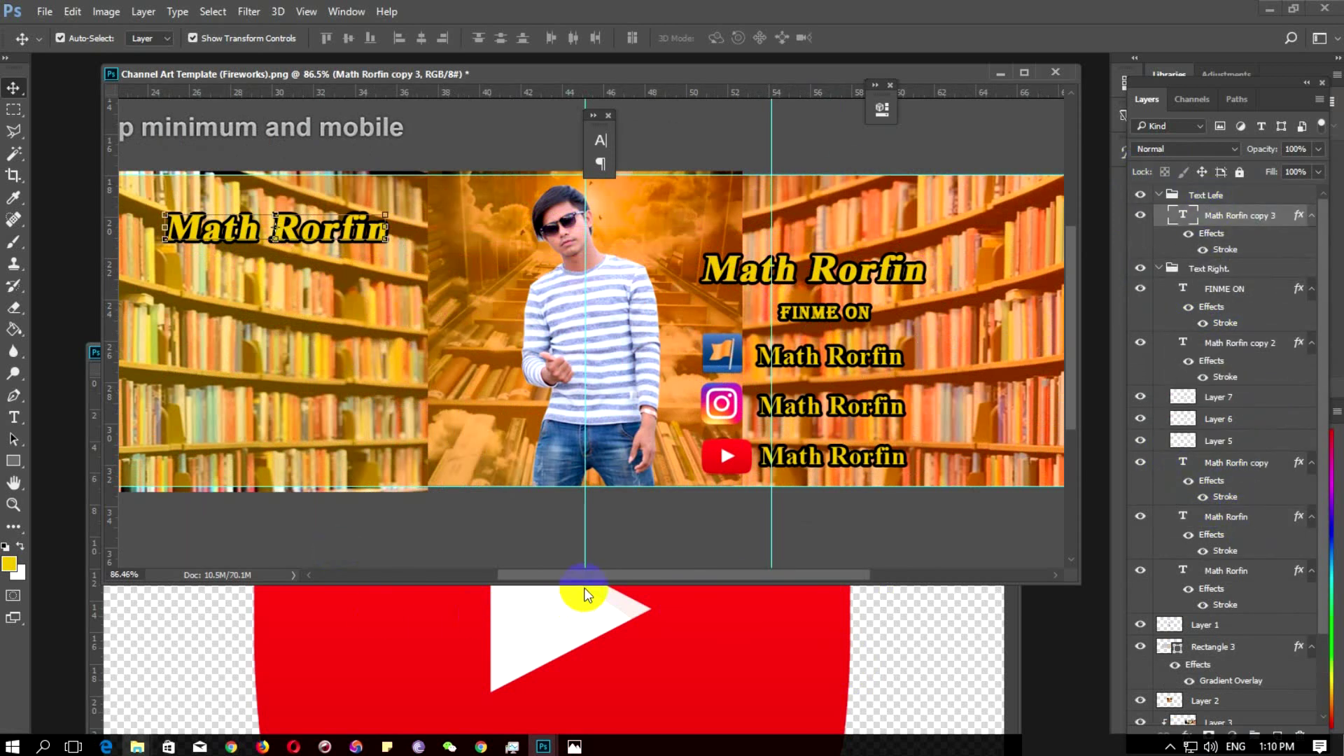
{"action": "left_click_drag", "start_coordinate": [591, 574], "coordinate": [490, 574]}
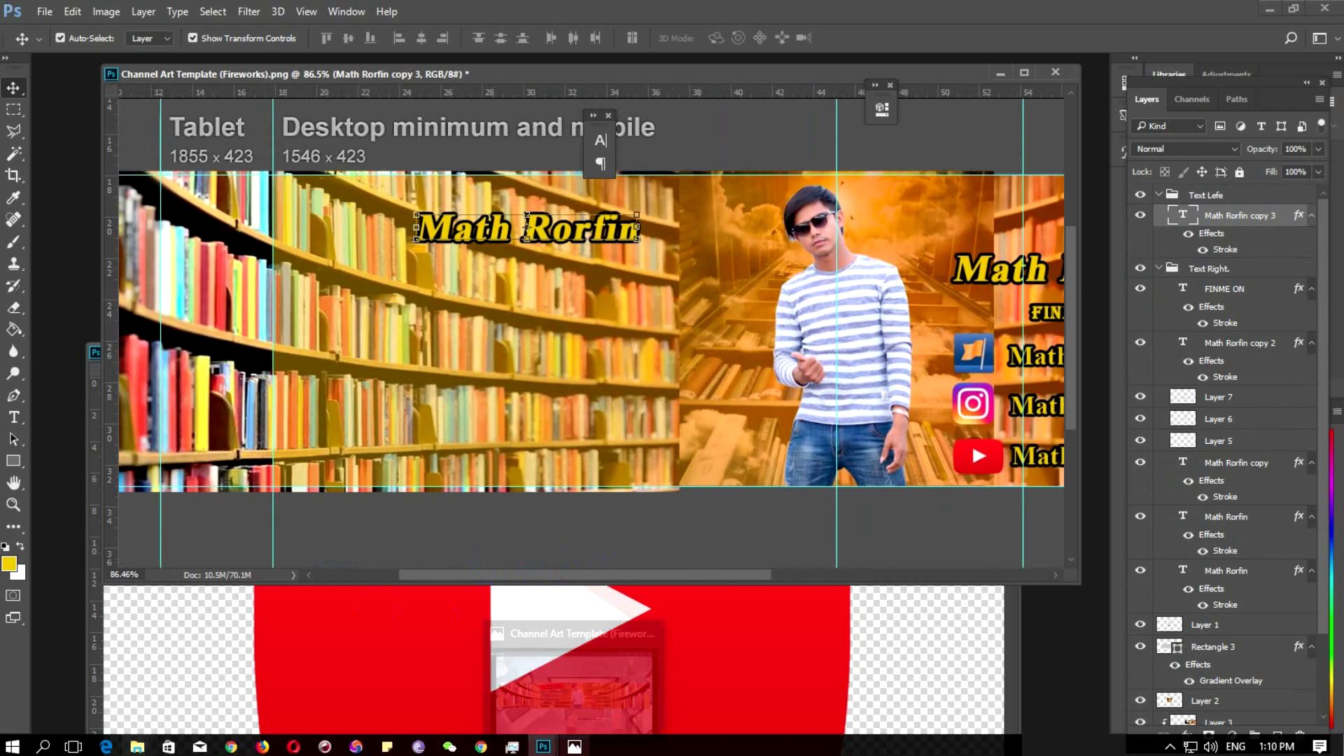
{"action": "left_click_drag", "start_coordinate": [571, 225], "coordinate": [545, 225]}
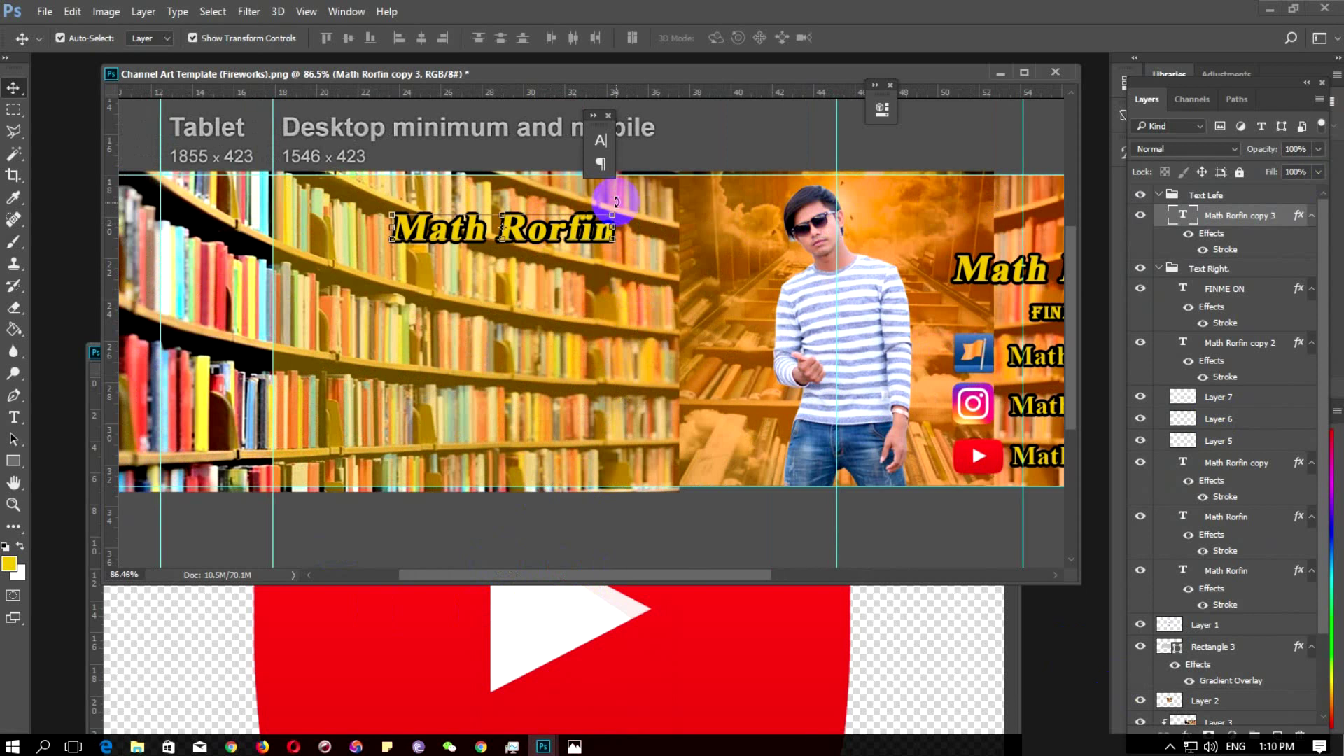
{"action": "left_click_drag", "start_coordinate": [627, 205], "coordinate": [624, 195]}
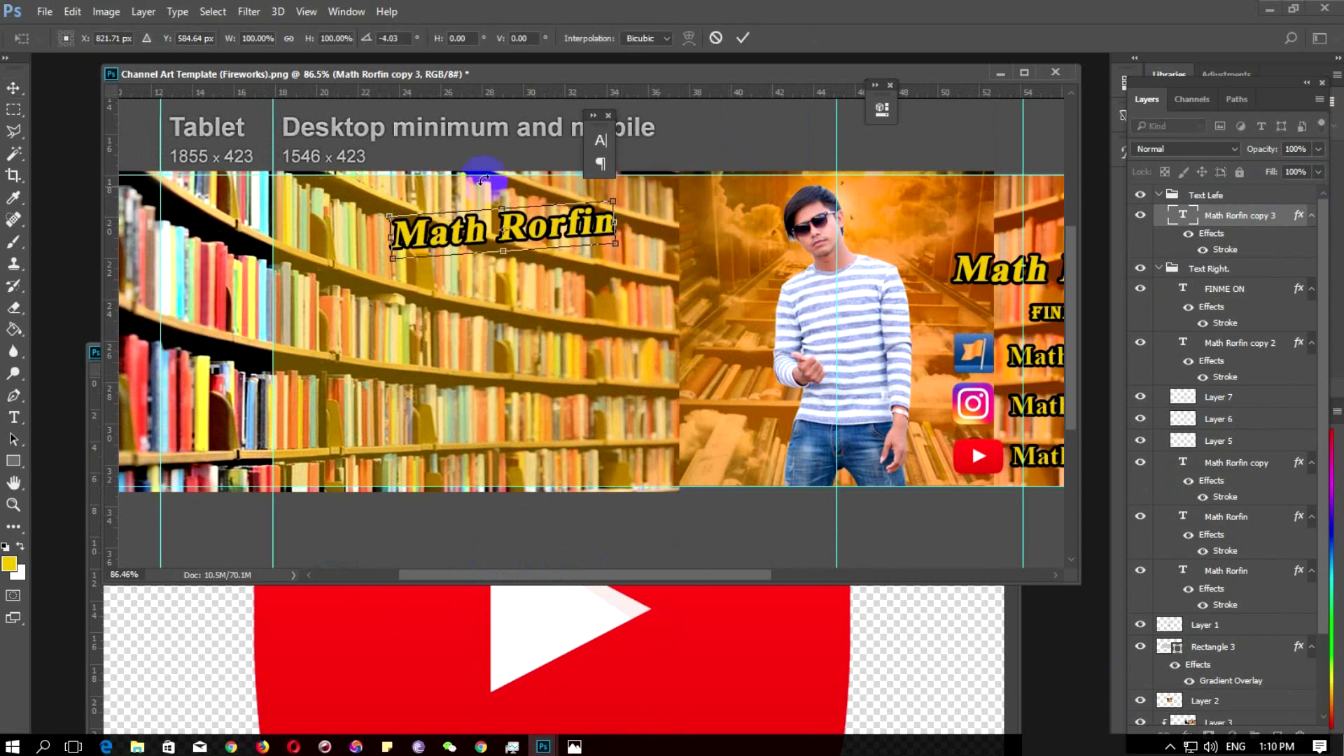
{"action": "left_click", "coordinate": [743, 38]}
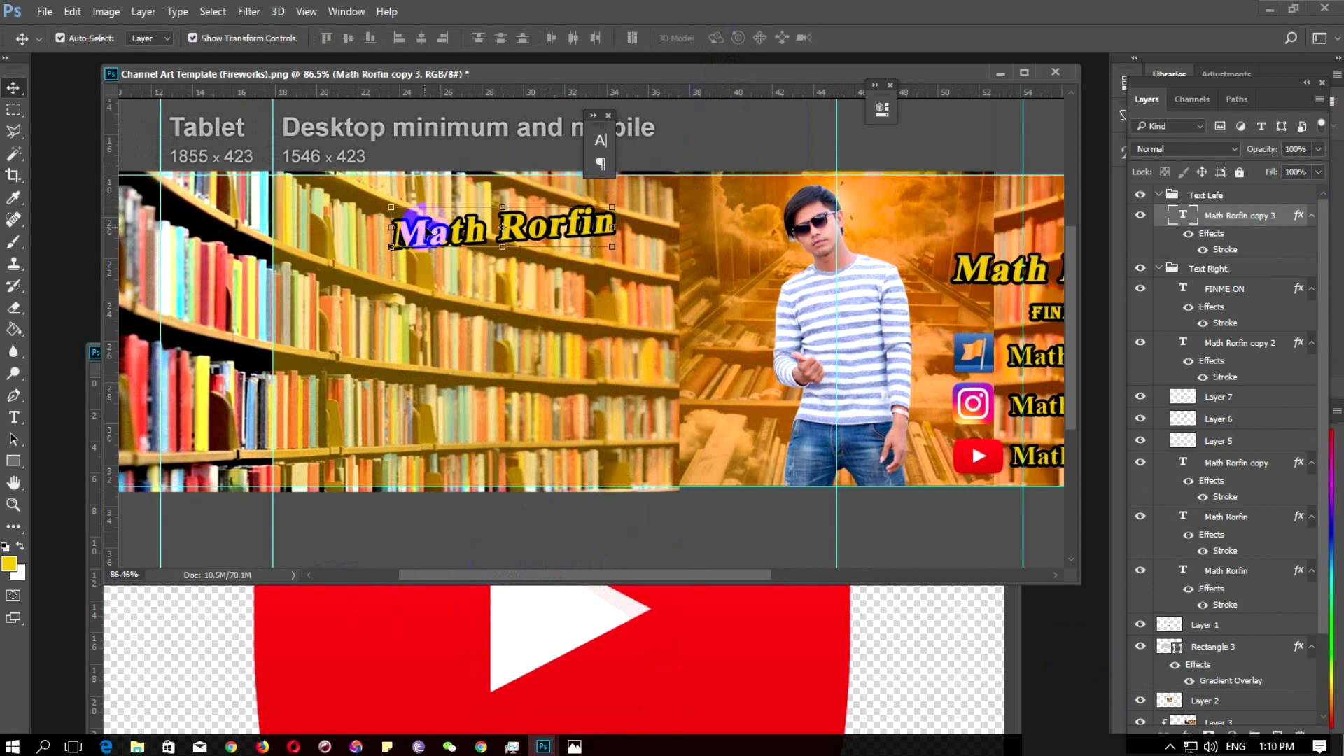
Prefix the left title with a dash and recolour all its text near-white
{"action": "double_click", "coordinate": [402, 235]}
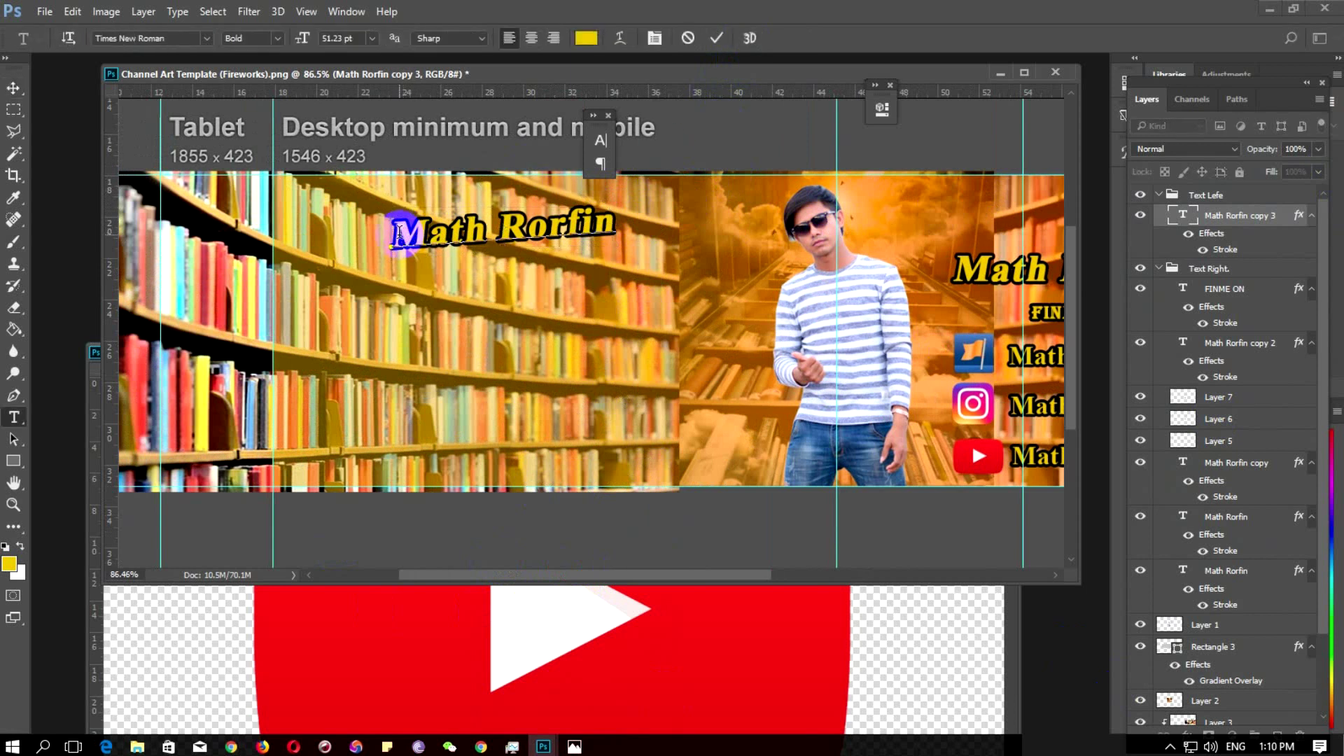
{"action": "type", "text": "-"}
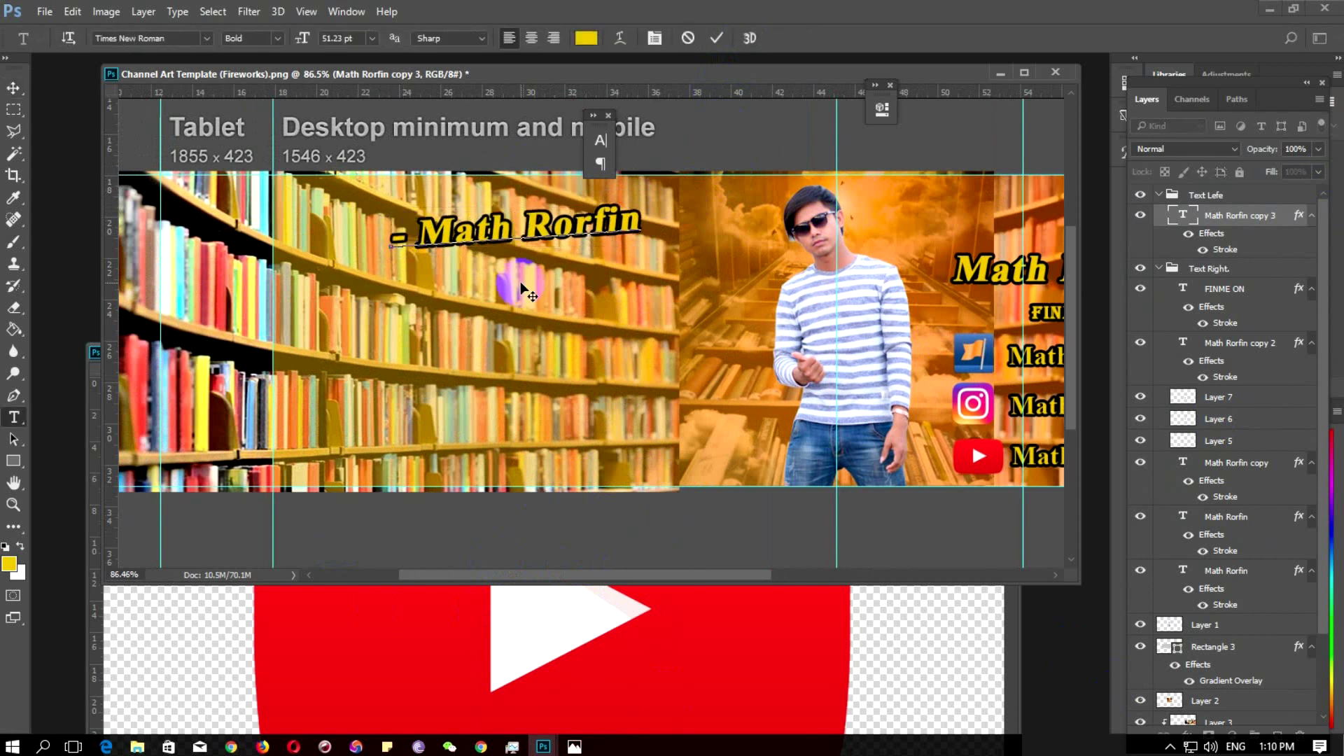
{"action": "left_click_drag", "start_coordinate": [392, 236], "coordinate": [525, 572]}
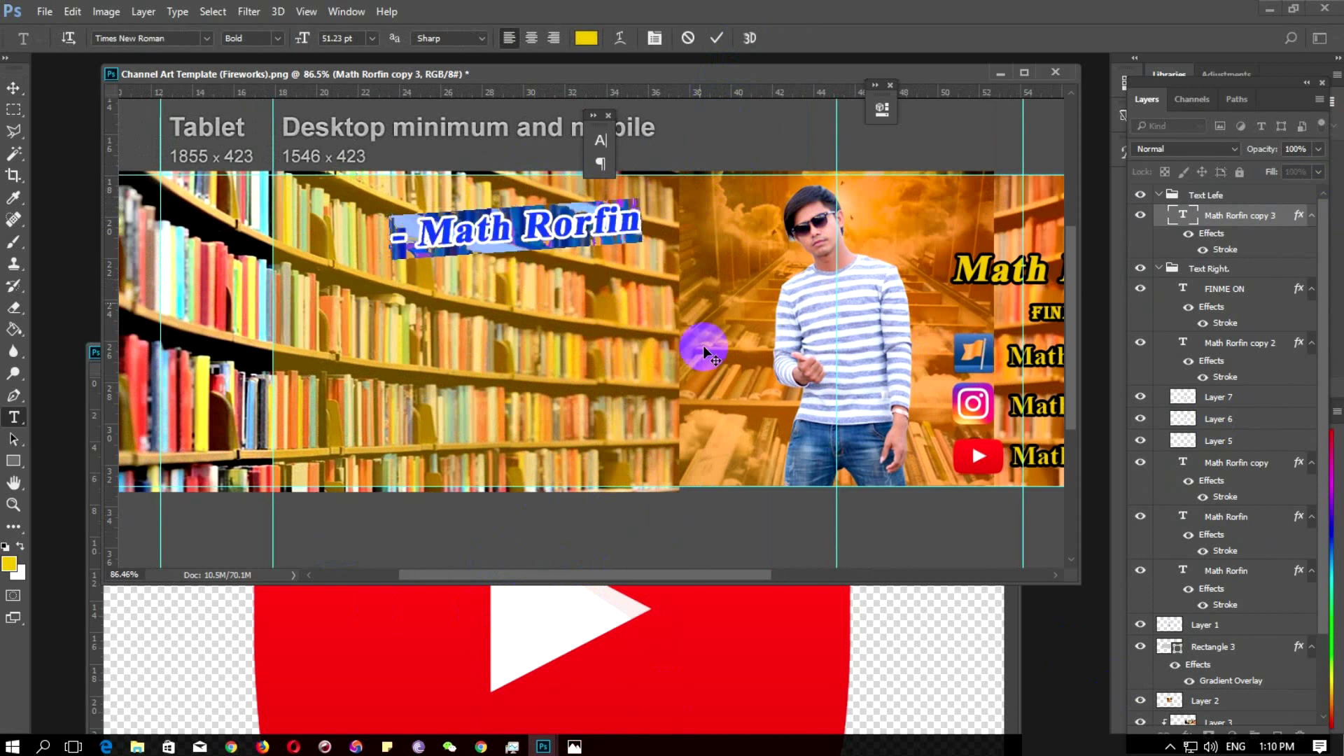
{"action": "left_click", "coordinate": [586, 38]}
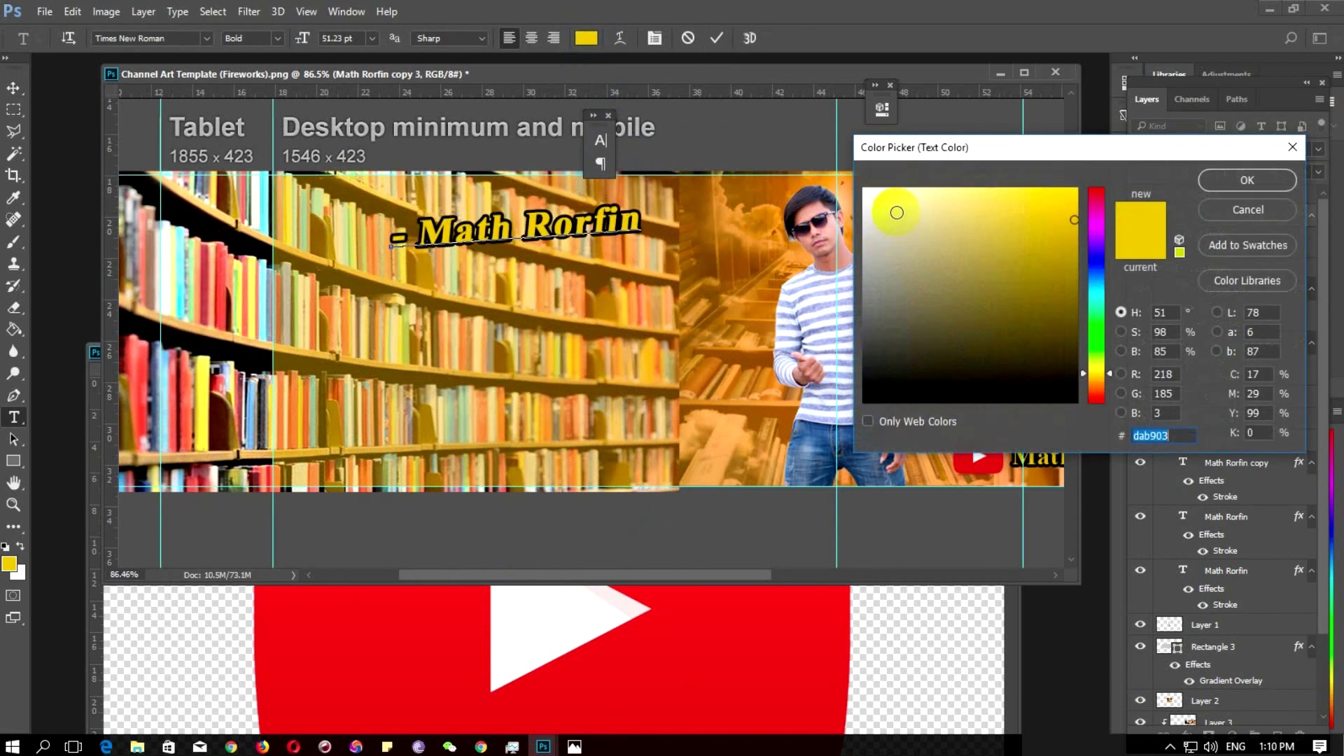
{"action": "left_click", "coordinate": [866, 192]}
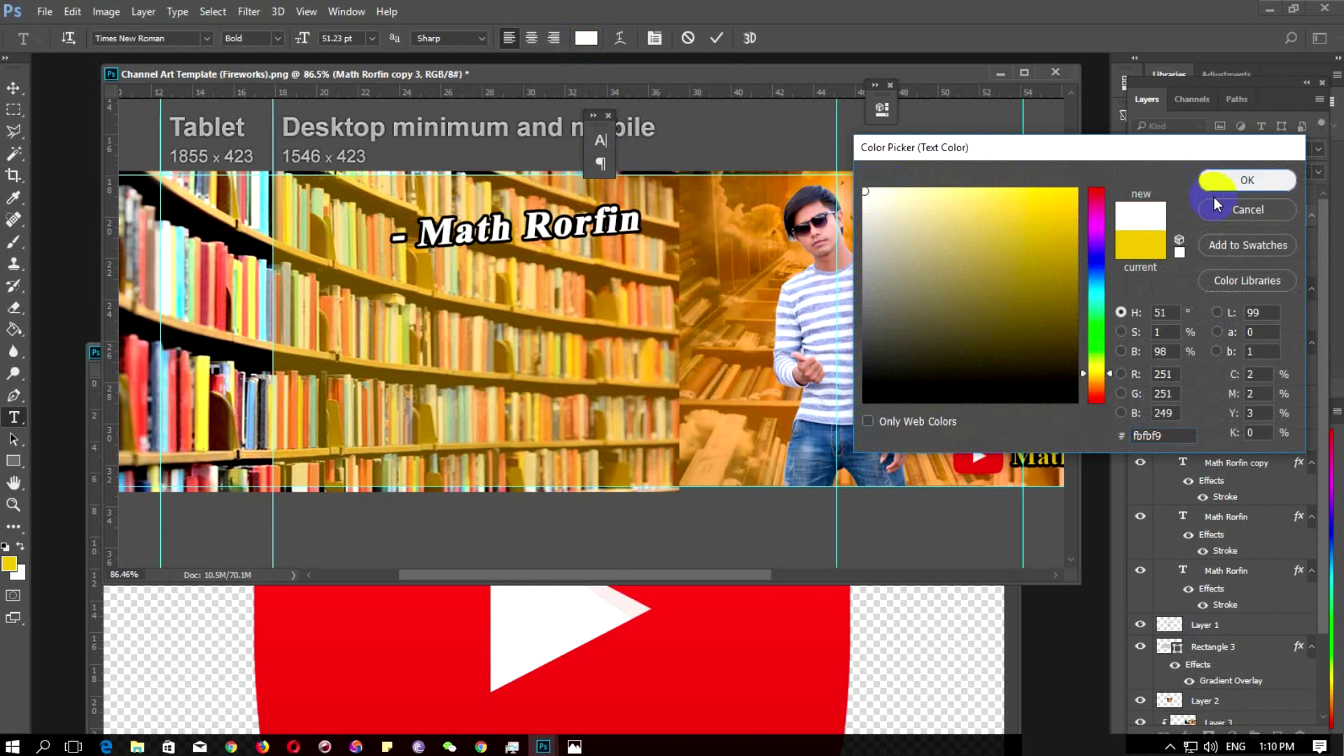
{"action": "left_click", "coordinate": [1247, 180]}
{"action": "left_click", "coordinate": [11, 85]}
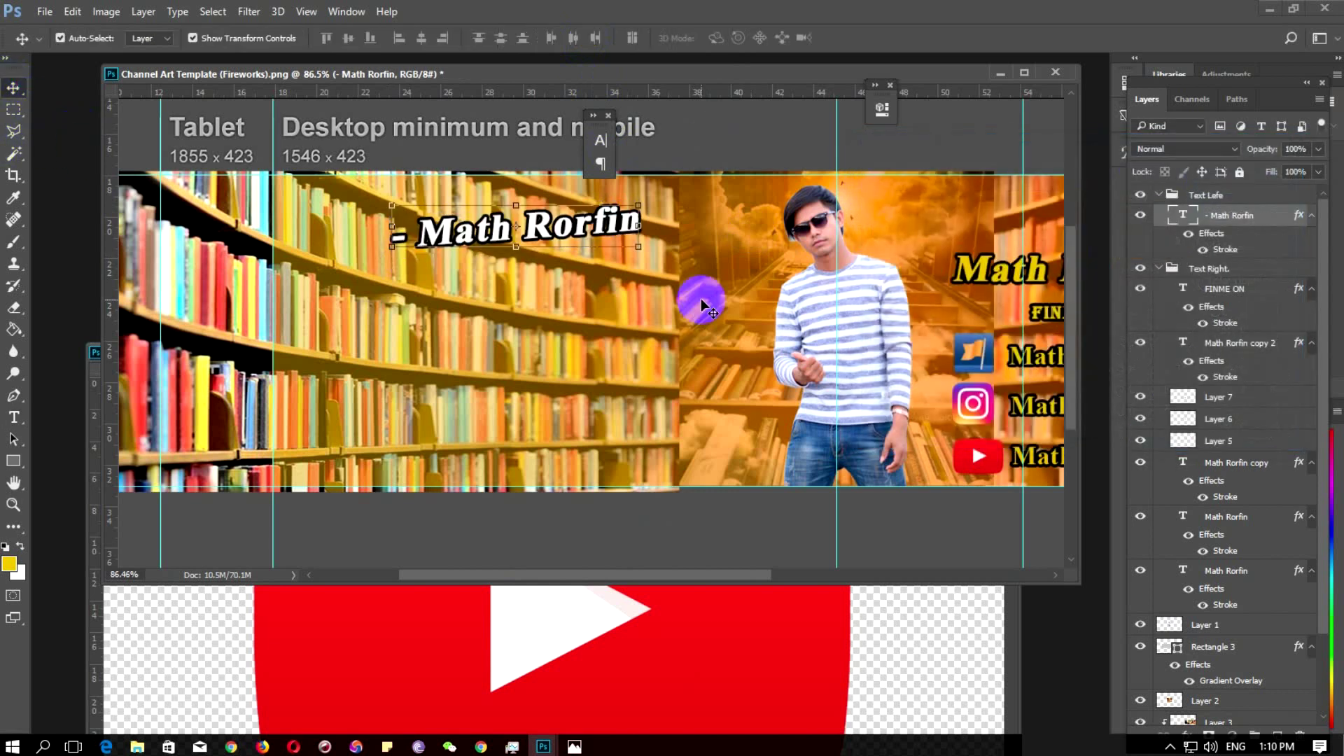
Draw a red-filled rectangle over the left '- Math Rorfin' title
{"action": "left_click", "coordinate": [12, 460]}
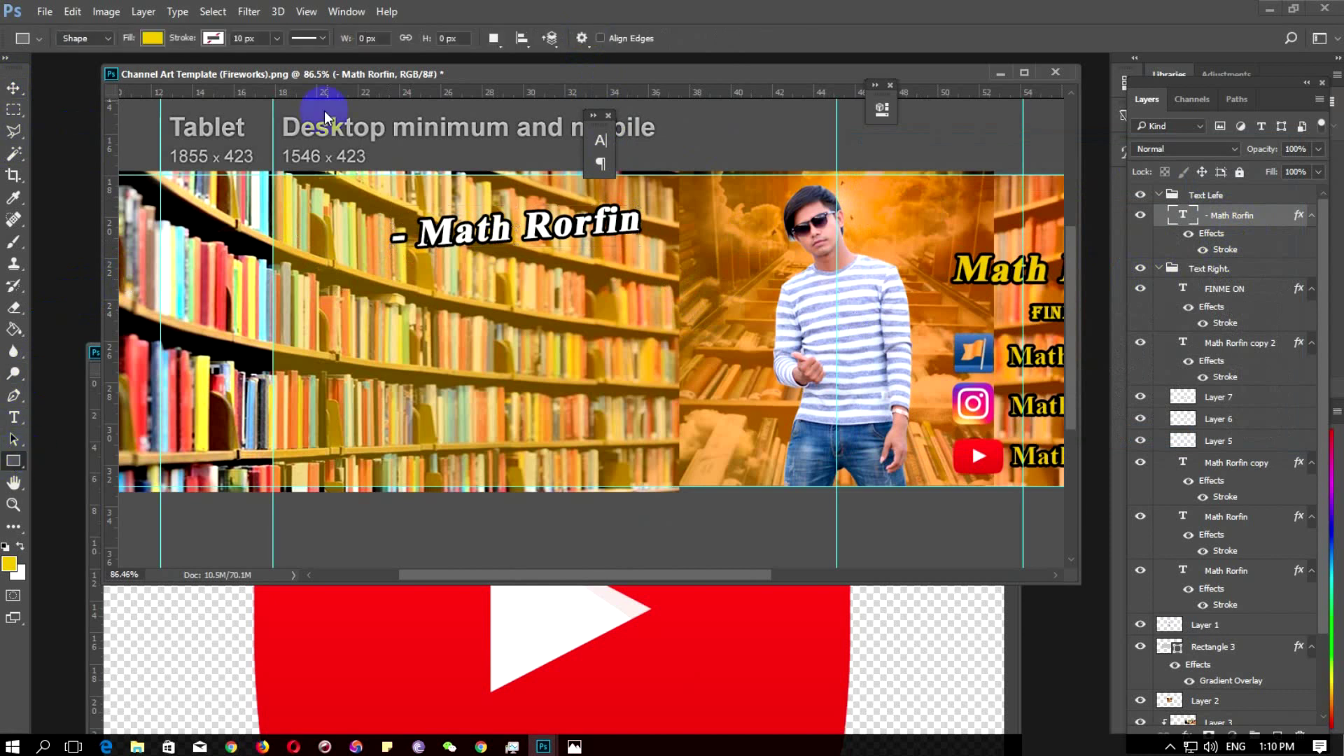
{"action": "left_click", "coordinate": [154, 38]}
{"action": "left_click", "coordinate": [73, 146]}
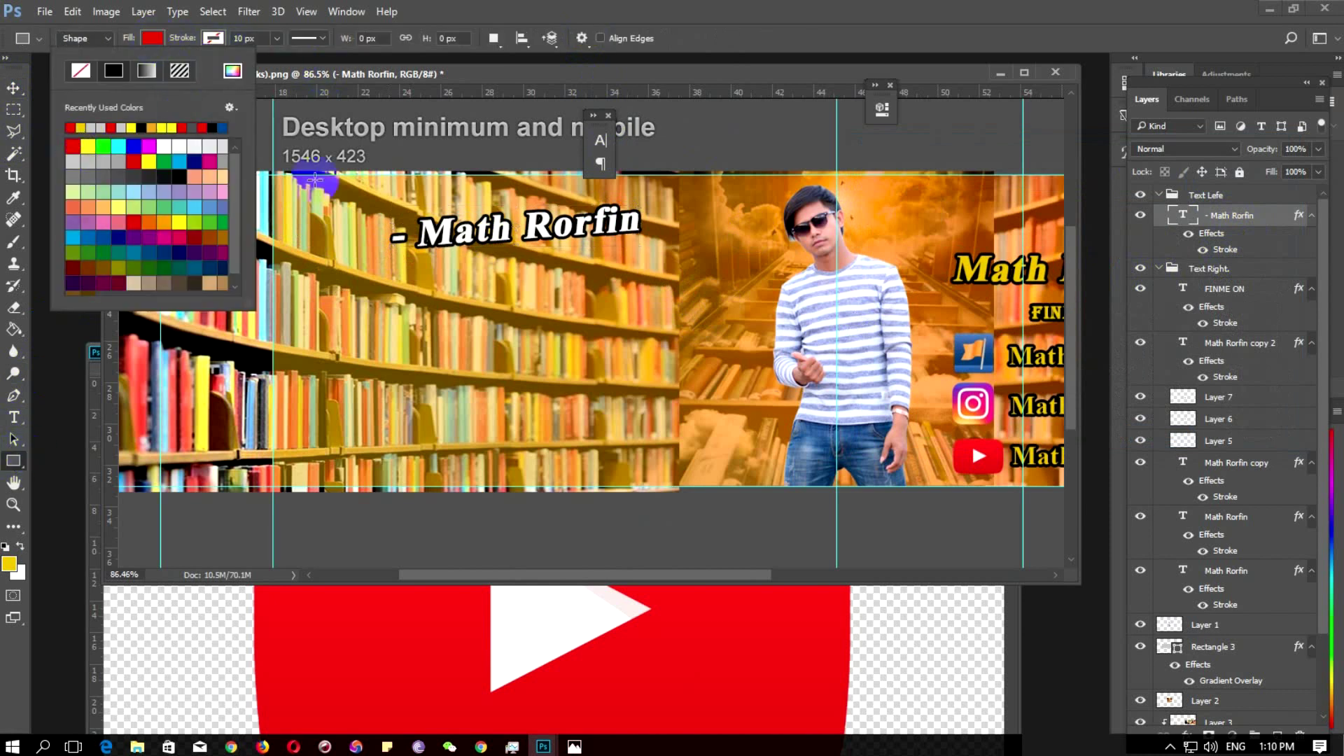
{"action": "left_click_drag", "start_coordinate": [384, 209], "coordinate": [654, 269]}
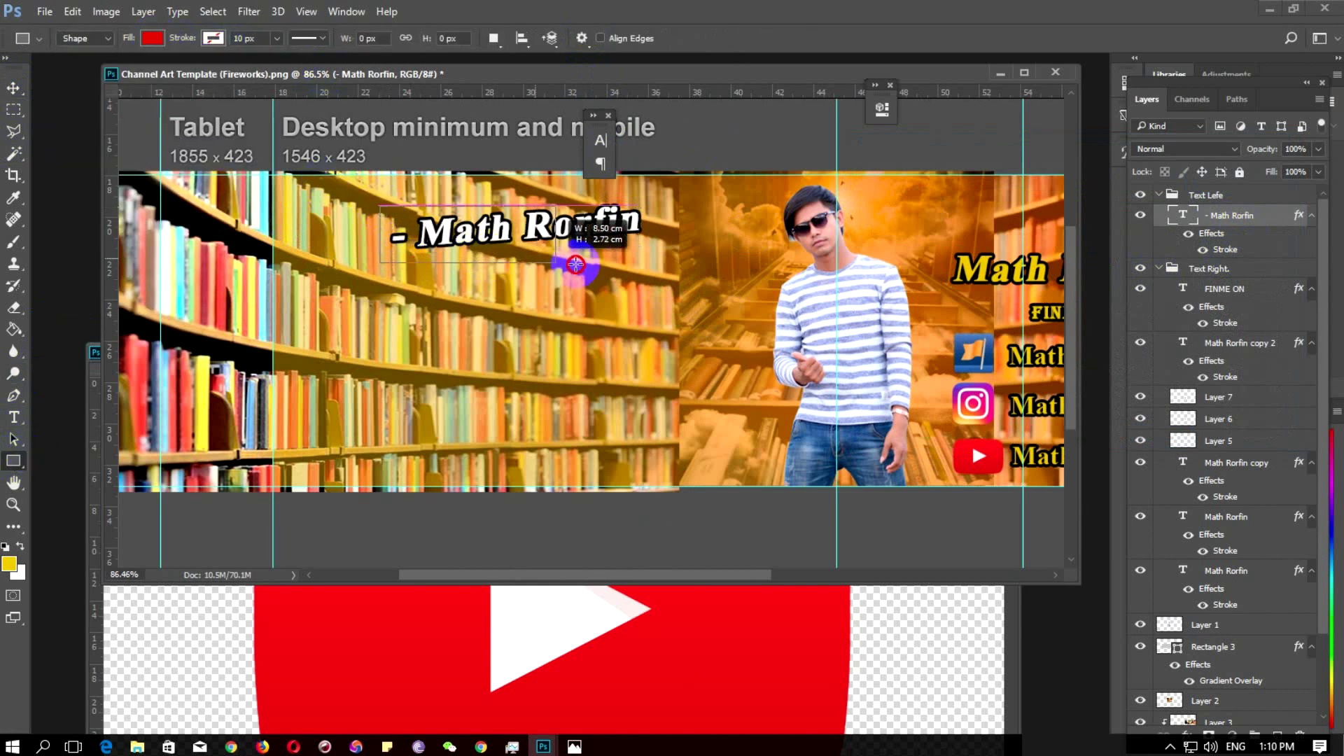
{"action": "left_click_drag", "start_coordinate": [654, 269], "coordinate": [659, 269]}
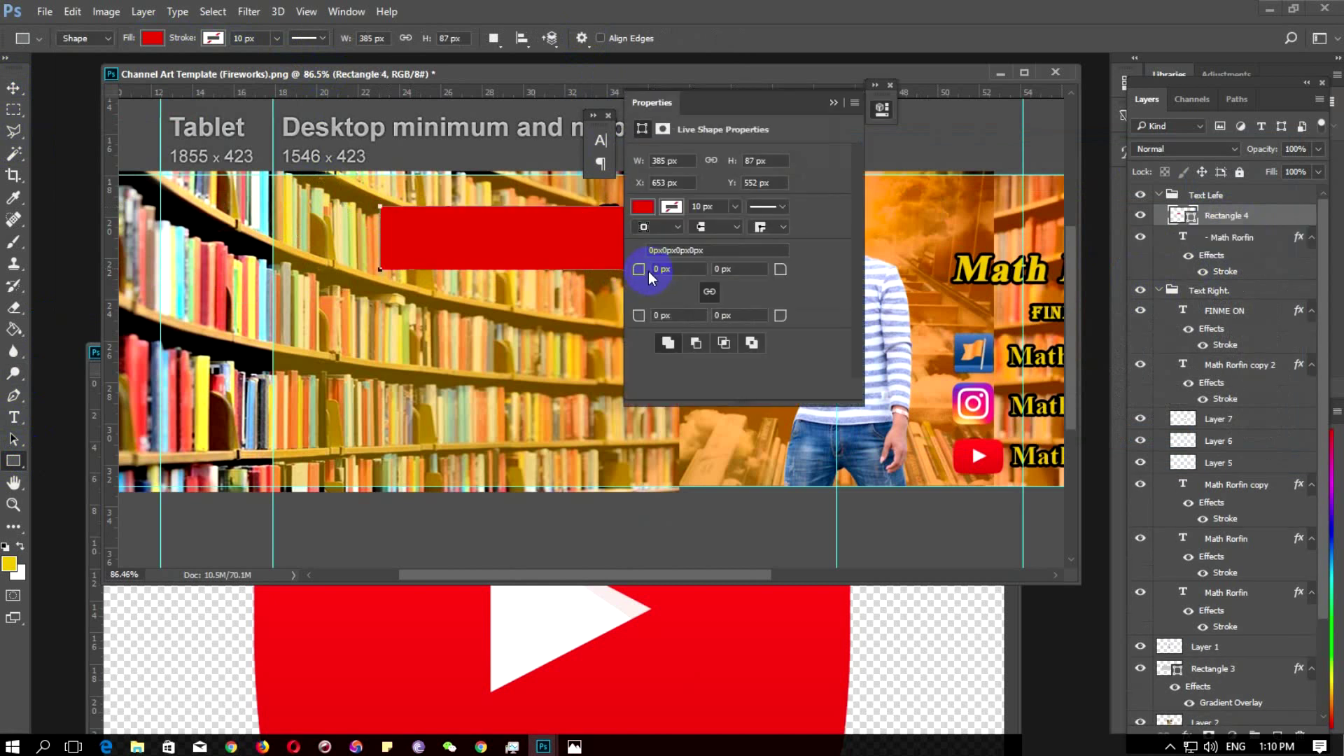
Tilt the red rectangle to match the title and move its layer behind the text
{"action": "left_click", "coordinate": [14, 87]}
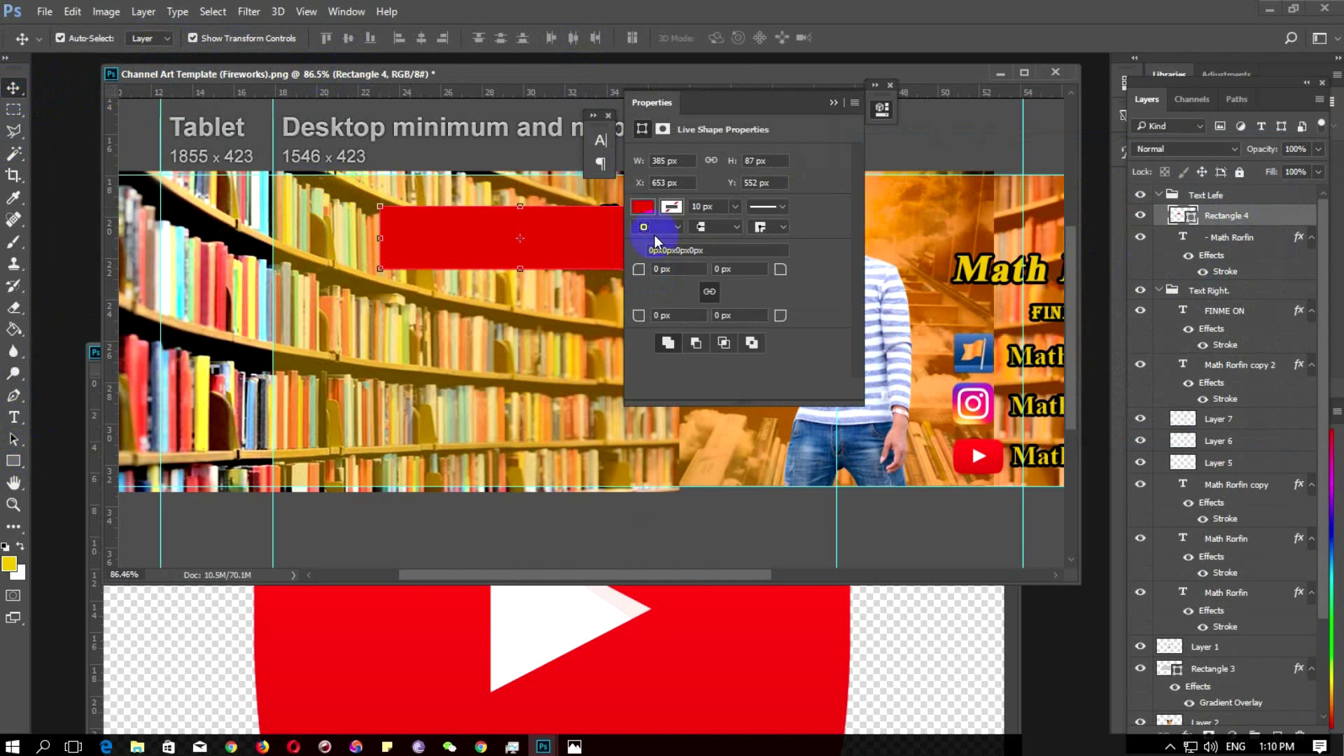
{"action": "left_click", "coordinate": [832, 103]}
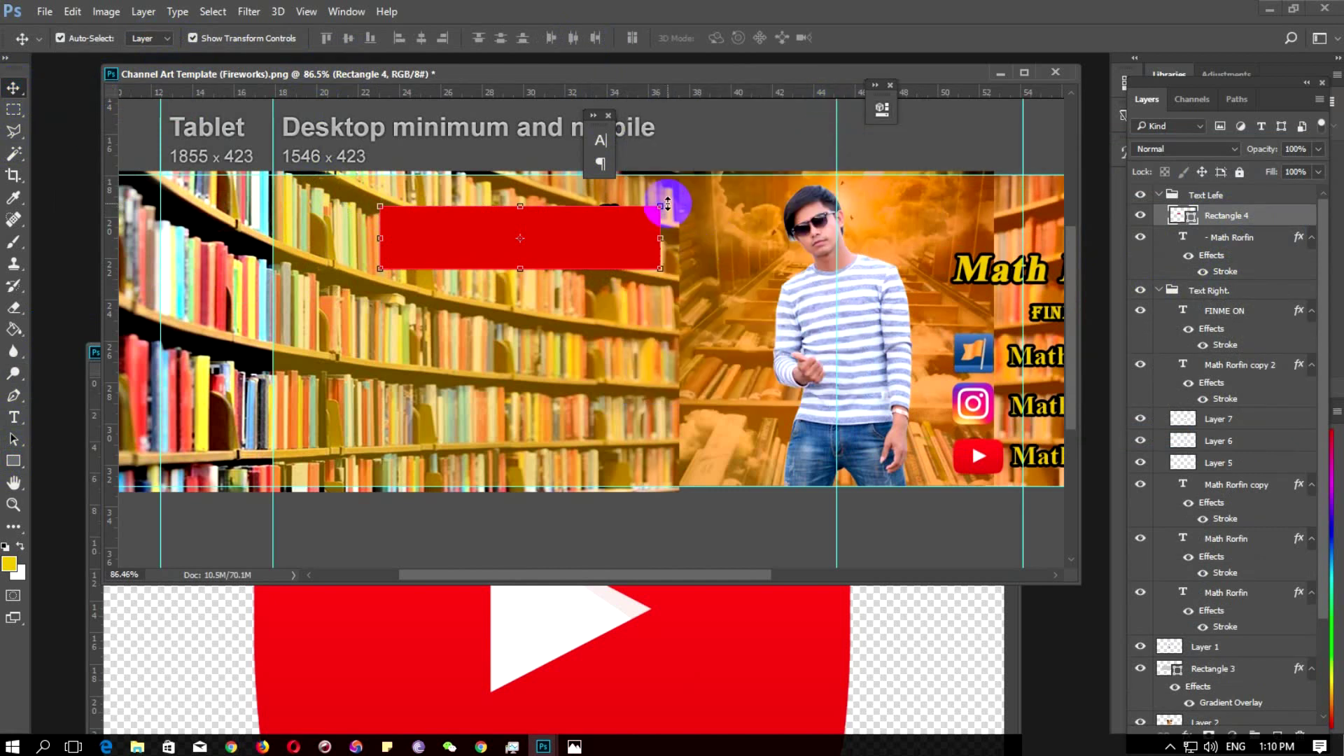
{"action": "key", "text": "ctrl+t"}
{"action": "left_click_drag", "start_coordinate": [674, 203], "coordinate": [667, 182]}
{"action": "left_click", "coordinate": [743, 38]}
{"action": "left_click_drag", "start_coordinate": [1233, 218], "coordinate": [1233, 275]}
{"action": "key", "text": "Up"}
{"action": "key", "text": "Up"}
{"action": "key", "text": "Up"}
{"action": "key", "text": "Up"}
{"action": "key", "text": "Up"}
{"action": "key", "text": "Up"}
{"action": "left_click_drag", "start_coordinate": [683, 181], "coordinate": [688, 187]}
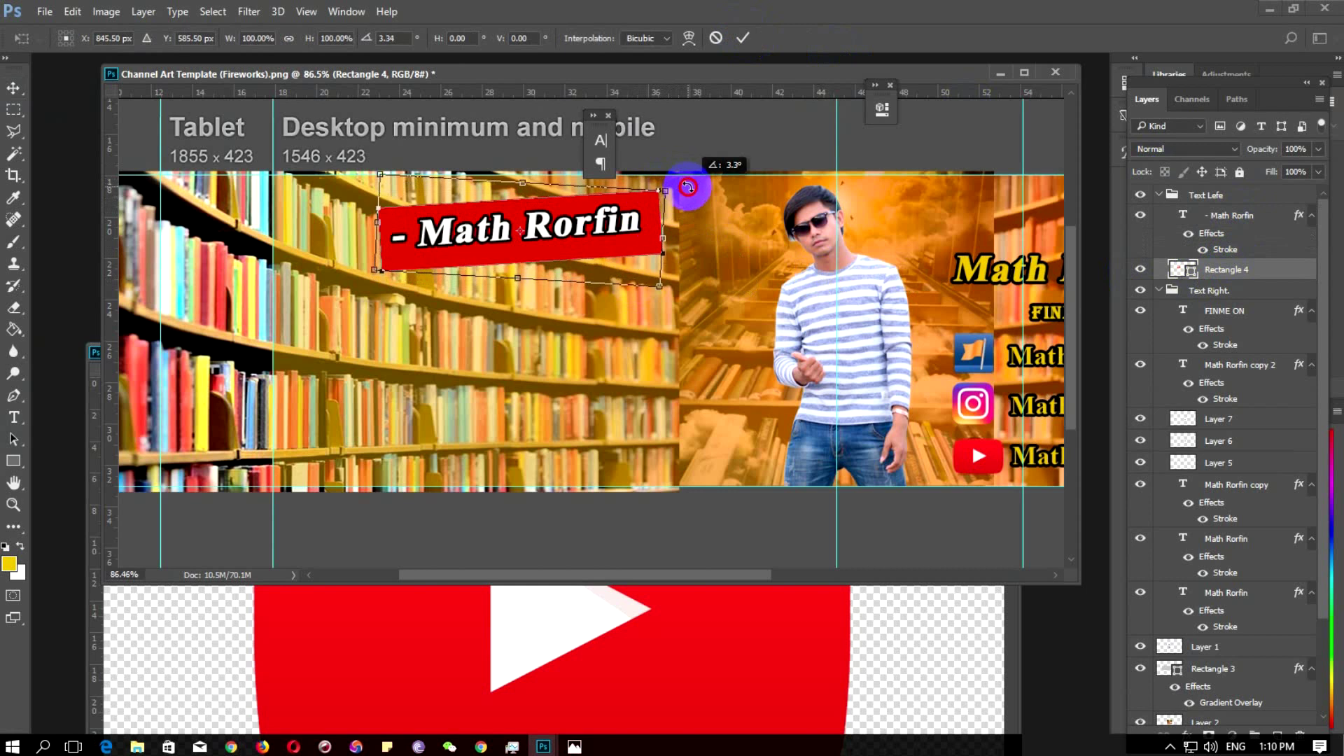
{"action": "key", "text": "Up"}
{"action": "key", "text": "Up"}
{"action": "key", "text": "Up"}
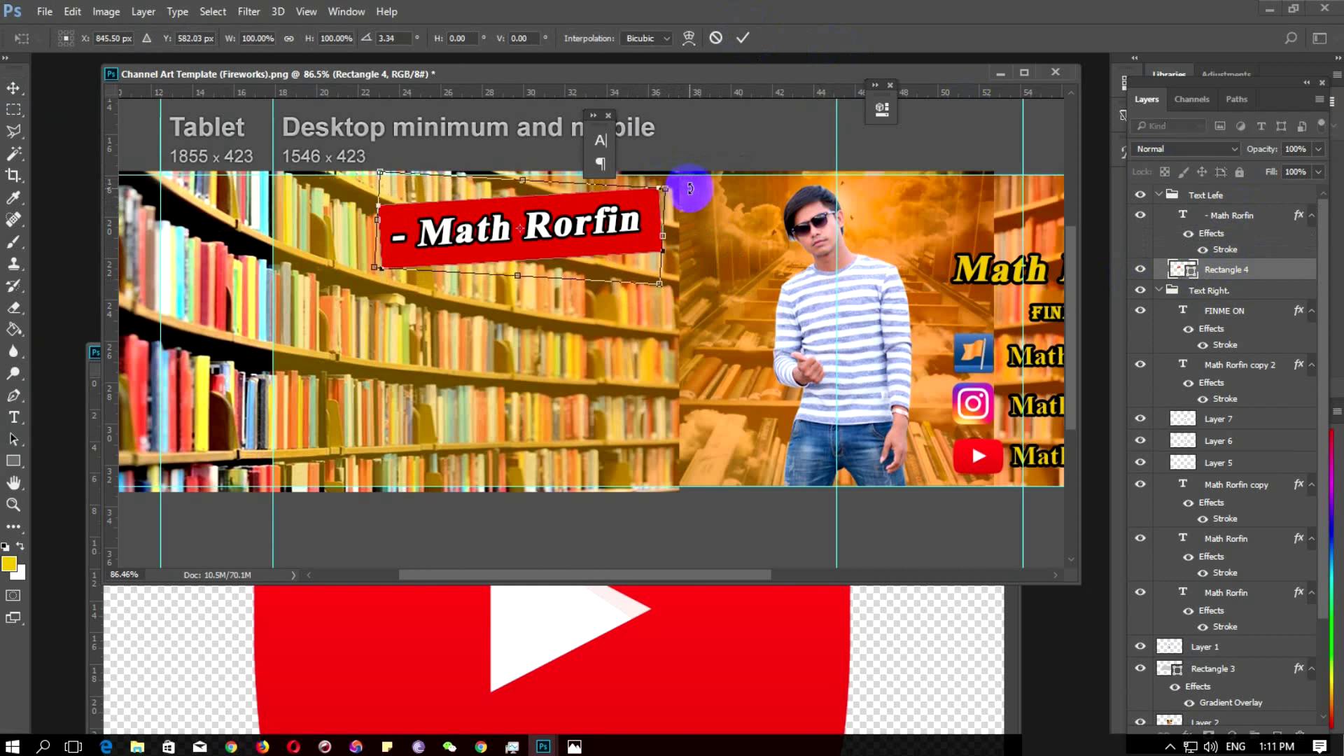
{"action": "key", "text": "Down"}
{"action": "key", "text": "Down"}
{"action": "key", "text": "Down"}
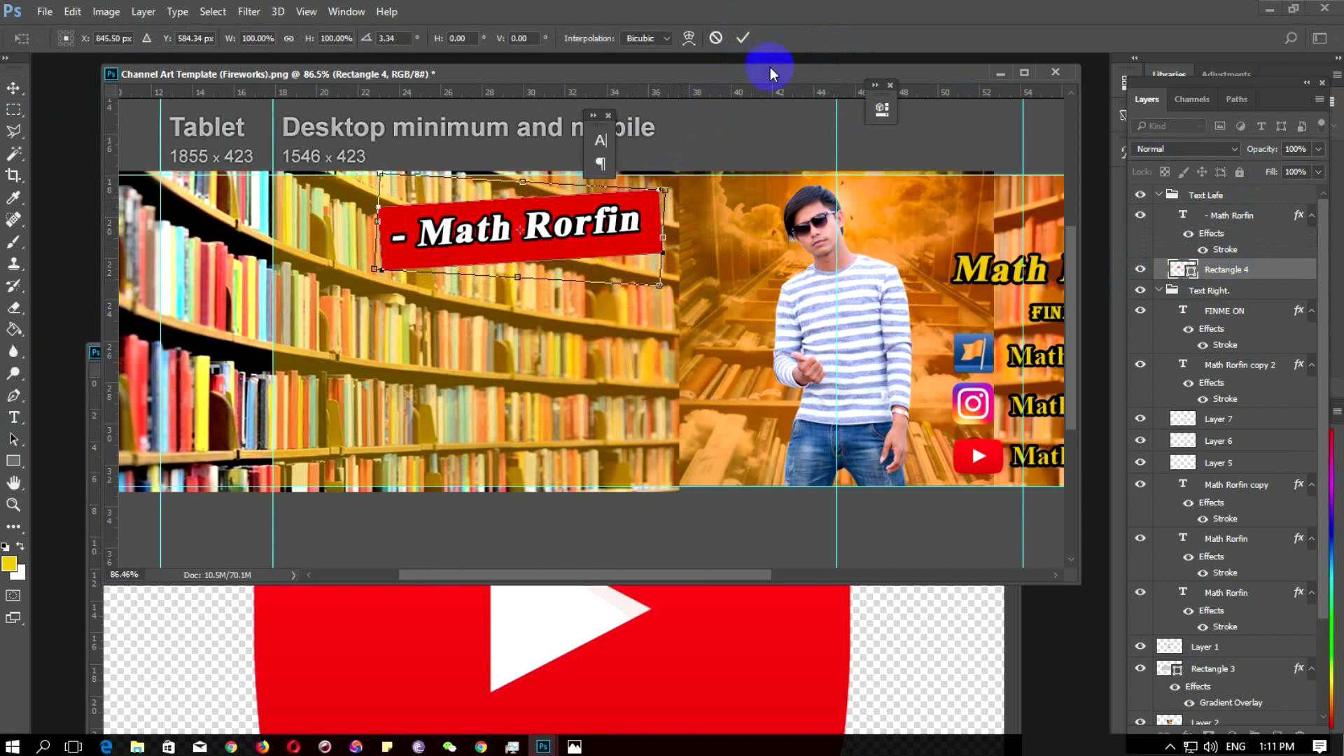
{"action": "left_click", "coordinate": [745, 40]}
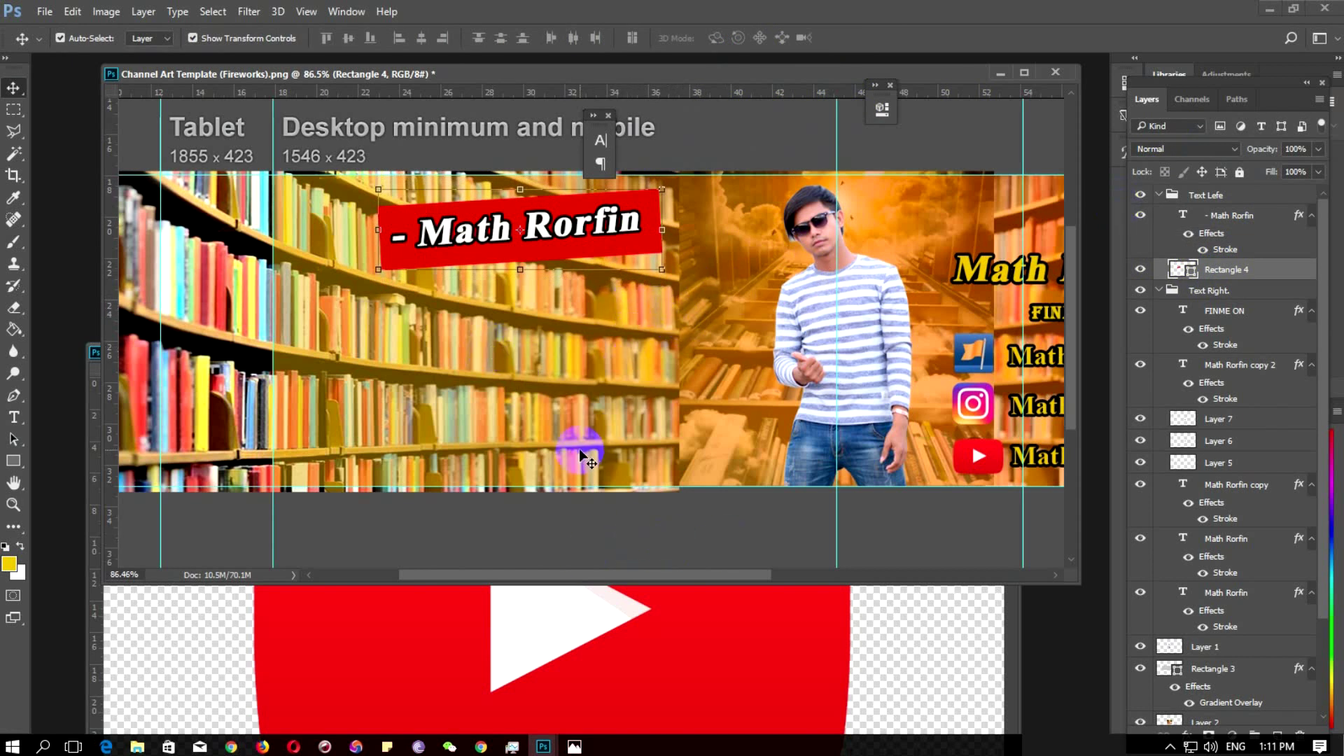
Trim Rectangle 2 slightly at its bottom and top edges
{"action": "scroll", "coordinate": [579, 455], "scroll_direction": "down", "scroll_amount": 2}
{"action": "scroll", "coordinate": [576, 436], "scroll_direction": "down", "scroll_amount": 2}
{"action": "left_click", "coordinate": [539, 442]}
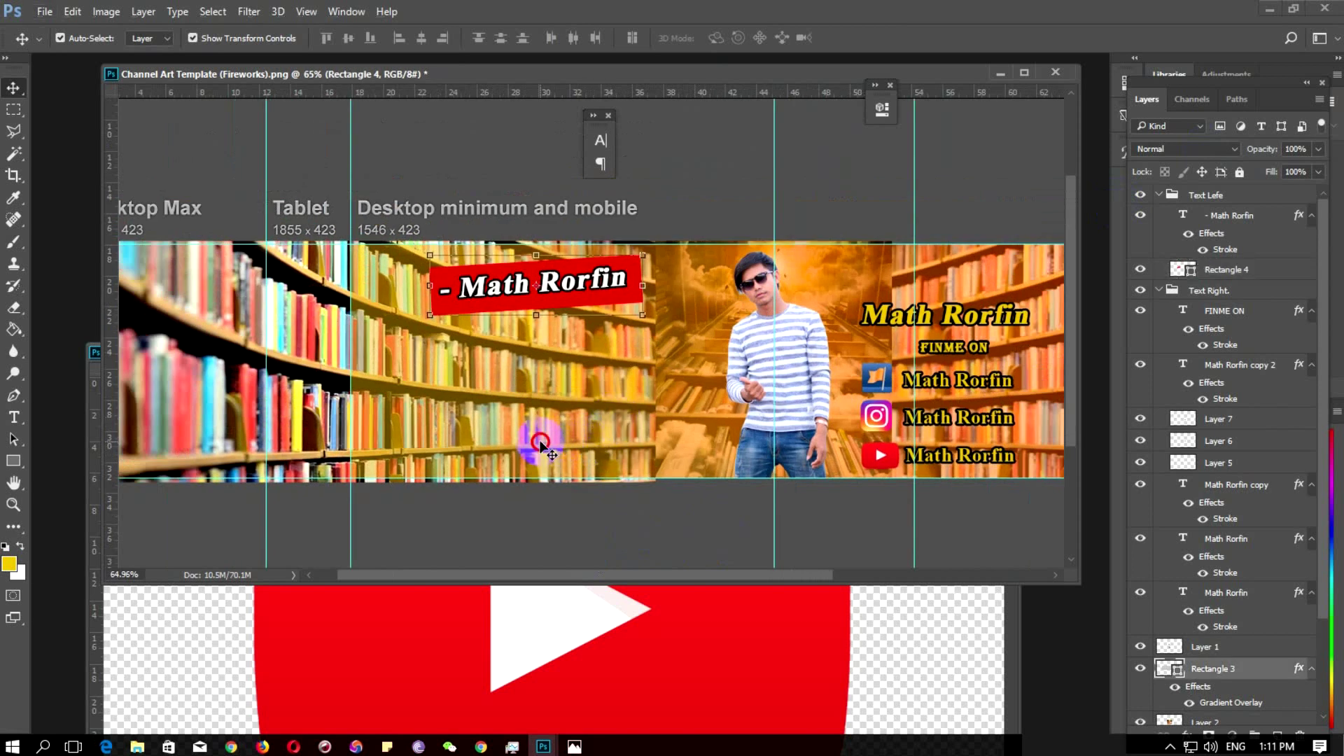
{"action": "type", "text": "47"}
{"action": "left_click", "coordinate": [395, 455]}
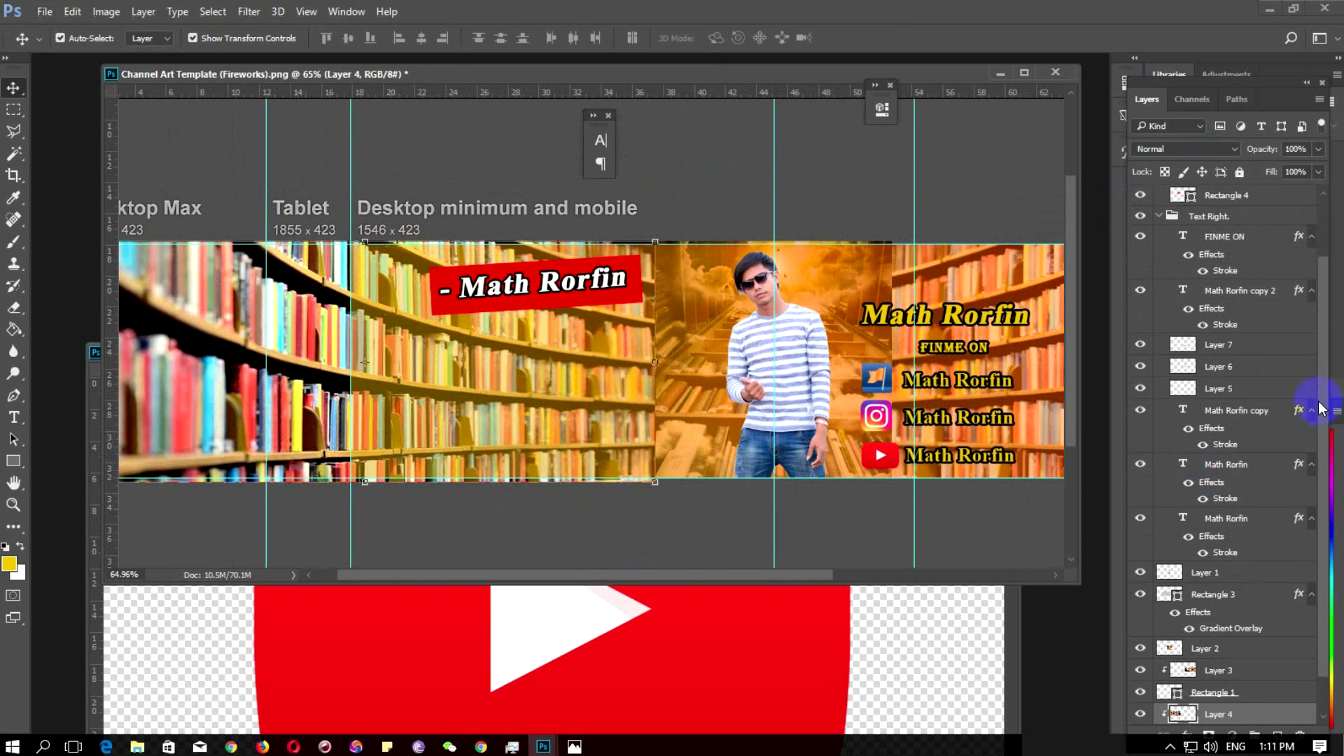
{"action": "scroll", "coordinate": [1320, 409], "scroll_direction": "down", "scroll_amount": 2}
{"action": "left_click", "coordinate": [1207, 692]}
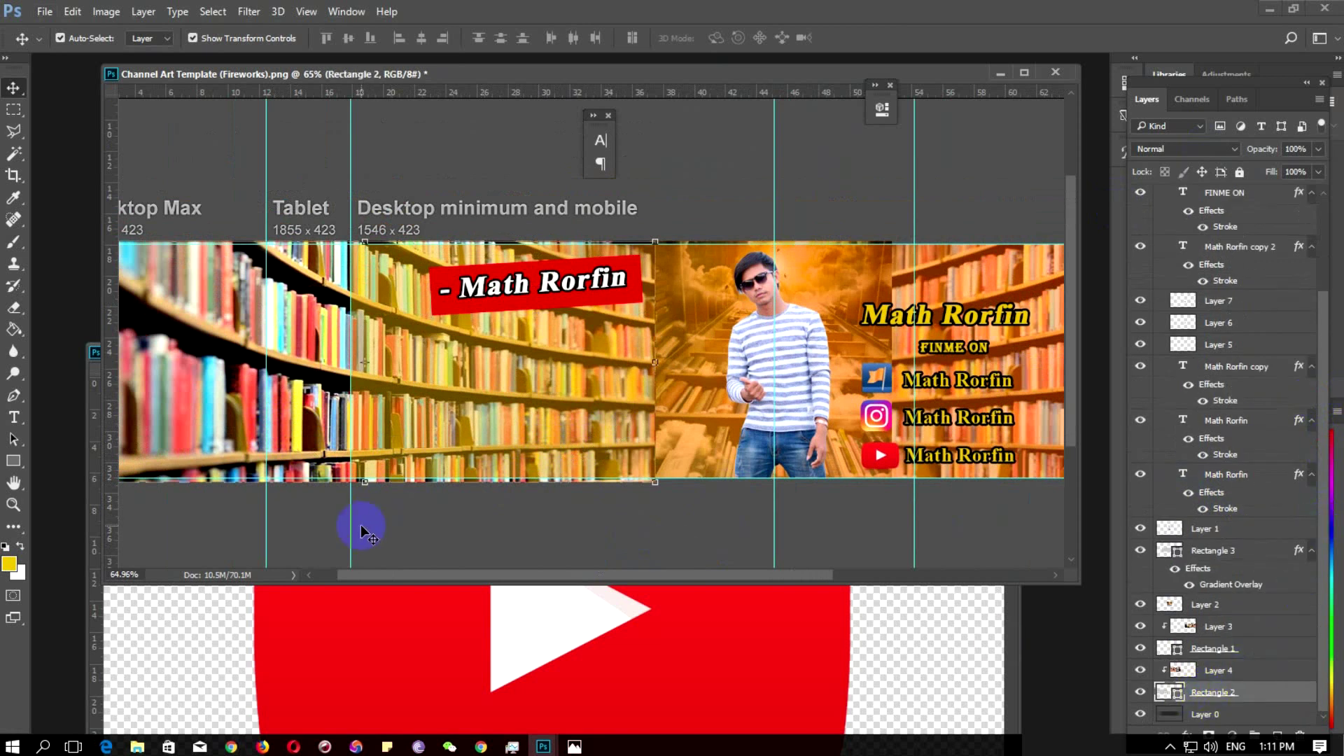
{"action": "left_click_drag", "start_coordinate": [365, 481], "coordinate": [365, 477]}
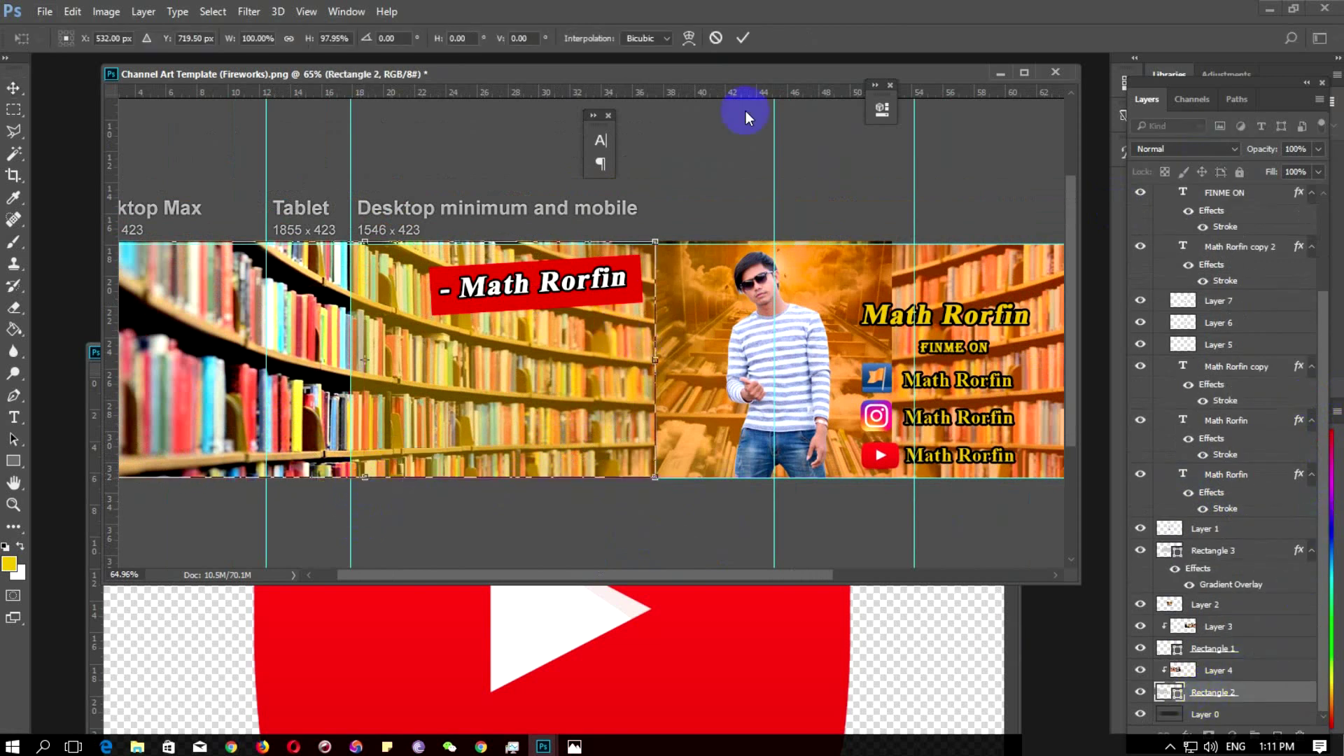
{"action": "left_click", "coordinate": [744, 38]}
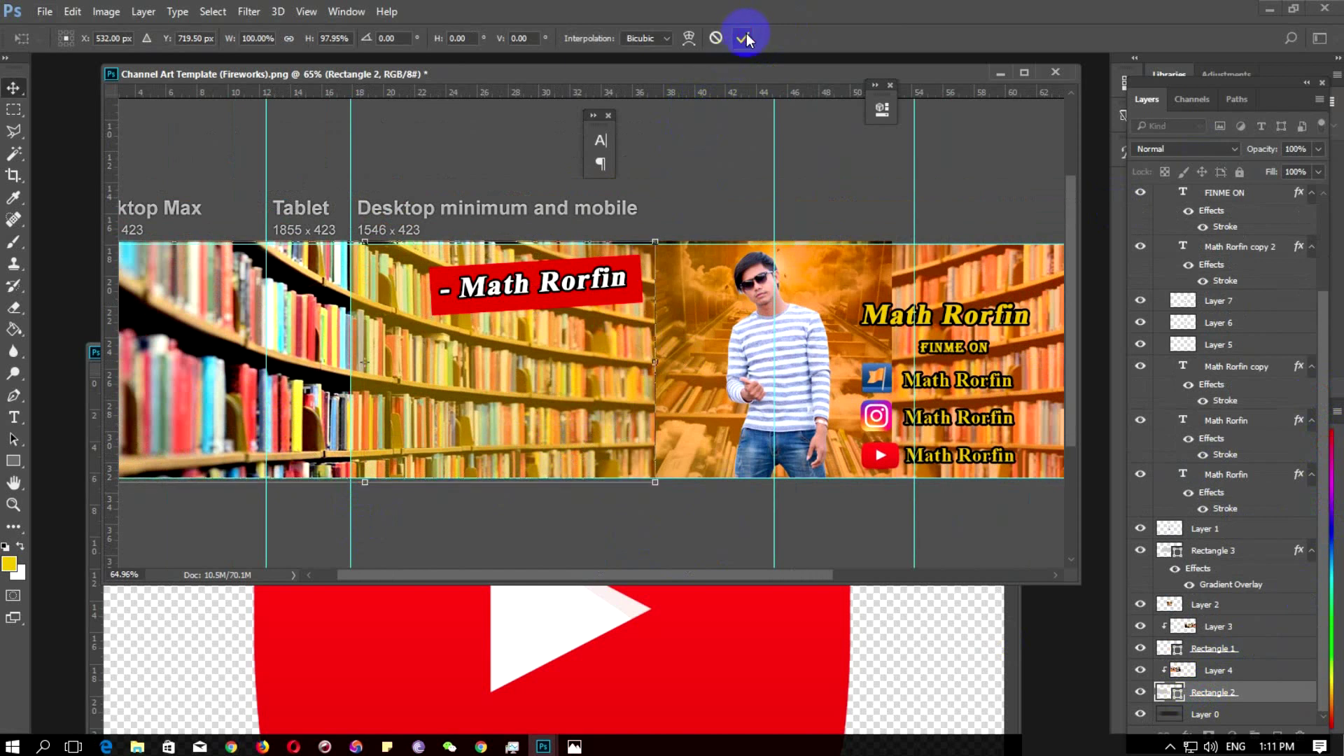
{"action": "left_click", "coordinate": [365, 241]}
{"action": "left_click_drag", "start_coordinate": [364, 242], "coordinate": [365, 245]}
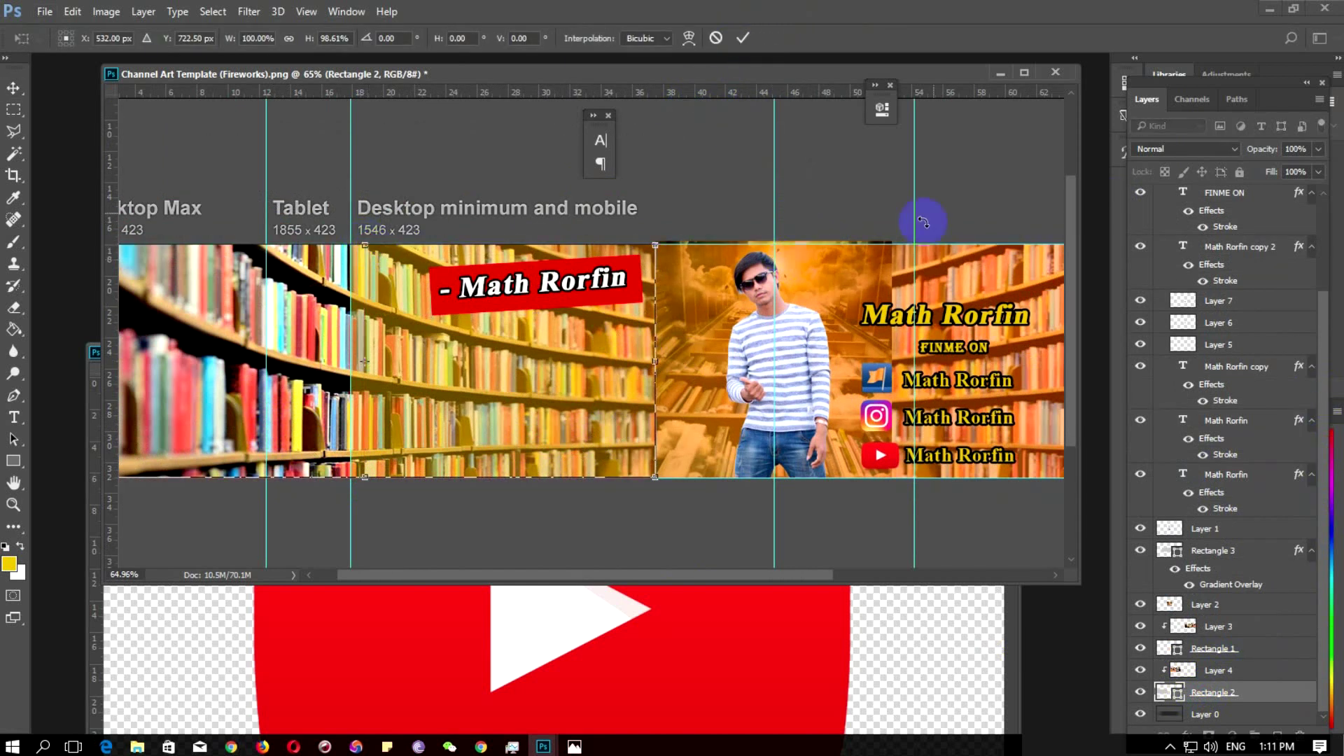
{"action": "left_click", "coordinate": [777, 179]}
Commit transforms on Rectangle 3 and the Layer 2 person photo, now at 98.61% height
{"action": "left_click", "coordinate": [724, 291]}
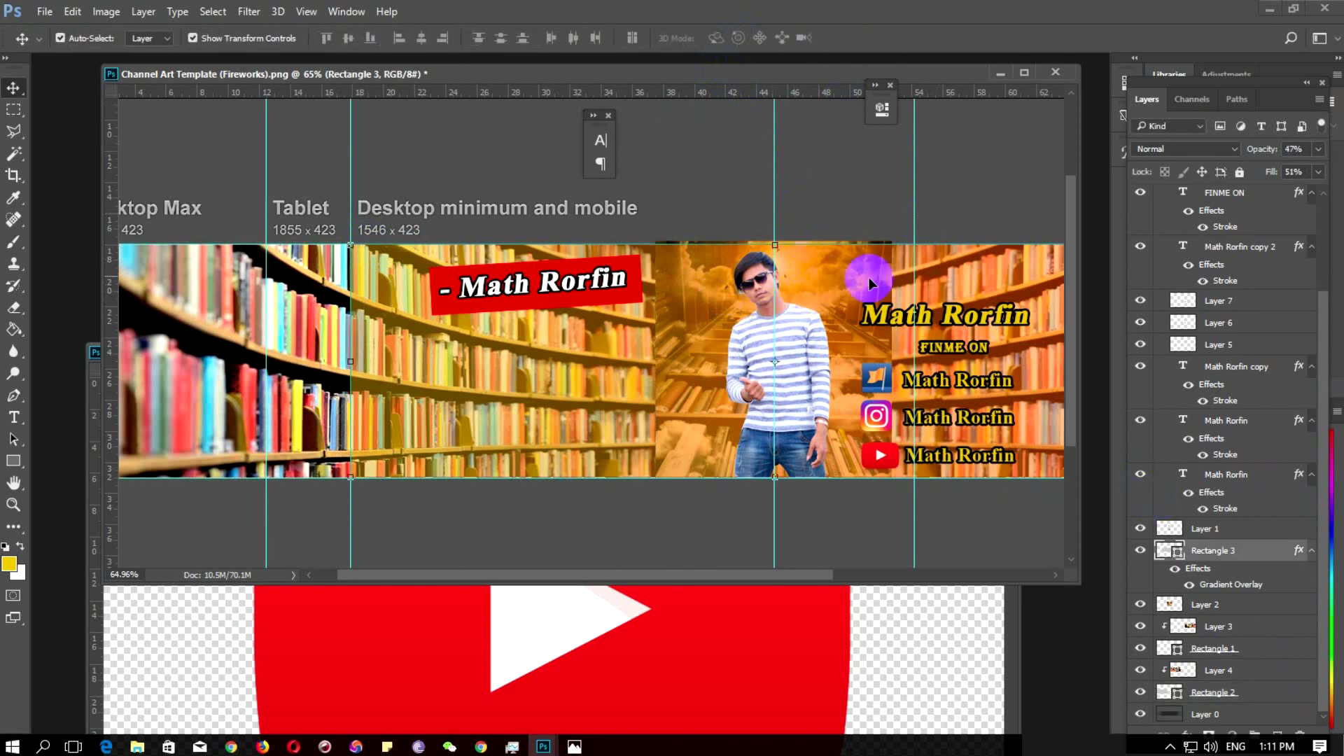
{"action": "left_click", "coordinate": [854, 238]}
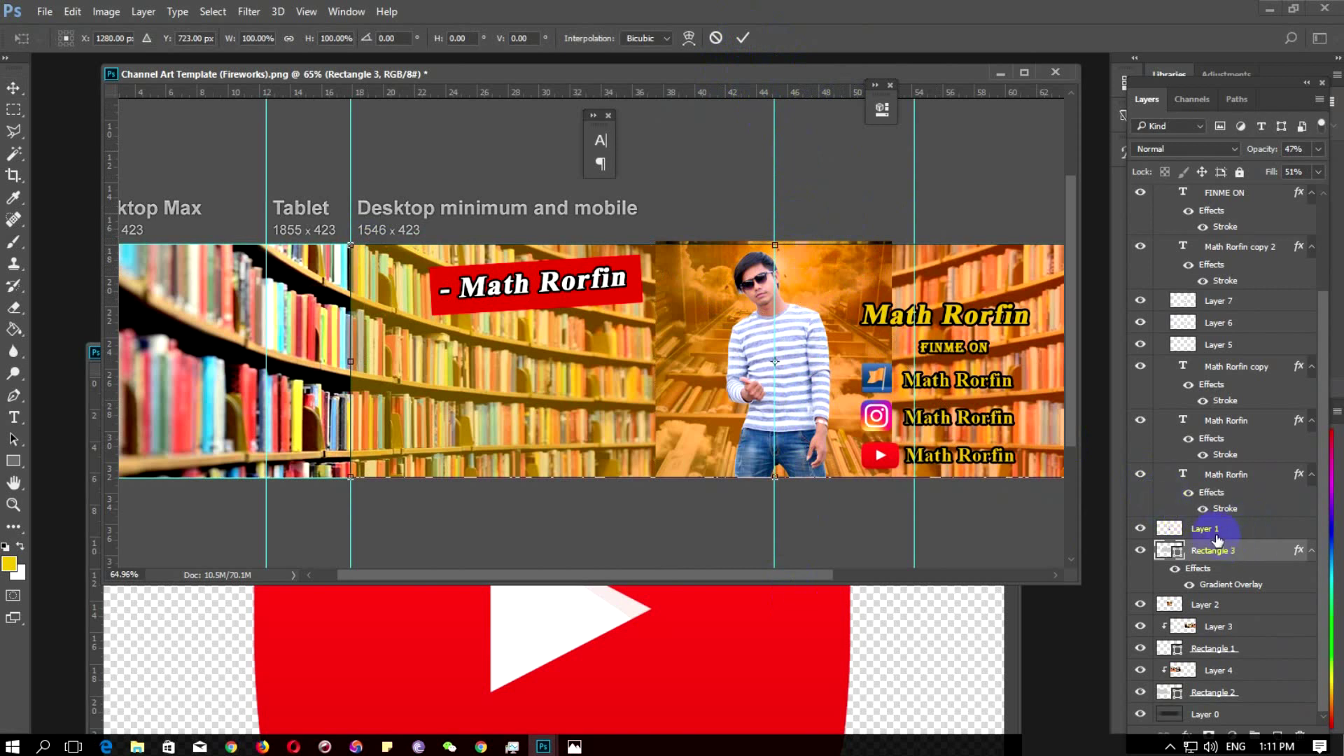
{"action": "left_click", "coordinate": [743, 38]}
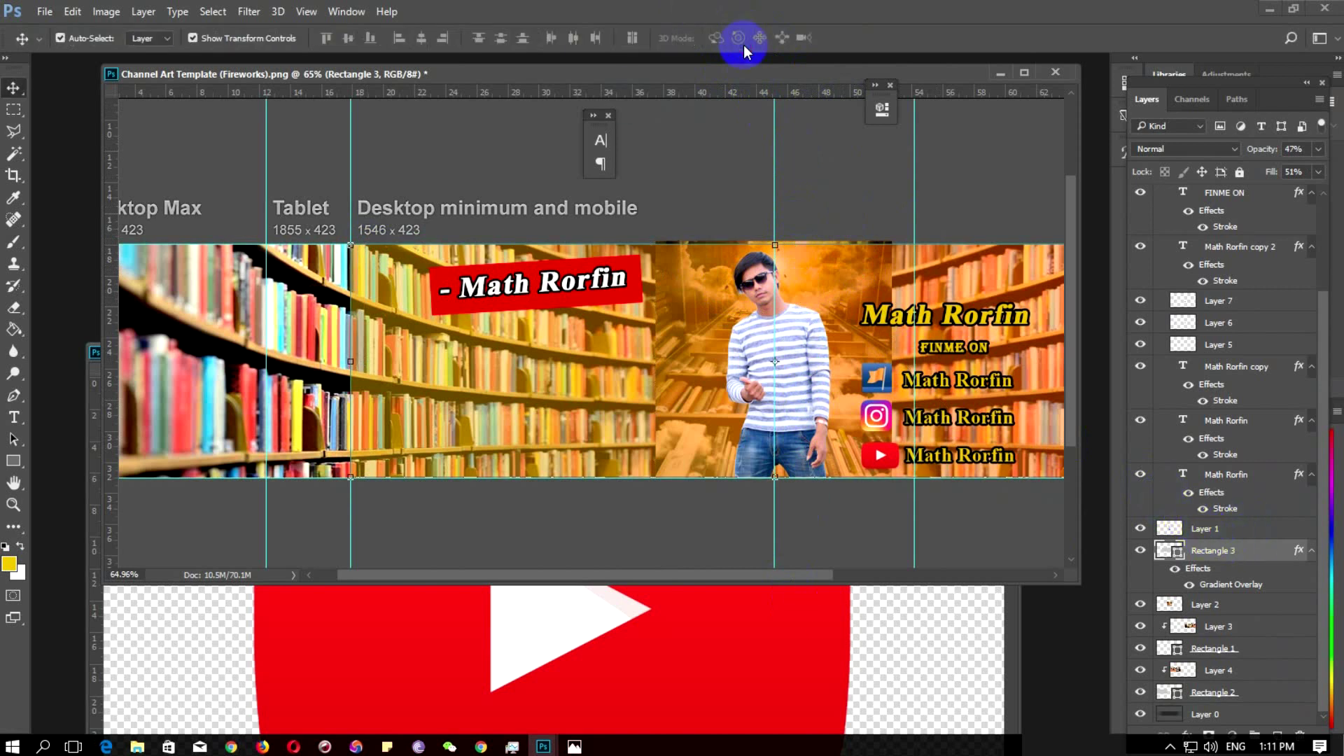
{"action": "left_click", "coordinate": [1203, 535]}
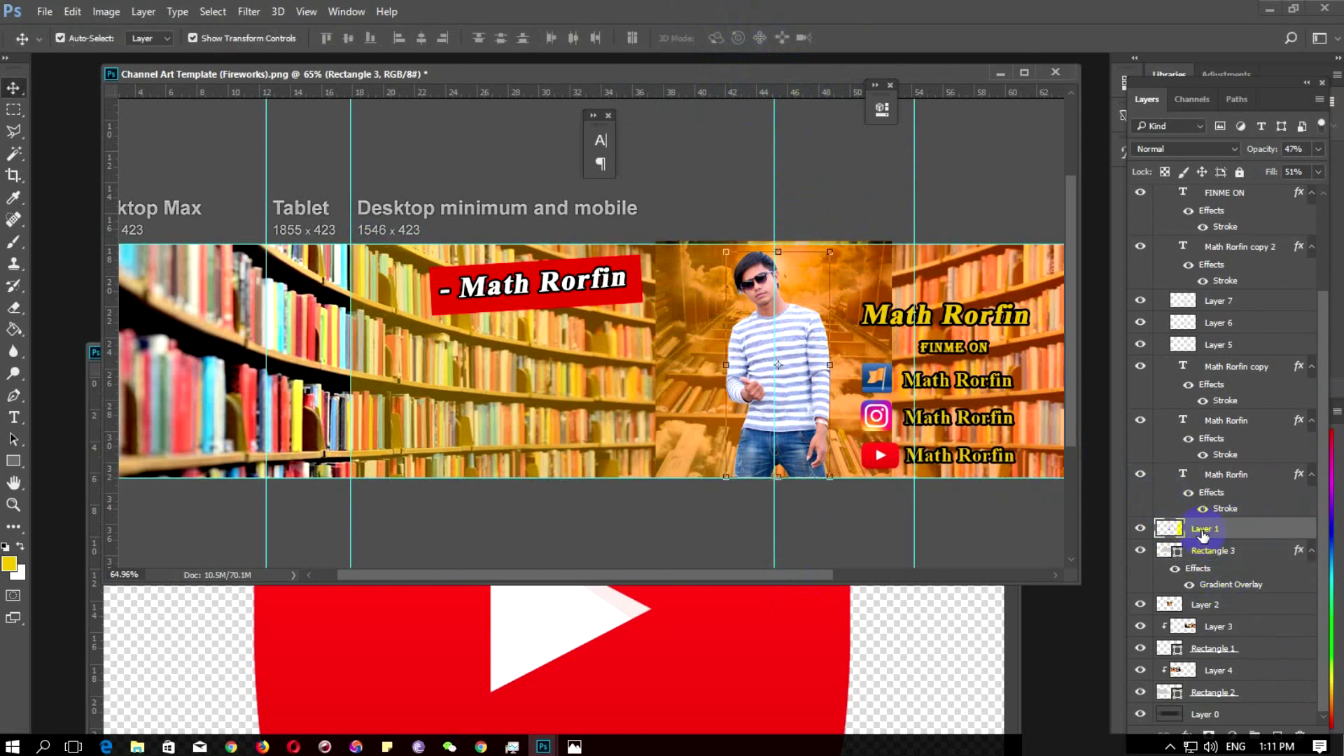
{"action": "left_click", "coordinate": [1212, 552]}
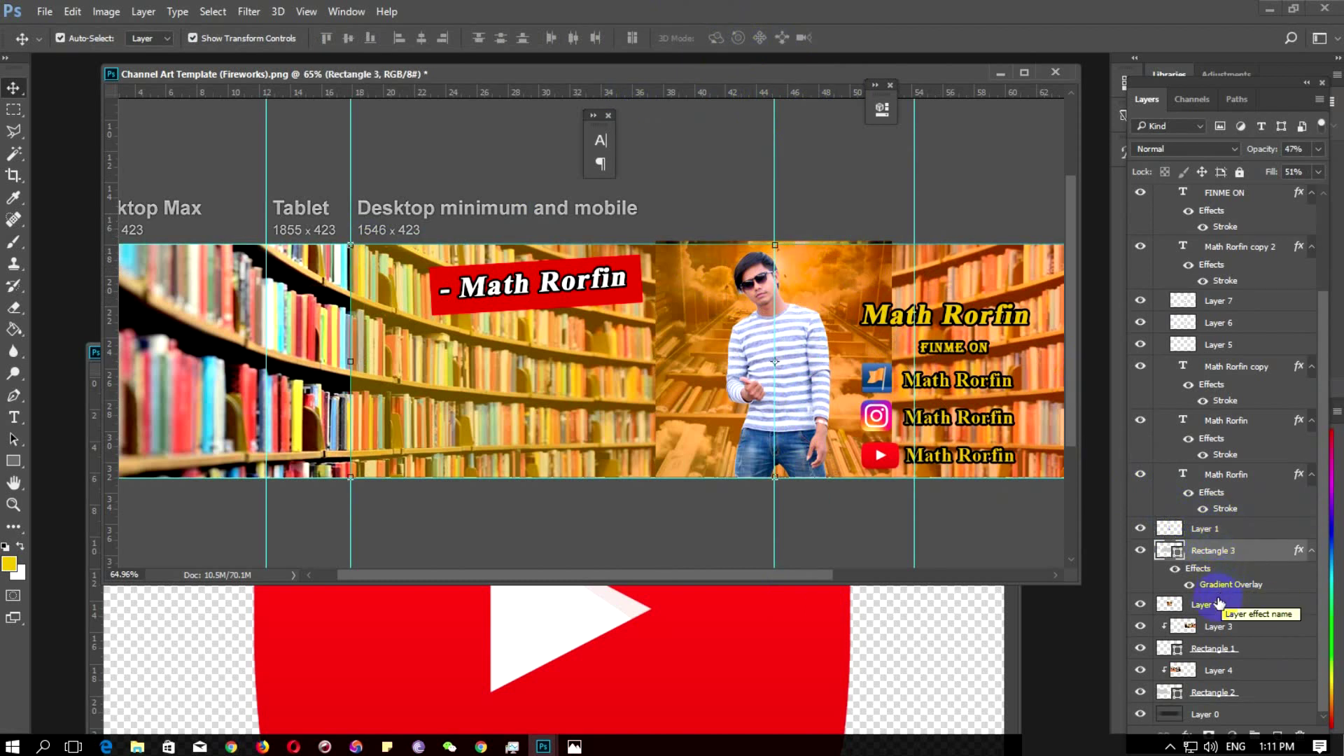
{"action": "left_click", "coordinate": [1216, 628]}
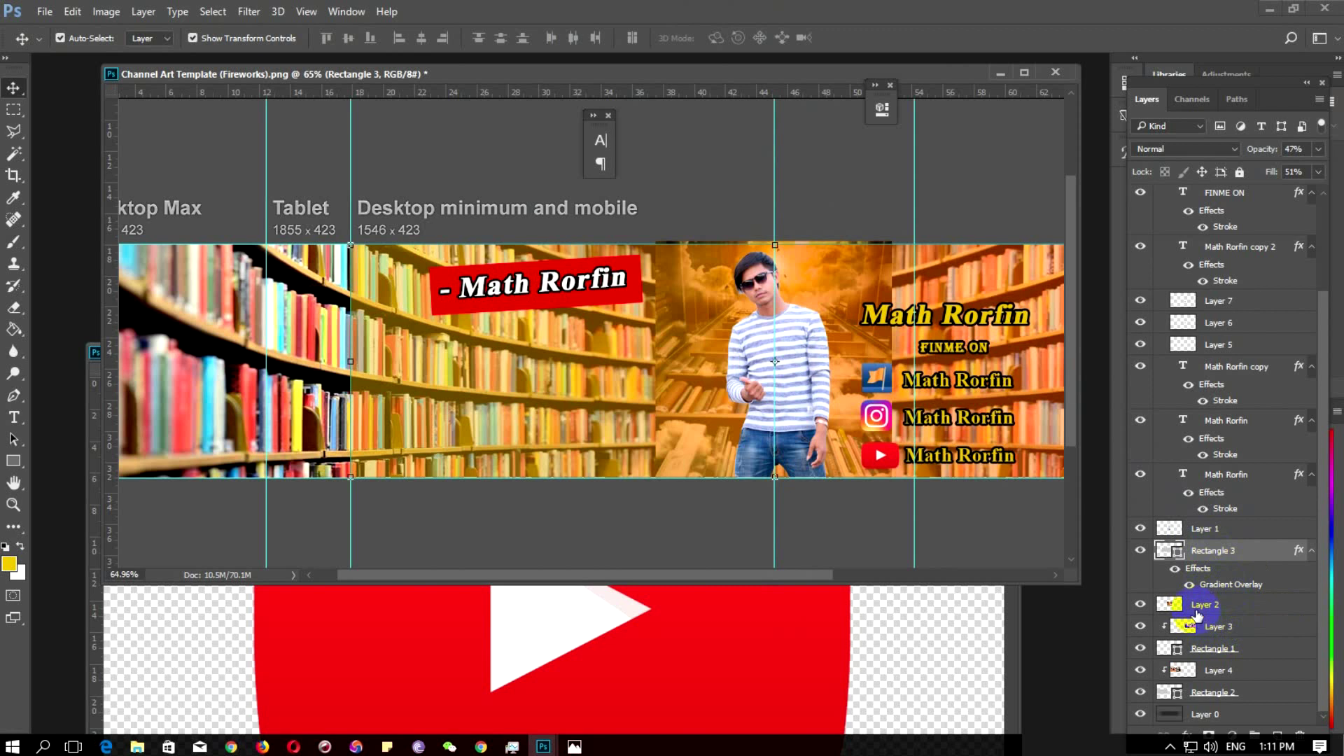
{"action": "left_click", "coordinate": [773, 293]}
{"action": "left_click", "coordinate": [774, 241]}
{"action": "left_click", "coordinate": [773, 240]}
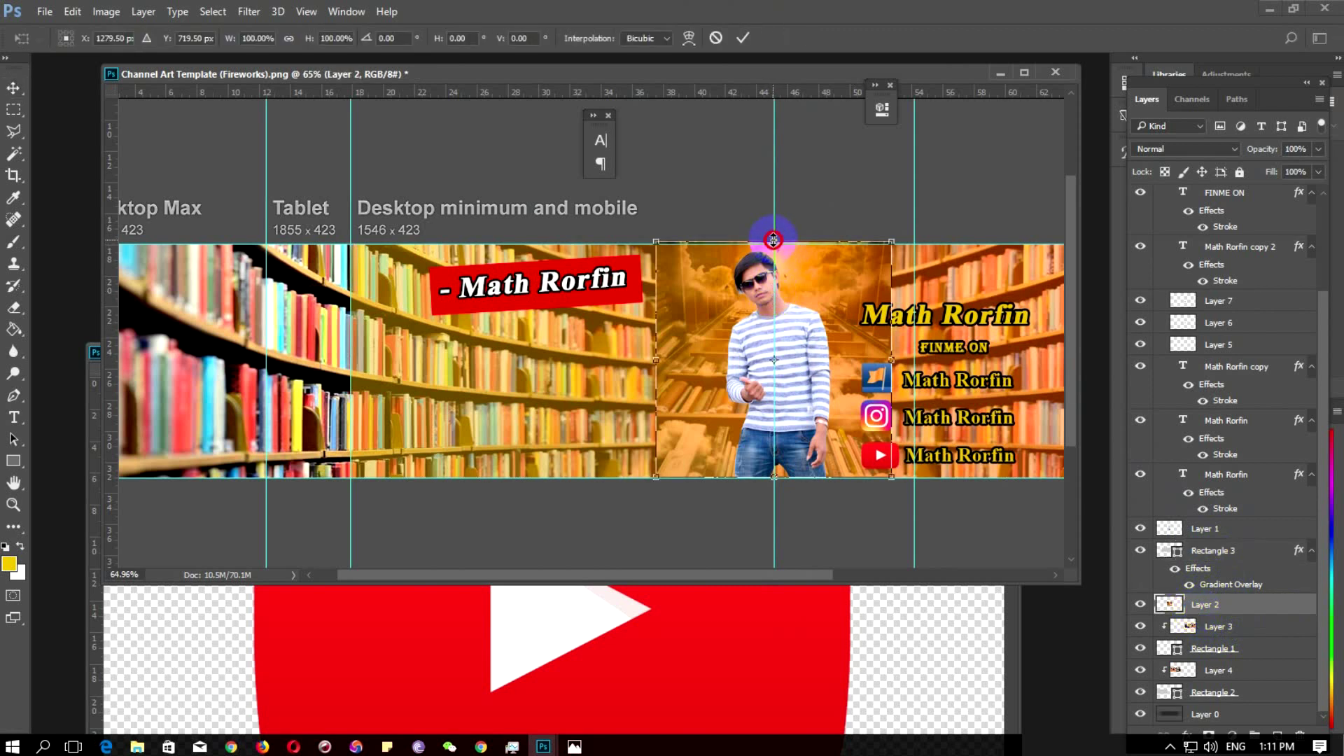
{"action": "left_click", "coordinate": [743, 38]}
{"action": "left_click_drag", "start_coordinate": [756, 575], "coordinate": [606, 572]}
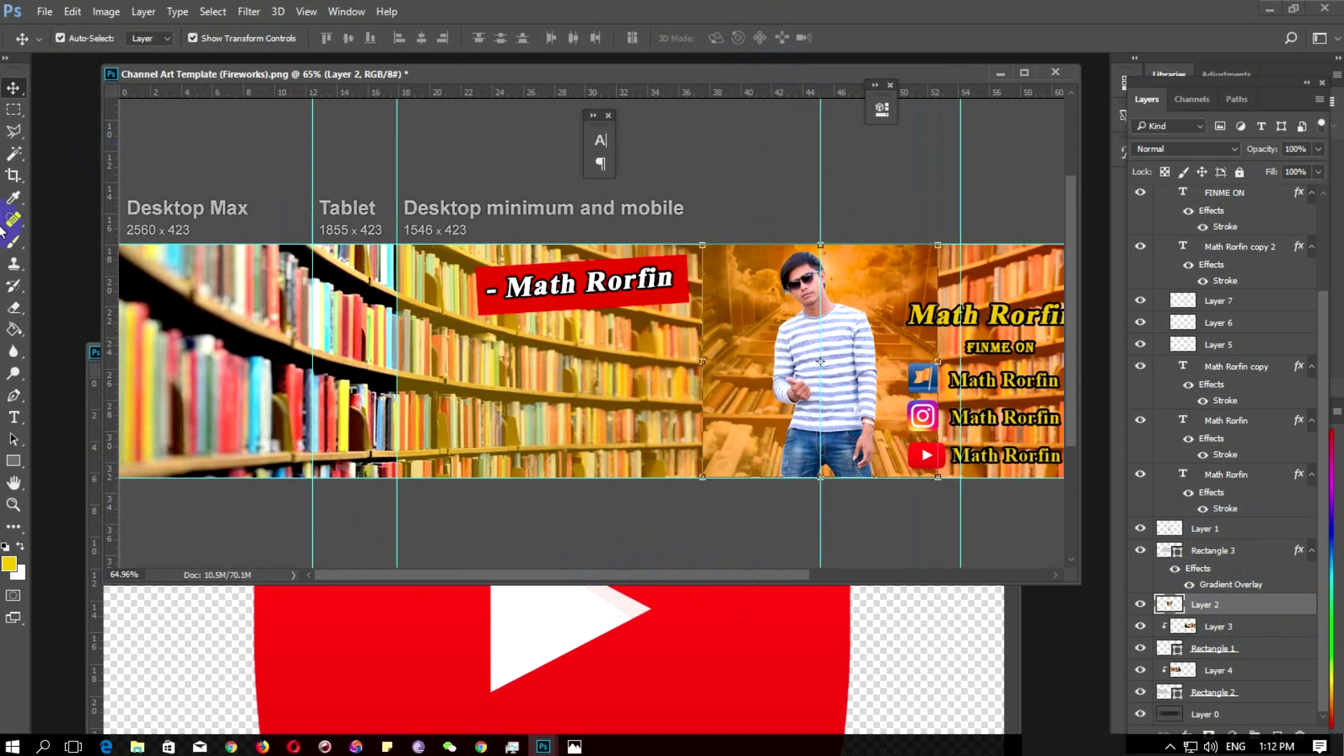
Set the font to Khmer Moul and try typing a Khmer character on the bookshelves
{"action": "left_click", "coordinate": [14, 417]}
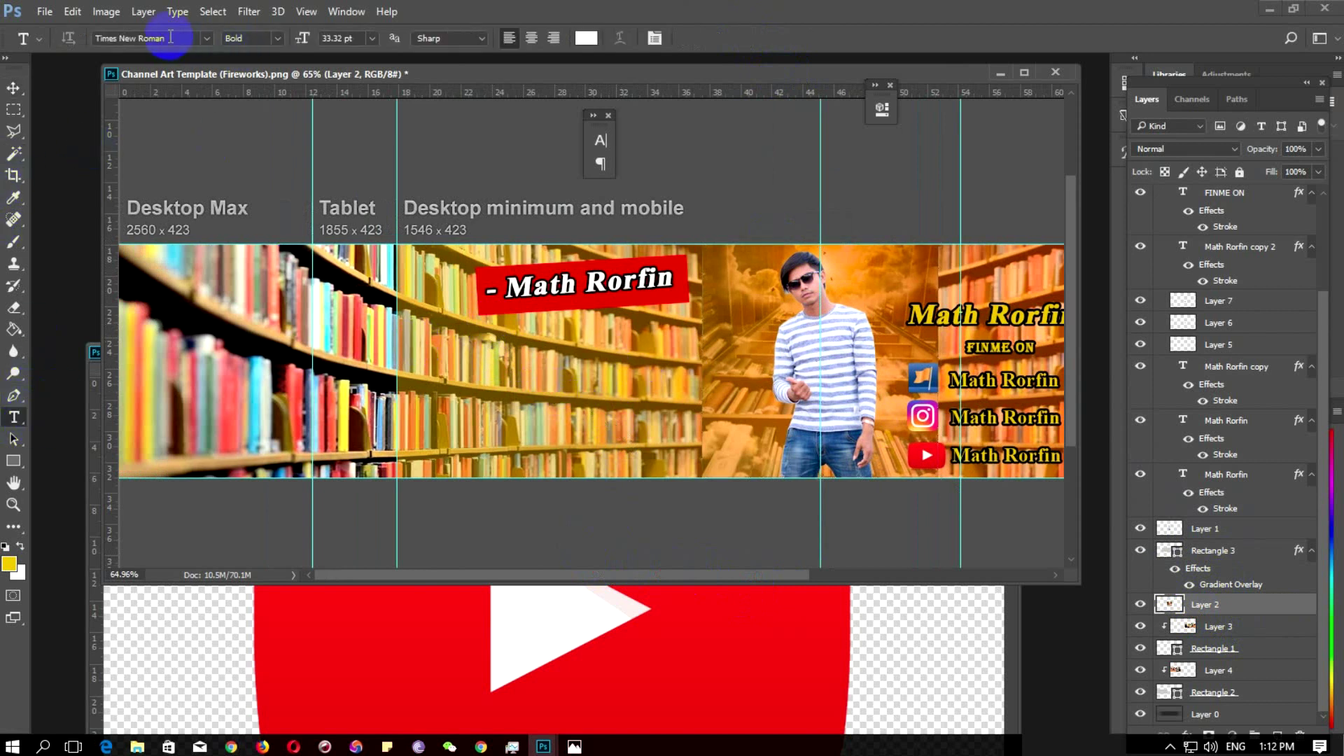
{"action": "left_click", "coordinate": [175, 37]}
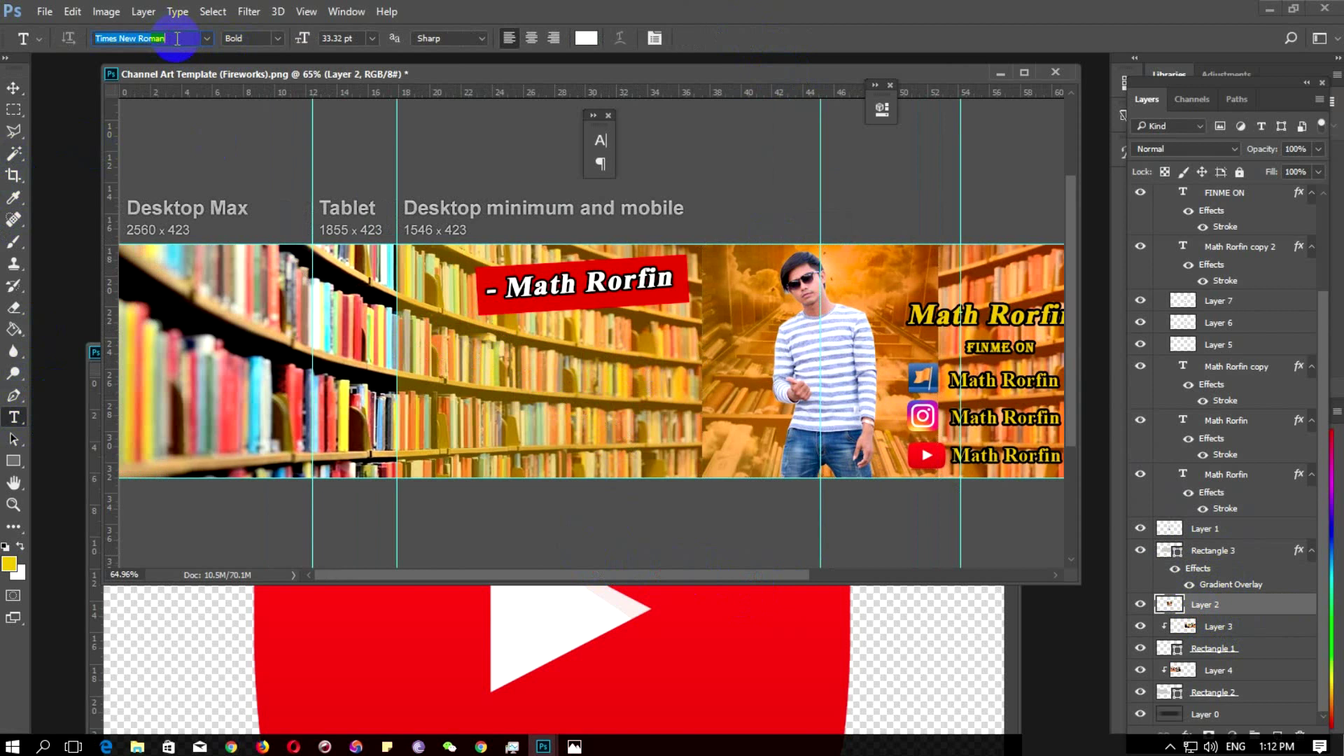
{"action": "key", "text": "BackSpace"}
{"action": "type", "text": "khm"}
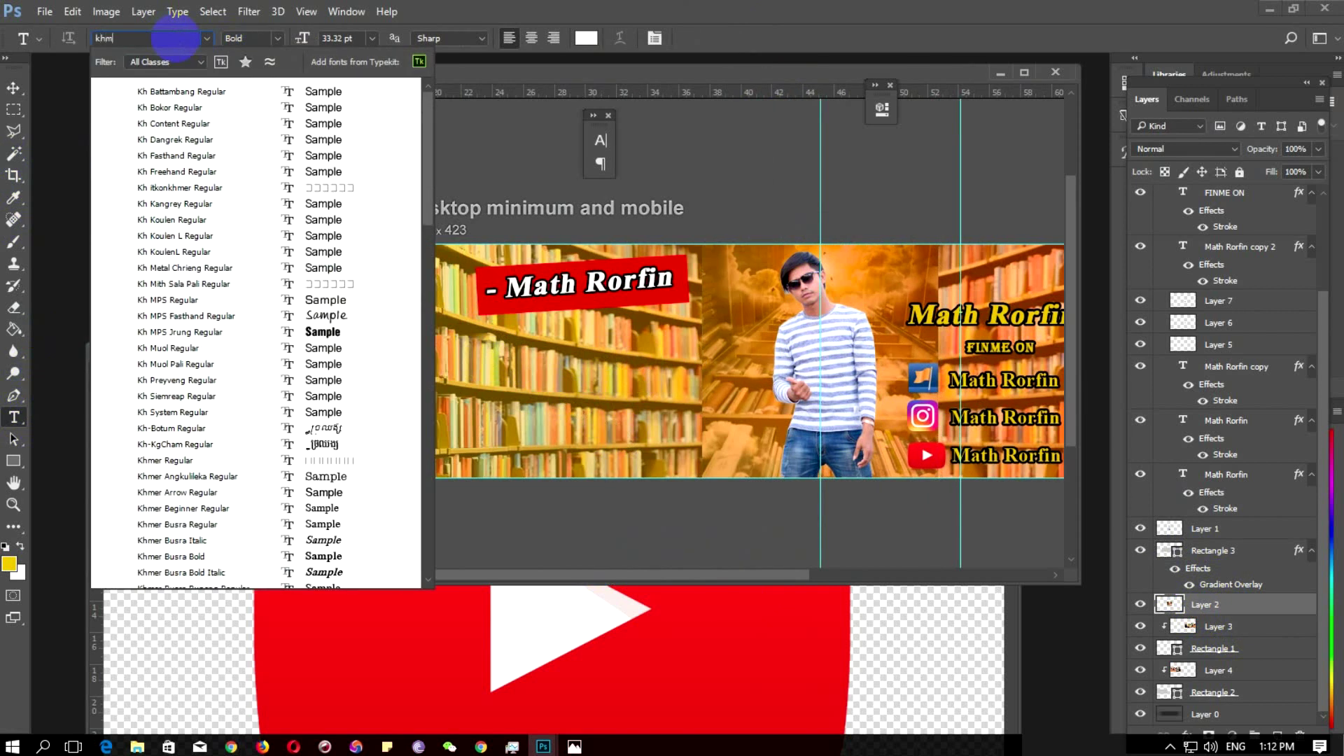
{"action": "type", "text": "er"}
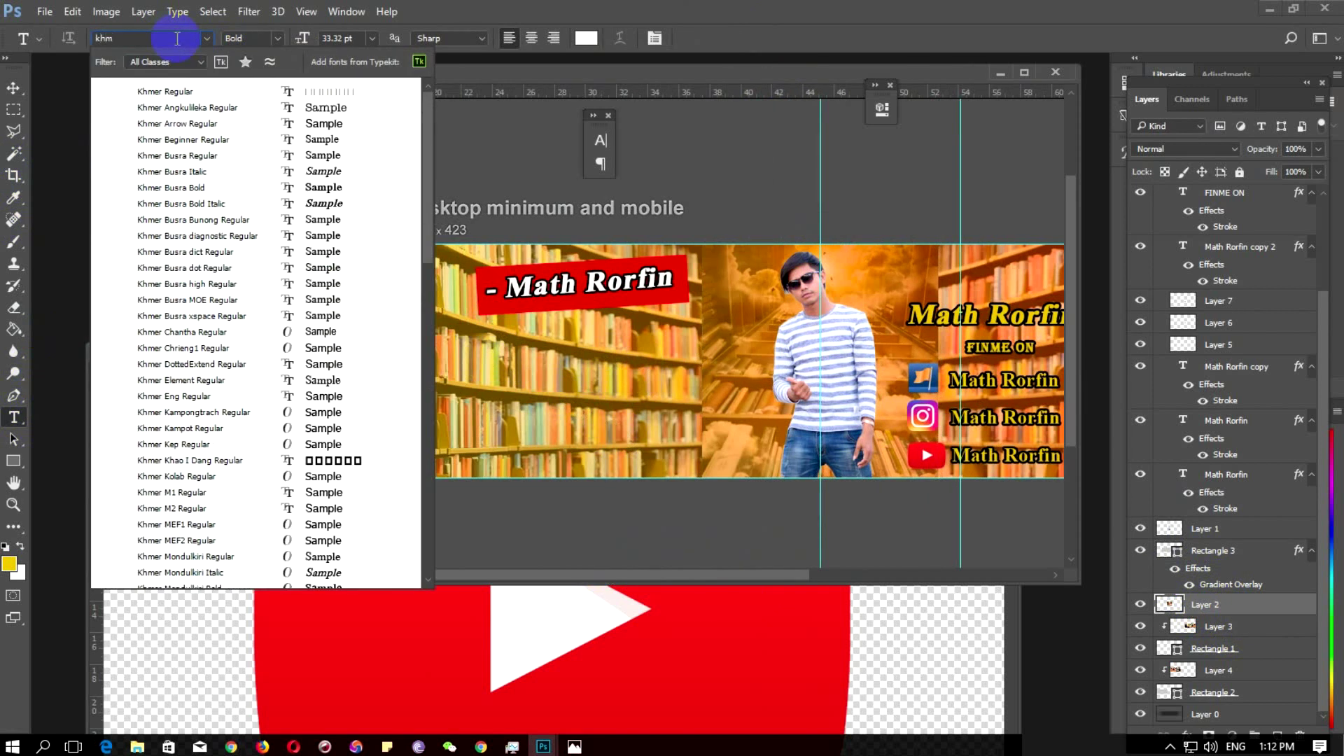
{"action": "type", "text": " u"}
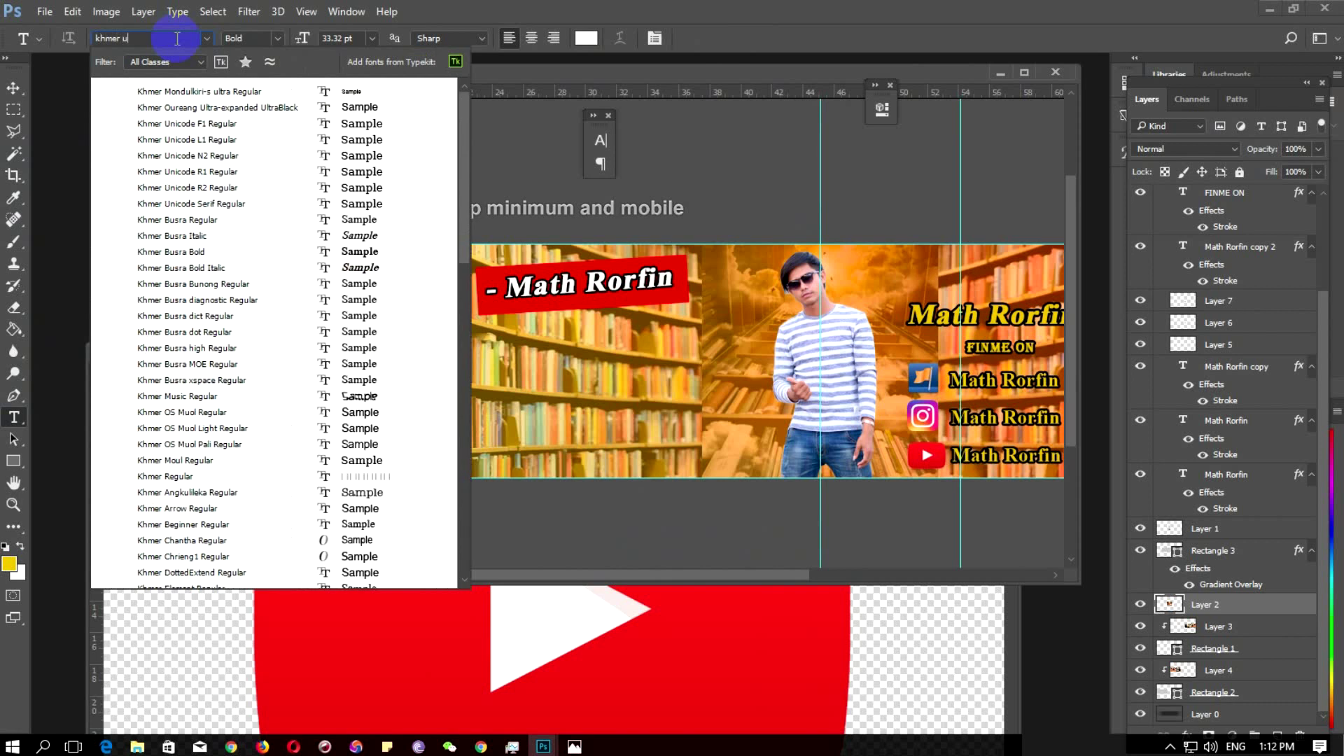
{"action": "left_click", "coordinate": [189, 460]}
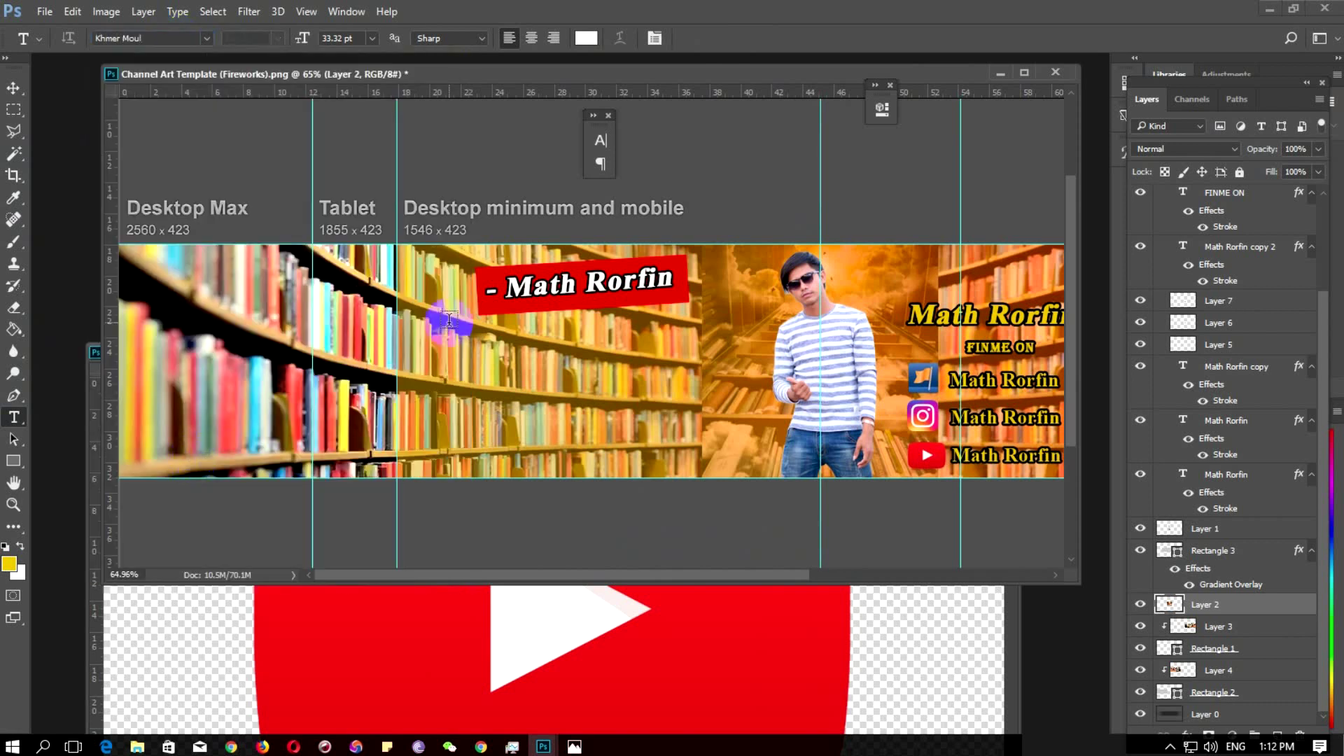
{"action": "left_click", "coordinate": [434, 362]}
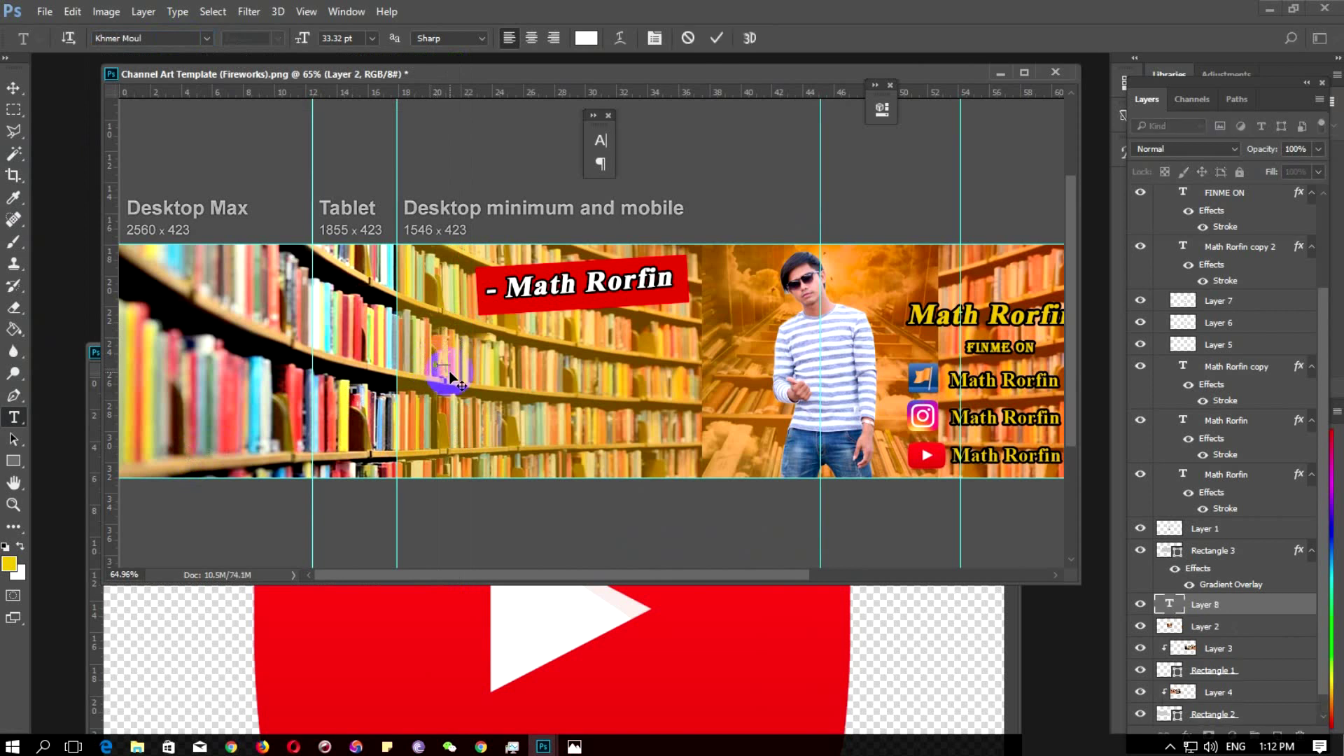
{"action": "key", "text": "alt+shift"}
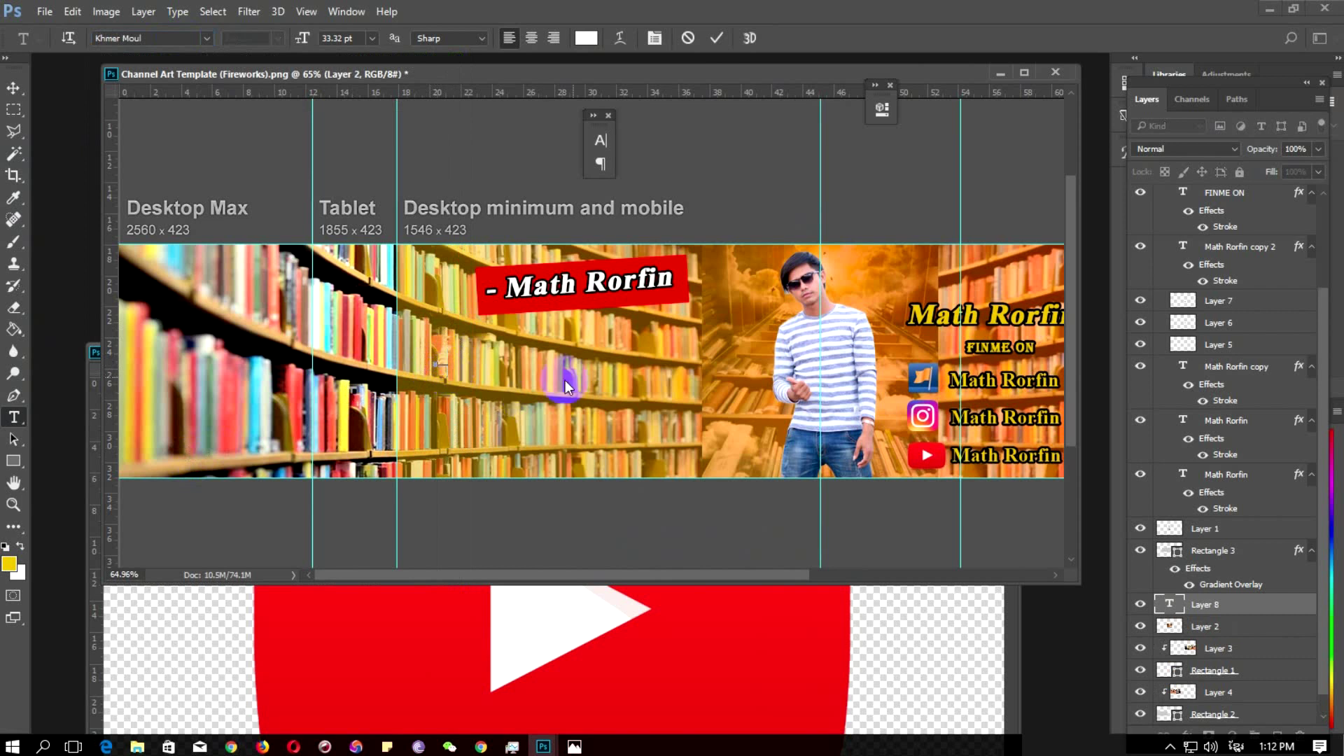
{"action": "type", "text": "ក"}
{"action": "left_click", "coordinate": [14, 87]}
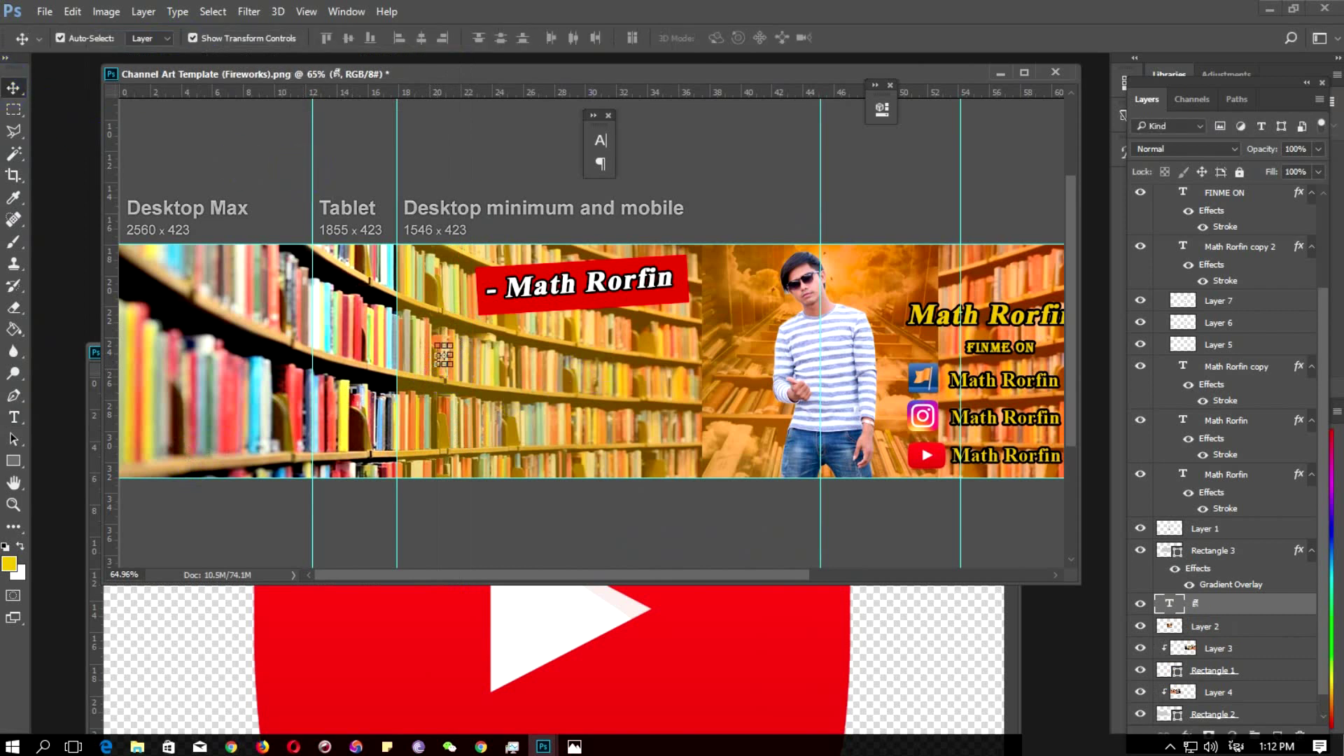
{"action": "key", "text": "t"}
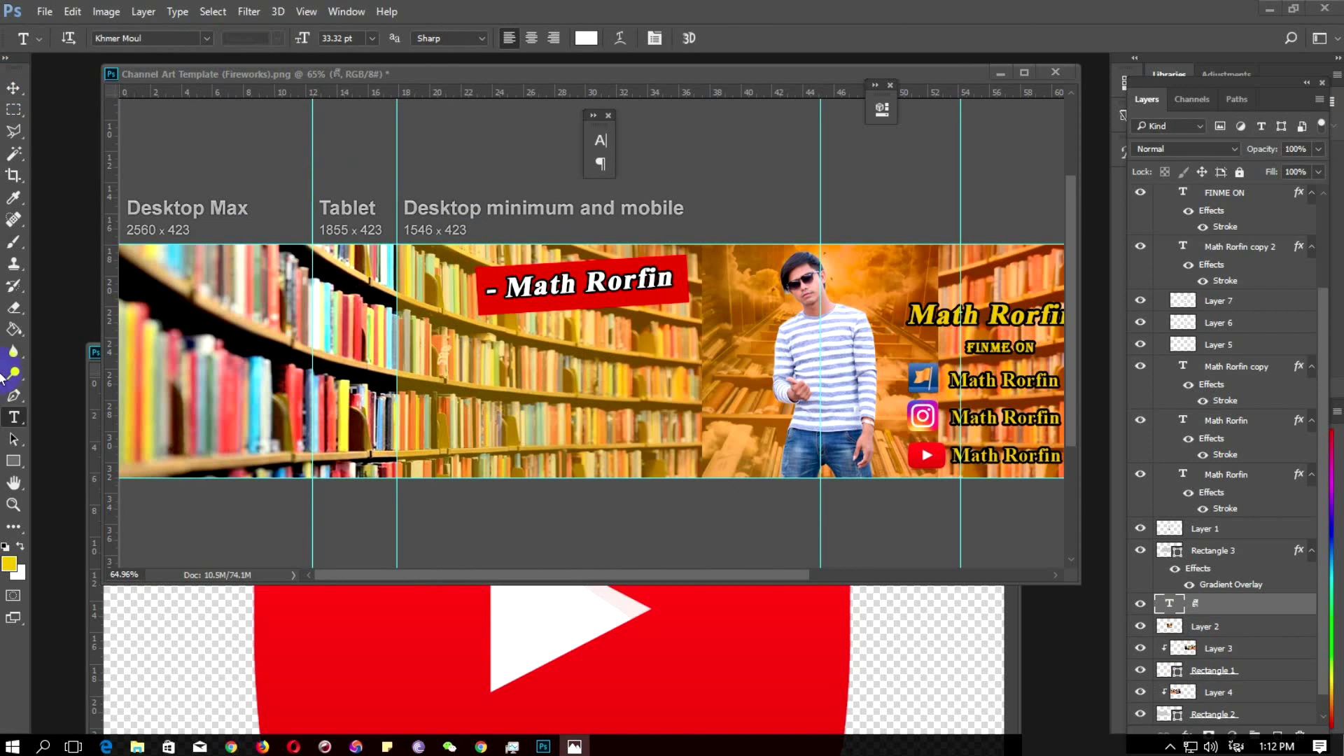
{"action": "left_click", "coordinate": [439, 357]}
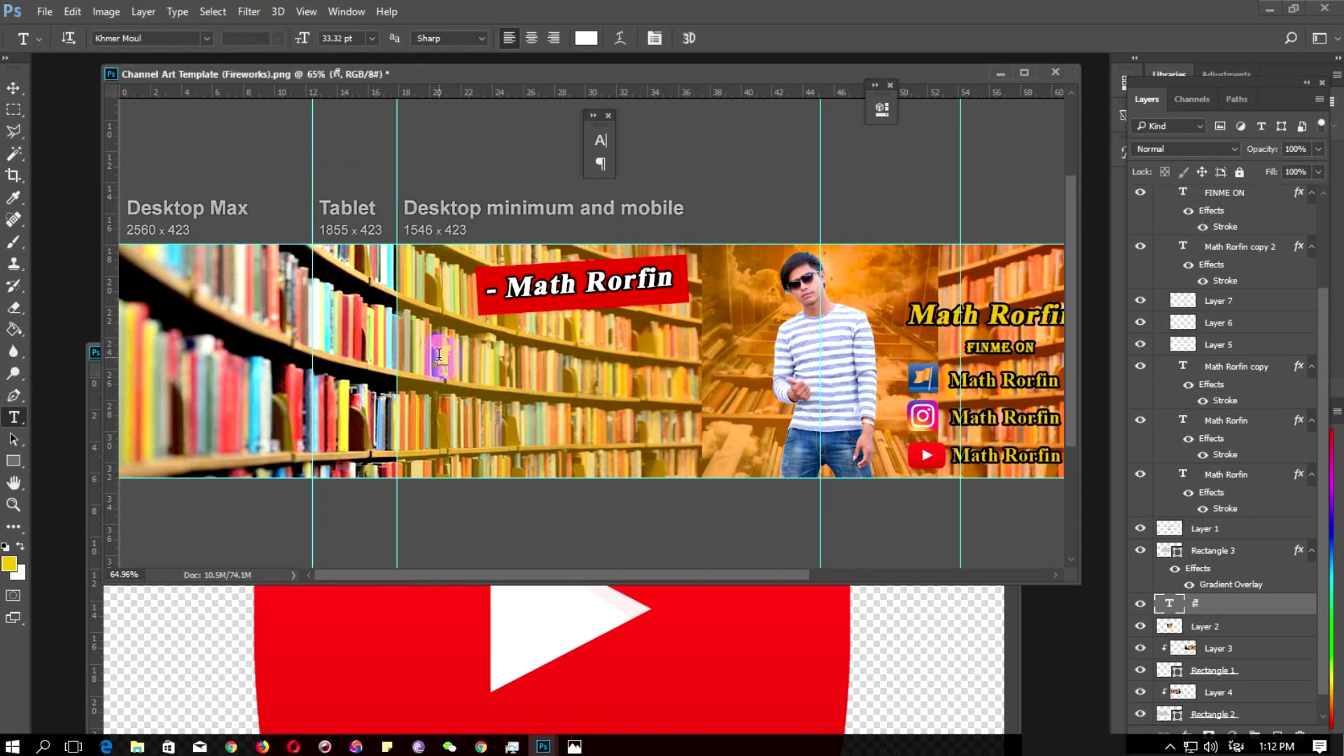
{"action": "left_click_drag", "start_coordinate": [453, 360], "coordinate": [452, 343]}
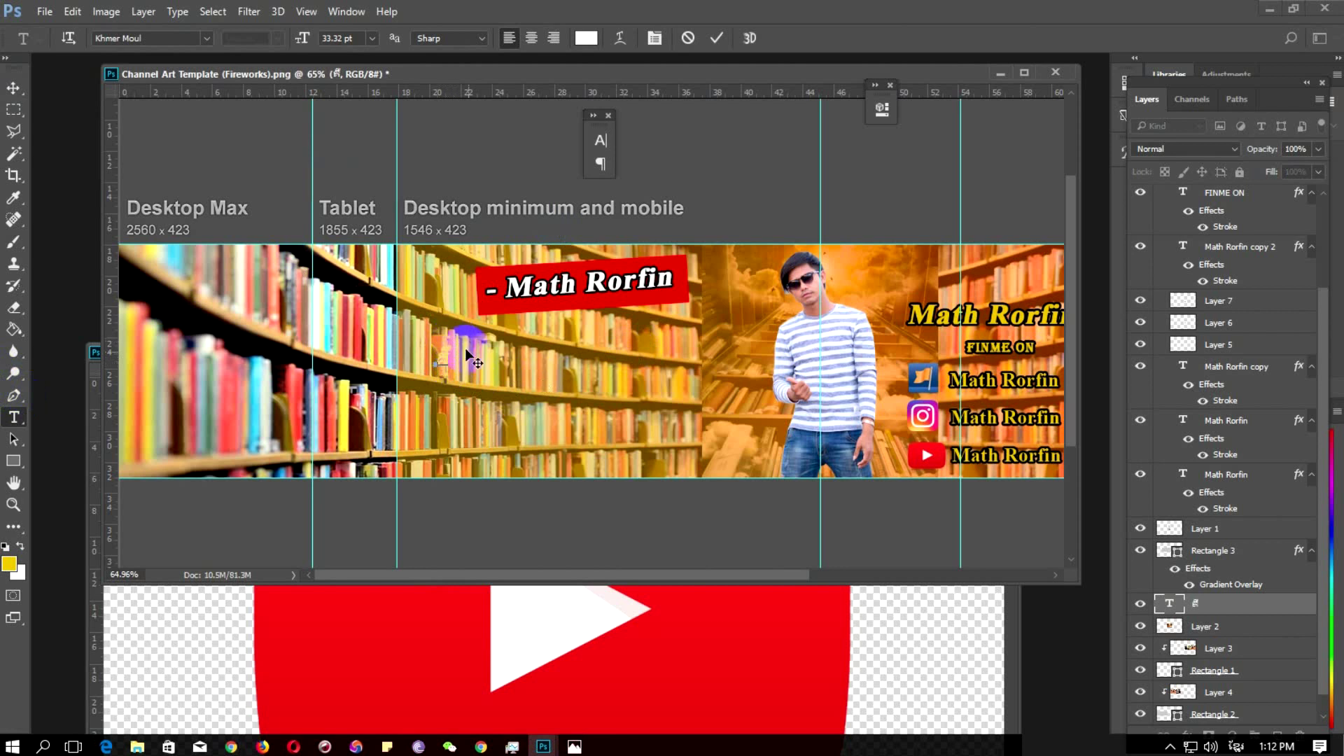
{"action": "left_click", "coordinate": [13, 87]}
{"action": "left_click", "coordinate": [170, 217]}
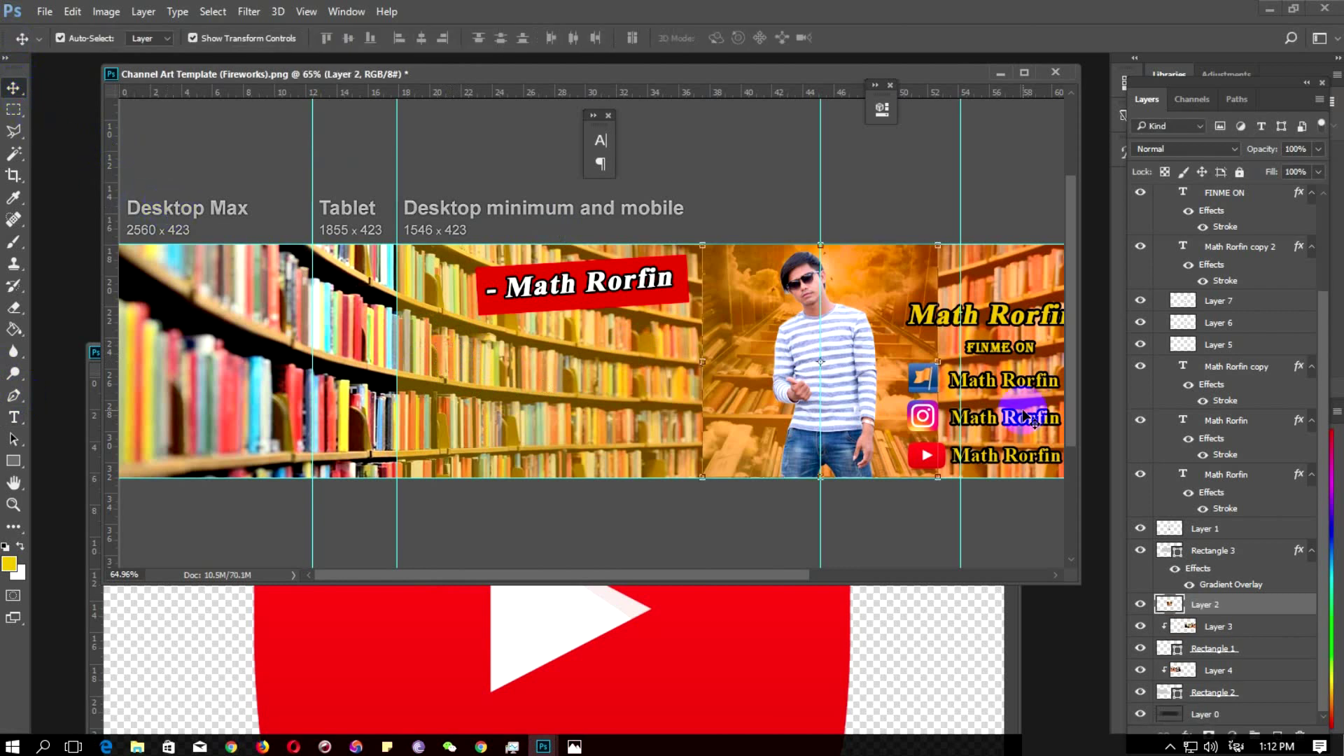
{"action": "scroll", "coordinate": [1323, 420], "scroll_direction": "up", "scroll_amount": 5}
{"action": "left_click", "coordinate": [1230, 217]}
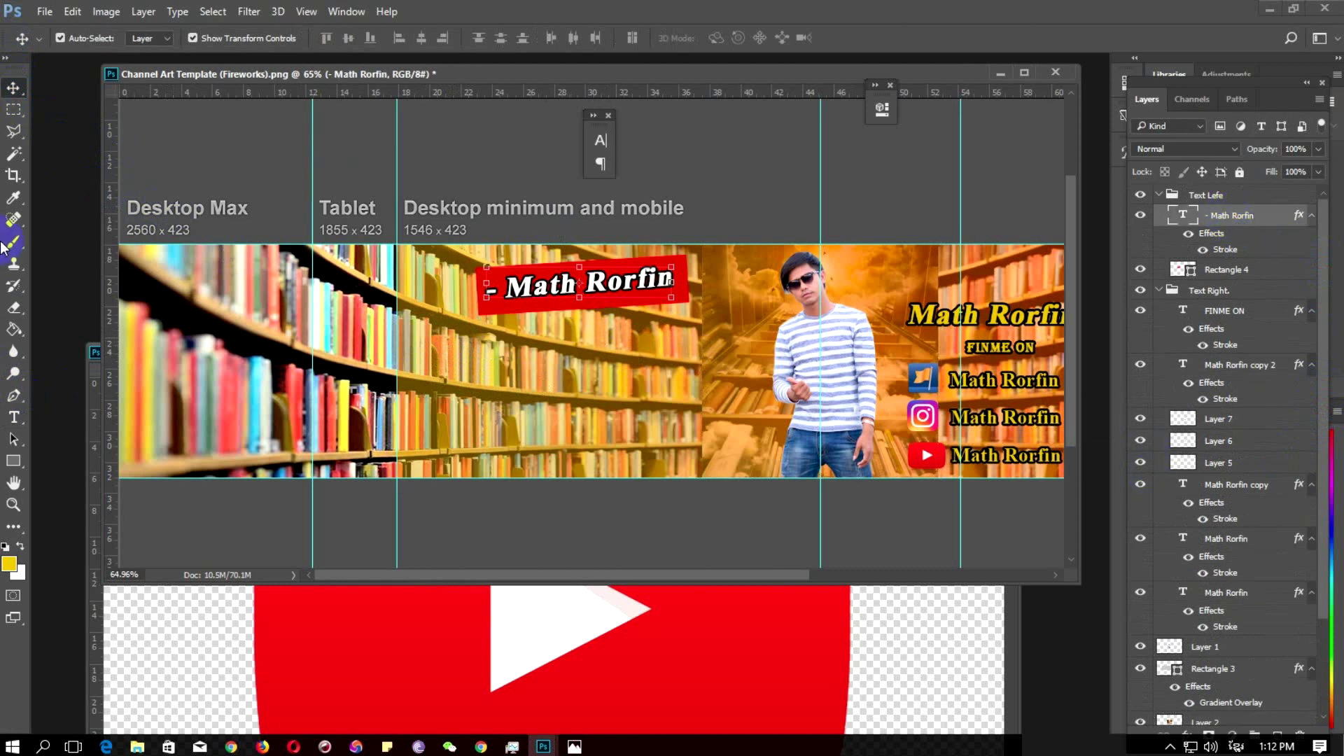
{"action": "left_click", "coordinate": [14, 417]}
{"action": "left_click", "coordinate": [410, 373]}
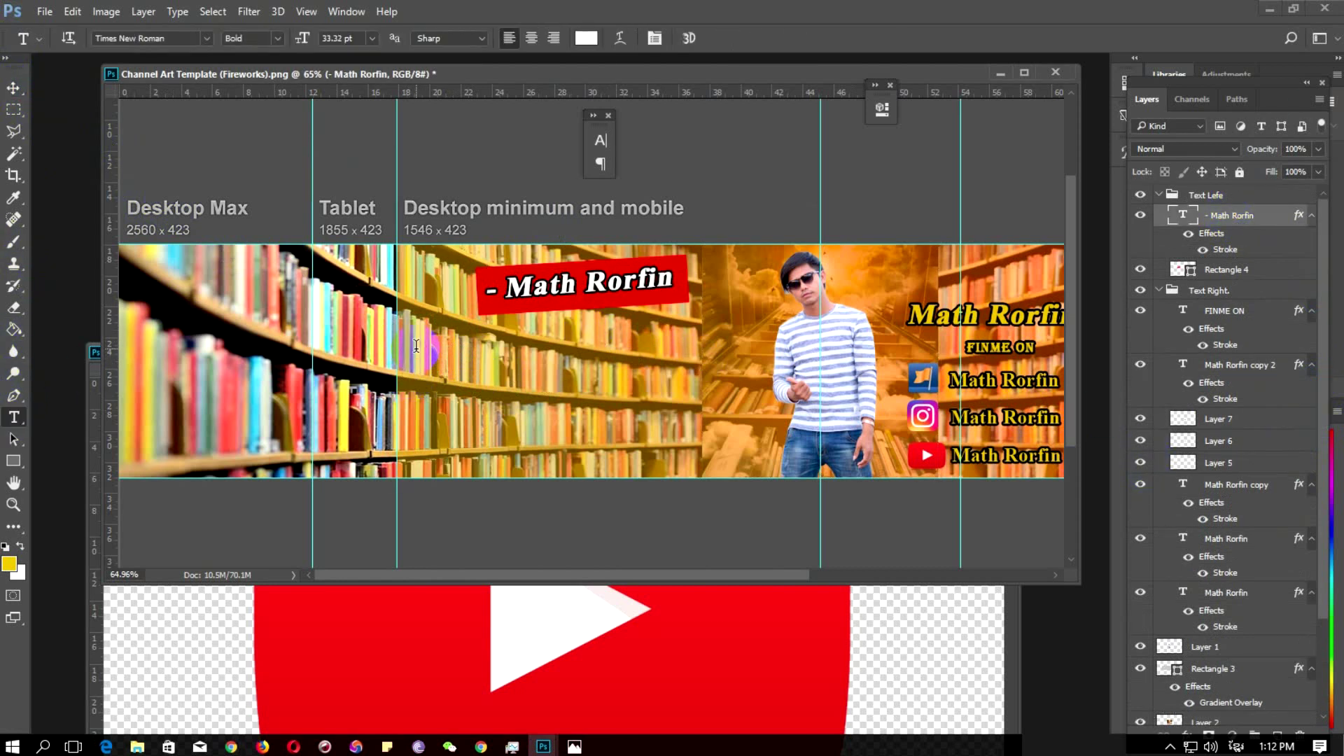
Choose the Khmer Mool font, type the Khmer caption on the shelves, and commit it
{"action": "left_click", "coordinate": [150, 42]}
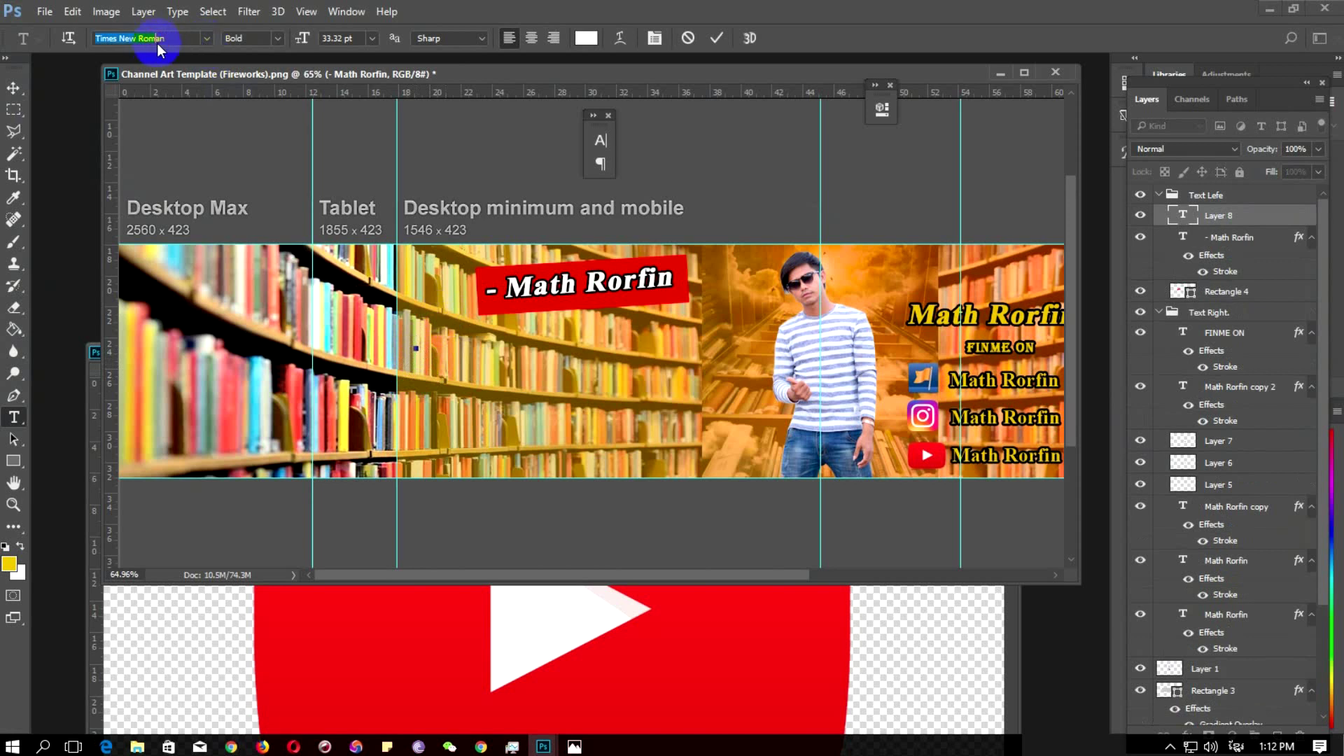
{"action": "type", "text": "ban"}
{"action": "key", "text": "ctrl+a"}
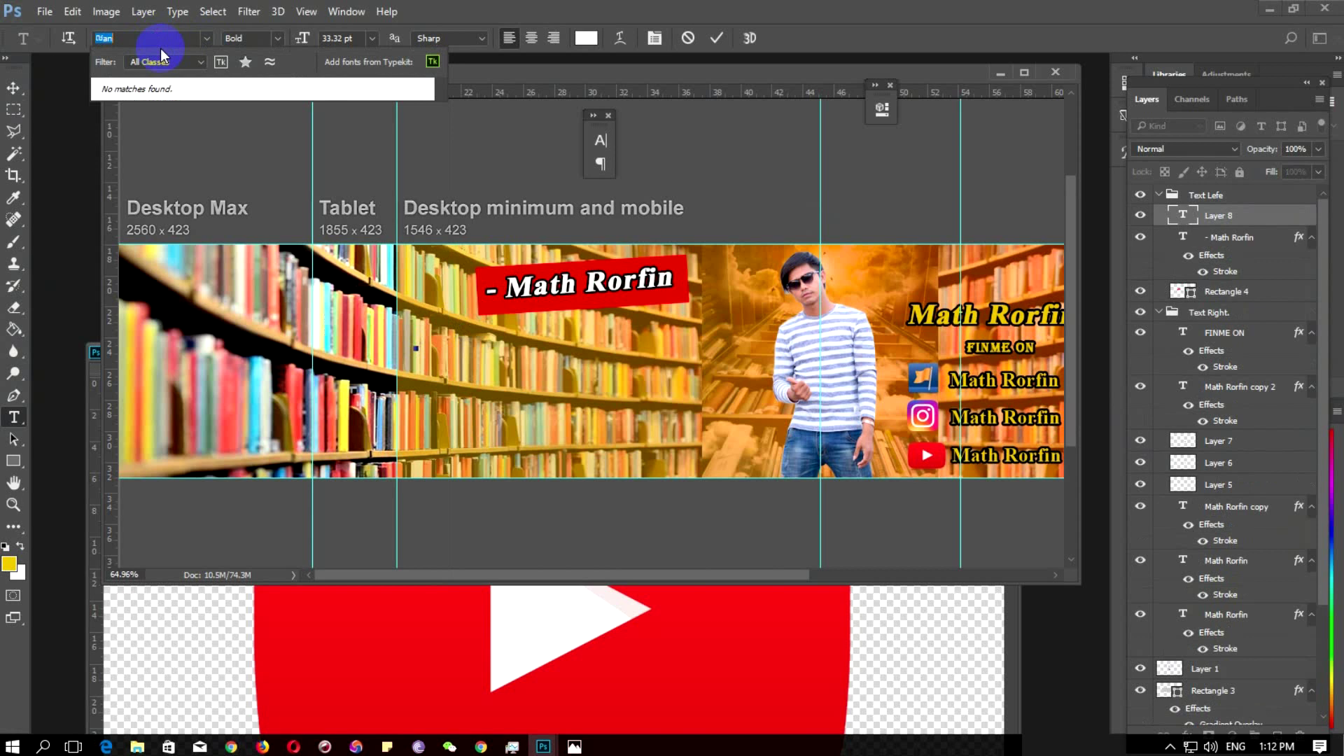
{"action": "type", "text": "khmer"}
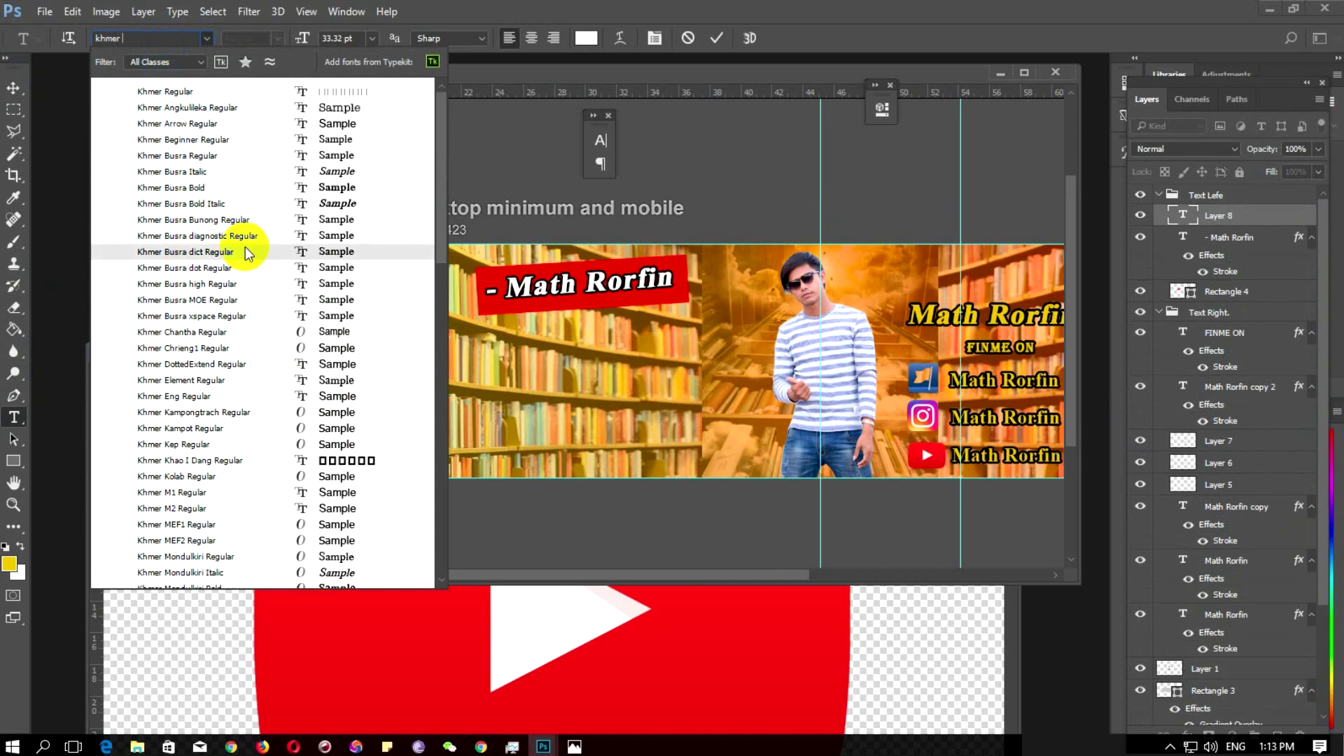
{"action": "scroll", "coordinate": [245, 386], "scroll_direction": "down", "scroll_amount": 1}
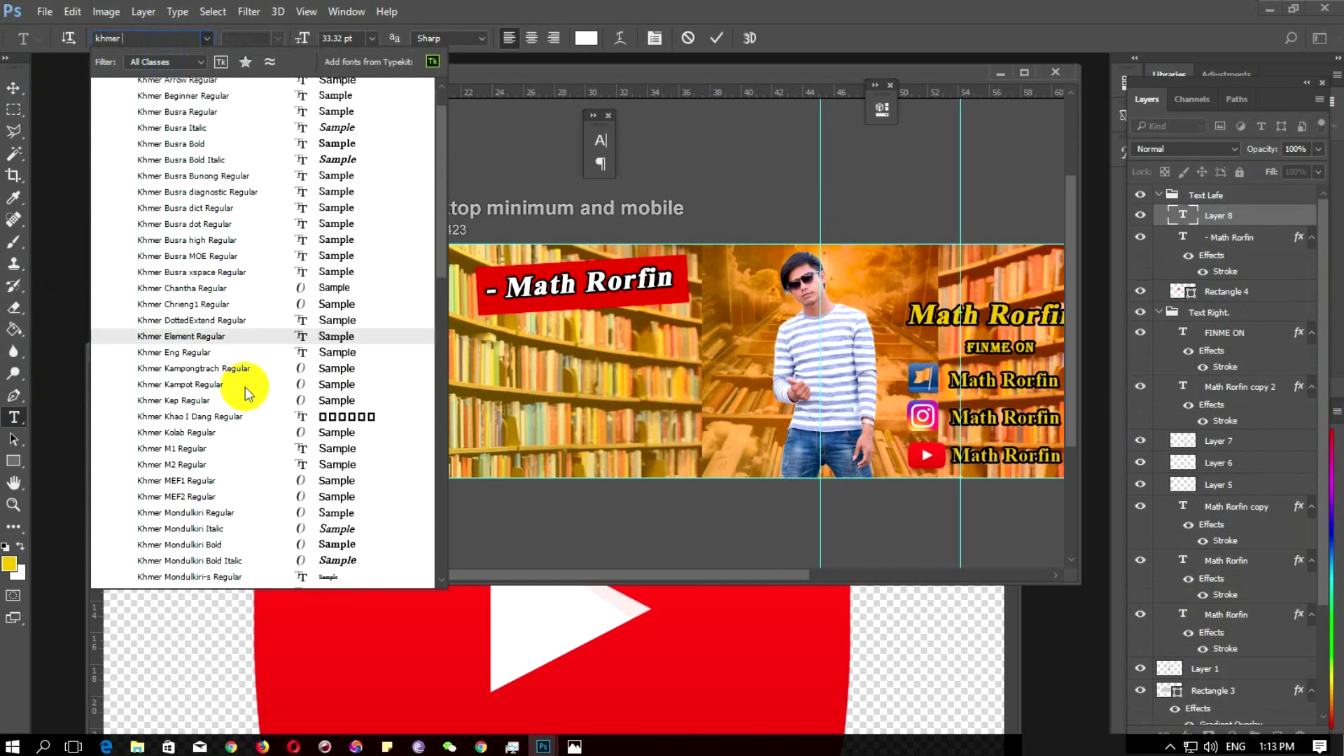
{"action": "left_click_drag", "start_coordinate": [440, 233], "coordinate": [447, 279]}
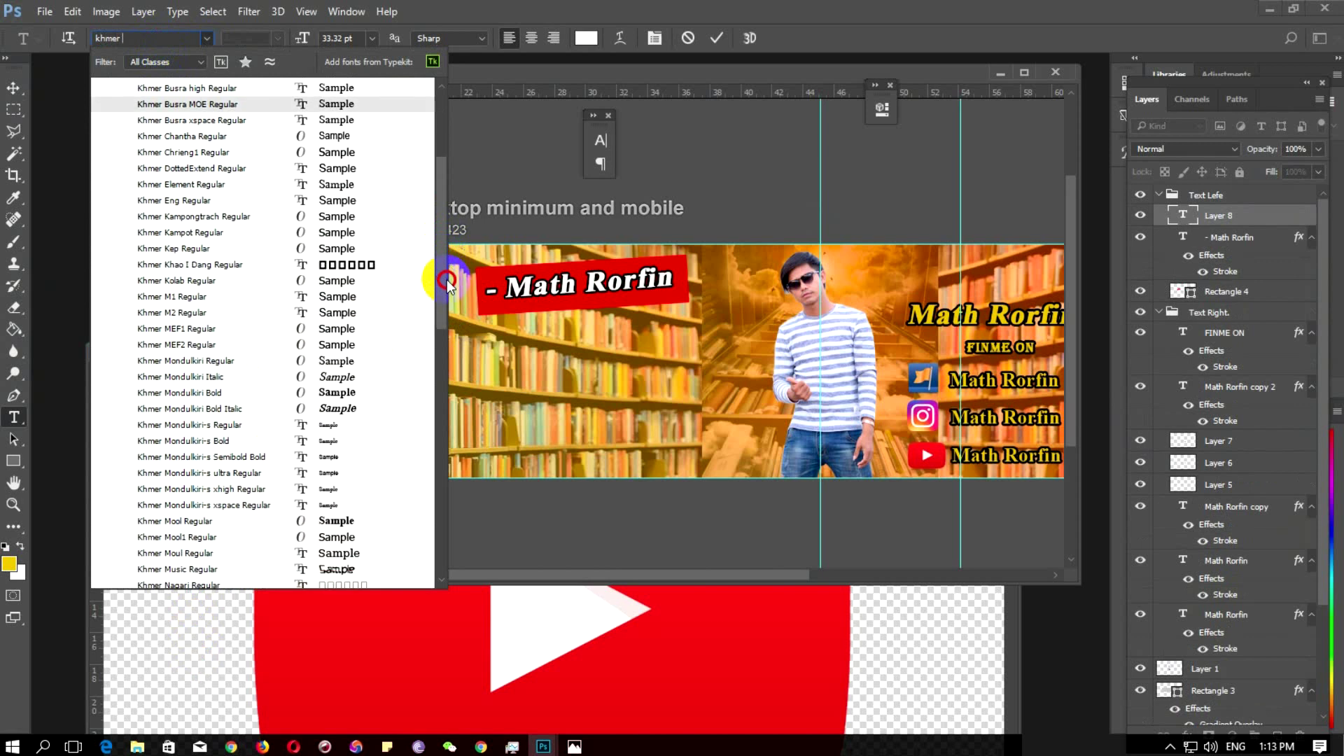
{"action": "left_click", "coordinate": [172, 522]}
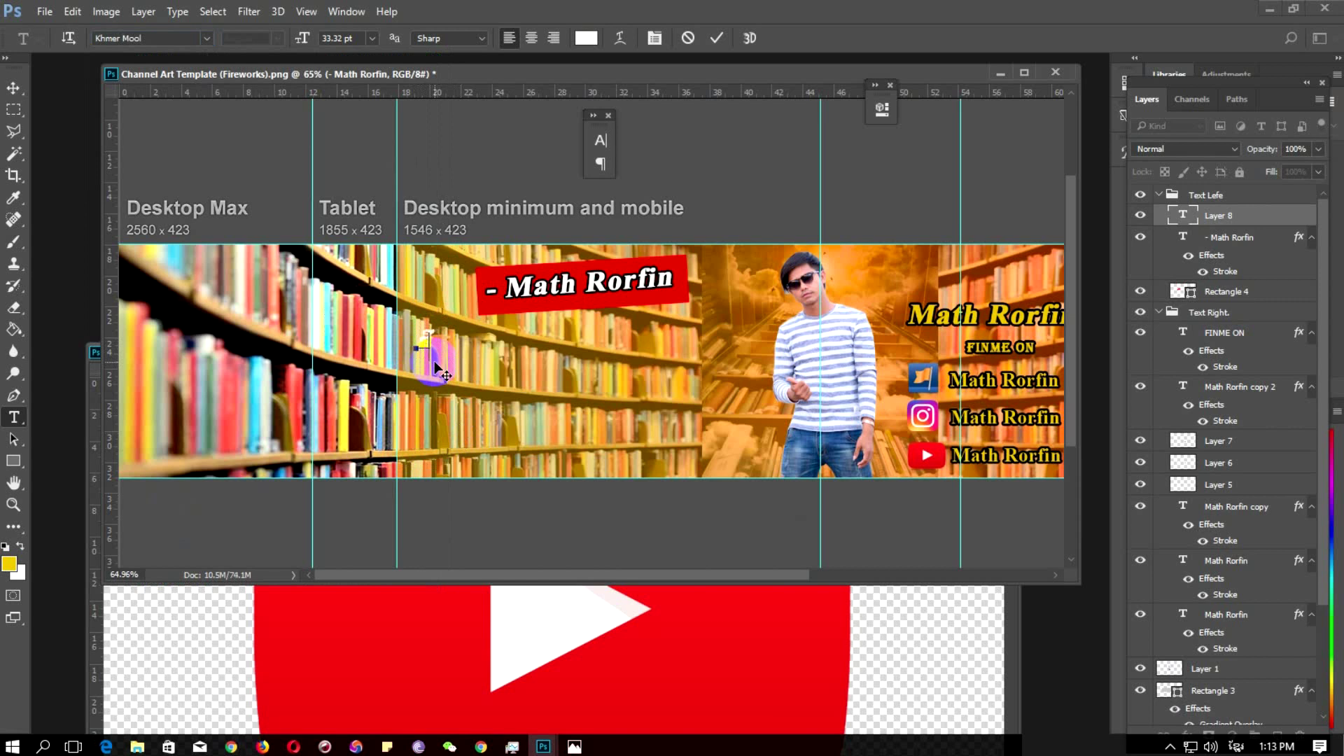
{"action": "type", "text": "Sub"}
{"action": "key", "text": "BackSpace"}
{"action": "type", "text": "bscr"}
{"action": "left_click", "coordinate": [14, 87]}
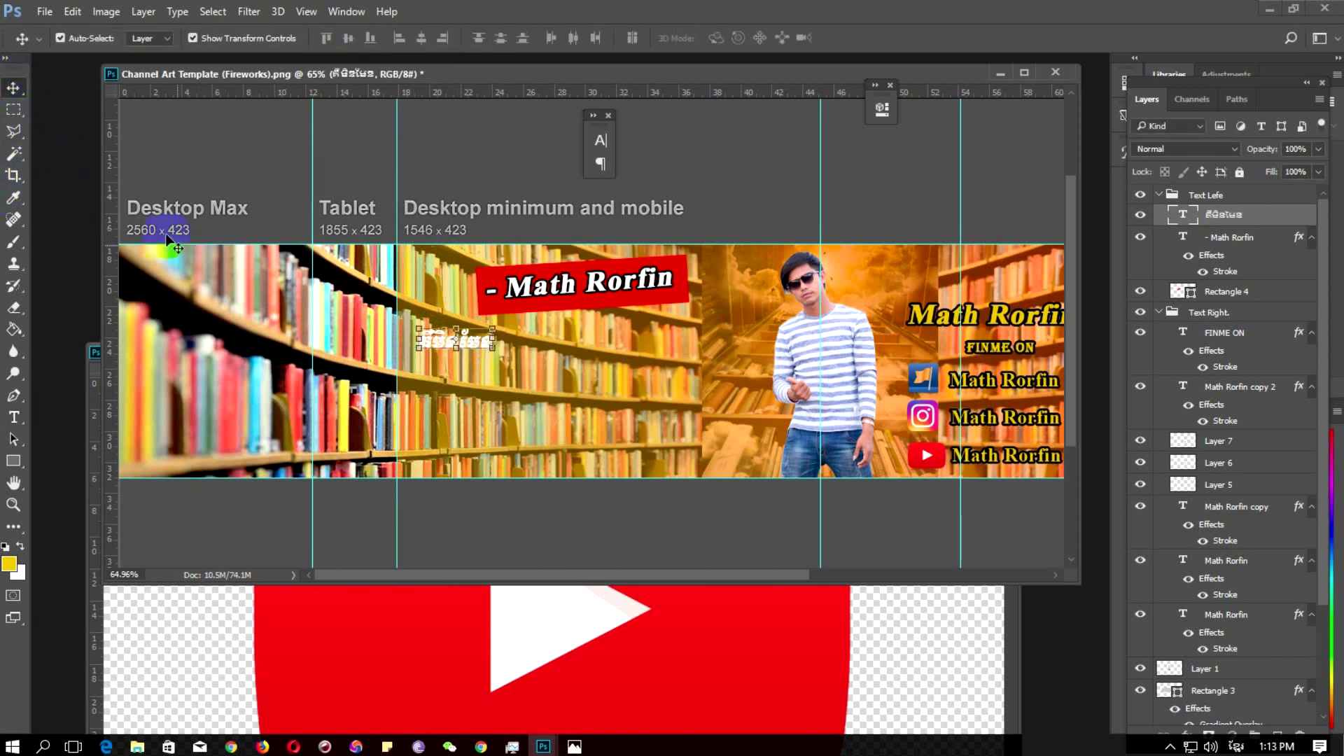
Give the Khmer text layer a 4 px black outside stroke via Blending Options
{"action": "right_click", "coordinate": [1226, 215]}
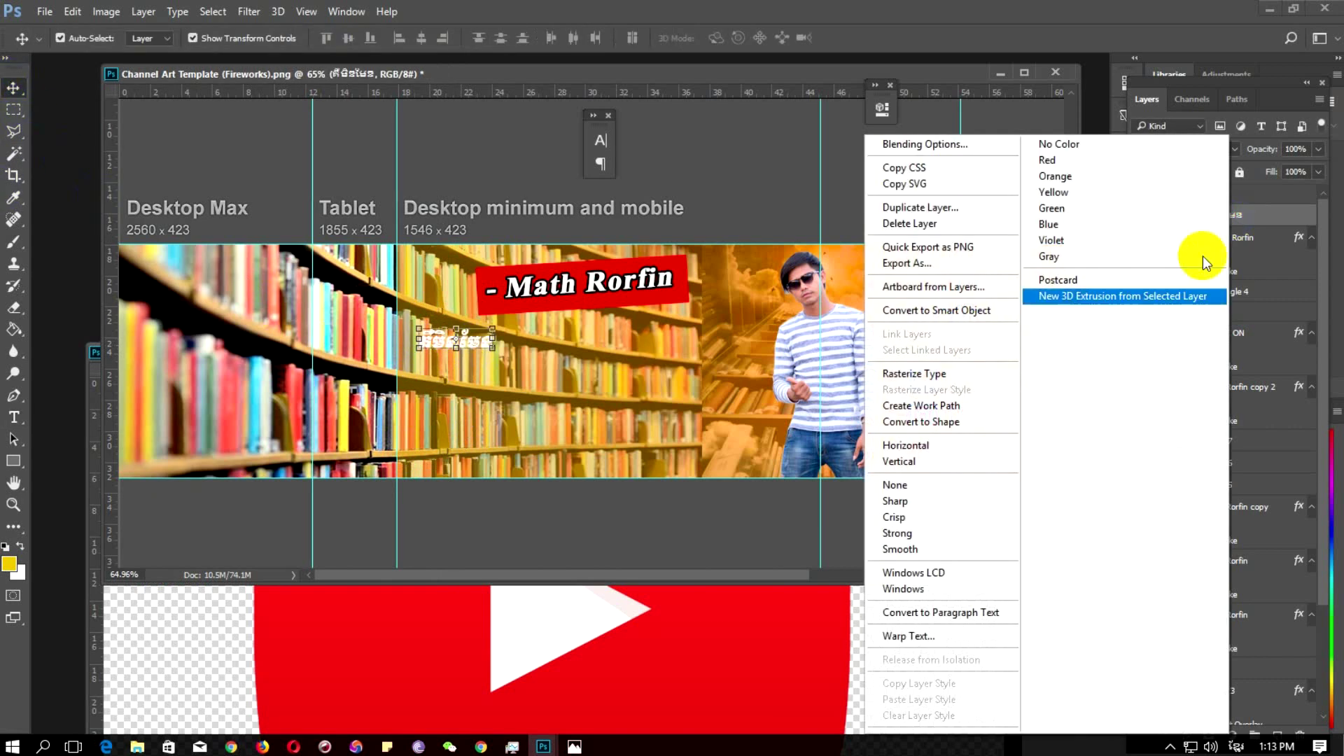
{"action": "left_click", "coordinate": [939, 148]}
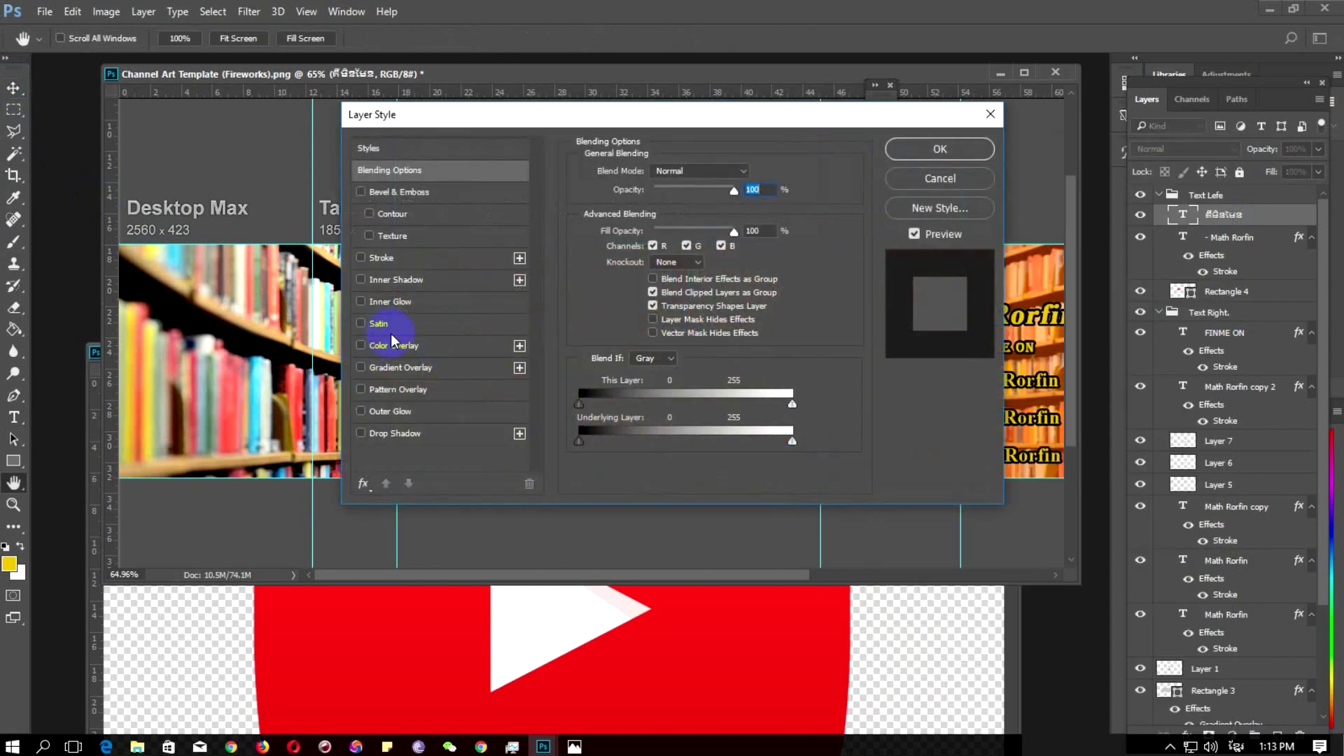
{"action": "left_click", "coordinate": [378, 259]}
{"action": "left_click_drag", "start_coordinate": [669, 115], "coordinate": [718, 415]}
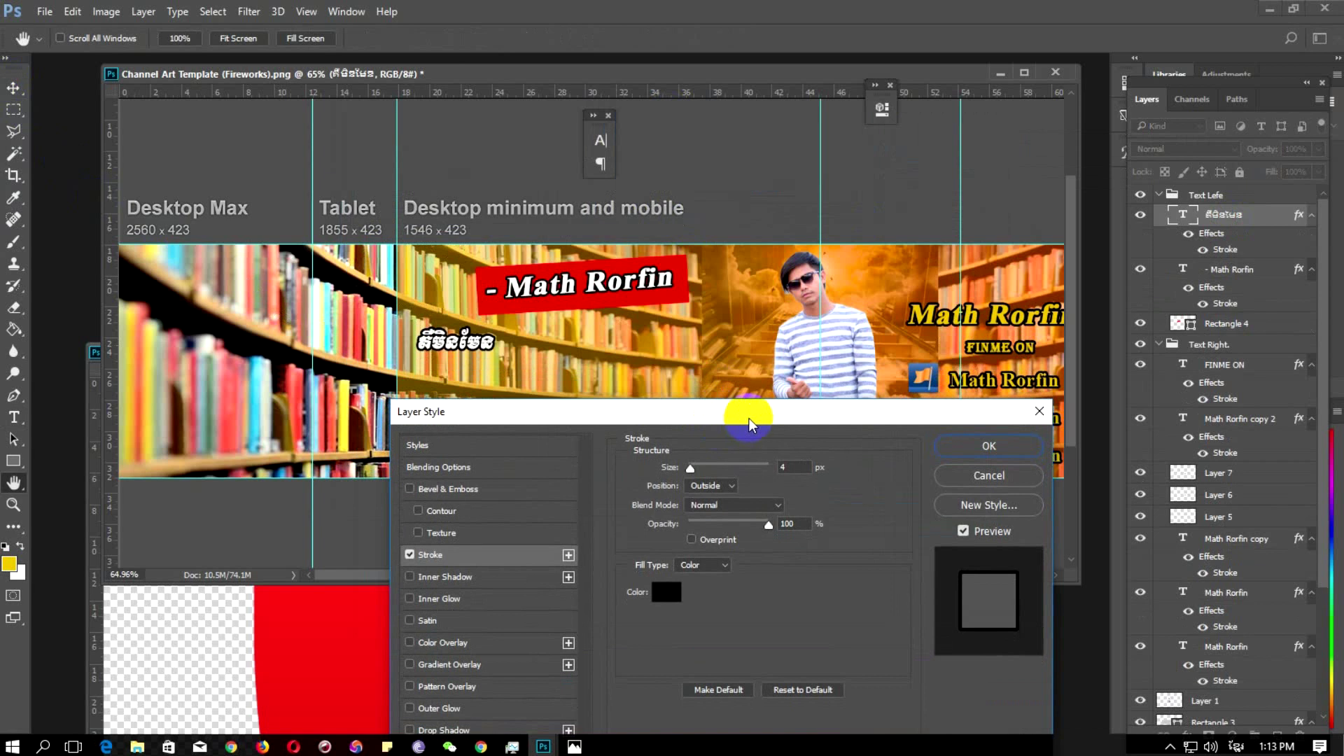
{"action": "left_click_drag", "start_coordinate": [749, 418], "coordinate": [737, 329]}
{"action": "left_click", "coordinate": [978, 359]}
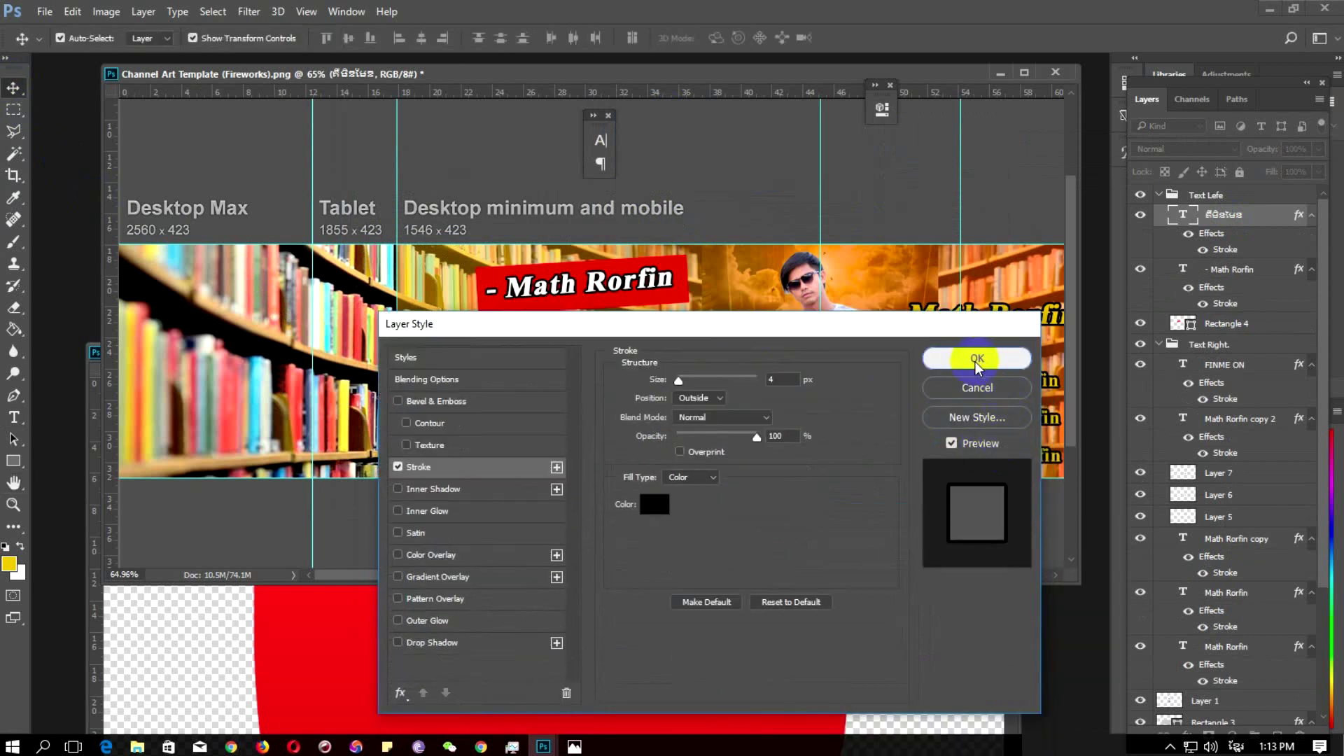
{"action": "key", "text": "ctrl+t"}
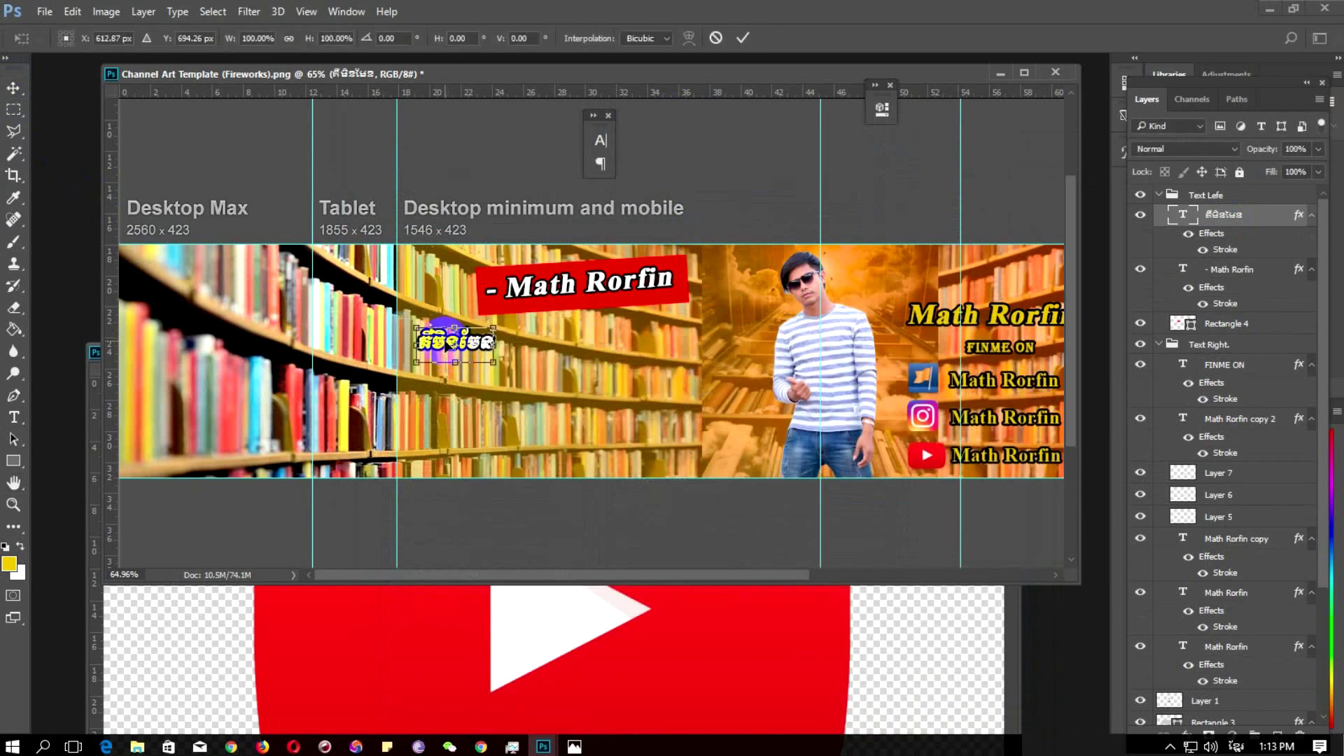
{"action": "left_click", "coordinate": [715, 38]}
Set the Khmer caption's language to English: USA in the Character panel, leaving Faux Bold off
{"action": "double_click", "coordinate": [420, 357]}
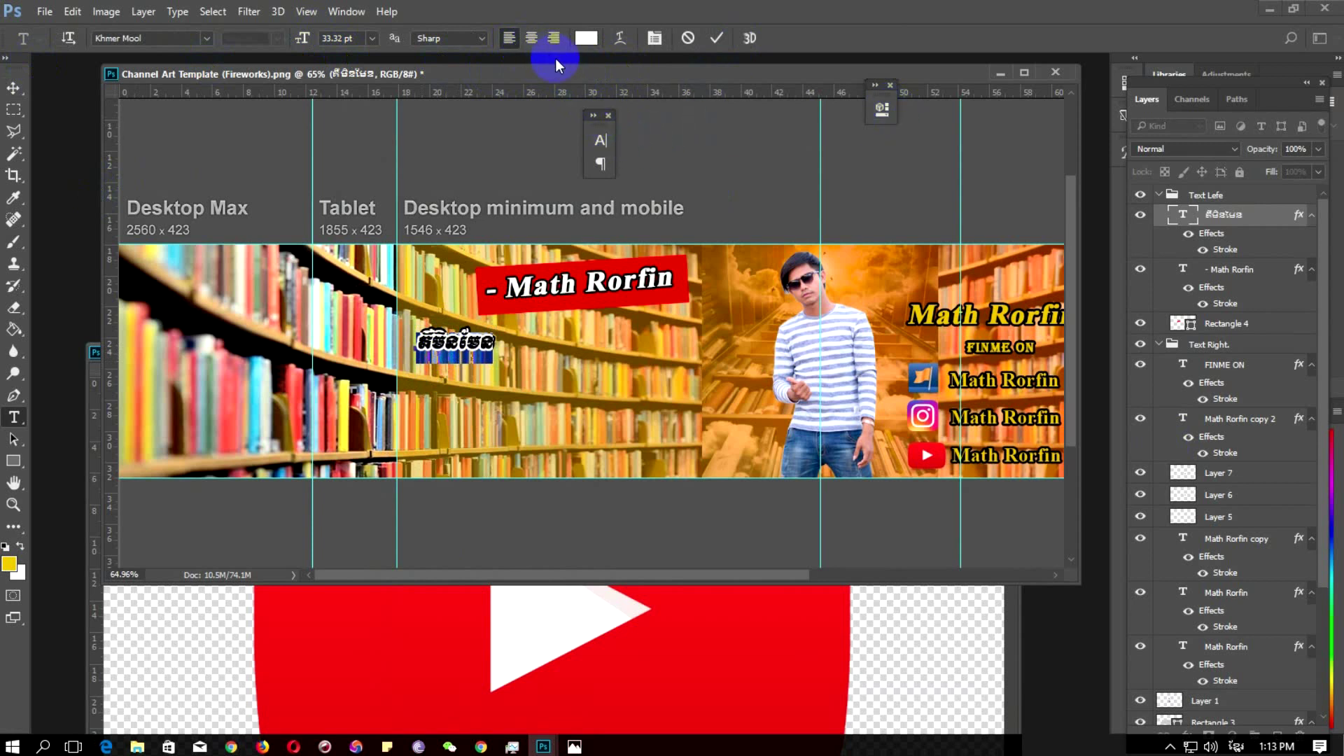
{"action": "left_click", "coordinate": [878, 91]}
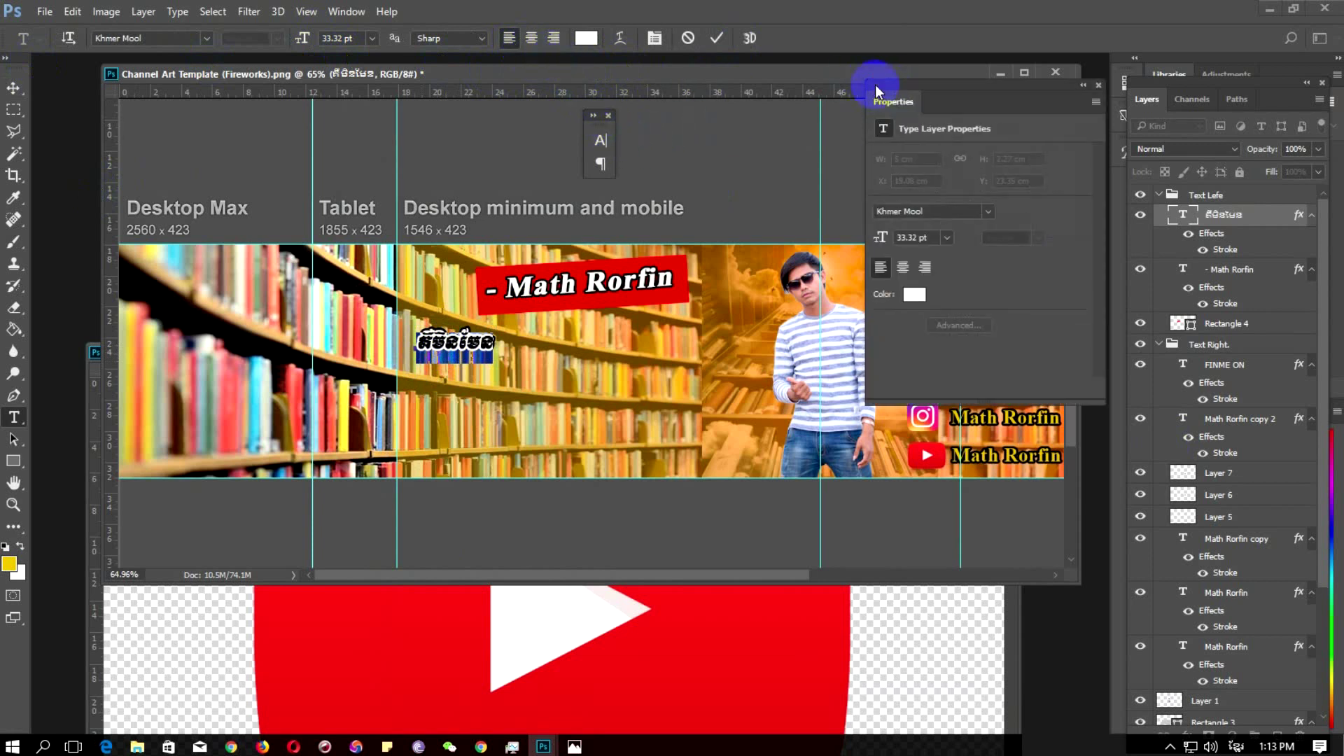
{"action": "left_click", "coordinate": [595, 130]}
{"action": "left_click", "coordinate": [626, 297]}
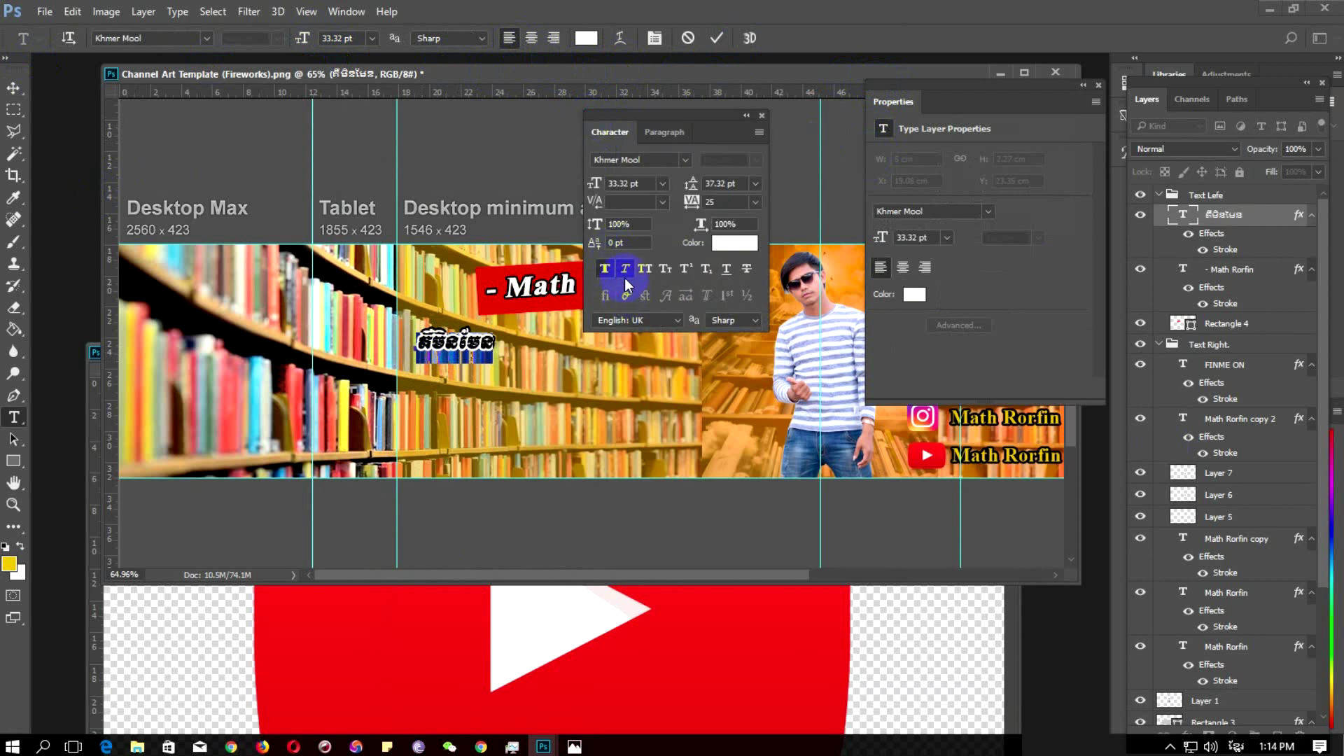
{"action": "left_click", "coordinate": [606, 271]}
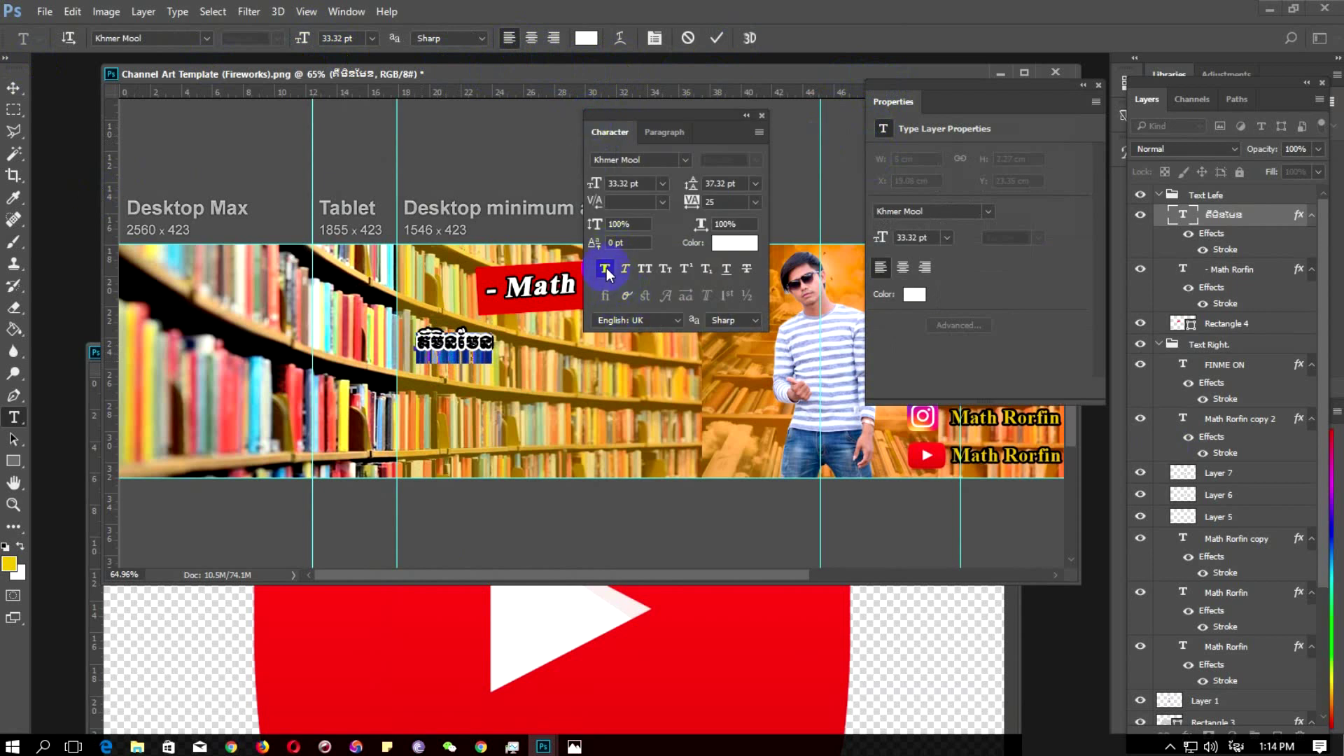
{"action": "left_click", "coordinate": [606, 276]}
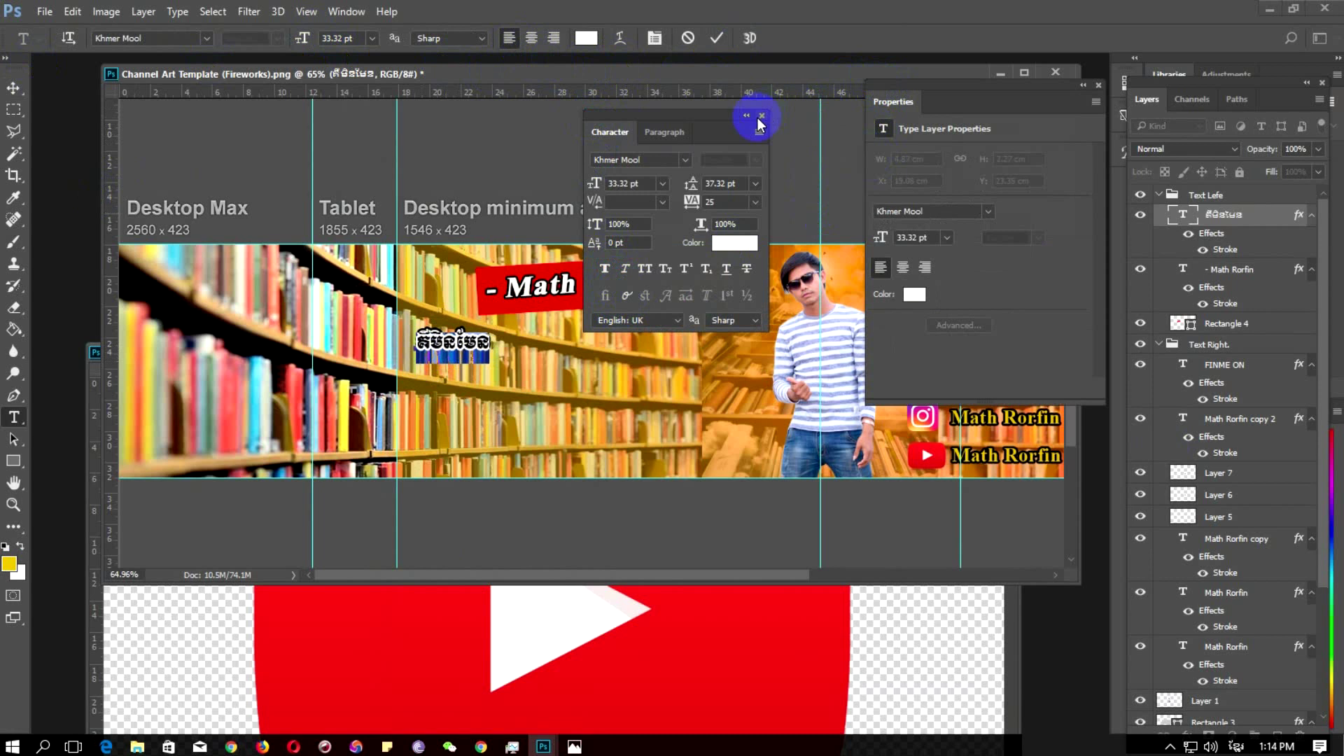
{"action": "left_click", "coordinate": [676, 322]}
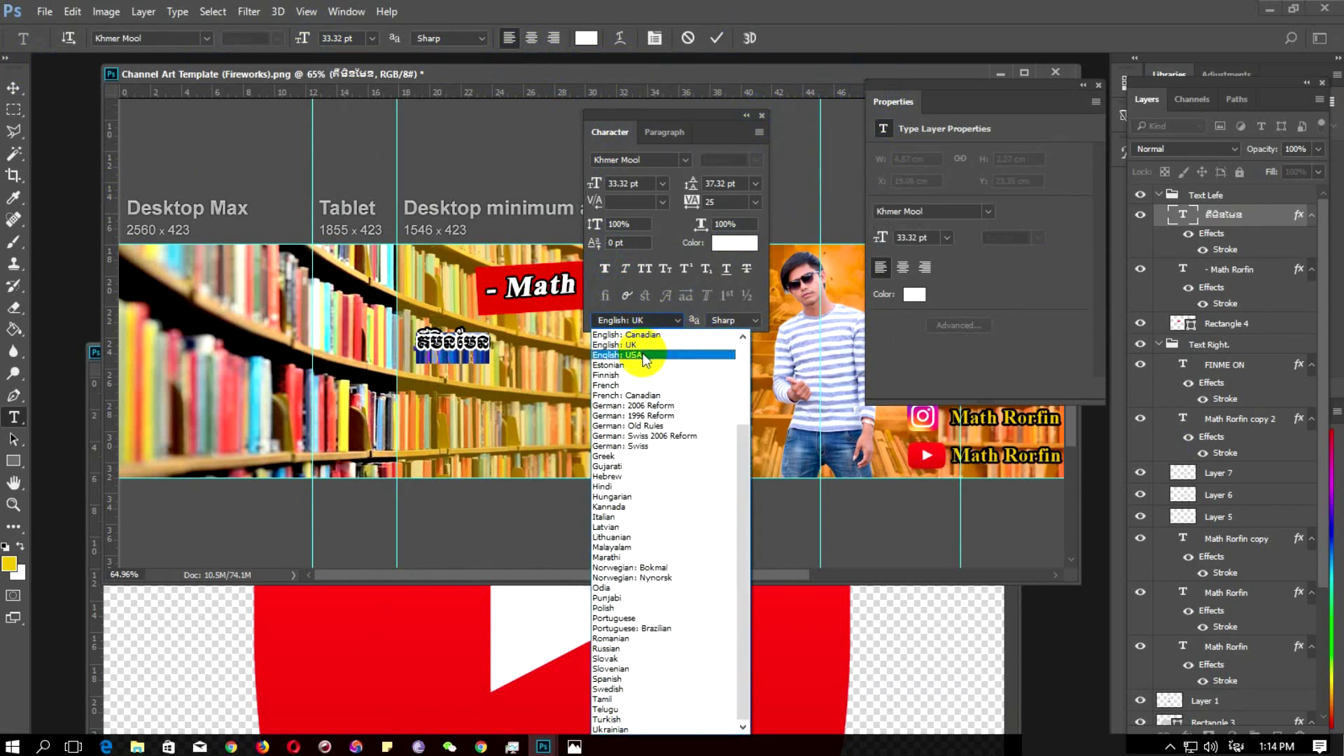
{"action": "left_click", "coordinate": [643, 355]}
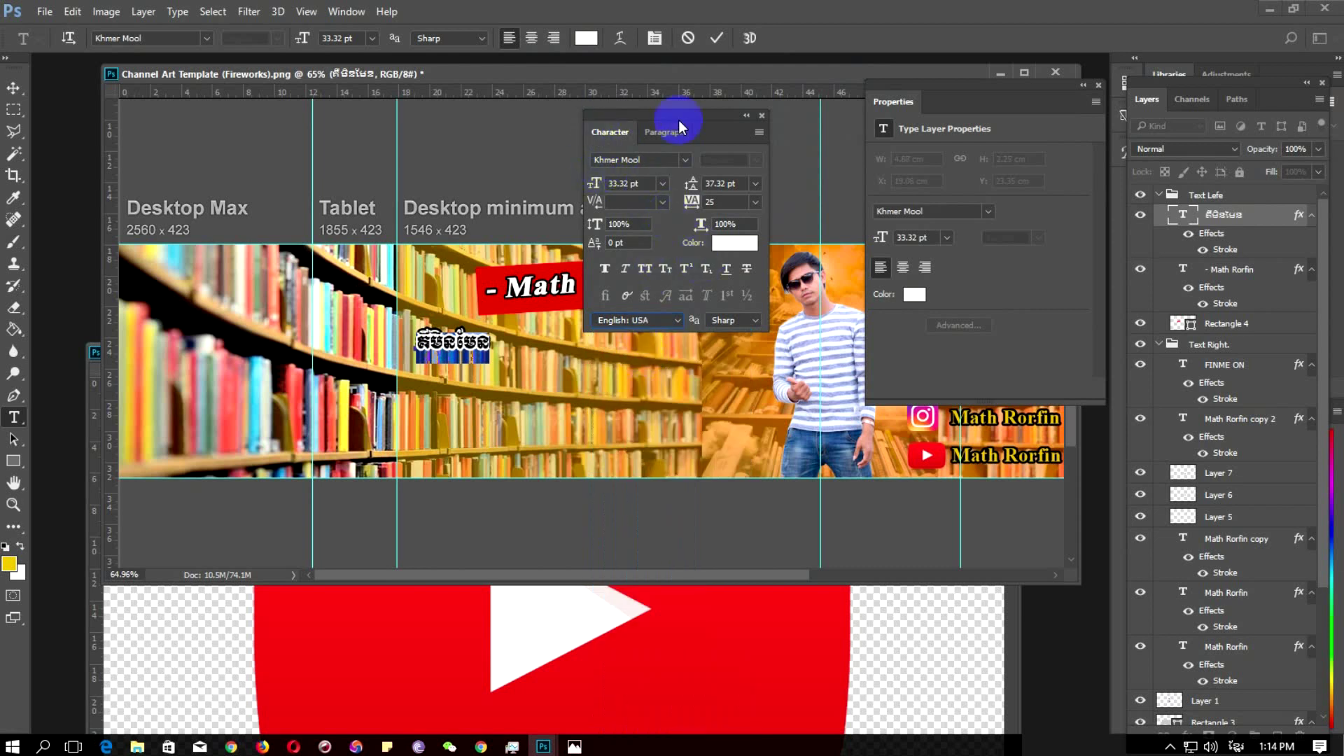
{"action": "left_click", "coordinate": [716, 39]}
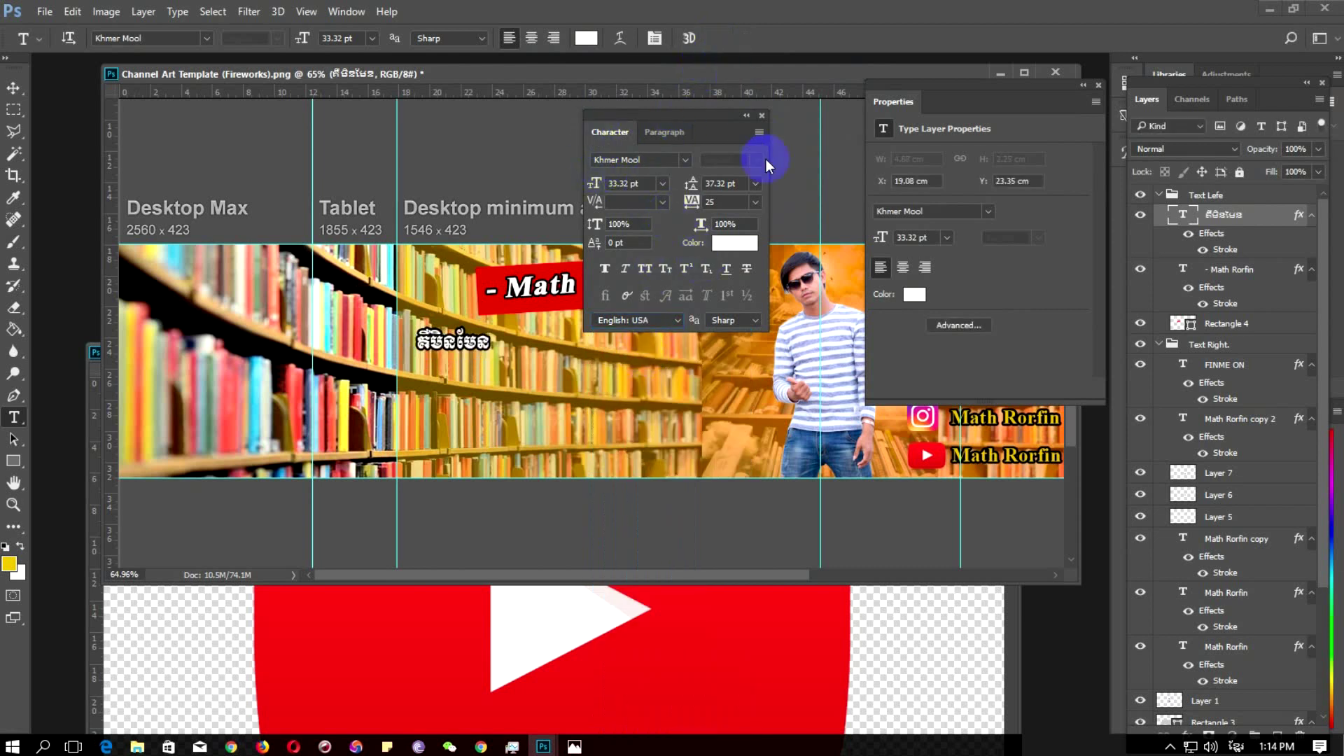
{"action": "left_click", "coordinate": [762, 115]}
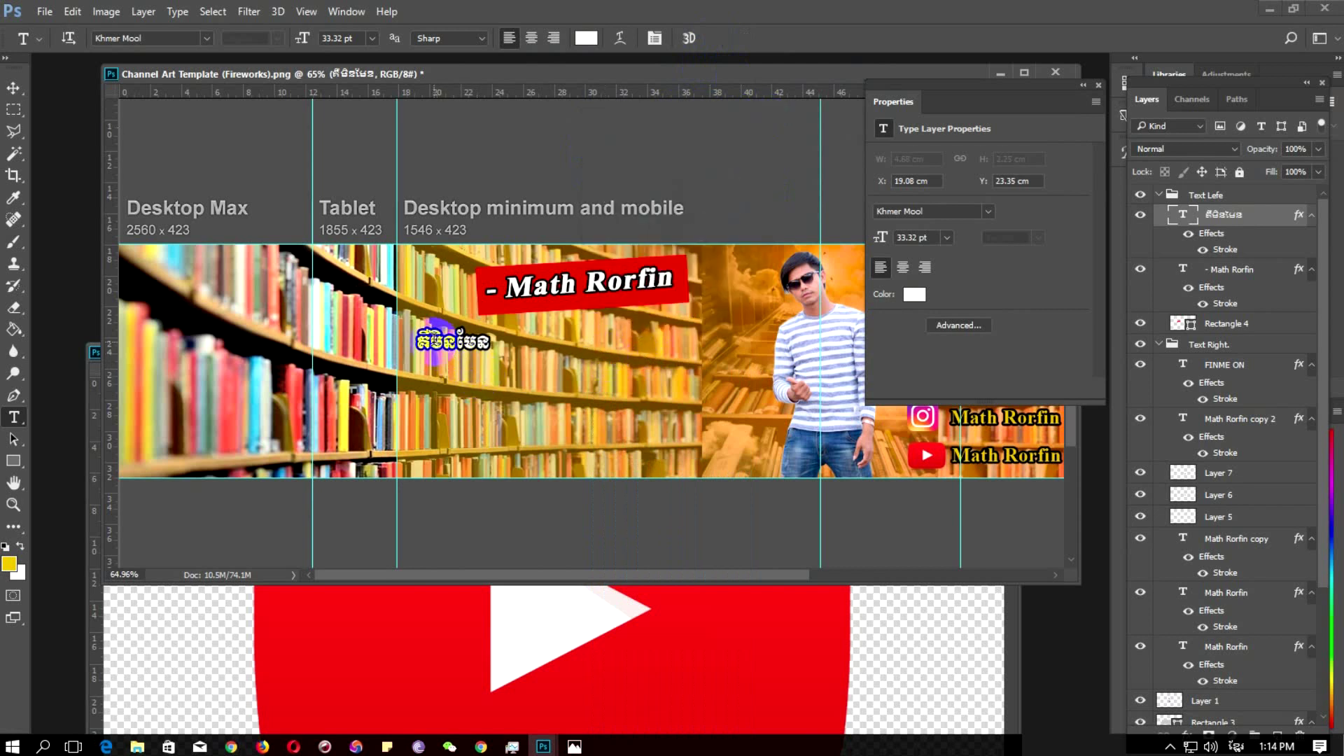
{"action": "left_click", "coordinate": [448, 339]}
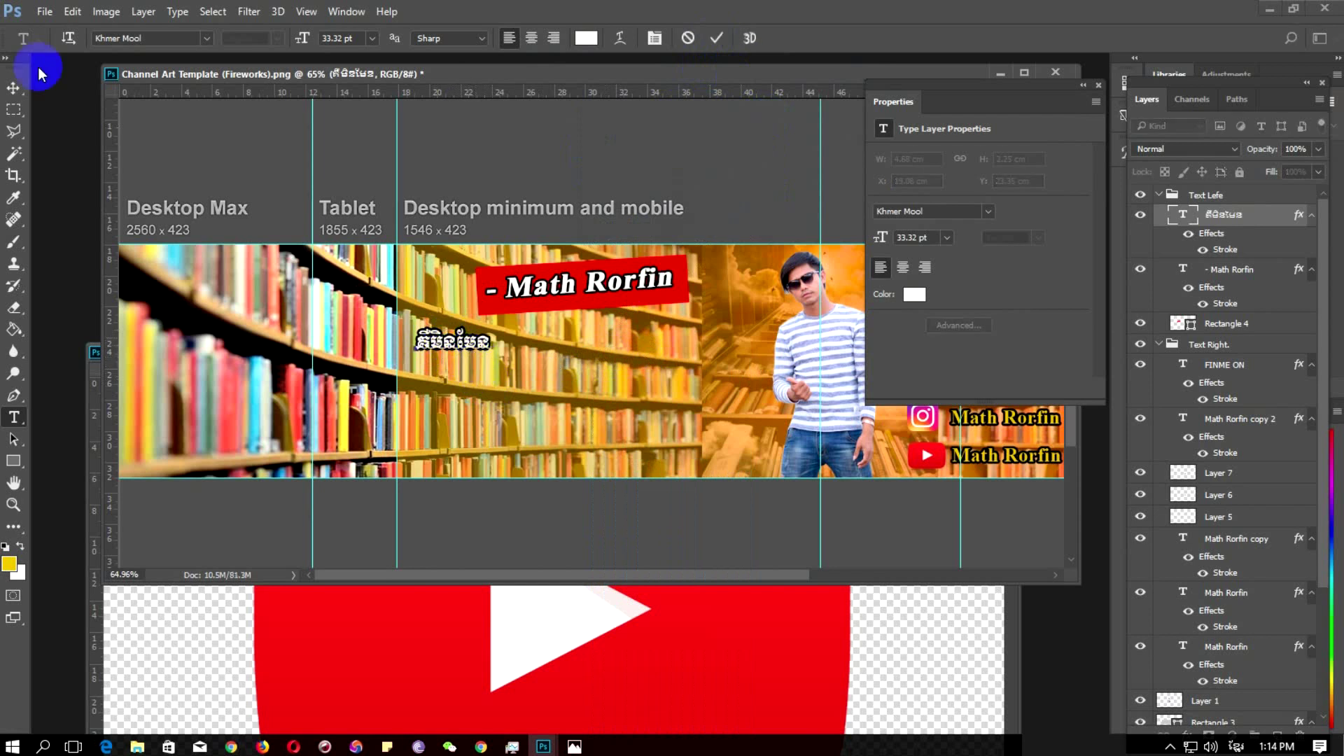
Append 'ត្រឹមត្រូធំនាក់ធំនង' to the Khmer caption and move it right beneath the banner
{"action": "left_click", "coordinate": [13, 87]}
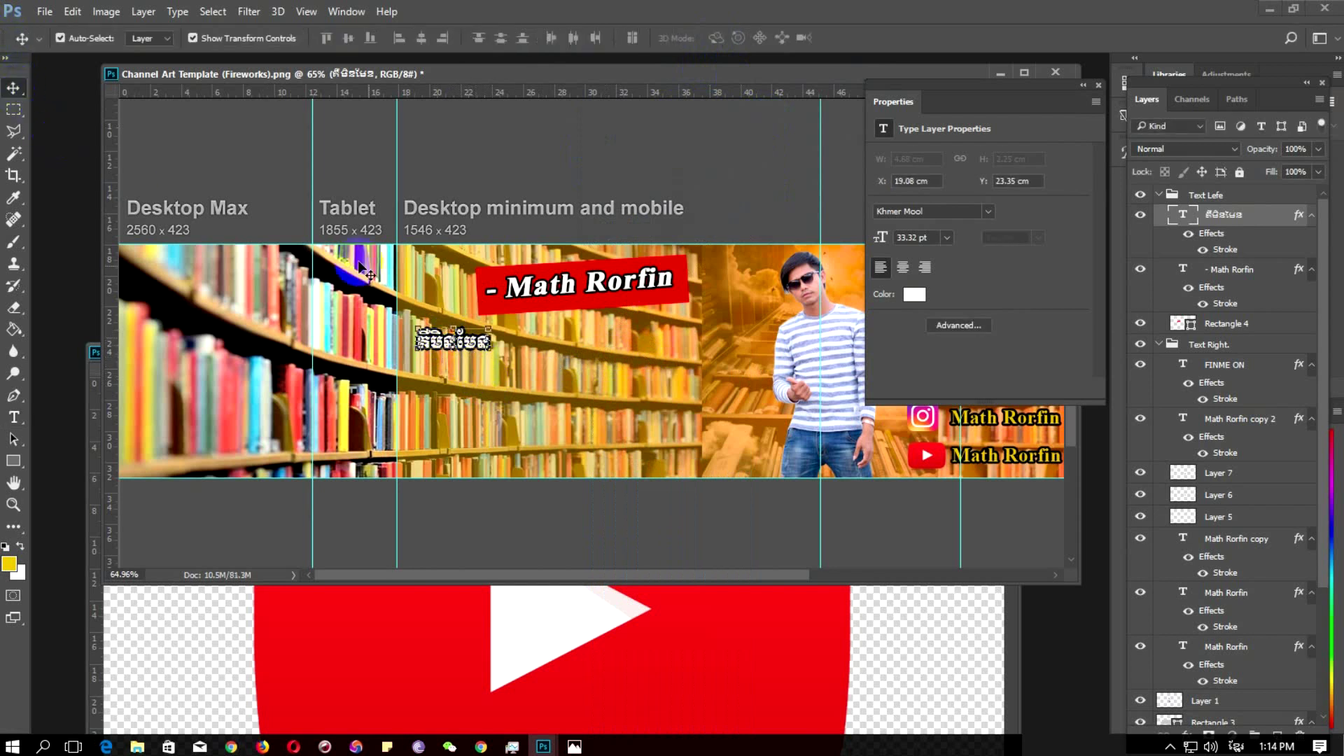
{"action": "left_click", "coordinate": [510, 321]}
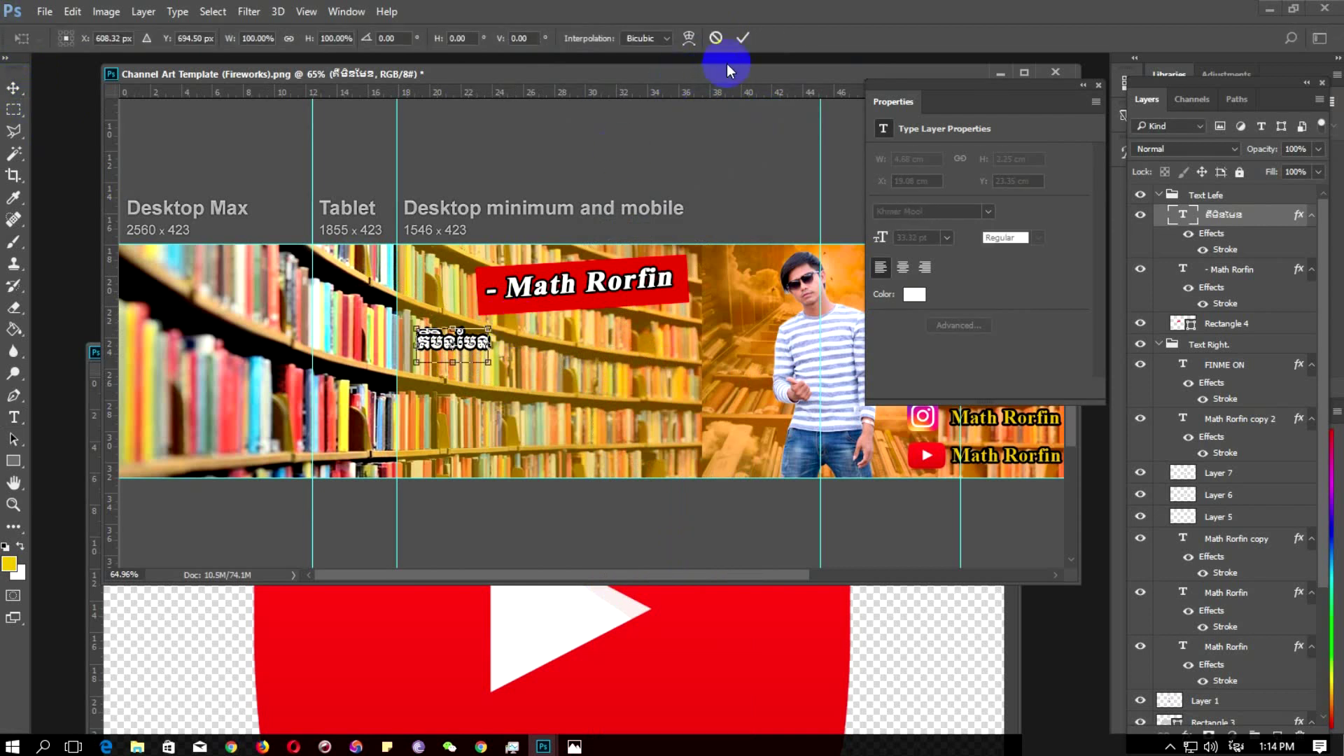
{"action": "left_click", "coordinate": [742, 39]}
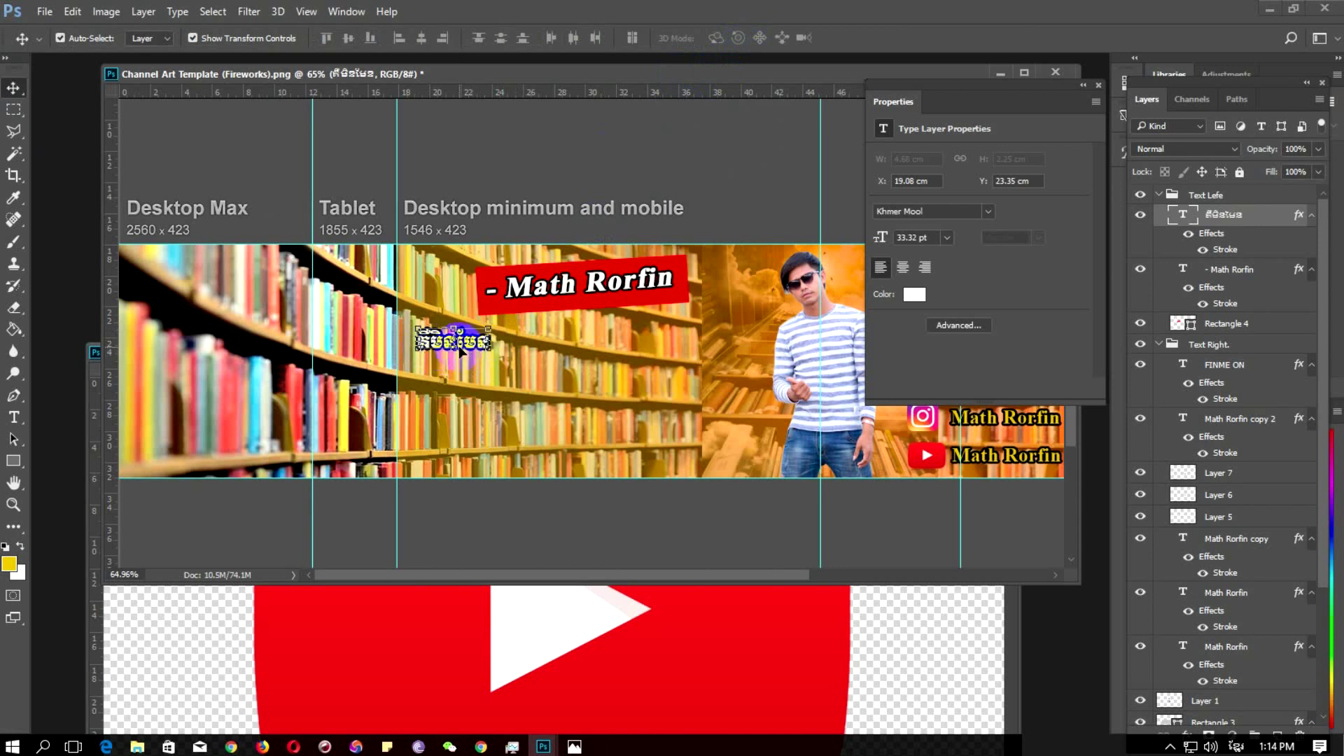
{"action": "key", "text": "t"}
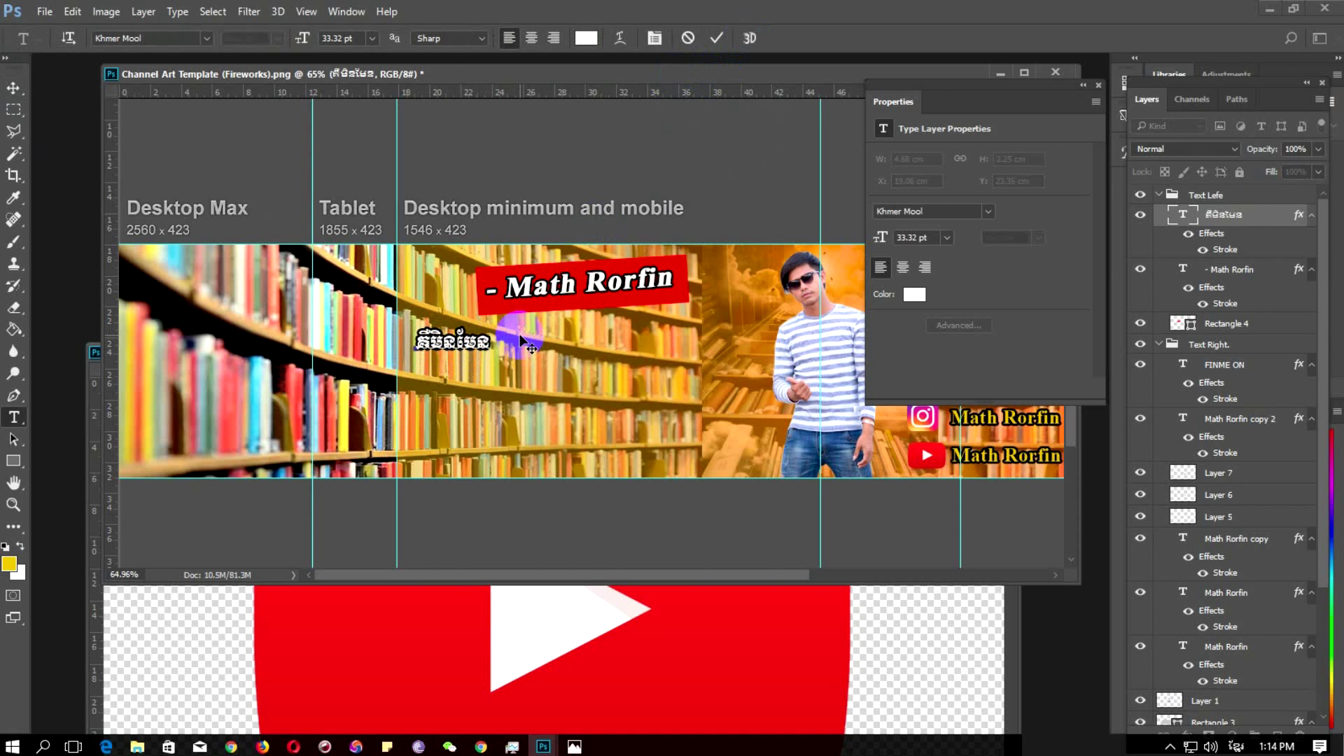
{"action": "type", "text": "ត"}
{"action": "type", "text": "្រឹម"}
{"action": "type", "text": "ត្រូ"}
{"action": "type", "text": "ធំនាក"}
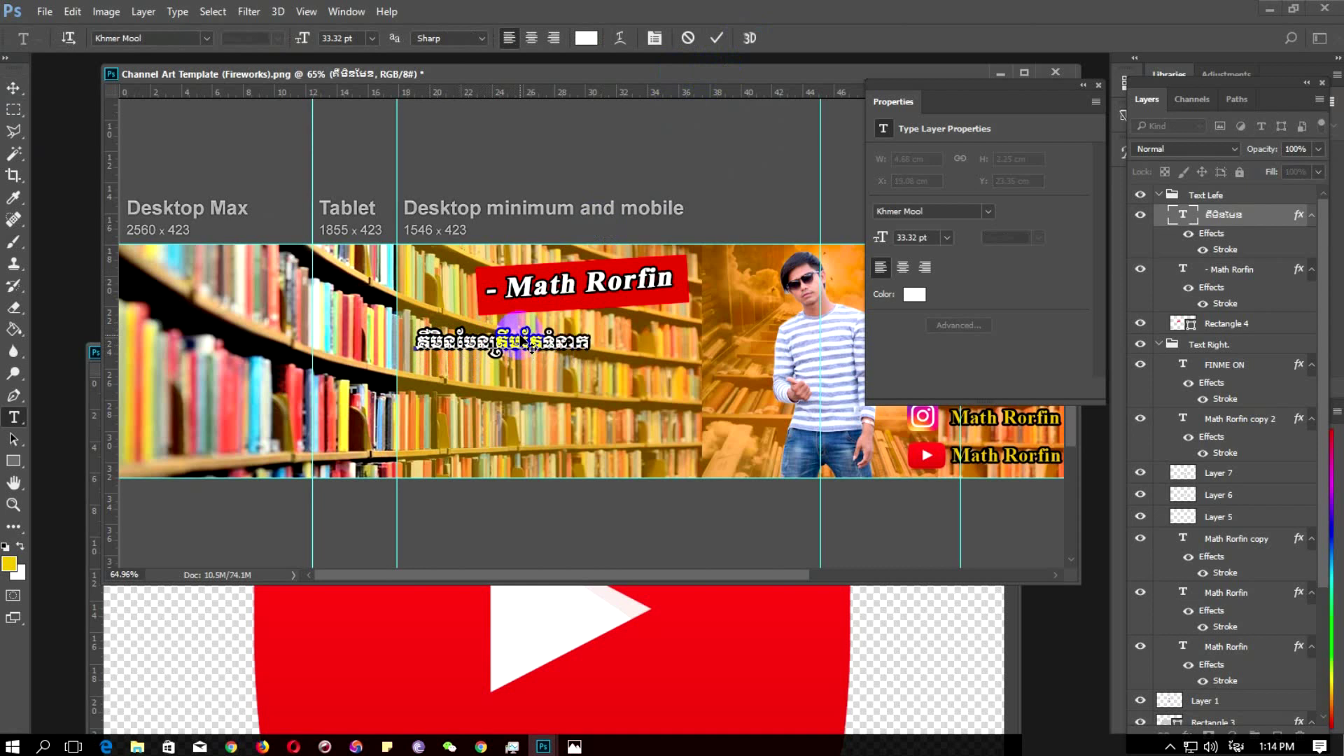
{"action": "type", "text": "់ធ"}
{"action": "type", "text": "ំនង"}
{"action": "left_click", "coordinate": [13, 88]}
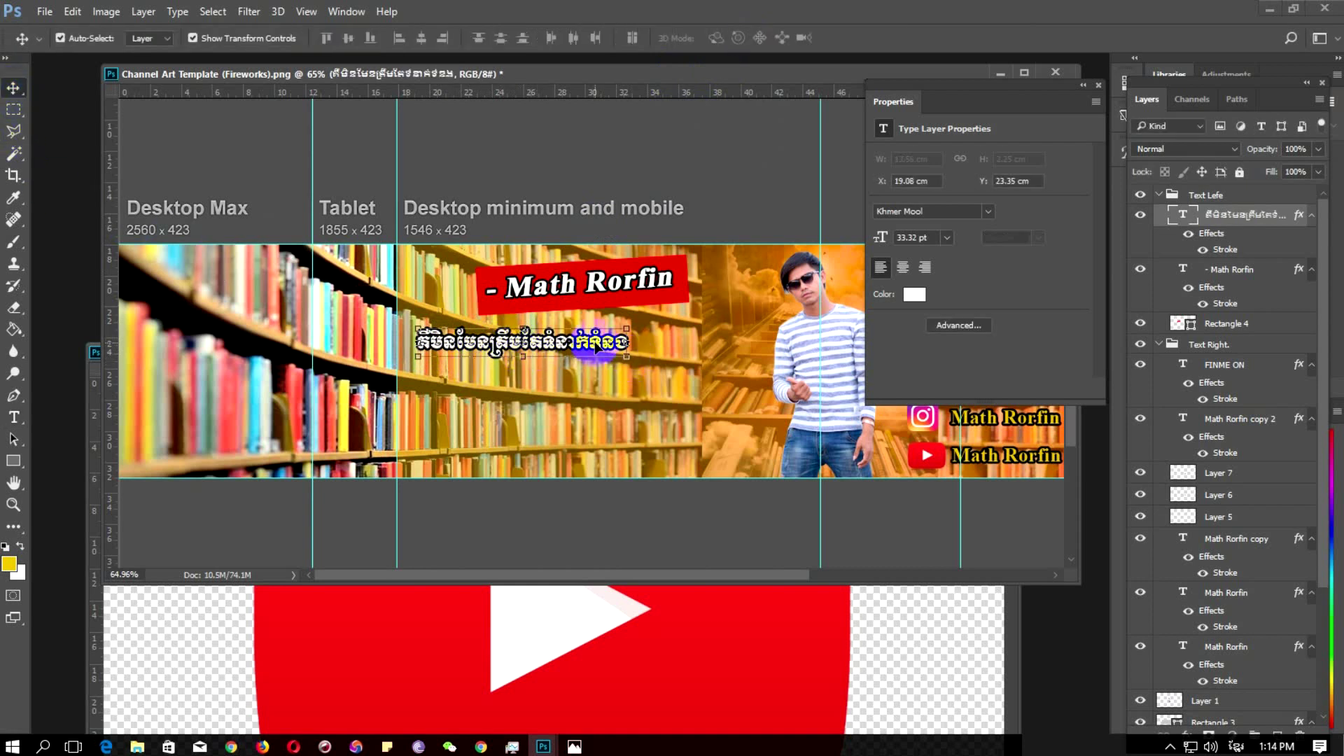
{"action": "left_click_drag", "start_coordinate": [595, 347], "coordinate": [637, 346]}
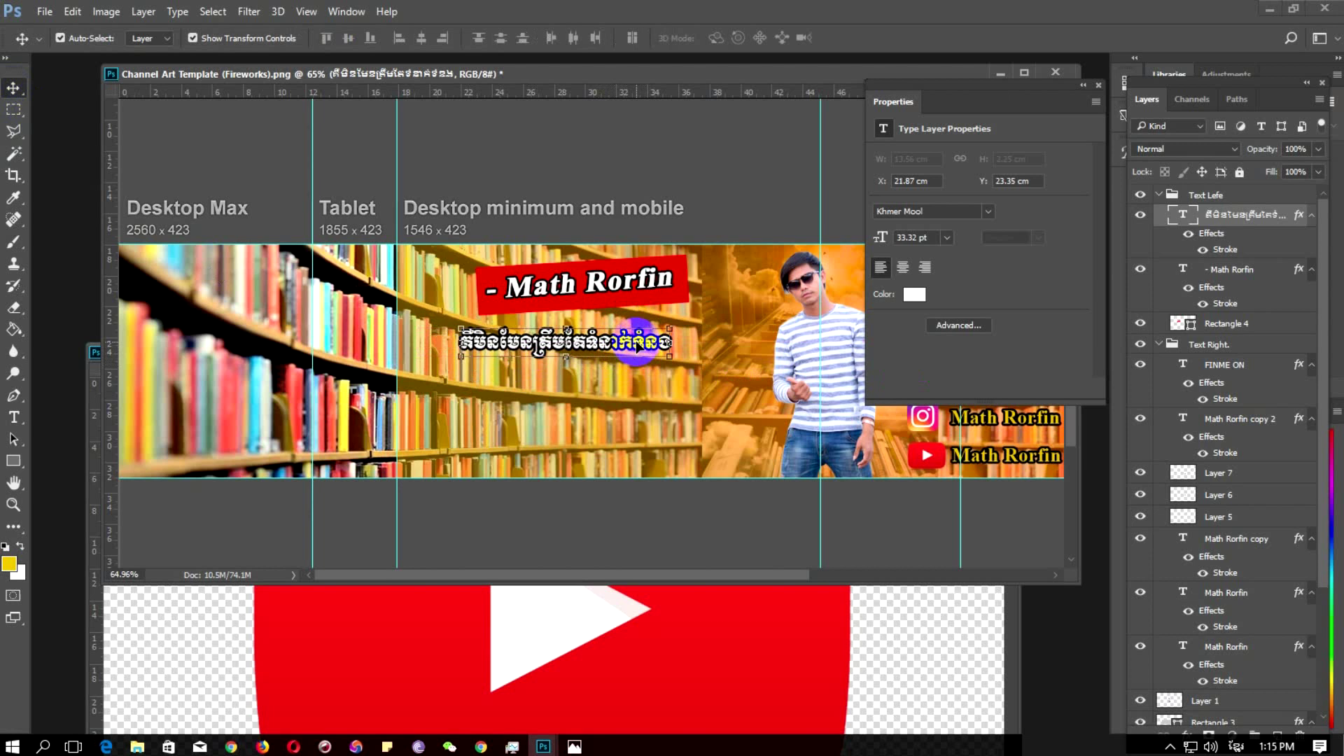
{"action": "key", "text": "alt"}
{"action": "key", "text": "alt"}
Duplicate the Khmer line below and retype the copy as 'ប្រពន្ធផ្សព្វផ្សាយបណ្ដាយសន្ទម'
{"action": "left_click_drag", "start_coordinate": [635, 348], "coordinate": [639, 384]}
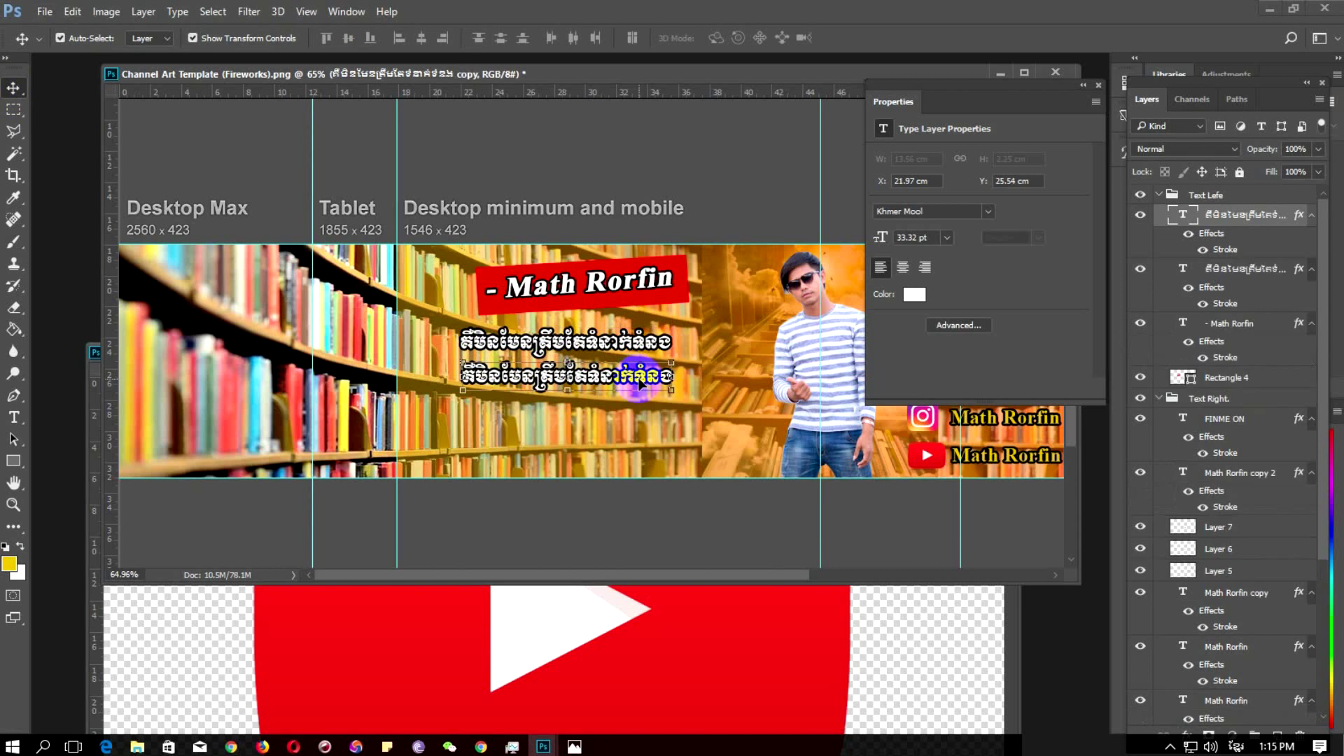
{"action": "double_click", "coordinate": [579, 381]}
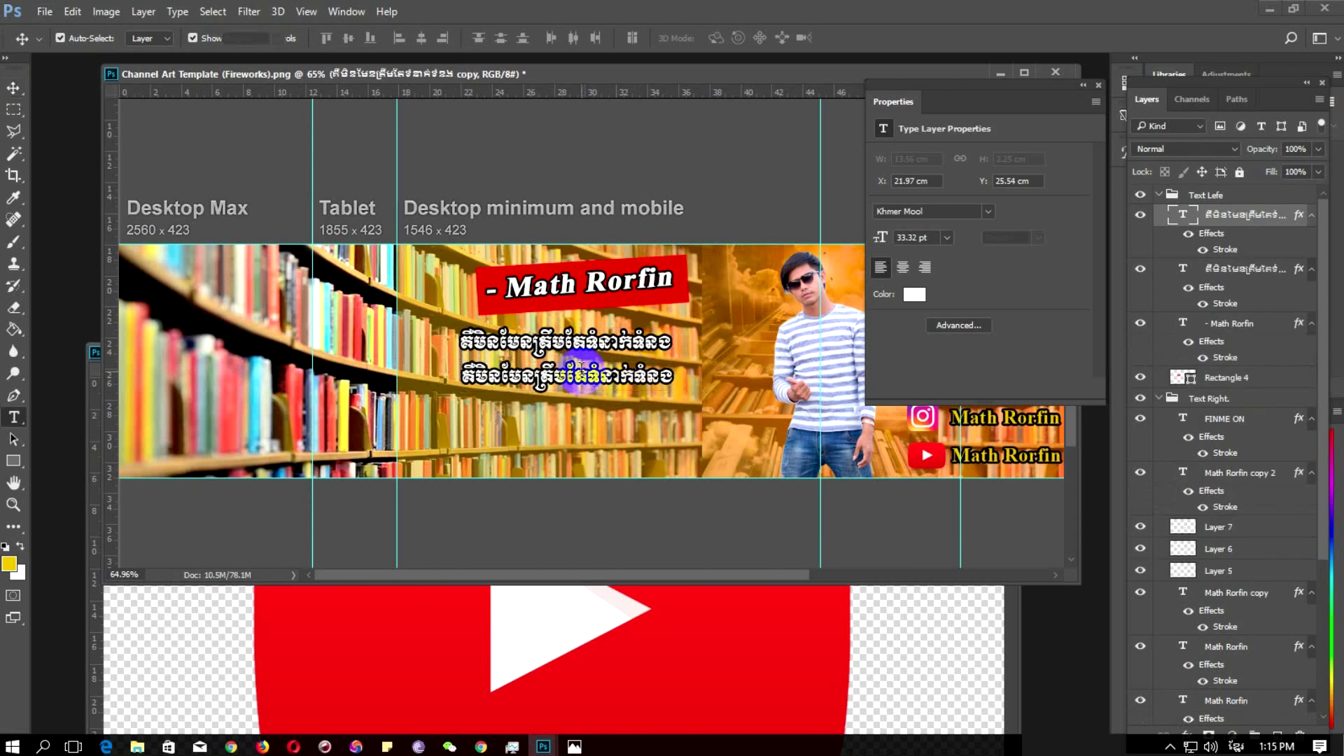
{"action": "triple_click", "coordinate": [579, 382]}
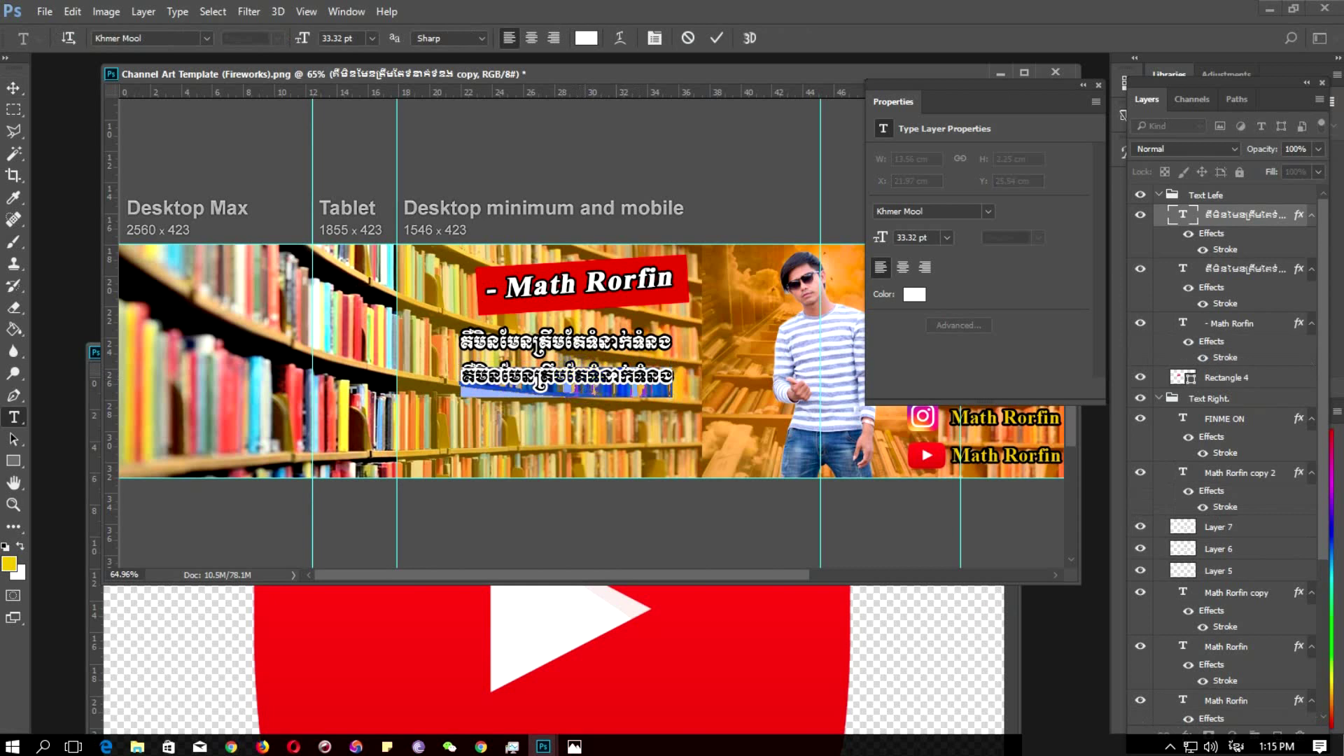
{"action": "key", "text": "BackSpace"}
{"action": "type", "text": "ប្រពន្ធ"}
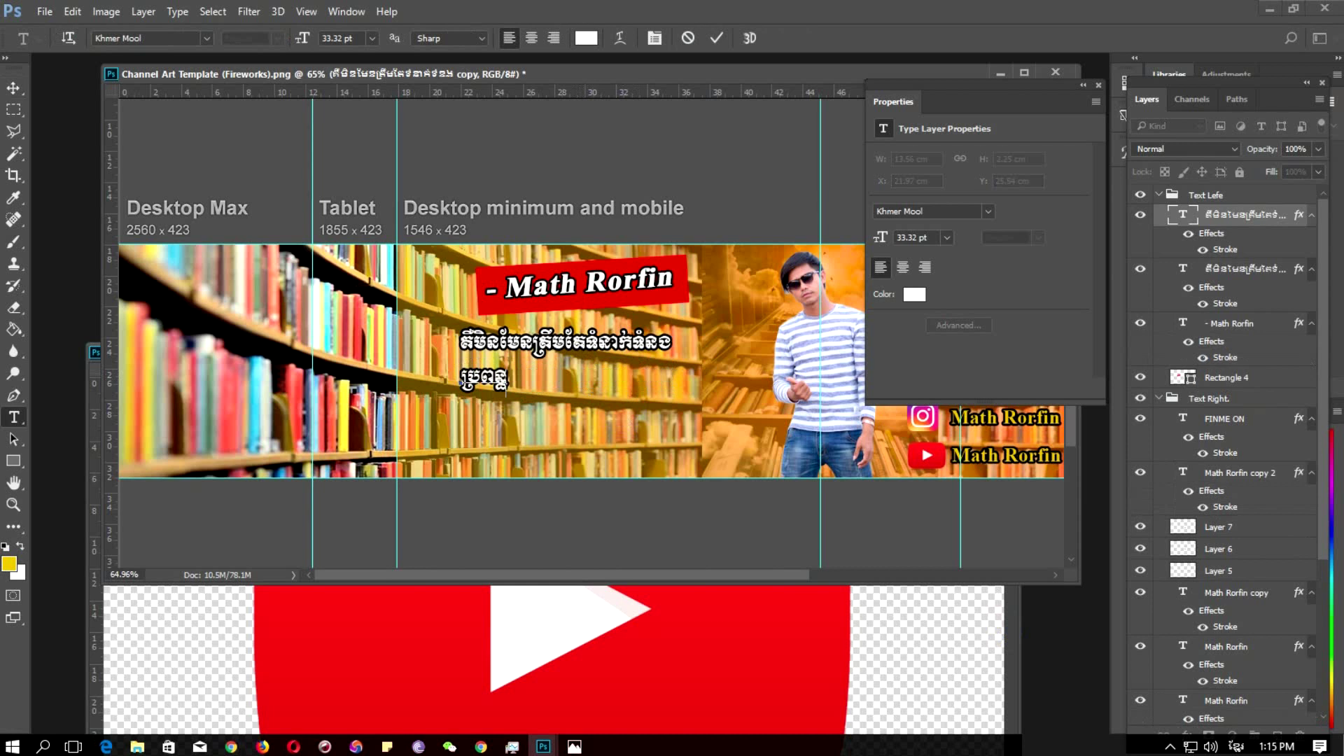
{"action": "type", "text": "ផ្សព"}
{"action": "type", "text": "្វផ្សាយបណ្ដា"}
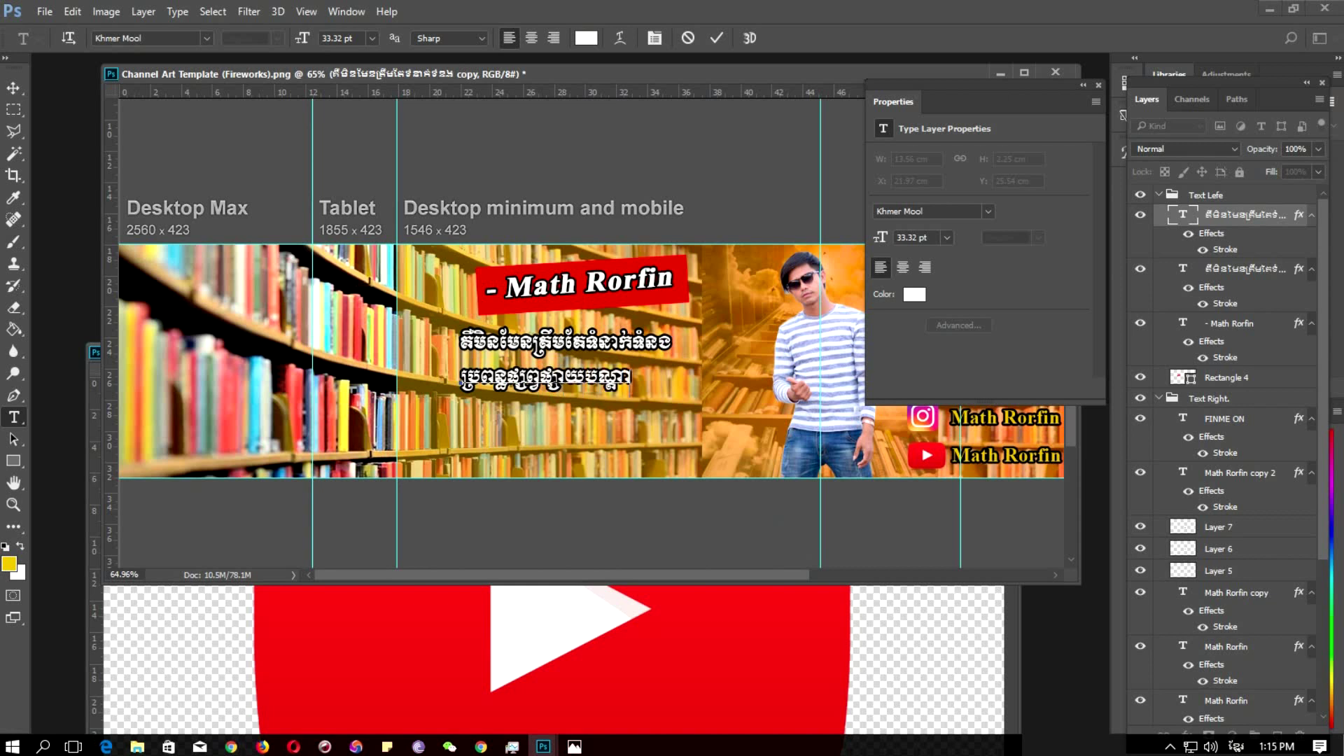
{"action": "type", "text": "យ"}
{"action": "type", "text": "សន្ទម"}
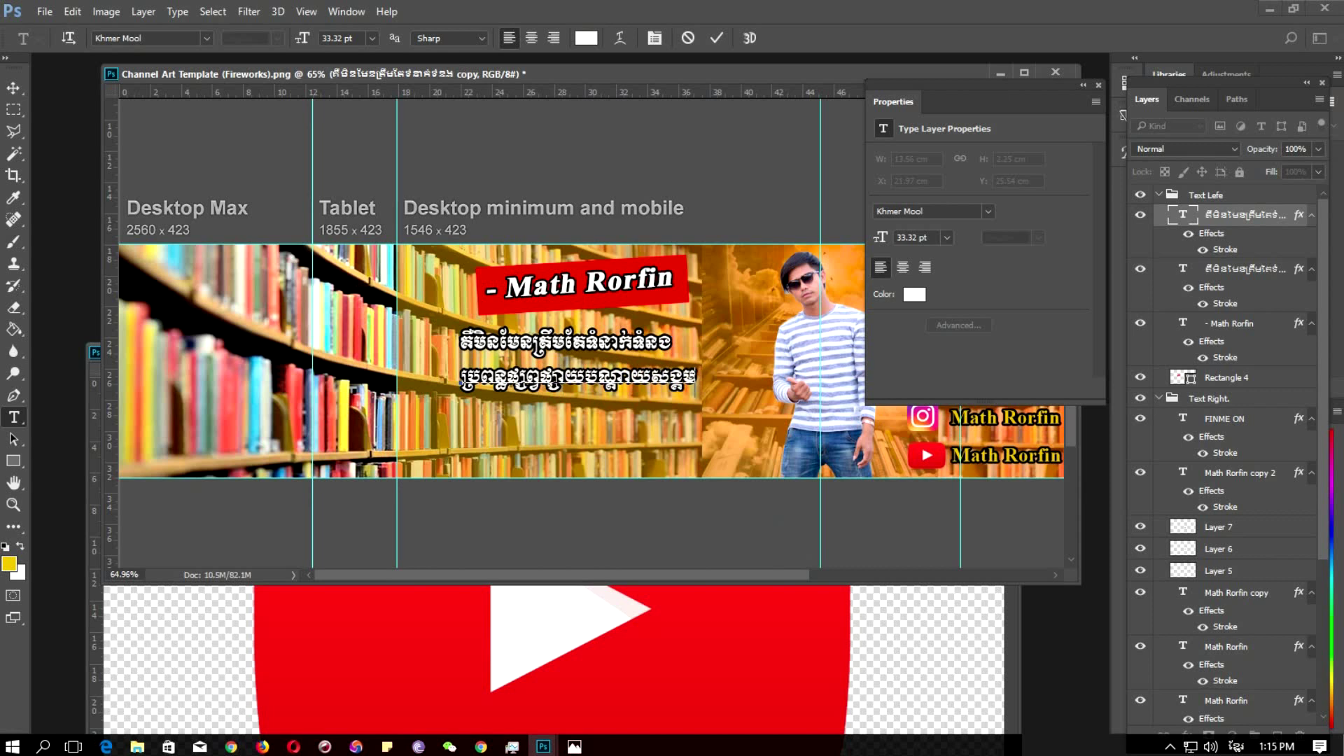
{"action": "left_click", "coordinate": [14, 88]}
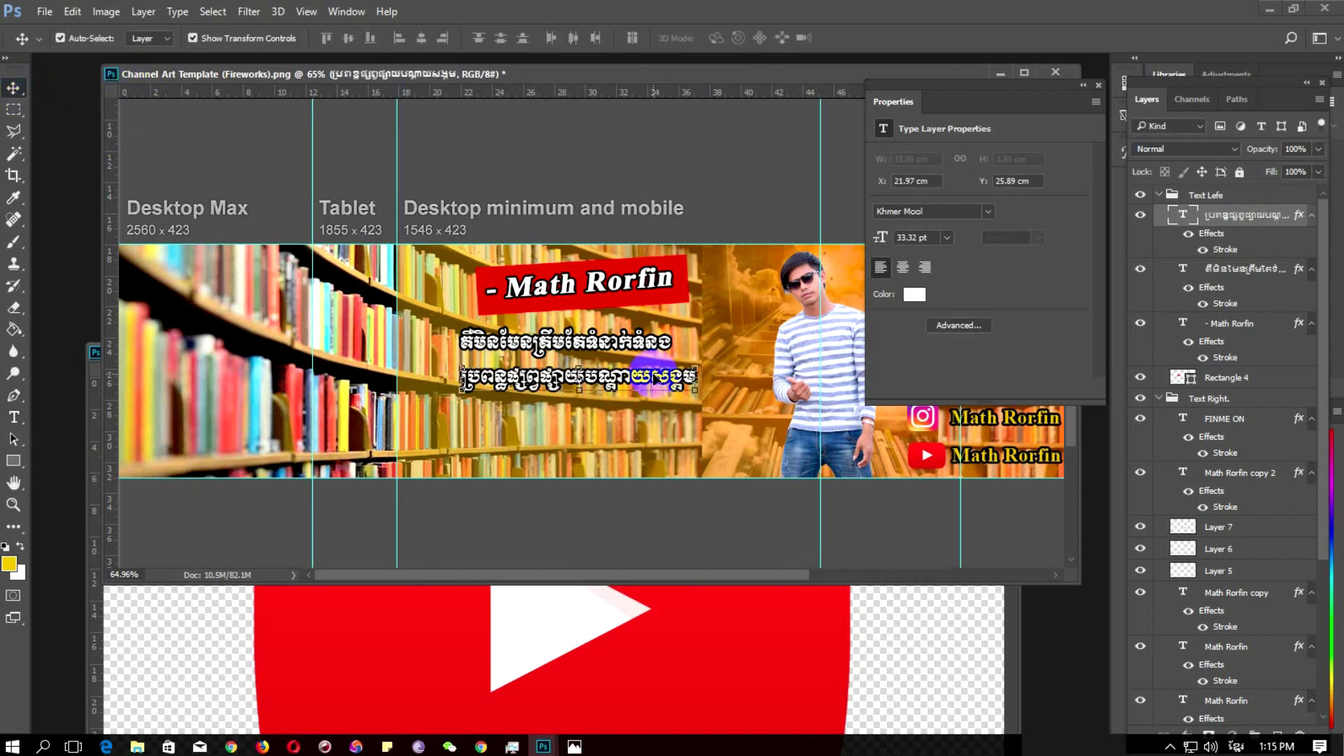
Duplicate that line below as a third line ending 'ការរីកចំរើន'
{"action": "left_click_drag", "start_coordinate": [655, 378], "coordinate": [649, 411], "text": "alt"}
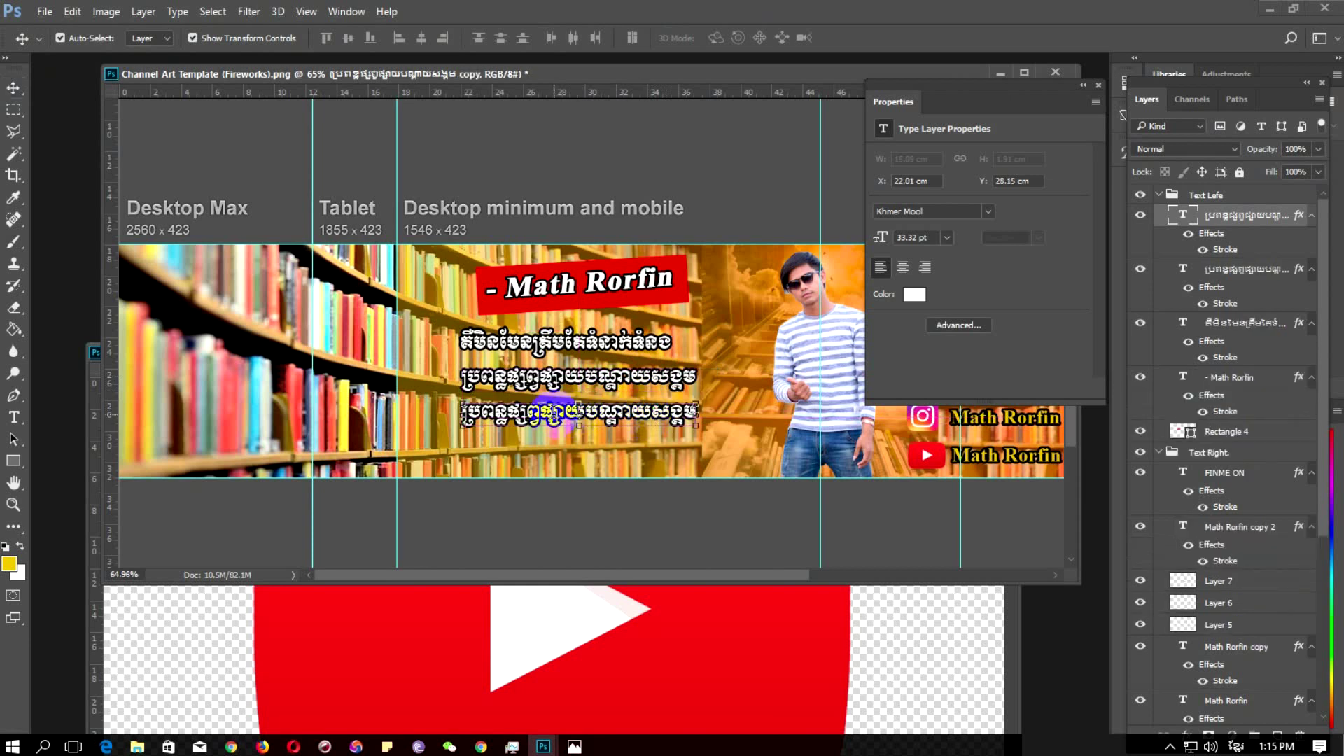
{"action": "key", "text": "t"}
{"action": "left_click_drag", "start_coordinate": [527, 413], "coordinate": [560, 413]}
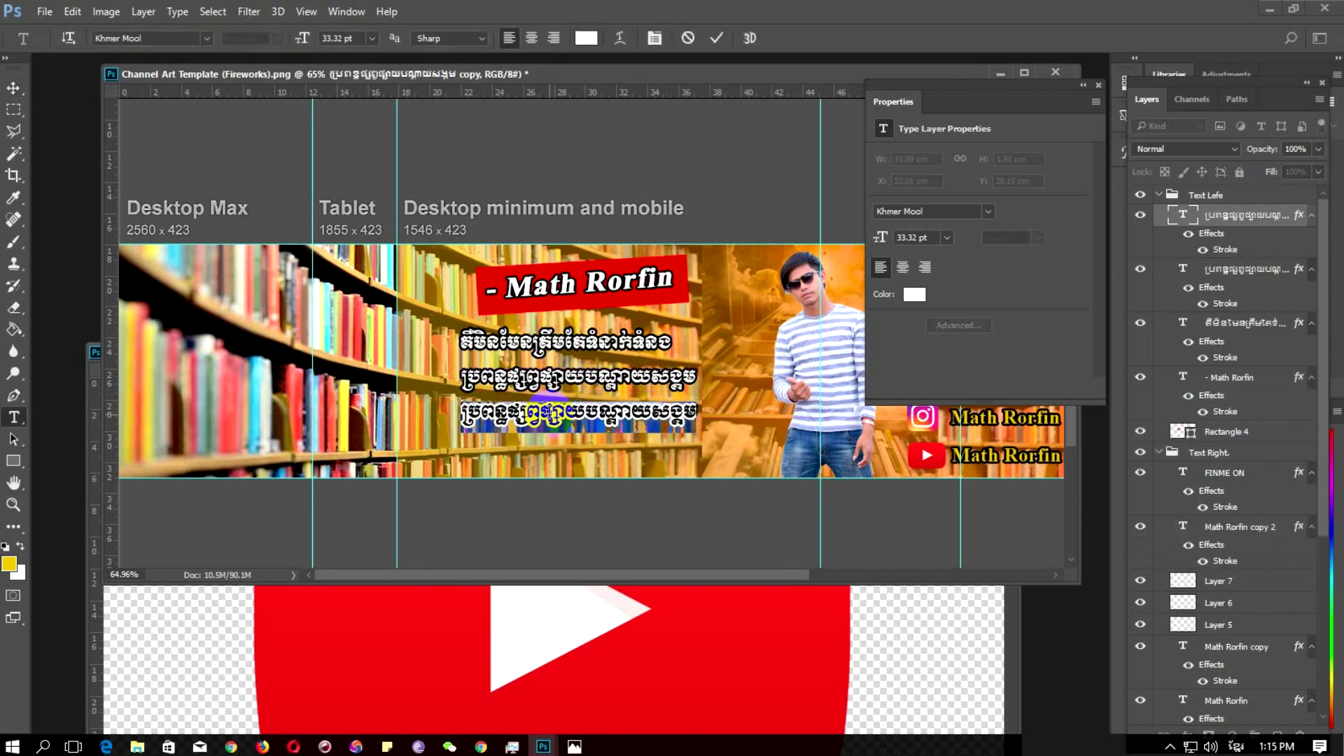
{"action": "key", "text": "ctrl+a"}
{"action": "type", "text": "តែដ"}
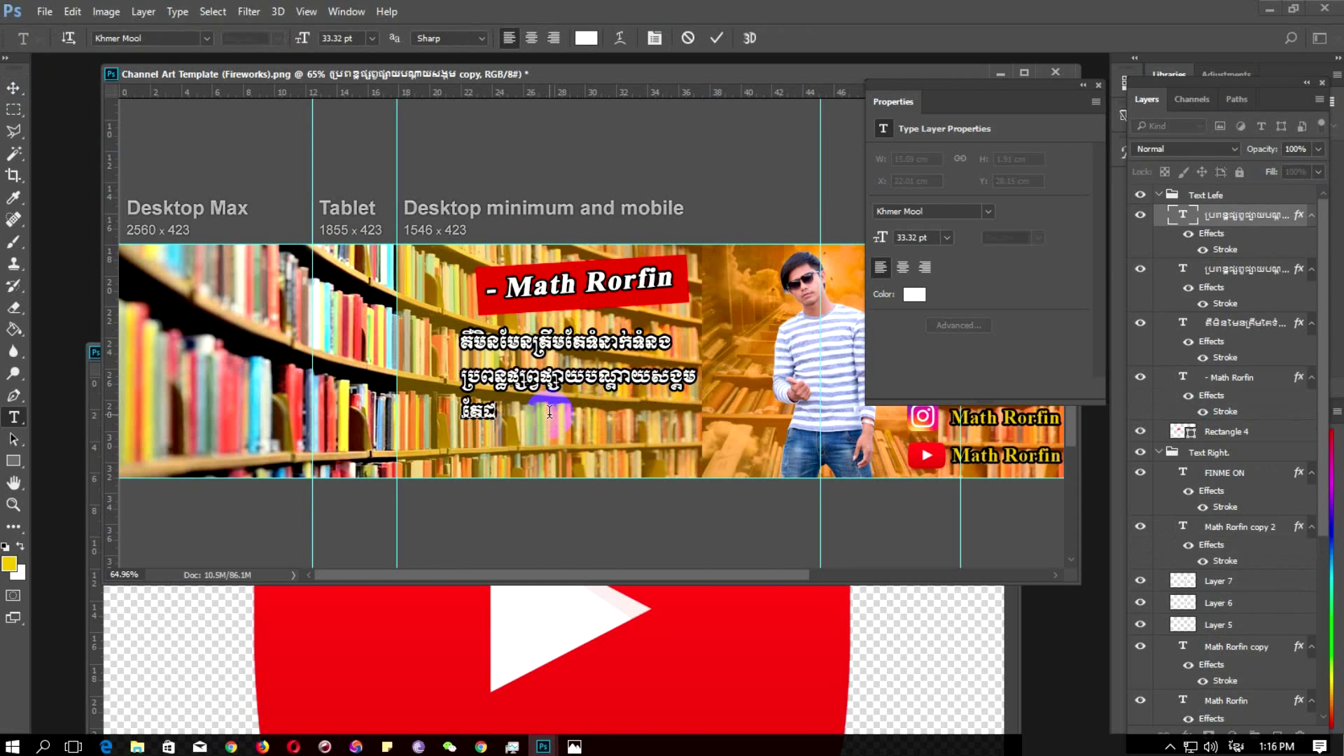
{"action": "type", "text": "្ឋ"}
{"action": "key", "text": "BackSpace"}
{"action": "type", "text": "ើម្បីការរីកច"}
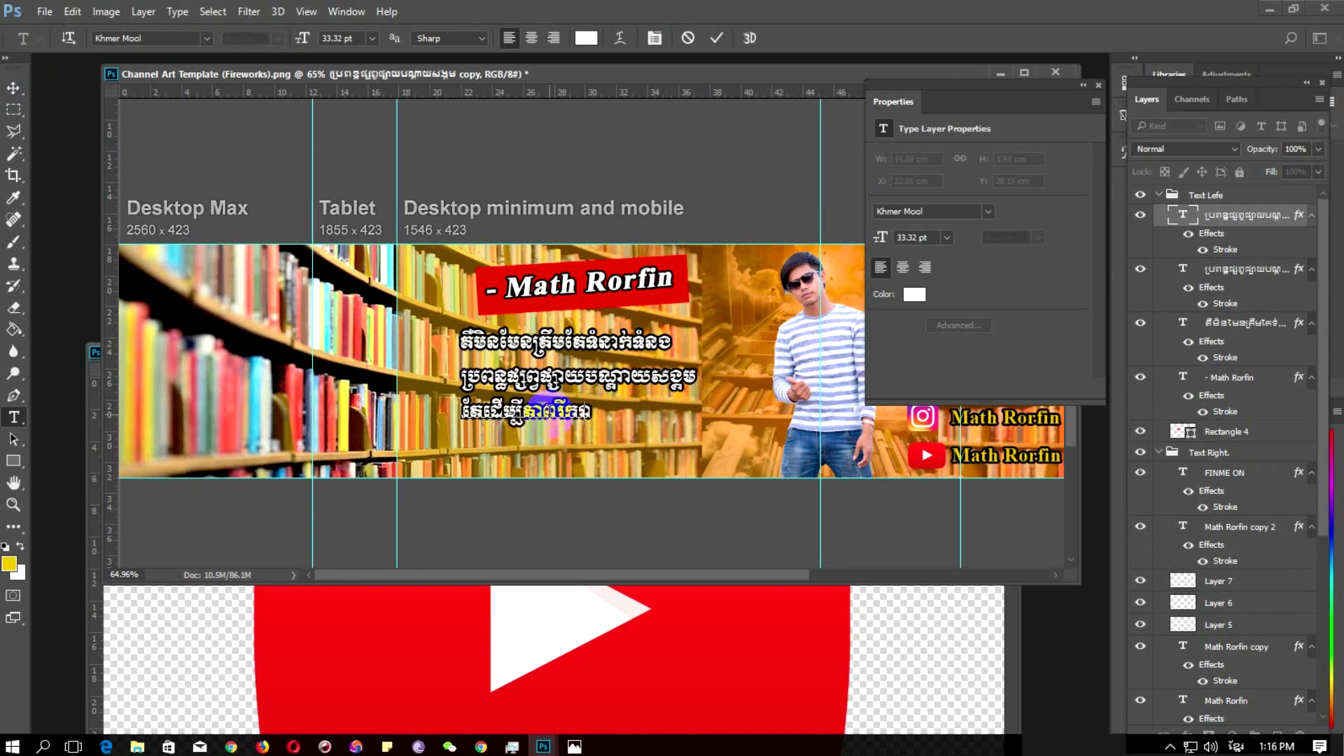
{"action": "type", "text": "ំរ"}
{"action": "type", "text": "ើន"}
{"action": "left_click", "coordinate": [13, 87]}
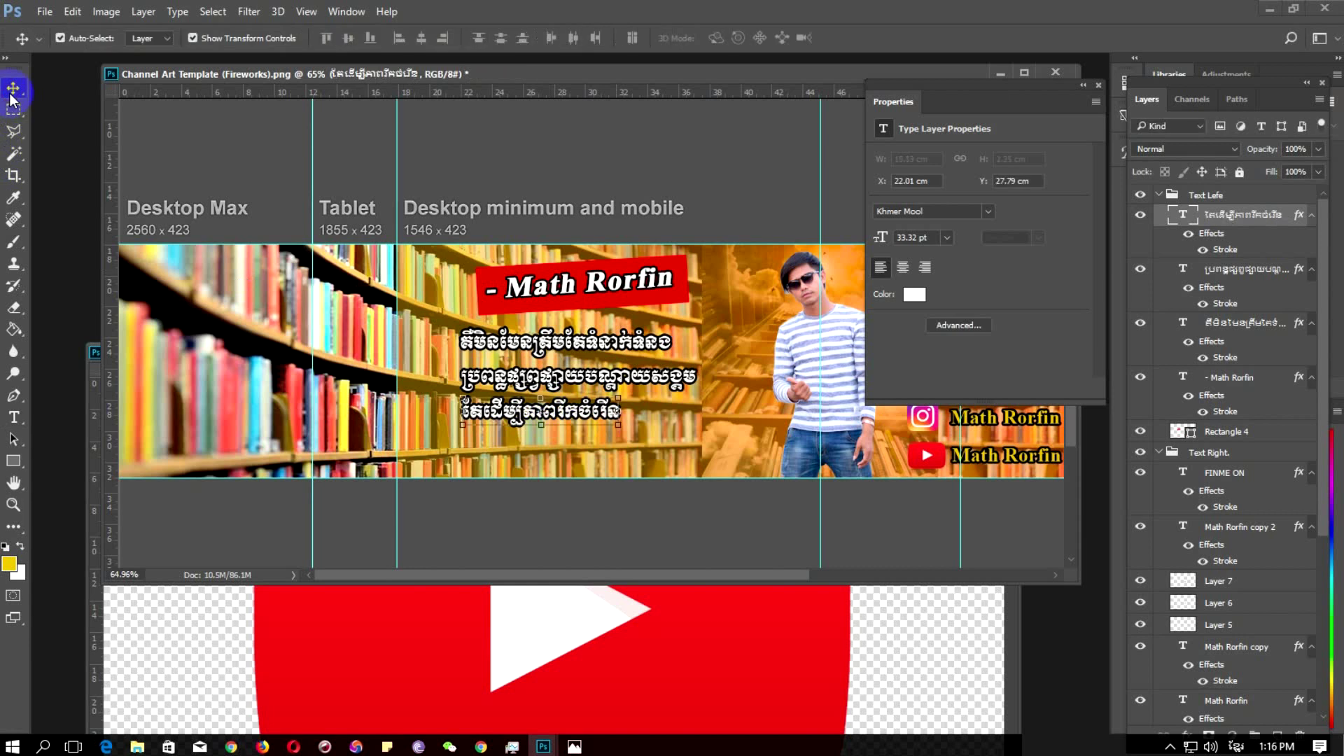
{"action": "left_click", "coordinate": [592, 413]}
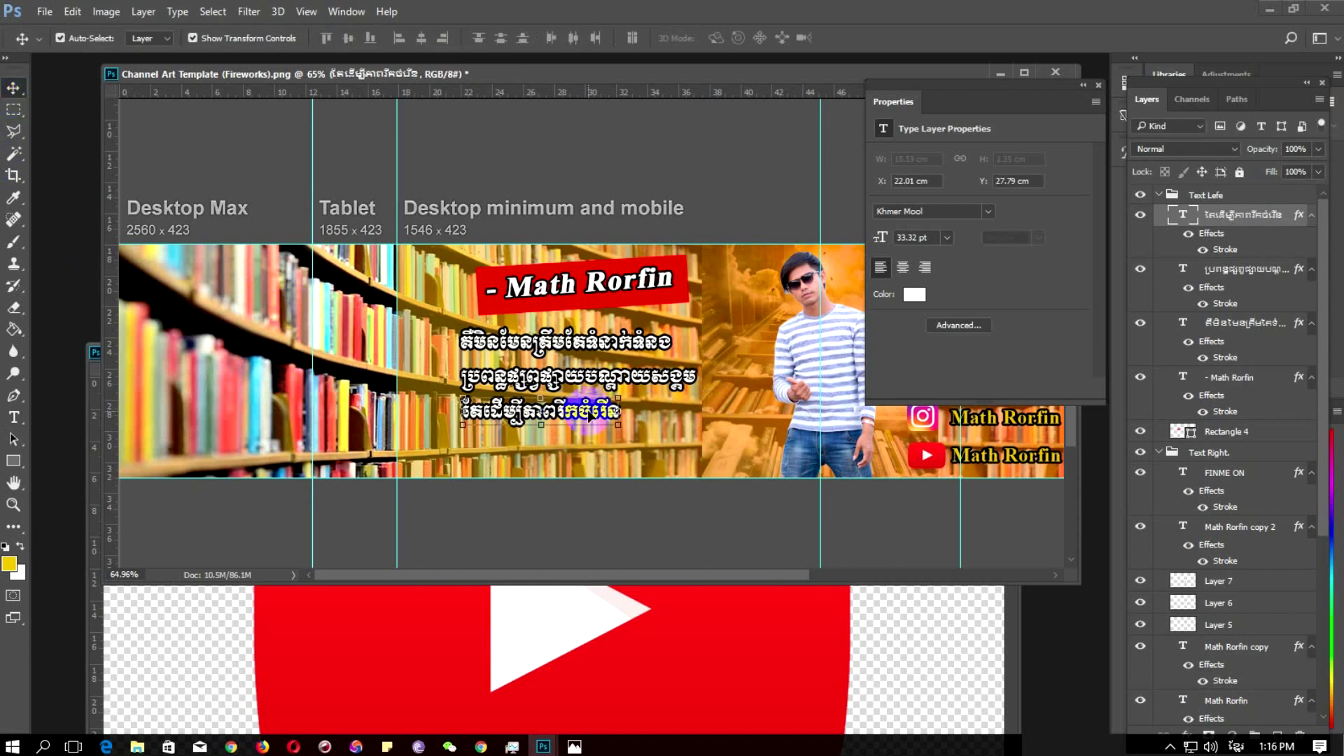
Duplicate the third line downward and retype it as '-ត្រកំសាន្ត' and 'ចំណេះដឹងទូទៅ'
{"action": "left_click_drag", "start_coordinate": [591, 413], "coordinate": [594, 448]}
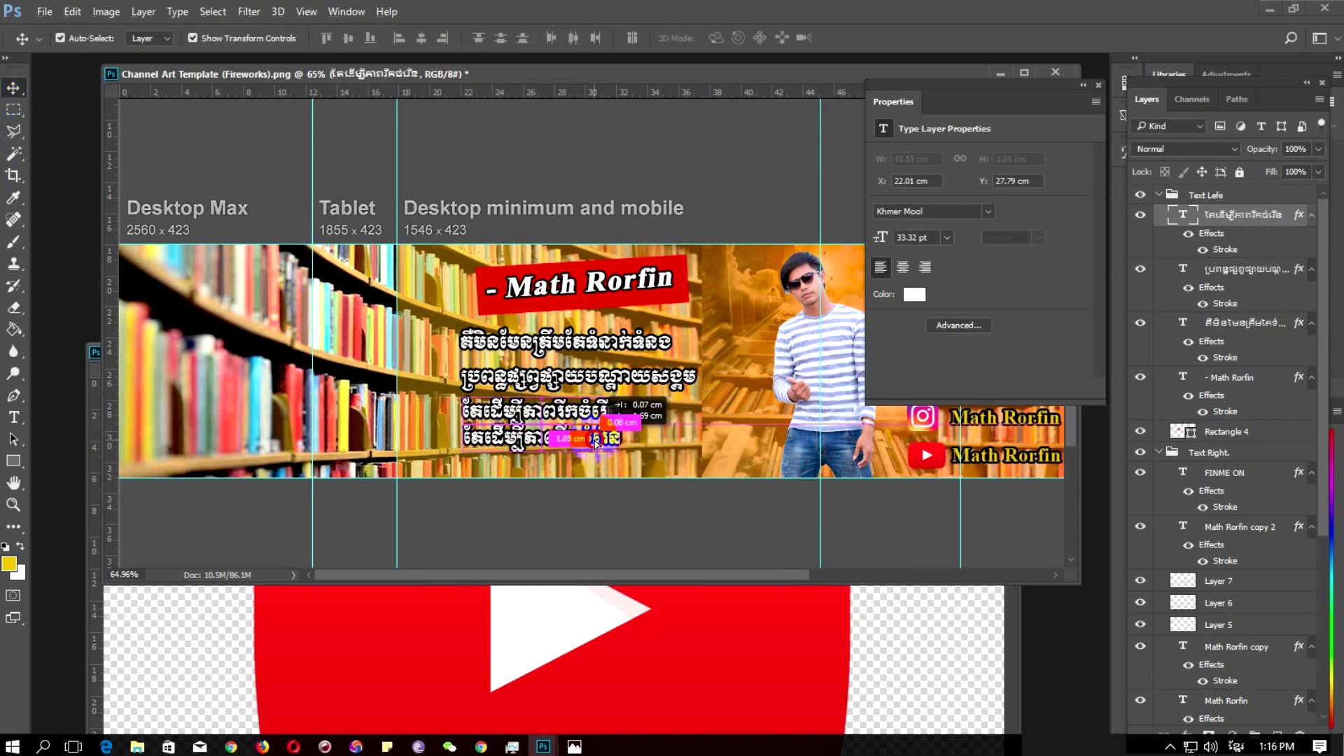
{"action": "left_click_drag", "start_coordinate": [594, 448], "coordinate": [594, 450]}
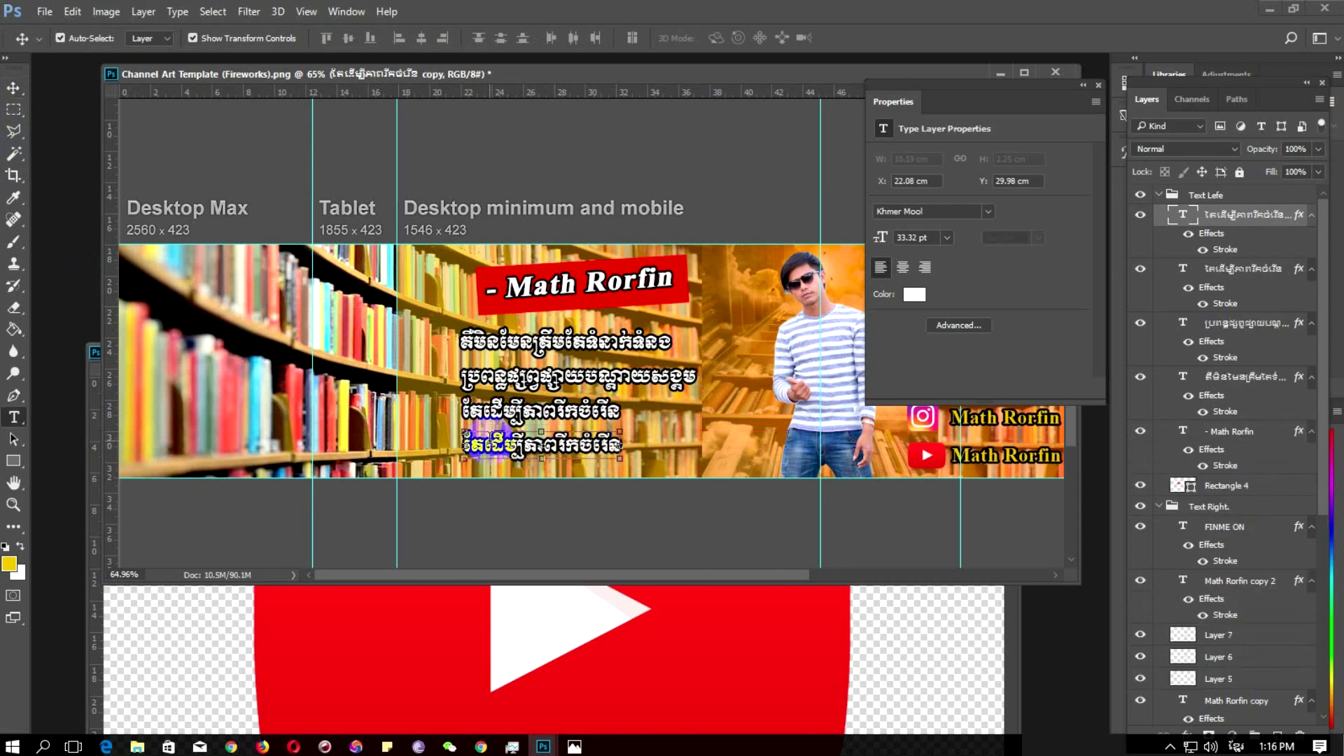
{"action": "double_click", "coordinate": [490, 448]}
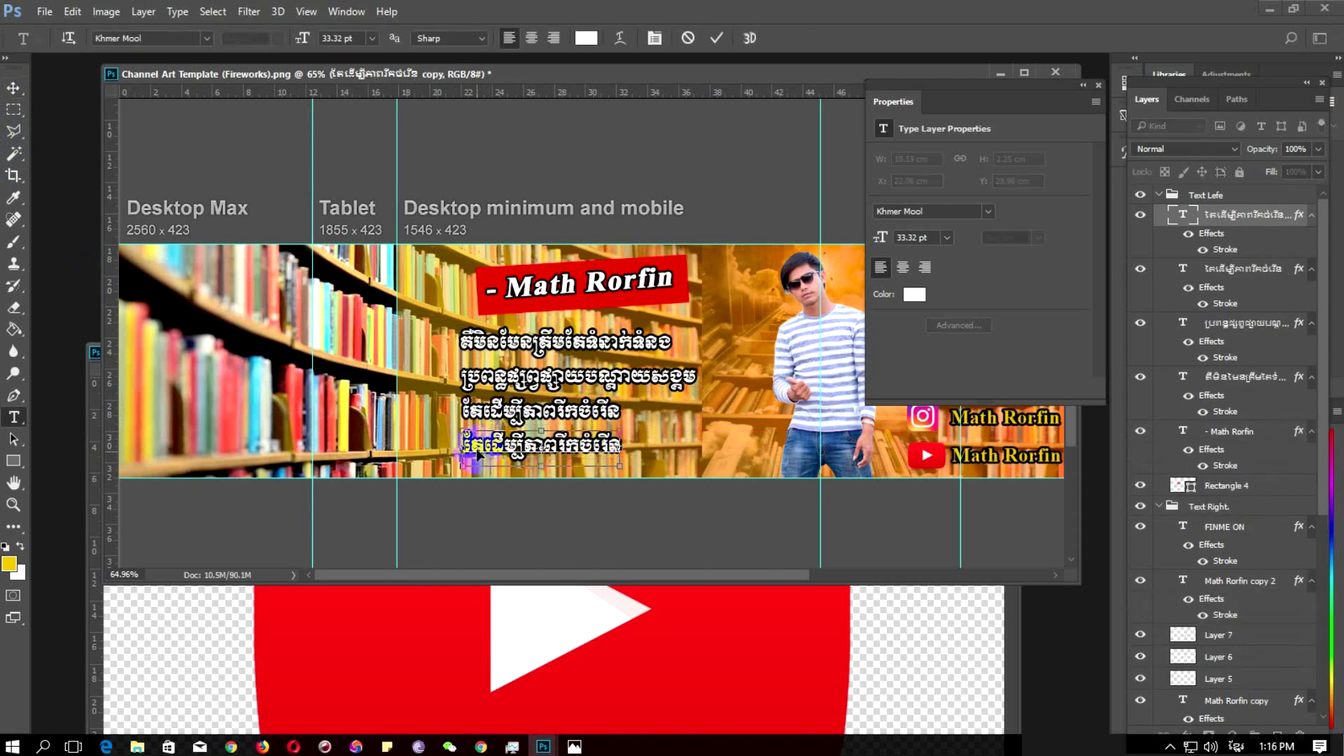
{"action": "key", "text": "ctrl+a"}
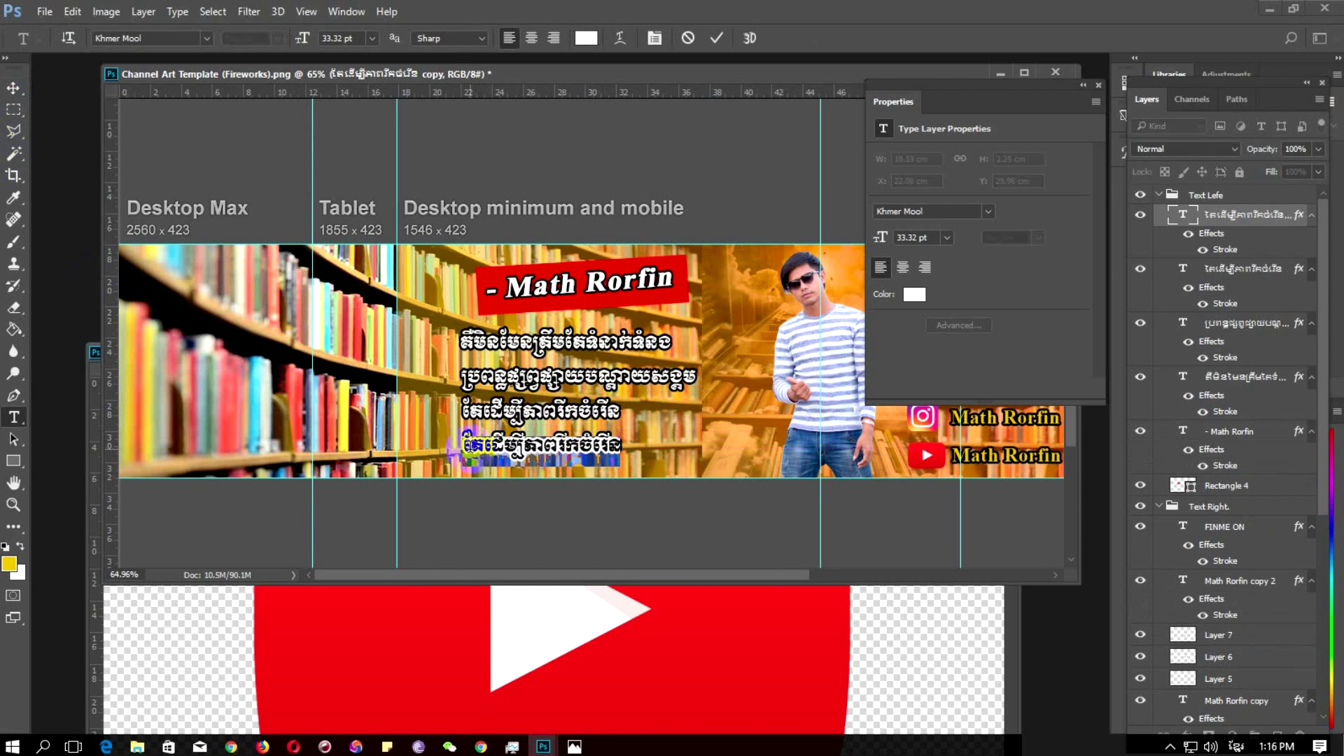
{"action": "key", "text": "BackSpace"}
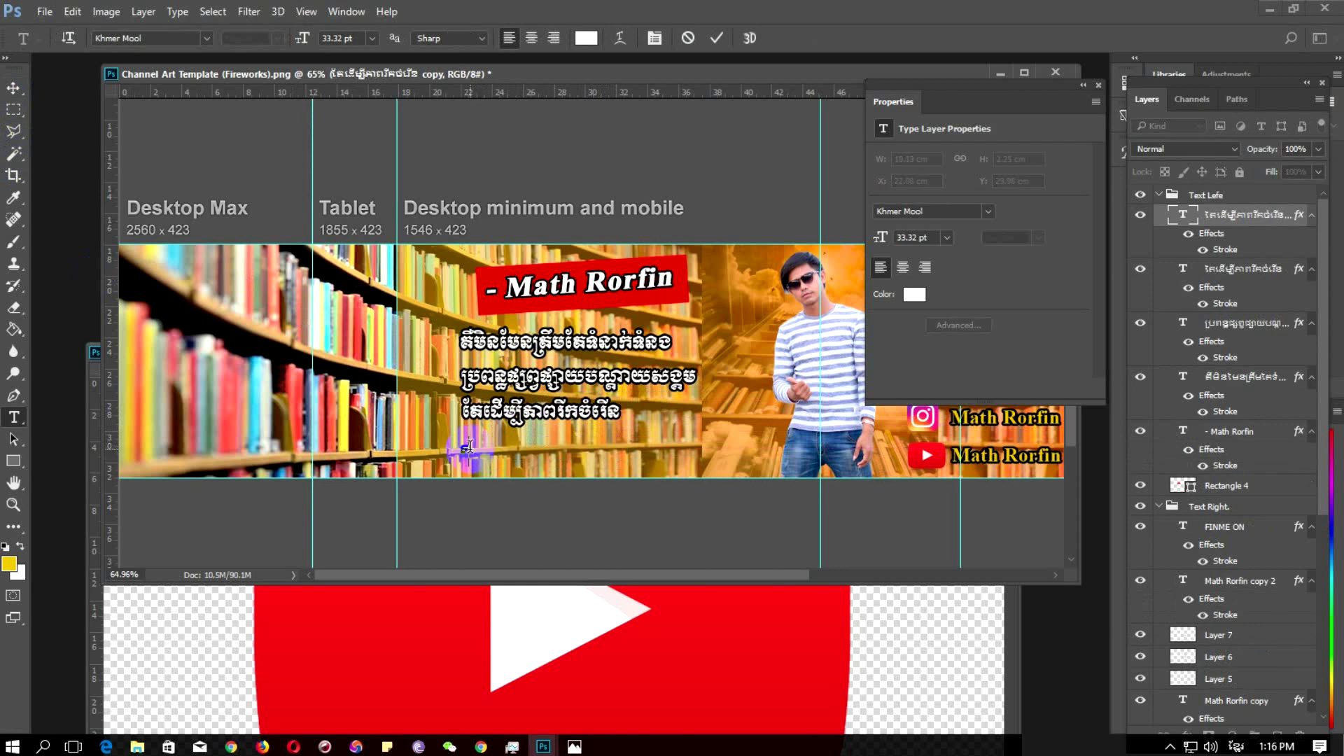
{"action": "type", "text": "-ត្រ"}
{"action": "type", "text": "កំសាន្ត"}
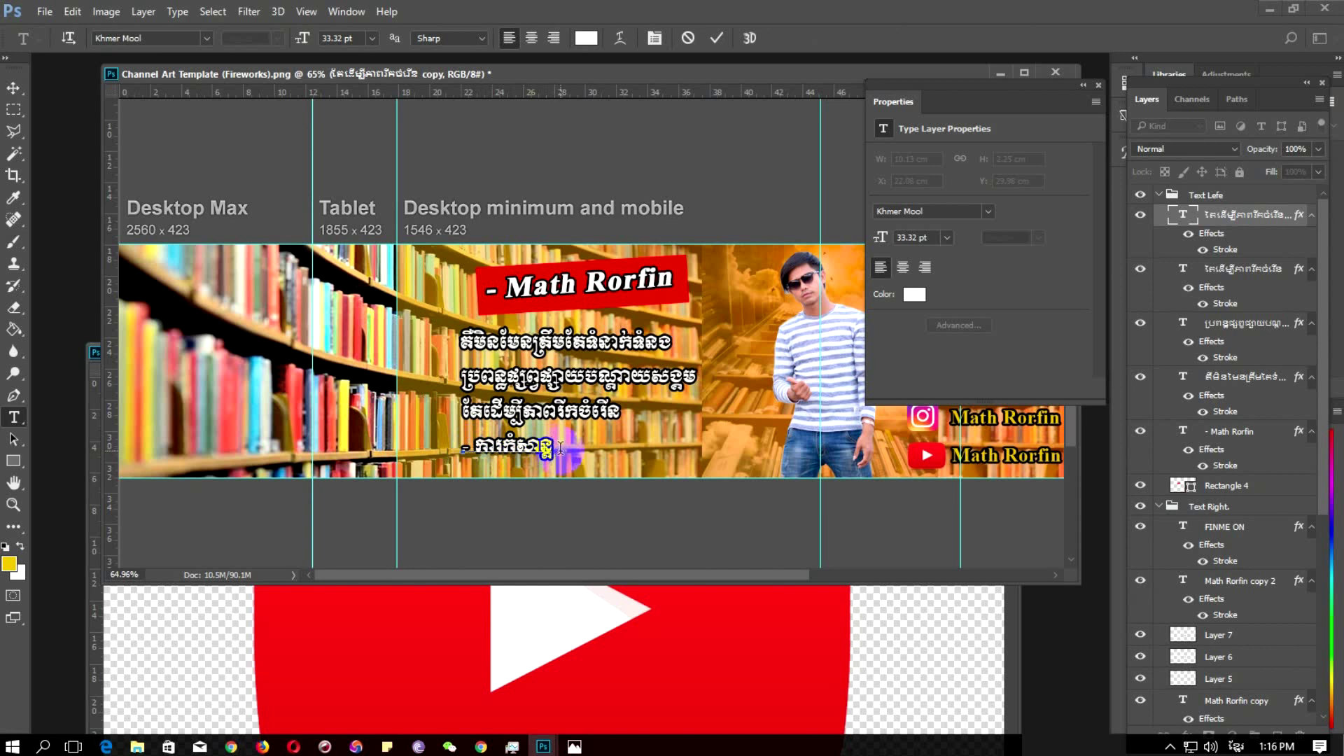
{"action": "left_click", "coordinate": [560, 446]}
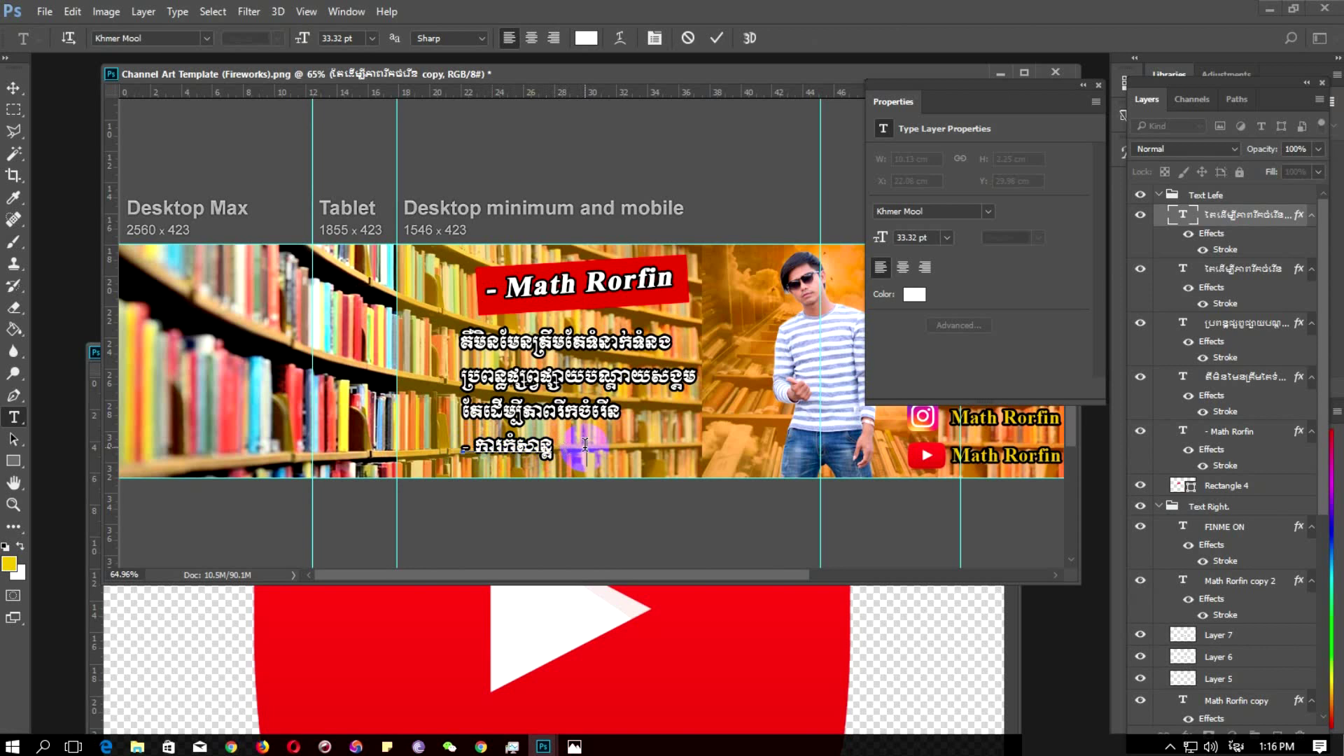
{"action": "type", "text": "ចំណេះដឹង"}
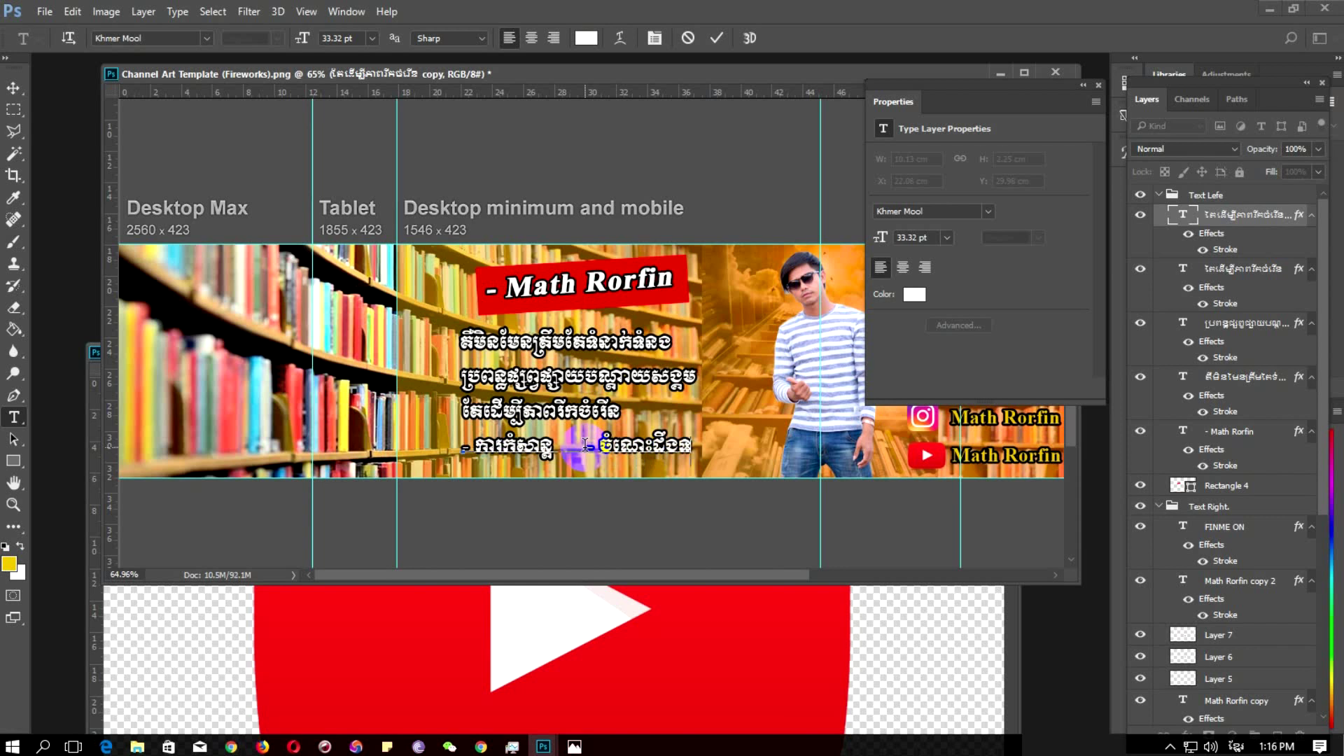
{"action": "type", "text": "ទូទៅ"}
{"action": "left_click", "coordinate": [56, 104]}
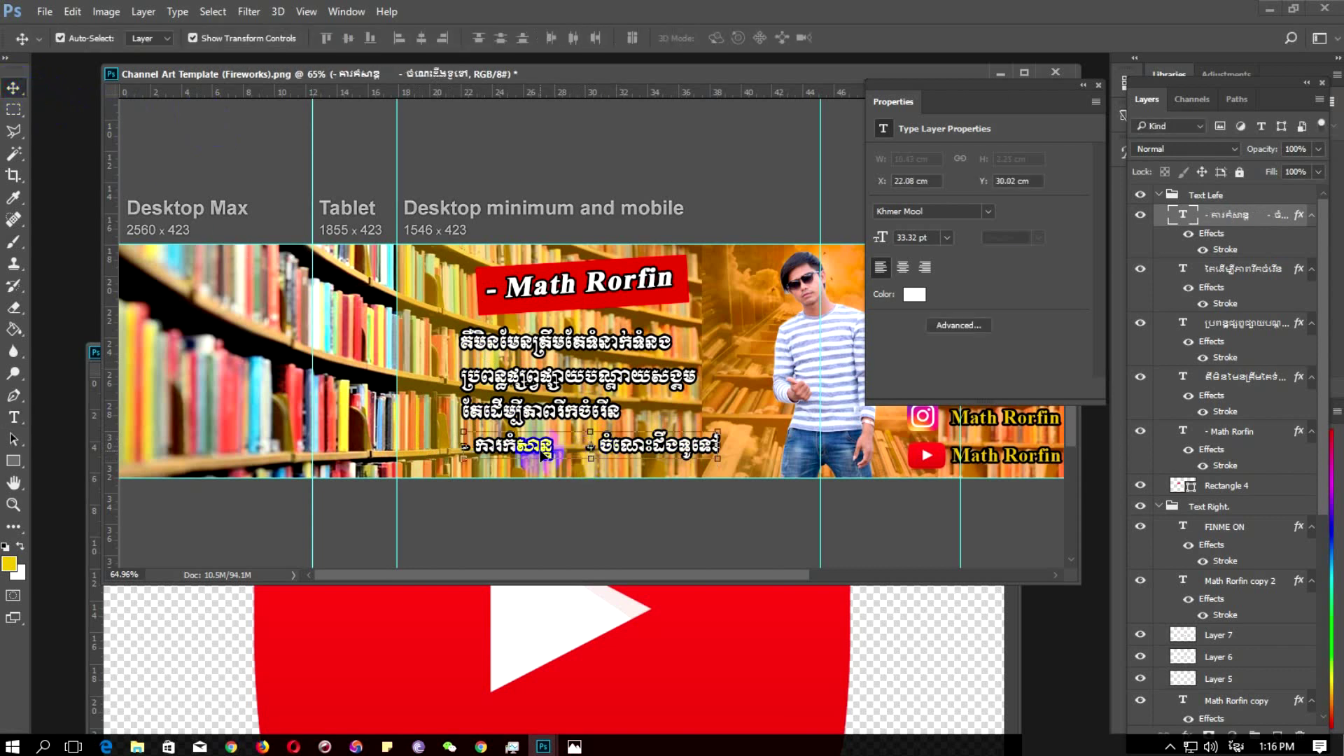
{"action": "left_click", "coordinate": [523, 446]}
Colour the fourth line yellow sampled from the Math Rorfin text, then duplicate it below
{"action": "key", "text": "ctrl+a"}
{"action": "left_click", "coordinate": [587, 38]}
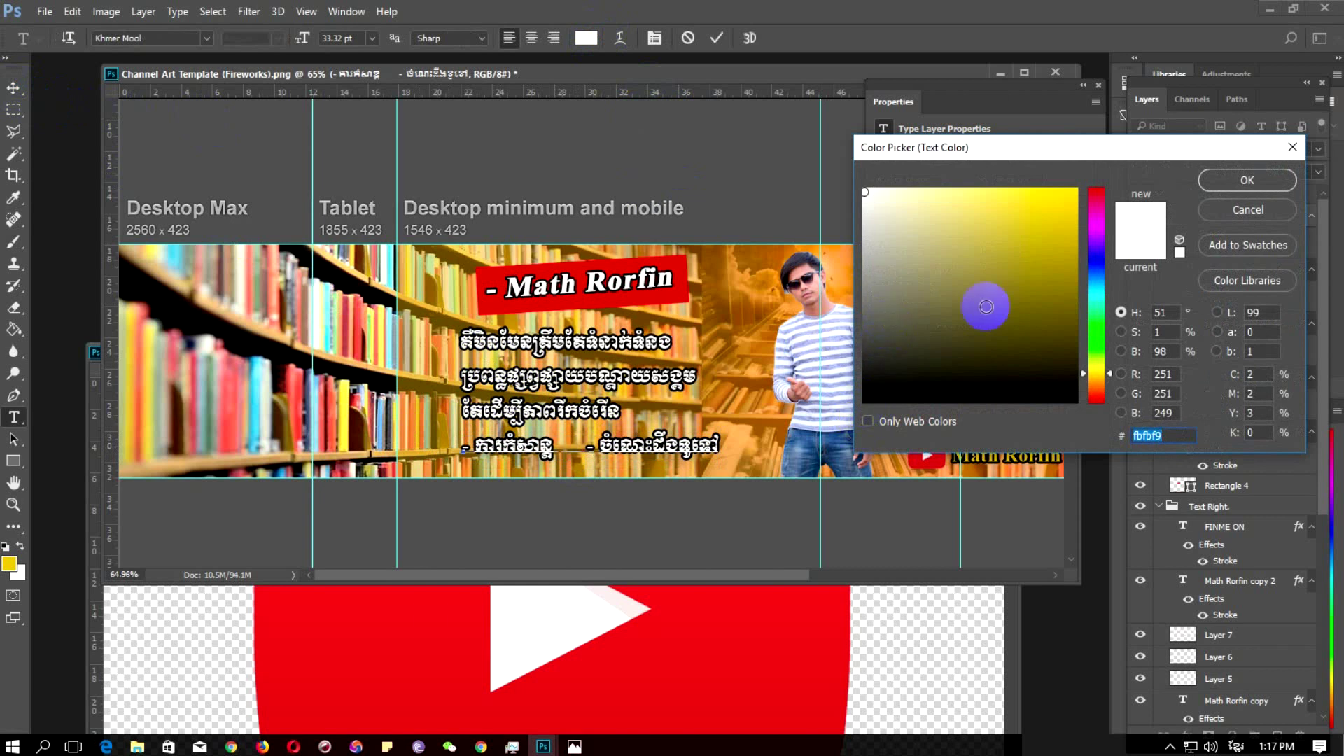
{"action": "left_click_drag", "start_coordinate": [1057, 147], "coordinate": [940, 473]}
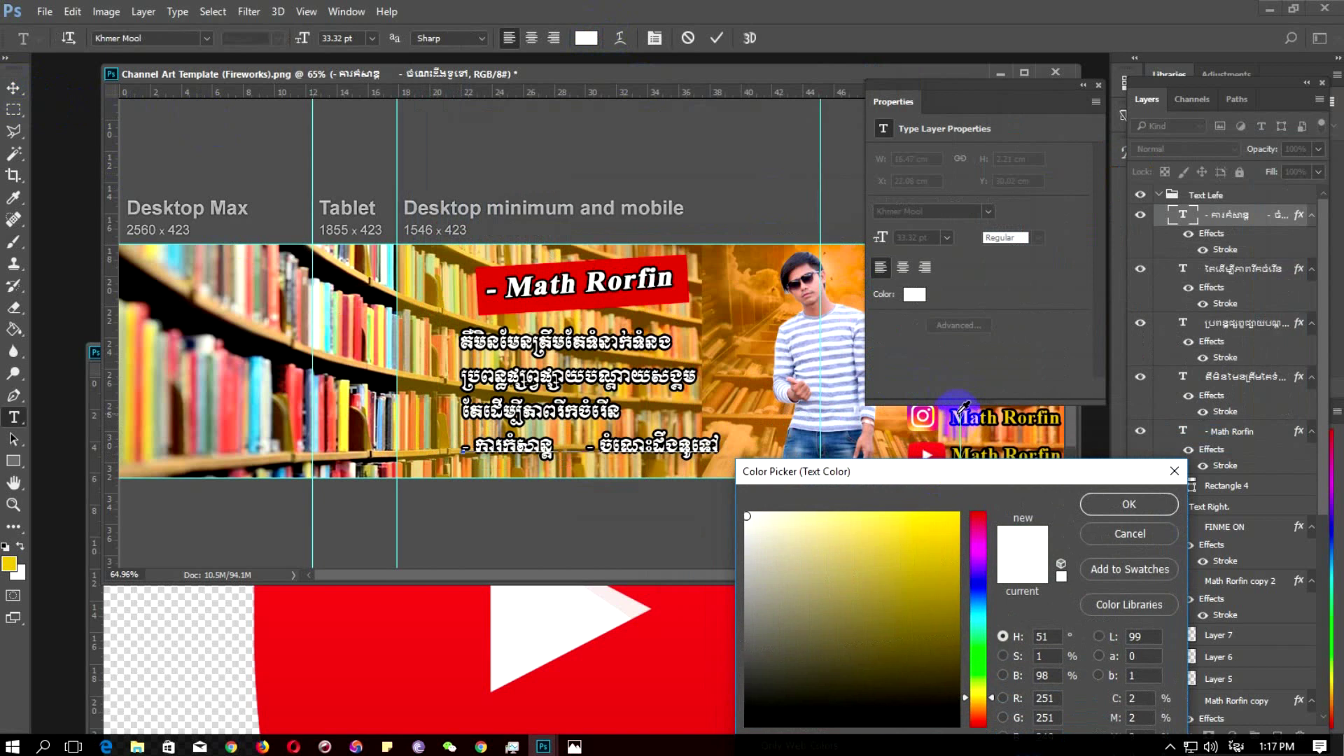
{"action": "left_click", "coordinate": [961, 412]}
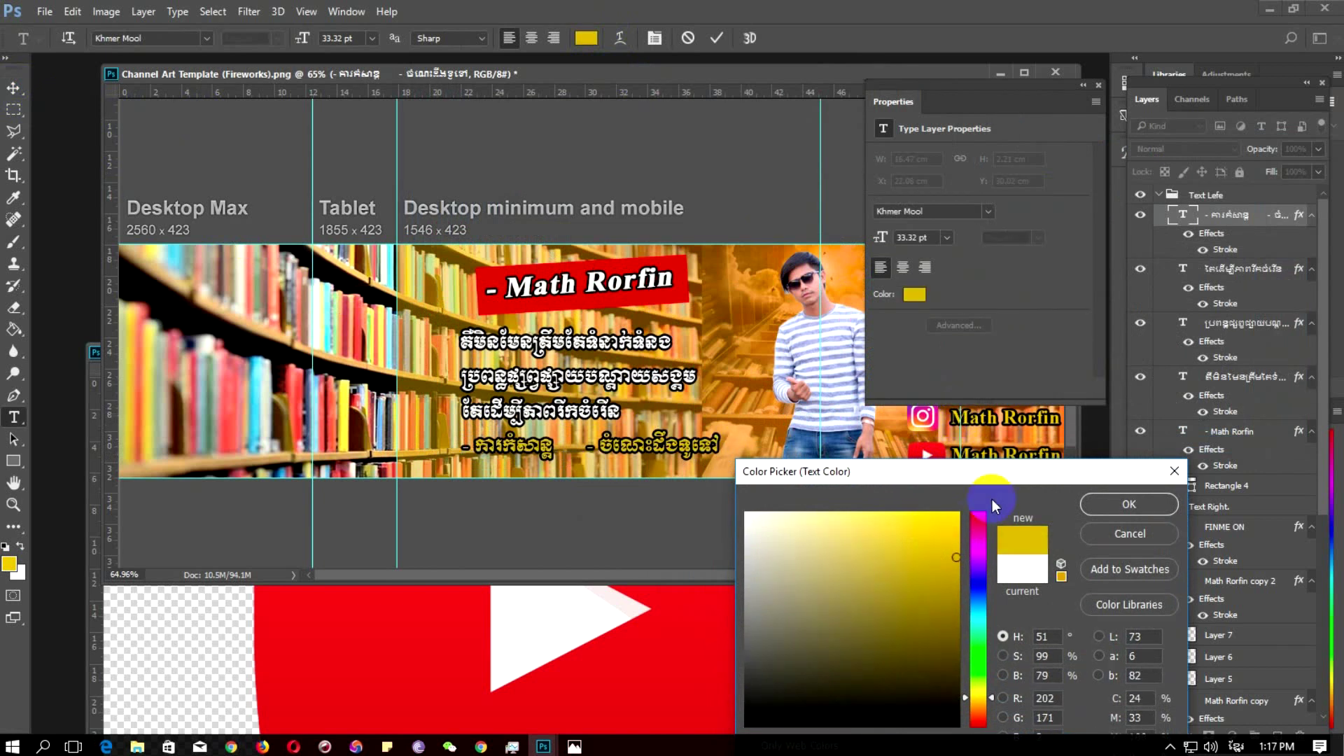
{"action": "left_click_drag", "start_coordinate": [997, 475], "coordinate": [917, 309]}
{"action": "left_click", "coordinate": [1071, 350]}
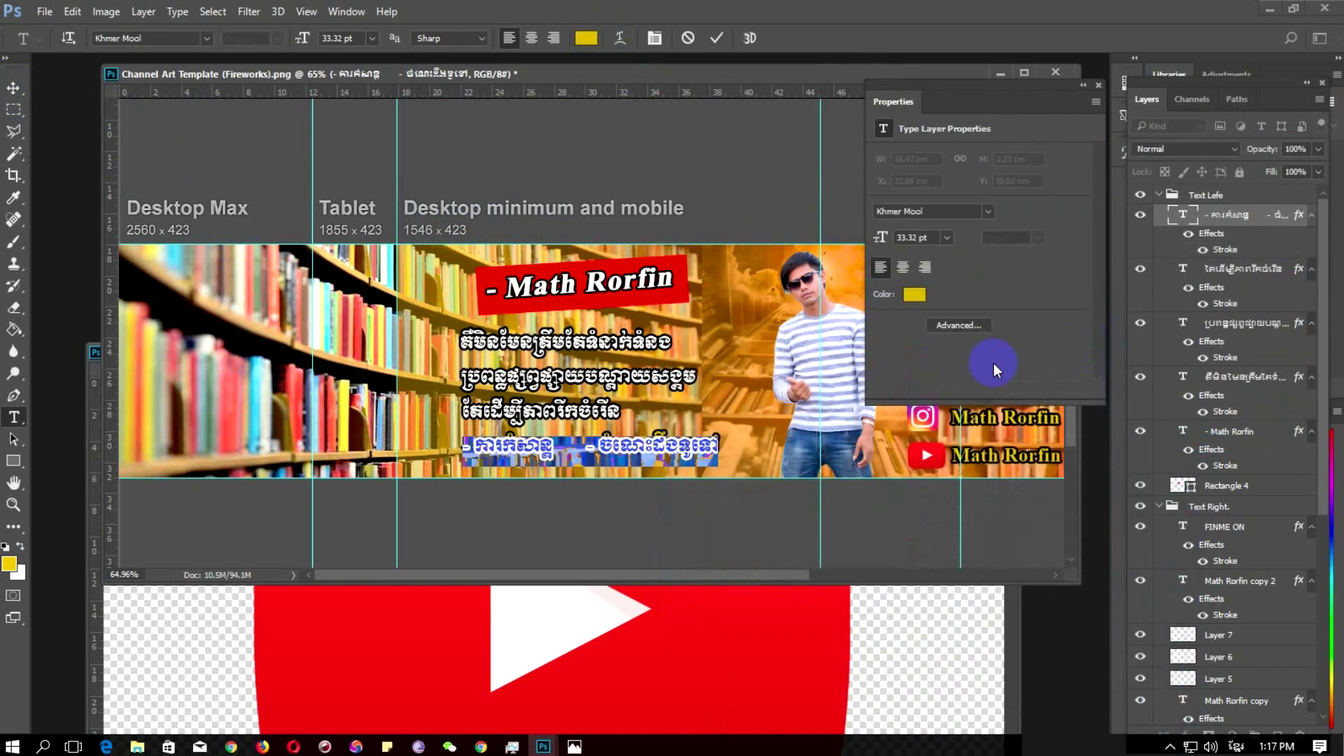
{"action": "left_click", "coordinate": [13, 88]}
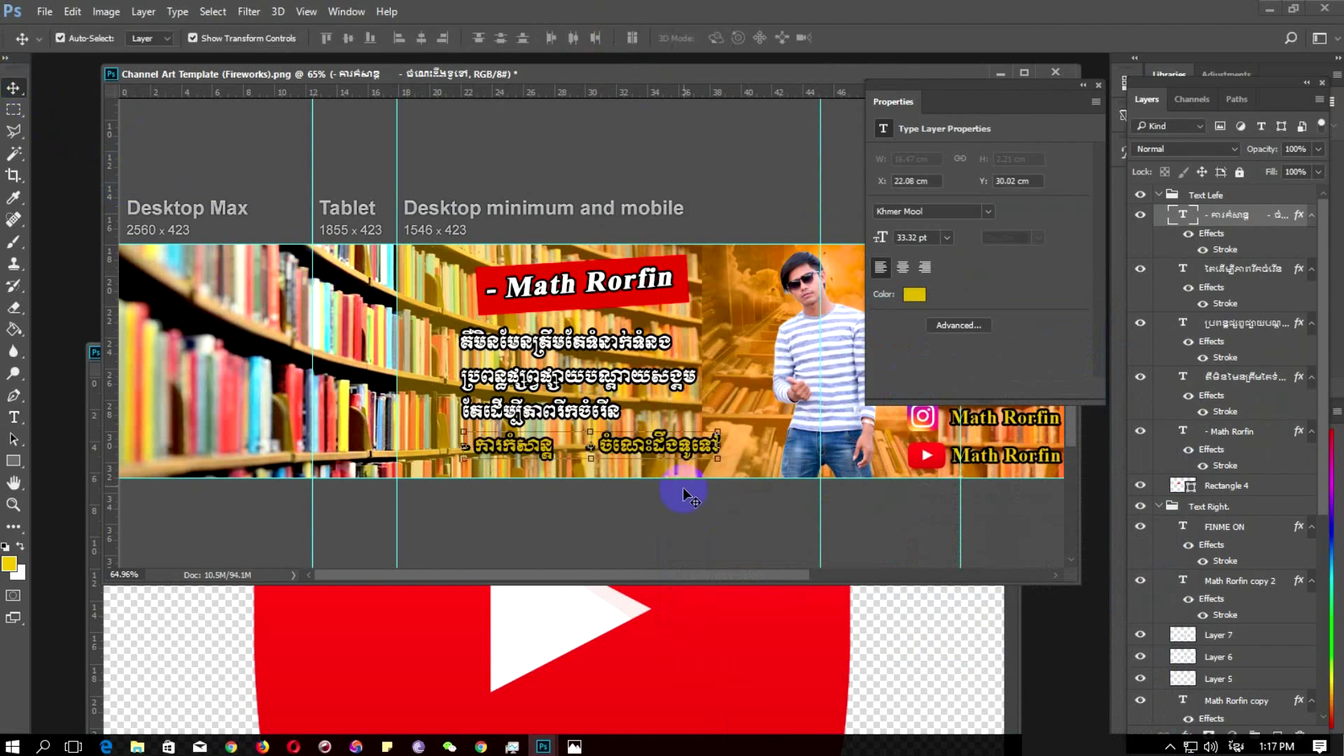
{"action": "left_click", "coordinate": [676, 452]}
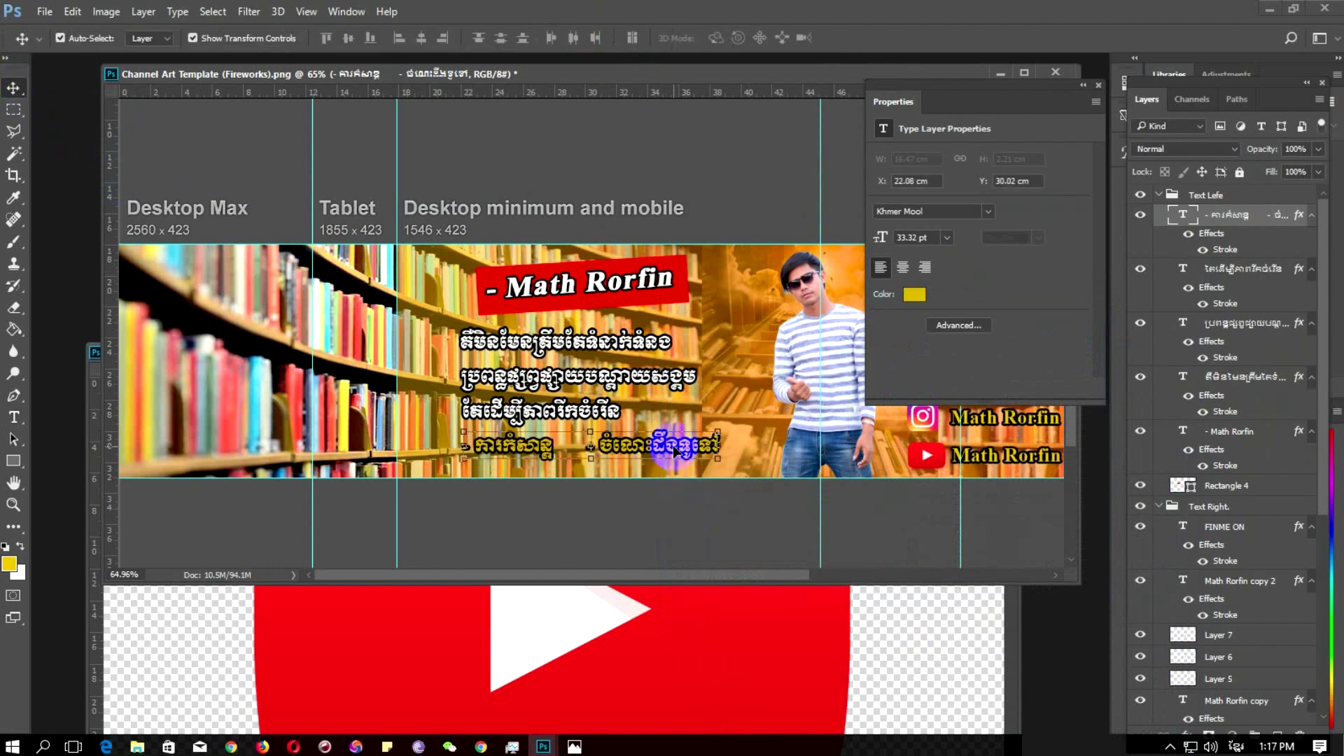
{"action": "left_click_drag", "start_coordinate": [676, 451], "coordinate": [674, 480]}
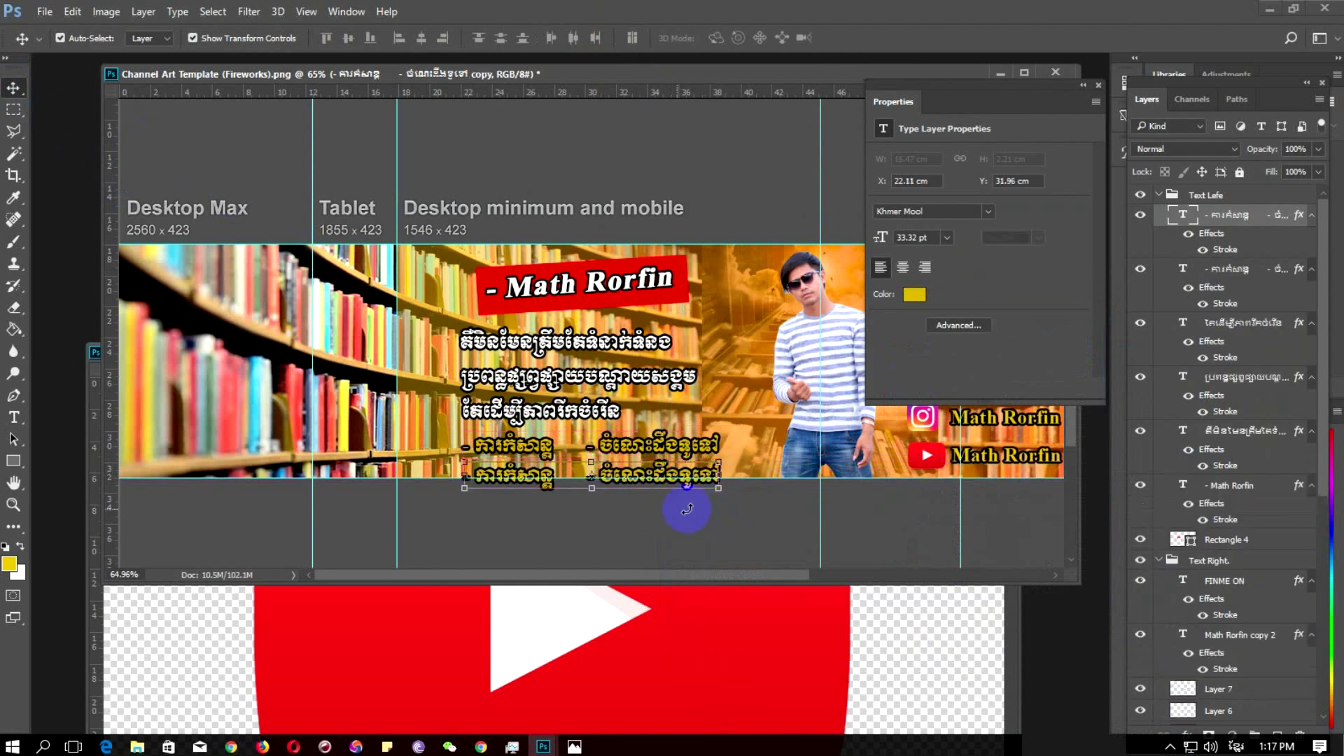
Replace both topics in the fifth yellow line with new Khmer words, including 'និងរាជណ៍'
{"action": "key", "text": "t"}
{"action": "left_click", "coordinate": [484, 479]}
{"action": "left_click_drag", "start_coordinate": [478, 478], "coordinate": [560, 483]}
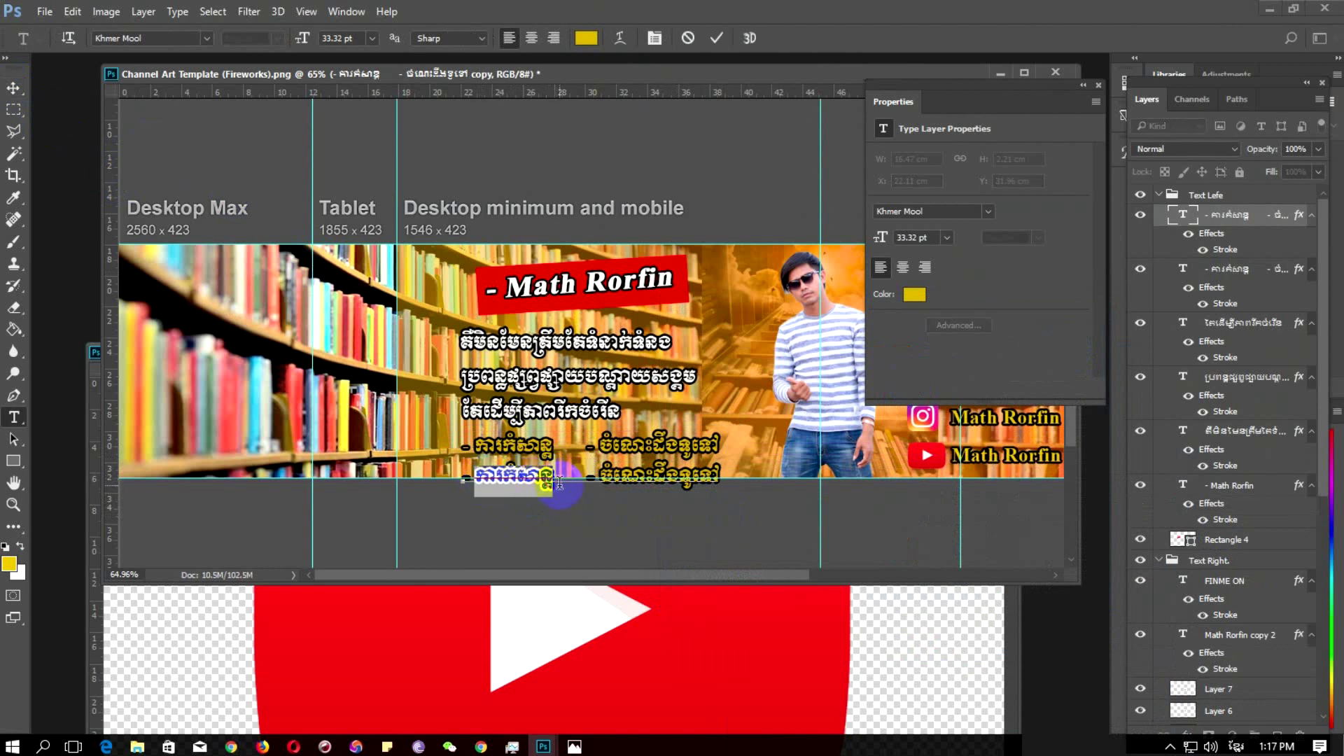
{"action": "type", "text": "ពត"}
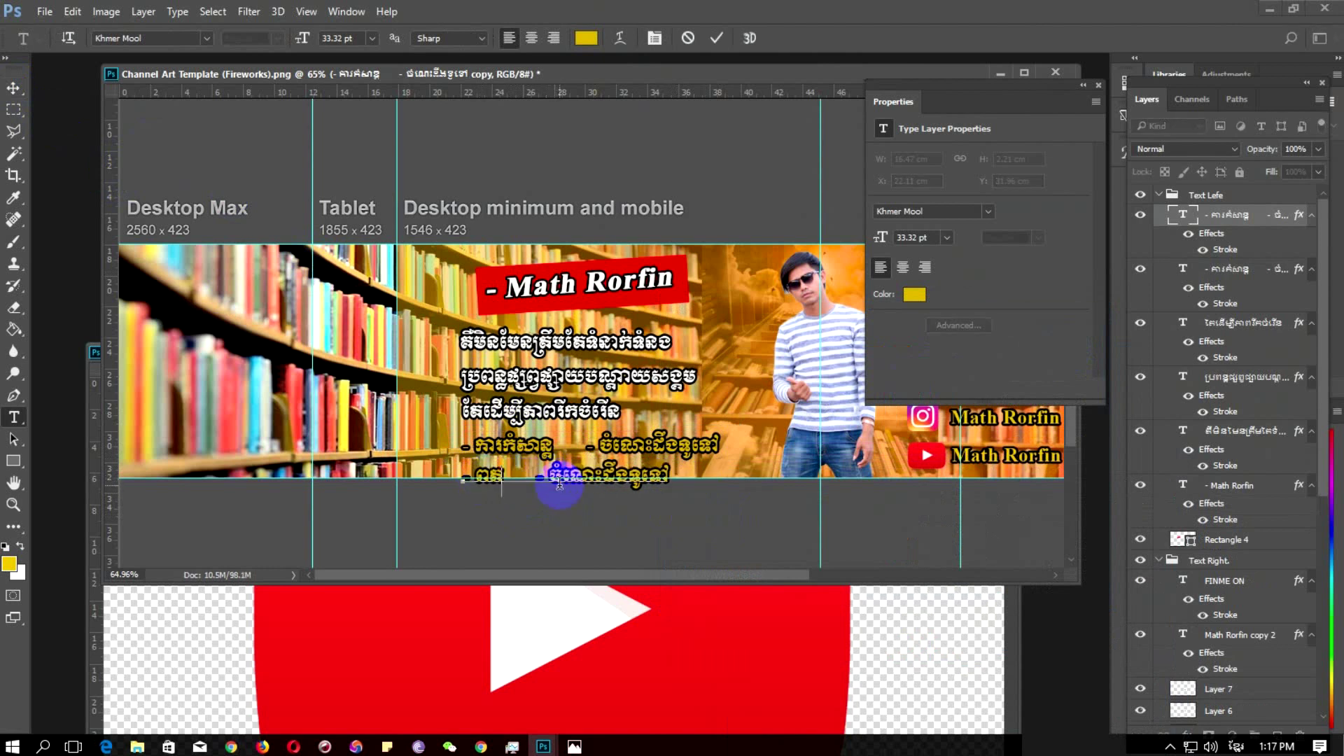
{"action": "type", "text": "៌"}
{"action": "key", "text": "BackSpace"}
{"action": "type", "text": "មាន"}
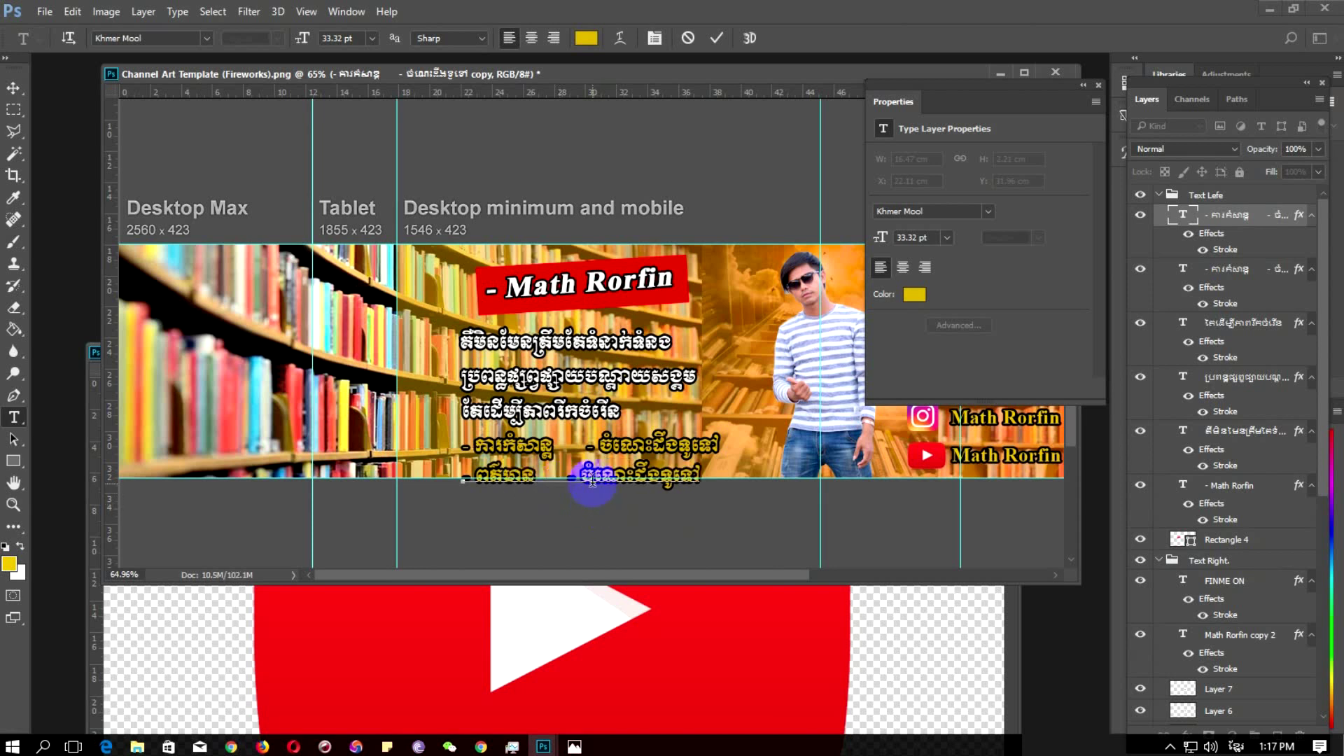
{"action": "left_click_drag", "start_coordinate": [585, 476], "coordinate": [692, 475]}
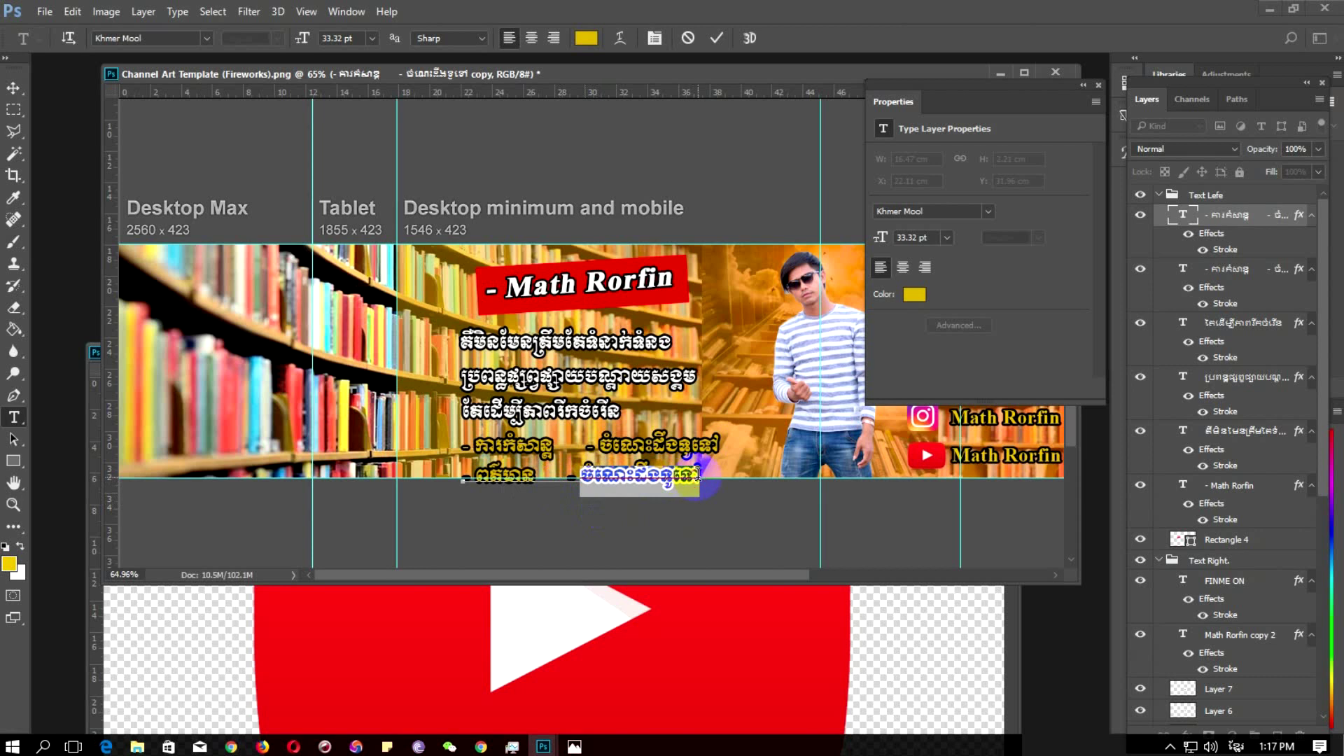
{"action": "type", "text": "និង"}
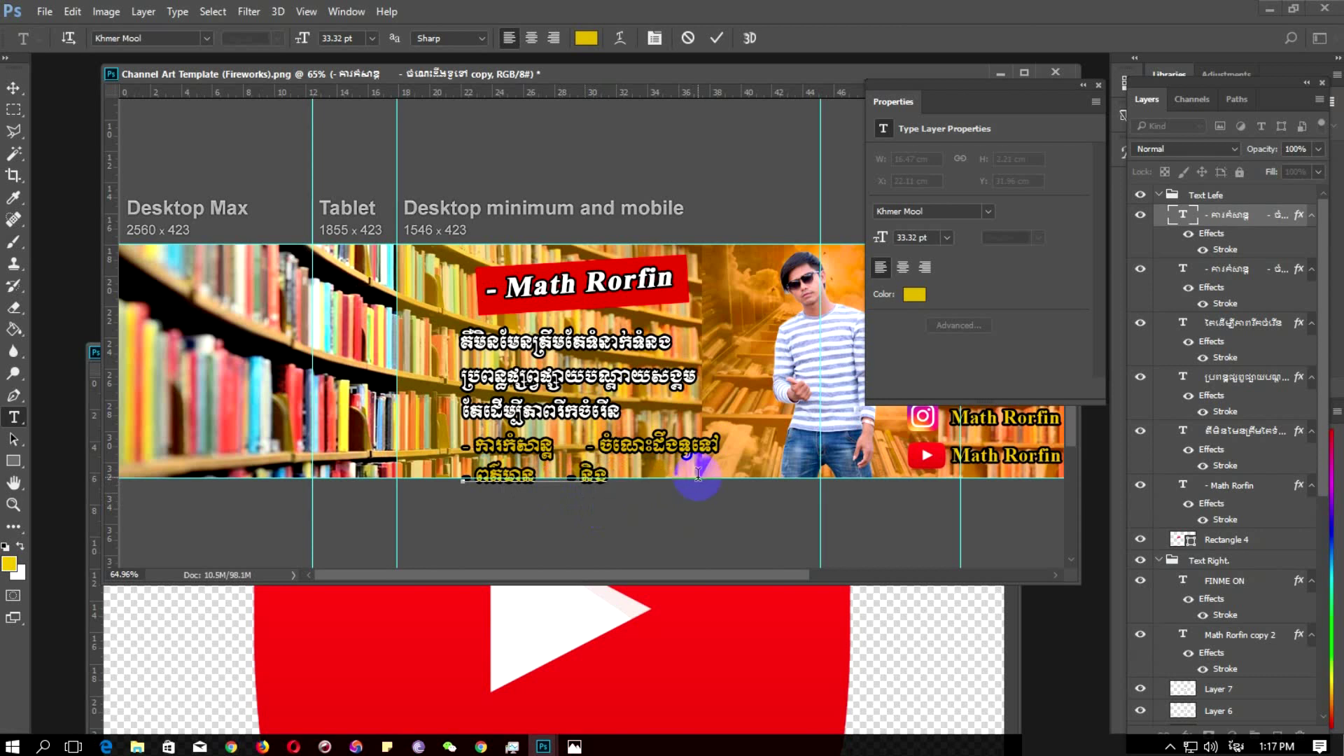
{"action": "type", "text": "រាជធានី"}
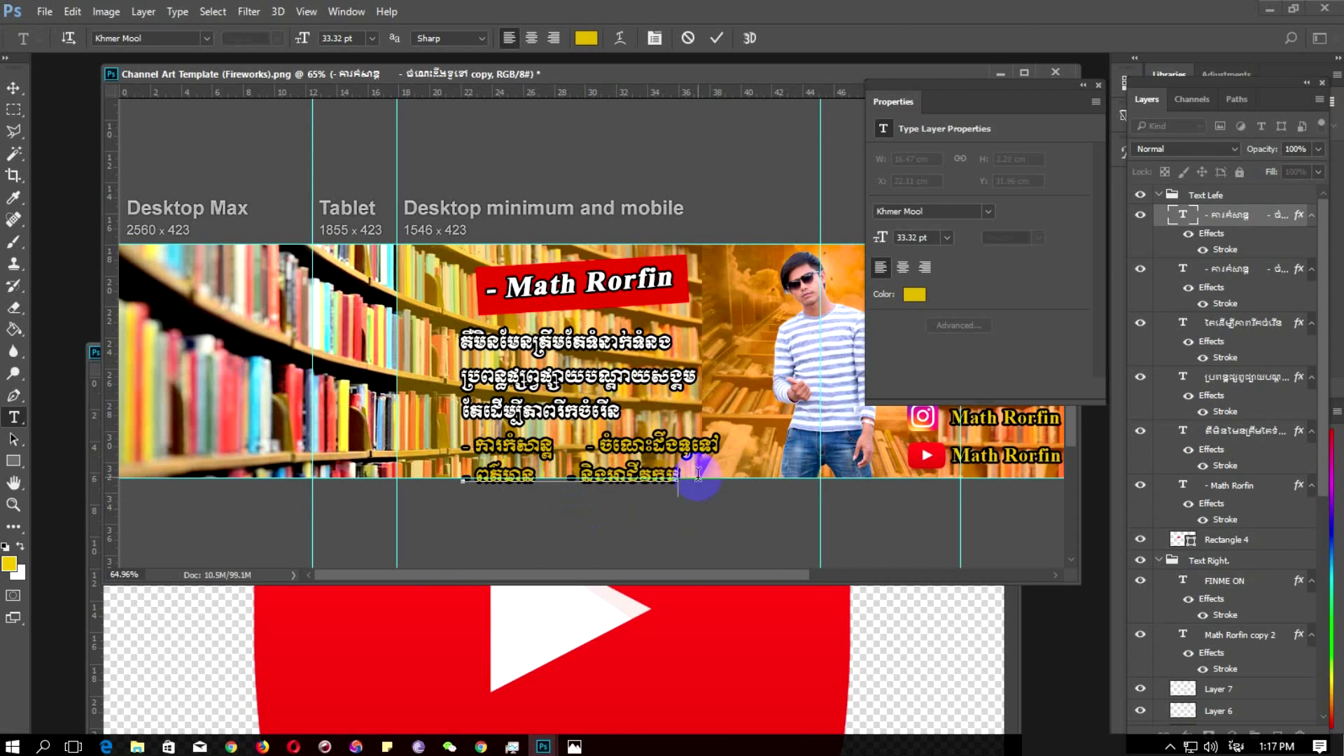
{"action": "type", "text": "ណ៍ ល..."}
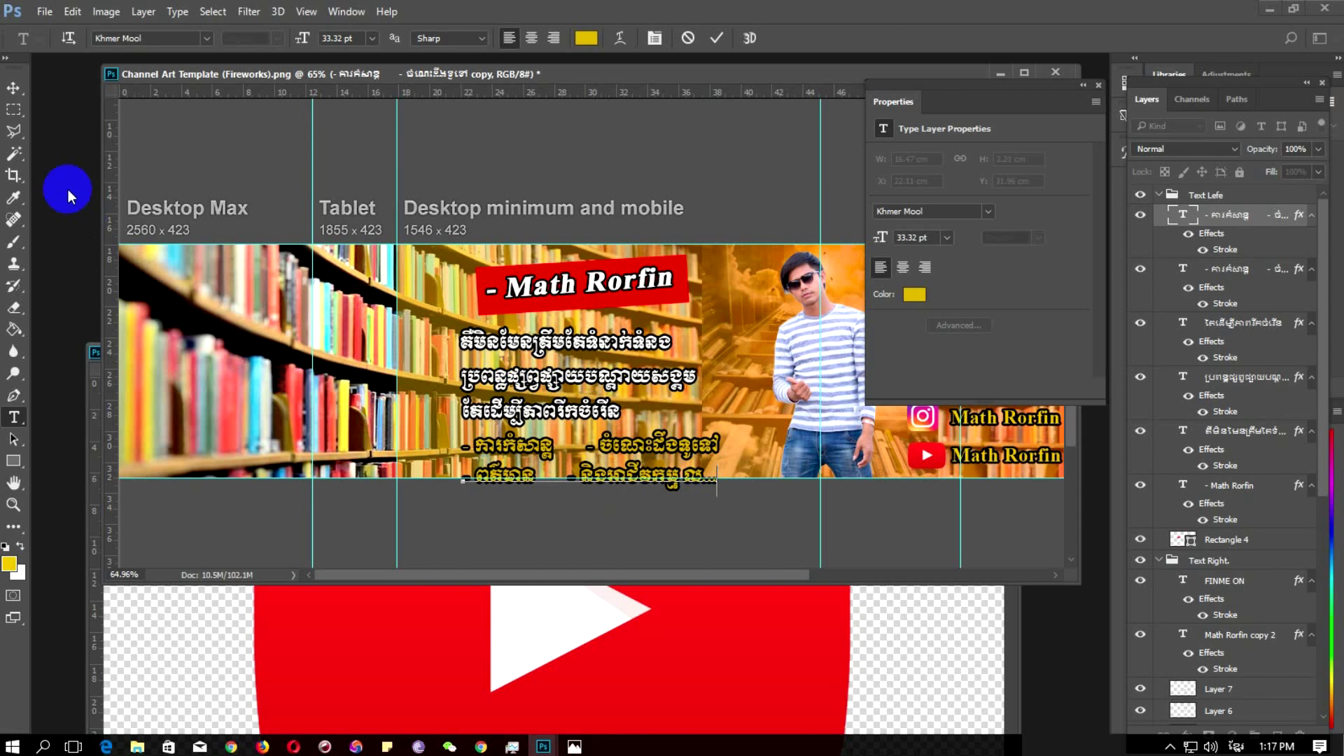
{"action": "left_click", "coordinate": [14, 89]}
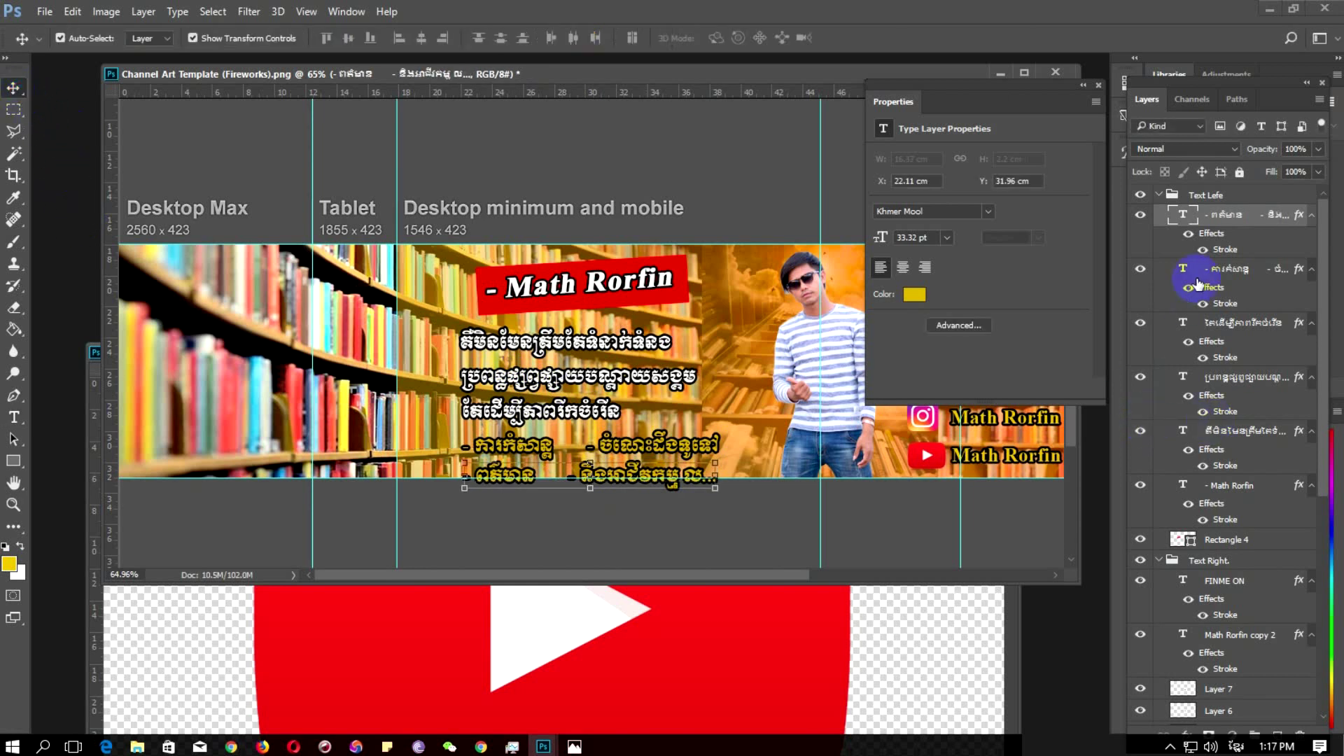
{"action": "left_click", "coordinate": [1202, 196]}
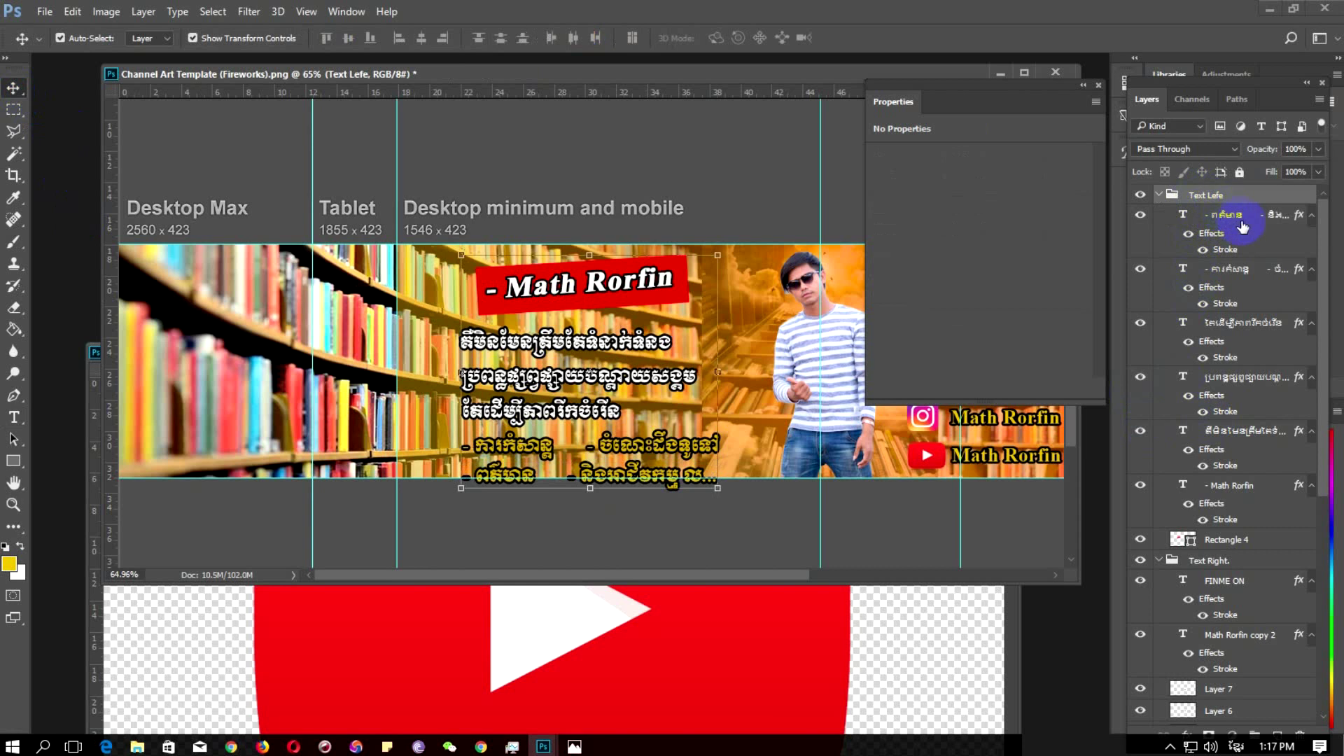
Nudge the Text Lefe group up two steps
{"action": "key", "text": "Up"}
{"action": "key", "text": "Up"}
{"action": "key", "text": "Up"}
{"action": "key", "text": "Up"}
{"action": "key", "text": "Up"}
{"action": "key", "text": "Up"}
{"action": "key", "text": "Up"}
{"action": "key", "text": "Up"}
{"action": "key", "text": "Up"}
{"action": "key", "text": "Up"}
{"action": "key", "text": "Up"}
{"action": "key", "text": "Up"}
{"action": "key", "text": "Up"}
{"action": "key", "text": "Up"}
{"action": "key", "text": "Up"}
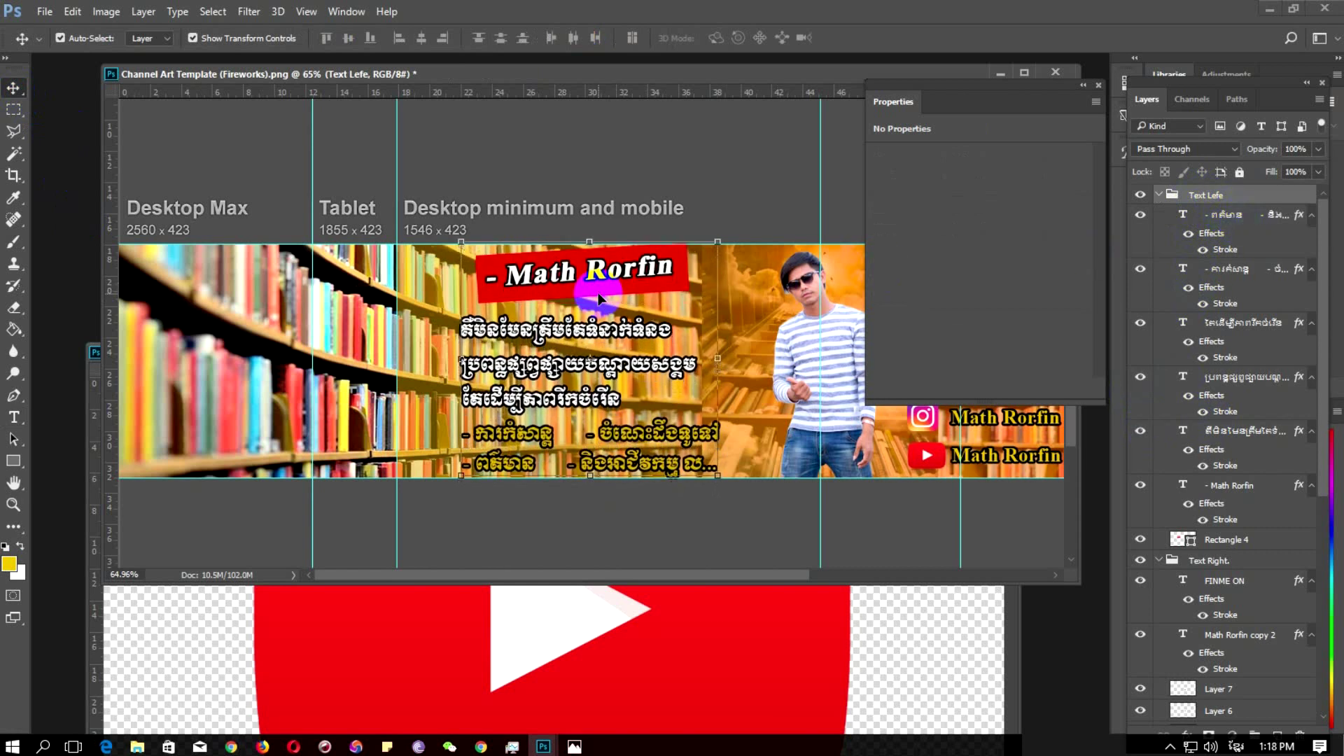
{"action": "key", "text": "Up"}
{"action": "key", "text": "Up"}
{"action": "key", "text": "Up"}
{"action": "key", "text": "Up"}
{"action": "key", "text": "Up"}
{"action": "key", "text": "Up"}
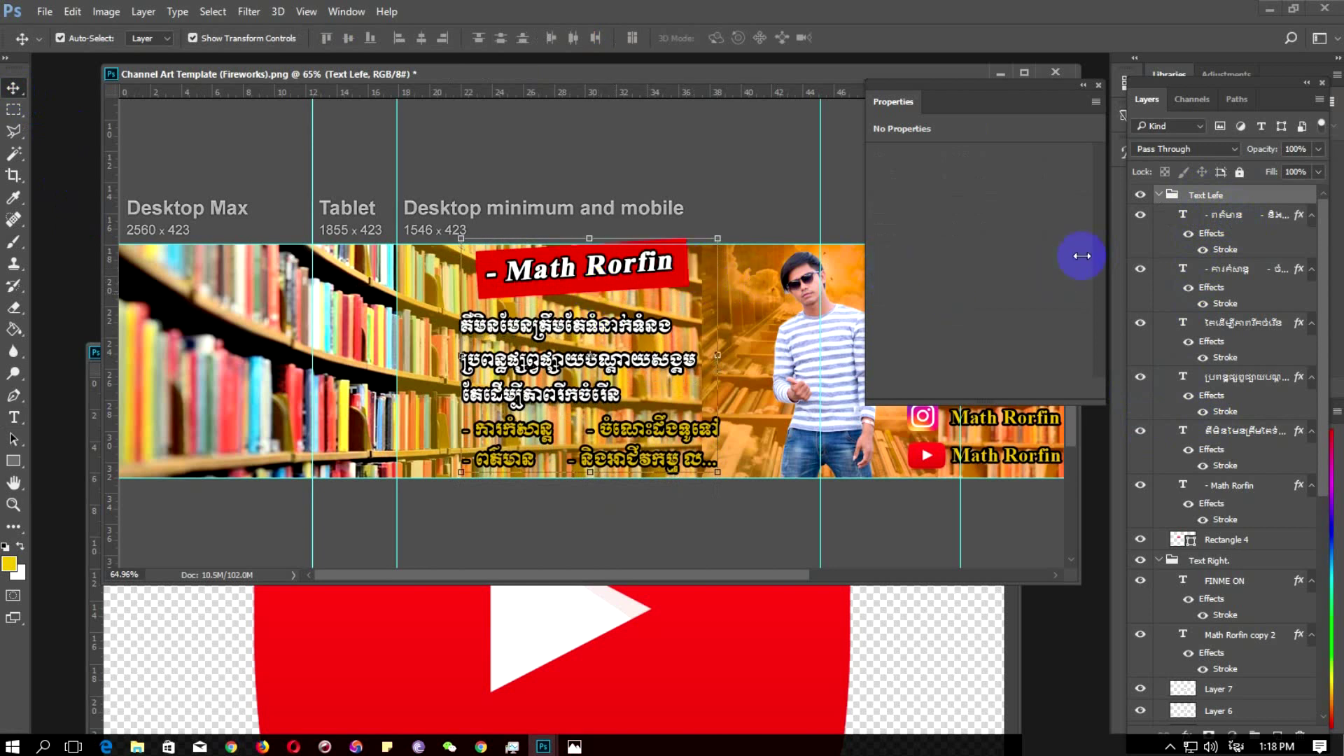
{"action": "left_click", "coordinate": [1216, 218]}
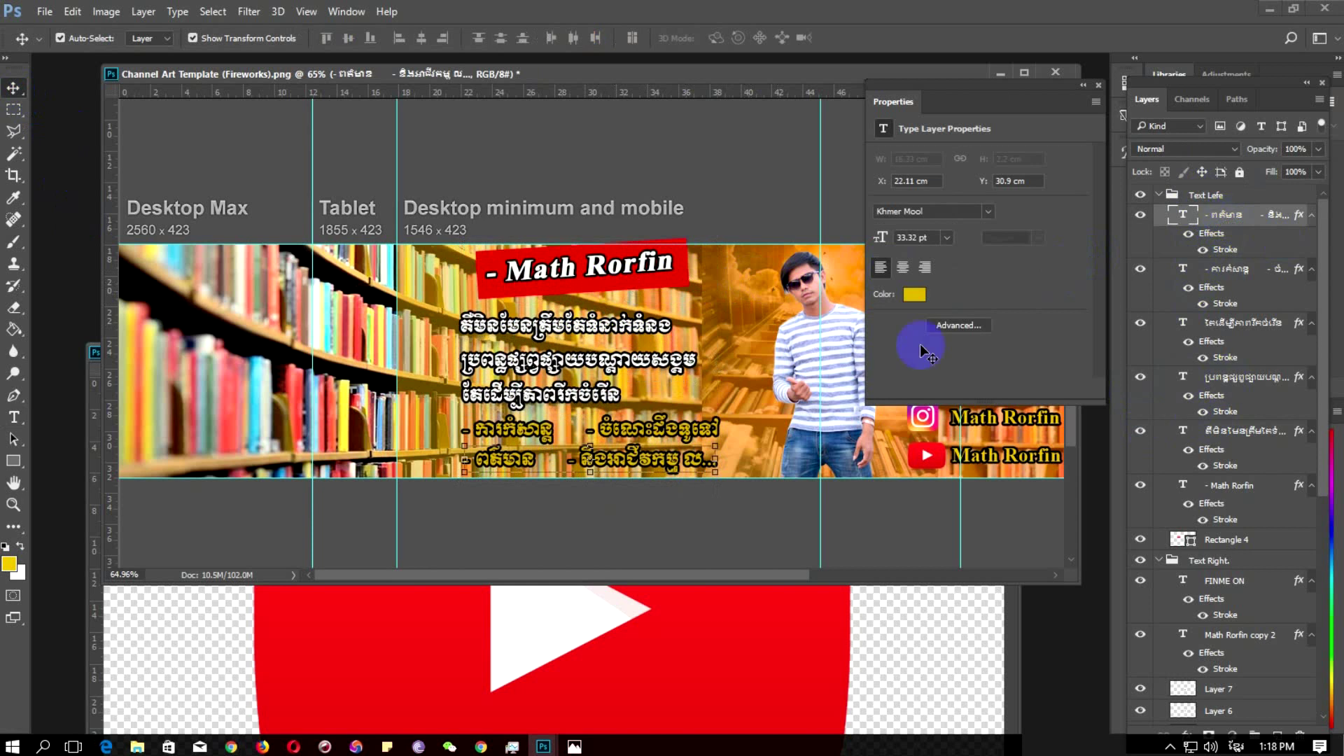
{"action": "left_click", "coordinate": [602, 272]}
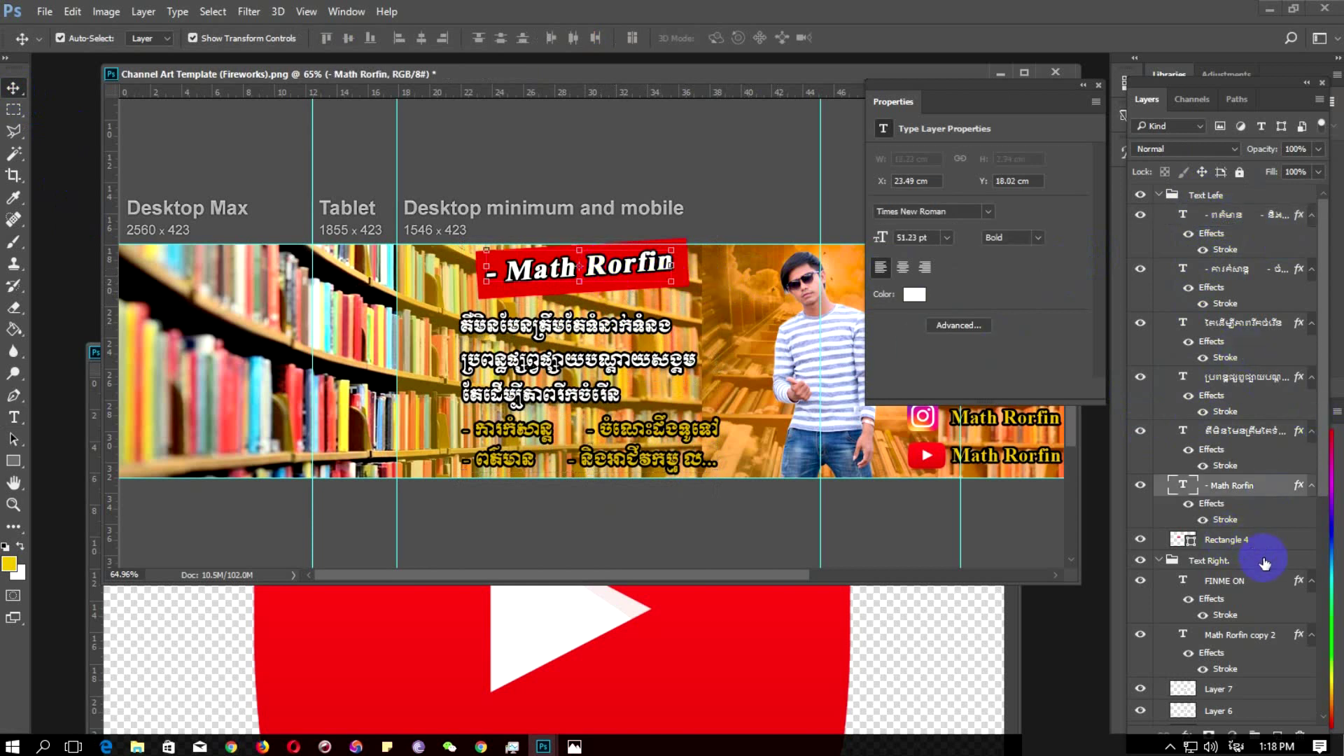
Nudge the red Rectangle 4 banner down and shorten it to about 92% height
{"action": "left_click", "coordinate": [1232, 545]}
{"action": "key", "text": "Down"}
{"action": "key", "text": "Down"}
{"action": "key", "text": "Down"}
{"action": "key", "text": "Down"}
{"action": "key", "text": "Down"}
{"action": "key", "text": "Down"}
{"action": "key", "text": "Down"}
{"action": "key", "text": "Down"}
{"action": "key", "text": "Down"}
{"action": "key", "text": "Down"}
{"action": "key", "text": "Down"}
{"action": "key", "text": "Down"}
{"action": "key", "text": "Down"}
{"action": "key", "text": "Down"}
{"action": "key", "text": "Down"}
{"action": "key", "text": "Down"}
{"action": "key", "text": "Down"}
{"action": "key", "text": "Down"}
{"action": "key", "text": "Down"}
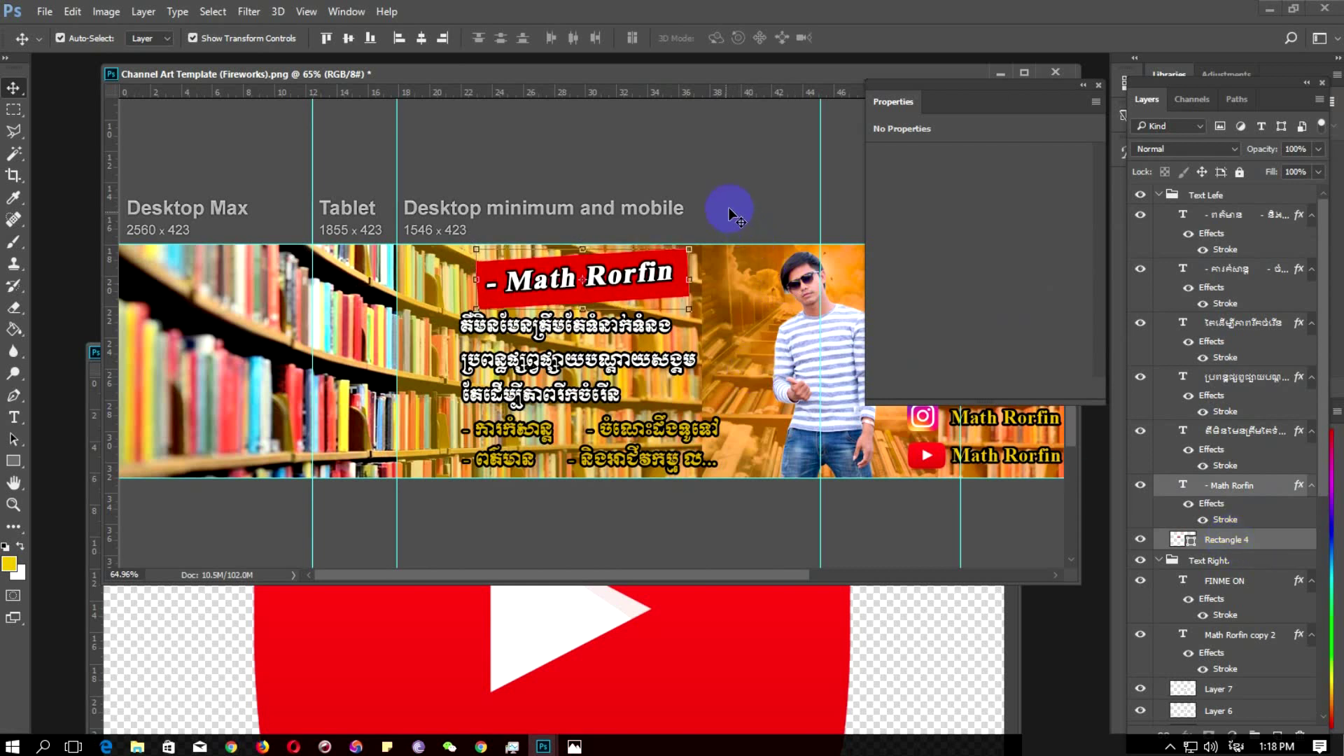
{"action": "left_click", "coordinate": [1218, 539]}
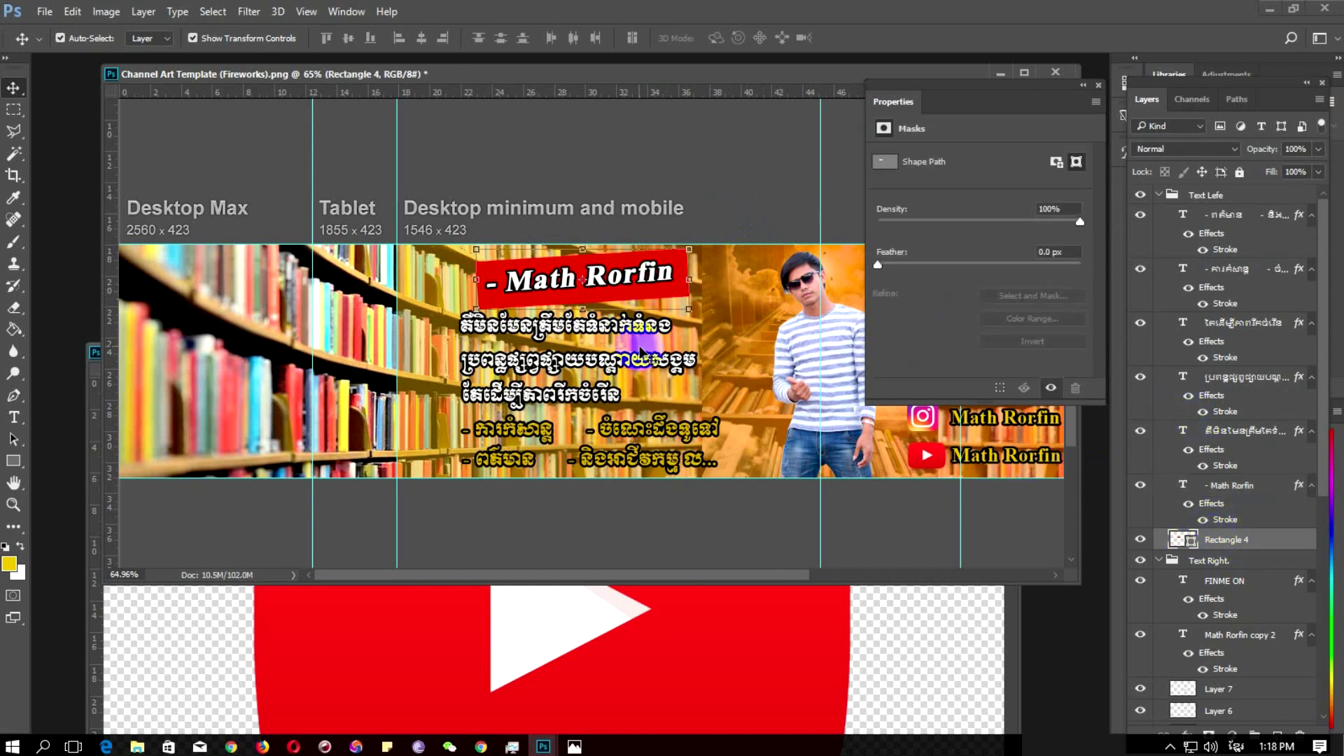
{"action": "left_click", "coordinate": [584, 308]}
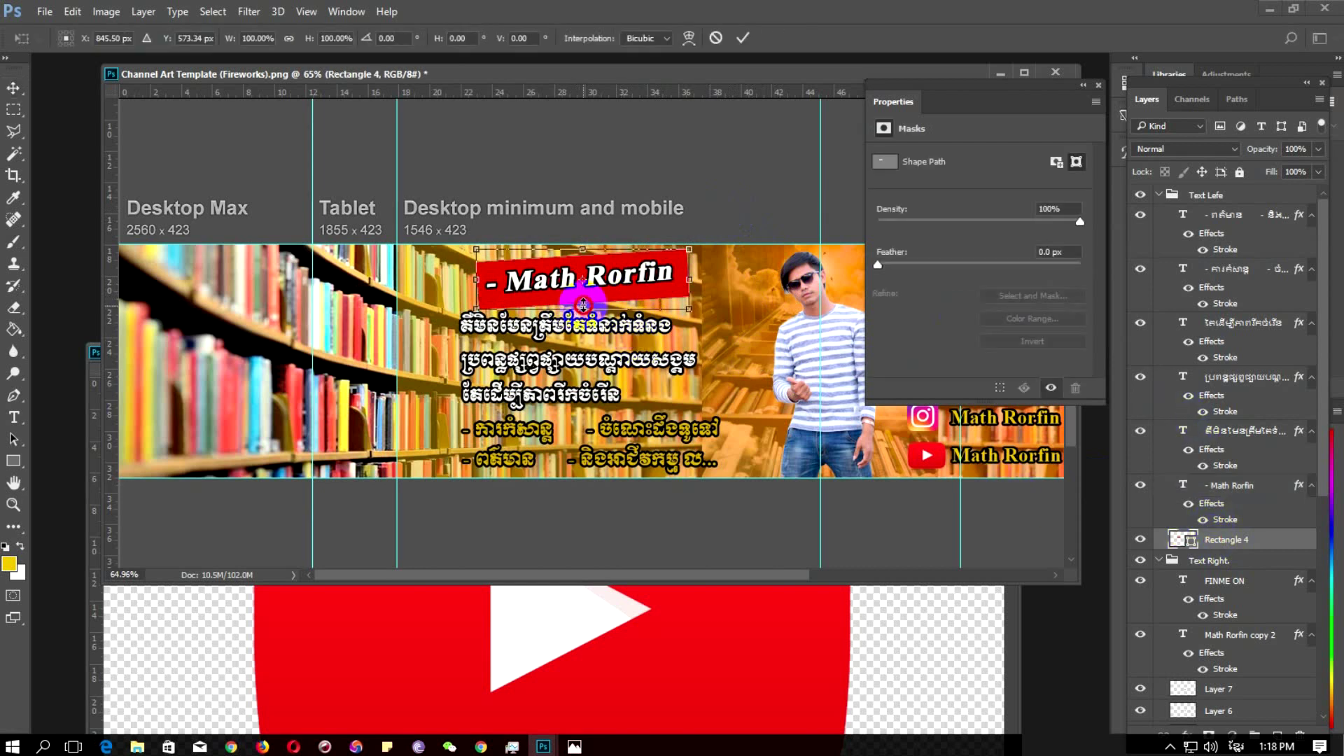
{"action": "left_click_drag", "start_coordinate": [584, 305], "coordinate": [583, 302]}
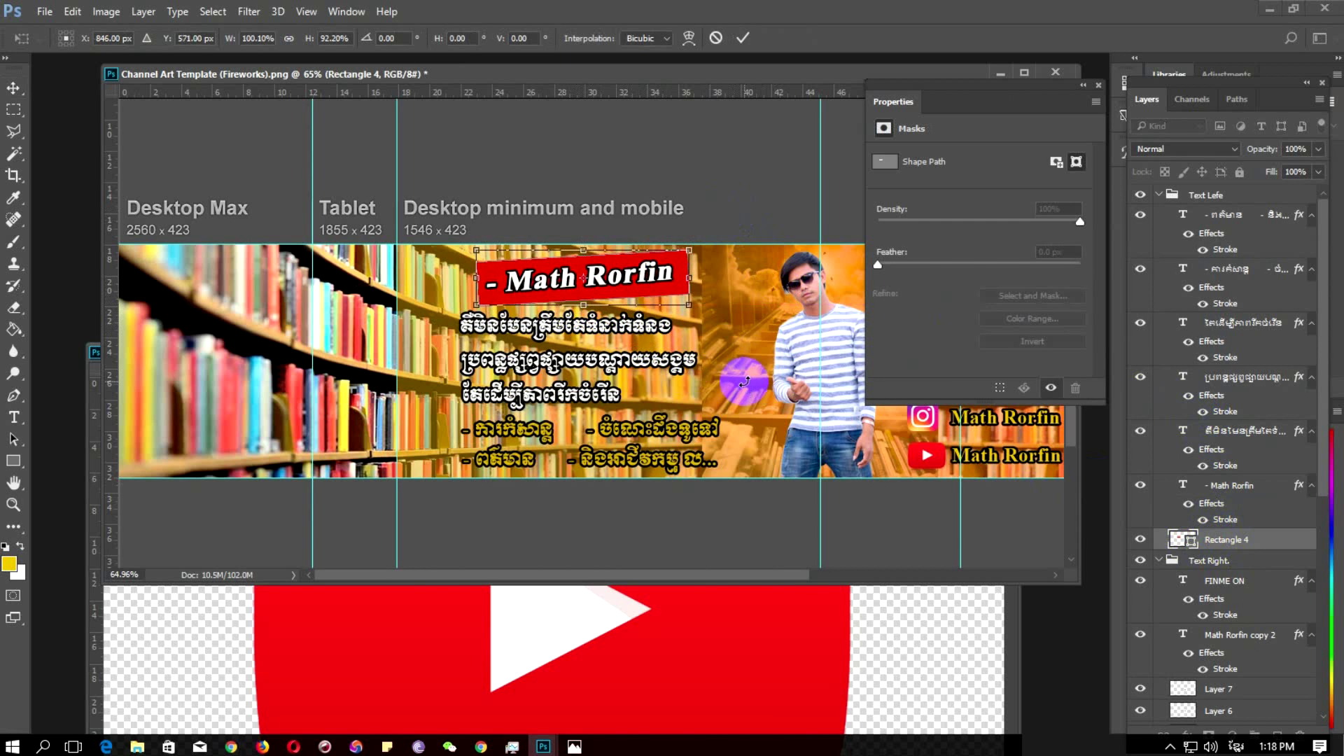
{"action": "left_click", "coordinate": [742, 38]}
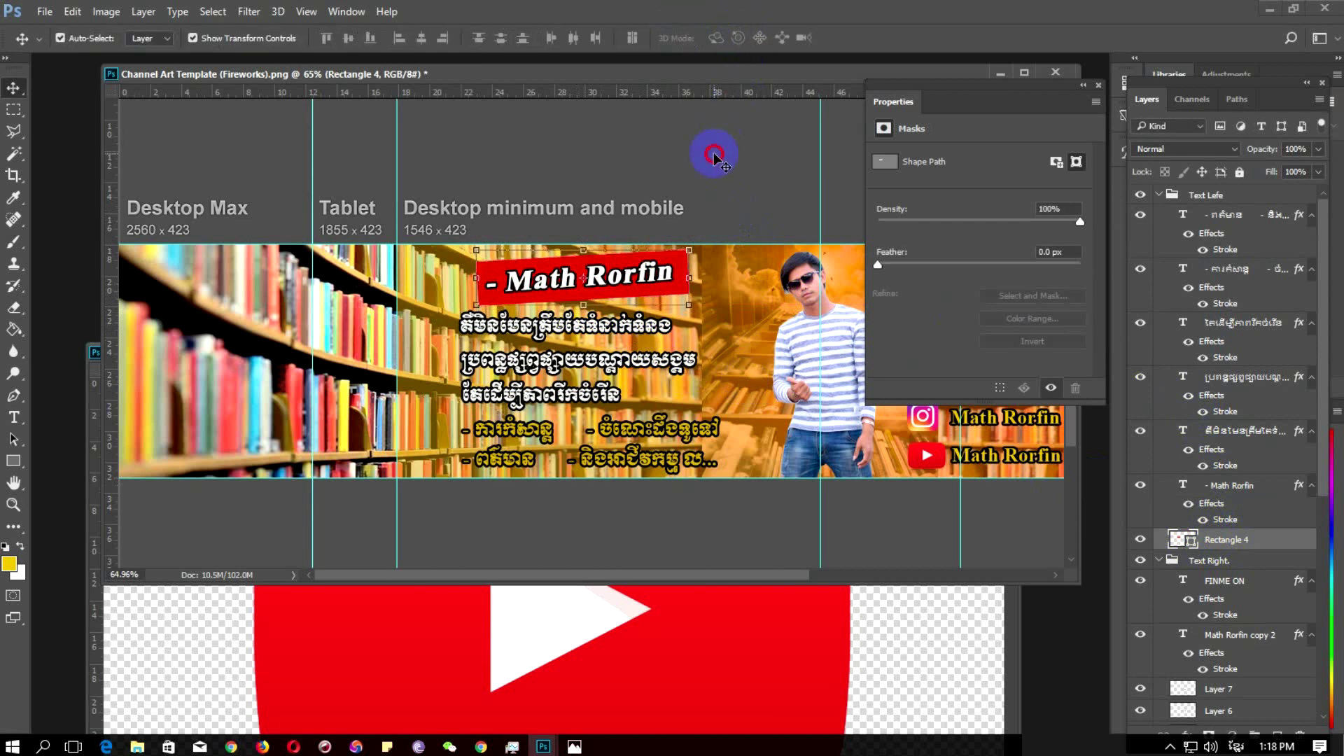
{"action": "left_click", "coordinate": [764, 245]}
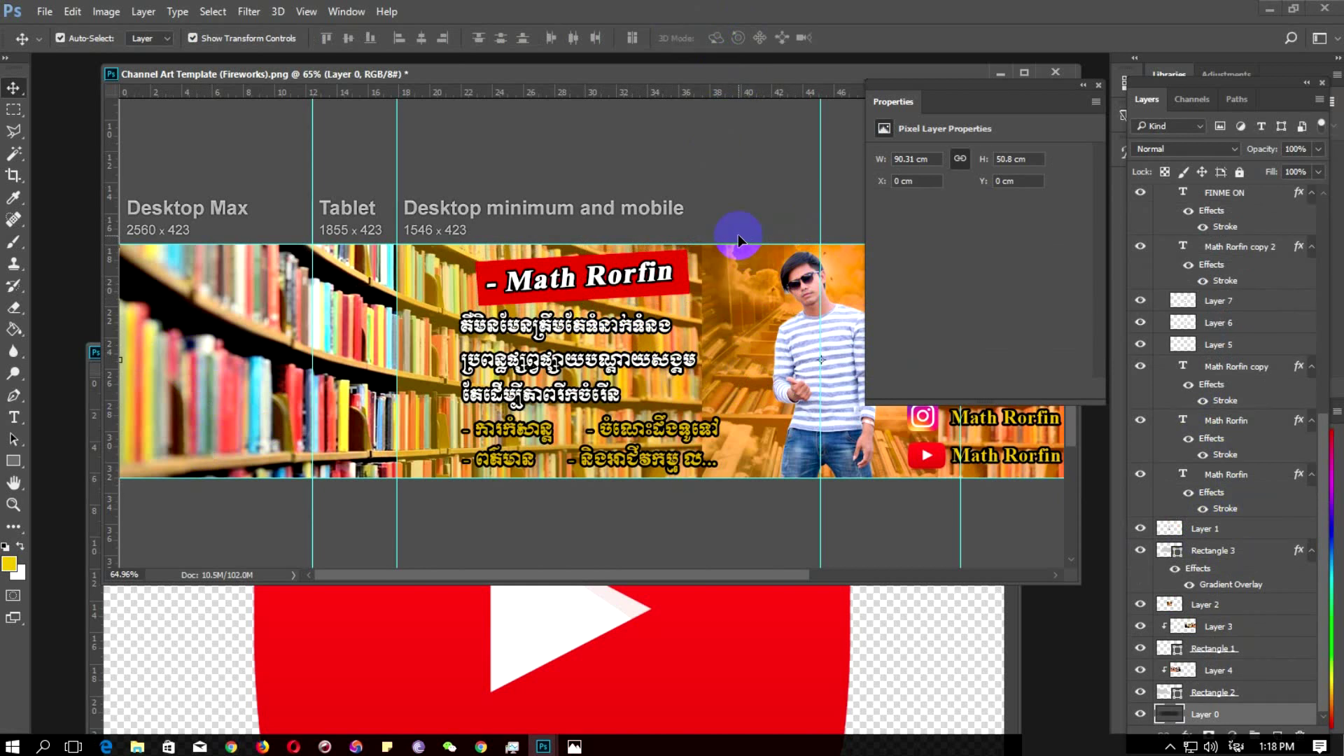
Collapse Properties, select the man's photo on Layer 1 and zoom in on his face
{"action": "left_click", "coordinate": [1084, 85]}
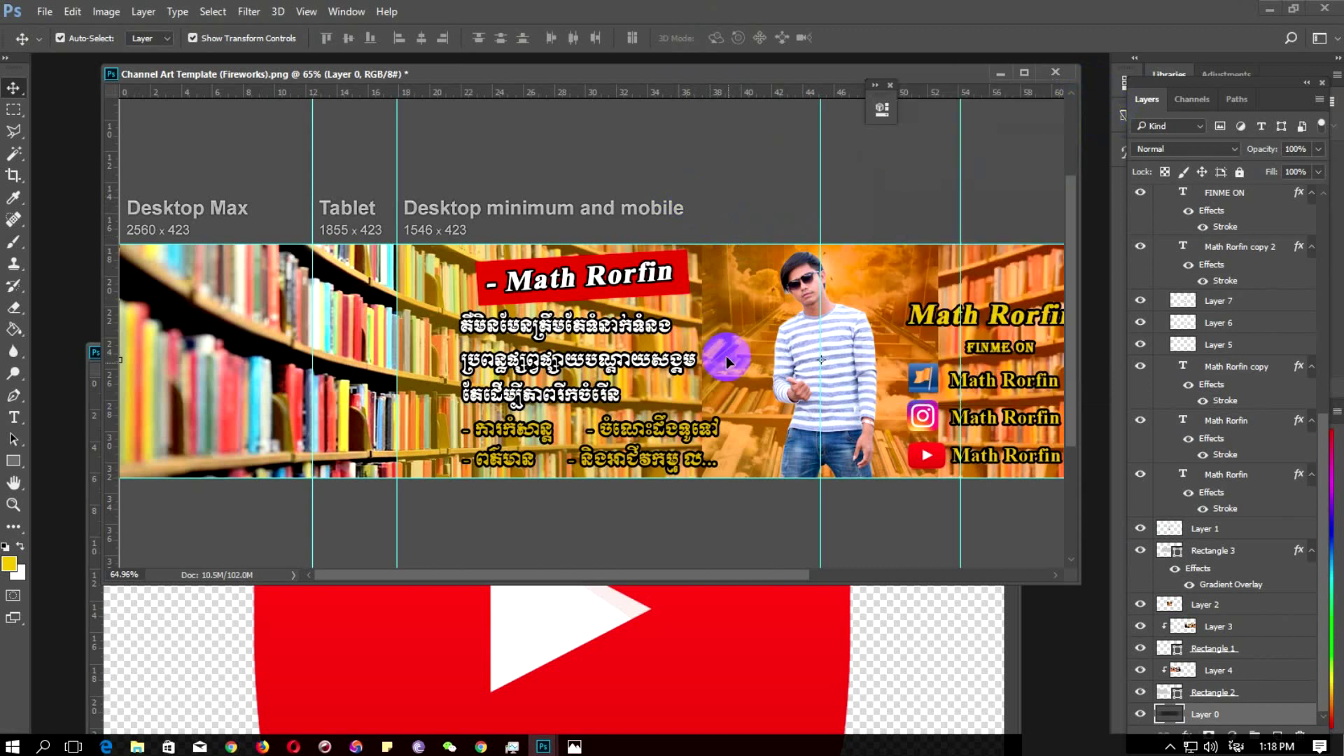
{"action": "scroll", "coordinate": [648, 363], "scroll_direction": "down", "scroll_amount": 2}
{"action": "scroll", "coordinate": [651, 357], "scroll_direction": "down", "scroll_amount": 2}
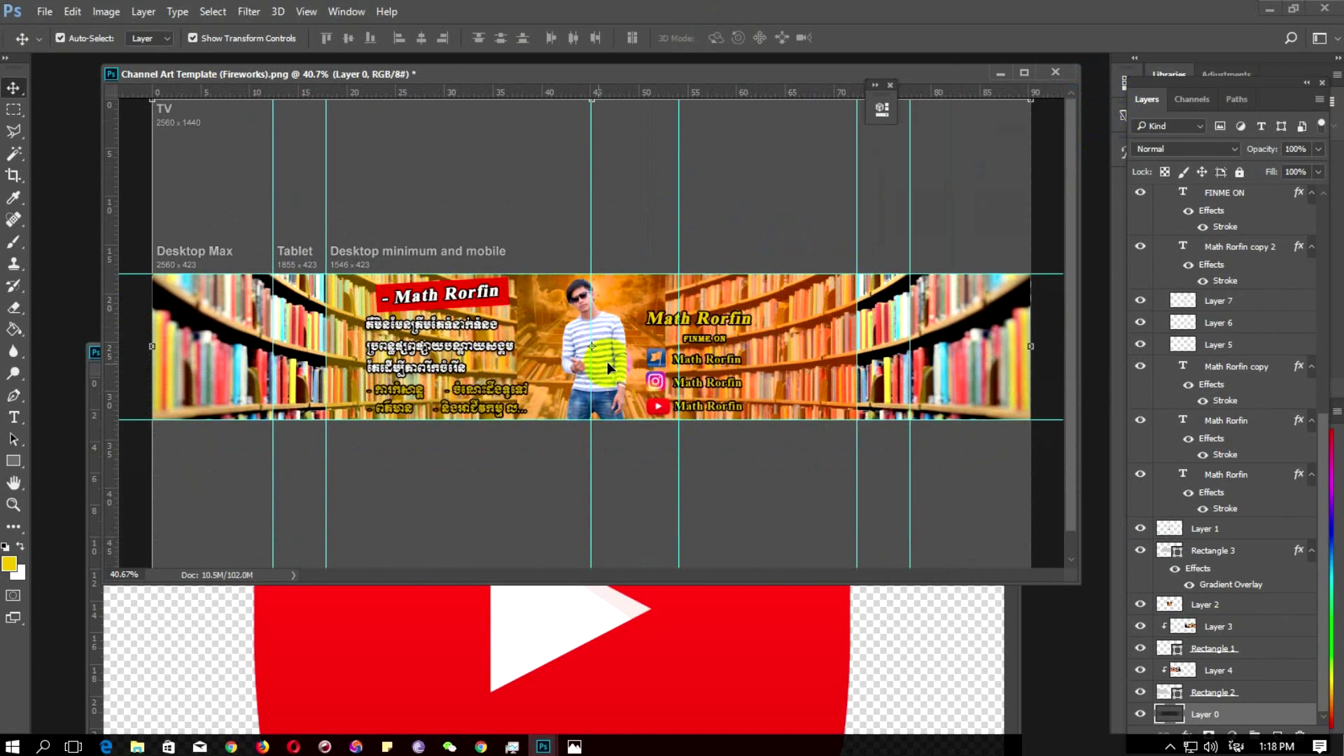
{"action": "left_click", "coordinate": [585, 321]}
{"action": "left_click", "coordinate": [569, 327]}
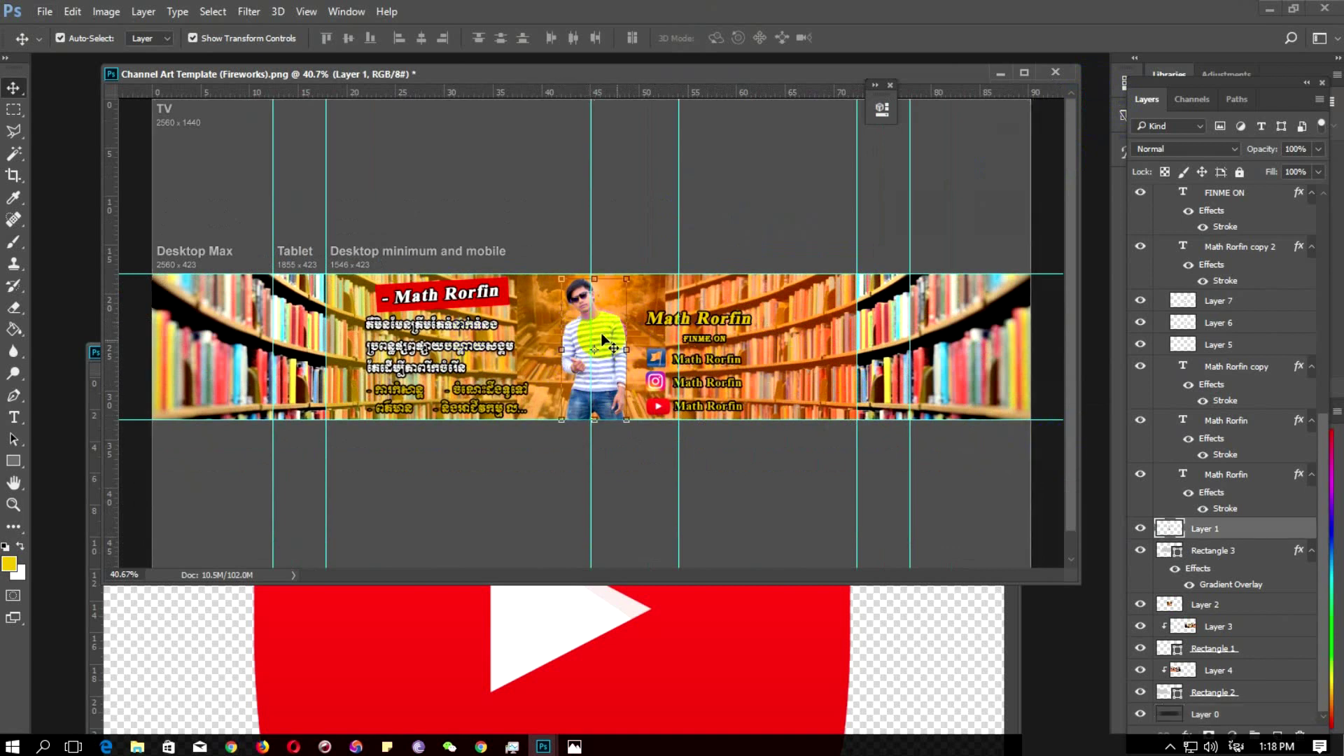
{"action": "right_click", "coordinate": [1199, 532]}
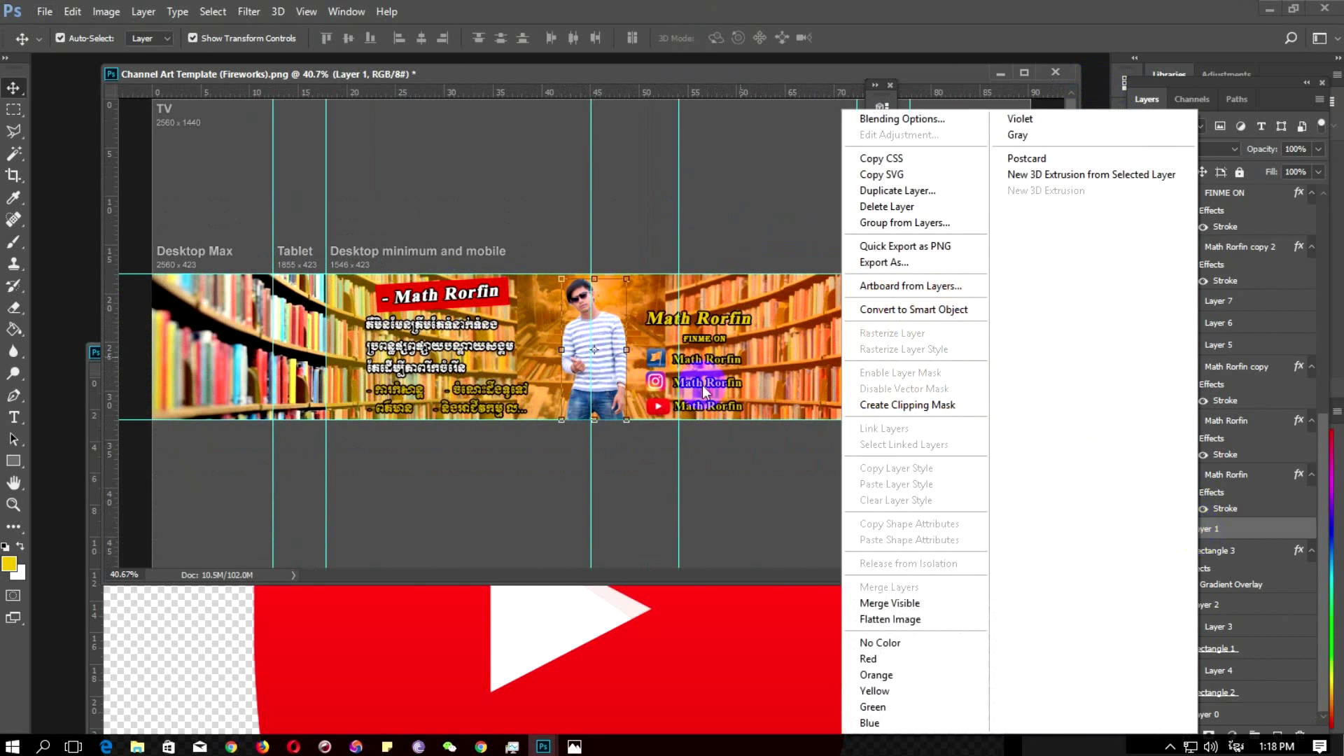
{"action": "left_click", "coordinate": [603, 316]}
{"action": "scroll", "coordinate": [615, 338], "scroll_direction": "up", "scroll_amount": 2}
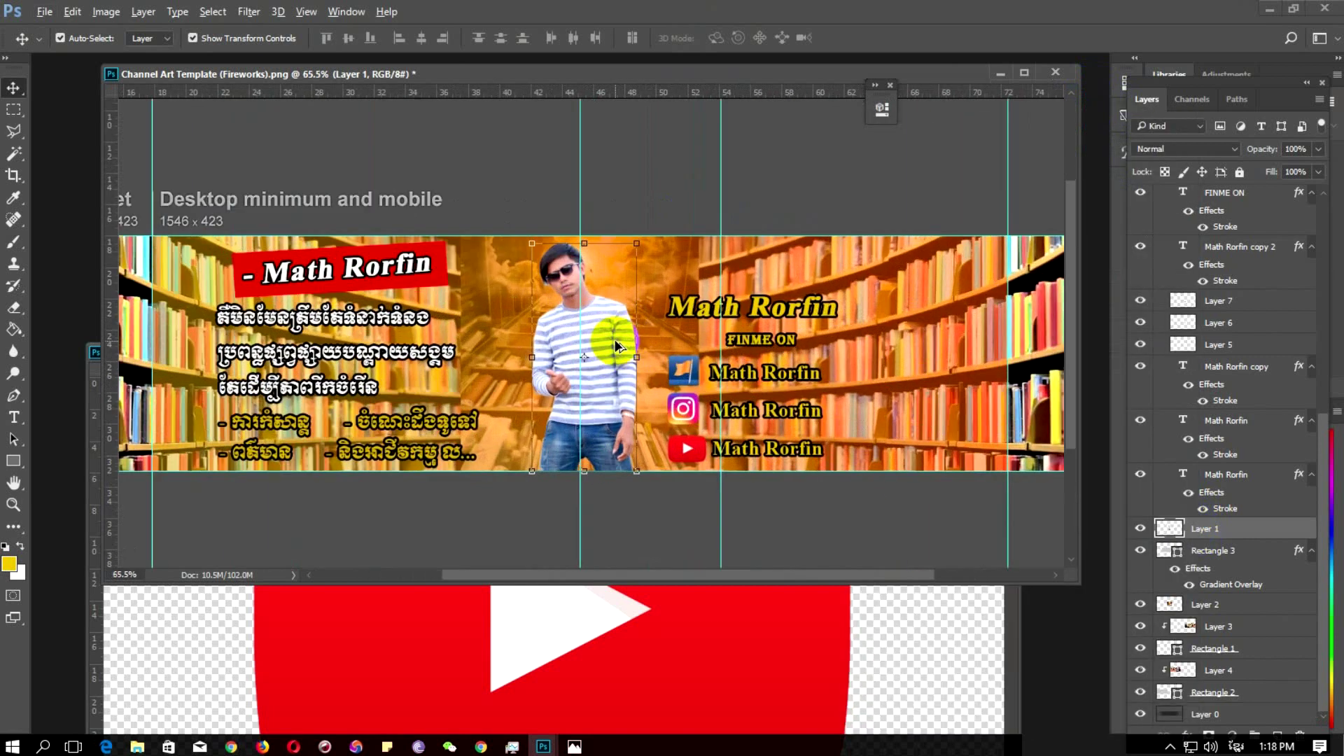
{"action": "scroll", "coordinate": [616, 342], "scroll_direction": "up", "scroll_amount": 3}
{"action": "scroll", "coordinate": [498, 293], "scroll_direction": "up", "scroll_amount": 2}
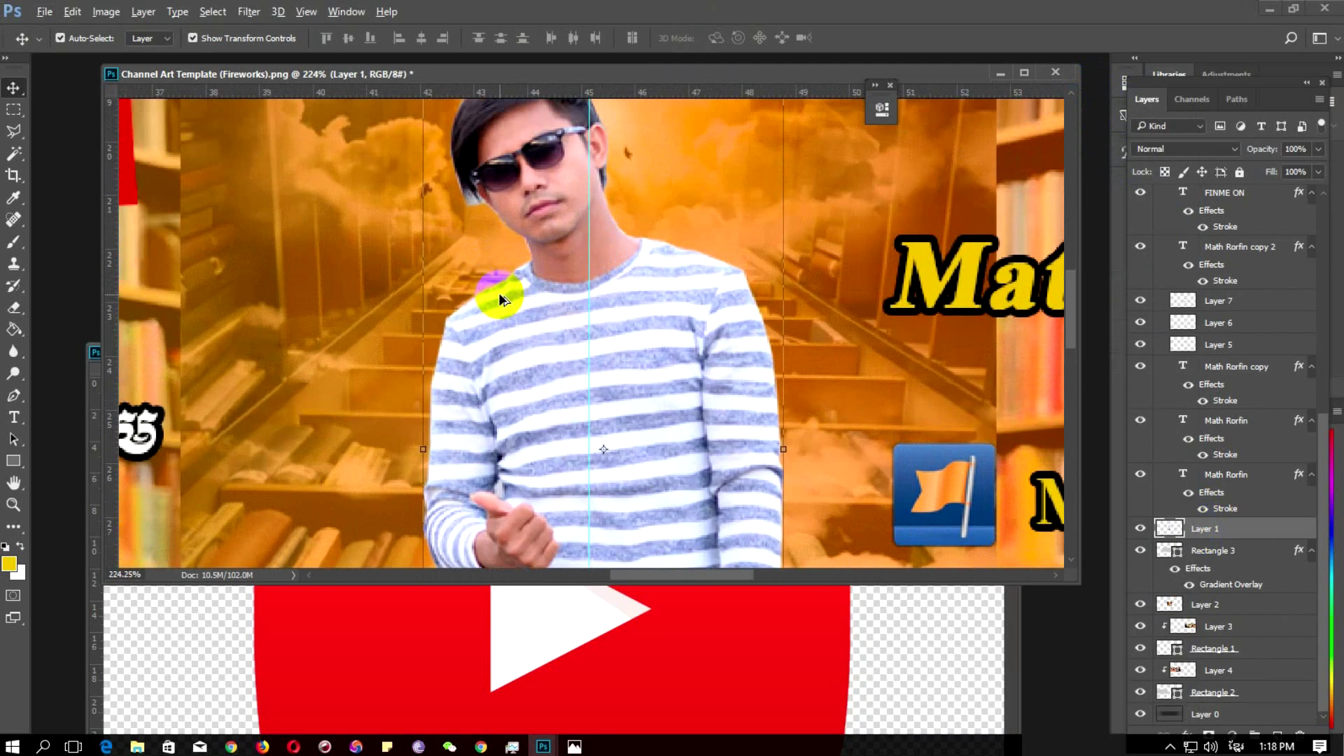
{"action": "scroll", "coordinate": [498, 294], "scroll_direction": "up", "scroll_amount": 1}
{"action": "scroll", "coordinate": [502, 294], "scroll_direction": "up", "scroll_amount": 1}
{"action": "mouse_move", "coordinate": [497, 263]}
{"action": "left_mouse_down"}
{"action": "mouse_move", "coordinate": [524, 366]}
{"action": "mouse_move", "coordinate": [498, 342]}
{"action": "left_mouse_up"}
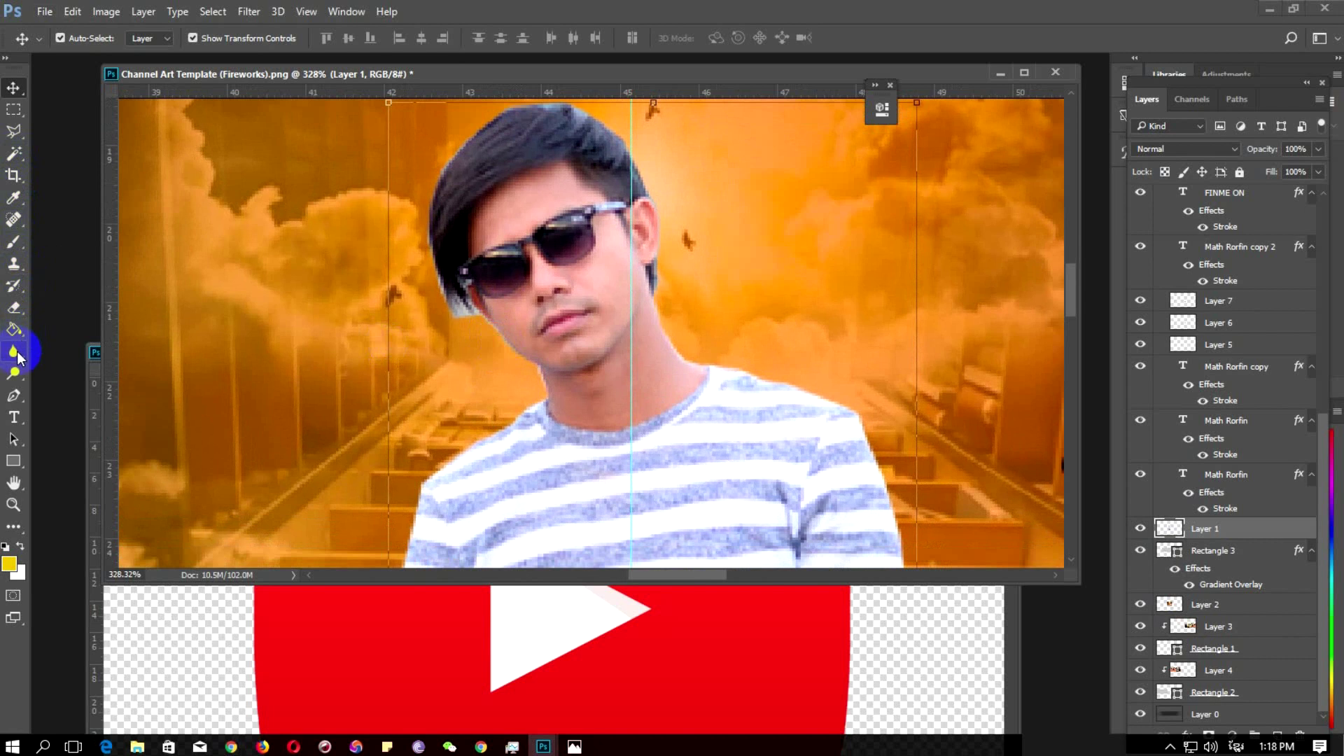
Set the Eraser to 59% opacity and a 4 px brush size
{"action": "left_click", "coordinate": [13, 307]}
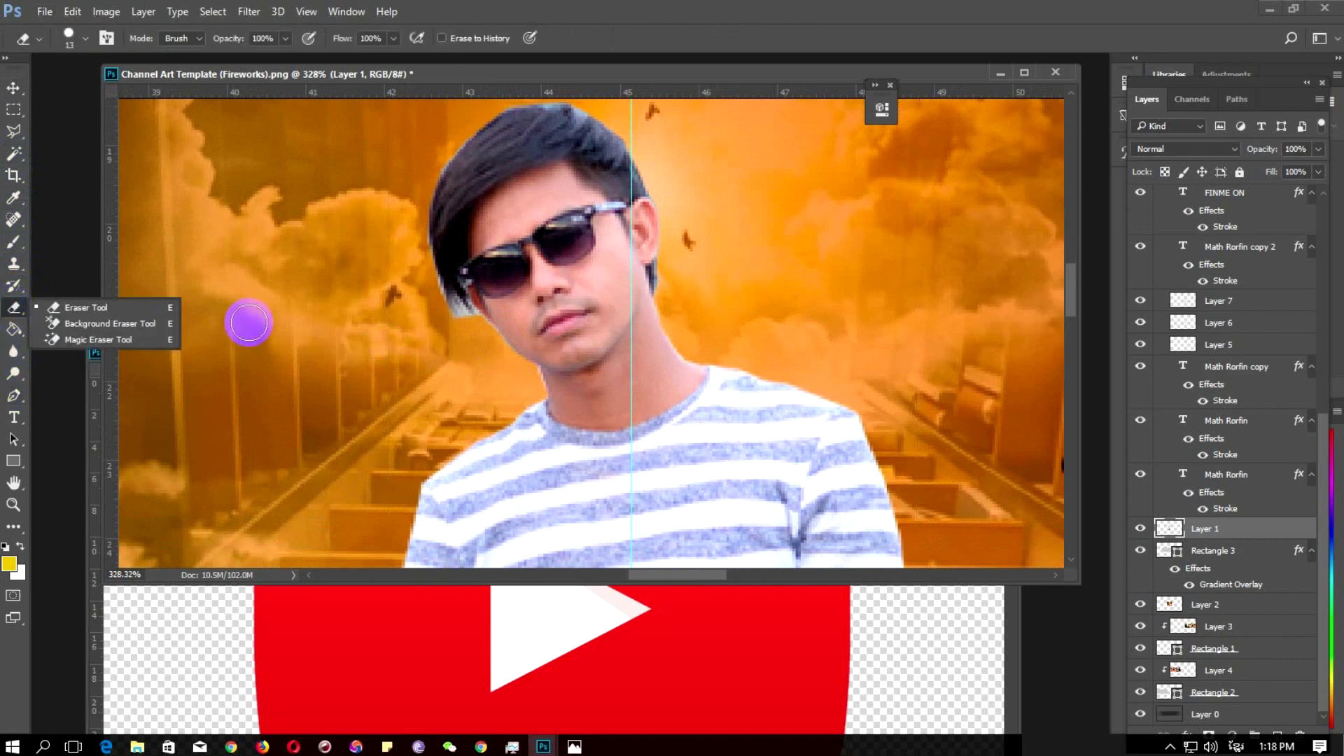
{"action": "left_click", "coordinate": [282, 41]}
{"action": "left_click_drag", "start_coordinate": [288, 56], "coordinate": [253, 58]}
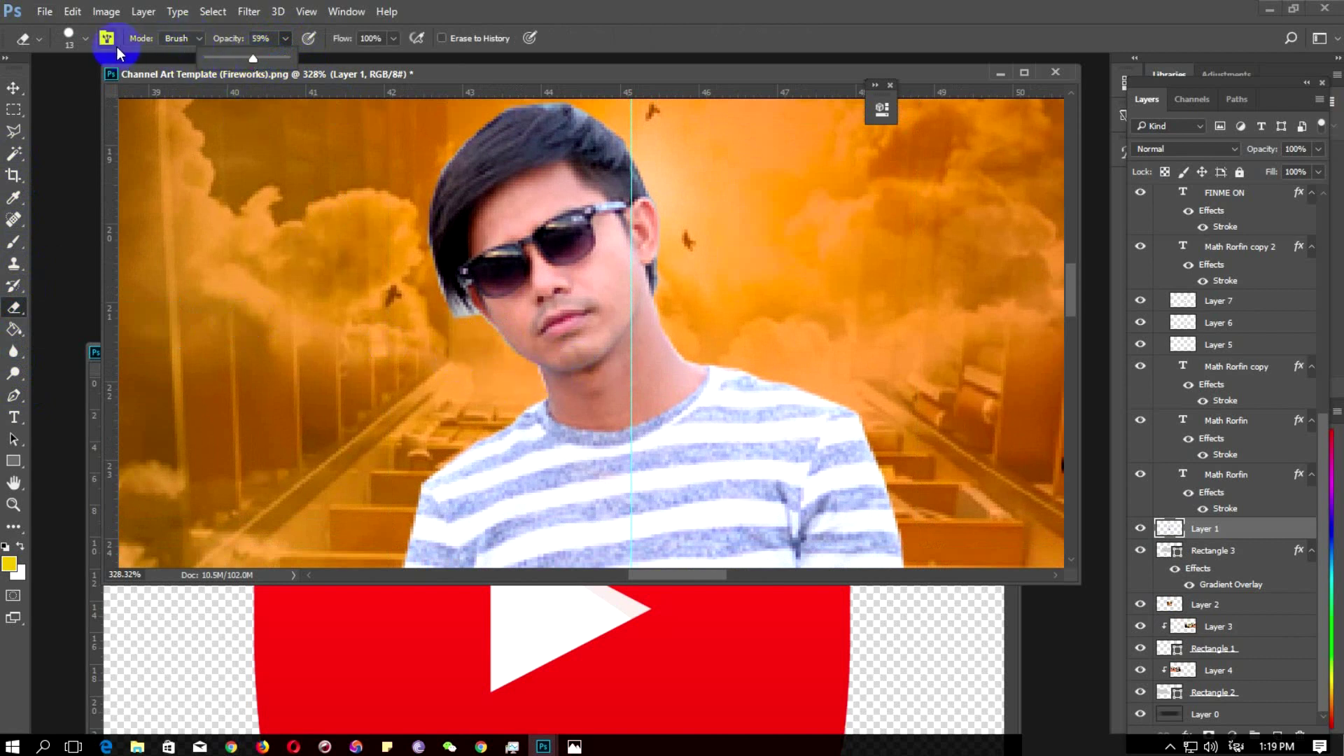
{"action": "left_click", "coordinate": [99, 39]}
{"action": "left_click", "coordinate": [86, 38]}
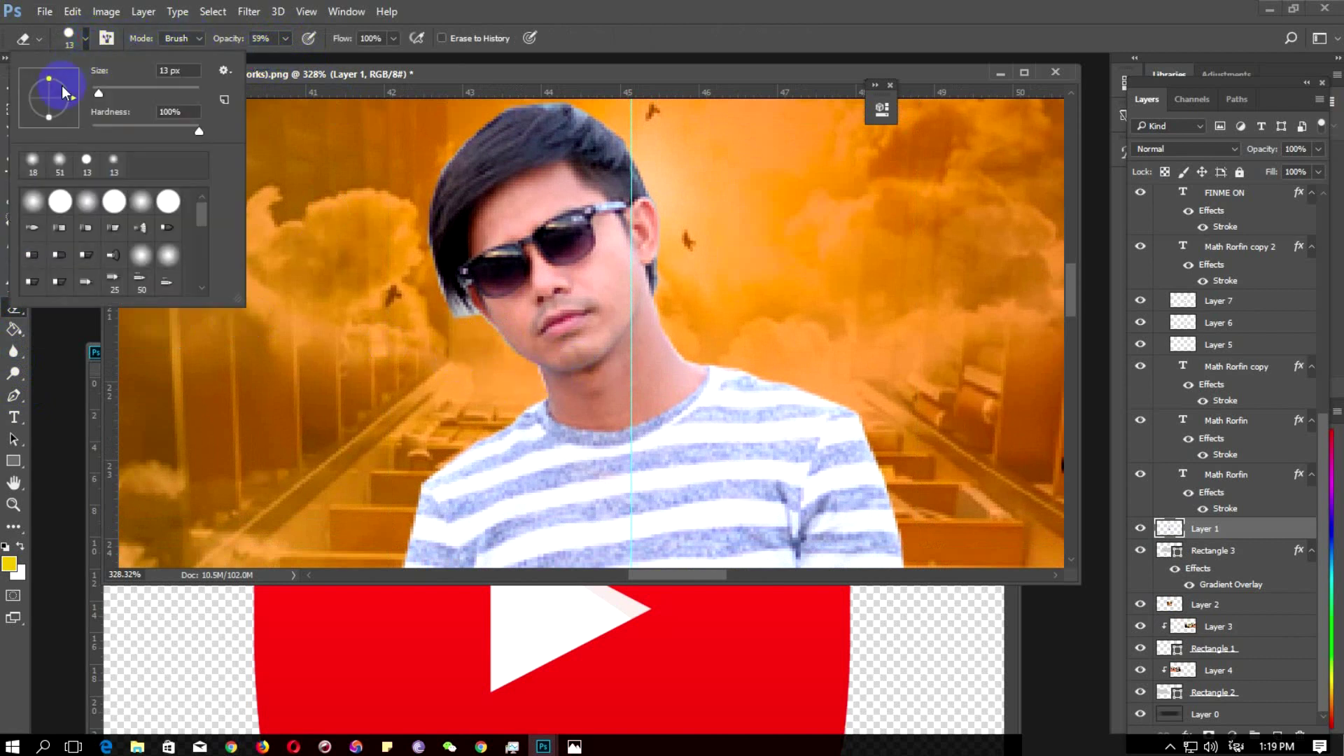
{"action": "left_click_drag", "start_coordinate": [94, 95], "coordinate": [94, 95]}
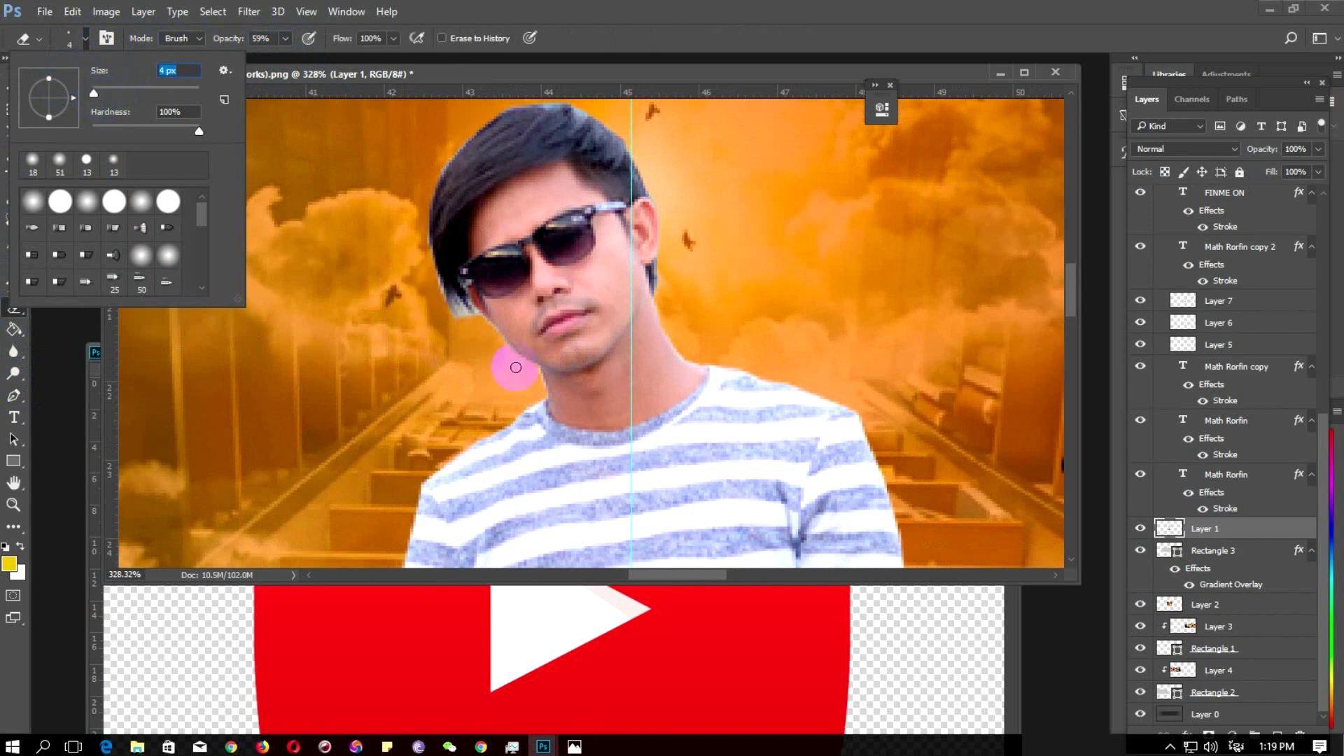
{"action": "left_click", "coordinate": [463, 319]}
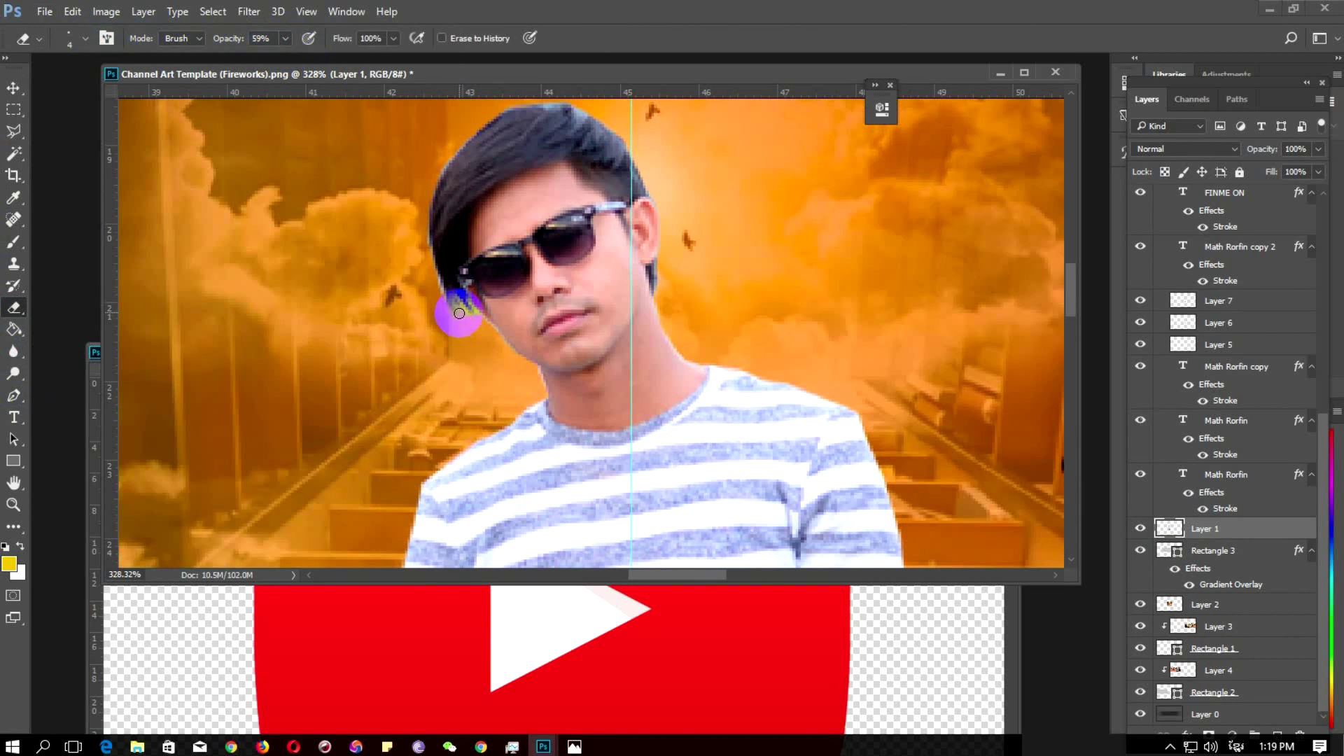
Erase the leftover fringe along the hair top, left ear and neck edges
{"action": "mouse_move", "coordinate": [459, 312]}
{"action": "left_mouse_down"}
{"action": "mouse_move", "coordinate": [439, 301]}
{"action": "mouse_move", "coordinate": [423, 233]}
{"action": "mouse_move", "coordinate": [469, 147]}
{"action": "left_mouse_up"}
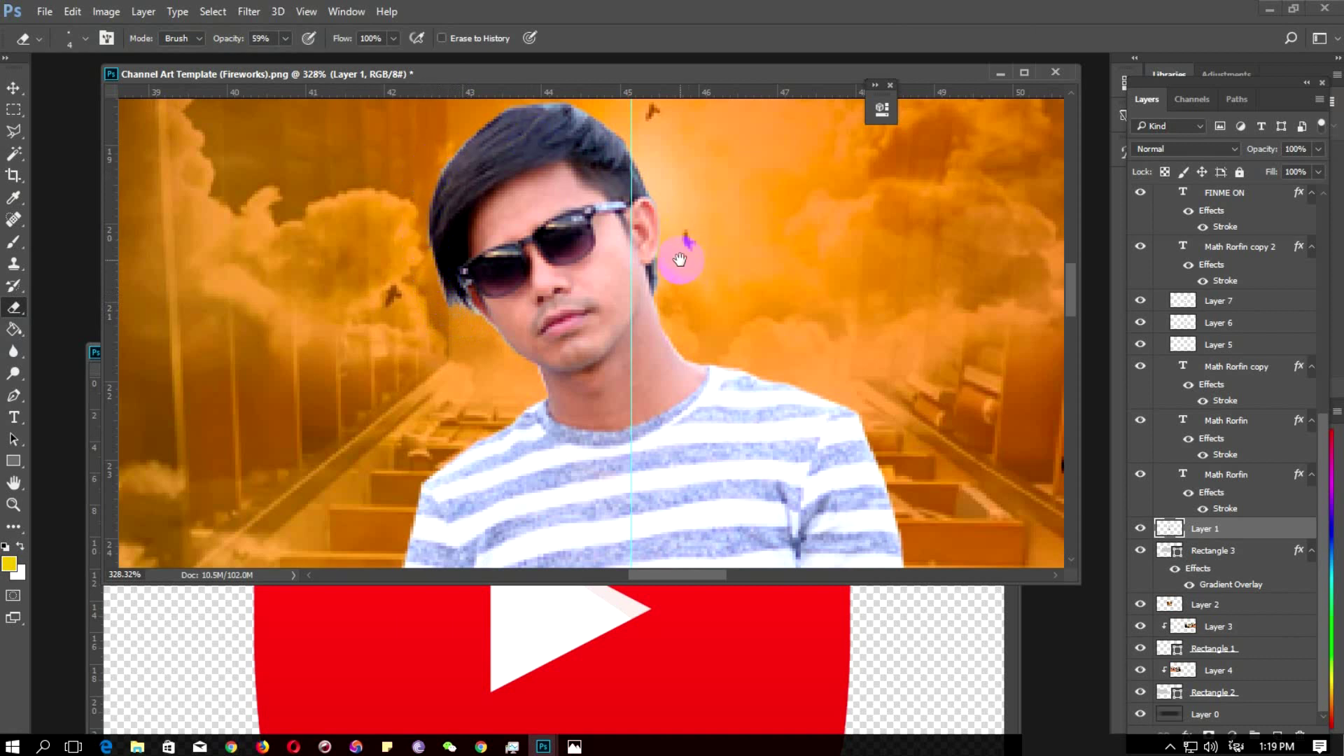
{"action": "left_click_drag", "start_coordinate": [684, 264], "coordinate": [690, 315]}
{"action": "mouse_move", "coordinate": [607, 191]}
{"action": "left_mouse_down"}
{"action": "mouse_move", "coordinate": [561, 182]}
{"action": "mouse_move", "coordinate": [606, 186]}
{"action": "mouse_move", "coordinate": [651, 231]}
{"action": "left_mouse_up"}
{"action": "mouse_move", "coordinate": [490, 420]}
{"action": "left_mouse_down"}
{"action": "mouse_move", "coordinate": [474, 390]}
{"action": "mouse_move", "coordinate": [499, 406]}
{"action": "mouse_move", "coordinate": [492, 384]}
{"action": "left_mouse_up"}
{"action": "mouse_move", "coordinate": [695, 426]}
{"action": "left_mouse_down"}
{"action": "mouse_move", "coordinate": [676, 343]}
{"action": "mouse_move", "coordinate": [624, 339]}
{"action": "mouse_move", "coordinate": [578, 291]}
{"action": "mouse_move", "coordinate": [603, 273]}
{"action": "left_mouse_up"}
{"action": "mouse_move", "coordinate": [596, 340]}
{"action": "left_mouse_down"}
{"action": "mouse_move", "coordinate": [636, 429]}
{"action": "mouse_move", "coordinate": [654, 429]}
{"action": "mouse_move", "coordinate": [687, 360]}
{"action": "mouse_move", "coordinate": [663, 357]}
{"action": "left_mouse_up"}
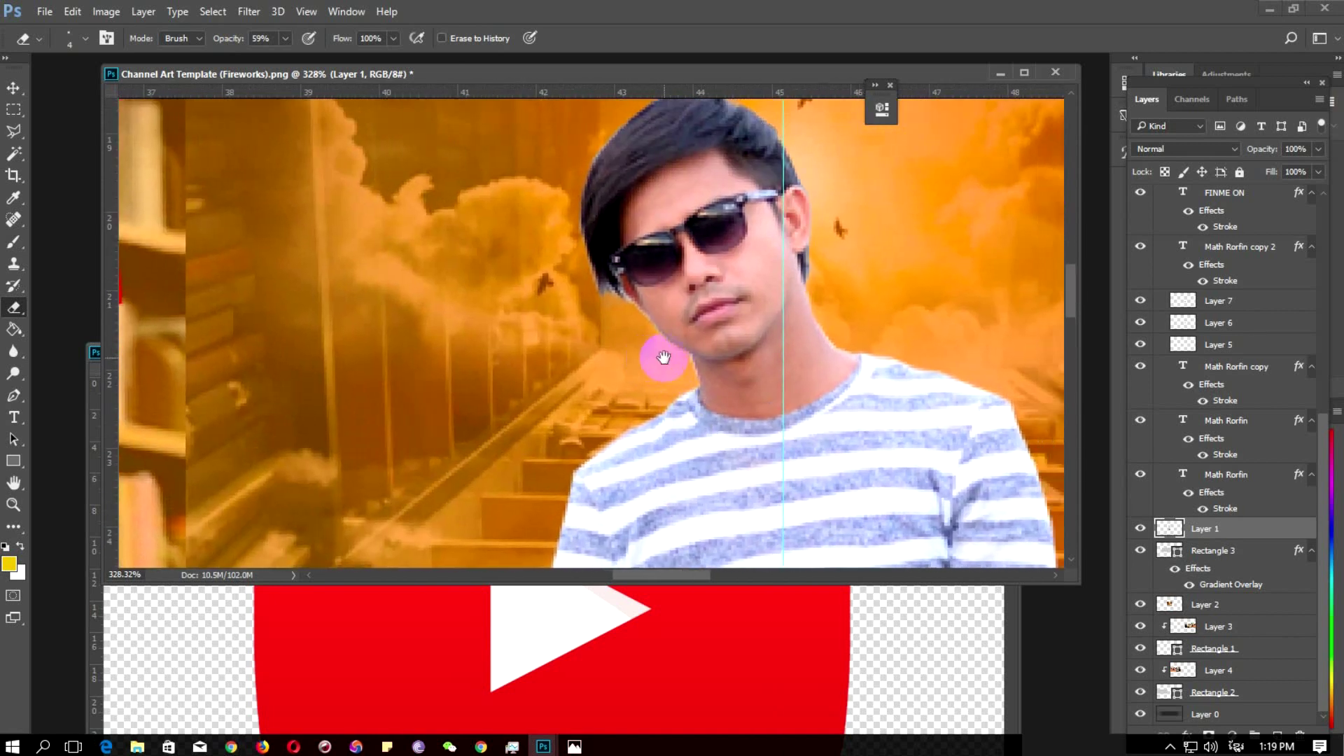
{"action": "mouse_move", "coordinate": [624, 310]}
{"action": "left_mouse_down"}
{"action": "mouse_move", "coordinate": [692, 369]}
{"action": "mouse_move", "coordinate": [623, 303]}
{"action": "mouse_move", "coordinate": [665, 363]}
{"action": "mouse_move", "coordinate": [724, 385]}
{"action": "left_mouse_up"}
Open Layer Style for the man's photo and add a Stroke effect
{"action": "scroll", "coordinate": [725, 385], "scroll_direction": "down", "scroll_amount": 2}
{"action": "scroll", "coordinate": [725, 385], "scroll_direction": "down", "scroll_amount": 3}
{"action": "scroll", "coordinate": [725, 385], "scroll_direction": "down", "scroll_amount": 2}
{"action": "scroll", "coordinate": [725, 385], "scroll_direction": "down", "scroll_amount": 3}
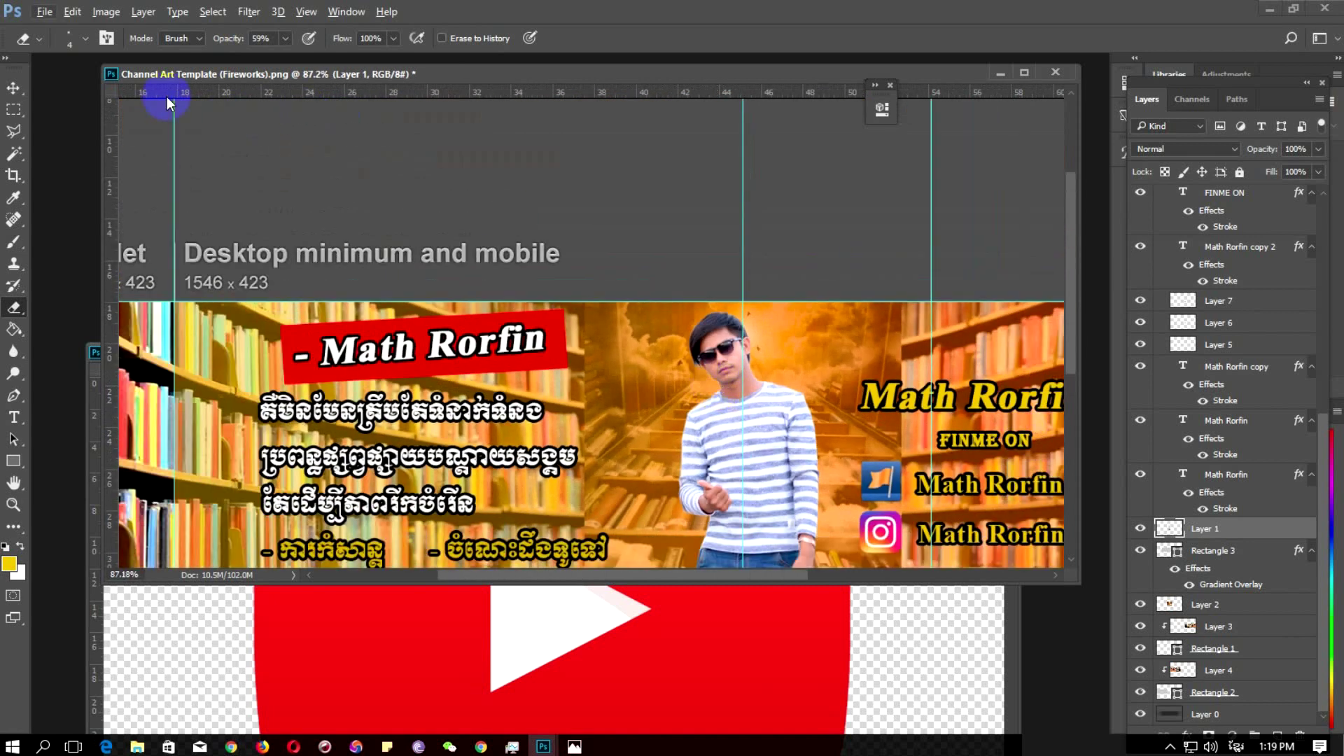
{"action": "left_click", "coordinate": [13, 87]}
{"action": "right_click", "coordinate": [1216, 532]}
{"action": "left_click", "coordinate": [934, 120]}
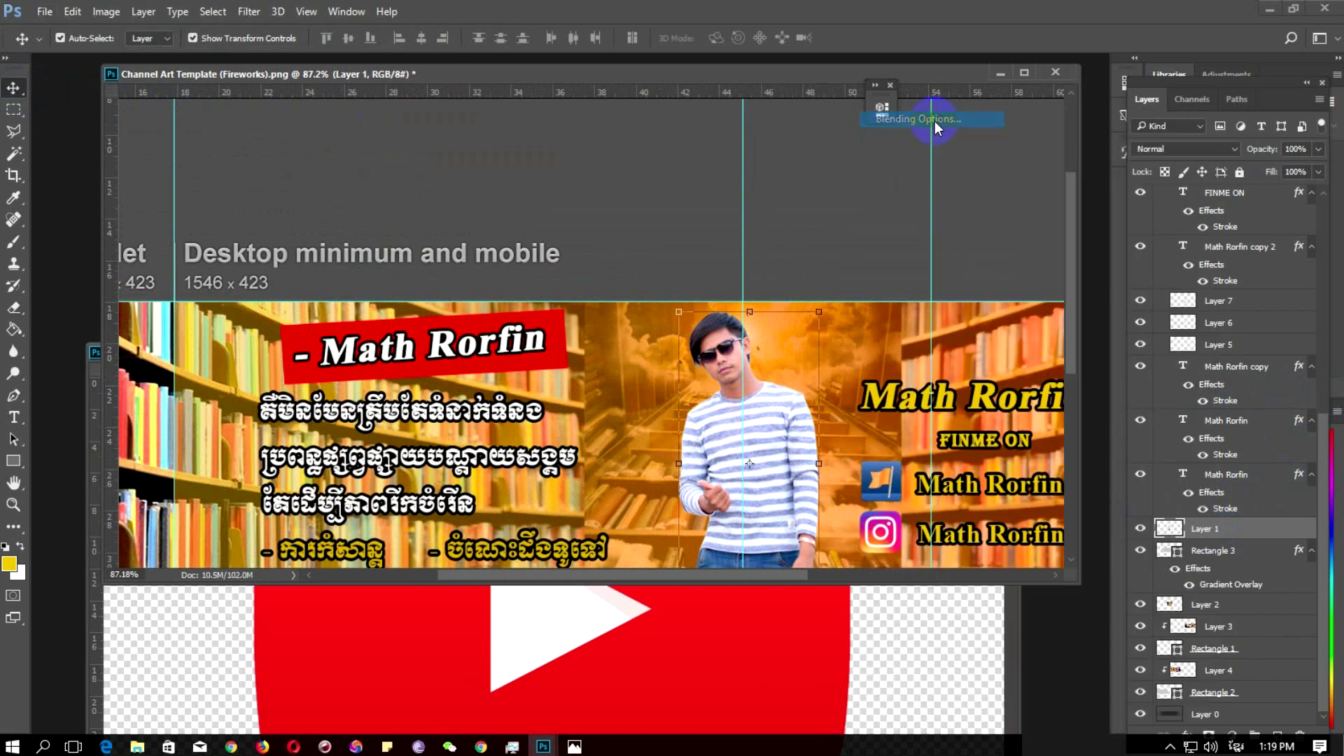
{"action": "left_click_drag", "start_coordinate": [762, 333], "coordinate": [792, 335]}
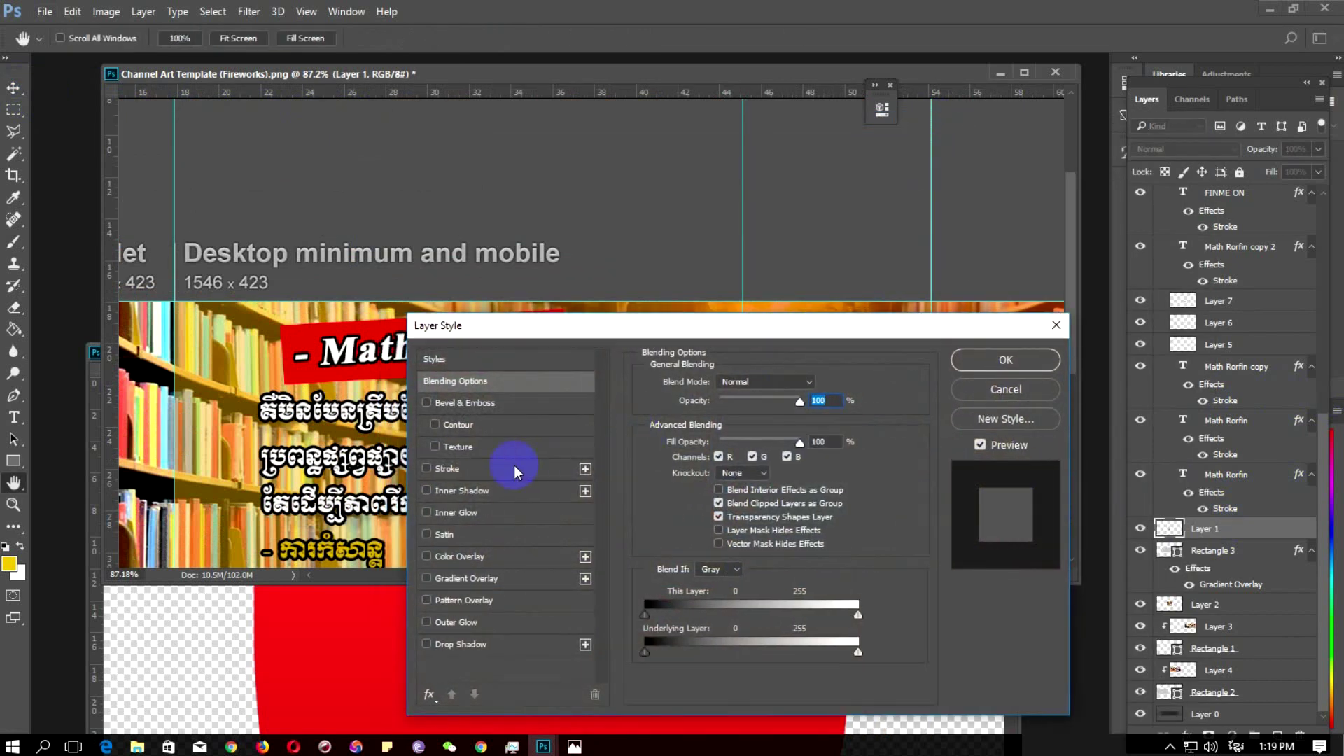
{"action": "left_click", "coordinate": [446, 469]}
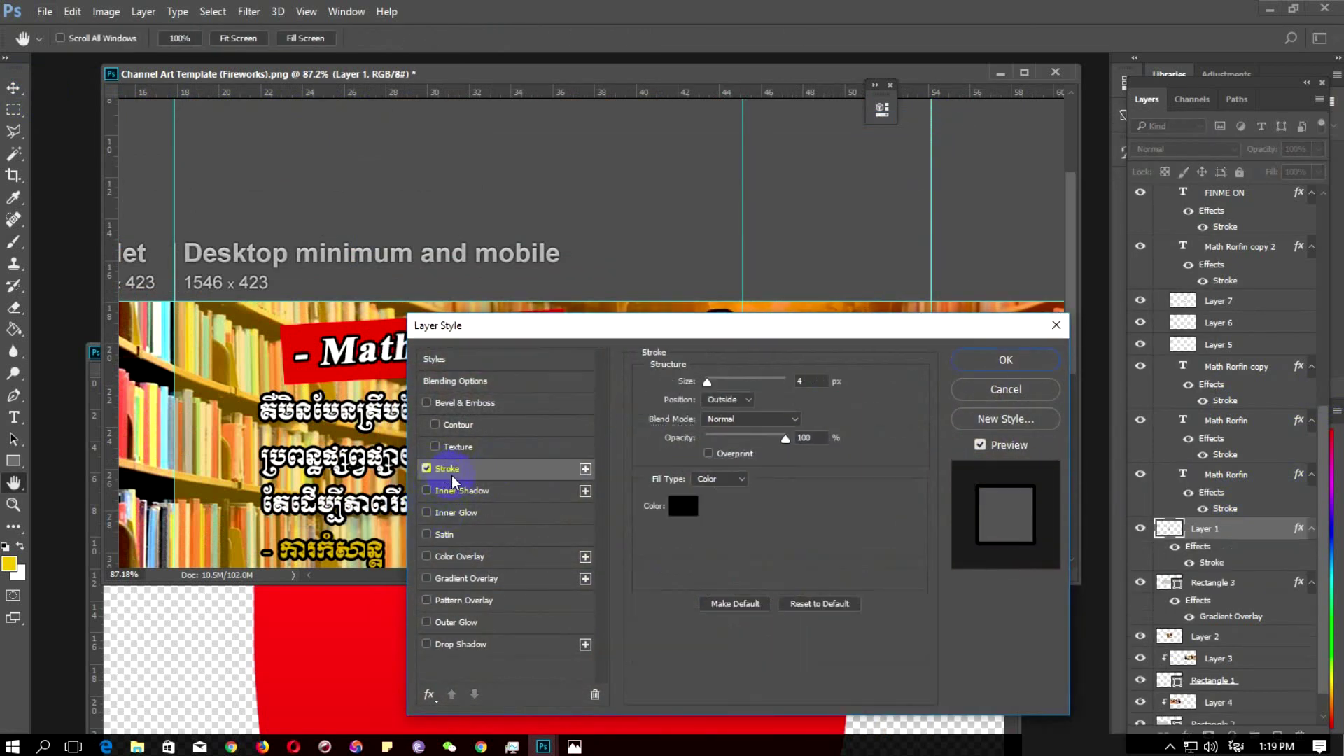
{"action": "mouse_move", "coordinate": [694, 333]}
{"action": "left_mouse_down"}
{"action": "mouse_move", "coordinate": [427, 277]}
{"action": "mouse_move", "coordinate": [323, 197]}
{"action": "left_mouse_up"}
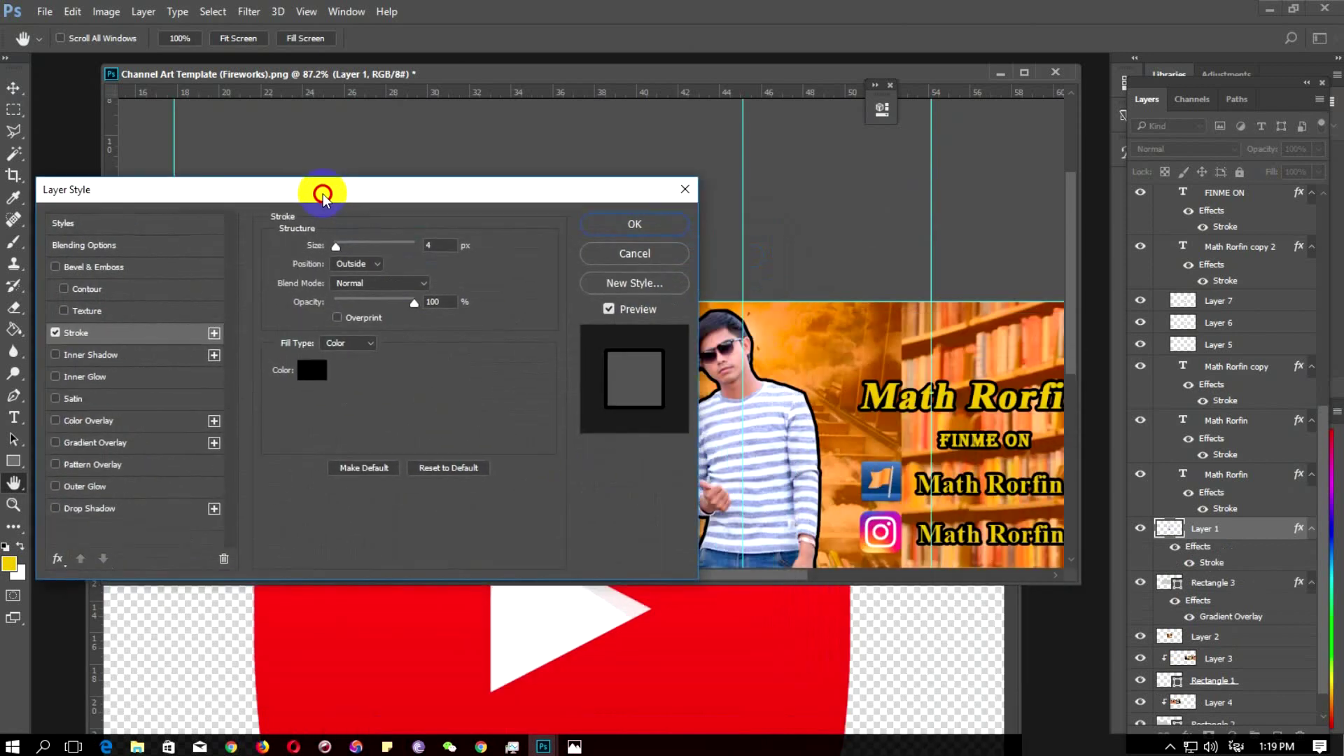
Set the stroke colour to orange ed9d34 and size to 2 px, and apply it
{"action": "left_click", "coordinate": [312, 371]}
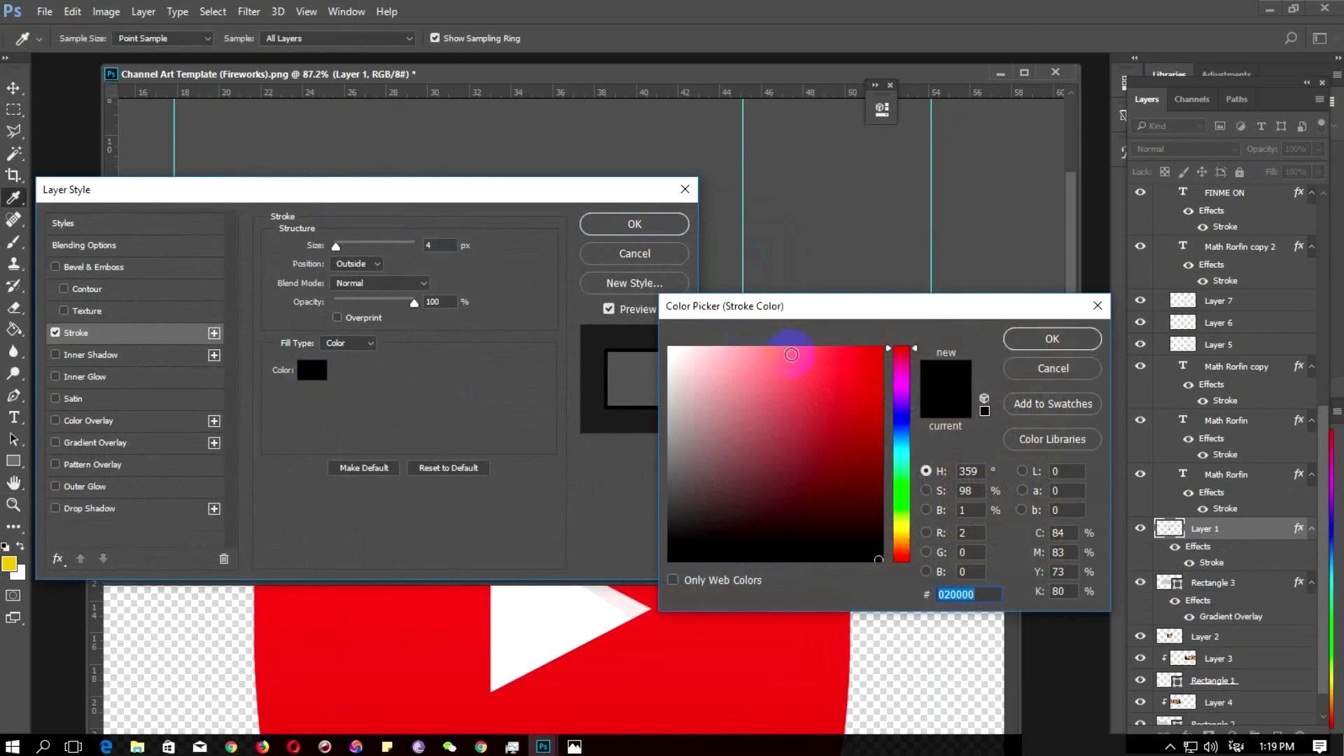
{"action": "left_click_drag", "start_coordinate": [849, 306], "coordinate": [948, 438]}
{"action": "left_click", "coordinate": [769, 360]}
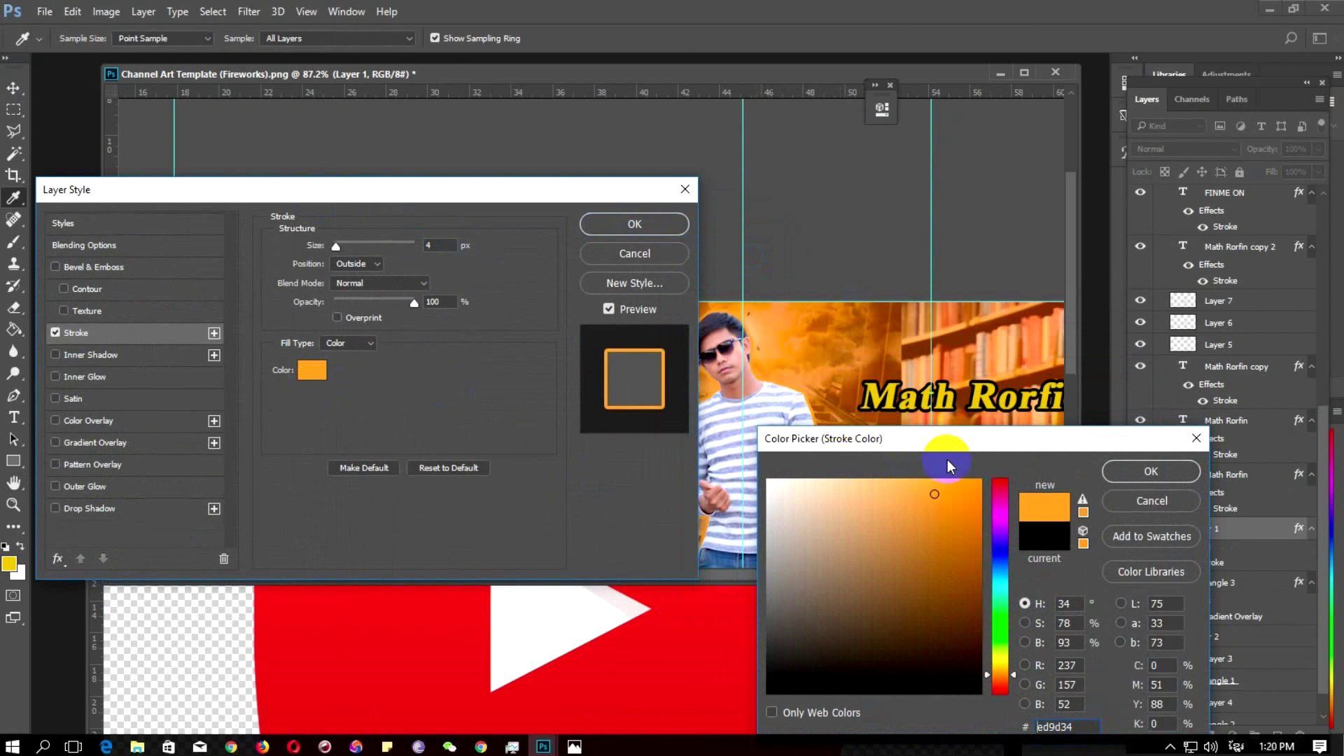
{"action": "left_click_drag", "start_coordinate": [942, 448], "coordinate": [909, 409]}
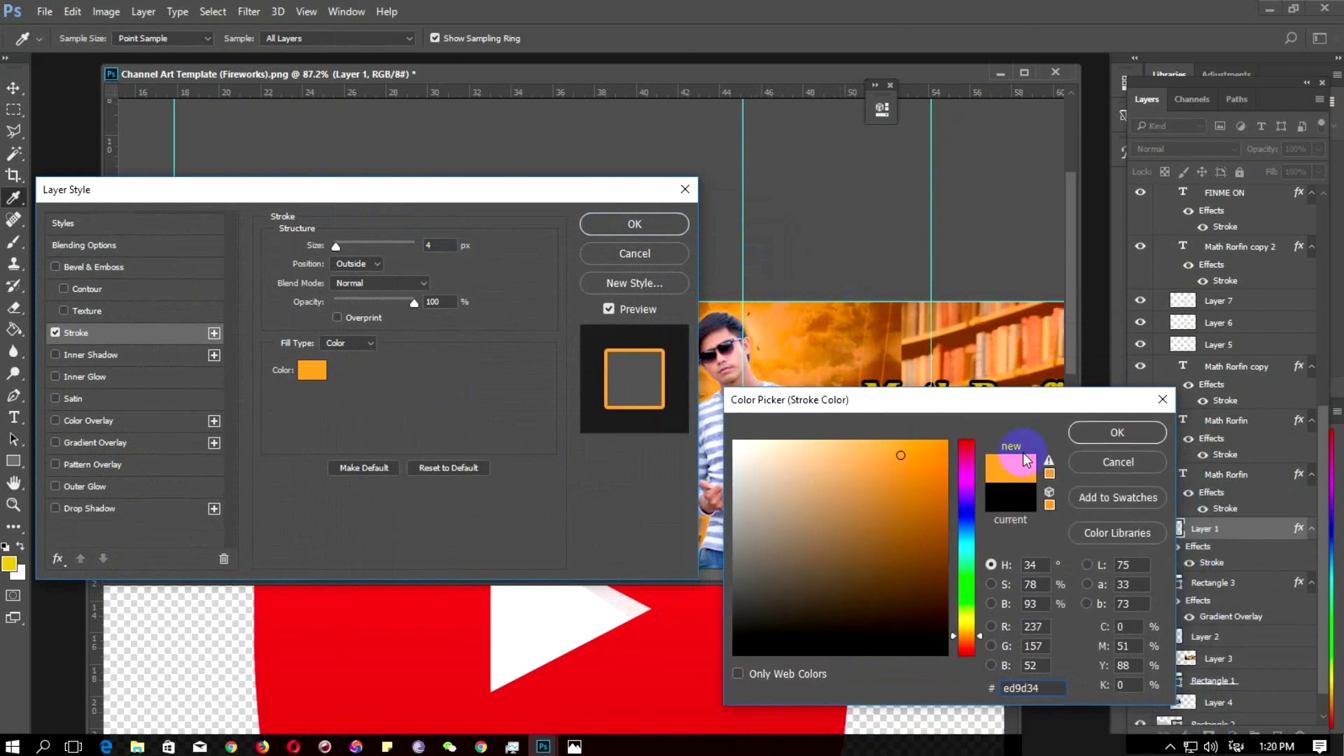
{"action": "left_click", "coordinate": [1106, 434]}
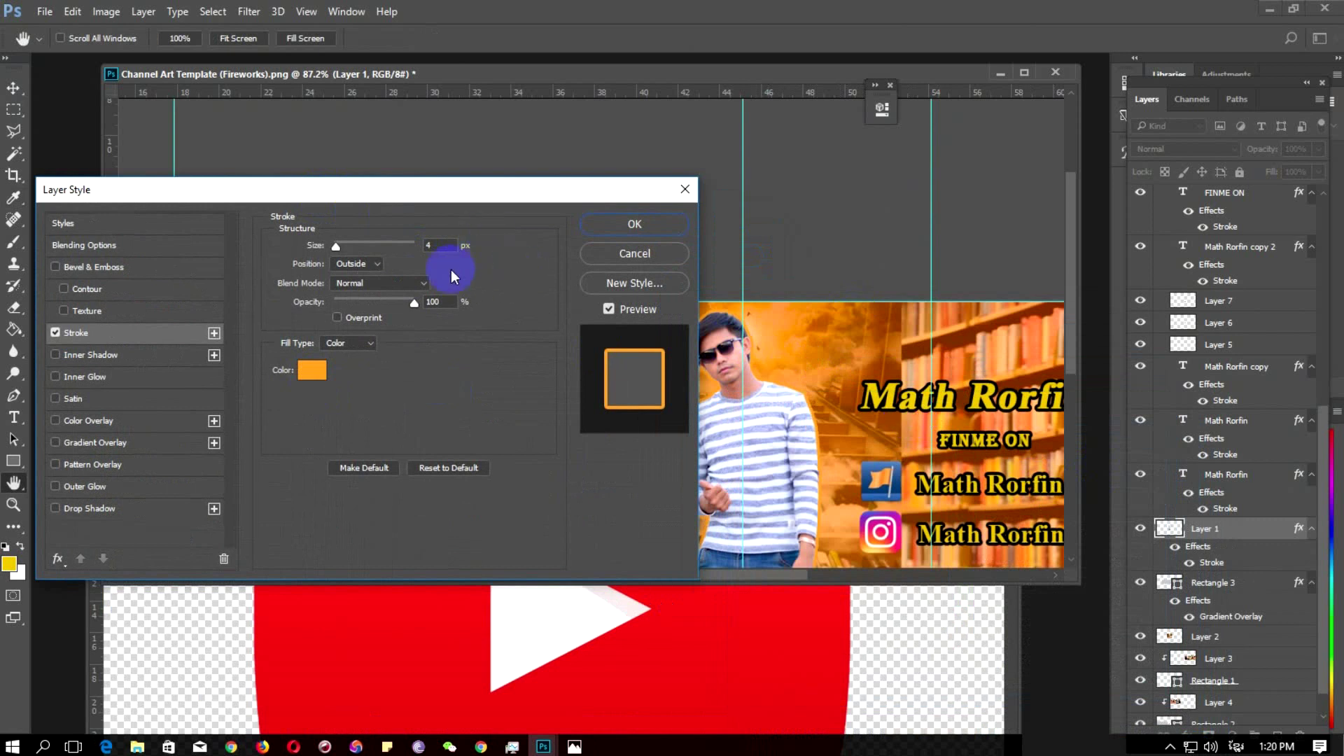
{"action": "type", "text": "2"}
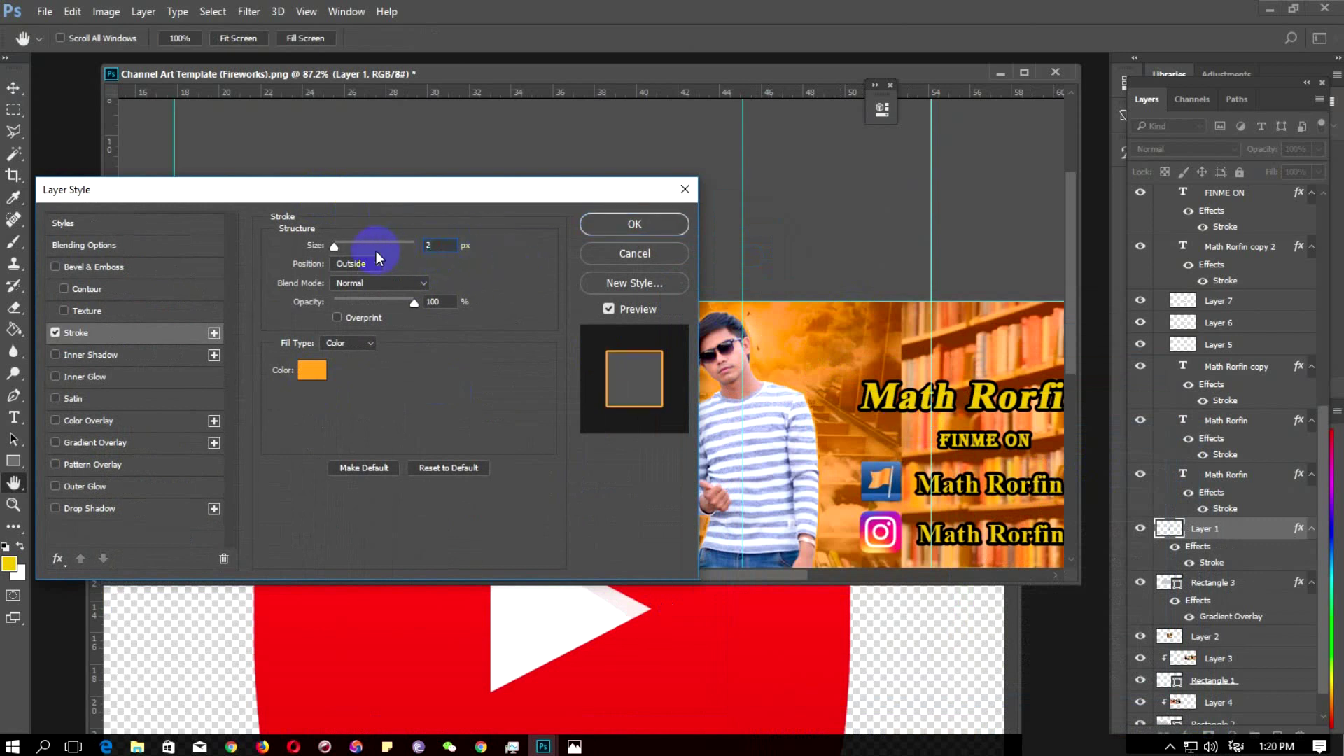
{"action": "left_click_drag", "start_coordinate": [448, 203], "coordinate": [400, 223]}
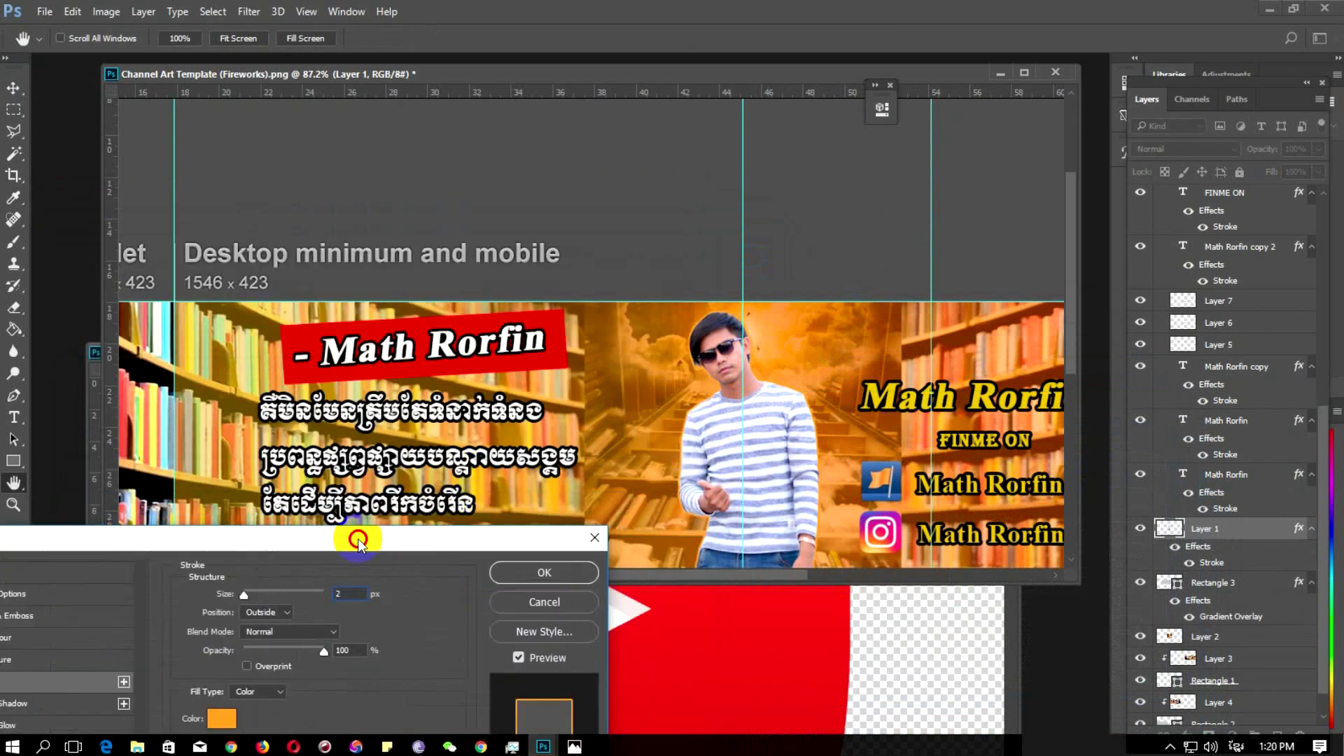
{"action": "left_click", "coordinate": [586, 244]}
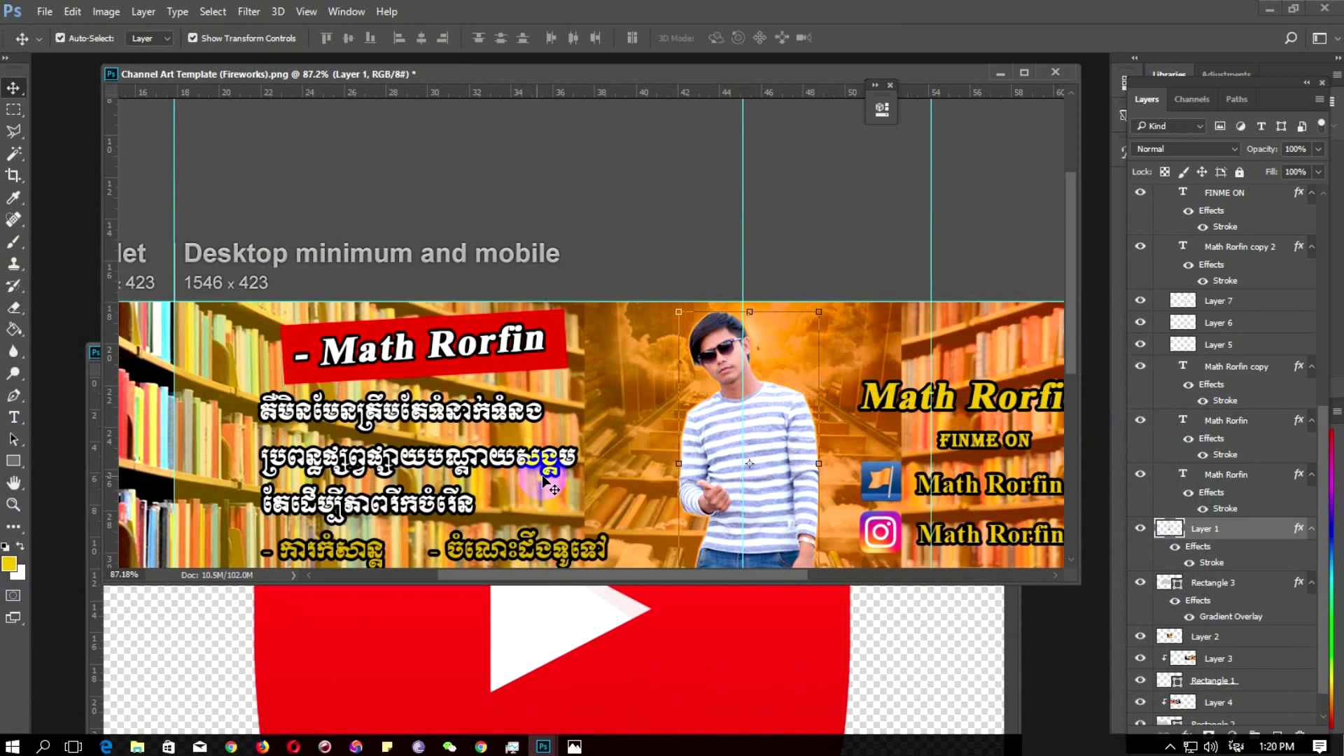
{"action": "scroll", "coordinate": [702, 404], "scroll_direction": "down", "scroll_amount": 3}
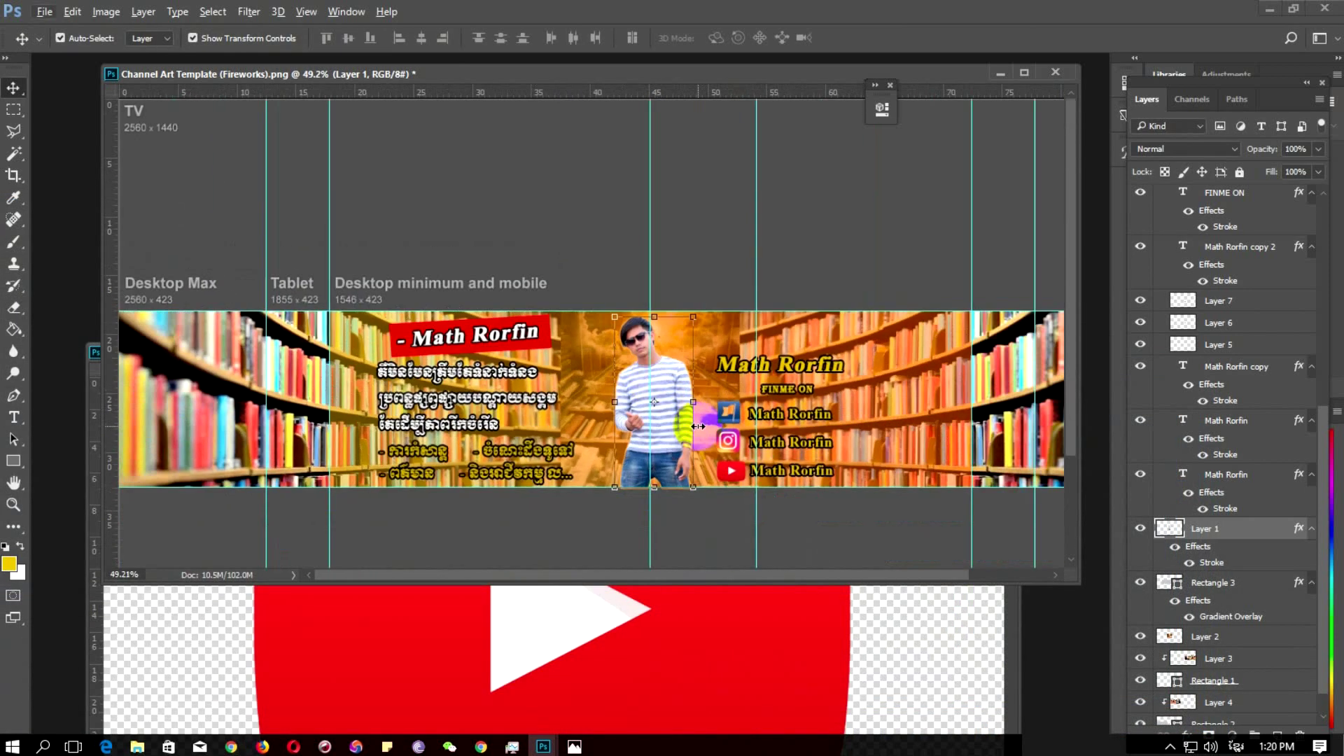
{"action": "scroll", "coordinate": [683, 414], "scroll_direction": "up", "scroll_amount": 1}
{"action": "scroll", "coordinate": [683, 414], "scroll_direction": "up", "scroll_amount": 1}
{"action": "scroll", "coordinate": [683, 414], "scroll_direction": "down", "scroll_amount": 1}
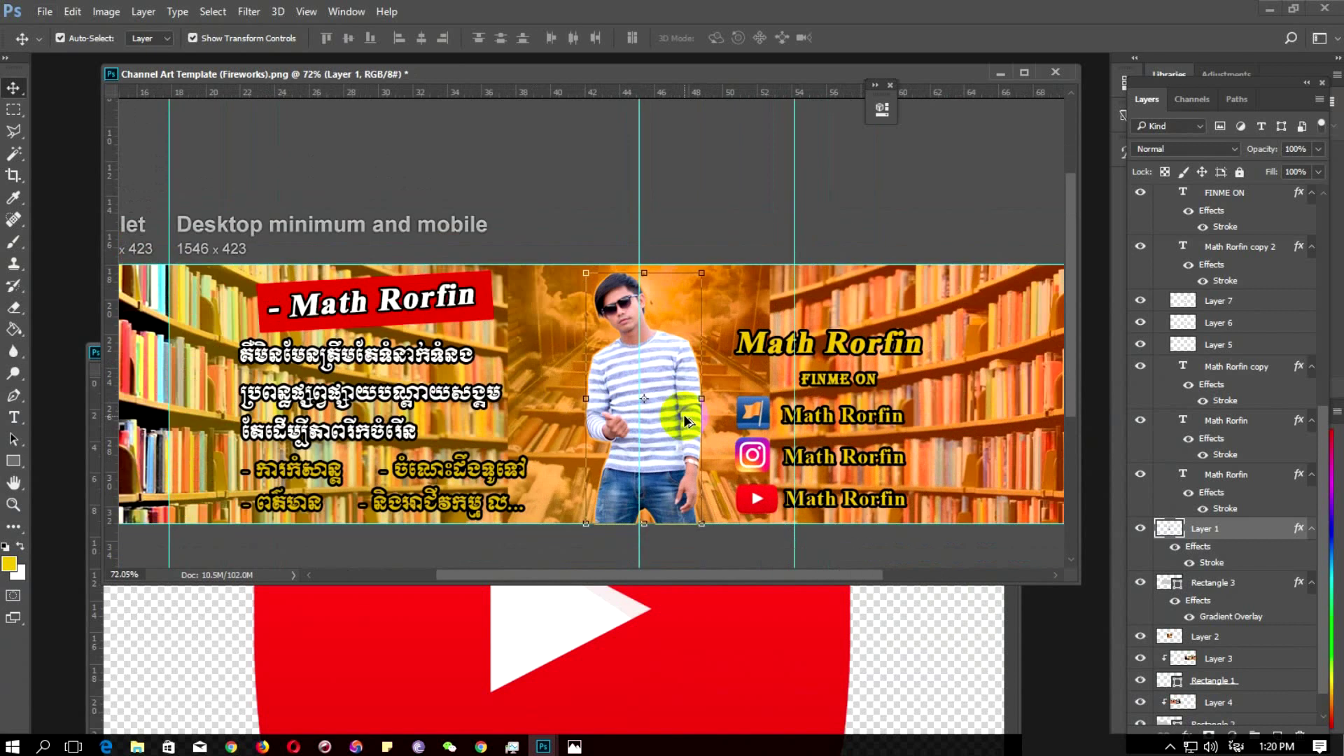
{"action": "scroll", "coordinate": [686, 420], "scroll_direction": "down", "scroll_amount": 1}
{"action": "left_click", "coordinate": [543, 201]}
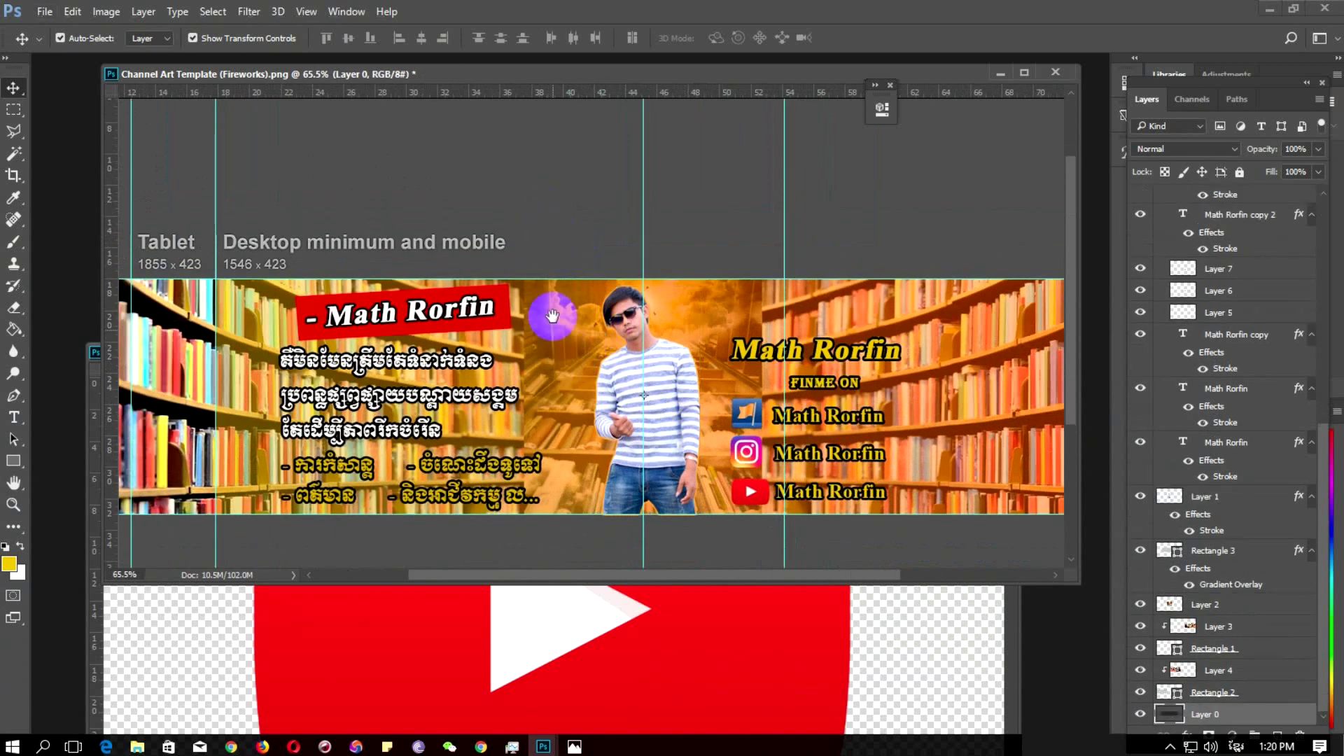
{"action": "scroll", "coordinate": [586, 426], "scroll_direction": "down", "scroll_amount": 2}
{"action": "scroll", "coordinate": [586, 427], "scroll_direction": "down", "scroll_amount": 1}
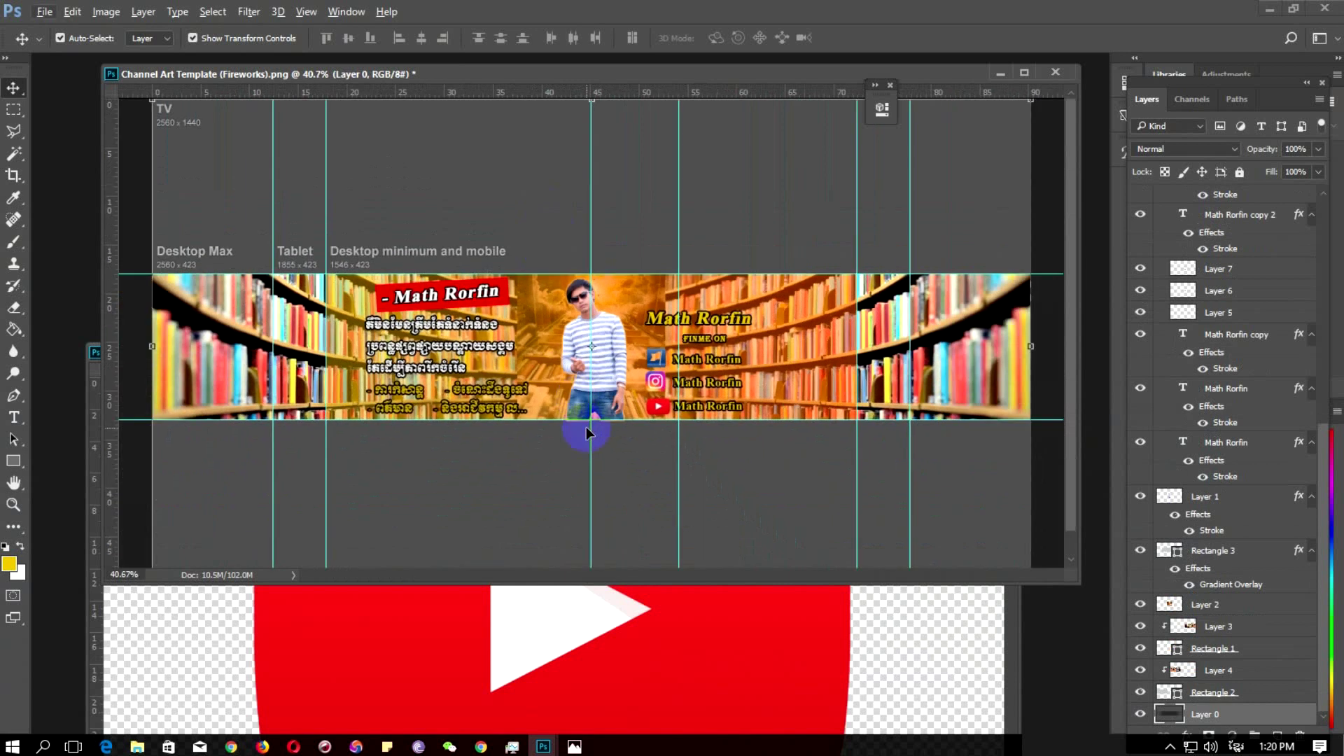
{"action": "scroll", "coordinate": [586, 426], "scroll_direction": "down", "scroll_amount": 1}
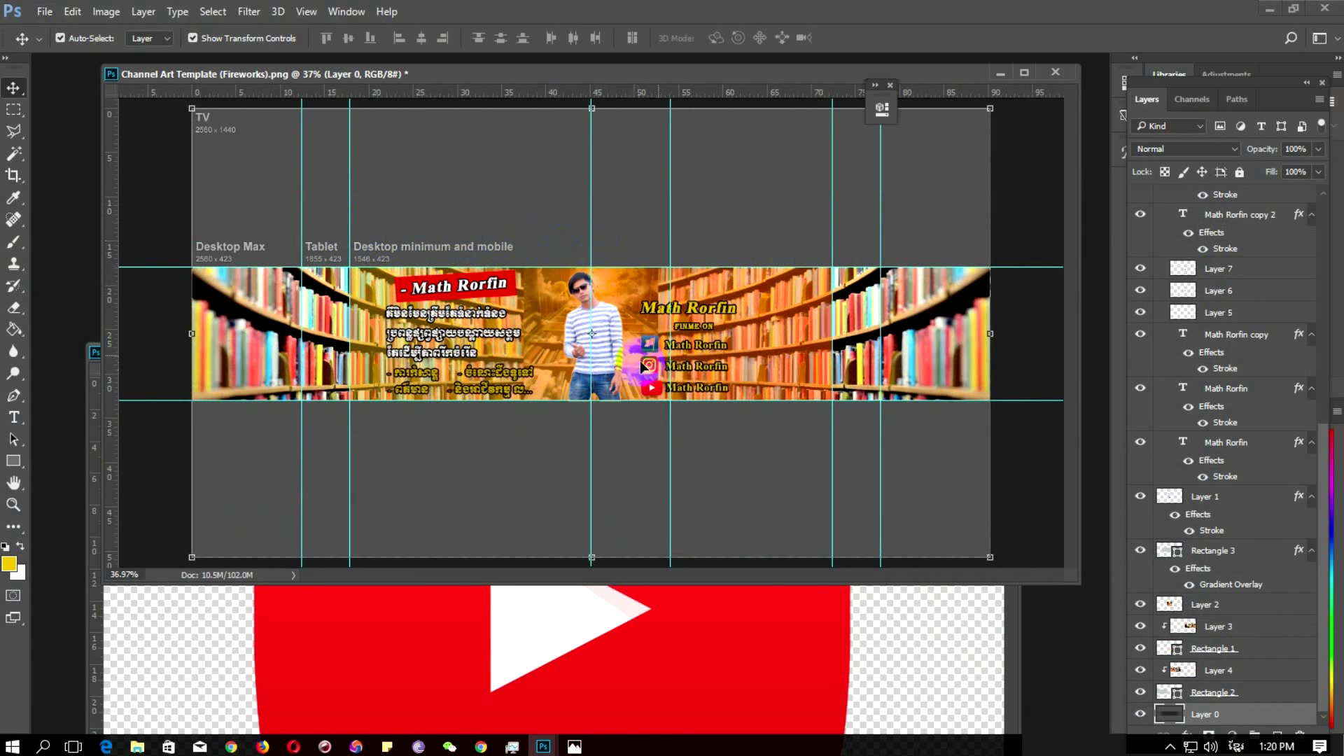
{"action": "left_click", "coordinate": [479, 746]}
Search Google Images in Chrome for 'business design background'
{"action": "left_click", "coordinate": [406, 697]}
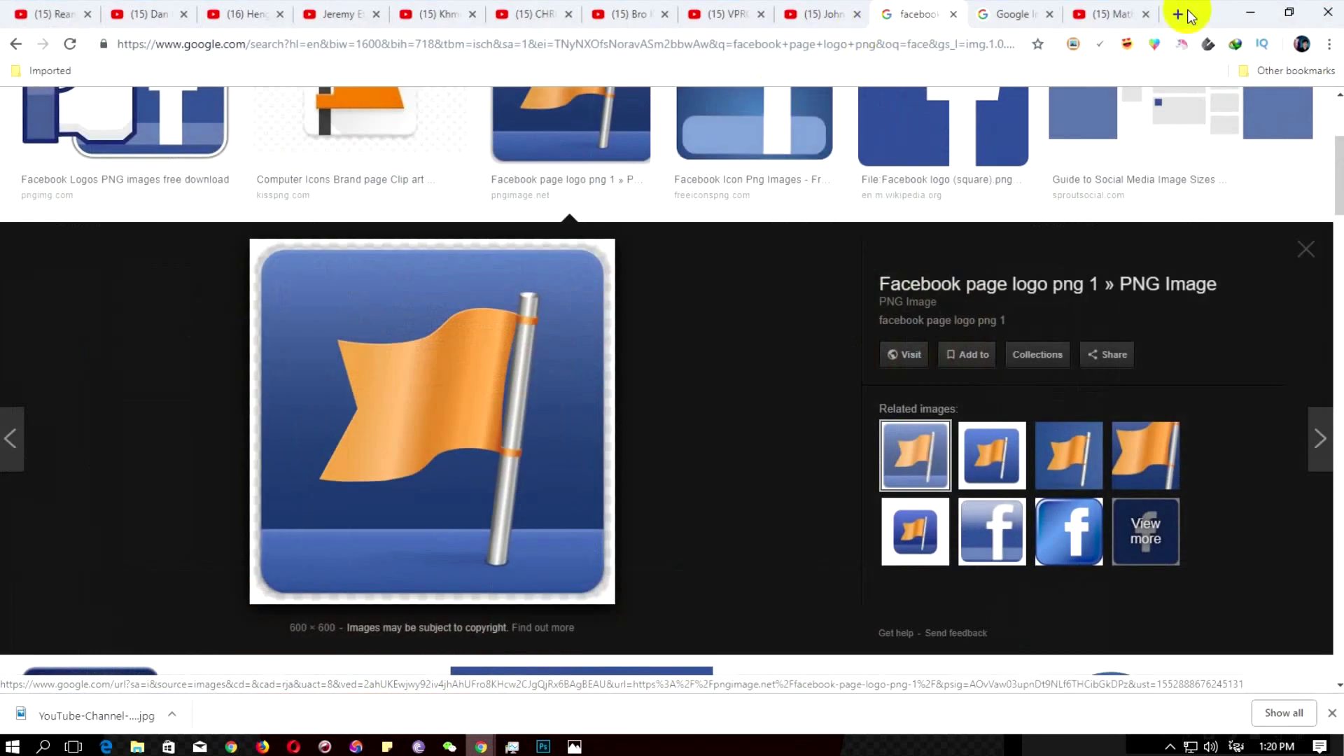
{"action": "scroll", "coordinate": [1336, 186], "scroll_direction": "up", "scroll_amount": 3}
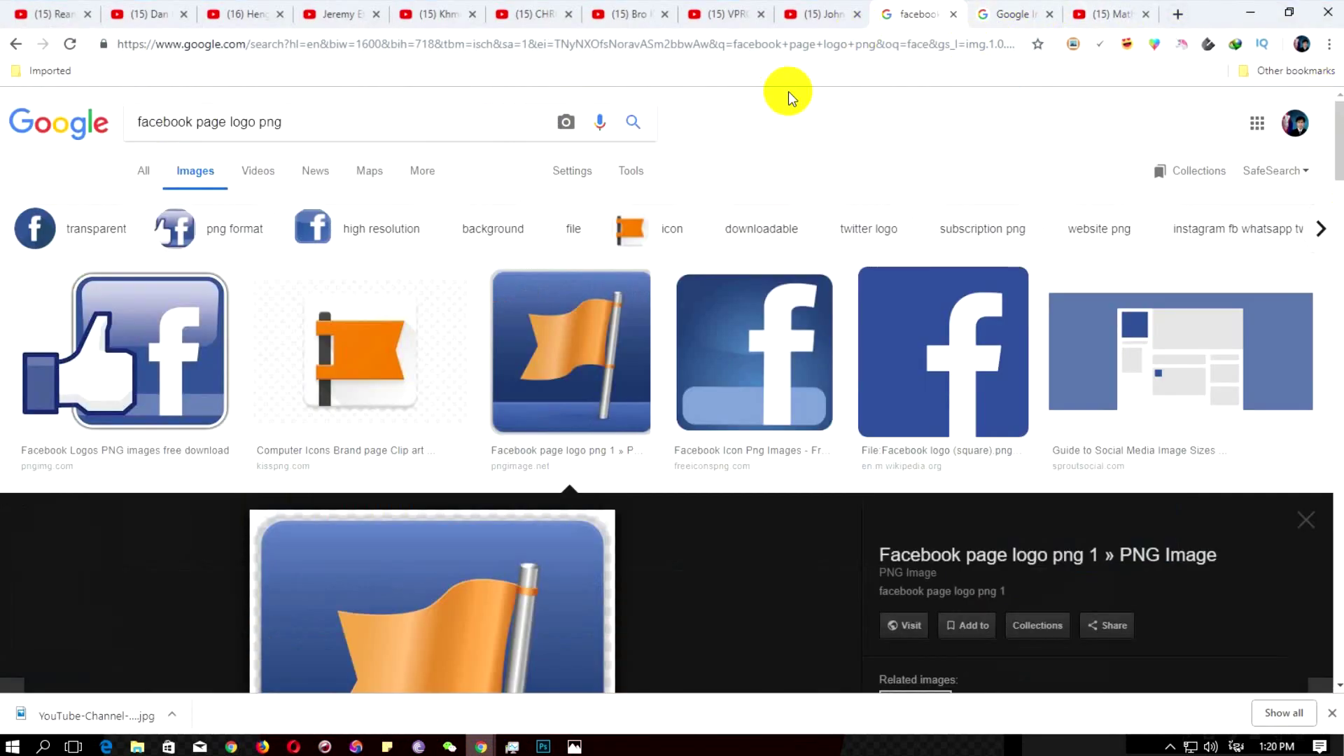
{"action": "left_click_drag", "start_coordinate": [442, 124], "coordinate": [2, 103]}
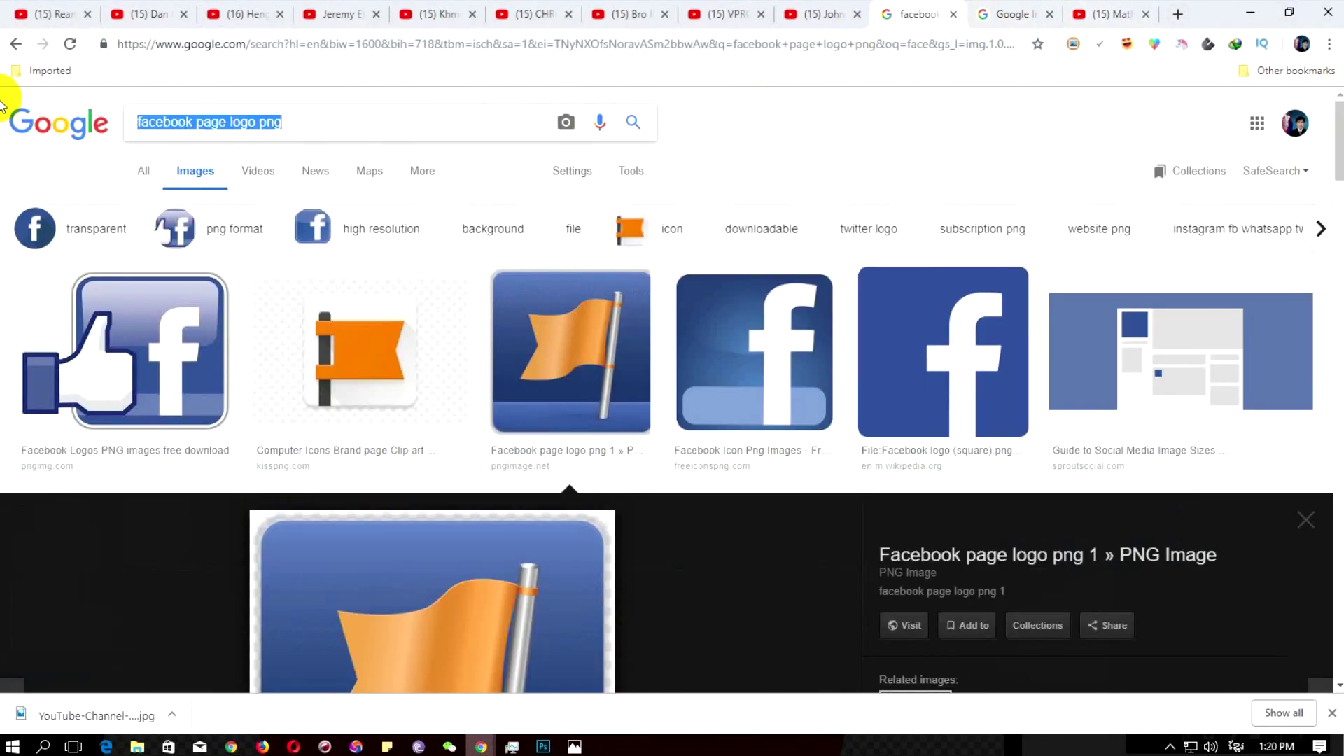
{"action": "type", "text": "ប"}
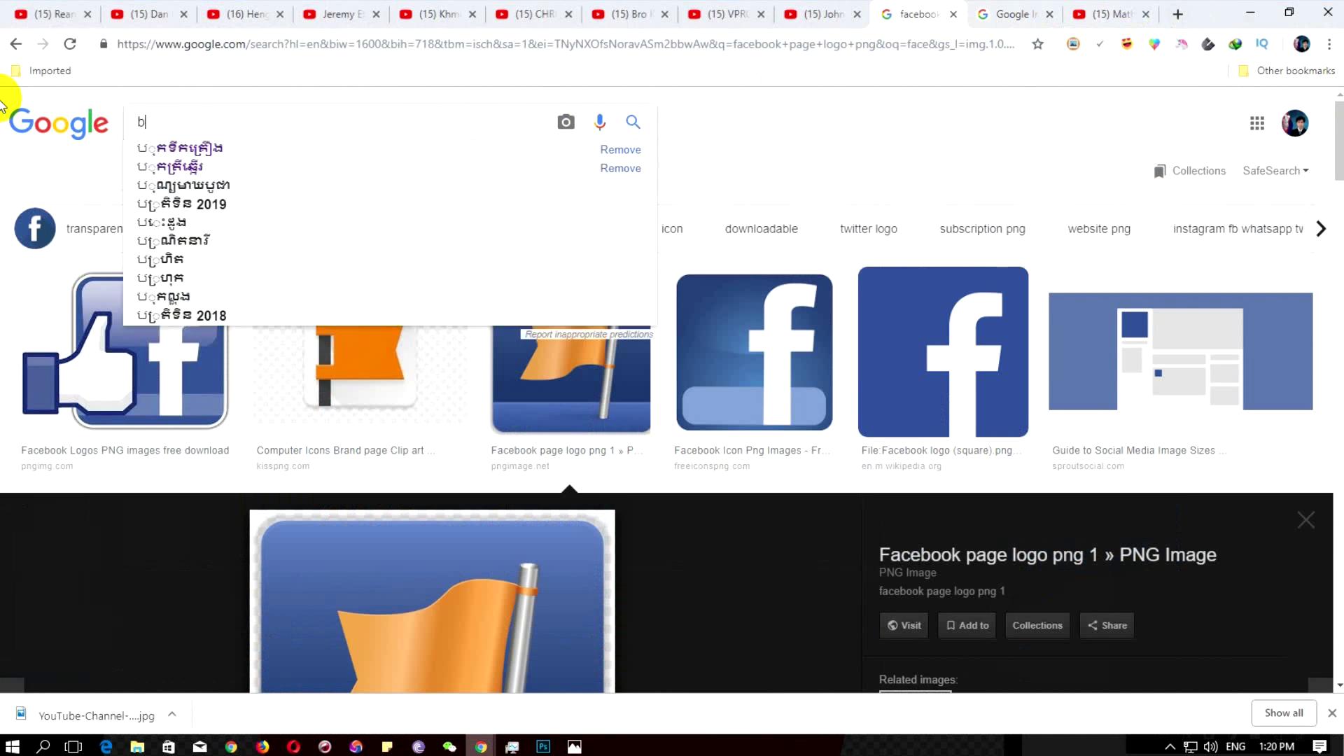
{"action": "type", "text": "bu"}
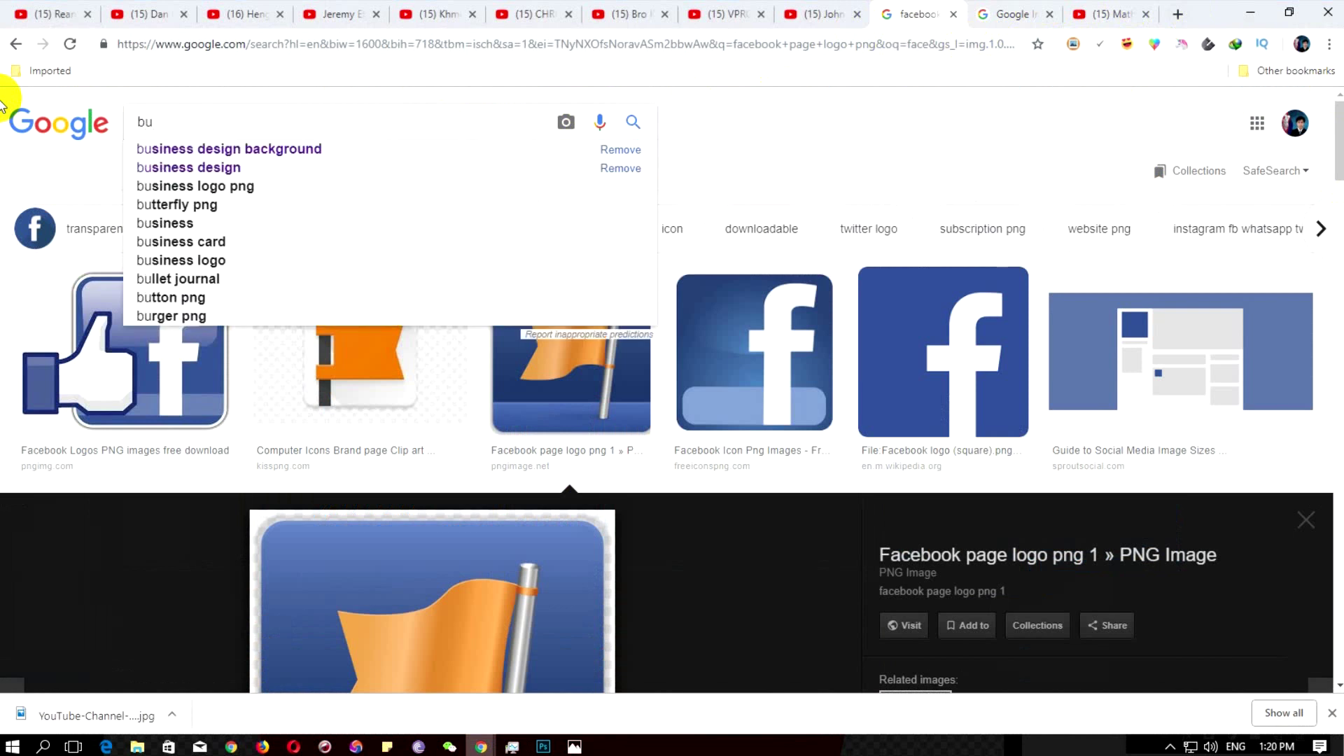
{"action": "left_click", "coordinate": [188, 148]}
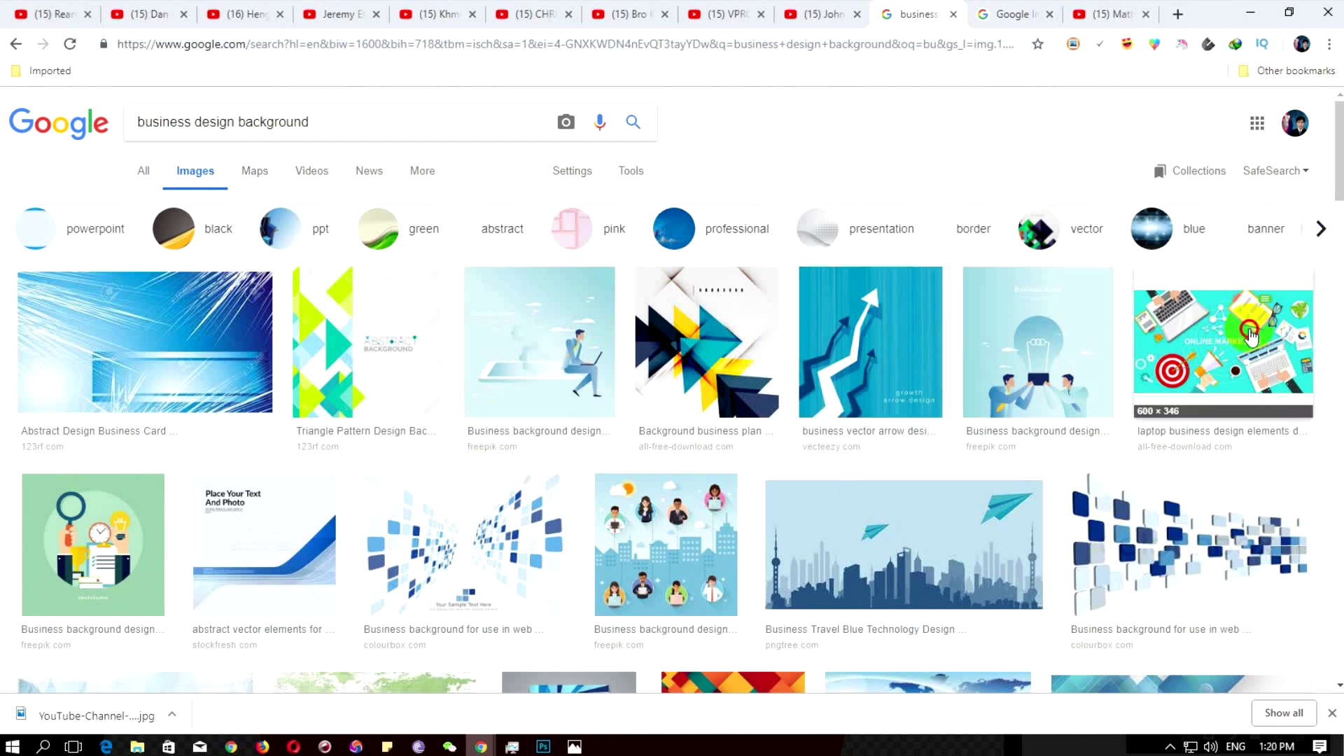
Show images related to the teal flat marketing illustration and scroll through them
{"action": "mouse_move", "coordinate": [1335, 174]}
{"action": "left_mouse_down"}
{"action": "mouse_move", "coordinate": [1338, 238]}
{"action": "mouse_move", "coordinate": [1338, 211]}
{"action": "left_mouse_up"}
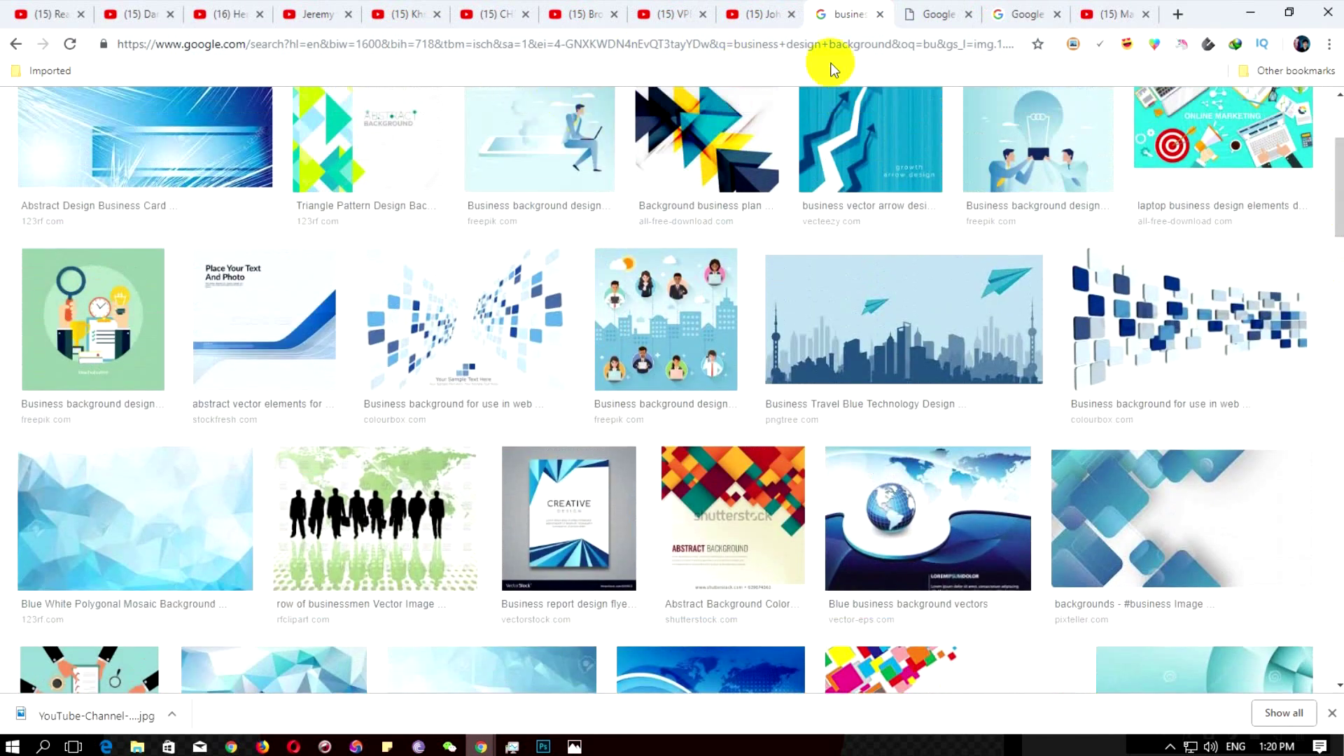
{"action": "left_click", "coordinate": [931, 15]}
{"action": "left_click", "coordinate": [1155, 490]}
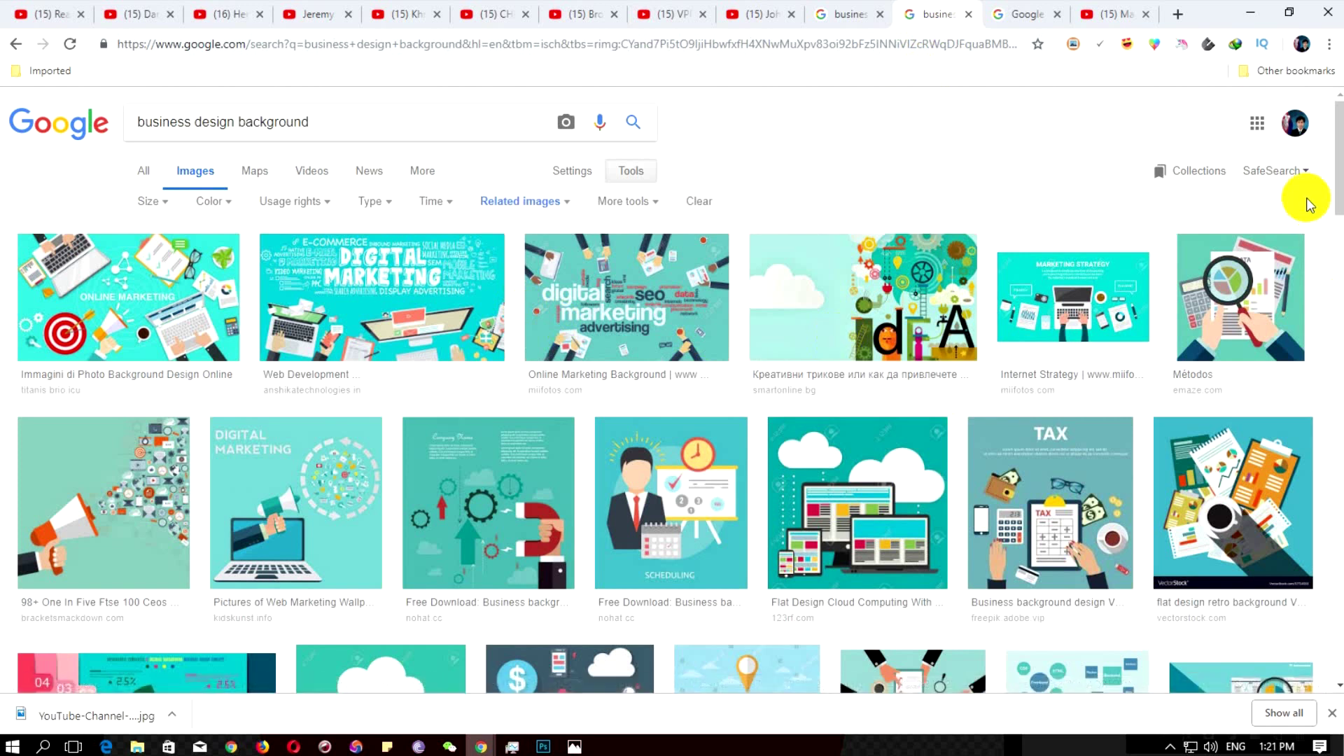
{"action": "left_click_drag", "start_coordinate": [1338, 176], "coordinate": [1339, 401]}
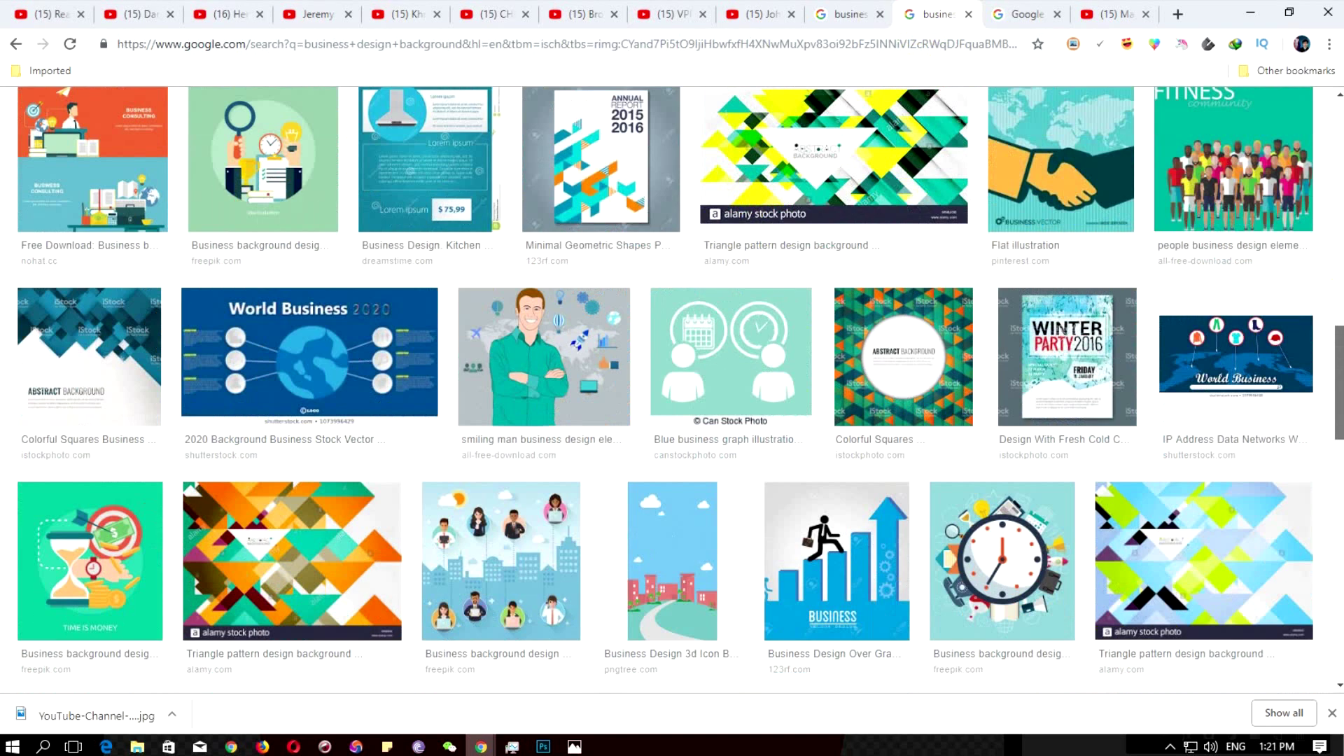
{"action": "mouse_move", "coordinate": [1339, 401]}
{"action": "left_mouse_down"}
{"action": "mouse_move", "coordinate": [1338, 477]}
{"action": "mouse_move", "coordinate": [1338, 129]}
{"action": "left_mouse_up"}
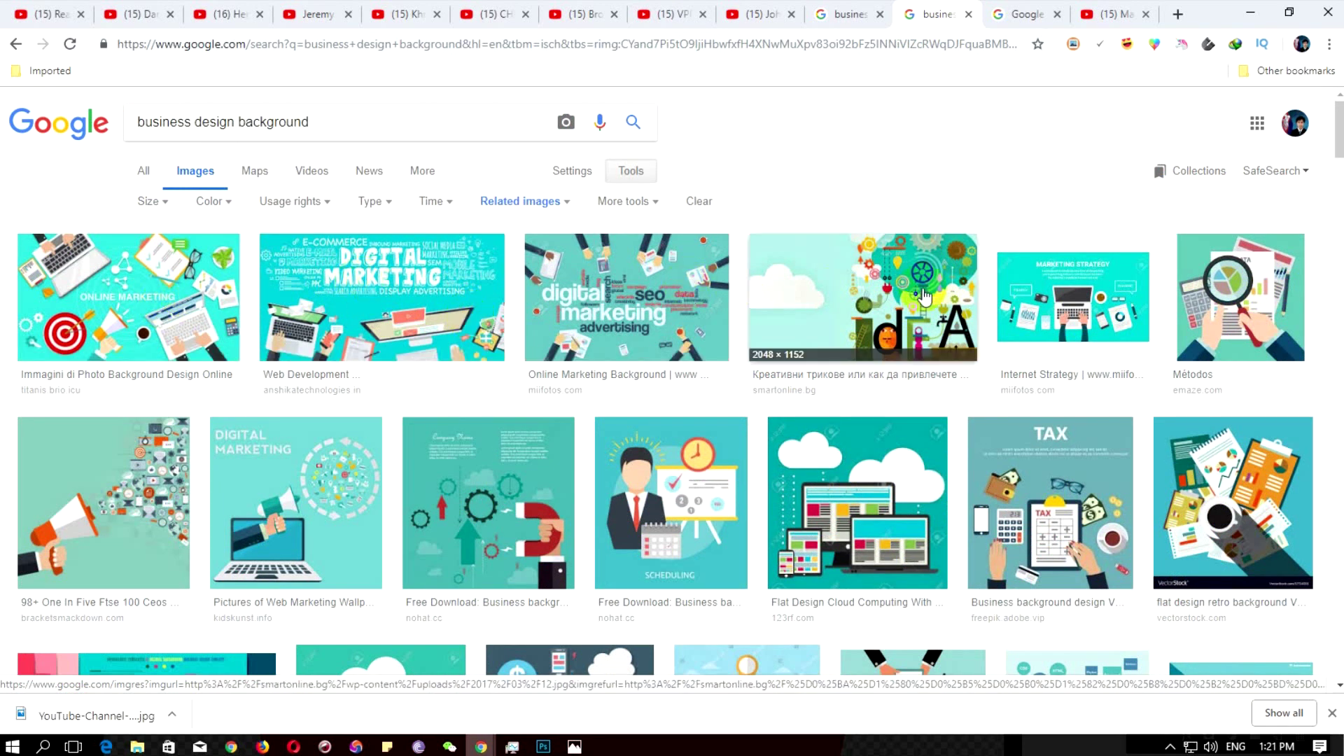
{"action": "left_click_drag", "start_coordinate": [1337, 153], "coordinate": [1337, 210]}
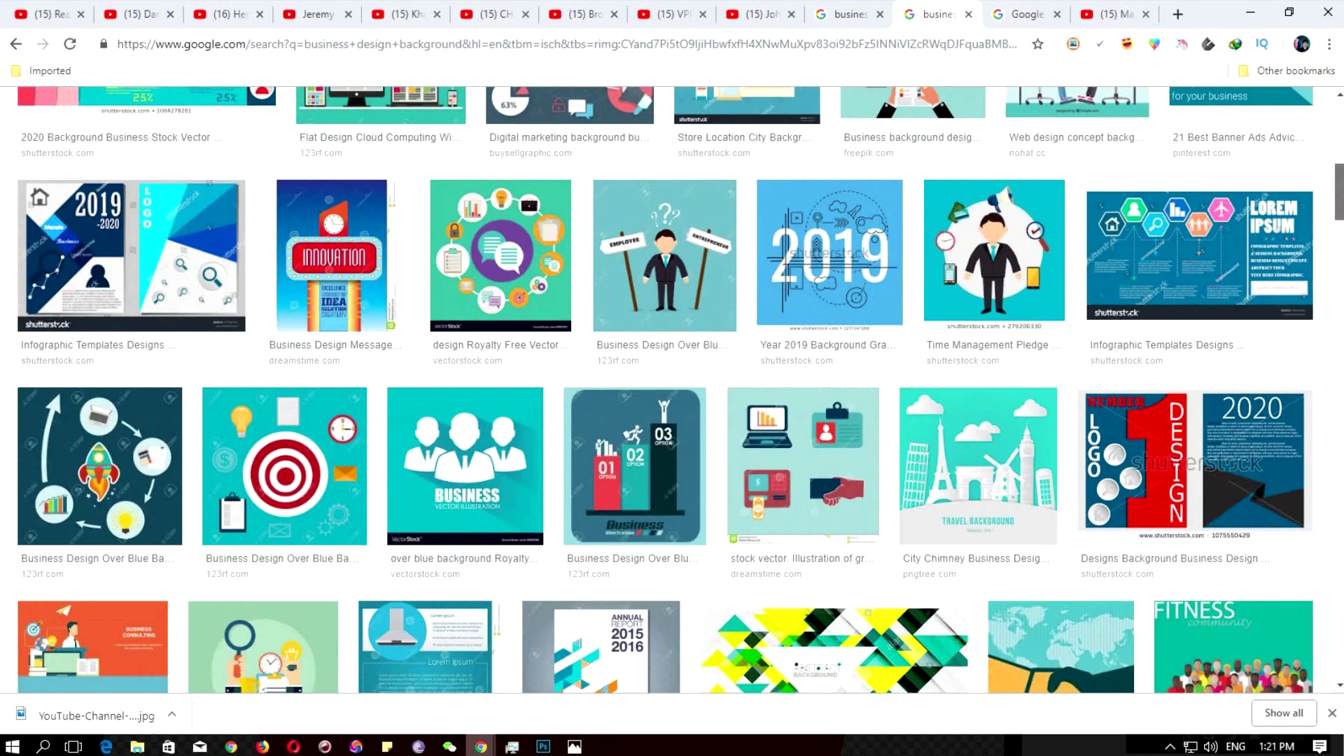
{"action": "mouse_move", "coordinate": [1338, 193]}
{"action": "left_mouse_down"}
{"action": "mouse_move", "coordinate": [1339, 266]}
{"action": "mouse_move", "coordinate": [1338, 112]}
{"action": "left_mouse_up"}
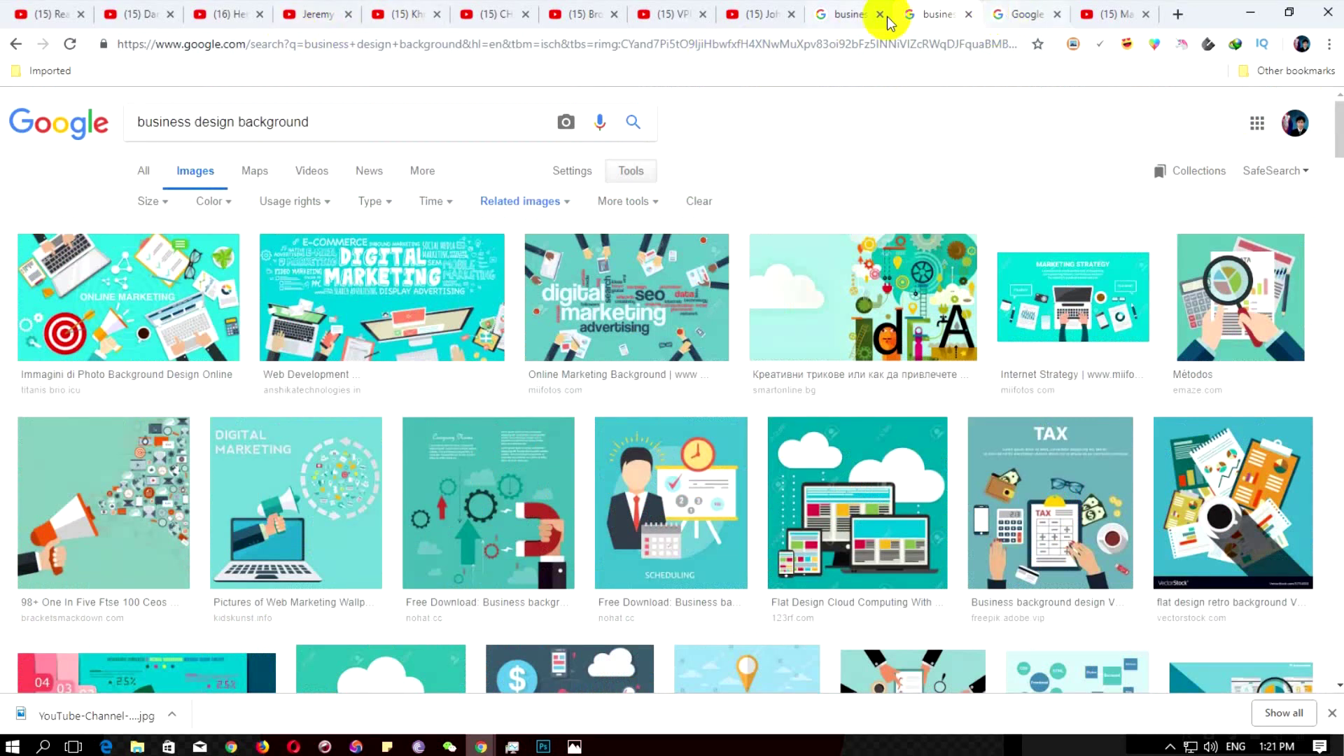
Open the blue 3D squares image in a new tab and browse its related images
{"action": "left_click", "coordinate": [890, 21]}
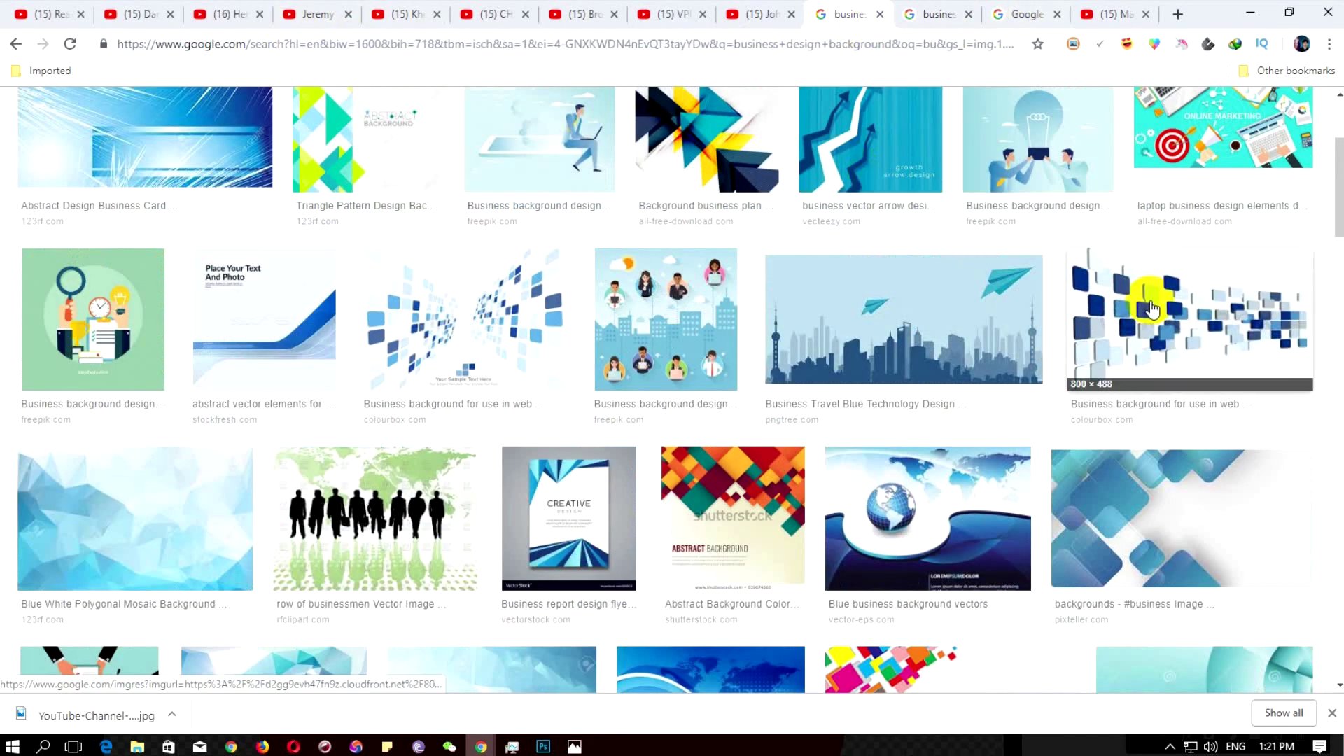
{"action": "middle_click", "coordinate": [1130, 335]}
{"action": "left_click", "coordinate": [938, 15]}
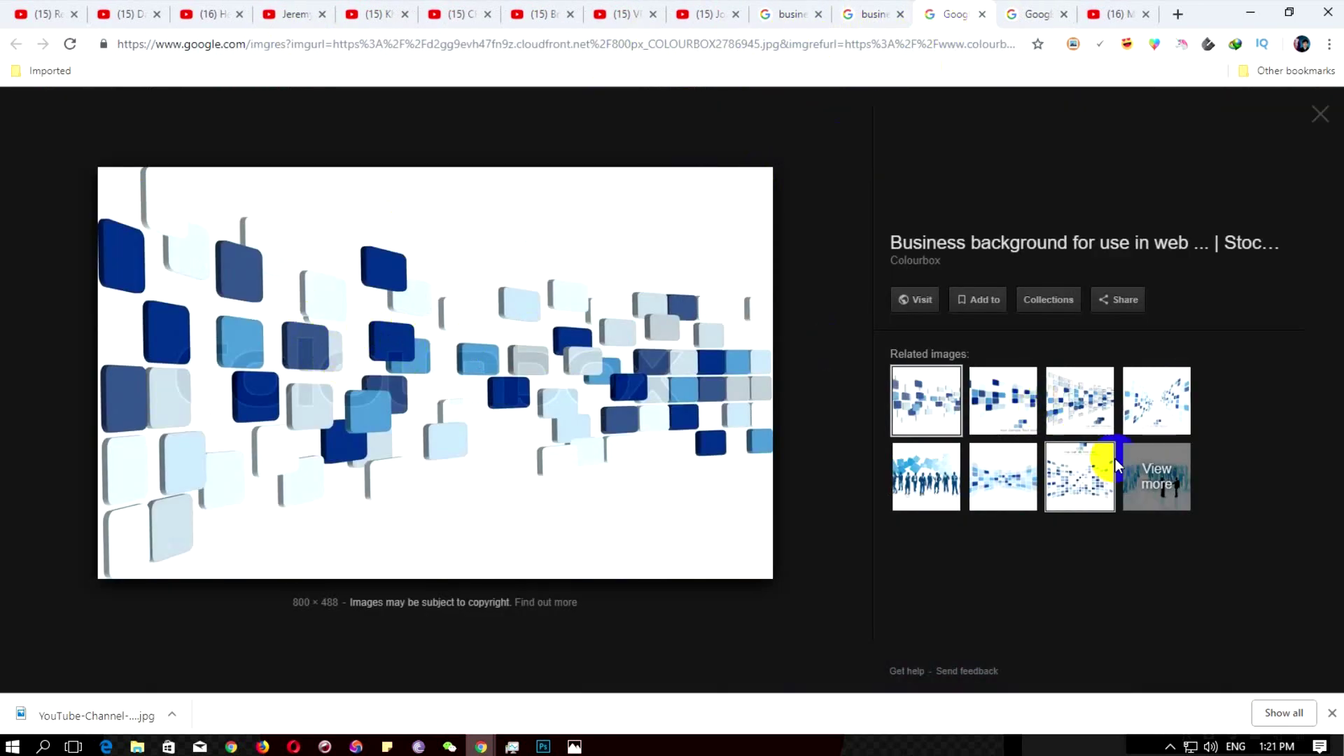
{"action": "left_click", "coordinate": [1159, 477]}
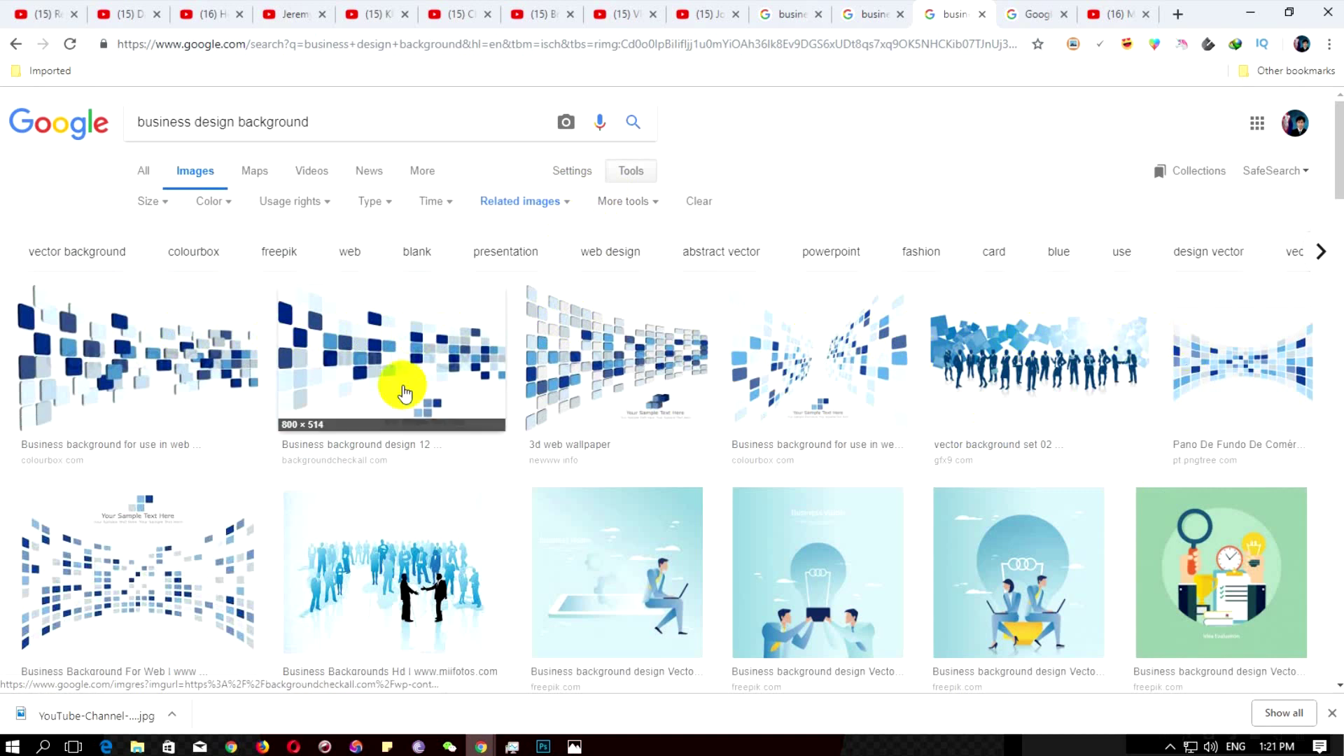
{"action": "scroll", "coordinate": [223, 543], "scroll_direction": "down", "scroll_amount": 1}
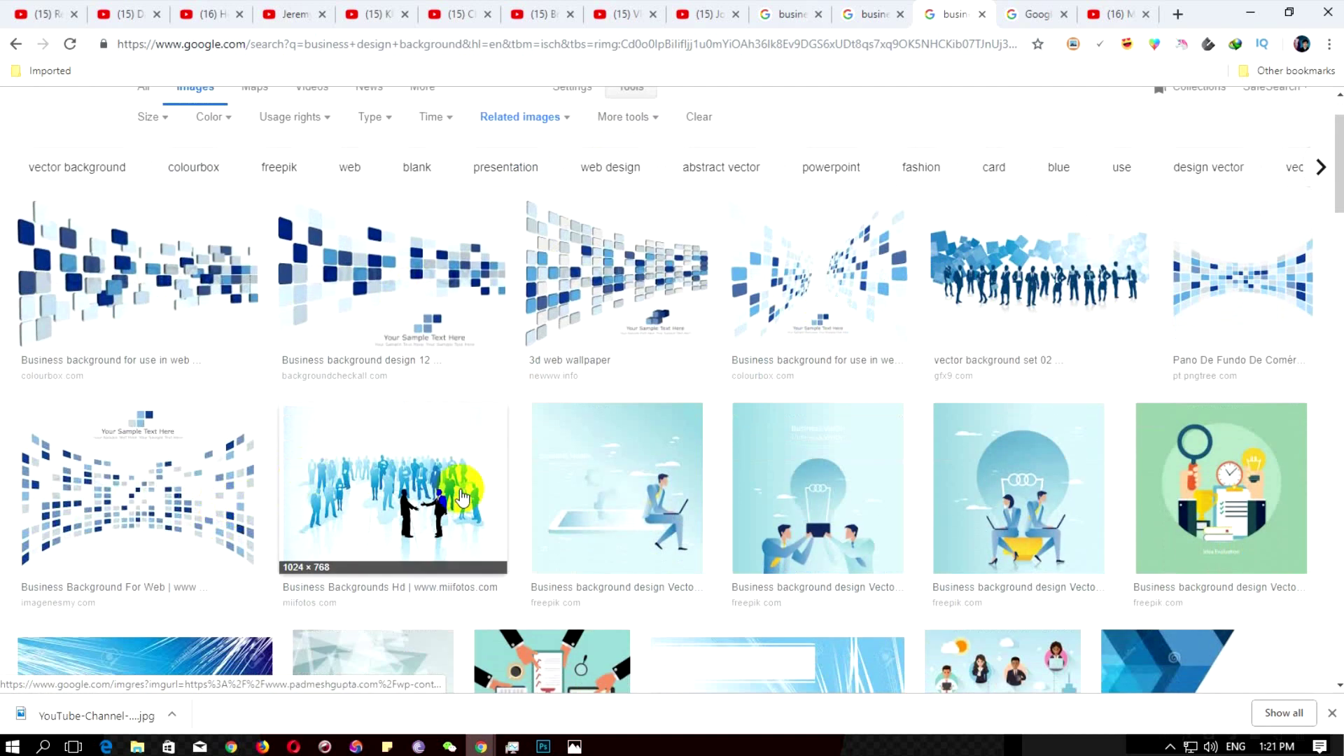
{"action": "scroll", "coordinate": [550, 332], "scroll_direction": "down", "scroll_amount": 3}
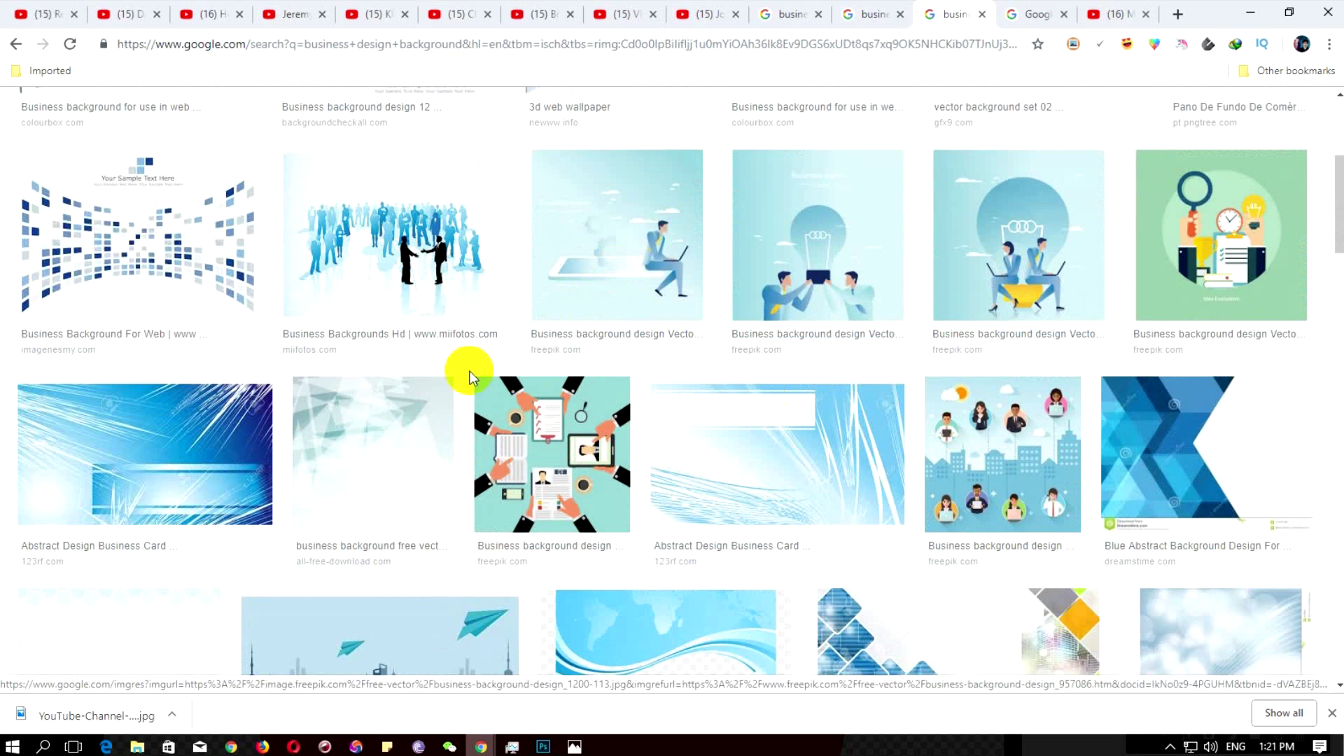
{"action": "scroll", "coordinate": [163, 406], "scroll_direction": "down", "scroll_amount": 2}
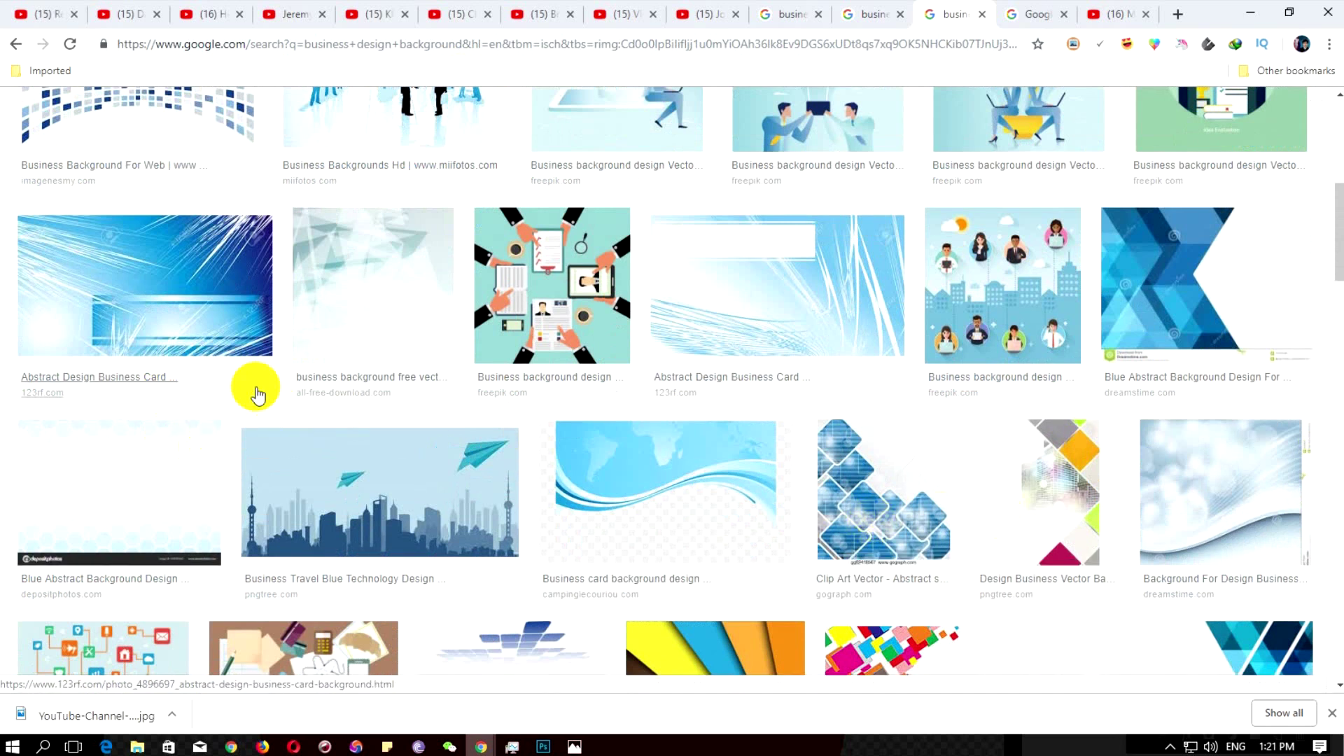
{"action": "scroll", "coordinate": [271, 403], "scroll_direction": "up", "scroll_amount": 4}
{"action": "scroll", "coordinate": [226, 357], "scroll_direction": "up", "scroll_amount": 2}
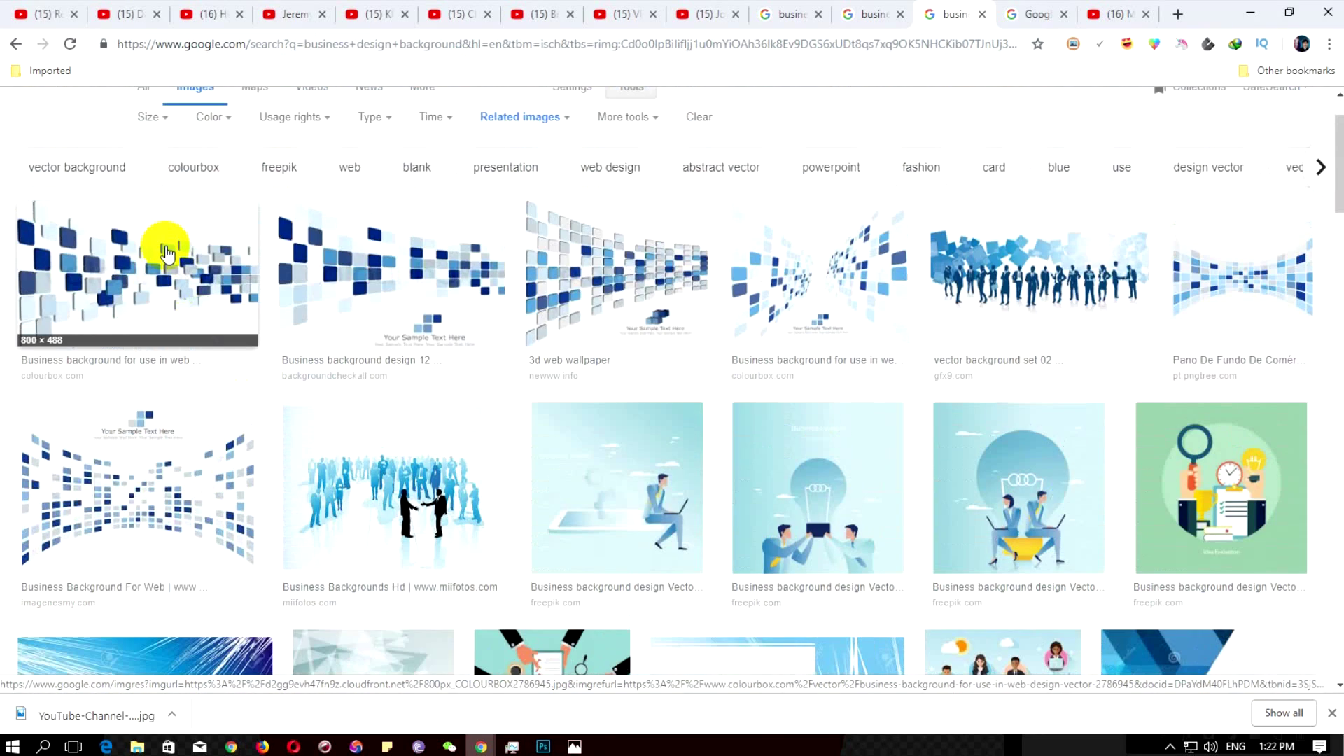
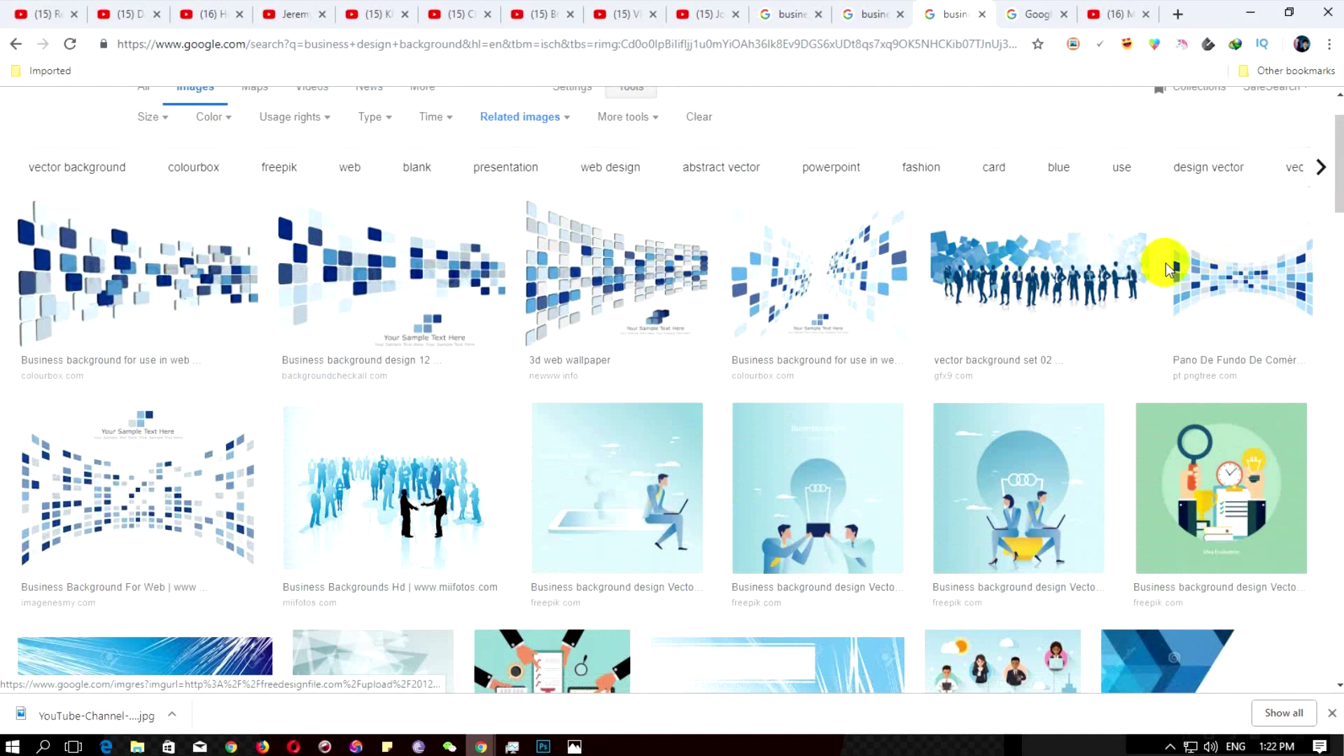
Save the 3D web wallpaper from Google Images as a JPG into the banner project folder
{"action": "left_click", "coordinate": [595, 267]}
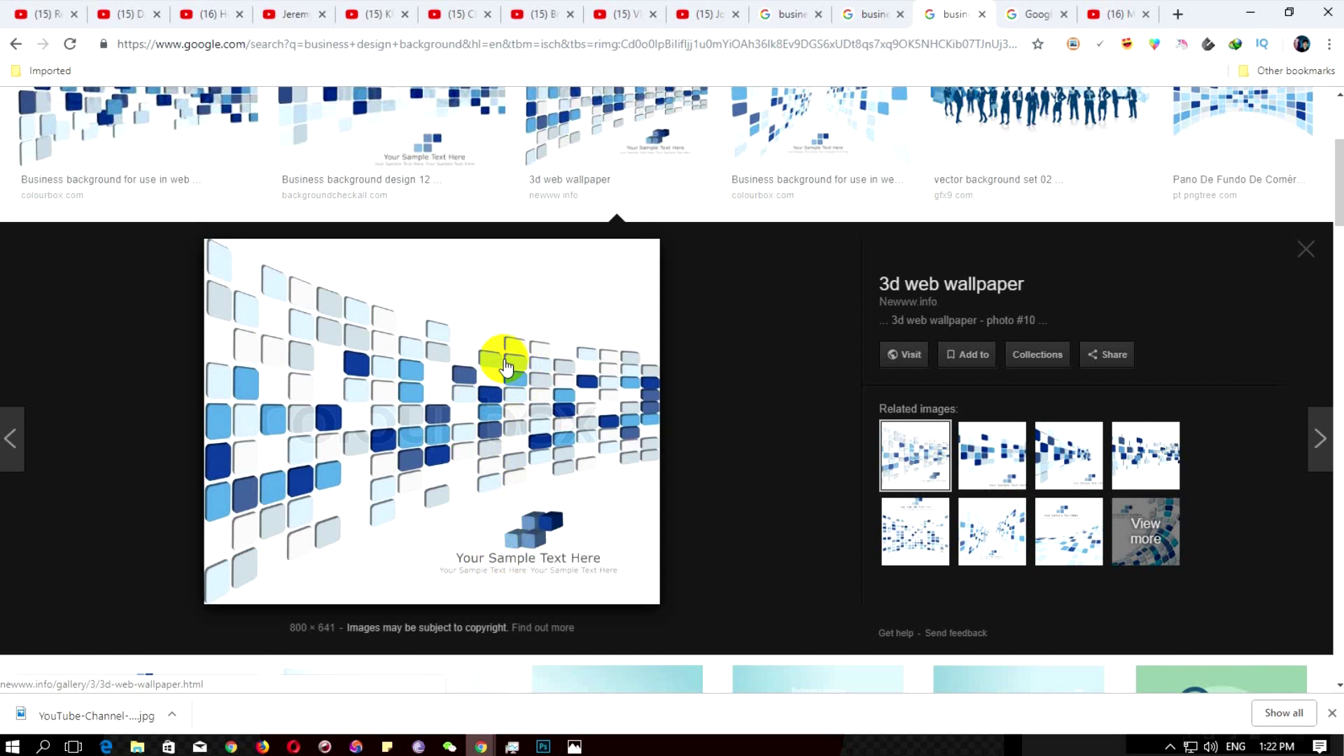
{"action": "right_click", "coordinate": [462, 348]}
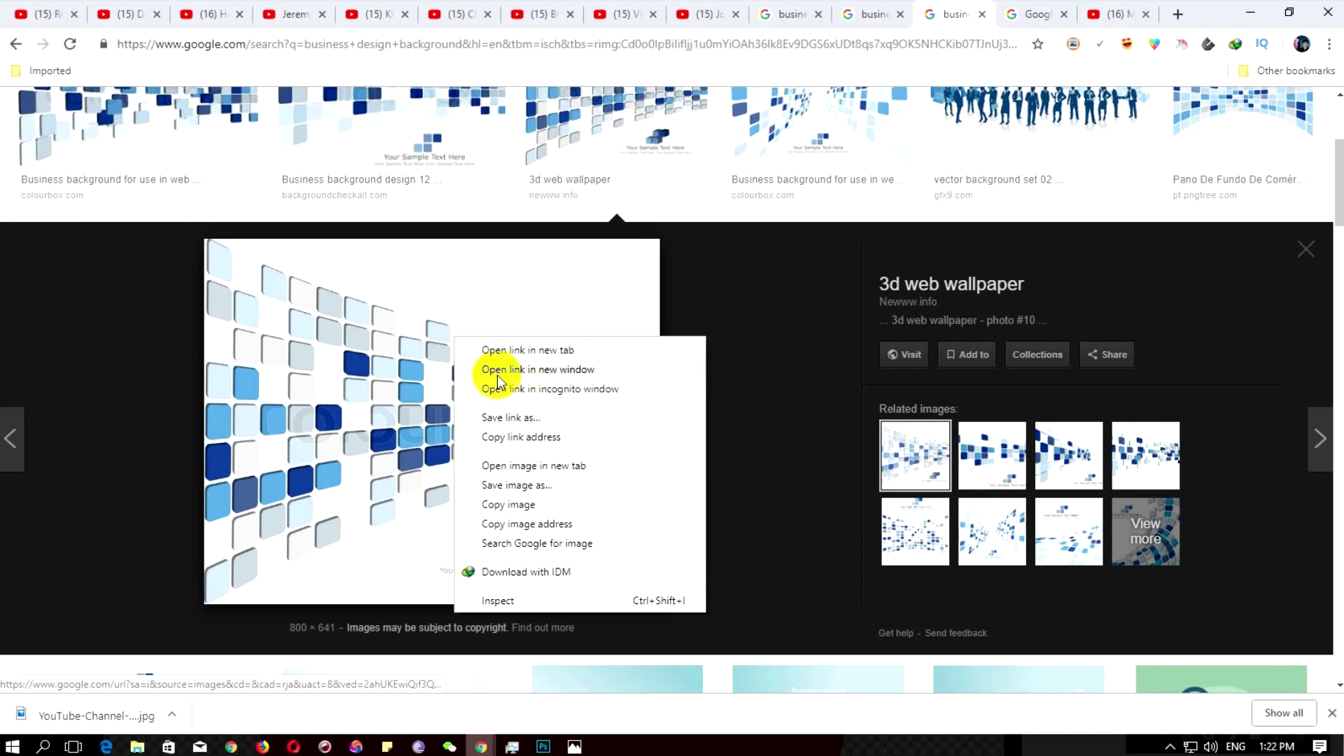
{"action": "left_click", "coordinate": [521, 486]}
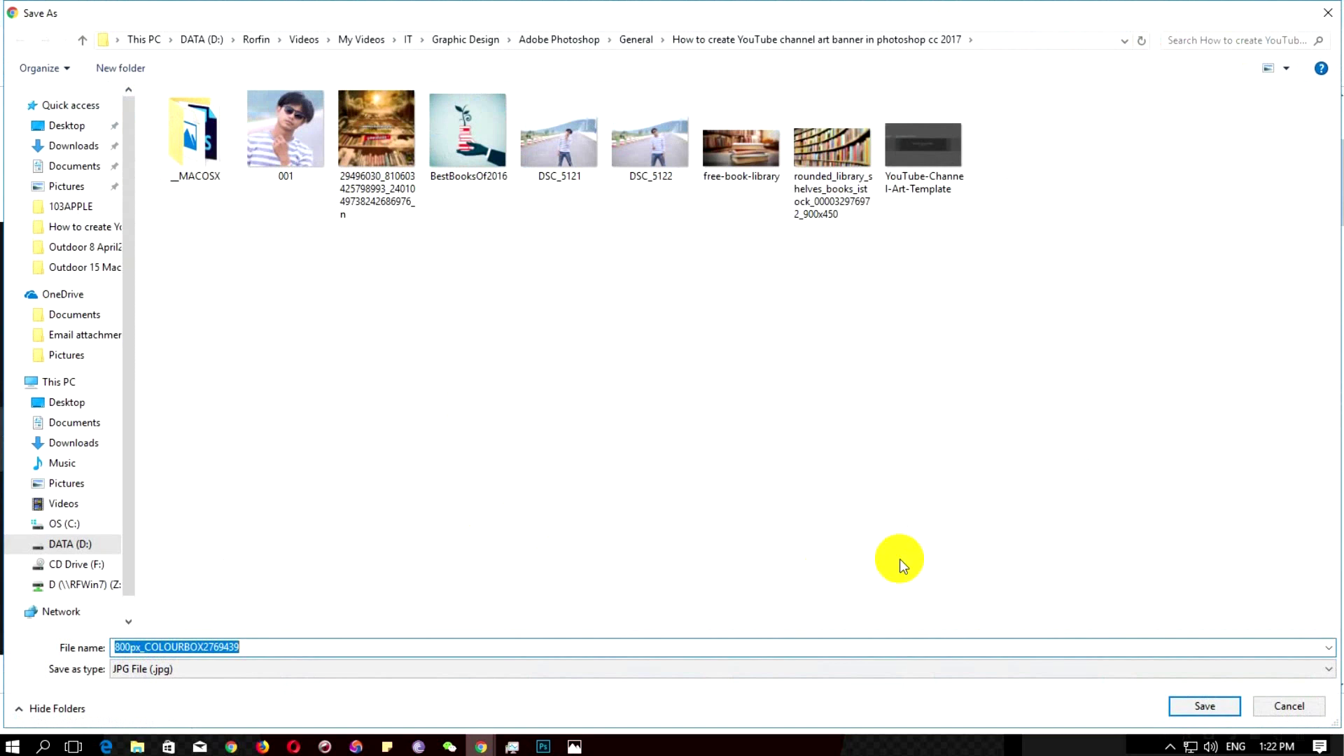
{"action": "left_click", "coordinate": [1204, 706]}
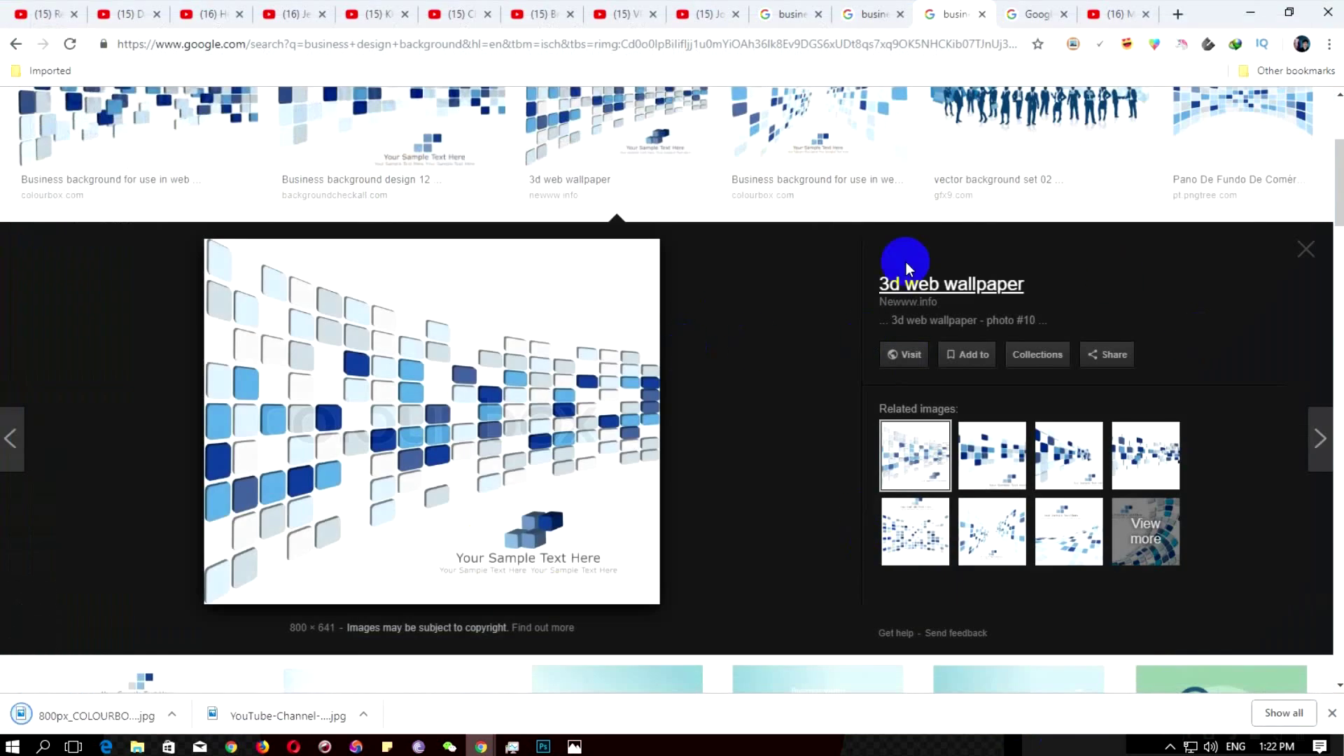
{"action": "left_click", "coordinate": [1250, 13]}
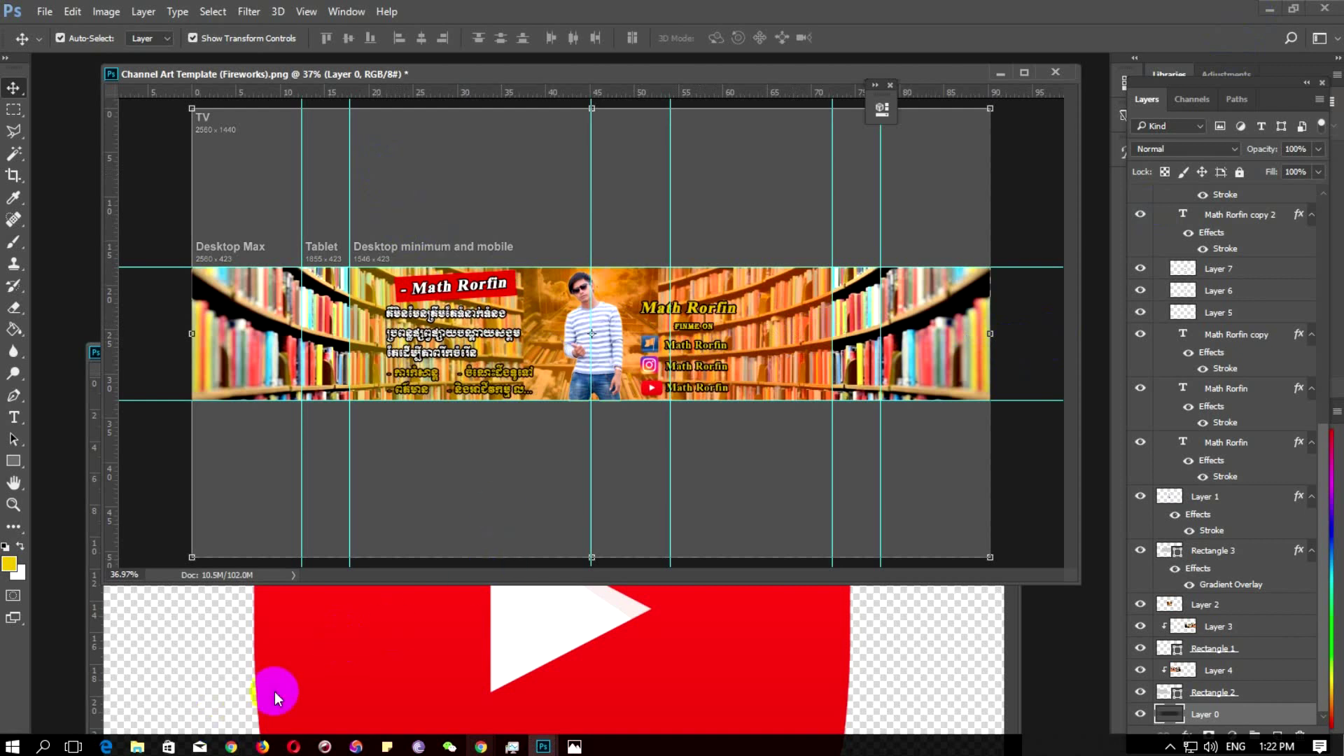
Open the downloaded tile JPG in Photoshop without a colour profile and dock it beside the banner
{"action": "left_click", "coordinate": [161, 689]}
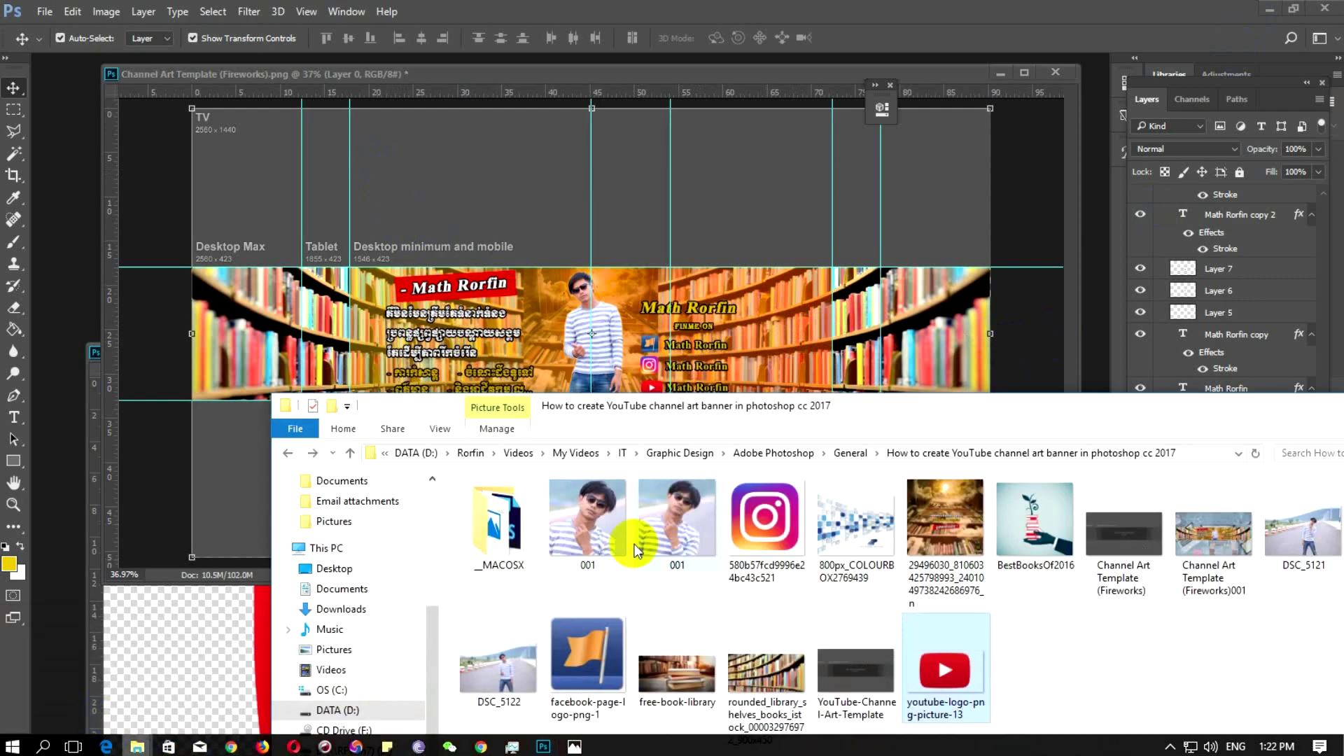
{"action": "mouse_move", "coordinate": [850, 524]}
{"action": "left_mouse_down"}
{"action": "mouse_move", "coordinate": [82, 252]}
{"action": "mouse_move", "coordinate": [88, 273]}
{"action": "left_mouse_up"}
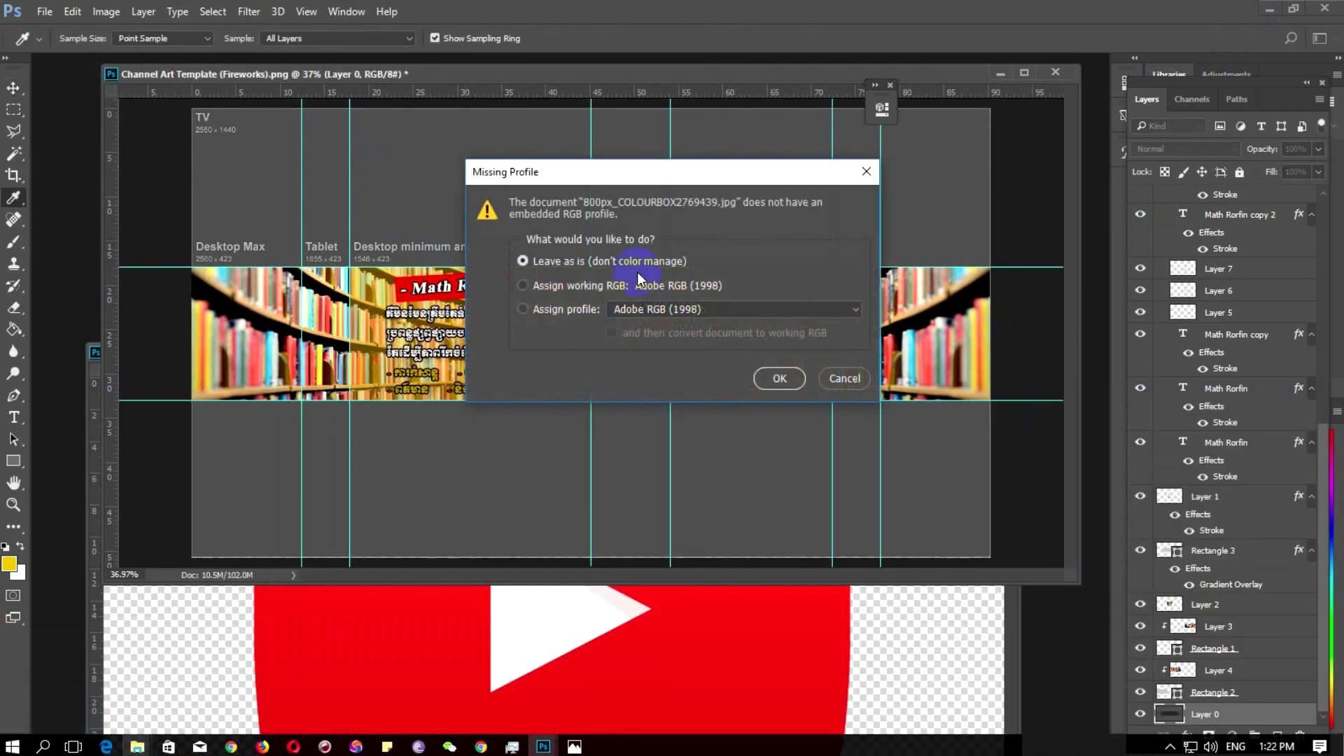
{"action": "left_click", "coordinate": [758, 376]}
{"action": "key", "text": "v"}
{"action": "left_click_drag", "start_coordinate": [56, 61], "coordinate": [120, 180]}
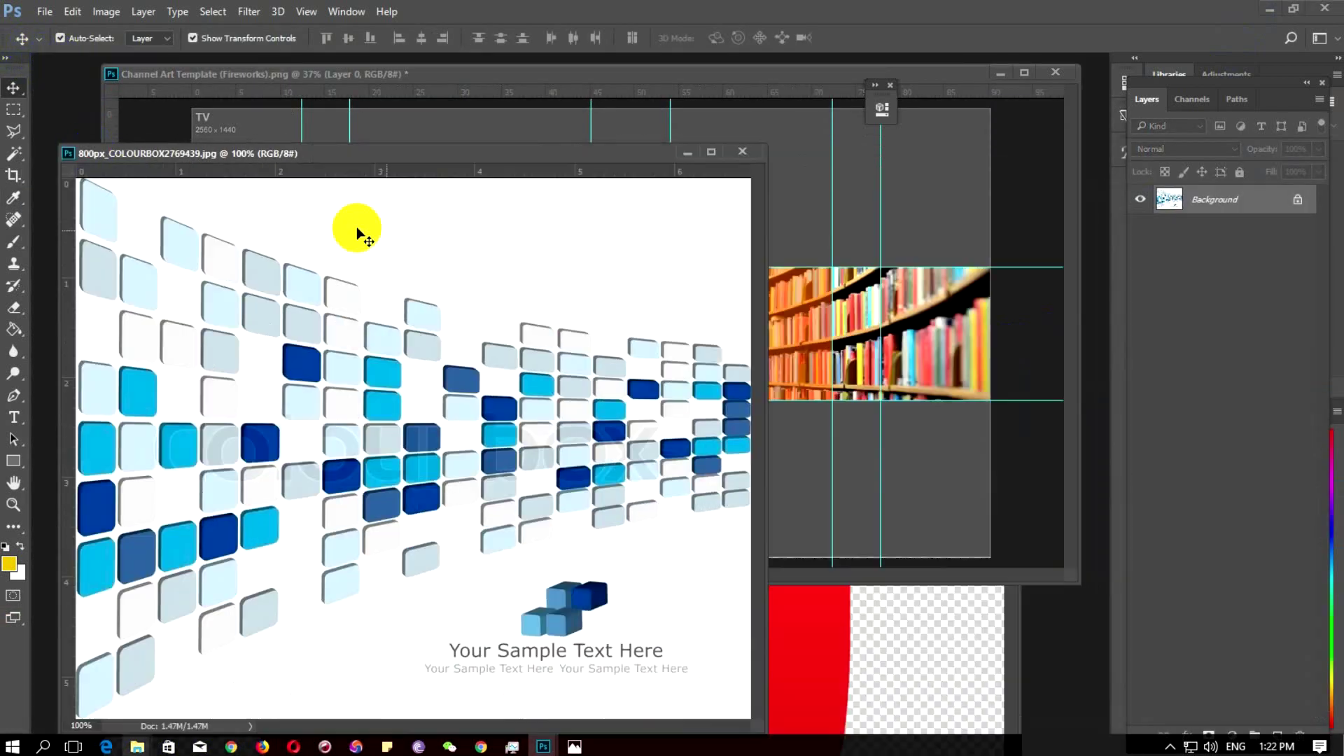
{"action": "left_click_drag", "start_coordinate": [468, 157], "coordinate": [562, 157]}
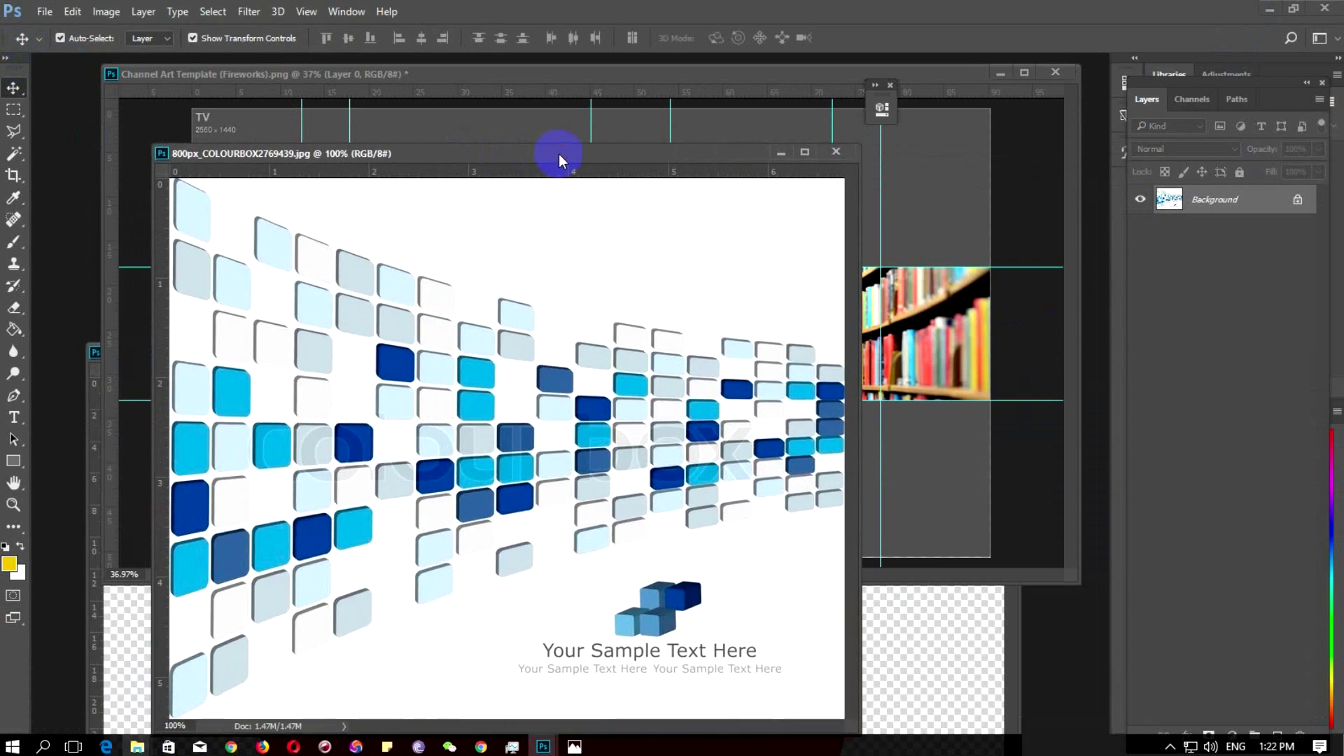
{"action": "left_click_drag", "start_coordinate": [621, 154], "coordinate": [623, 81]}
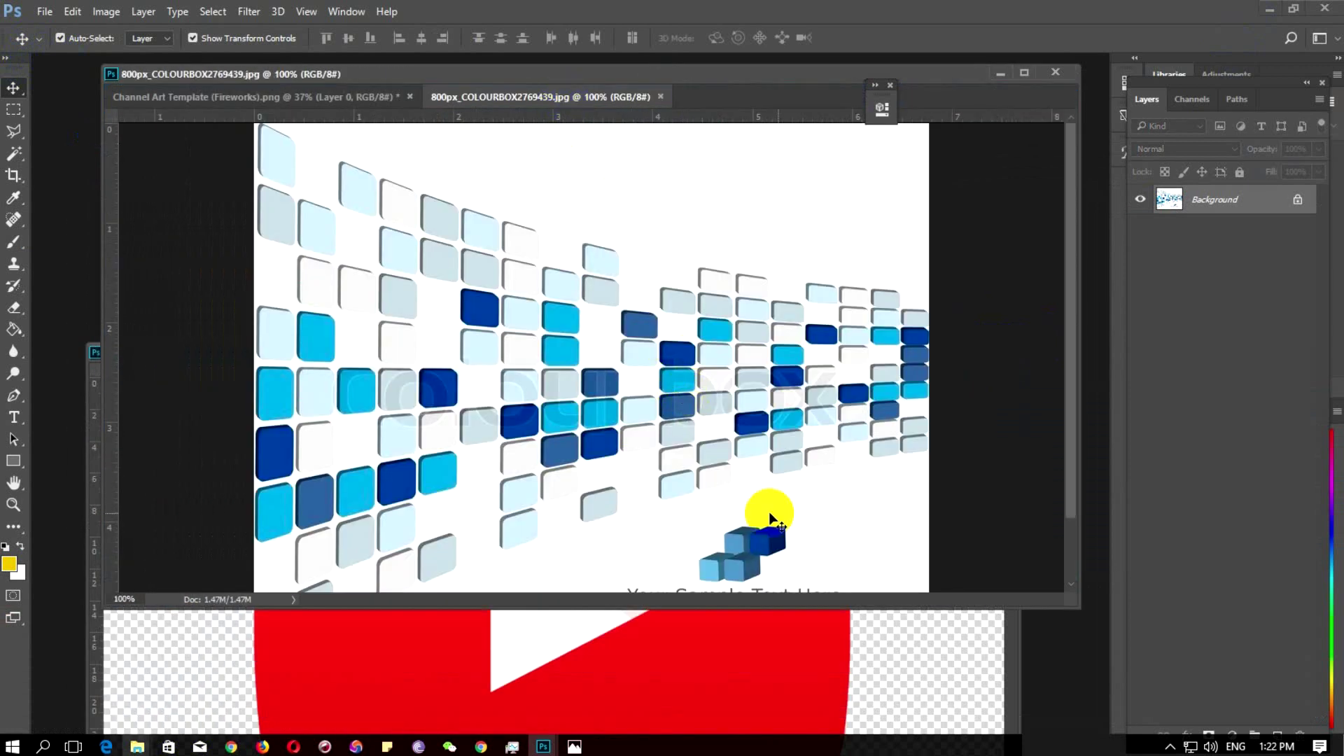
{"action": "scroll", "coordinate": [833, 495], "scroll_direction": "down", "scroll_amount": 2}
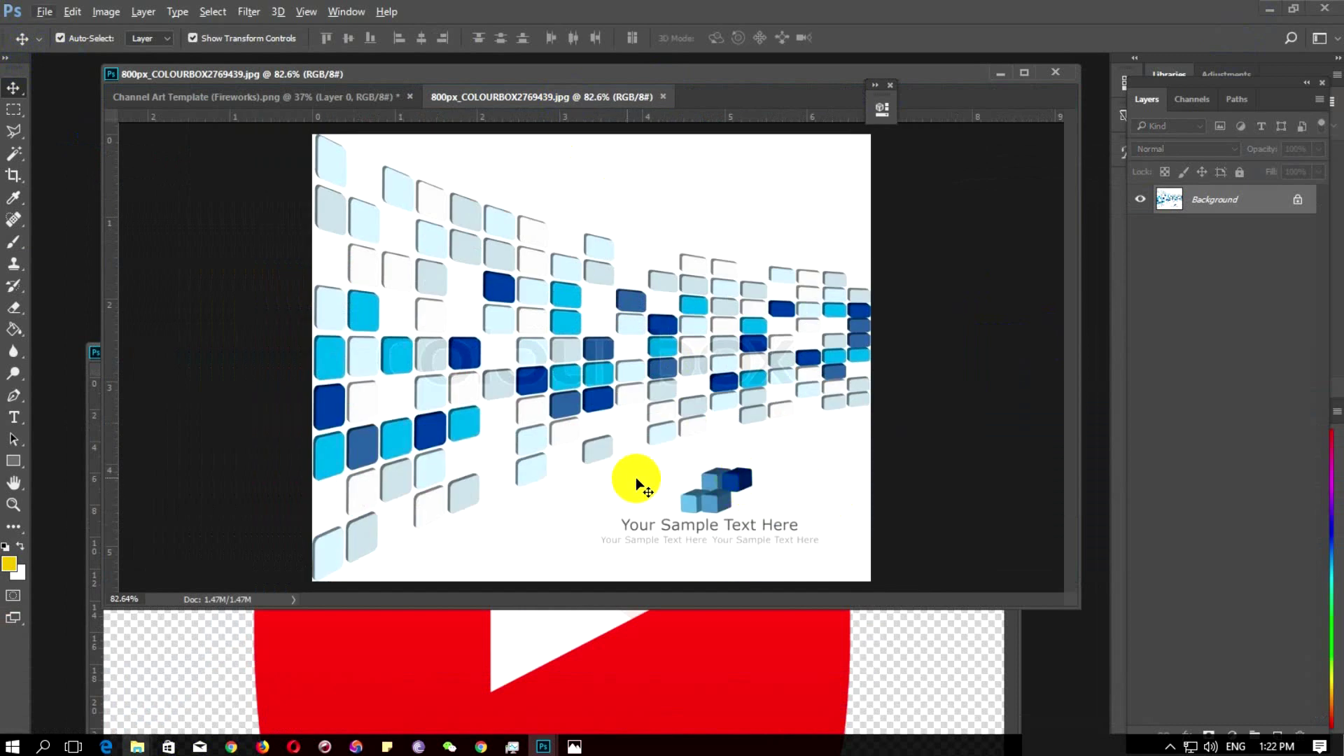
Polygonal-lasso the sample text and cube logo and fill the area with white
{"action": "left_click", "coordinate": [14, 112]}
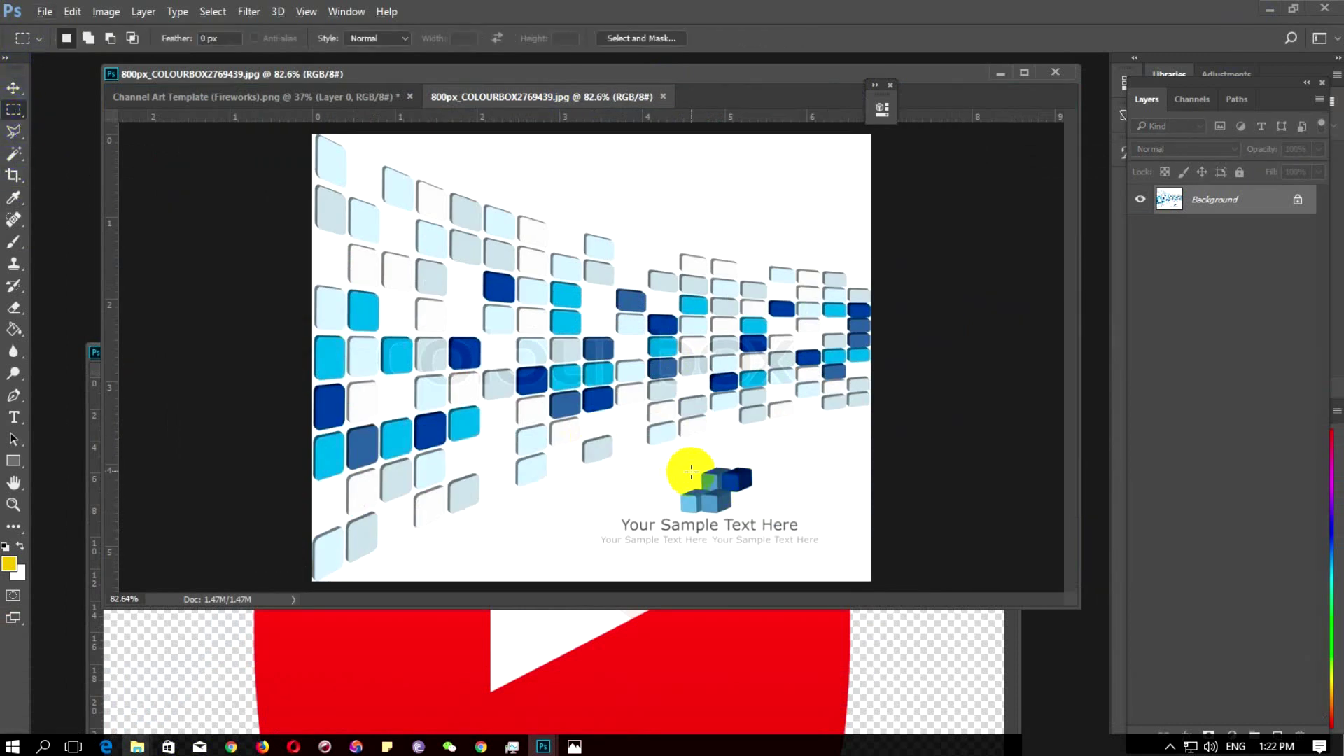
{"action": "left_click", "coordinate": [14, 131]}
{"action": "left_click", "coordinate": [747, 453]}
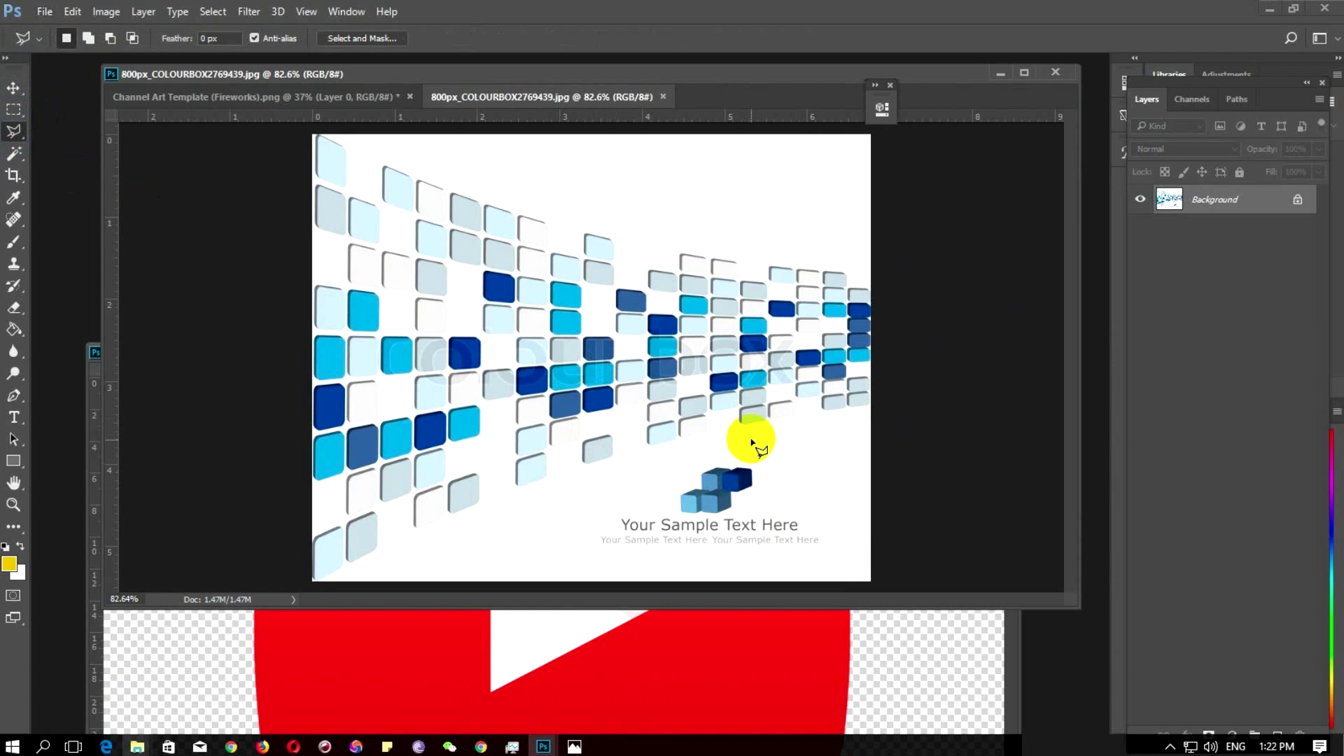
{"action": "left_click", "coordinate": [599, 519]}
{"action": "left_click", "coordinate": [587, 546]}
{"action": "left_click", "coordinate": [728, 567]}
{"action": "left_click", "coordinate": [838, 564]}
{"action": "left_click", "coordinate": [823, 489]}
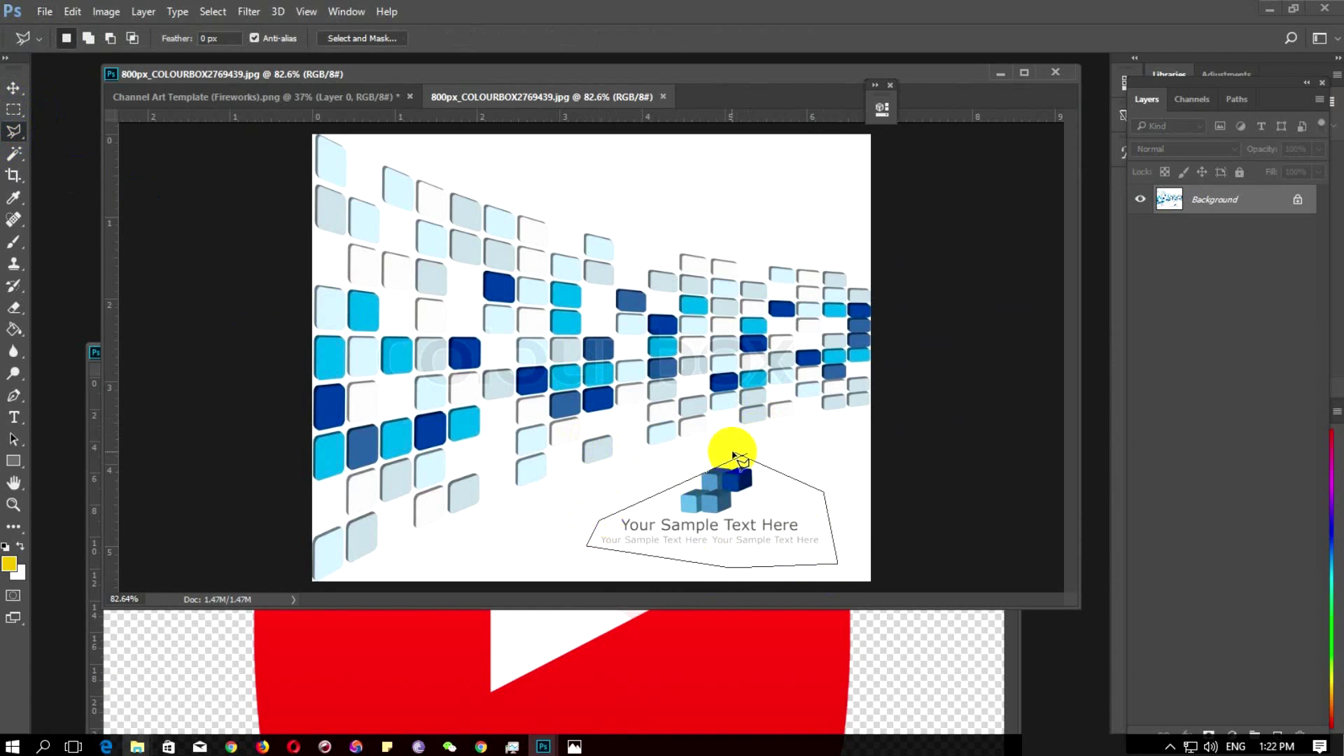
{"action": "left_click", "coordinate": [752, 473]}
{"action": "key", "text": "BackSpace"}
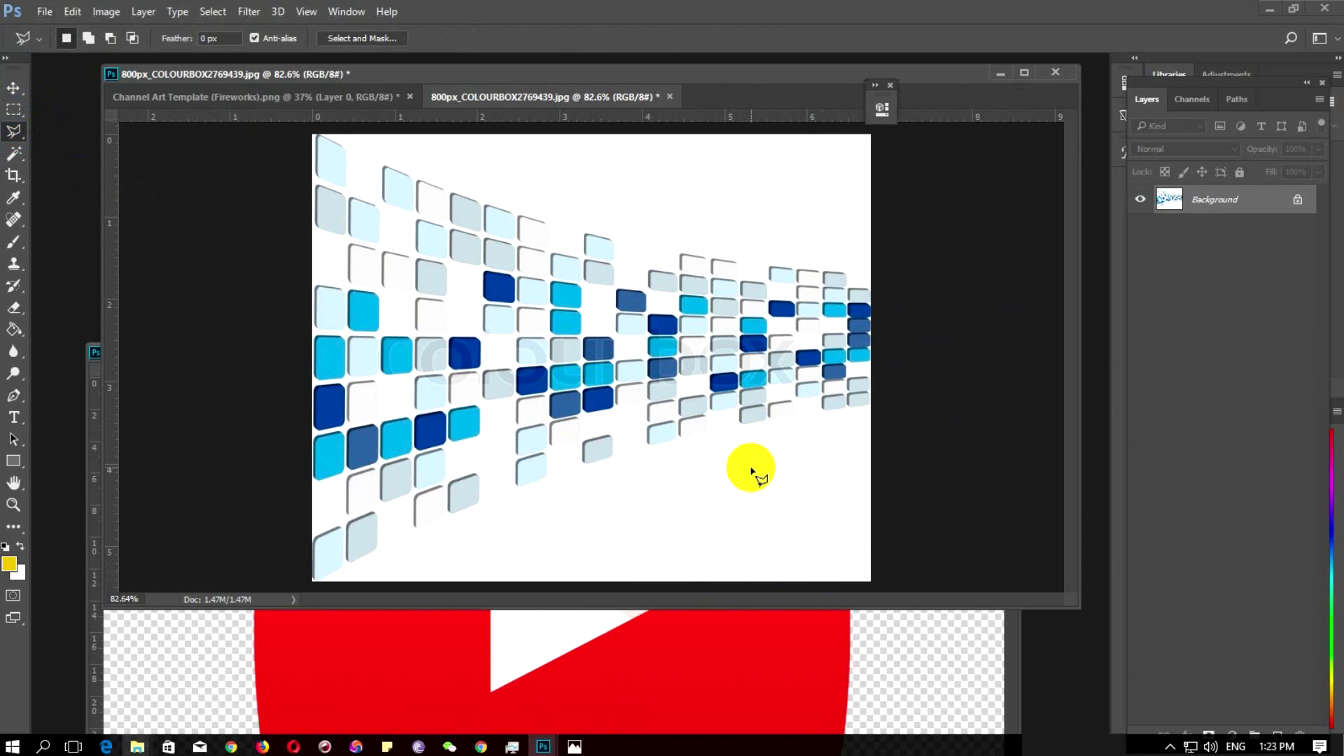
Re-save the cleaned tile image as JPEG quality 12 and drag it into the banner as a new layer
{"action": "left_click", "coordinate": [13, 89]}
{"action": "key", "text": "ctrl+s"}
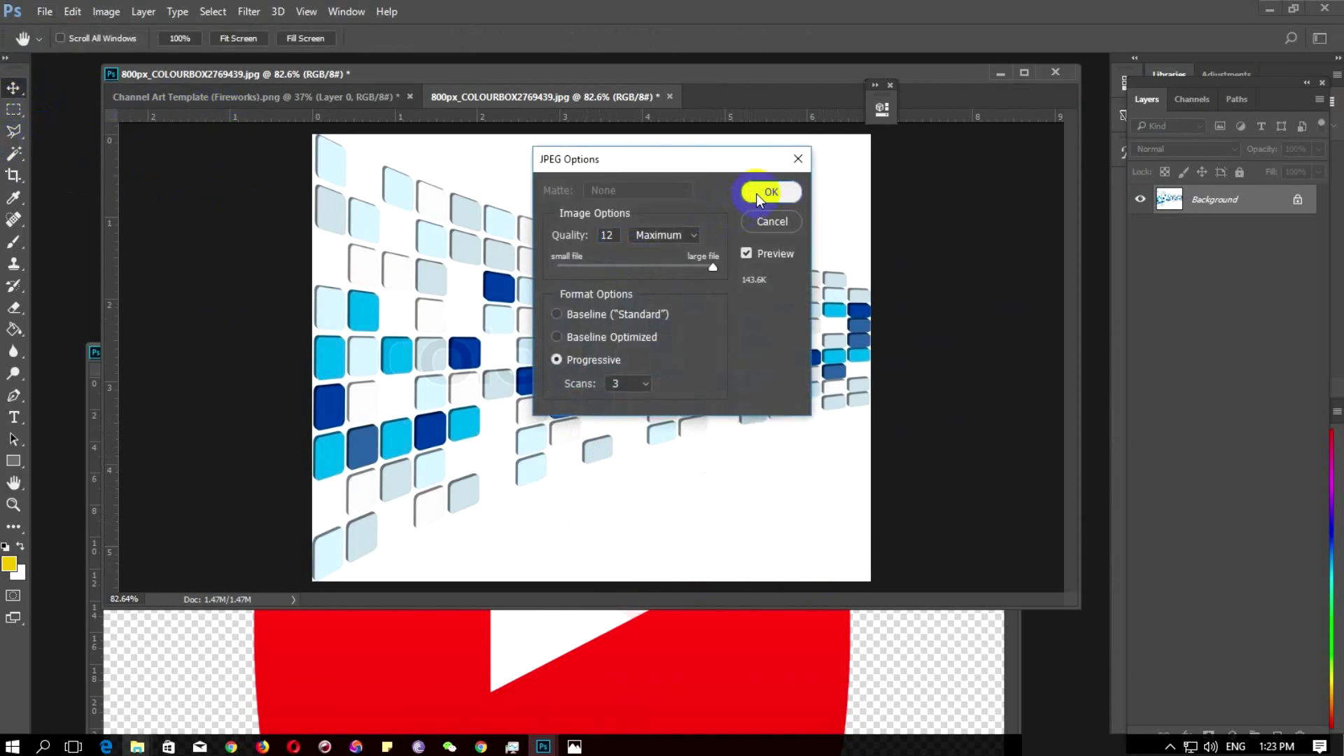
{"action": "left_click", "coordinate": [758, 196]}
{"action": "left_click_drag", "start_coordinate": [558, 95], "coordinate": [672, 268]}
{"action": "left_click_drag", "start_coordinate": [805, 371], "coordinate": [398, 322]}
{"action": "left_click_drag", "start_coordinate": [343, 186], "coordinate": [390, 226]}
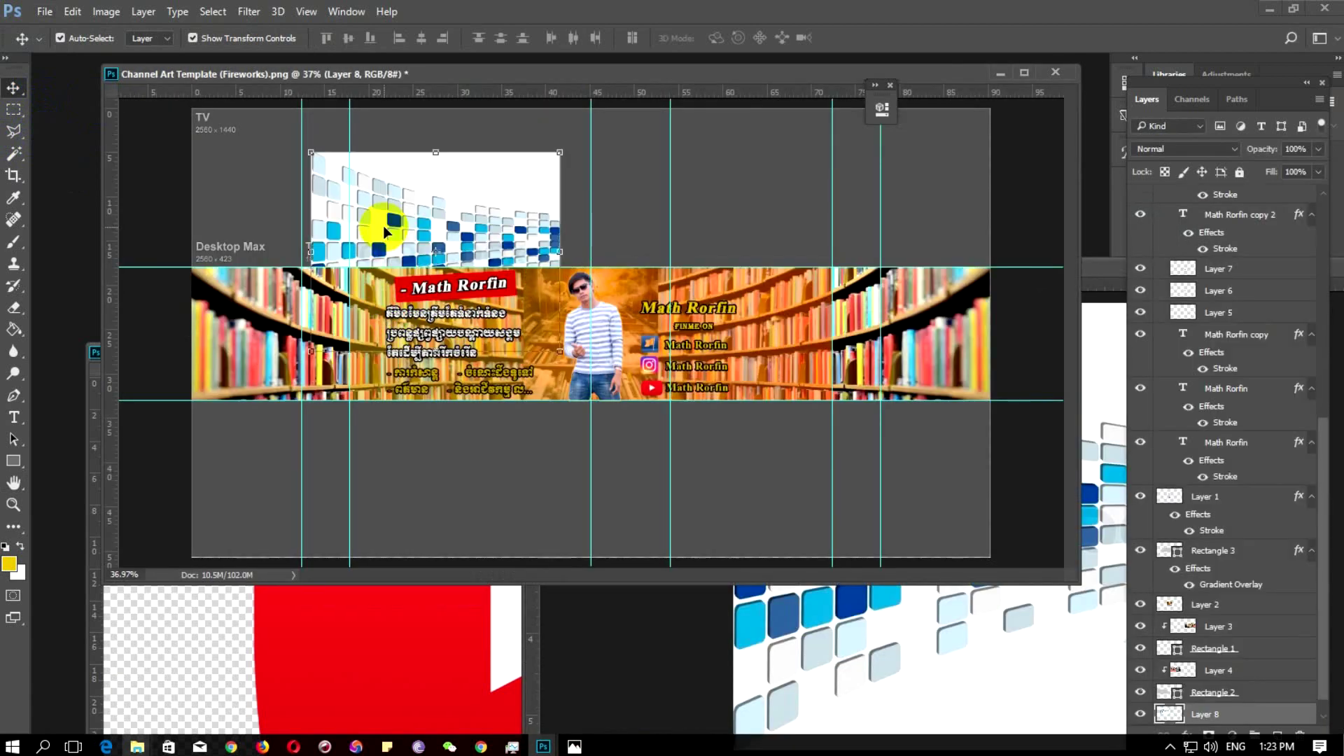
Undo the tile layer, check the tile image's size, and drag it into the banner again as Layer 8
{"action": "key", "text": "ctrl+z"}
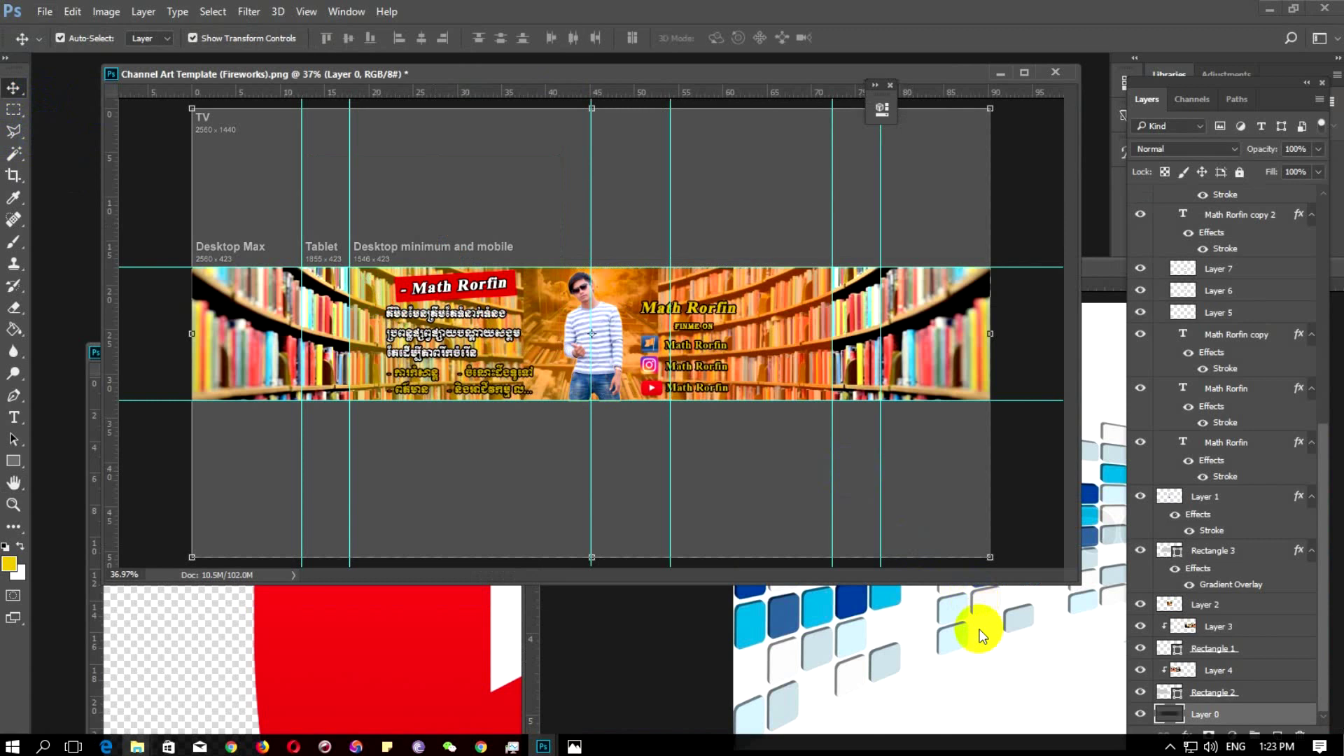
{"action": "left_click", "coordinate": [976, 625]}
{"action": "left_click_drag", "start_coordinate": [982, 272], "coordinate": [630, 189]}
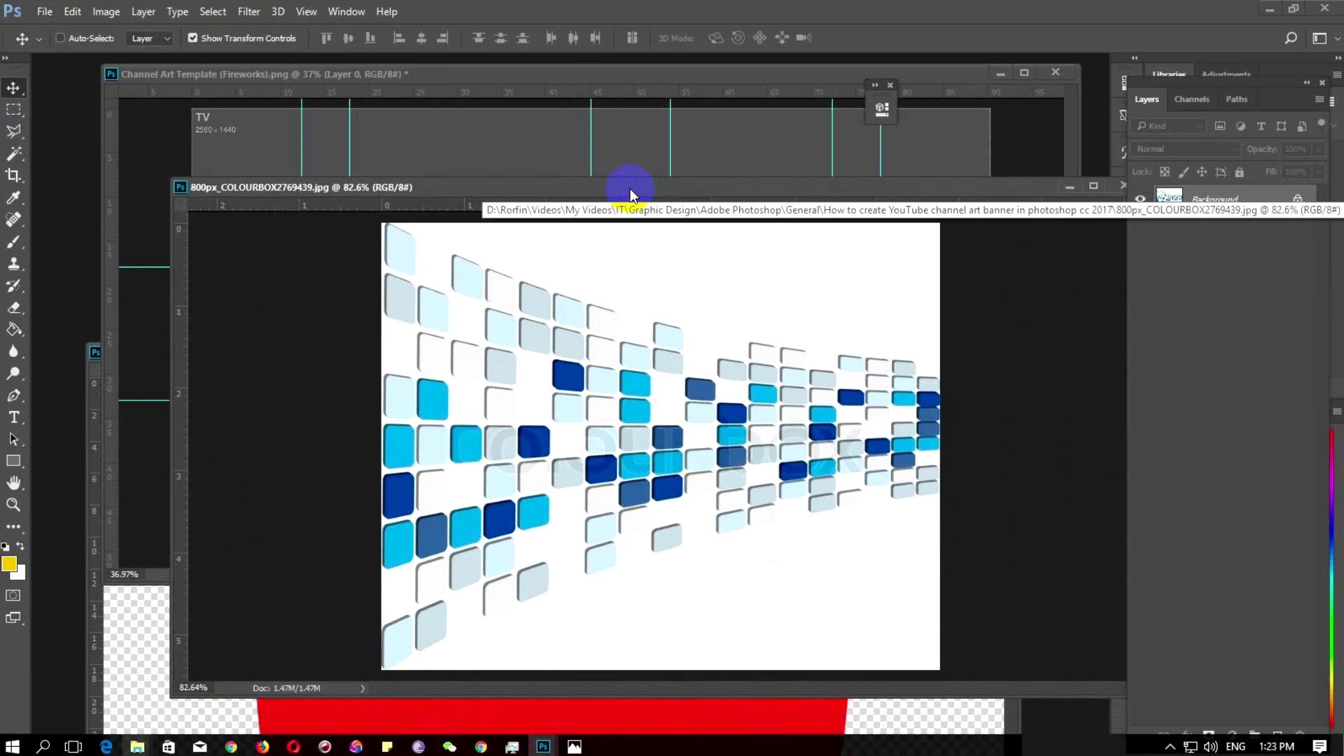
{"action": "key", "text": "ctrl+alt+i"}
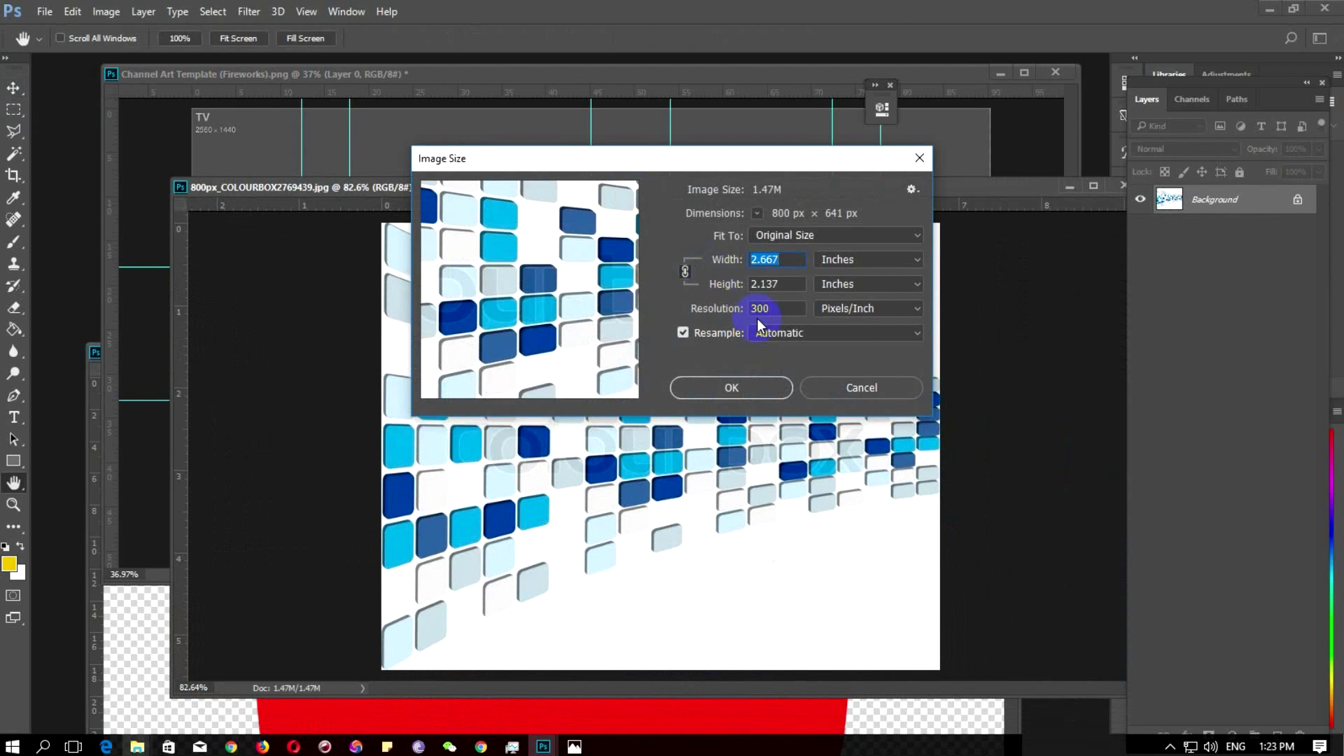
{"action": "left_click", "coordinate": [861, 382]}
{"action": "key", "text": "v"}
{"action": "left_click_drag", "start_coordinate": [584, 196], "coordinate": [652, 469]}
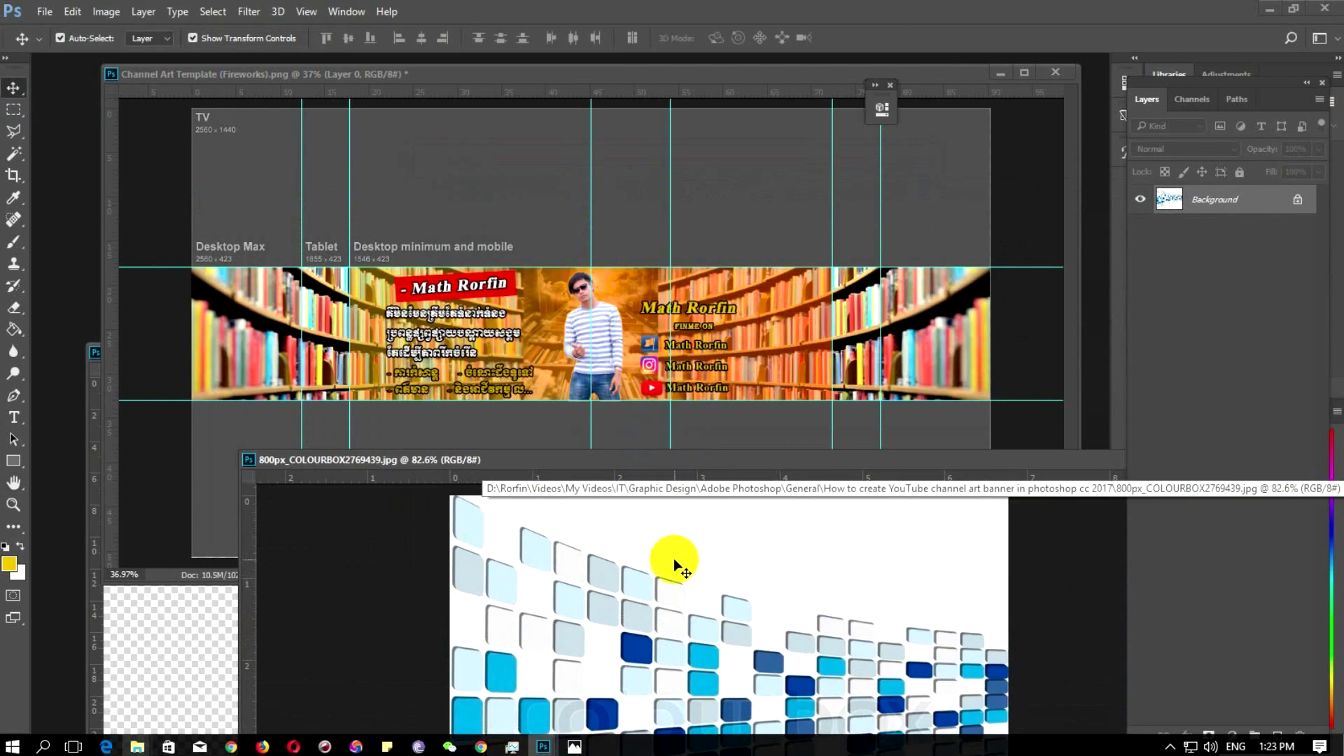
{"action": "left_click_drag", "start_coordinate": [704, 515], "coordinate": [635, 270]}
{"action": "left_click_drag", "start_coordinate": [603, 192], "coordinate": [607, 222]}
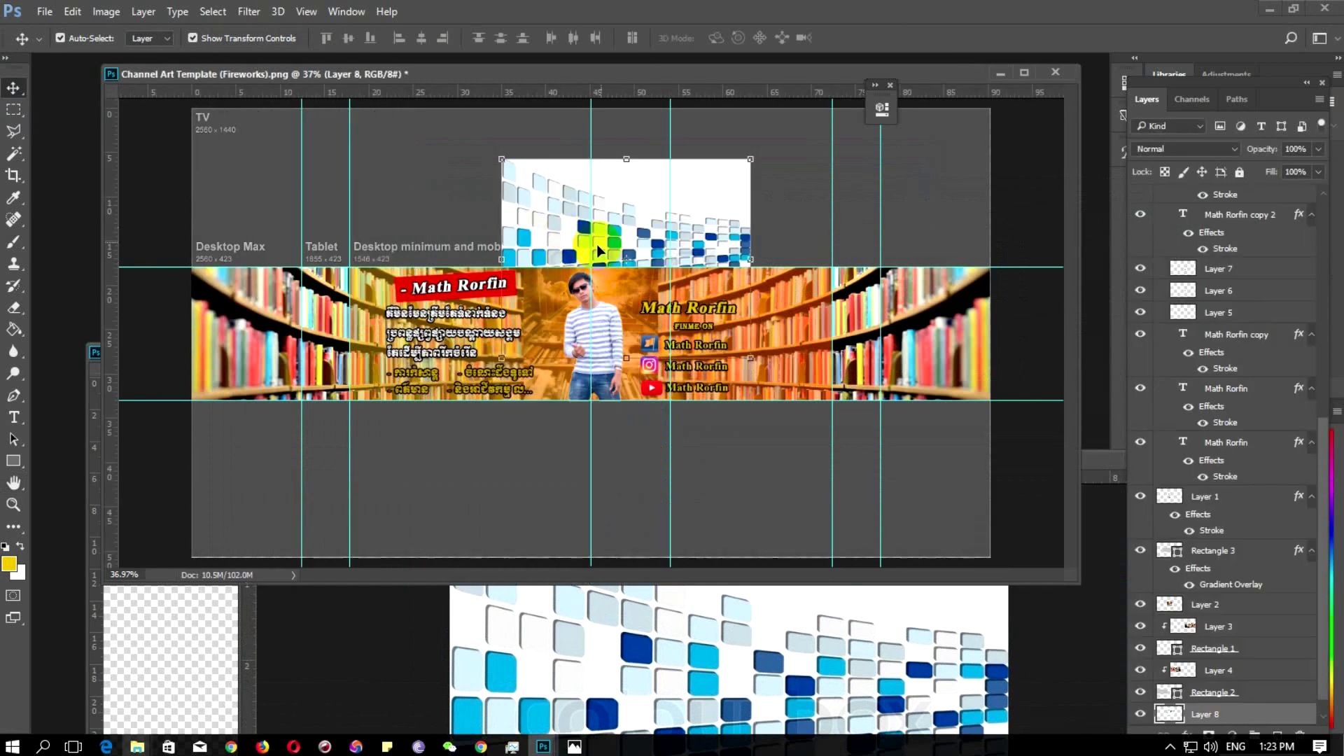
{"action": "scroll", "coordinate": [1313, 566], "scroll_direction": "down", "scroll_amount": 2}
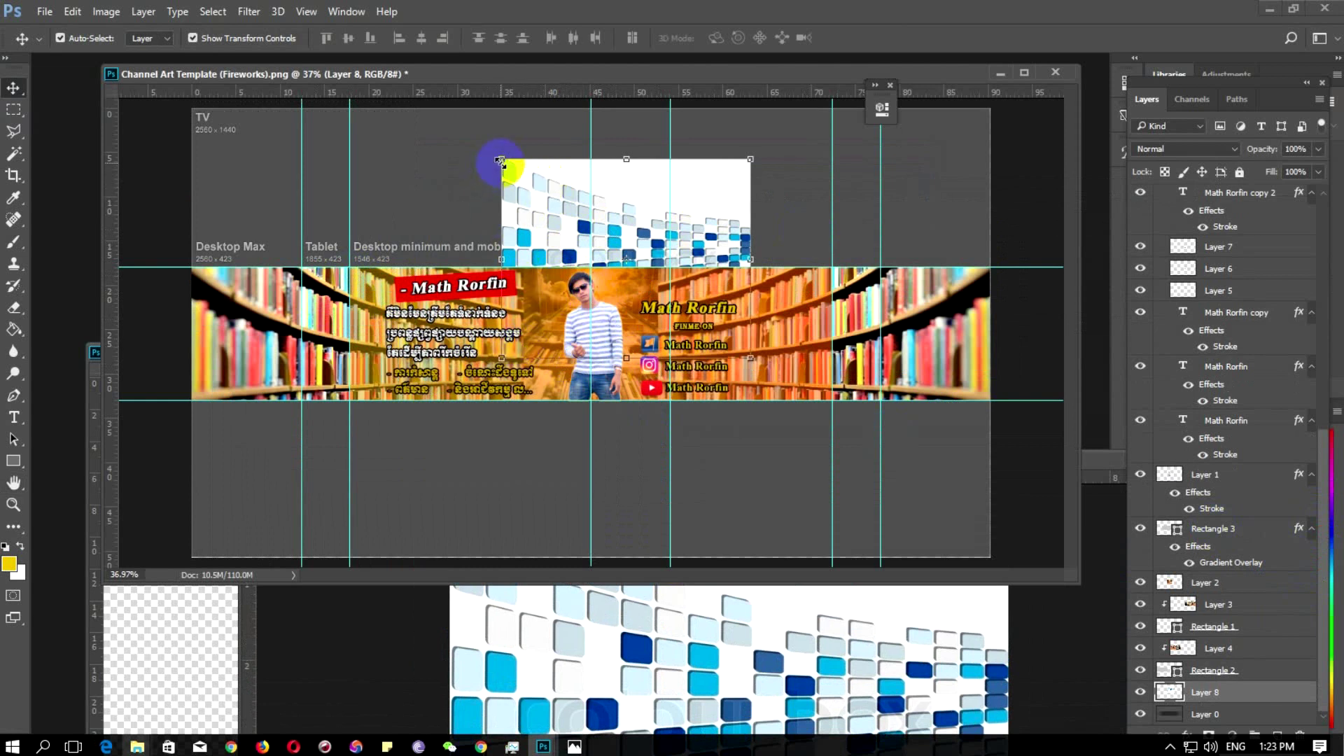
Free Transform Layer 8 to about 335% × 484% so it fills the whole canvas, and commit
{"action": "left_click_drag", "start_coordinate": [501, 161], "coordinate": [411, 109]}
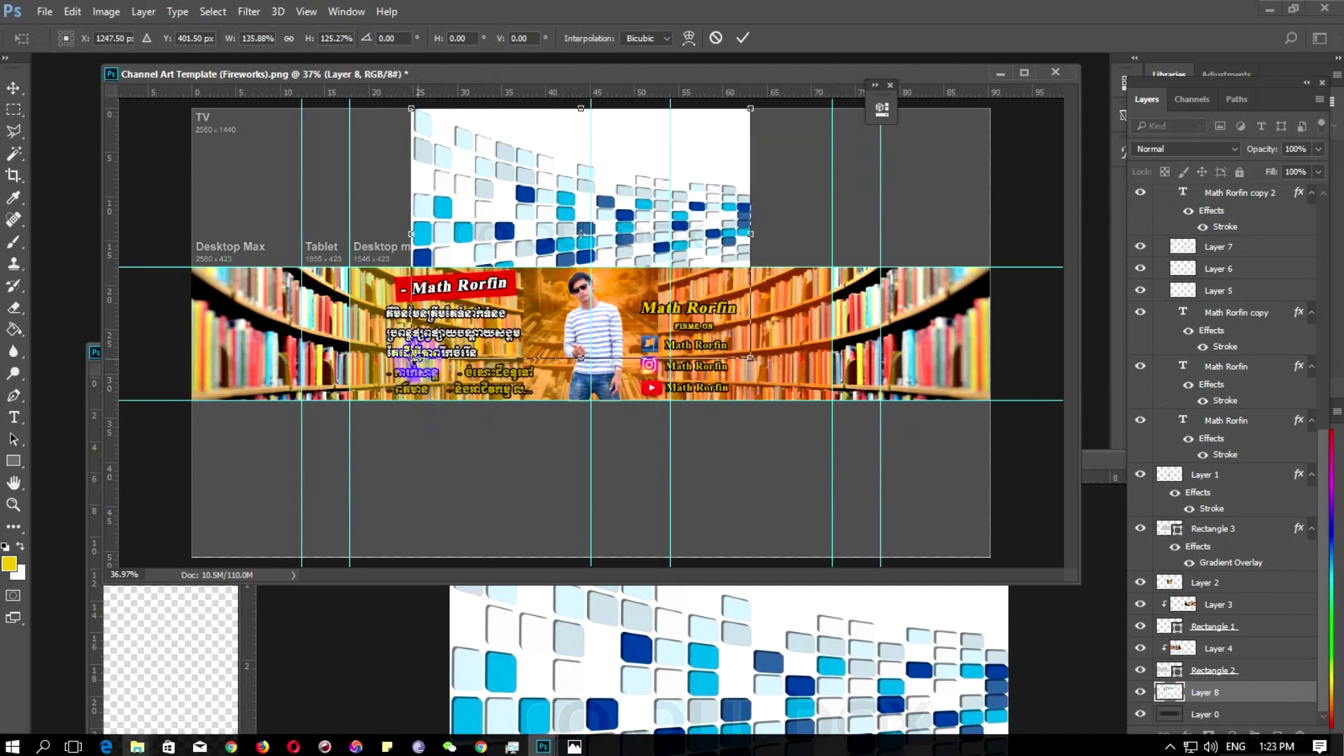
{"action": "left_click_drag", "start_coordinate": [343, 395], "coordinate": [159, 495]}
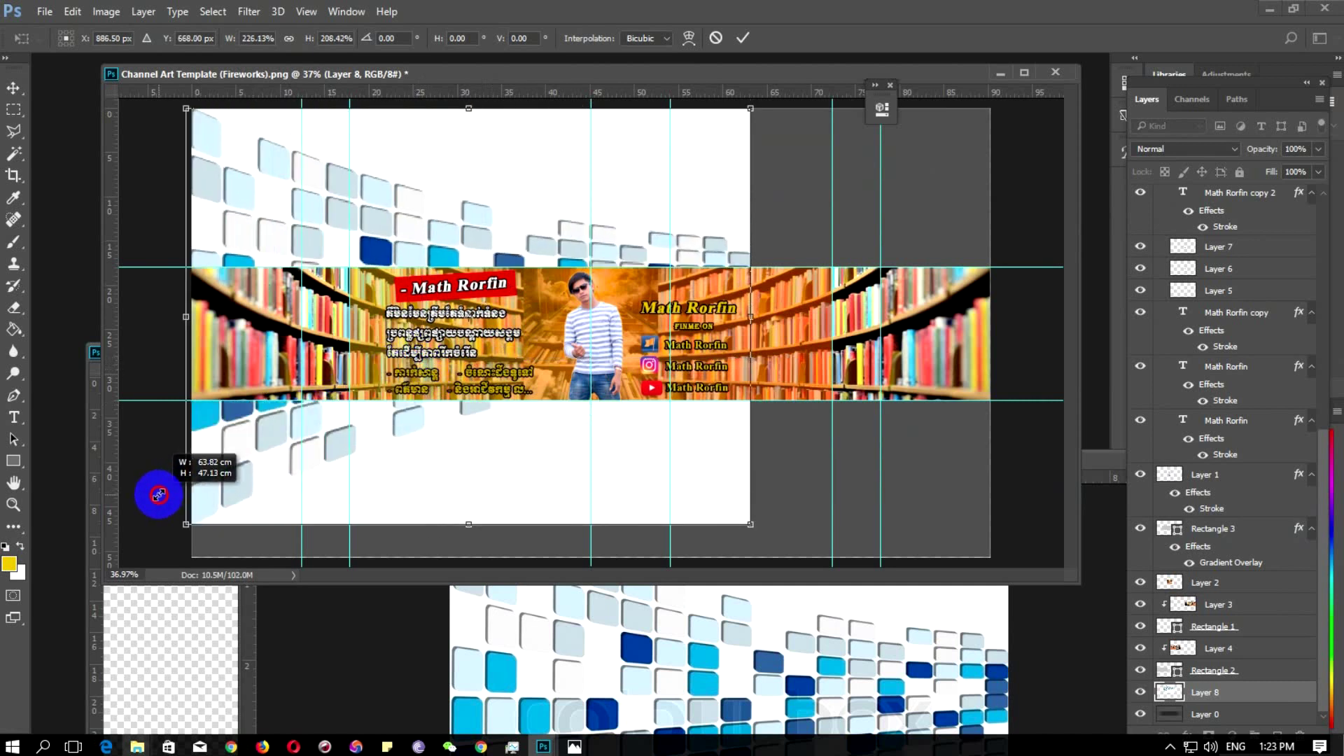
{"action": "left_click_drag", "start_coordinate": [159, 494], "coordinate": [153, 499]}
{"action": "left_click_drag", "start_coordinate": [750, 530], "coordinate": [784, 565]}
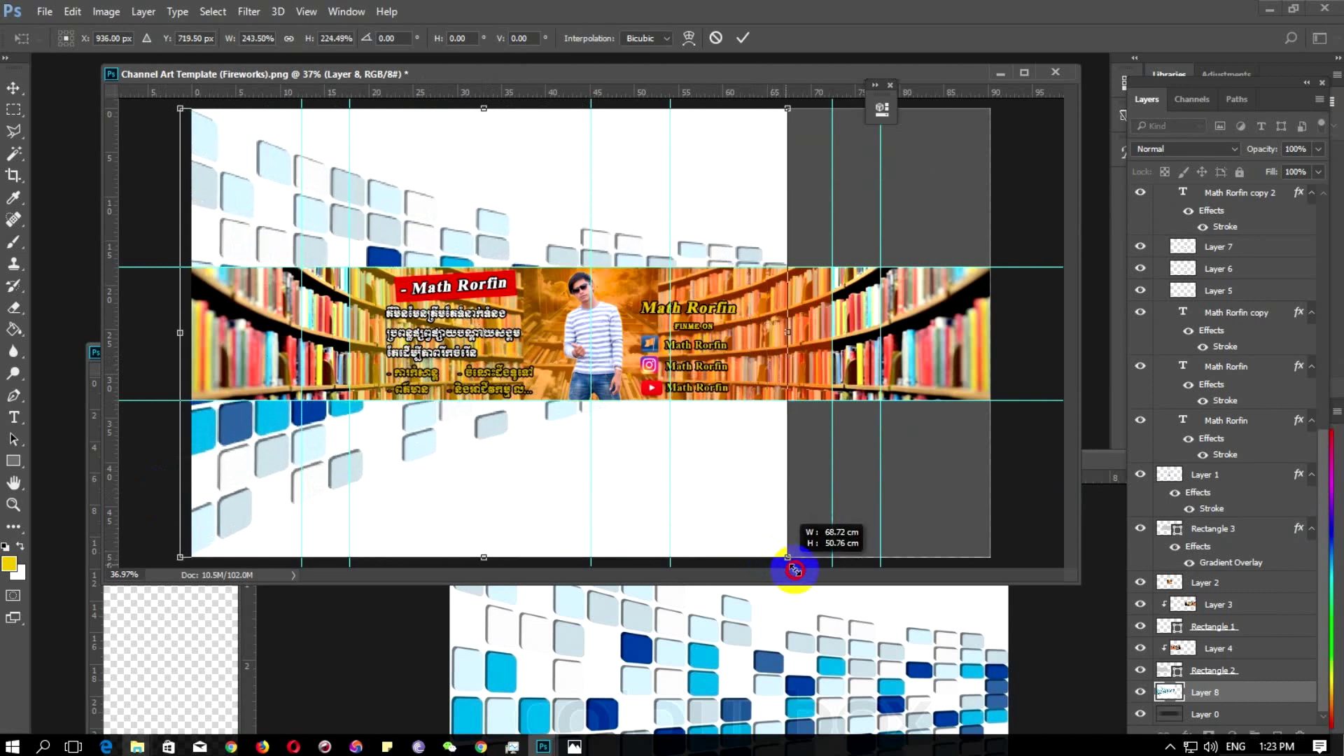
{"action": "mouse_move", "coordinate": [785, 564]}
{"action": "left_mouse_down"}
{"action": "mouse_move", "coordinate": [898, 633]}
{"action": "mouse_move", "coordinate": [1050, 687]}
{"action": "left_mouse_up"}
{"action": "key", "text": "ctrl+0"}
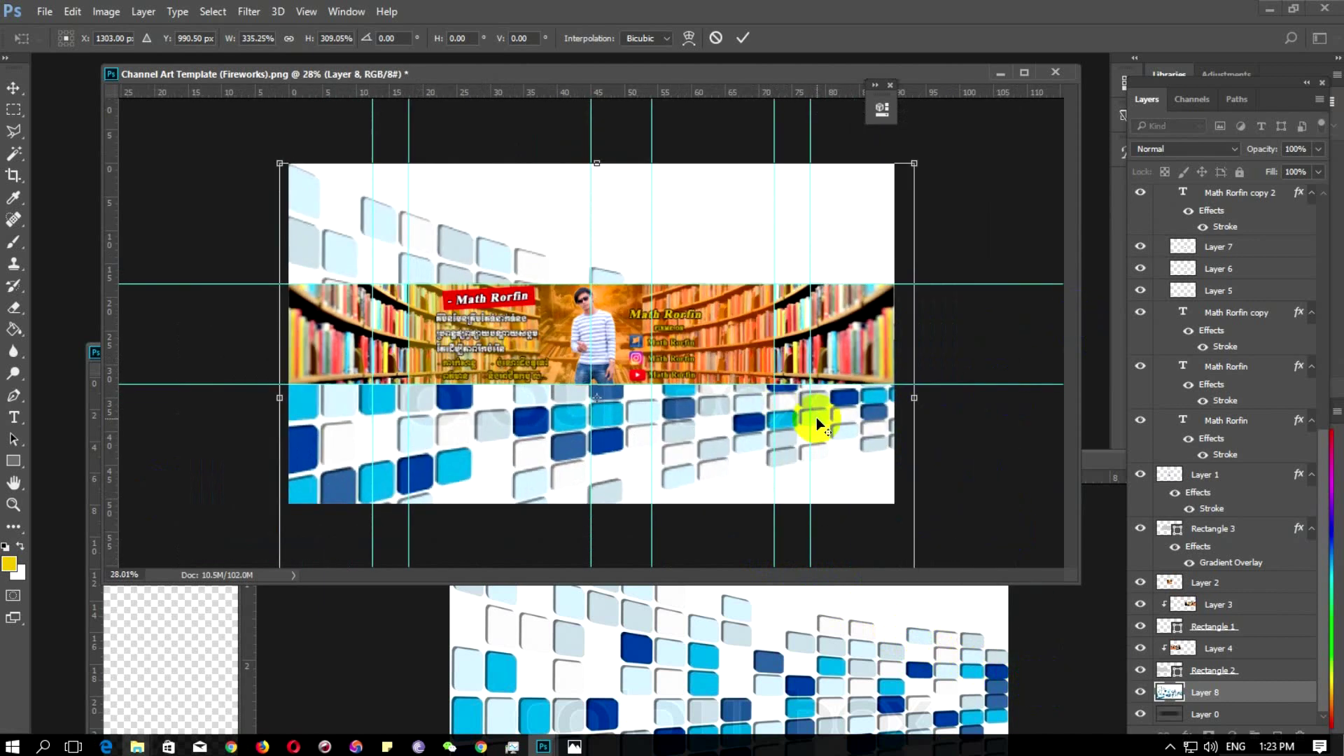
{"action": "left_click_drag", "start_coordinate": [596, 206], "coordinate": [599, 98]}
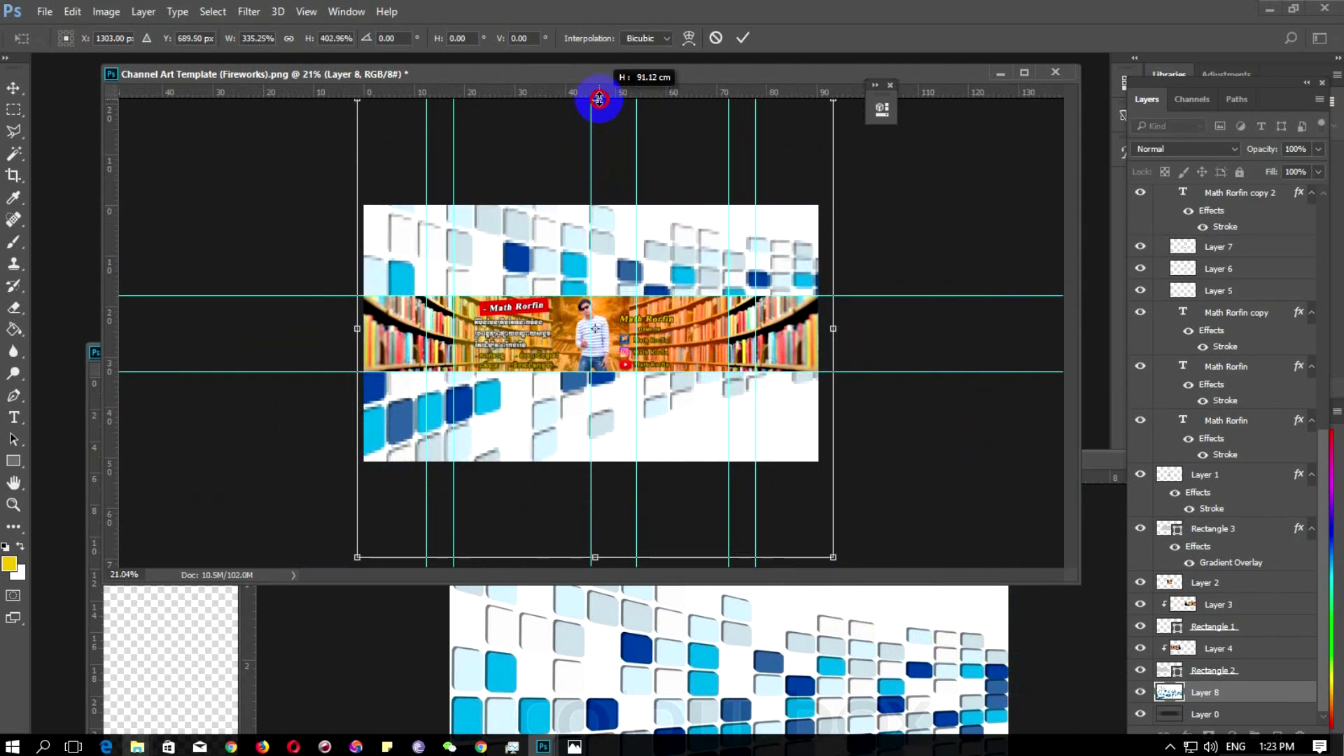
{"action": "left_click_drag", "start_coordinate": [598, 99], "coordinate": [600, 75]}
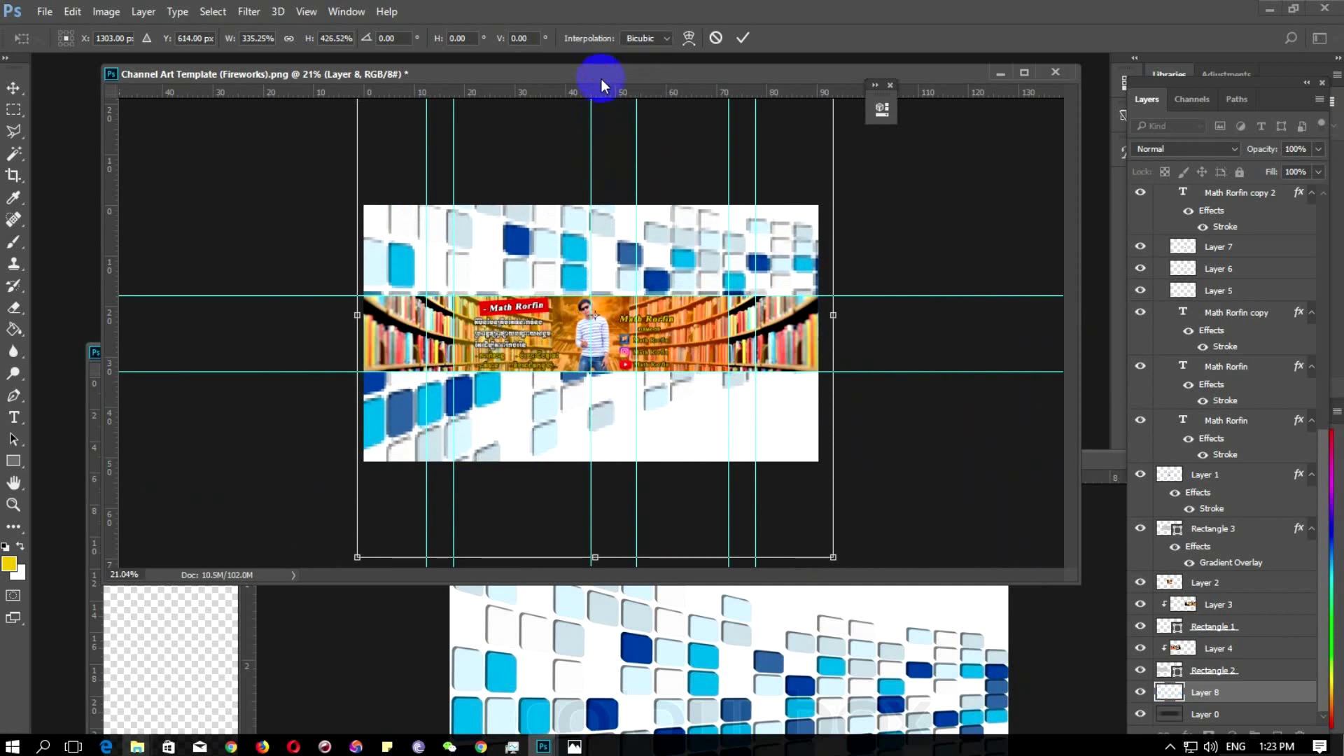
{"action": "left_click_drag", "start_coordinate": [596, 557], "coordinate": [600, 627]}
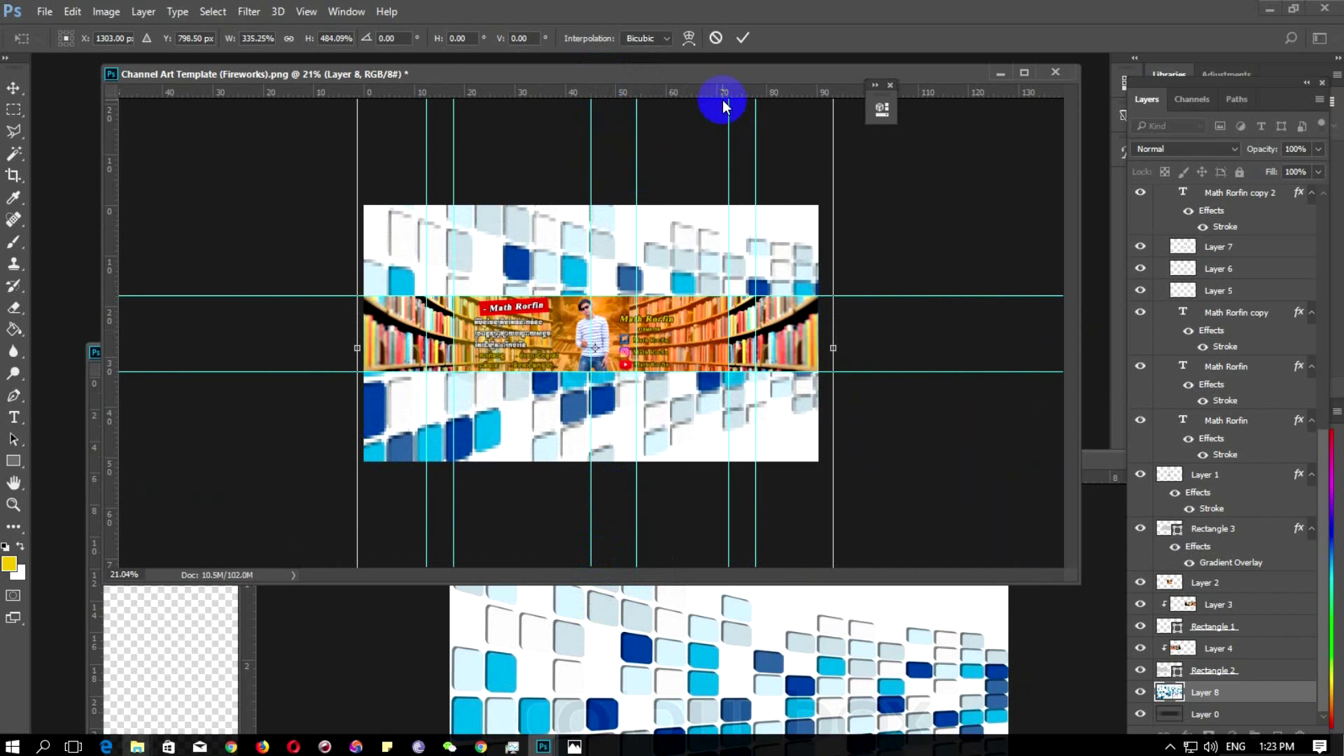
{"action": "left_click", "coordinate": [744, 37]}
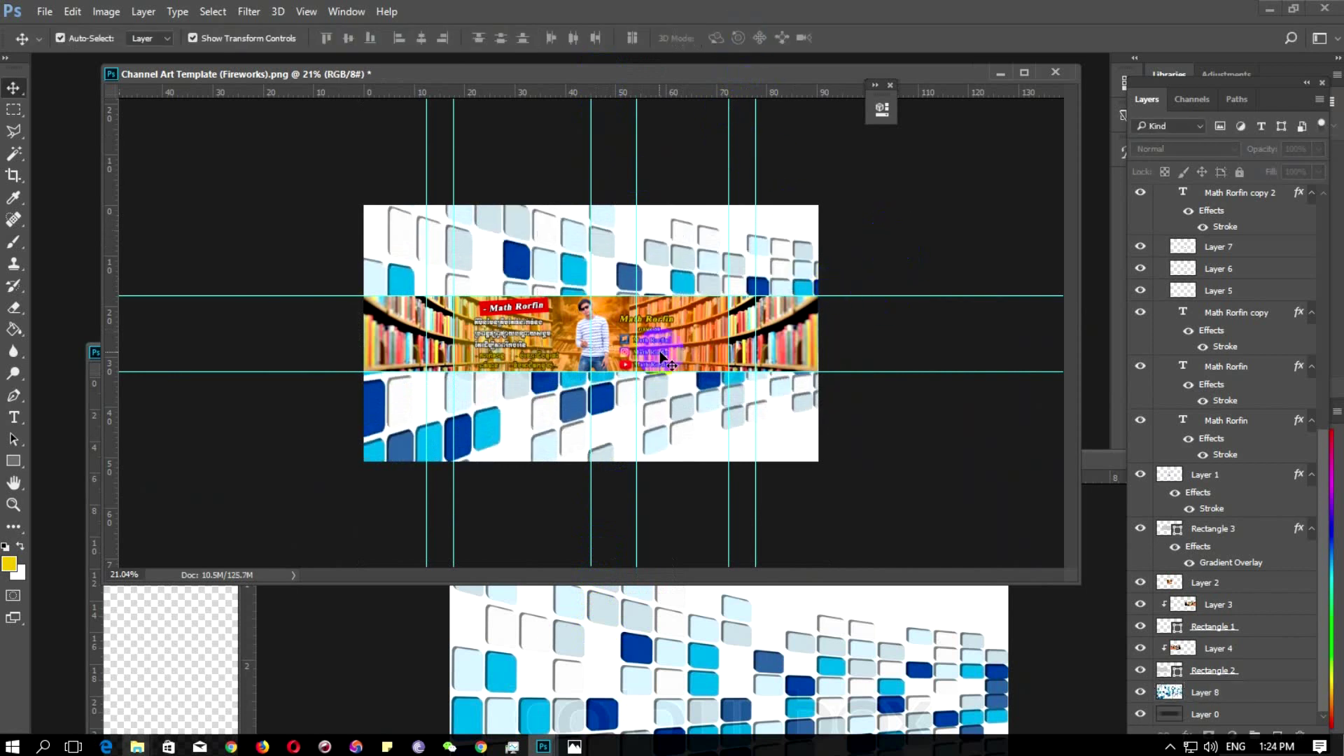
Hide the guide lines with Ctrl+; and select the tile layer, Layer 8
{"action": "key", "text": "ctrl+0"}
{"action": "left_click", "coordinate": [690, 276]}
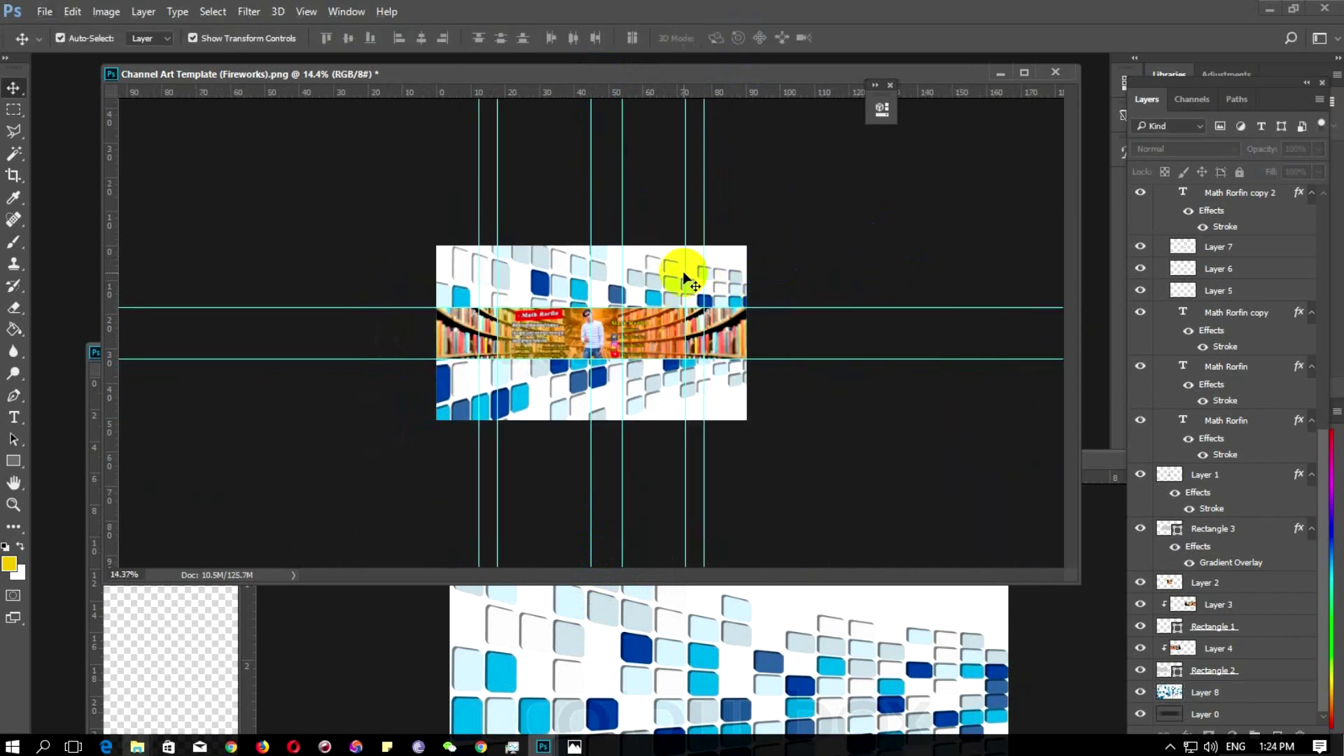
{"action": "left_click", "coordinate": [804, 249]}
{"action": "scroll", "coordinate": [634, 371], "scroll_direction": "up", "scroll_amount": 2}
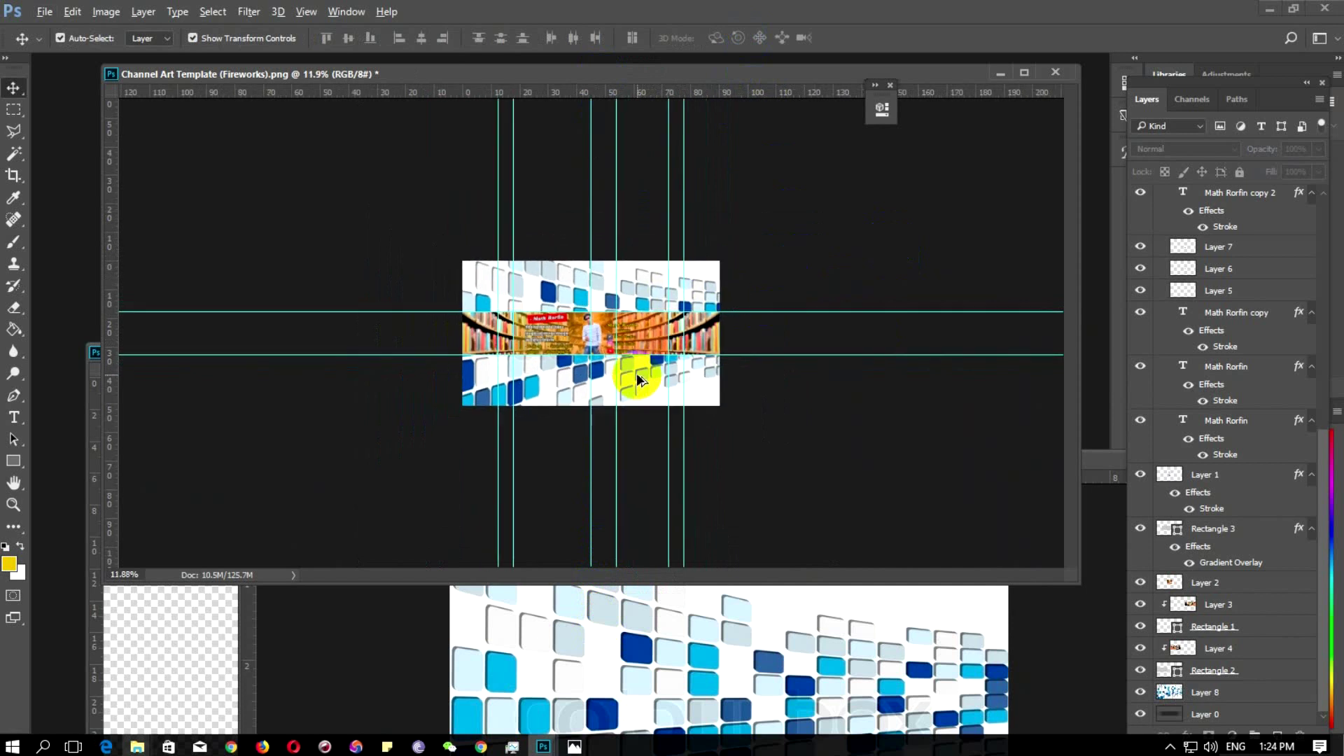
{"action": "scroll", "coordinate": [633, 371], "scroll_direction": "up", "scroll_amount": 2}
{"action": "key", "text": "ctrl+semicolon"}
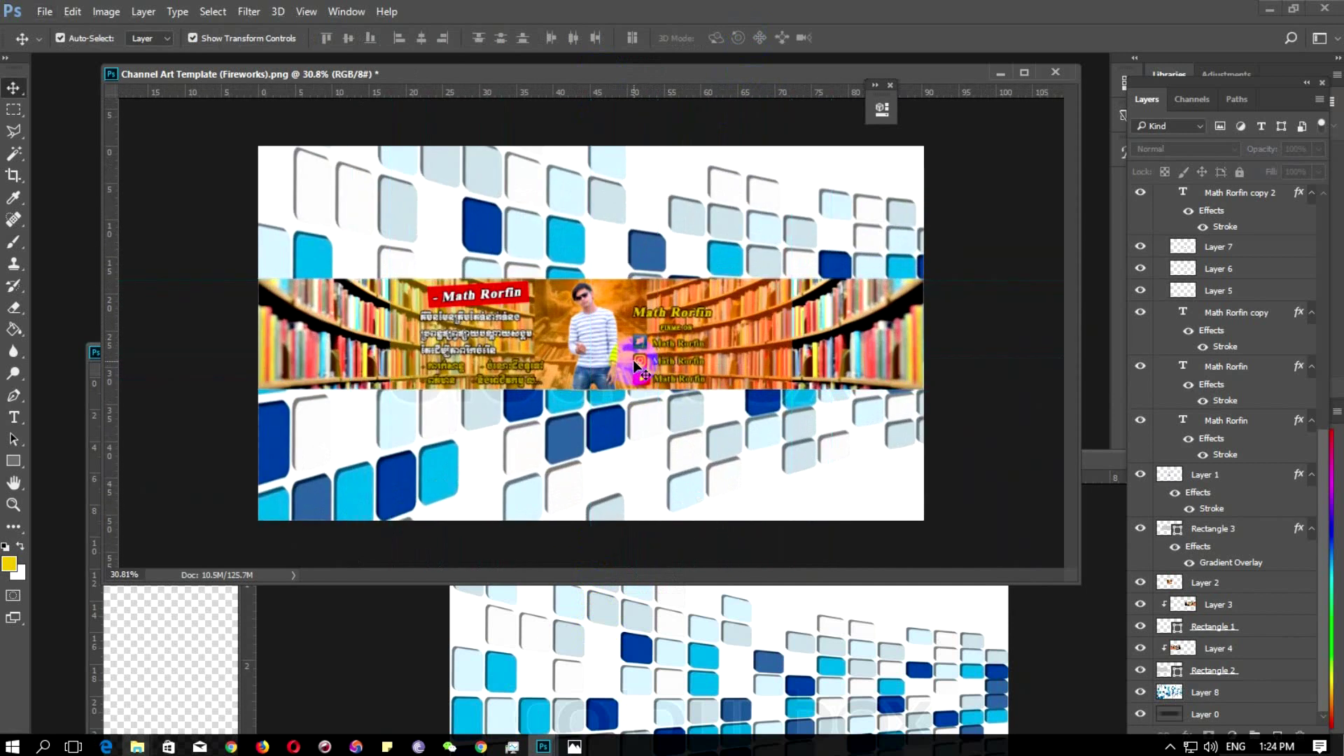
{"action": "left_click", "coordinate": [686, 273]}
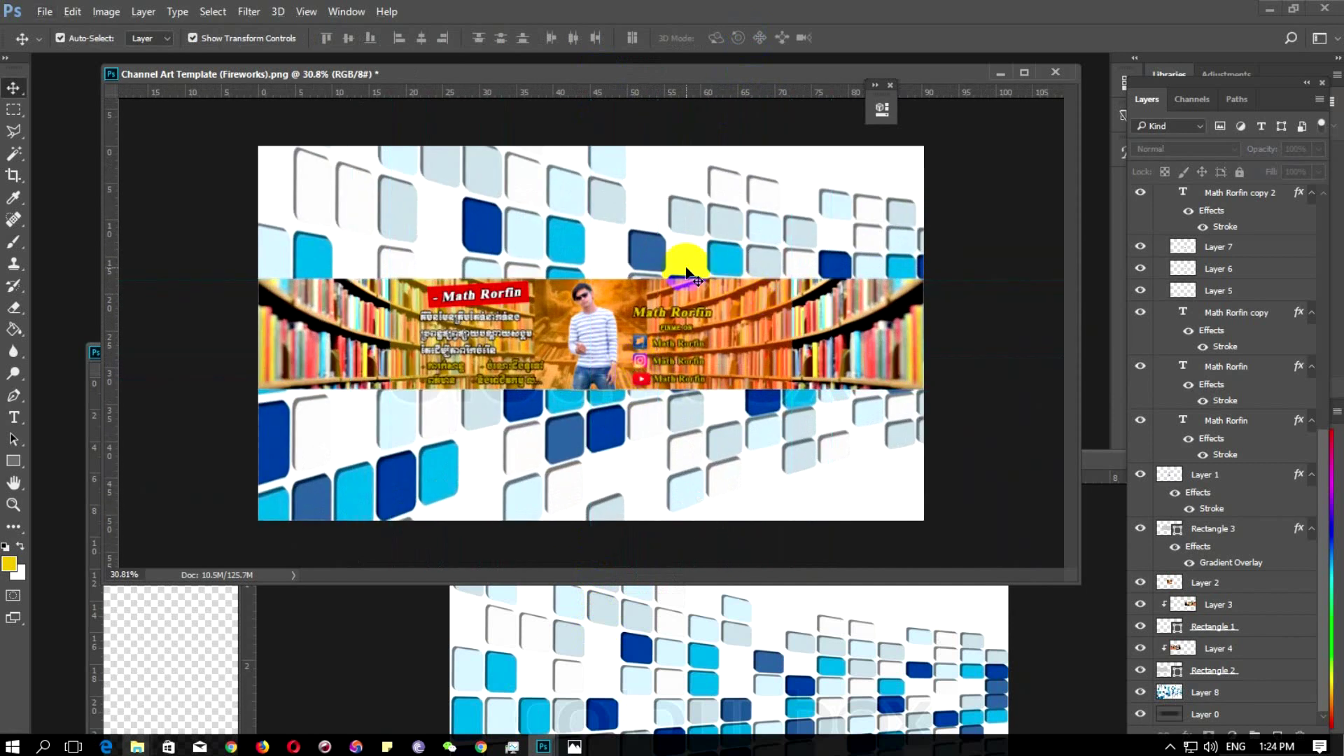
{"action": "left_click", "coordinate": [651, 233]}
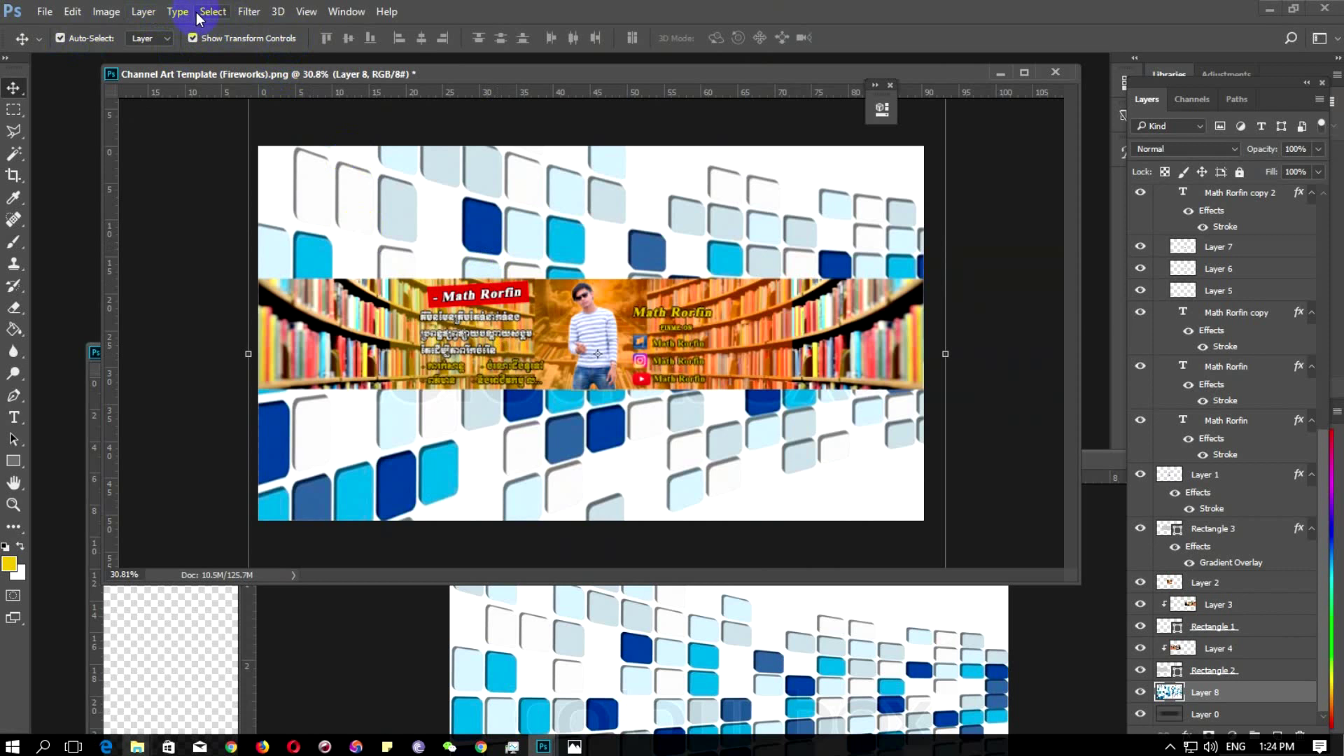
Try a Hue/Saturation colorize at Hue 37, Saturation 82, Lightness -37, then cancel it
{"action": "left_click", "coordinate": [107, 11]}
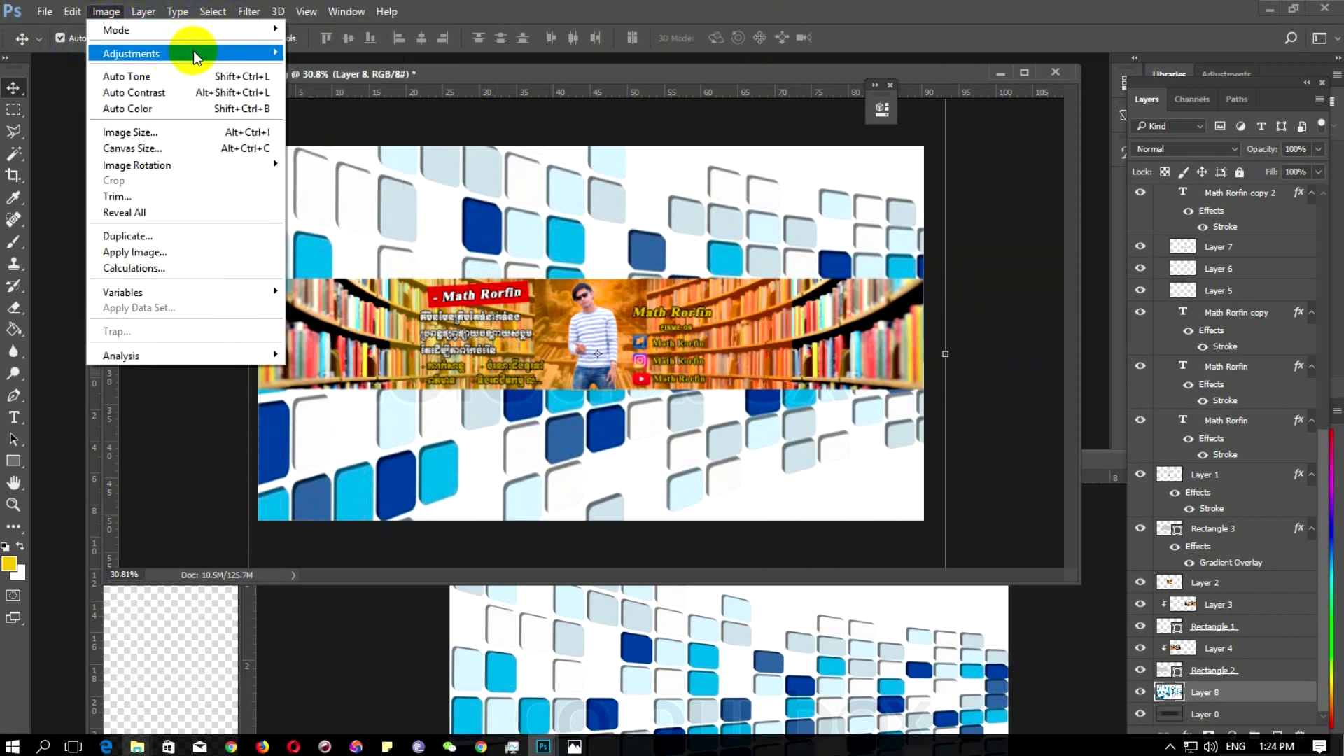
{"action": "mouse_move", "coordinate": [131, 53]}
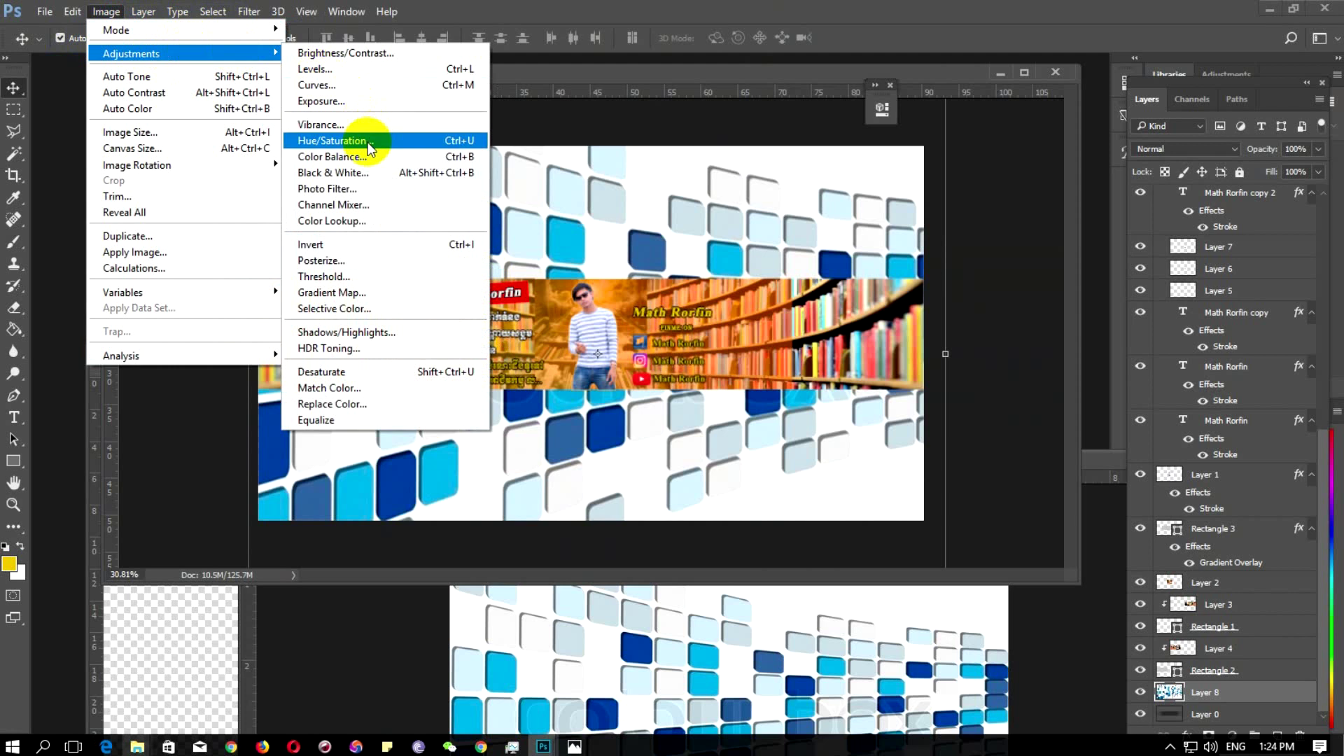
{"action": "left_click", "coordinate": [369, 148]}
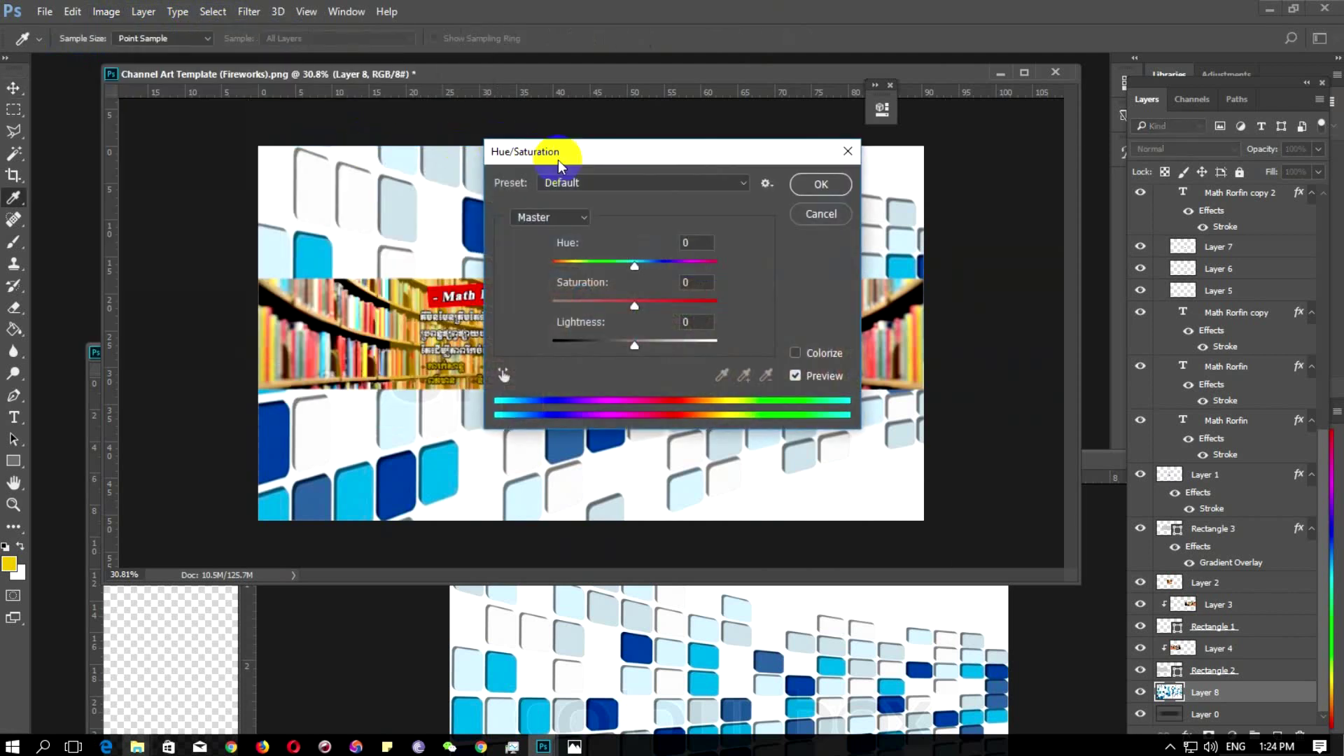
{"action": "left_click_drag", "start_coordinate": [615, 150], "coordinate": [338, 259]}
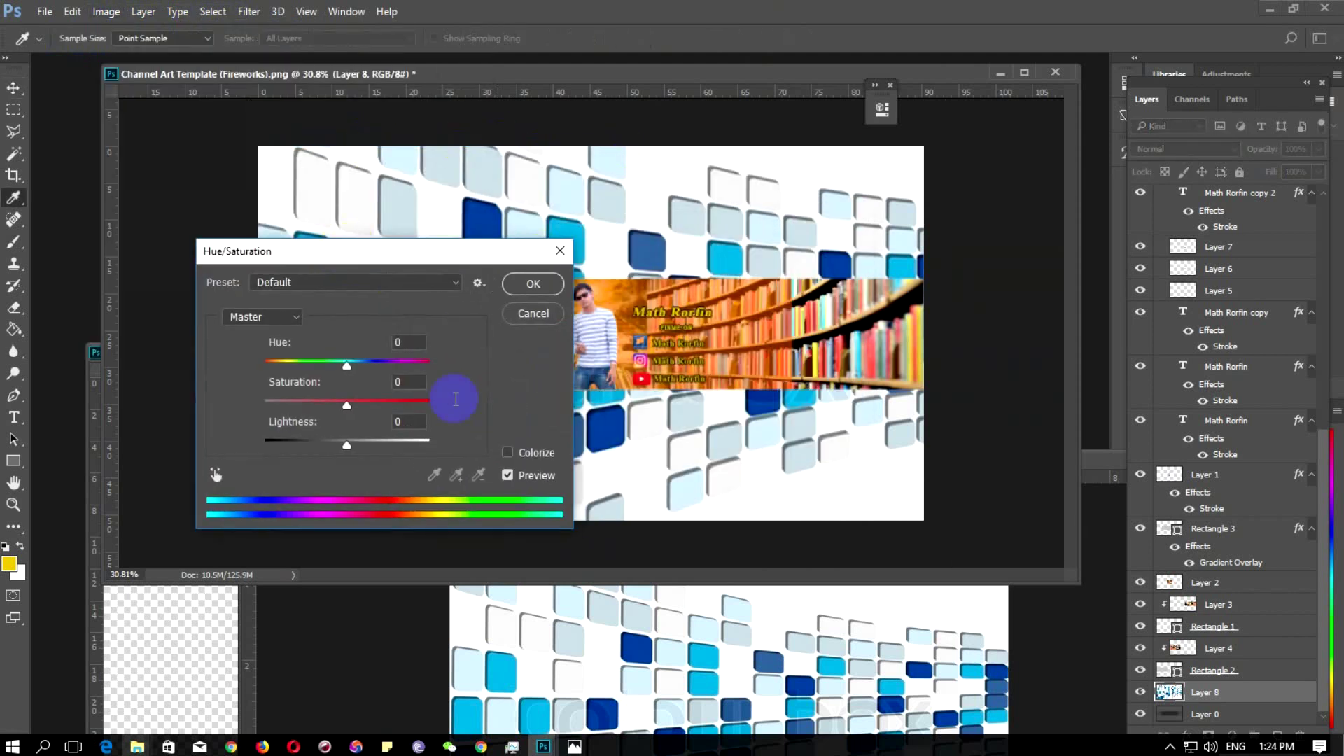
{"action": "left_click", "coordinate": [508, 452]}
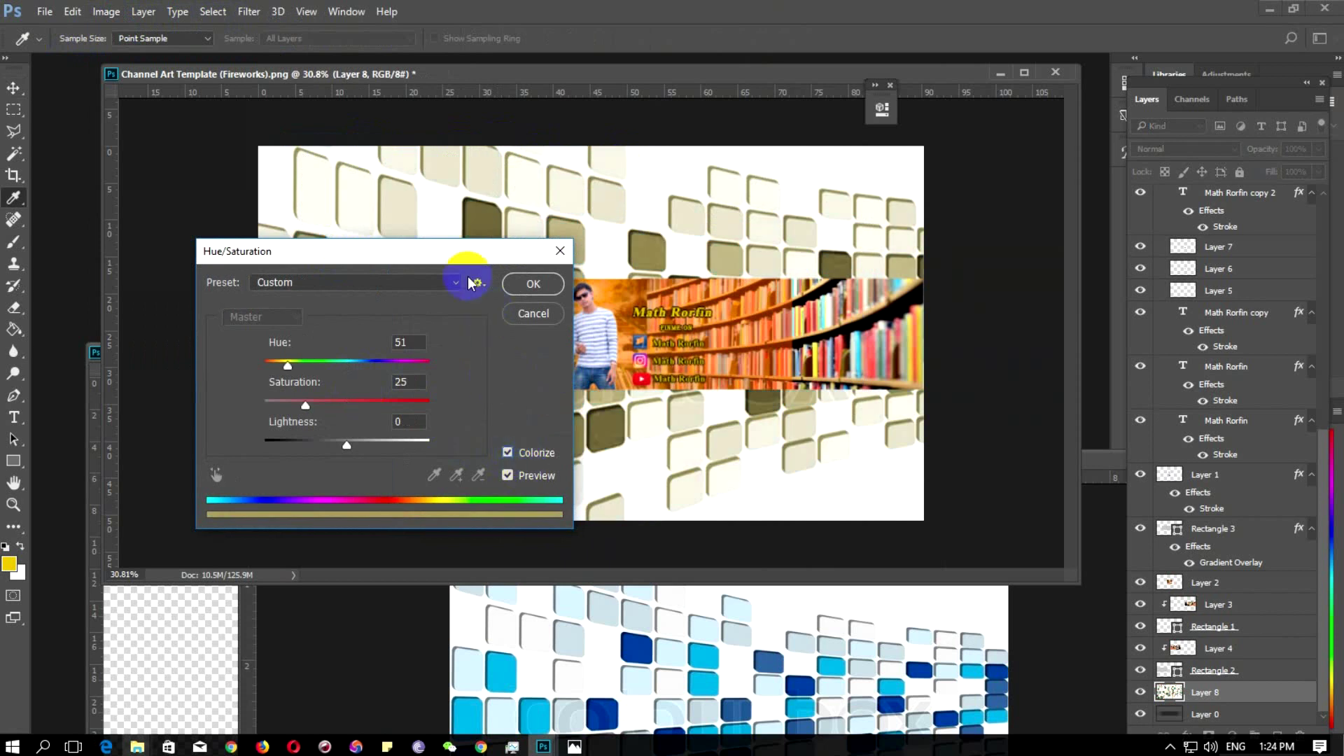
{"action": "left_click_drag", "start_coordinate": [462, 252], "coordinate": [368, 275]}
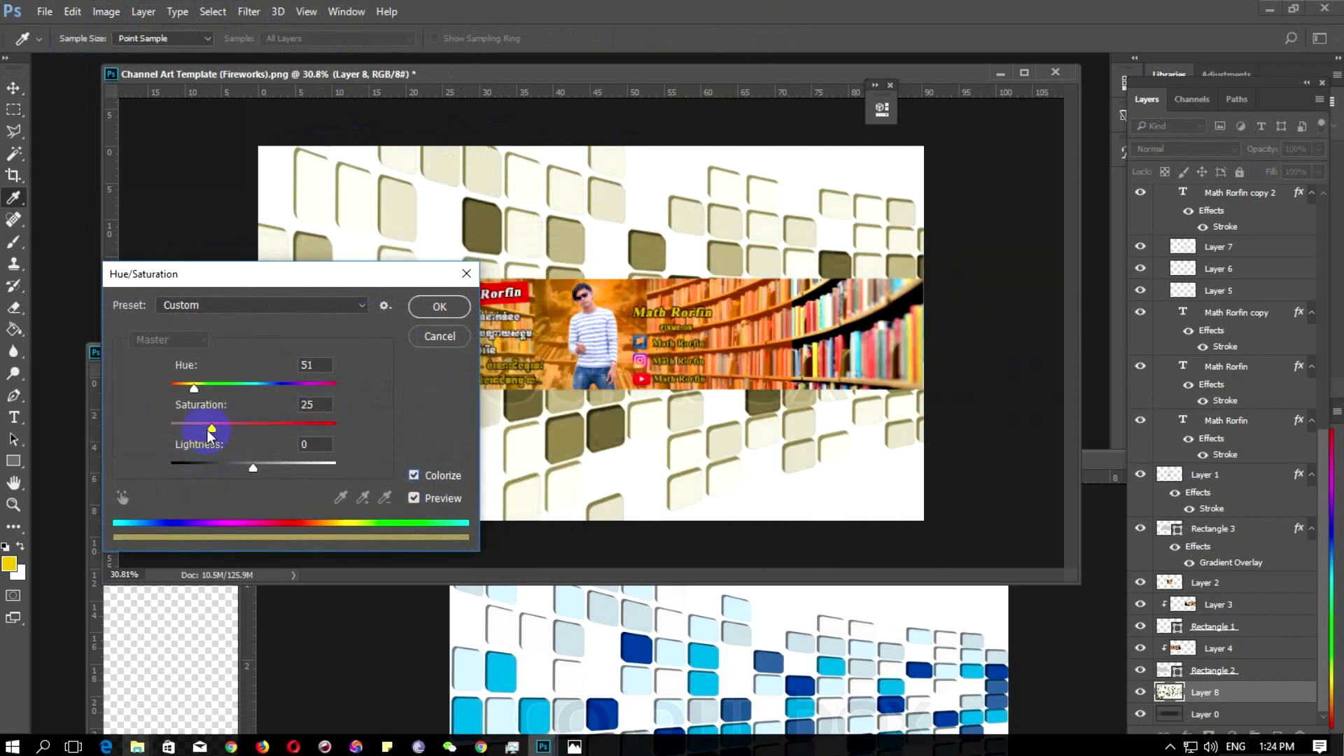
{"action": "left_click_drag", "start_coordinate": [210, 430], "coordinate": [263, 430]}
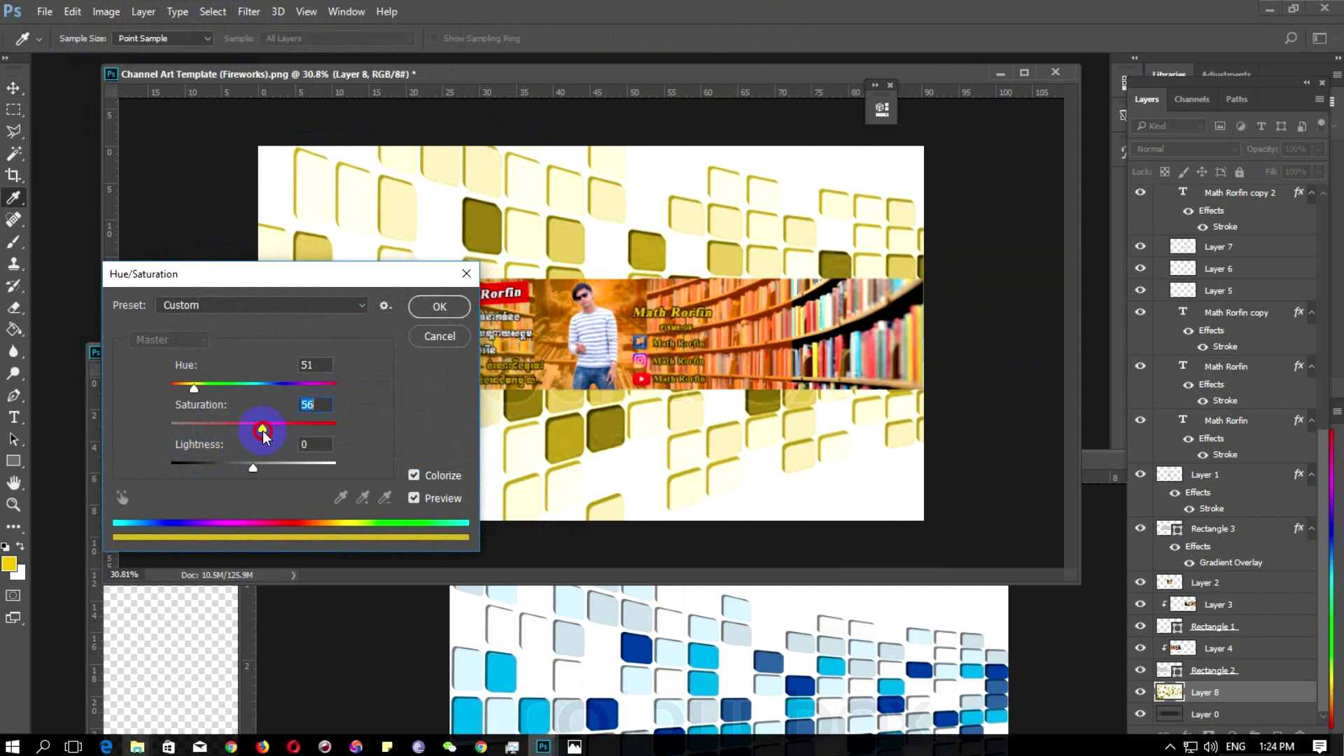
{"action": "mouse_move", "coordinate": [194, 387]}
{"action": "left_mouse_down"}
{"action": "mouse_move", "coordinate": [212, 390]}
{"action": "mouse_move", "coordinate": [190, 390]}
{"action": "left_mouse_up"}
{"action": "left_click_drag", "start_coordinate": [262, 427], "coordinate": [307, 430]}
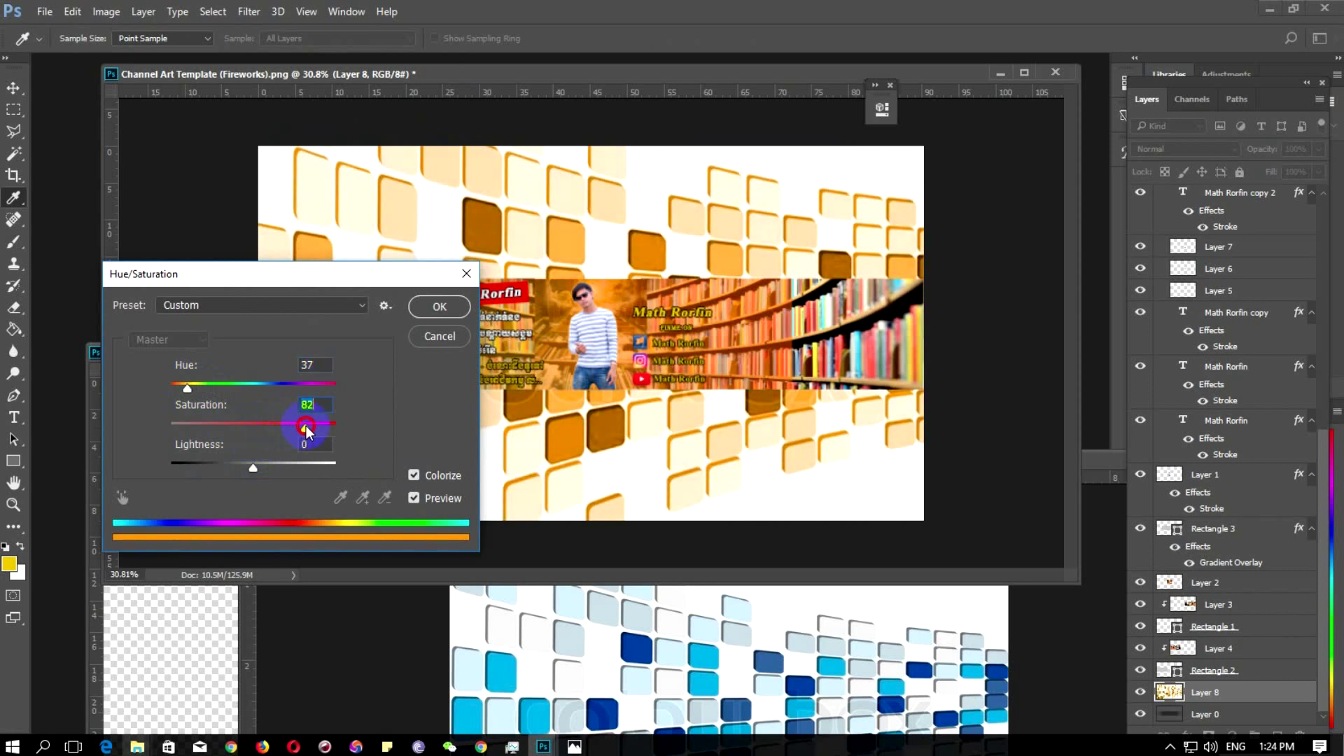
{"action": "mouse_move", "coordinate": [253, 469]}
{"action": "left_mouse_down"}
{"action": "mouse_move", "coordinate": [309, 469]}
{"action": "mouse_move", "coordinate": [237, 476]}
{"action": "left_mouse_up"}
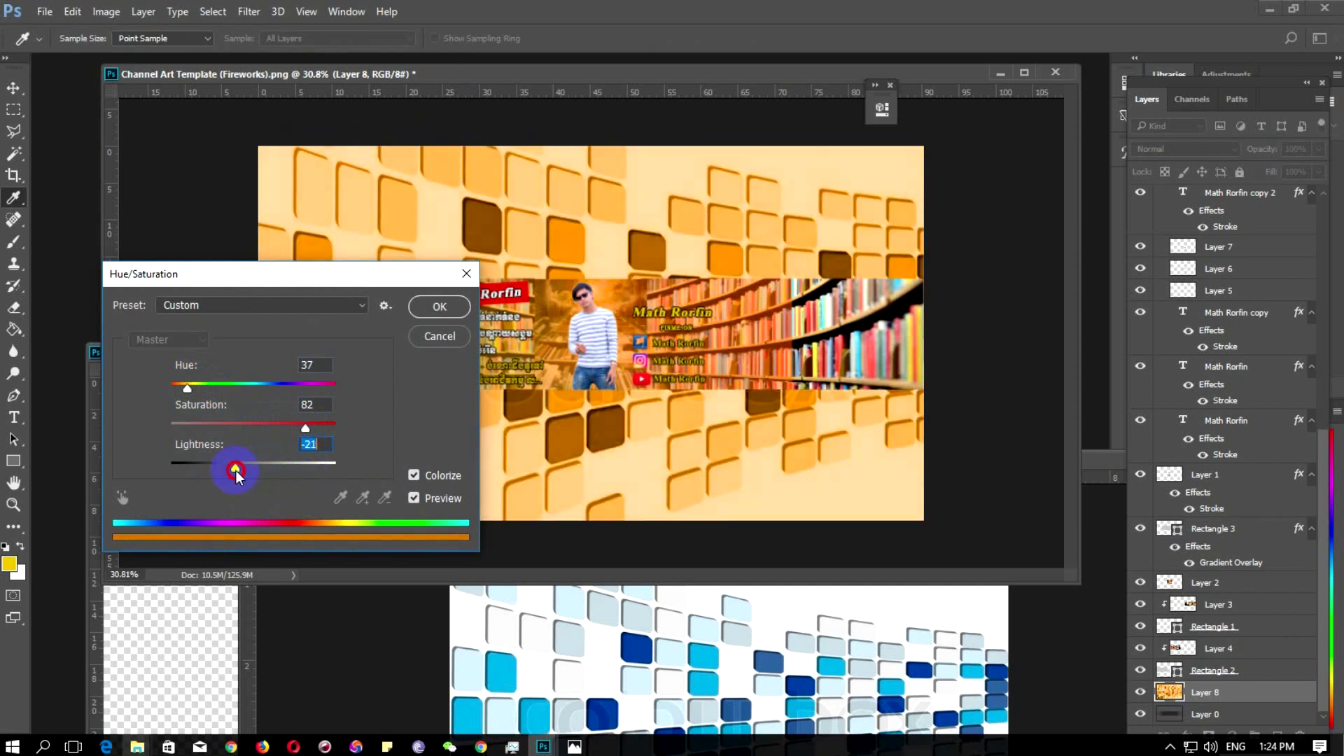
{"action": "mouse_move", "coordinate": [309, 273]}
{"action": "left_mouse_down"}
{"action": "mouse_move", "coordinate": [390, 490]}
{"action": "mouse_move", "coordinate": [294, 218]}
{"action": "mouse_move", "coordinate": [213, 168]}
{"action": "mouse_move", "coordinate": [288, 303]}
{"action": "mouse_move", "coordinate": [319, 180]}
{"action": "mouse_move", "coordinate": [355, 233]}
{"action": "left_mouse_up"}
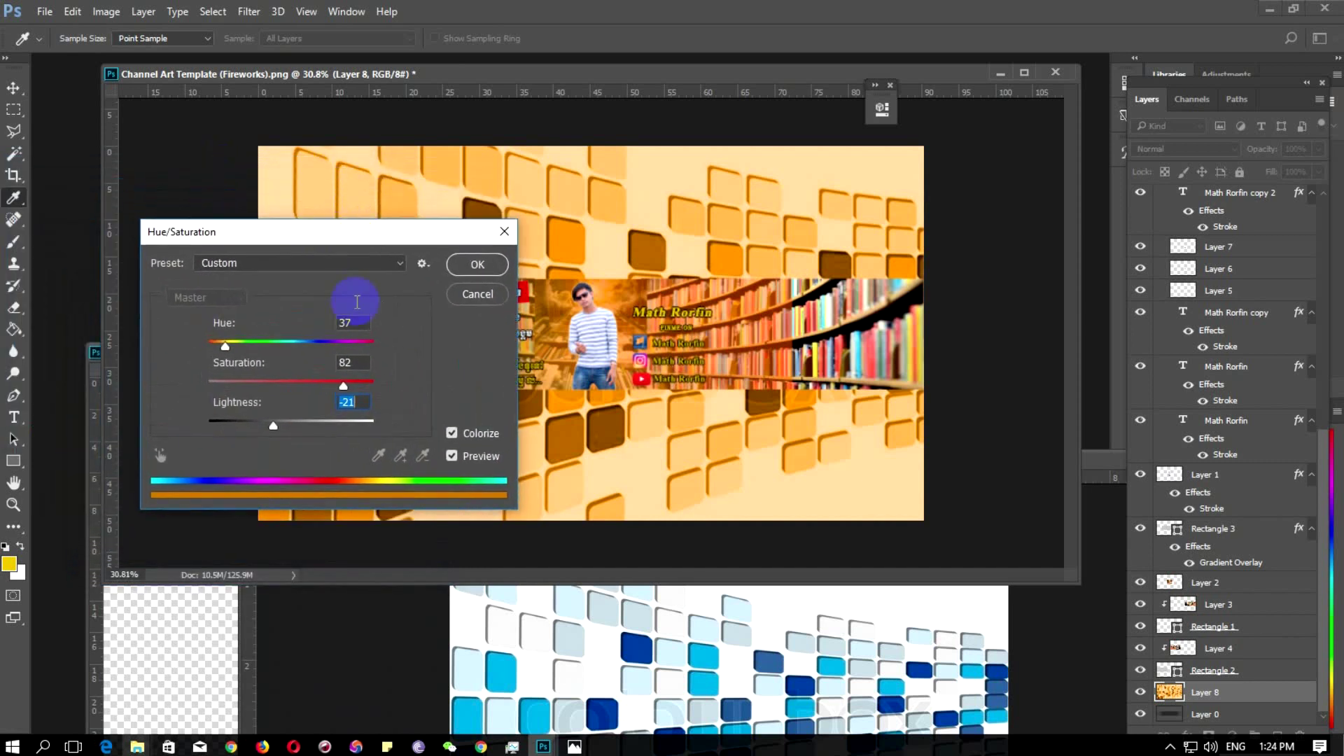
{"action": "left_click_drag", "start_coordinate": [271, 431], "coordinate": [263, 428]}
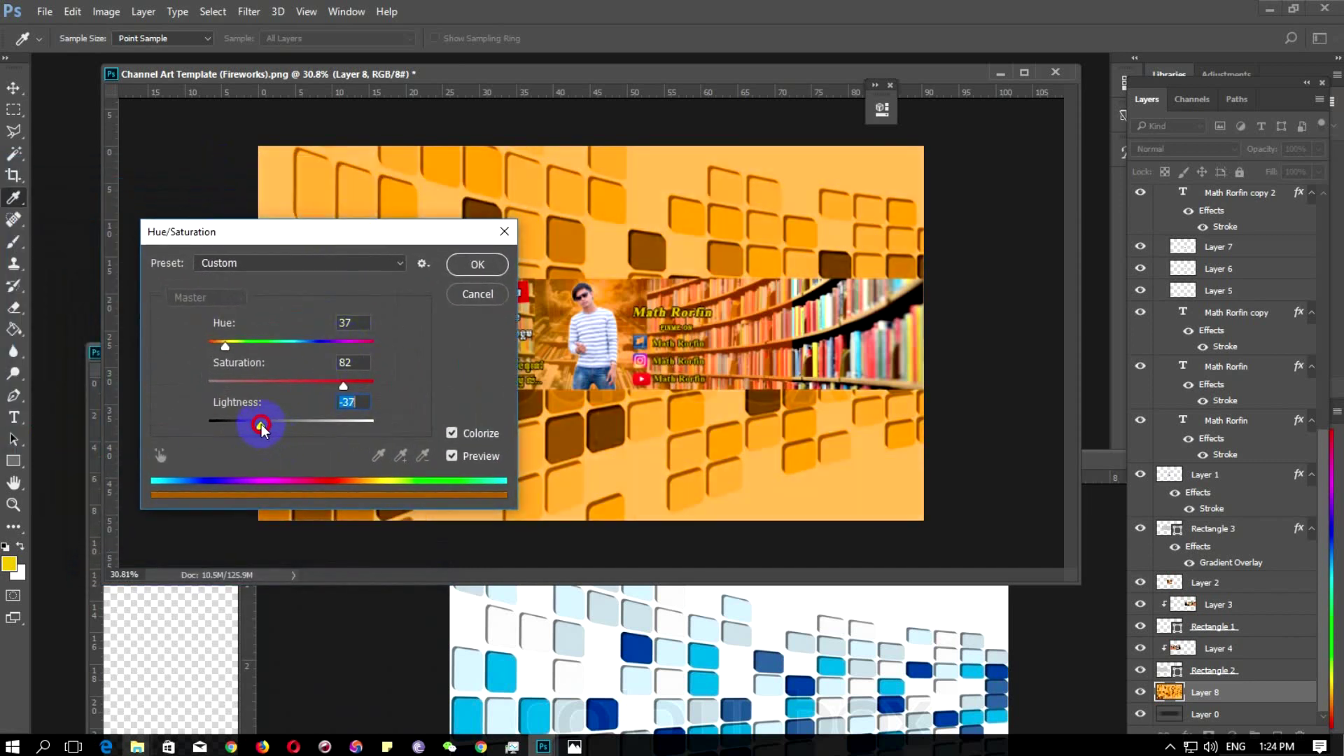
{"action": "mouse_move", "coordinate": [315, 225]}
{"action": "left_mouse_down"}
{"action": "mouse_move", "coordinate": [347, 459]}
{"action": "mouse_move", "coordinate": [352, 268]}
{"action": "left_mouse_up"}
{"action": "left_click", "coordinate": [515, 338]}
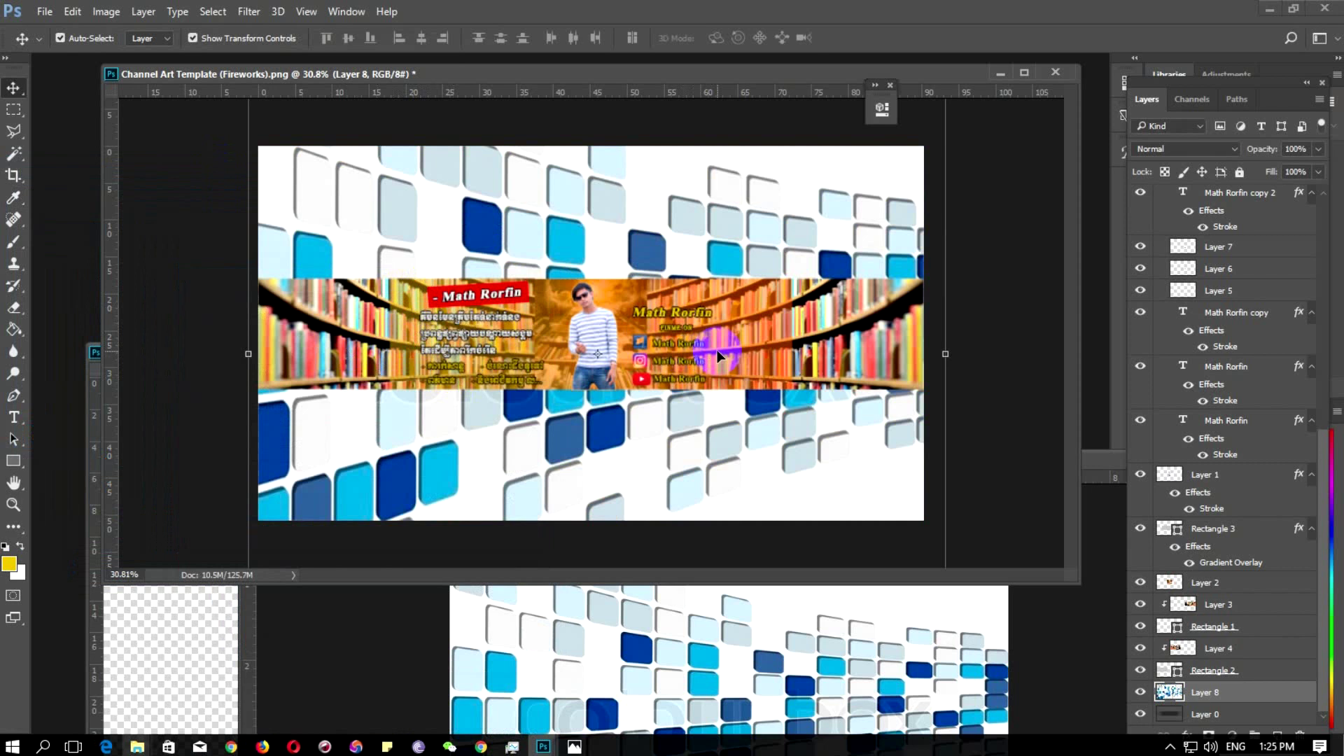
Zoom in and out over the unchanged blue-and-white tile banner, then deselect Layer 8
{"action": "left_click", "coordinate": [758, 272]}
{"action": "left_click", "coordinate": [435, 189]}
{"action": "scroll", "coordinate": [480, 420], "scroll_direction": "down", "scroll_amount": 3}
{"action": "scroll", "coordinate": [490, 411], "scroll_direction": "up", "scroll_amount": 2}
{"action": "scroll", "coordinate": [488, 403], "scroll_direction": "up", "scroll_amount": 2}
{"action": "scroll", "coordinate": [486, 394], "scroll_direction": "up", "scroll_amount": 2}
{"action": "scroll", "coordinate": [489, 395], "scroll_direction": "up", "scroll_amount": 2}
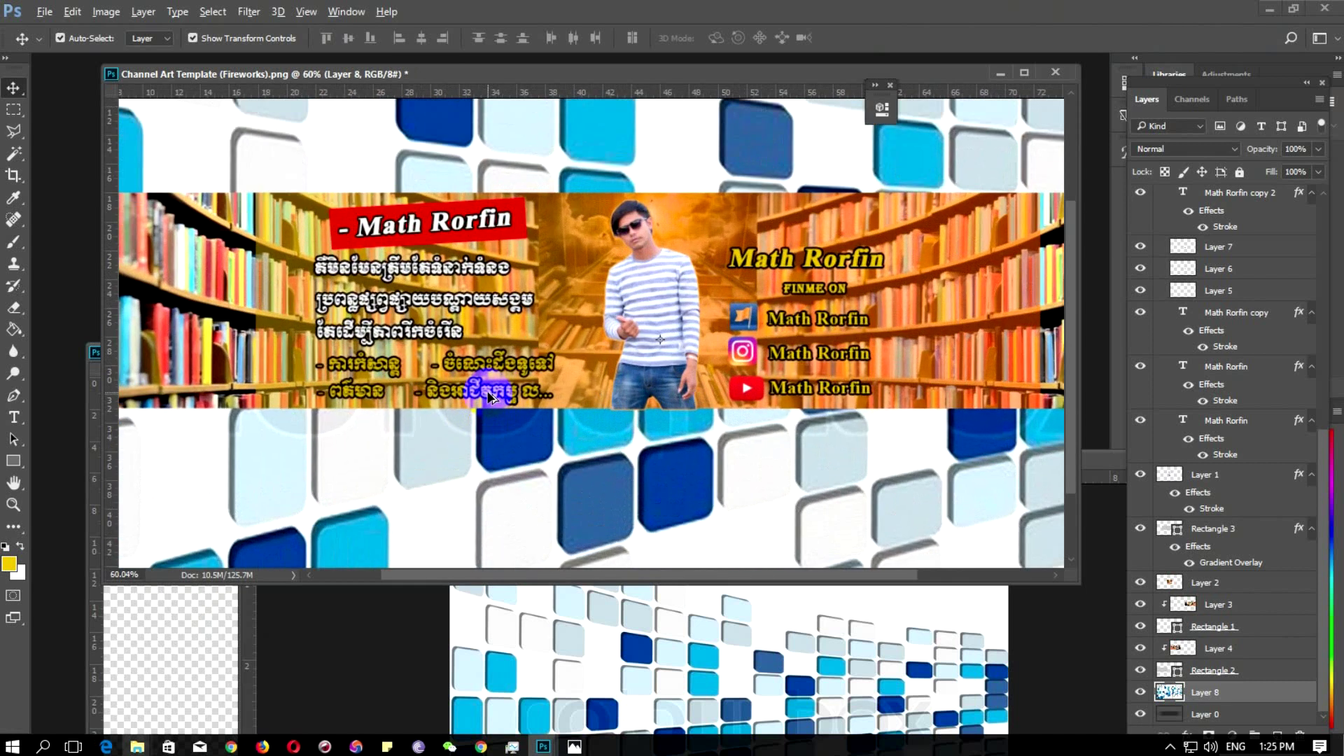
{"action": "scroll", "coordinate": [490, 398], "scroll_direction": "up", "scroll_amount": 1}
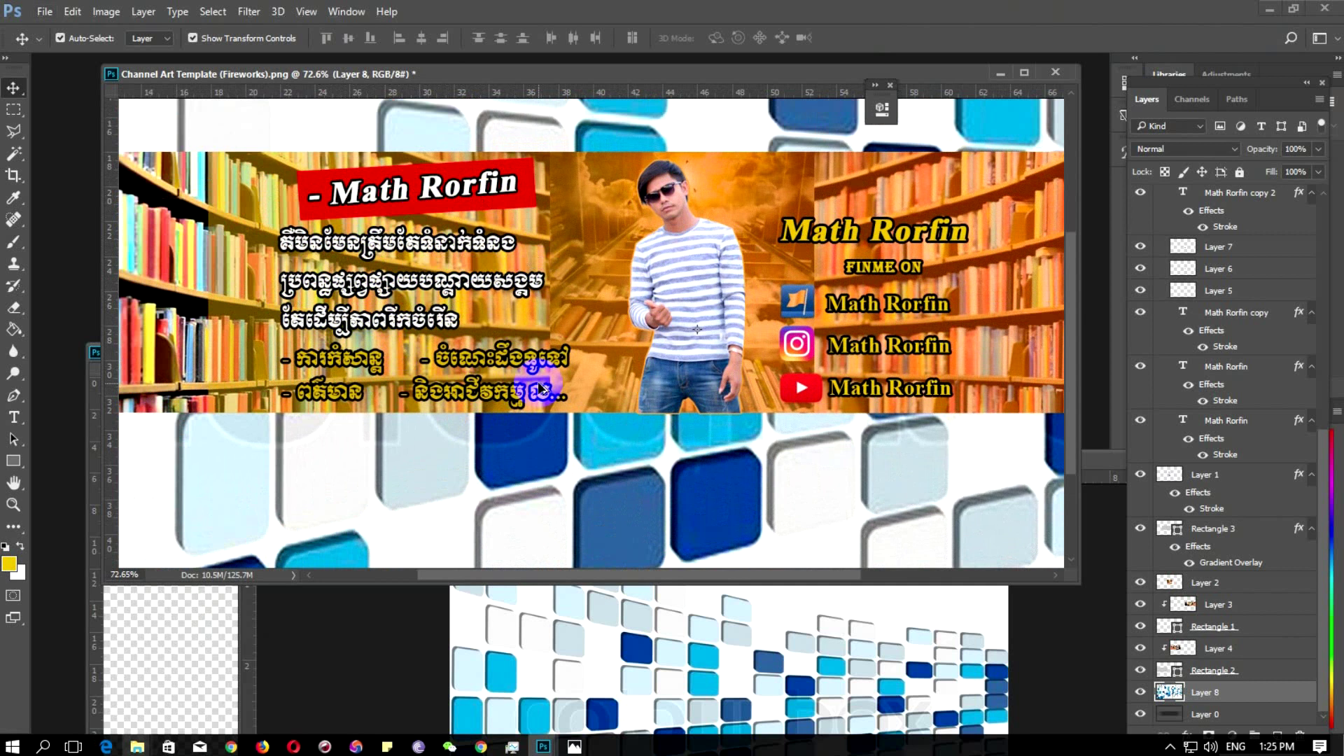
{"action": "scroll", "coordinate": [539, 387], "scroll_direction": "down", "scroll_amount": 2}
{"action": "scroll", "coordinate": [539, 387], "scroll_direction": "down", "scroll_amount": 1}
{"action": "scroll", "coordinate": [539, 387], "scroll_direction": "down", "scroll_amount": 2}
{"action": "scroll", "coordinate": [539, 387], "scroll_direction": "down", "scroll_amount": 1}
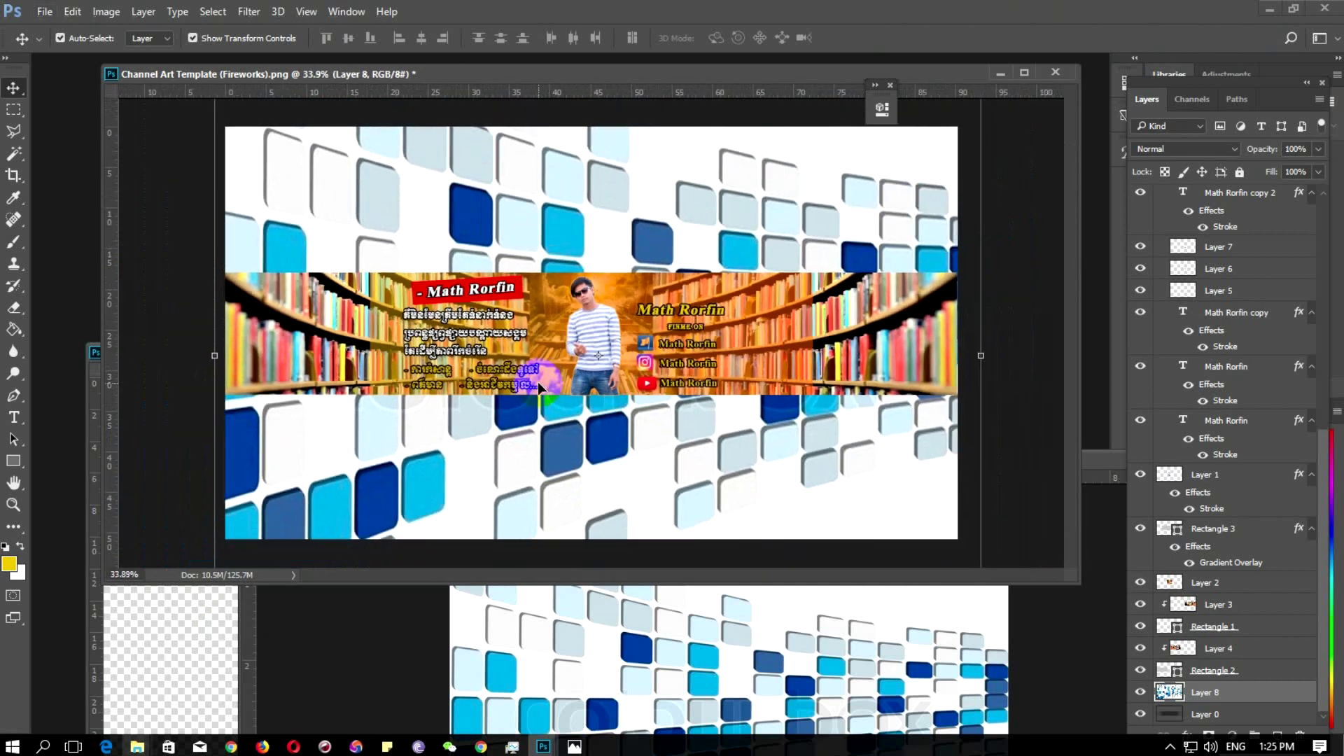
{"action": "scroll", "coordinate": [586, 341], "scroll_direction": "down", "scroll_amount": 1}
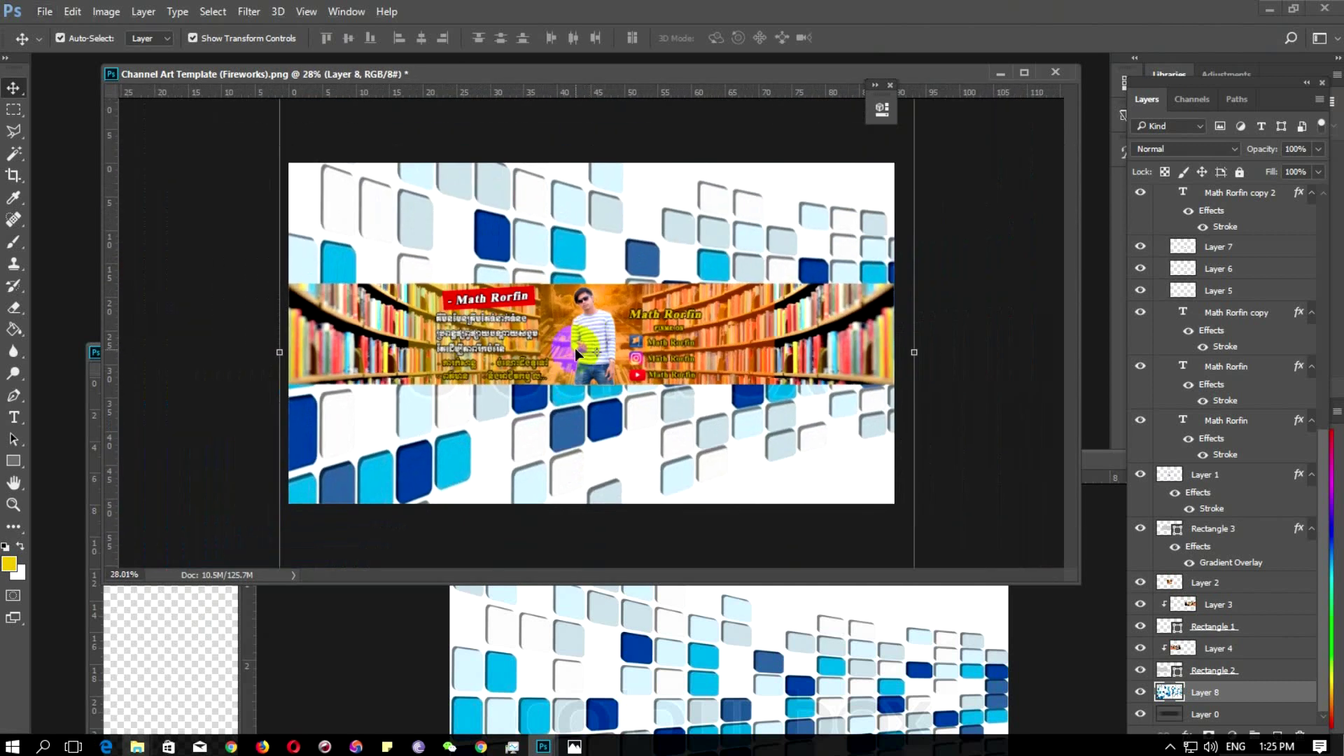
{"action": "scroll", "coordinate": [574, 350], "scroll_direction": "up", "scroll_amount": 1}
{"action": "scroll", "coordinate": [574, 347], "scroll_direction": "down", "scroll_amount": 2}
{"action": "scroll", "coordinate": [574, 347], "scroll_direction": "down", "scroll_amount": 1}
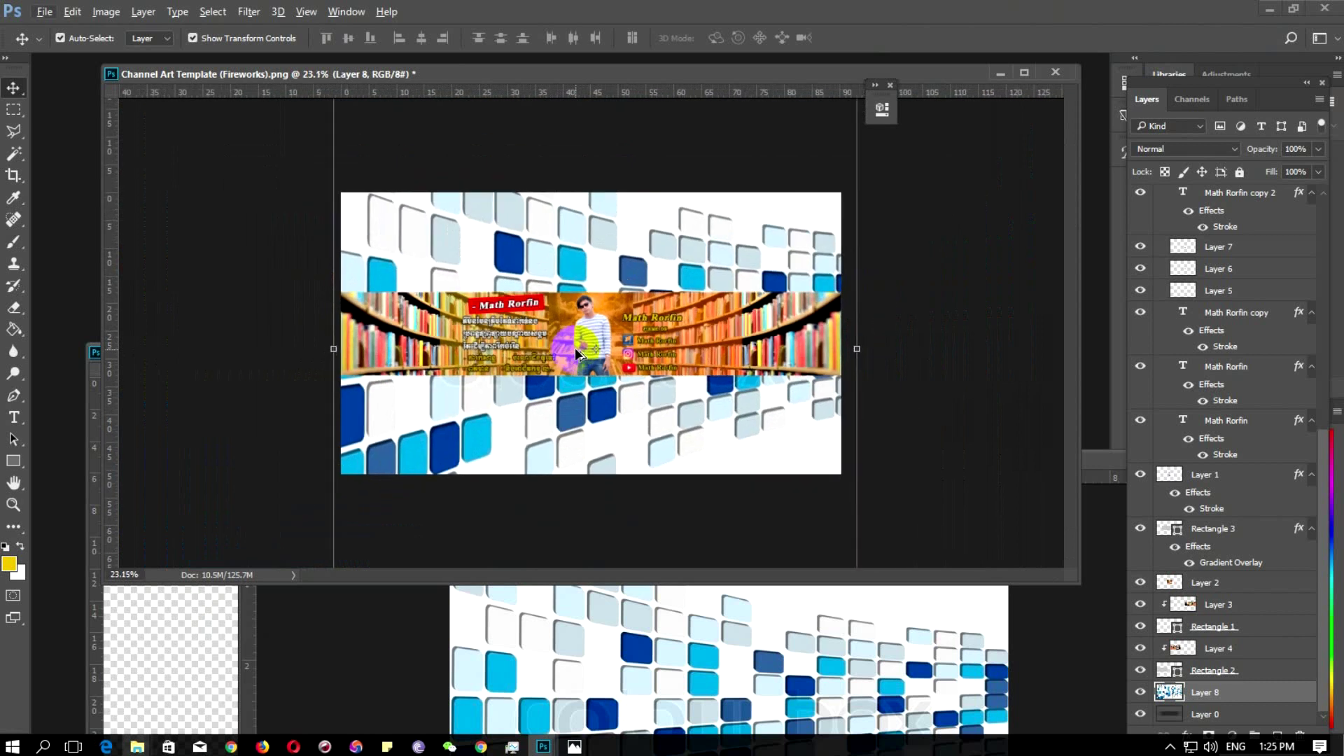
{"action": "left_click", "coordinate": [560, 181]}
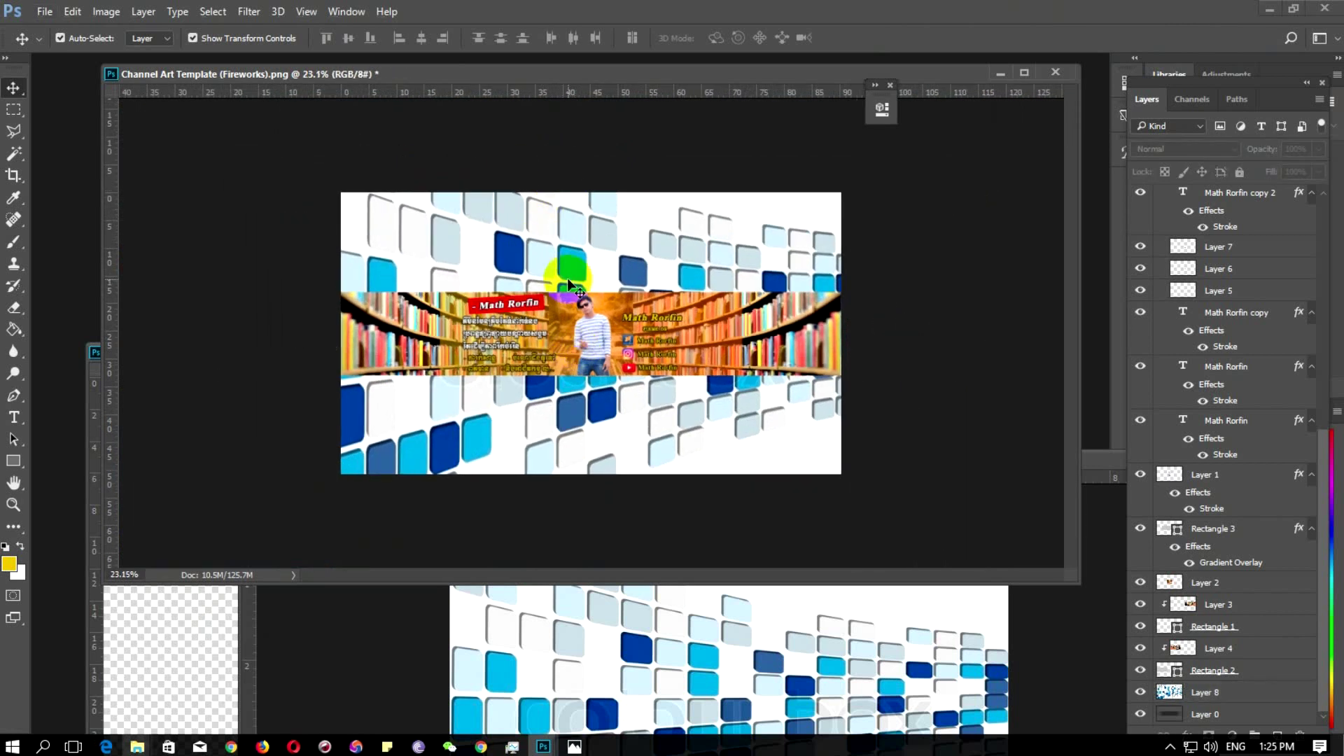
Save the banner as TIFF named 'Channel Art Template (Fireworks)-002'
{"action": "left_click", "coordinate": [45, 12]}
{"action": "left_click", "coordinate": [72, 187]}
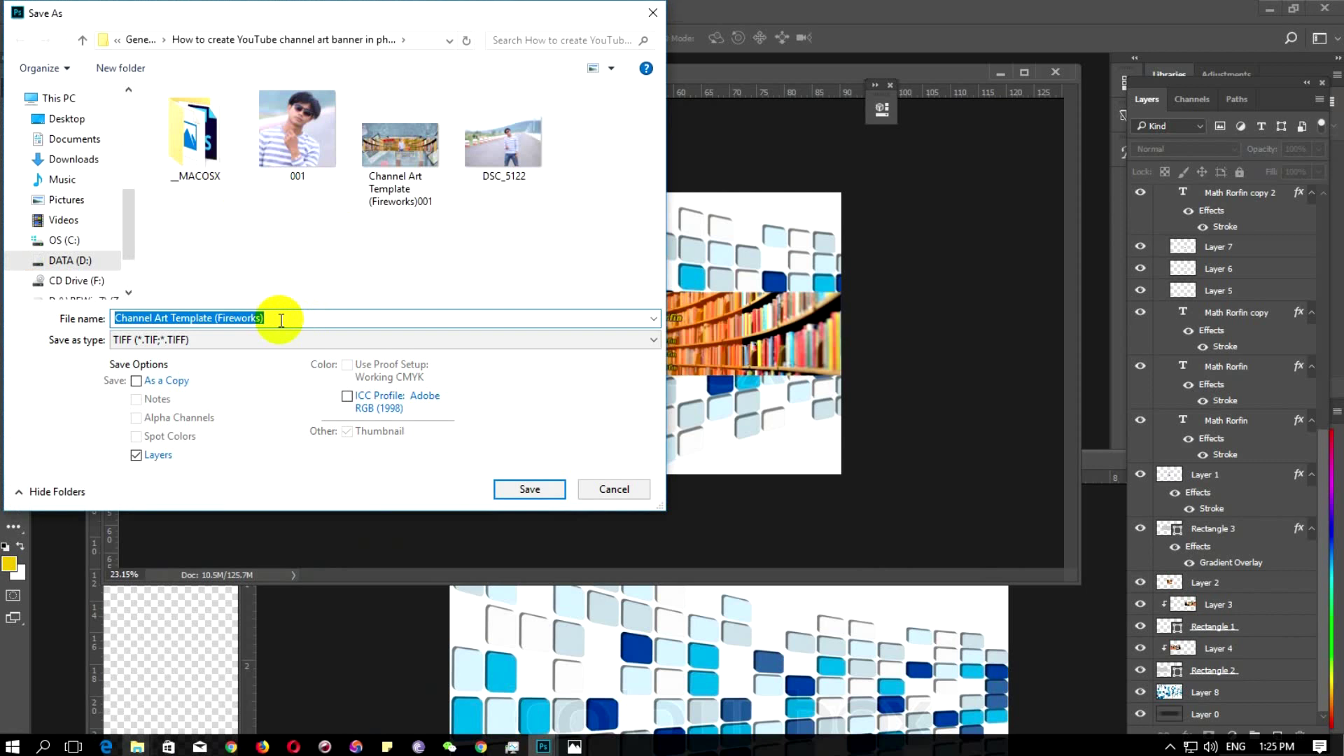
{"action": "left_click", "coordinate": [282, 321]}
{"action": "type", "text": "-002"}
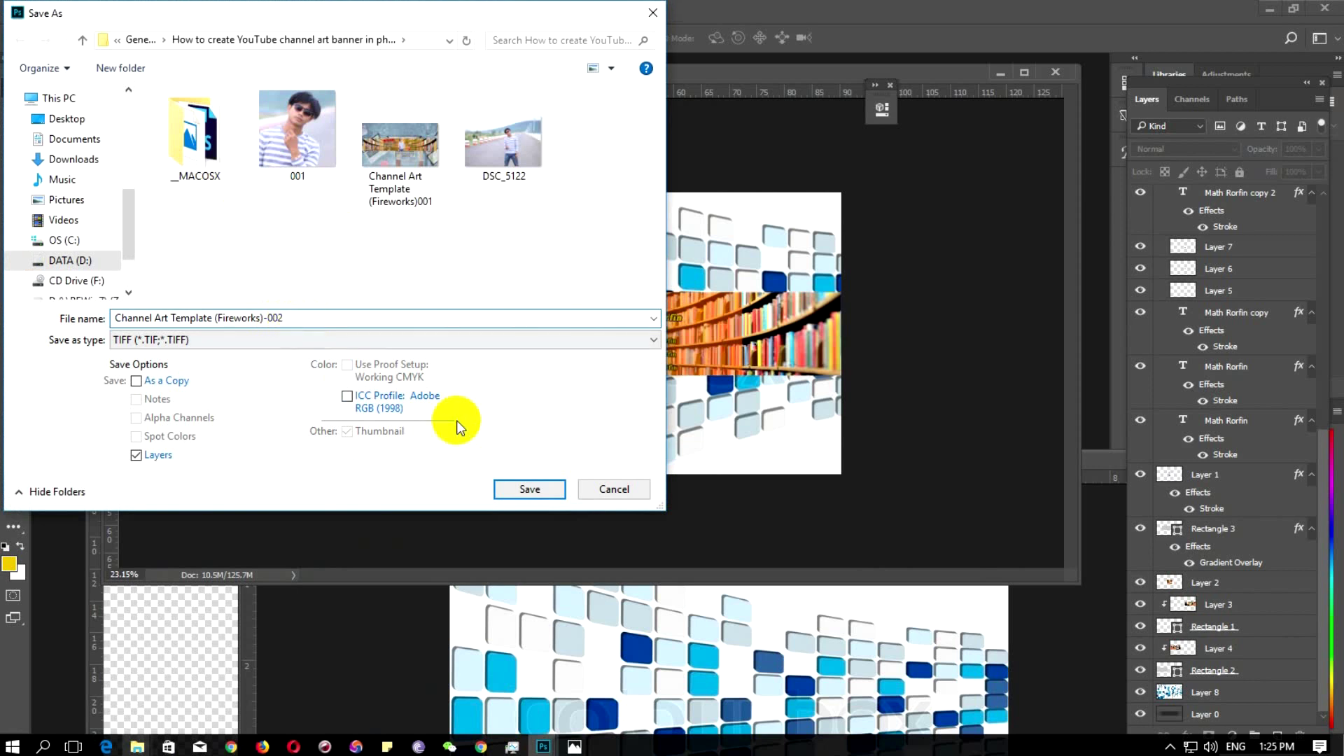
{"action": "left_click", "coordinate": [524, 493]}
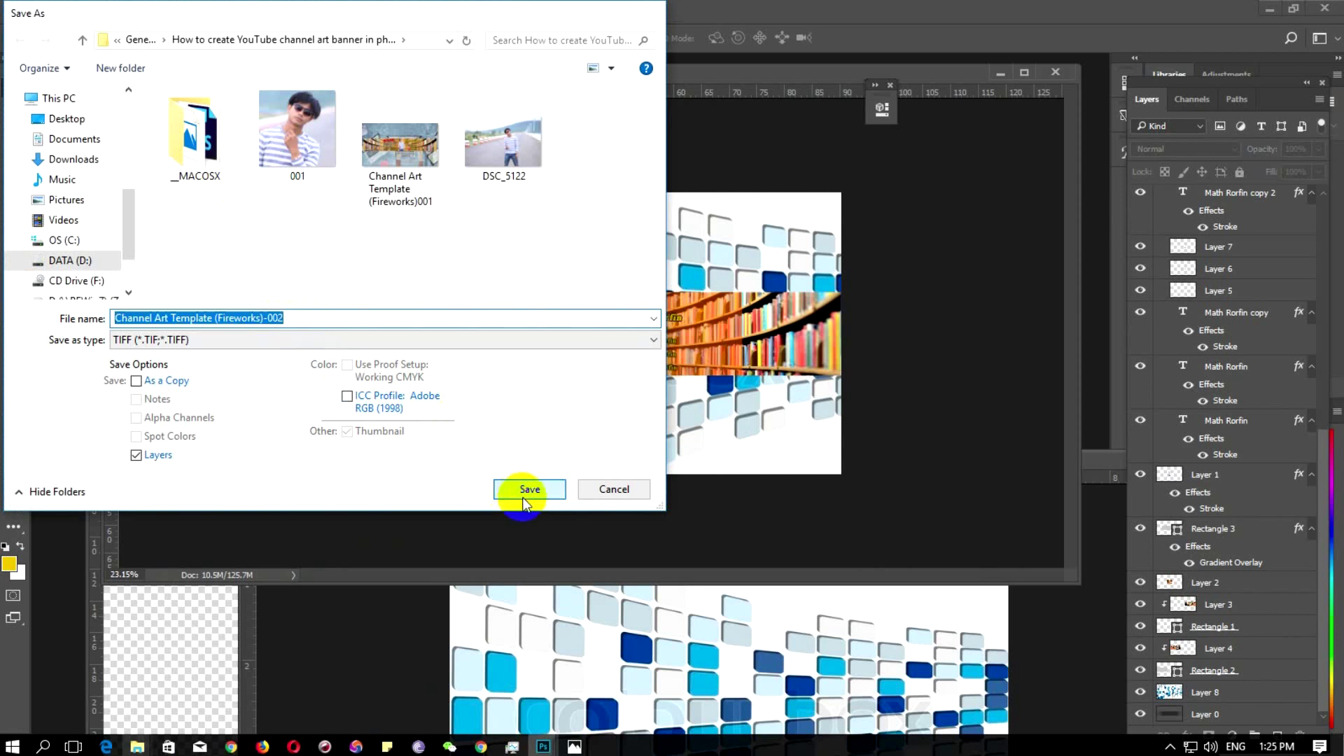
{"action": "left_click", "coordinate": [876, 199]}
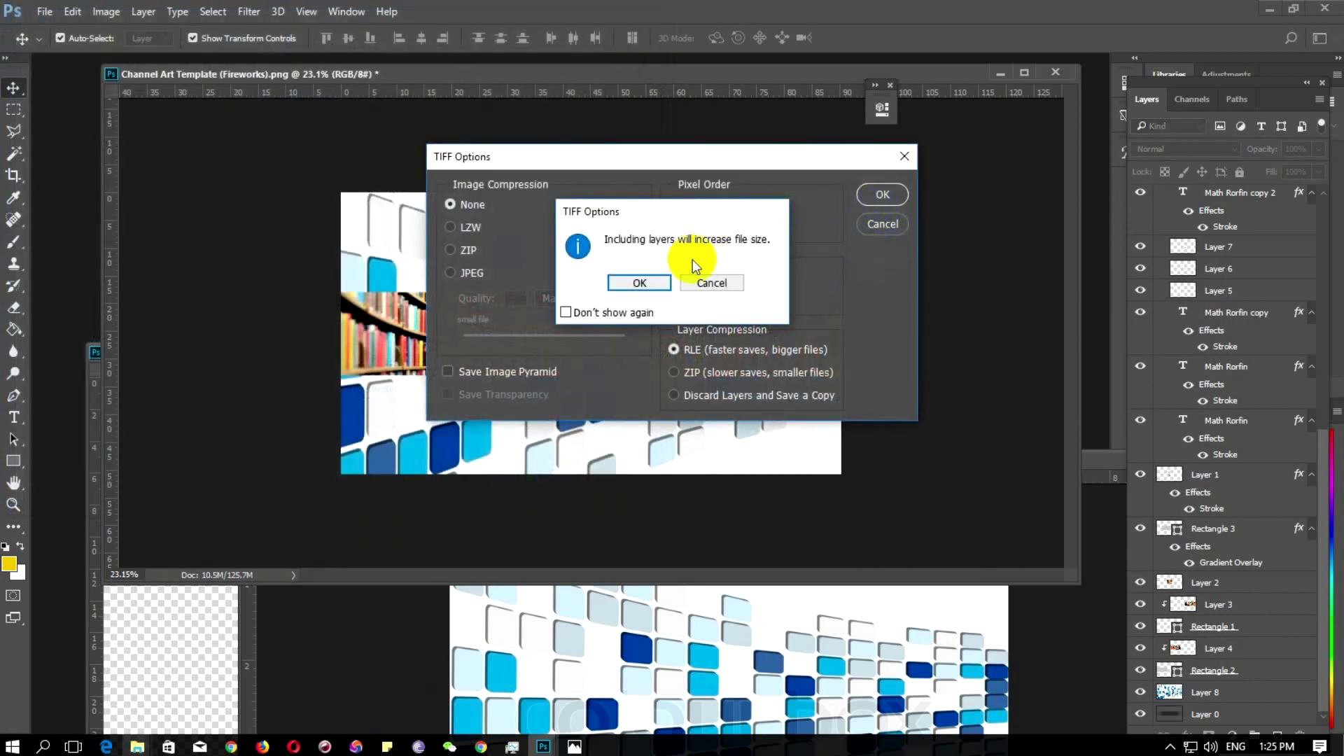
{"action": "left_click", "coordinate": [638, 278]}
Save a JPEG copy of the banner at quality 12 (Maximum)
{"action": "left_click", "coordinate": [44, 11]}
{"action": "left_click", "coordinate": [77, 197]}
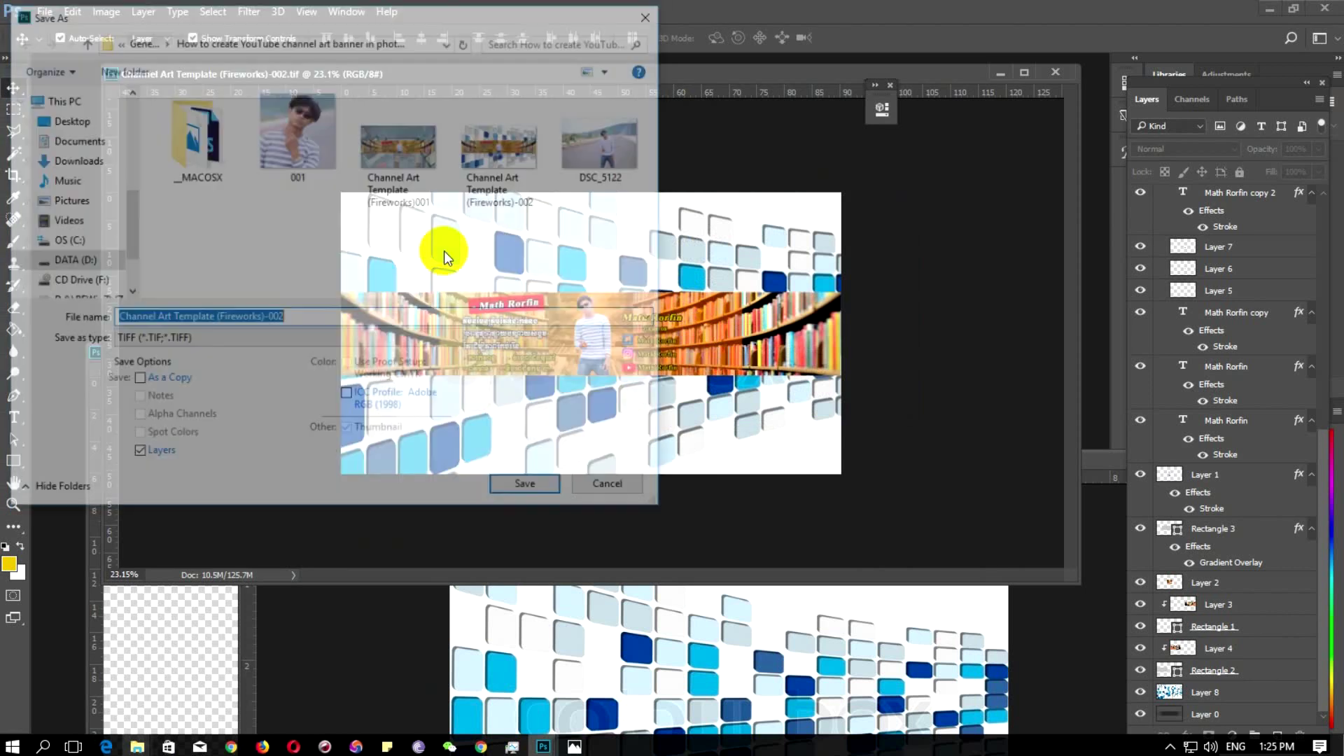
{"action": "left_click", "coordinate": [308, 342]}
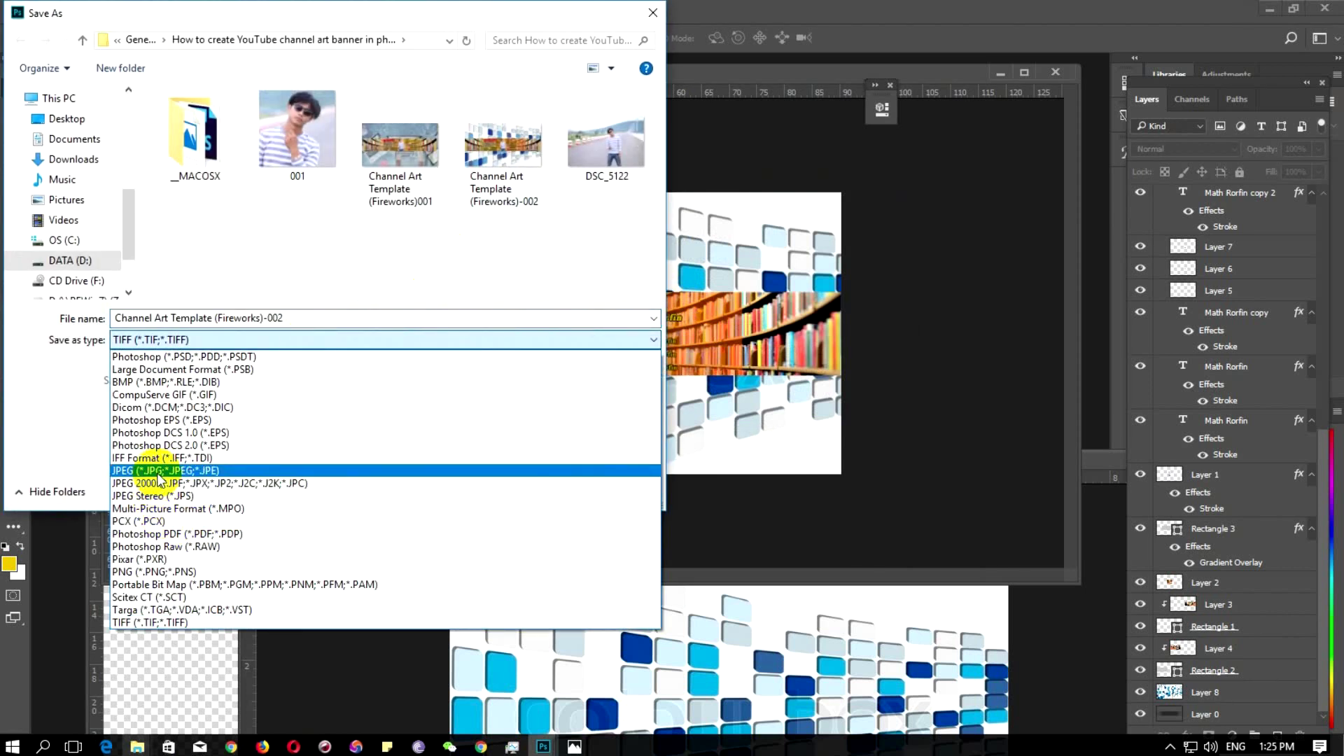
{"action": "left_click", "coordinate": [151, 471]}
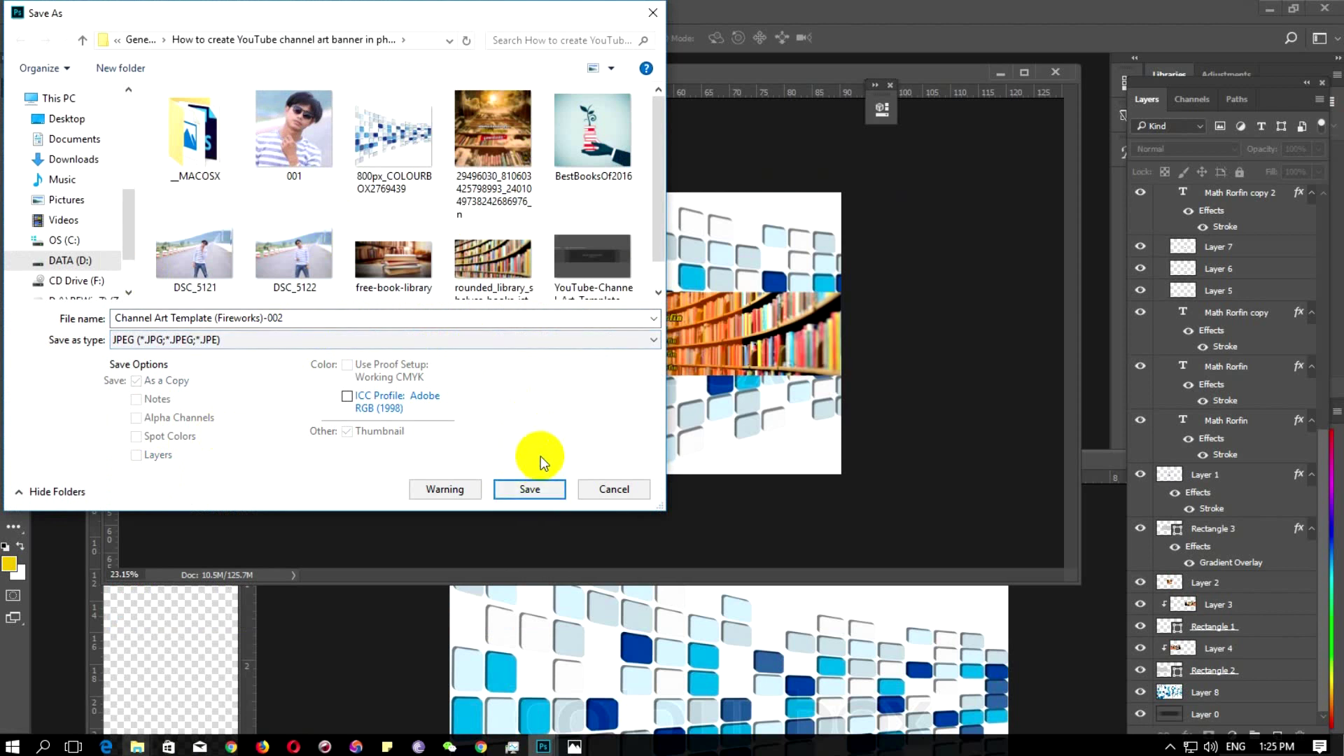
{"action": "left_click", "coordinate": [536, 489]}
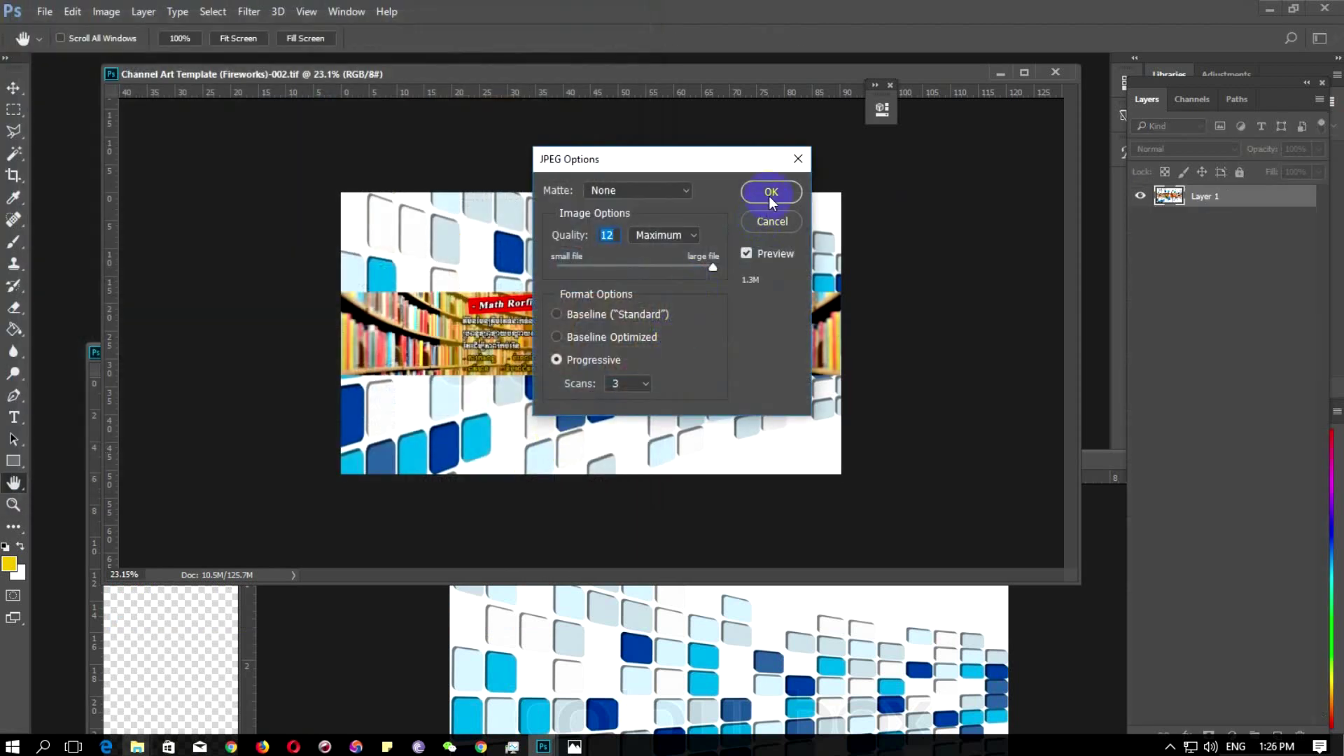
{"action": "left_click", "coordinate": [782, 192]}
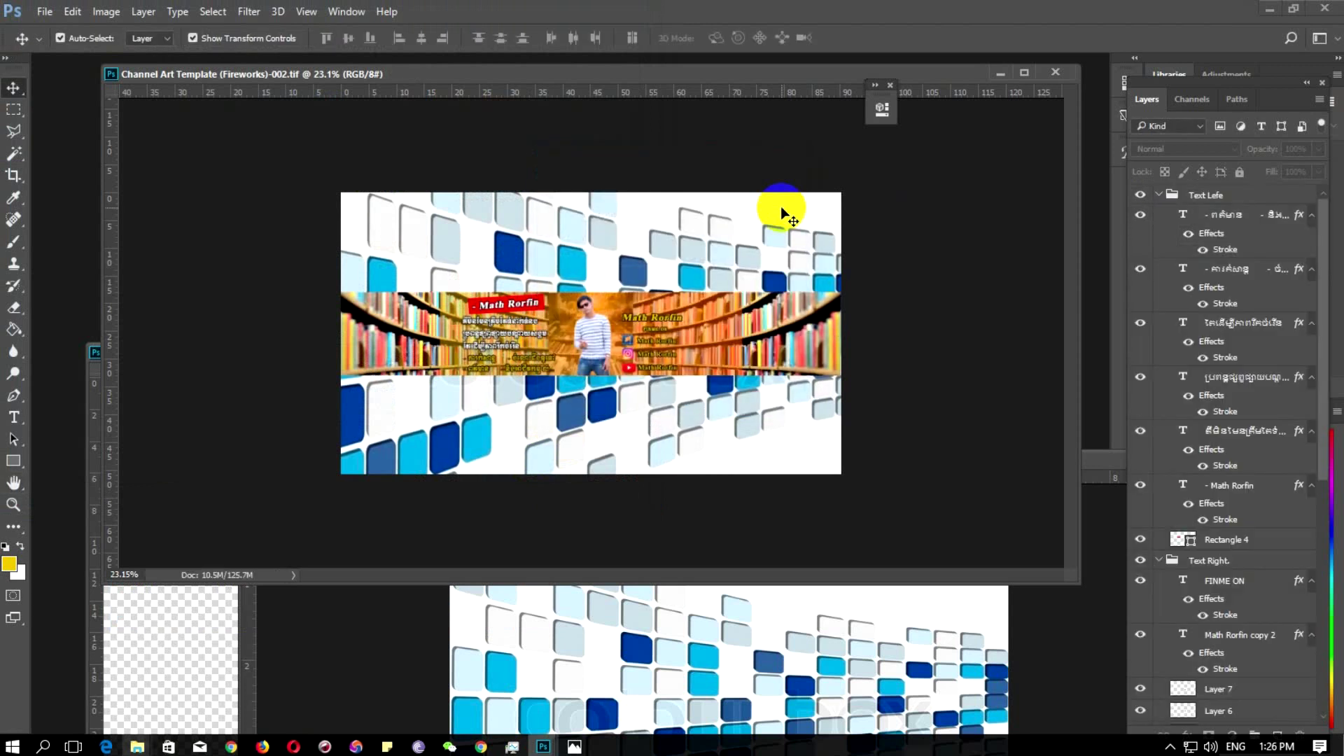
Open 'Channel Art Template (Fireworks)-002.jpg' from the tutorial folder in File Explorer
{"action": "left_click", "coordinate": [123, 682]}
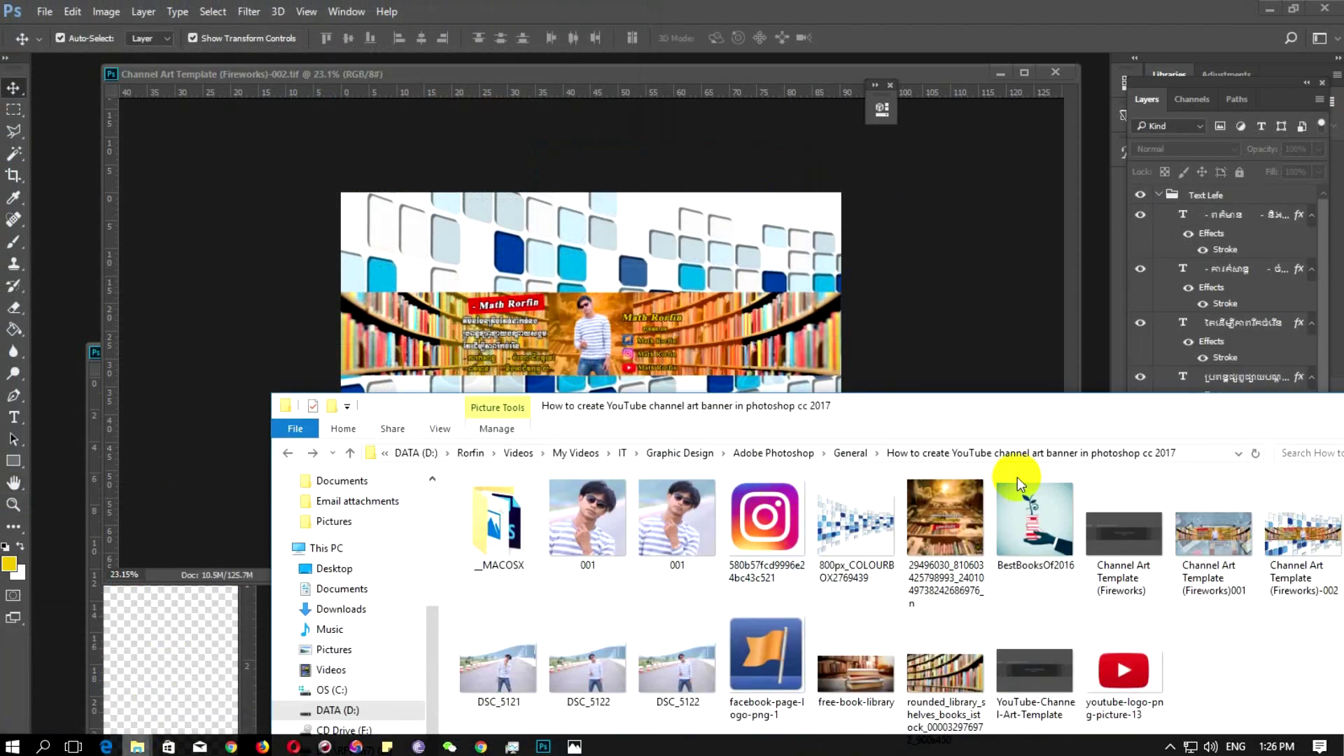
{"action": "left_click_drag", "start_coordinate": [1072, 427], "coordinate": [910, 322]}
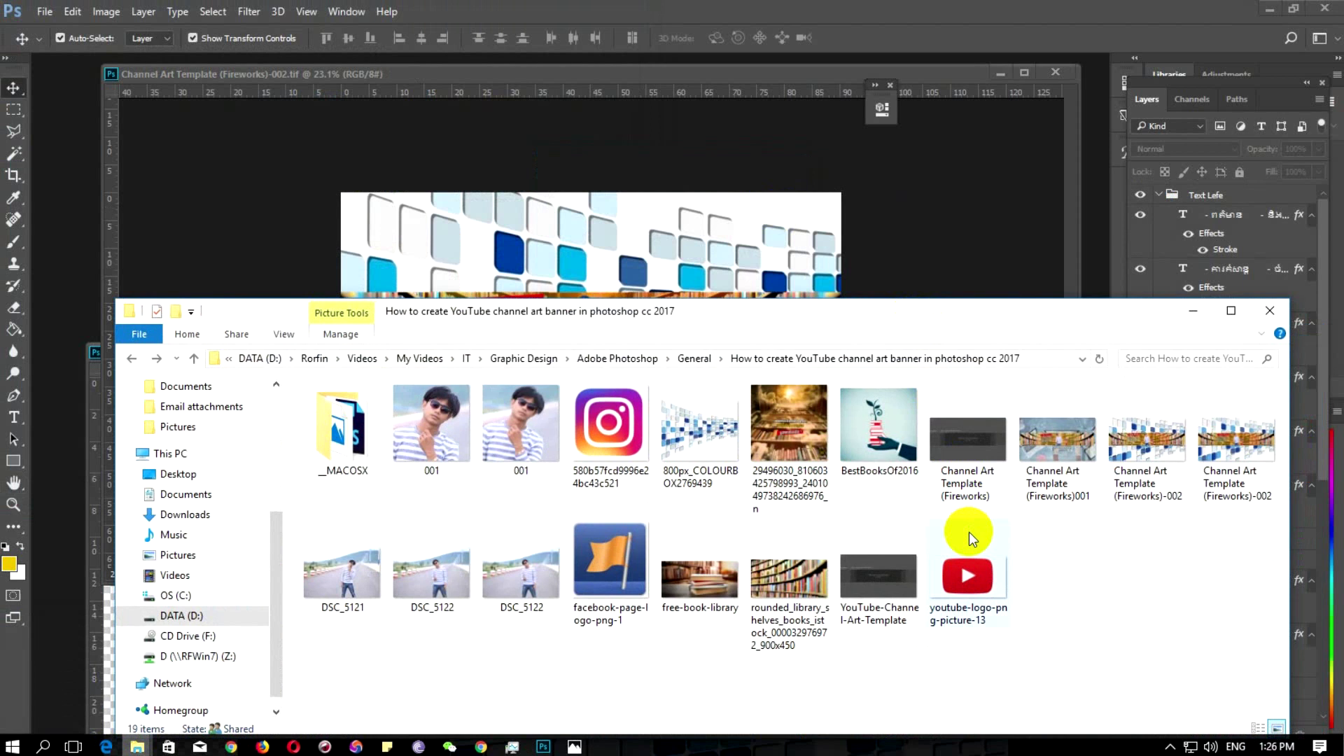
{"action": "left_click_drag", "start_coordinate": [1159, 451], "coordinate": [1332, 100]}
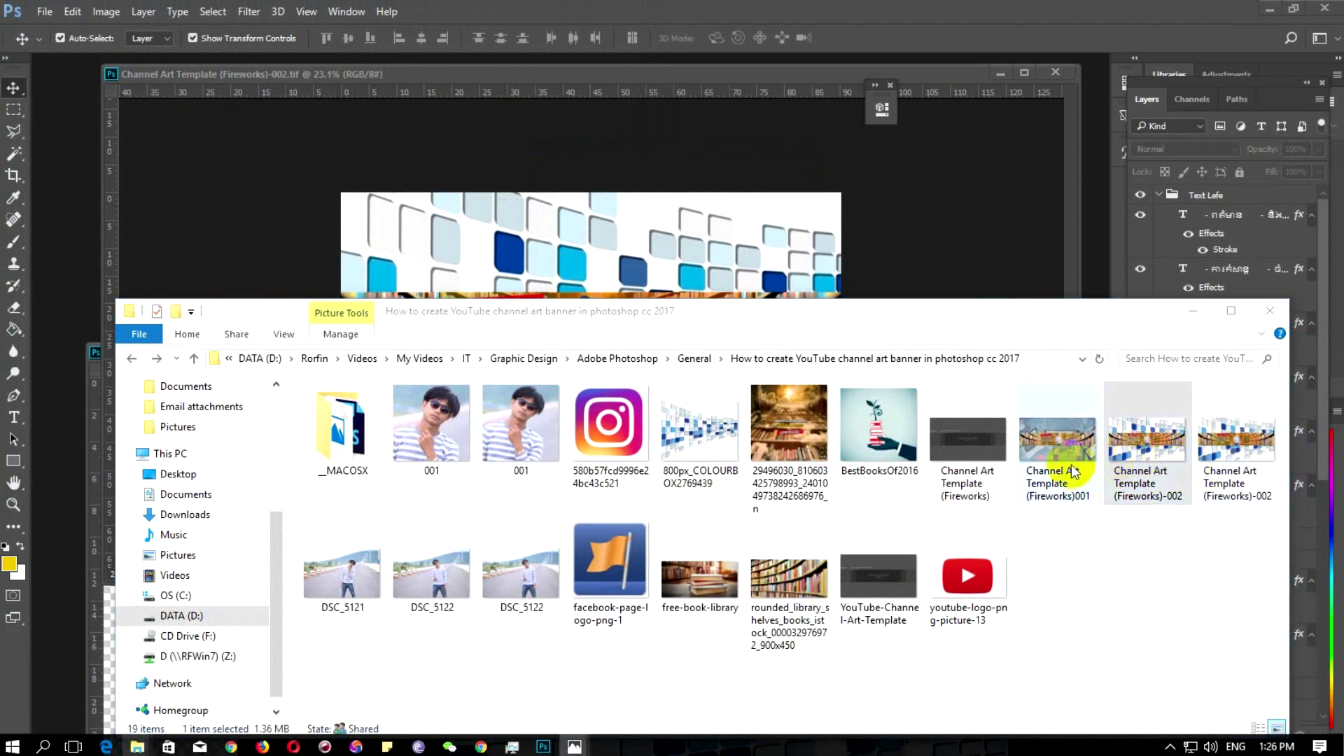
{"action": "key", "text": "Return"}
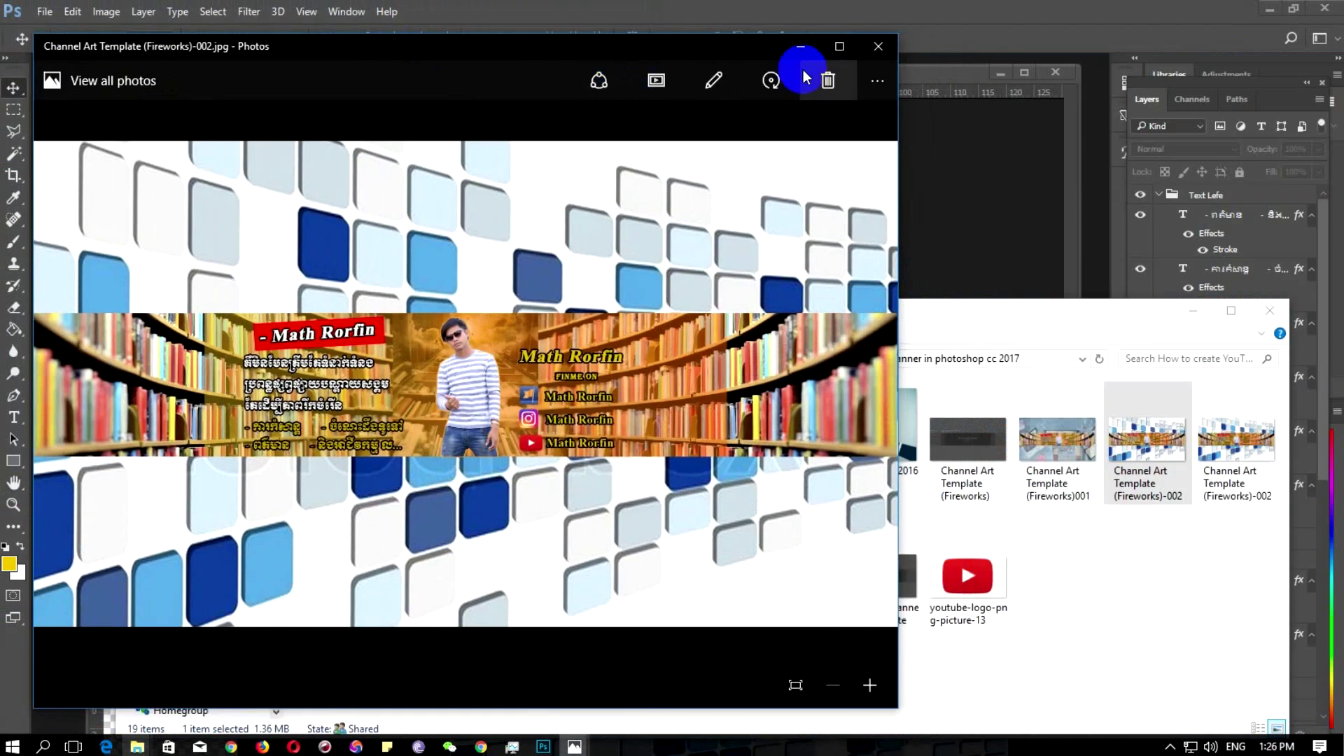
View the exported banner maximized in Windows Photos, then close the viewer
{"action": "left_click", "coordinate": [837, 49]}
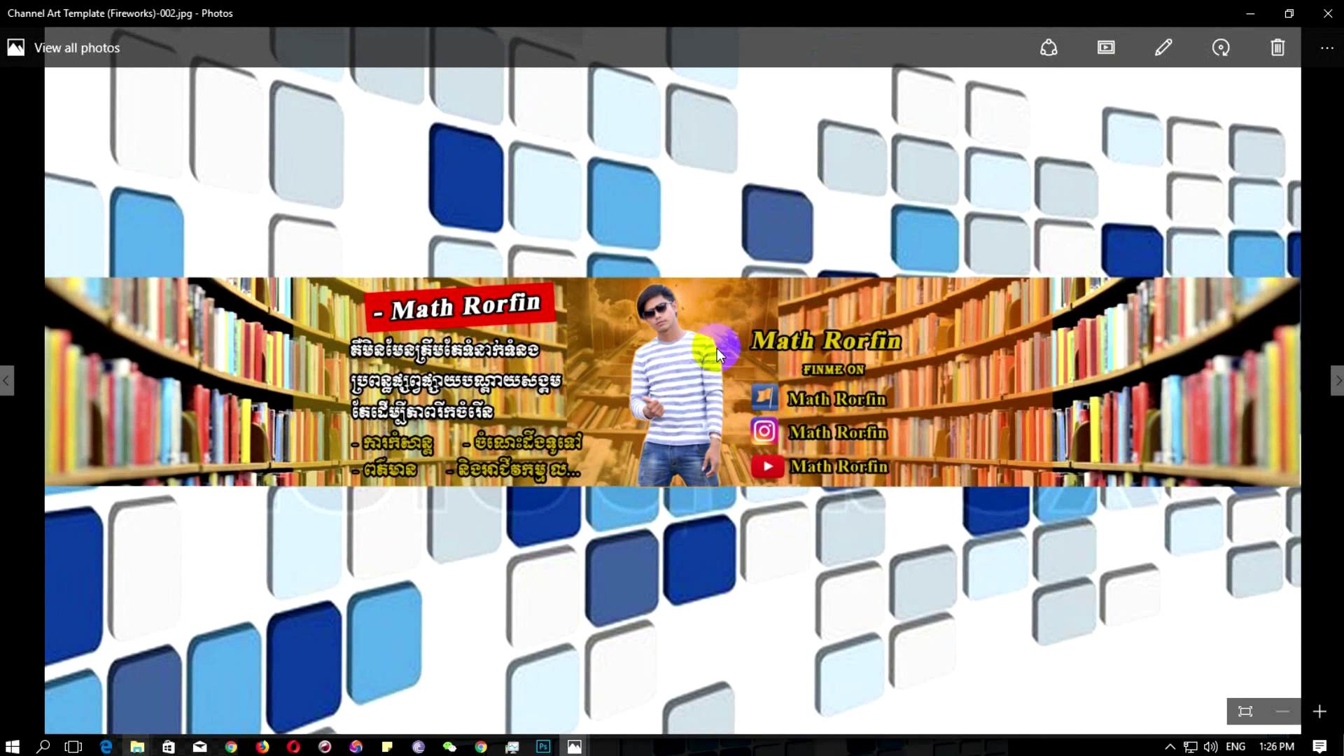
{"action": "left_click", "coordinate": [1330, 14]}
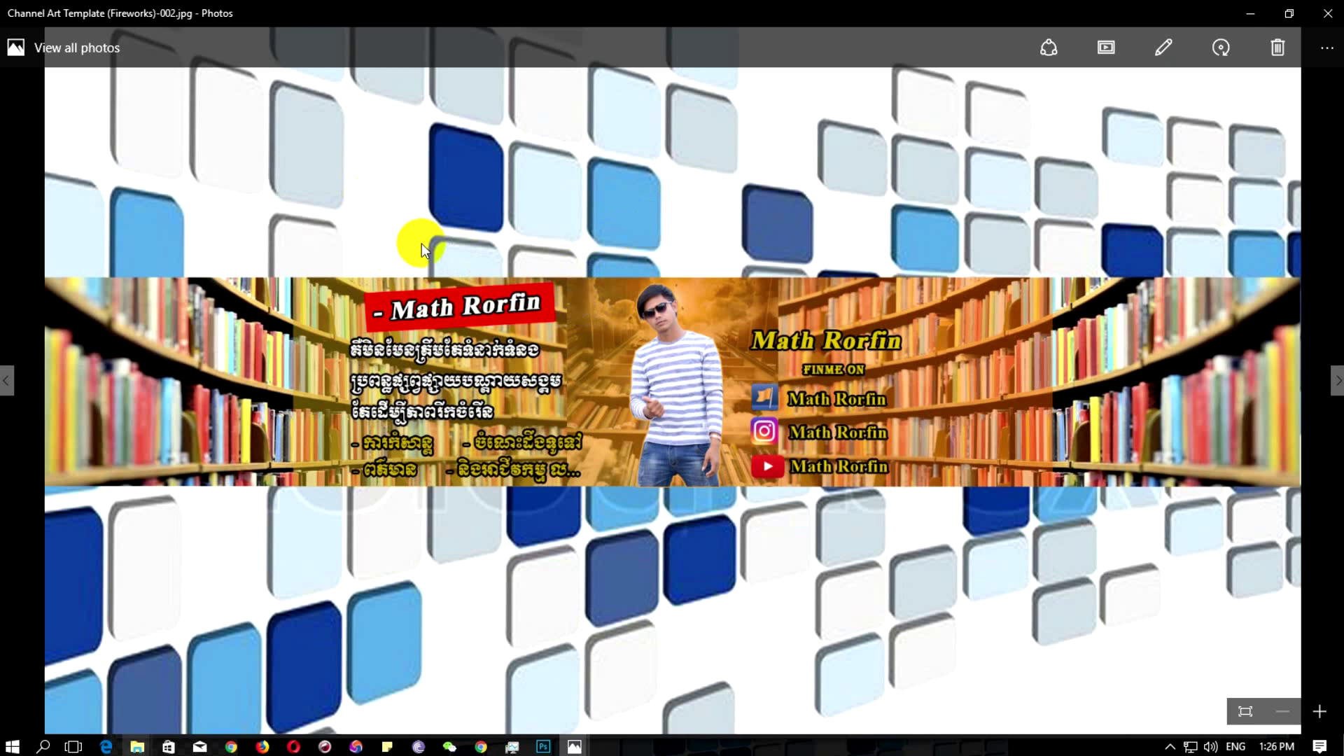
{"action": "left_click", "coordinate": [1328, 14]}
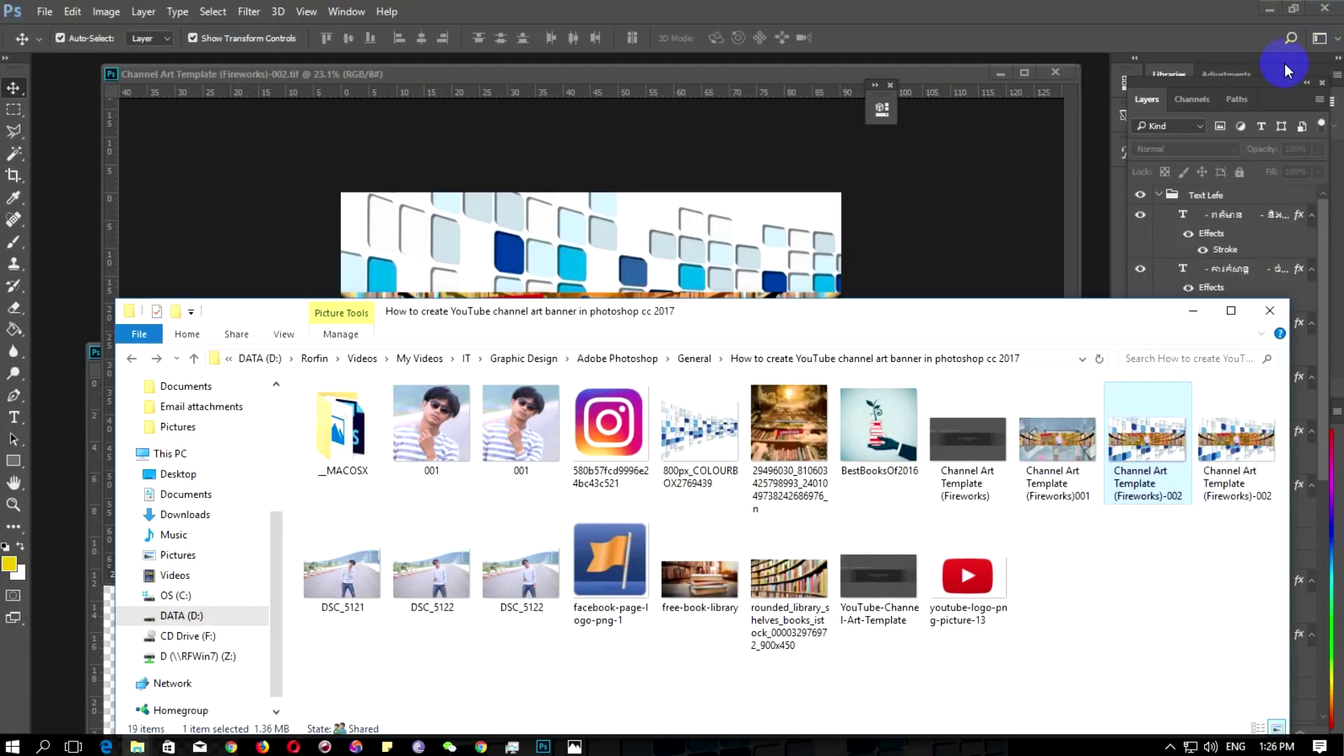
Open Hue/Saturation for Layer 8 and experiment with hue, saturation and lightness on the tiles
{"action": "left_click", "coordinate": [599, 73]}
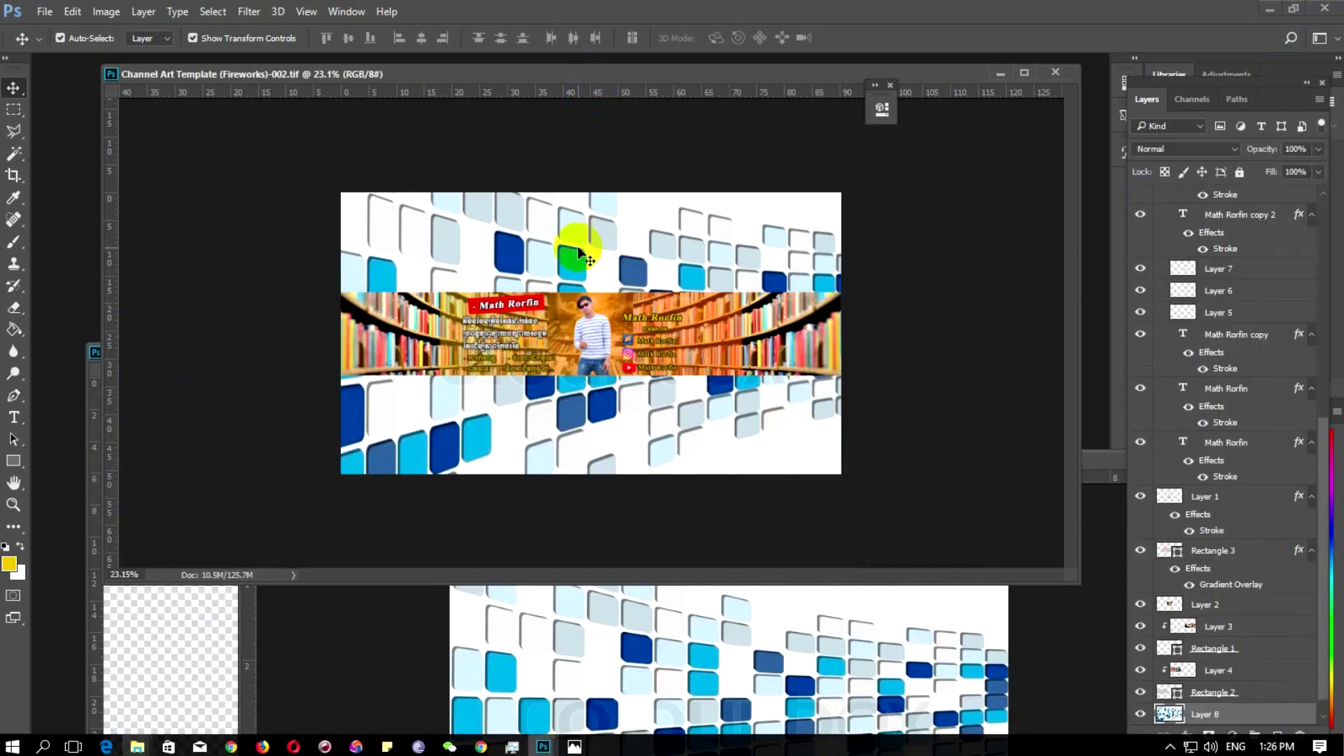
{"action": "left_click", "coordinate": [106, 12]}
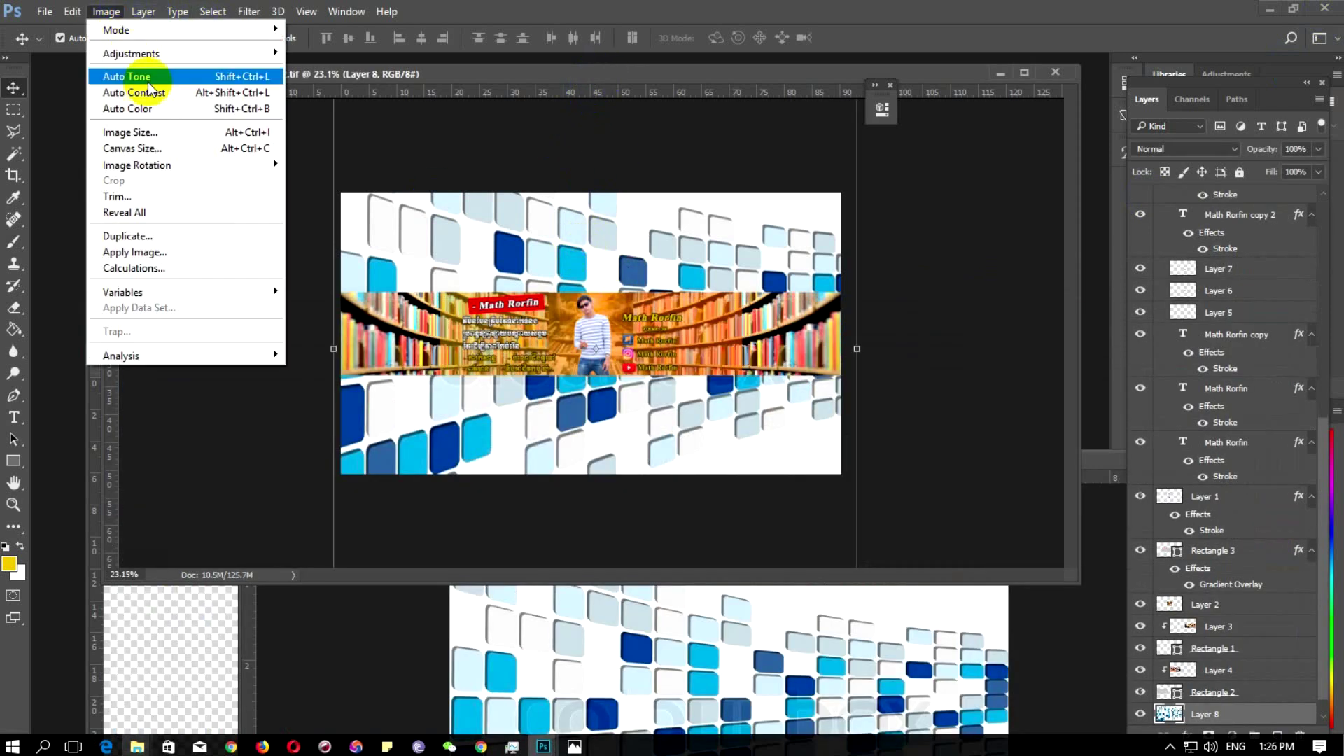
{"action": "mouse_move", "coordinate": [132, 53]}
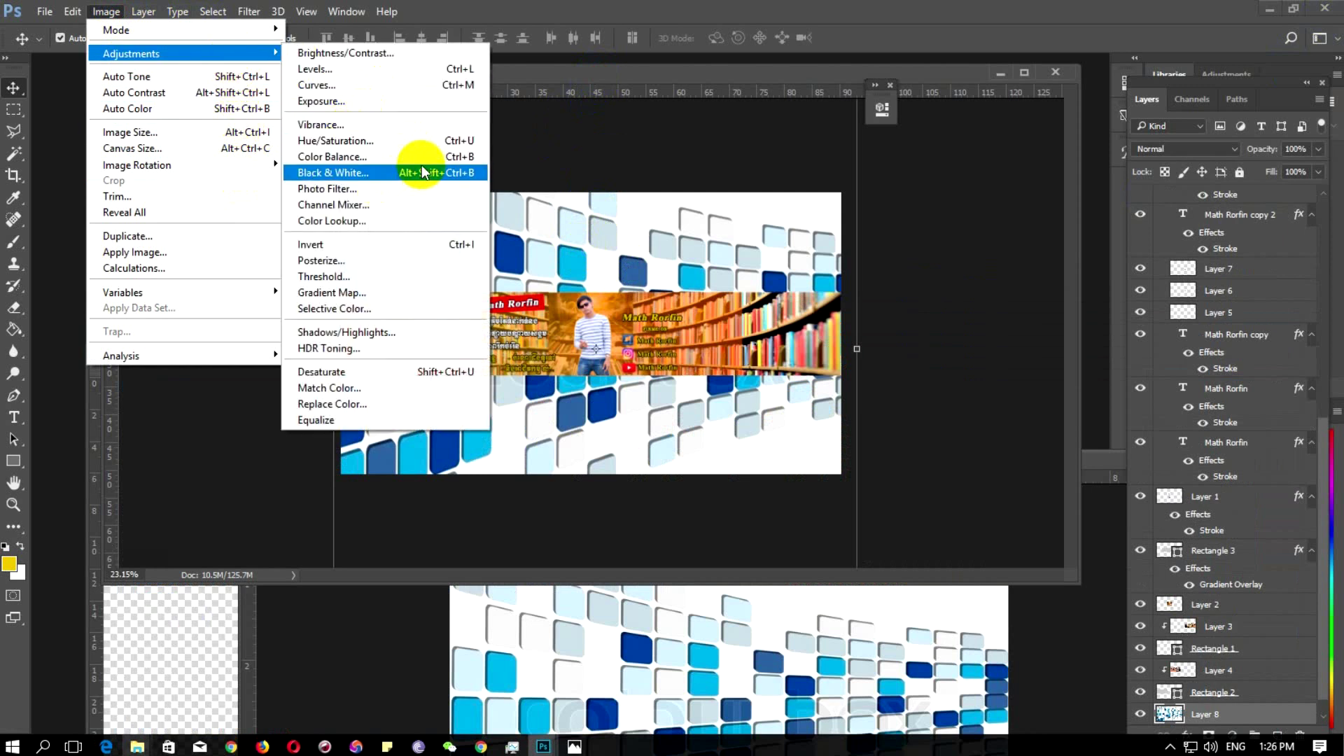
{"action": "left_click", "coordinate": [401, 140]}
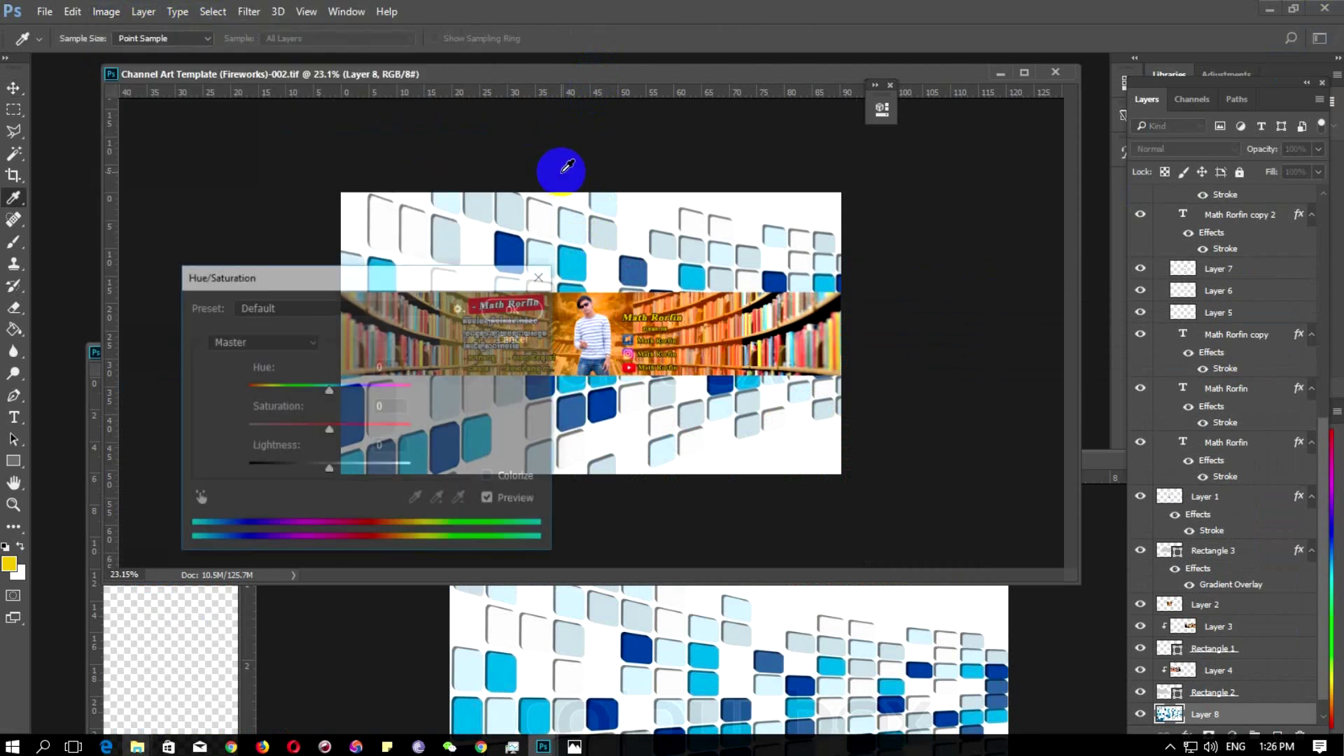
{"action": "left_click_drag", "start_coordinate": [331, 397], "coordinate": [266, 394]}
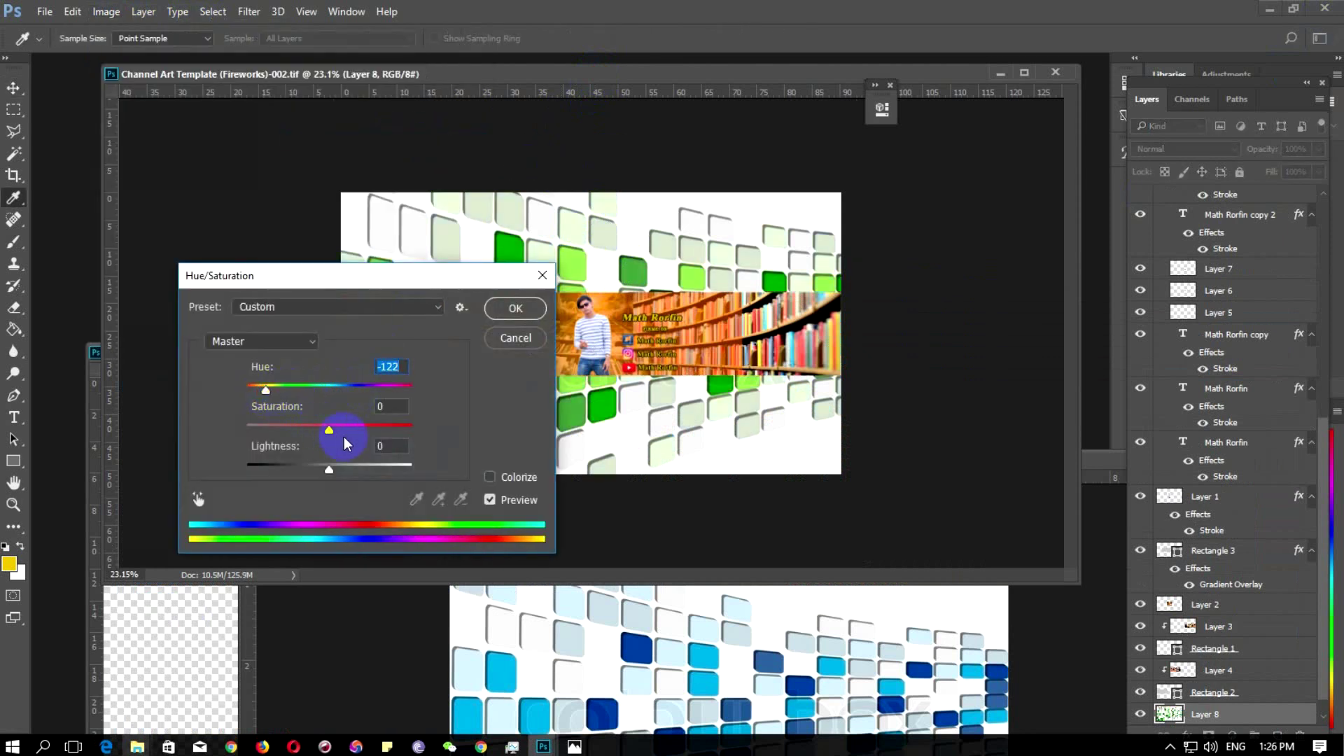
{"action": "left_click_drag", "start_coordinate": [335, 437], "coordinate": [369, 436]}
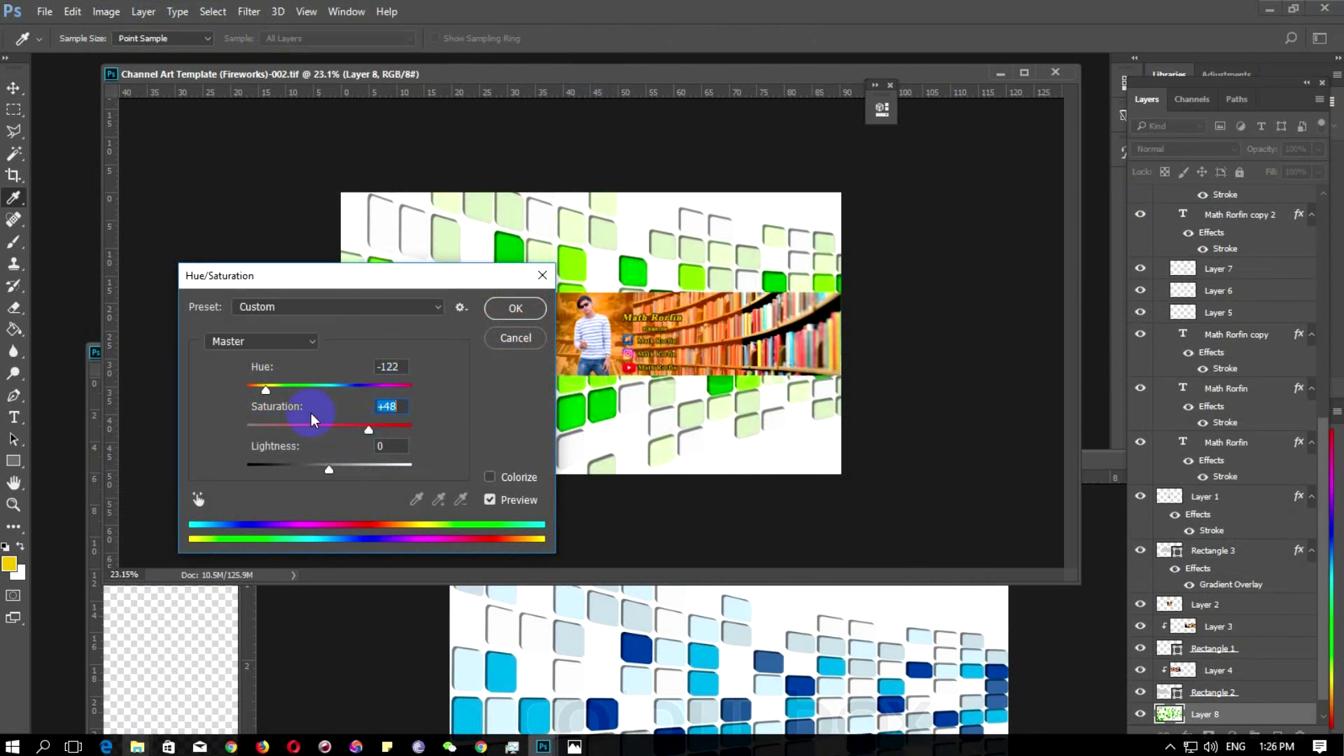
{"action": "mouse_move", "coordinate": [266, 390]}
{"action": "left_mouse_down"}
{"action": "mouse_move", "coordinate": [336, 403]}
{"action": "mouse_move", "coordinate": [288, 386]}
{"action": "left_mouse_up"}
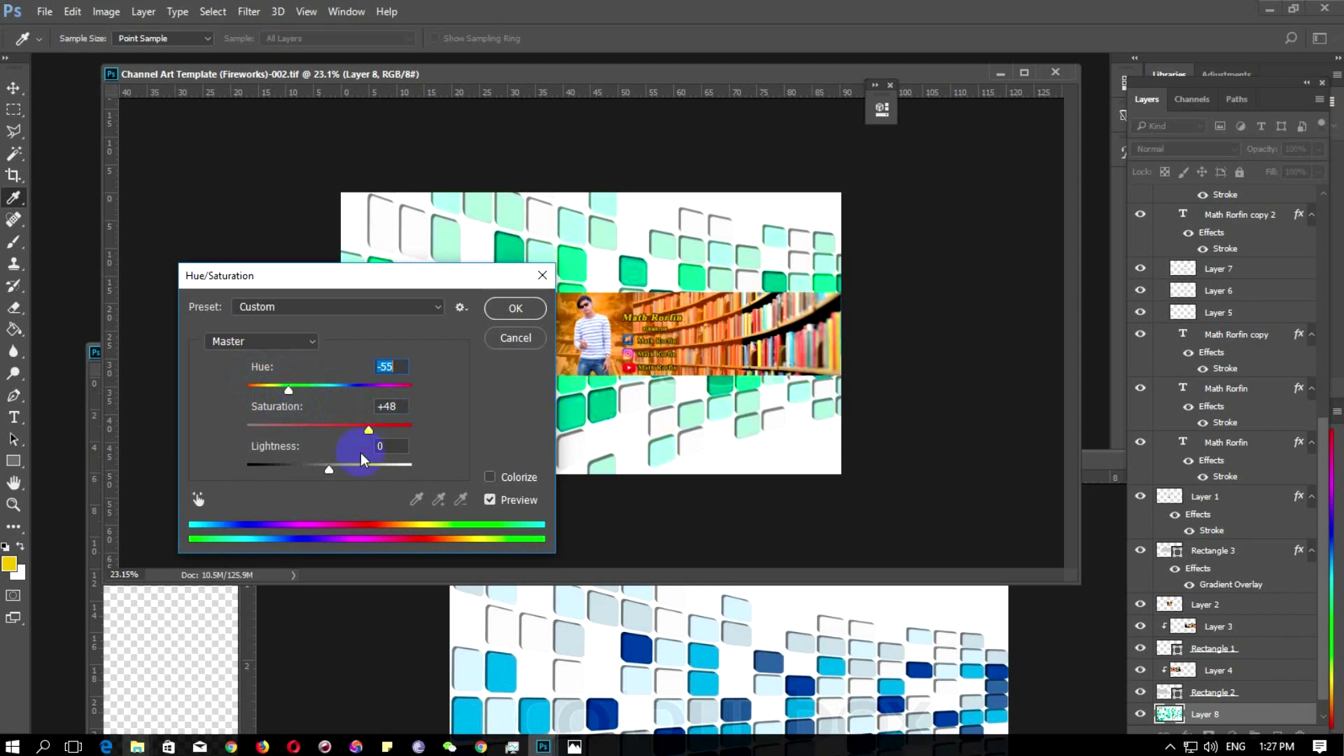
{"action": "left_click_drag", "start_coordinate": [369, 429], "coordinate": [329, 433]}
{"action": "left_click_drag", "start_coordinate": [289, 387], "coordinate": [269, 388]}
{"action": "left_click_drag", "start_coordinate": [329, 469], "coordinate": [309, 471]}
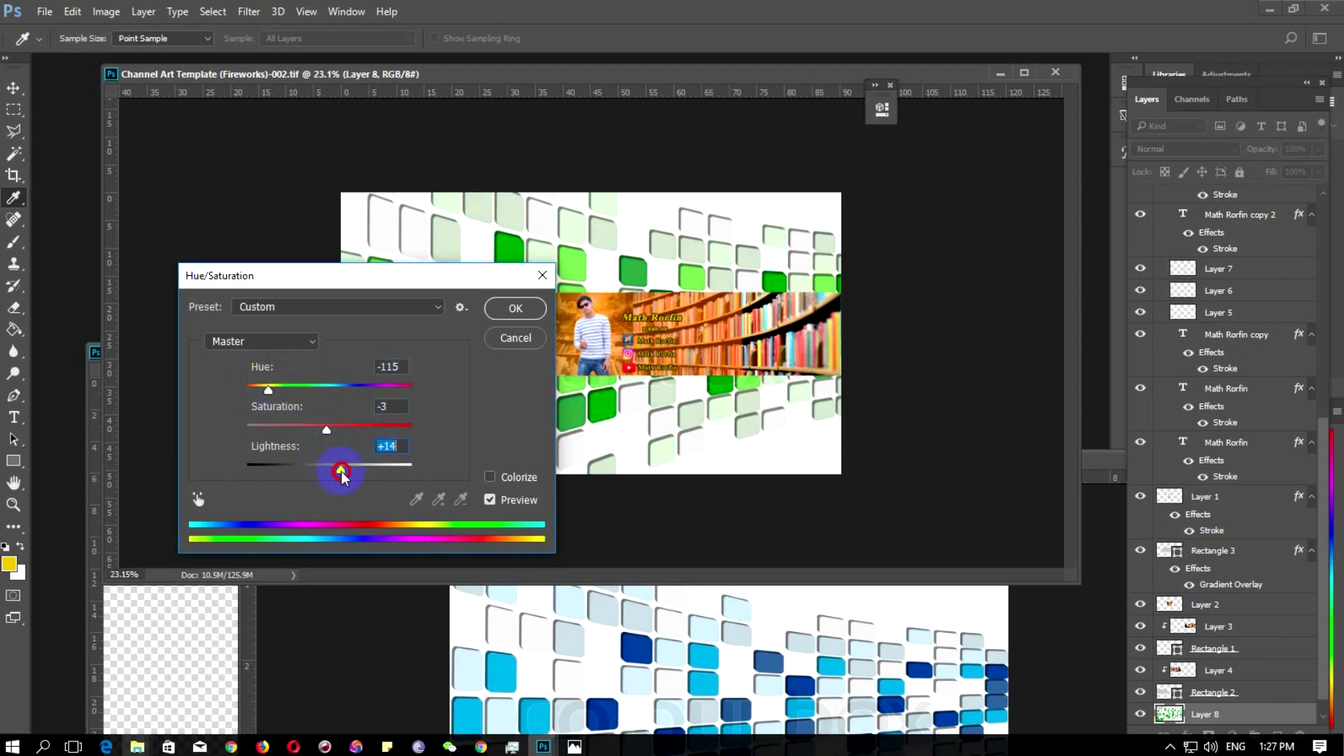
{"action": "left_click_drag", "start_coordinate": [326, 428], "coordinate": [376, 428]}
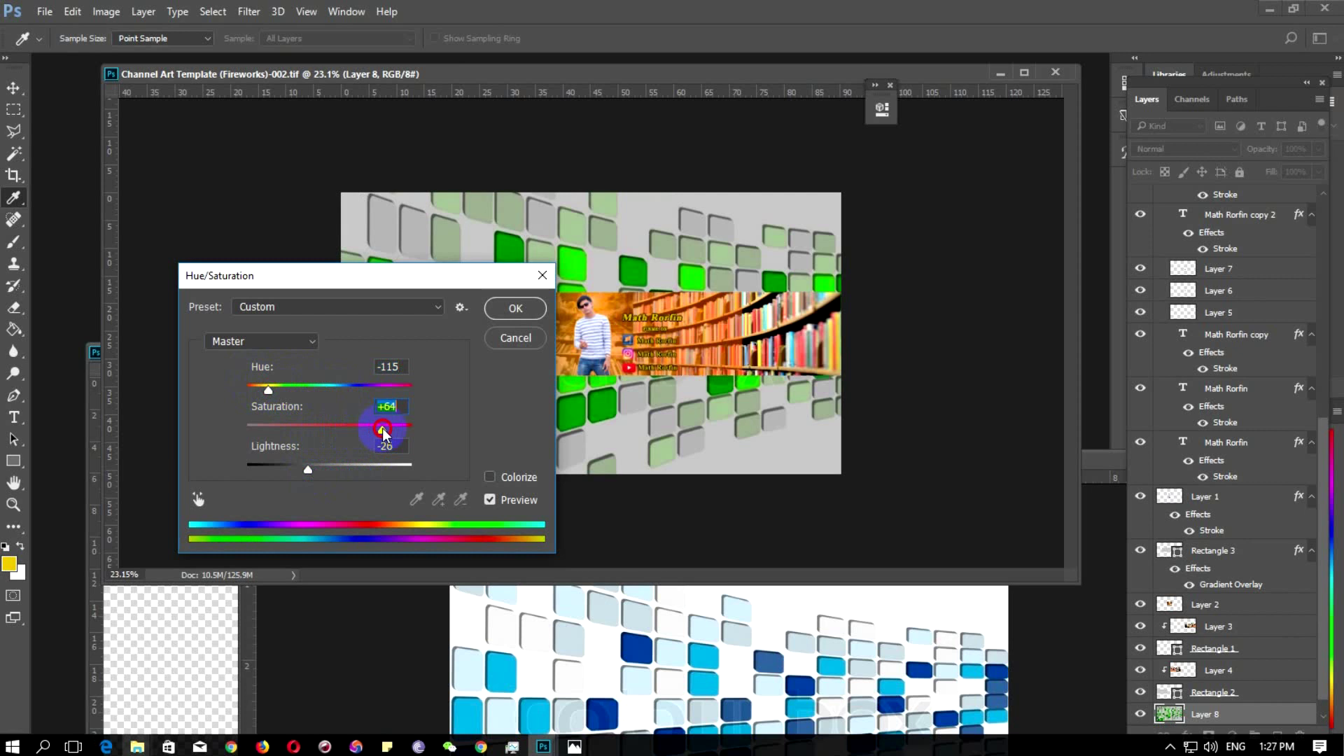
{"action": "left_click_drag", "start_coordinate": [278, 391], "coordinate": [258, 394]}
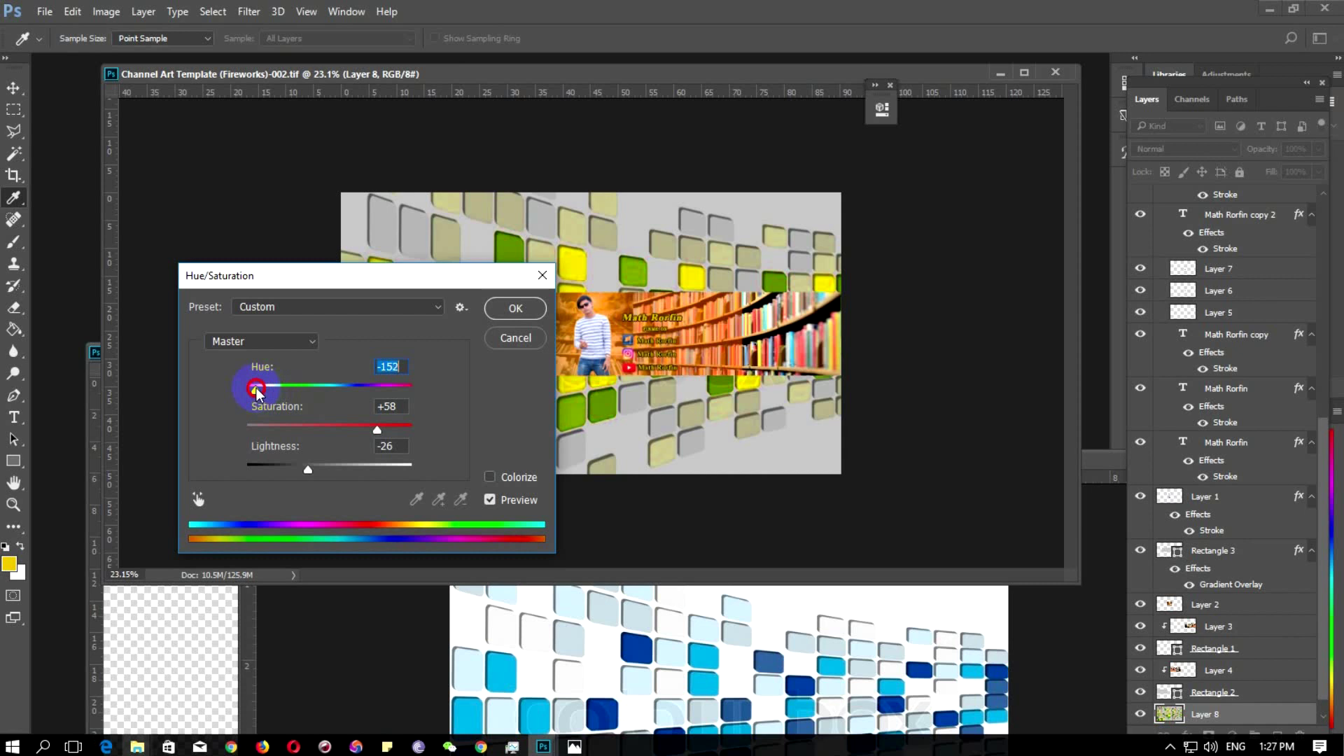
Colorize the tiles gold at Hue 44, Saturation 62, Lightness 0 and apply
{"action": "mouse_move", "coordinate": [430, 279]}
{"action": "left_mouse_down"}
{"action": "mouse_move", "coordinate": [404, 471]}
{"action": "mouse_move", "coordinate": [963, 336]}
{"action": "left_mouse_up"}
{"action": "left_click_drag", "start_coordinate": [912, 495], "coordinate": [837, 493]}
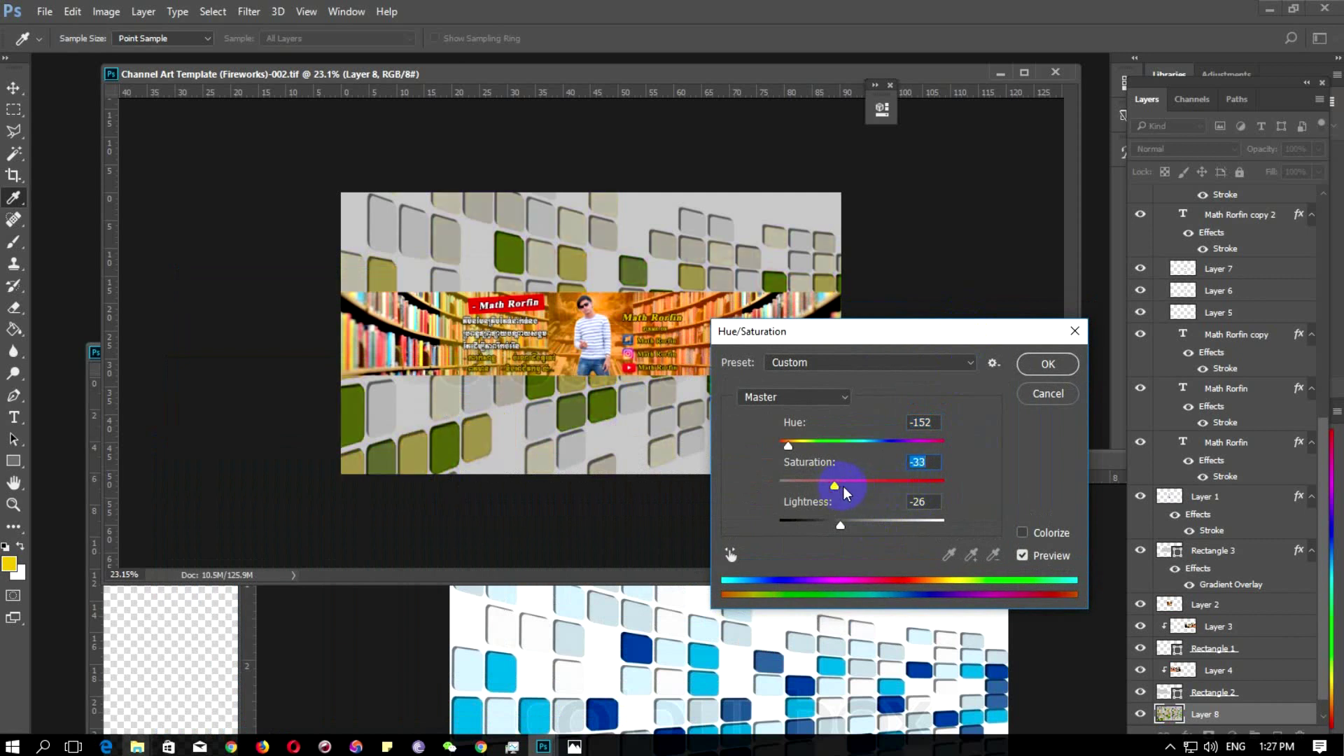
{"action": "mouse_move", "coordinate": [835, 486]}
{"action": "left_mouse_down"}
{"action": "mouse_move", "coordinate": [930, 482]}
{"action": "mouse_move", "coordinate": [886, 487]}
{"action": "left_mouse_up"}
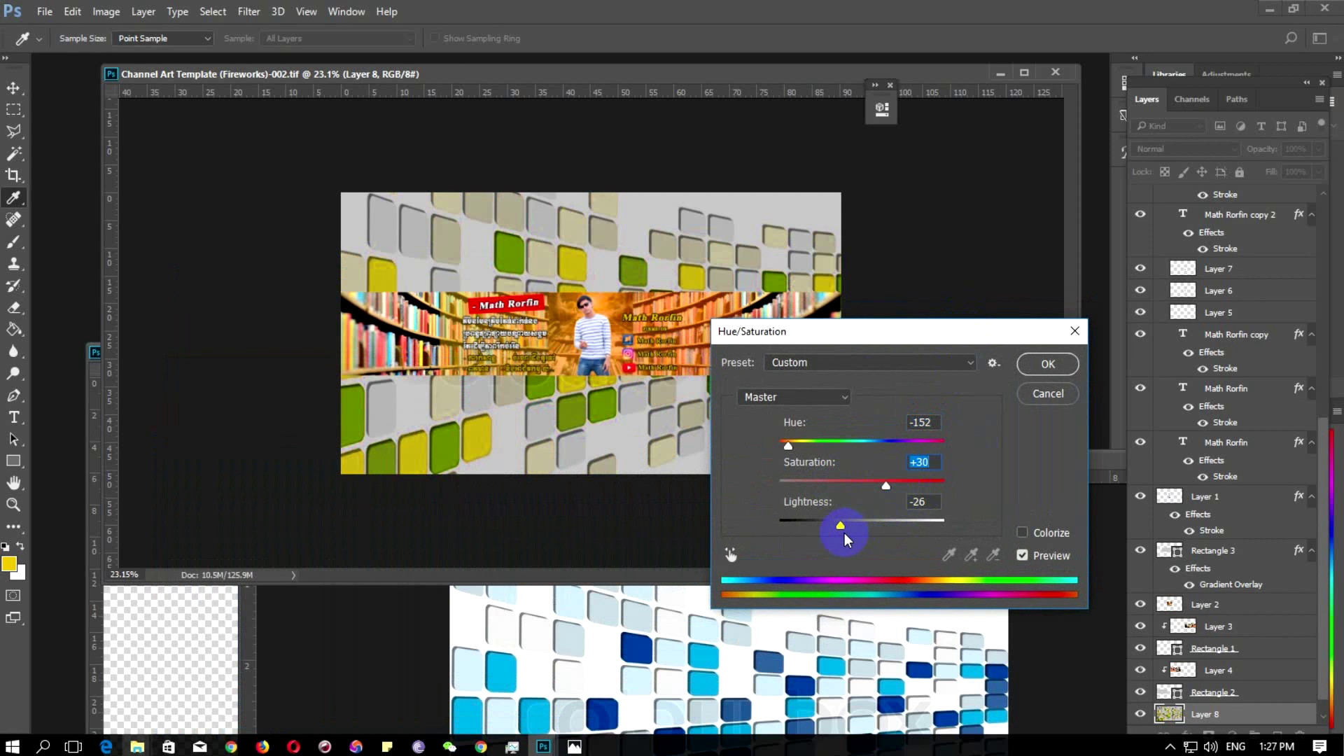
{"action": "left_click", "coordinate": [1016, 539]}
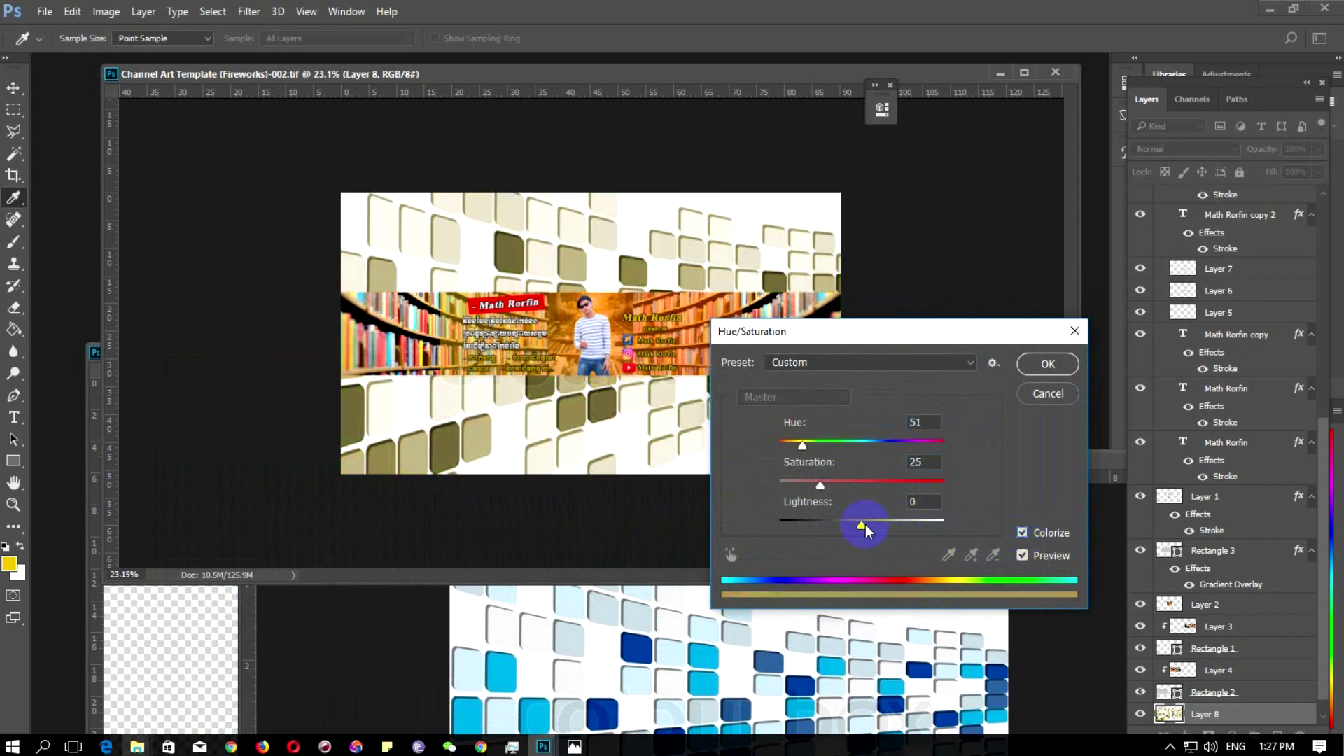
{"action": "left_click", "coordinate": [802, 448]}
{"action": "left_click_drag", "start_coordinate": [820, 485], "coordinate": [882, 487]}
{"action": "mouse_move", "coordinate": [868, 336]}
{"action": "left_mouse_down"}
{"action": "mouse_move", "coordinate": [790, 450]}
{"action": "mouse_move", "coordinate": [788, 380]}
{"action": "mouse_move", "coordinate": [658, 375]}
{"action": "mouse_move", "coordinate": [666, 486]}
{"action": "mouse_move", "coordinate": [492, 466]}
{"action": "left_mouse_up"}
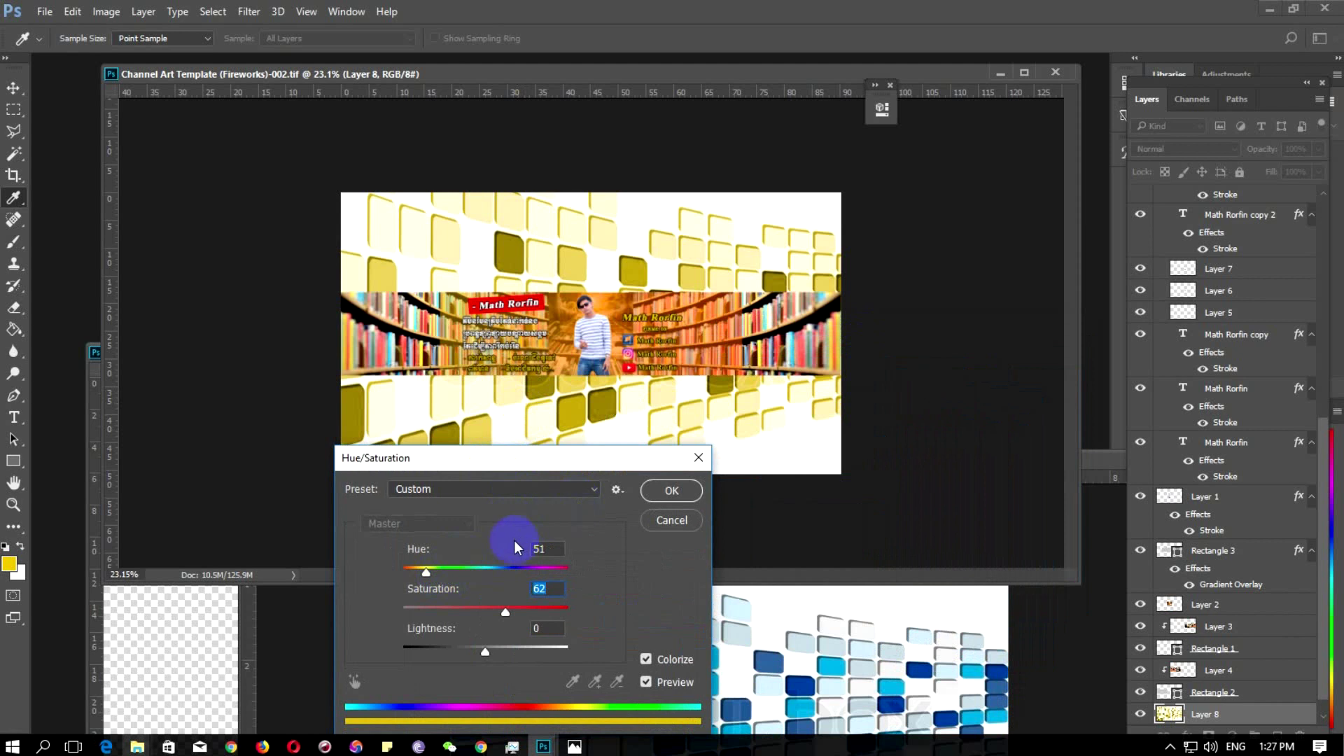
{"action": "left_click_drag", "start_coordinate": [425, 579], "coordinate": [425, 575]}
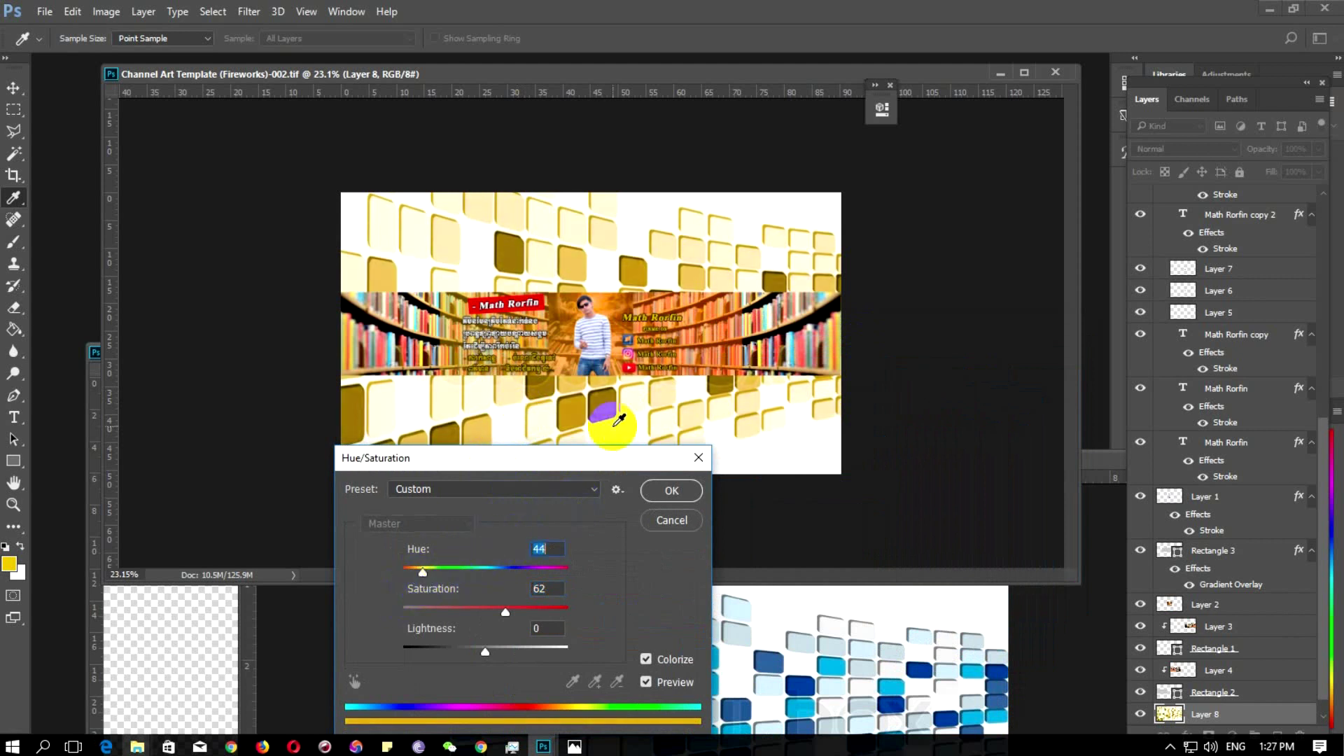
{"action": "left_click", "coordinate": [693, 496]}
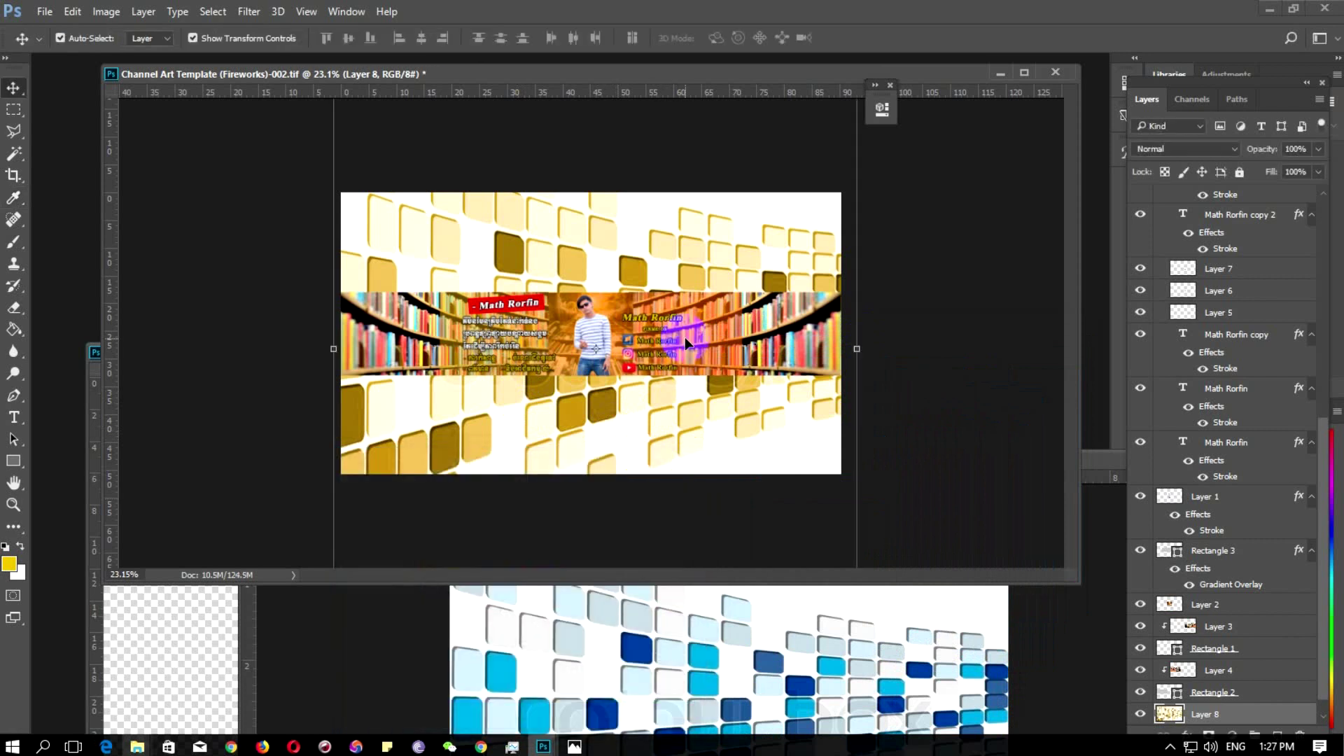
Re-save the gold banner and overwrite 'Channel Art Template (Fireworks)-002.jpg' at quality 12
{"action": "left_click", "coordinate": [916, 271]}
{"action": "key", "text": "ctrl+s"}
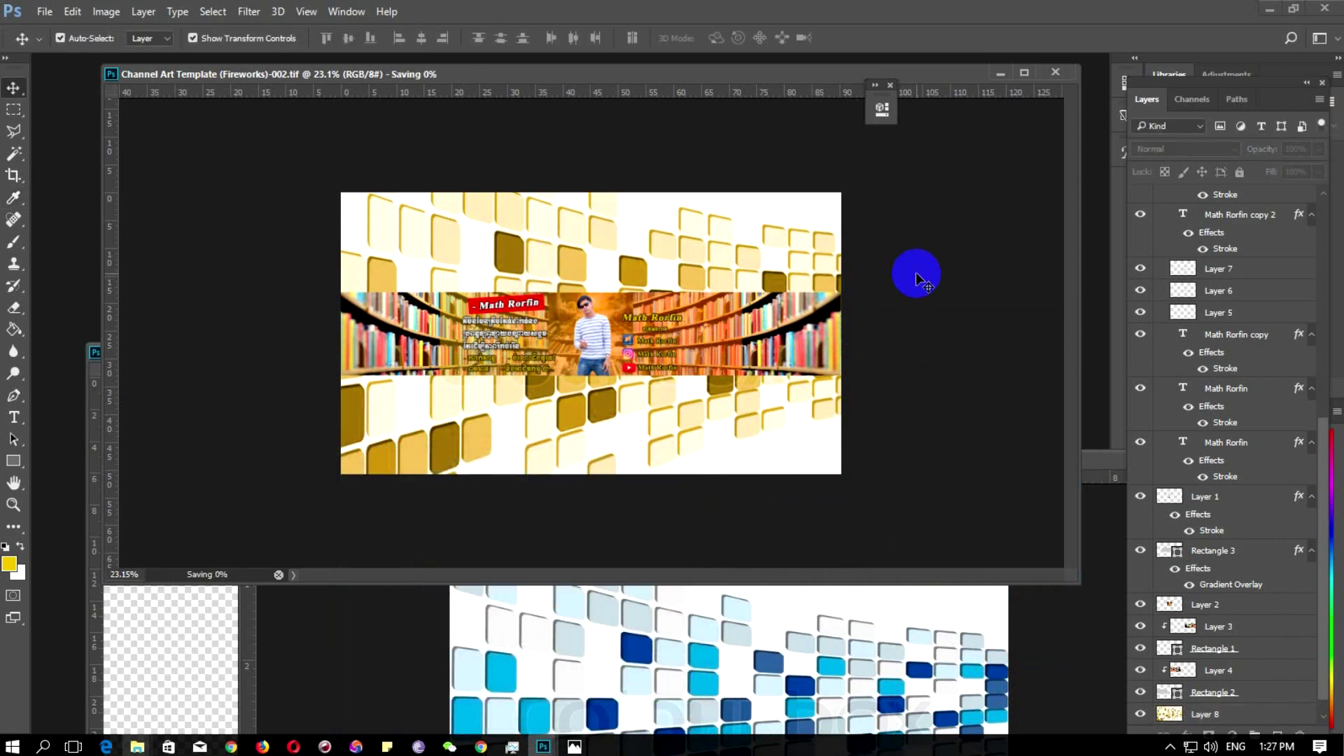
{"action": "left_click", "coordinate": [45, 11]}
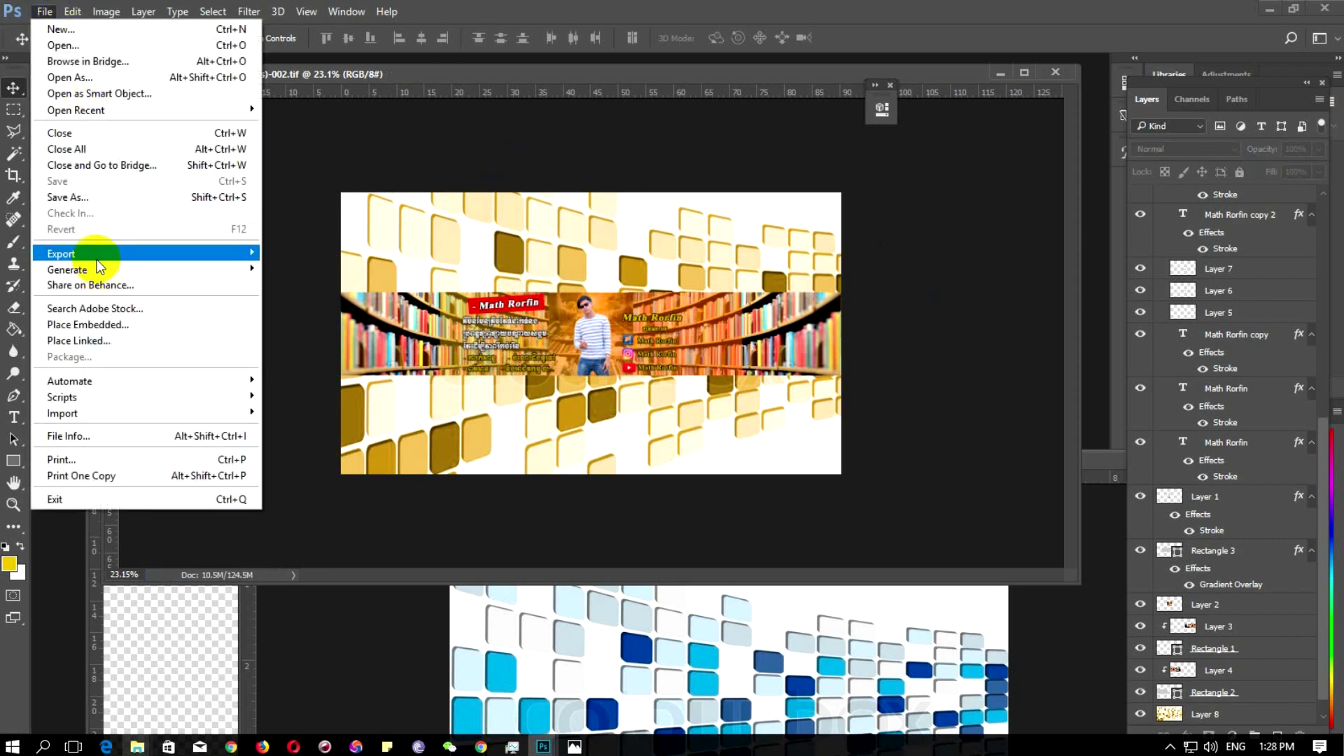
{"action": "left_click", "coordinate": [91, 197]}
{"action": "left_click", "coordinate": [309, 341]}
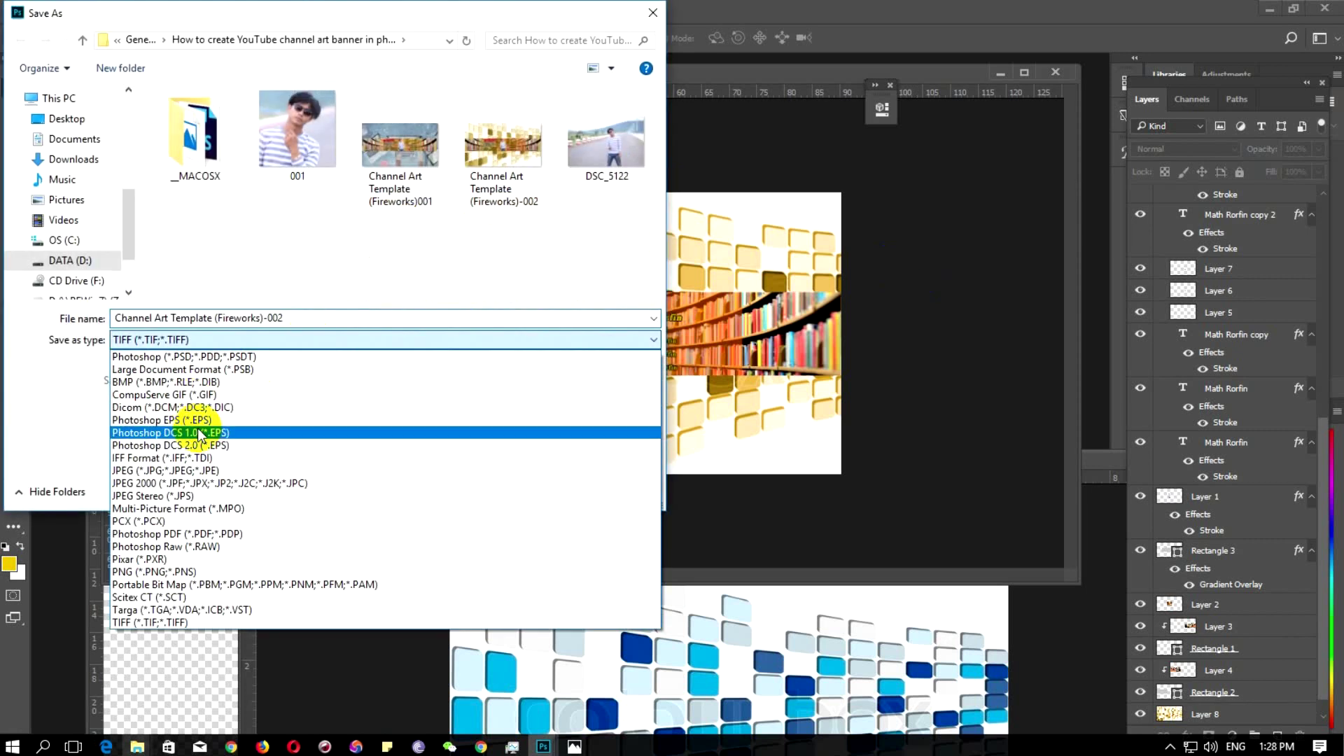
{"action": "left_click", "coordinate": [162, 470]}
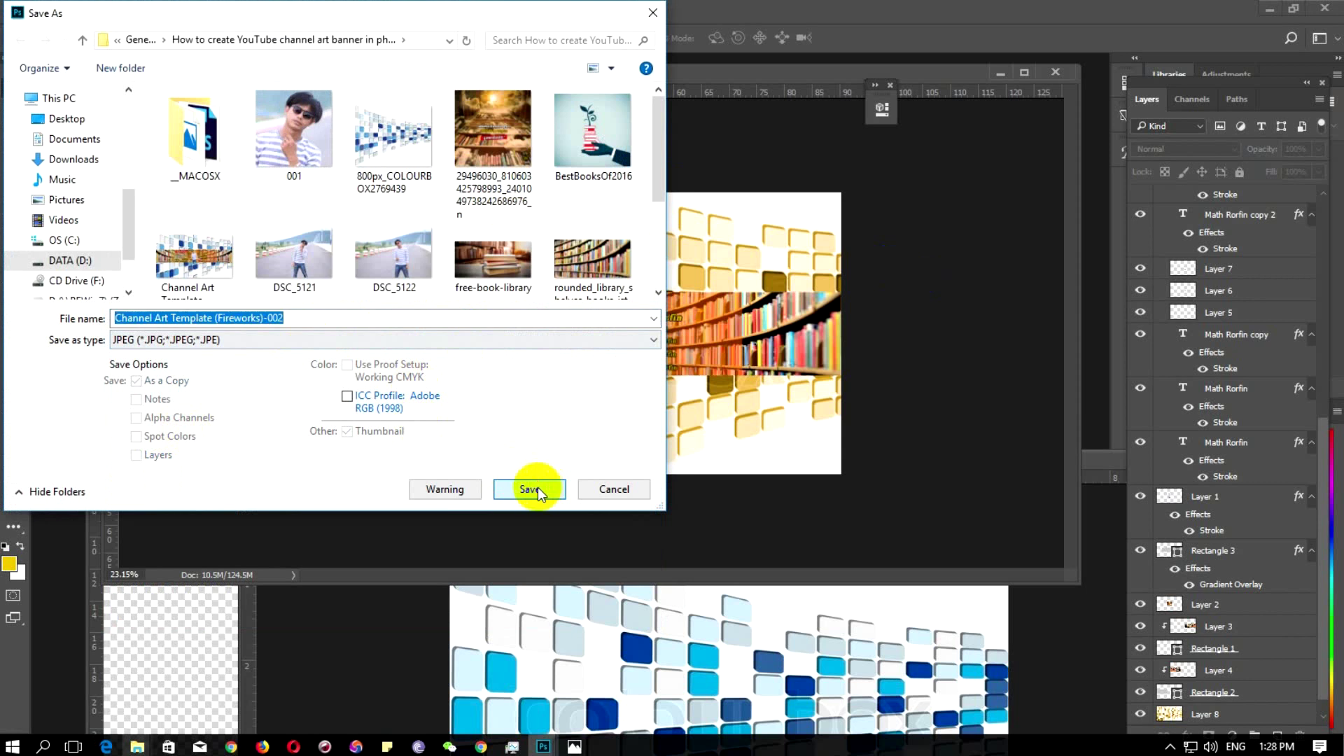
{"action": "left_click", "coordinate": [537, 490]}
{"action": "left_click", "coordinate": [708, 375]}
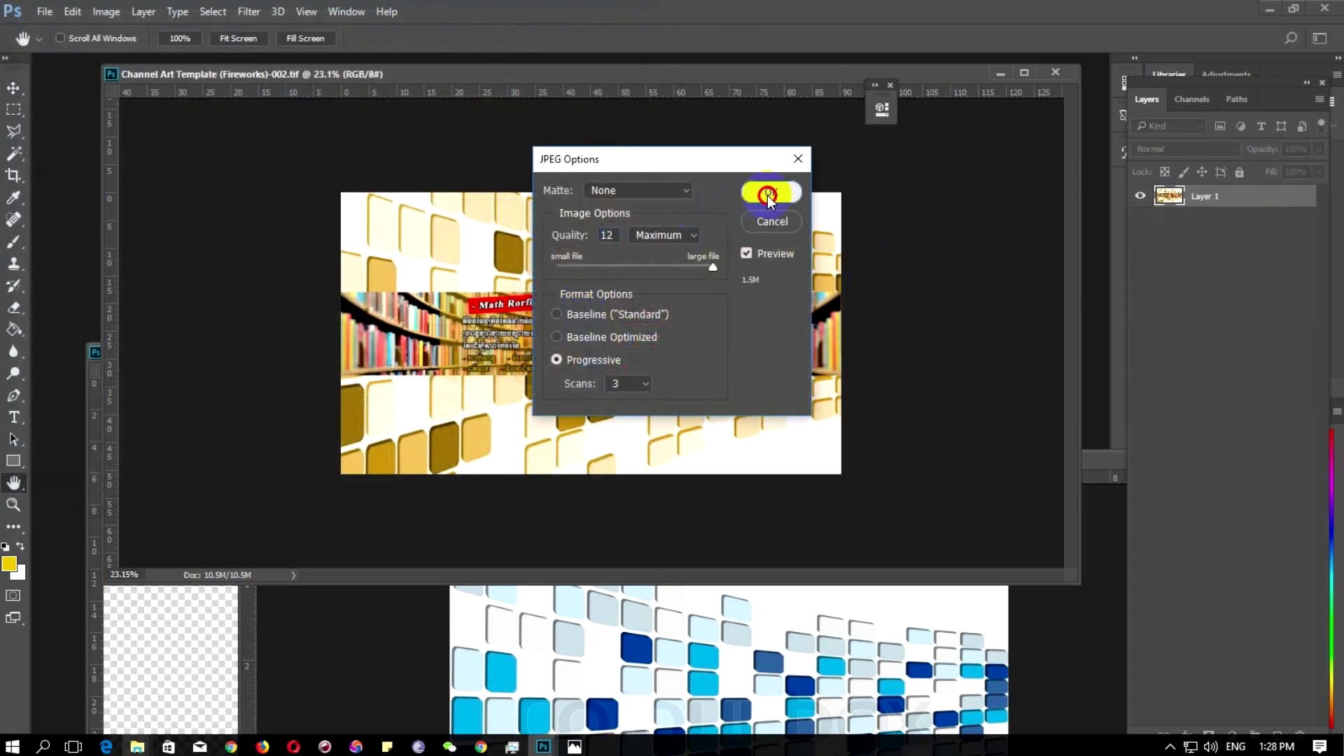
{"action": "left_click", "coordinate": [769, 196]}
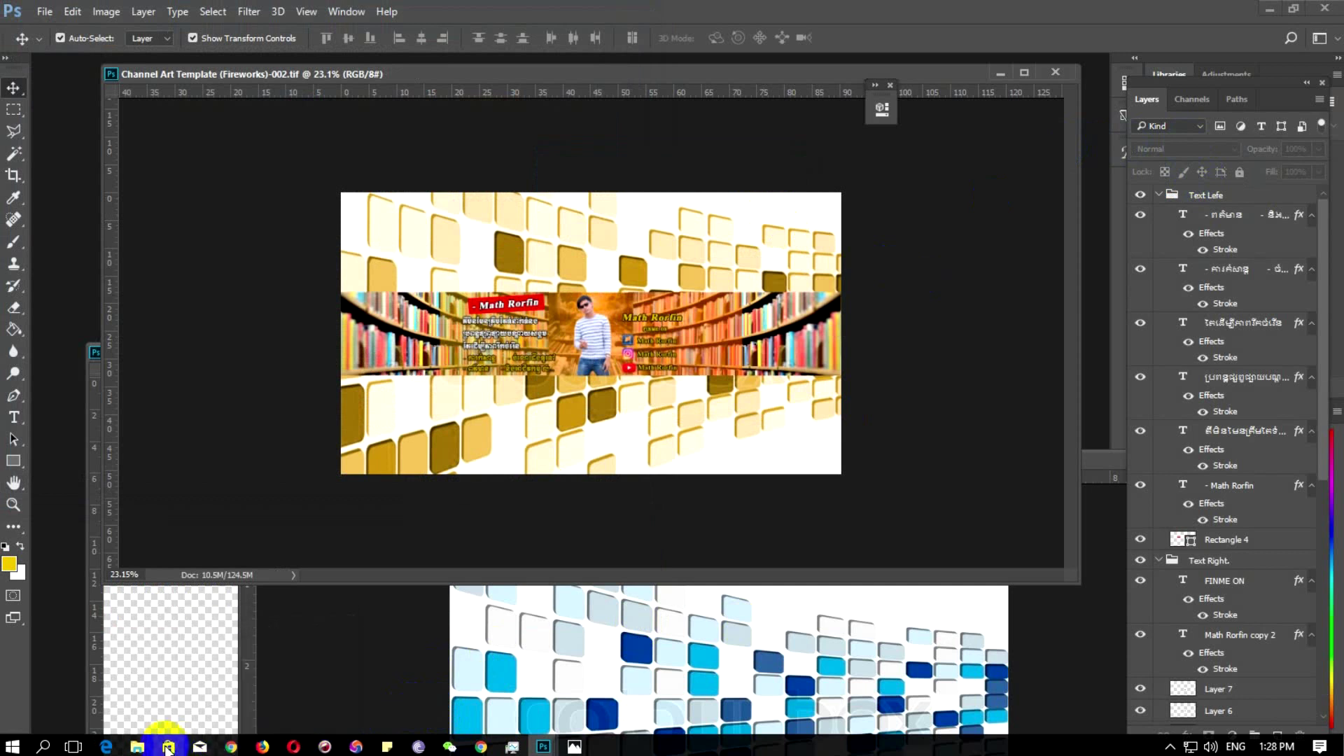
Preview the finished Channel Art Template (Fireworks)-002 banner full-screen in Photos, then close it
{"action": "left_click", "coordinate": [119, 700]}
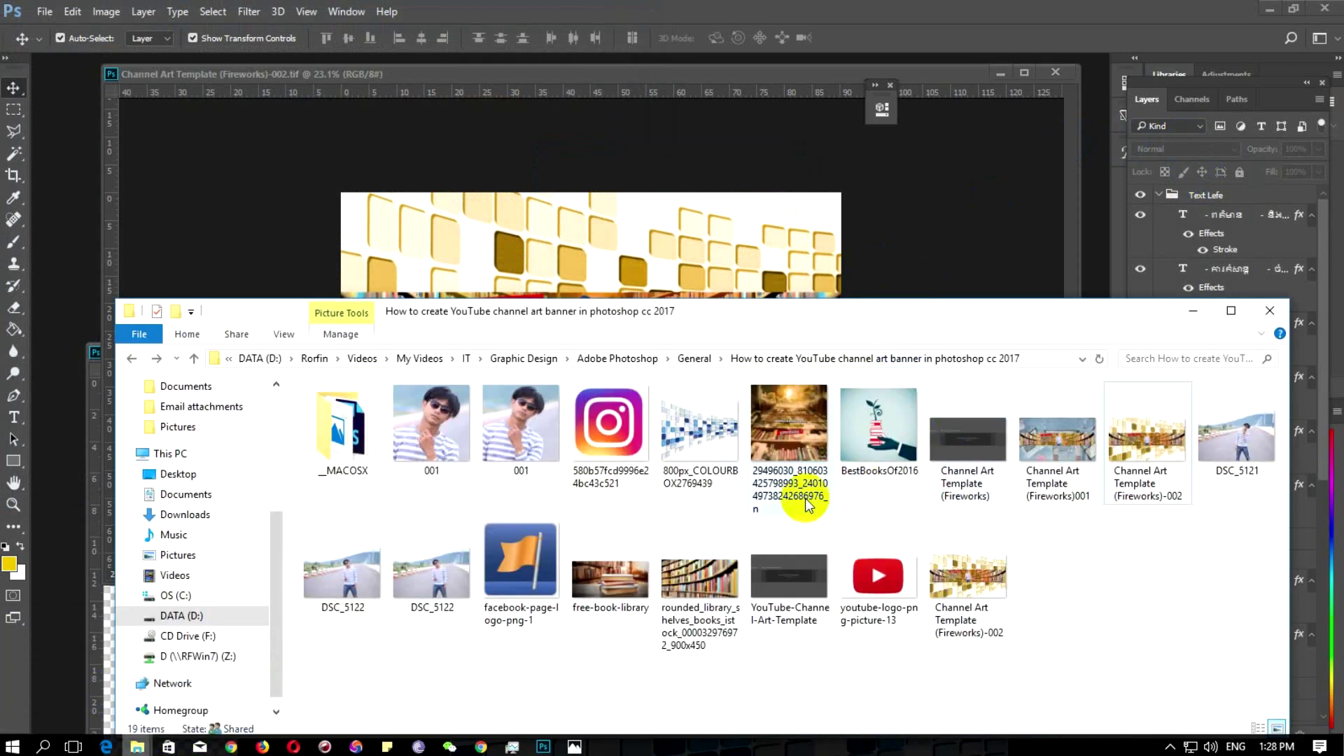
{"action": "double_click", "coordinate": [1145, 452]}
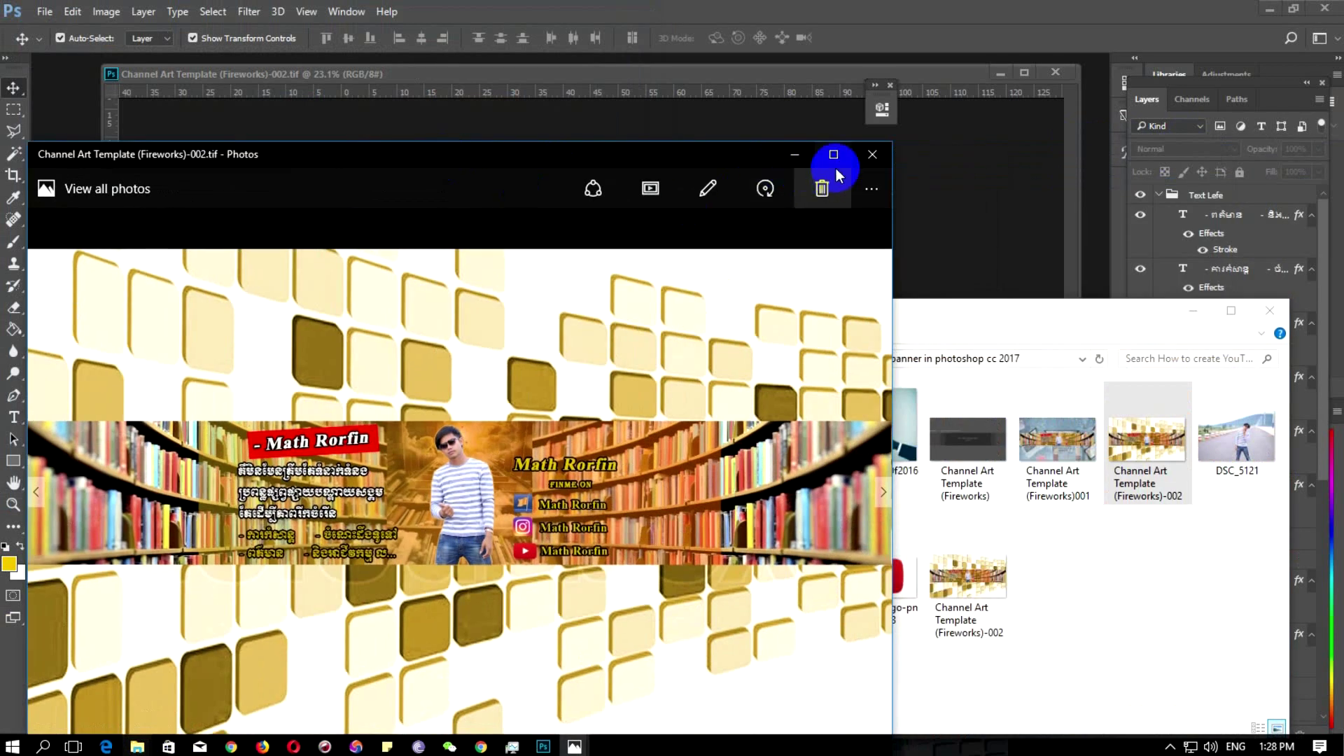
{"action": "left_click", "coordinate": [868, 158]}
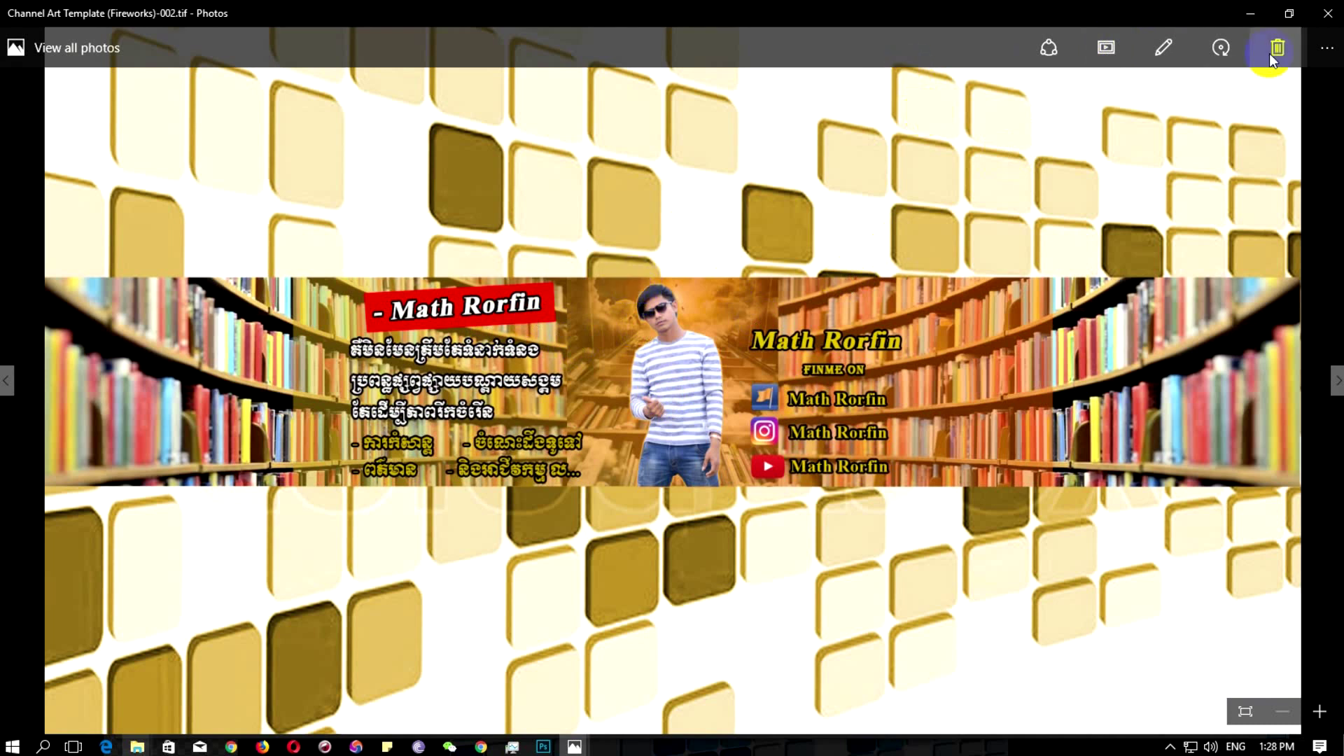
{"action": "left_click", "coordinate": [1328, 13]}
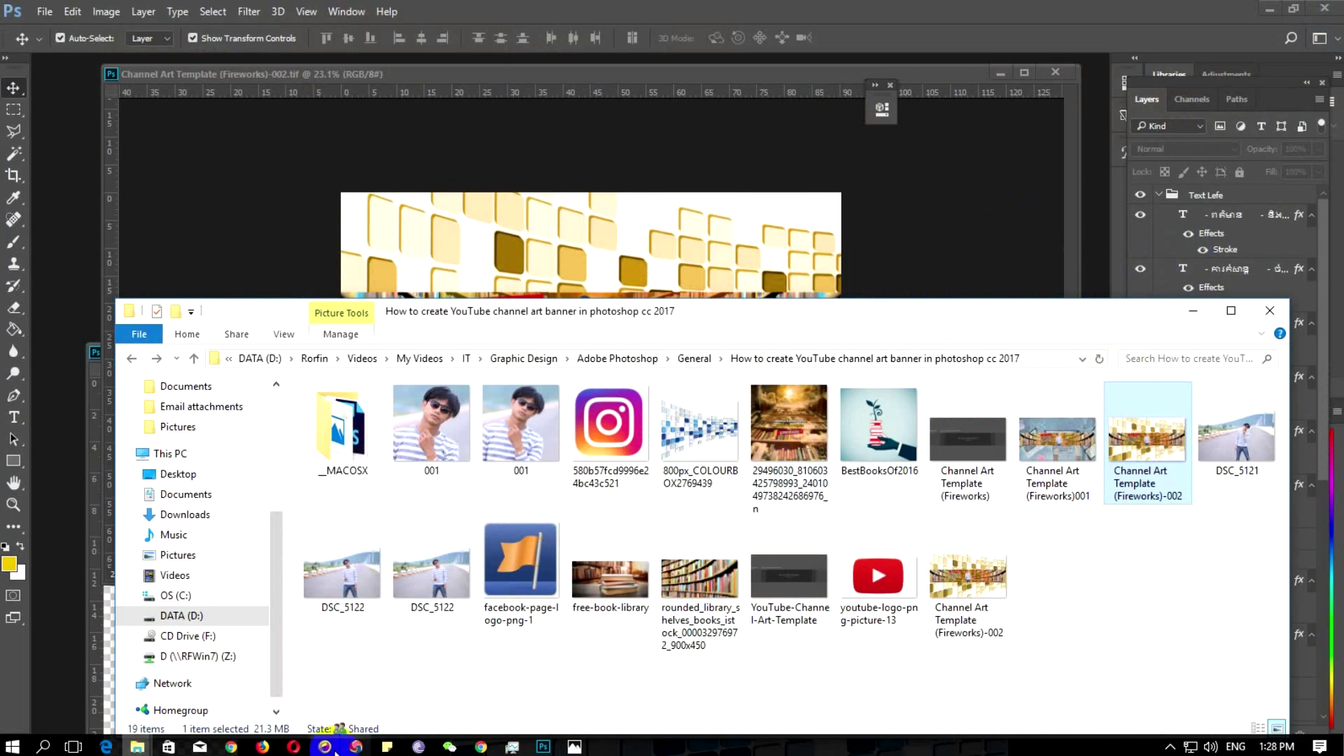
{"action": "left_click", "coordinate": [231, 746]}
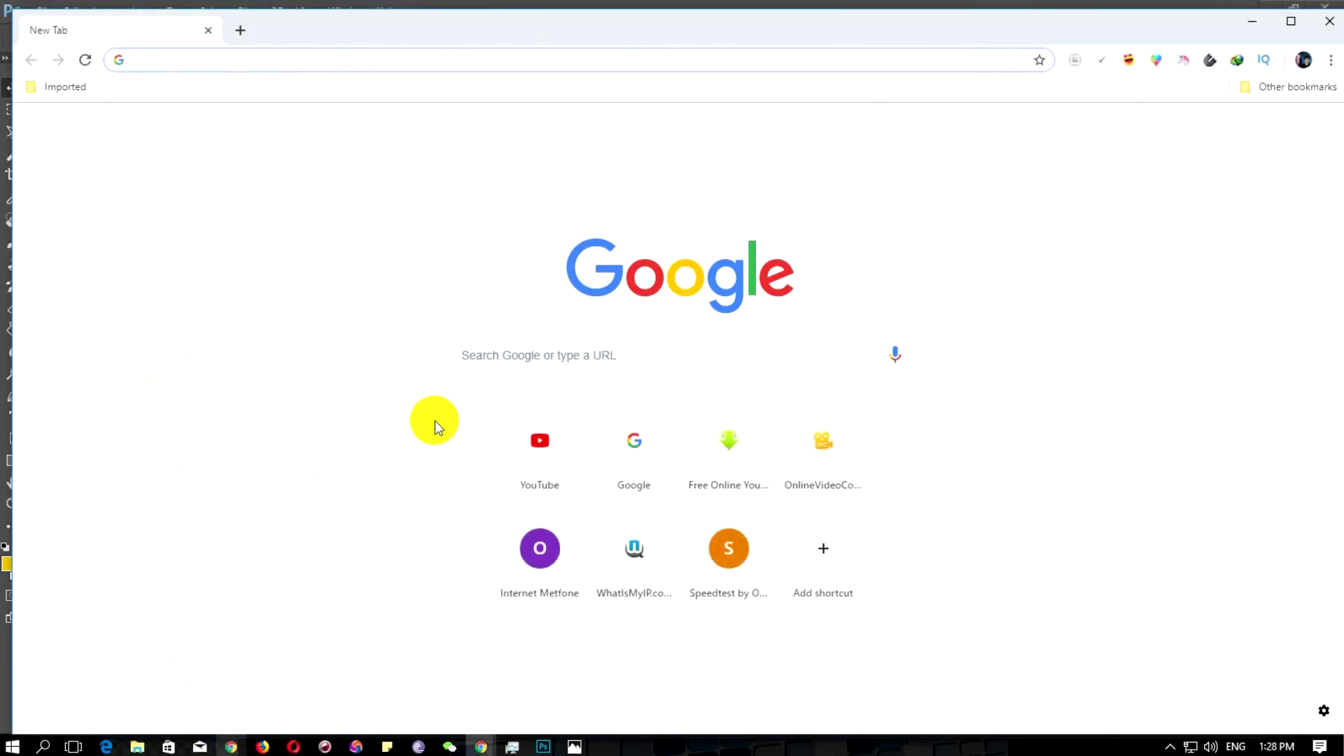
Return to the YouTube tab, go to My channel, and start changing the channel banner
{"action": "left_click", "coordinate": [1328, 21]}
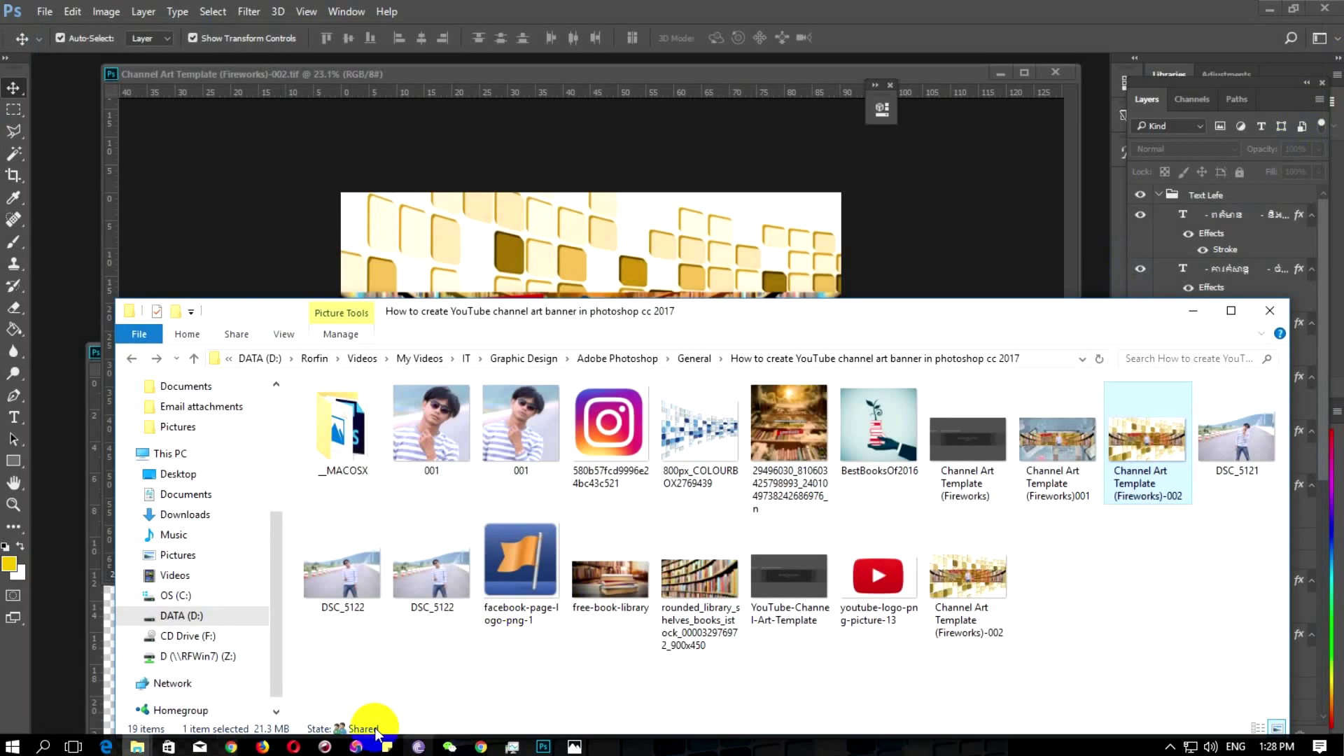
{"action": "left_click", "coordinate": [452, 696]}
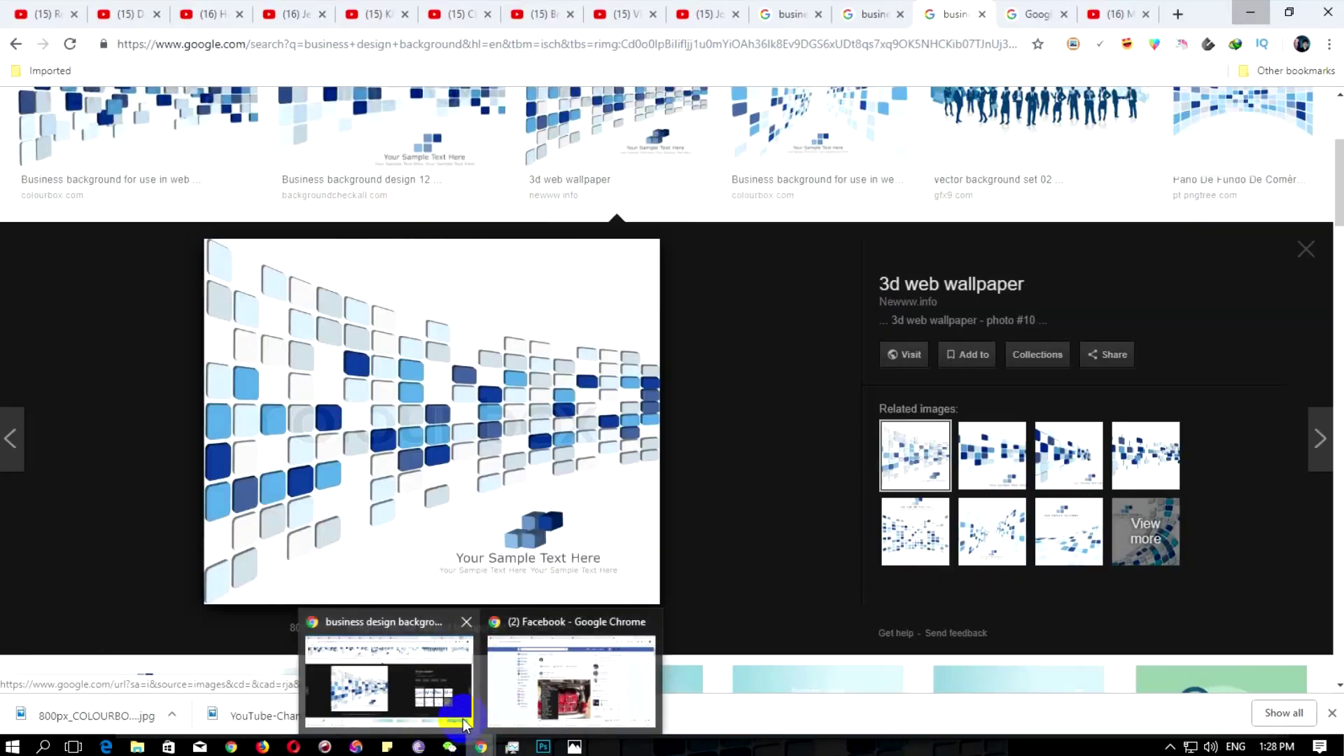
{"action": "left_click", "coordinate": [1106, 14]}
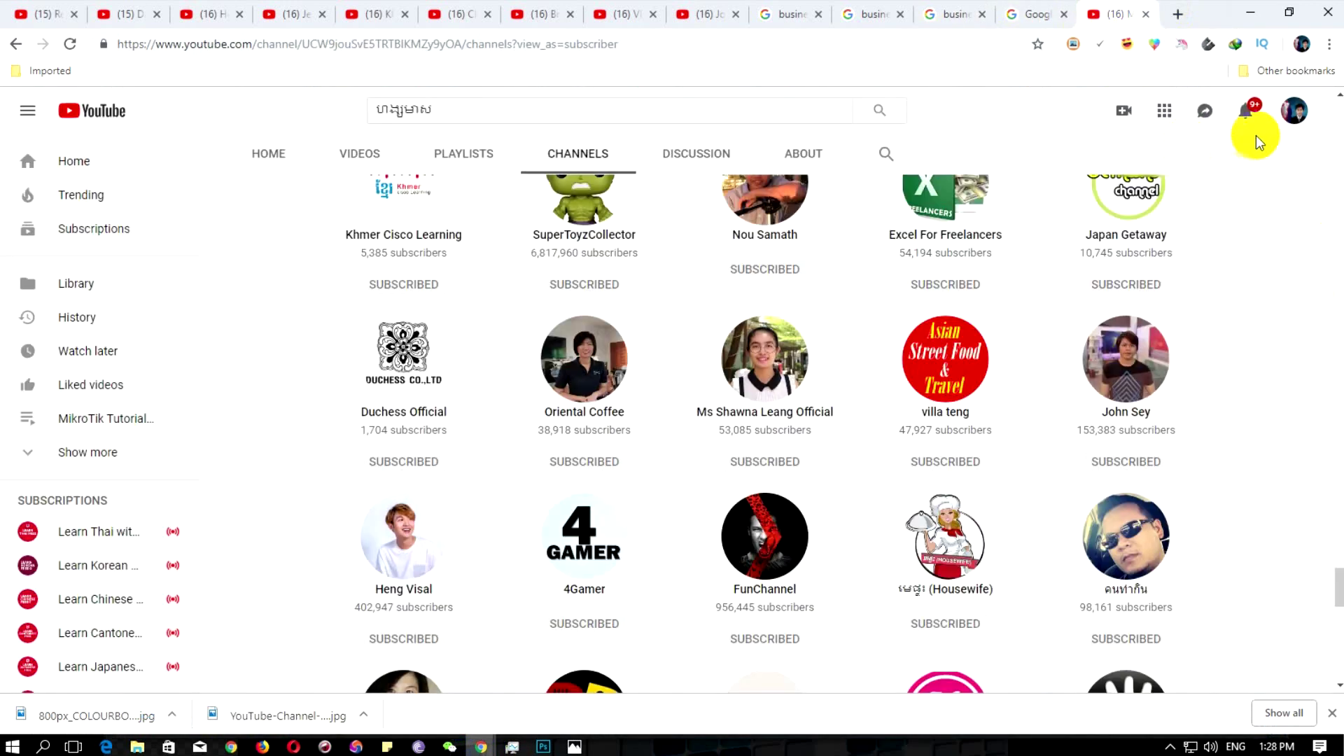
{"action": "left_click", "coordinate": [1290, 125]}
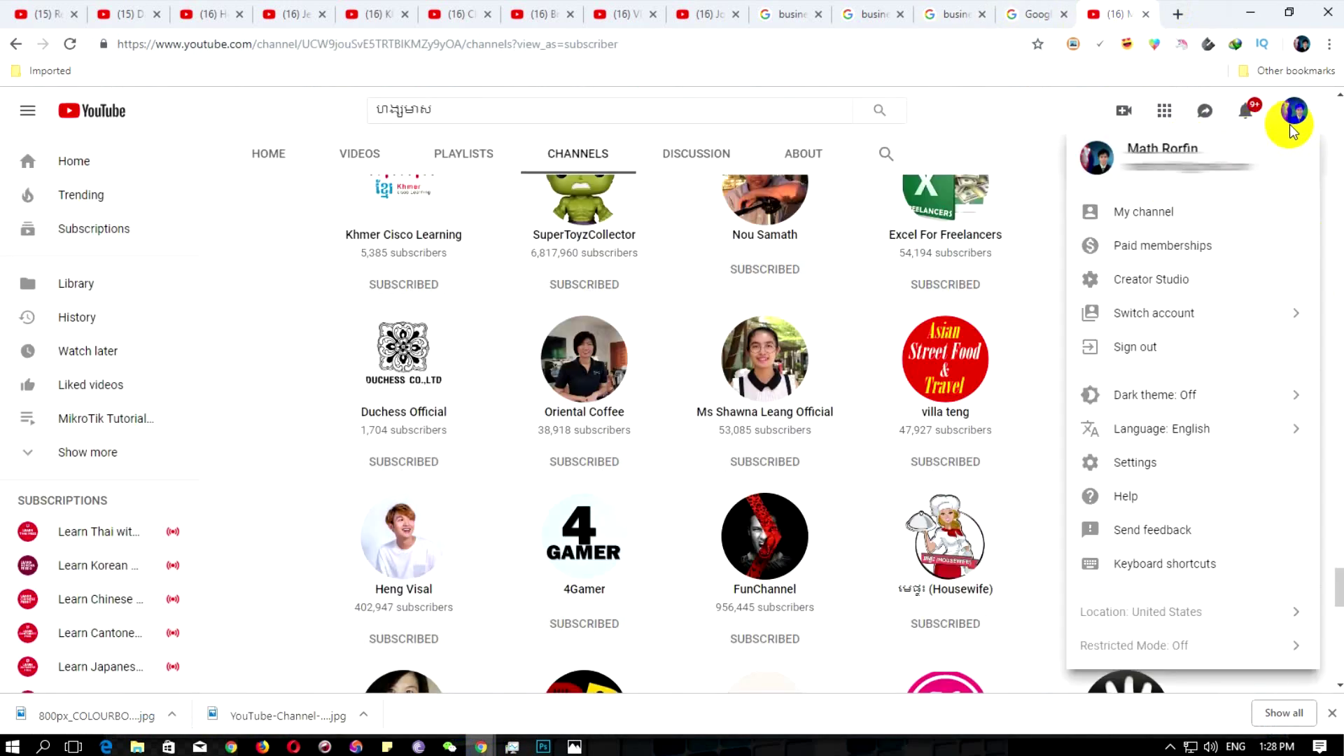
{"action": "left_click", "coordinate": [1152, 211]}
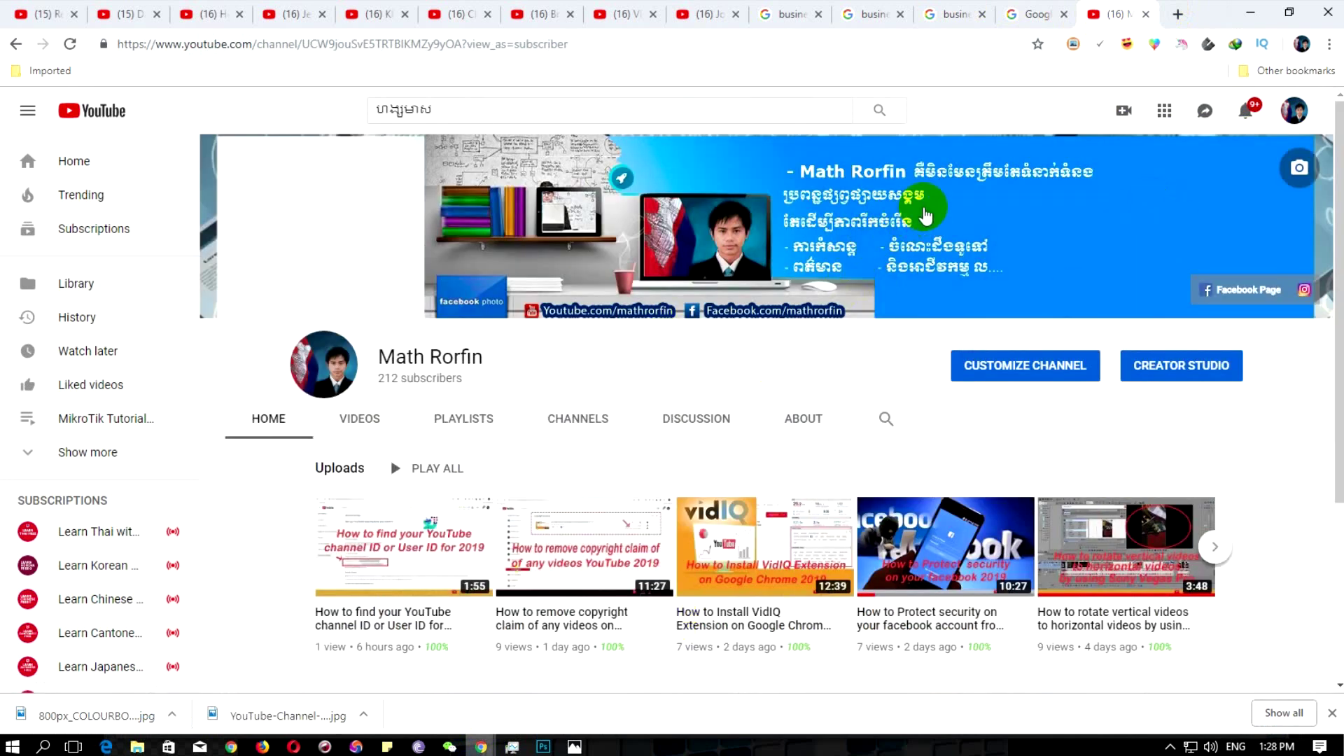
{"action": "mouse_move", "coordinate": [1281, 195]}
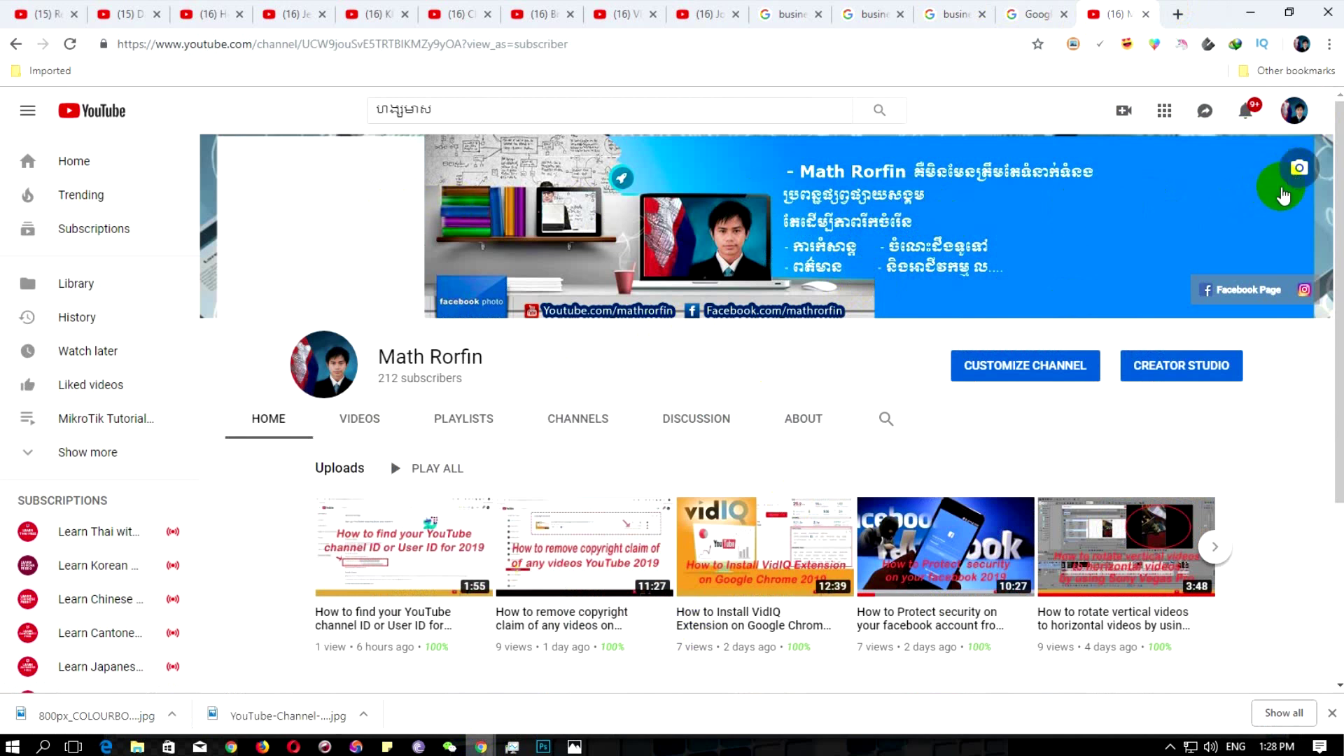
{"action": "left_click", "coordinate": [1297, 168]}
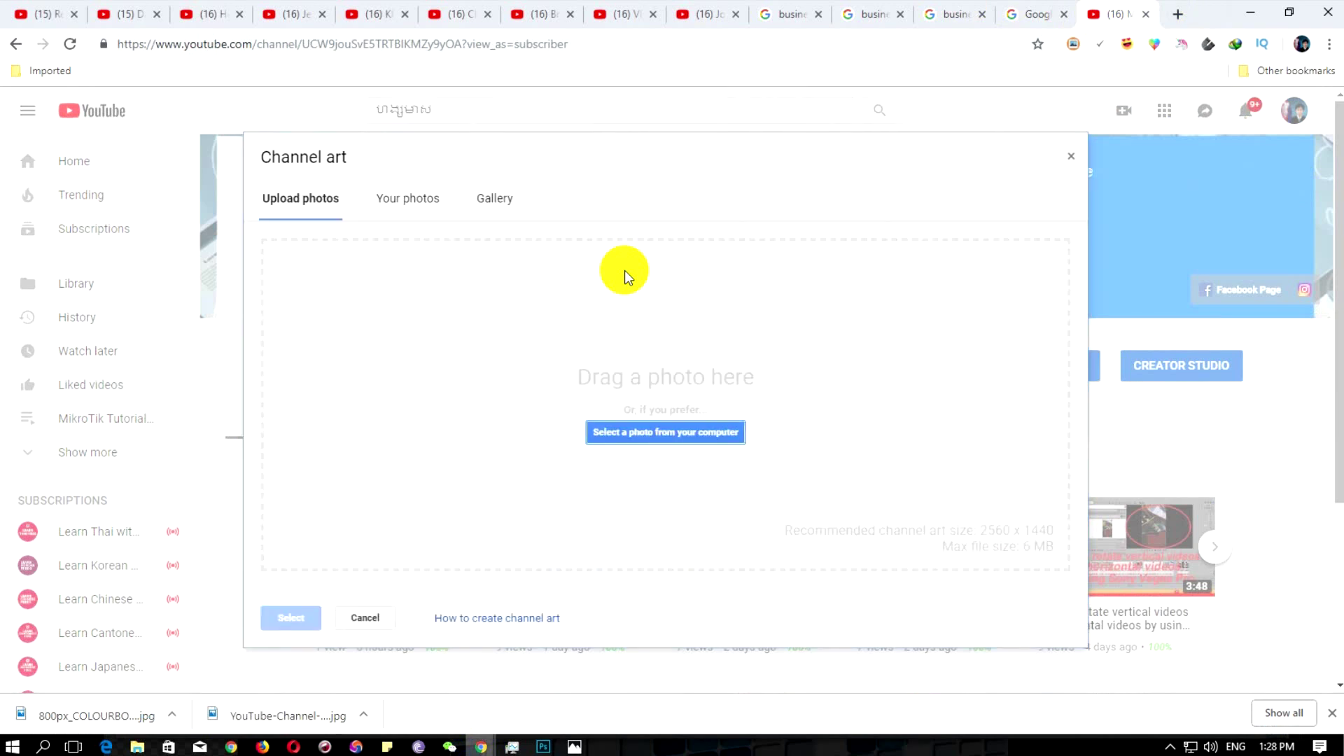
Upload Channel Art Template (Fireworks)-002 from the Graphic Design > Adobe Photoshop > General tutorial folder as channel art
{"action": "left_click", "coordinate": [652, 435]}
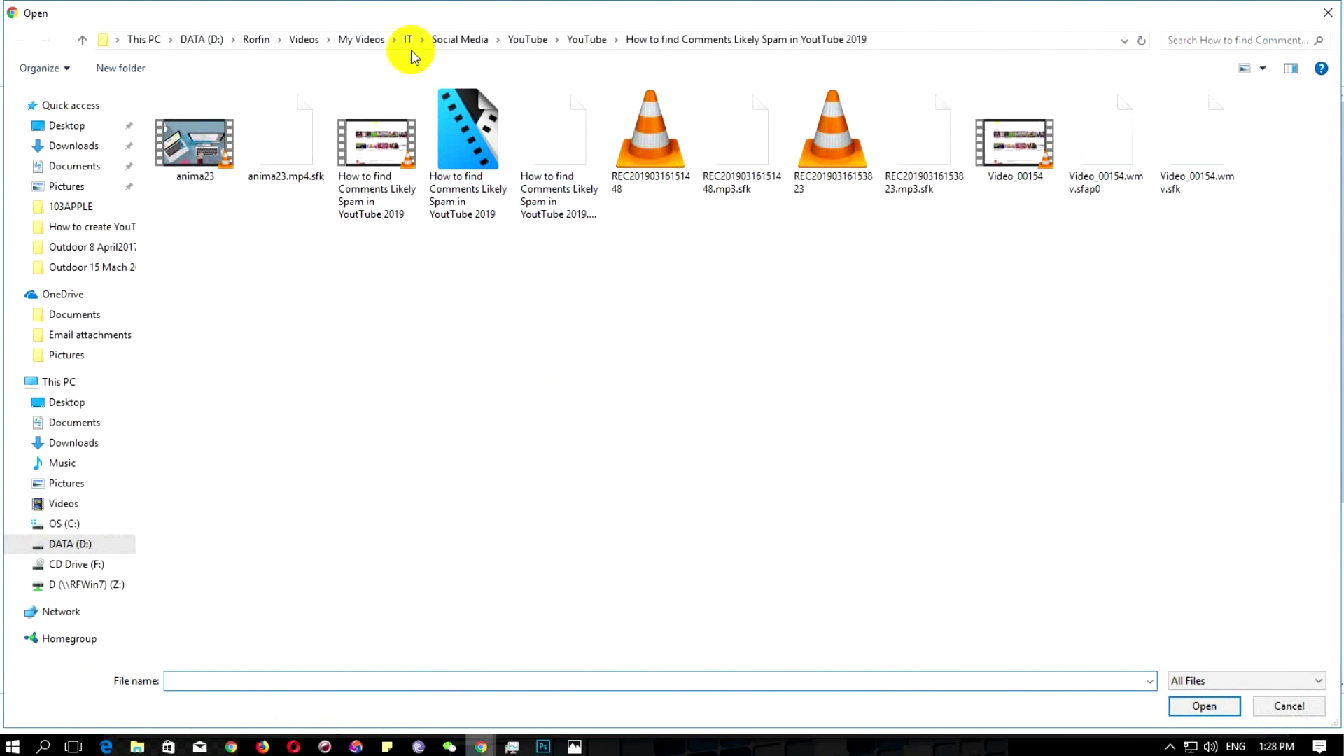
{"action": "left_click", "coordinate": [408, 39]}
{"action": "double_click", "coordinate": [199, 135]}
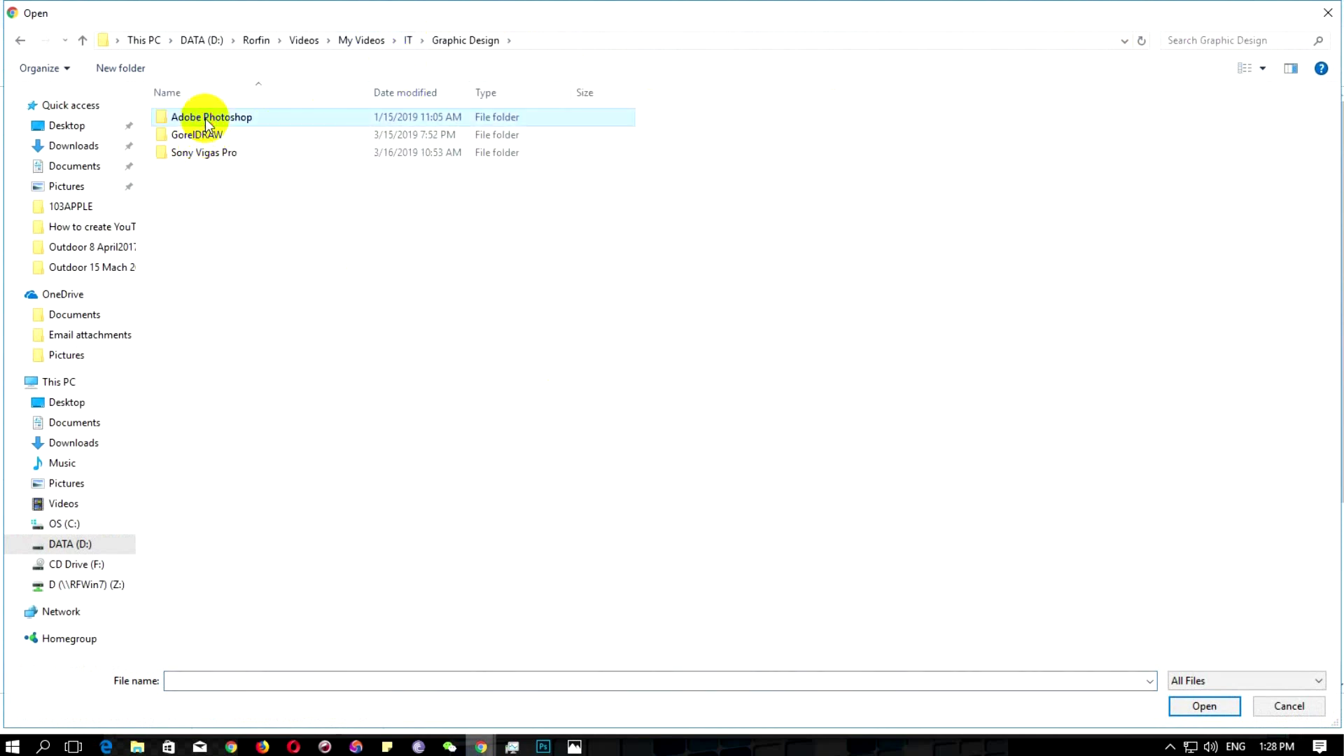
{"action": "double_click", "coordinate": [203, 117]}
{"action": "double_click", "coordinate": [221, 141]}
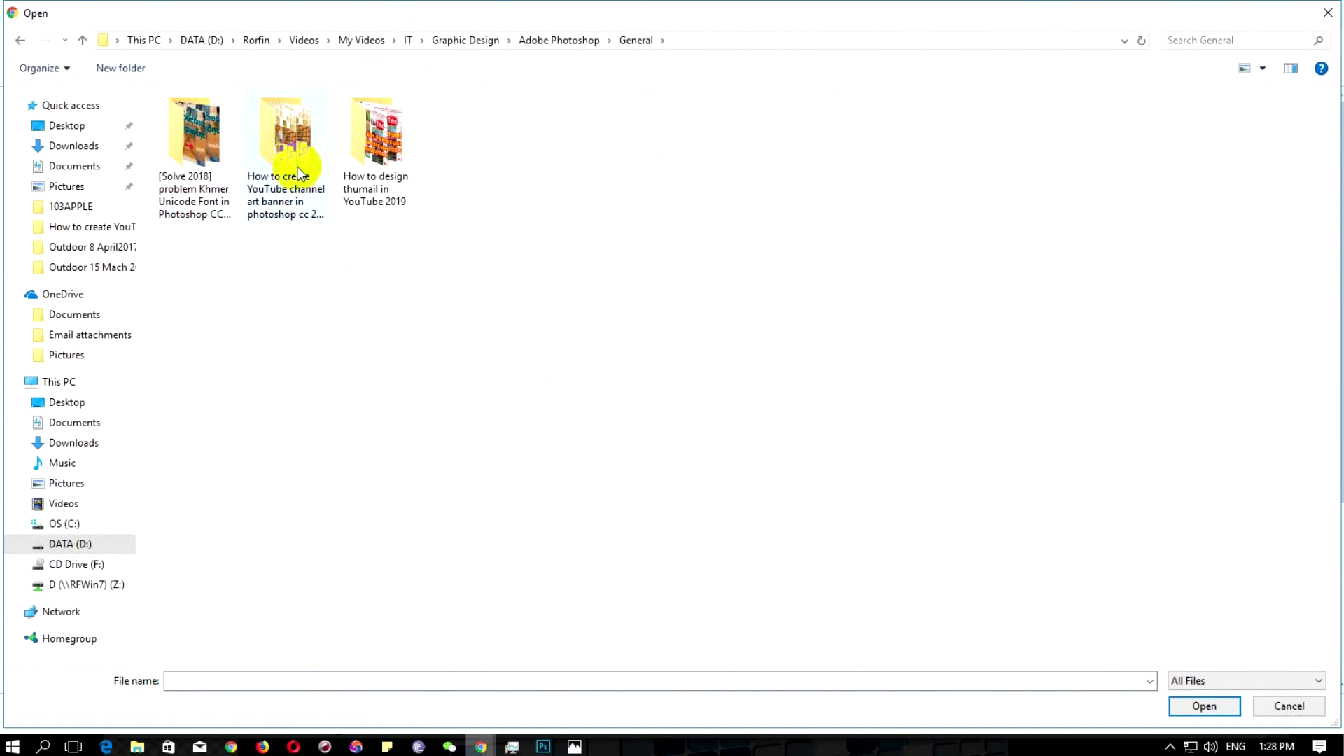
{"action": "double_click", "coordinate": [294, 157]}
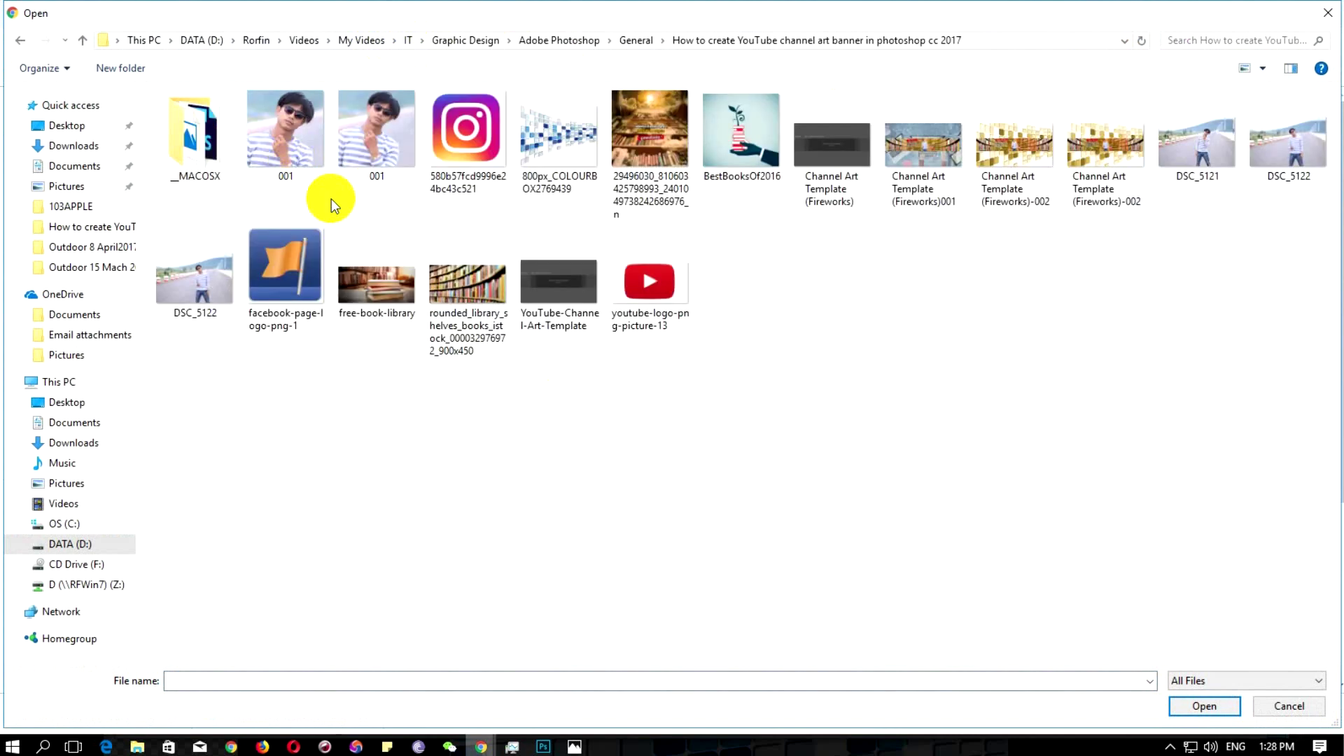
{"action": "left_click", "coordinate": [1008, 184]}
{"action": "left_click", "coordinate": [1178, 707]}
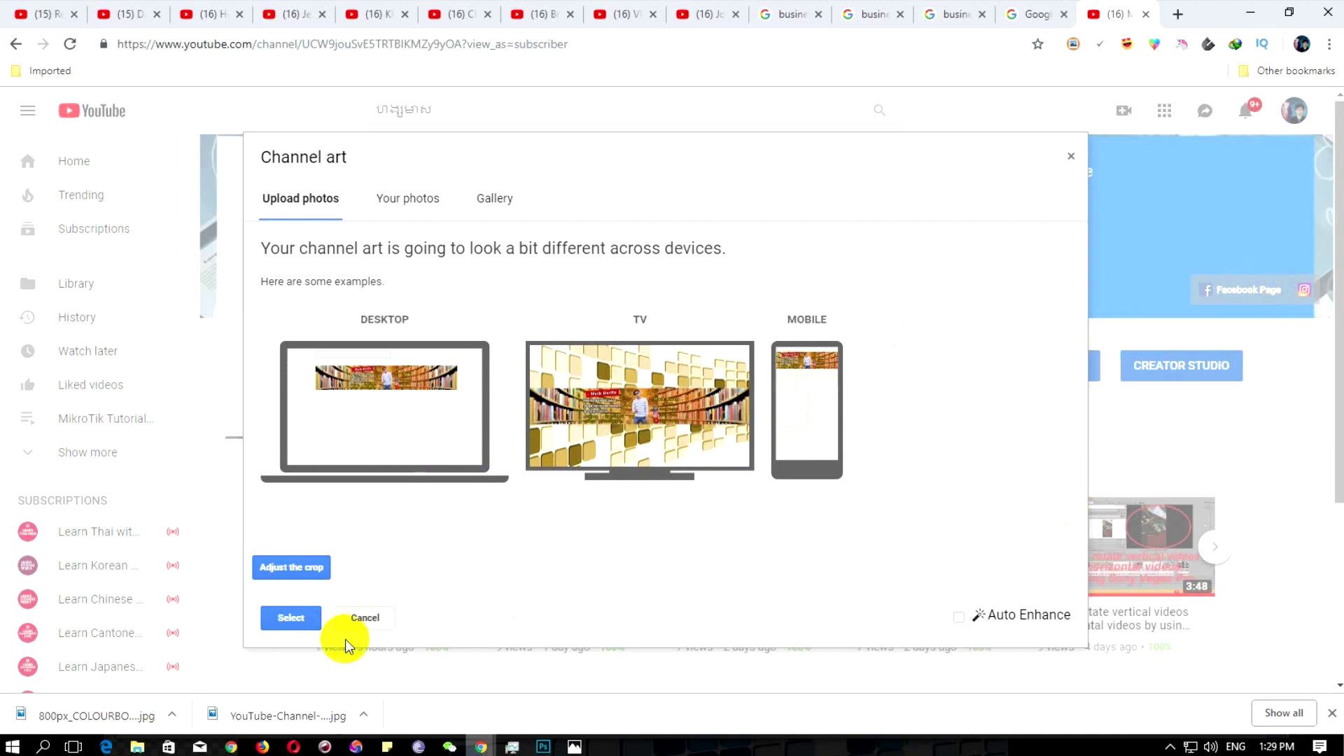
{"action": "left_click", "coordinate": [301, 624]}
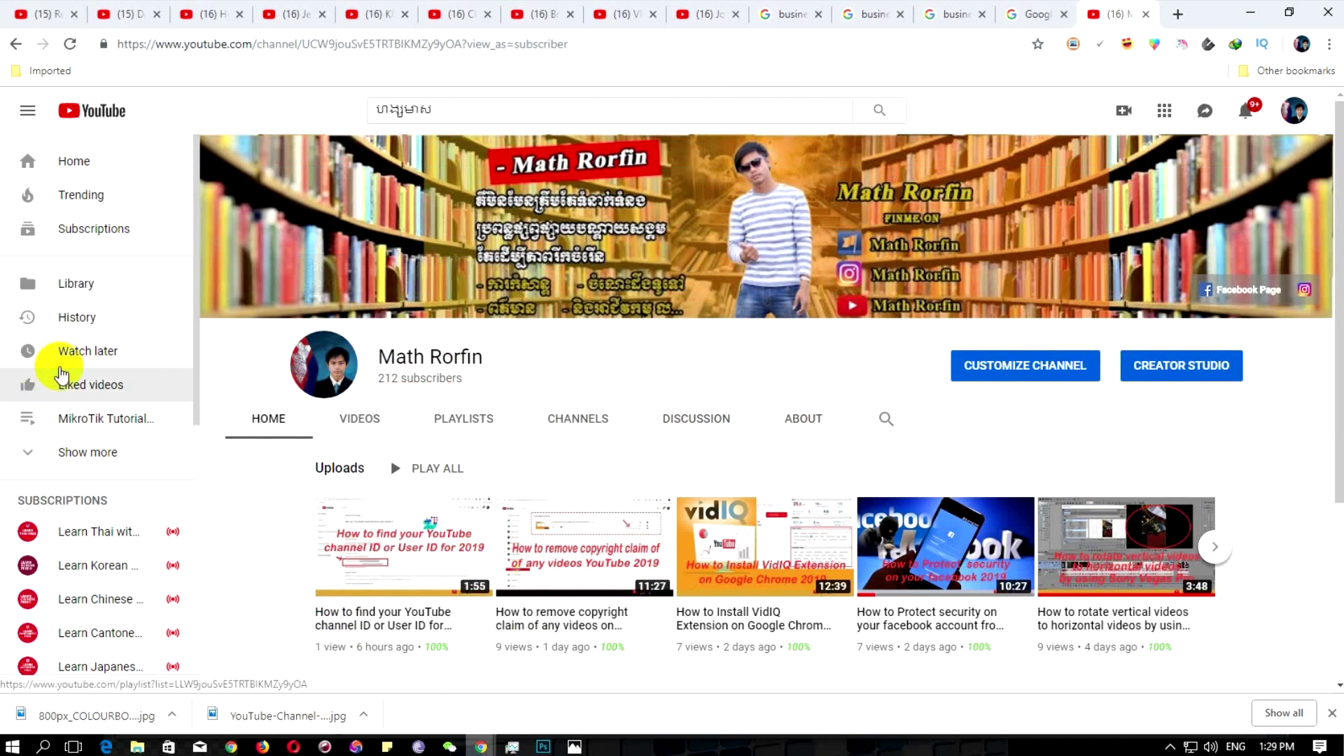
Replace the Google profile photo with the uploaded 001 portrait via the channel icon editor
{"action": "mouse_move", "coordinate": [323, 364]}
{"action": "left_click", "coordinate": [329, 371]}
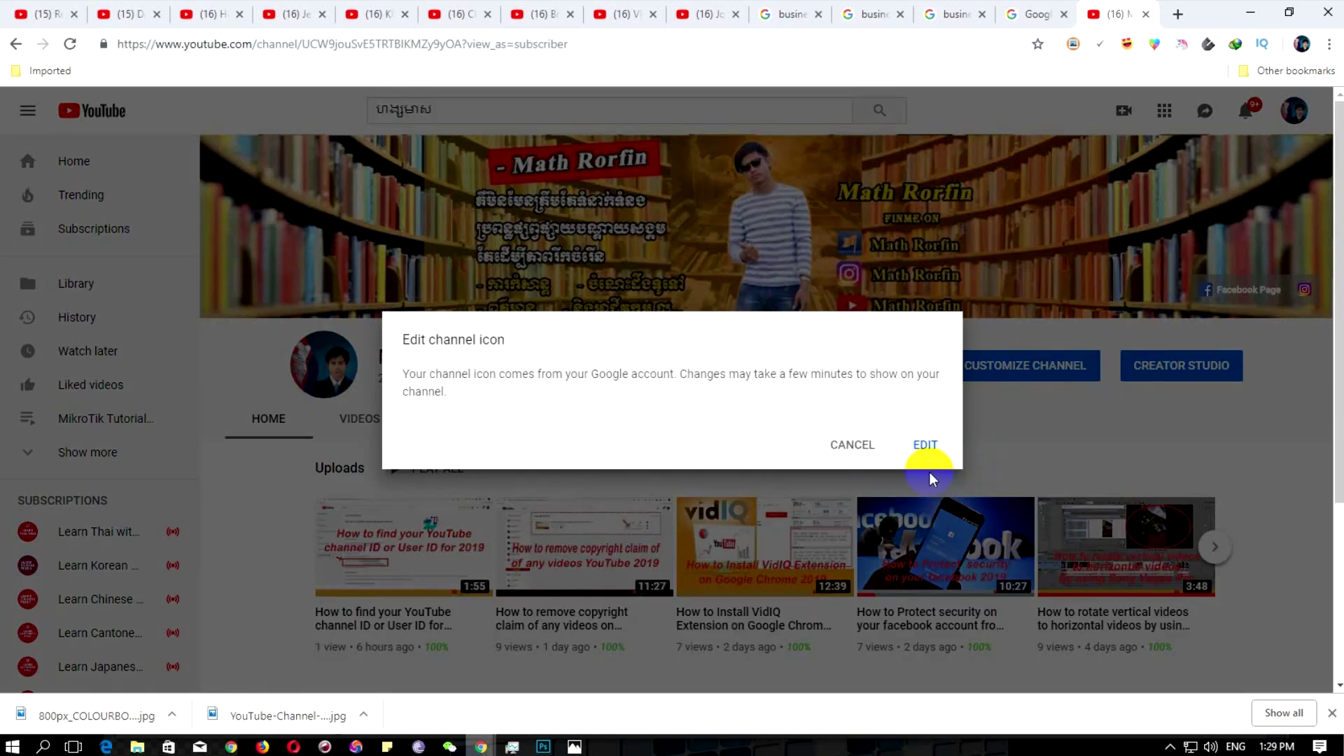
{"action": "left_click", "coordinate": [924, 445]}
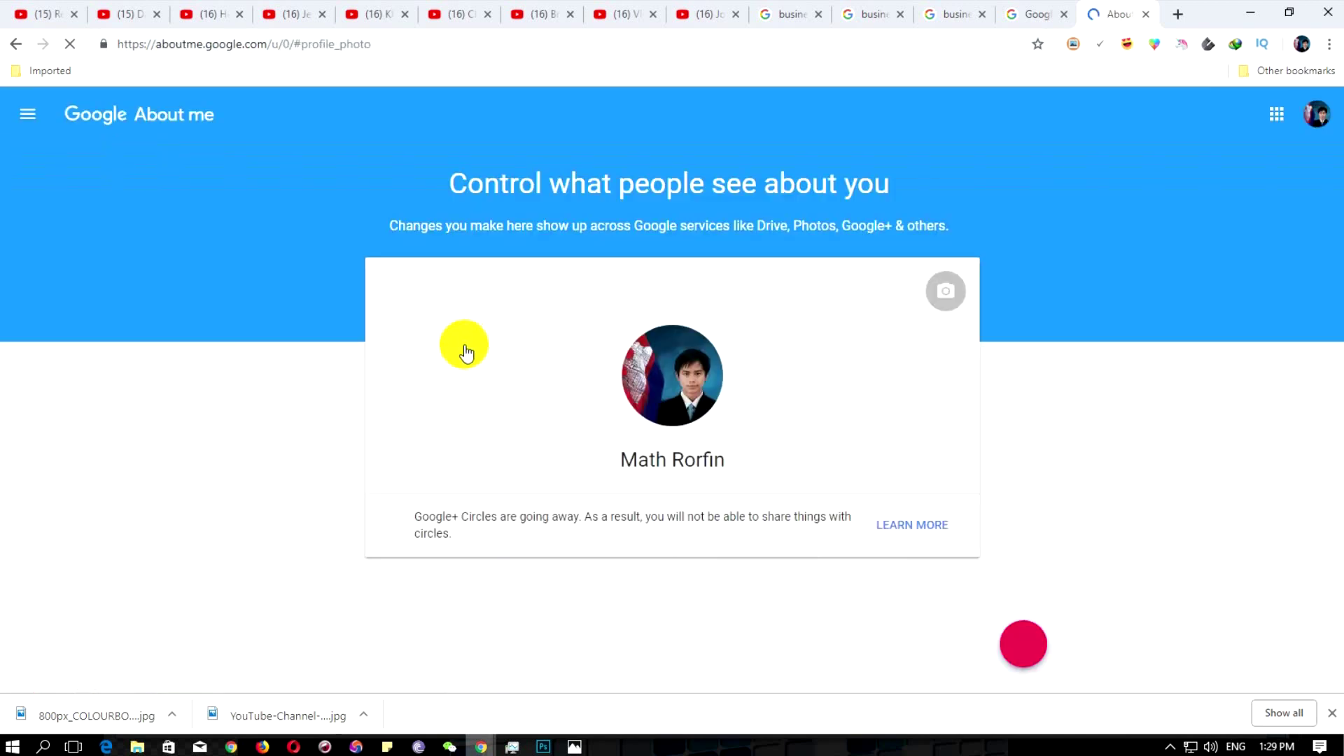
{"action": "left_click", "coordinate": [949, 300]}
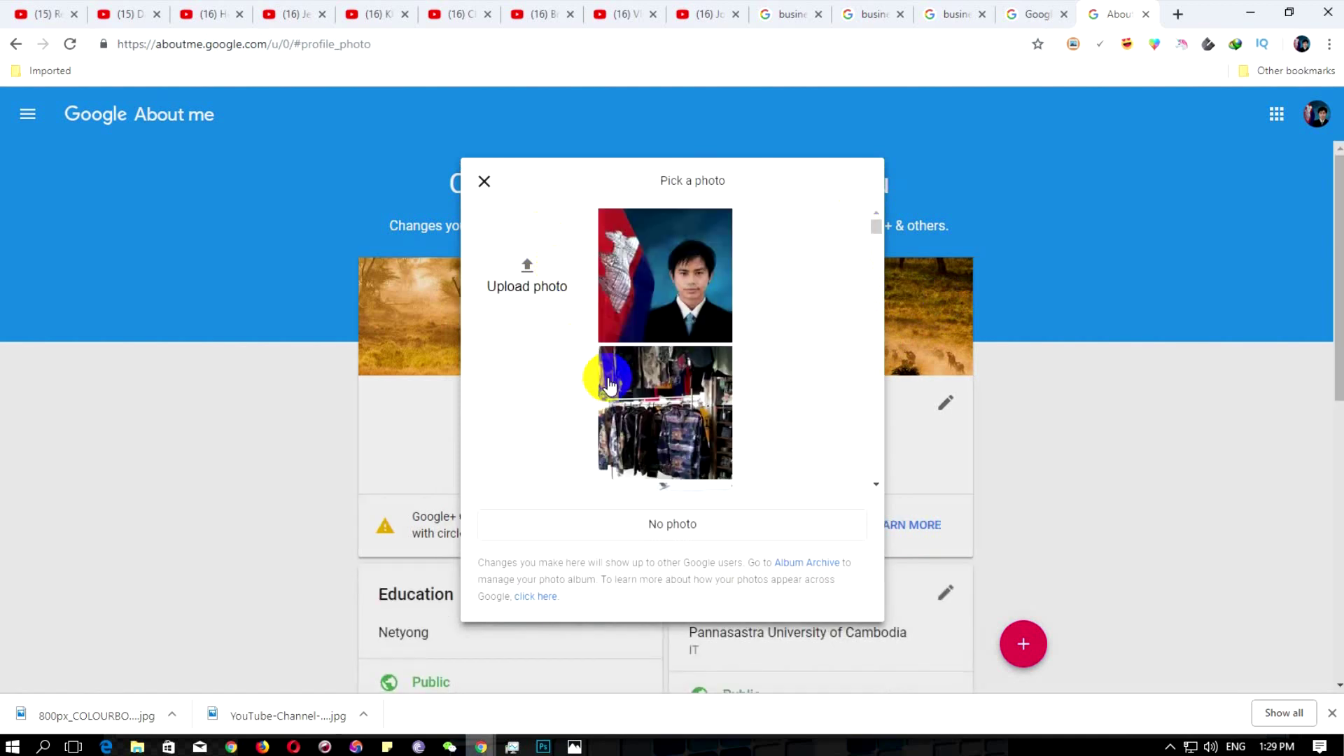
{"action": "left_click", "coordinate": [525, 287]}
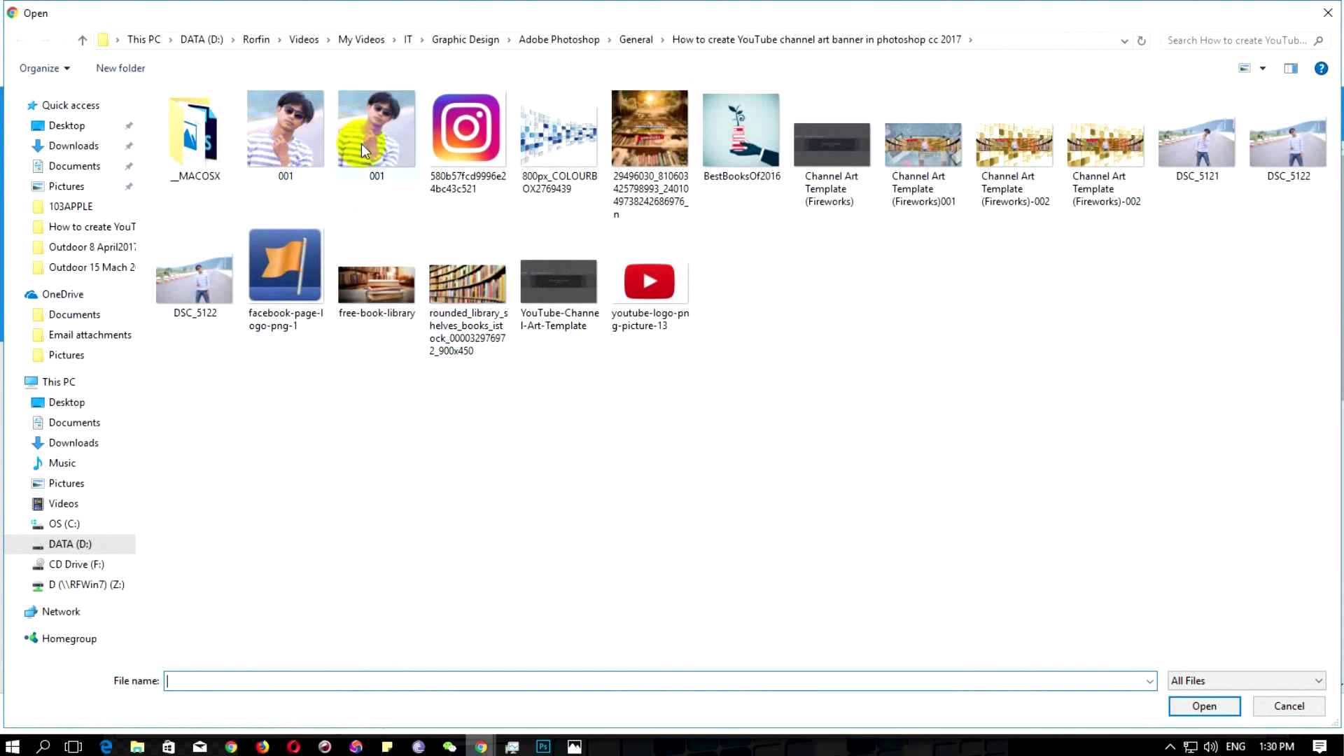
{"action": "left_click", "coordinate": [319, 136]}
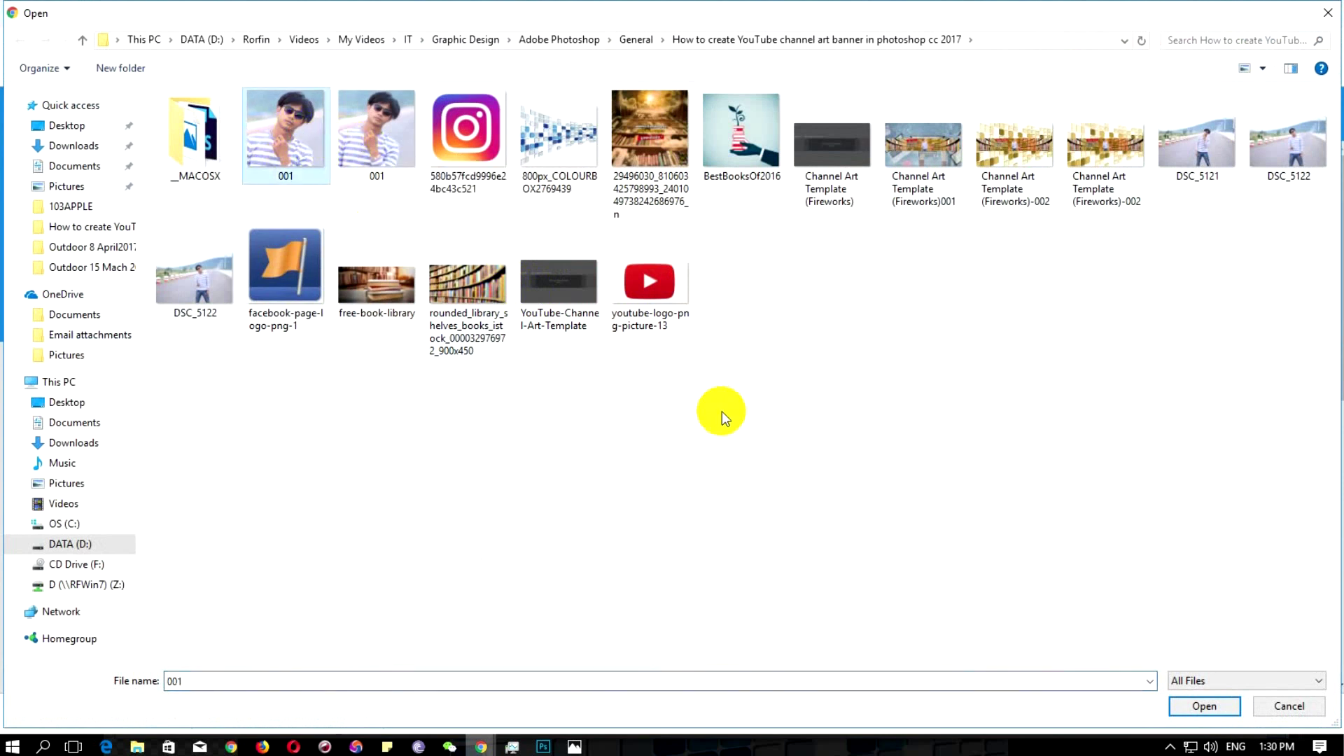
{"action": "left_click", "coordinate": [1192, 704]}
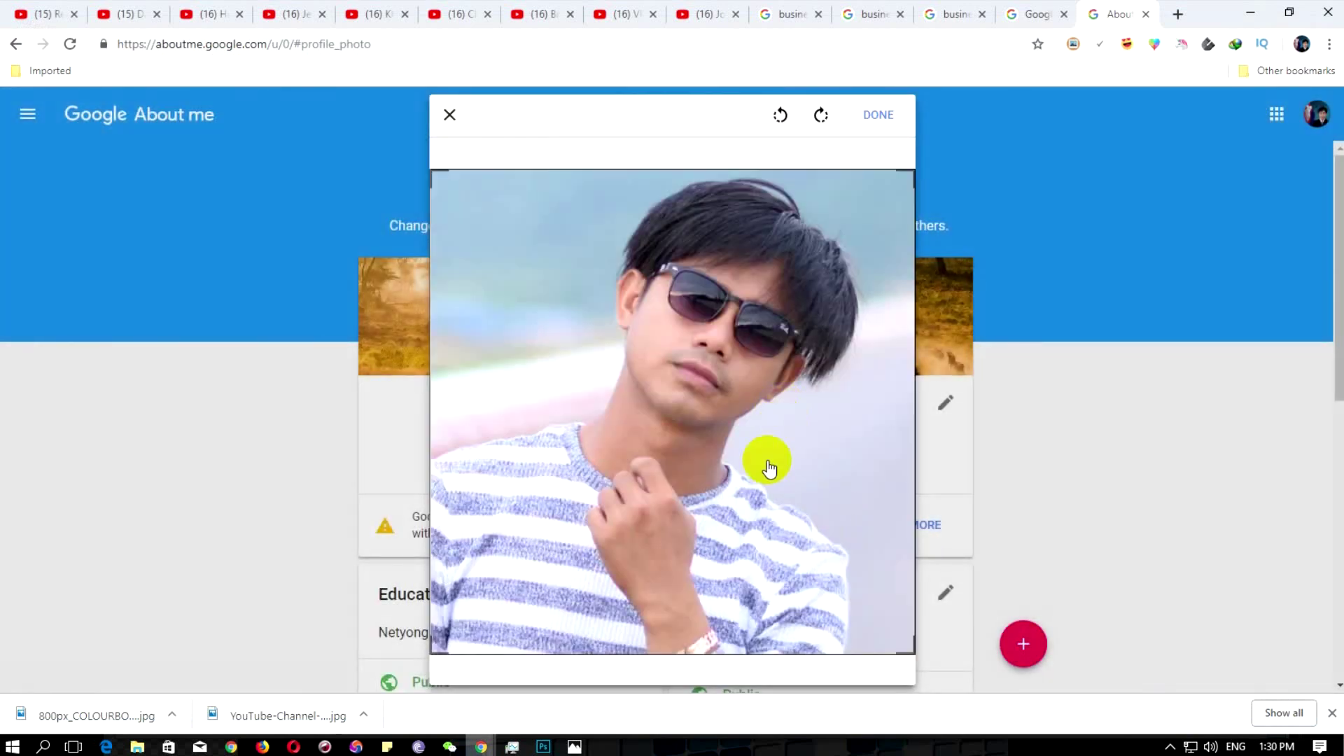
{"action": "left_click", "coordinate": [877, 130]}
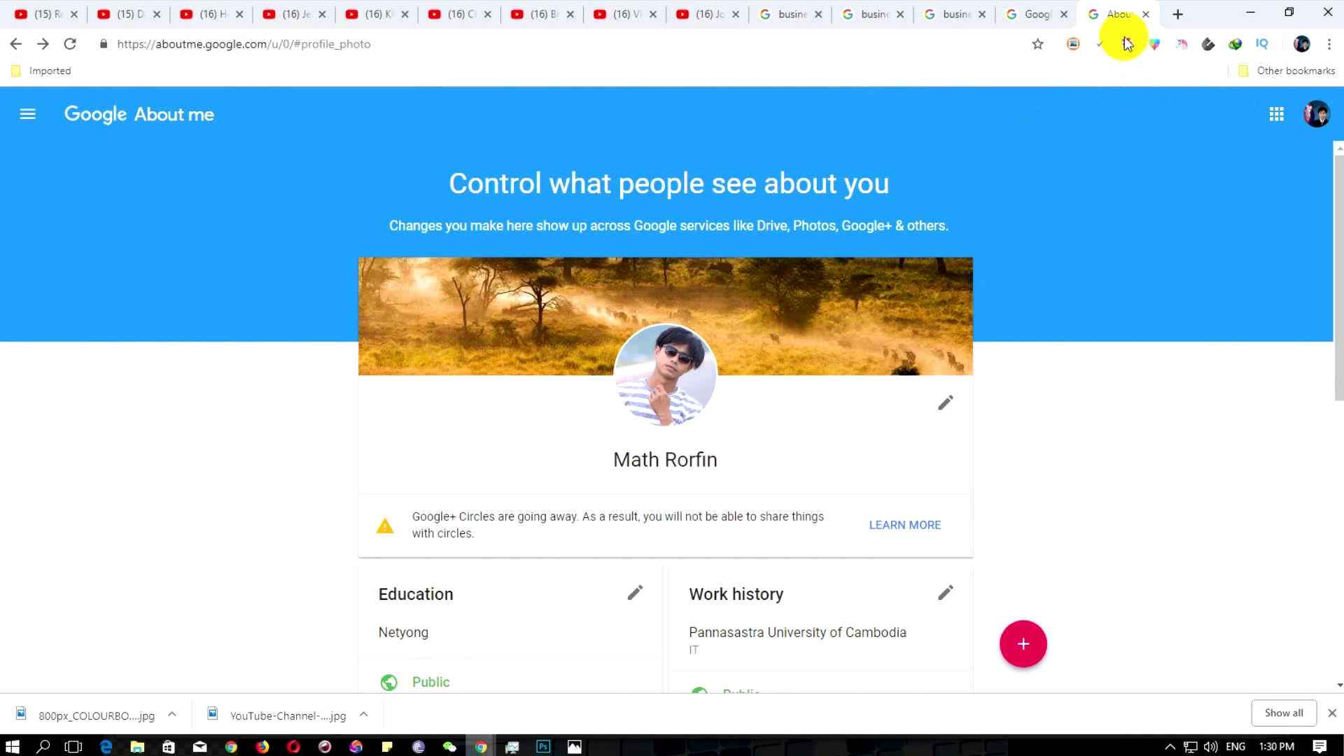
{"action": "left_click", "coordinate": [709, 19]}
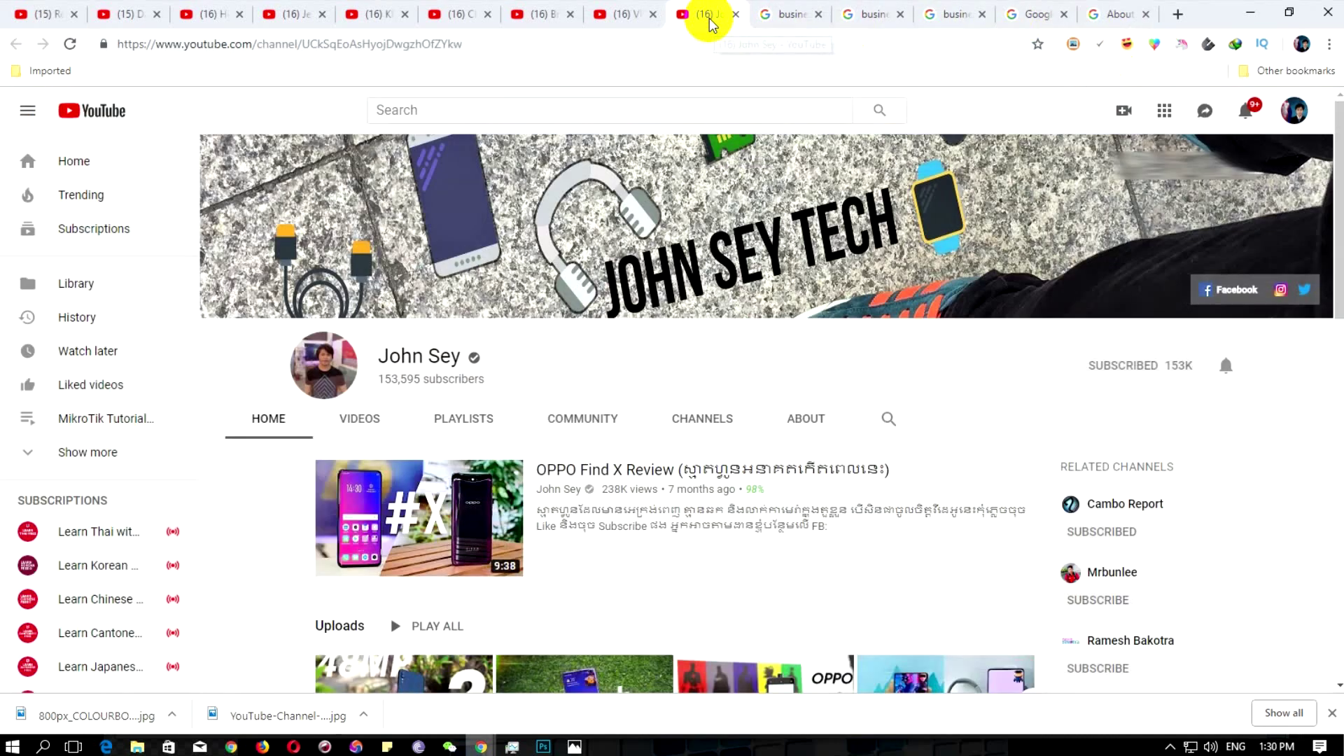
Open My channel from the account avatar menu
{"action": "left_click", "coordinate": [1294, 110]}
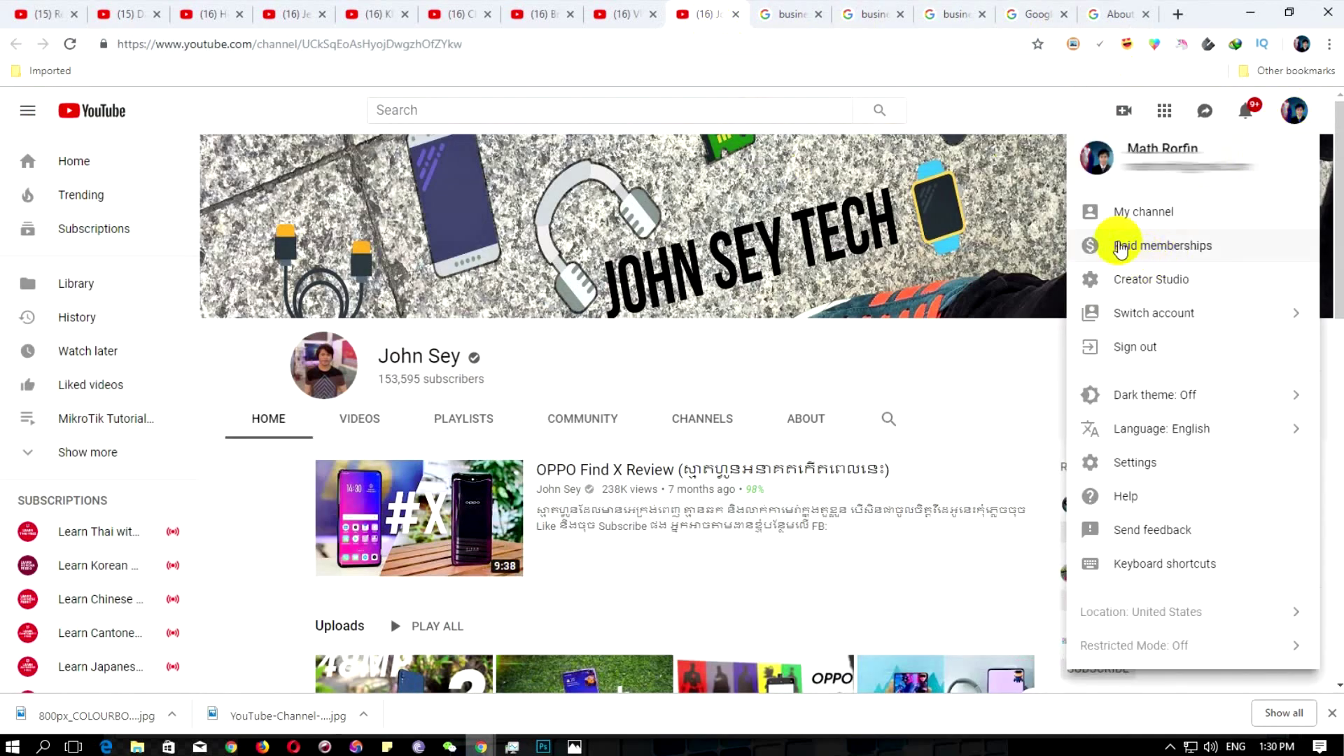
{"action": "left_click", "coordinate": [1116, 214]}
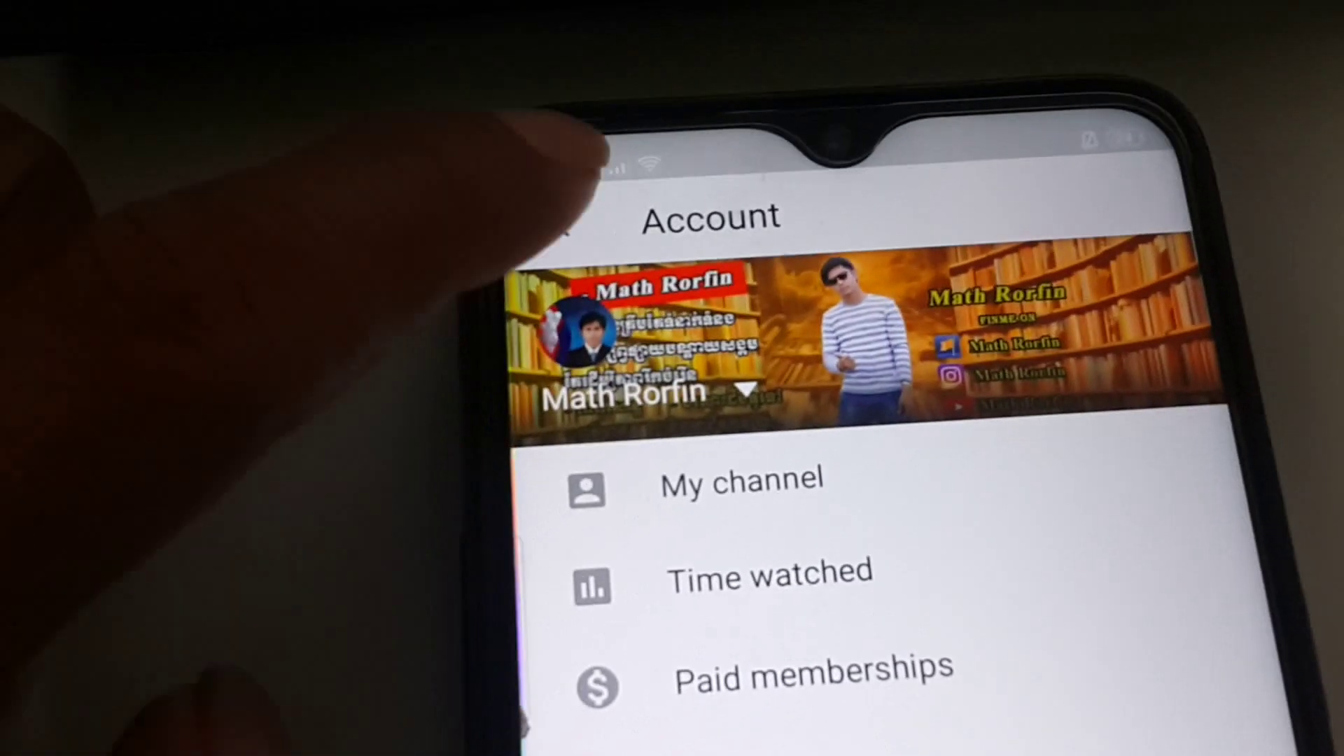
On the phone, close the Account menu and open My channel to view the new banner
{"action": "left_click", "coordinate": [523, 245]}
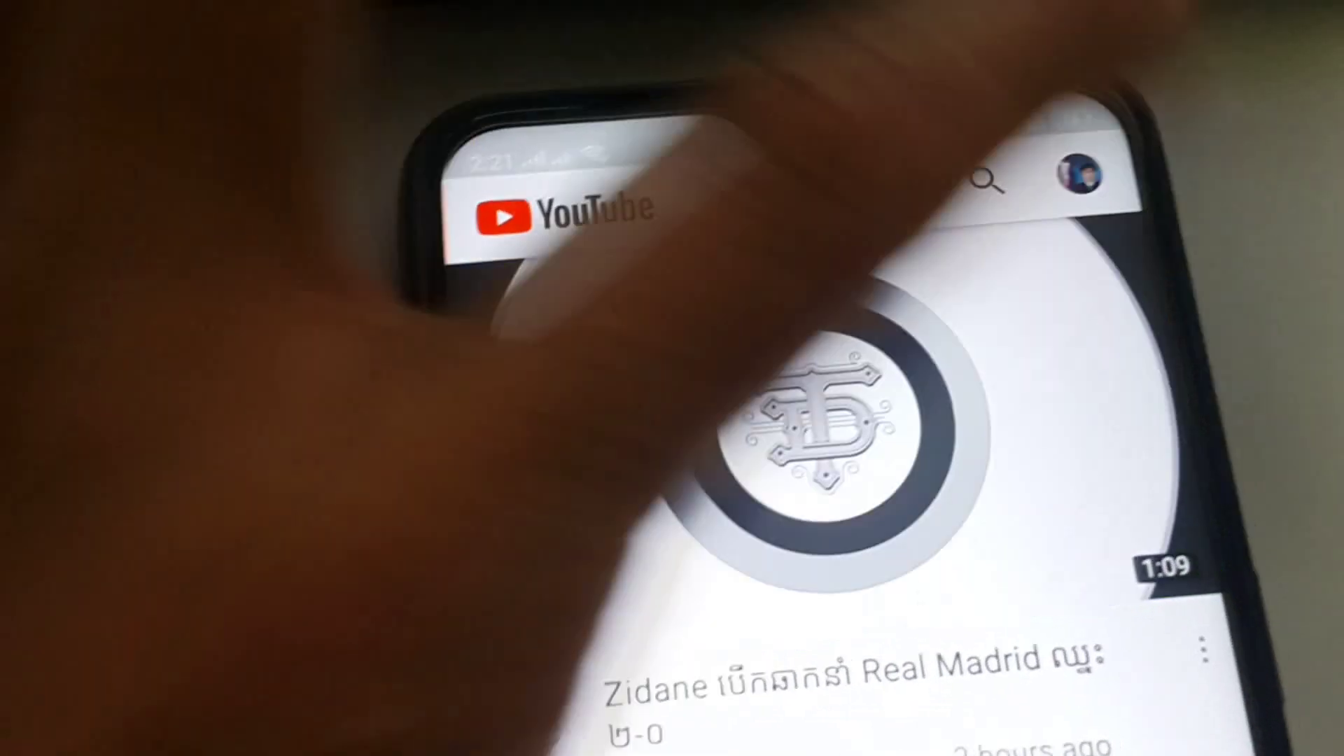
{"action": "left_click", "coordinate": [1088, 189]}
{"action": "left_click", "coordinate": [501, 493]}
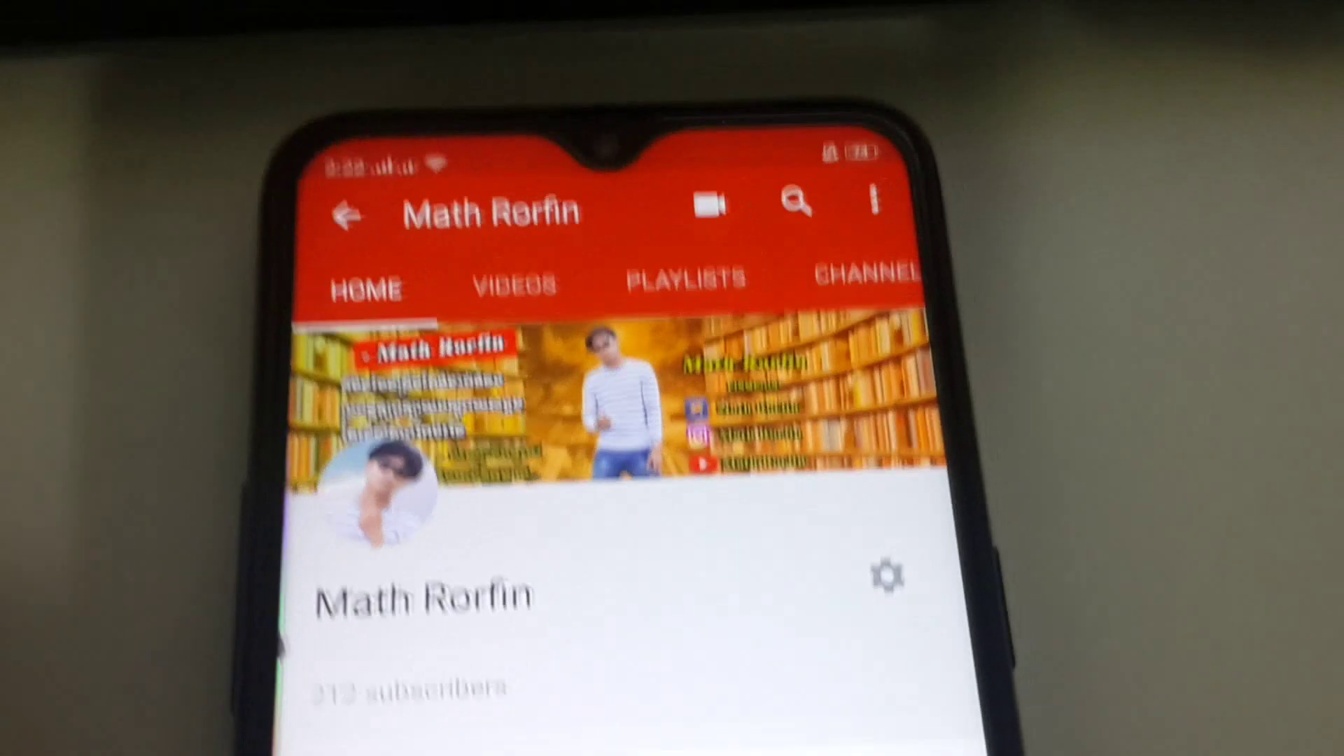
{"action": "scroll", "coordinate": [420, 700], "scroll_direction": "down", "scroll_amount": 2}
{"action": "scroll", "coordinate": [630, 490], "scroll_direction": "up", "scroll_amount": 2}
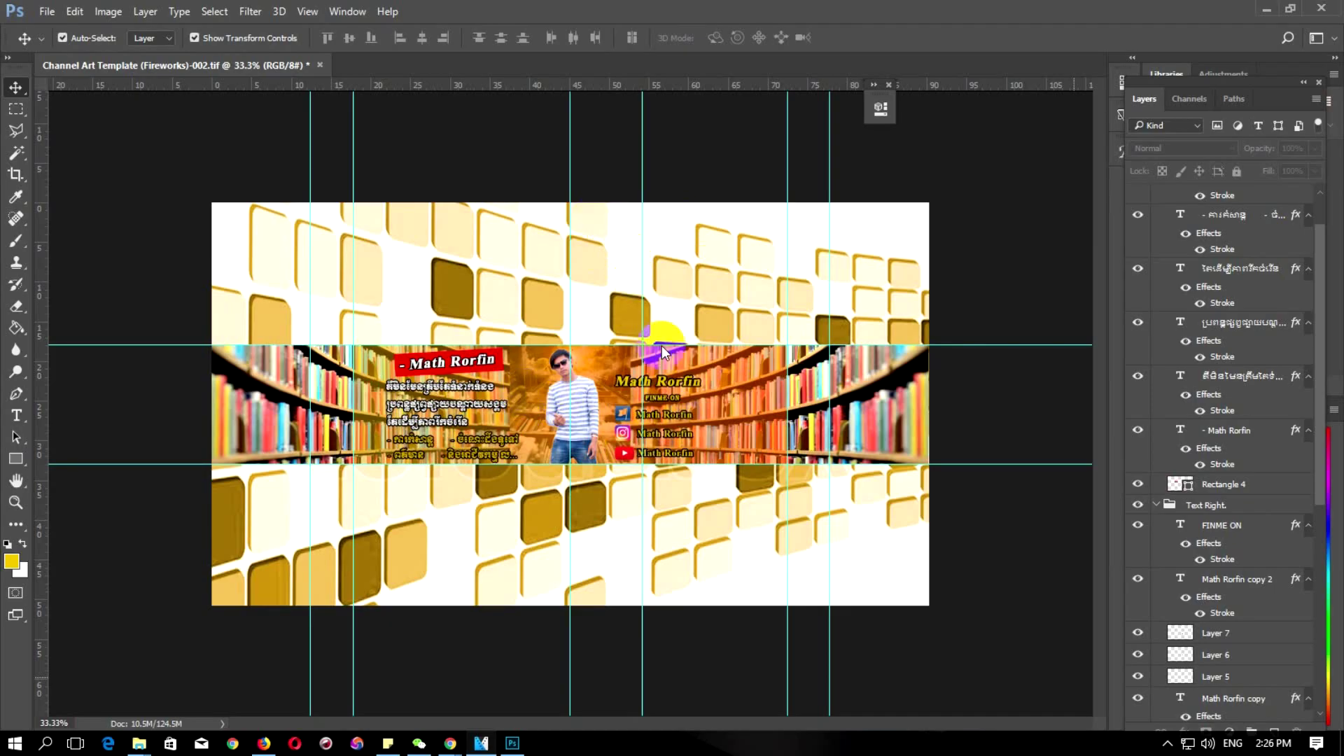
With Auto-Select off, move the Text Right group farther right and nudge it up slightly
{"action": "left_click", "coordinate": [665, 390]}
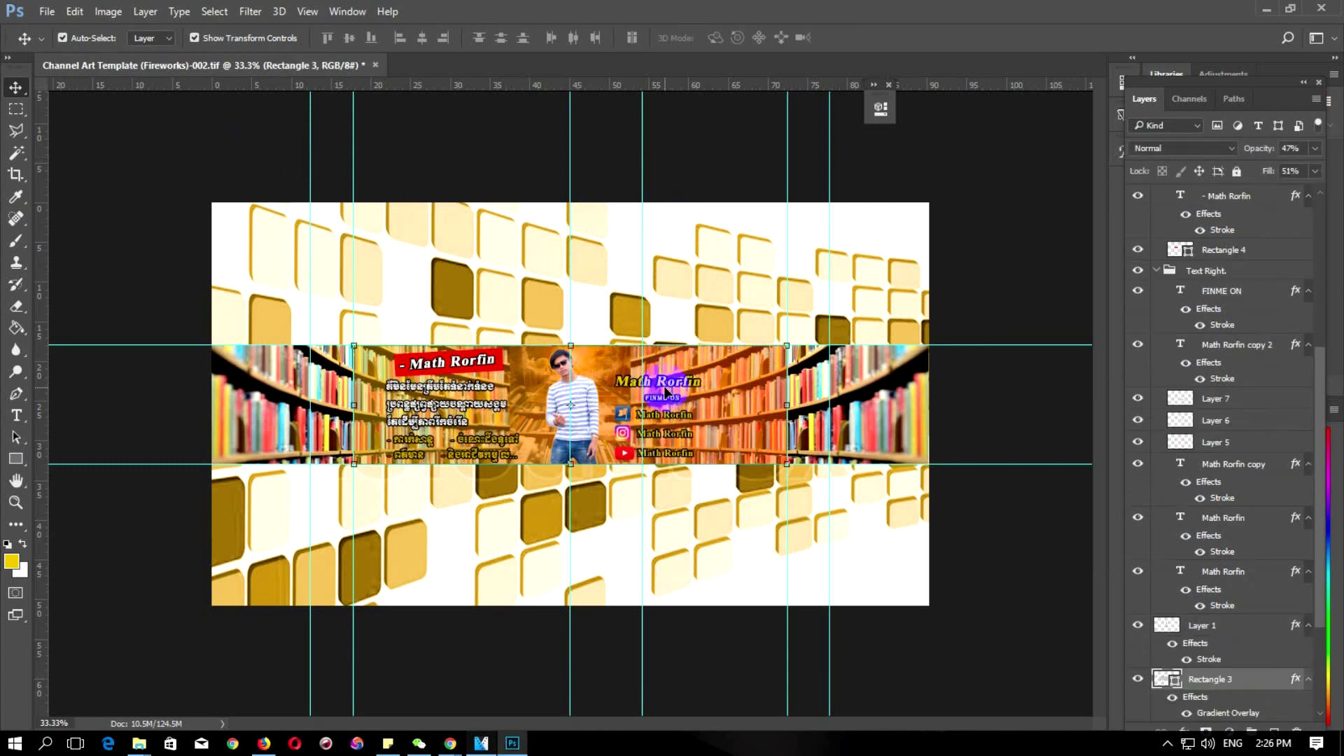
{"action": "left_click", "coordinate": [683, 436]}
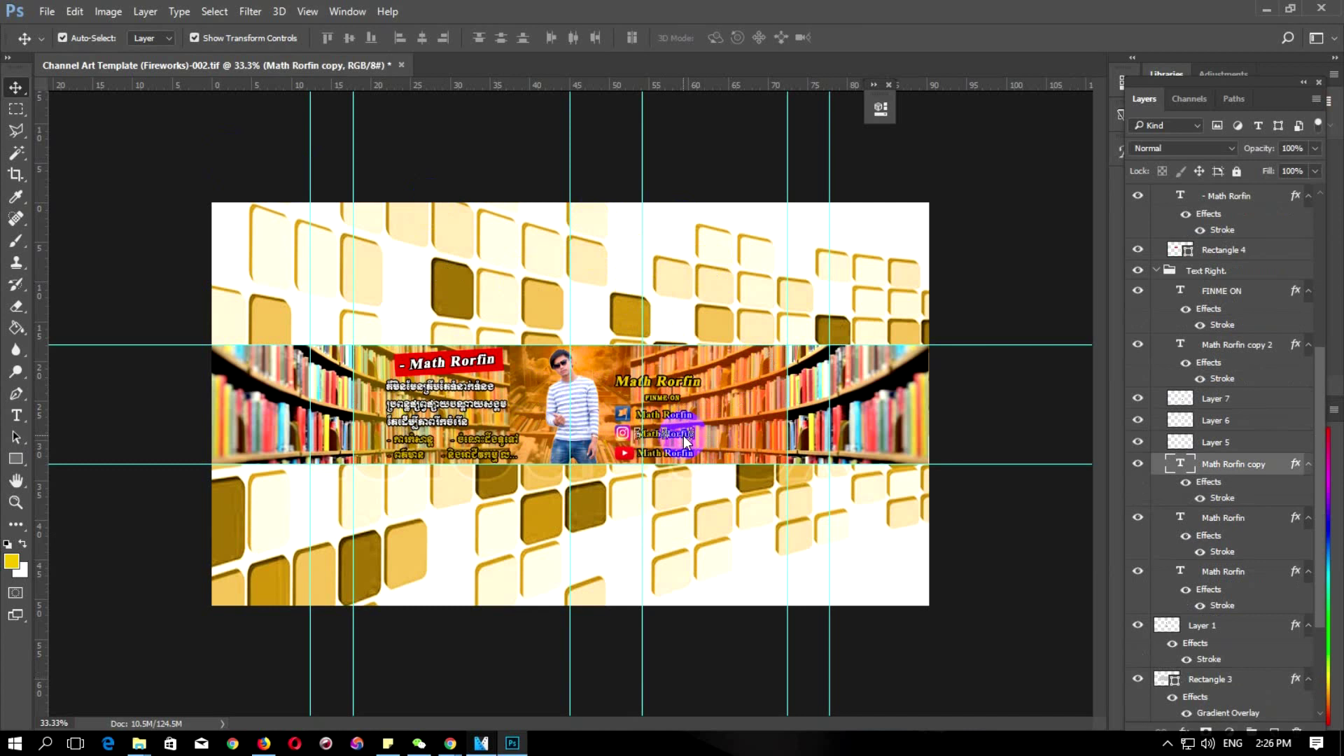
{"action": "left_click", "coordinate": [1192, 273]}
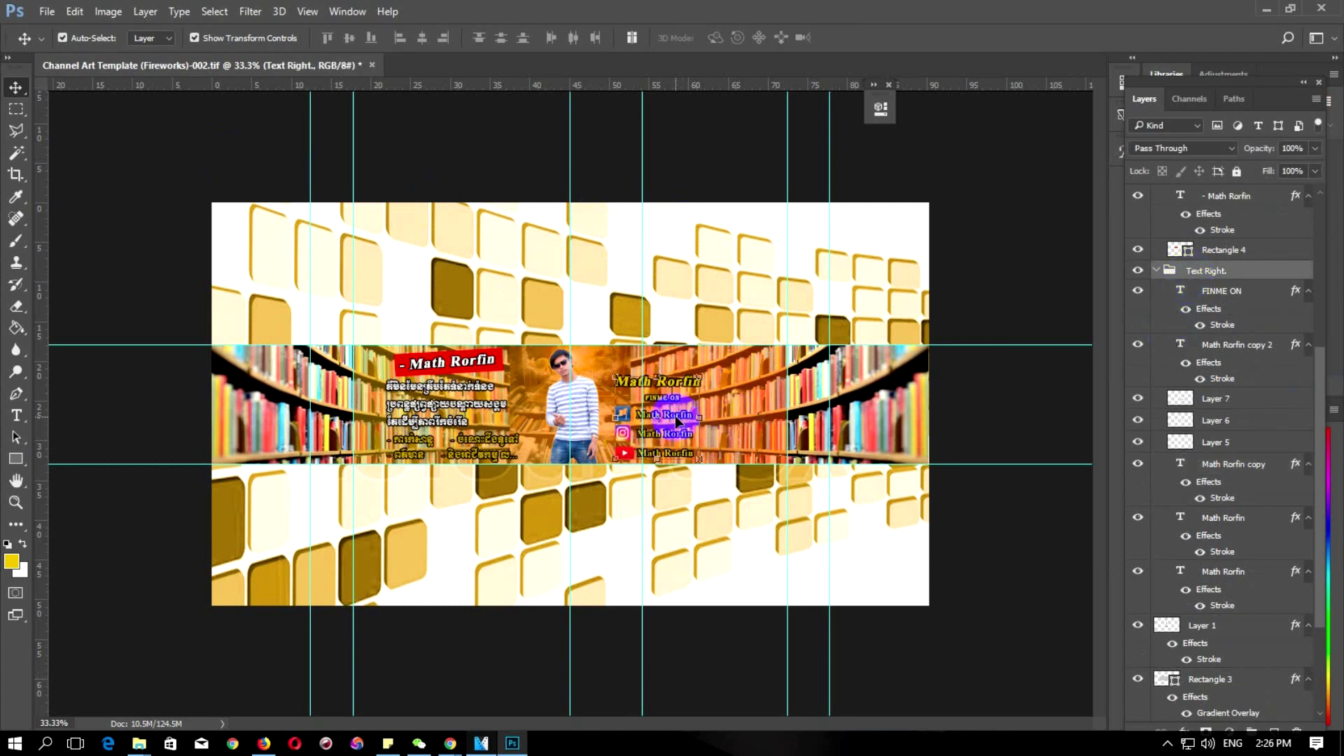
{"action": "left_click", "coordinate": [81, 40]}
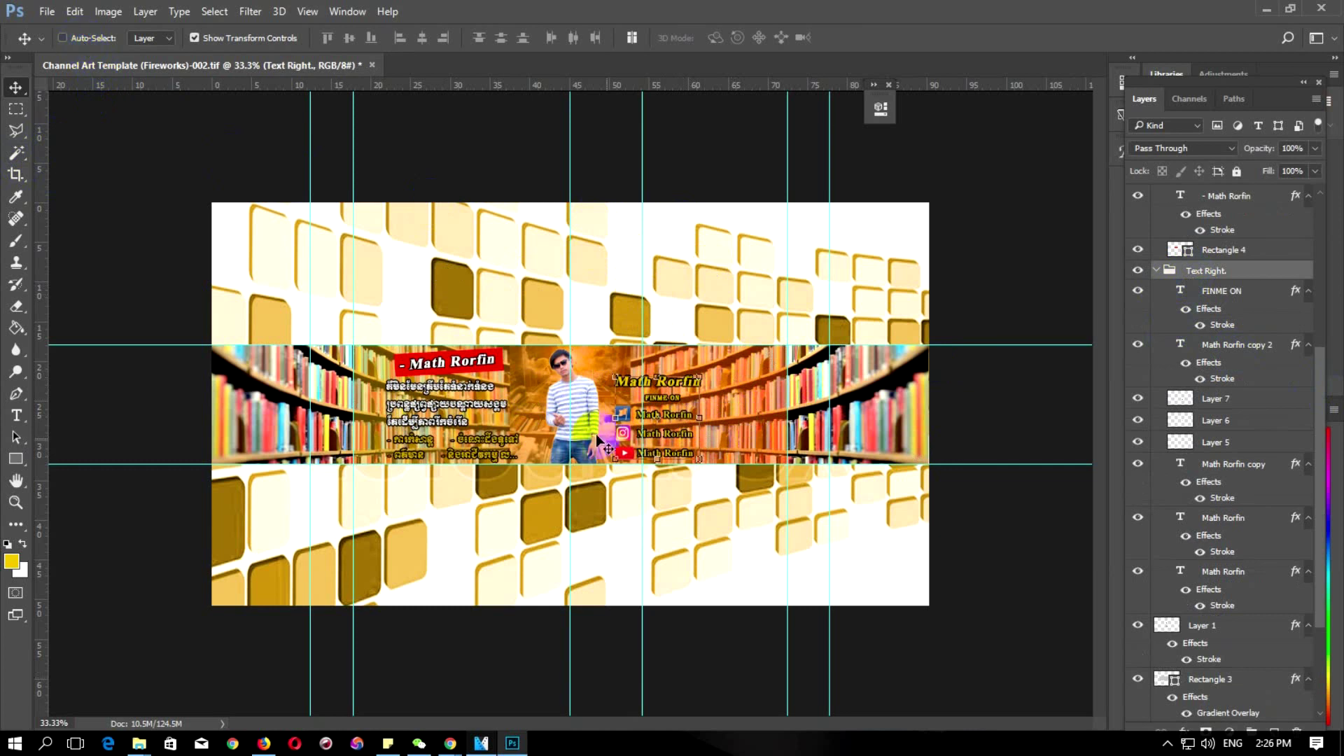
{"action": "left_click_drag", "start_coordinate": [671, 419], "coordinate": [740, 414]}
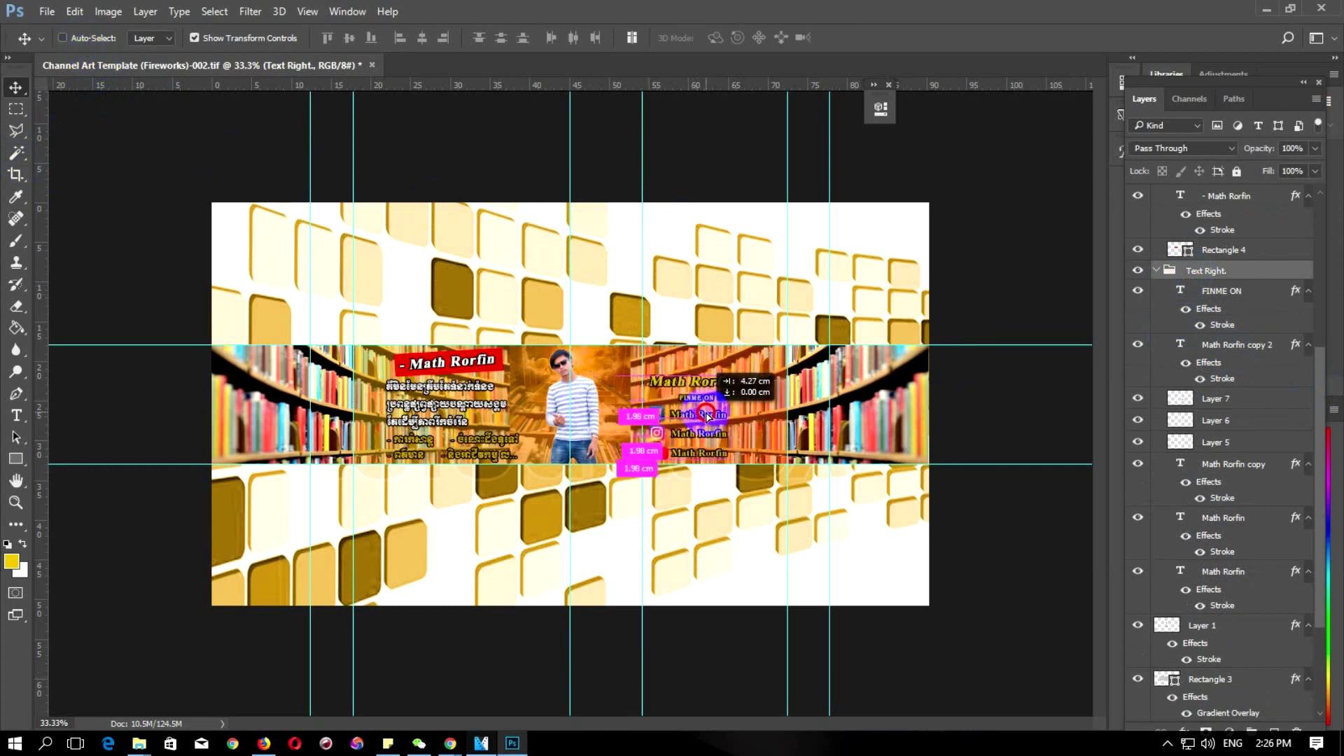
{"action": "left_click_drag", "start_coordinate": [738, 413], "coordinate": [733, 414]}
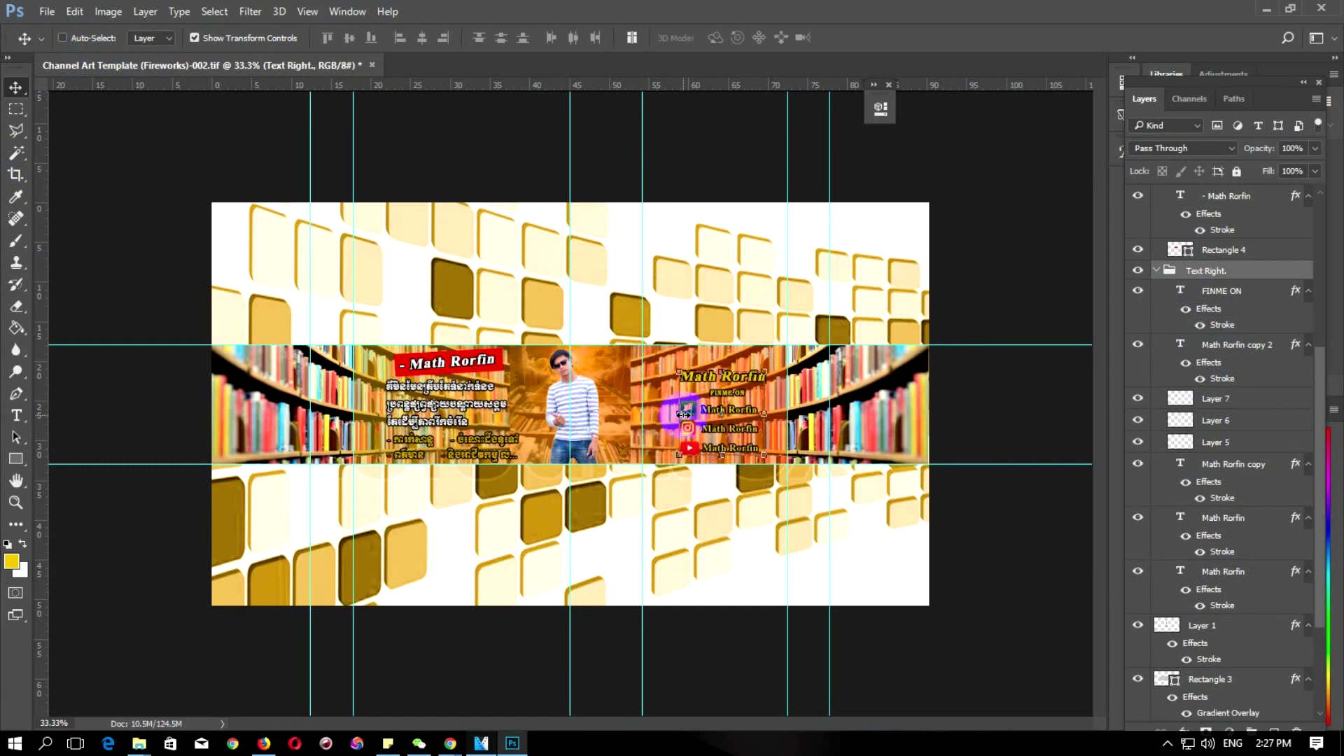
{"action": "key", "text": "Up"}
{"action": "key", "text": "Up"}
{"action": "key", "text": "Up"}
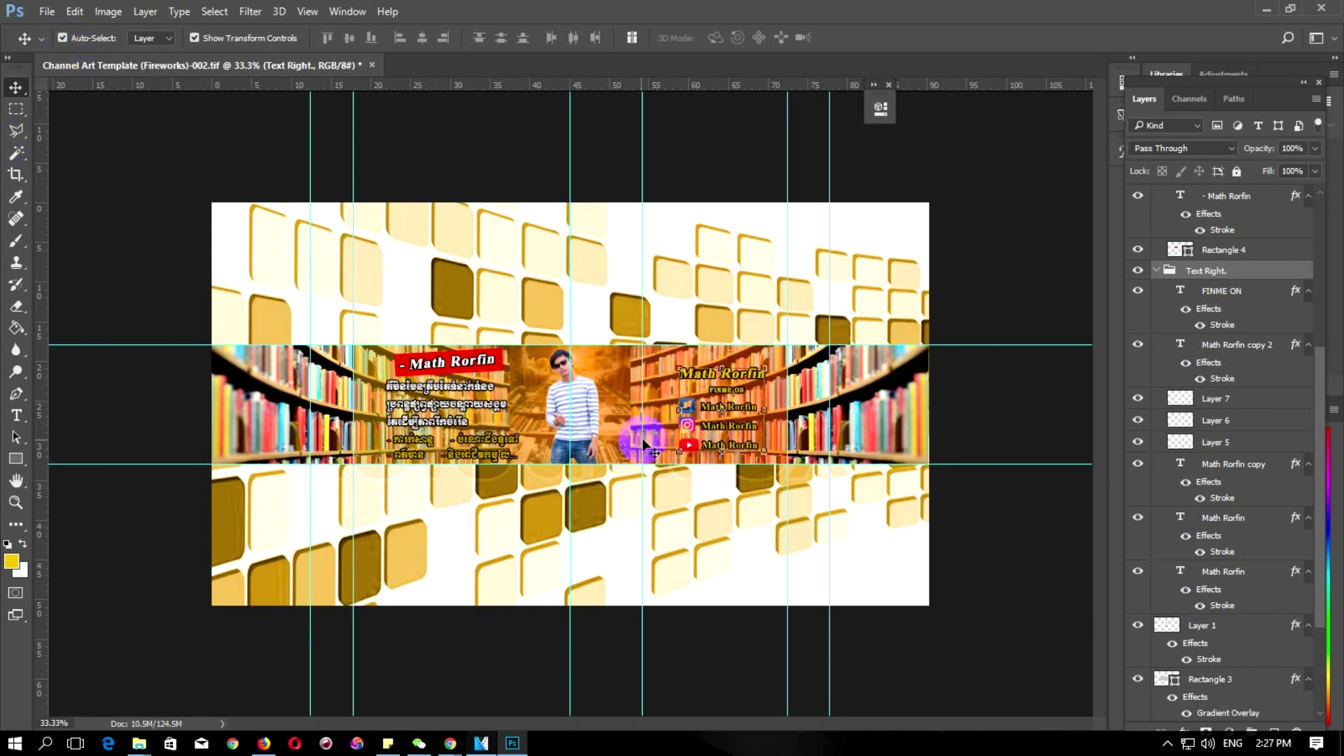
{"action": "left_click", "coordinate": [584, 402]}
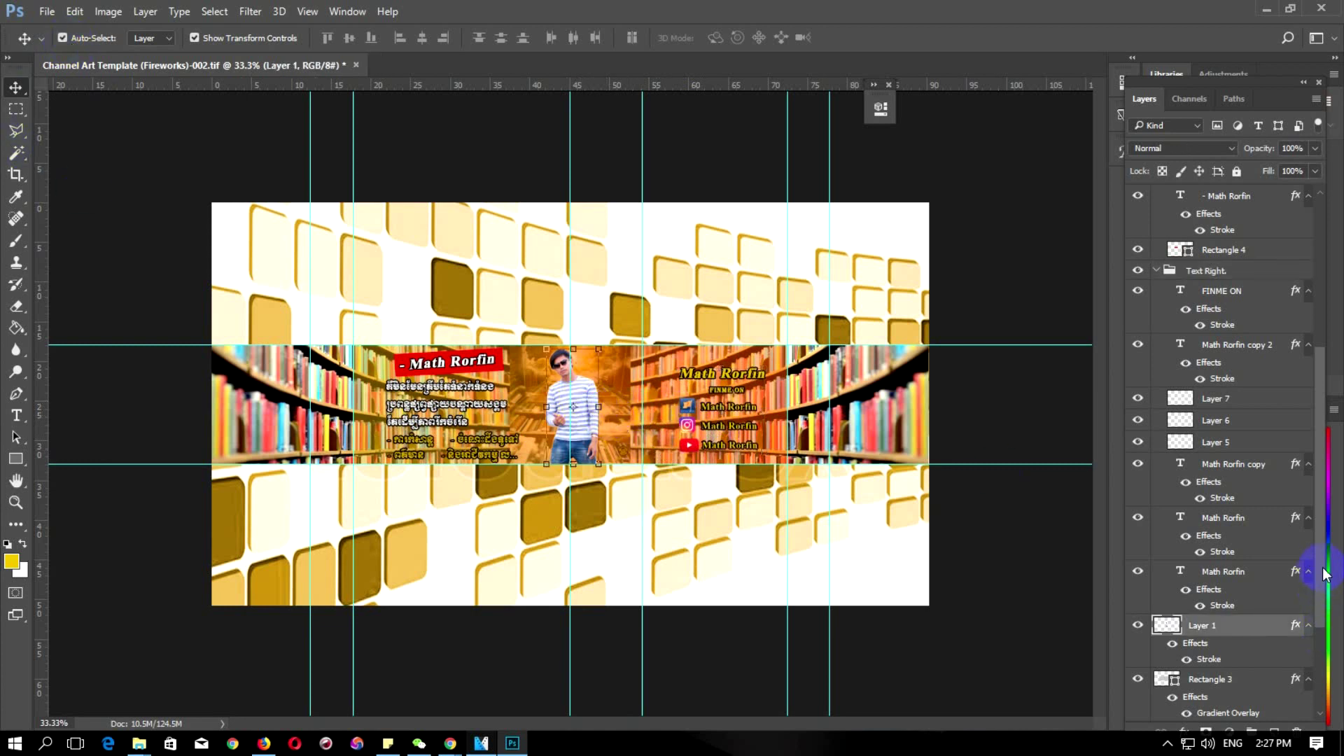
Select Layer 1 and Layer 2 and nudge the person photo right with two Shift+Right presses
{"action": "left_click_drag", "start_coordinate": [1321, 573], "coordinate": [1313, 617]}
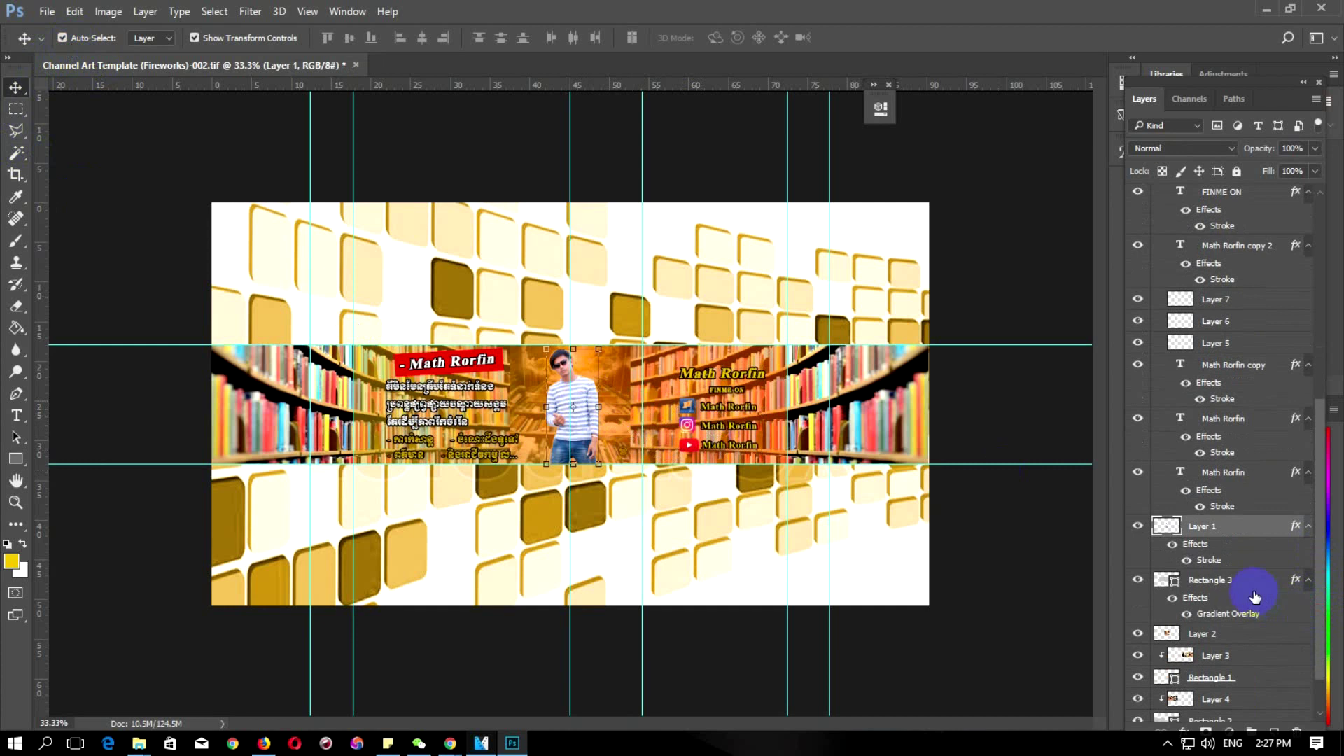
{"action": "left_click", "coordinate": [1217, 632], "text": "ctrl"}
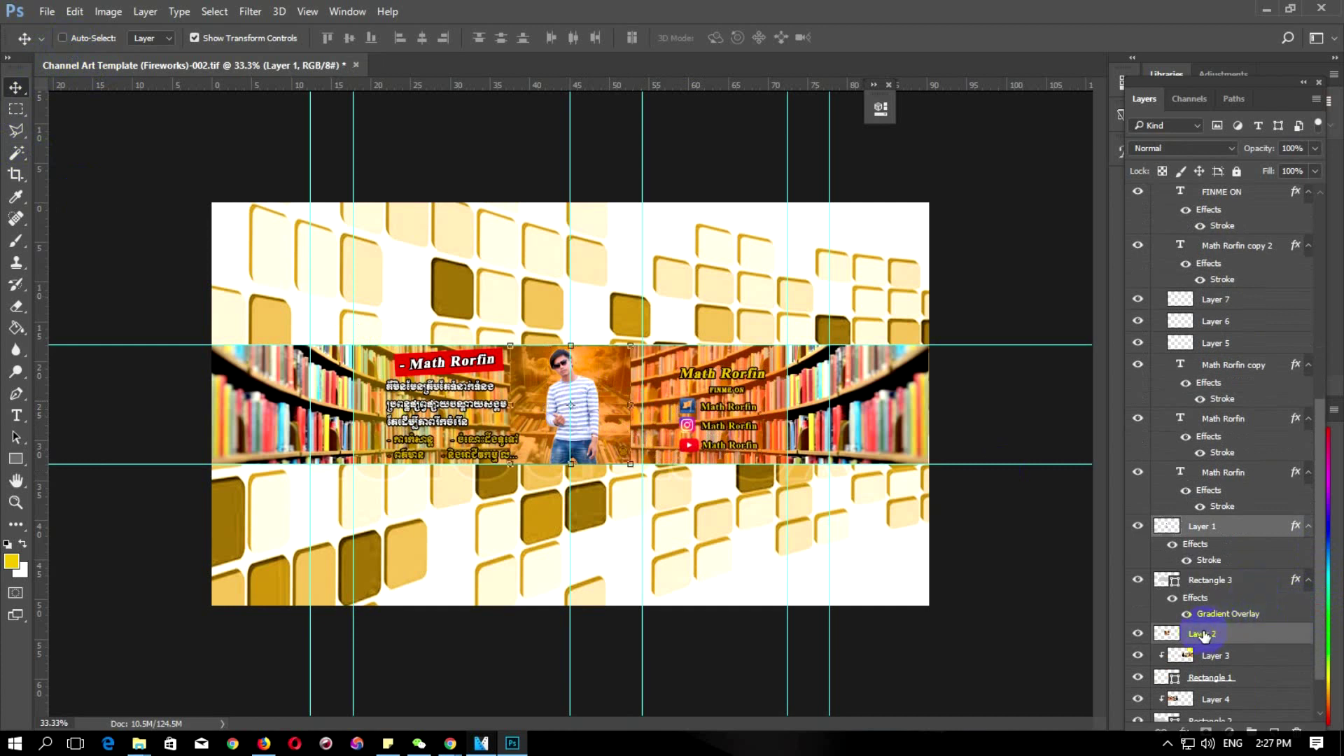
{"action": "key", "text": "shift+Right"}
{"action": "key", "text": "shift+Right"}
{"action": "key", "text": "shift+Right"}
{"action": "key", "text": "shift+Right"}
{"action": "key", "text": "shift+Right"}
{"action": "key", "text": "shift+Right"}
{"action": "key", "text": "shift+Right"}
{"action": "key", "text": "shift+Right"}
{"action": "key", "text": "shift+Right"}
{"action": "key", "text": "shift+Right"}
{"action": "key", "text": "shift+Right"}
{"action": "key", "text": "shift+Right"}
{"action": "key", "text": "shift+Right"}
{"action": "key", "text": "shift+Right"}
{"action": "key", "text": "shift+Right"}
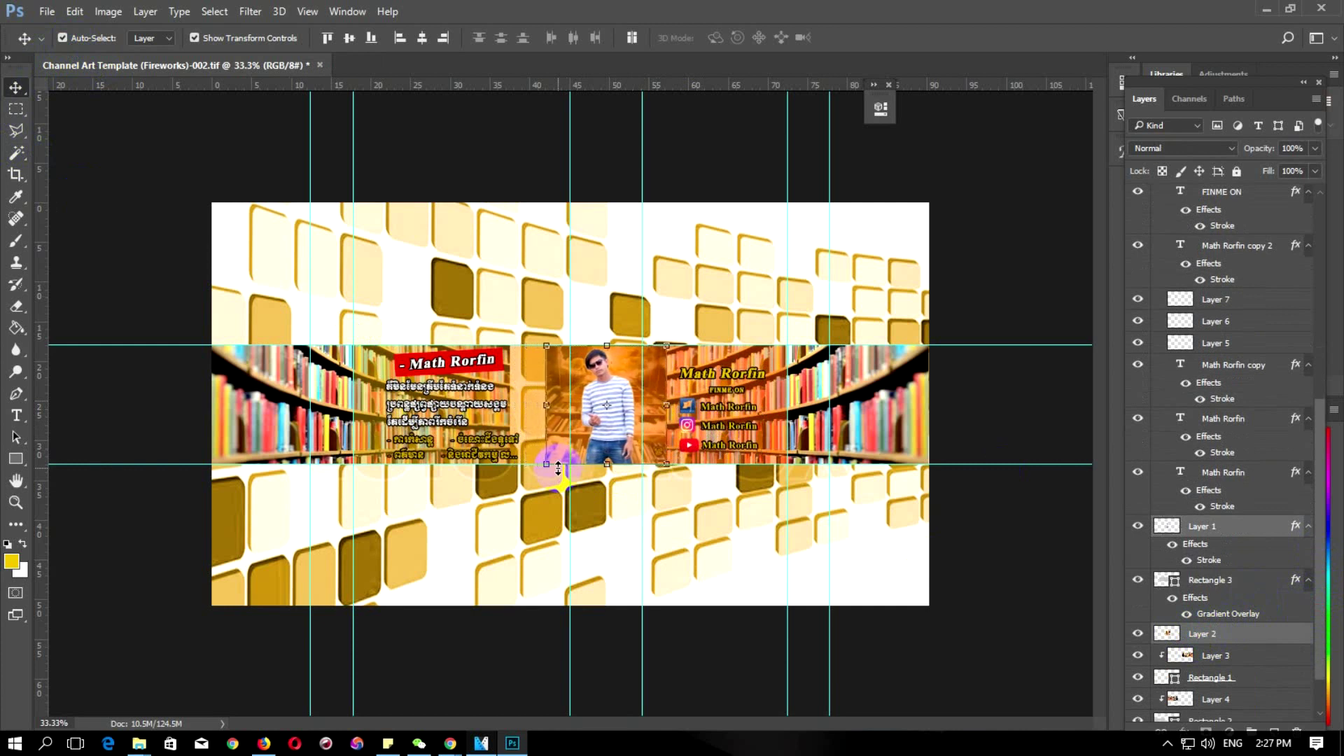
{"action": "key", "text": "shift+Right"}
{"action": "key", "text": "shift+Right"}
{"action": "key", "text": "shift+Right"}
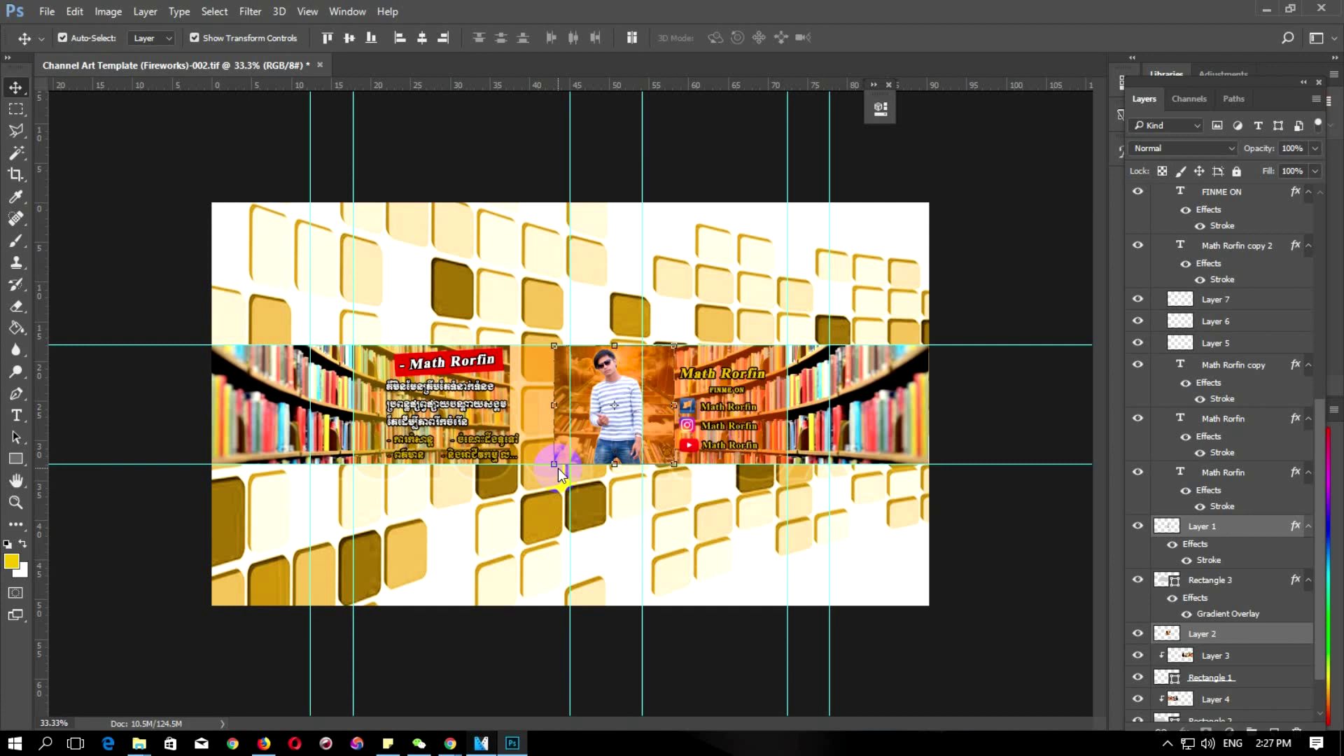
{"action": "left_click", "coordinate": [441, 394]}
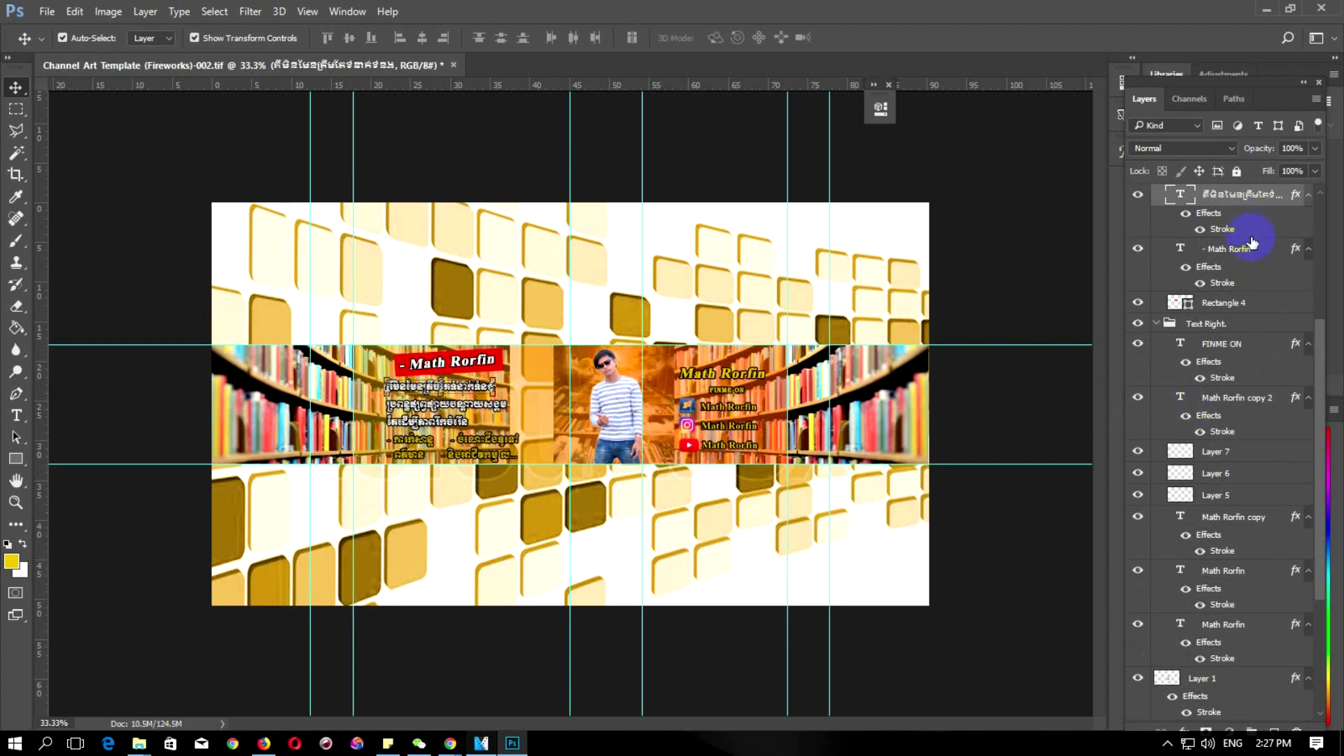
Select the Text Lefe group and scale it down to about 89%
{"action": "mouse_move", "coordinate": [1325, 353]}
{"action": "left_mouse_down"}
{"action": "mouse_move", "coordinate": [1313, 278]}
{"action": "mouse_move", "coordinate": [1291, 252]}
{"action": "mouse_move", "coordinate": [1313, 260]}
{"action": "mouse_move", "coordinate": [1320, 230]}
{"action": "left_mouse_up"}
{"action": "left_click", "coordinate": [1204, 196]}
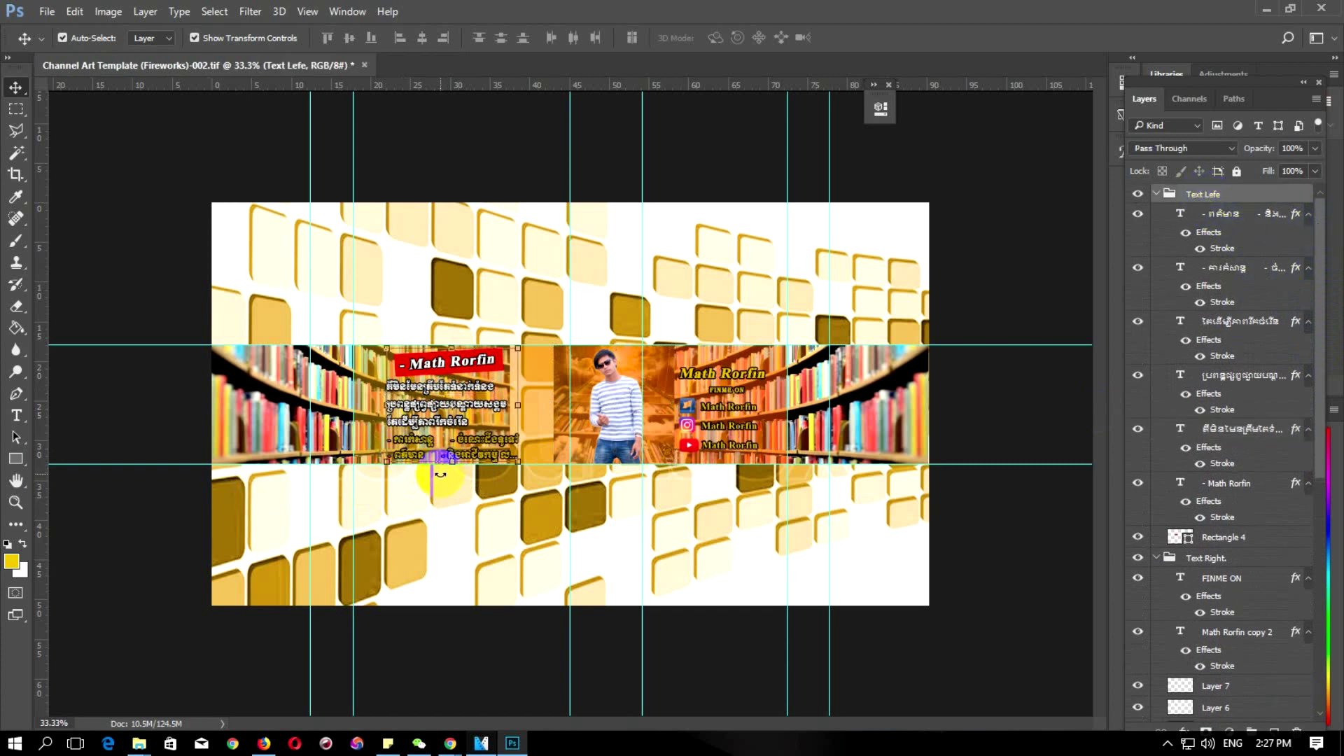
{"action": "left_click_drag", "start_coordinate": [386, 462], "coordinate": [401, 449]}
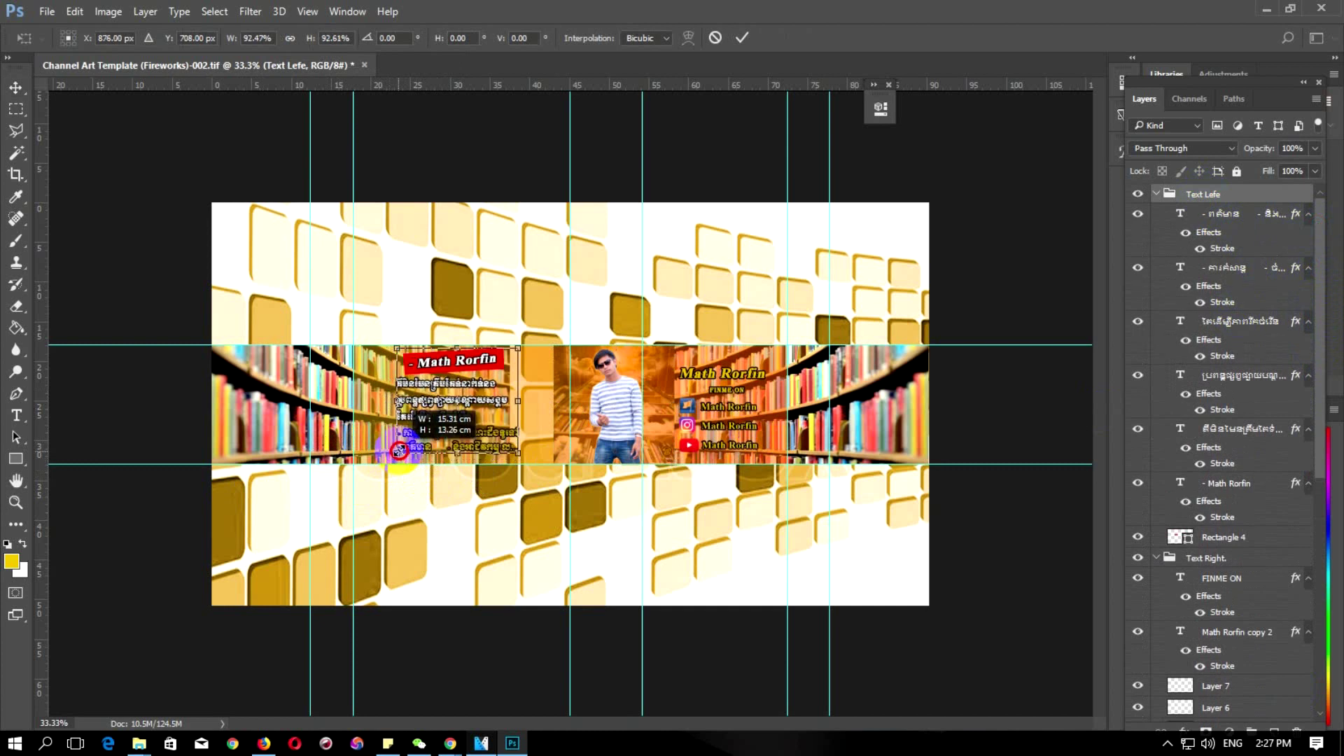
{"action": "left_click", "coordinate": [466, 384]}
Nudge the scaled Khmer text group right beside the person photo and commit the transform
{"action": "key", "text": "Down"}
{"action": "key", "text": "Down"}
{"action": "key", "text": "Down"}
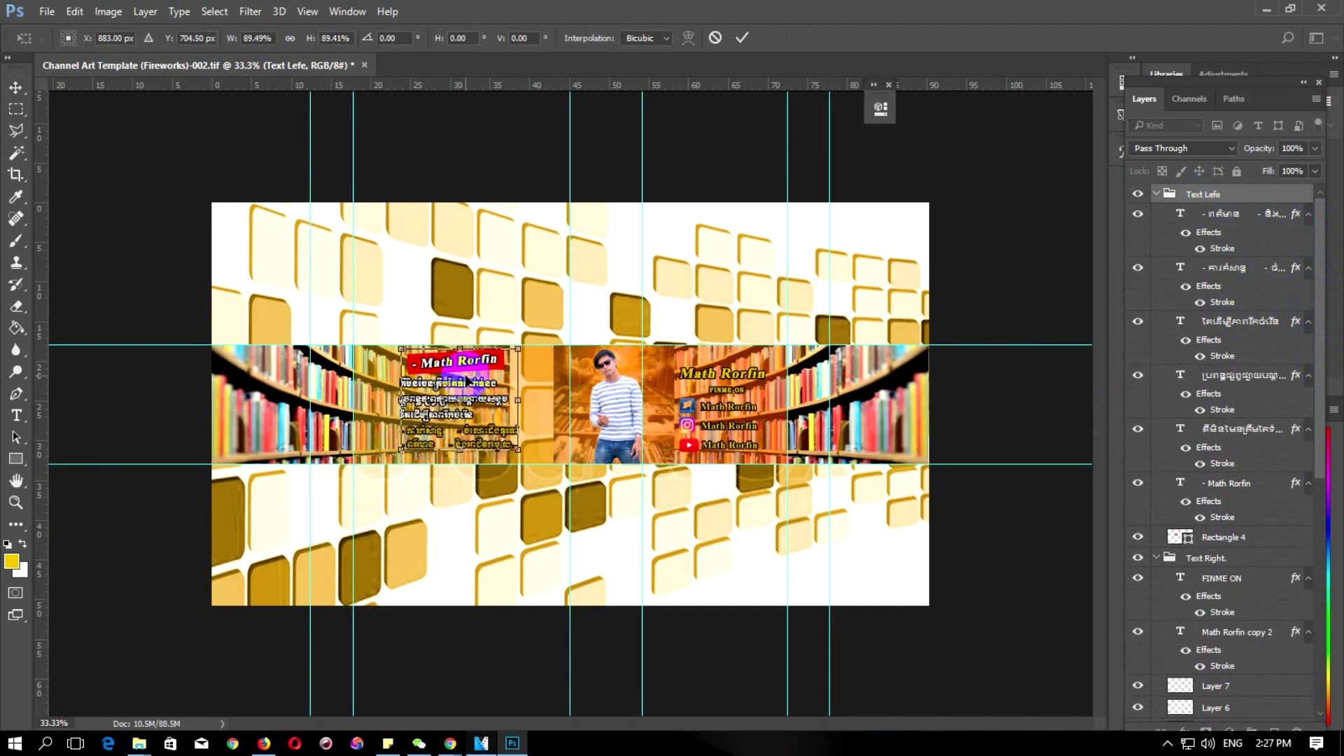
{"action": "key", "text": "Up"}
{"action": "key", "text": "Up"}
{"action": "key", "text": "Up"}
{"action": "key", "text": "shift+Right"}
{"action": "key", "text": "shift+Right"}
{"action": "key", "text": "shift+Right"}
{"action": "key", "text": "Right"}
{"action": "key", "text": "Right"}
{"action": "key", "text": "Right"}
{"action": "key", "text": "Right"}
{"action": "key", "text": "Right"}
{"action": "key", "text": "Right"}
{"action": "key", "text": "Right"}
{"action": "key", "text": "Right"}
{"action": "key", "text": "Right"}
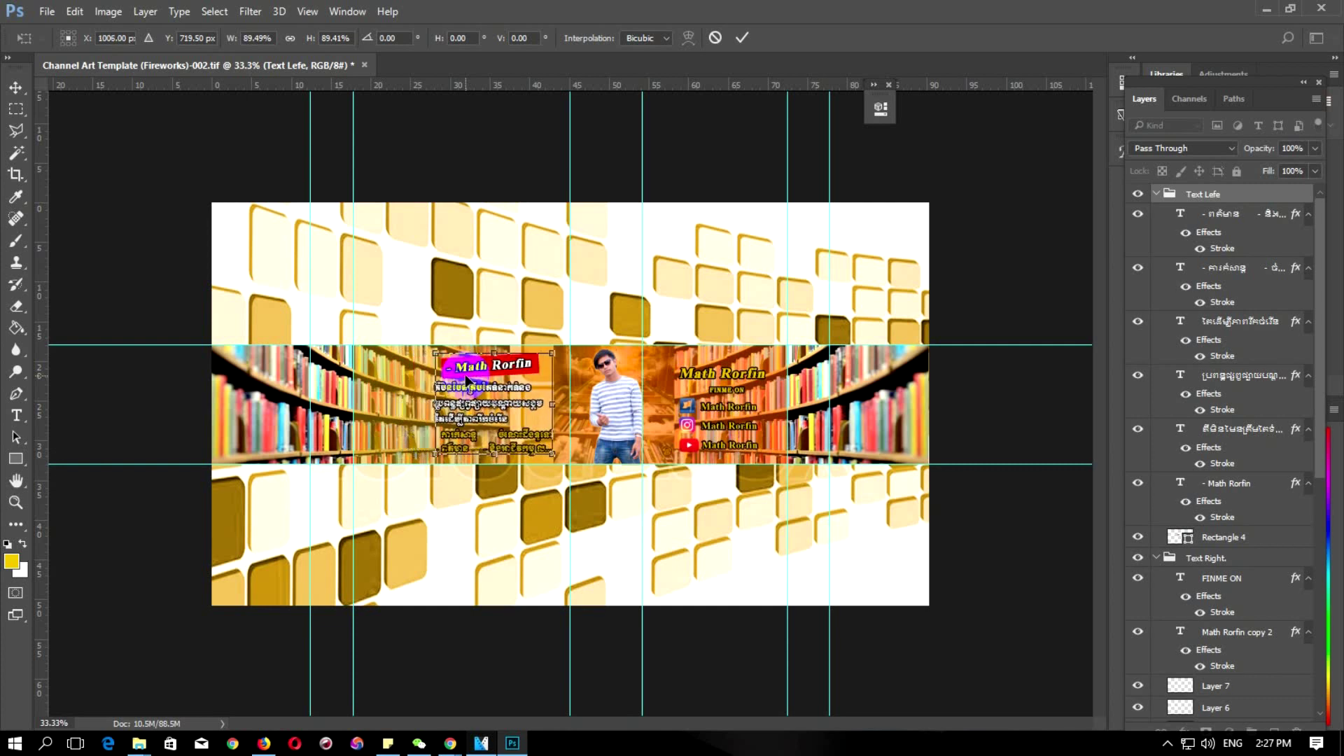
{"action": "key", "text": "Right"}
{"action": "key", "text": "Right"}
{"action": "key", "text": "Right"}
{"action": "key", "text": "Right"}
{"action": "key", "text": "Right"}
{"action": "key", "text": "Right"}
{"action": "key", "text": "Right"}
{"action": "key", "text": "Right"}
{"action": "key", "text": "Right"}
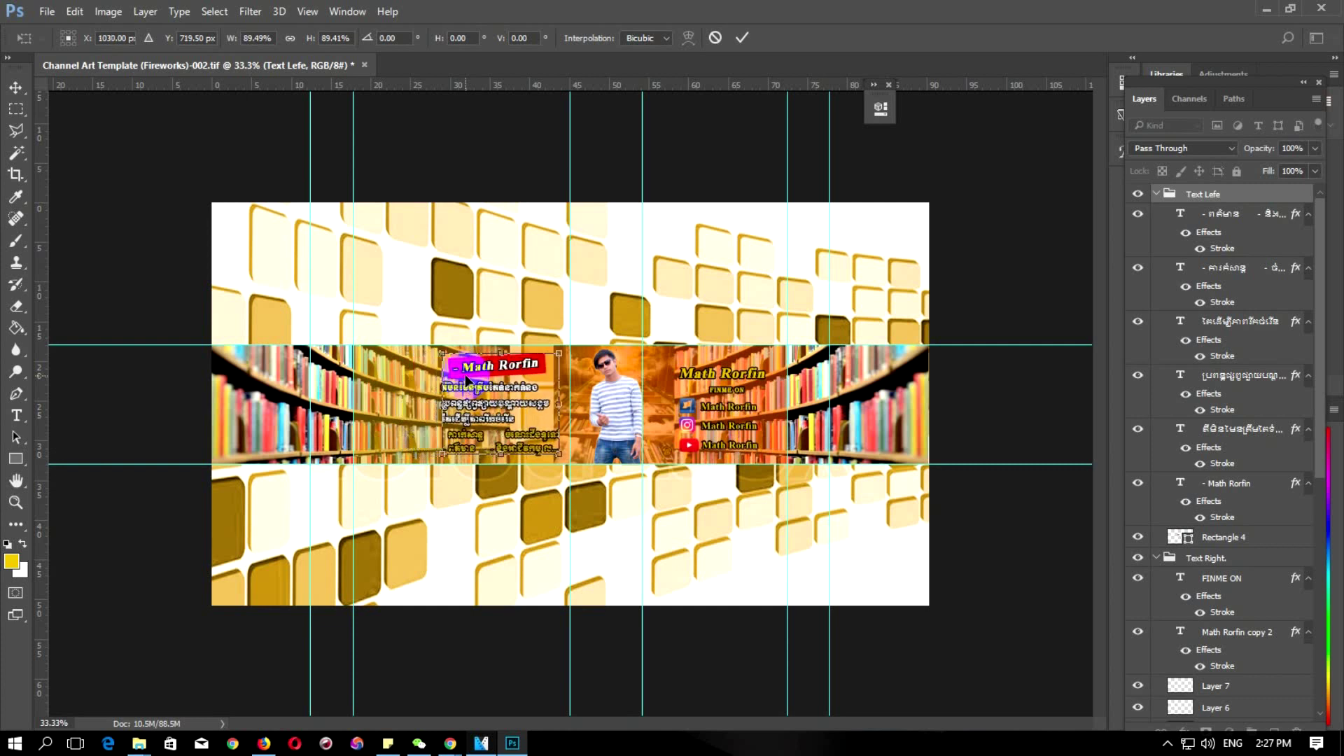
{"action": "key", "text": "Left"}
{"action": "key", "text": "Left"}
{"action": "key", "text": "Left"}
{"action": "key", "text": "Down"}
{"action": "key", "text": "Down"}
{"action": "key", "text": "Down"}
{"action": "key", "text": "Right"}
{"action": "key", "text": "Right"}
{"action": "key", "text": "Right"}
{"action": "key", "text": "Left"}
{"action": "key", "text": "Left"}
{"action": "key", "text": "Left"}
{"action": "key", "text": "Up"}
{"action": "key", "text": "Up"}
{"action": "key", "text": "Up"}
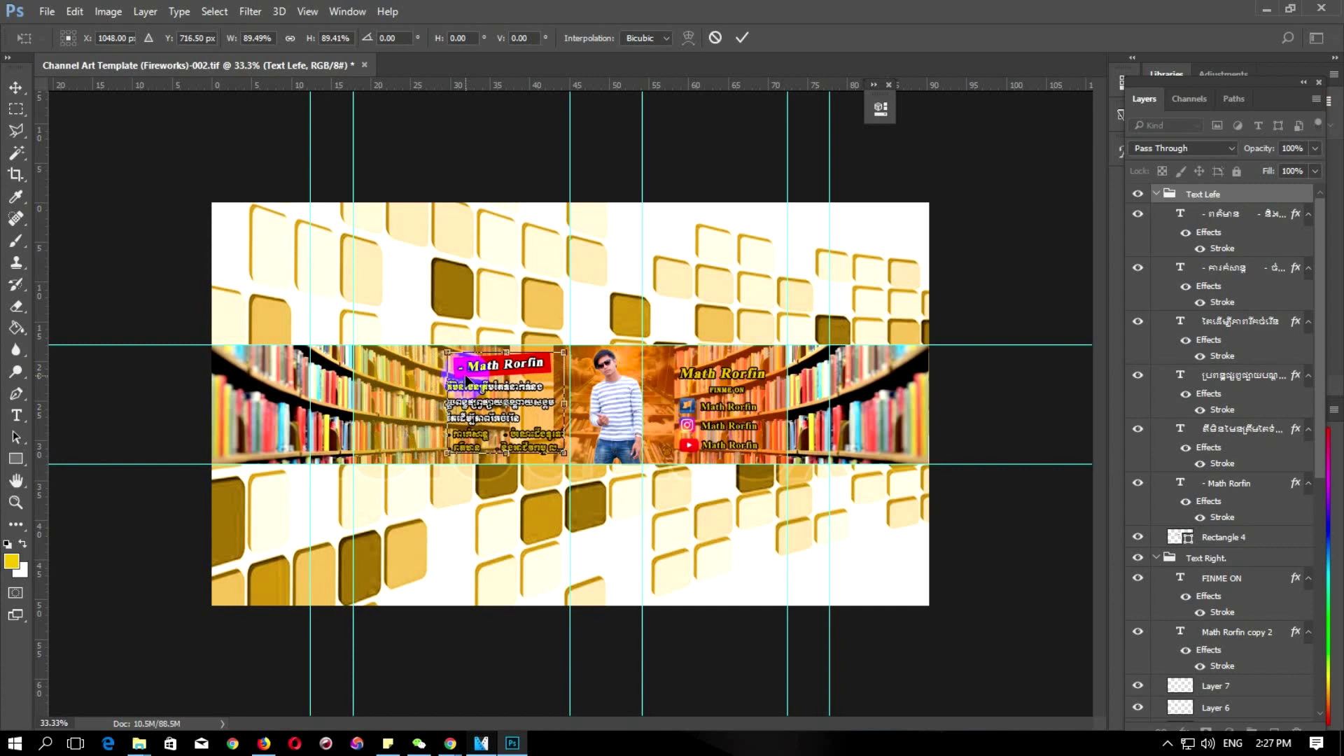
{"action": "left_click", "coordinate": [742, 37]}
{"action": "left_click", "coordinate": [297, 412]}
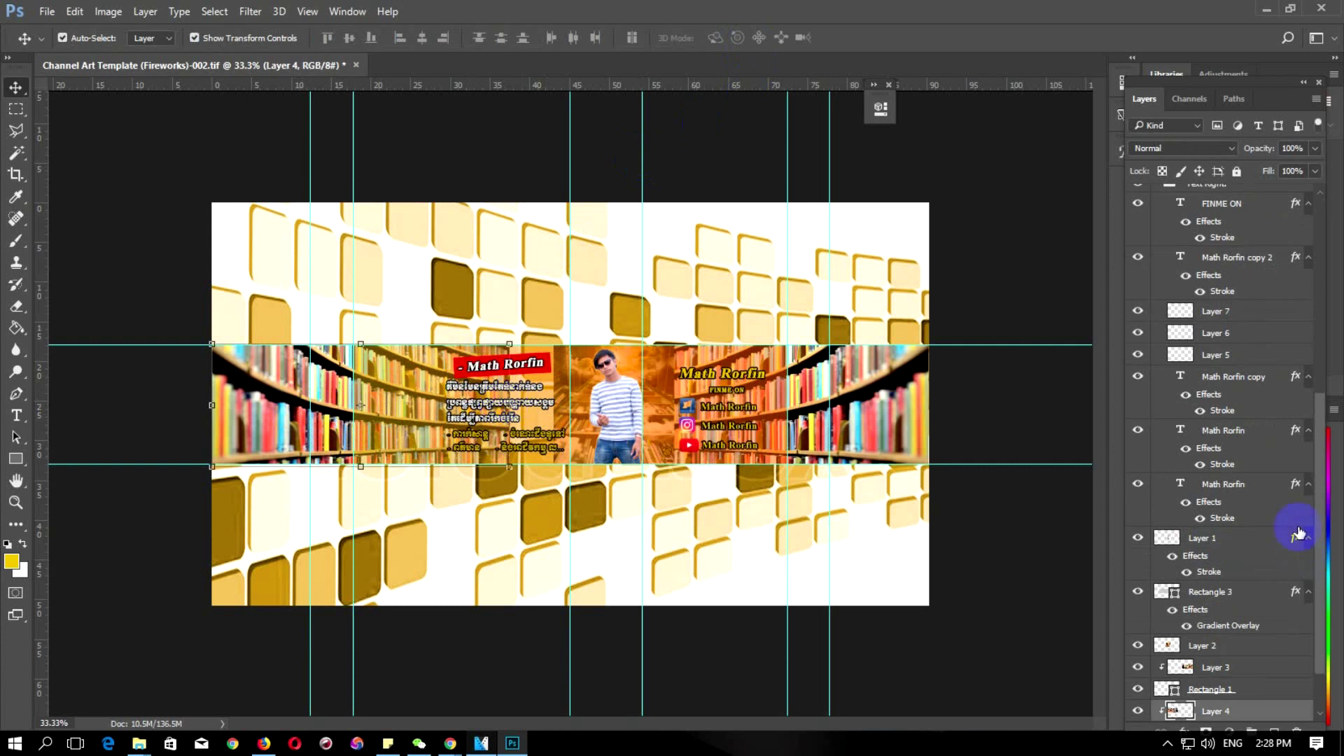
Stretch the Rectangle 2 frame to about 115% width
{"action": "left_click_drag", "start_coordinate": [1321, 496], "coordinate": [1320, 539]}
{"action": "left_click", "coordinate": [1223, 669]}
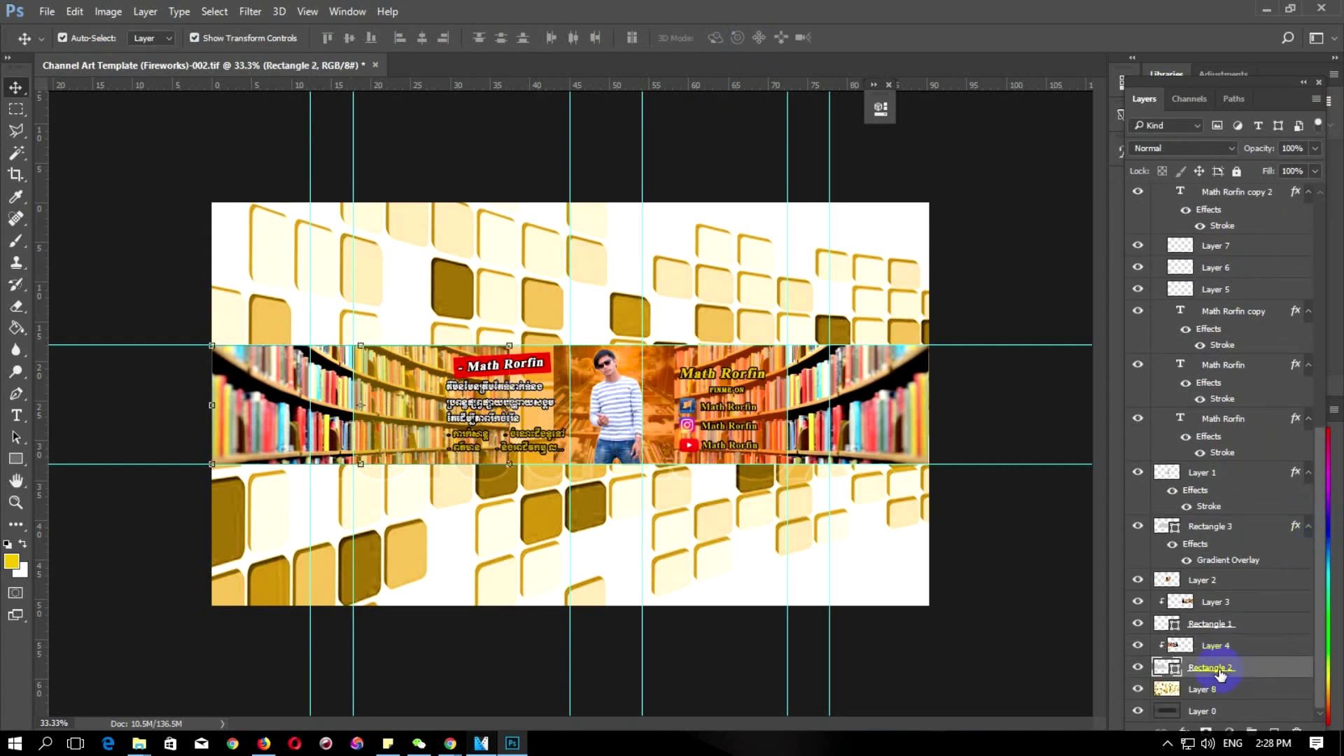
{"action": "key", "text": "ctrl+t"}
{"action": "left_click_drag", "start_coordinate": [509, 405], "coordinate": [561, 420]}
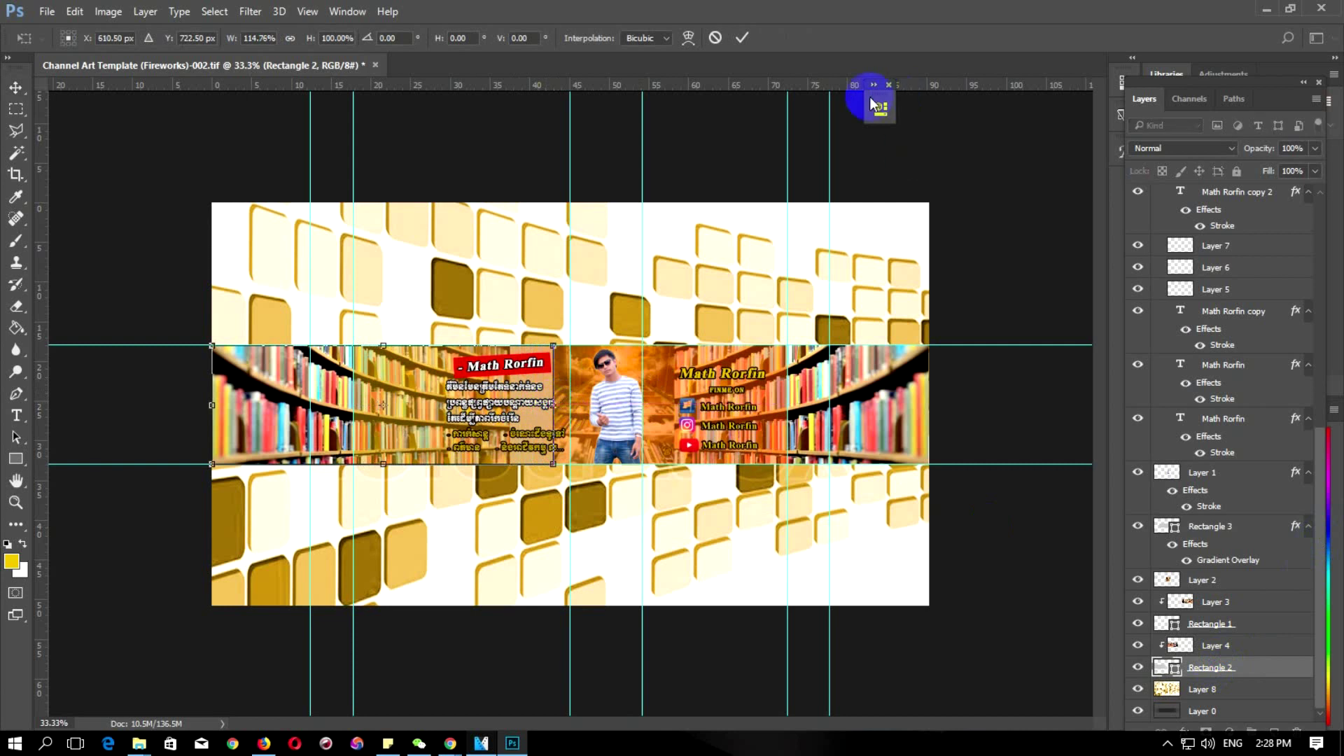
{"action": "left_click", "coordinate": [742, 38]}
Stretch the Layer 4 bookshelf image to about 115% width, then deselect it
{"action": "left_click", "coordinate": [1210, 647]}
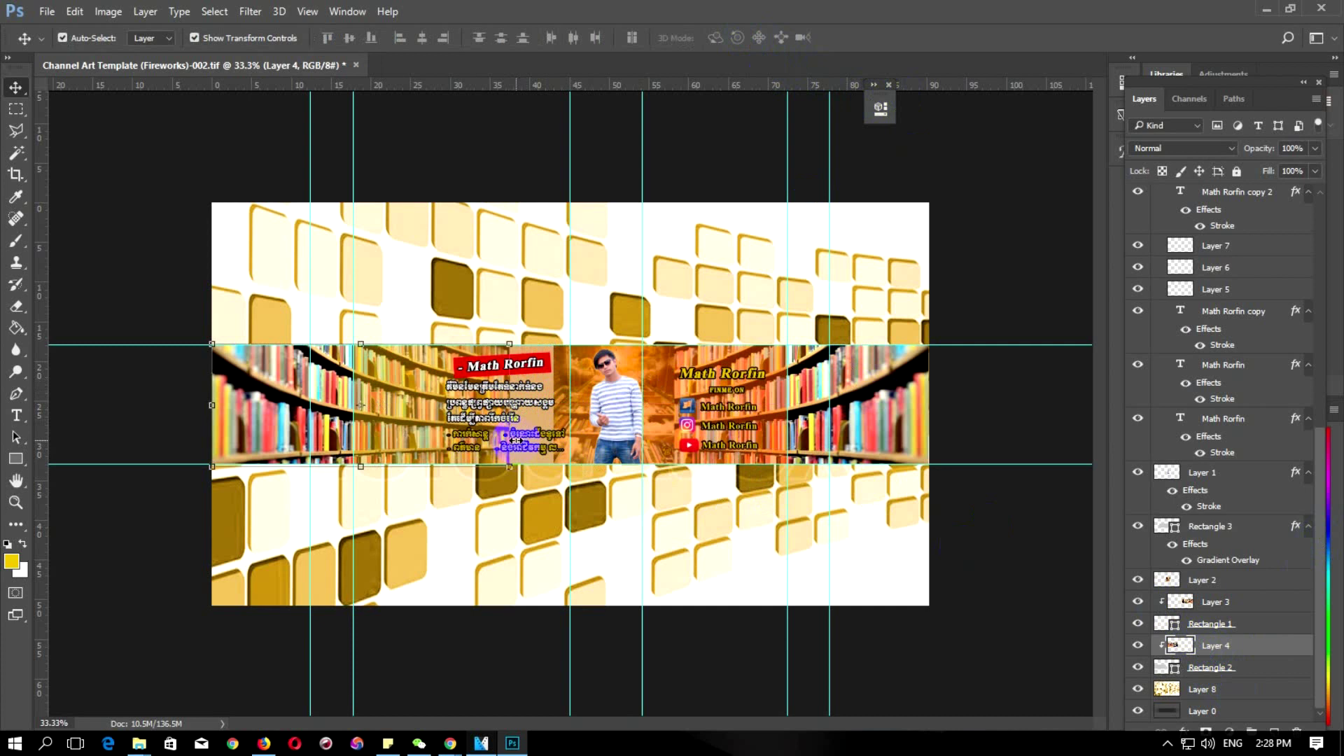
{"action": "key", "text": "ctrl+t"}
{"action": "left_click_drag", "start_coordinate": [509, 406], "coordinate": [566, 405]}
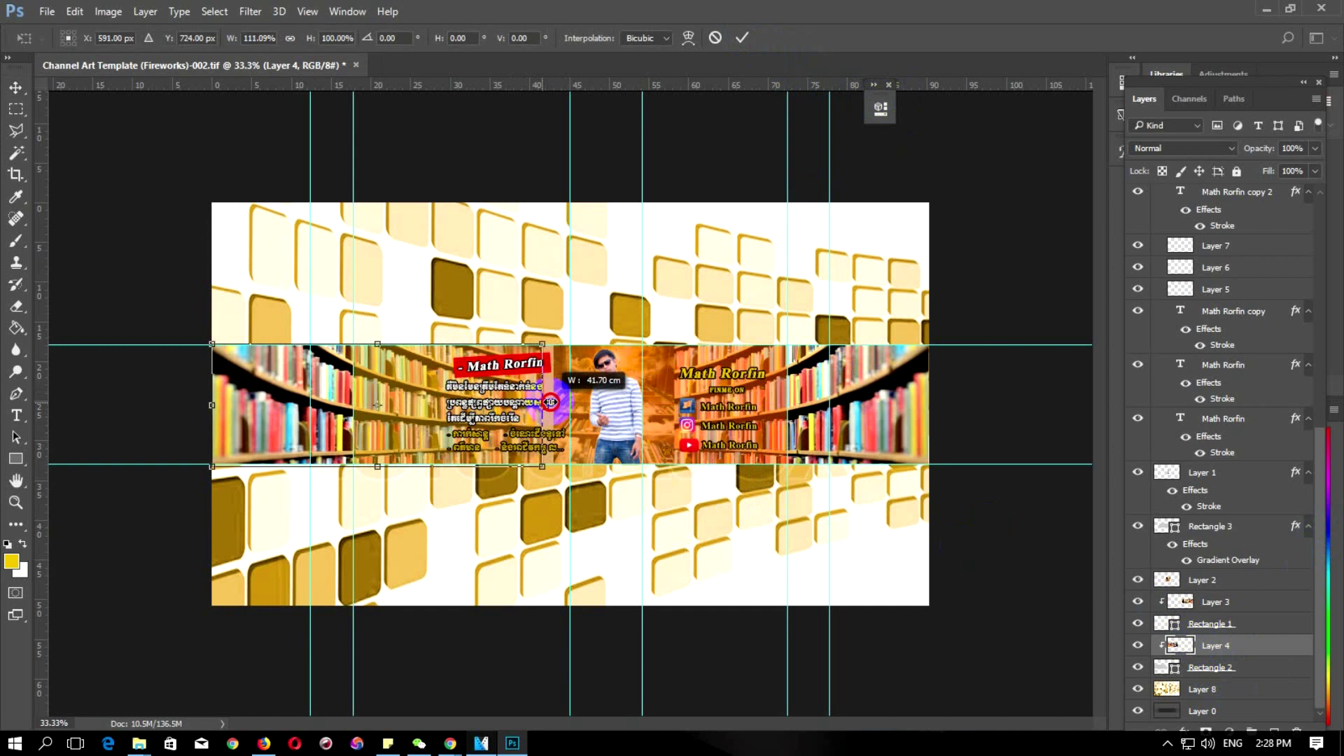
{"action": "left_click_drag", "start_coordinate": [560, 405], "coordinate": [554, 402]}
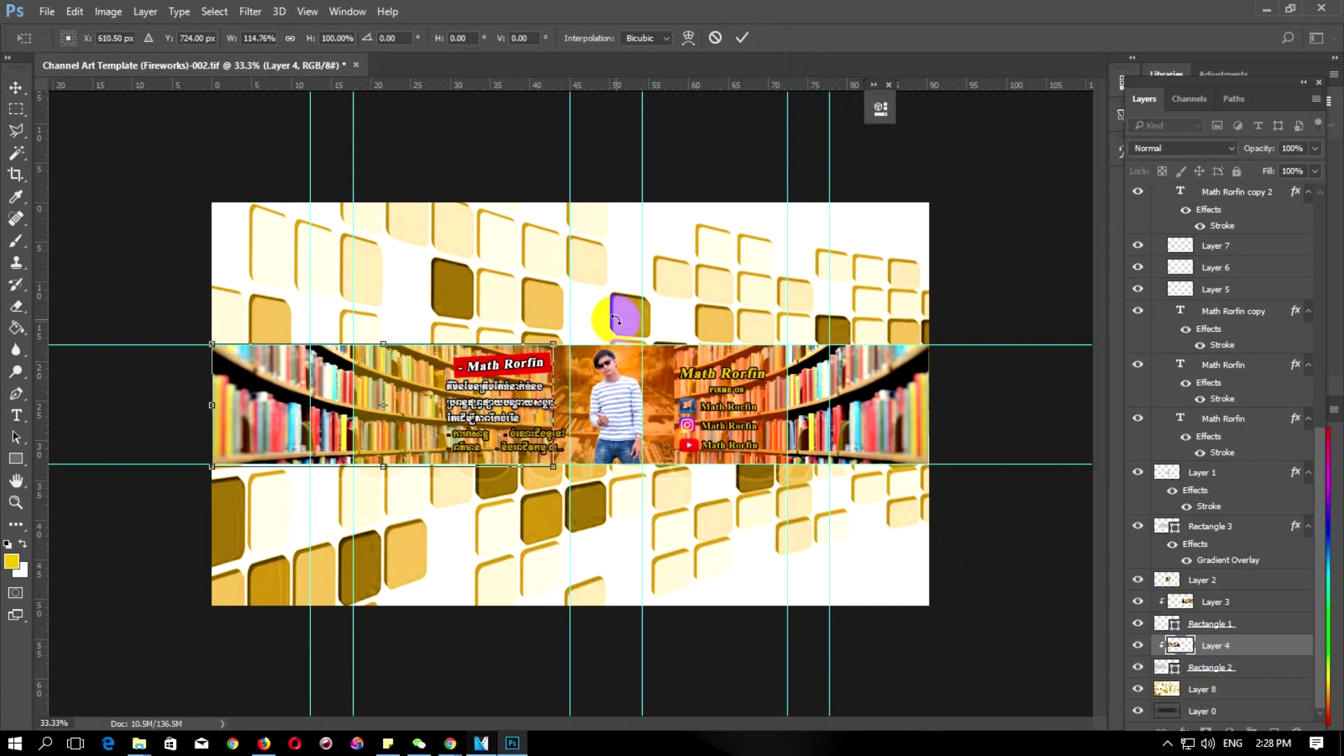
{"action": "left_click", "coordinate": [741, 38]}
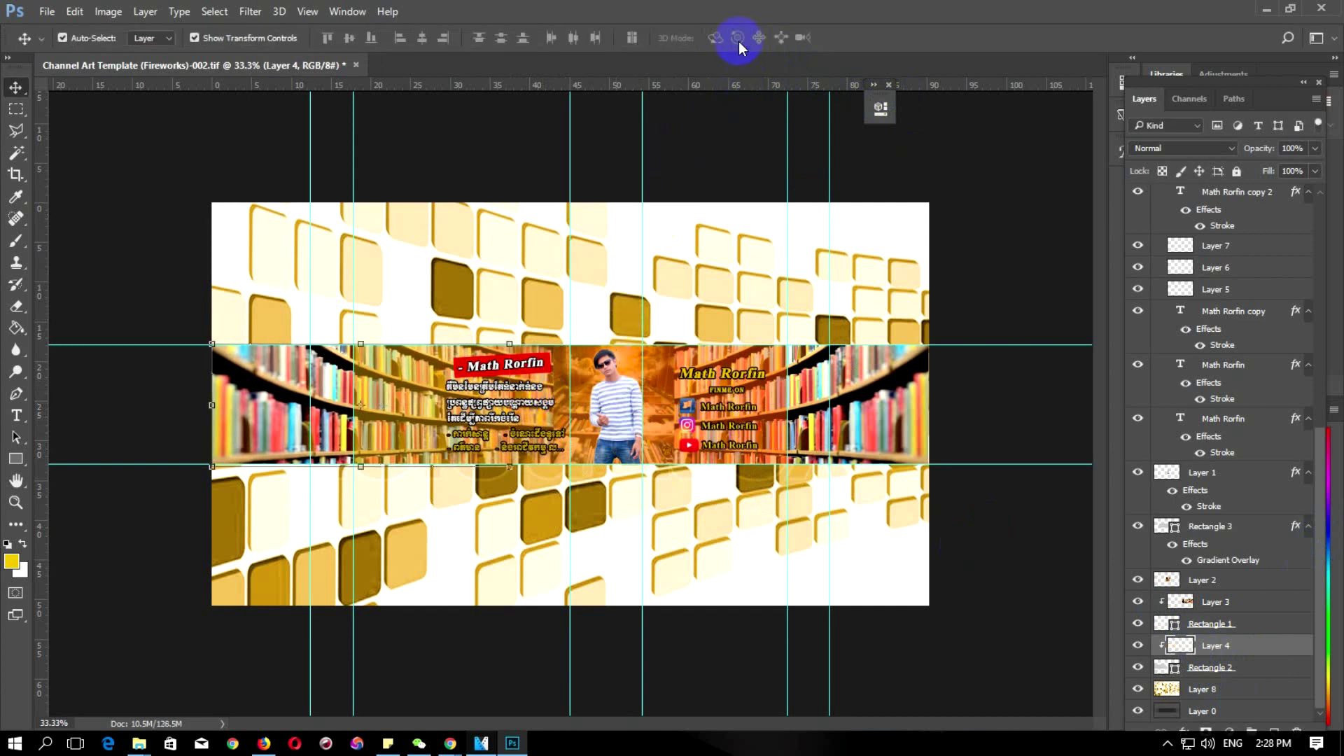
{"action": "left_click", "coordinate": [120, 555]}
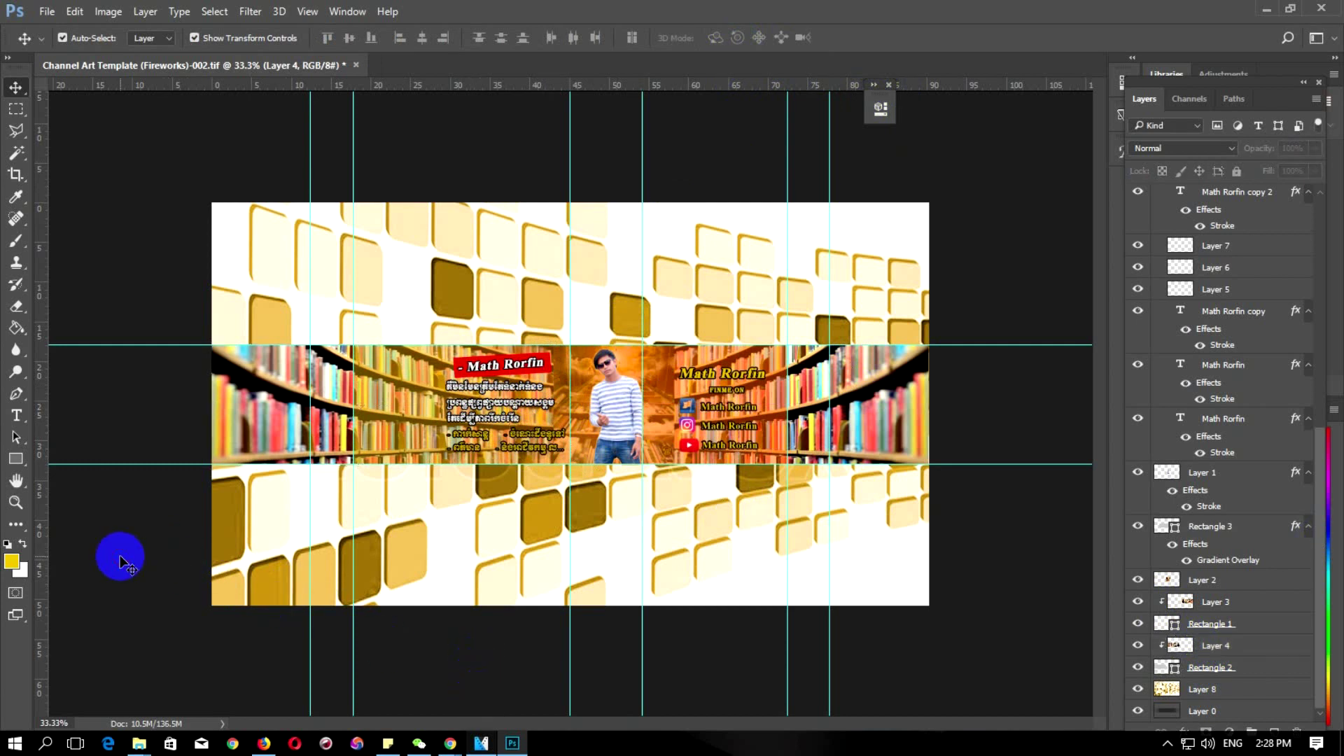
{"action": "left_click", "coordinate": [372, 537]}
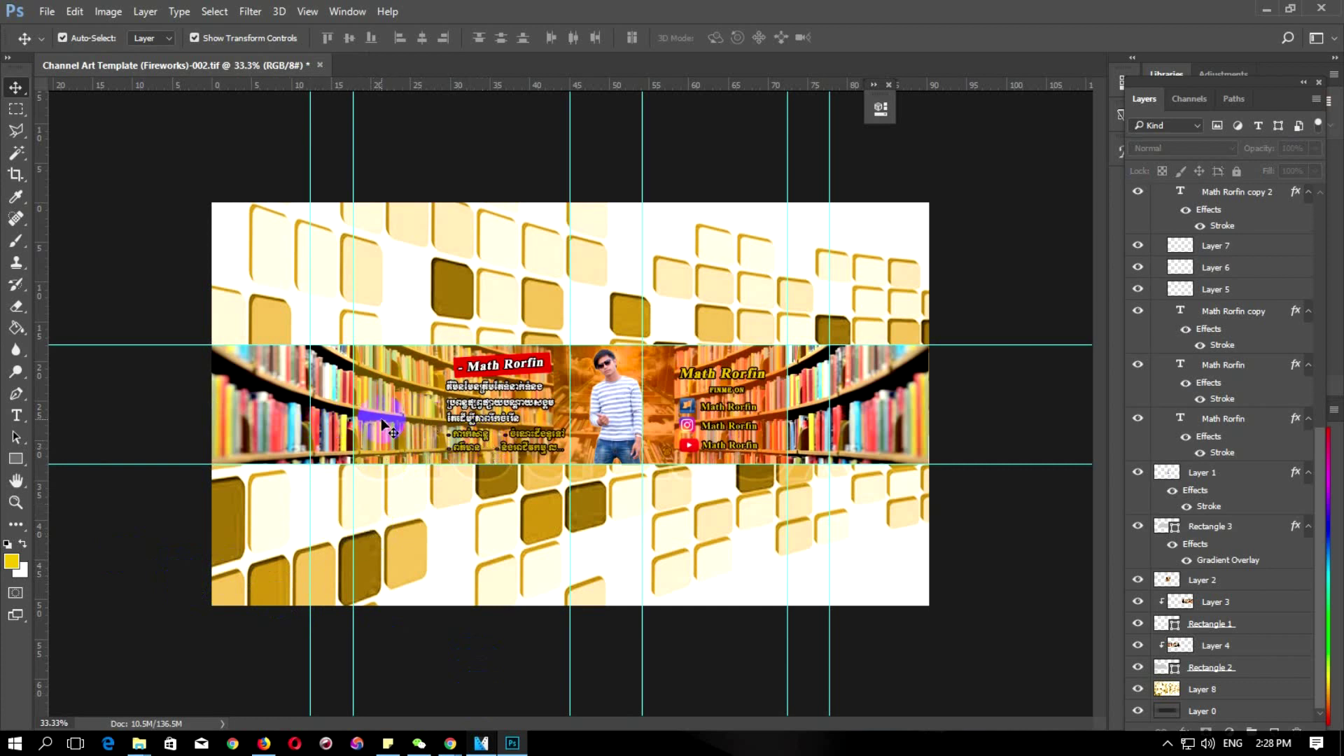
{"action": "left_click", "coordinate": [402, 366]}
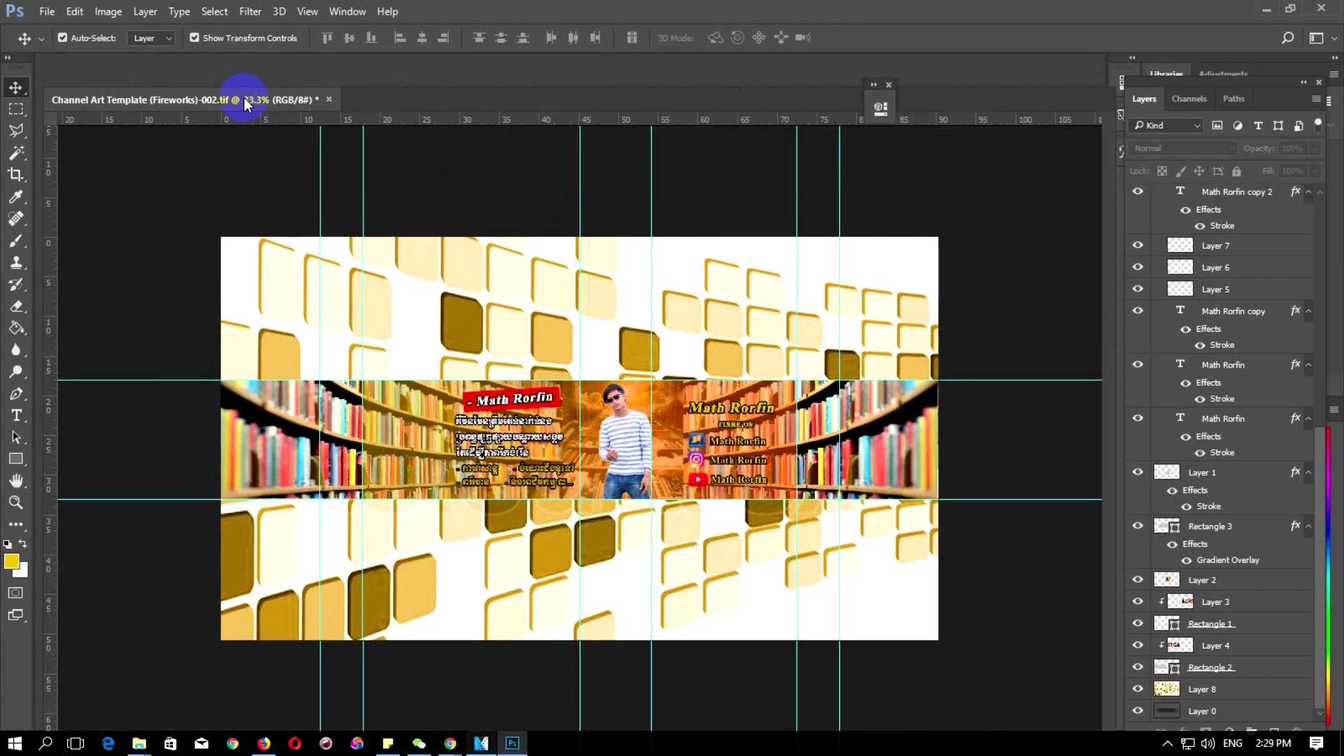
{"action": "left_click_drag", "start_coordinate": [245, 65], "coordinate": [263, 101]}
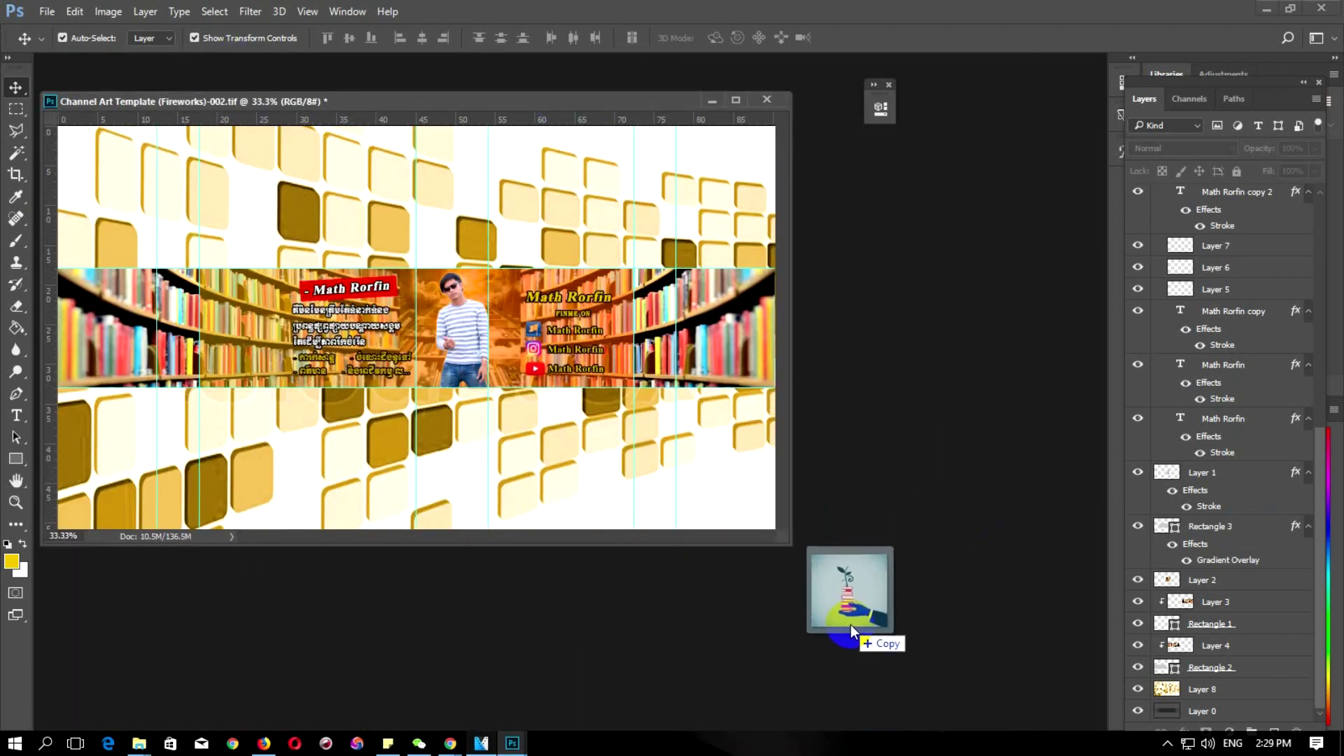
Open BestBooksOf2016.jpg in Photoshop, accepting the missing profile, as a floating window
{"action": "left_click_drag", "start_coordinate": [830, 617], "coordinate": [851, 624]}
{"action": "left_click", "coordinate": [772, 376]}
{"action": "mouse_move", "coordinate": [183, 65]}
{"action": "left_mouse_down"}
{"action": "mouse_move", "coordinate": [510, 252]}
{"action": "mouse_move", "coordinate": [252, 308]}
{"action": "left_mouse_up"}
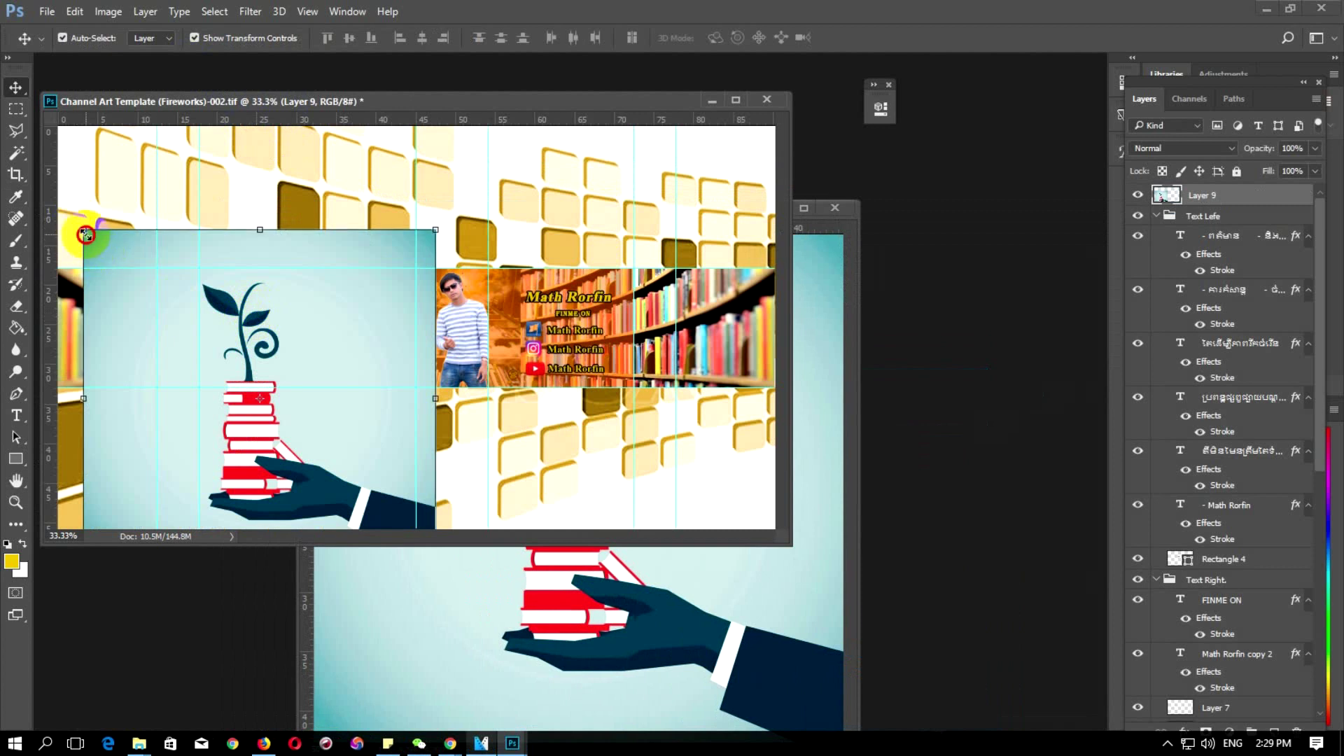
Cancel scaling the pasted book image, delete its layer, and bring the book window forward
{"action": "left_click_drag", "start_coordinate": [84, 231], "coordinate": [237, 378]}
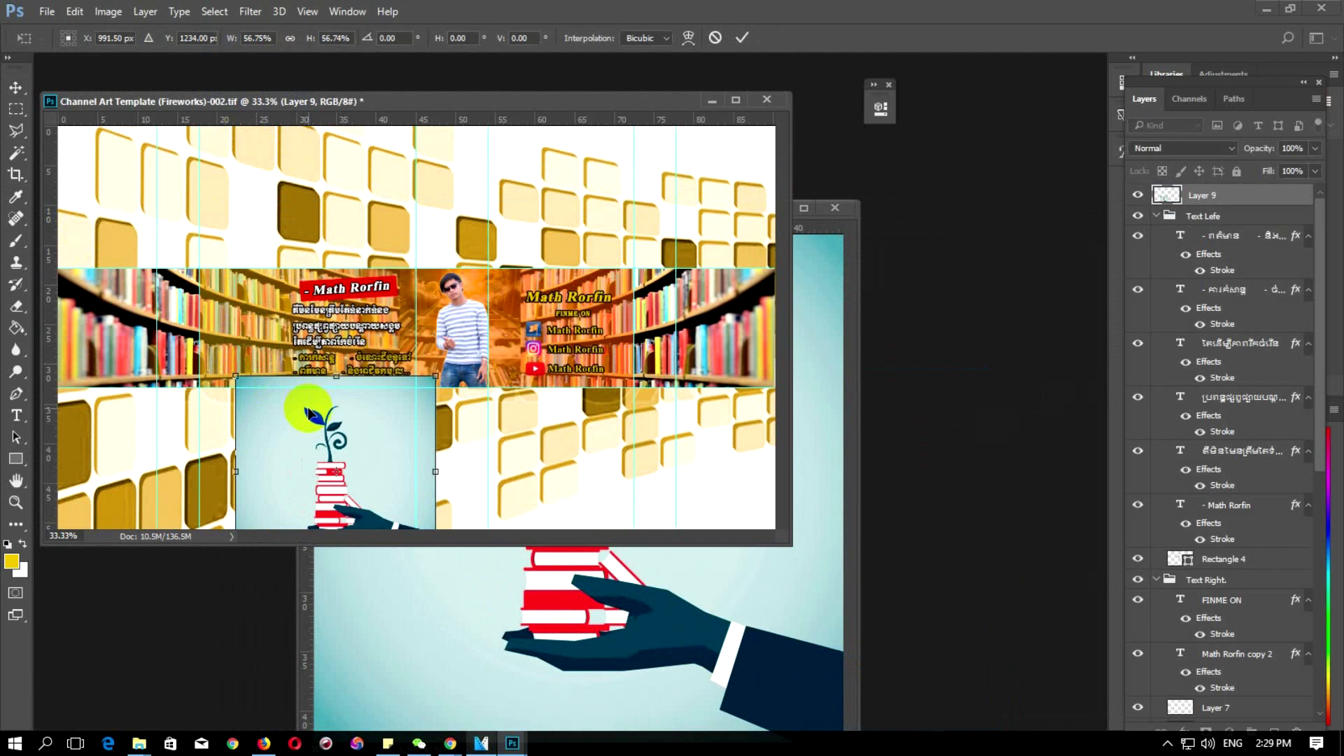
{"action": "left_click", "coordinate": [714, 37]}
{"action": "key", "text": "Delete"}
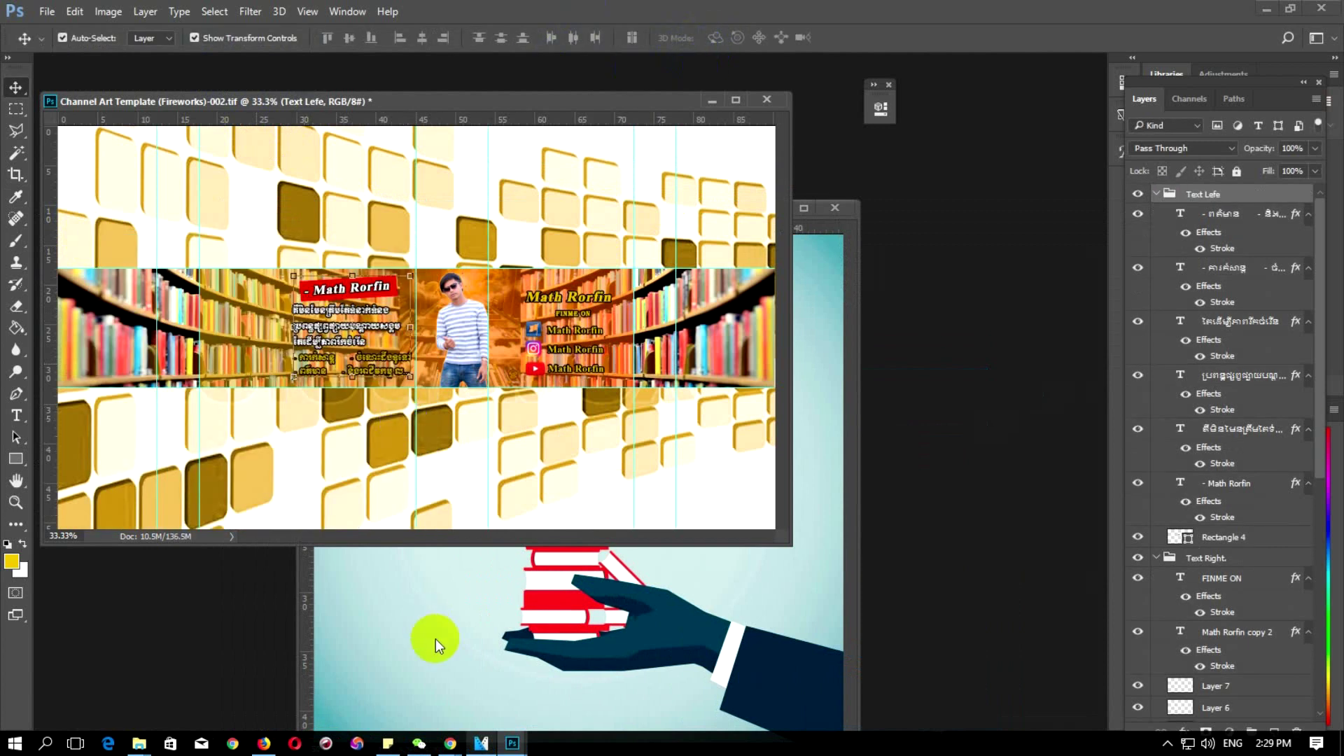
{"action": "left_click", "coordinate": [435, 637]}
{"action": "left_click", "coordinate": [15, 108]}
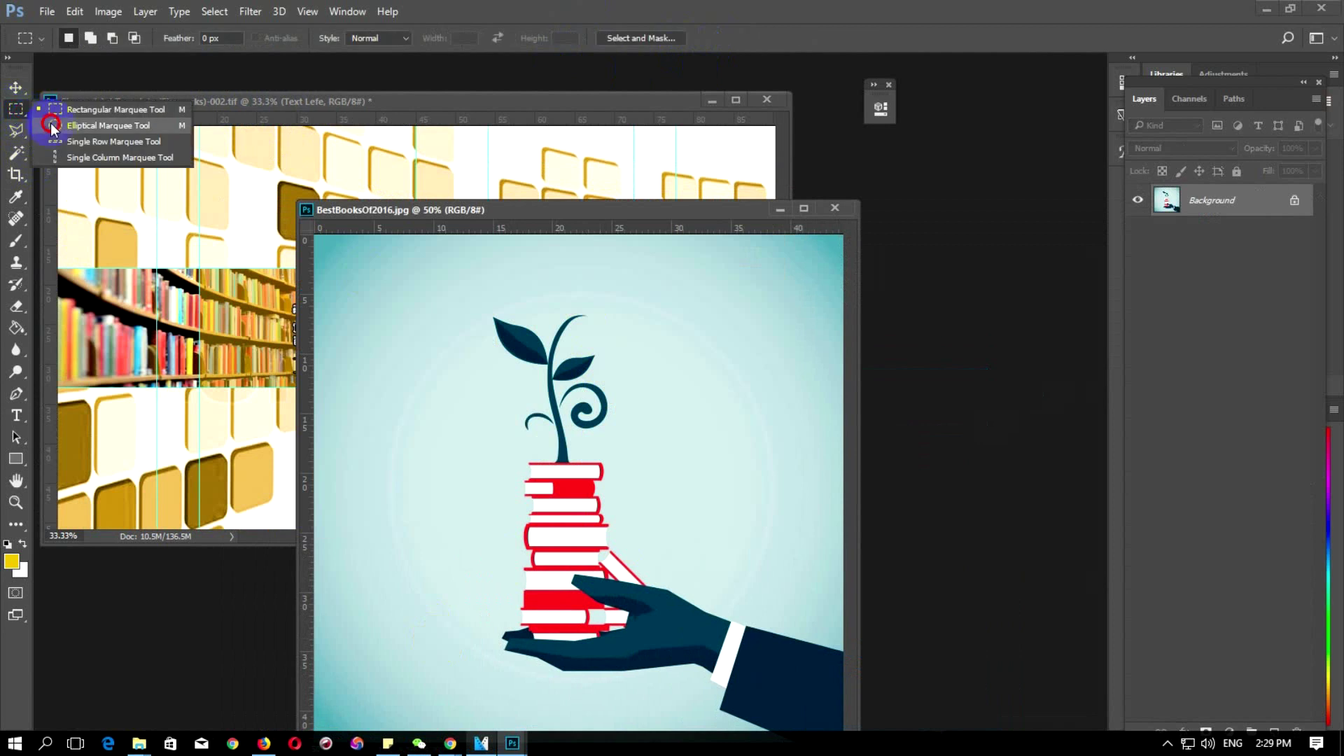
Cut a 50 px feathered circle around the plant and books and drag it onto the banner
{"action": "left_click", "coordinate": [55, 126]}
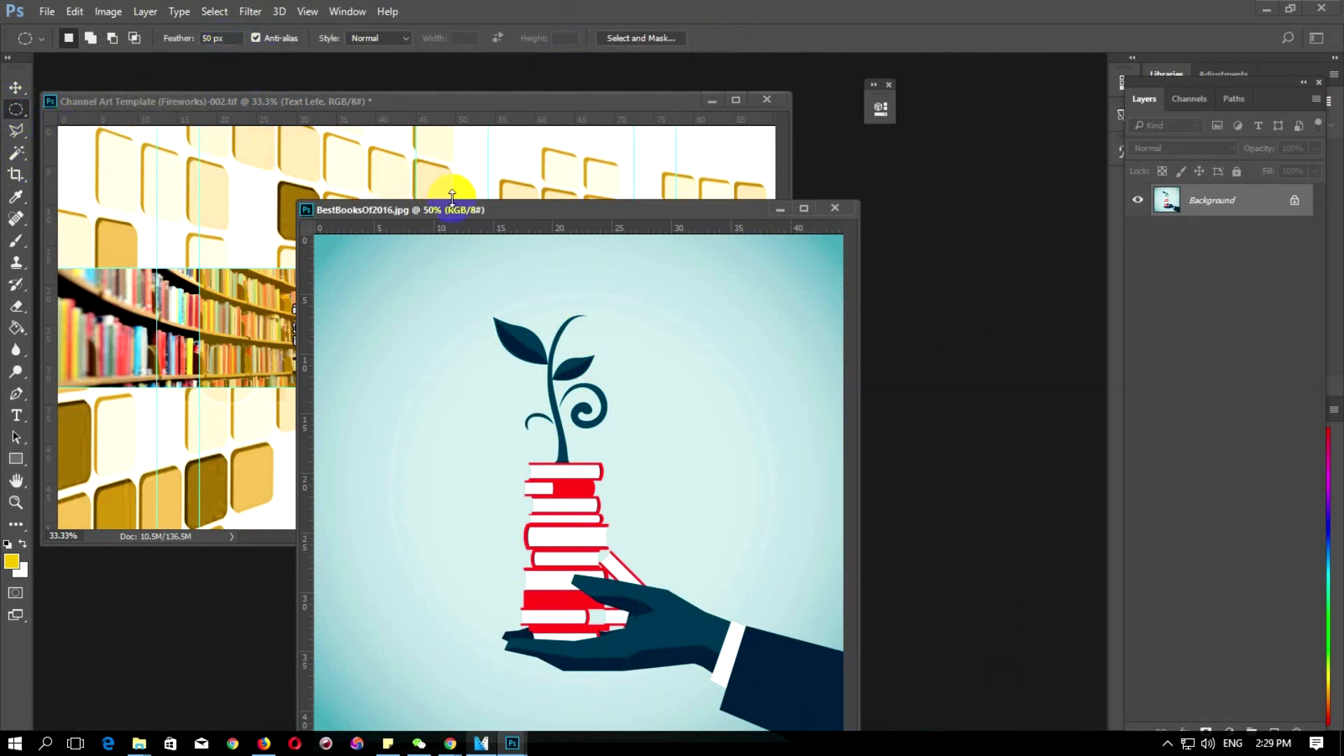
{"action": "left_click_drag", "start_coordinate": [462, 217], "coordinate": [611, 167]}
{"action": "mouse_move", "coordinate": [510, 240]}
{"action": "left_mouse_down"}
{"action": "mouse_move", "coordinate": [990, 634]}
{"action": "mouse_move", "coordinate": [940, 670]}
{"action": "left_mouse_up"}
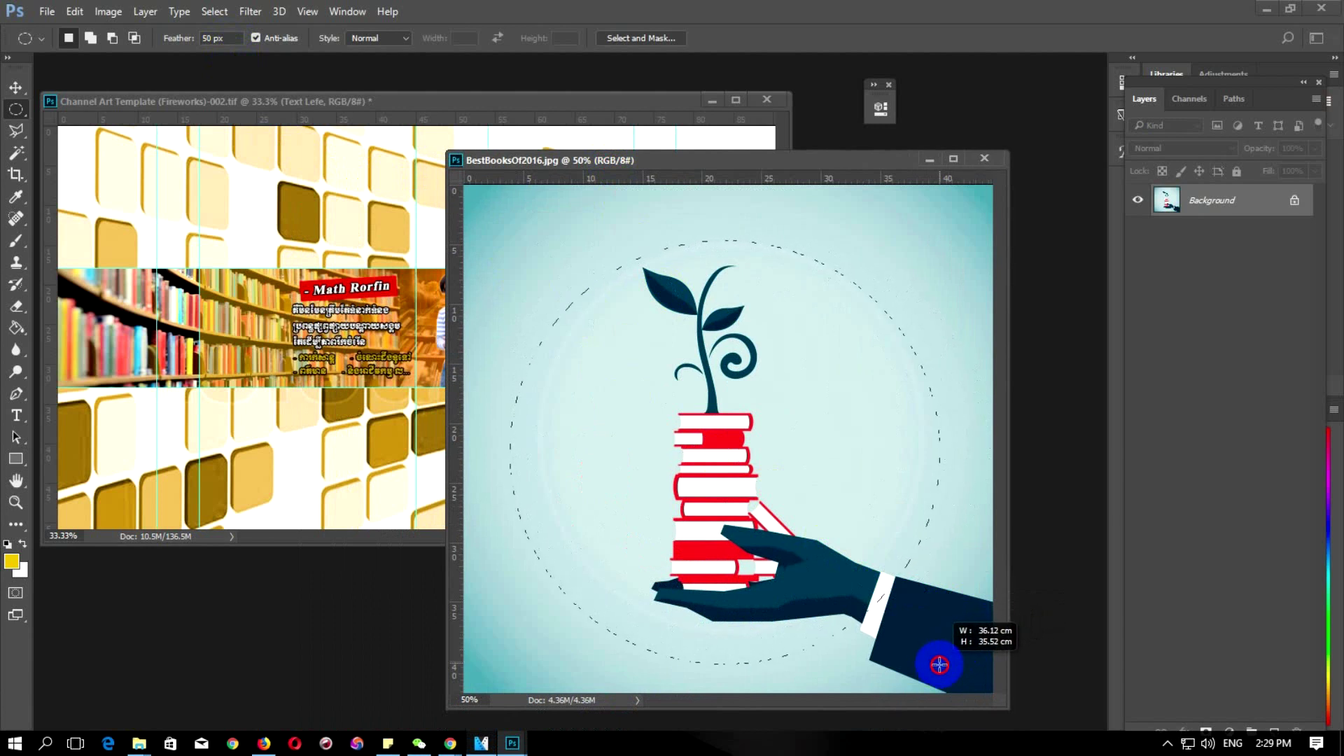
{"action": "left_click_drag", "start_coordinate": [940, 670], "coordinate": [931, 648]}
{"action": "left_click", "coordinate": [16, 88]}
{"action": "left_click_drag", "start_coordinate": [638, 423], "coordinate": [271, 319]}
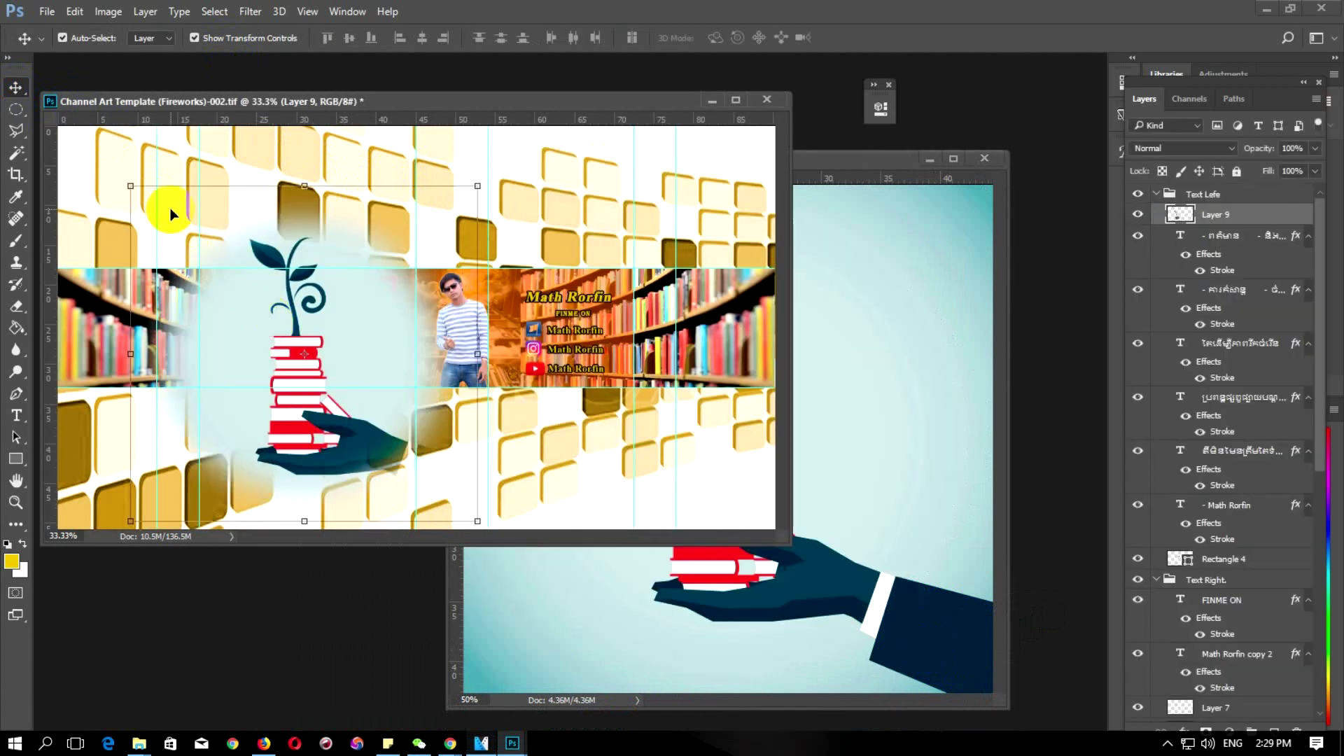
Scale Layer 9's circular cut-out to about 27% and commit it left of the Math Rorfin text
{"action": "left_click", "coordinate": [133, 187]}
{"action": "mouse_move", "coordinate": [133, 187]}
{"action": "left_mouse_down"}
{"action": "mouse_move", "coordinate": [321, 370]}
{"action": "mouse_move", "coordinate": [228, 319]}
{"action": "mouse_move", "coordinate": [195, 272]}
{"action": "left_mouse_up"}
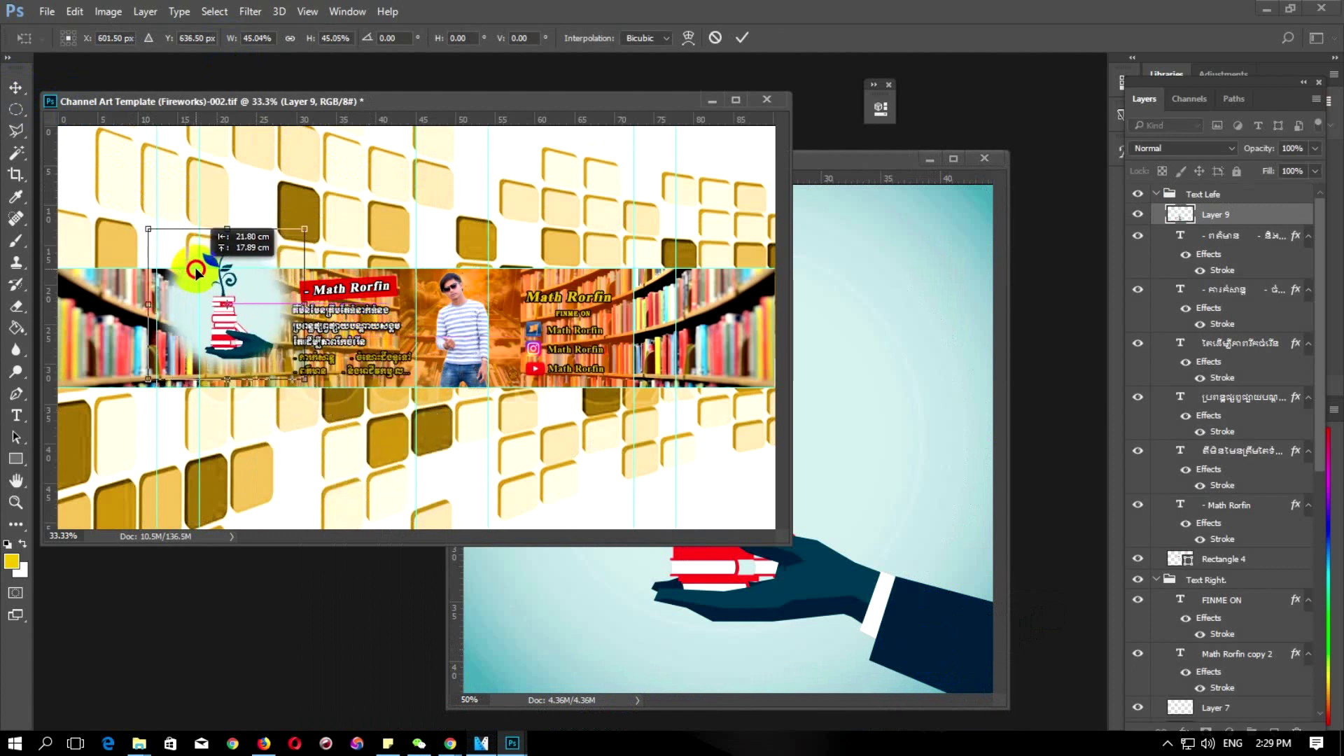
{"action": "key", "text": "shift+Down"}
{"action": "key", "text": "shift+Down"}
{"action": "key", "text": "shift+Down"}
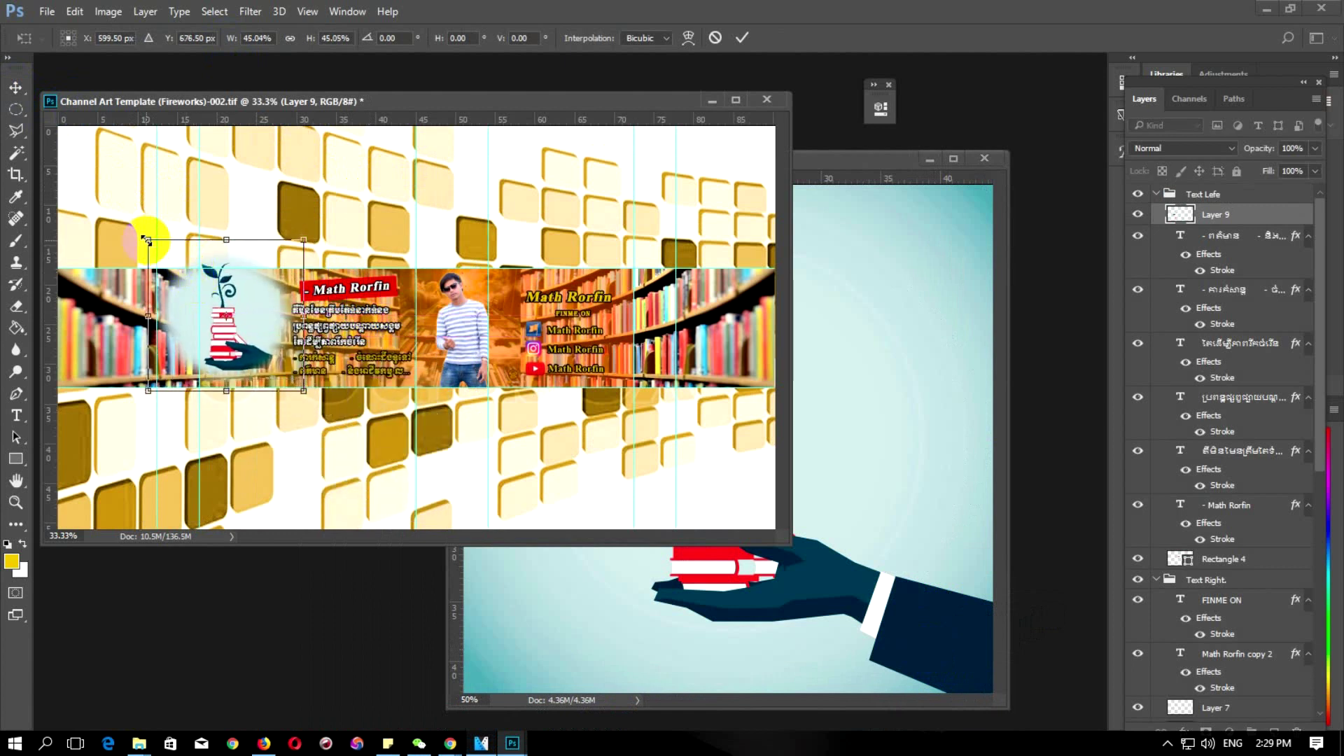
{"action": "left_click_drag", "start_coordinate": [148, 240], "coordinate": [157, 250]}
{"action": "left_click_drag", "start_coordinate": [214, 293], "coordinate": [201, 285]}
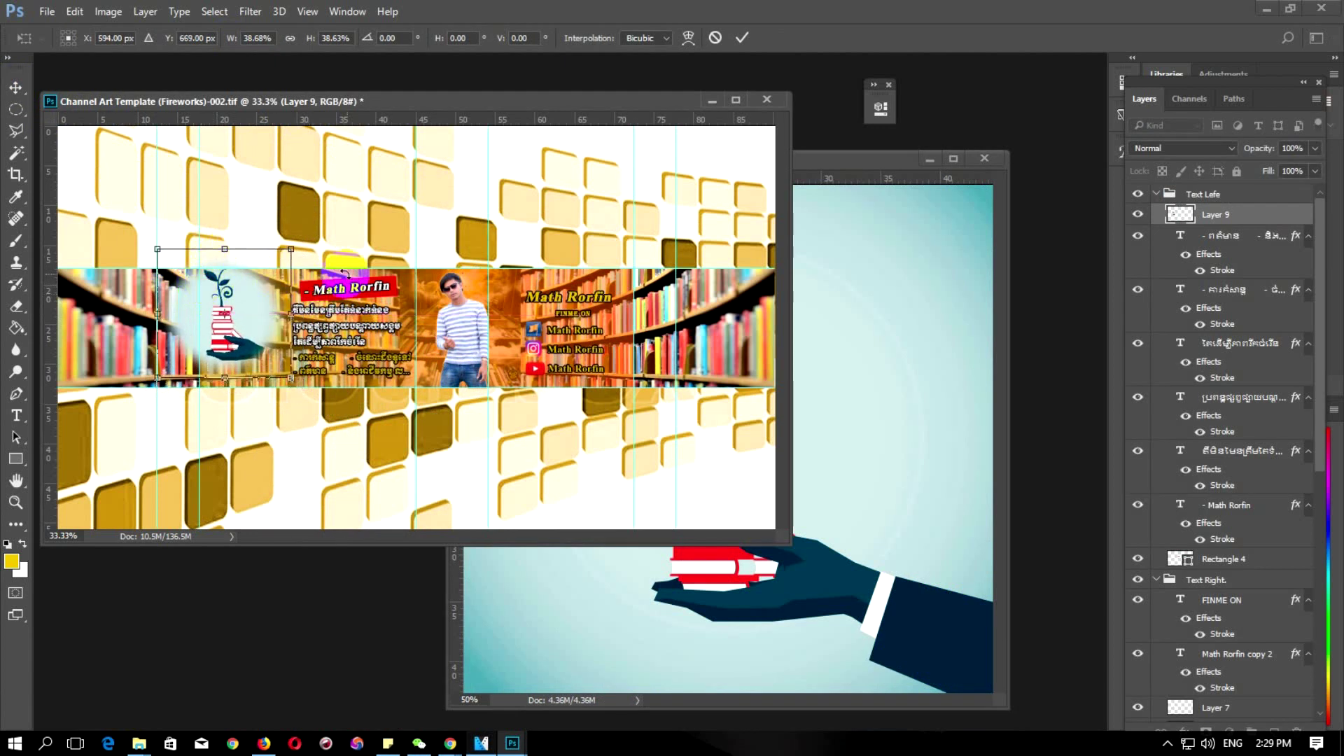
{"action": "left_click_drag", "start_coordinate": [292, 247], "coordinate": [287, 254]}
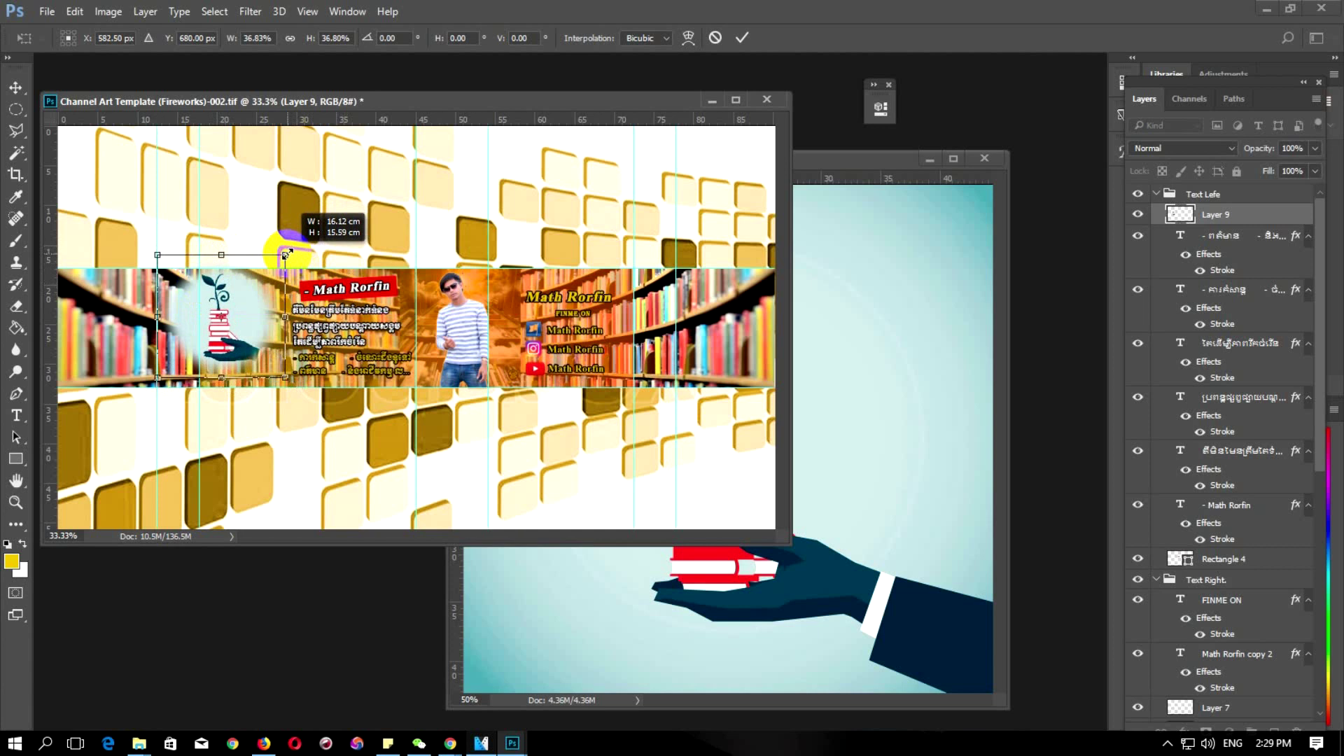
{"action": "left_click_drag", "start_coordinate": [157, 378], "coordinate": [193, 345]}
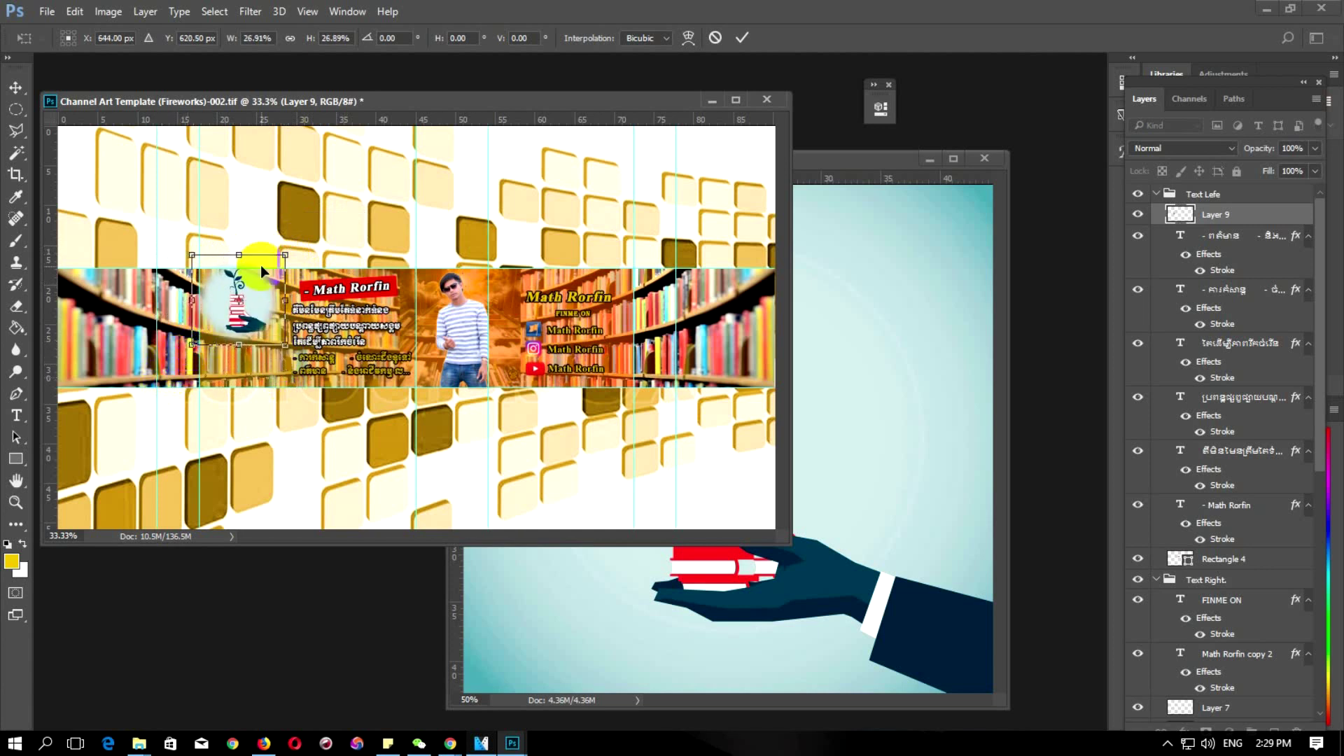
{"action": "left_click", "coordinate": [740, 38]}
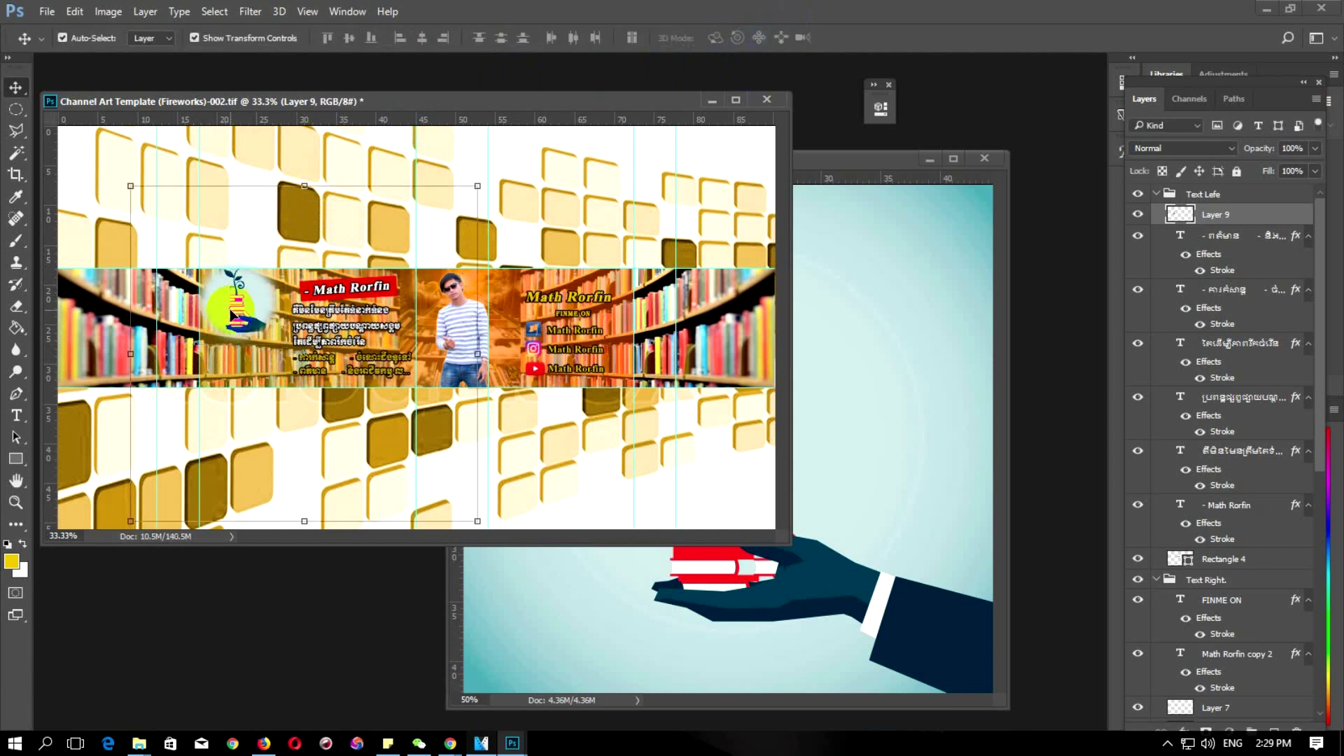
Set Layer 9's blend mode to Soft Light, after trying Lighten and Screen, and nudge it
{"action": "left_click", "coordinate": [1306, 180]}
{"action": "left_click", "coordinate": [1243, 152]}
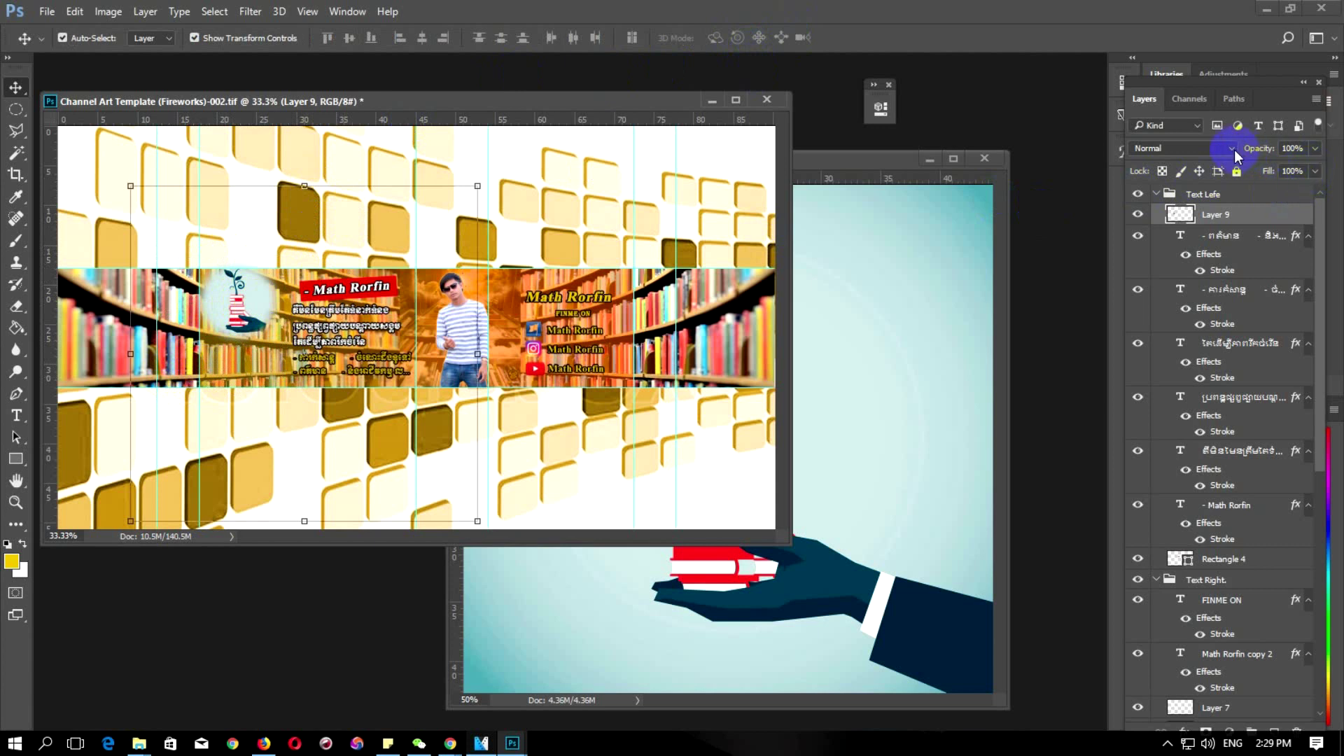
{"action": "left_click", "coordinate": [1233, 148]}
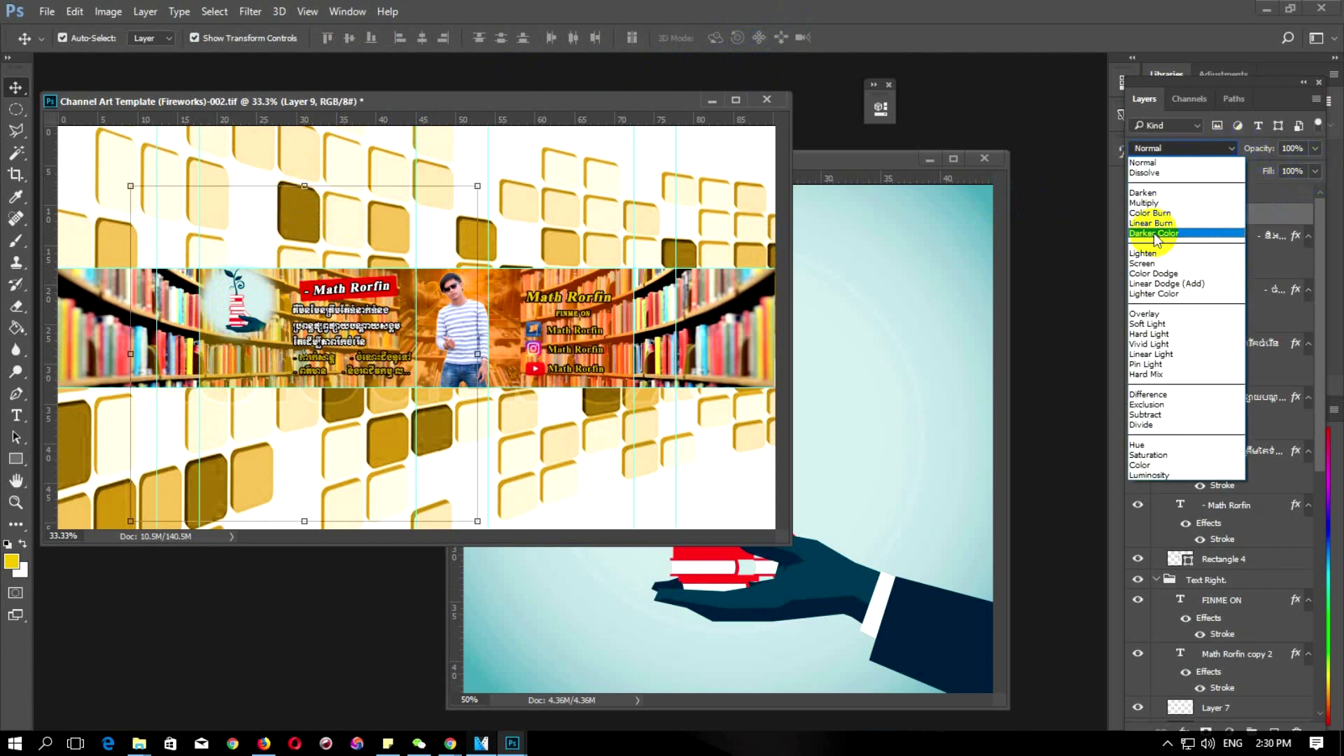
{"action": "left_click", "coordinate": [1148, 254]}
{"action": "left_click", "coordinate": [1160, 213]}
{"action": "left_click", "coordinate": [1229, 145]}
{"action": "left_click", "coordinate": [1146, 263]}
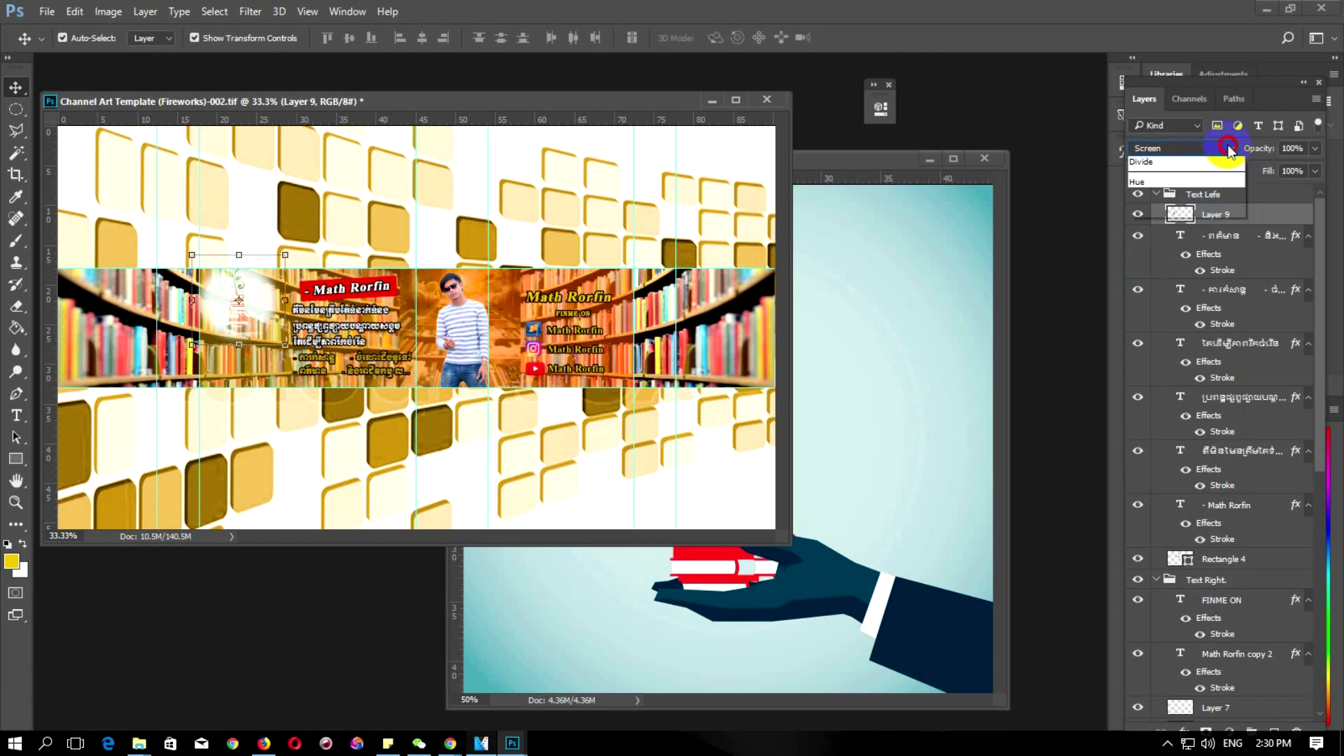
{"action": "left_click", "coordinate": [1230, 148]}
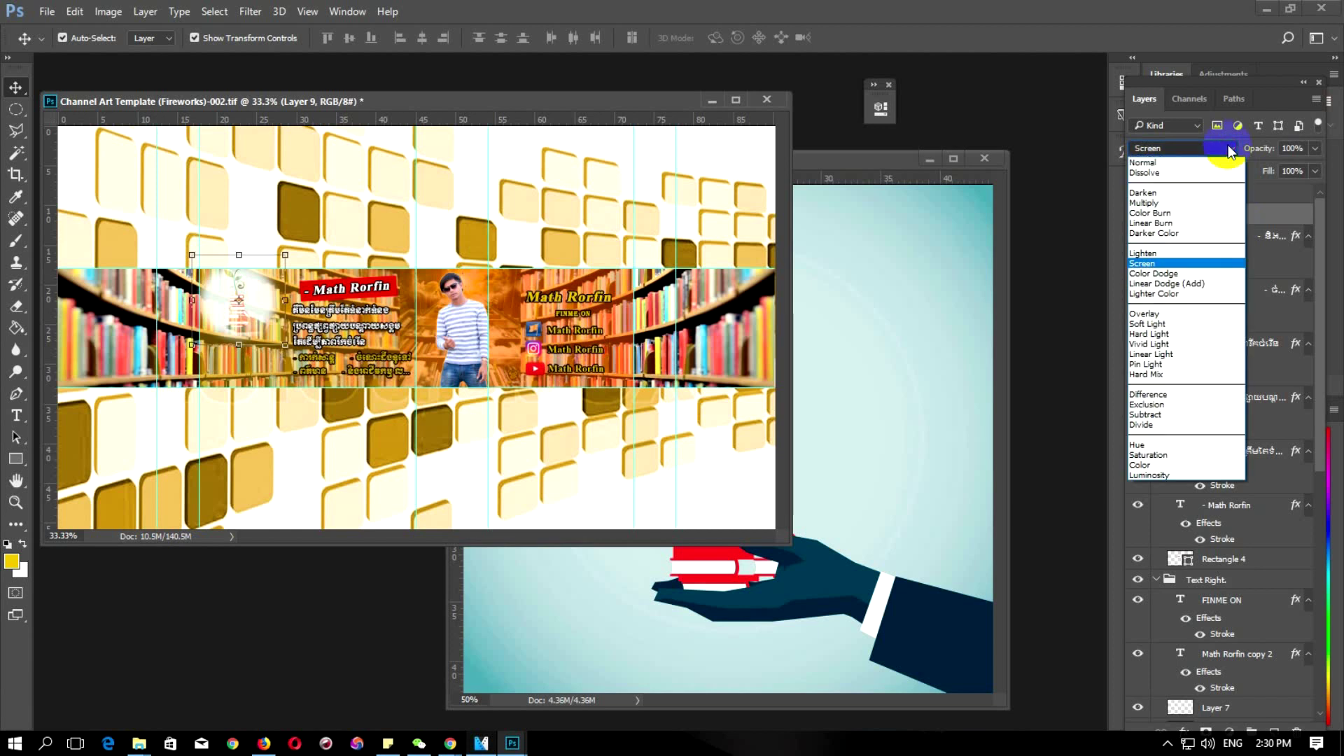
{"action": "left_click", "coordinate": [1145, 324]}
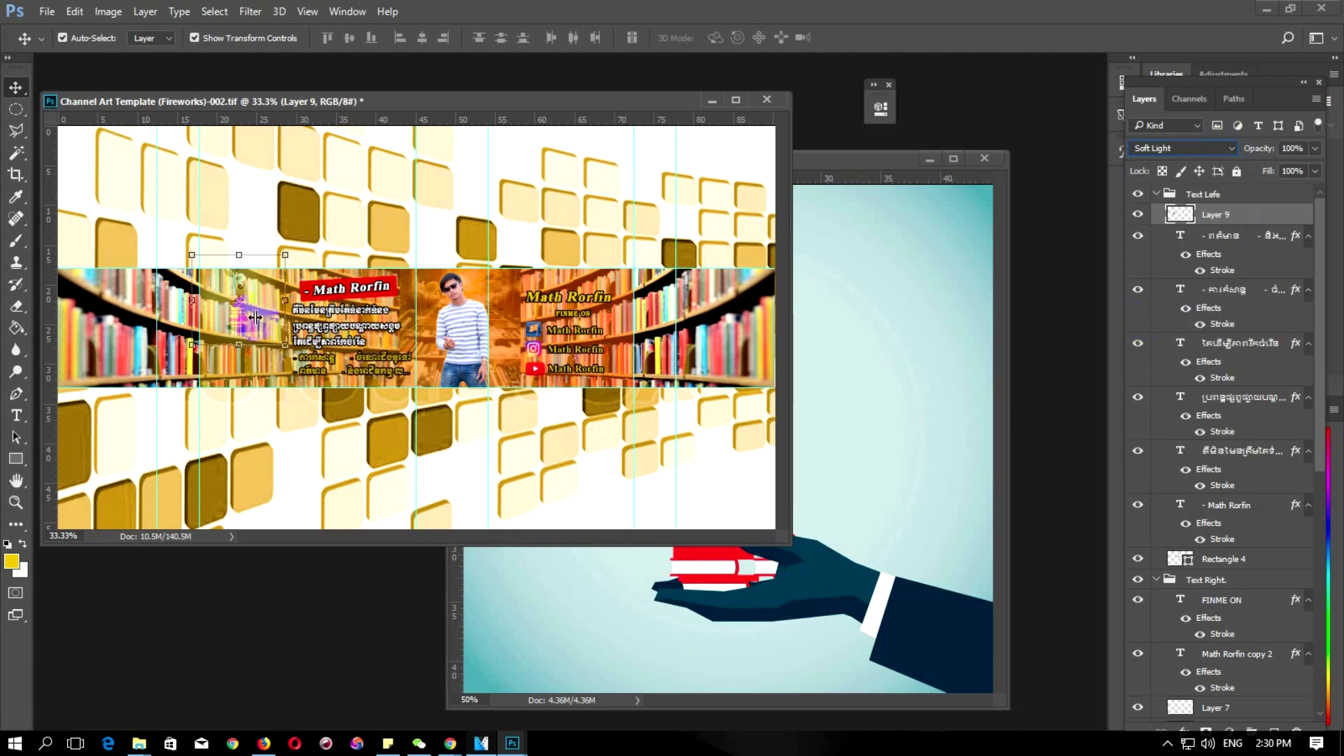
{"action": "left_click_drag", "start_coordinate": [233, 326], "coordinate": [271, 333]}
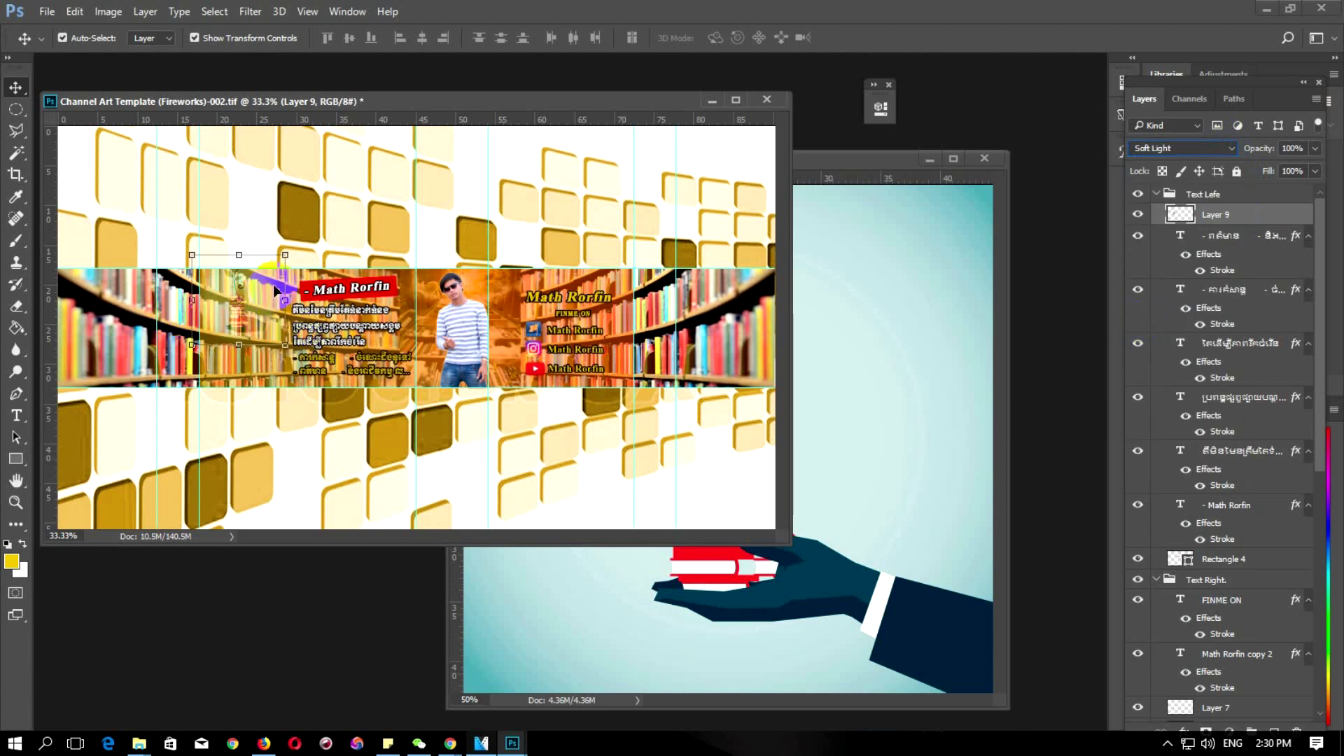
{"action": "mouse_move", "coordinate": [251, 305]}
{"action": "left_mouse_down"}
{"action": "mouse_move", "coordinate": [197, 362]}
{"action": "mouse_move", "coordinate": [261, 382]}
{"action": "left_mouse_up"}
Move the Soft Light glow up, then down and right within the left bookshelf area
{"action": "key", "text": "alt+shift+n"}
{"action": "left_click", "coordinate": [259, 373]}
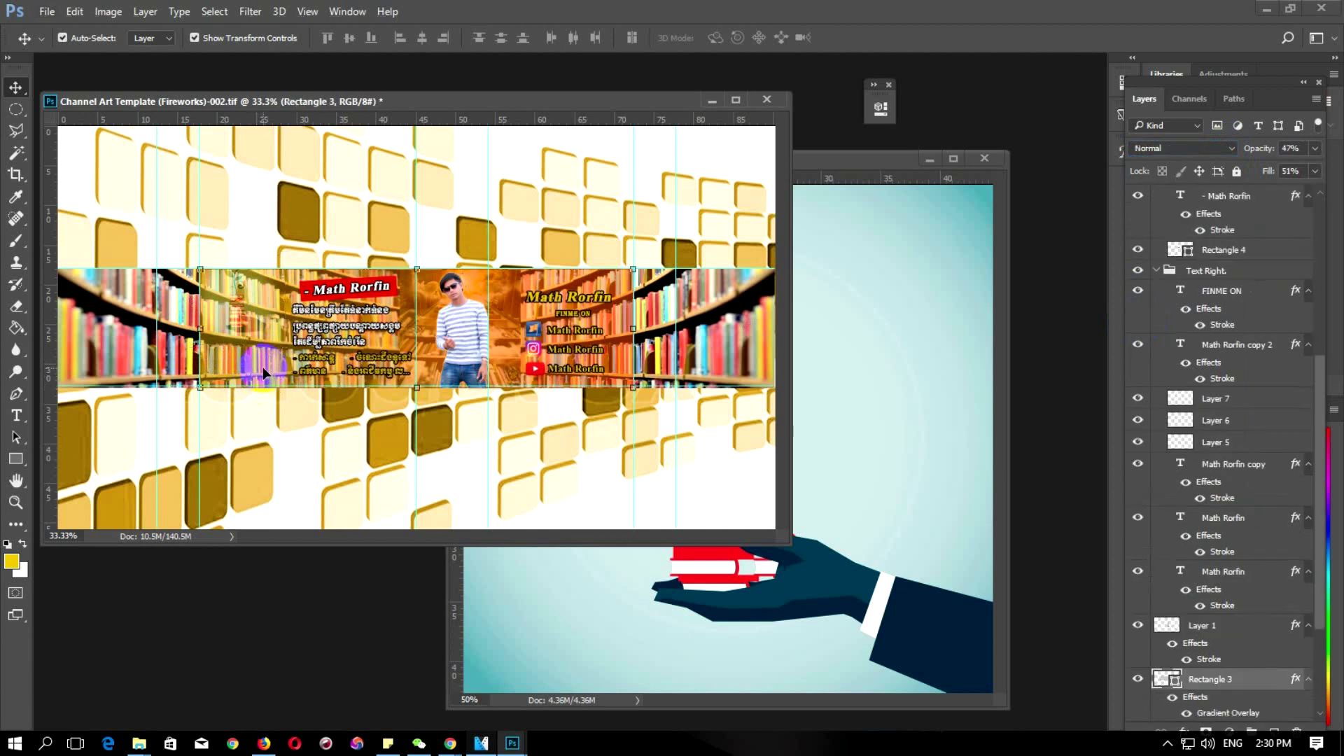
{"action": "scroll", "coordinate": [252, 362], "scroll_direction": "up", "scroll_amount": 3}
{"action": "scroll", "coordinate": [241, 358], "scroll_direction": "up", "scroll_amount": 3}
{"action": "scroll", "coordinate": [241, 357], "scroll_direction": "up", "scroll_amount": 2}
{"action": "left_click_drag", "start_coordinate": [241, 357], "coordinate": [247, 254]}
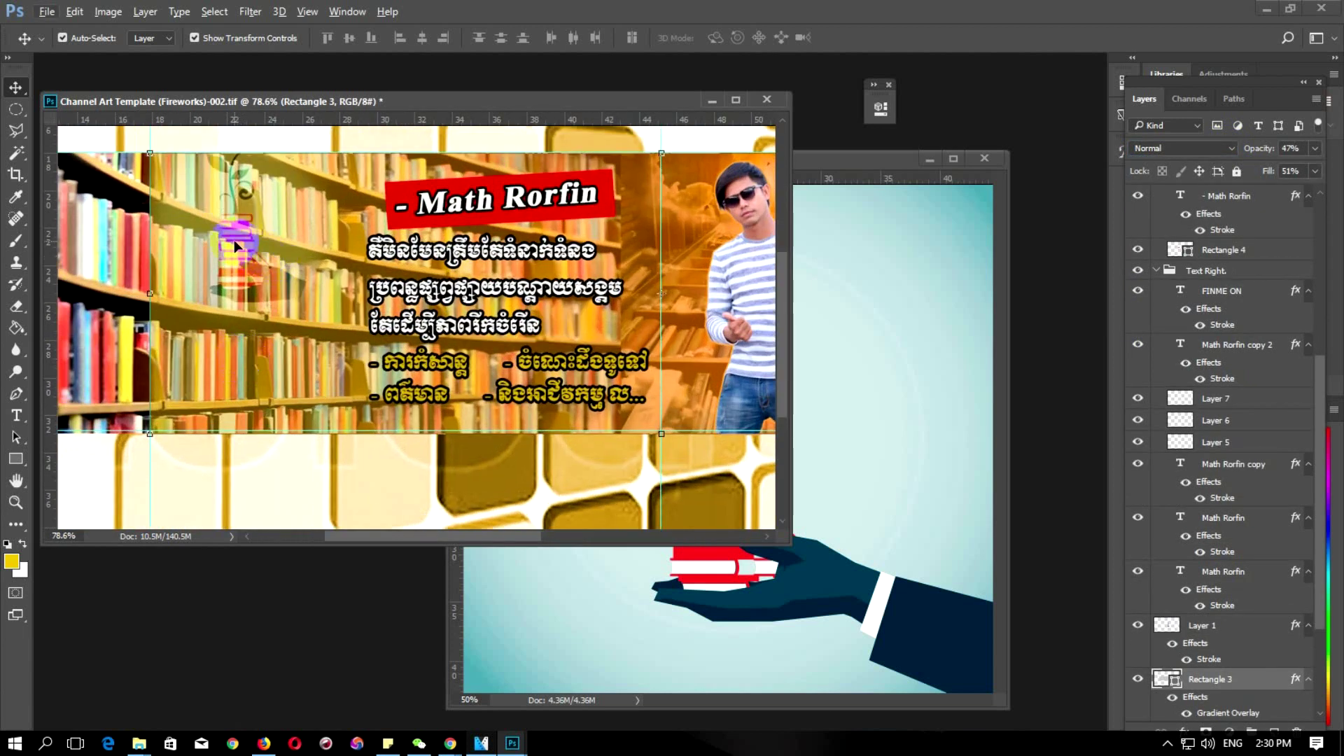
{"action": "scroll", "coordinate": [260, 249], "scroll_direction": "down", "scroll_amount": 2}
{"action": "scroll", "coordinate": [266, 252], "scroll_direction": "down", "scroll_amount": 2}
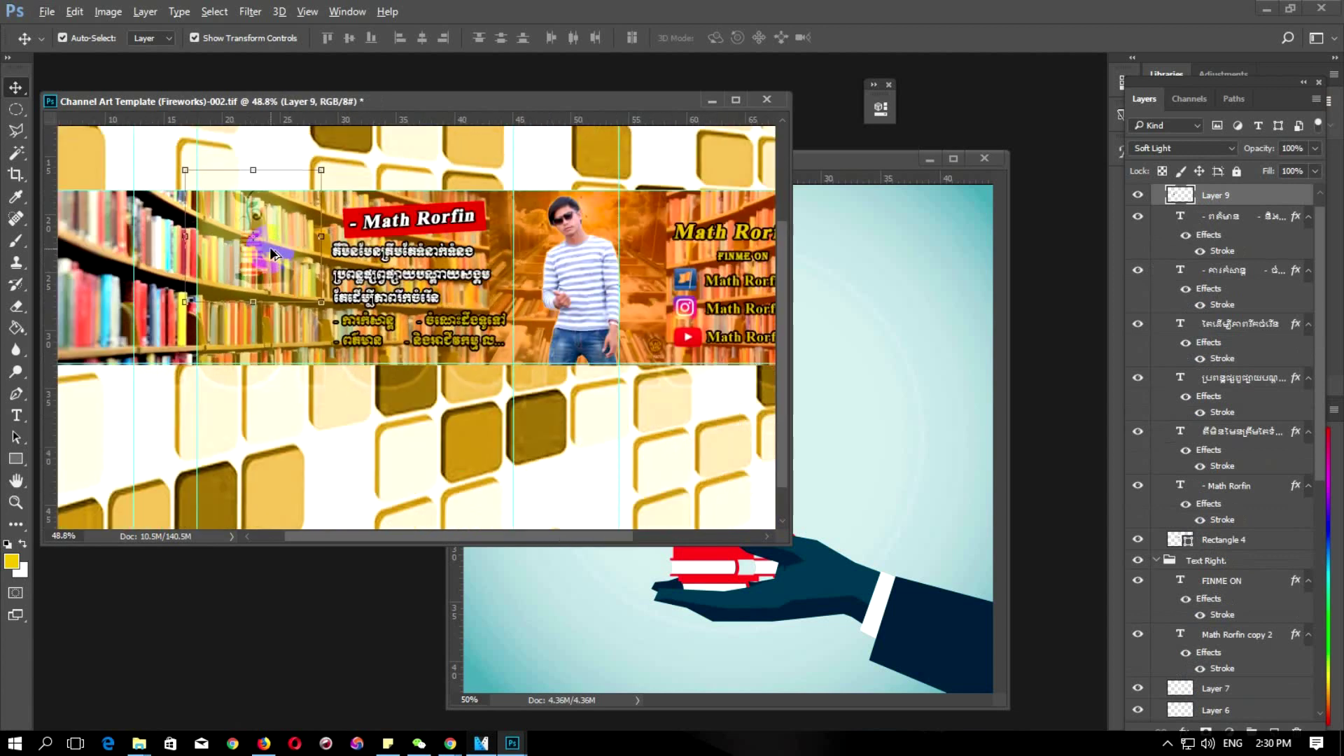
{"action": "scroll", "coordinate": [271, 254], "scroll_direction": "down", "scroll_amount": 1}
{"action": "left_click_drag", "start_coordinate": [272, 254], "coordinate": [356, 330]}
Commit the glow's placement and zoom out to review the whole banner
{"action": "left_click", "coordinate": [758, 43]}
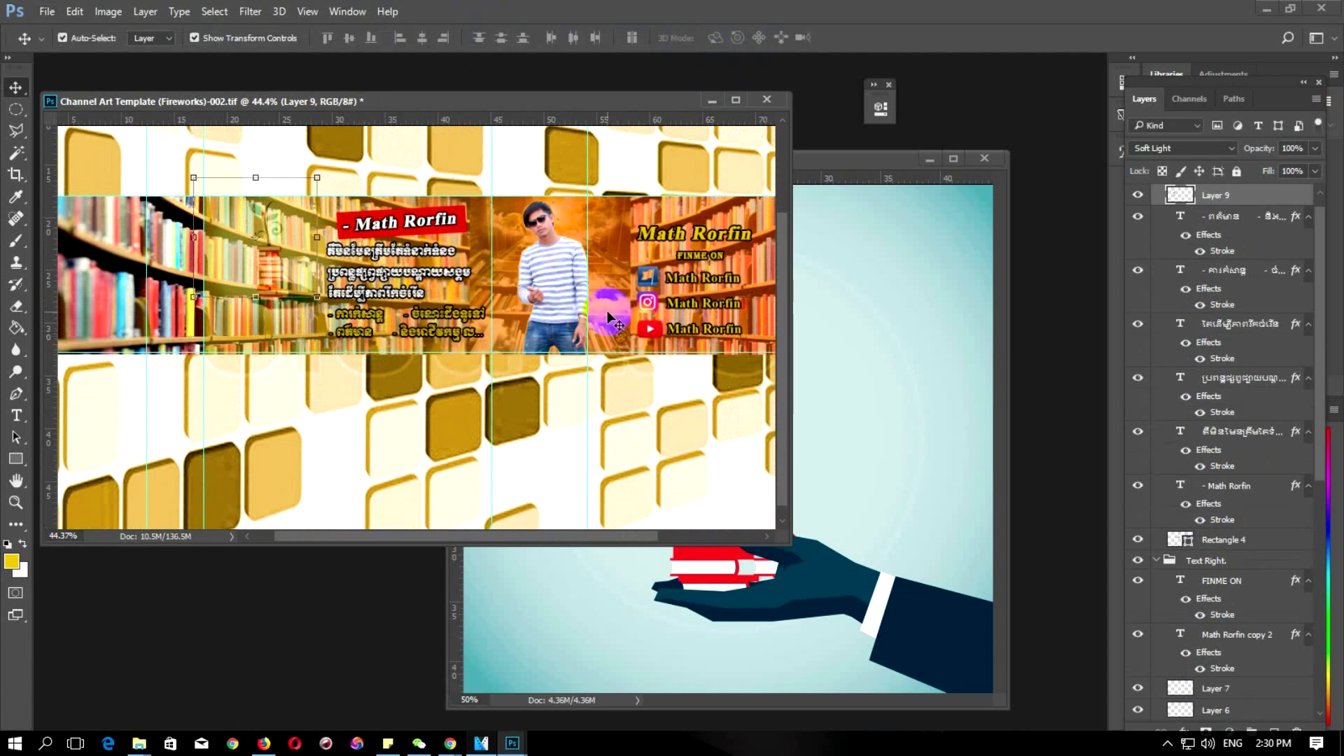
{"action": "left_click", "coordinate": [296, 412]}
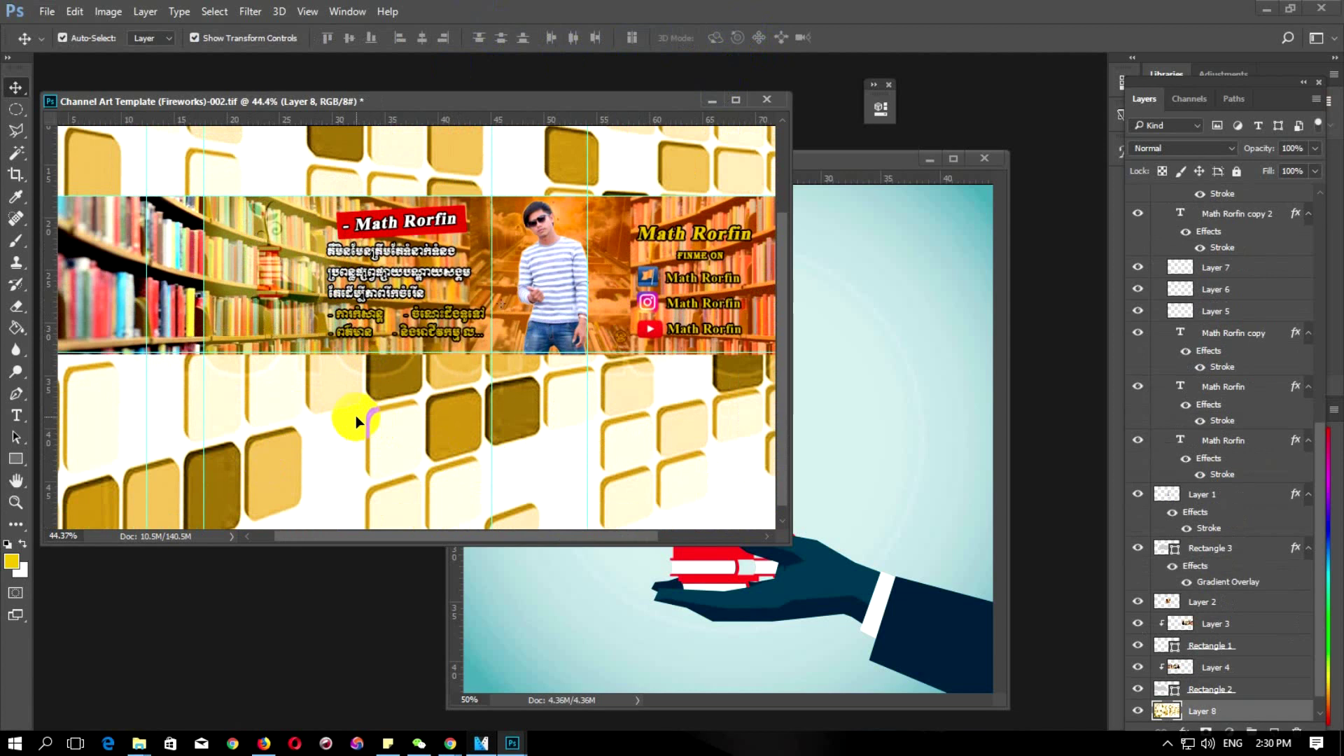
{"action": "scroll", "coordinate": [355, 415], "scroll_direction": "down", "scroll_amount": 1}
{"action": "scroll", "coordinate": [354, 414], "scroll_direction": "down", "scroll_amount": 1}
{"action": "scroll", "coordinate": [357, 413], "scroll_direction": "down", "scroll_amount": 1}
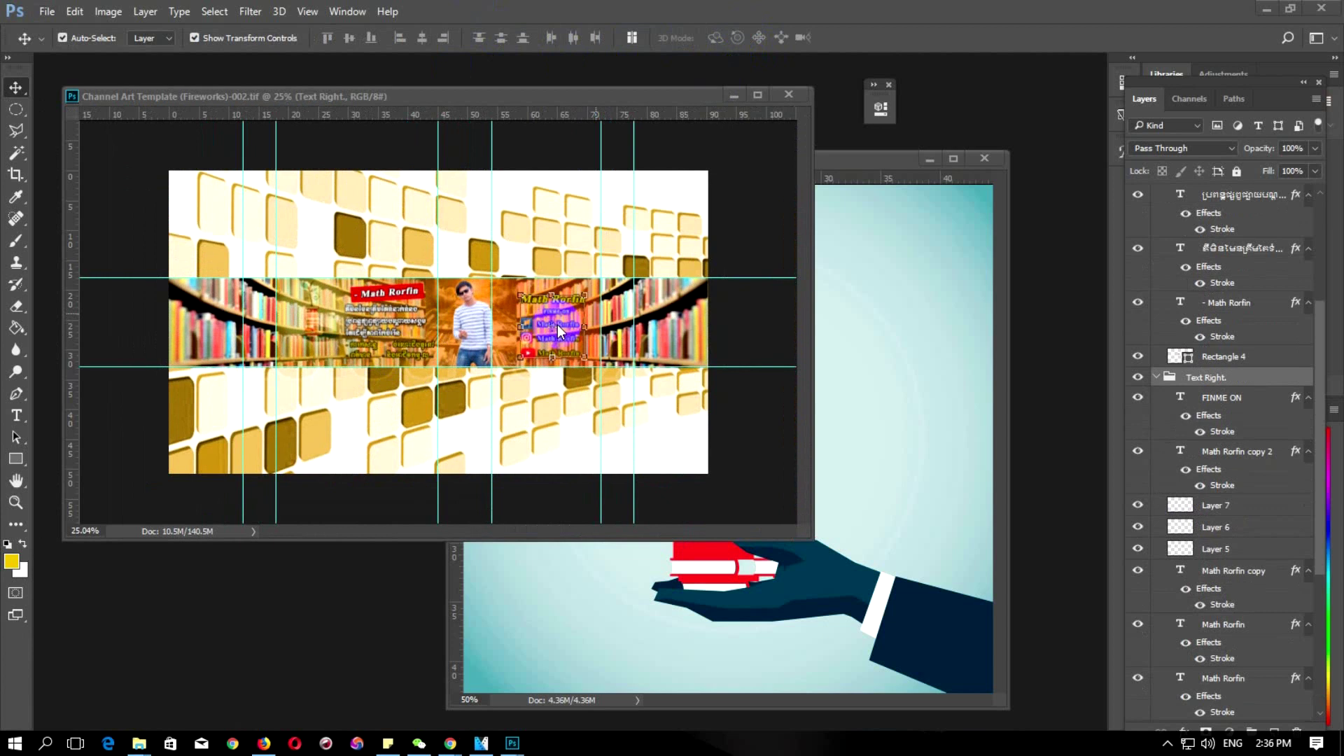
{"action": "scroll", "coordinate": [557, 325], "scroll_direction": "up", "scroll_amount": 1}
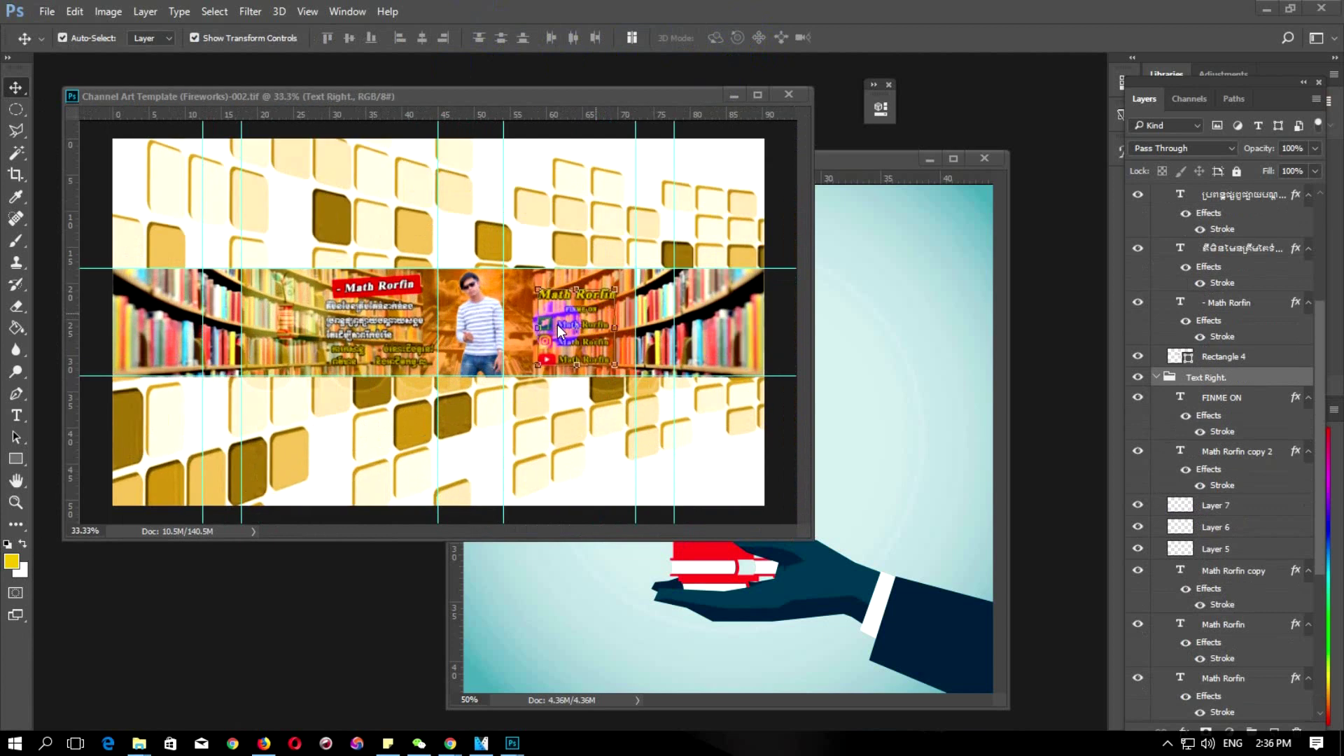
Select the Text Right group, turn off auto-select, and drag it slightly left and down
{"action": "scroll", "coordinate": [567, 332], "scroll_direction": "up", "scroll_amount": 1}
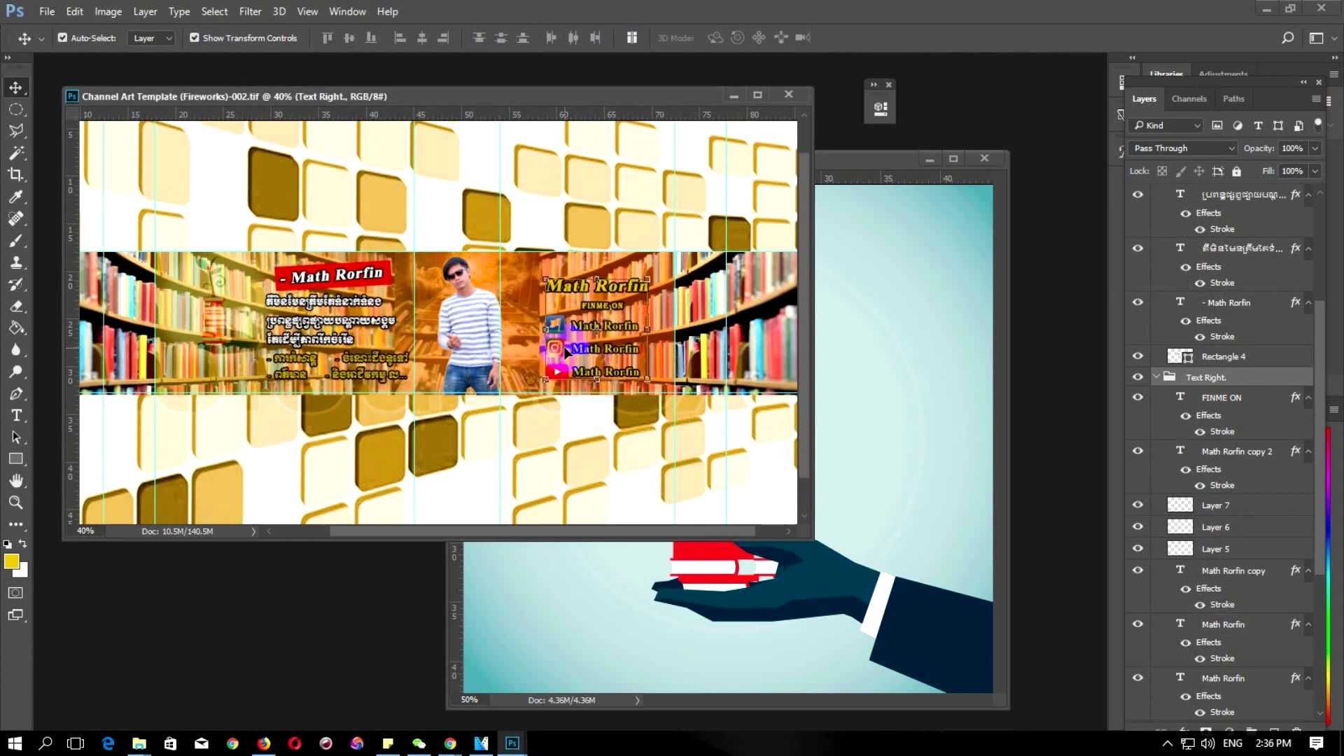
{"action": "left_click", "coordinate": [567, 351]}
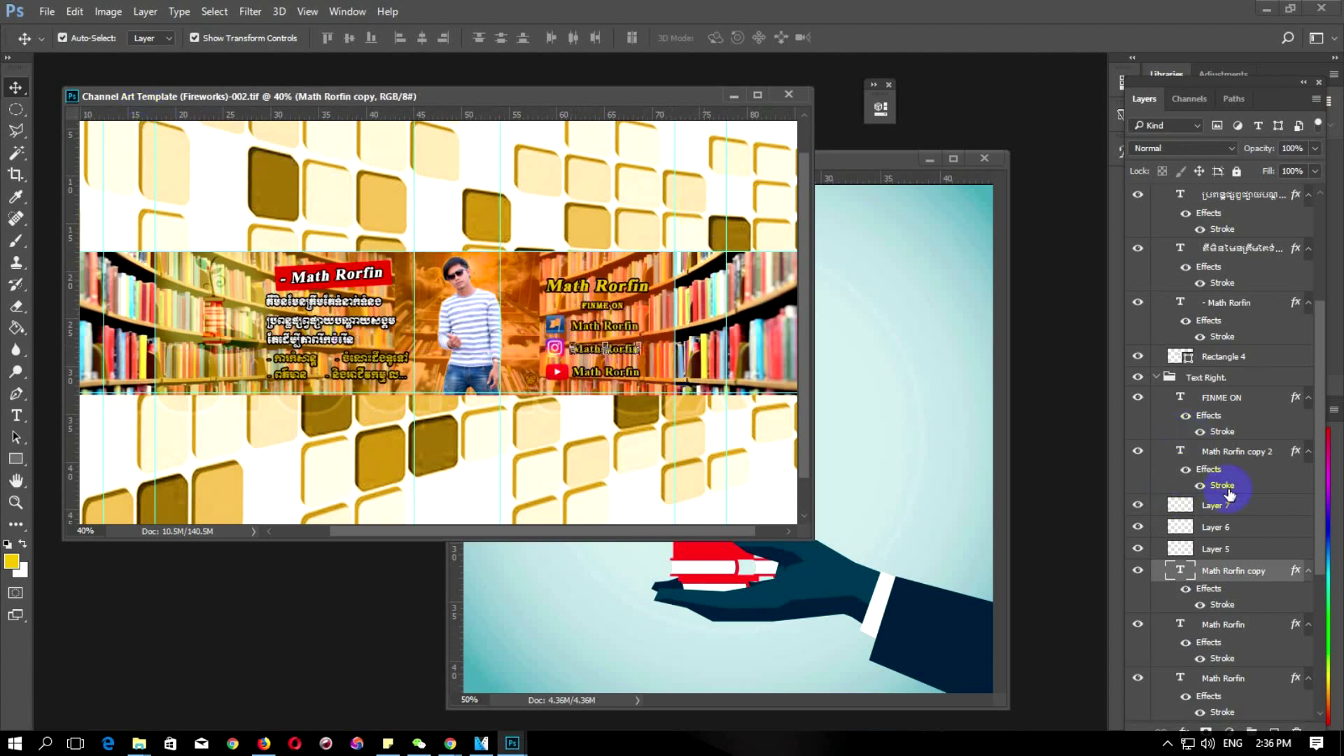
{"action": "left_click", "coordinate": [1202, 381]}
{"action": "left_click", "coordinate": [63, 37]}
{"action": "left_click_drag", "start_coordinate": [584, 324], "coordinate": [560, 334]}
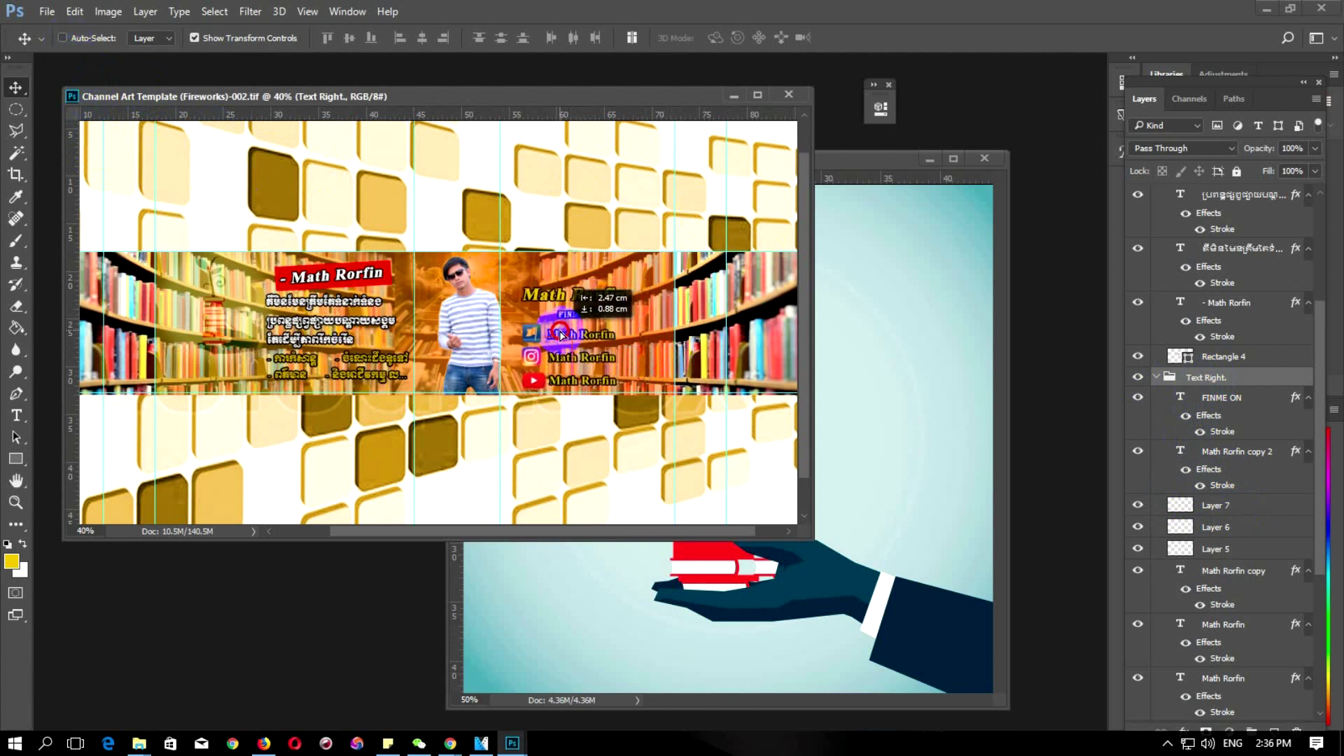
{"action": "left_click_drag", "start_coordinate": [560, 334], "coordinate": [560, 334]}
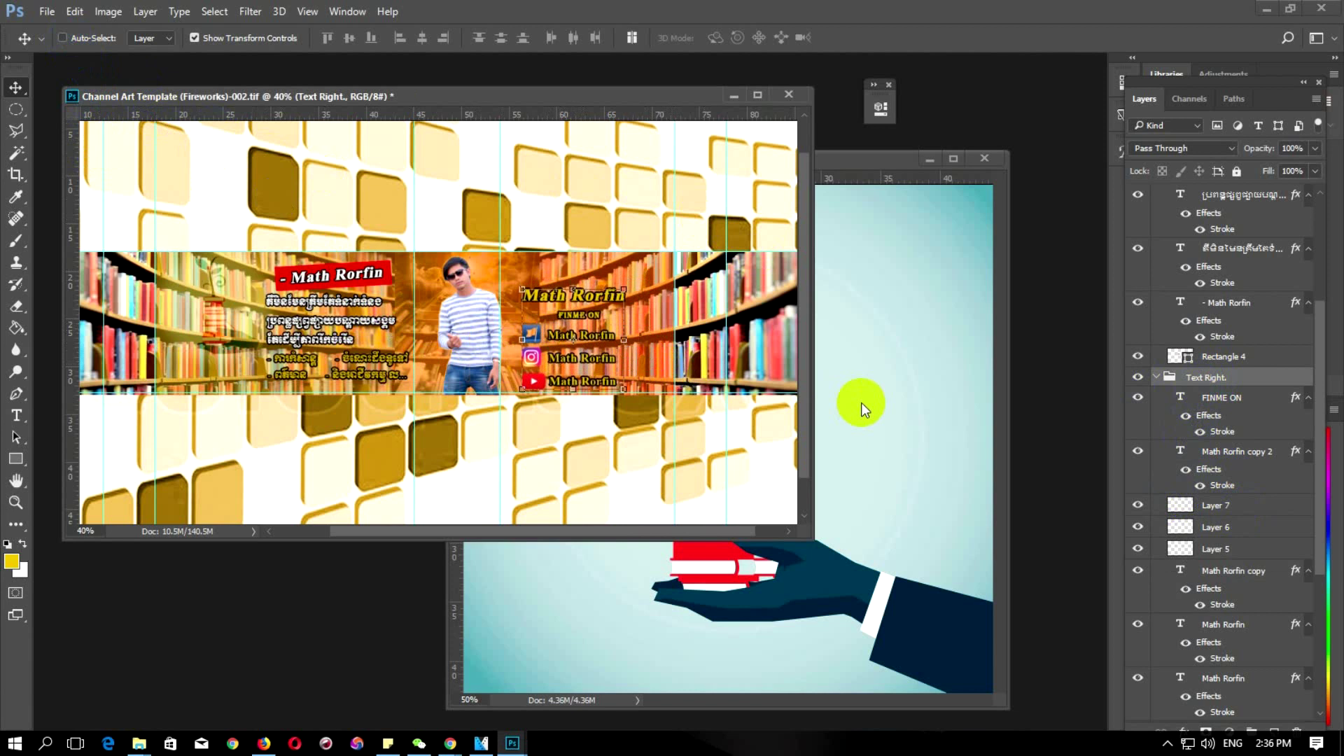
{"action": "key", "text": "Down"}
{"action": "key", "text": "Down"}
{"action": "key", "text": "Up"}
{"action": "key", "text": "Up"}
{"action": "key", "text": "Up"}
{"action": "key", "text": "Up"}
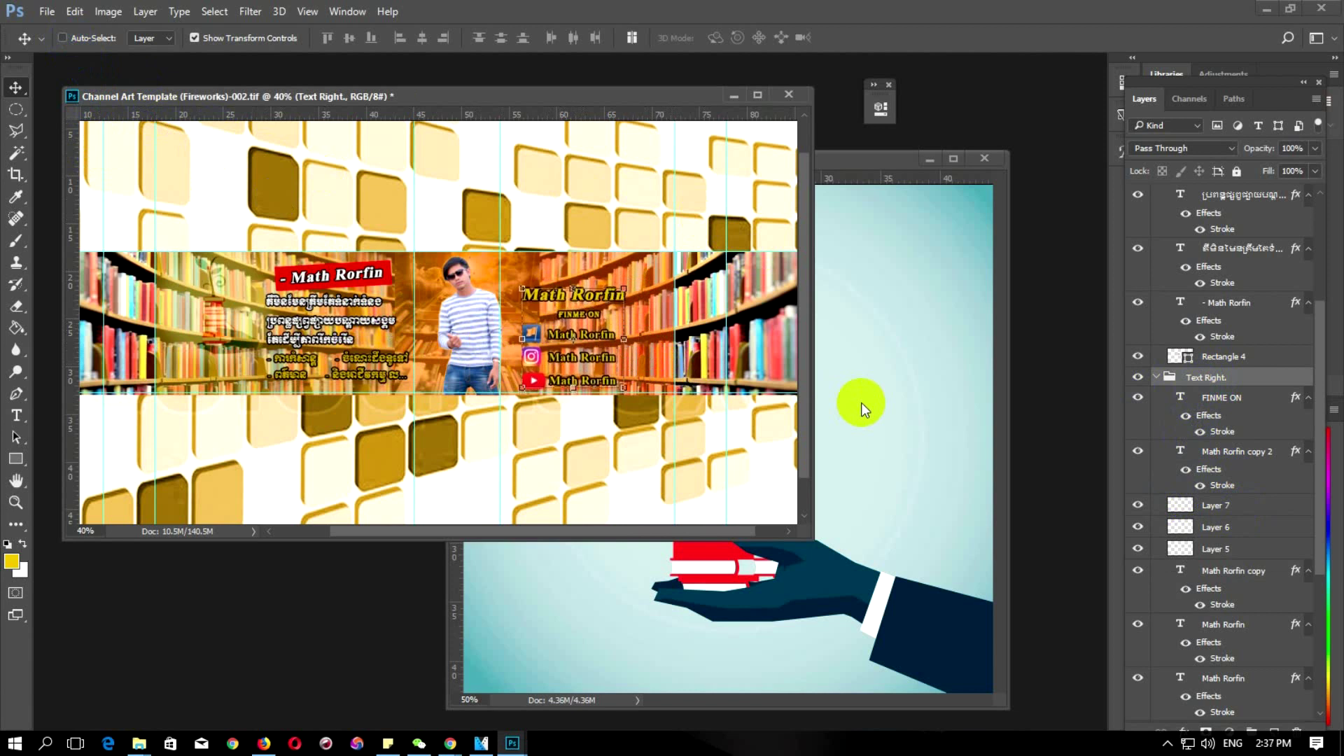
Nudge the Text Right group down and left with the arrow keys, zooming to check
{"action": "scroll", "coordinate": [607, 329], "scroll_direction": "up", "scroll_amount": 1}
{"action": "scroll", "coordinate": [608, 329], "scroll_direction": "up", "scroll_amount": 1}
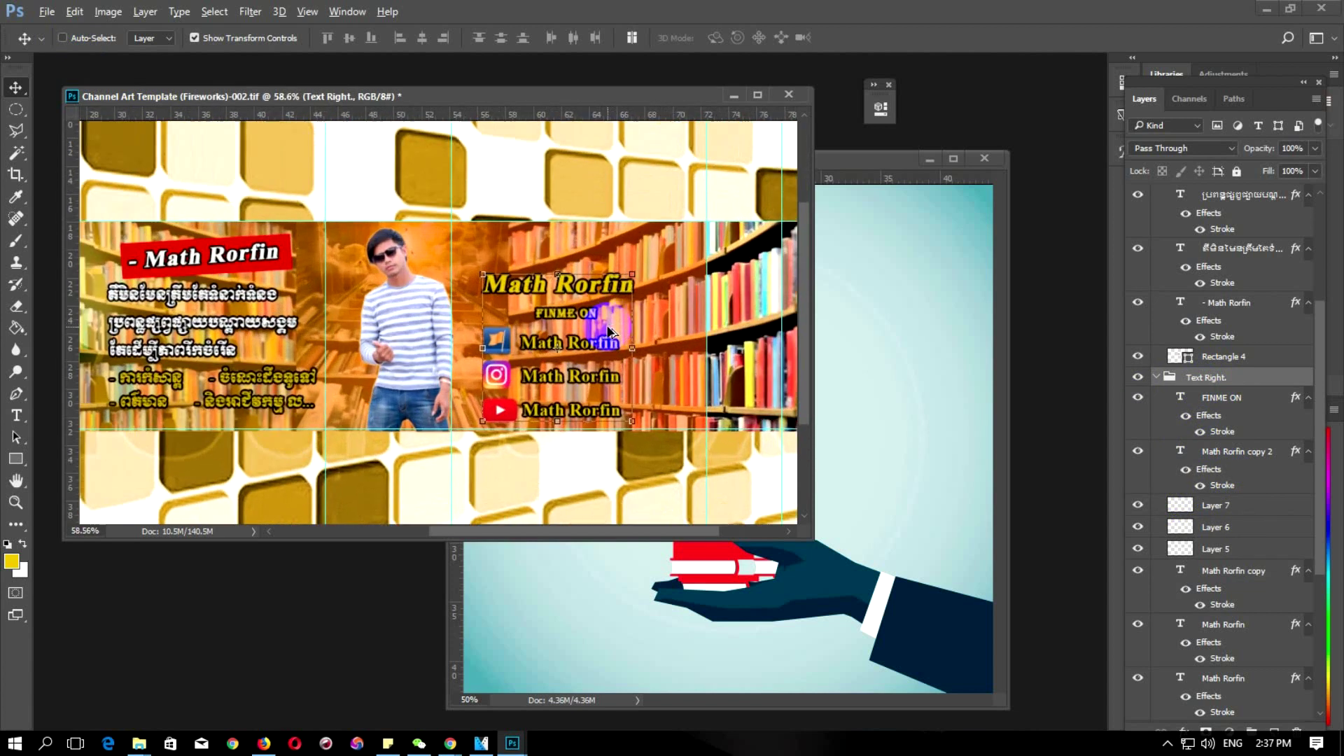
{"action": "scroll", "coordinate": [608, 329], "scroll_direction": "up", "scroll_amount": 1}
{"action": "scroll", "coordinate": [609, 337], "scroll_direction": "up", "scroll_amount": 2}
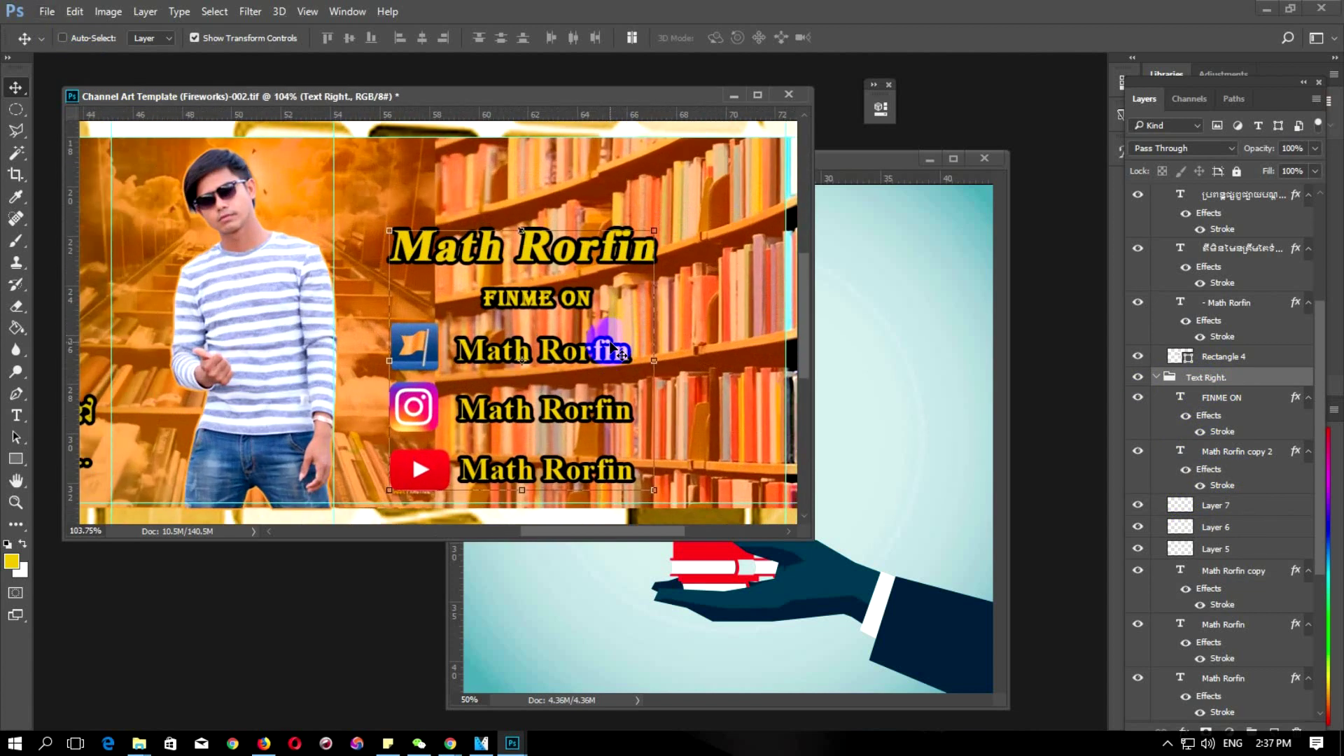
{"action": "scroll", "coordinate": [609, 350], "scroll_direction": "up", "scroll_amount": 1}
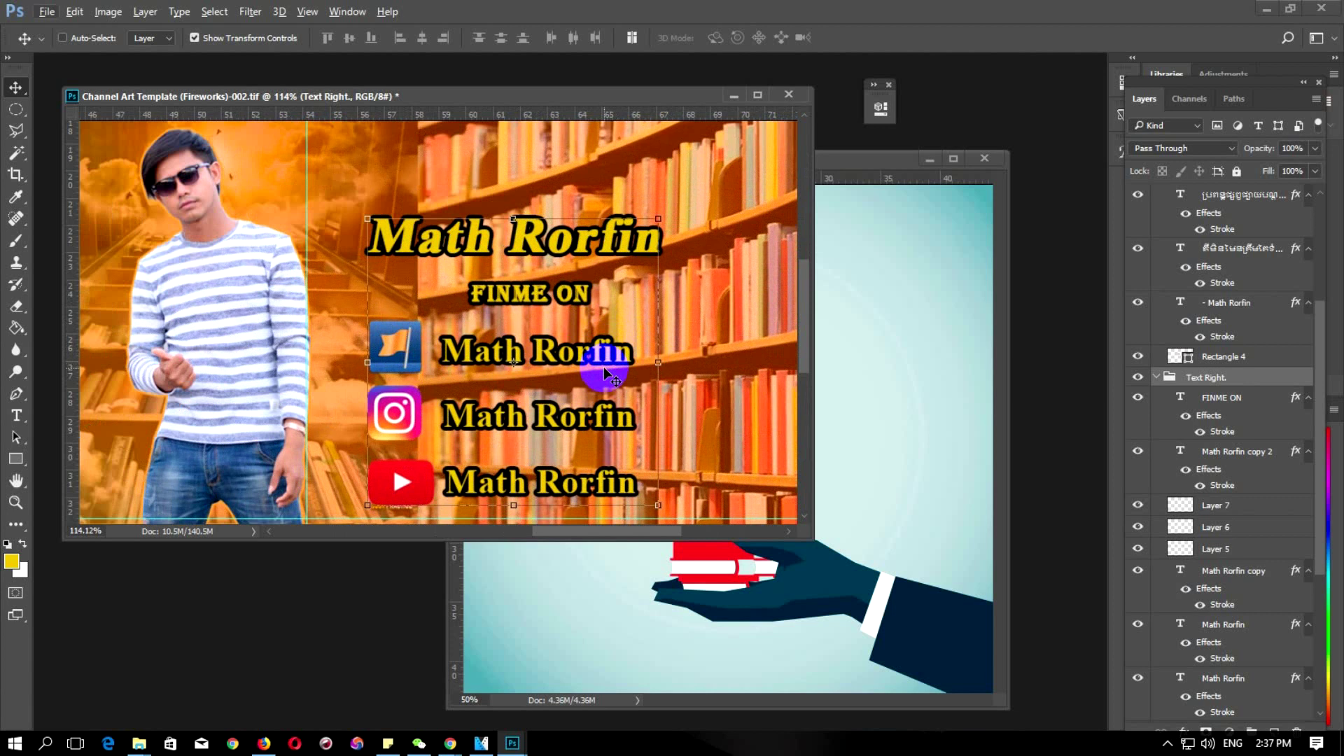
{"action": "scroll", "coordinate": [606, 373], "scroll_direction": "down", "scroll_amount": 1}
{"action": "scroll", "coordinate": [607, 373], "scroll_direction": "down", "scroll_amount": 1}
{"action": "scroll", "coordinate": [608, 376], "scroll_direction": "down", "scroll_amount": 1}
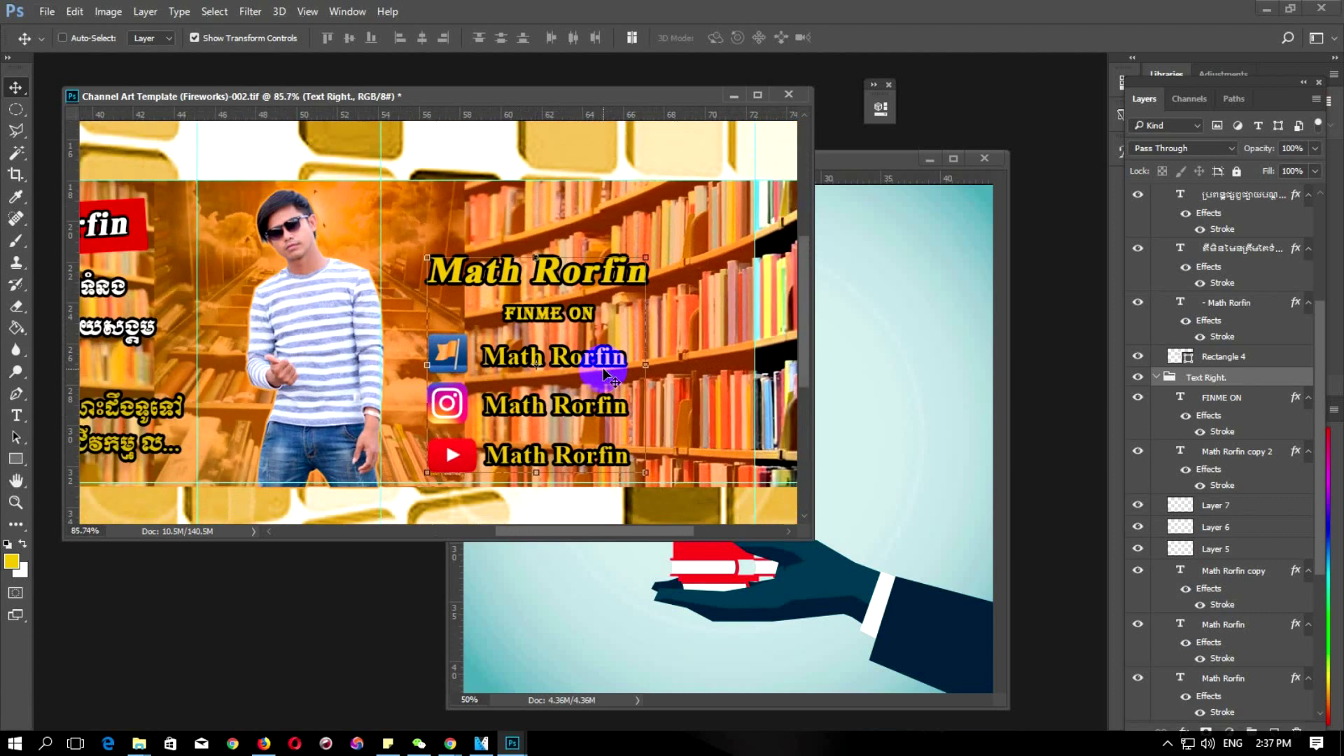
{"action": "key", "text": "Down"}
{"action": "key", "text": "Down"}
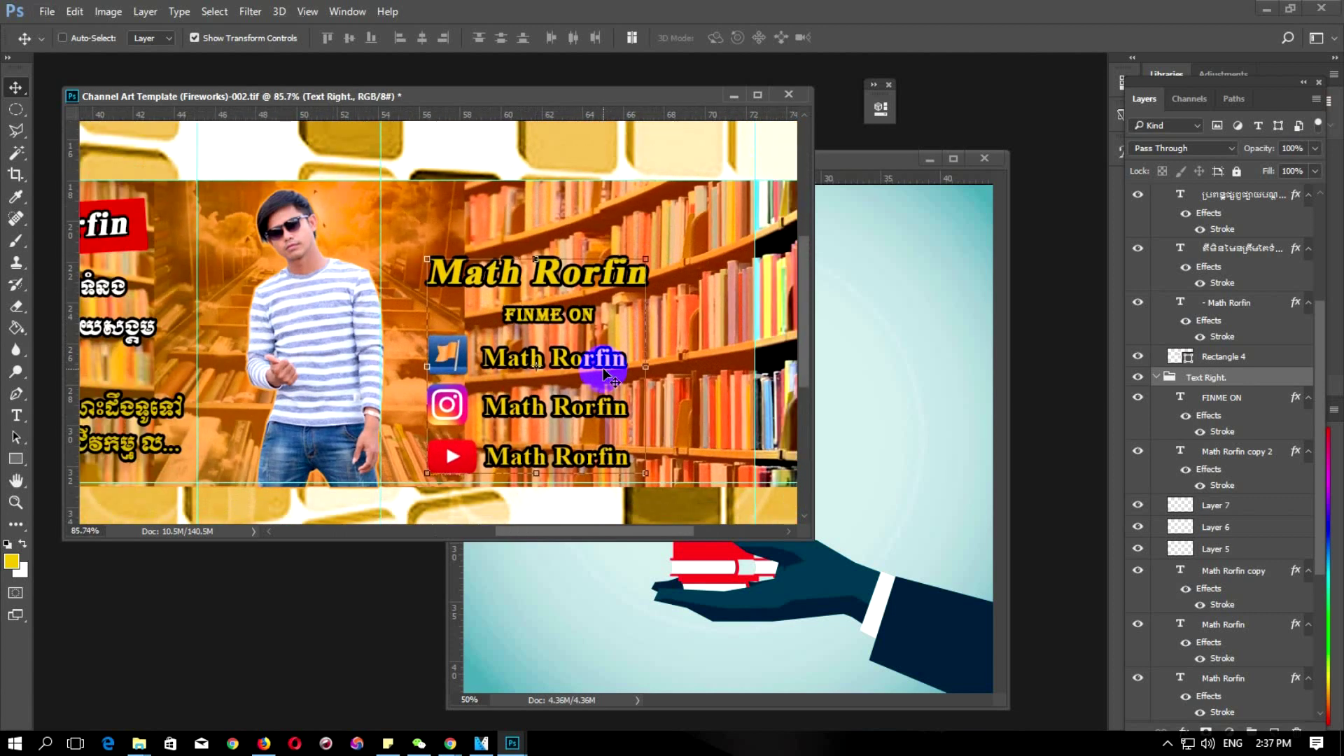
{"action": "key", "text": "Left"}
{"action": "key", "text": "Down"}
{"action": "key", "text": "Left"}
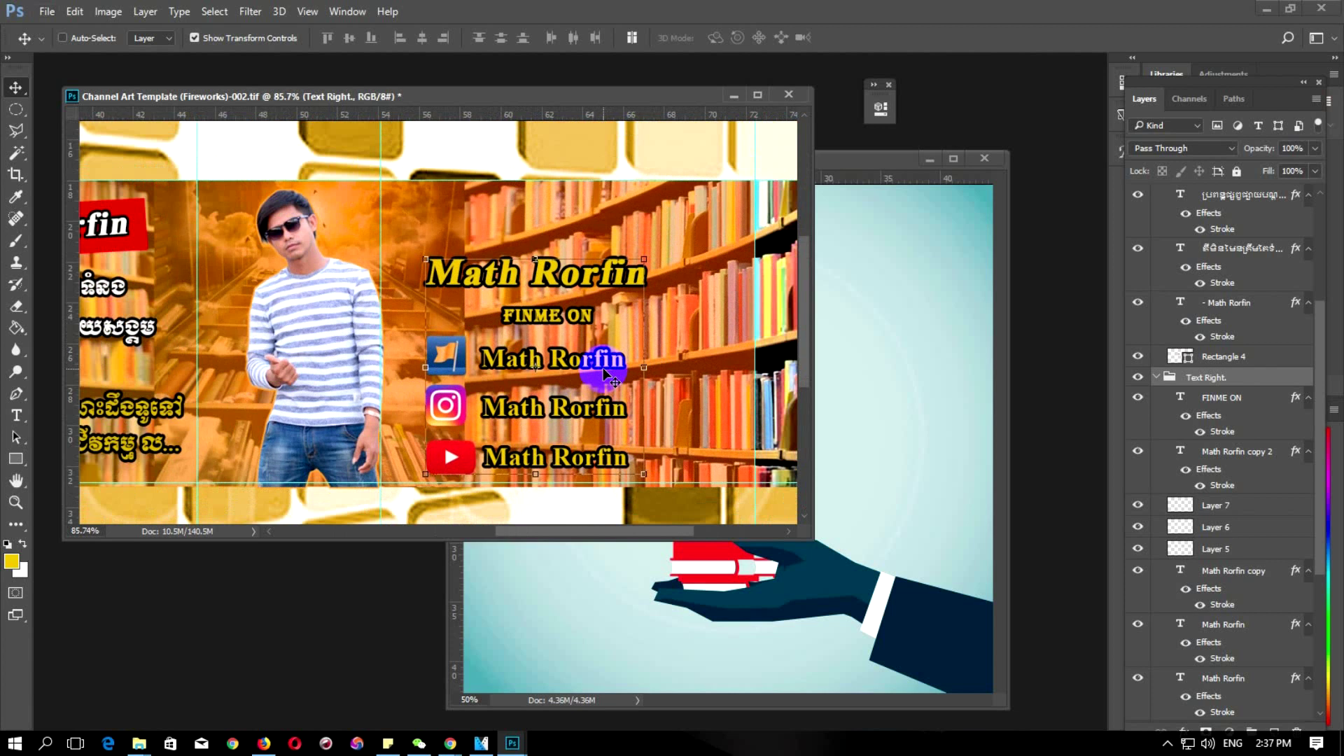
Nudge the Text Right group up and left a few pixels beside the photo
{"action": "key", "text": "Up"}
{"action": "key", "text": "Up"}
{"action": "key", "text": "Left"}
{"action": "key", "text": "Left"}
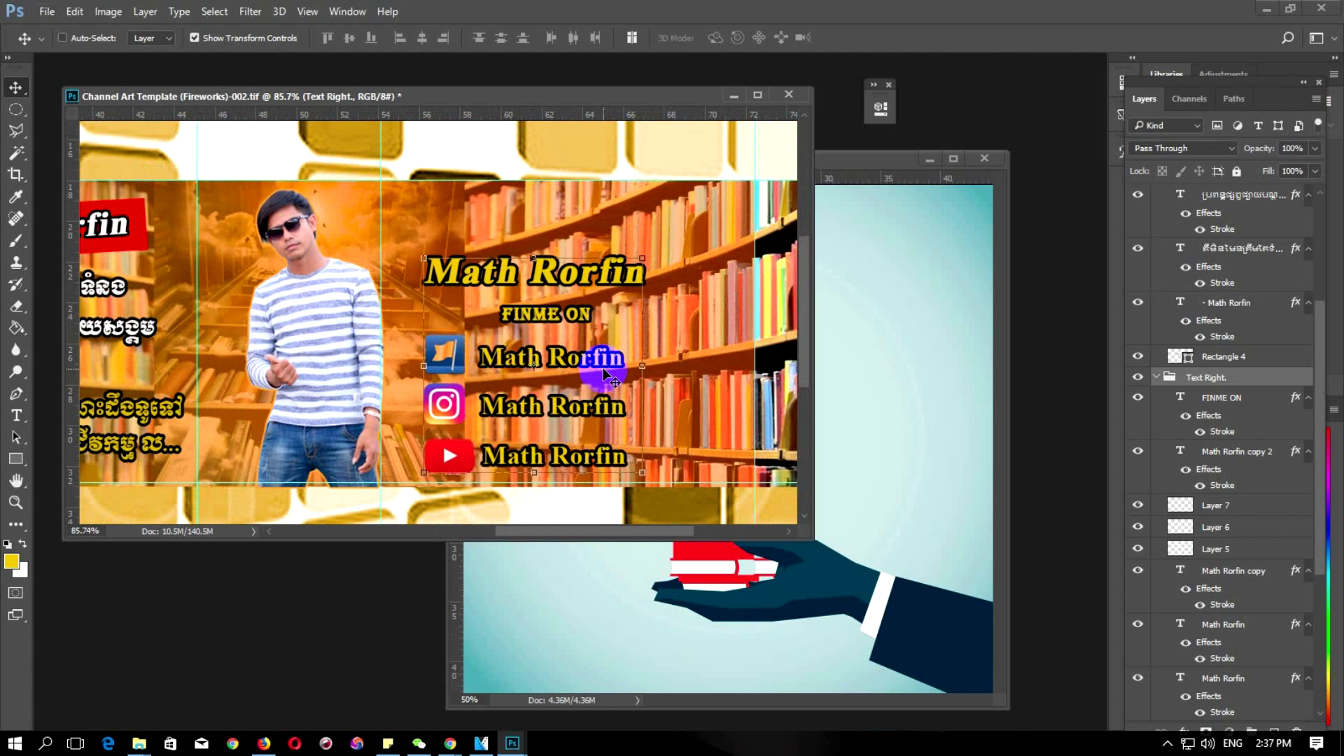
{"action": "key", "text": "Up"}
{"action": "key", "text": "Up"}
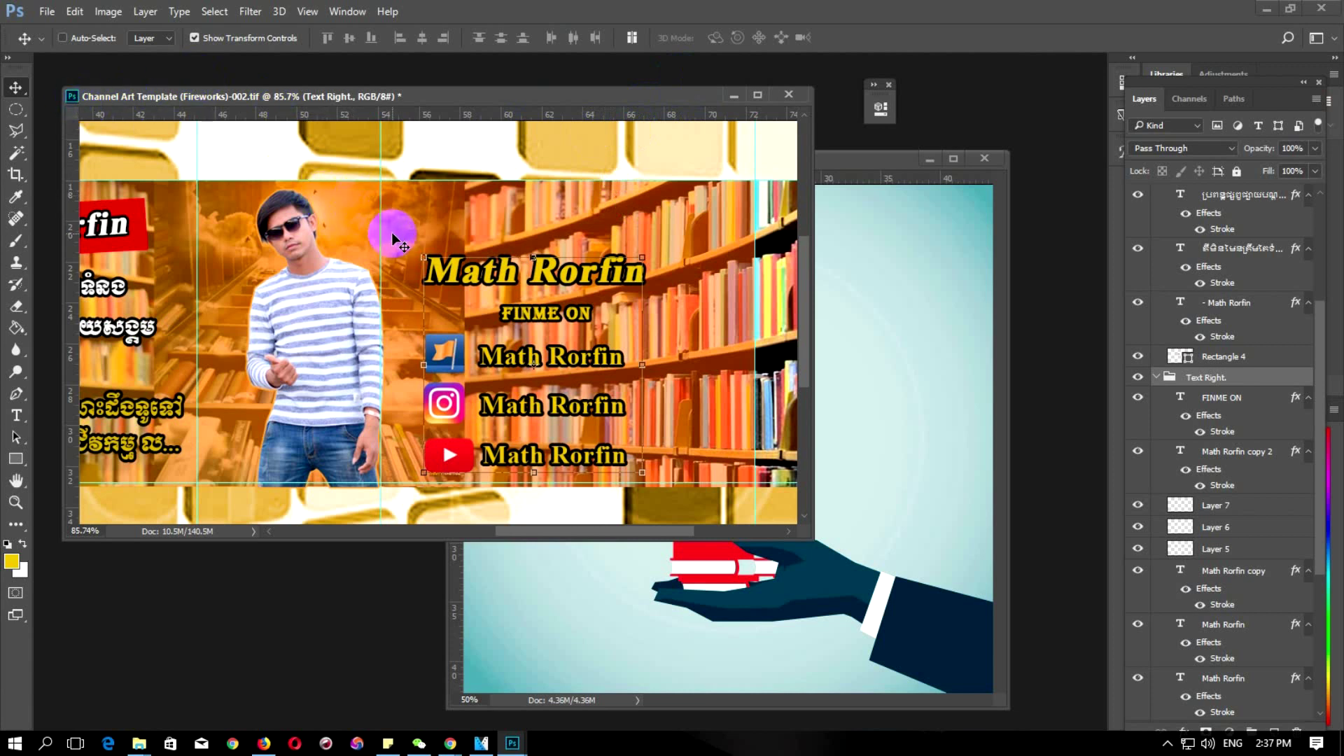
{"action": "scroll", "coordinate": [392, 234], "scroll_direction": "down", "scroll_amount": 3}
{"action": "scroll", "coordinate": [420, 232], "scroll_direction": "down", "scroll_amount": 3}
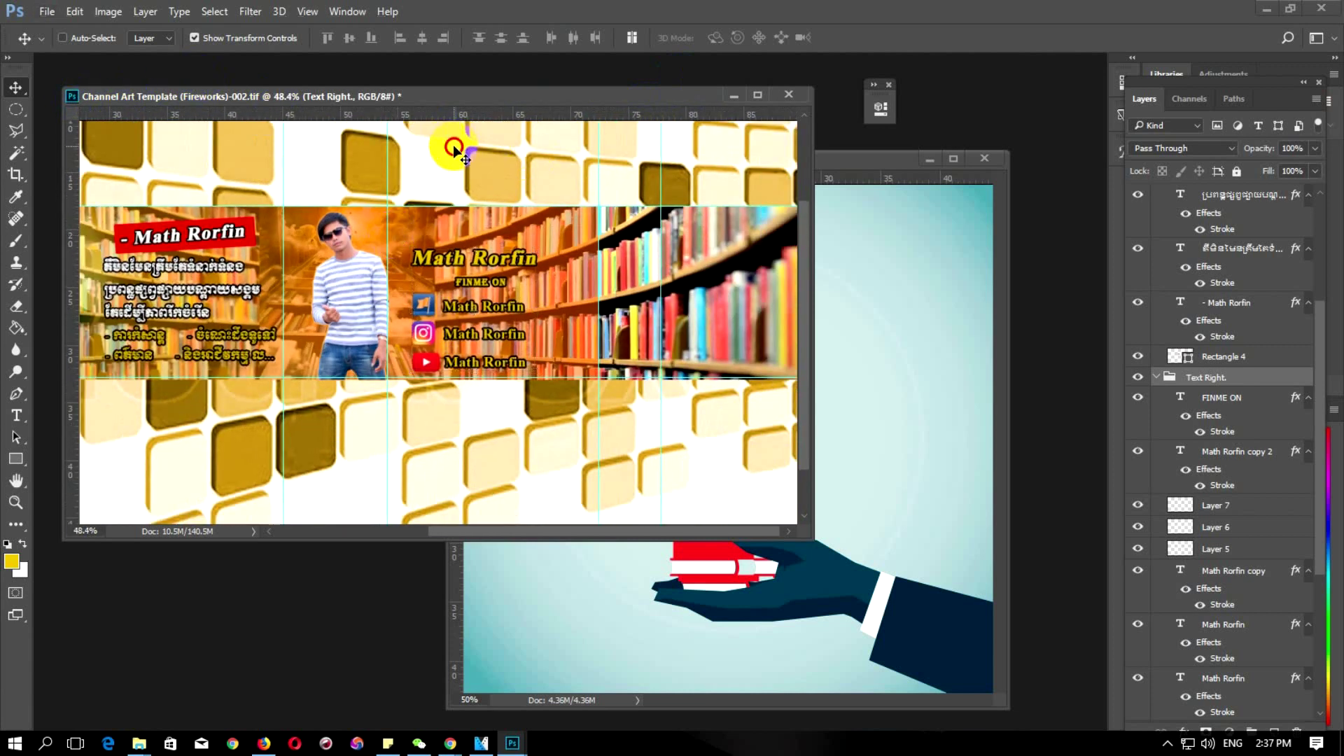
{"action": "left_click", "coordinate": [541, 364]}
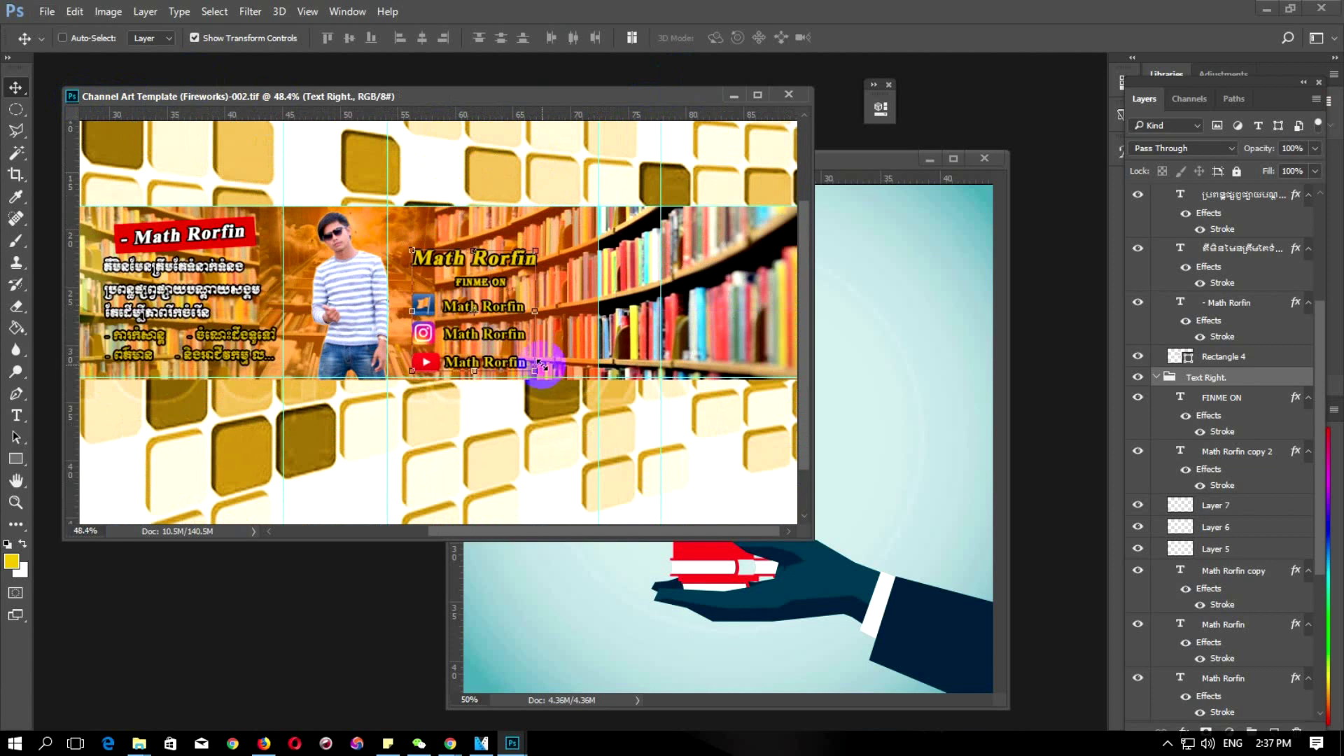
{"action": "left_click", "coordinate": [545, 344]}
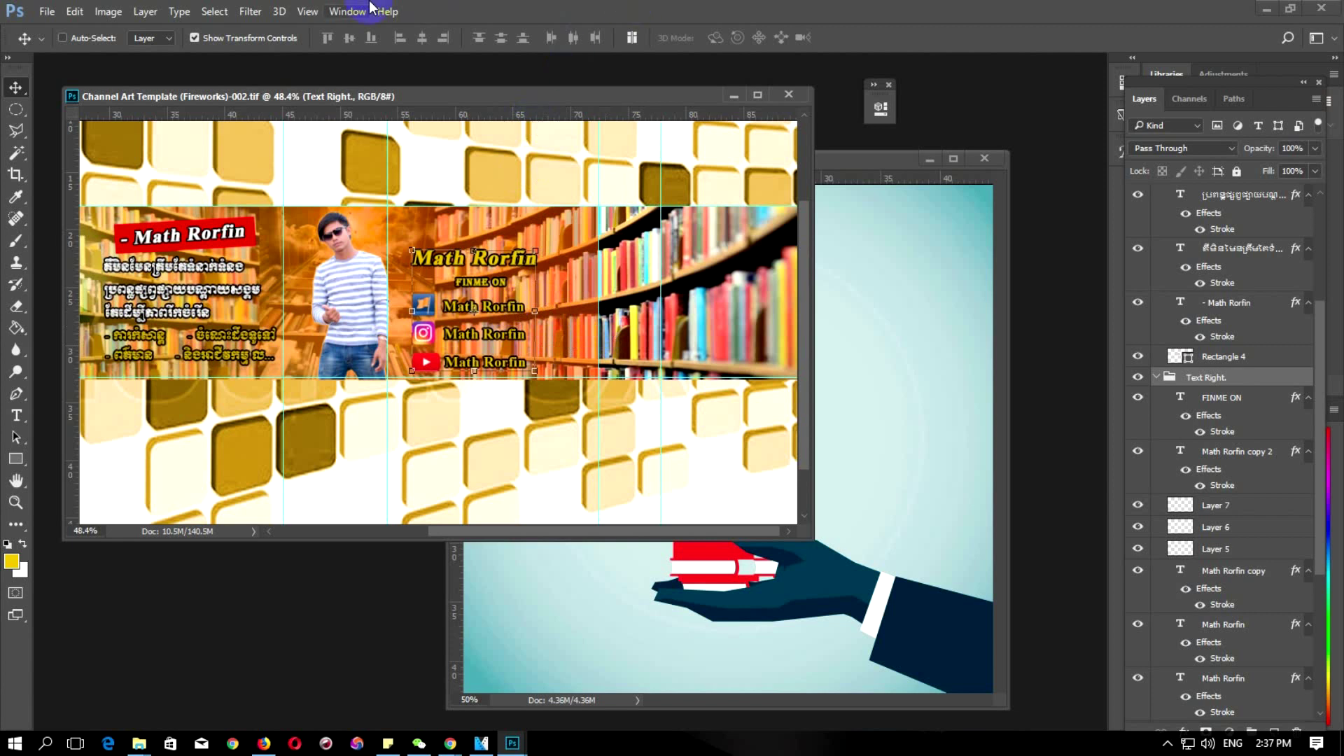
Save the banner as JPEG 'Channel Art Template (Fireworks)-002', overwriting the existing file
{"action": "left_click", "coordinate": [484, 375]}
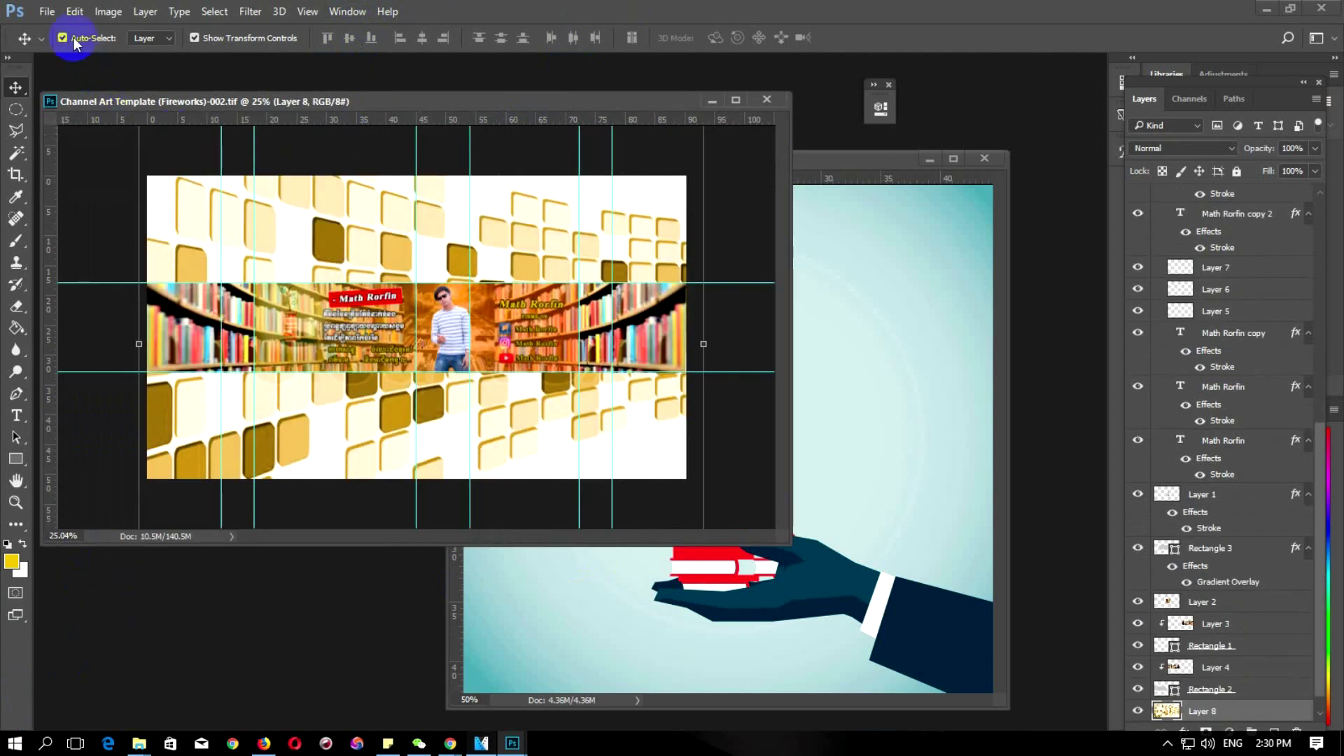
{"action": "left_click", "coordinate": [45, 12]}
{"action": "left_click", "coordinate": [54, 196]}
{"action": "left_click", "coordinate": [216, 340]}
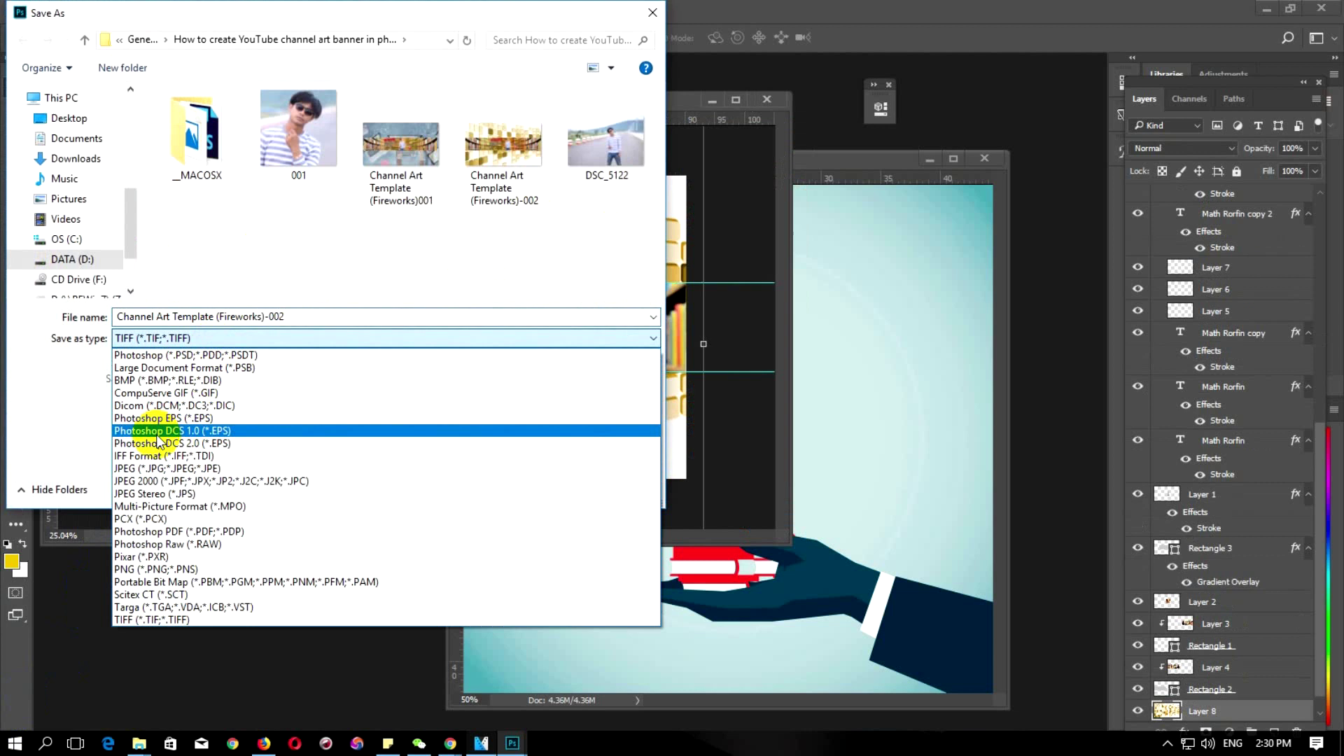
{"action": "left_click", "coordinate": [192, 468]}
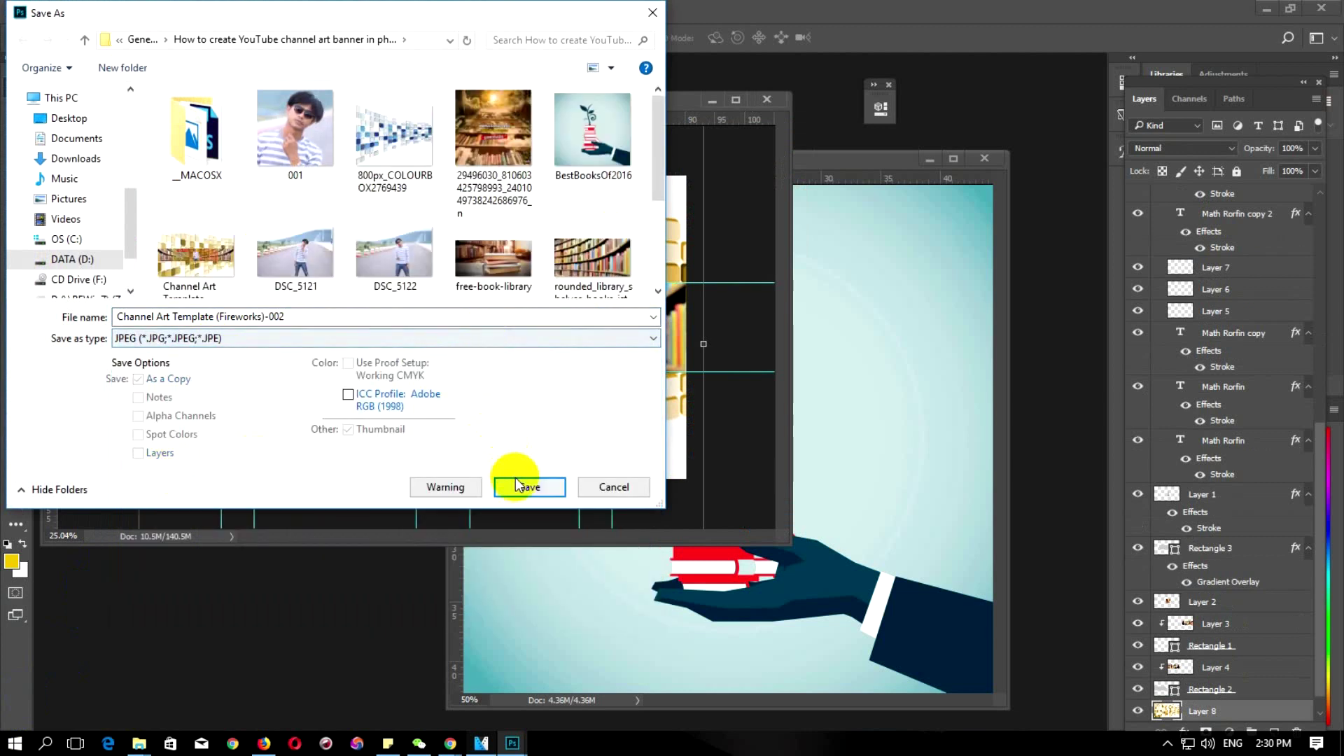
{"action": "left_click", "coordinate": [527, 490]}
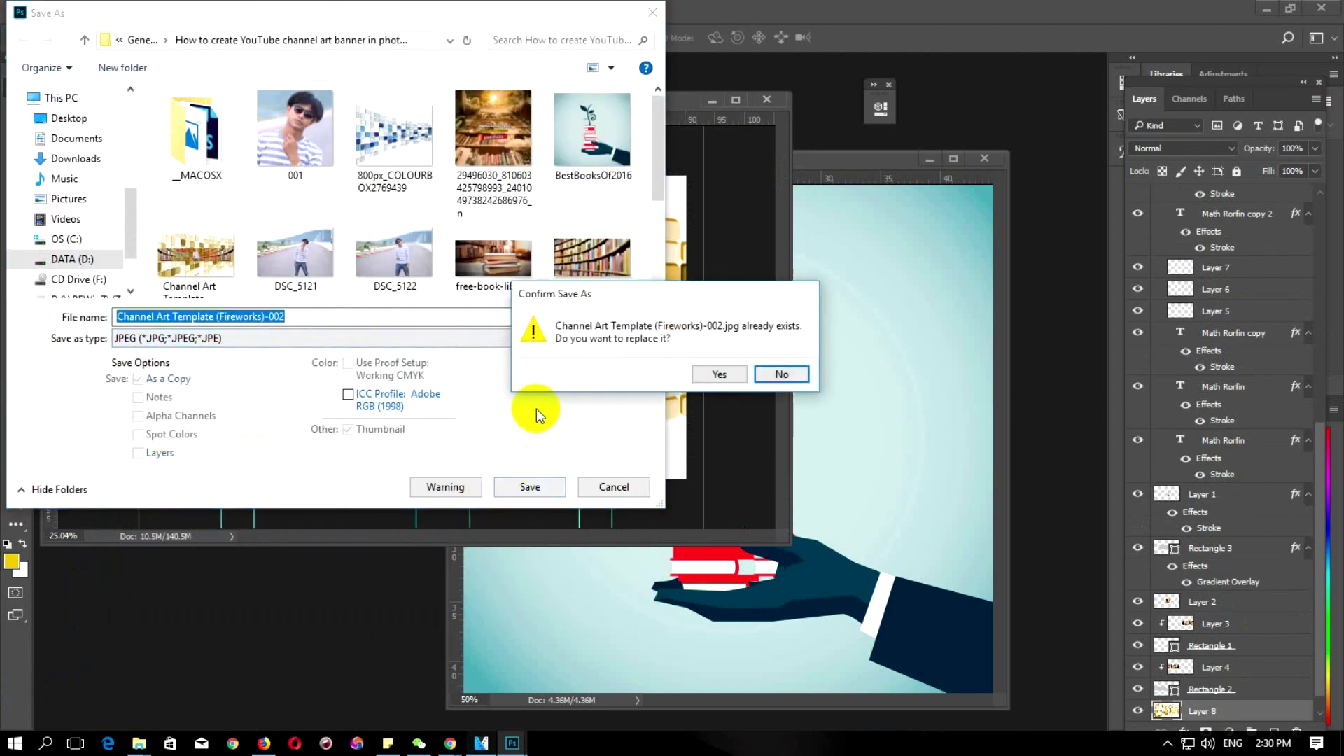
{"action": "left_click", "coordinate": [705, 375]}
{"action": "left_click", "coordinate": [775, 189]}
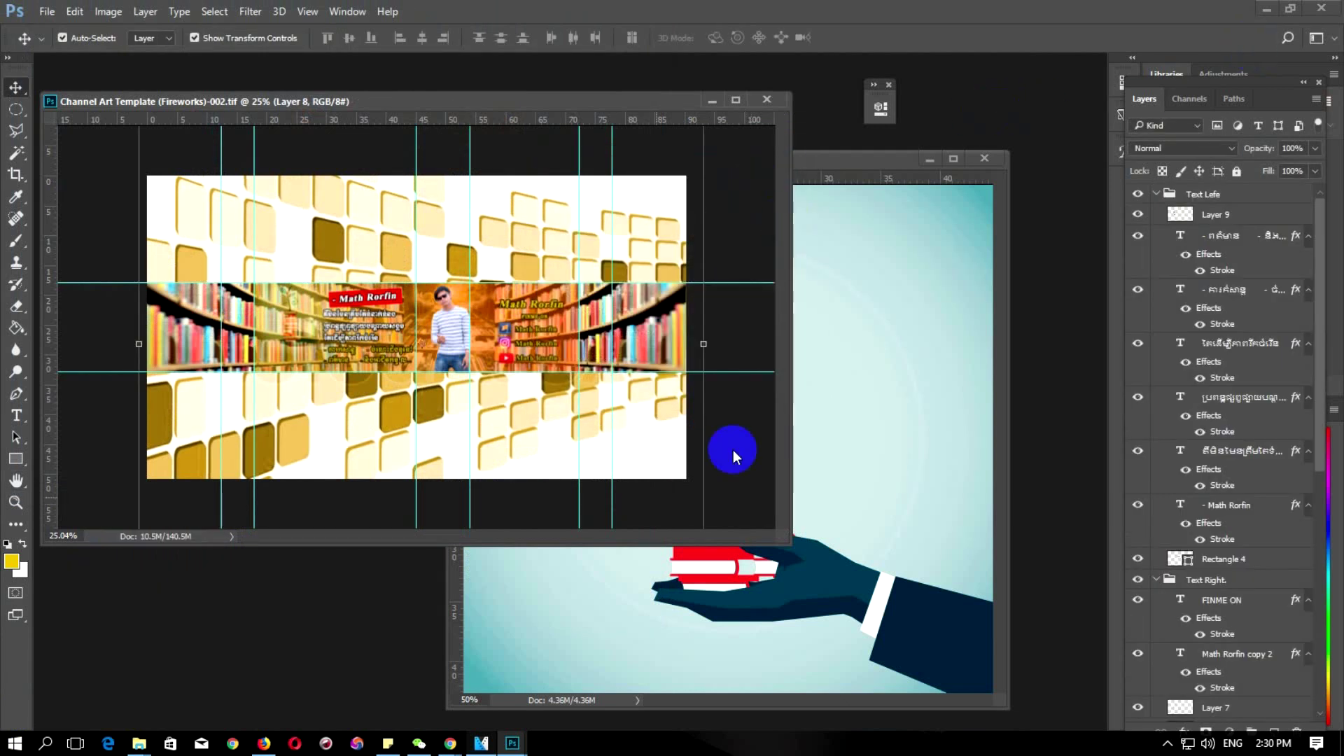
Switch to the YouTube channel page in Chrome and open the banner's channel art editor
{"action": "mouse_move", "coordinate": [450, 742]}
{"action": "left_click", "coordinate": [396, 696]}
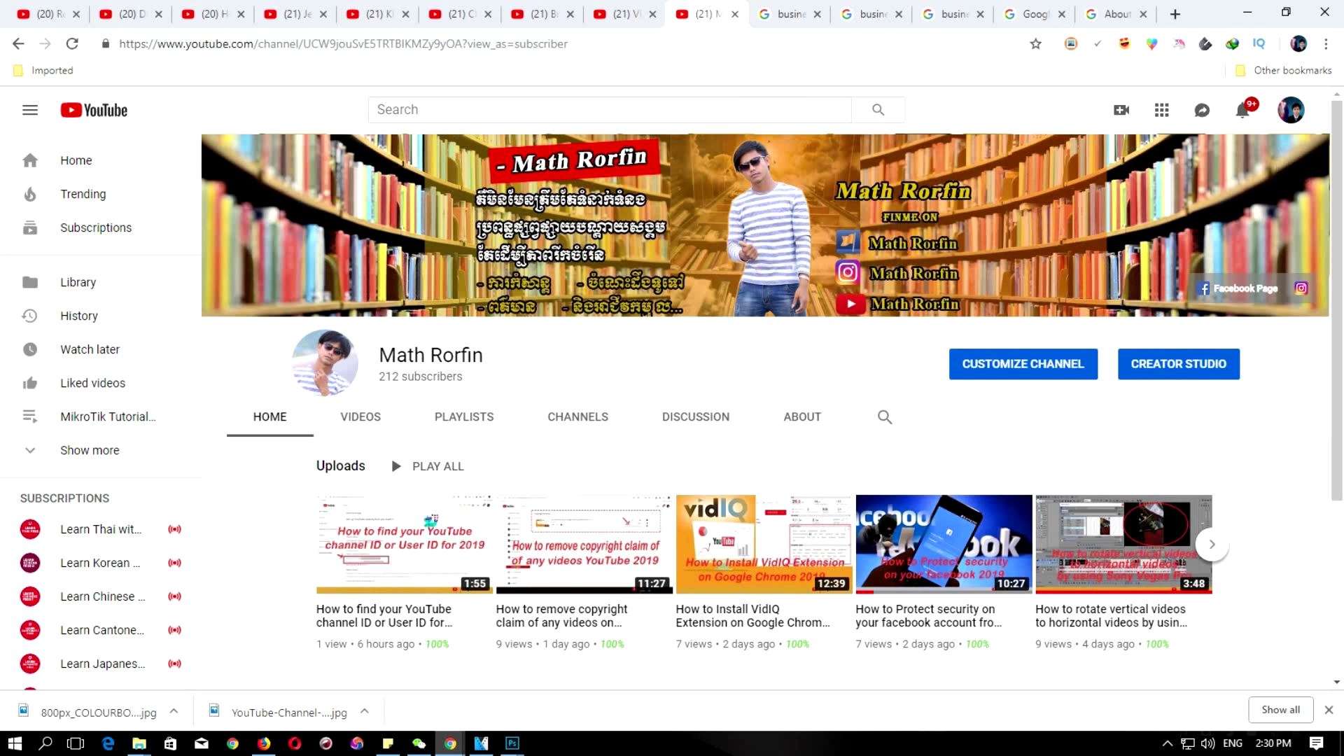
{"action": "key", "text": "super+e"}
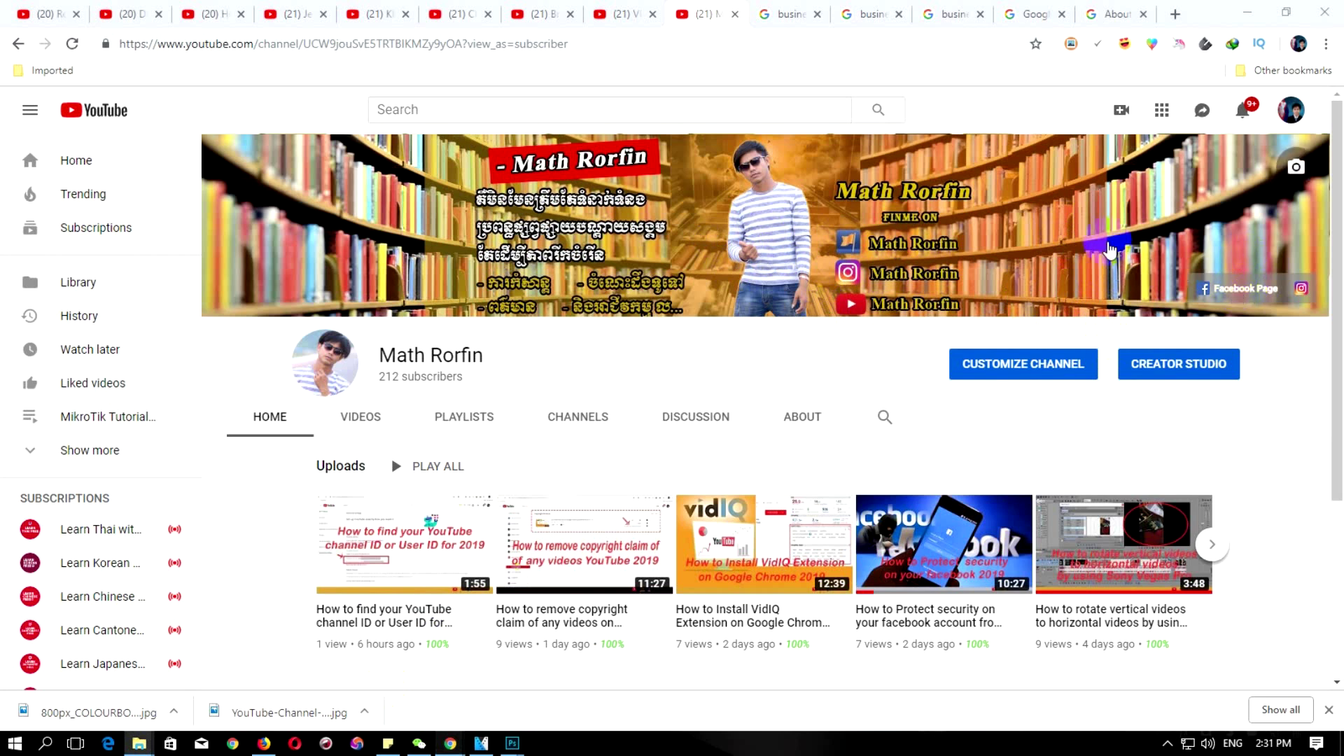
{"action": "left_click", "coordinate": [1306, 170]}
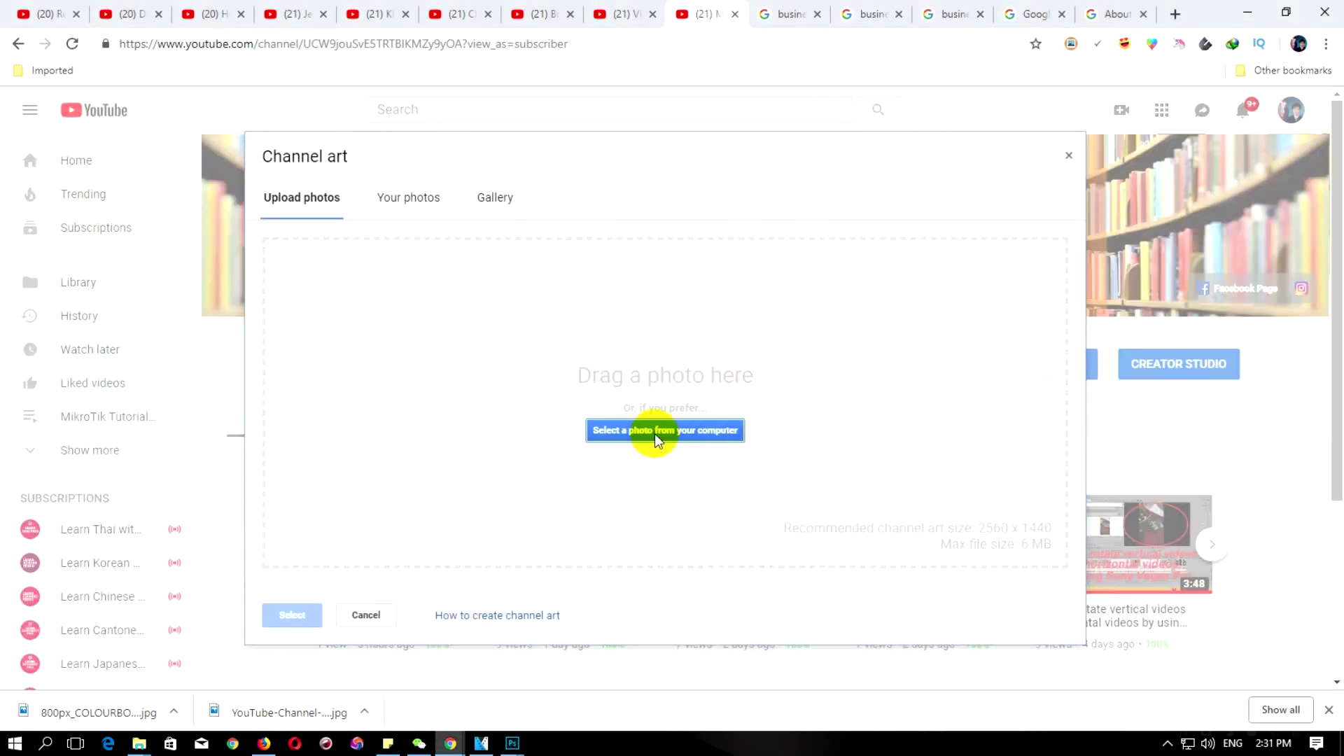
Upload Channel Art Template (Fireworks)-002 from the computer and apply it as the channel banner
{"action": "left_click", "coordinate": [654, 431]}
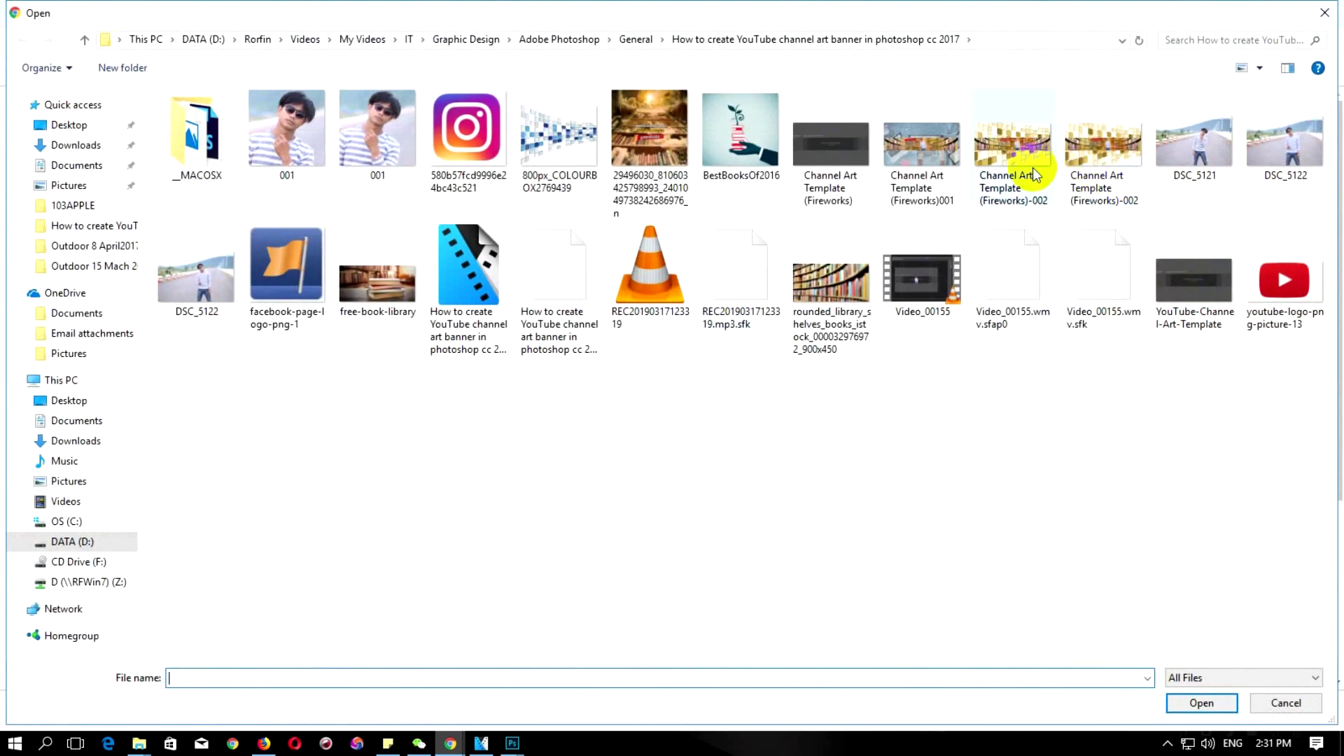
{"action": "left_click", "coordinate": [1015, 151]}
{"action": "left_click", "coordinate": [1199, 701]}
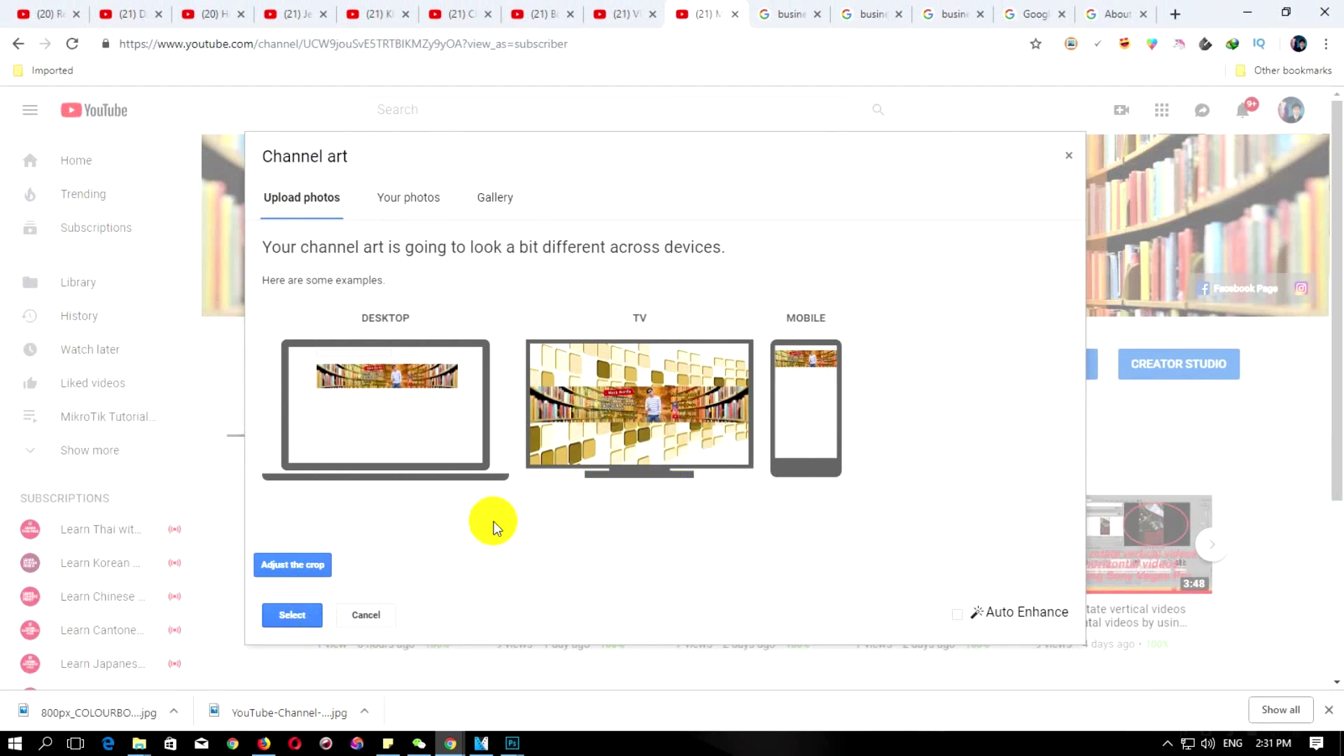
{"action": "left_click", "coordinate": [287, 616]}
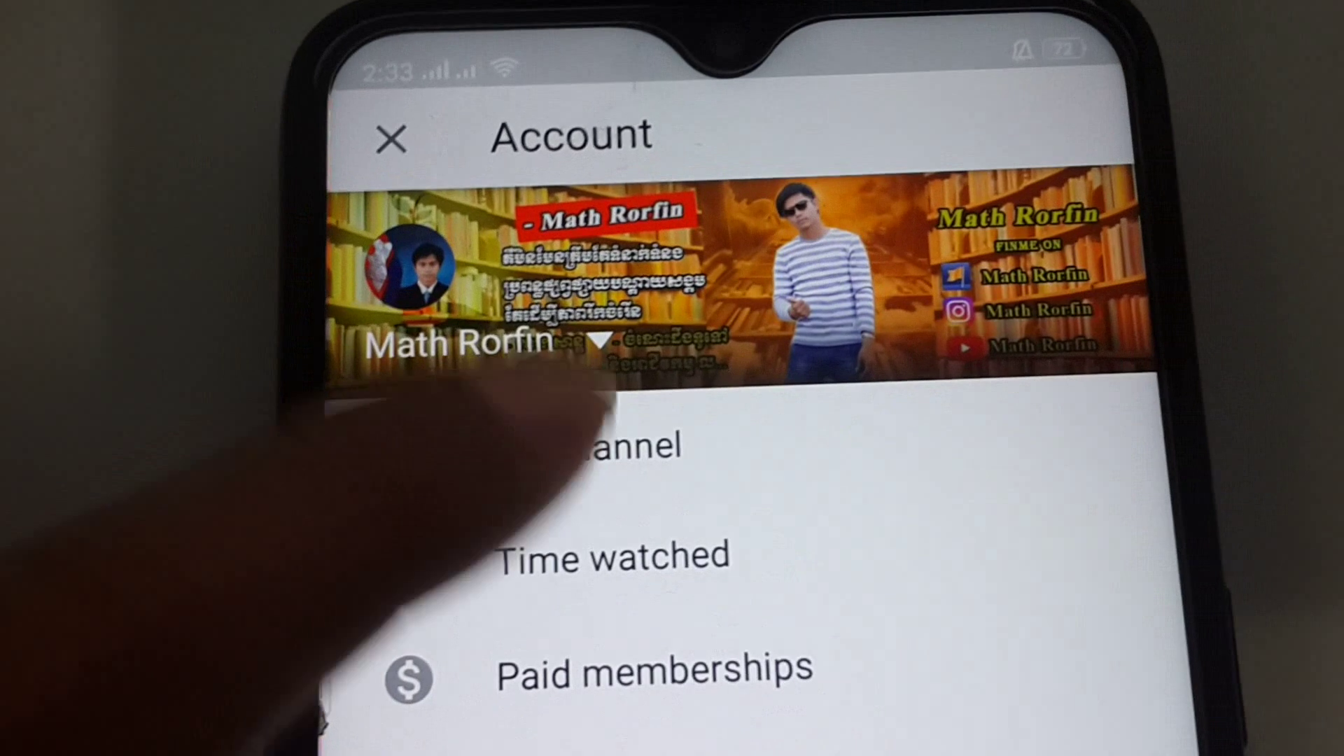
Tap My channel on the phone's YouTube Account screen
{"action": "left_click", "coordinate": [553, 463]}
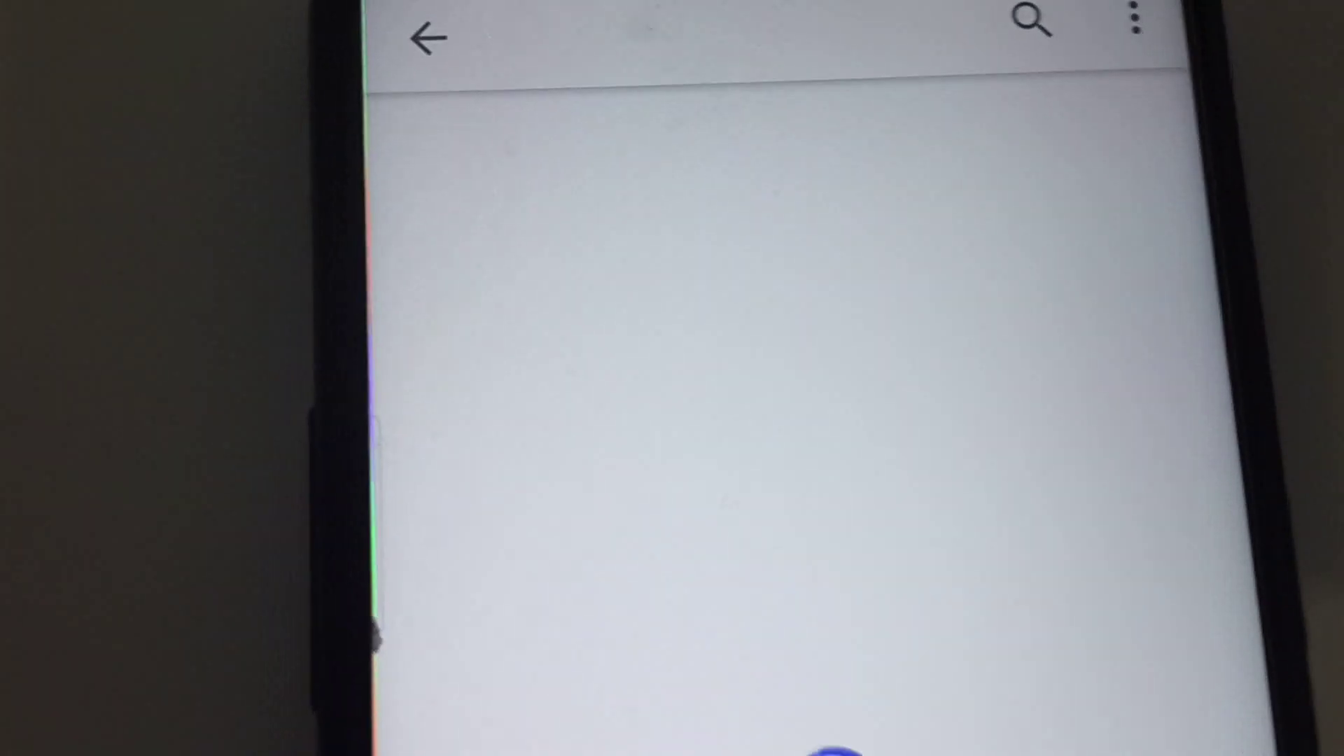